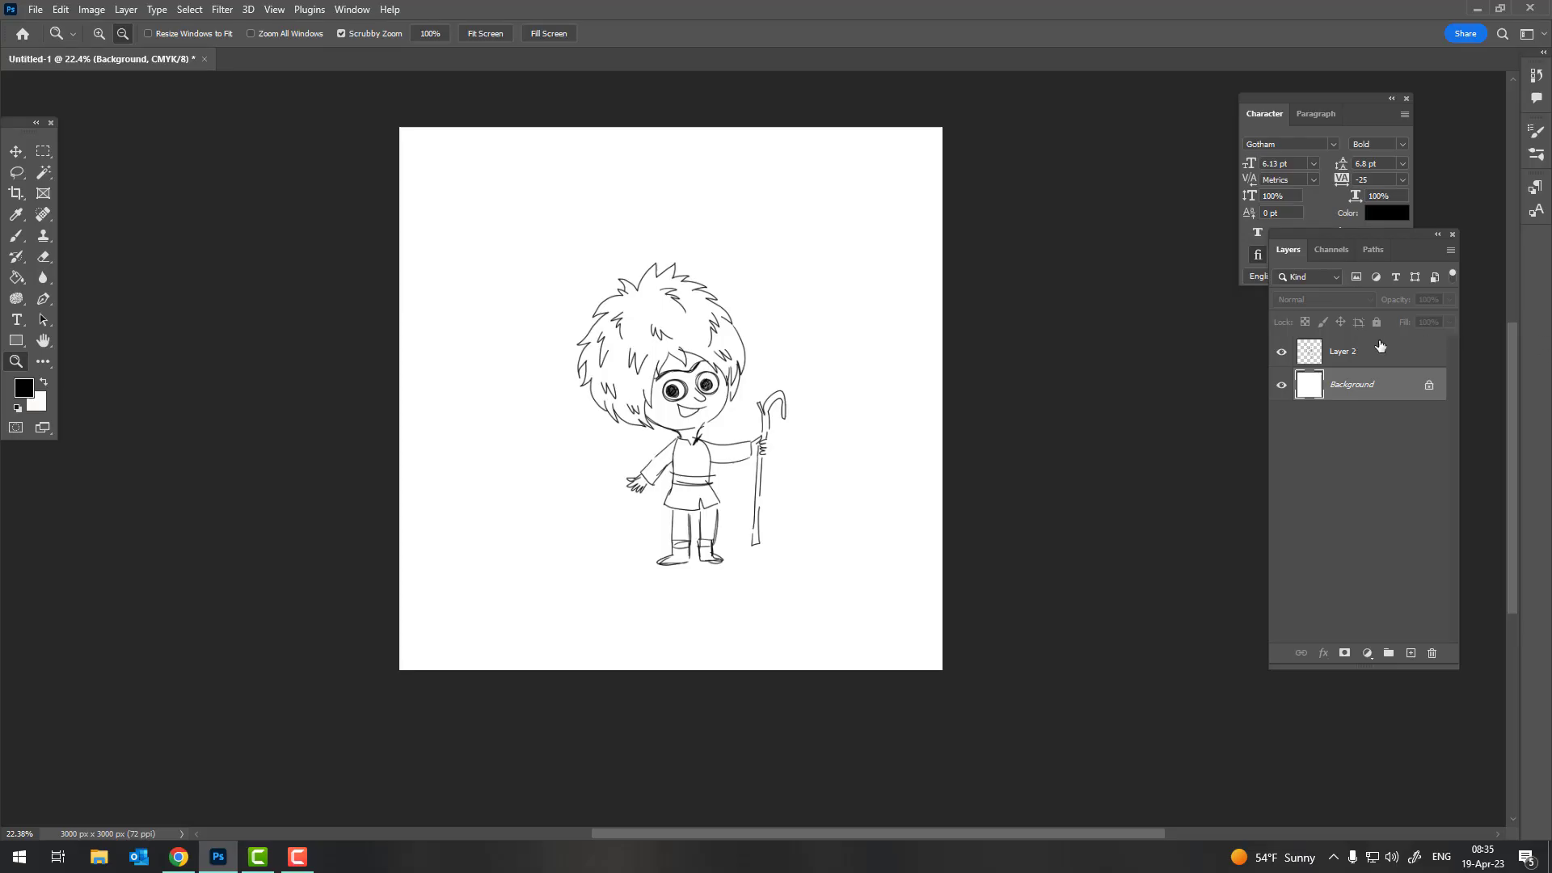
# On Layer 2, ink bold outlines around both of the boy's eyes
pyautogui.click(1375, 350)
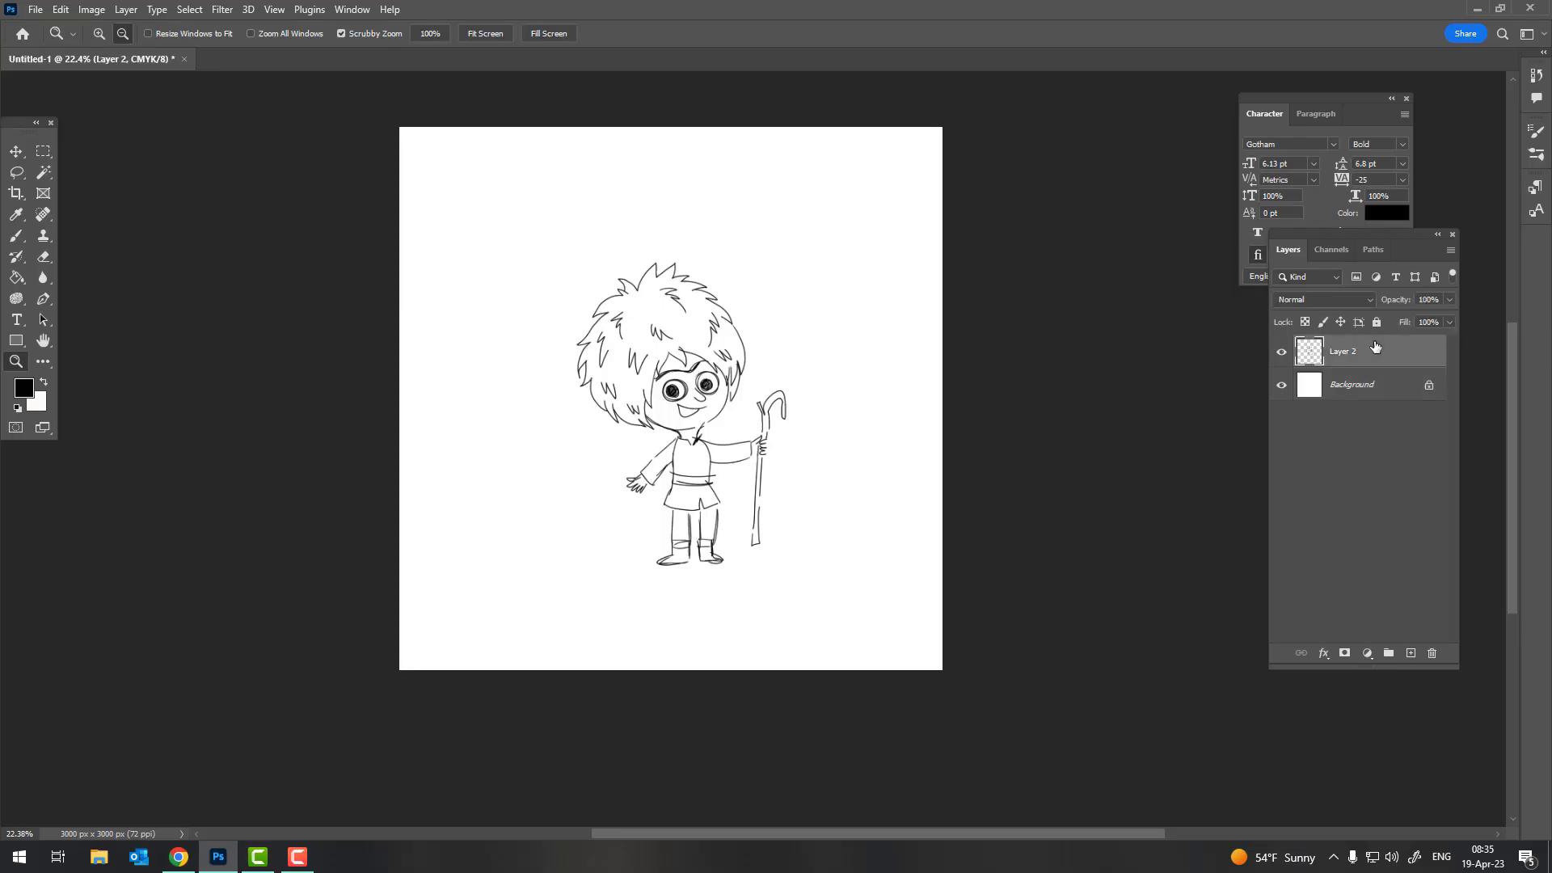
pyautogui.moveTo(663, 412); pyautogui.dragTo(728, 408)
pyautogui.press('b')
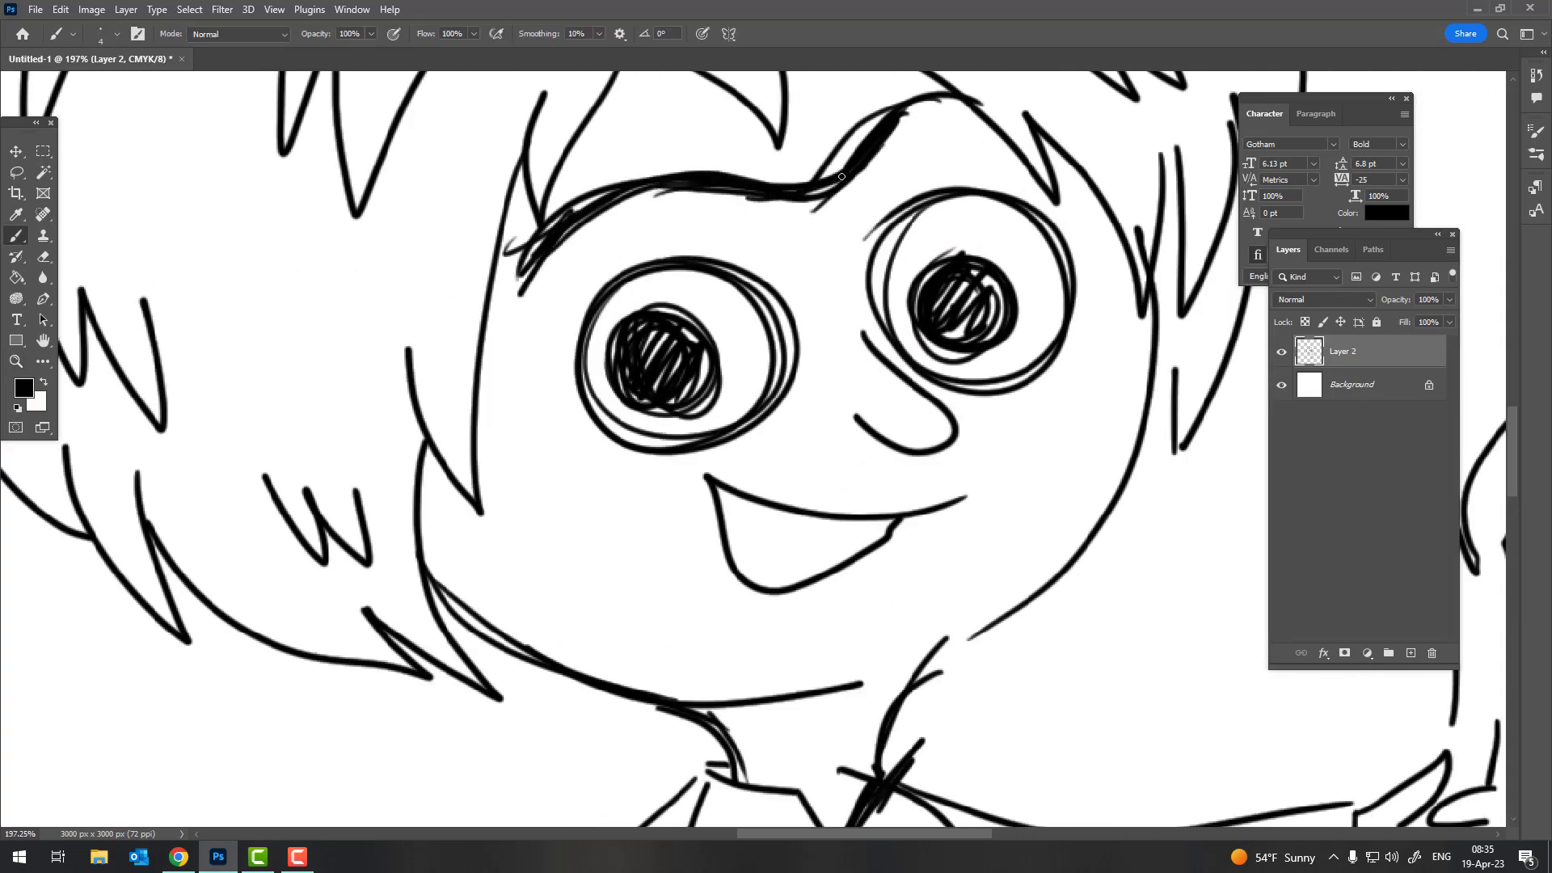
pyautogui.scroll(2, 804, 318)
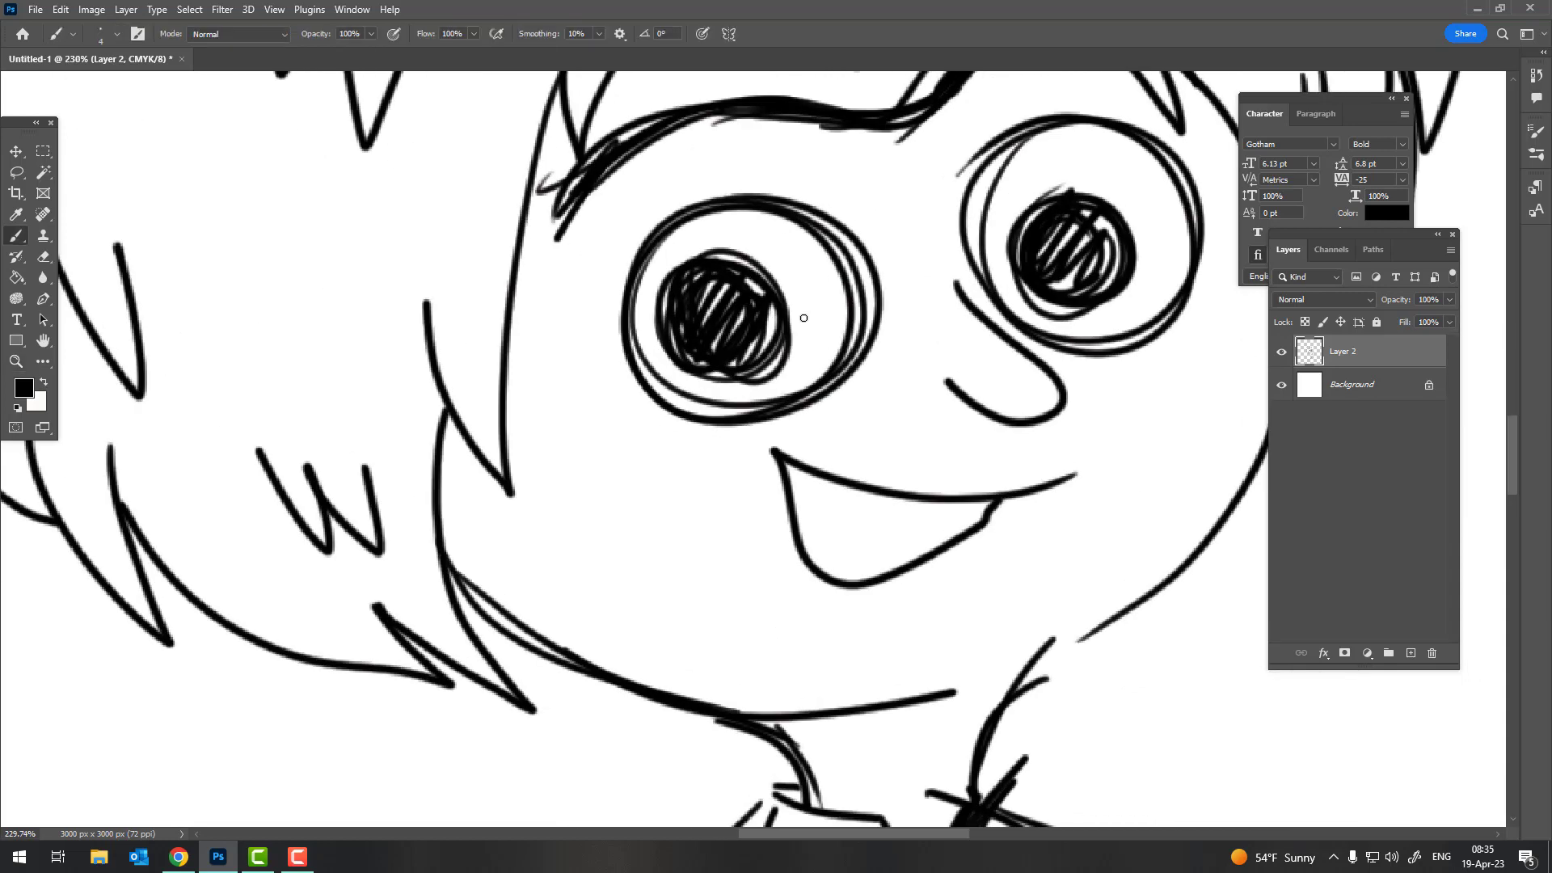
pyautogui.moveTo(698, 219); pyautogui.dragTo(744, 392)
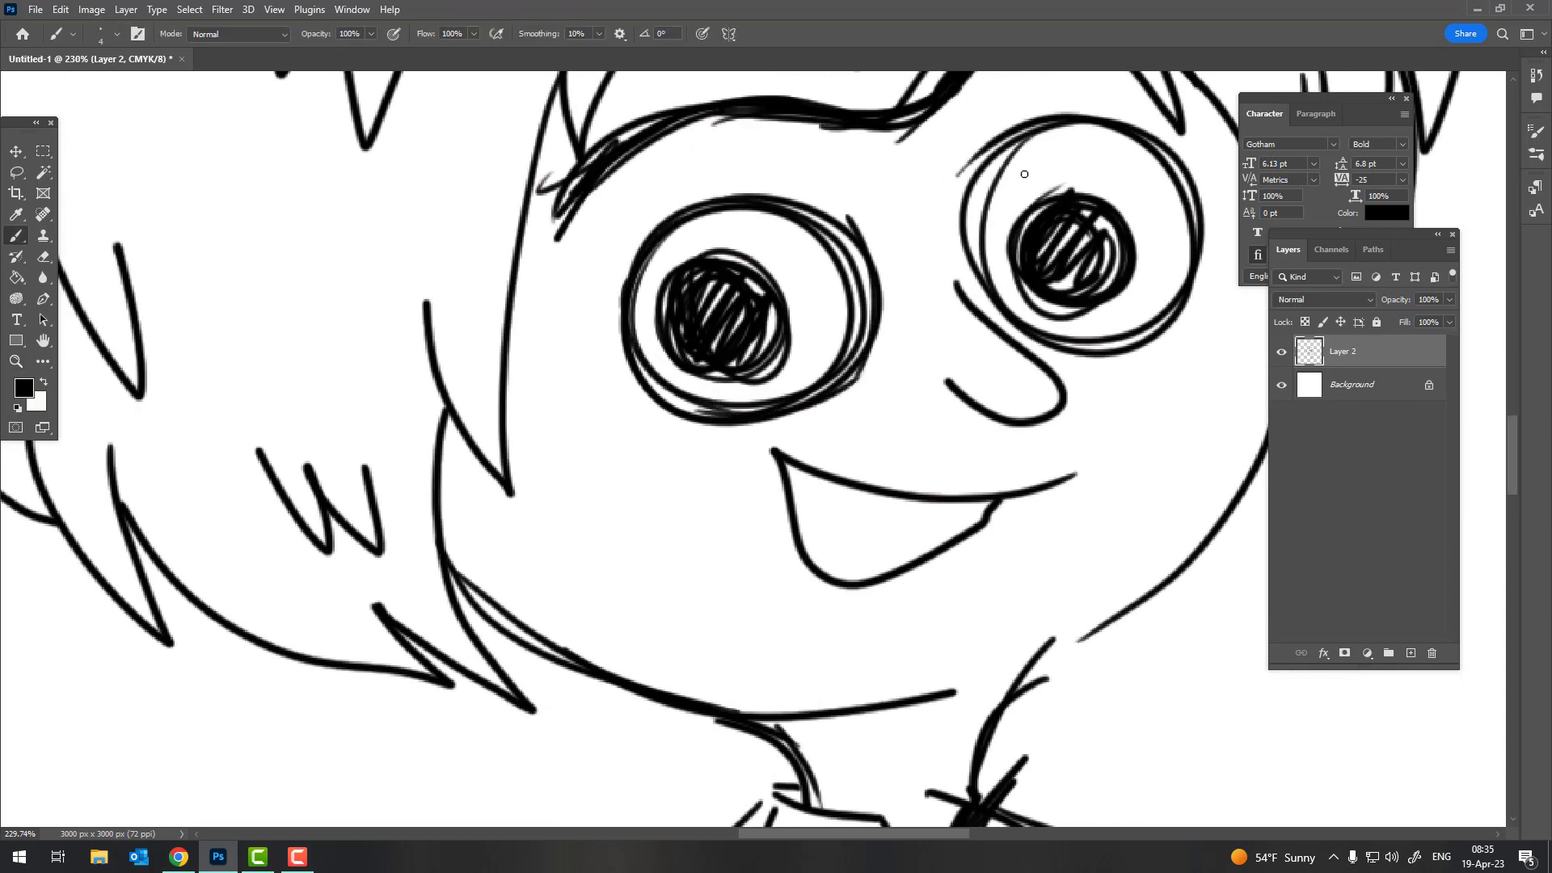
pyautogui.moveTo(977, 212); pyautogui.dragTo(1186, 318)
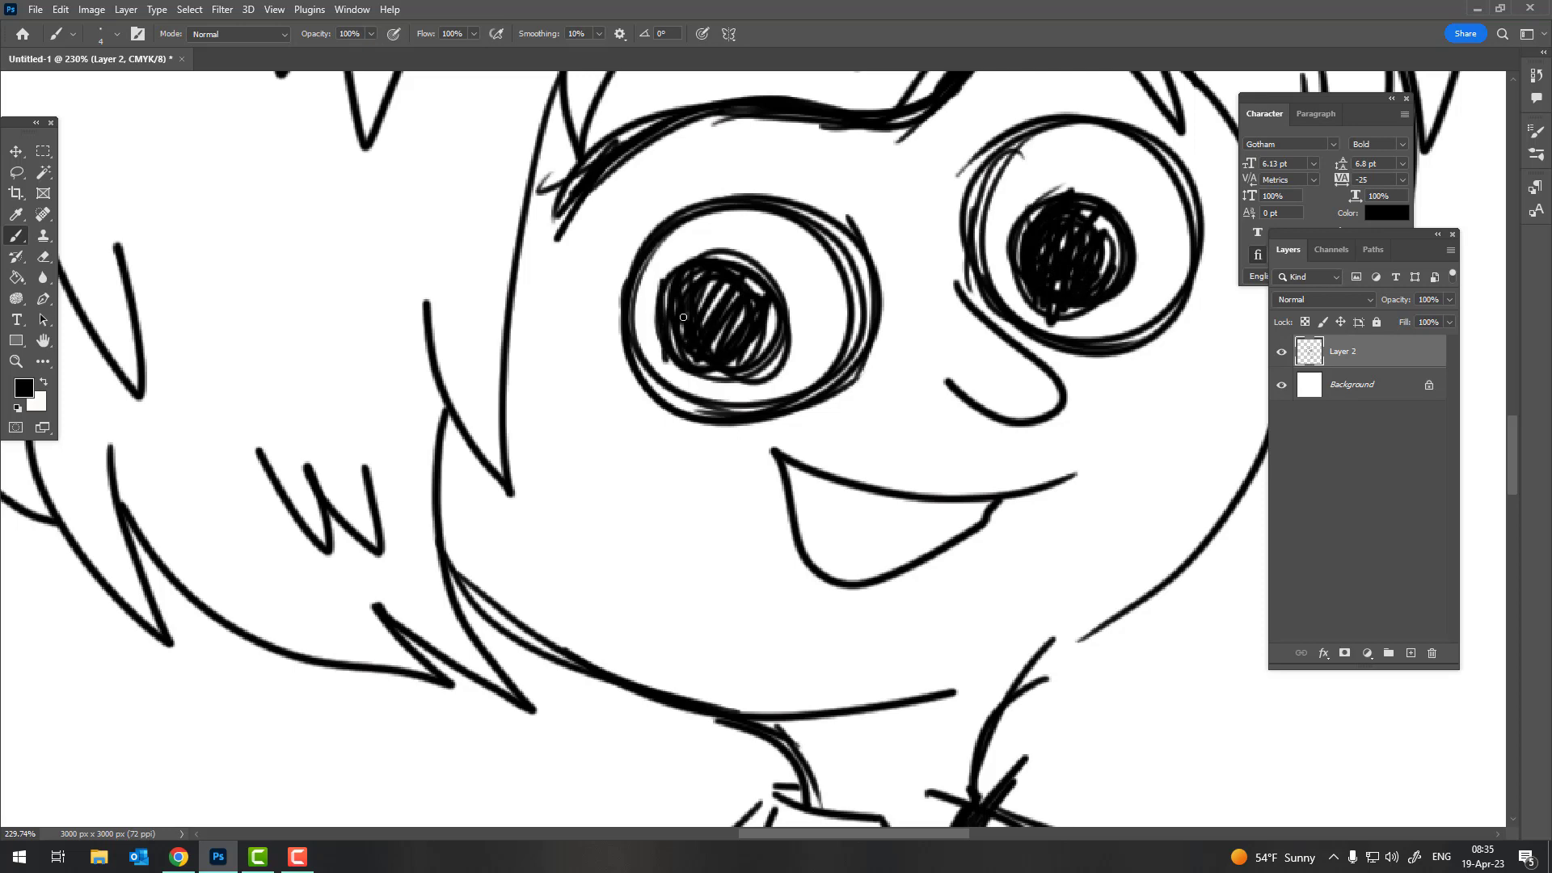
pyautogui.scroll(-5, 683, 317)
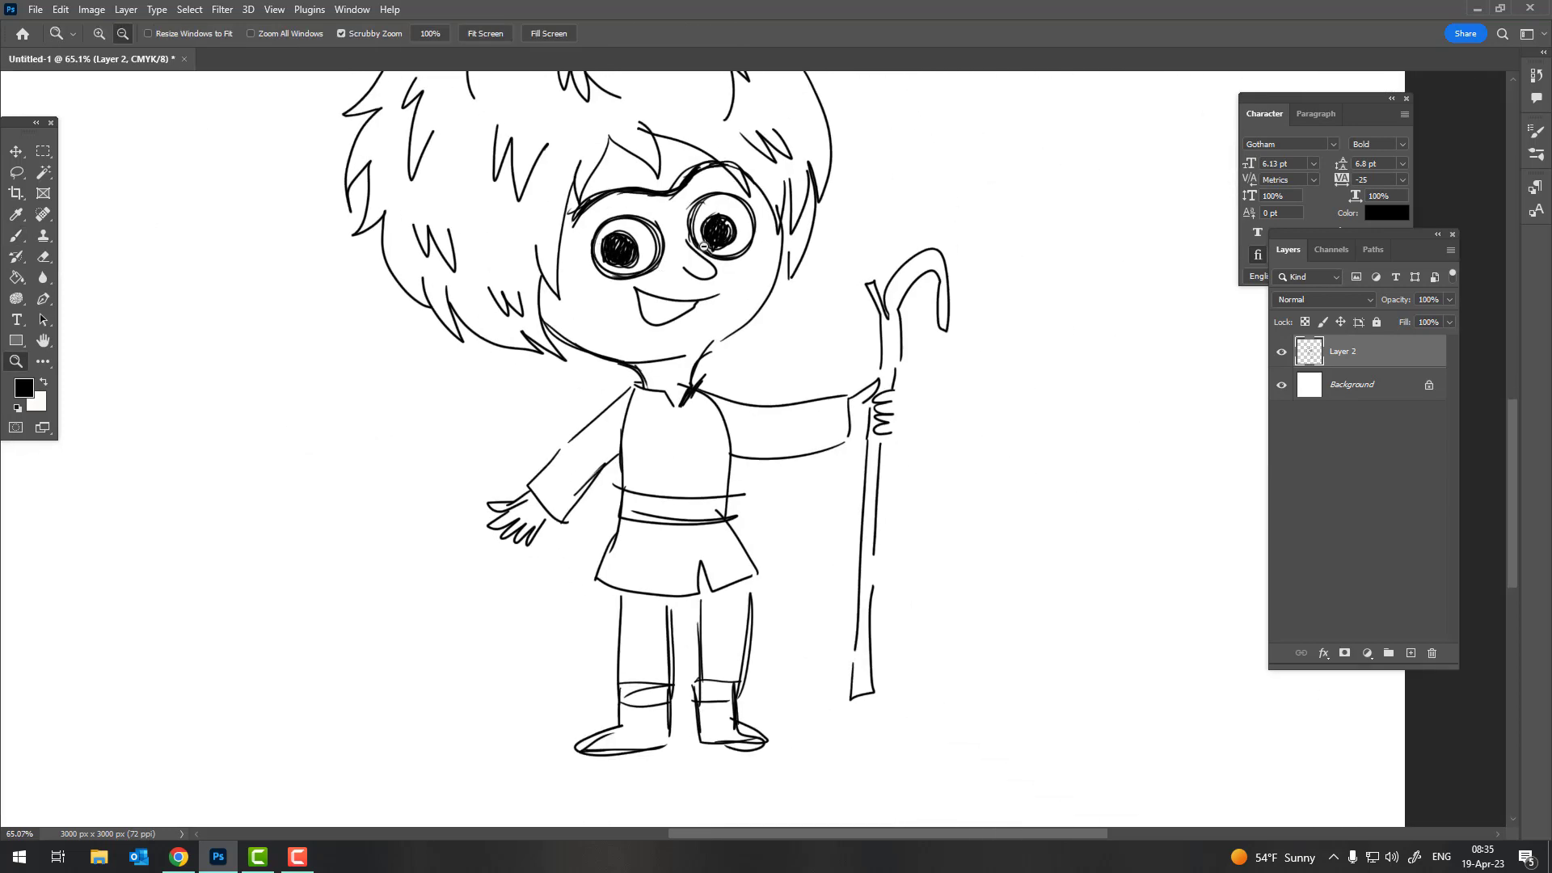
pyautogui.scroll(6, 651, 359)
# Ink the nose, the mouth's left side and bottom curve, and a line under the mouth
pyautogui.moveTo(611, 376); pyautogui.dragTo(614, 266)
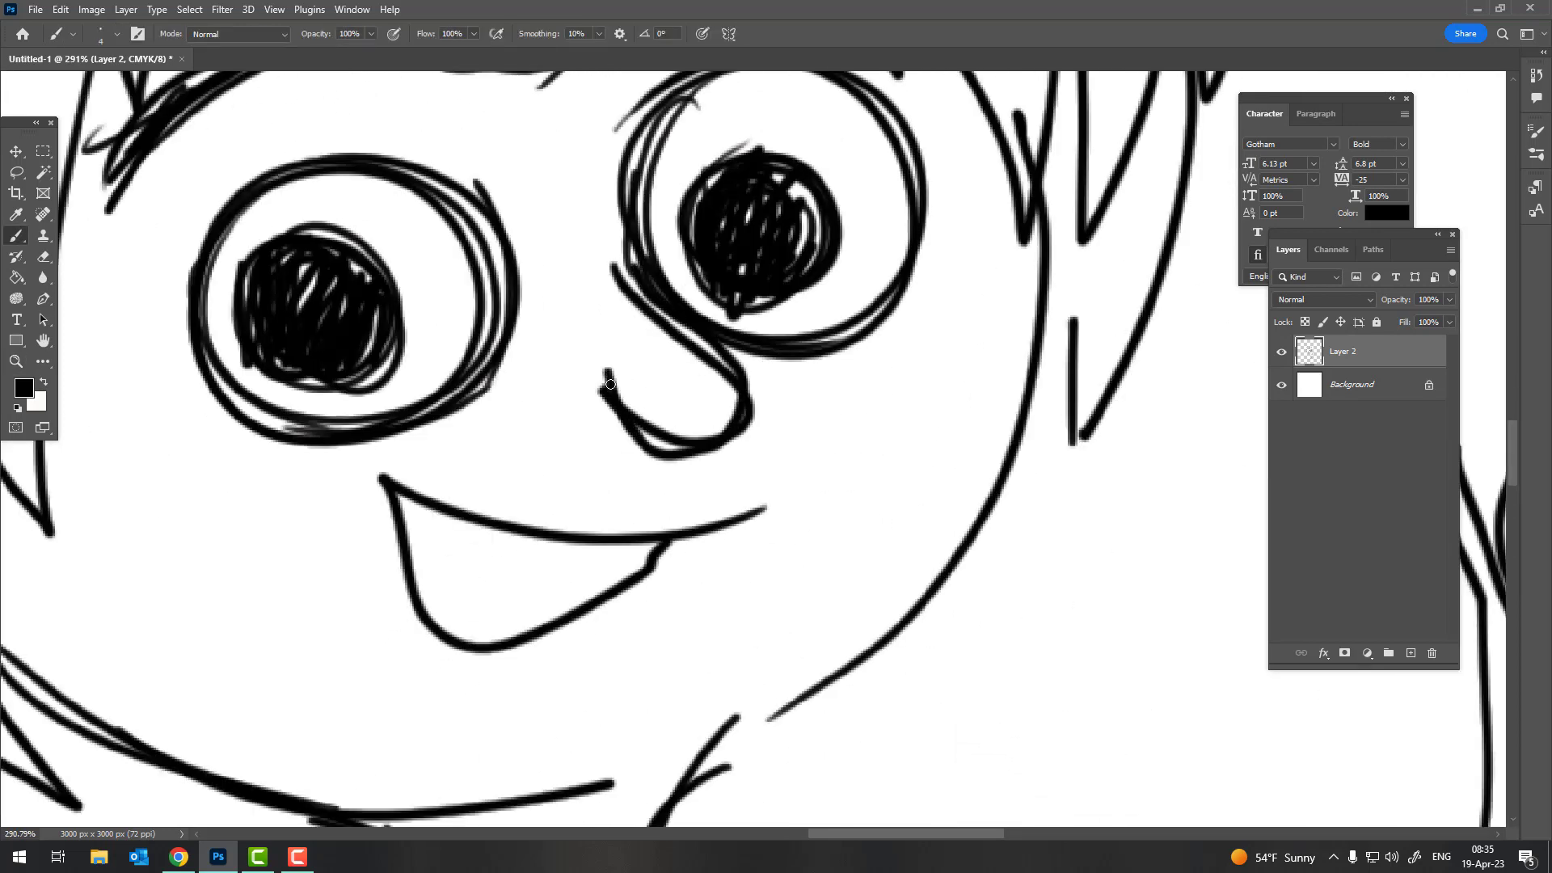
pyautogui.scroll(-3, 612, 388)
pyautogui.scroll(4, 489, 448)
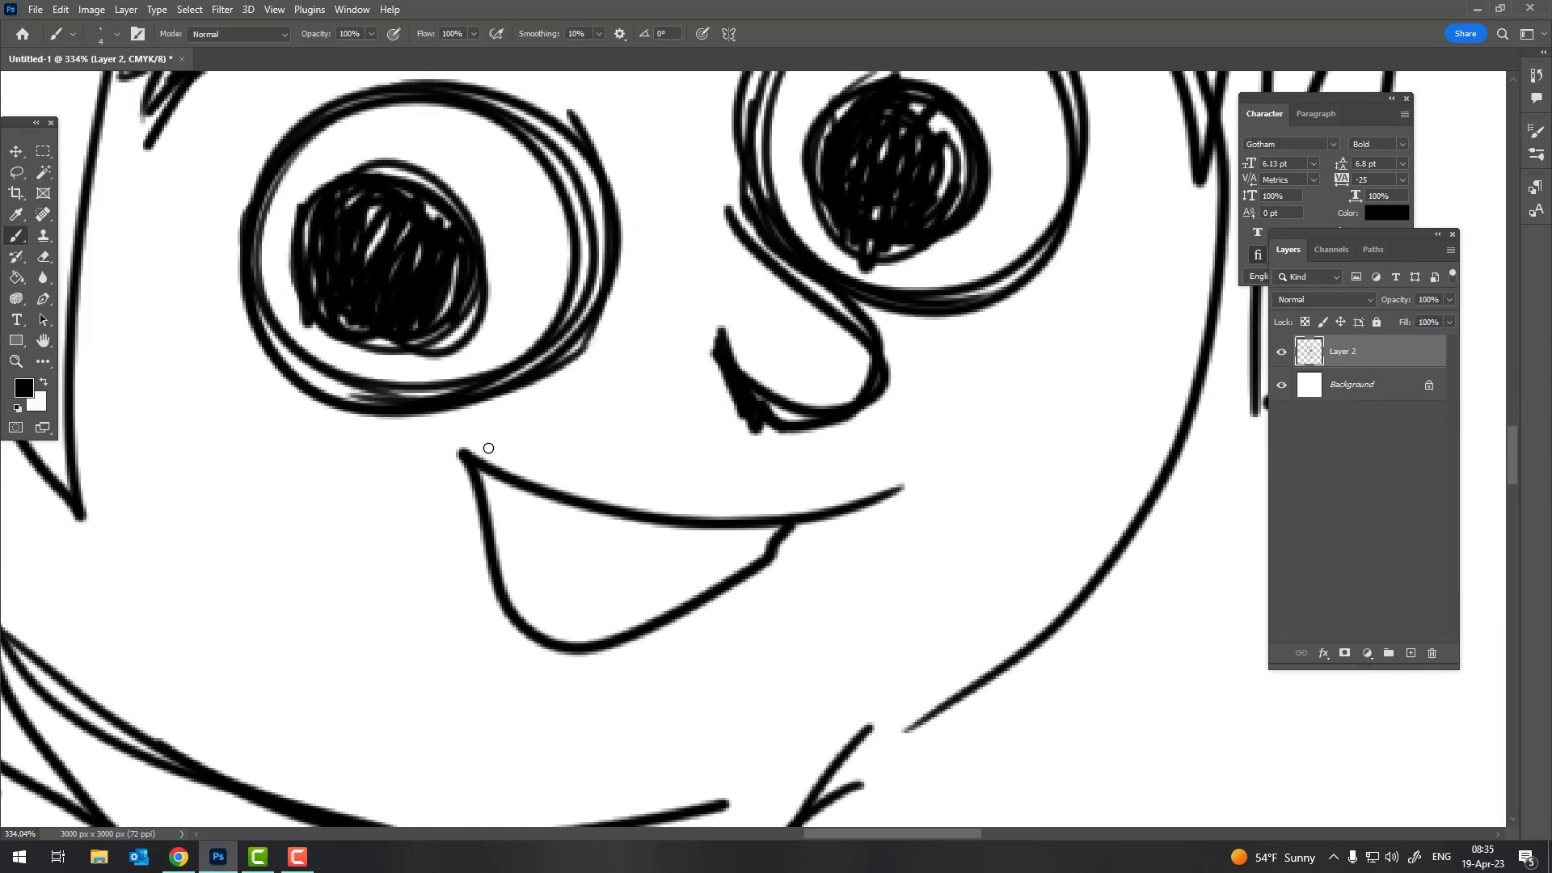
pyautogui.moveTo(477, 483); pyautogui.dragTo(790, 559)
pyautogui.scroll(-3, 773, 570)
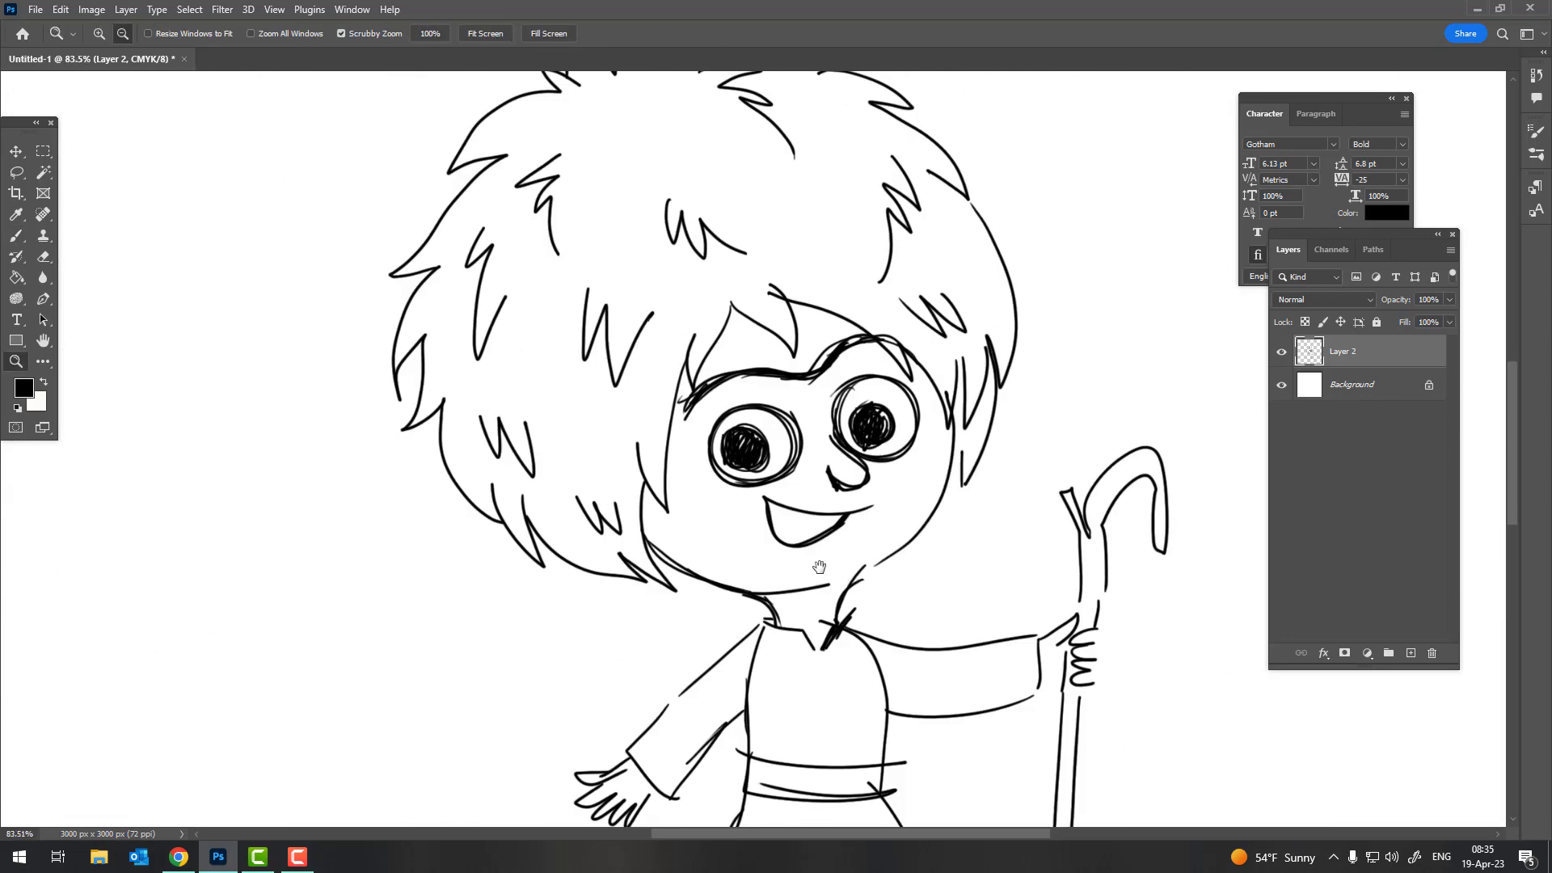
pyautogui.scroll(2, 565, 453)
pyautogui.scroll(2, 536, 416)
pyautogui.moveTo(522, 416); pyautogui.dragTo(650, 446)
pyautogui.scroll(-1, 523, 410)
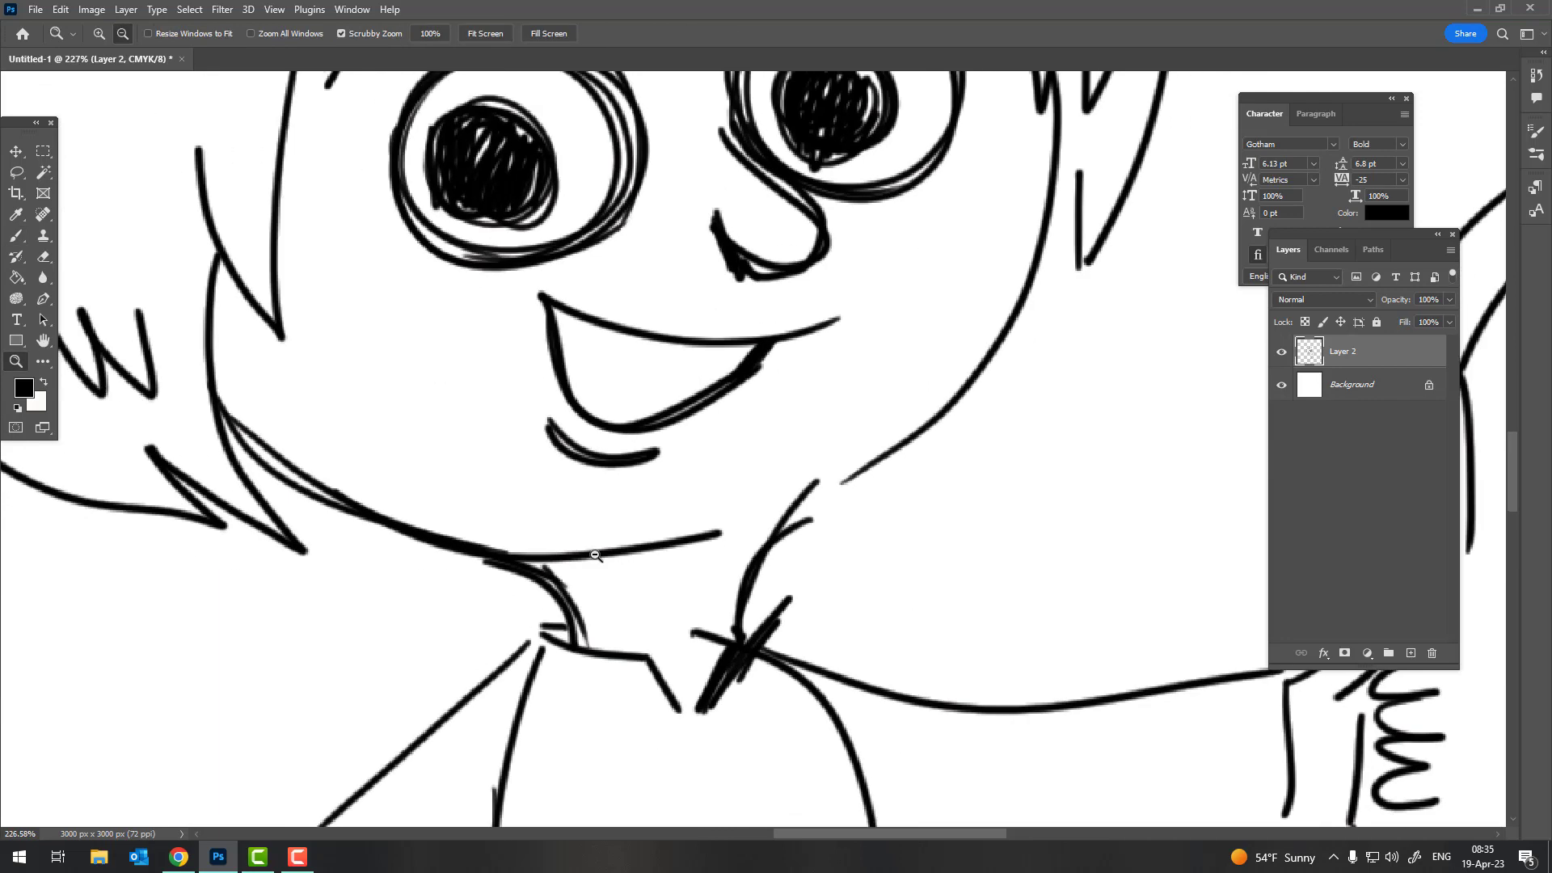
# Draw the chin curve under the jawline, then undo and redraw it
pyautogui.moveTo(538, 575); pyautogui.dragTo(732, 499)
pyautogui.hotkey('ctrl', 'z')
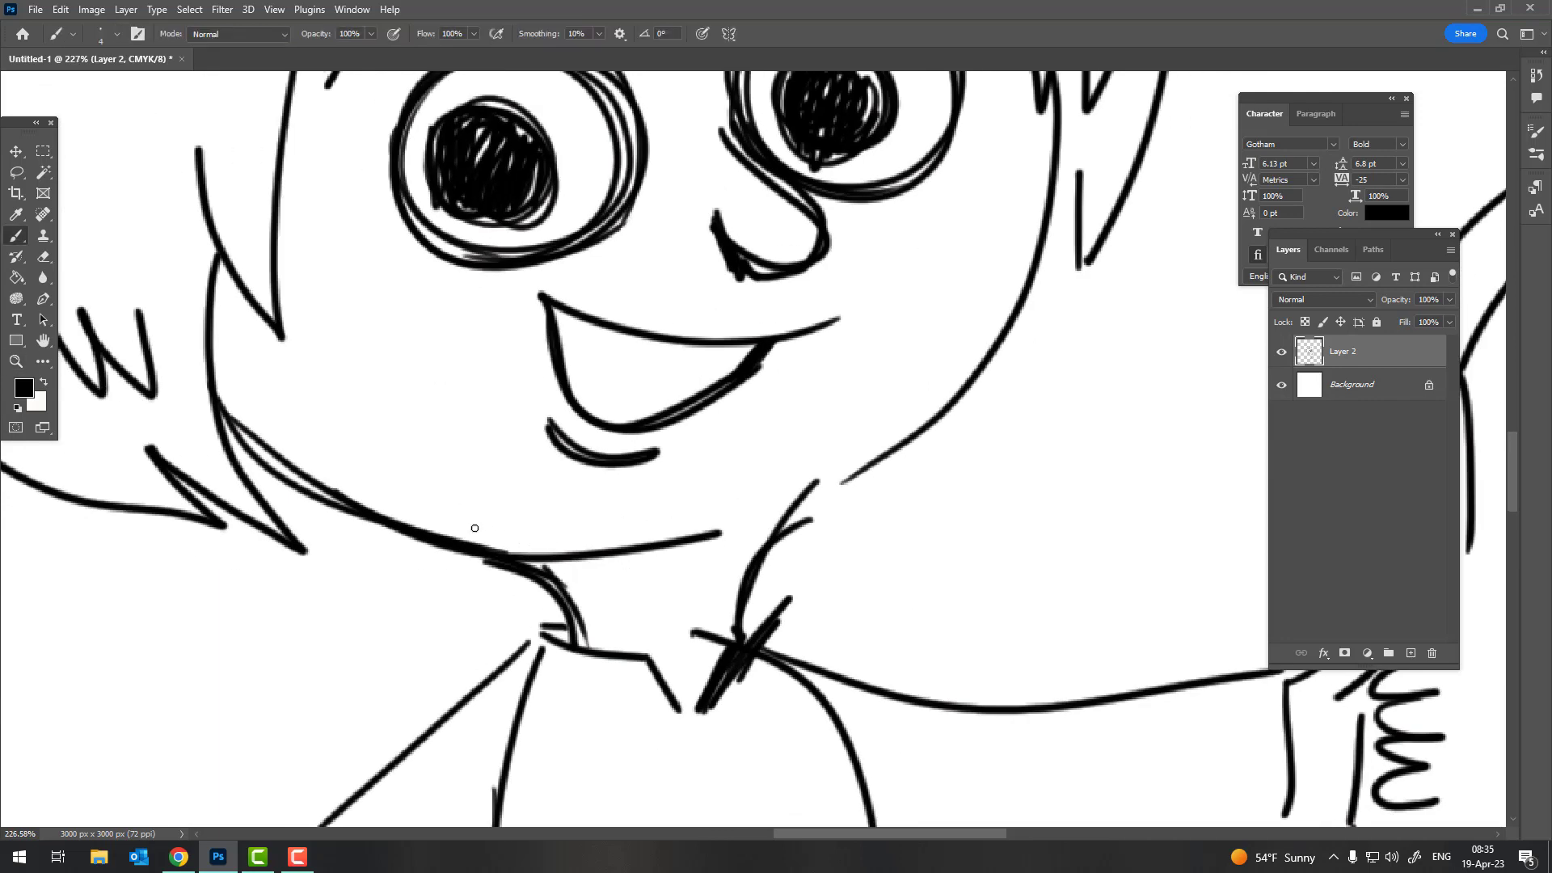
pyautogui.moveTo(465, 526); pyautogui.dragTo(772, 477)
pyautogui.press('z')
pyautogui.scroll(-5, 852, 470)
pyautogui.scroll(5, 852, 470)
pyautogui.press('b')
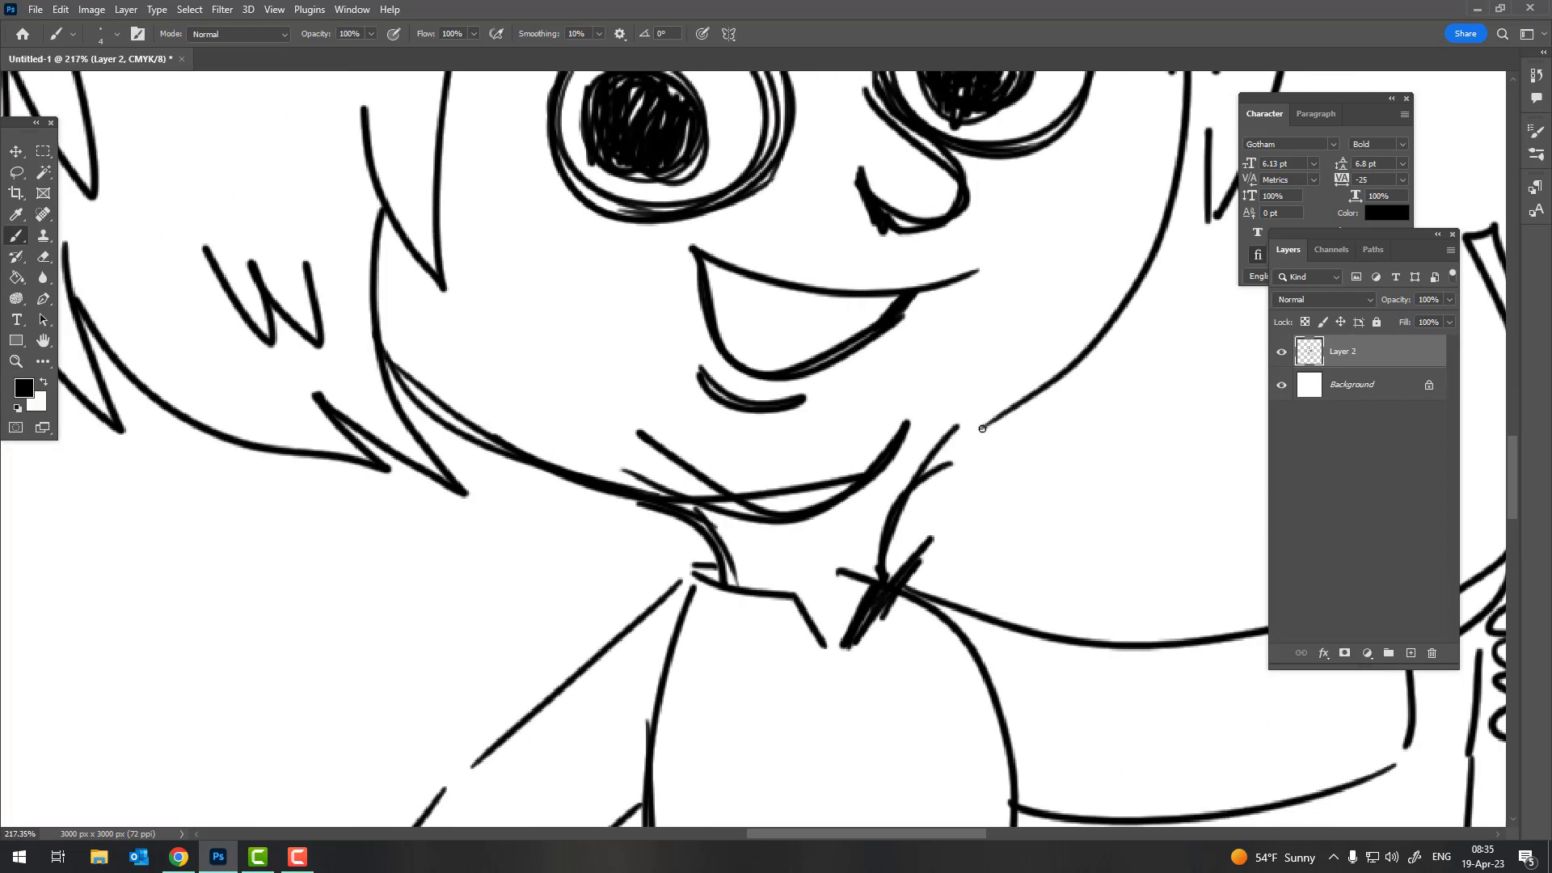
# Ink the collar edges near the neck, the V-shaped collar line and the shirt's right edge
pyautogui.scroll(-1, 897, 233)
pyautogui.scroll(-3, 898, 233)
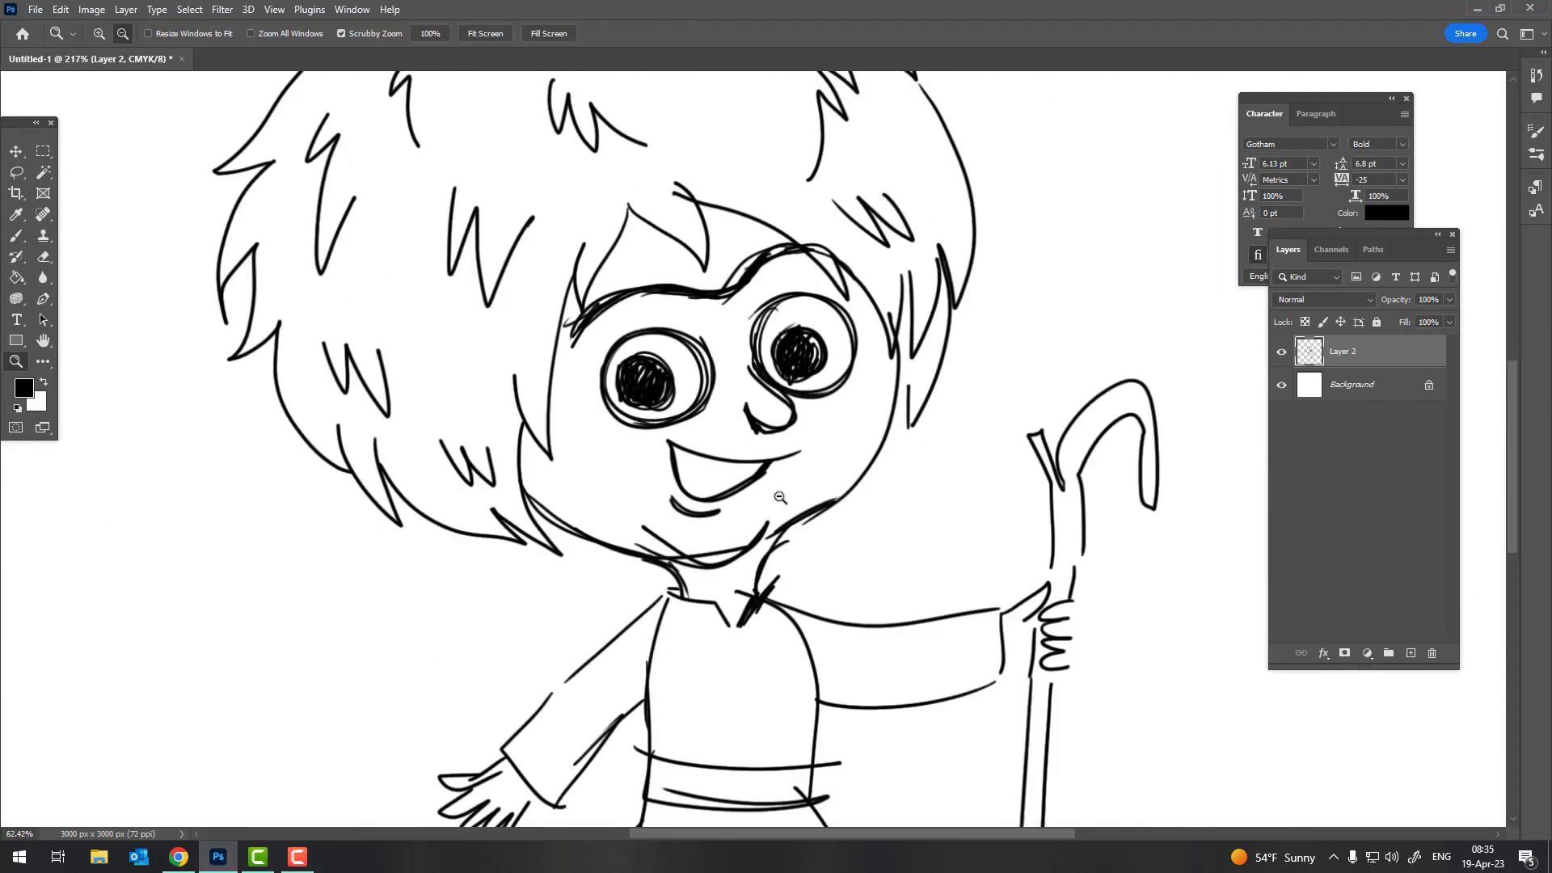
pyautogui.scroll(3, 779, 502)
pyautogui.press('z')
pyautogui.scroll(1, 1022, 526)
pyautogui.press('b')
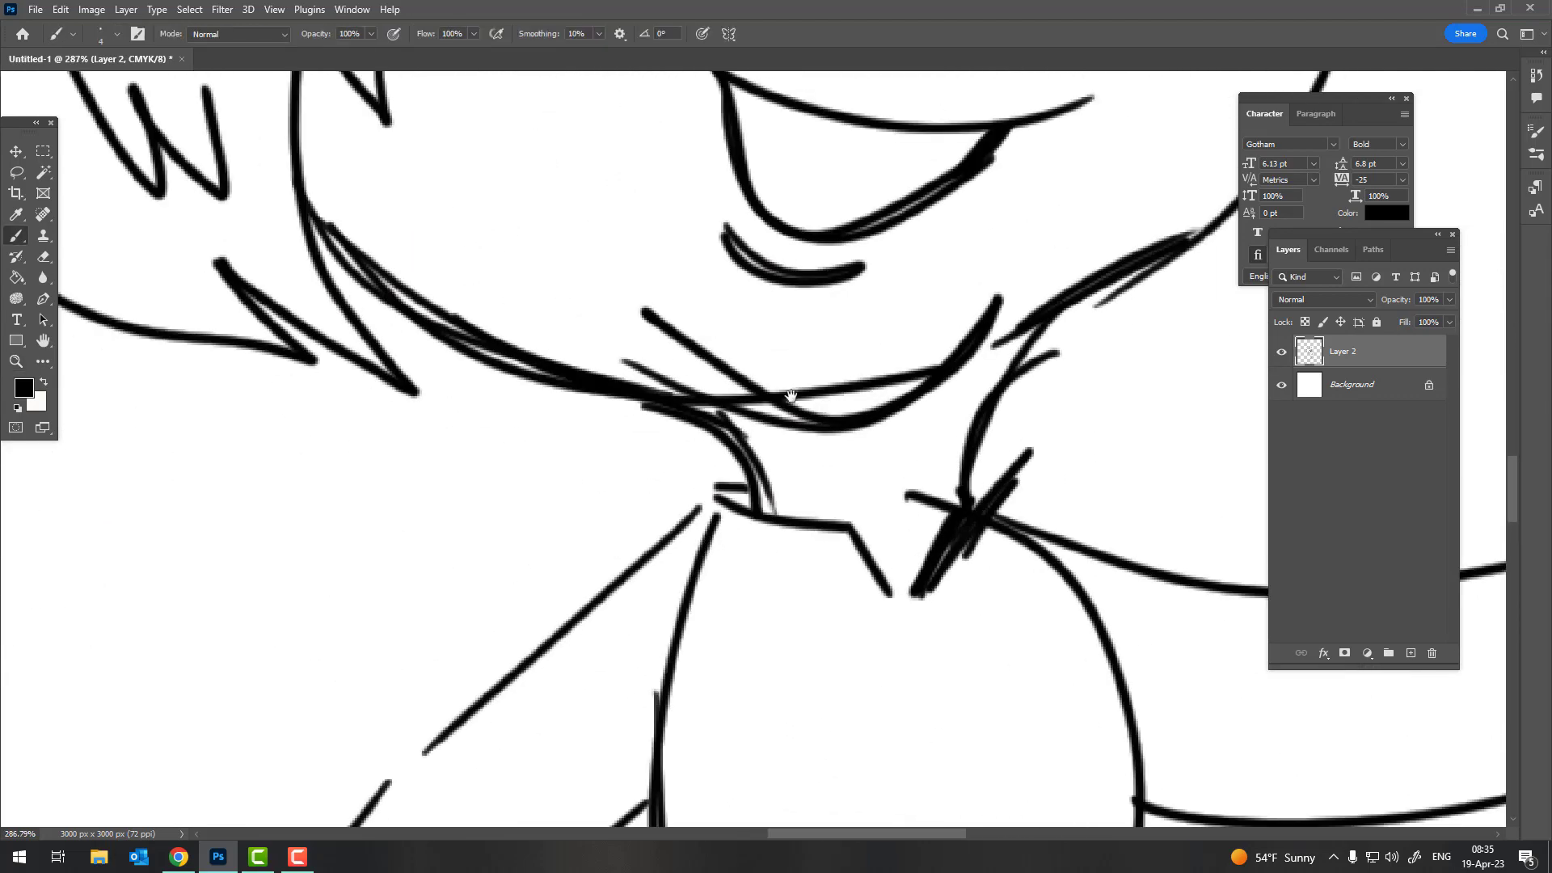
pyautogui.scroll(2, 1022, 526)
pyautogui.moveTo(551, 238); pyautogui.dragTo(706, 408)
pyautogui.moveTo(550, 240)
pyautogui.mouseDown()
pyautogui.moveTo(636, 332)
pyautogui.moveTo(540, 536)
pyautogui.mouseUp()
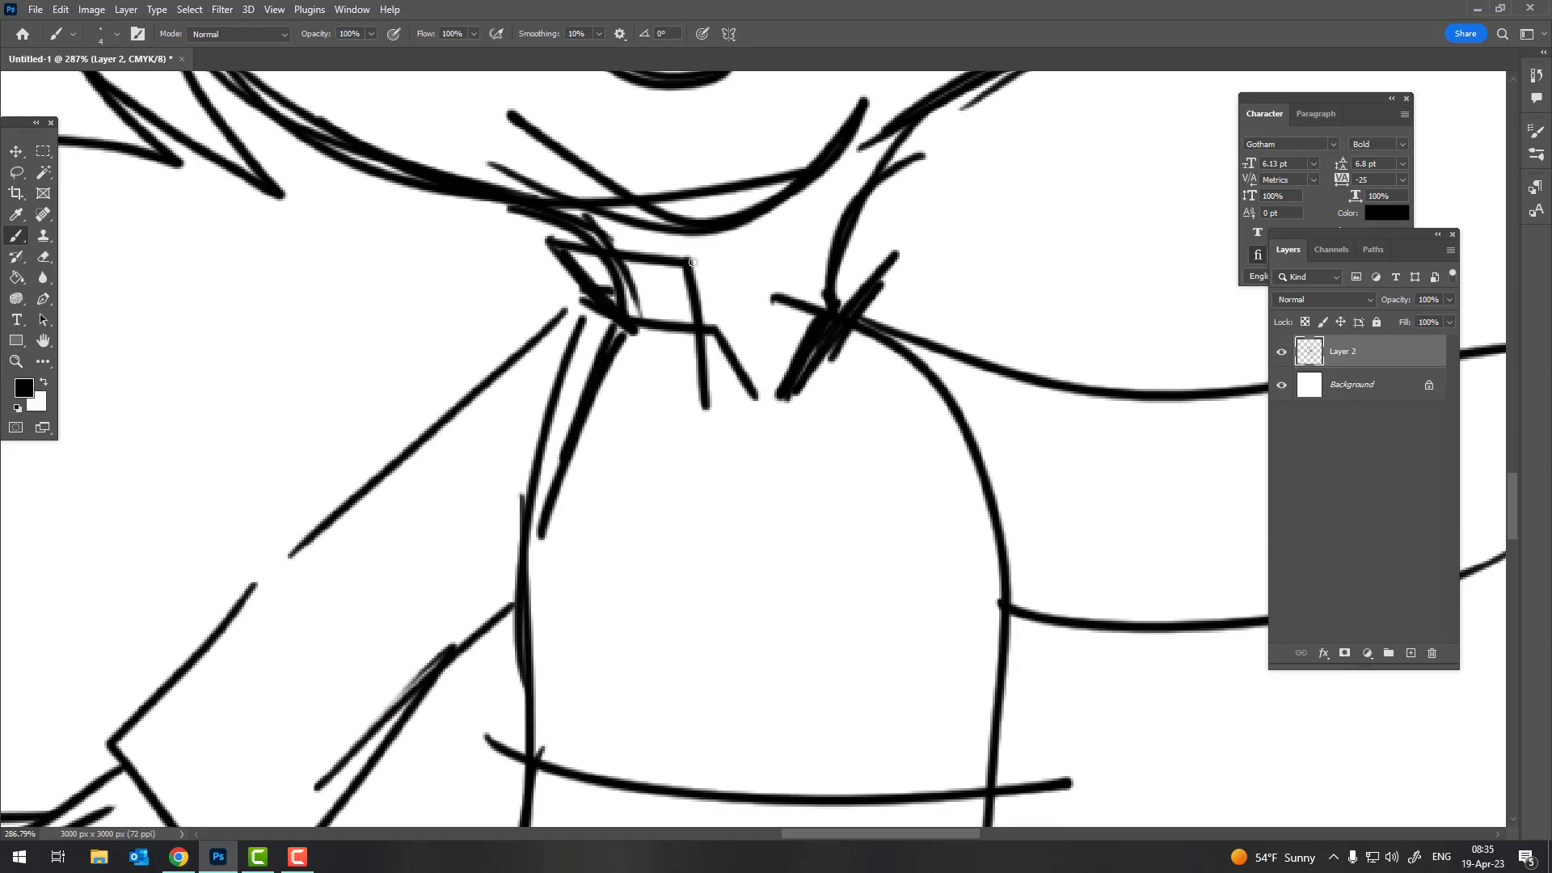
pyautogui.moveTo(693, 262)
pyautogui.mouseDown()
pyautogui.moveTo(772, 396)
pyautogui.moveTo(867, 236)
pyautogui.mouseUp()
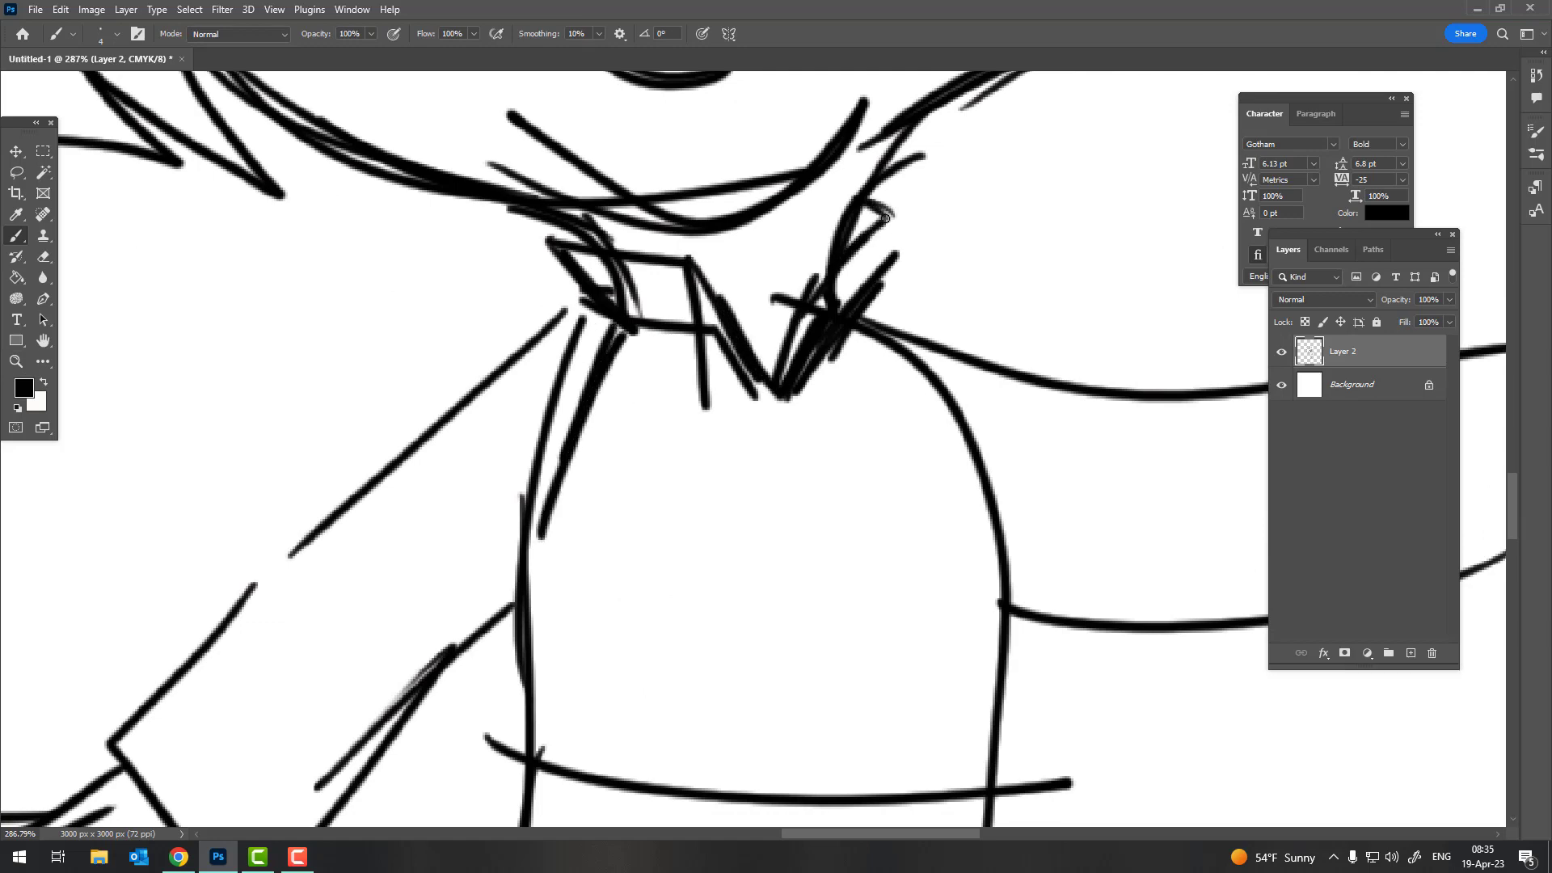
pyautogui.moveTo(845, 335); pyautogui.dragTo(974, 469)
# Ink the tunic's left and right torso edges, belt line and skirt edges with hem
pyautogui.press('z')
pyautogui.scroll(-3, 756, 423)
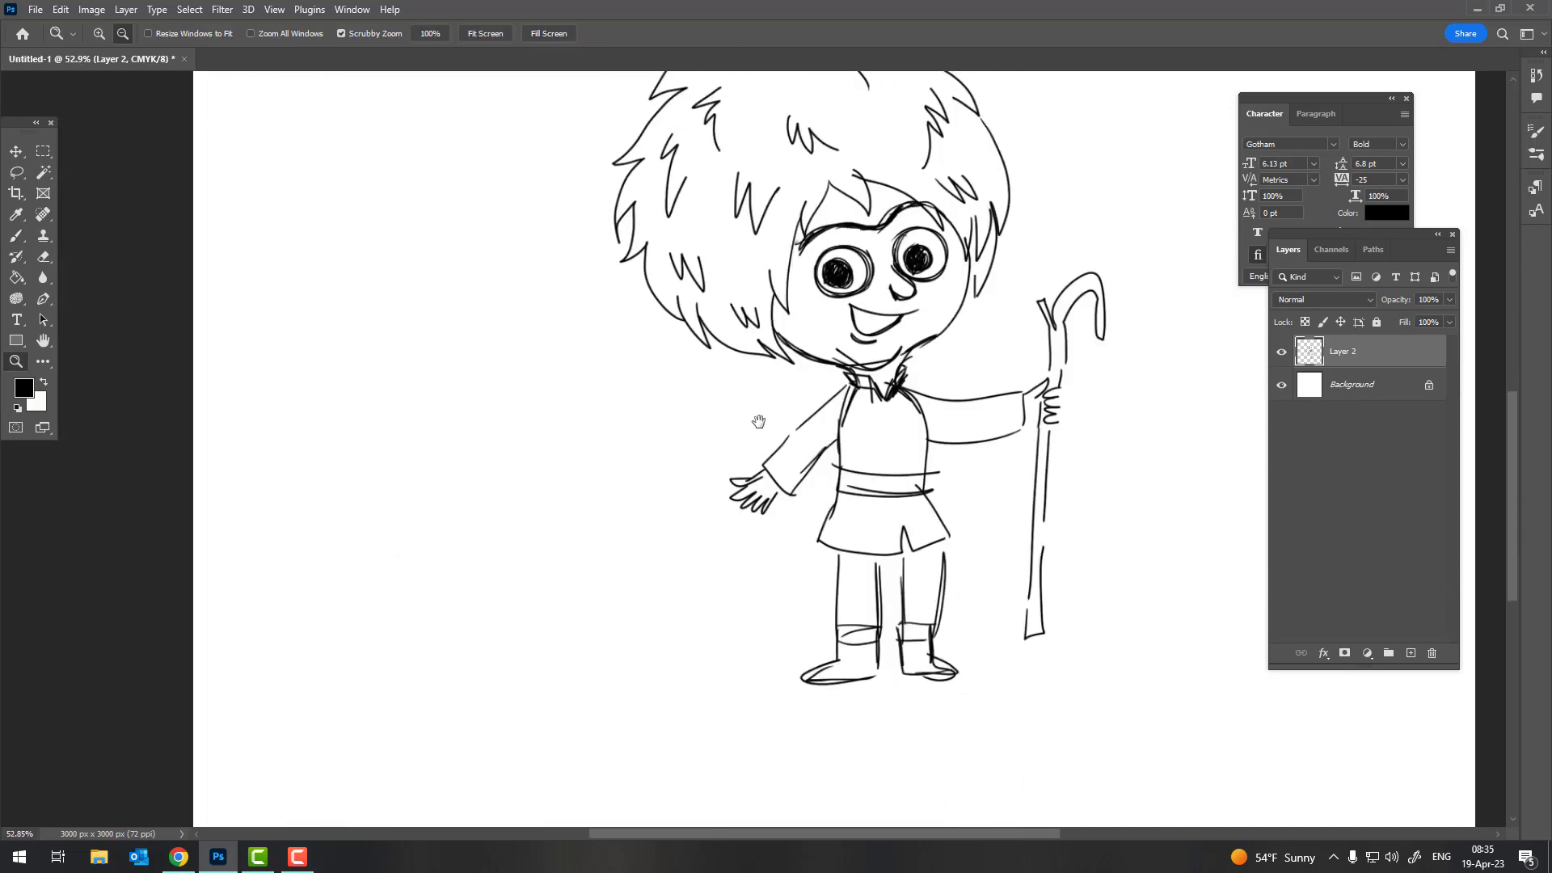
pyautogui.scroll(1, 756, 423)
pyautogui.scroll(3, 716, 174)
pyautogui.press('b')
pyautogui.moveTo(716, 174); pyautogui.dragTo(671, 428)
pyautogui.moveTo(651, 323); pyautogui.dragTo(720, 449)
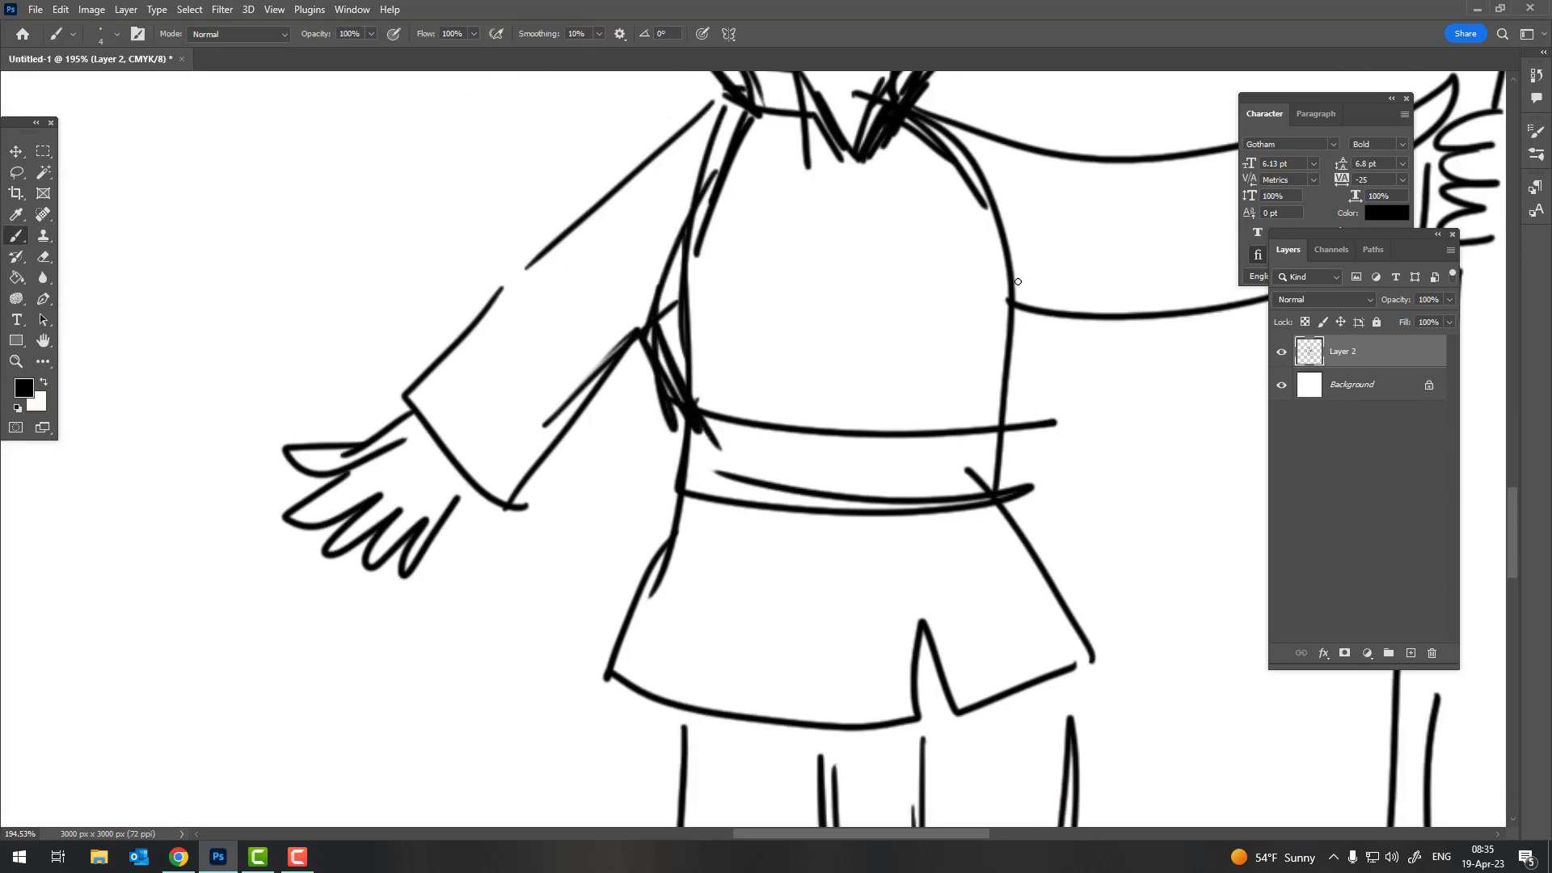
pyautogui.moveTo(1017, 344); pyautogui.dragTo(974, 188)
pyautogui.moveTo(772, 437); pyautogui.dragTo(974, 435)
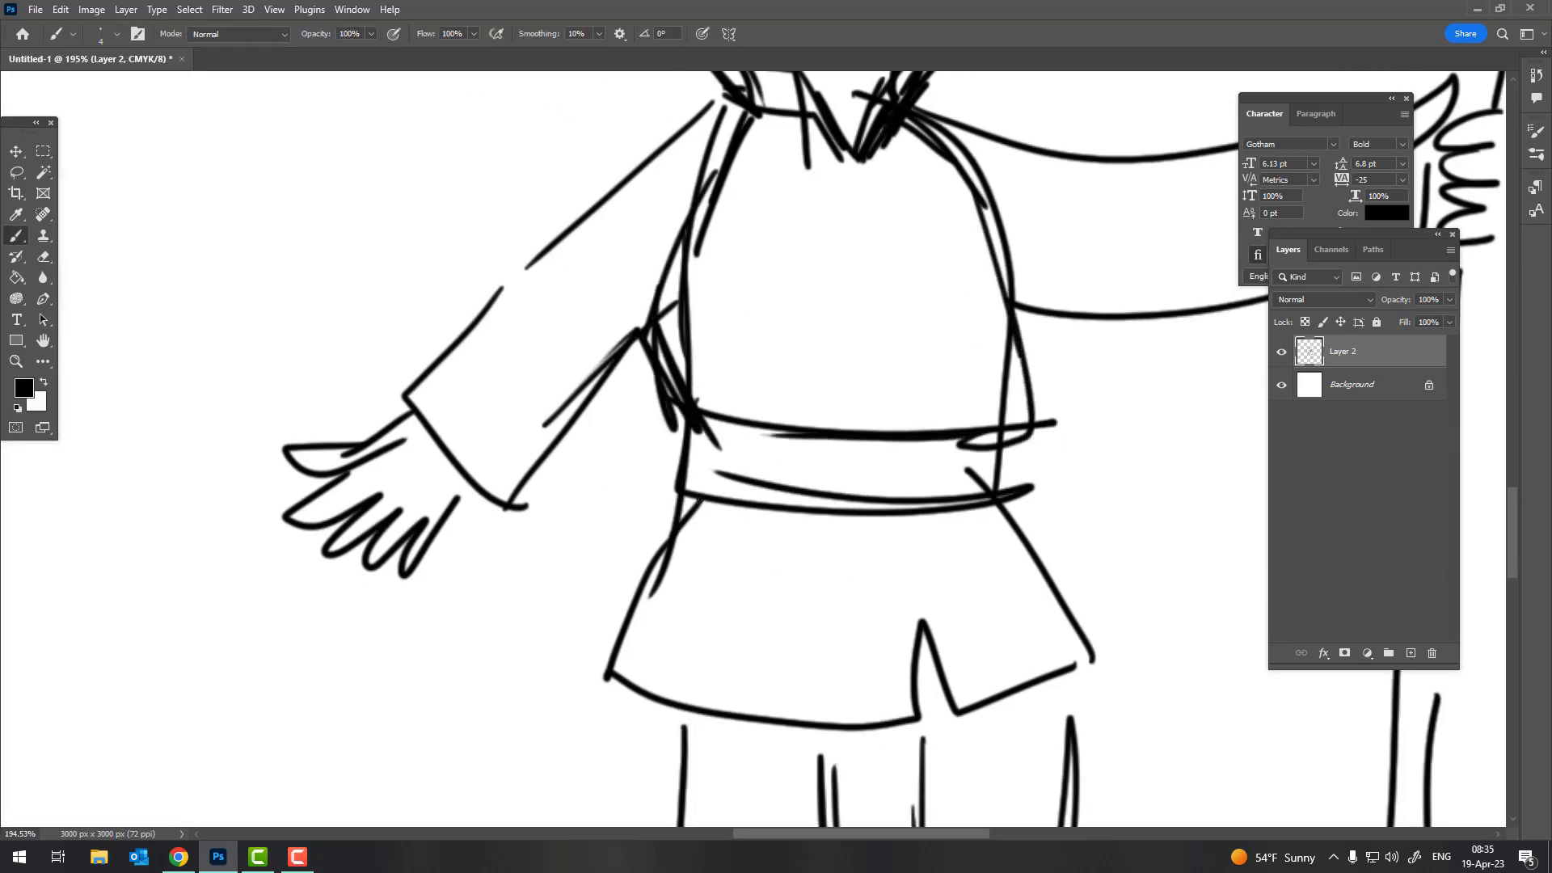
pyautogui.moveTo(699, 497)
pyautogui.mouseDown()
pyautogui.moveTo(590, 693)
pyautogui.moveTo(889, 737)
pyautogui.mouseUp()
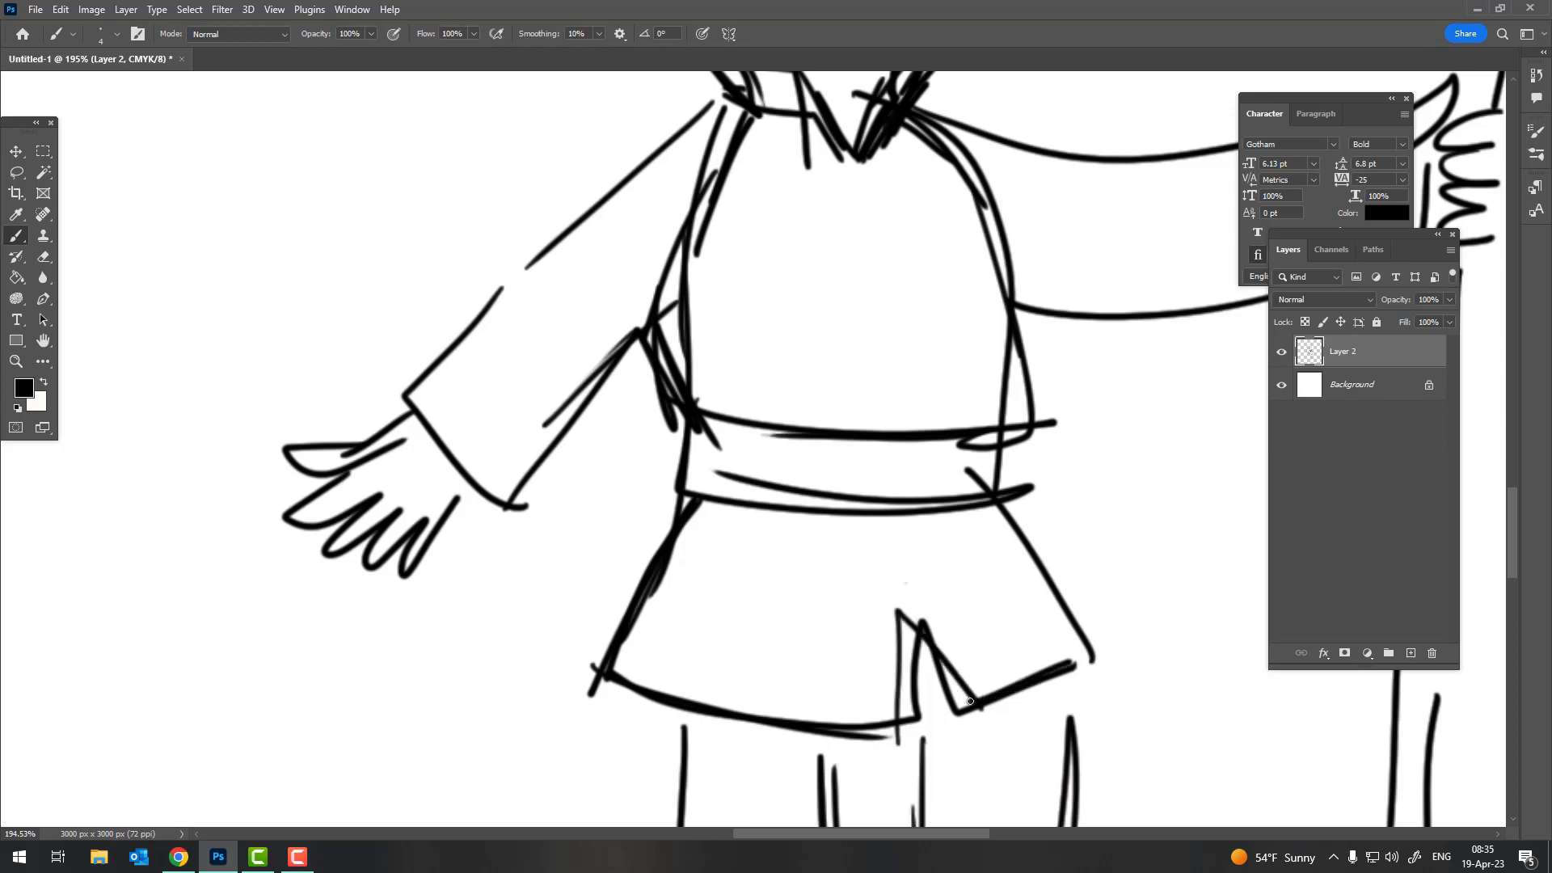
pyautogui.moveTo(1010, 554); pyautogui.dragTo(1103, 676)
# Ink a line down the right leg plus the sleeve crease, edges and cuff
pyautogui.scroll(-8, 832, 423)
pyautogui.scroll(3, 760, 396)
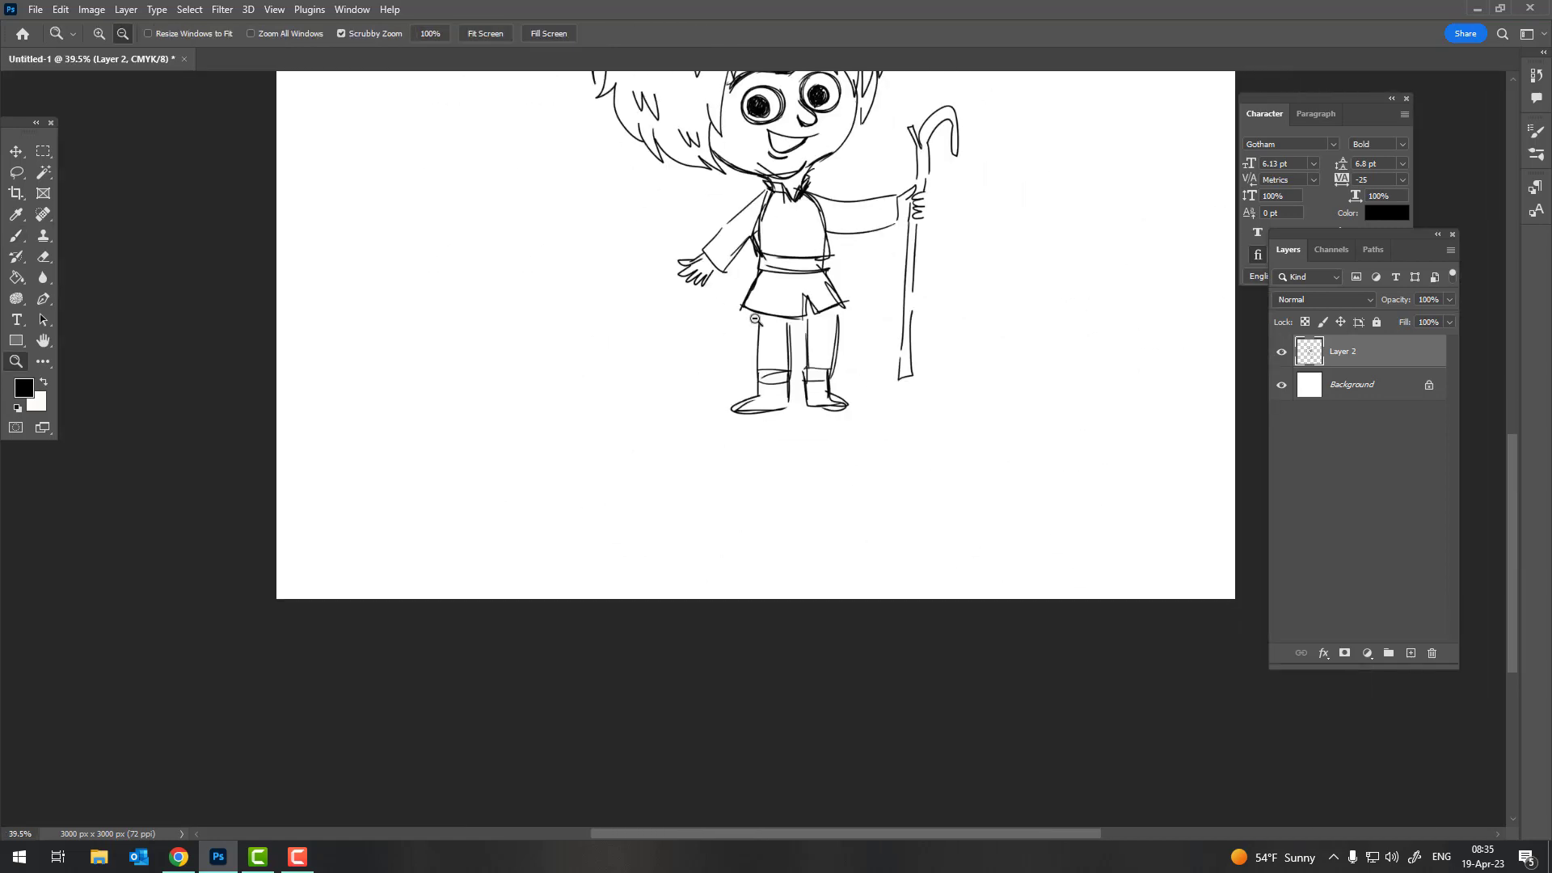
pyautogui.scroll(2, 756, 313)
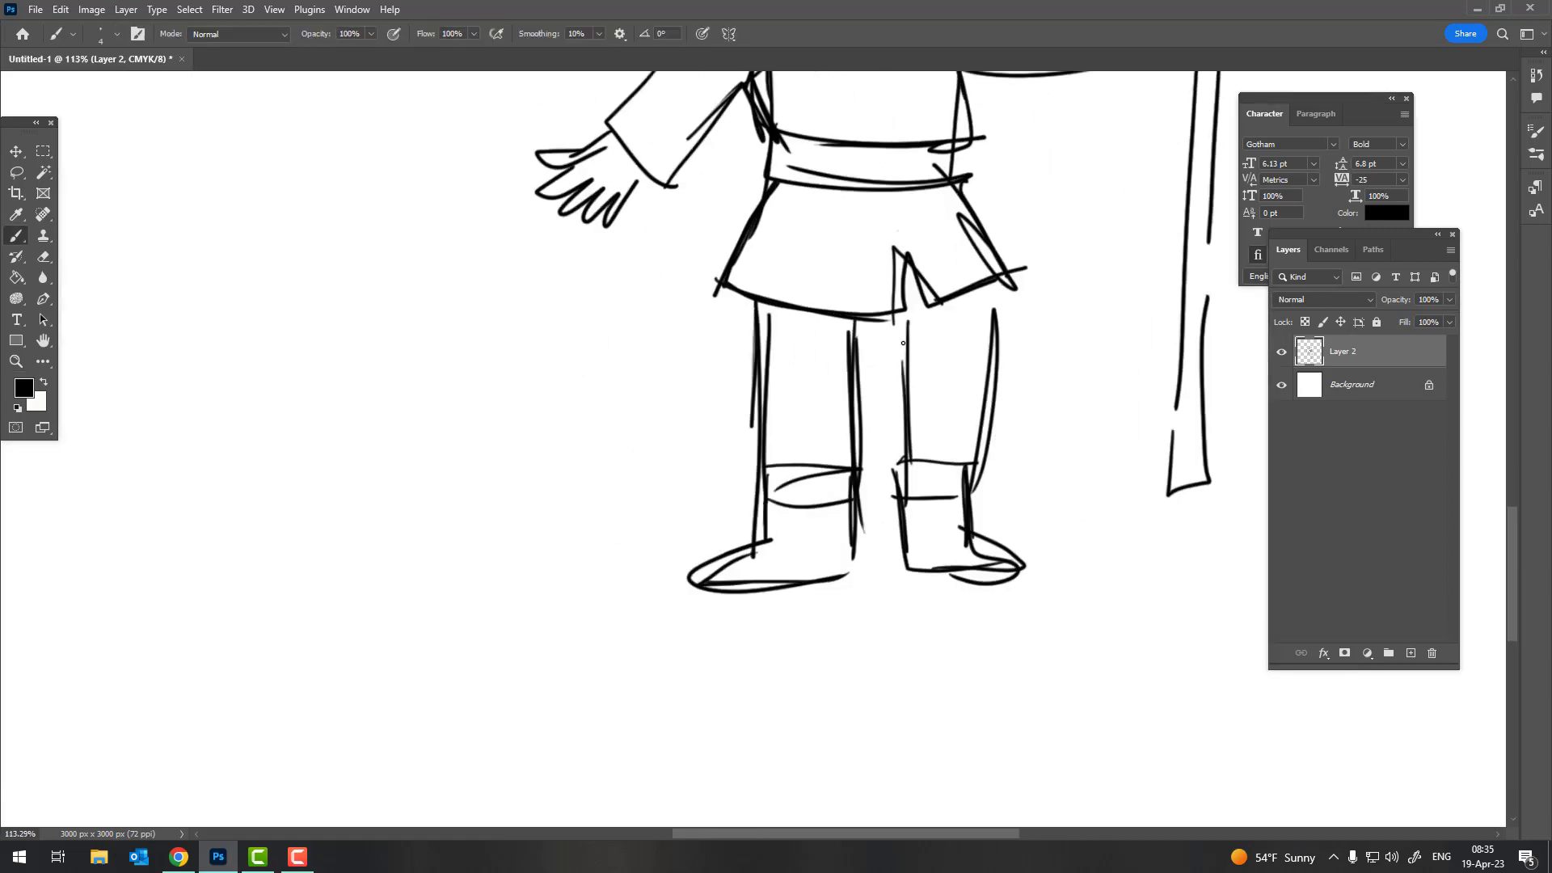
pyautogui.moveTo(958, 332); pyautogui.dragTo(974, 565)
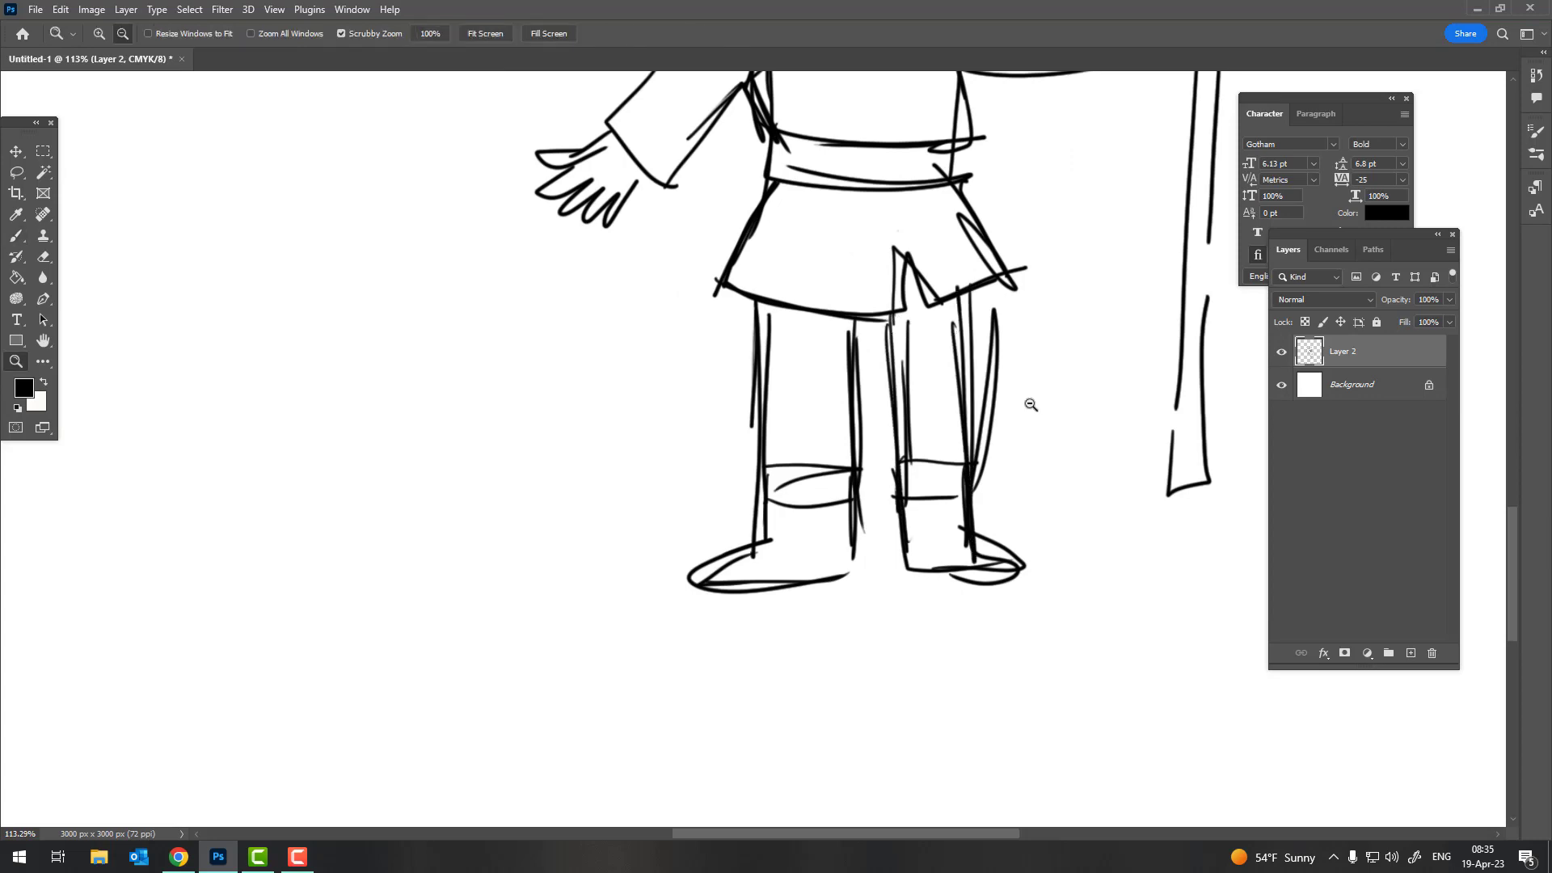
pyautogui.scroll(-4, 1029, 401)
pyautogui.scroll(4, 758, 467)
pyautogui.scroll(3, 703, 287)
pyautogui.moveTo(703, 287); pyautogui.dragTo(893, 398)
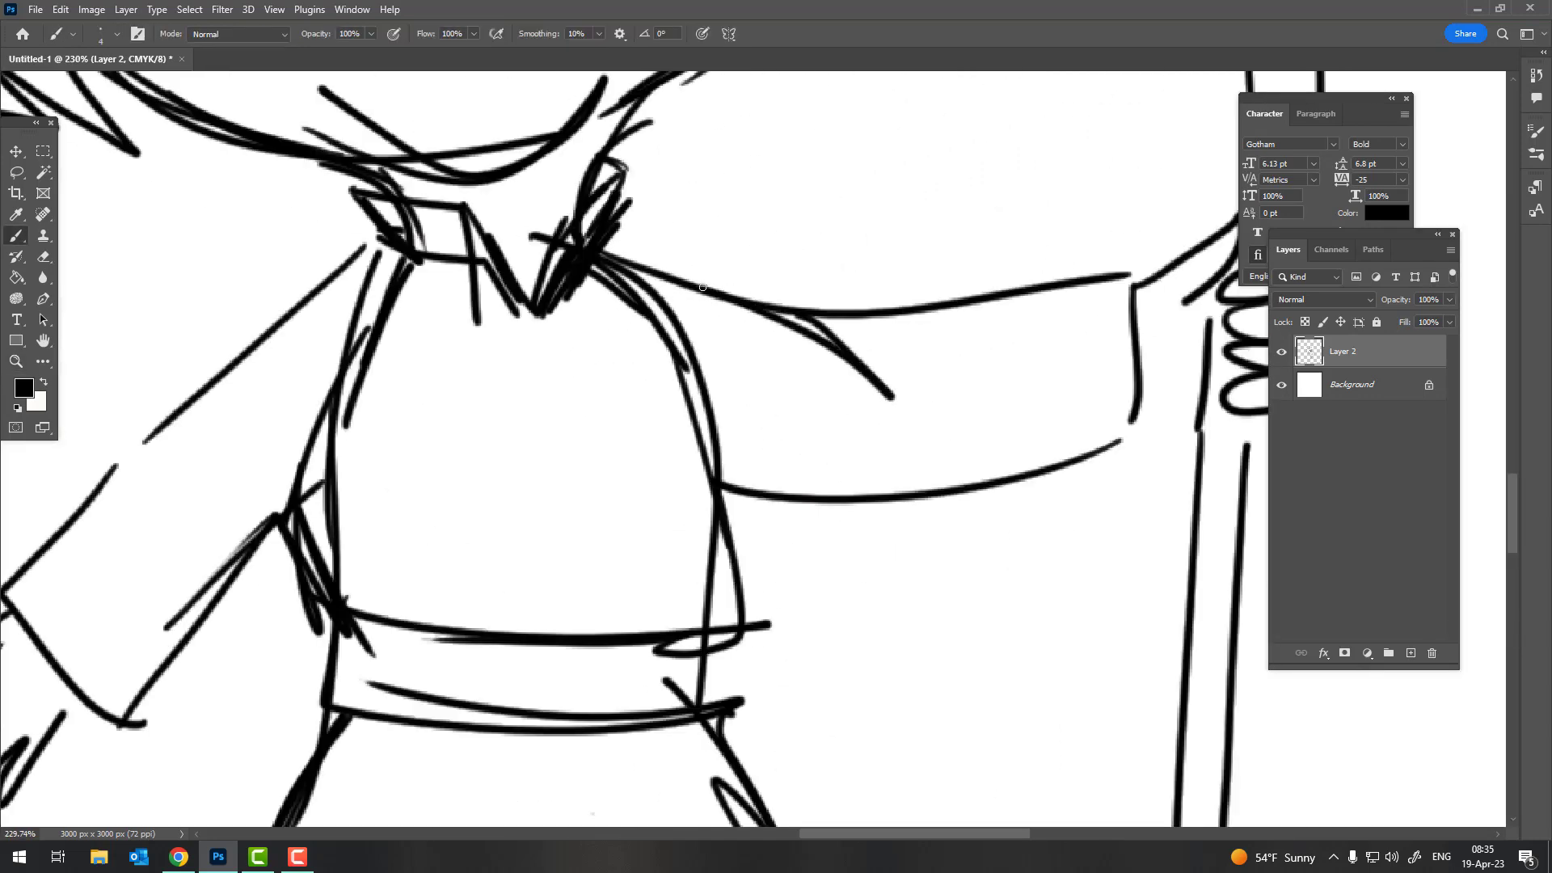
pyautogui.moveTo(809, 313)
pyautogui.mouseDown()
pyautogui.moveTo(1140, 277)
pyautogui.moveTo(1146, 457)
pyautogui.mouseUp()
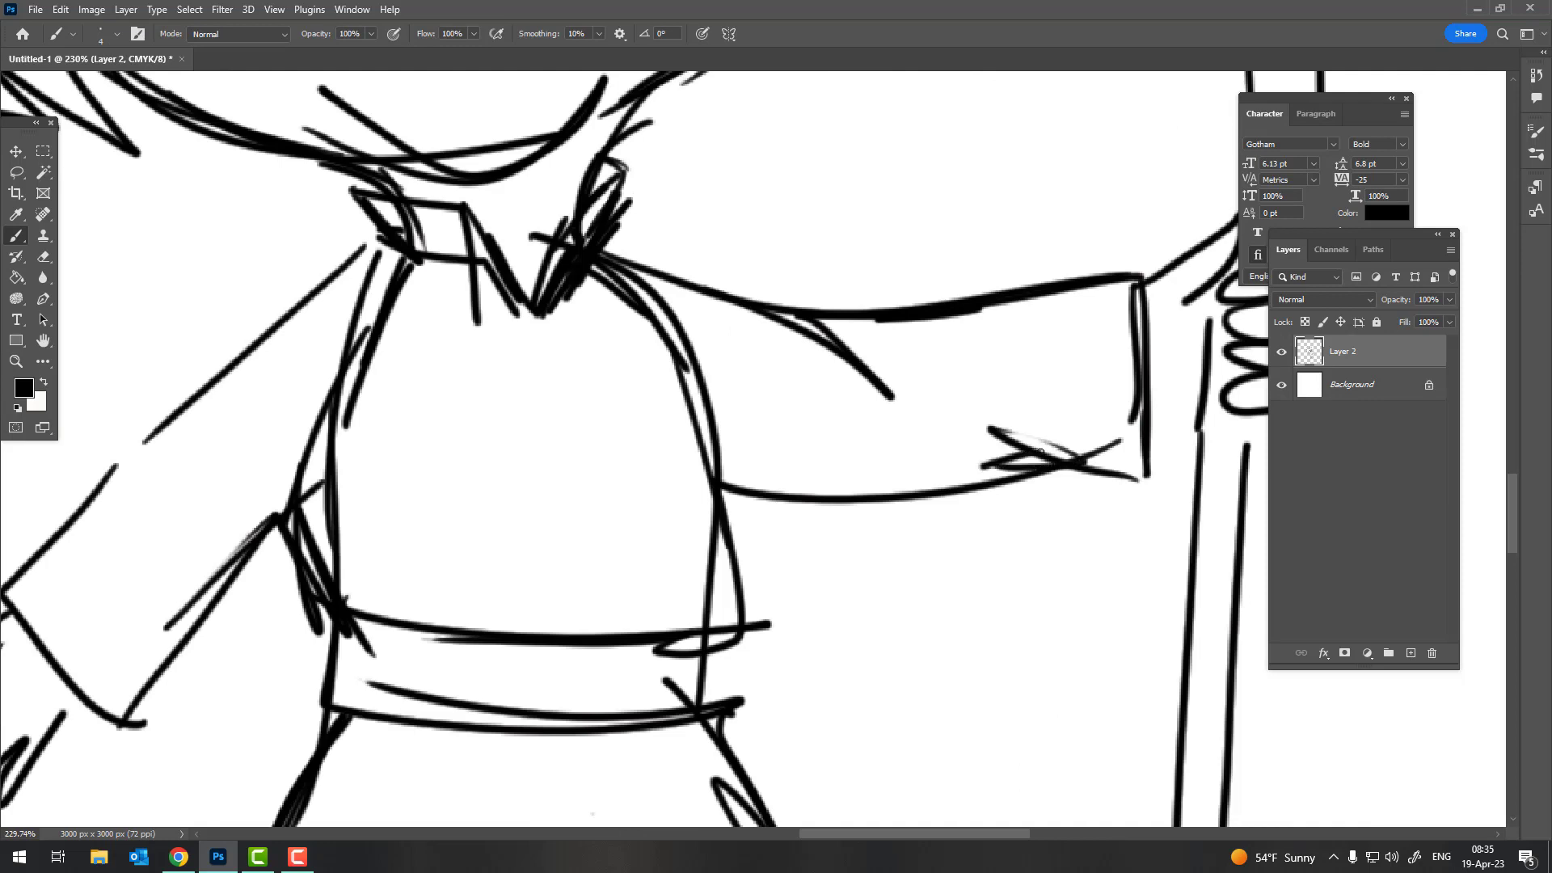
pyautogui.moveTo(1040, 453); pyautogui.dragTo(748, 503)
pyautogui.scroll(-5, 748, 502)
pyautogui.scroll(3, 704, 307)
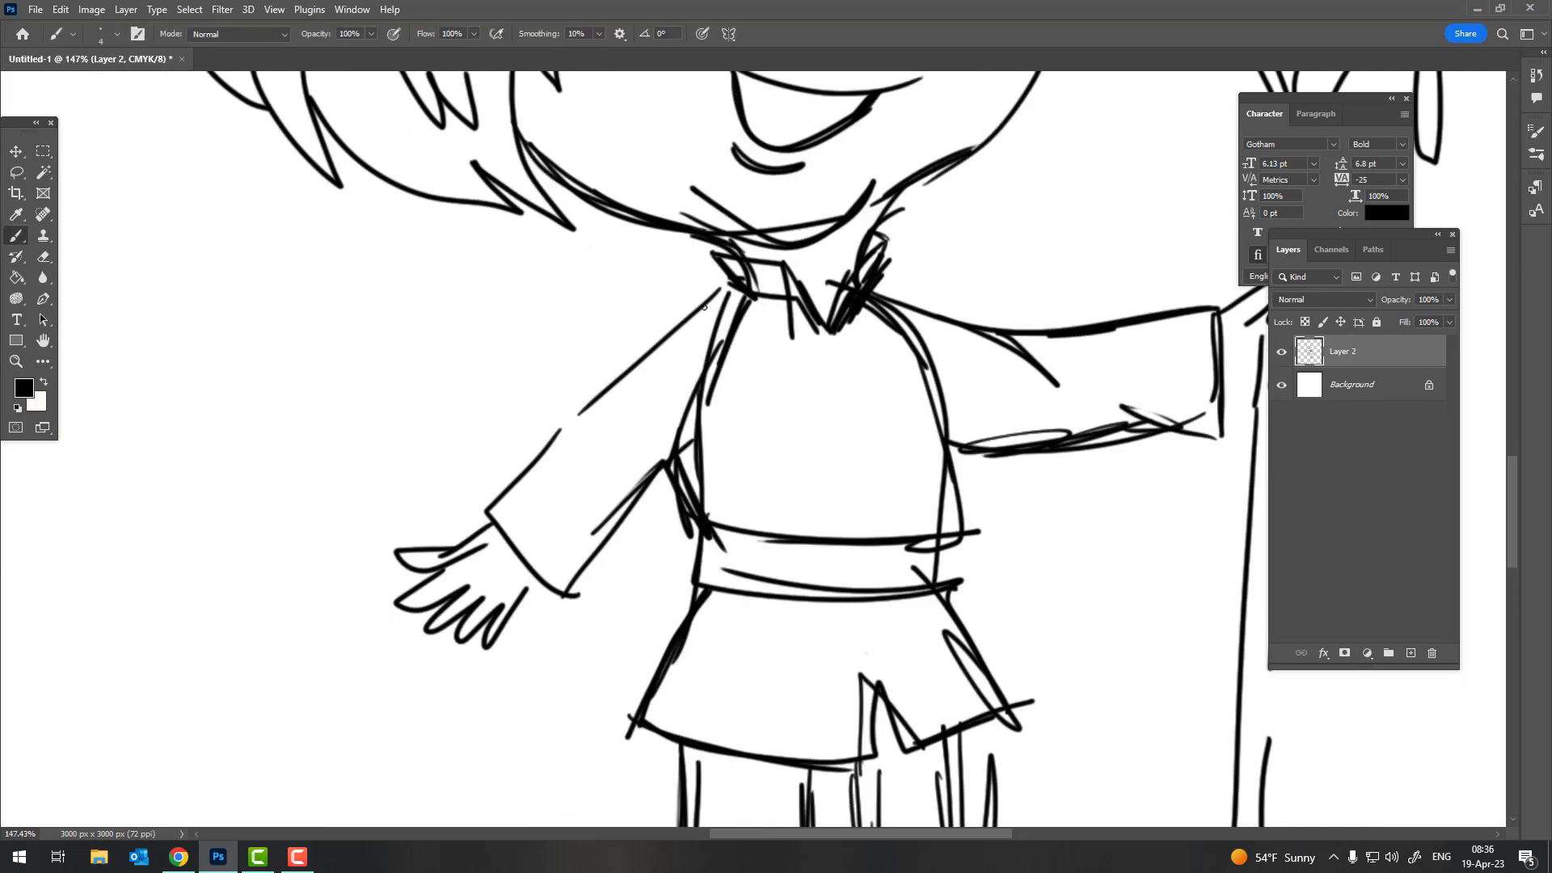
pyautogui.moveTo(744, 296); pyautogui.dragTo(579, 418)
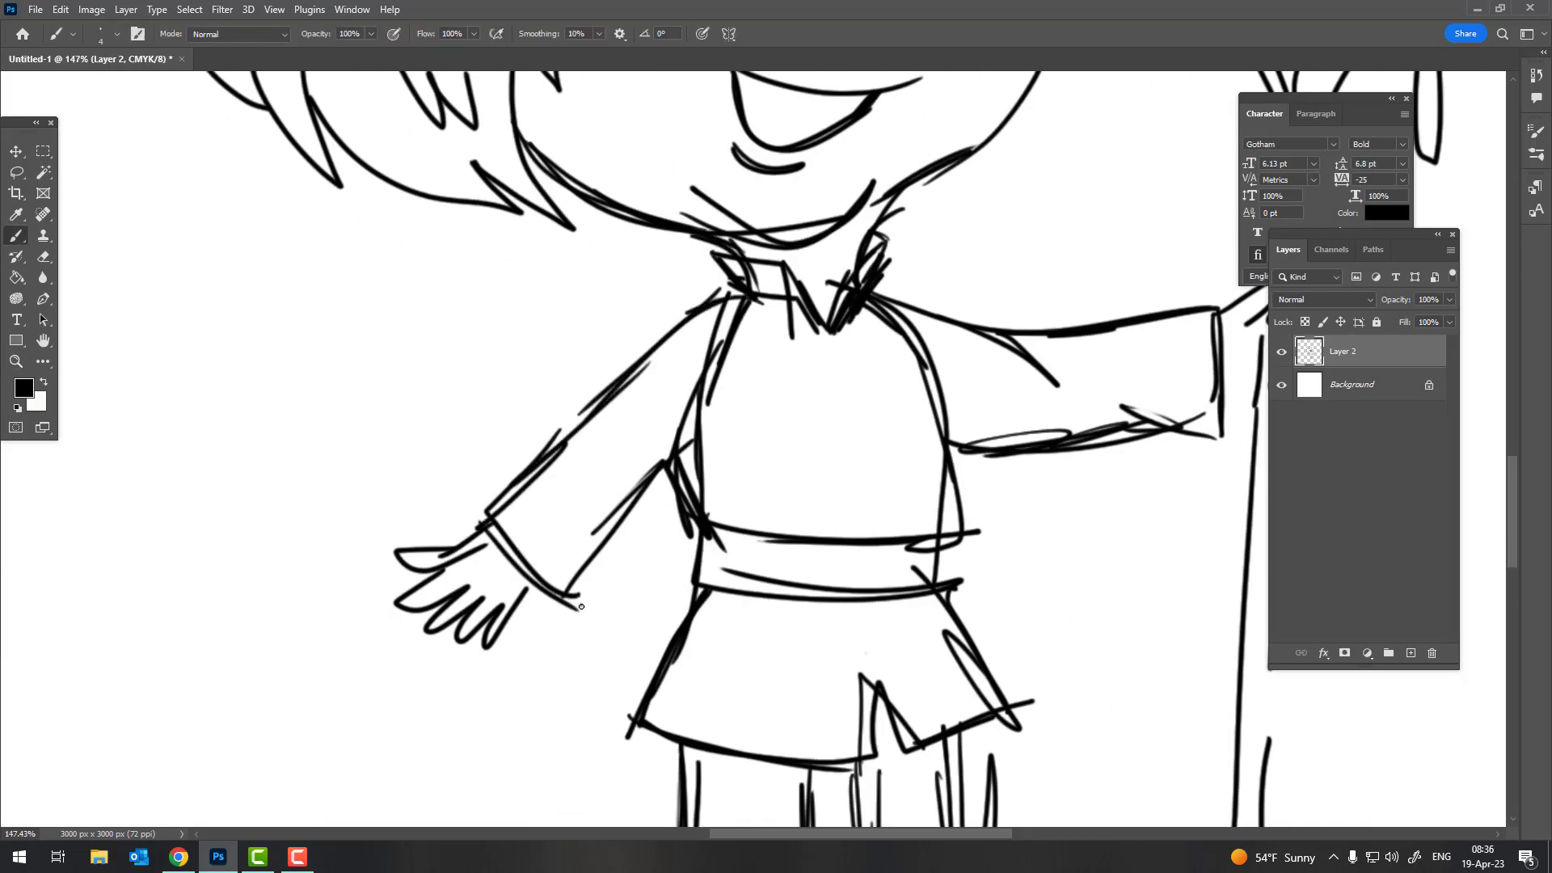
# Clean up the line at the sleeve cuff
pyautogui.scroll(3, 569, 540)
pyautogui.press('z')
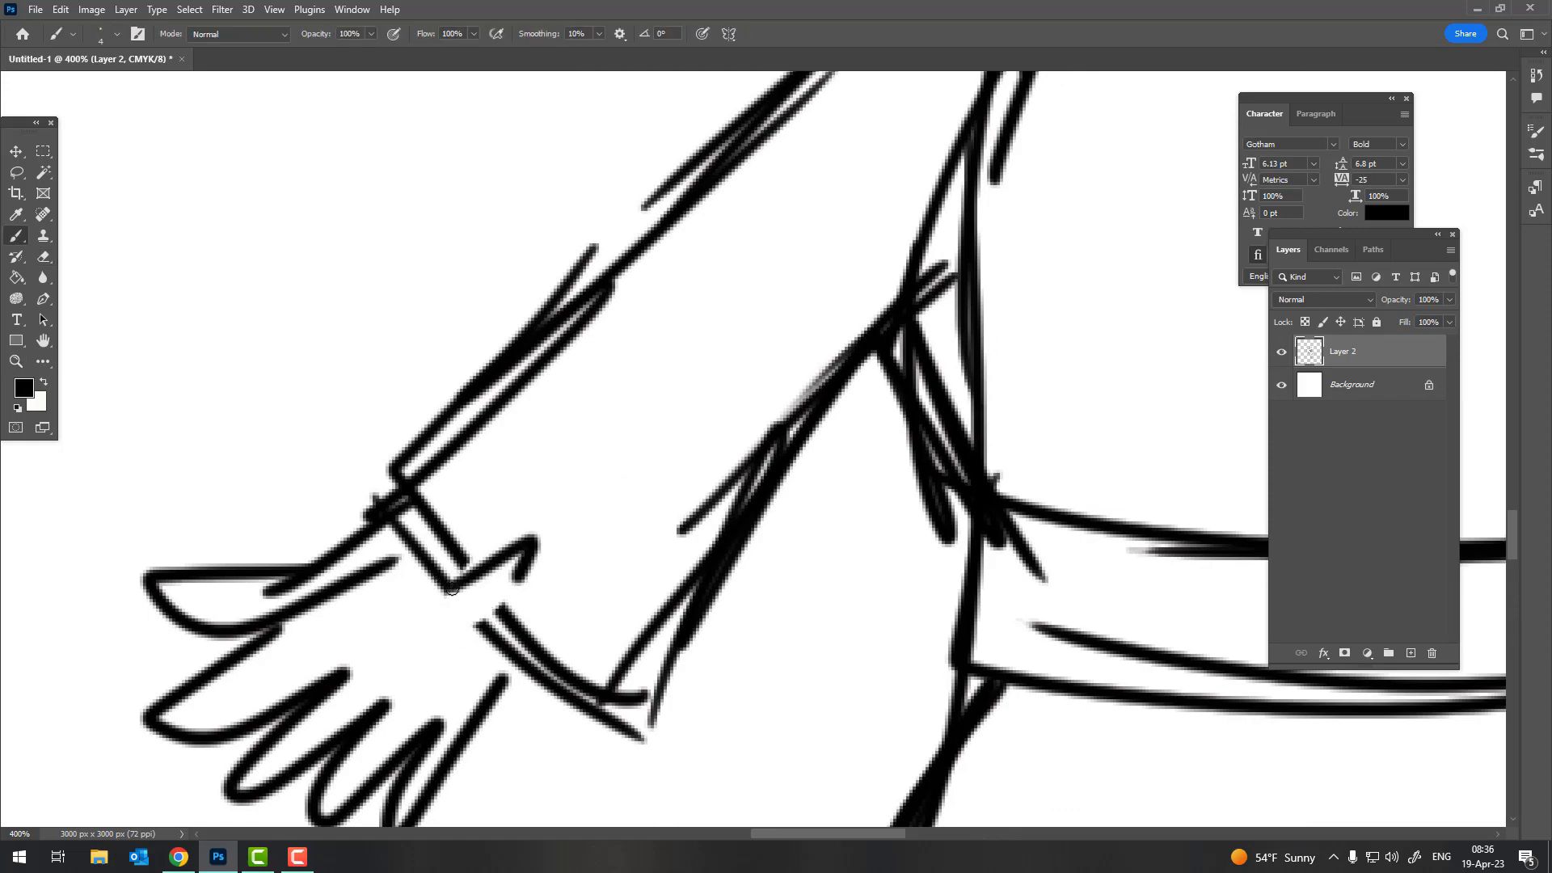
pyautogui.scroll(-5, 835, 521)
pyautogui.scroll(-1, 835, 522)
pyautogui.scroll(5, 721, 405)
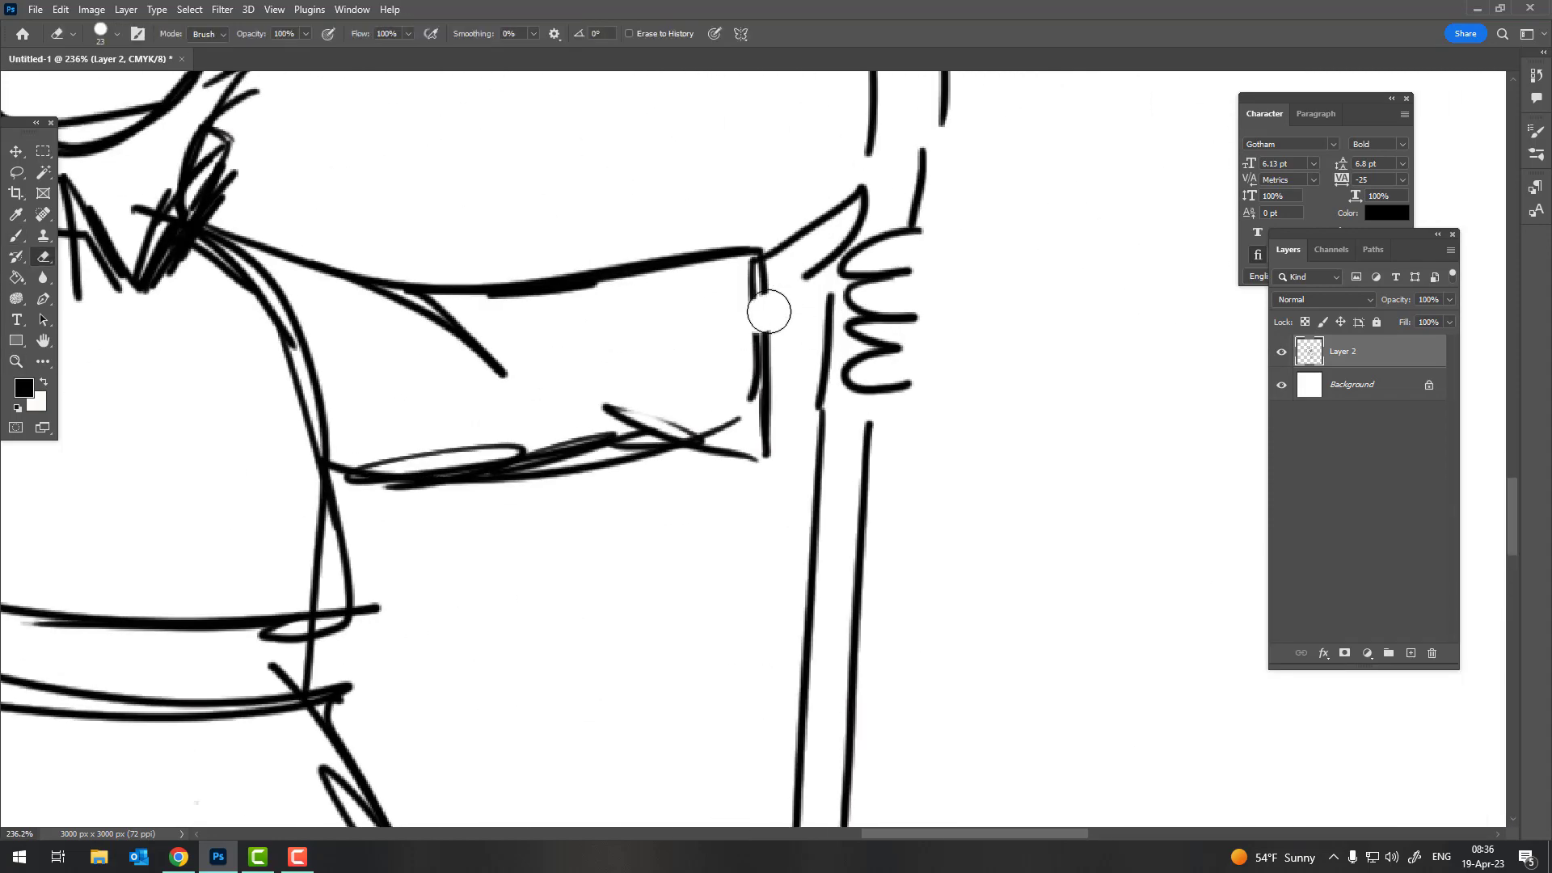
pyautogui.press('b')
pyautogui.moveTo(712, 317)
pyautogui.mouseDown()
pyautogui.moveTo(771, 297)
pyautogui.moveTo(774, 343)
pyautogui.mouseUp()
# Draw an inner line along the crook's staff, then erase part of it
pyautogui.scroll(-4, 775, 343)
pyautogui.scroll(1, 858, 396)
pyautogui.scroll(2, 858, 396)
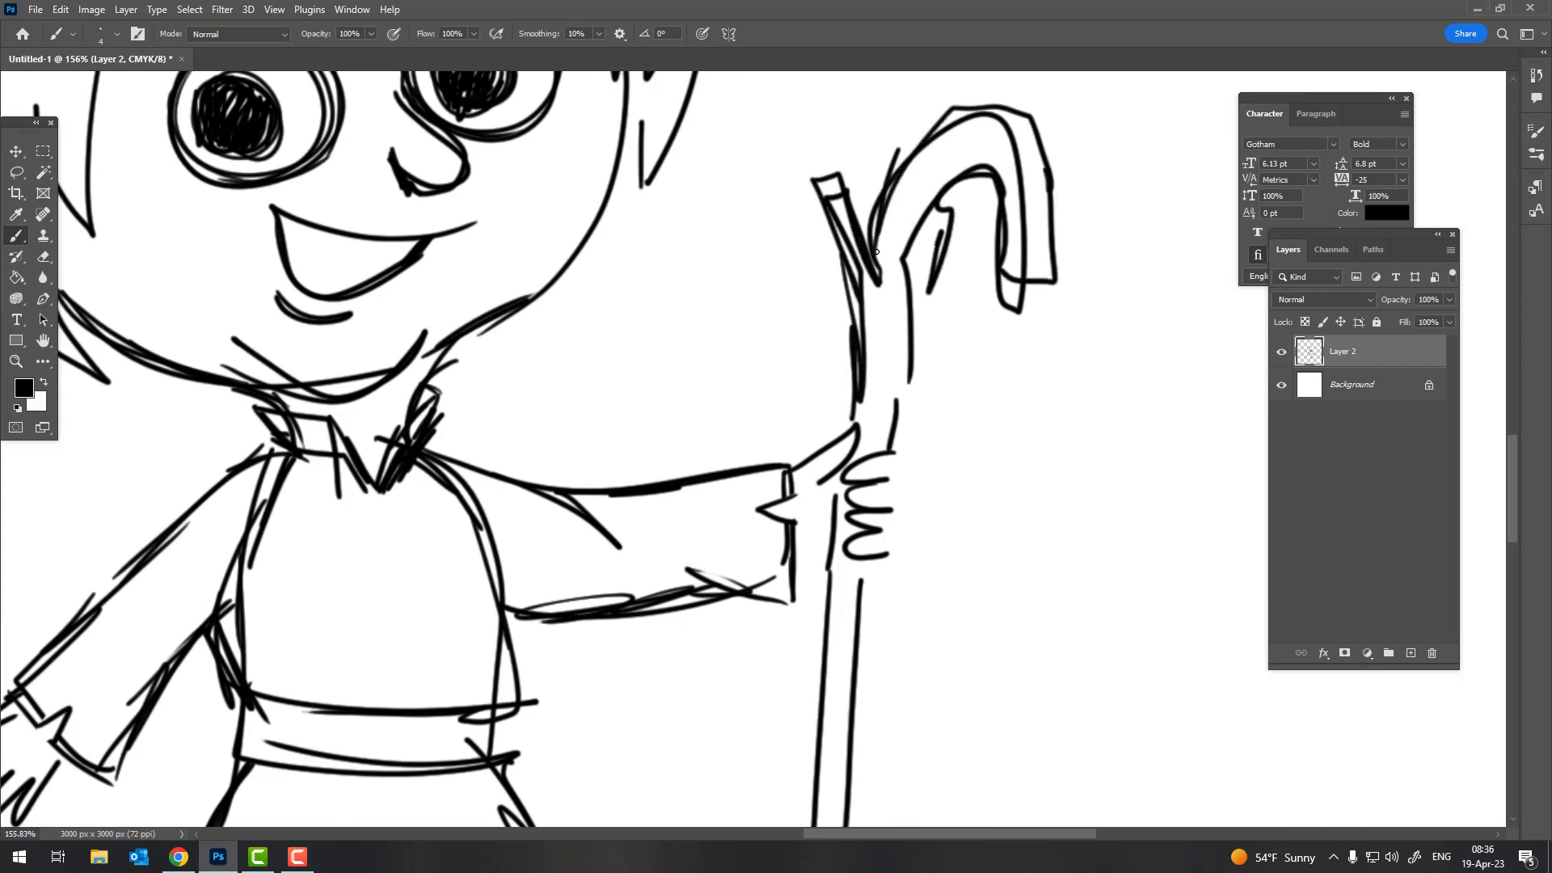
pyautogui.moveTo(942, 233); pyautogui.dragTo(893, 452)
pyautogui.press('e')
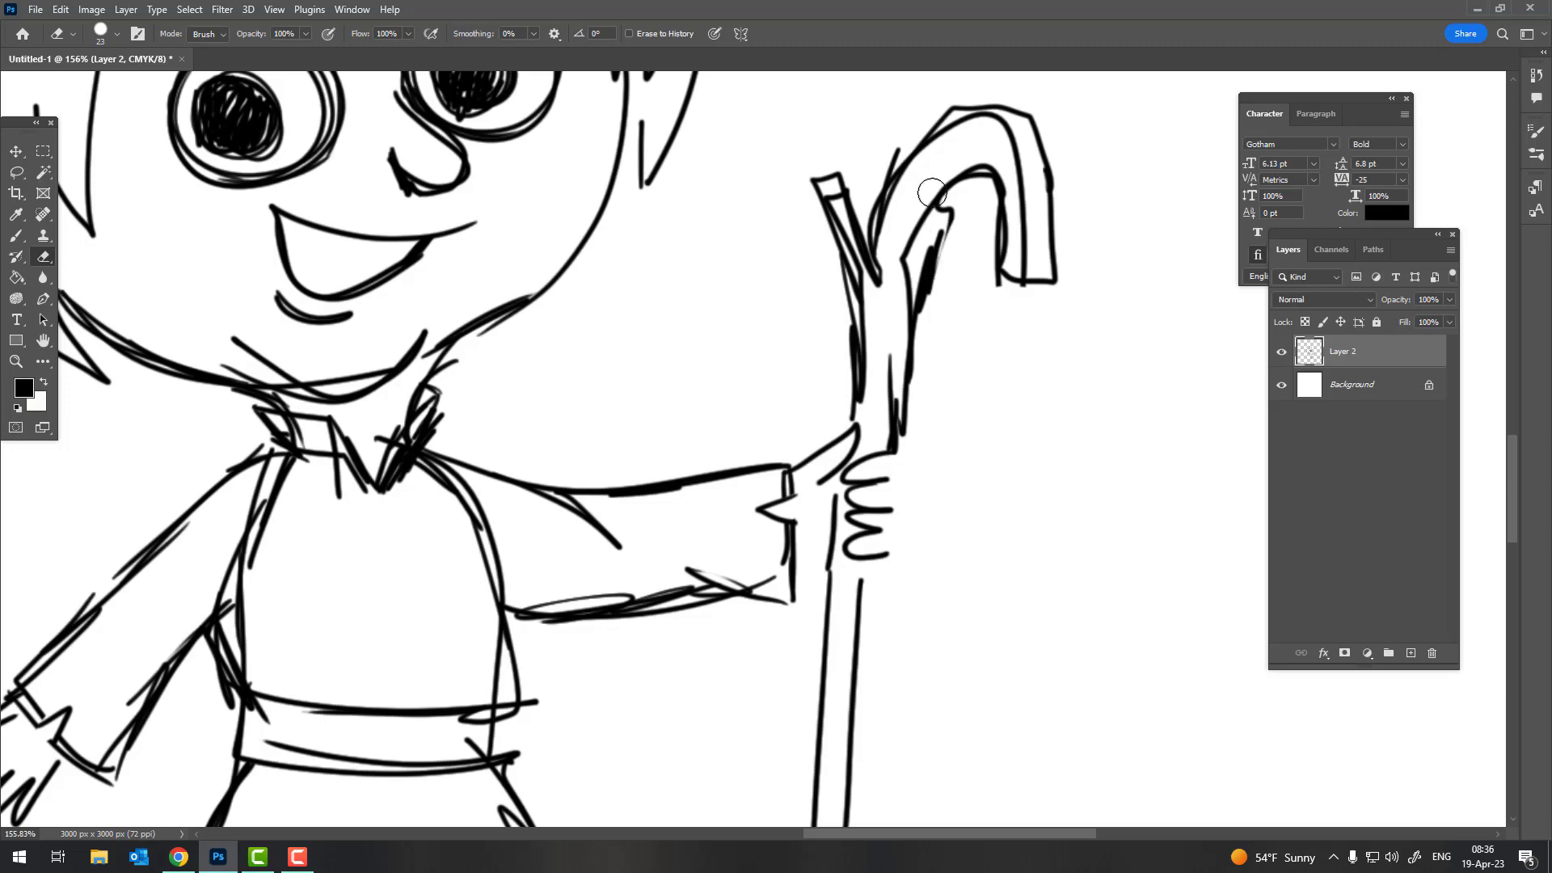
pyautogui.moveTo(932, 192); pyautogui.dragTo(922, 319)
# Draw a thumb loop where the hand grips the crook
pyautogui.press('b')
pyautogui.press('z')
pyautogui.scroll(-5, 817, 255)
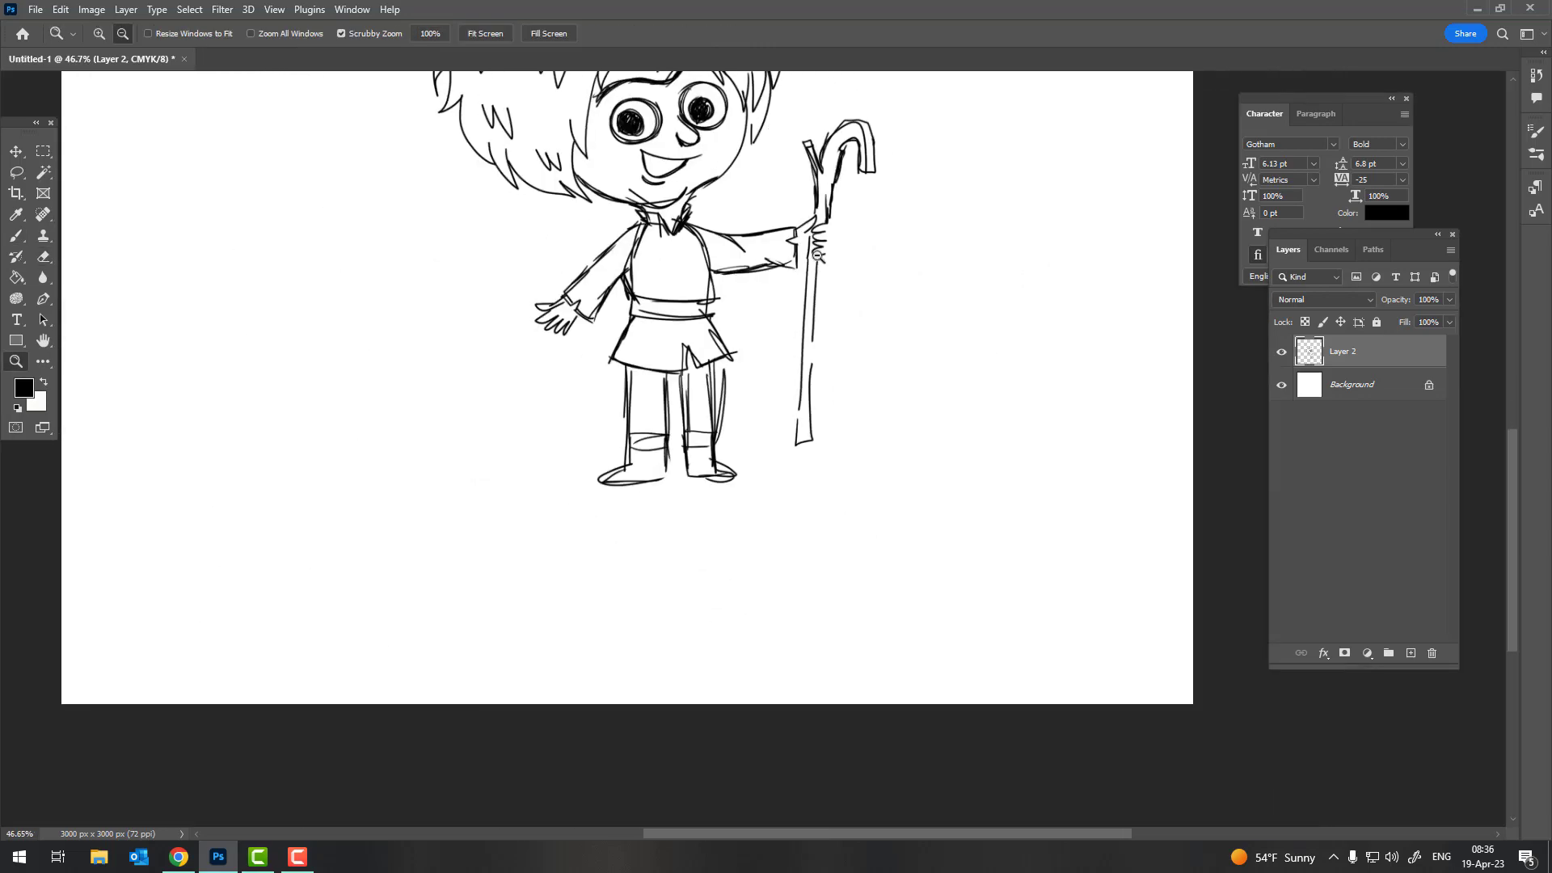
pyautogui.press('b')
pyautogui.scroll(4, 816, 254)
pyautogui.scroll(4, 995, 242)
pyautogui.scroll(3, 994, 243)
pyautogui.moveTo(873, 208)
pyautogui.mouseDown()
pyautogui.moveTo(800, 344)
pyautogui.moveTo(848, 477)
pyautogui.moveTo(809, 598)
pyautogui.moveTo(841, 695)
pyautogui.mouseUp()
# Add two lines running down the crook's staff
pyautogui.press('z')
pyautogui.scroll(-3, 831, 335)
pyautogui.scroll(-2, 831, 335)
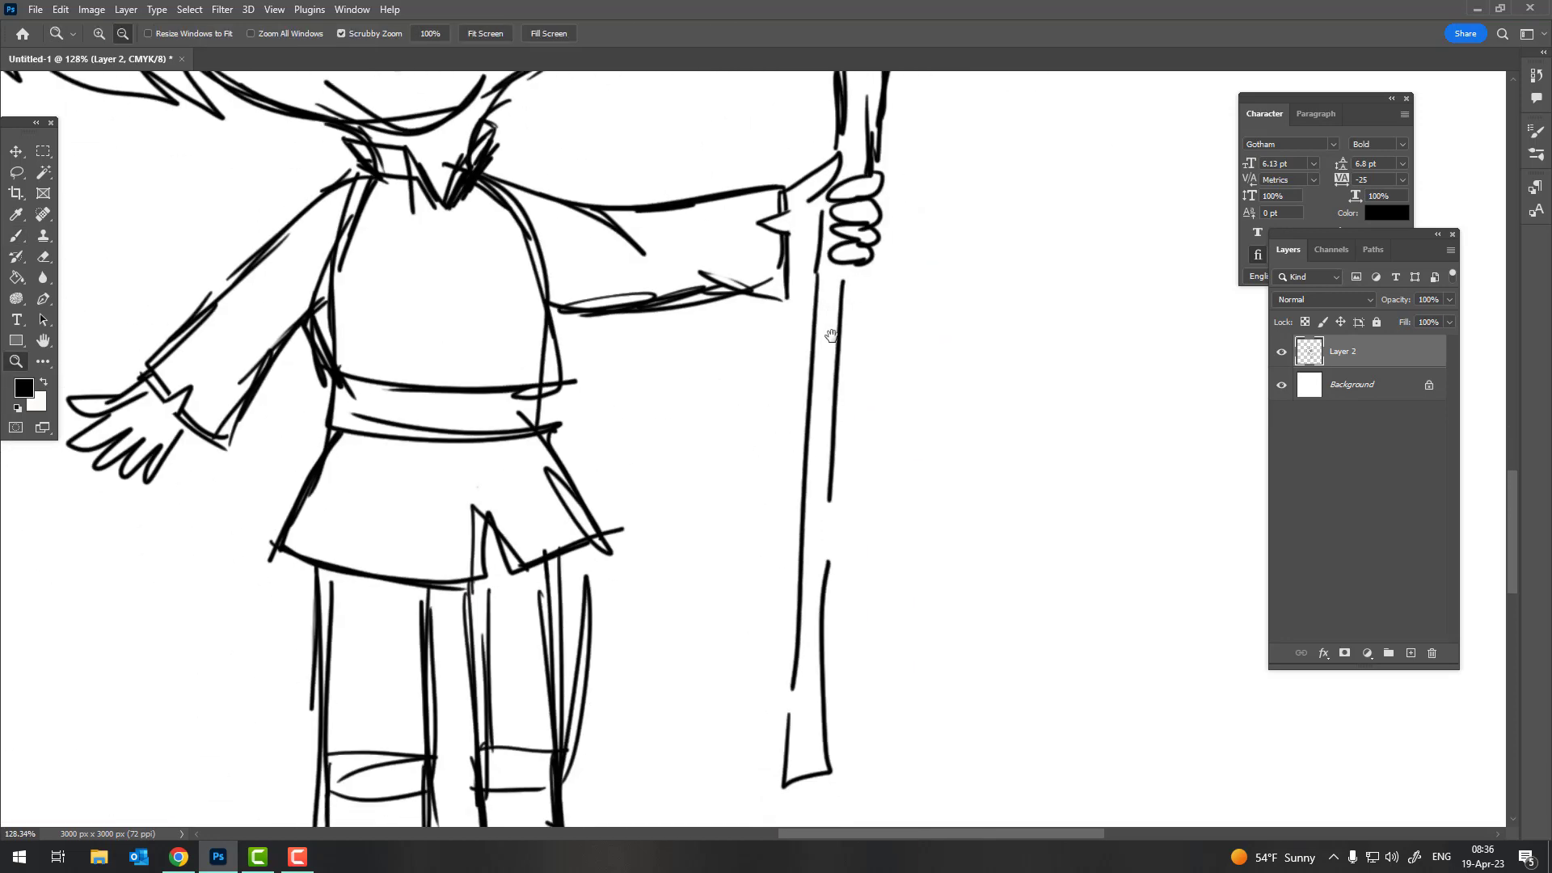
pyautogui.press('b')
pyautogui.moveTo(842, 262)
pyautogui.mouseDown()
pyautogui.moveTo(834, 614)
pyautogui.moveTo(866, 319)
pyautogui.mouseUp()
pyautogui.moveTo(849, 524); pyautogui.dragTo(857, 273)
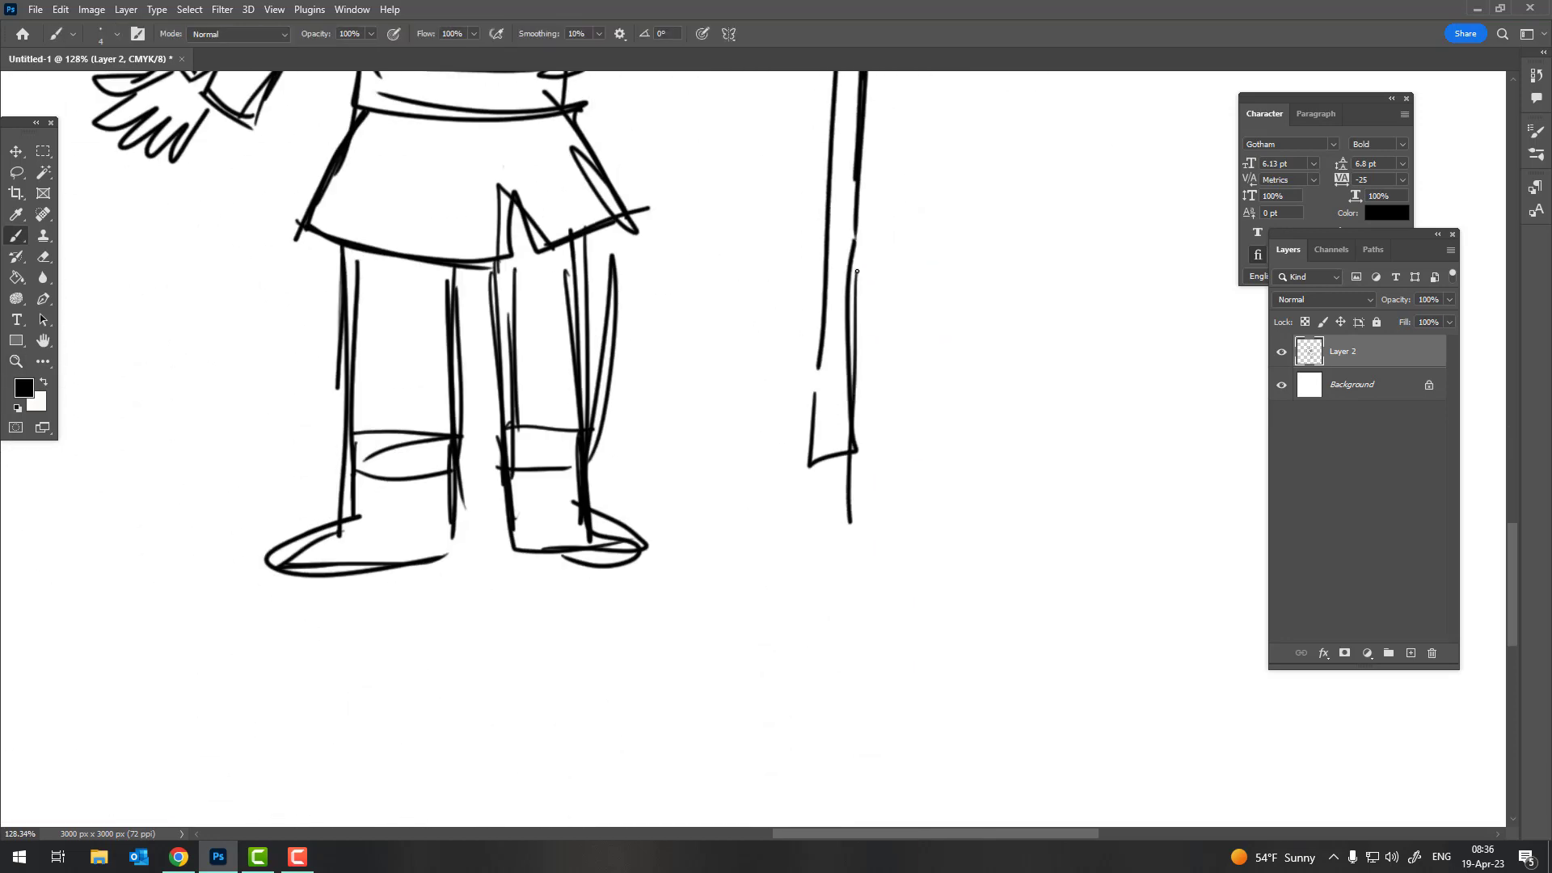
# Sketch the right leg and outline both boots' sides, soles and toe
pyautogui.press('z')
pyautogui.scroll(-4, 779, 438)
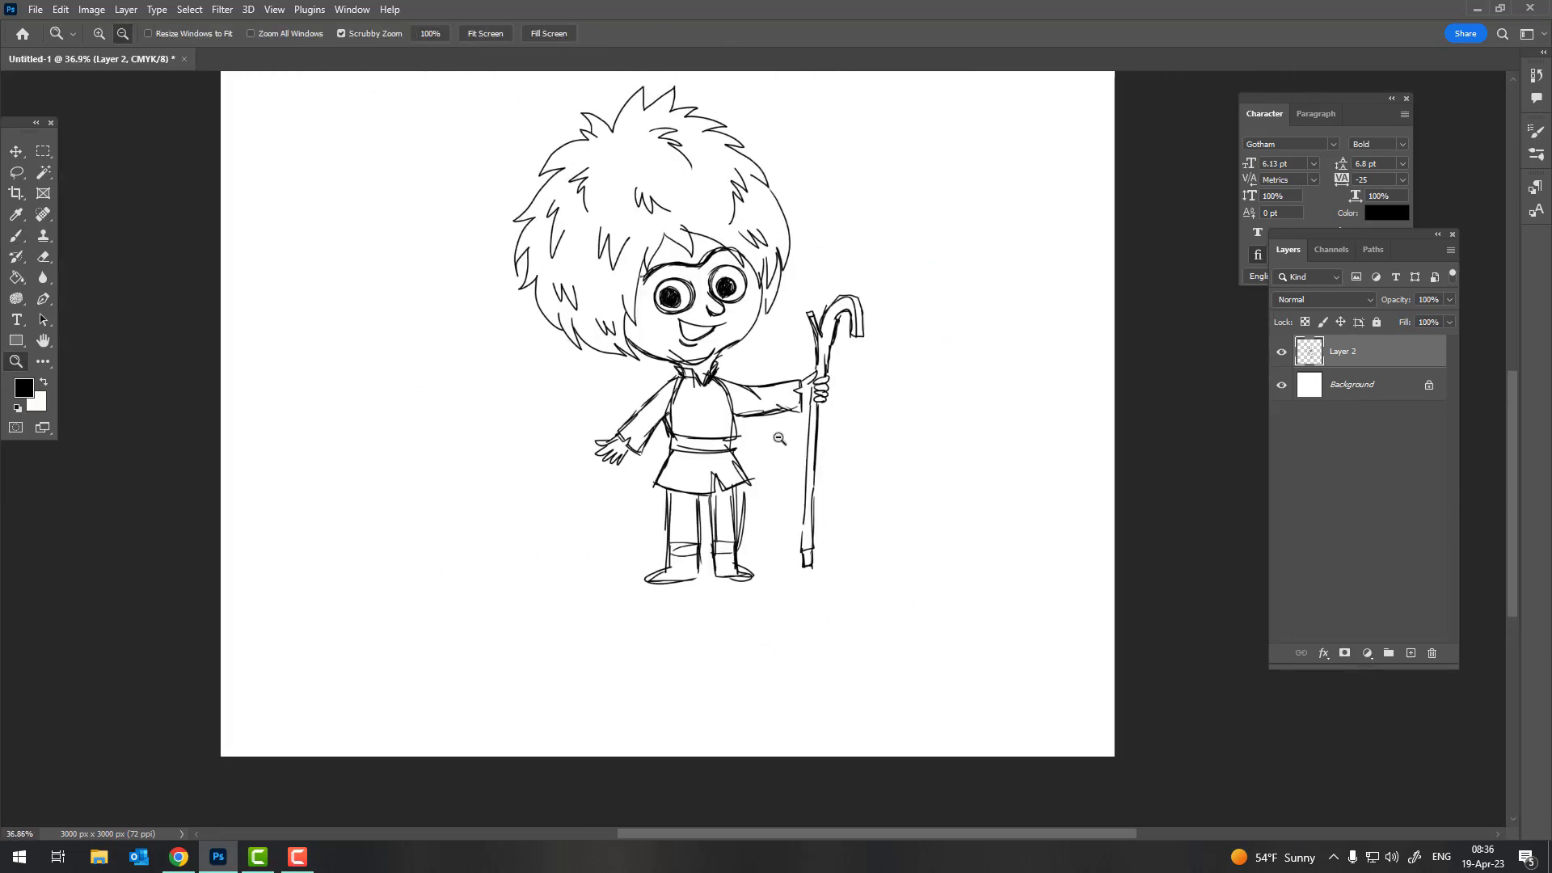
pyautogui.scroll(3, 694, 427)
pyautogui.press('b')
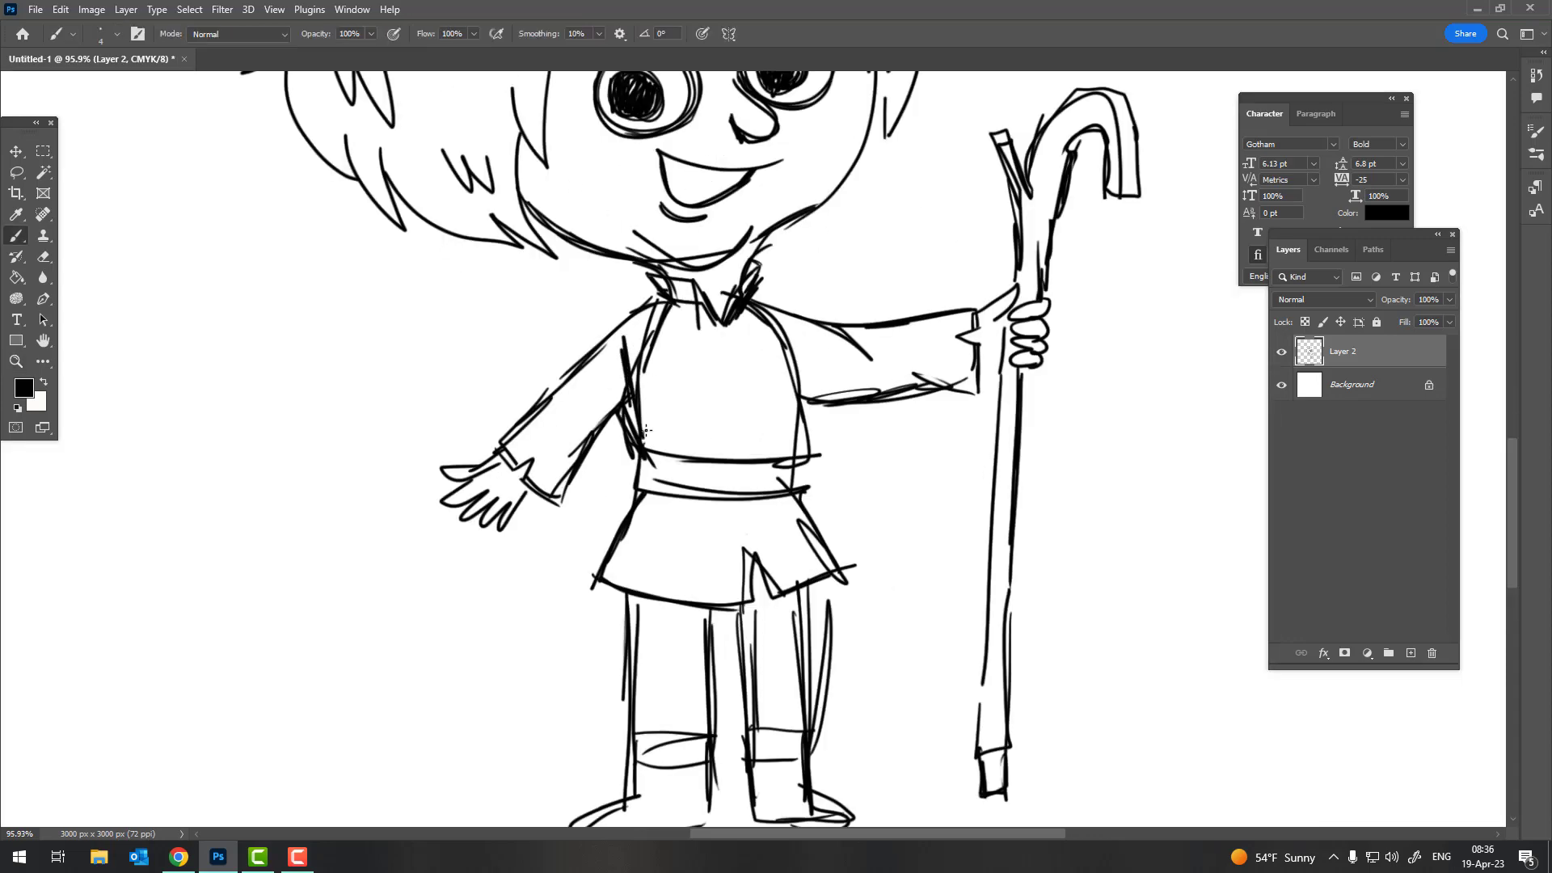
pyautogui.scroll(2, 707, 443)
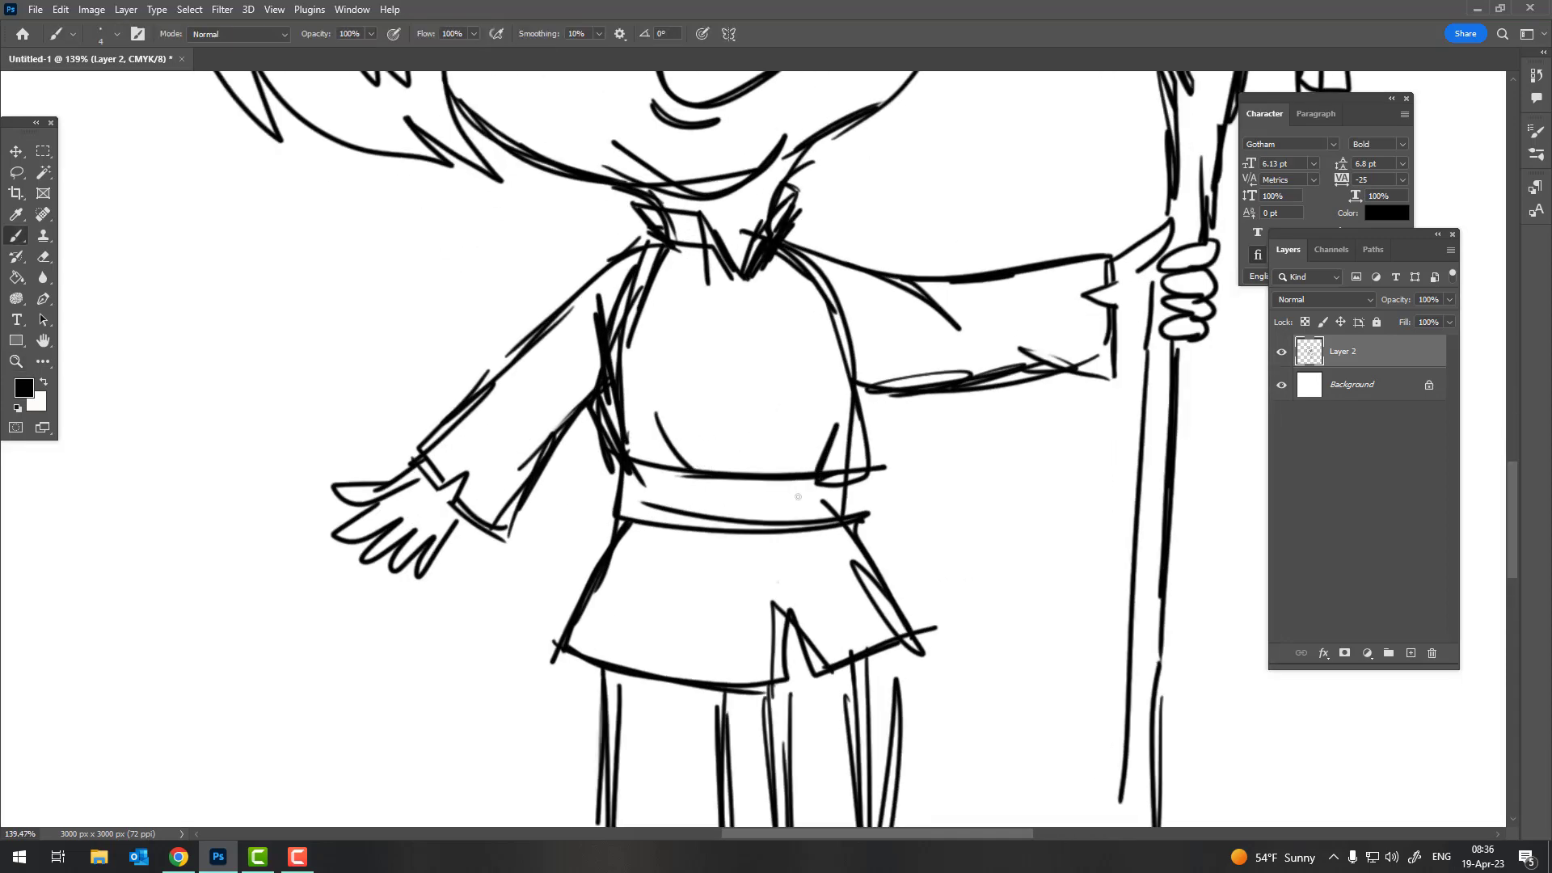
pyautogui.press('z')
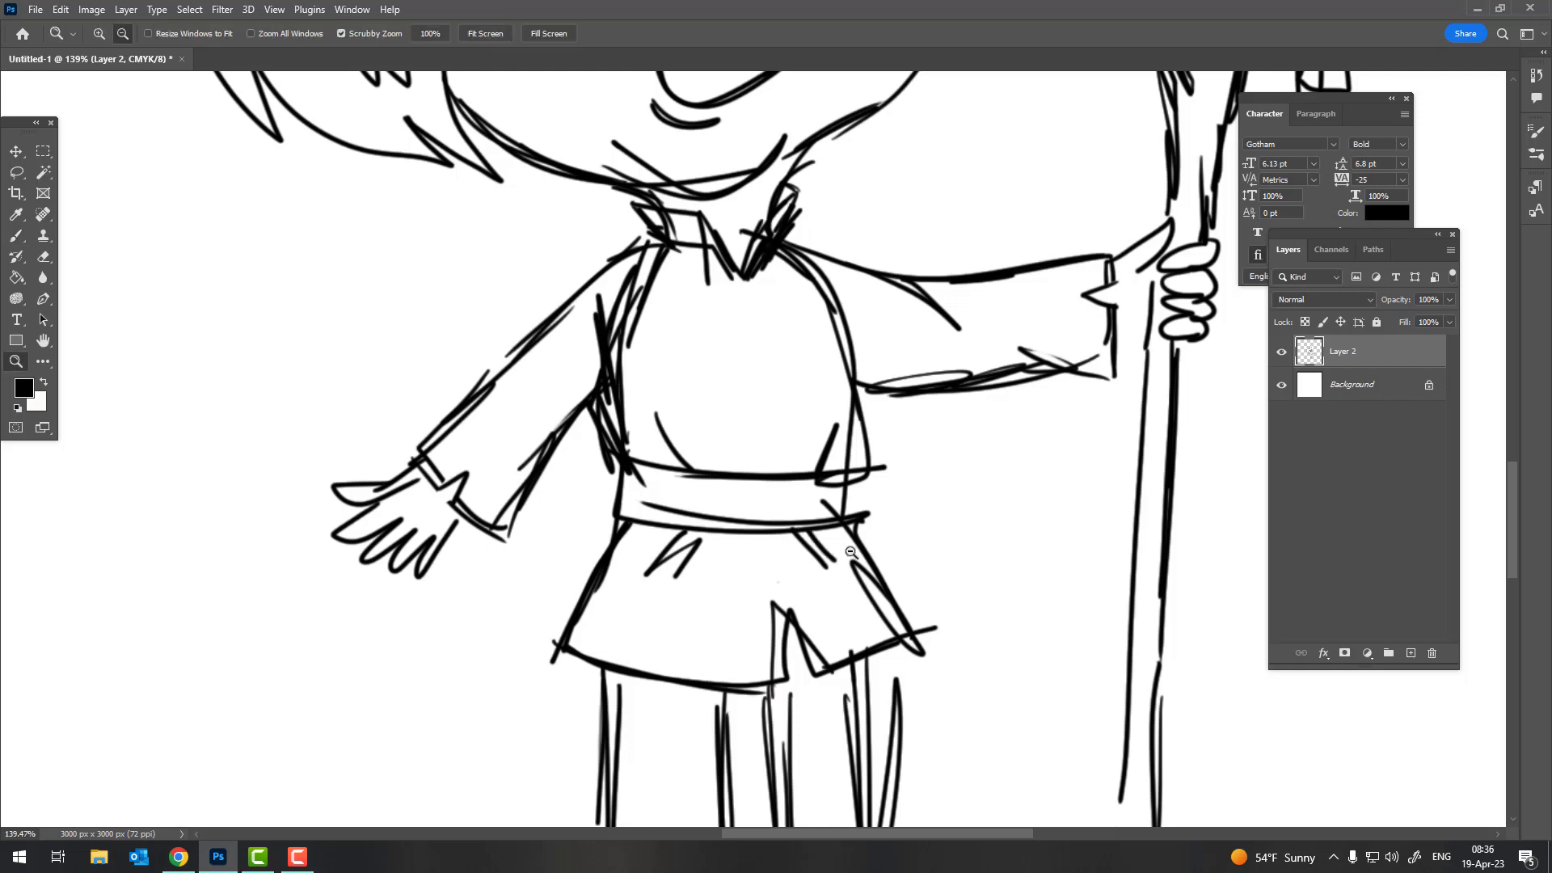
pyautogui.scroll(-3, 797, 530)
pyautogui.scroll(4, 692, 419)
pyautogui.press('b')
pyautogui.moveTo(687, 410)
pyautogui.mouseDown()
pyautogui.moveTo(897, 429)
pyautogui.moveTo(877, 570)
pyautogui.moveTo(998, 630)
pyautogui.mouseUp()
pyautogui.moveTo(708, 524); pyautogui.dragTo(875, 659)
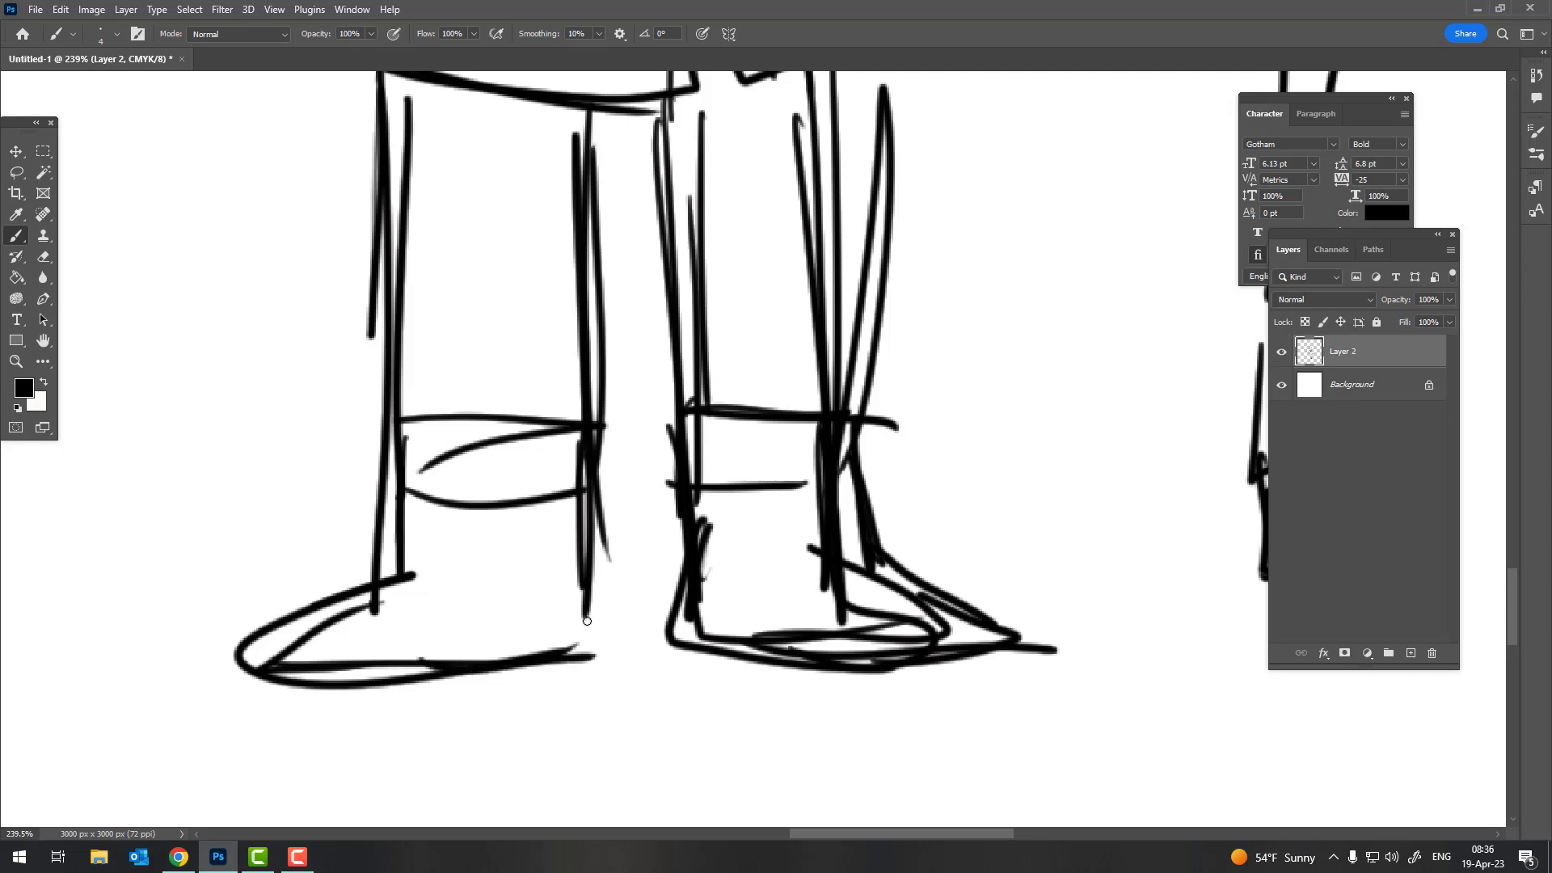
pyautogui.moveTo(567, 536)
pyautogui.mouseDown()
pyautogui.moveTo(607, 639)
pyautogui.moveTo(323, 665)
pyautogui.moveTo(426, 560)
pyautogui.moveTo(400, 421)
pyautogui.mouseUp()
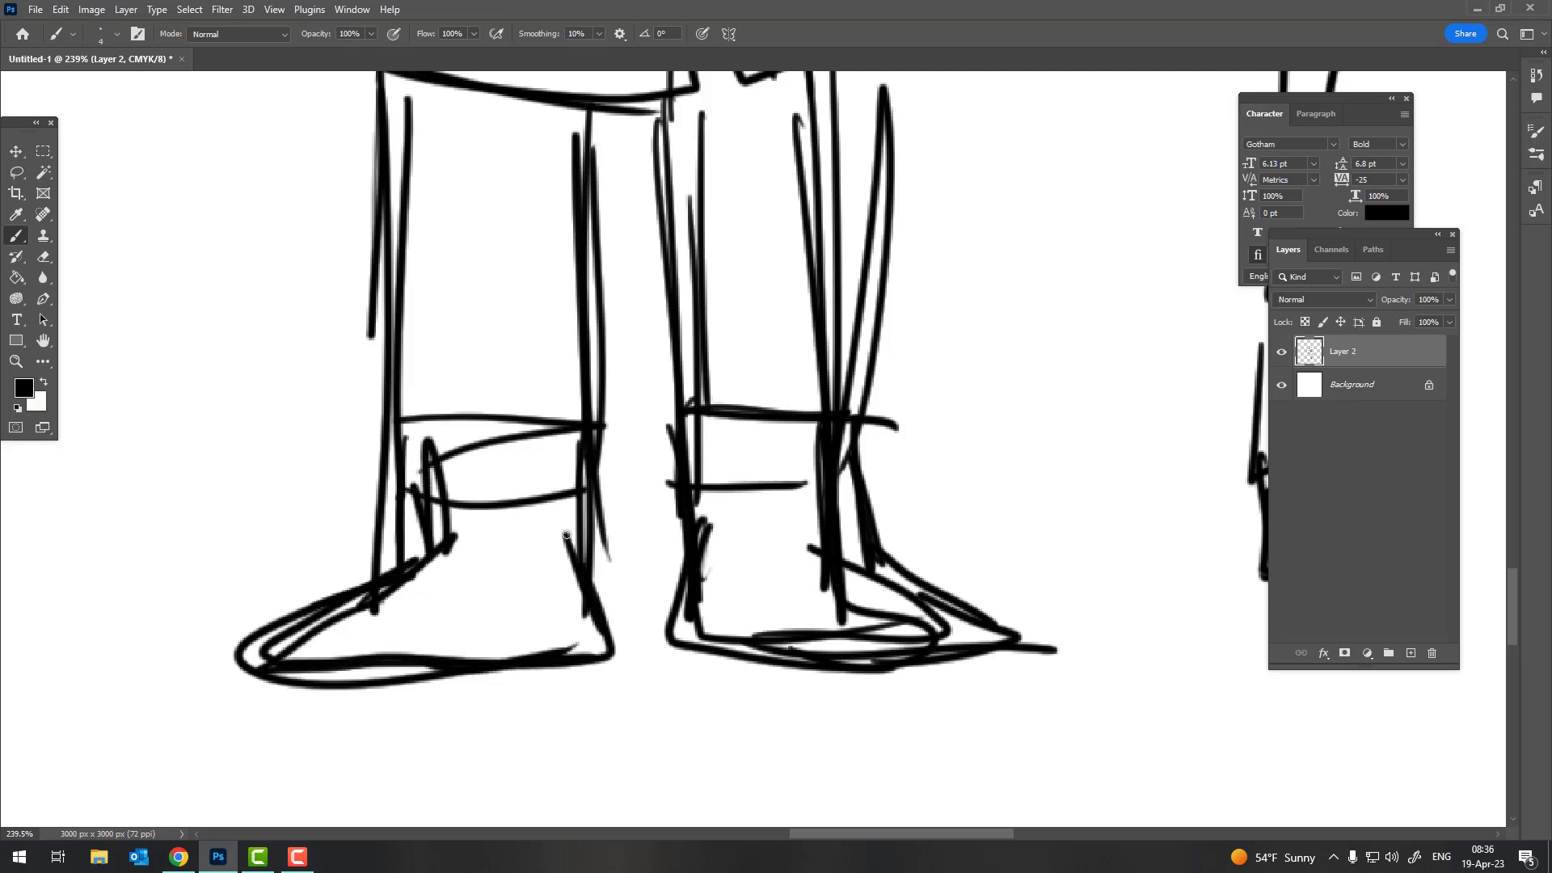
# Zoom out to centre the whole character and deselect the sketch layer
pyautogui.press('z')
pyautogui.moveTo(615, 453)
pyautogui.mouseDown()
pyautogui.moveTo(678, 443)
pyautogui.moveTo(615, 443)
pyautogui.mouseUp()
pyautogui.press('b')
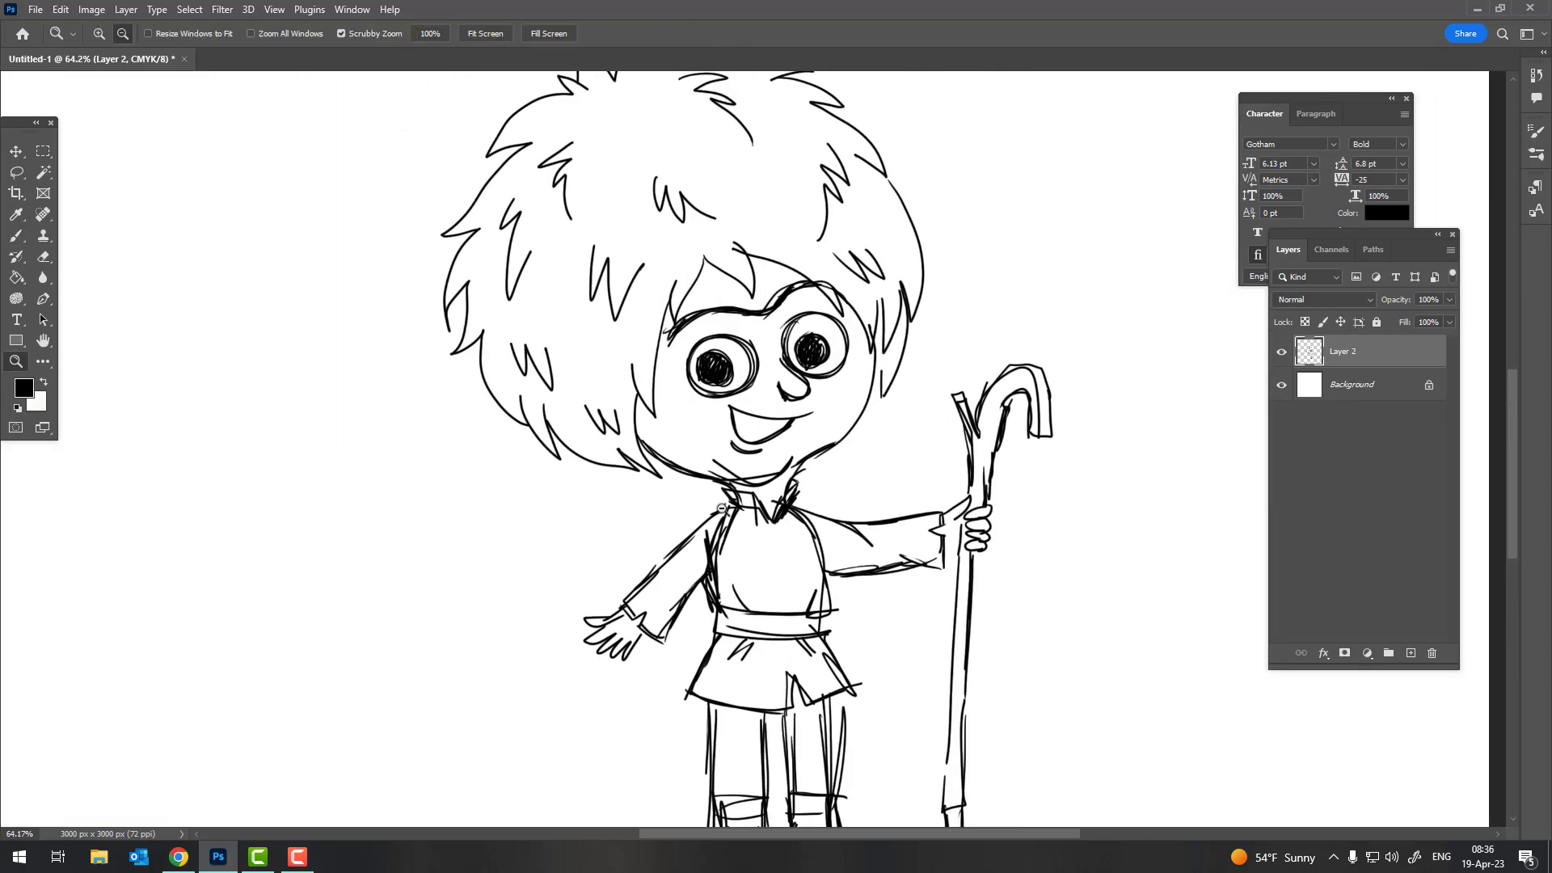
pyautogui.moveTo(639, 380)
pyautogui.mouseDown()
pyautogui.moveTo(696, 477)
pyautogui.moveTo(646, 481)
pyautogui.mouseUp()
pyautogui.press('z')
pyautogui.moveTo(918, 384); pyautogui.dragTo(966, 301)
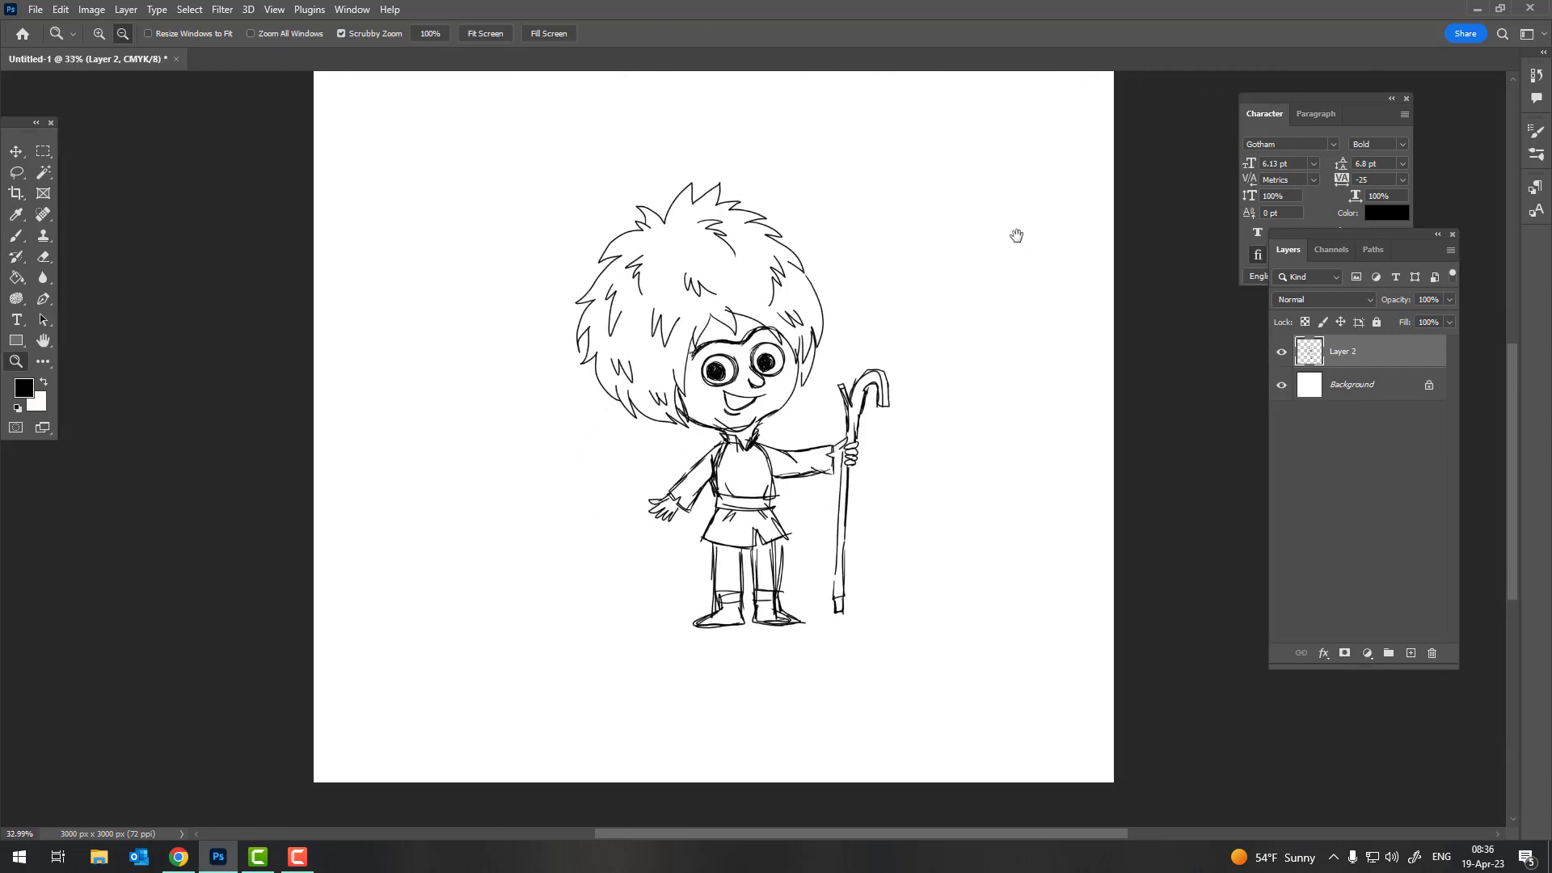
pyautogui.keyDown('ctrl'); pyautogui.click(991, 313); pyautogui.keyUp('ctrl')
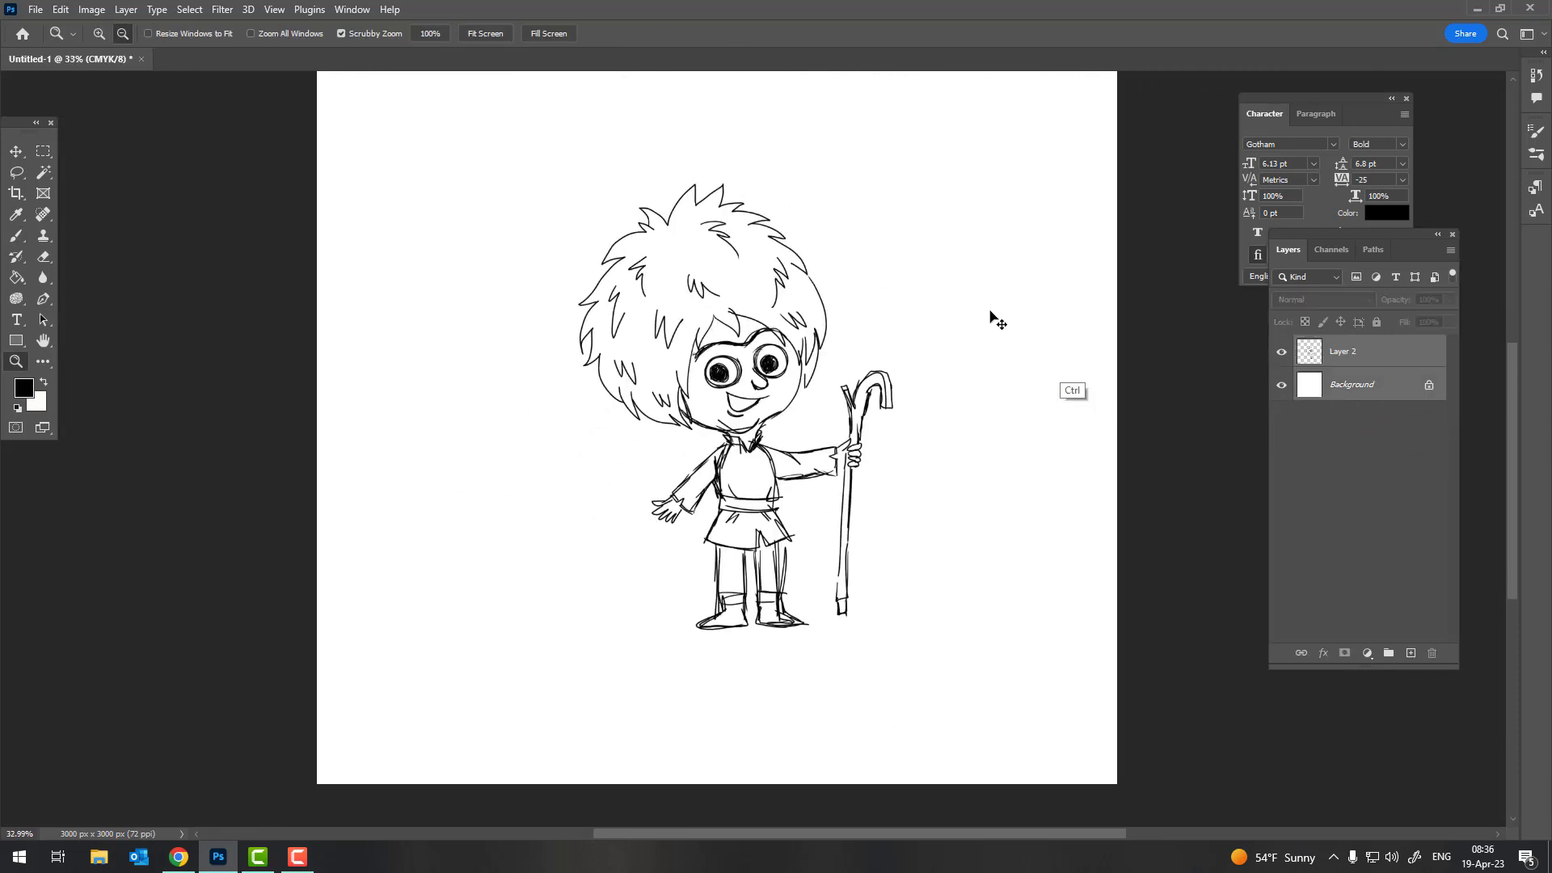
# Shift the Layer 2 sketch slightly up-left and fade it to 32% opacity
pyautogui.click(16, 150)
pyautogui.moveTo(509, 78); pyautogui.dragTo(490, 57)
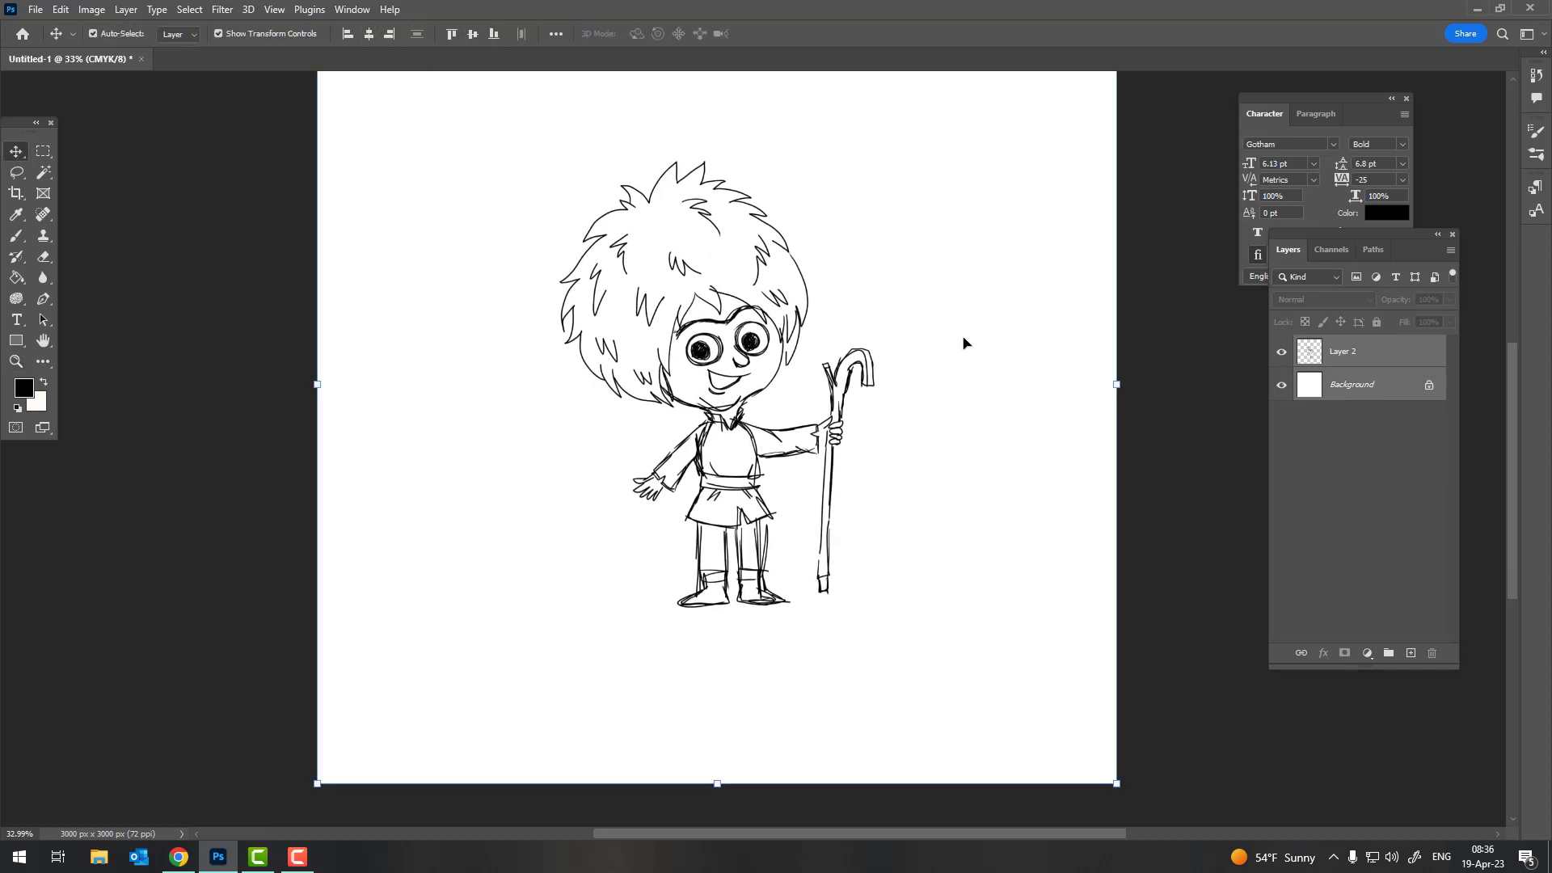
pyautogui.click(1340, 368)
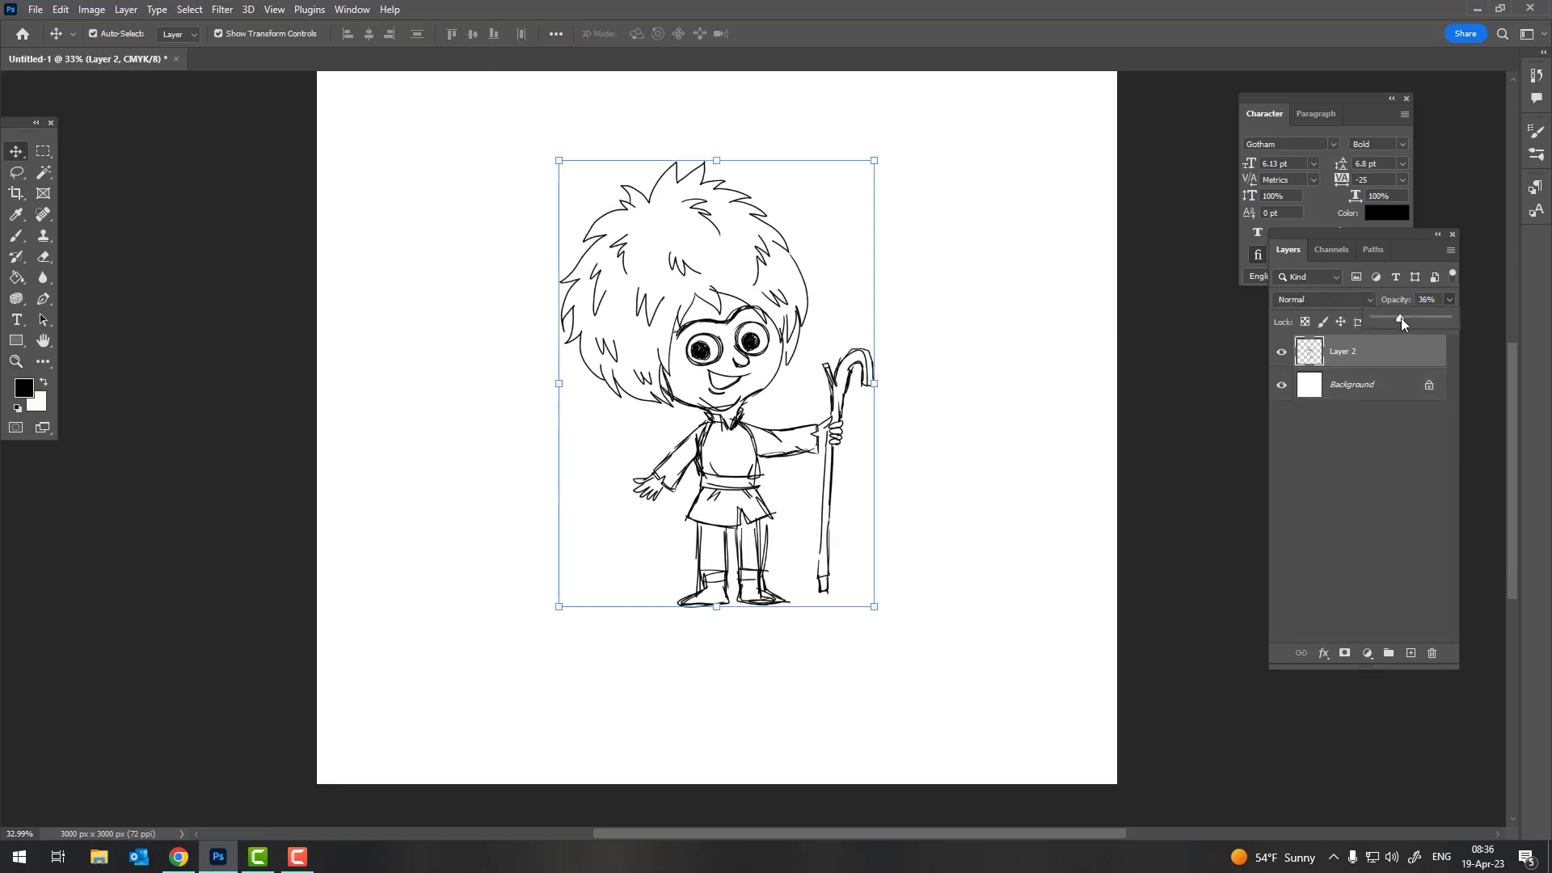
pyautogui.moveTo(1401, 319); pyautogui.dragTo(1397, 319)
# Add blank Layer 3 above the sketch and zoom in on the boy's face
pyautogui.click(1409, 655)
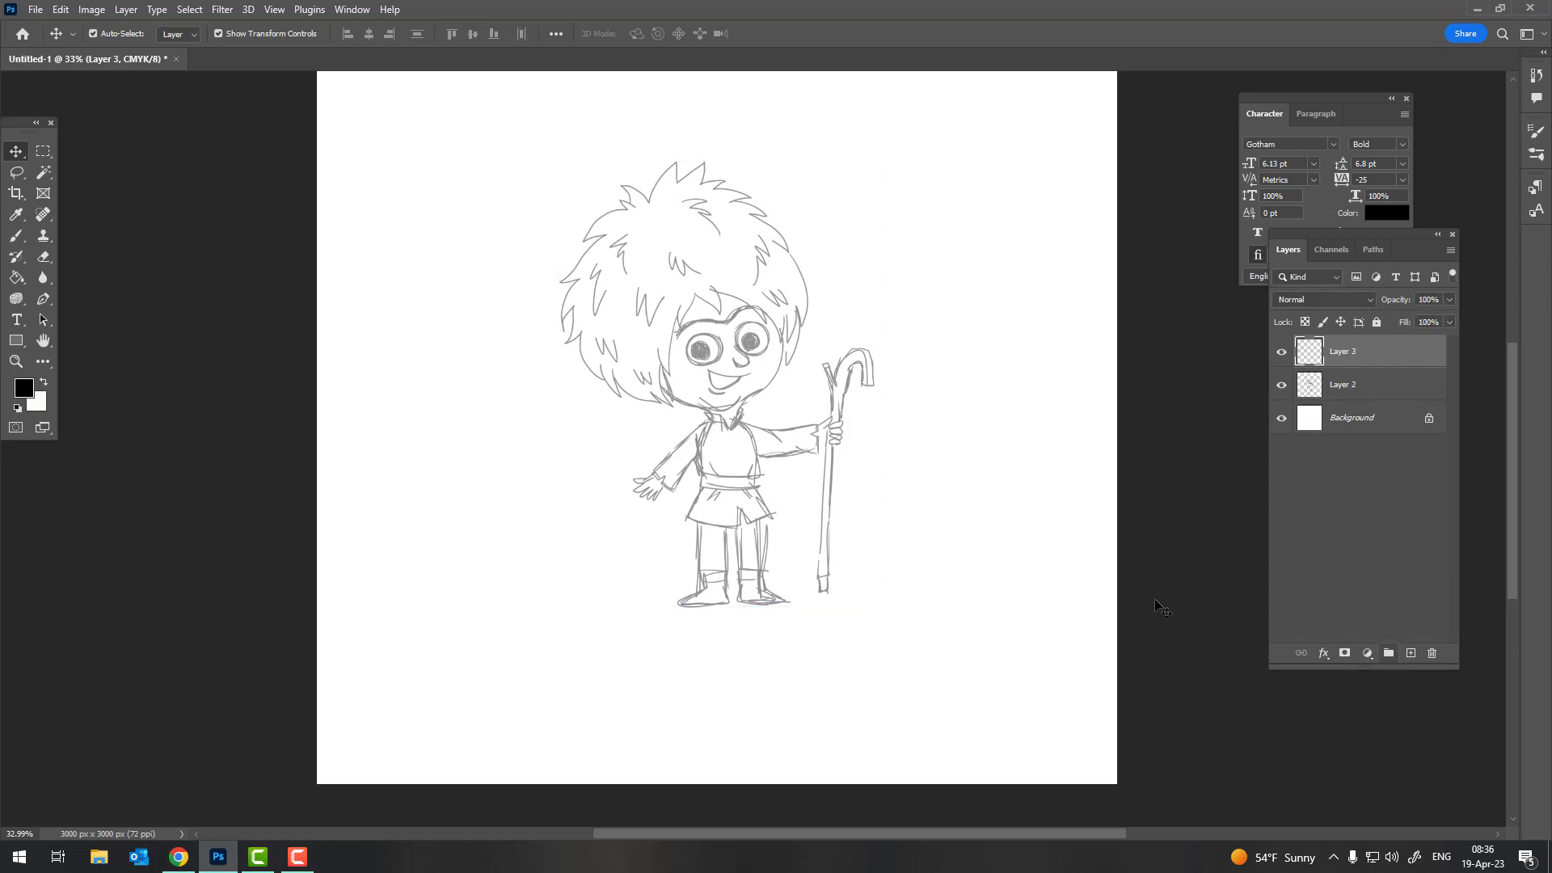
pyautogui.click(14, 236)
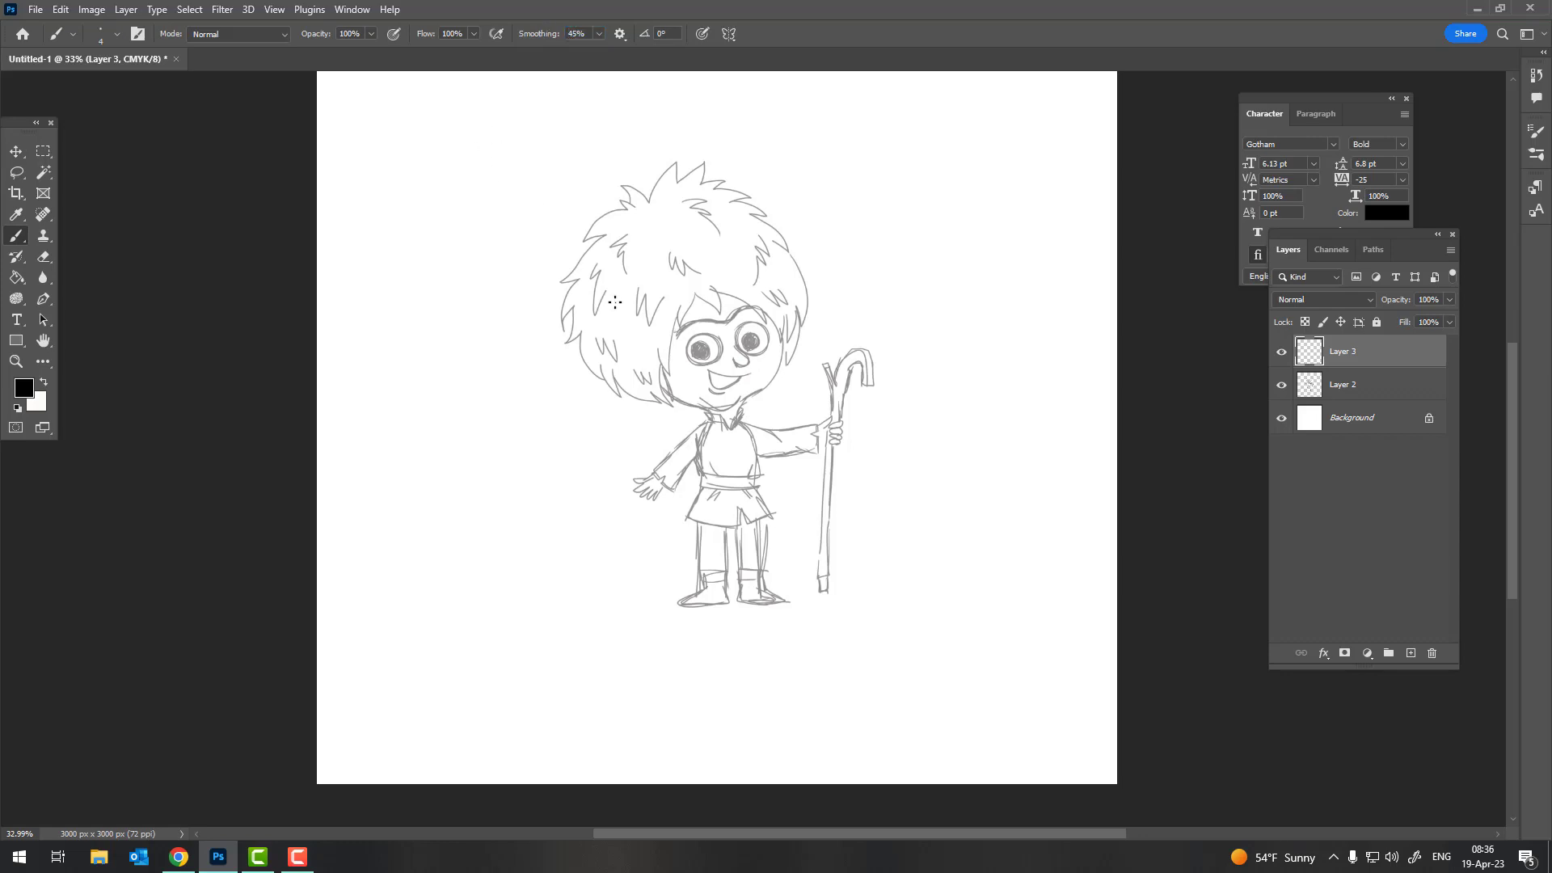
pyautogui.press('z')
pyautogui.moveTo(619, 302)
pyautogui.mouseDown()
pyautogui.moveTo(529, 128)
pyautogui.moveTo(608, 193)
pyautogui.mouseUp()
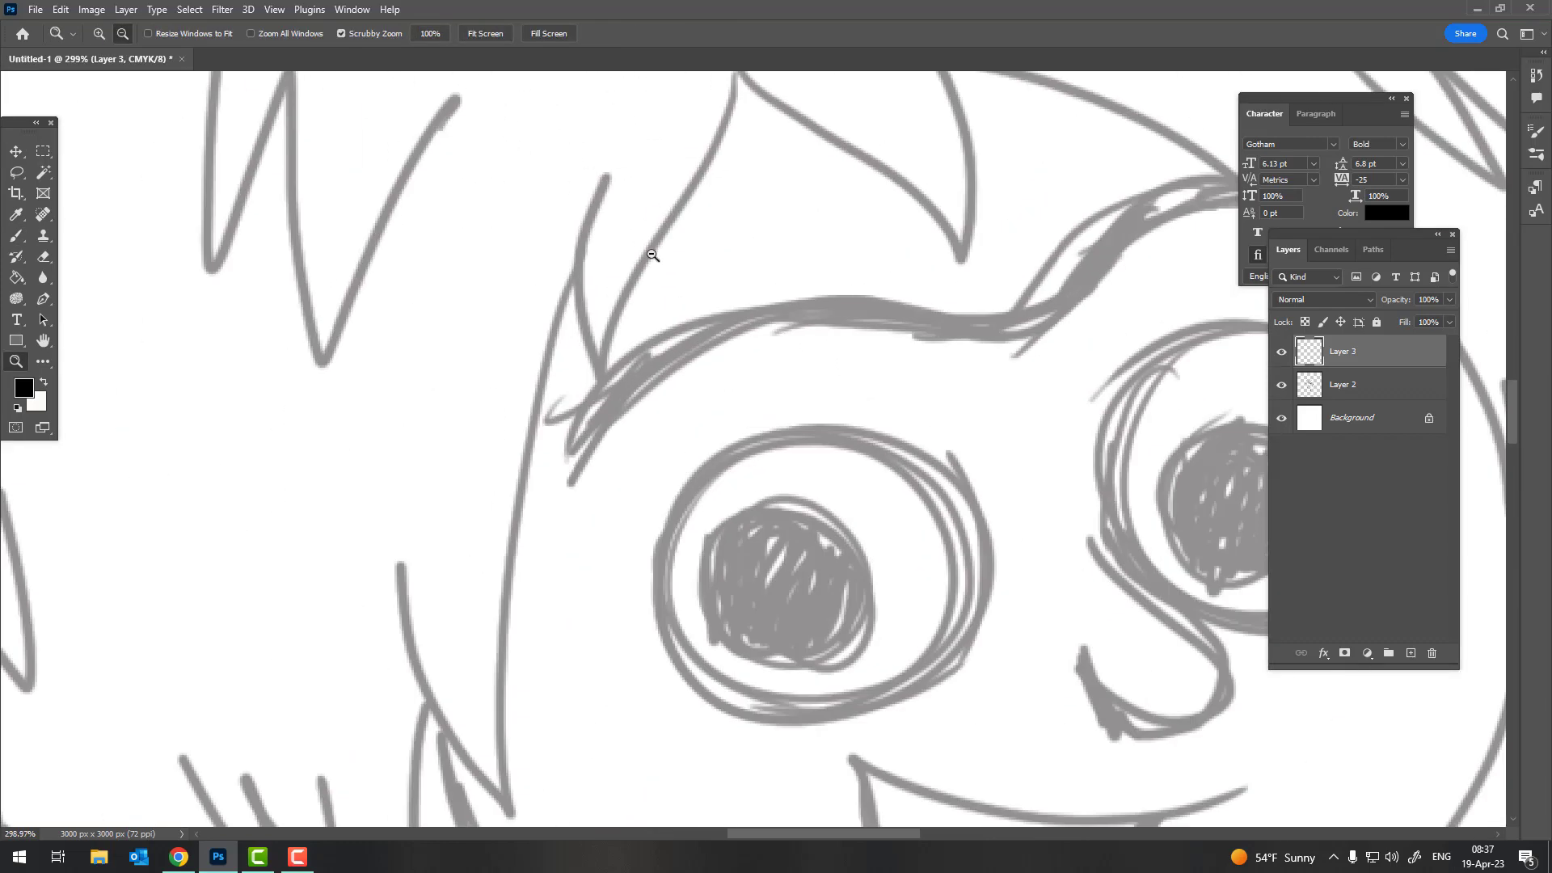
# Set a 6 px brush and ink the first black hair strand beside the face
pyautogui.press('b')
pyautogui.rightClick(607, 142)
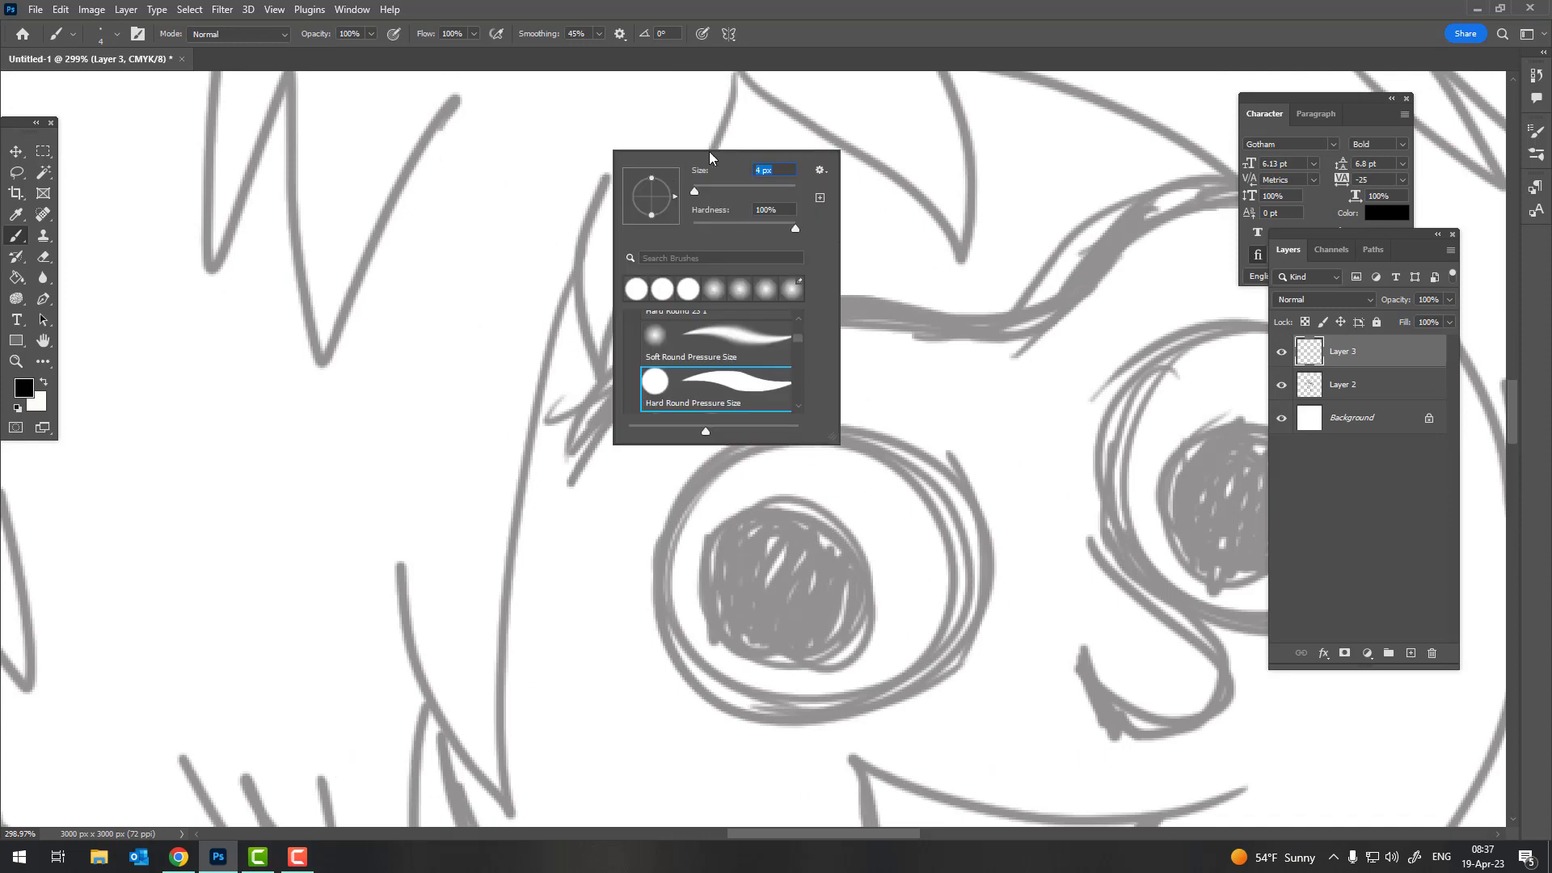
pyautogui.write('6')
pyautogui.press('Return')
pyautogui.moveTo(607, 157); pyautogui.dragTo(584, 372)
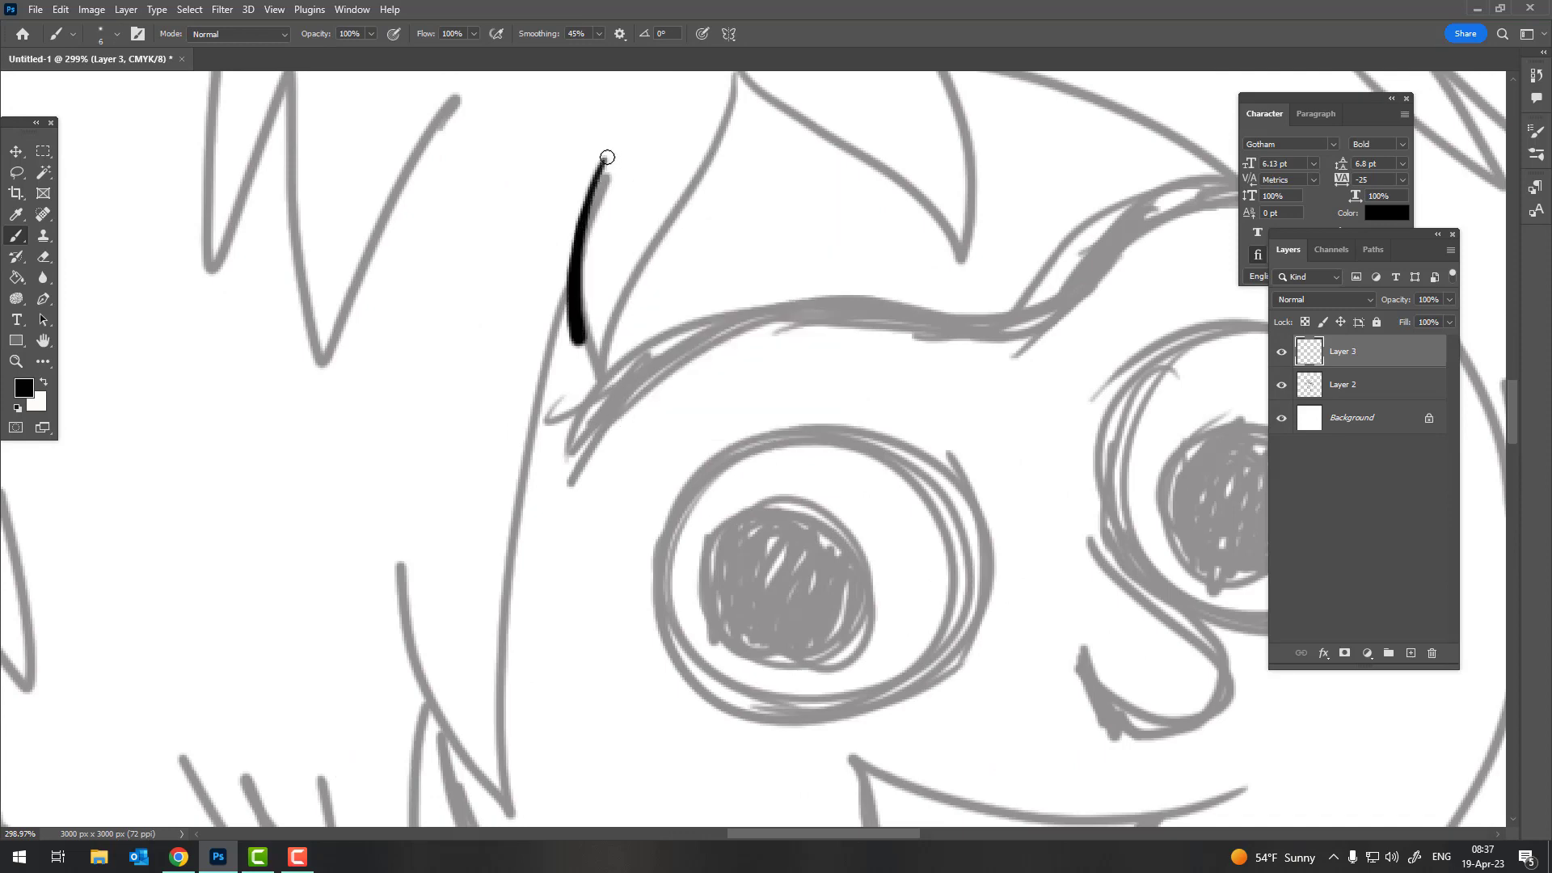
pyautogui.scroll(3, 652, 388)
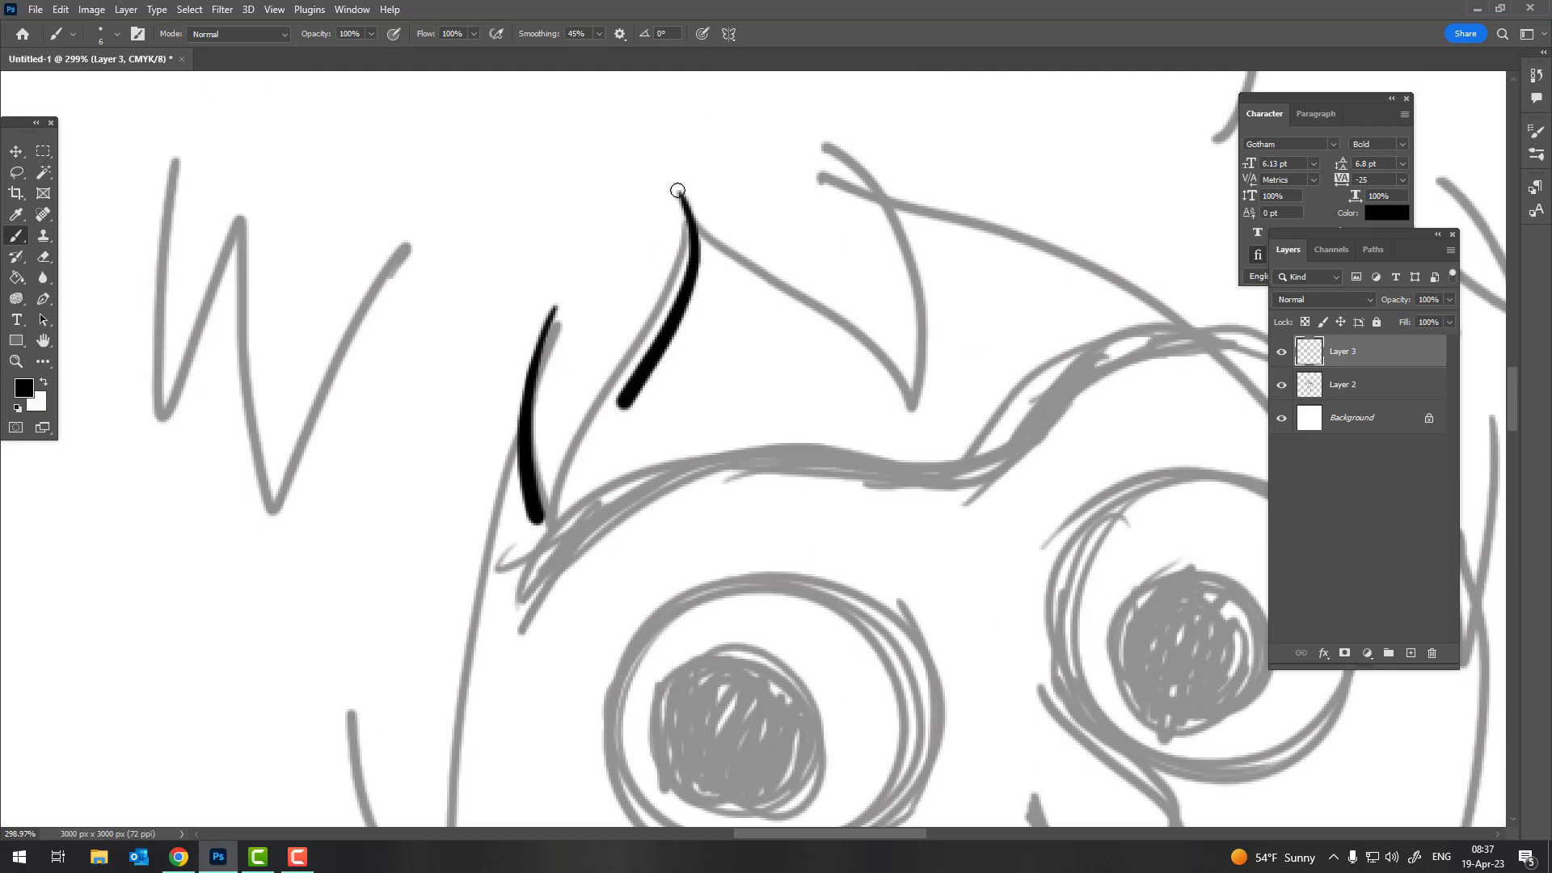
pyautogui.moveTo(678, 191)
pyautogui.mouseDown()
pyautogui.moveTo(547, 579)
pyautogui.moveTo(665, 154)
pyautogui.mouseUp()
pyautogui.hotkey('ctrl', 'z')
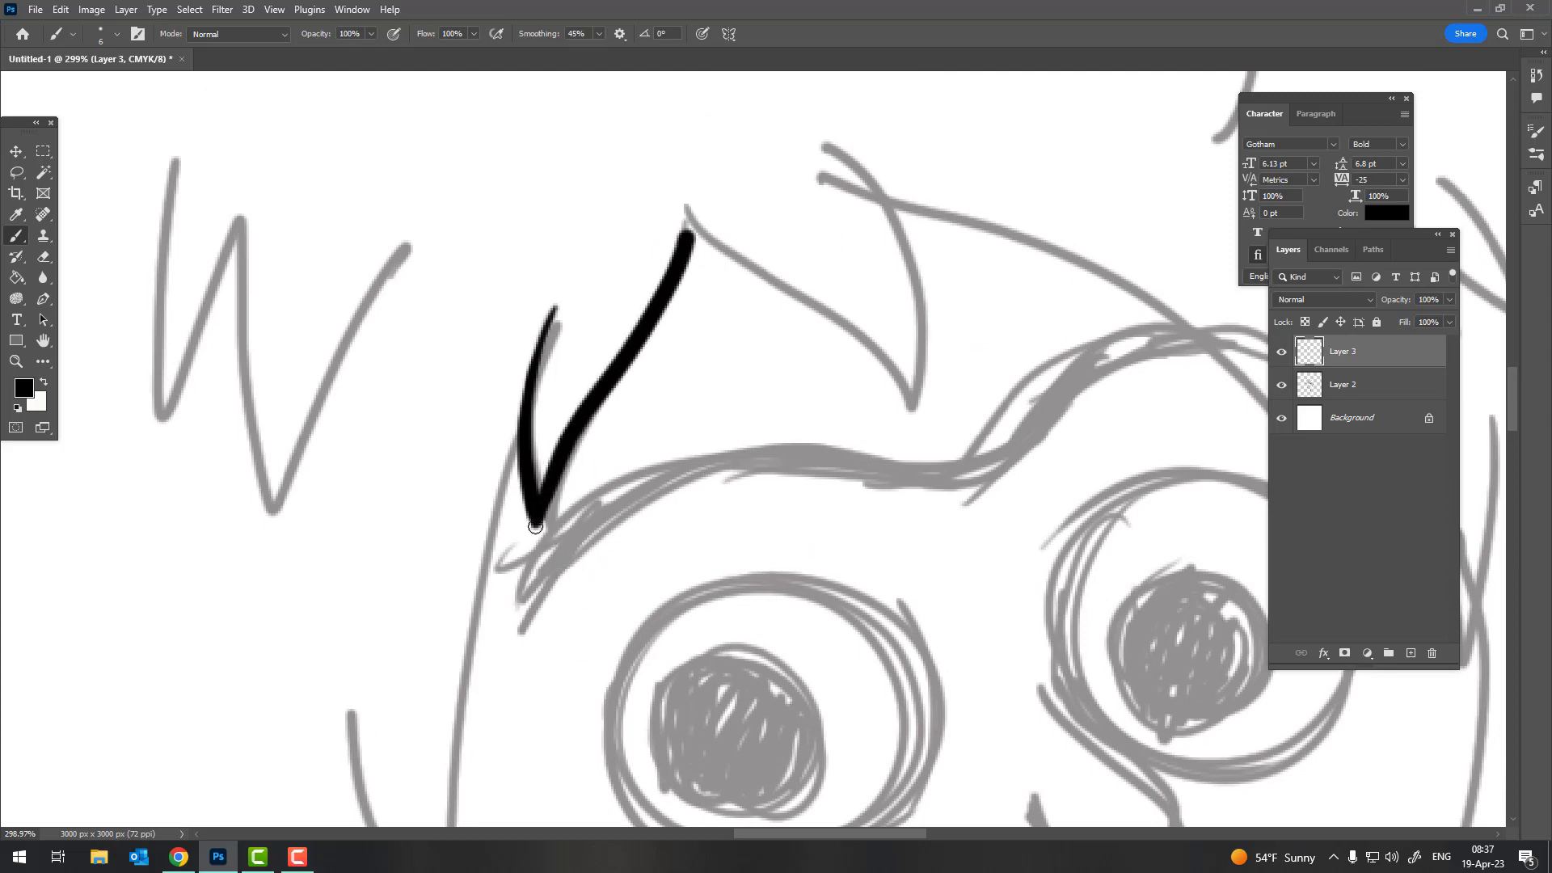
# Extend the hair line down along the sketch and zoom out to check it
pyautogui.press('z')
pyautogui.scroll(-5, 584, 297)
pyautogui.scroll(5, 584, 296)
pyautogui.scroll(2, 485, 230)
pyautogui.press('b')
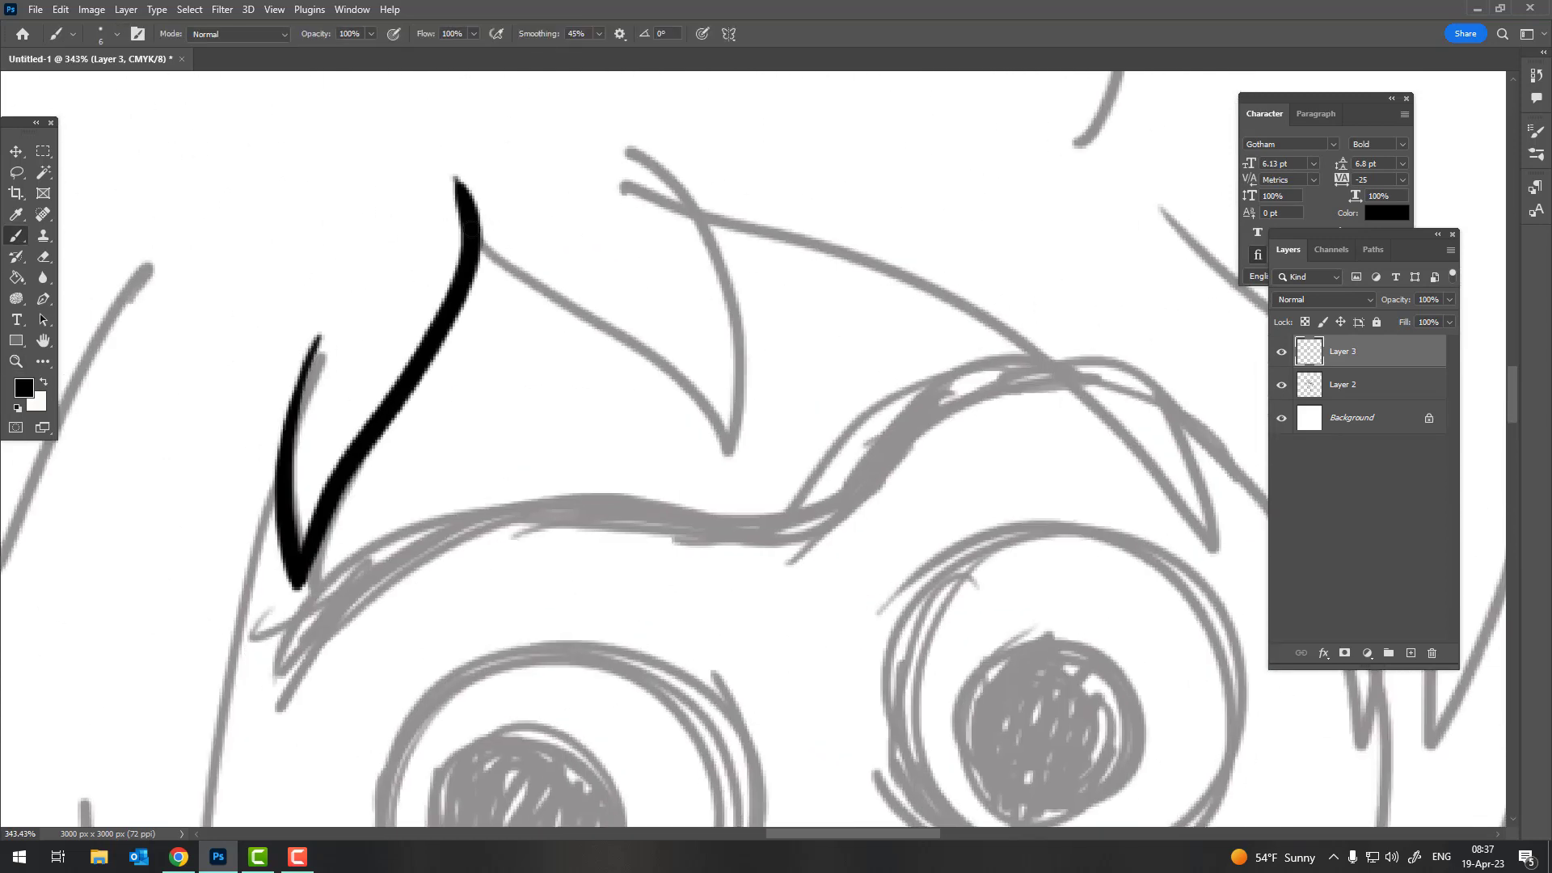
pyautogui.moveTo(466, 194)
pyautogui.mouseDown()
pyautogui.moveTo(530, 266)
pyautogui.moveTo(731, 427)
pyautogui.moveTo(634, 153)
pyautogui.moveTo(527, 538)
pyautogui.moveTo(554, 738)
pyautogui.mouseUp()
pyautogui.scroll(-5, 771, 308)
pyautogui.scroll(4, 614, 197)
pyautogui.press('z')
pyautogui.moveTo(651, 479)
pyautogui.mouseDown()
pyautogui.moveTo(596, 426)
pyautogui.moveTo(665, 469)
pyautogui.moveTo(446, 134)
pyautogui.mouseUp()
pyautogui.scroll(5, 614, 436)
# Ink the lower-left hair line down to the strand's tip and back up-left in black
pyautogui.press('b')
pyautogui.press('z')
pyautogui.scroll(-5, 539, 243)
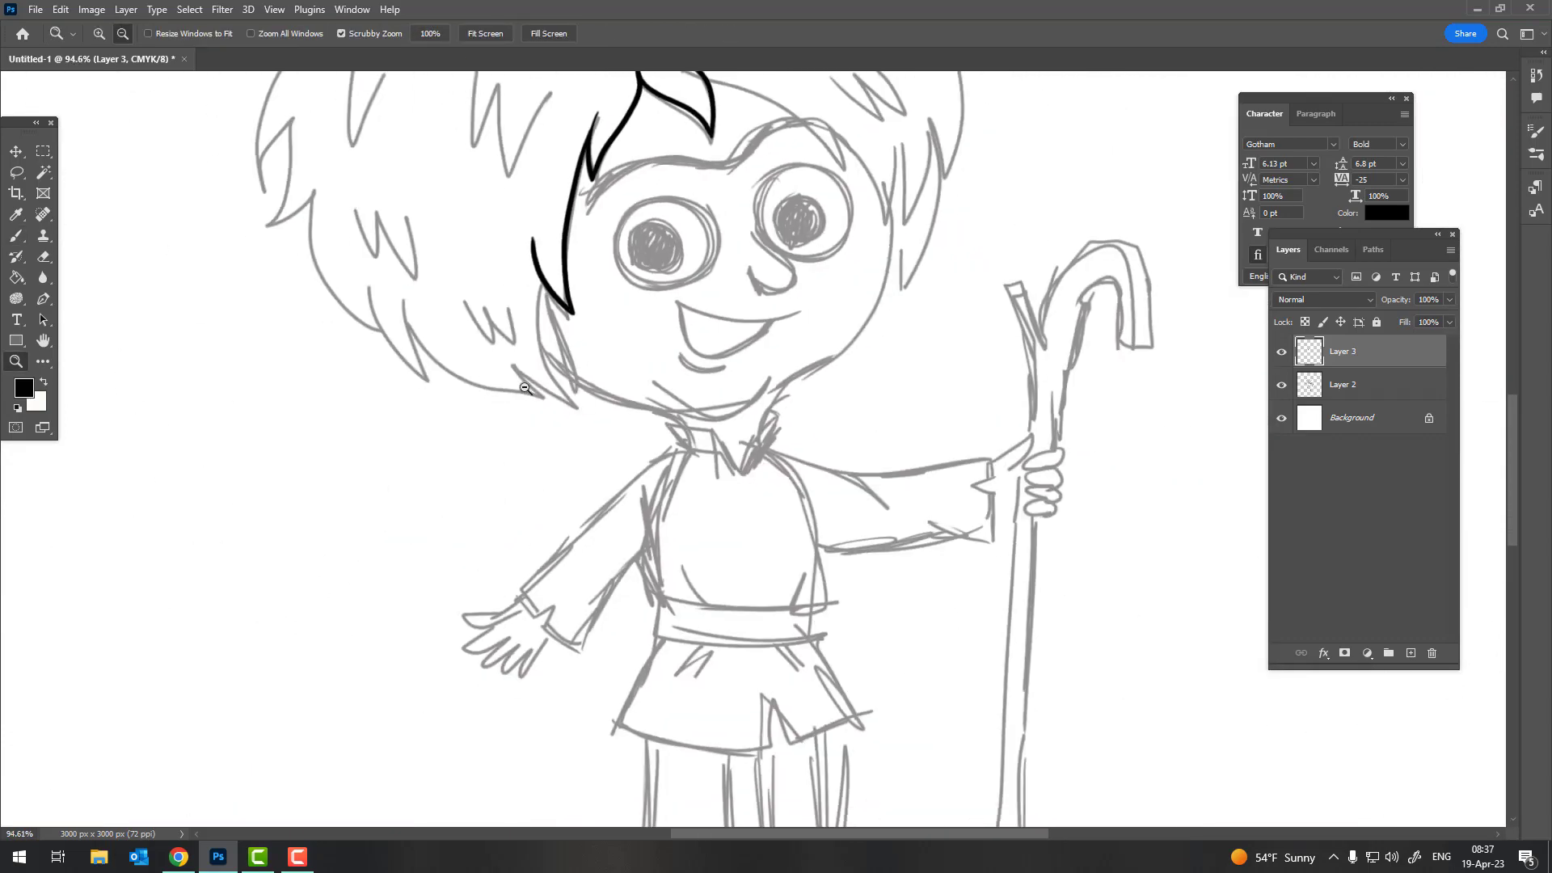
pyautogui.scroll(5, 539, 180)
pyautogui.moveTo(539, 179); pyautogui.dragTo(578, 350)
pyautogui.press('b')
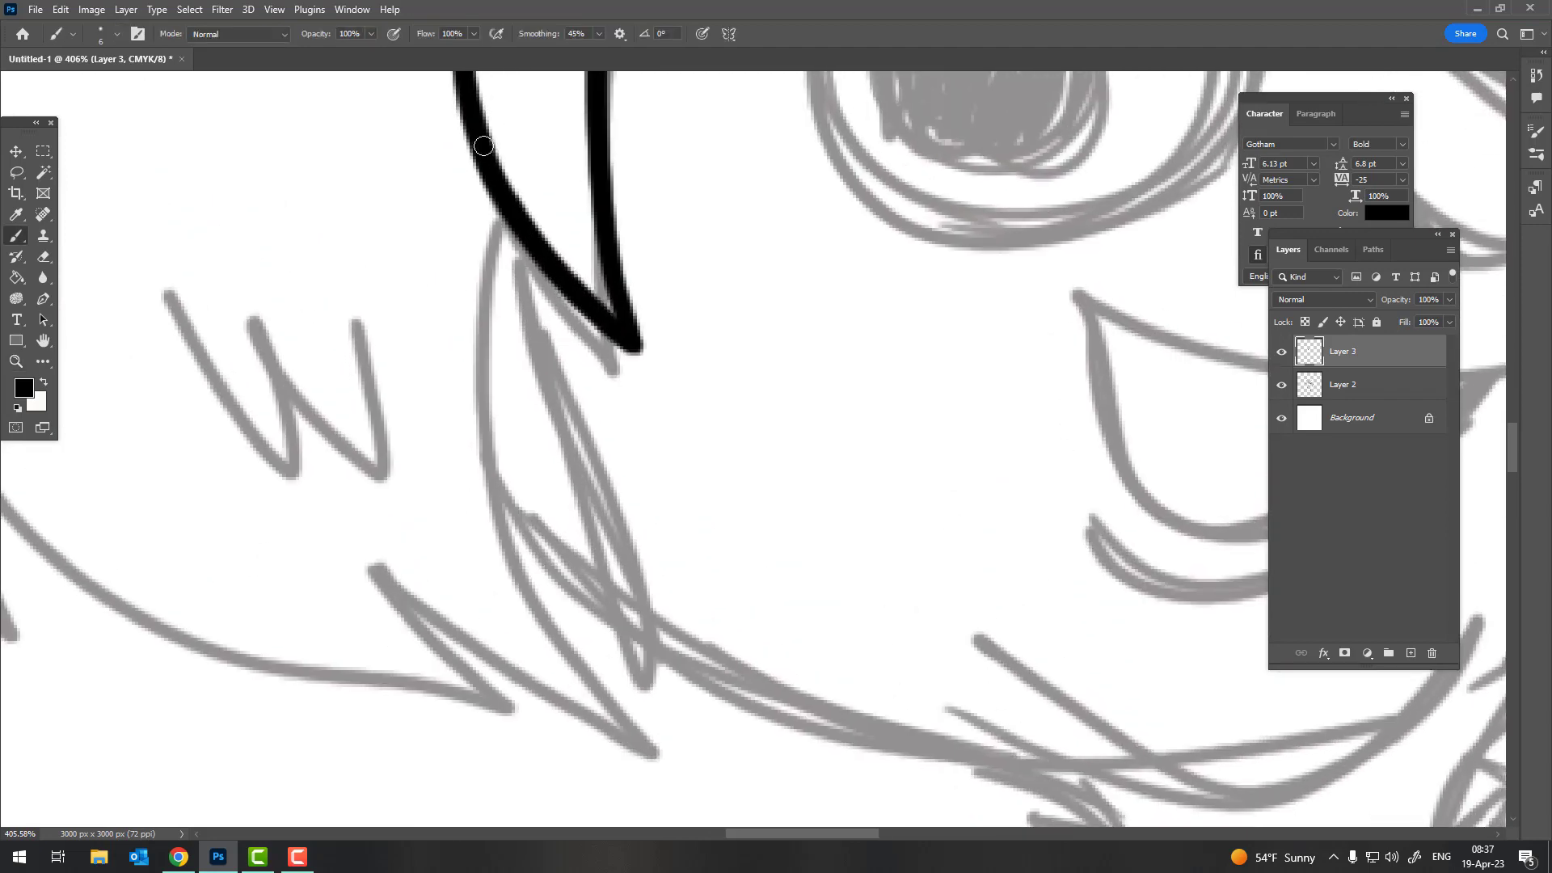
pyautogui.moveTo(497, 157)
pyautogui.mouseDown()
pyautogui.moveTo(522, 380)
pyautogui.moveTo(654, 689)
pyautogui.mouseUp()
pyautogui.scroll(-5, 671, 612)
pyautogui.scroll(4, 679, 602)
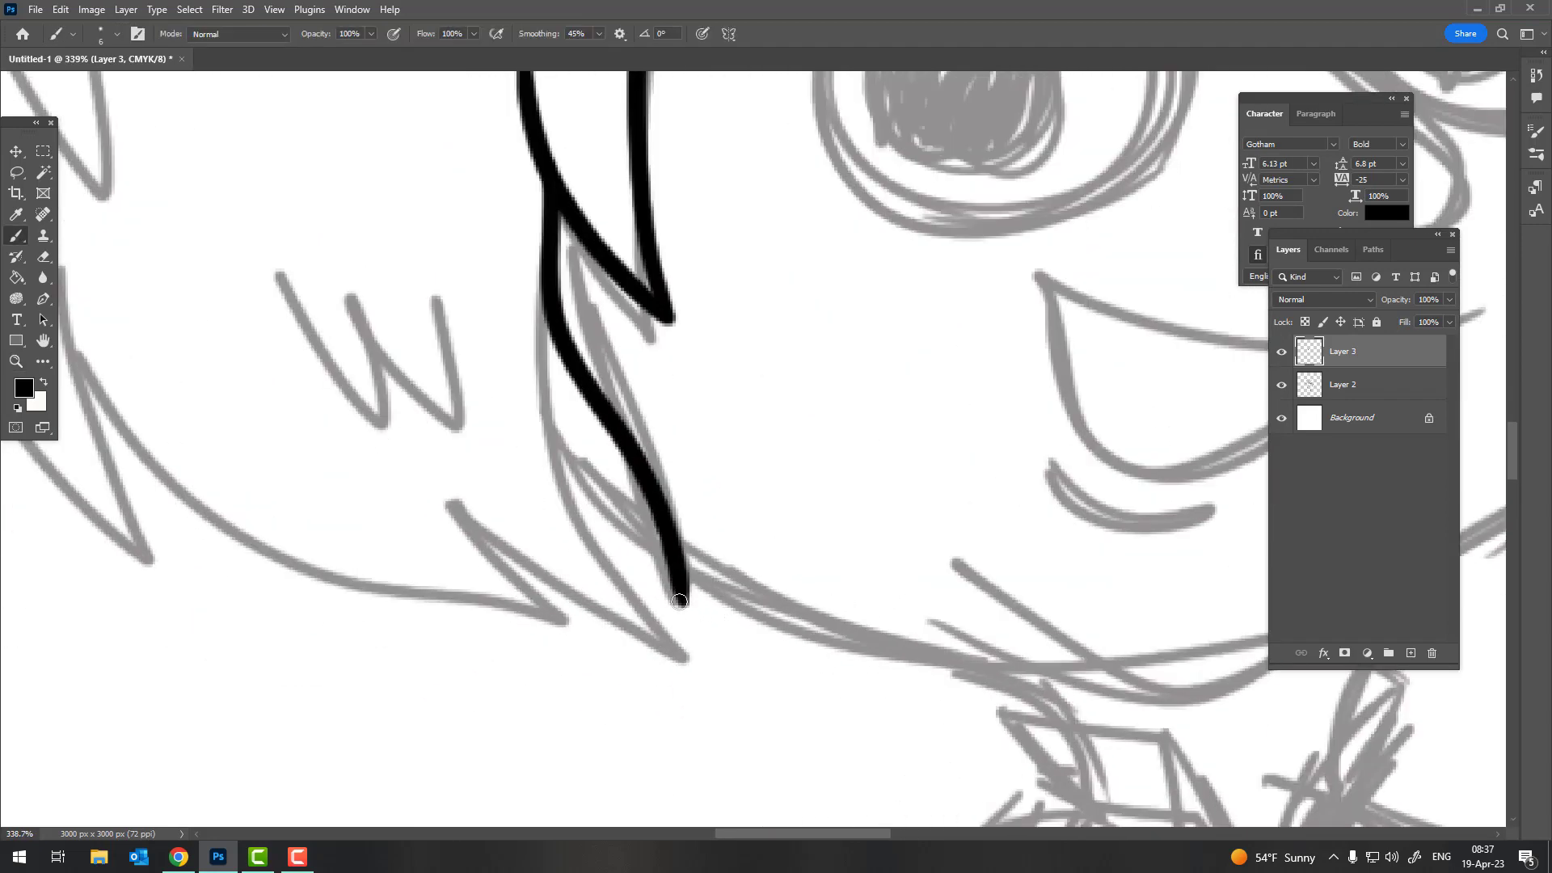
pyautogui.moveTo(671, 594); pyautogui.dragTo(444, 318)
# Replace a stray stroke with a clean black line along the strand's lower edge
pyautogui.press('z')
pyautogui.scroll(-5, 482, 195)
pyautogui.scroll(1, 447, 325)
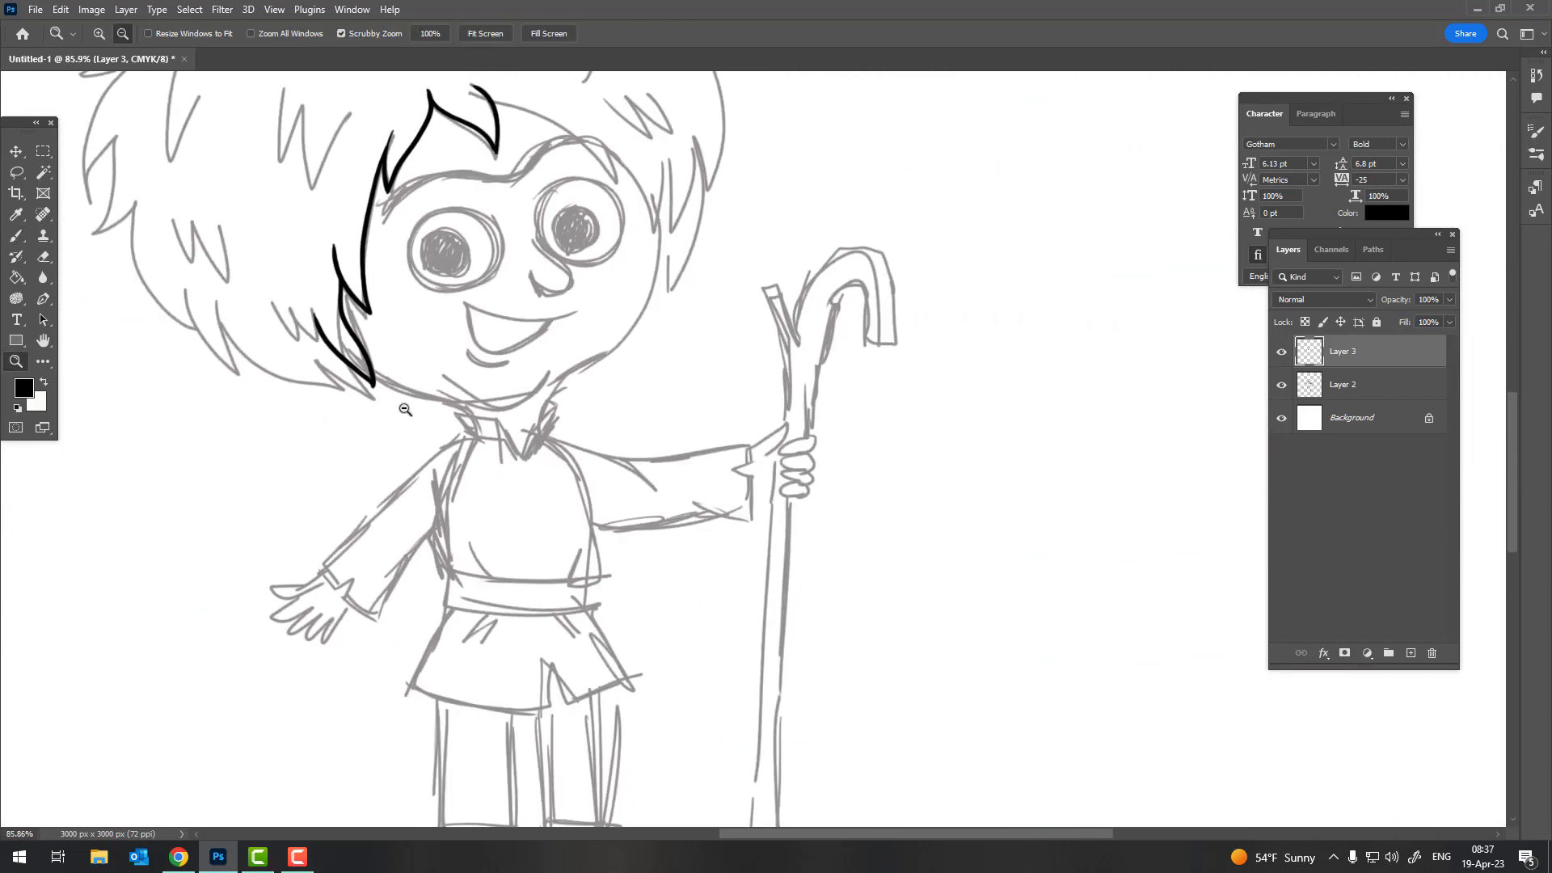
pyautogui.scroll(5, 543, 359)
pyautogui.press('b')
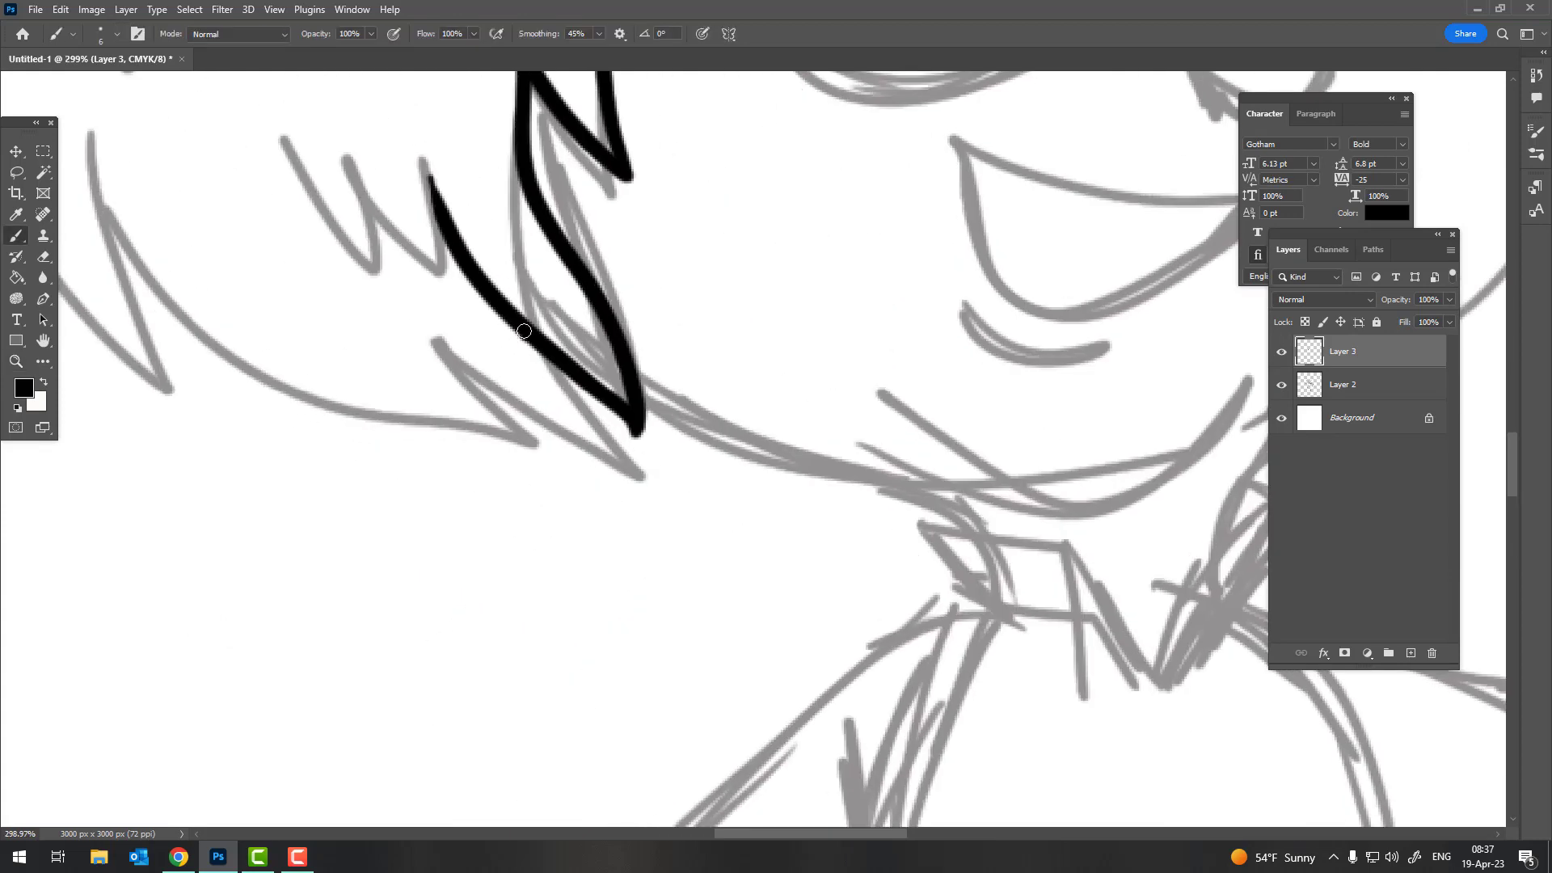
pyautogui.moveTo(524, 332); pyautogui.dragTo(711, 496)
pyautogui.hotkey('ctrl', 'z')
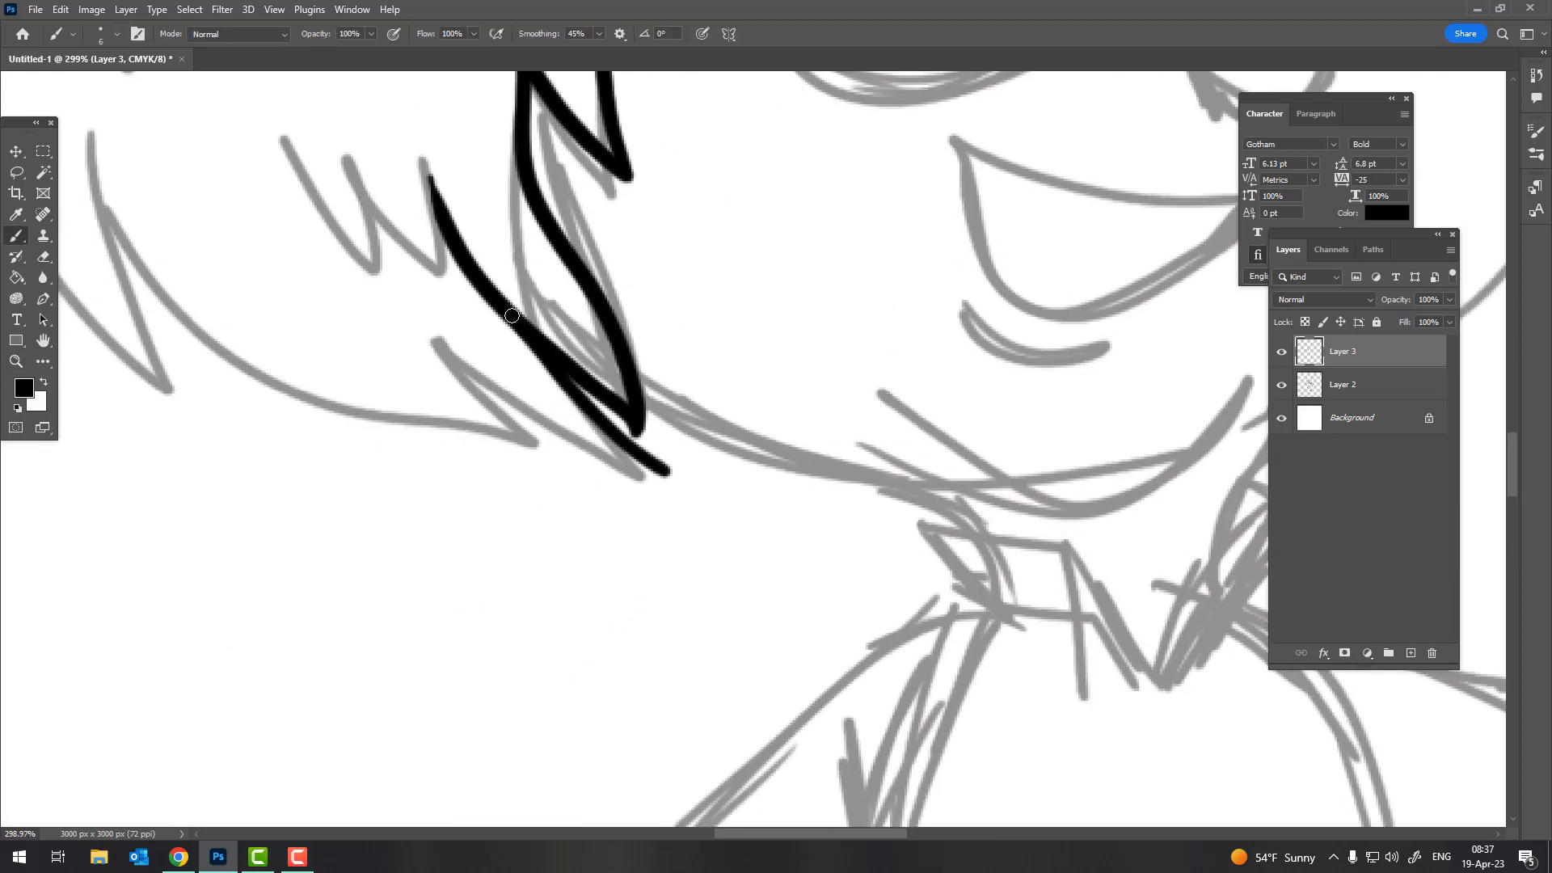
pyautogui.moveTo(529, 349)
pyautogui.mouseDown()
pyautogui.moveTo(408, 319)
pyautogui.moveTo(697, 470)
pyautogui.mouseUp()
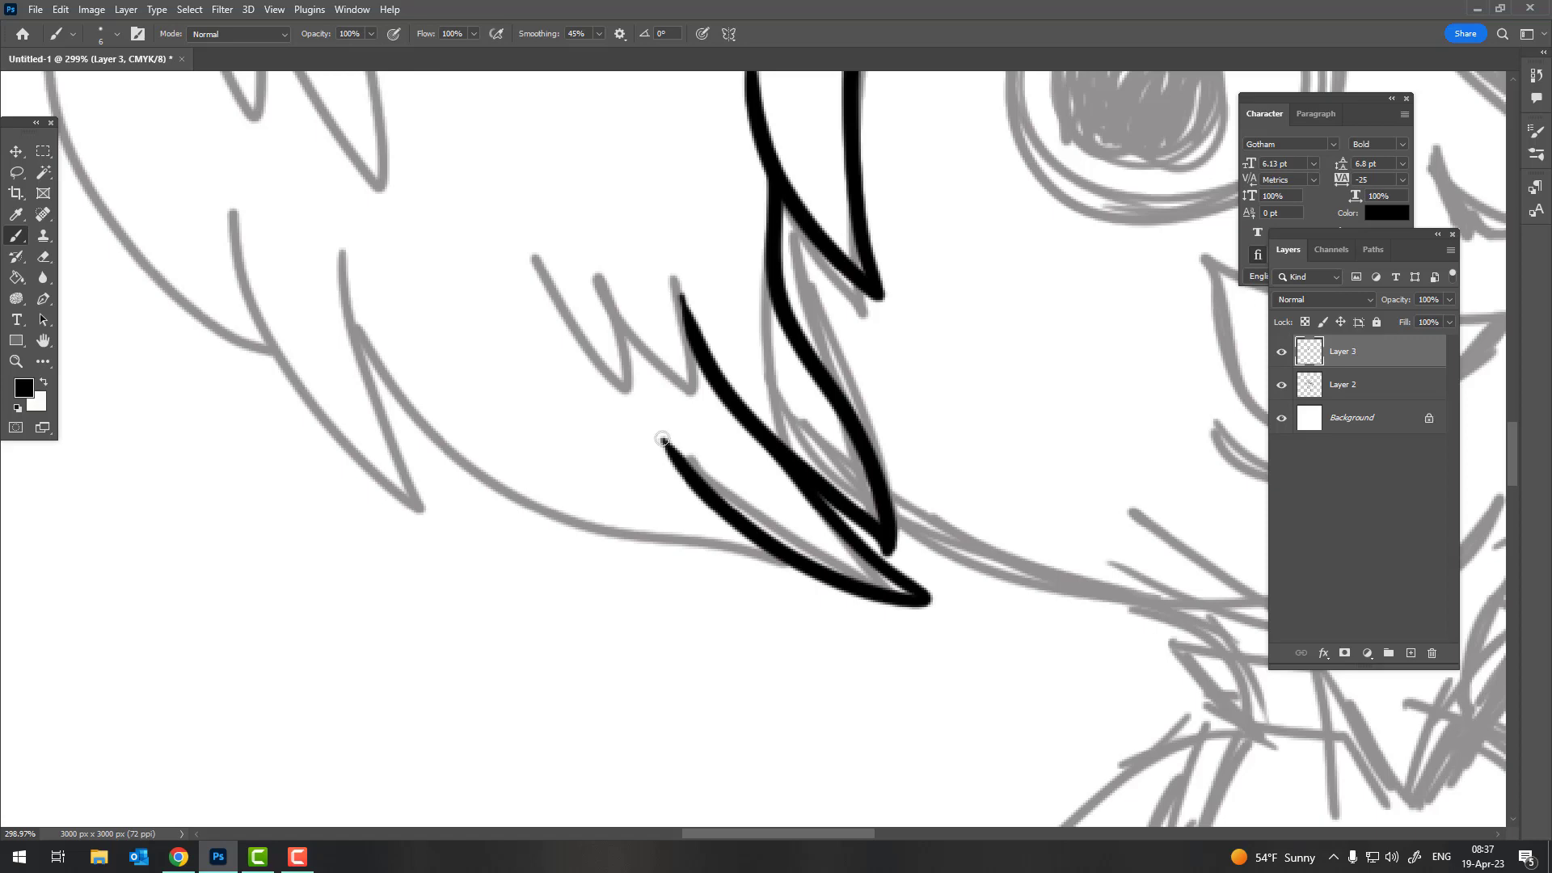
# Ink two hair spikes and a long downward strand along the grey sketch lines
pyautogui.moveTo(760, 558); pyautogui.dragTo(349, 254)
pyautogui.moveTo(388, 305); pyautogui.dragTo(615, 368)
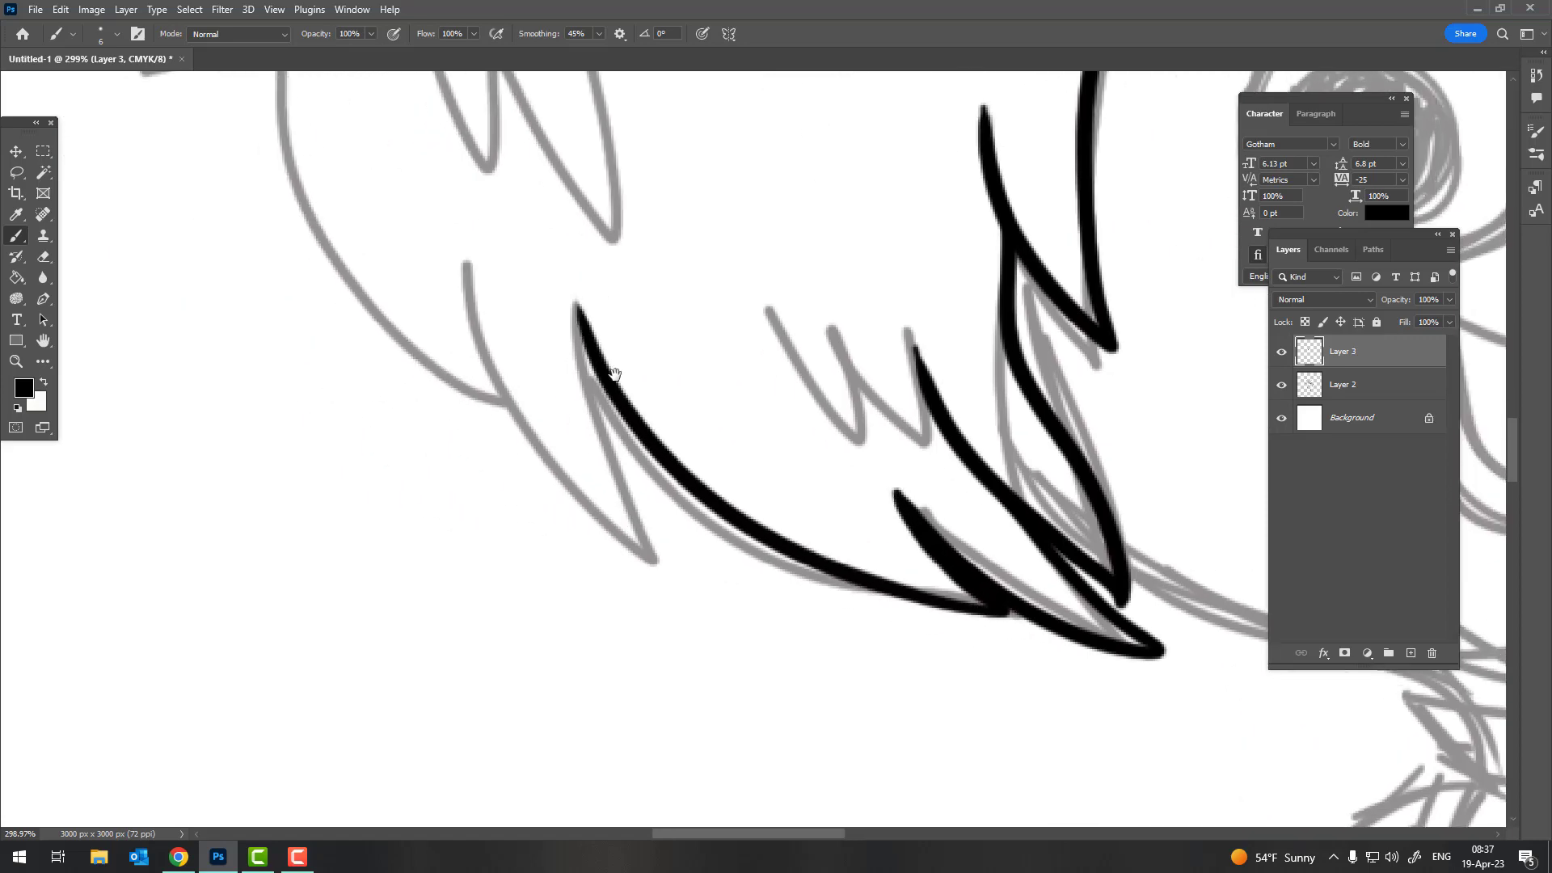
pyautogui.moveTo(571, 311)
pyautogui.mouseDown()
pyautogui.moveTo(603, 437)
pyautogui.moveTo(670, 546)
pyautogui.moveTo(455, 247)
pyautogui.moveTo(608, 437)
pyautogui.moveTo(594, 513)
pyautogui.moveTo(417, 105)
pyautogui.moveTo(573, 254)
pyautogui.mouseUp()
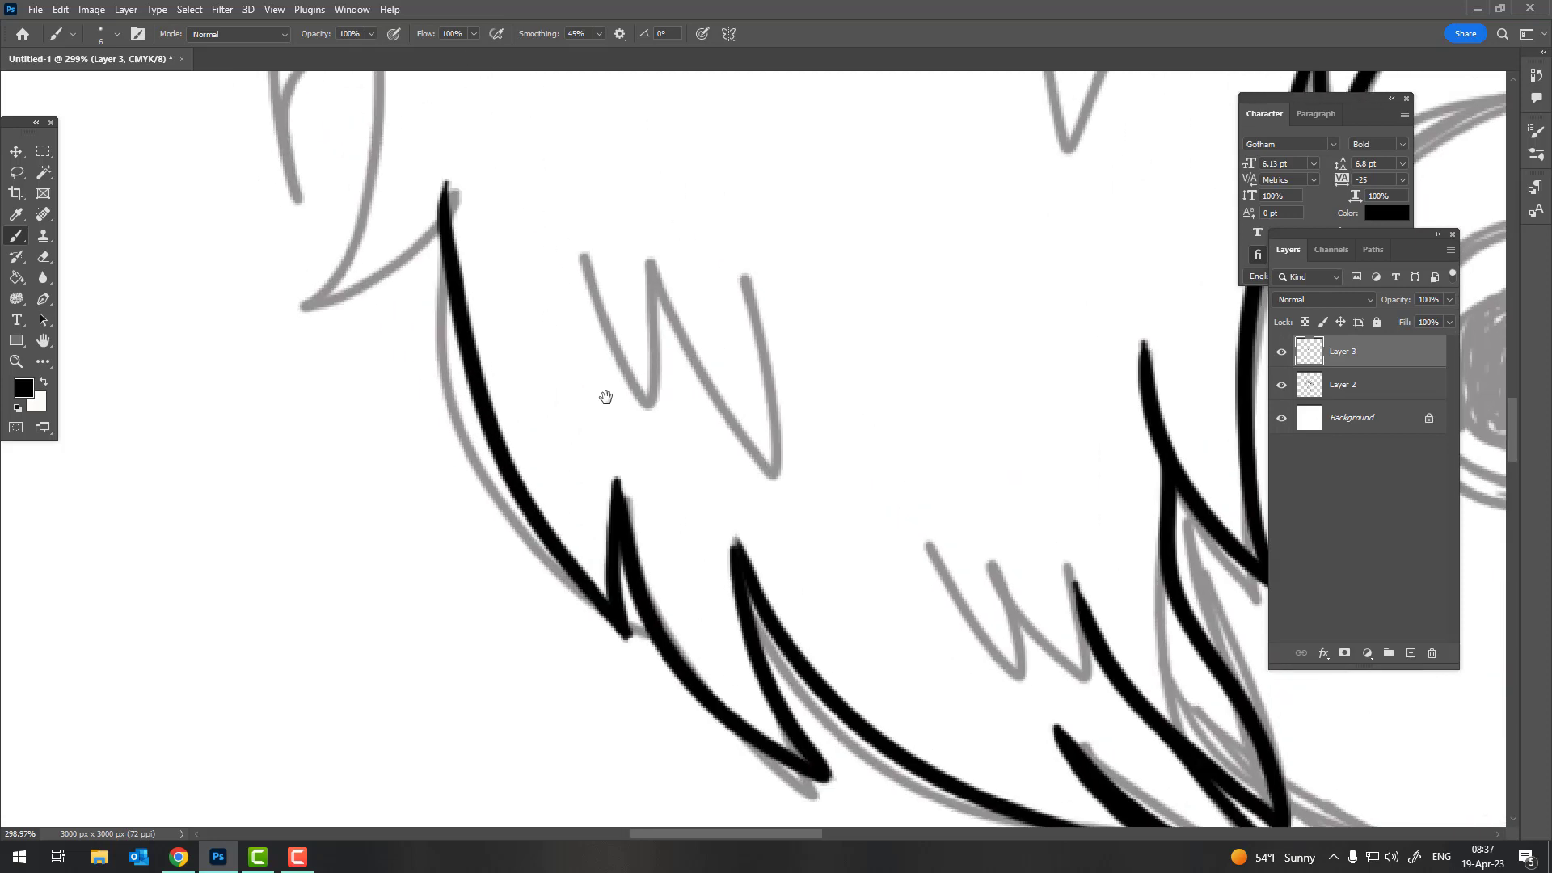
pyautogui.moveTo(542, 151); pyautogui.dragTo(429, 520)
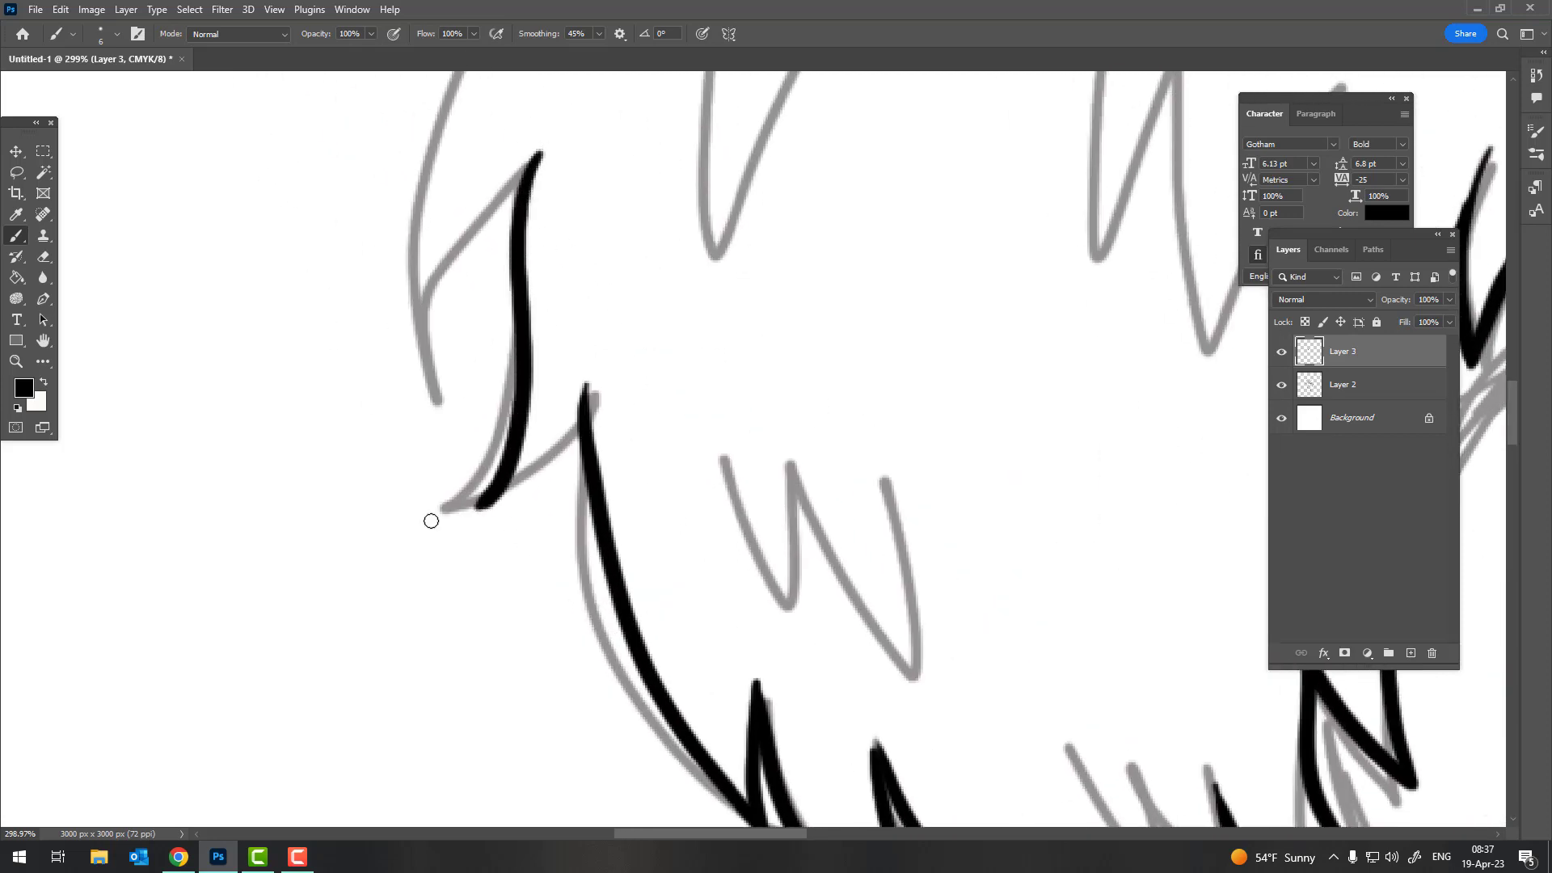
pyautogui.moveTo(522, 516); pyautogui.dragTo(571, 475)
pyautogui.moveTo(410, 497); pyautogui.dragTo(630, 333)
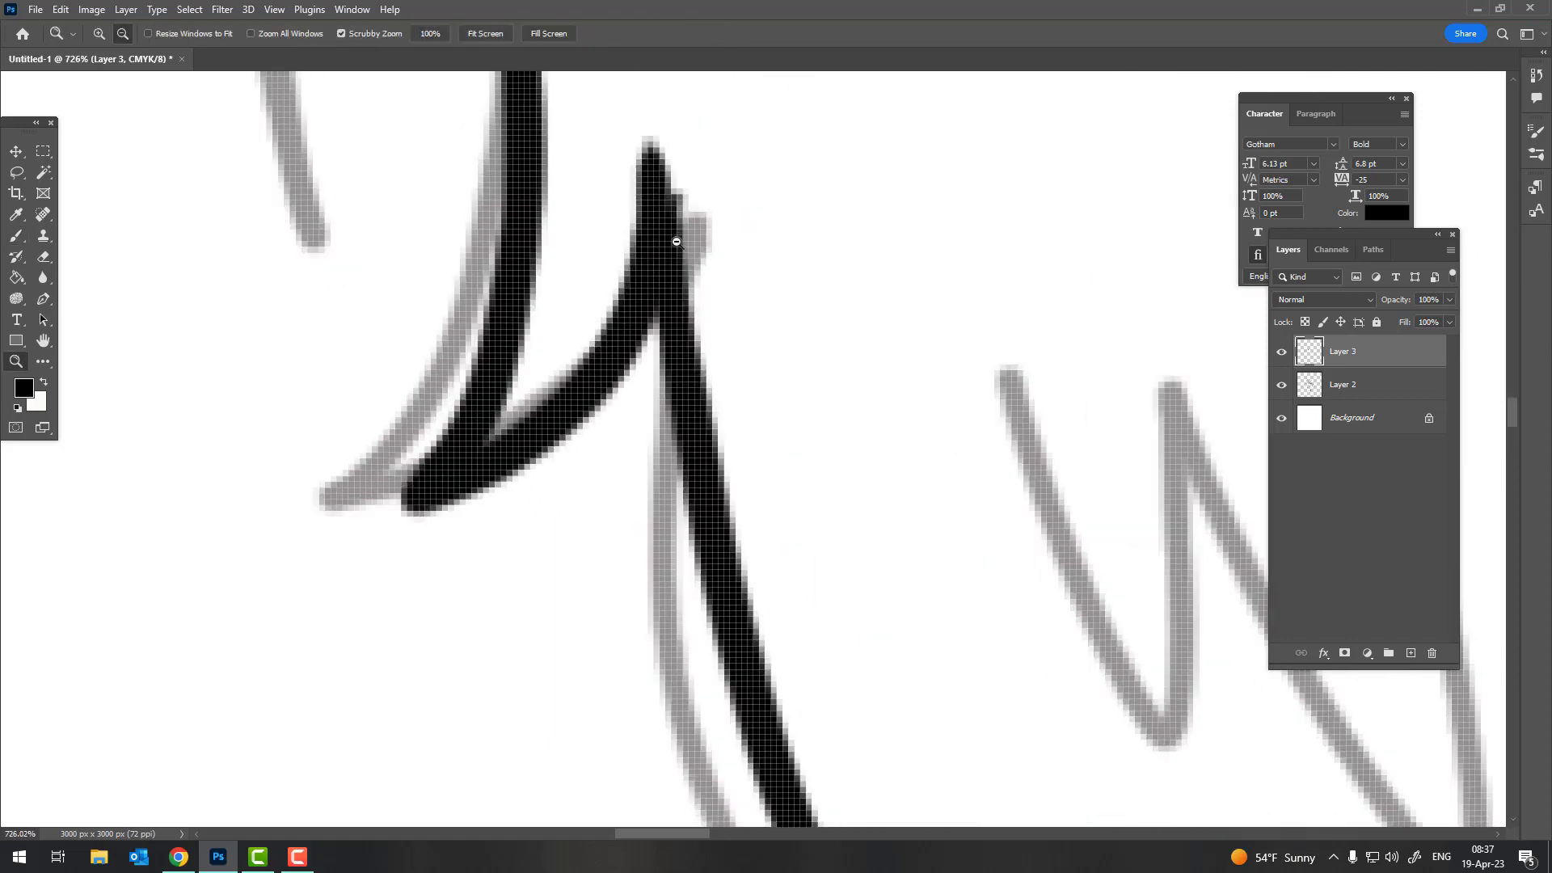
# Ink strokes down-left from the spike tip and back up along the sketch
pyautogui.scroll(-5, 617, 451)
pyautogui.scroll(4, 745, 319)
pyautogui.scroll(1, 650, 242)
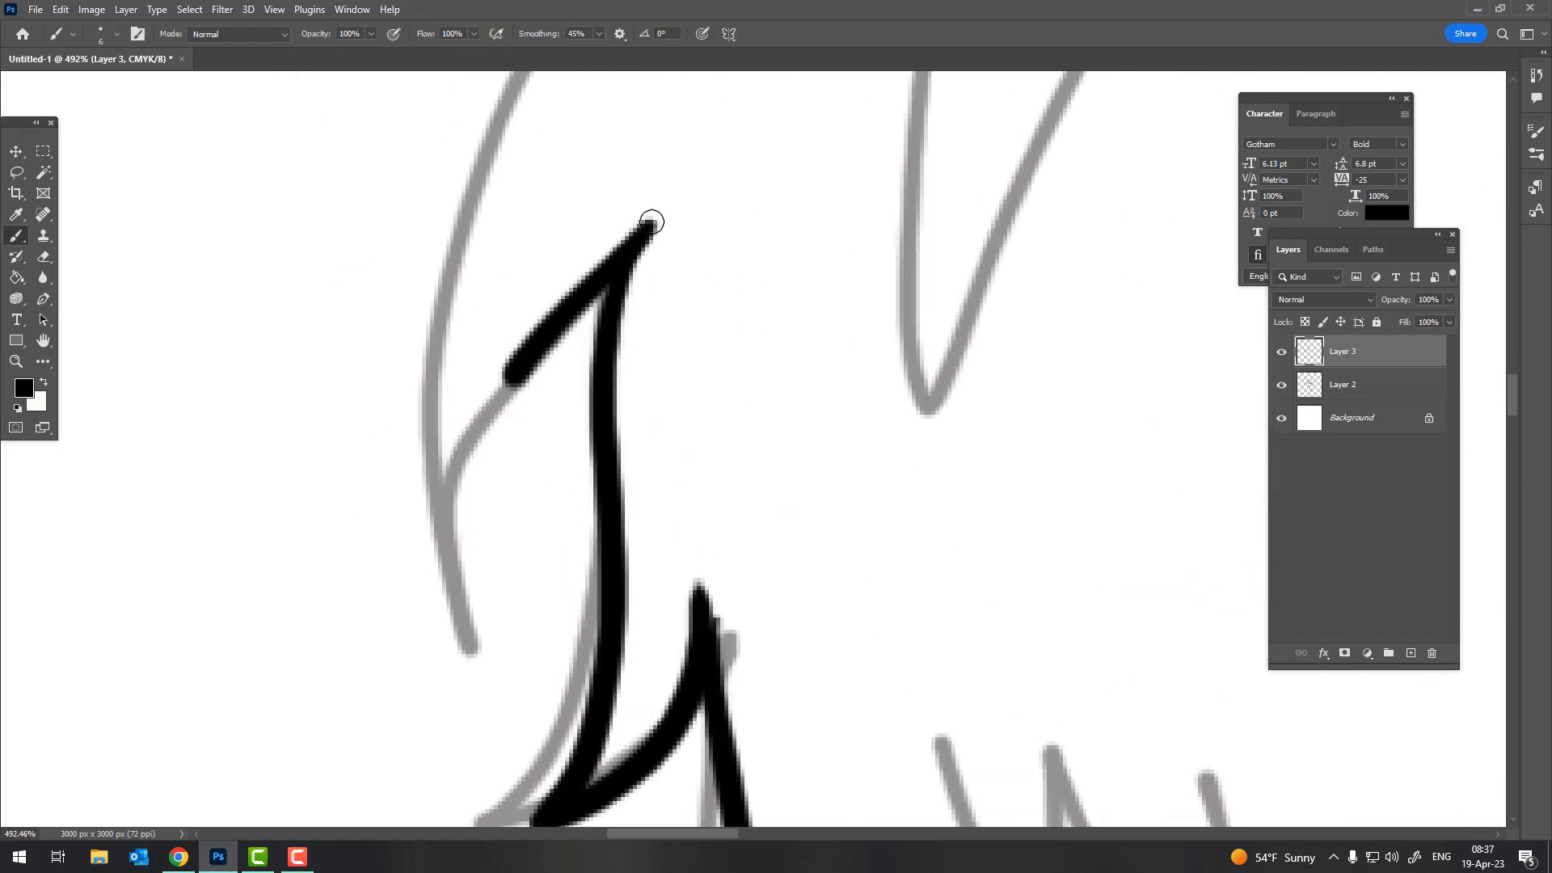
pyautogui.moveTo(650, 226); pyautogui.dragTo(463, 602)
pyautogui.scroll(3, 575, 434)
pyautogui.moveTo(527, 719); pyautogui.dragTo(634, 166)
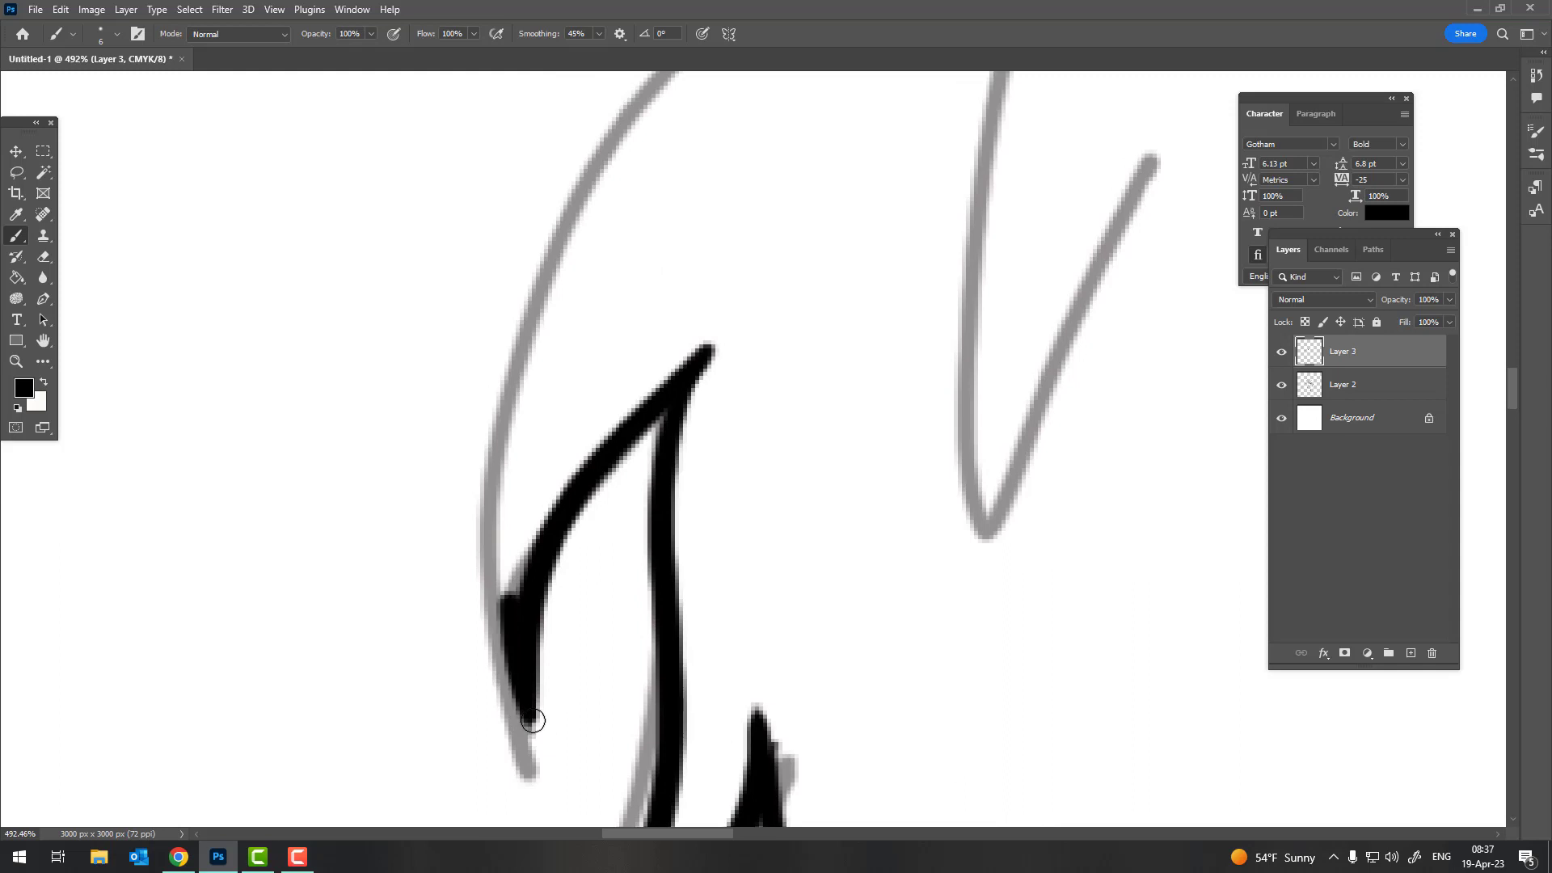
# Undo the misplaced upward hair strokes after several failed attempts
pyautogui.press('z')
pyautogui.scroll(-4, 614, 525)
pyautogui.scroll(2, 629, 515)
pyautogui.hotkey('ctrl', 'z')
pyautogui.press('b')
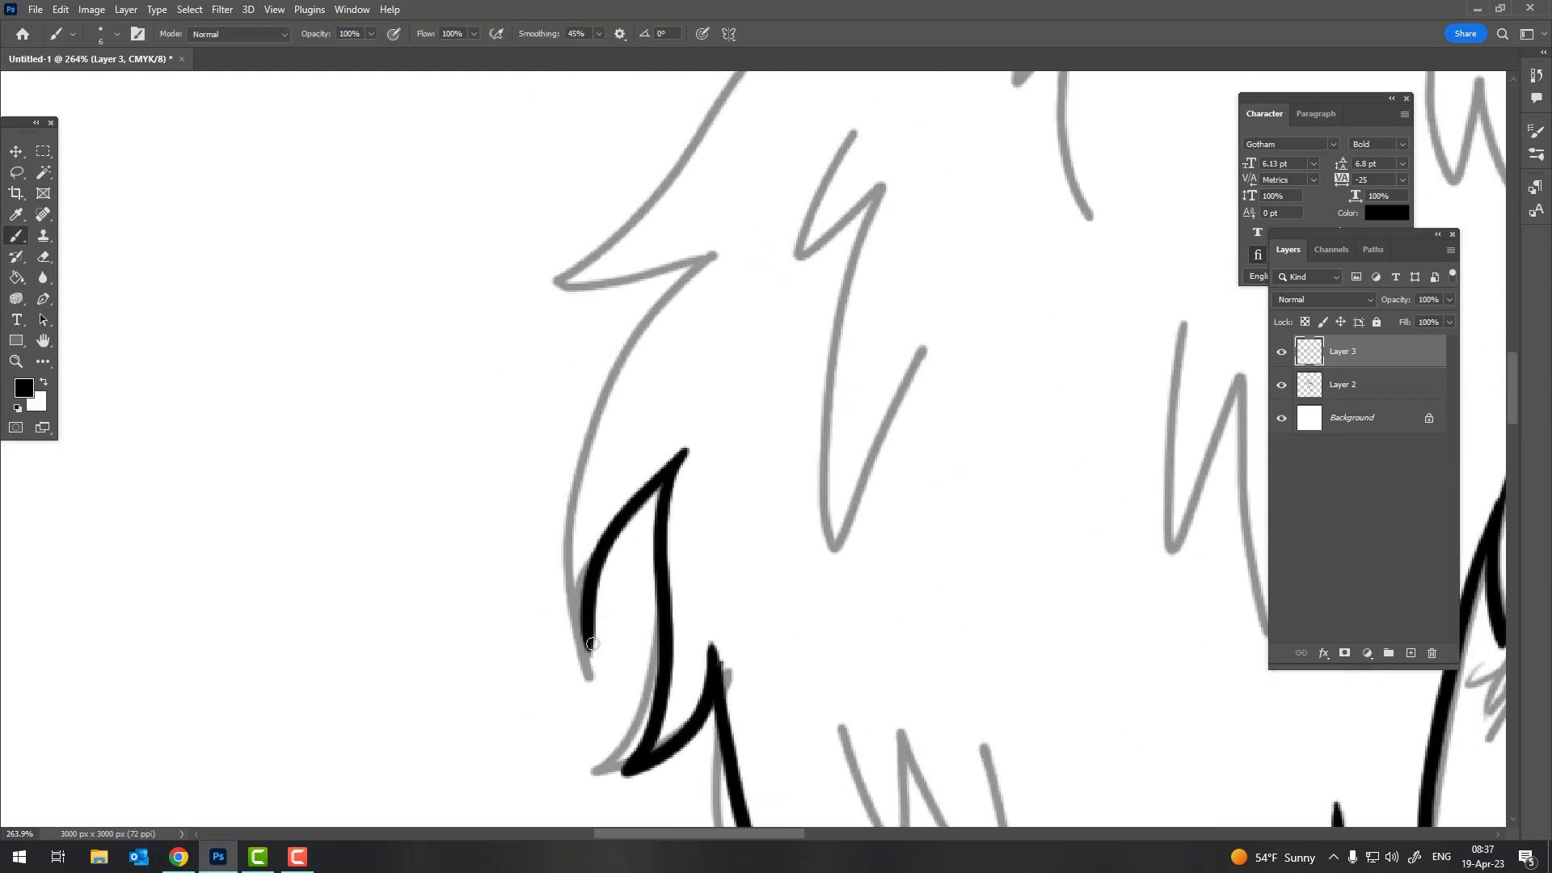
pyautogui.moveTo(590, 647); pyautogui.dragTo(687, 230)
pyautogui.hotkey('ctrl', 'z')
pyautogui.moveTo(589, 645); pyautogui.dragTo(693, 249)
pyautogui.hotkey('ctrl', 'z')
# Ink the lower-left hair outline upward along the grey sketch
pyautogui.moveTo(590, 644)
pyautogui.mouseDown()
pyautogui.moveTo(799, 225)
pyautogui.moveTo(356, 360)
pyautogui.mouseUp()
pyautogui.scroll(3, 780, 234)
pyautogui.press('z')
pyautogui.scroll(-3, 479, 392)
# Extend the black outline up the left side of the hair along the grey line
pyautogui.scroll(3, 413, 477)
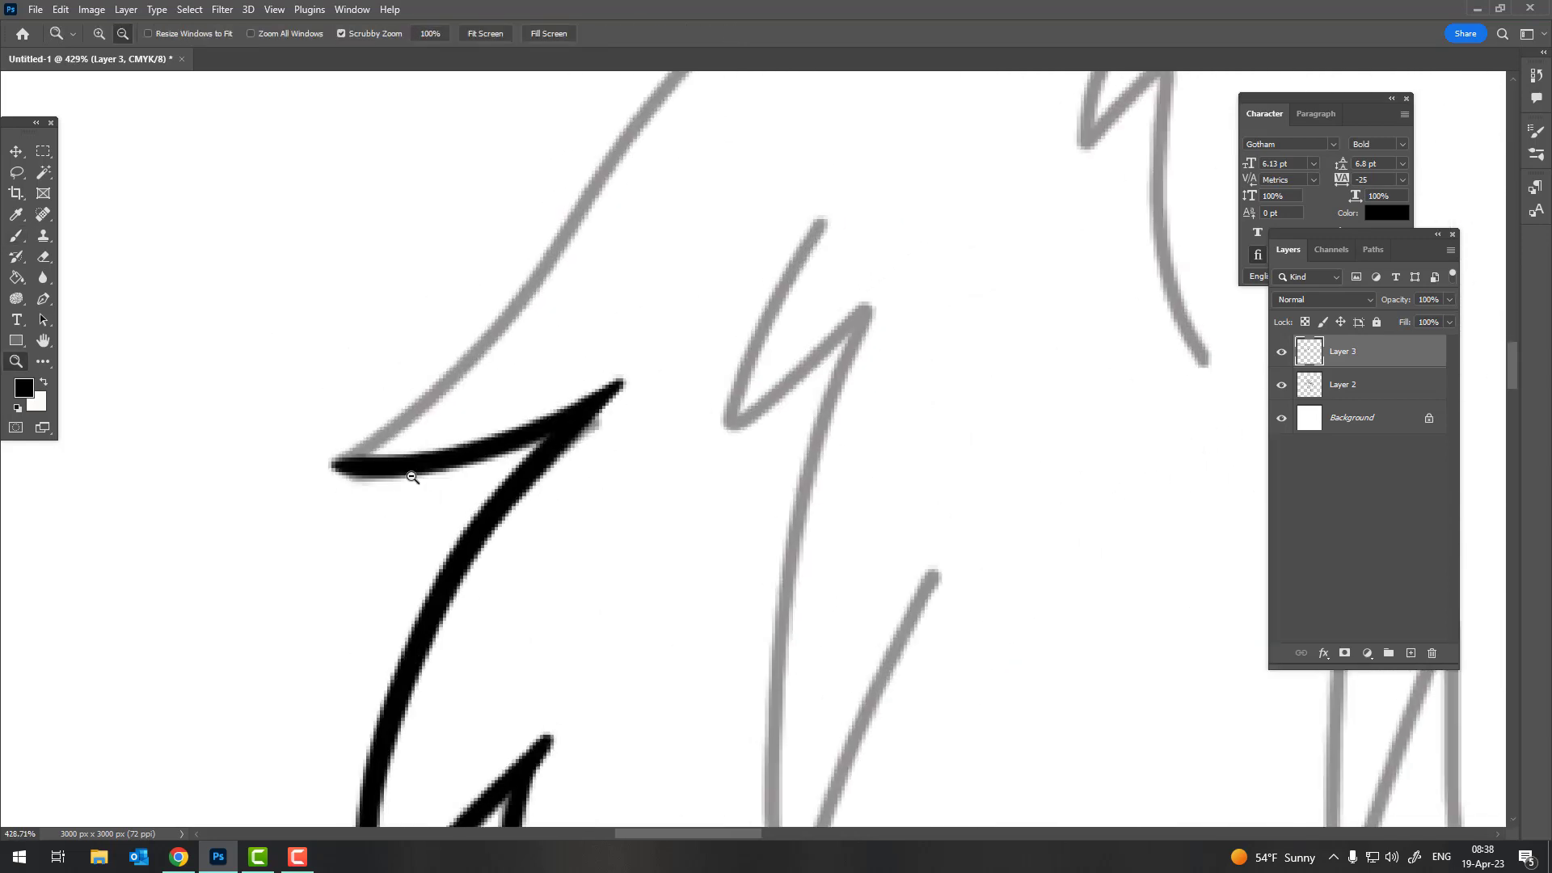
pyautogui.press('b')
pyautogui.moveTo(335, 465); pyautogui.dragTo(633, 112)
pyautogui.scroll(5, 440, 526)
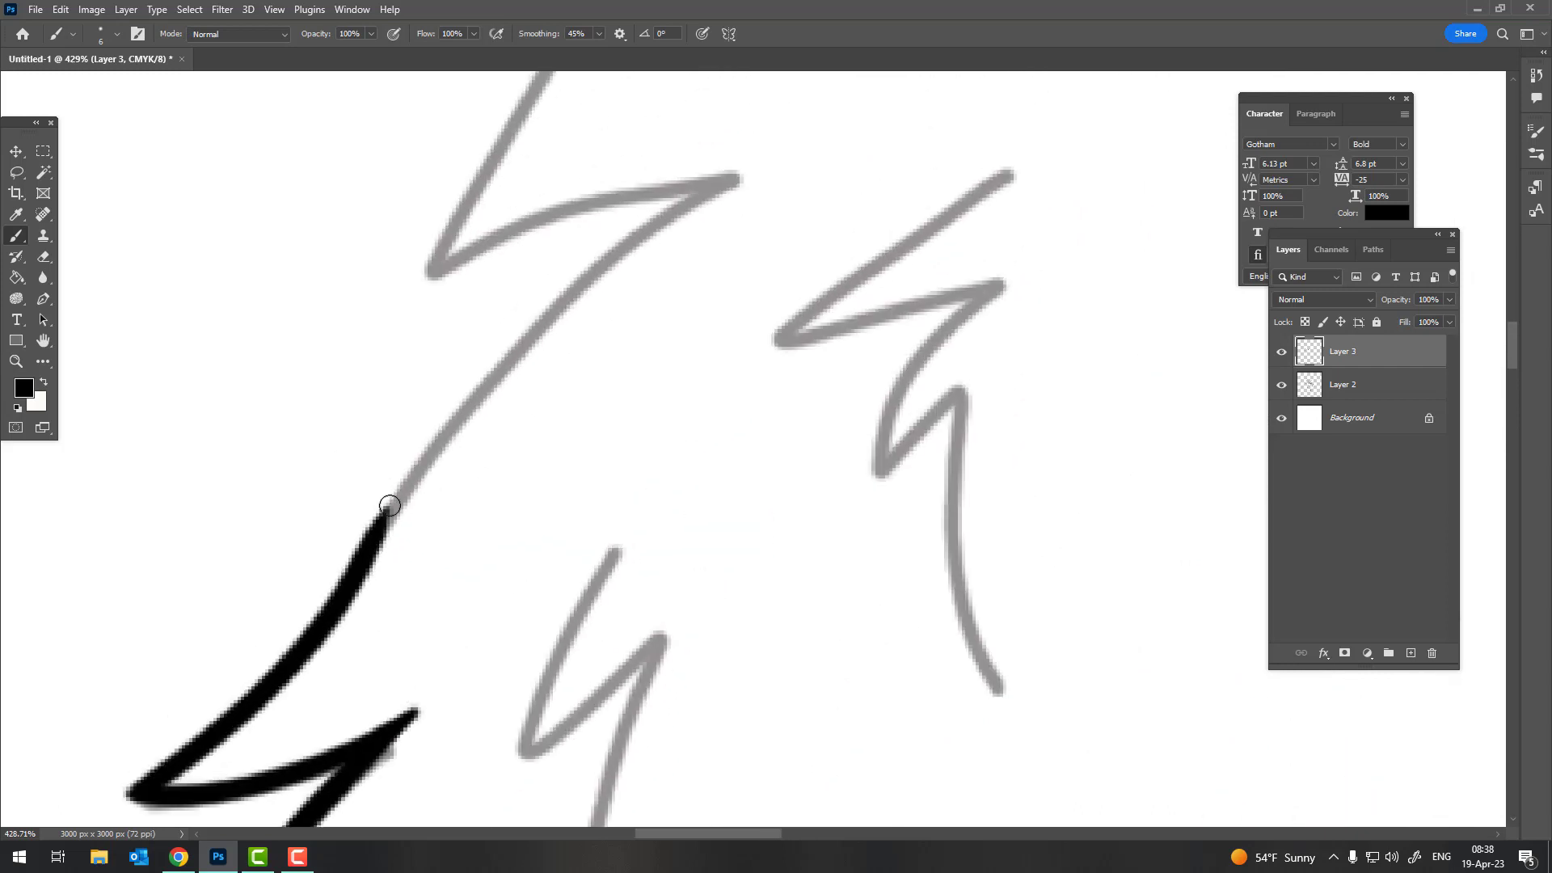
pyautogui.moveTo(369, 574); pyautogui.dragTo(739, 178)
pyautogui.scroll(3, 731, 412)
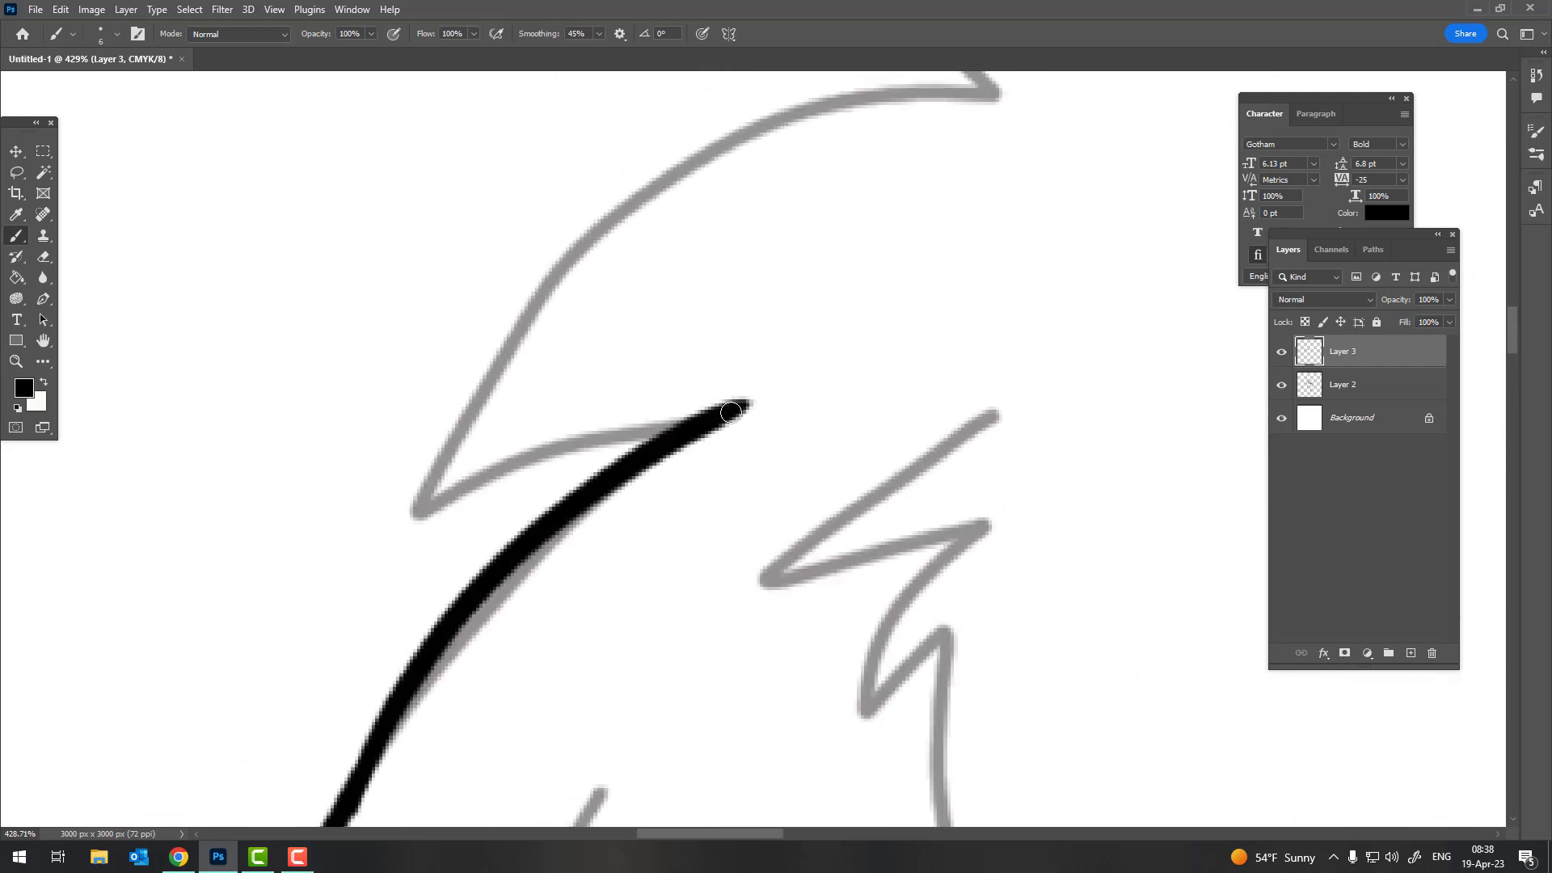
pyautogui.moveTo(741, 406)
pyautogui.mouseDown()
pyautogui.moveTo(390, 540)
pyautogui.moveTo(1043, 77)
pyautogui.mouseUp()
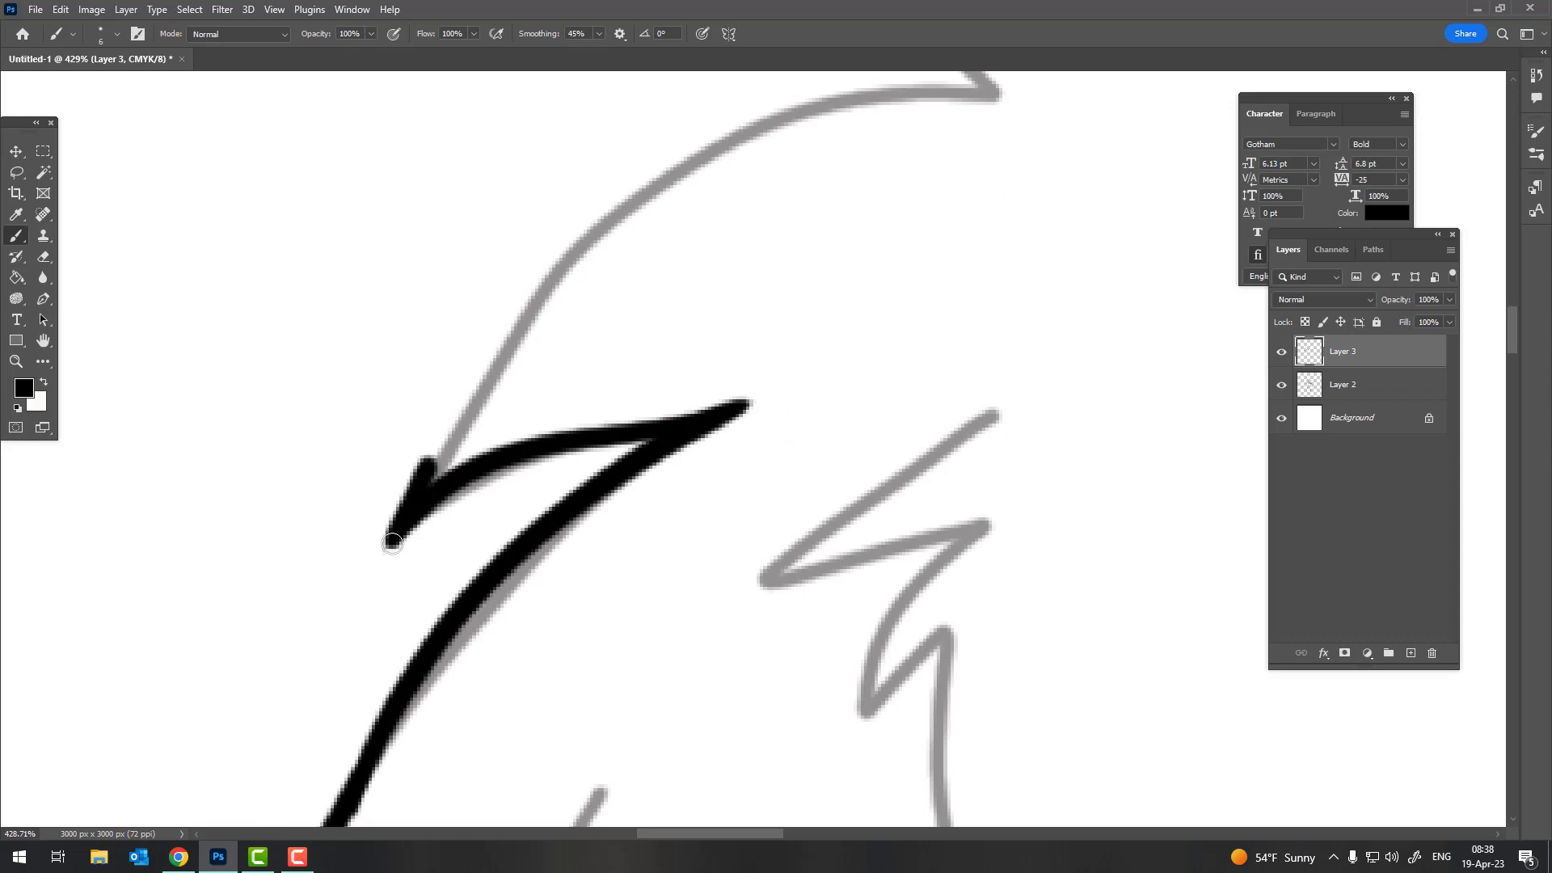
# Ink a hair spike up to its tip and down-right, then trace the next spike
pyautogui.press('z')
pyautogui.moveTo(920, 253)
pyautogui.mouseDown()
pyautogui.moveTo(503, 397)
pyautogui.moveTo(623, 364)
pyautogui.mouseUp()
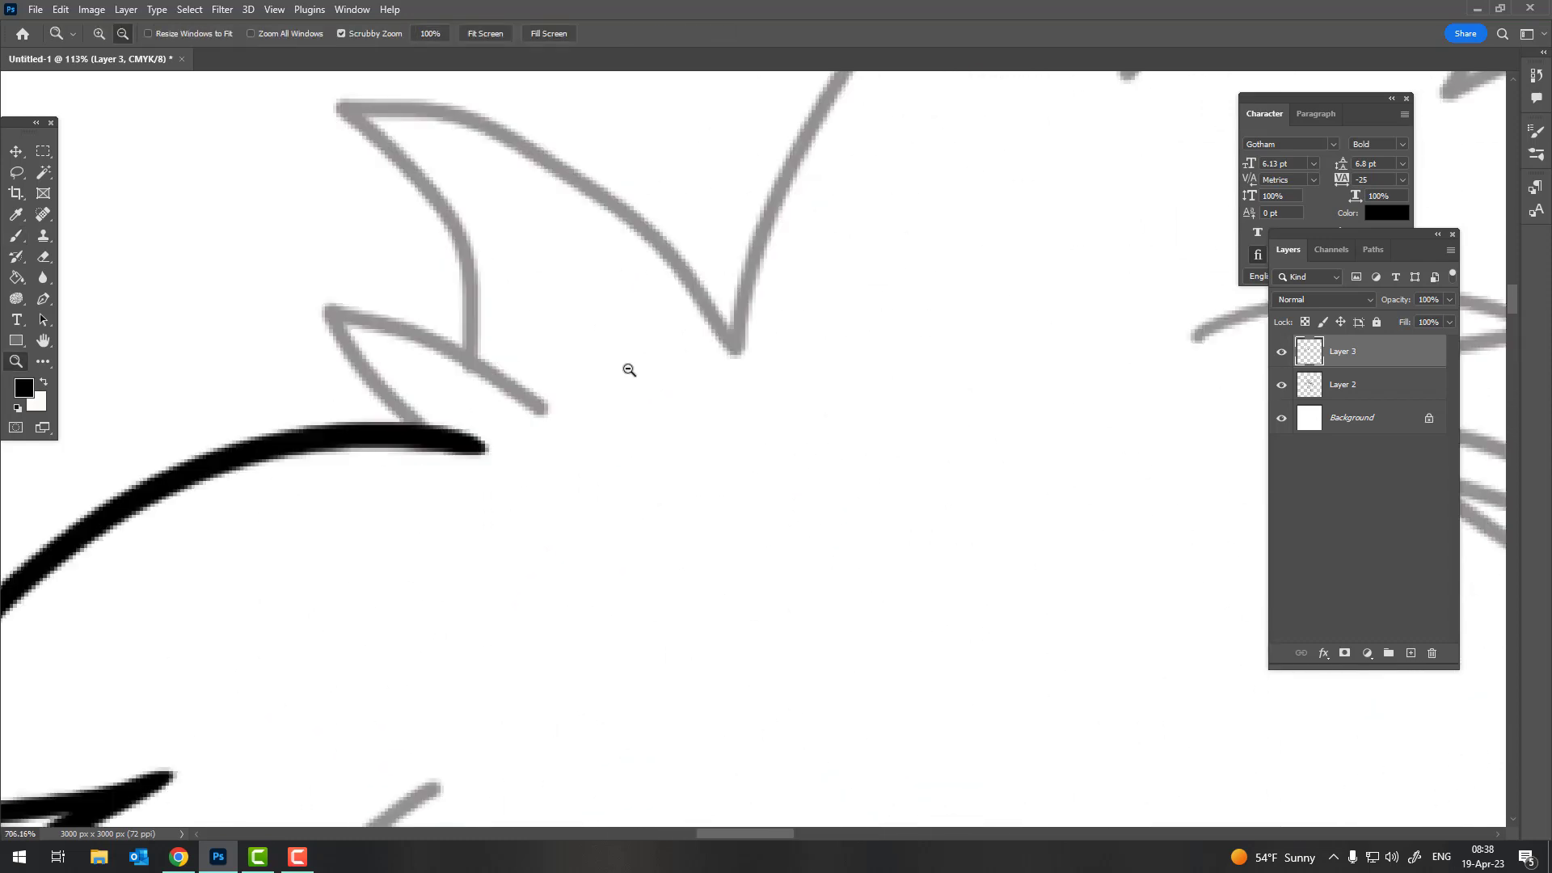
pyautogui.press('b')
pyautogui.moveTo(355, 509)
pyautogui.mouseDown()
pyautogui.moveTo(260, 423)
pyautogui.moveTo(208, 259)
pyautogui.moveTo(307, 323)
pyautogui.moveTo(599, 457)
pyautogui.mouseUp()
pyautogui.hotkey('ctrl', 'z')
pyautogui.moveTo(214, 256)
pyautogui.mouseDown()
pyautogui.moveTo(196, 233)
pyautogui.moveTo(609, 520)
pyautogui.mouseUp()
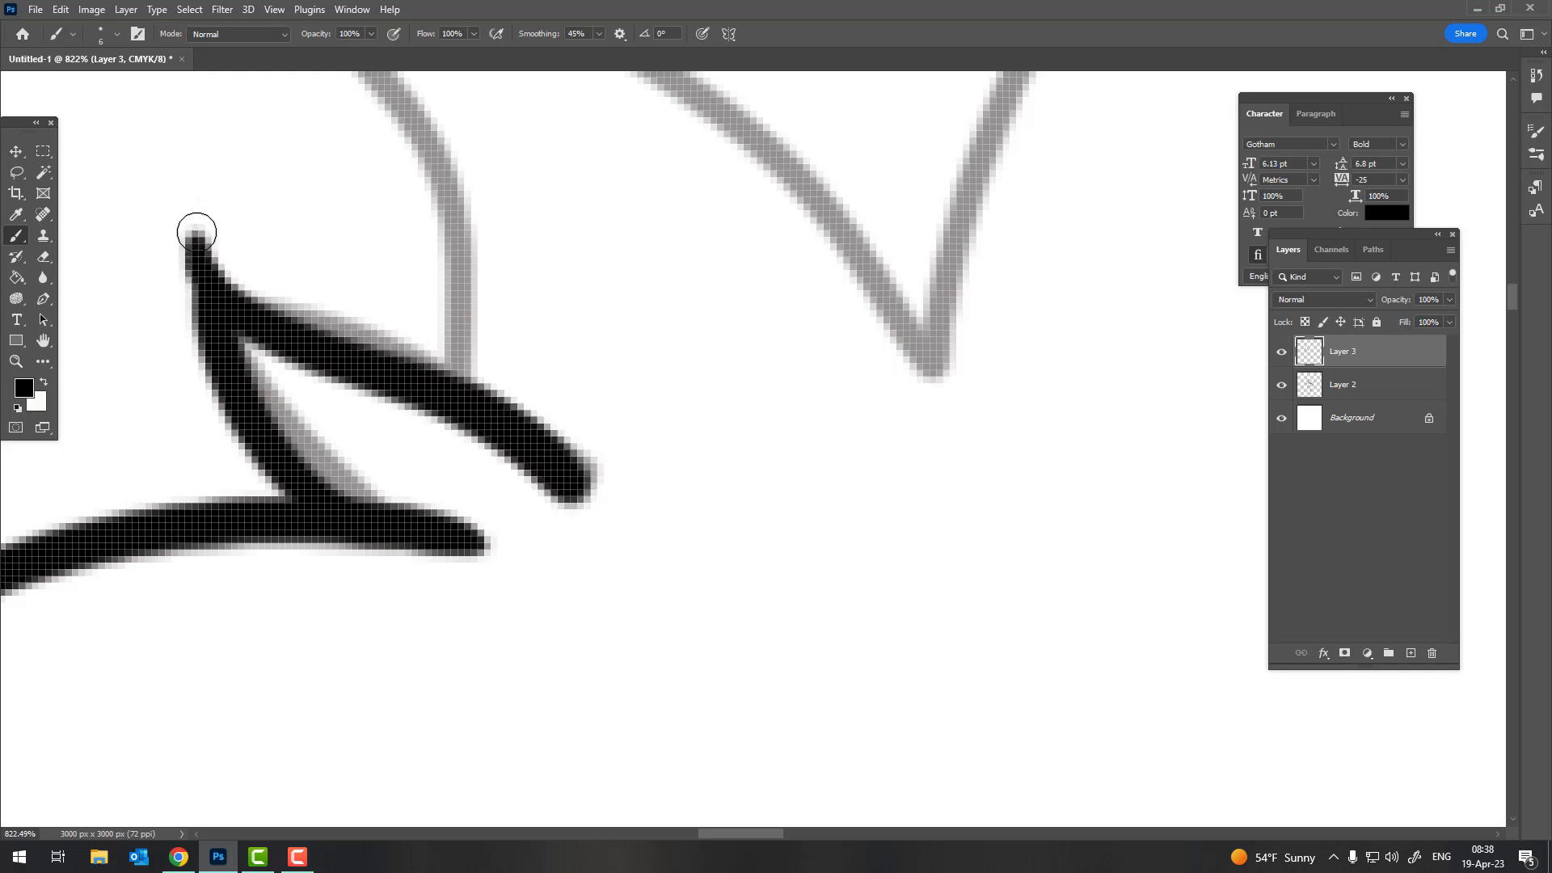
pyautogui.moveTo(478, 374); pyautogui.dragTo(633, 619)
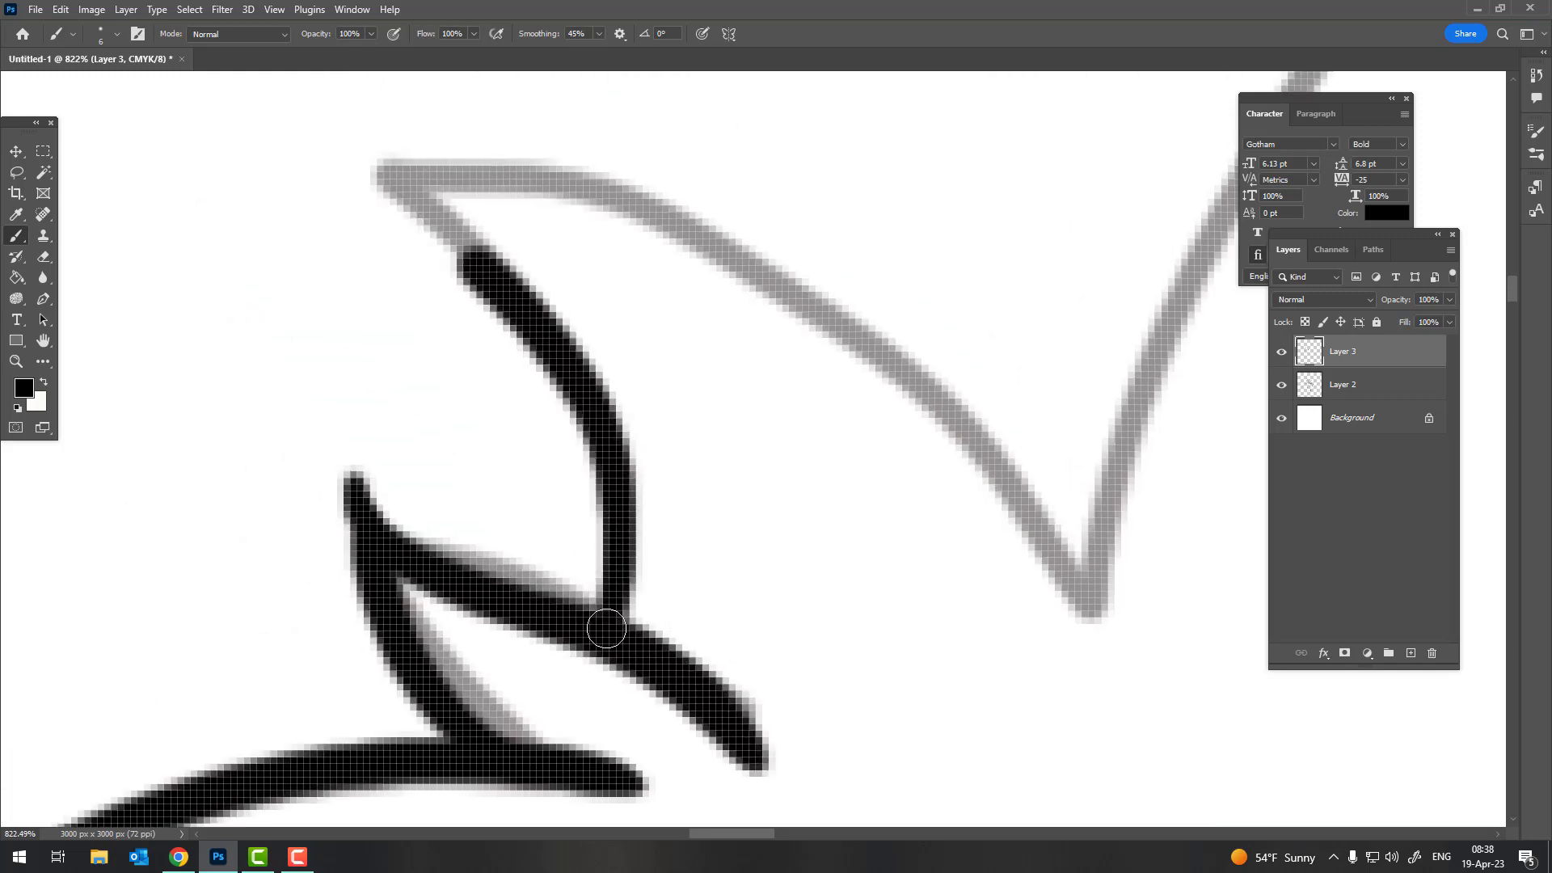
pyautogui.moveTo(606, 629)
pyautogui.mouseDown()
pyautogui.moveTo(363, 180)
pyautogui.moveTo(1076, 619)
pyautogui.mouseUp()
# Ink the arc from the V bottom over the spike peak and up the next spike
pyautogui.scroll(-5, 873, 561)
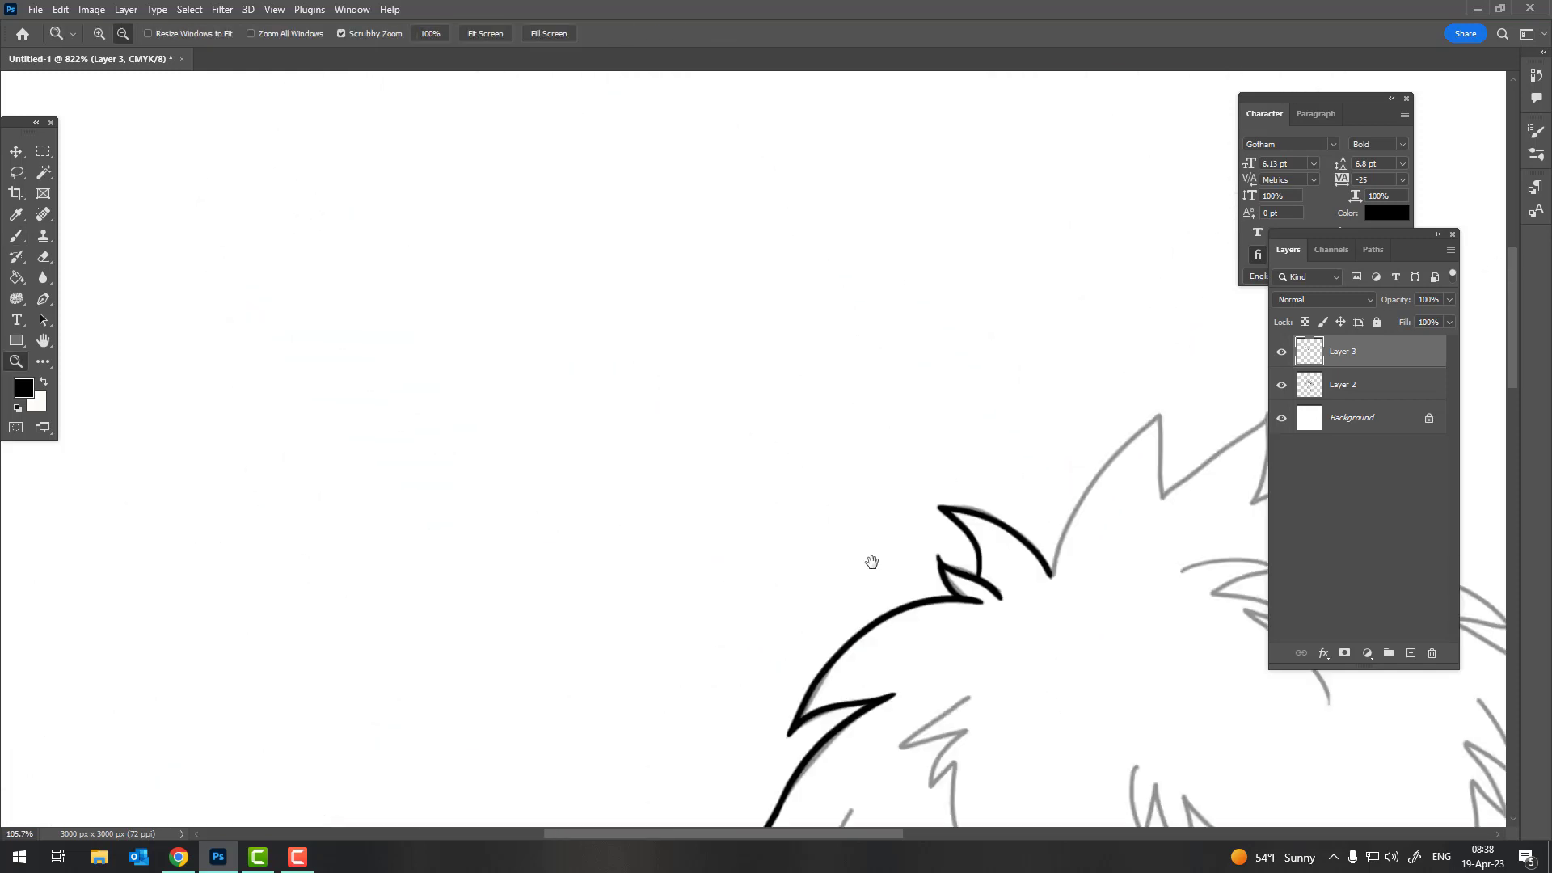
pyautogui.scroll(-2, 471, 333)
pyautogui.scroll(3, 589, 259)
pyautogui.scroll(1, 471, 469)
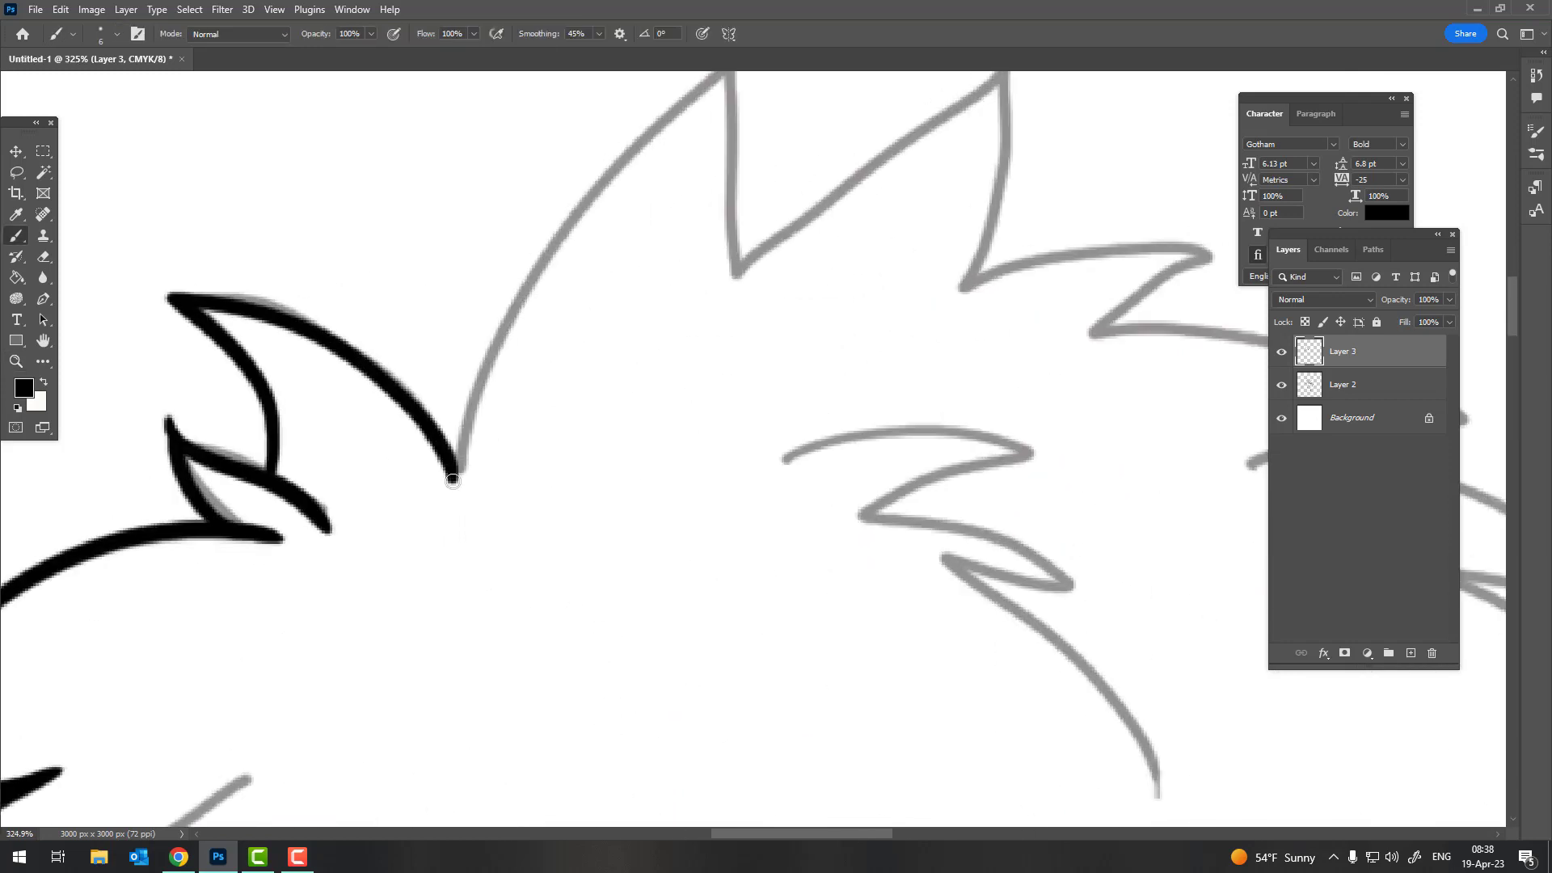
pyautogui.moveTo(453, 480); pyautogui.dragTo(720, 76)
pyautogui.hotkey('ctrl', 'z')
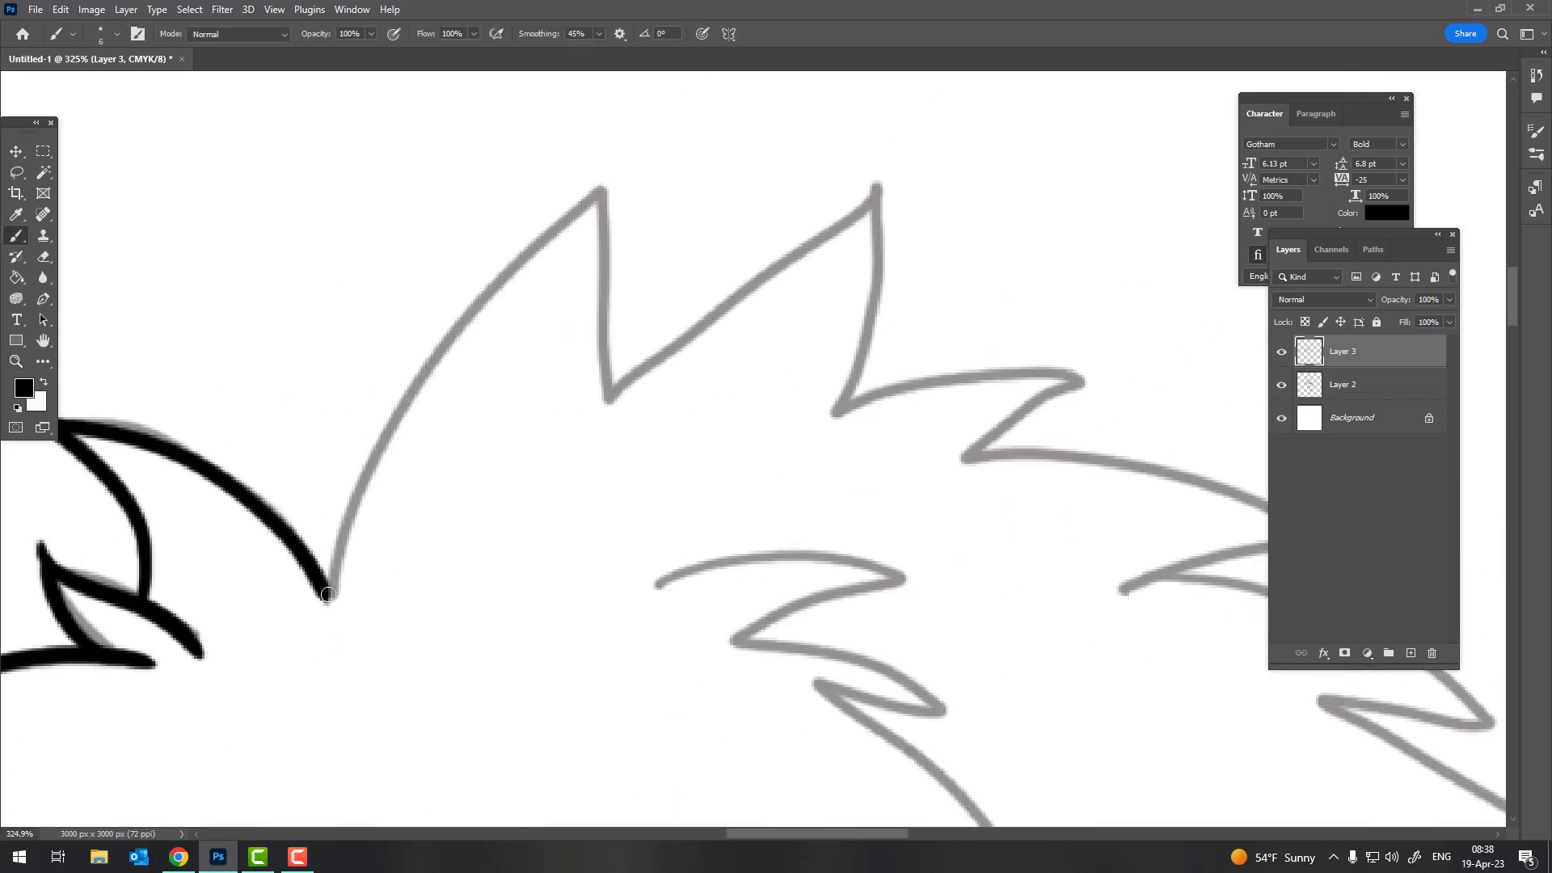
pyautogui.moveTo(329, 599); pyautogui.dragTo(564, 210)
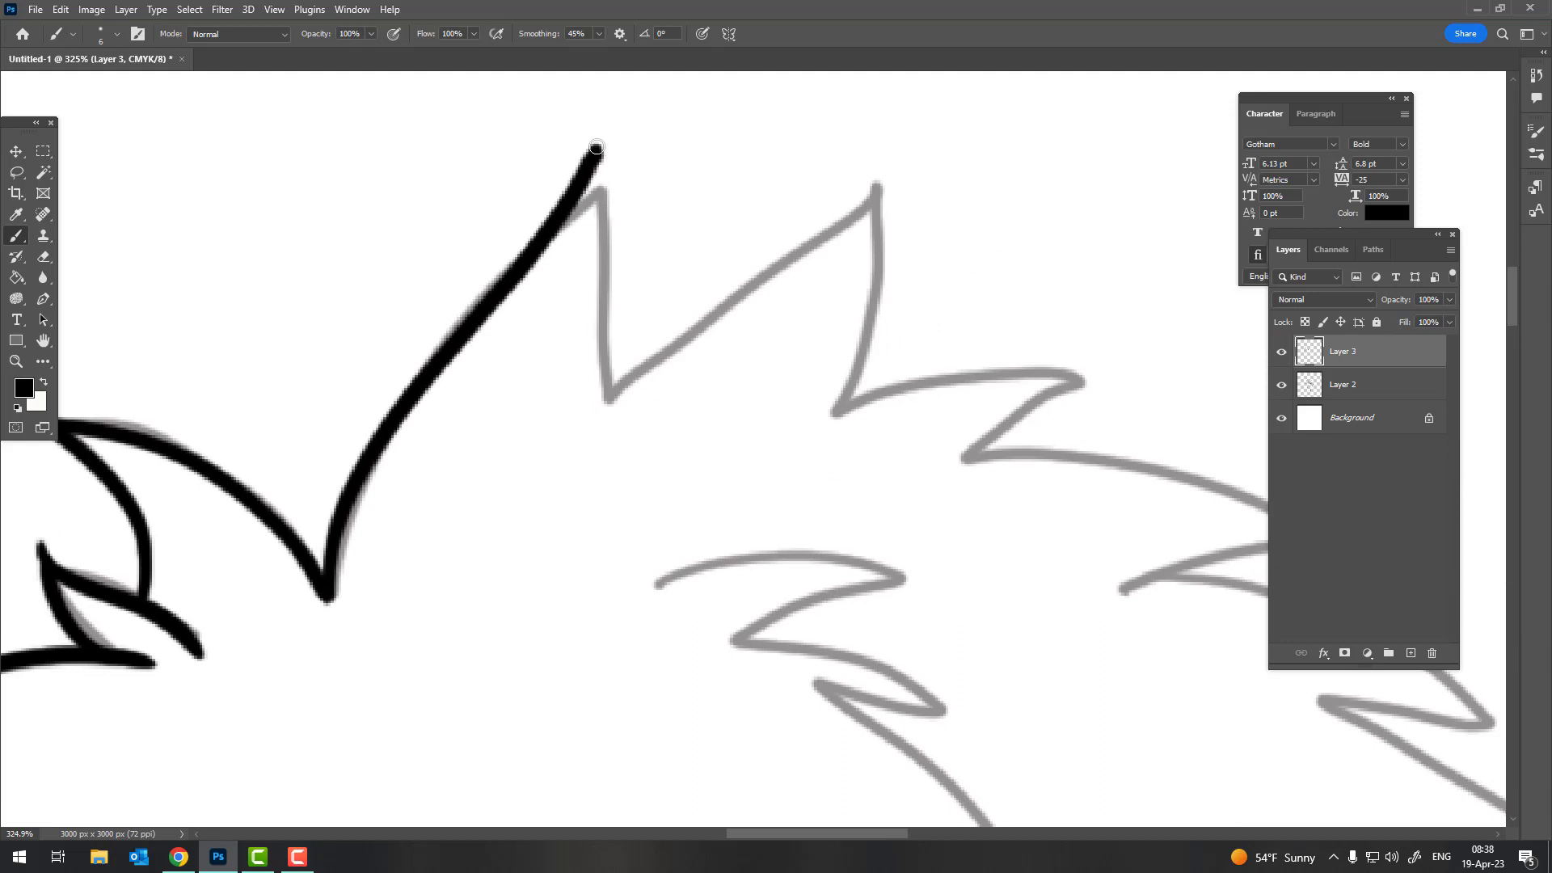
pyautogui.moveTo(596, 148); pyautogui.dragTo(557, 477)
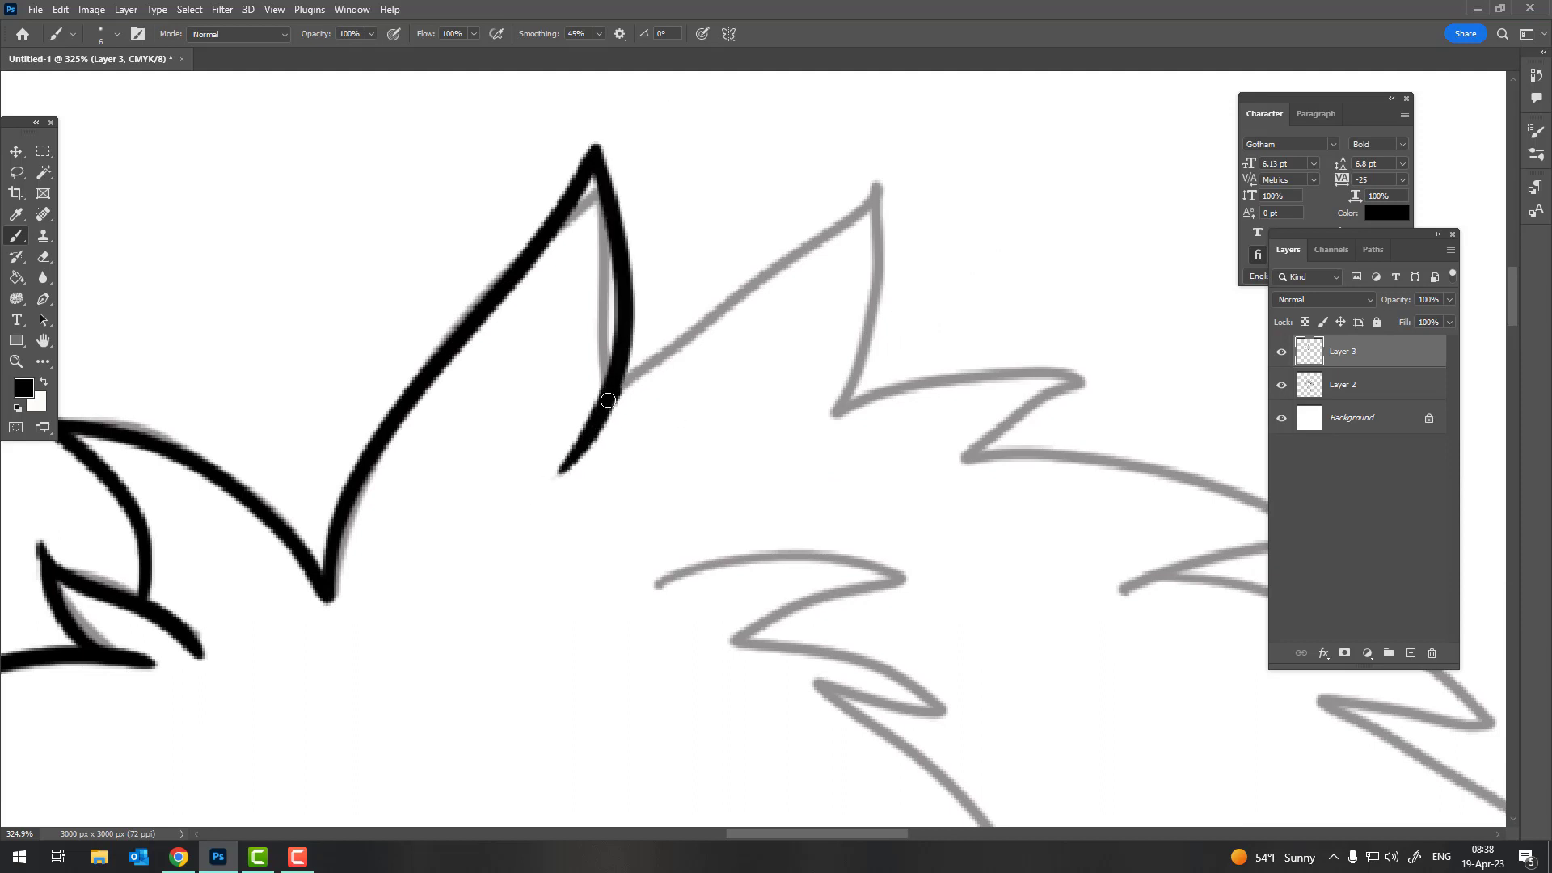
pyautogui.moveTo(608, 400)
pyautogui.mouseDown()
pyautogui.moveTo(887, 130)
pyautogui.moveTo(763, 434)
pyautogui.moveTo(638, 151)
pyautogui.moveTo(598, 133)
pyautogui.mouseUp()
# Ink the upper and lower edges of the top tuft of hair
pyautogui.press('z')
pyautogui.press('b')
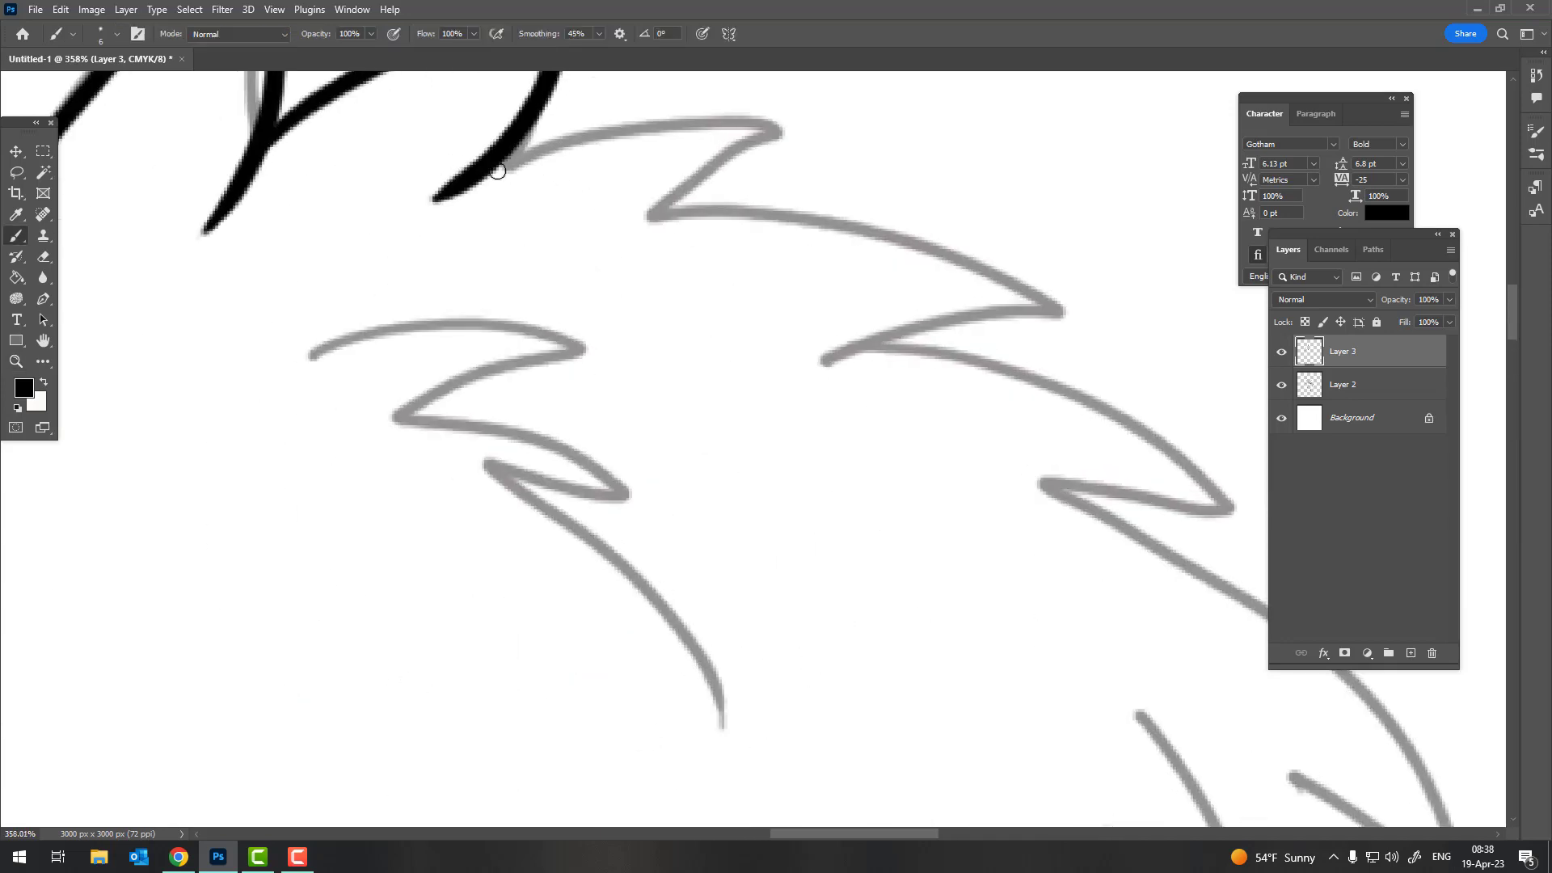
pyautogui.moveTo(461, 186); pyautogui.dragTo(965, 145)
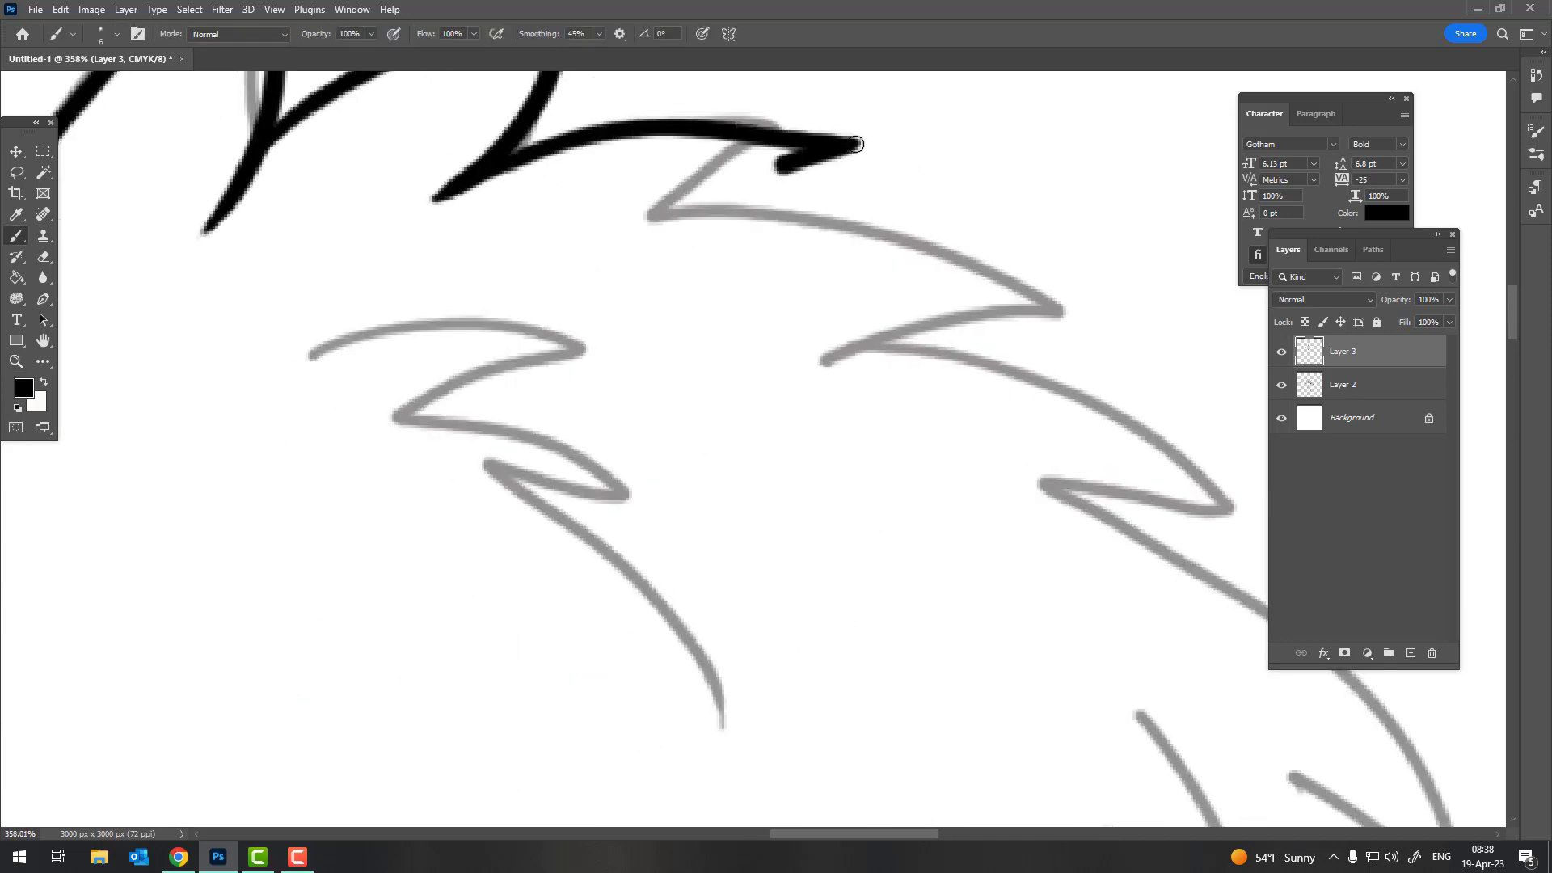
pyautogui.moveTo(857, 143)
pyautogui.mouseDown()
pyautogui.moveTo(560, 219)
pyautogui.moveTo(954, 263)
pyautogui.moveTo(1075, 331)
pyautogui.mouseUp()
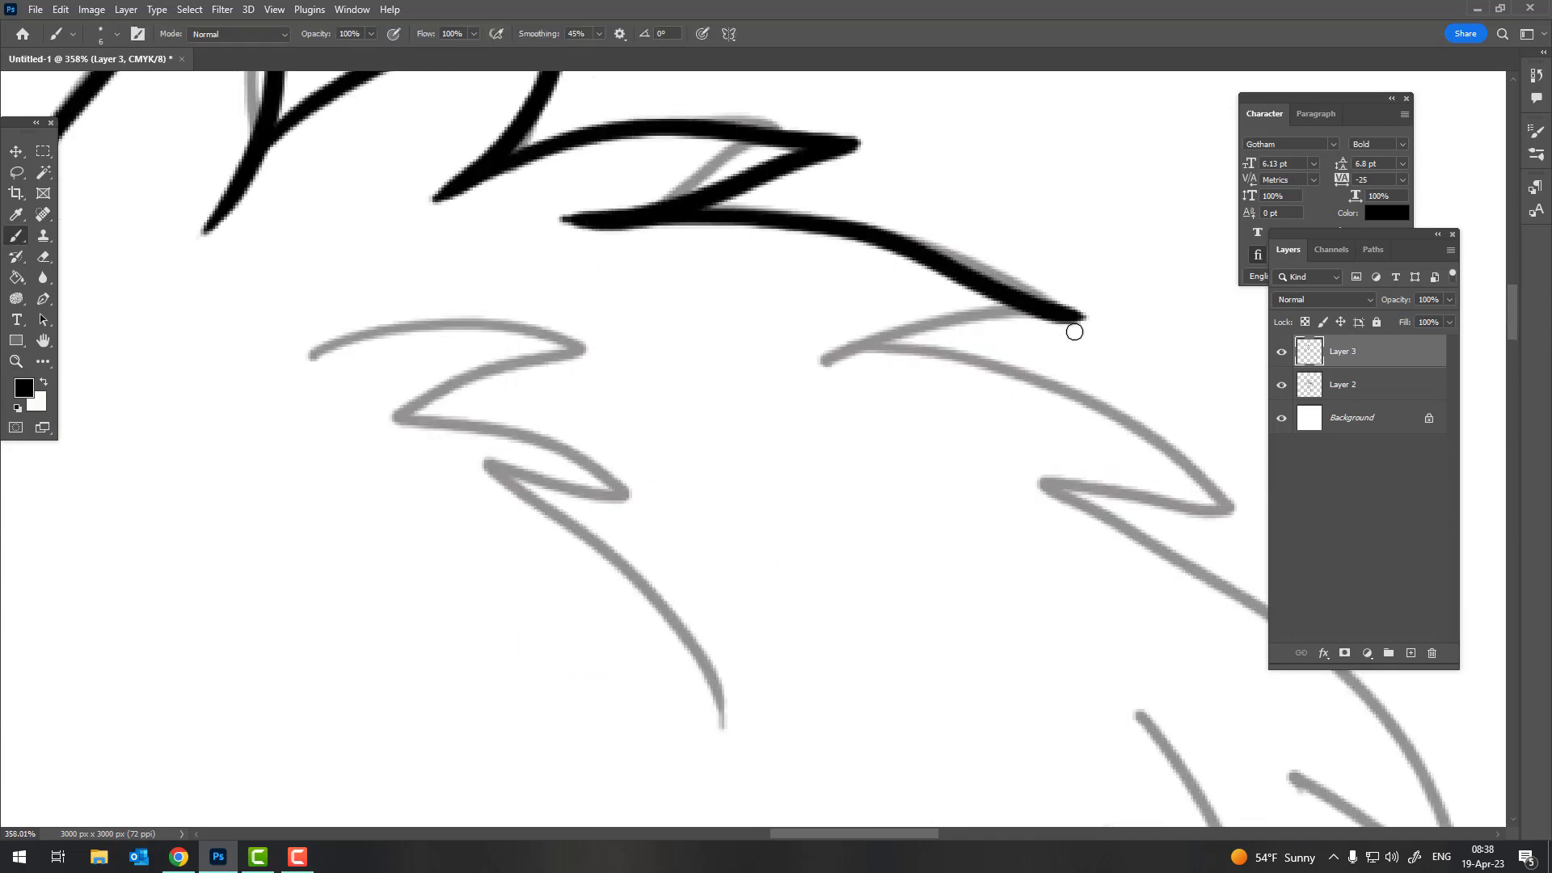
pyautogui.press('z')
pyautogui.scroll(-5, 706, 405)
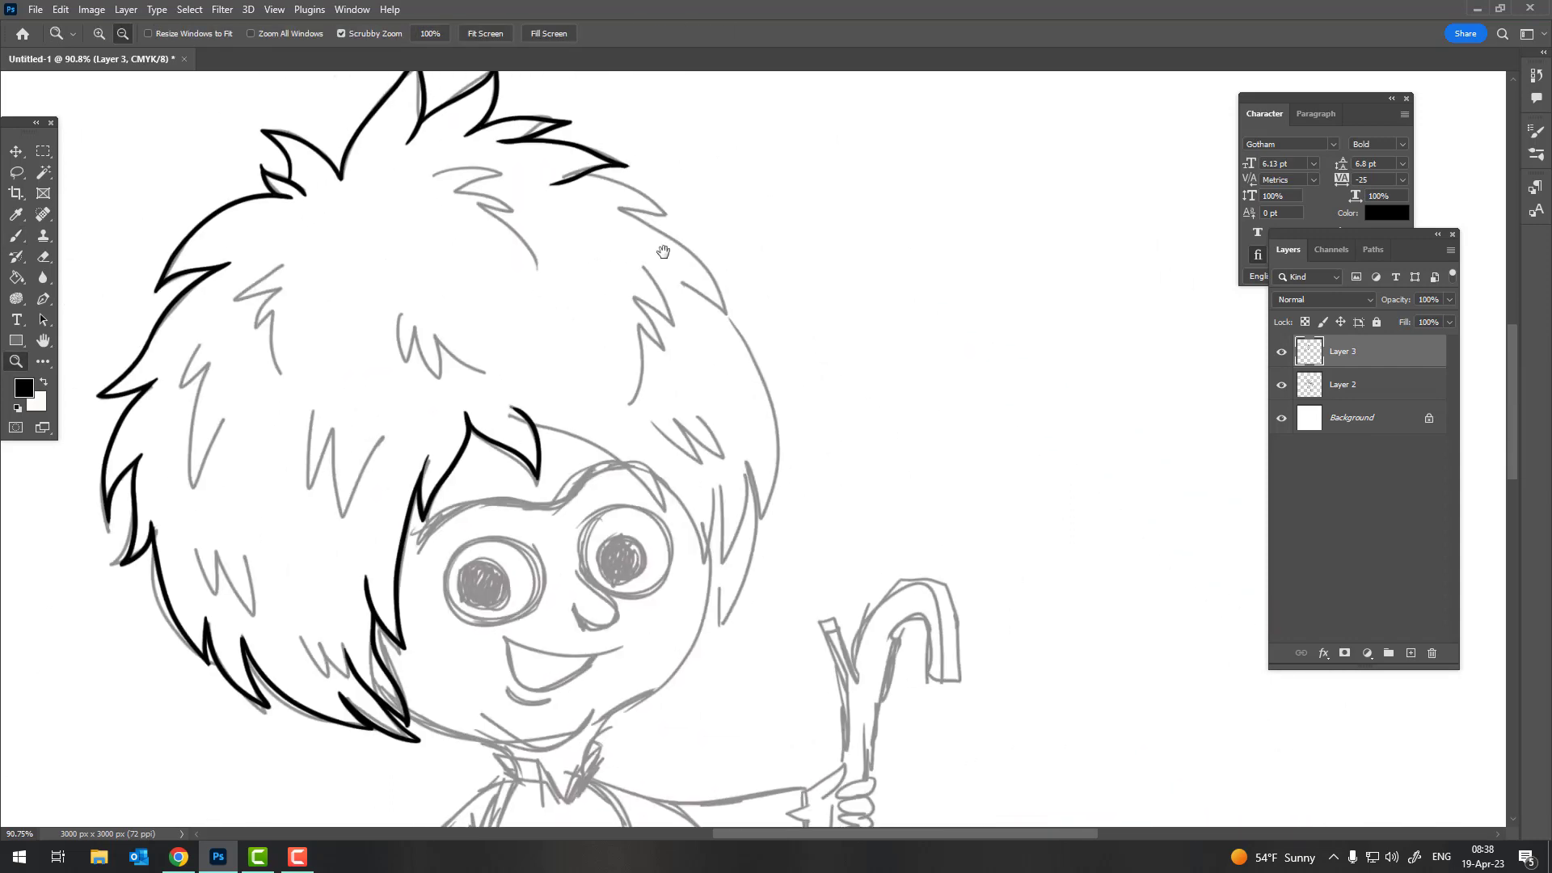
# Ink the start of the hair edge beside the eye along the grey line
pyautogui.scroll(5, 540, 271)
pyautogui.press('b')
pyautogui.moveTo(460, 258)
pyautogui.mouseDown()
pyautogui.moveTo(646, 319)
pyautogui.moveTo(784, 462)
pyautogui.moveTo(527, 392)
pyautogui.mouseUp()
pyautogui.press('z')
pyautogui.scroll(-5, 406, 385)
pyautogui.scroll(3, 551, 279)
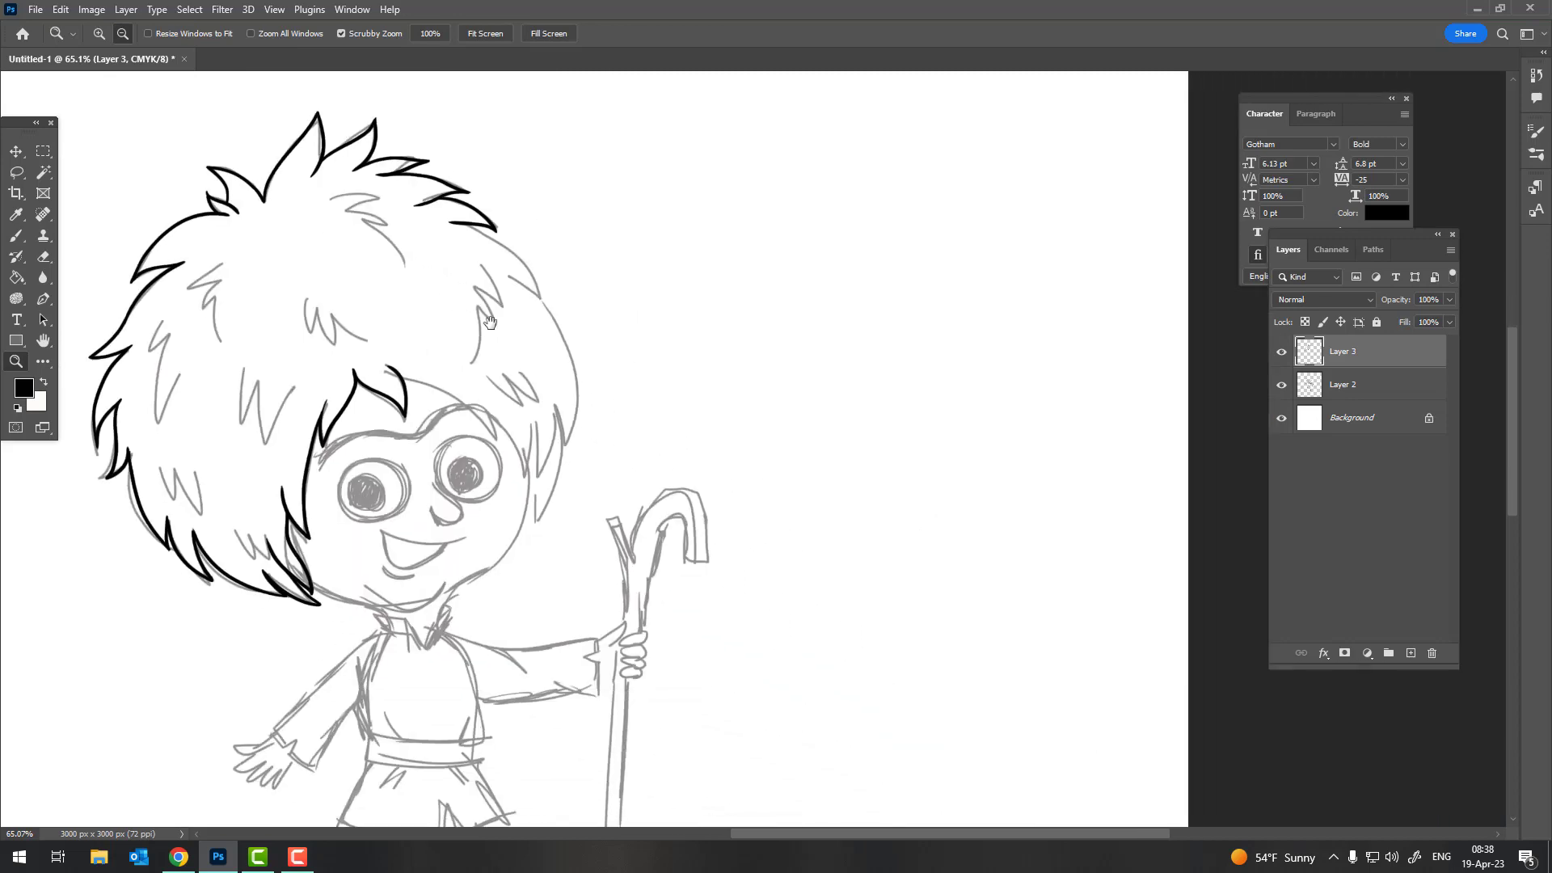
pyautogui.scroll(2, 552, 279)
# Trace the hair curve down to the V tip and back up-left
pyautogui.press('b')
pyautogui.moveTo(458, 291); pyautogui.dragTo(837, 608)
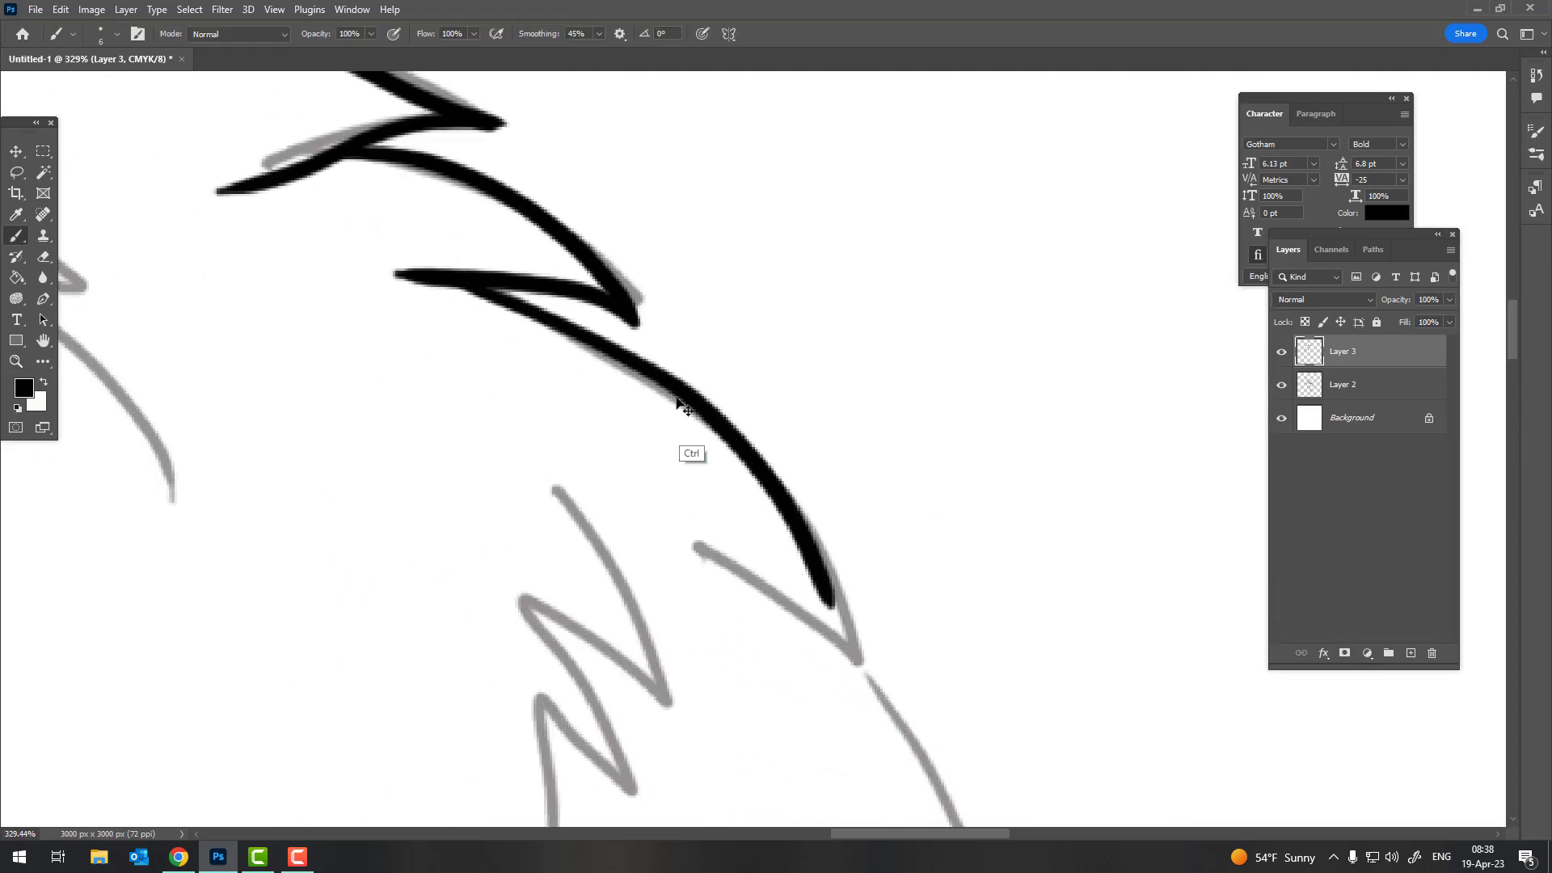
pyautogui.hotkey('ctrl', 'z')
pyautogui.moveTo(448, 280); pyautogui.dragTo(884, 669)
pyautogui.scroll(2, 693, 363)
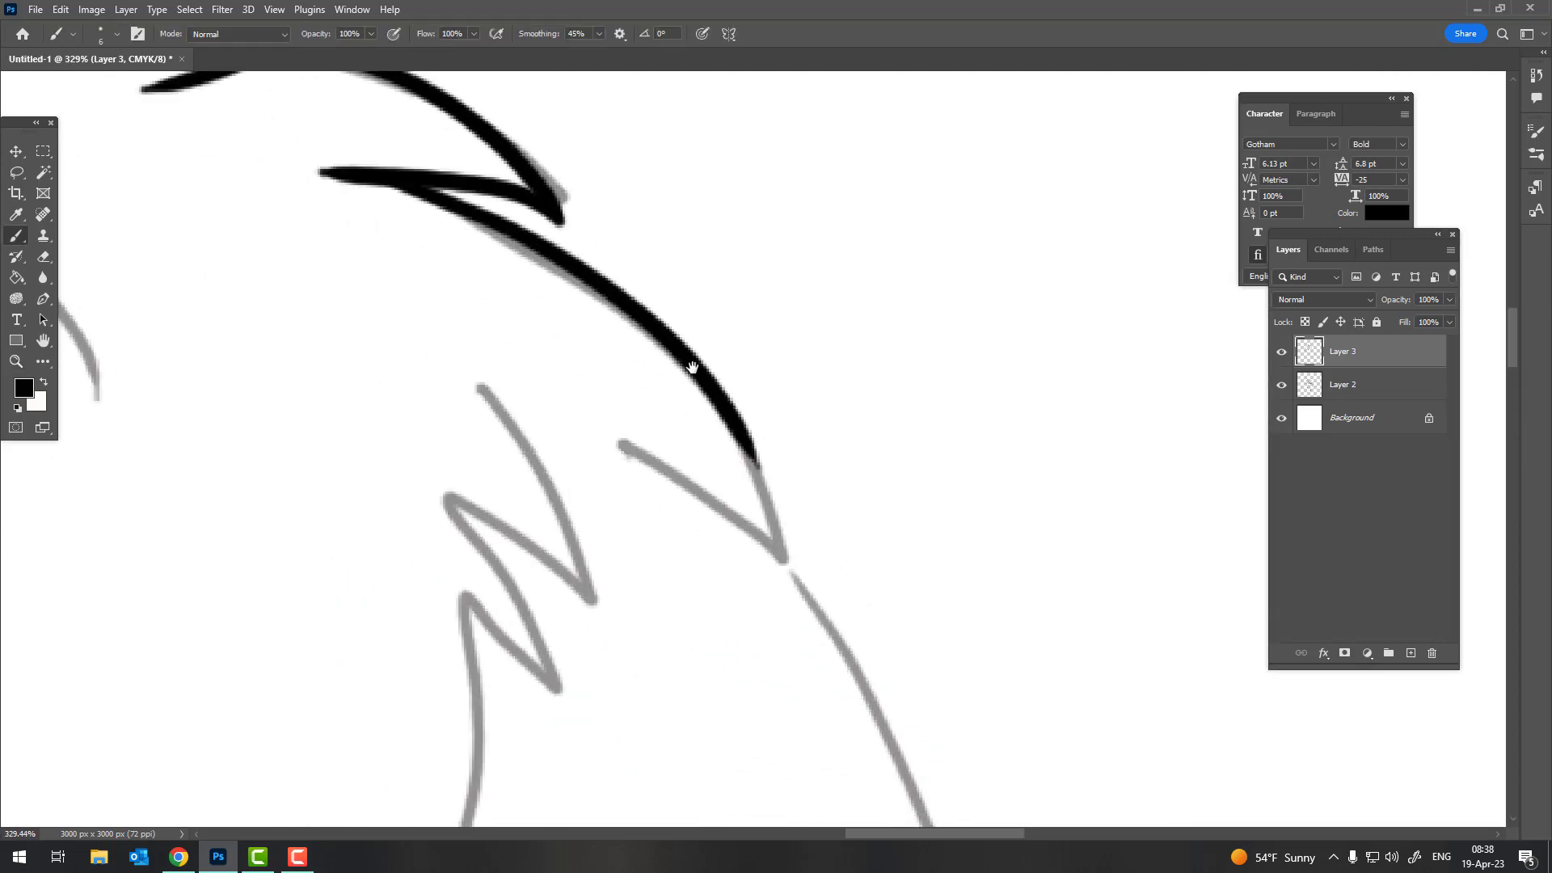
pyautogui.scroll(2, 616, 277)
pyautogui.moveTo(593, 241); pyautogui.dragTo(706, 537)
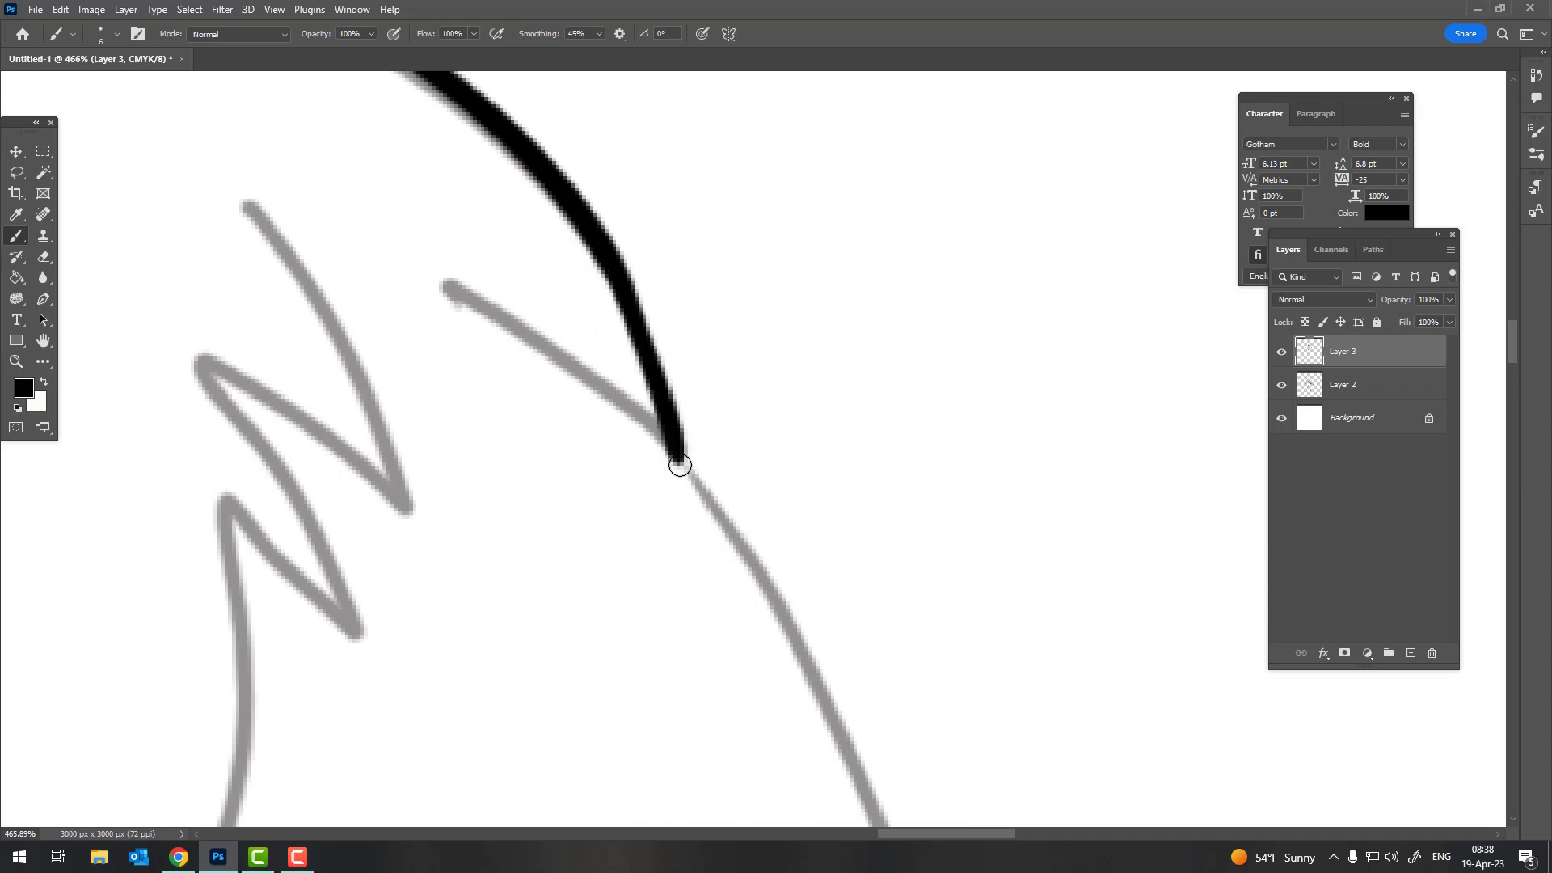
pyautogui.moveTo(679, 465); pyautogui.dragTo(440, 253)
# Ink down the grey curve from the V tip beside the eye
pyautogui.press('z')
pyautogui.scroll(-5, 454, 336)
pyautogui.scroll(3, 656, 220)
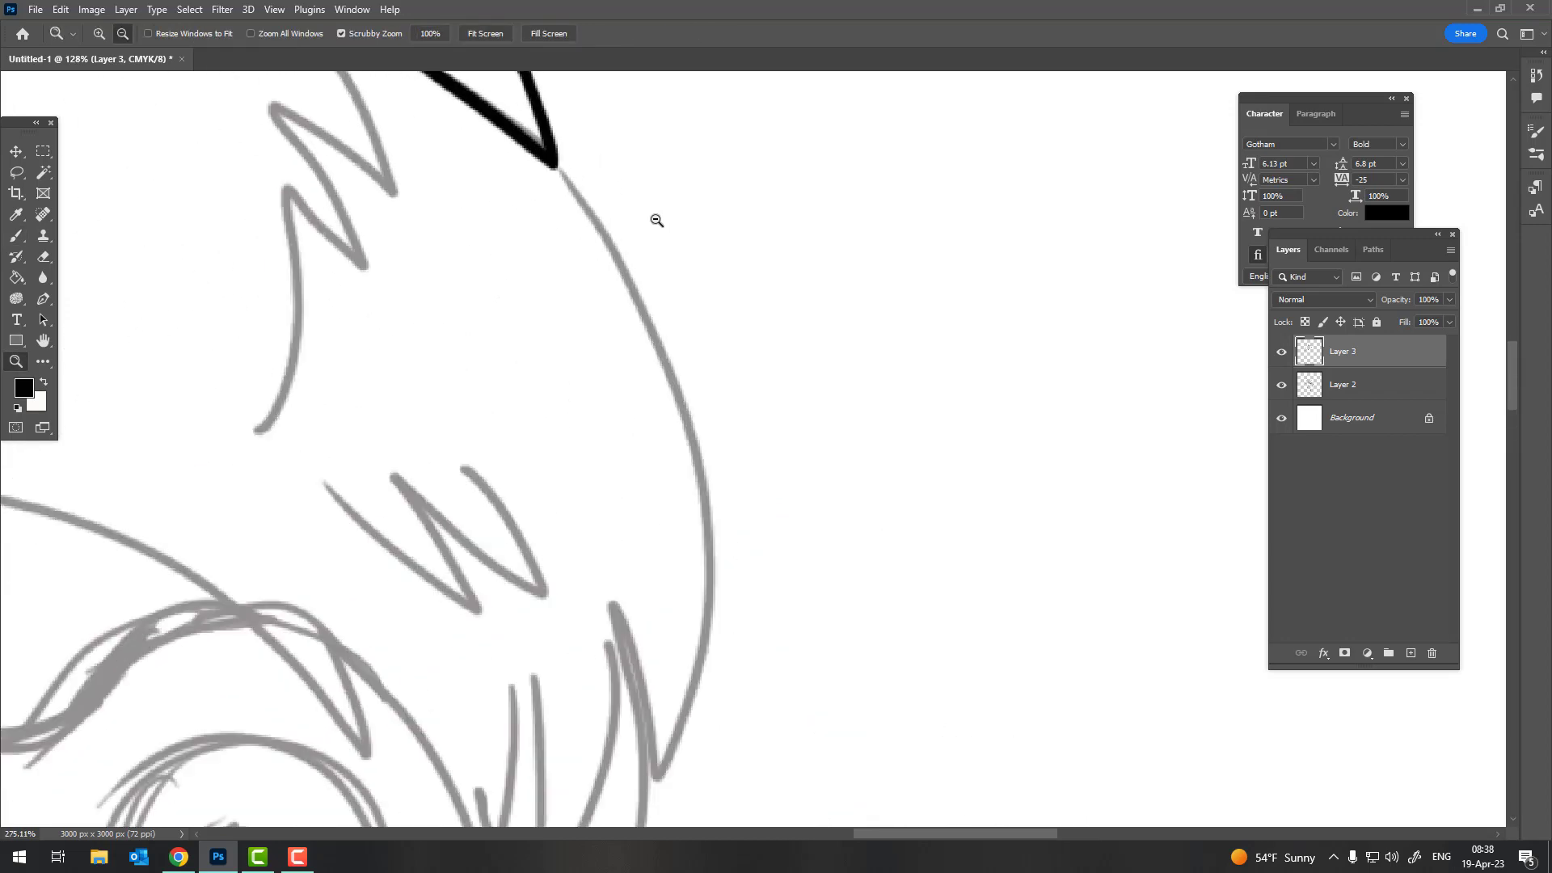
pyautogui.press('b')
pyautogui.moveTo(557, 170); pyautogui.dragTo(671, 740)
pyautogui.press('z')
pyautogui.scroll(-5, 656, 634)
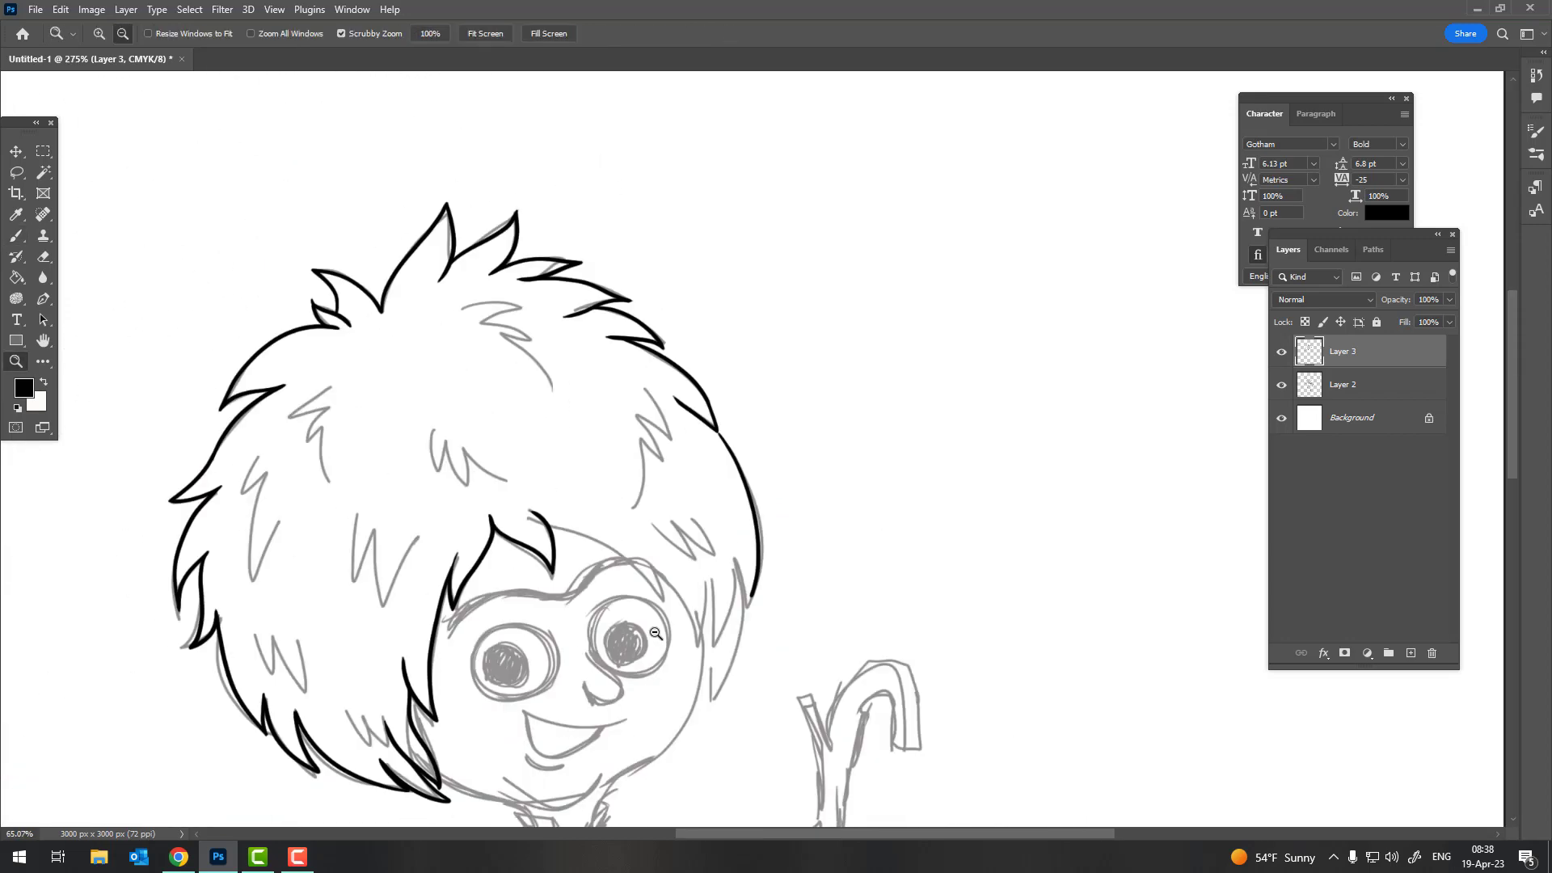
pyautogui.scroll(-2, 646, 550)
pyautogui.scroll(2, 822, 353)
pyautogui.scroll(5, 748, 329)
# Redraw and thicken the strand at the V bottom, then ink another strand beside it
pyautogui.press('b')
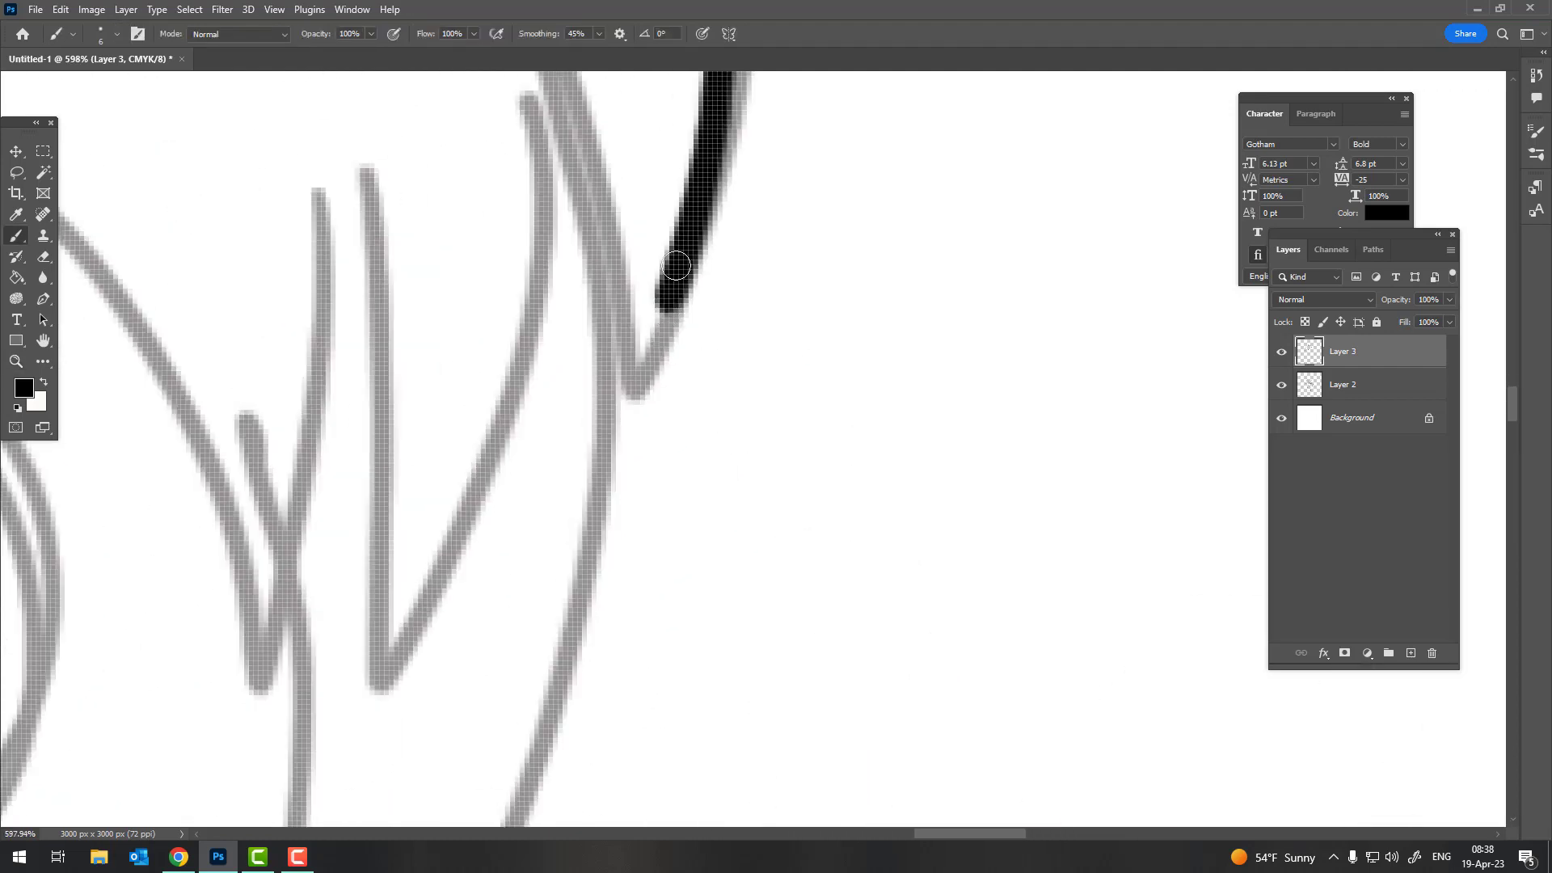
pyautogui.moveTo(676, 266)
pyautogui.mouseDown()
pyautogui.moveTo(651, 379)
pyautogui.moveTo(683, 623)
pyautogui.moveTo(615, 267)
pyautogui.mouseUp()
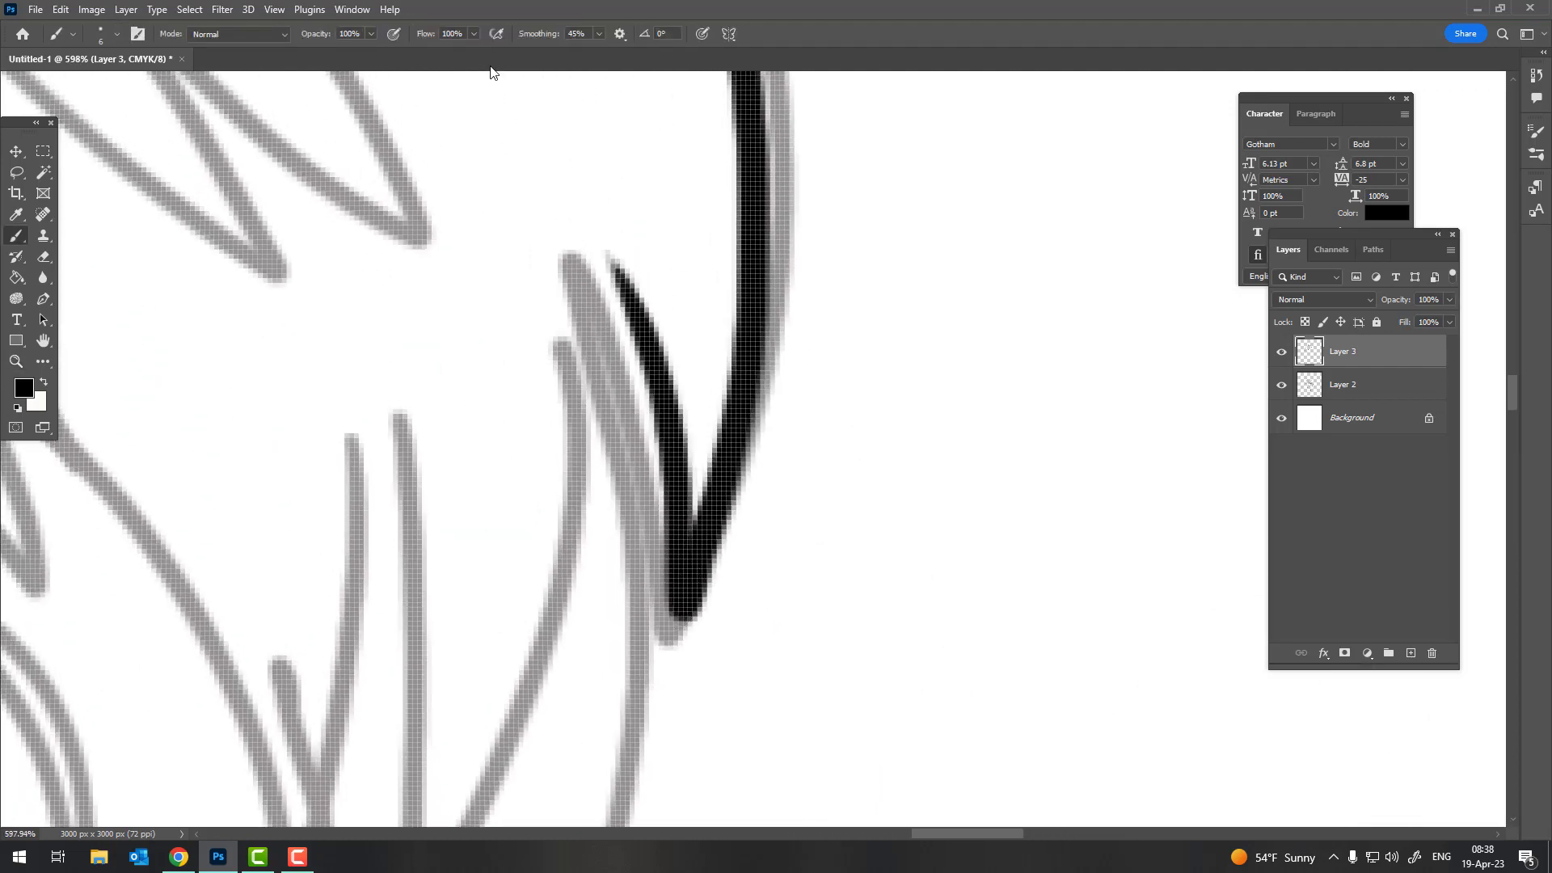
pyautogui.hotkey('ctrl', 'z')
pyautogui.moveTo(683, 618)
pyautogui.mouseDown()
pyautogui.moveTo(558, 204)
pyautogui.moveTo(676, 639)
pyautogui.mouseUp()
pyautogui.moveTo(666, 738); pyautogui.dragTo(731, 253)
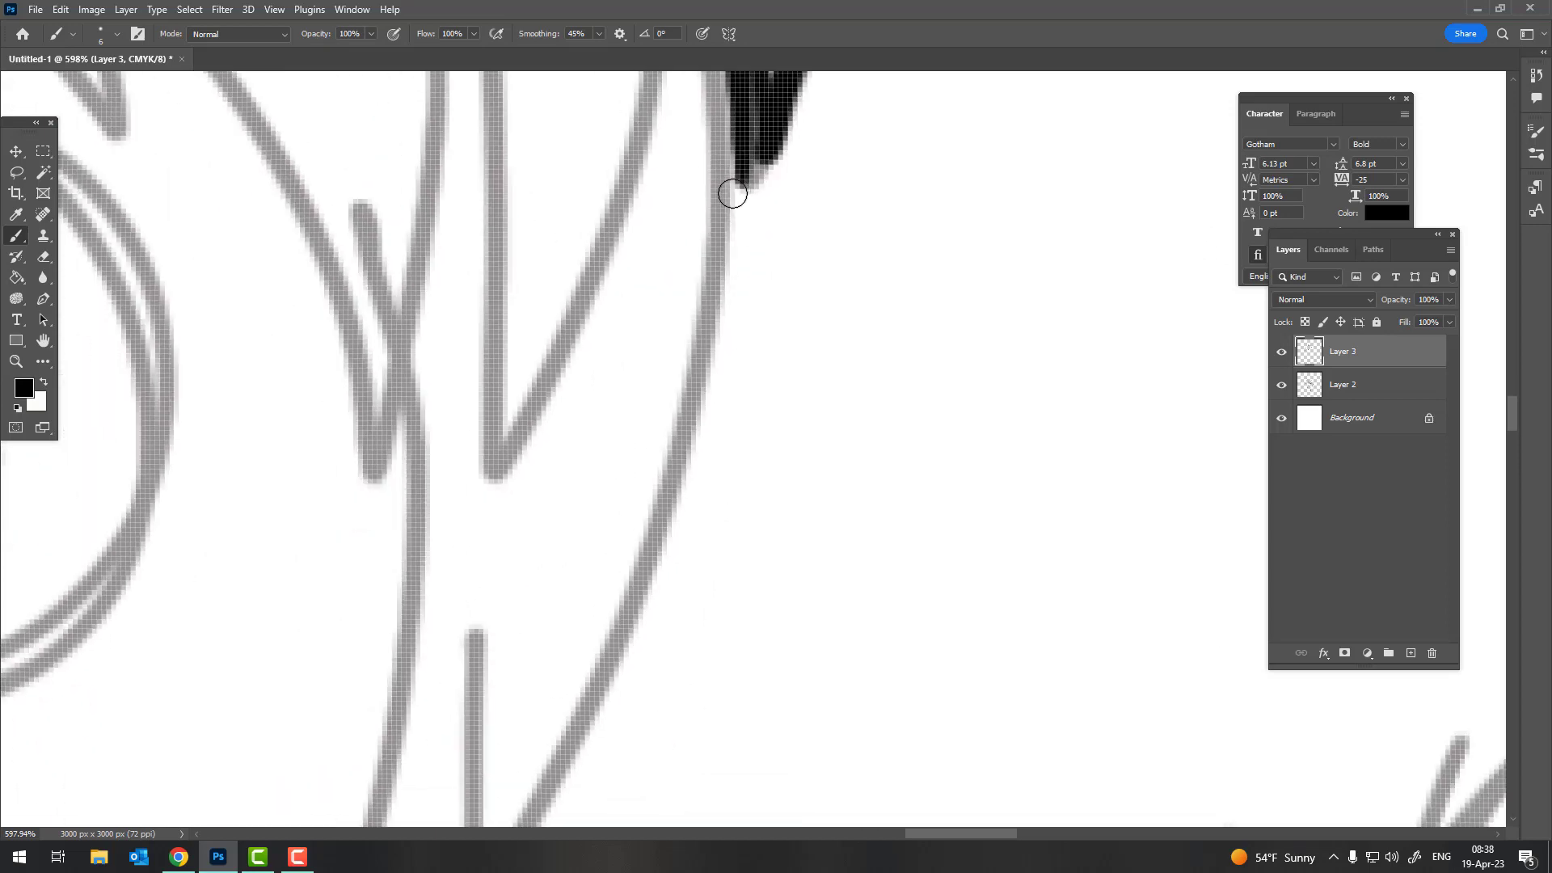
pyautogui.moveTo(731, 192); pyautogui.dragTo(639, 627)
pyautogui.scroll(-5, 679, 513)
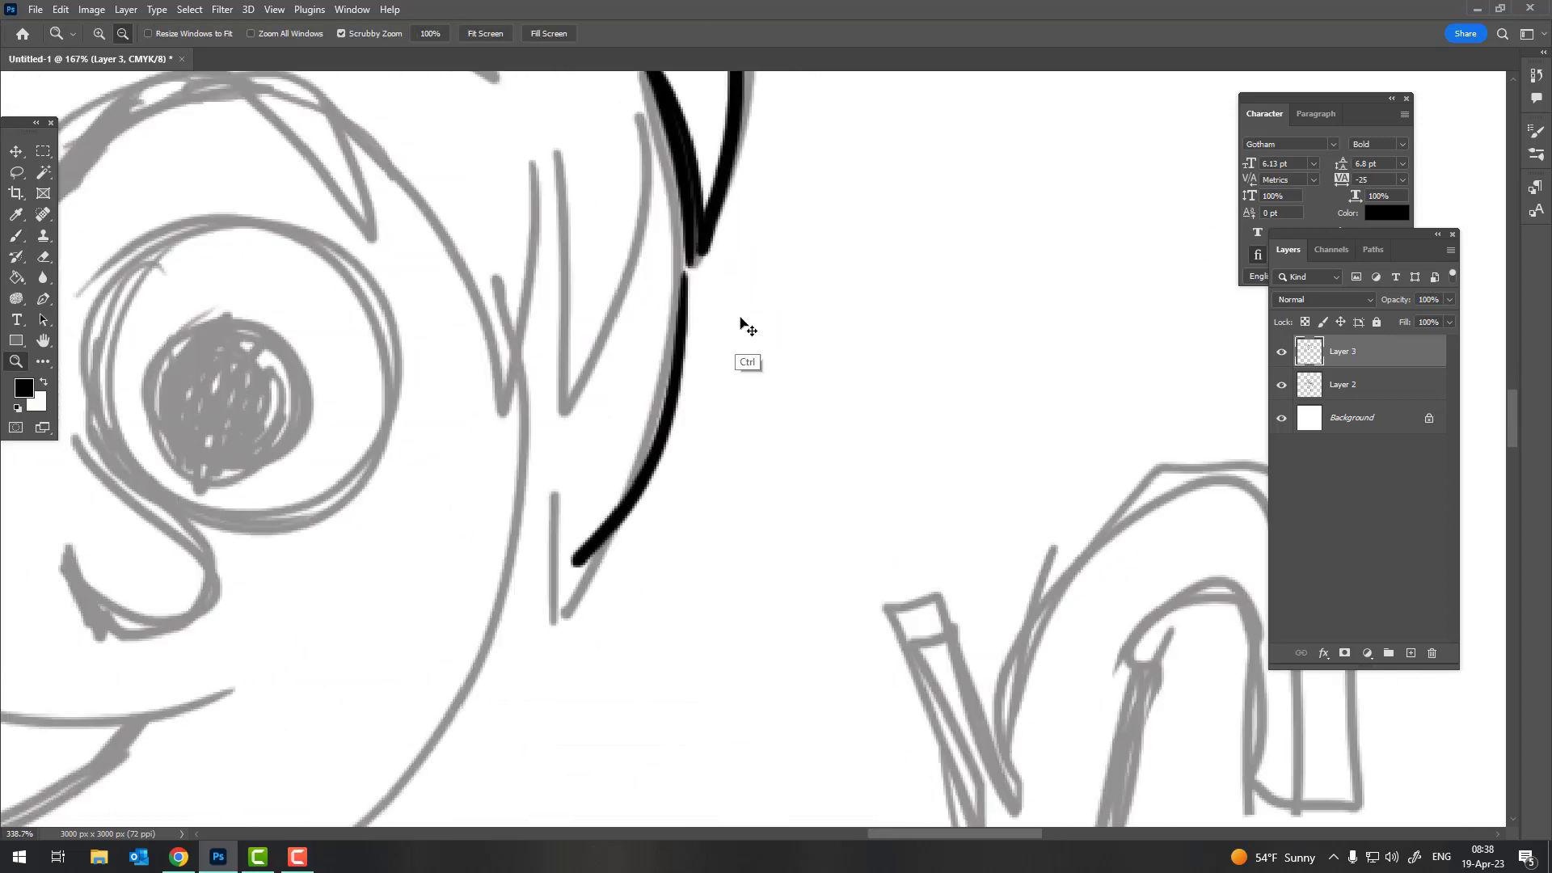
# Ink the forehead fringe strands in black along the grey sketch, including those rising from the V
pyautogui.scroll(3, 741, 326)
pyautogui.hotkey('ctrl', 'z')
pyautogui.moveTo(689, 278); pyautogui.dragTo(600, 589)
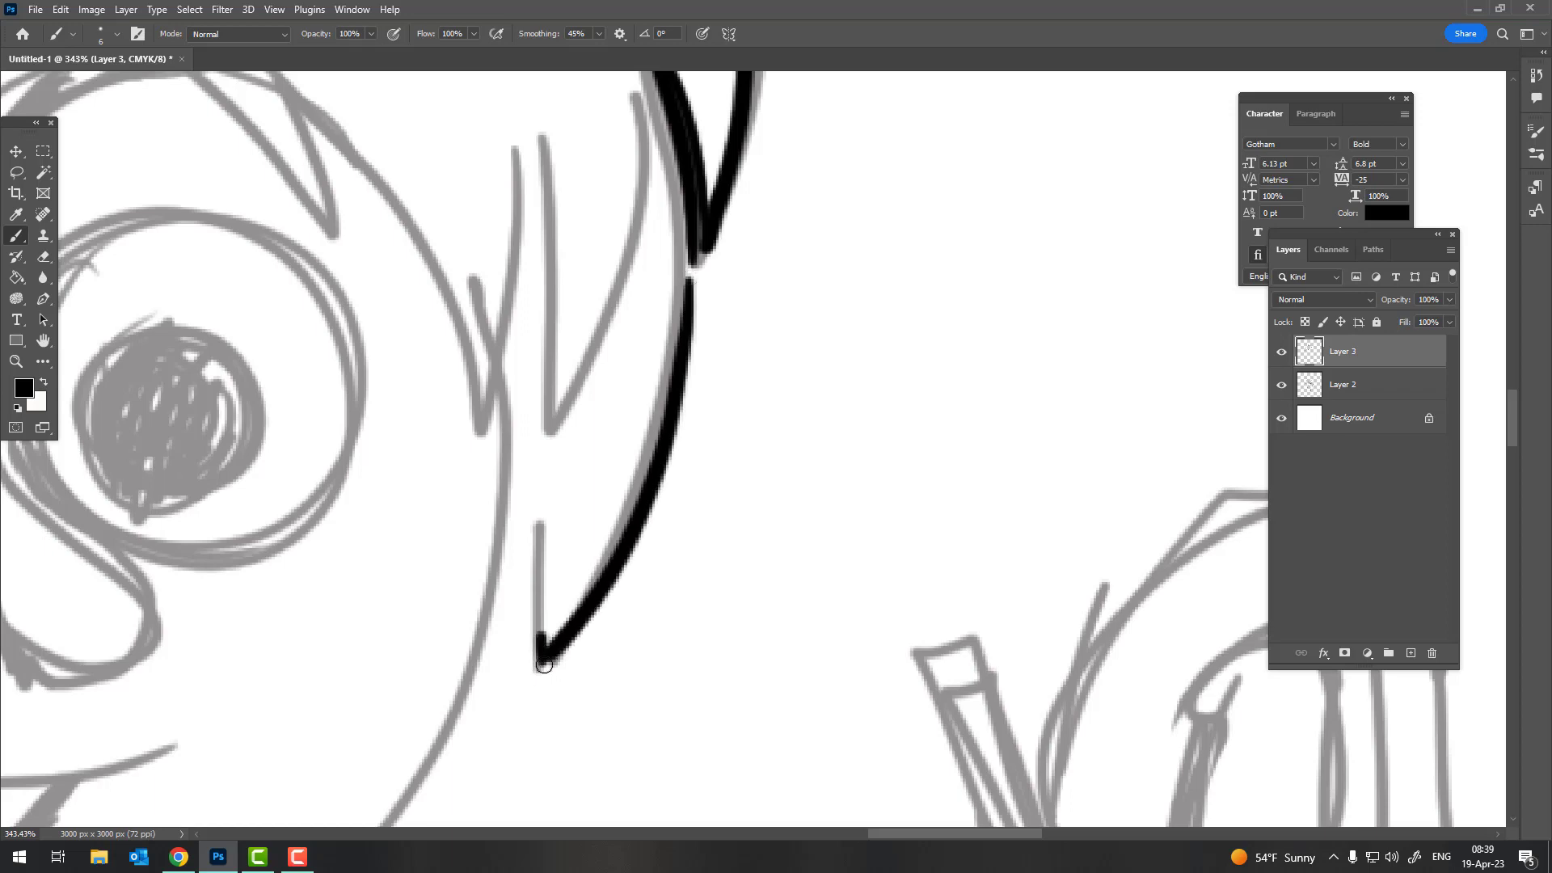
pyautogui.moveTo(544, 662); pyautogui.dragTo(544, 386)
pyautogui.scroll(3, 566, 436)
pyautogui.moveTo(610, 337)
pyautogui.mouseDown()
pyautogui.moveTo(629, 662)
pyautogui.moveTo(706, 350)
pyautogui.mouseUp()
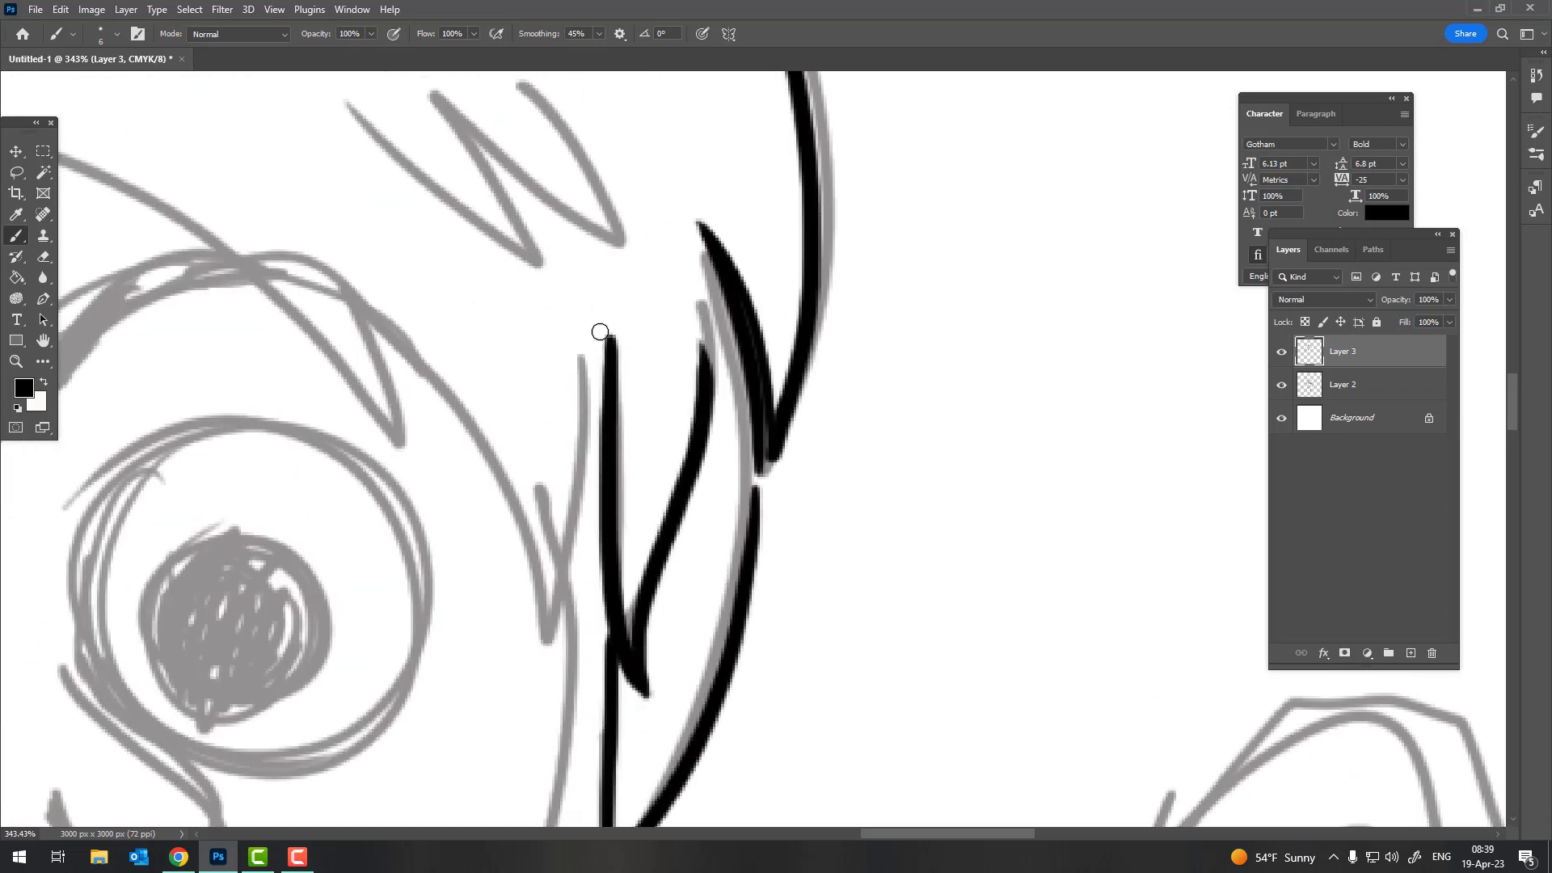
pyautogui.moveTo(610, 337); pyautogui.dragTo(505, 644)
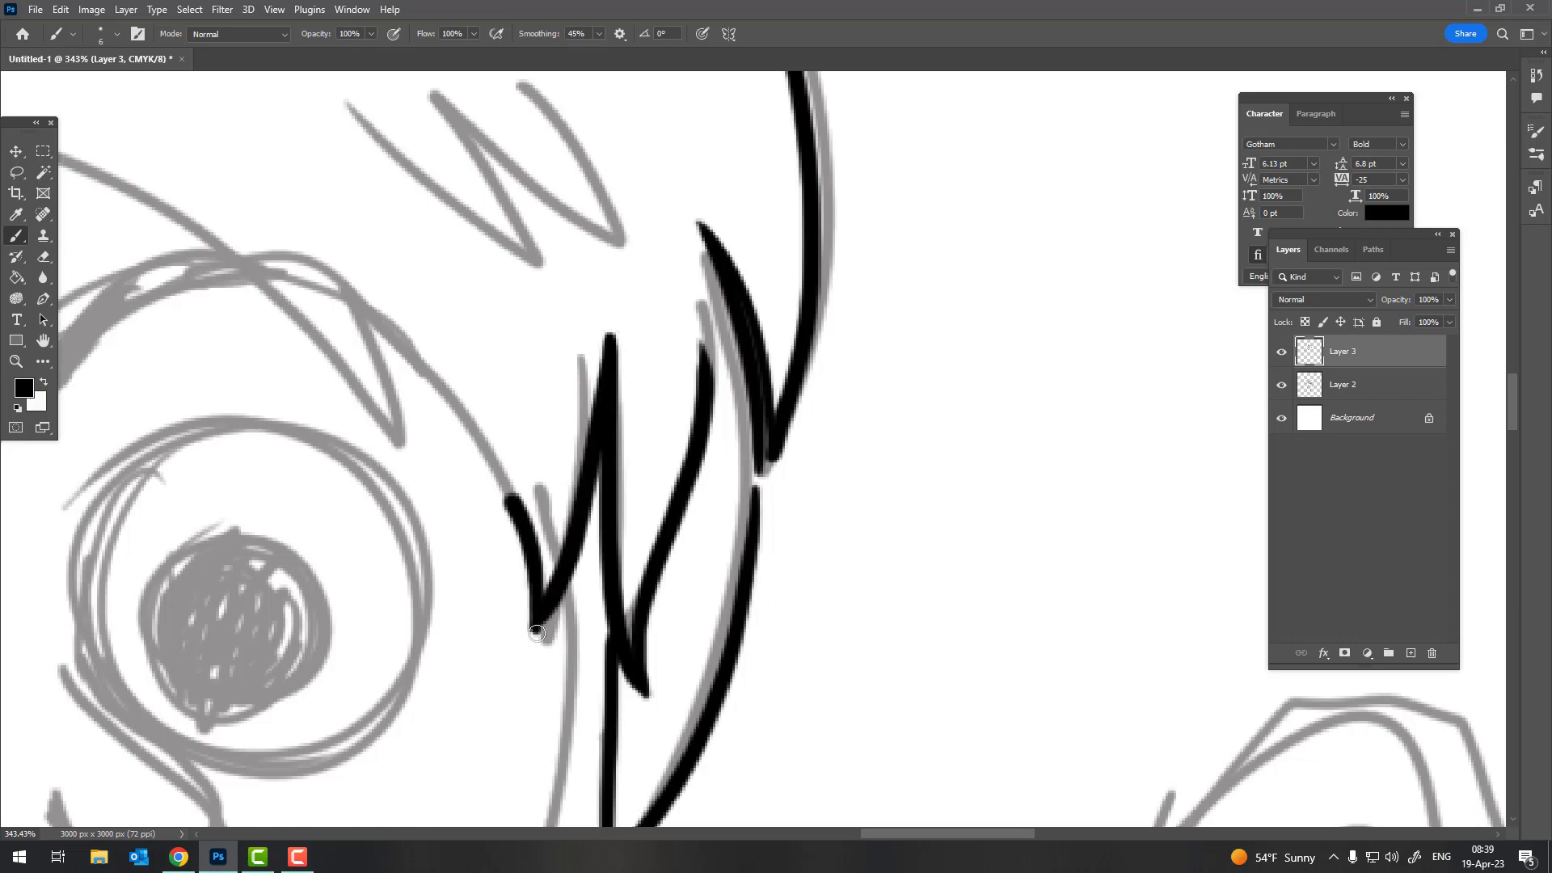
pyautogui.moveTo(513, 502); pyautogui.dragTo(329, 243)
# Ink a long curved fringe strand with a short spur at its end
pyautogui.scroll(-8, 412, 260)
pyautogui.scroll(2, 520, 514)
pyautogui.scroll(10, 588, 453)
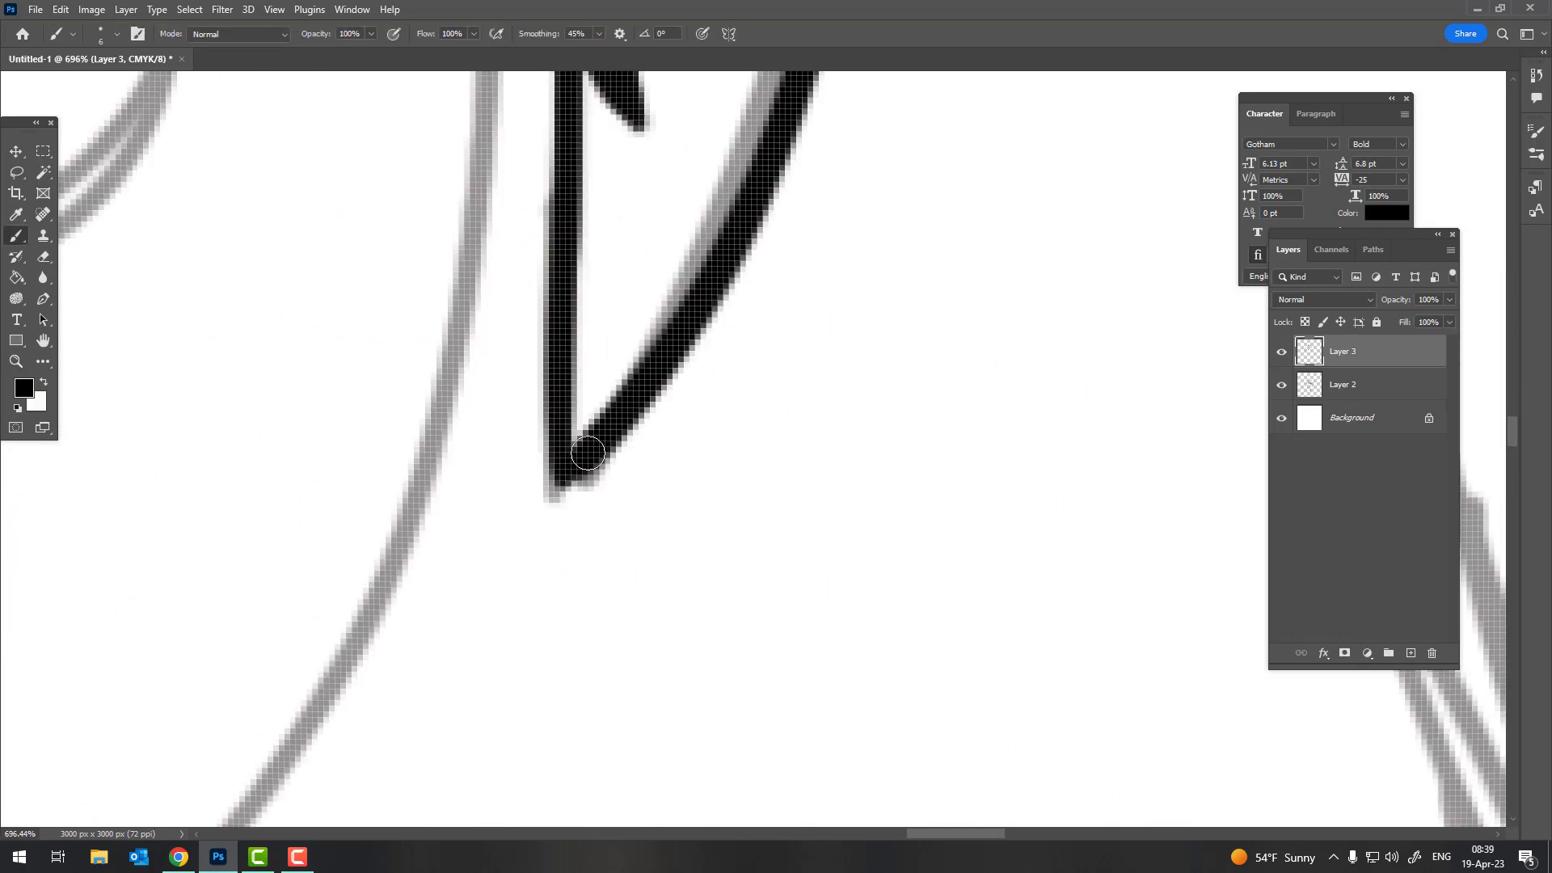
pyautogui.scroll(-4, 616, 438)
pyautogui.scroll(1, 623, 421)
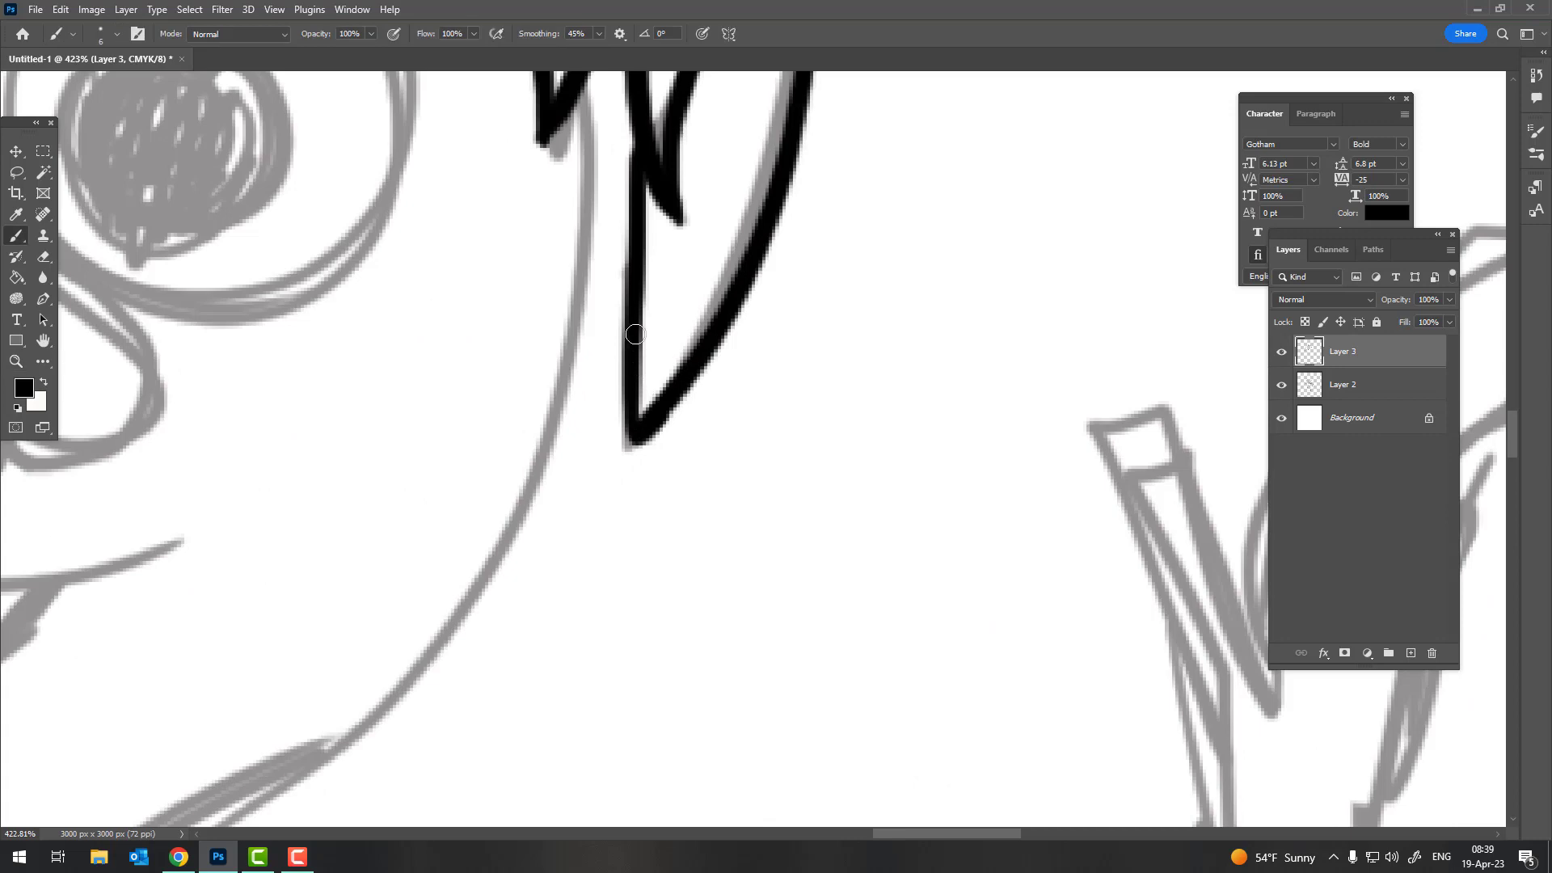
pyautogui.moveTo(627, 356)
pyautogui.mouseDown()
pyautogui.moveTo(485, 547)
pyautogui.moveTo(760, 475)
pyautogui.mouseUp()
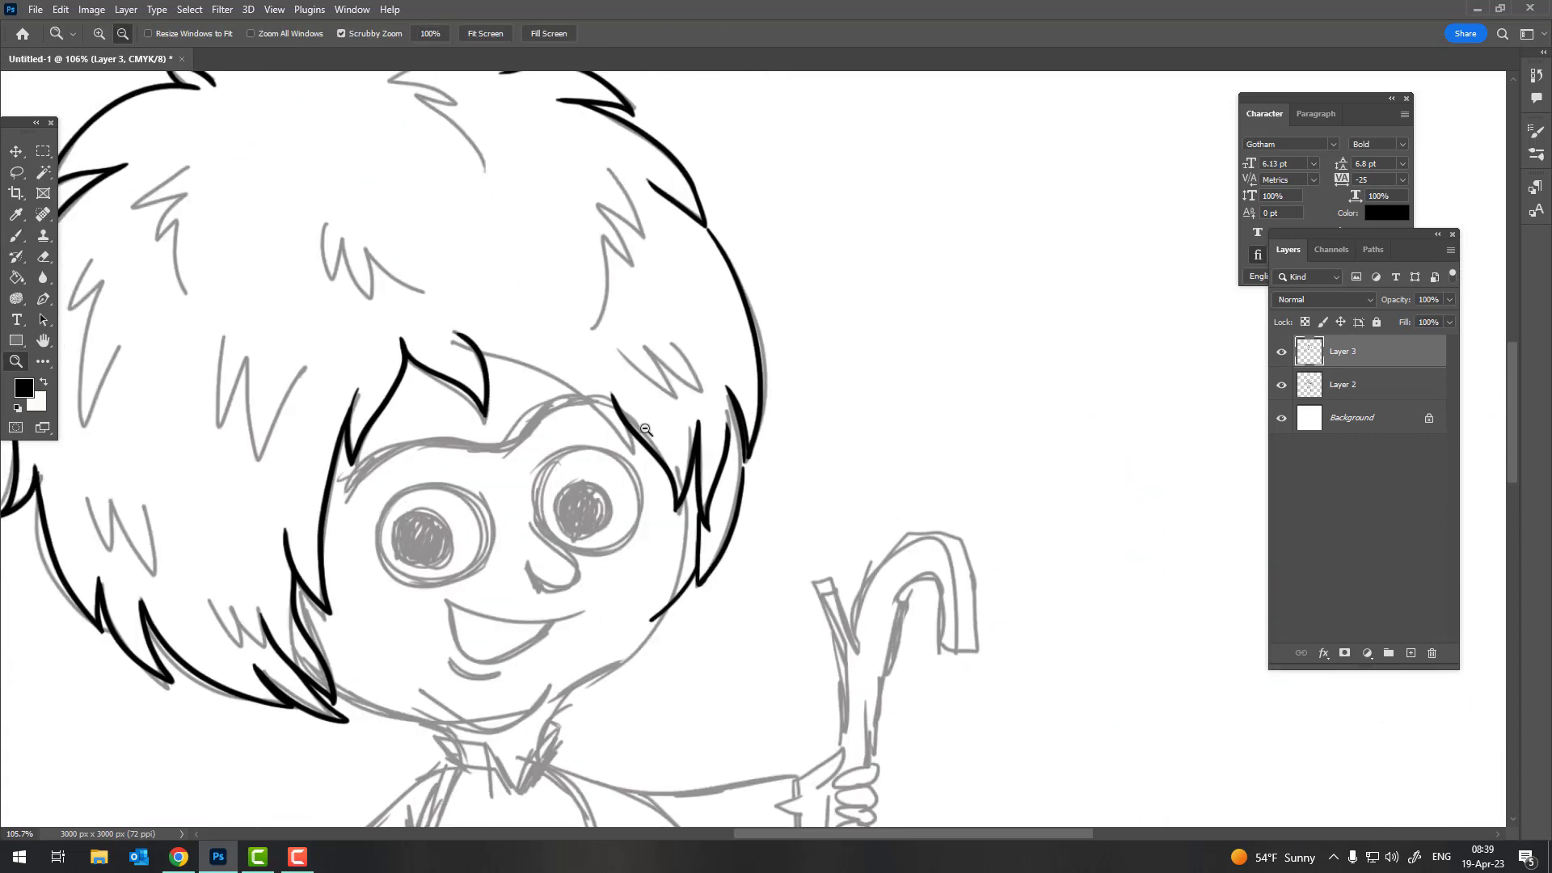
pyautogui.scroll(1, 614, 356)
pyautogui.press('b')
pyautogui.moveTo(487, 256); pyautogui.dragTo(712, 432)
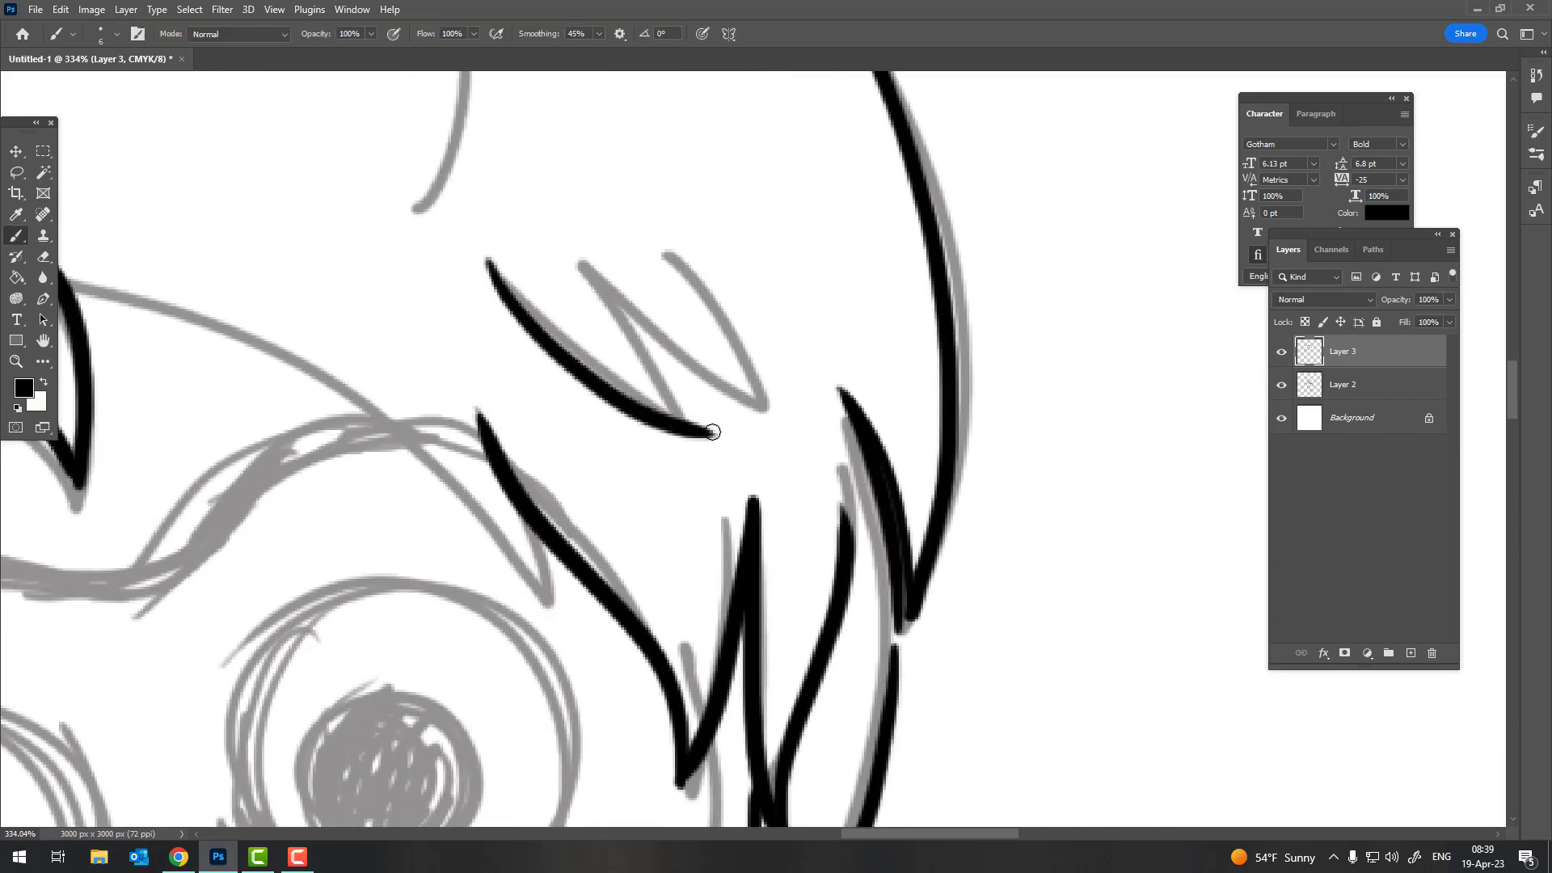
pyautogui.moveTo(647, 344); pyautogui.dragTo(712, 433)
# Ink the upper hair line and redraw the misplaced strand running down to the V
pyautogui.scroll(2, 711, 440)
pyautogui.hotkey('ctrl', 'z')
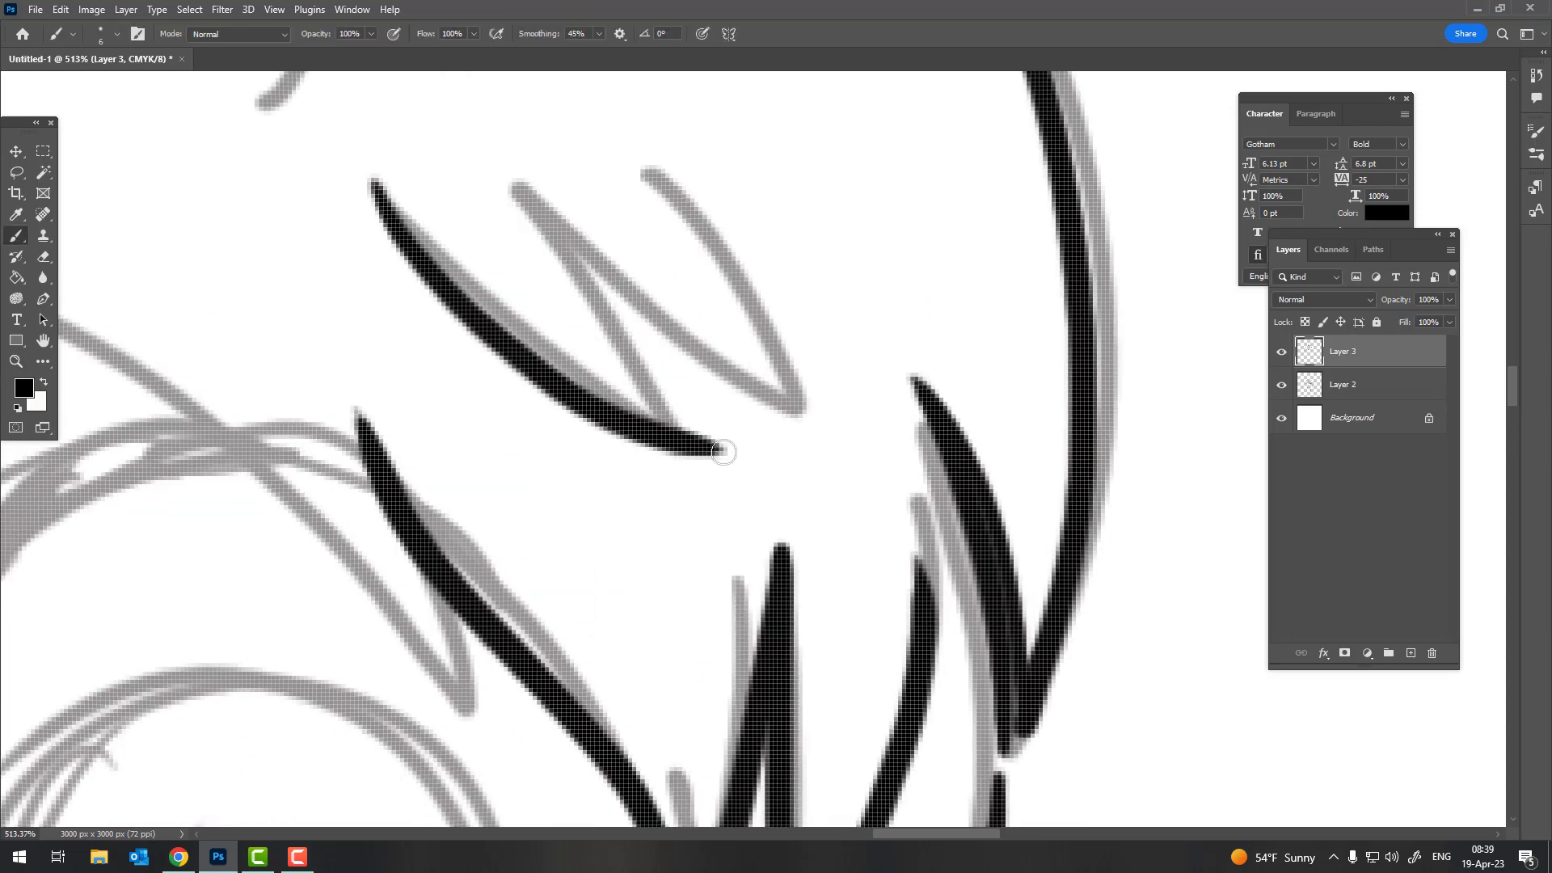
pyautogui.moveTo(641, 351)
pyautogui.mouseDown()
pyautogui.moveTo(722, 451)
pyautogui.moveTo(526, 198)
pyautogui.moveTo(808, 389)
pyautogui.moveTo(647, 174)
pyautogui.mouseUp()
pyautogui.scroll(-3, 517, 153)
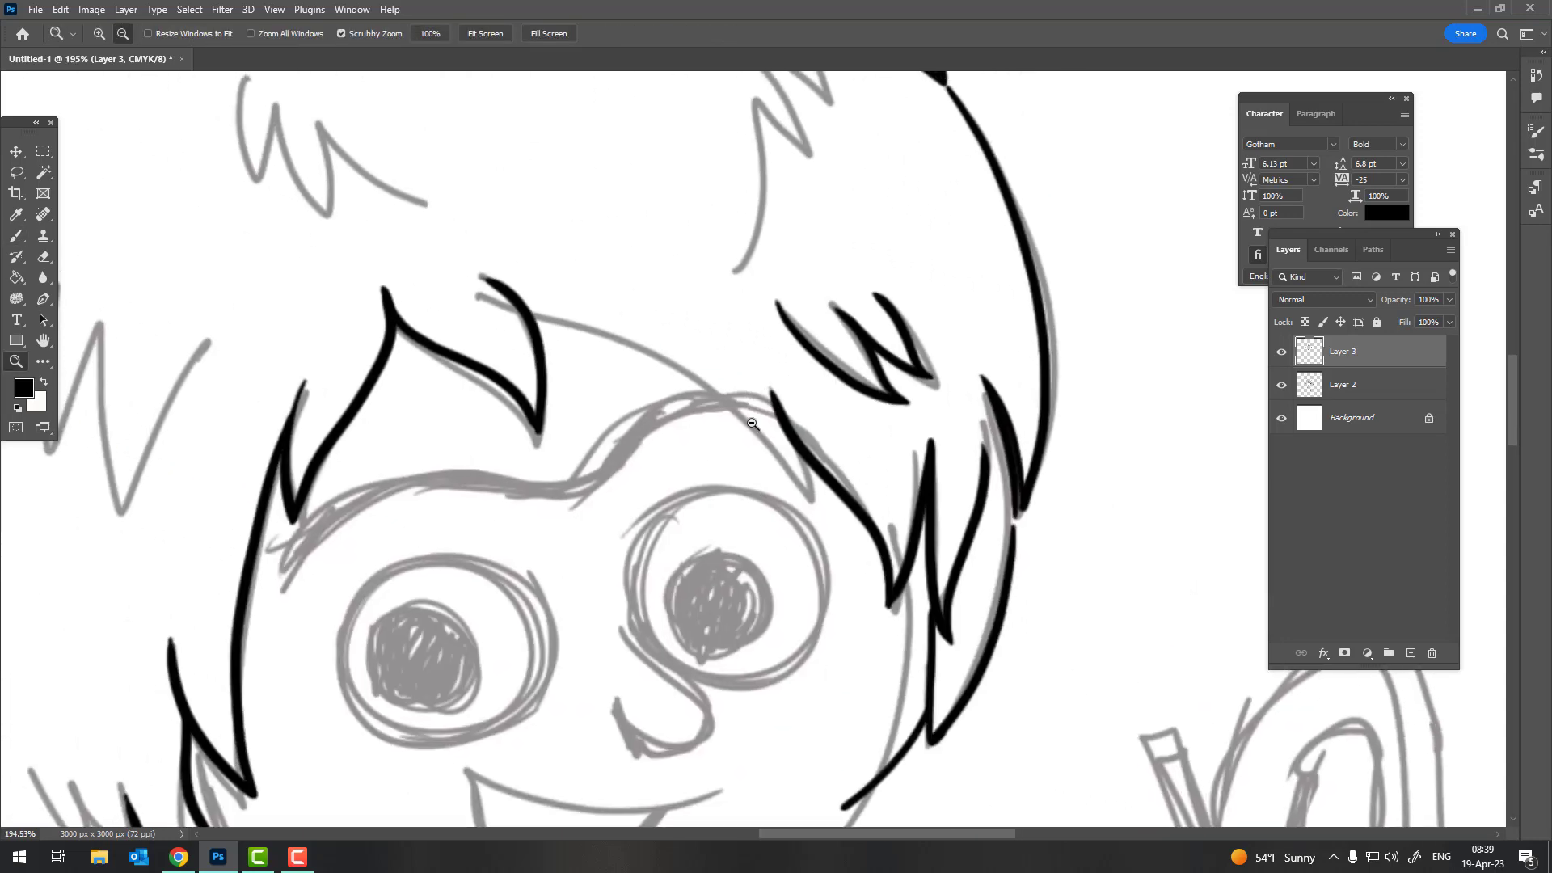
pyautogui.scroll(3, 809, 355)
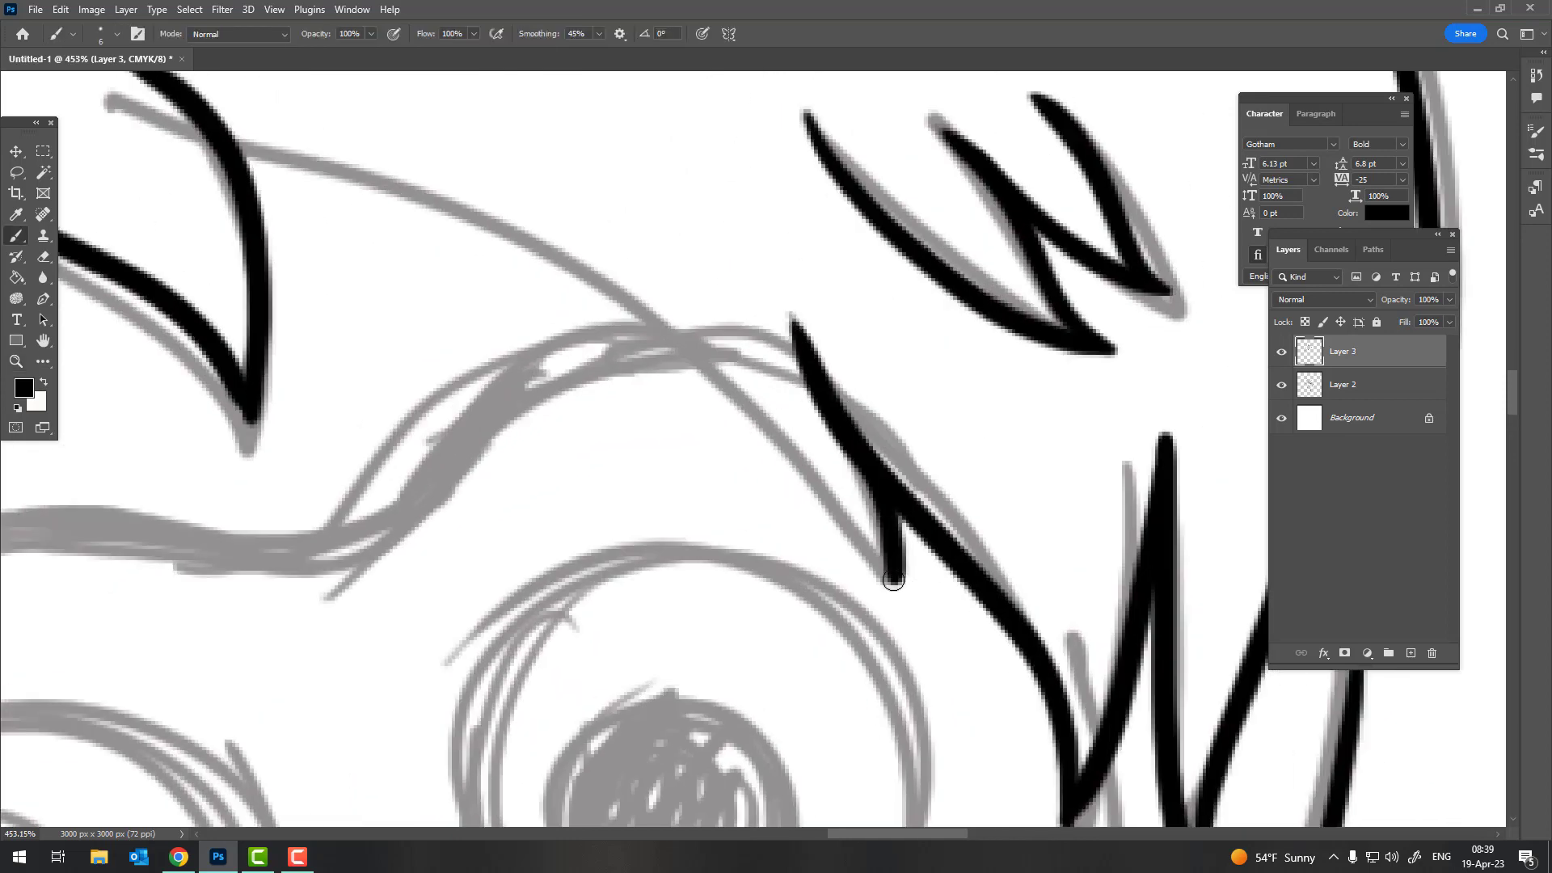
pyautogui.moveTo(893, 581)
pyautogui.mouseDown()
pyautogui.moveTo(704, 376)
pyautogui.moveTo(360, 166)
pyautogui.moveTo(234, 109)
pyautogui.mouseUp()
pyautogui.moveTo(493, 337); pyautogui.dragTo(579, 389)
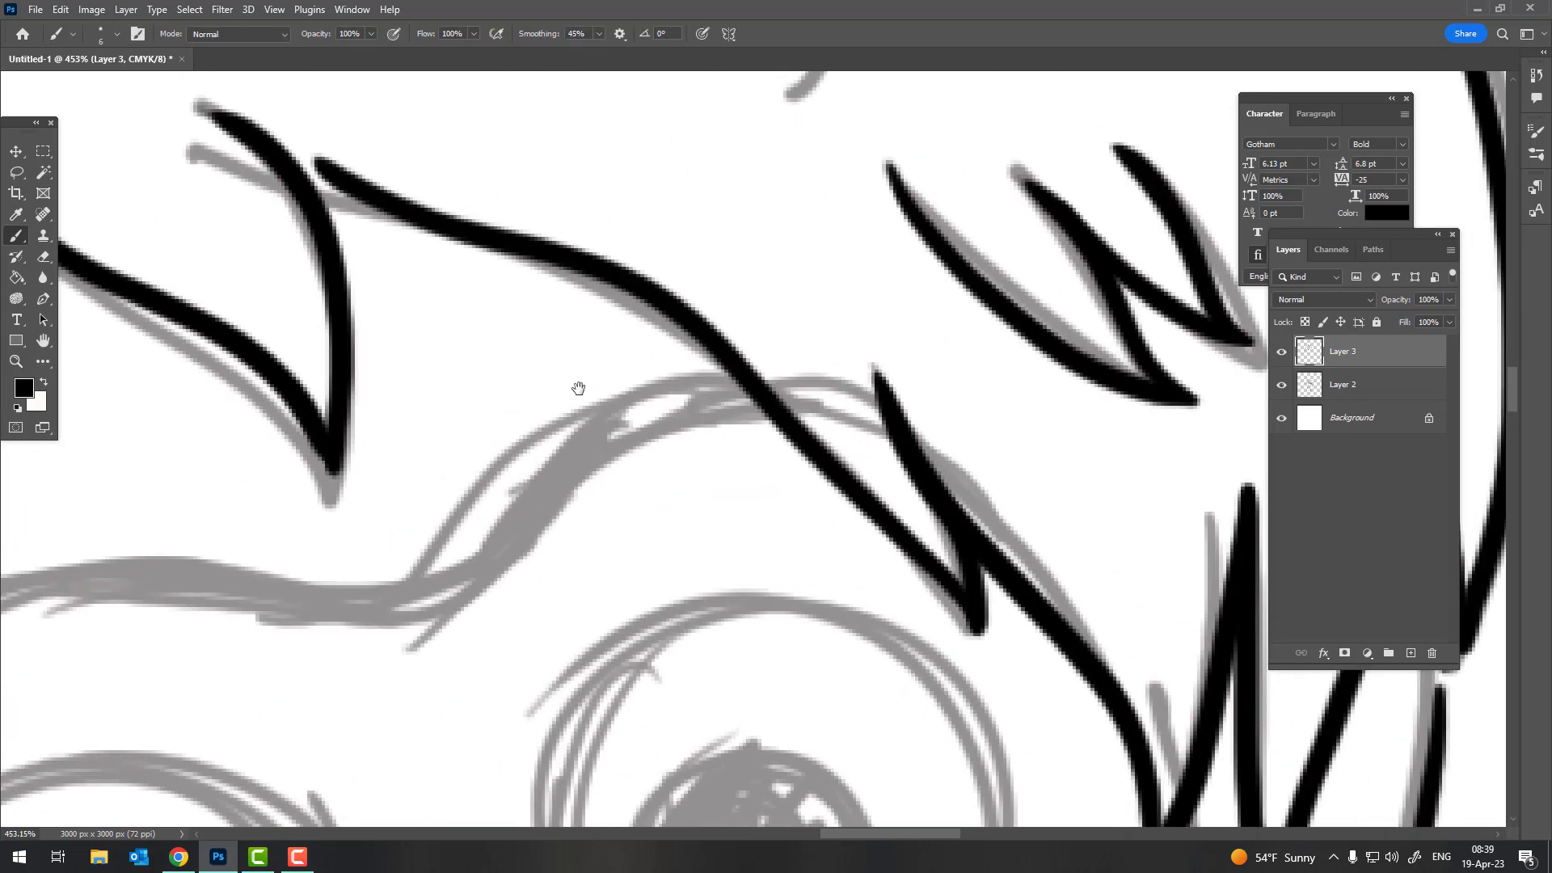
pyautogui.hotkey('ctrl', 'z')
pyautogui.moveTo(360, 206); pyautogui.dragTo(727, 376)
# Ink the face-framing strands near the eye along the grey sketch
pyautogui.moveTo(897, 528); pyautogui.dragTo(565, 319)
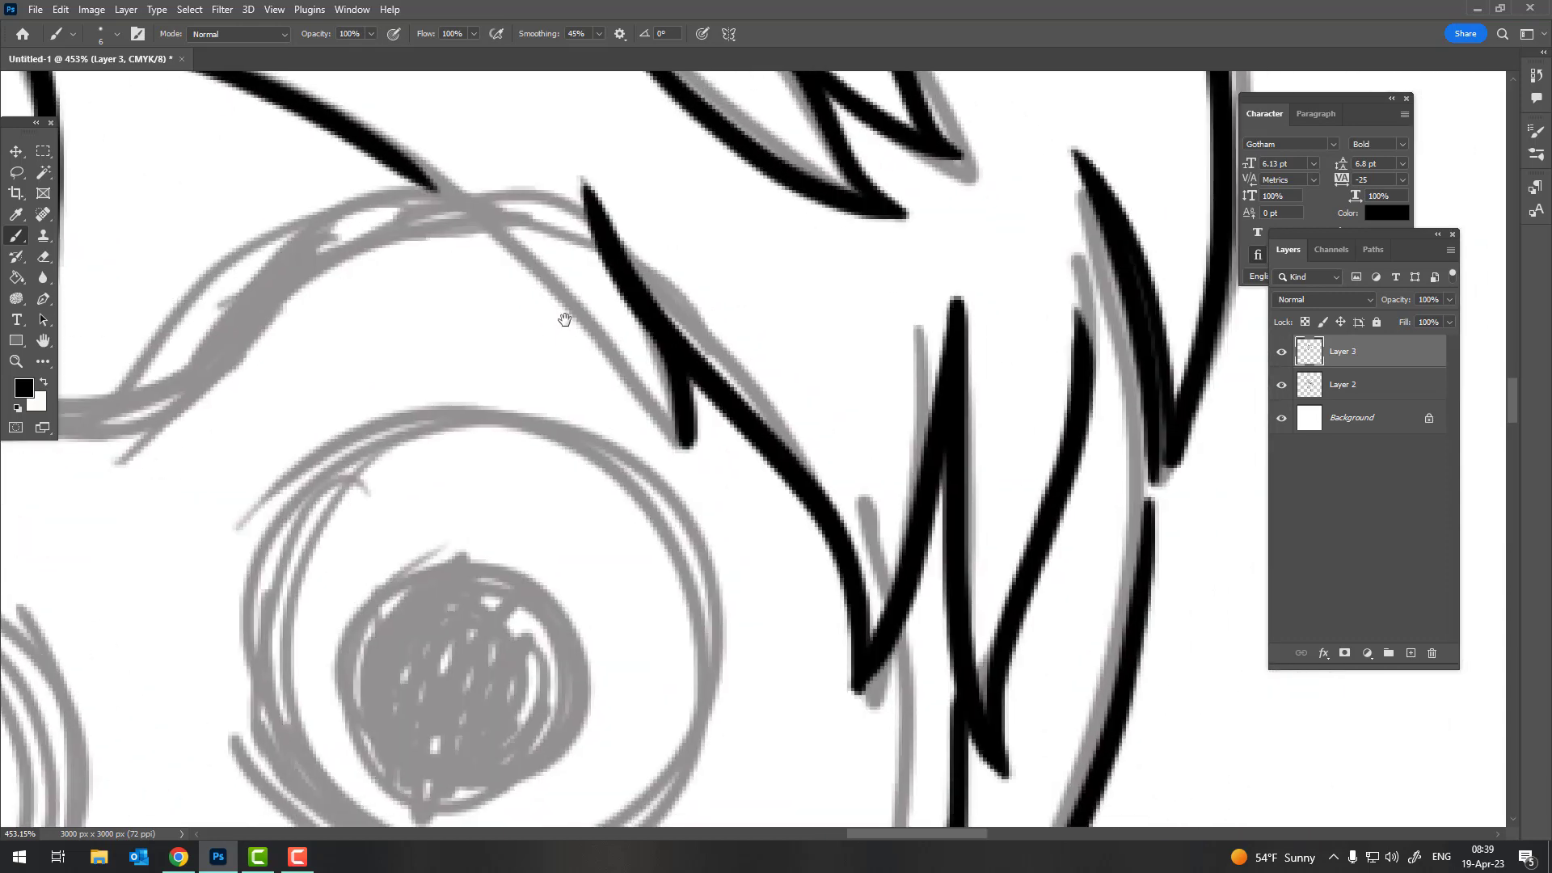
pyautogui.moveTo(450, 201); pyautogui.dragTo(623, 336)
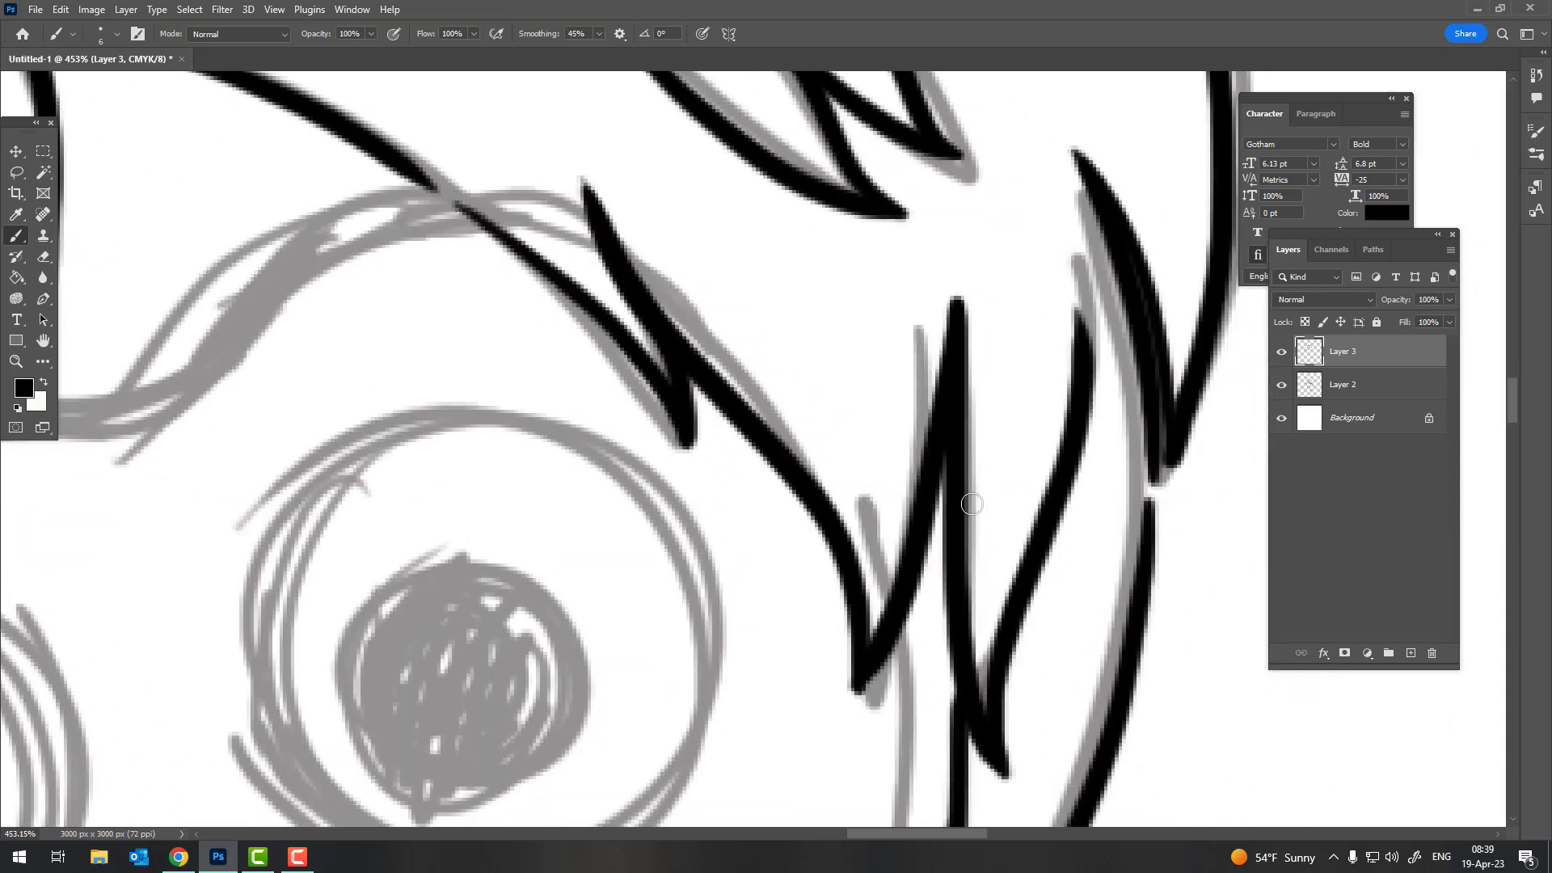
pyautogui.click(296, 850)
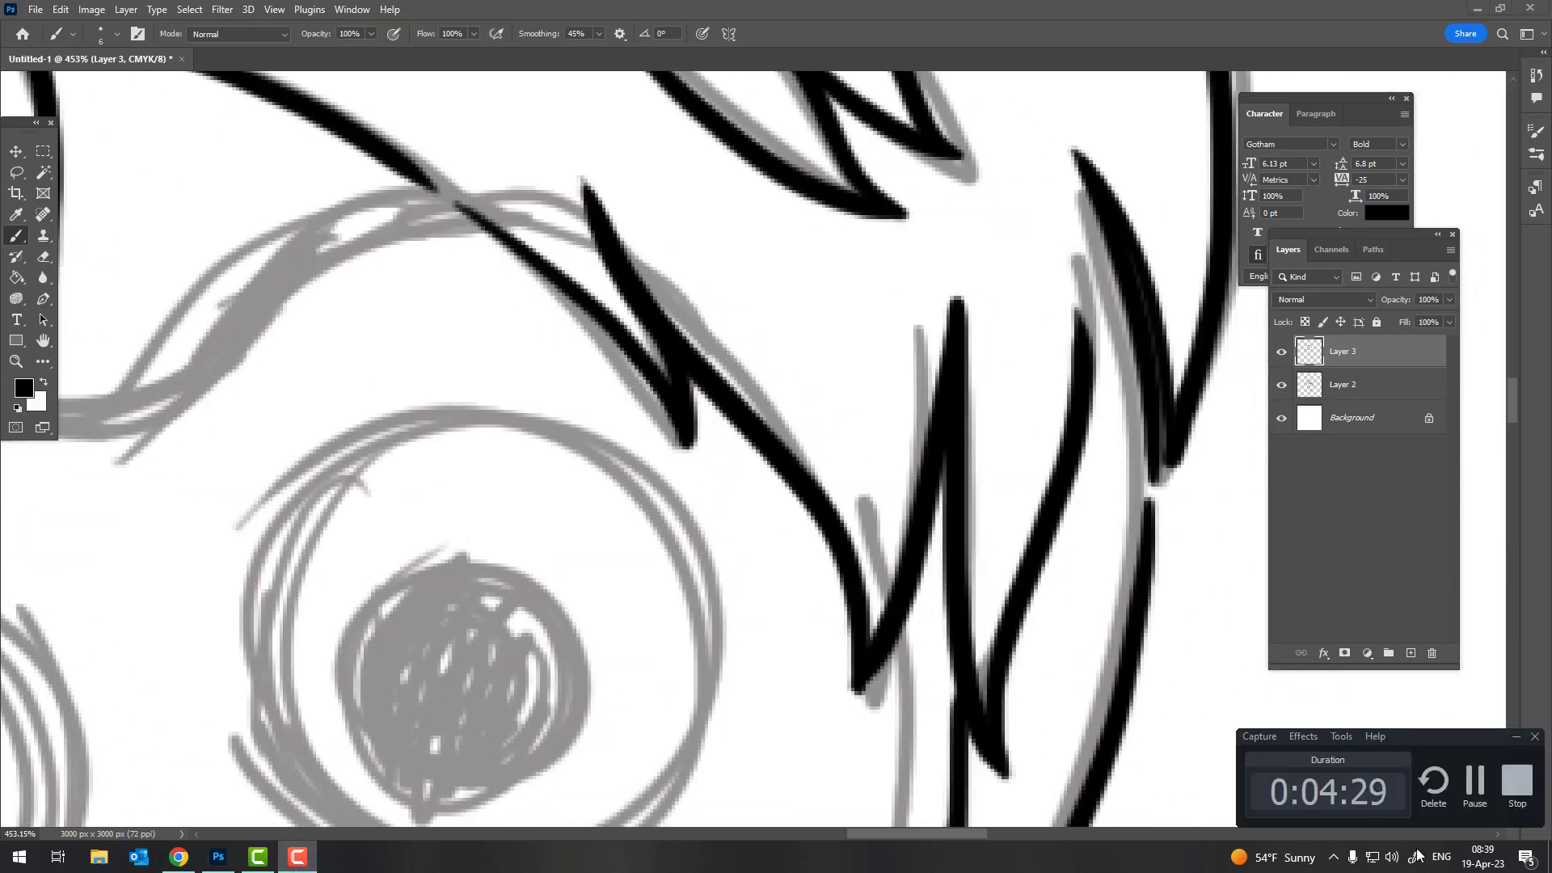
pyautogui.press('z')
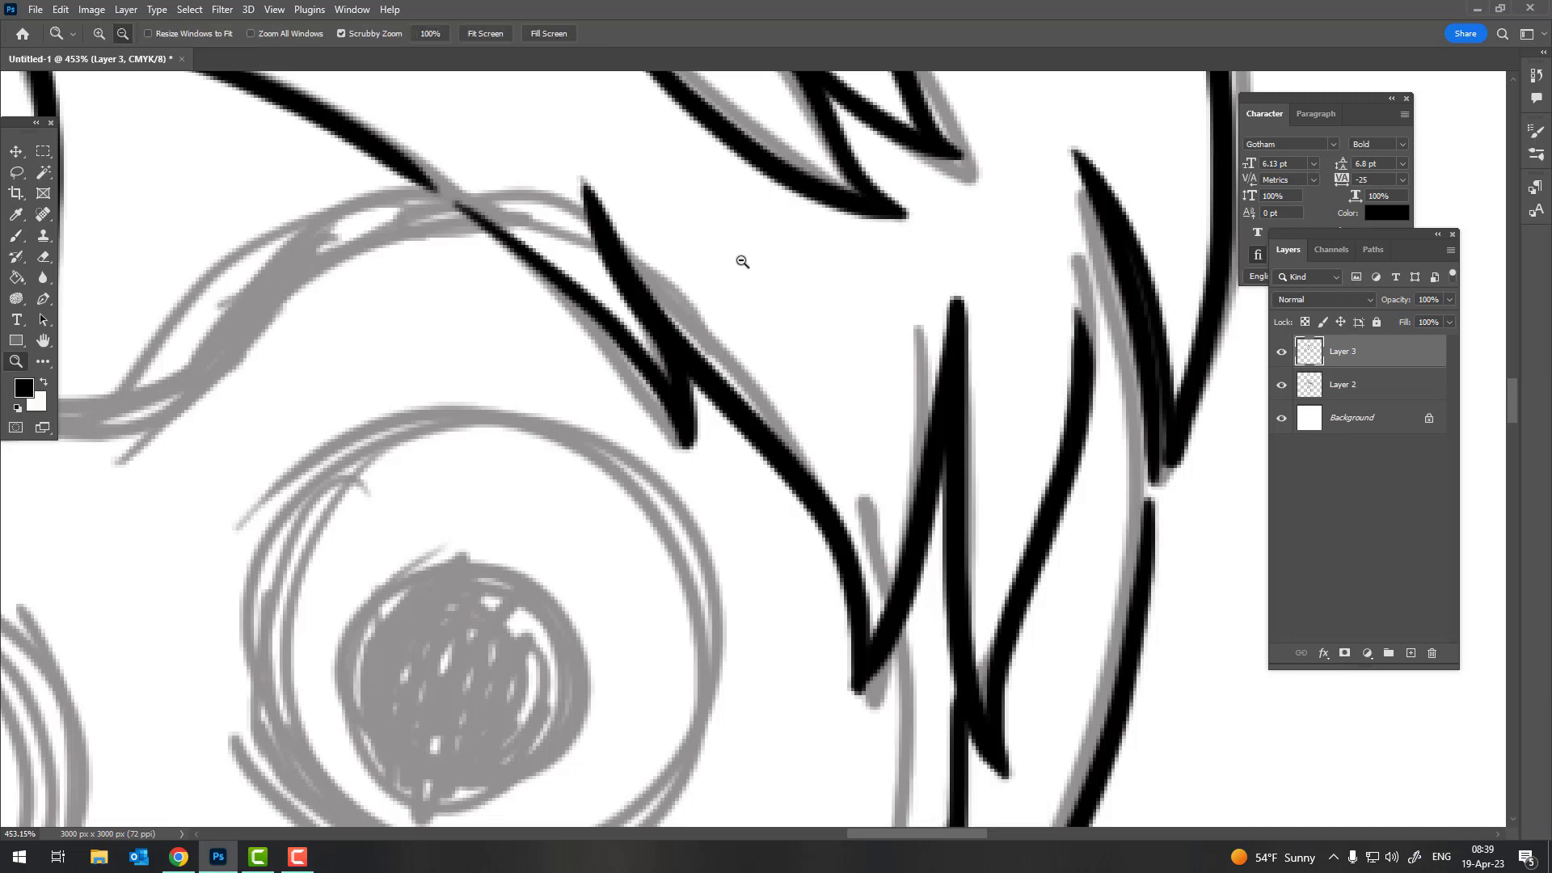
pyautogui.scroll(-5, 734, 356)
pyautogui.scroll(2, 733, 355)
pyautogui.press('b')
pyautogui.scroll(3, 507, 321)
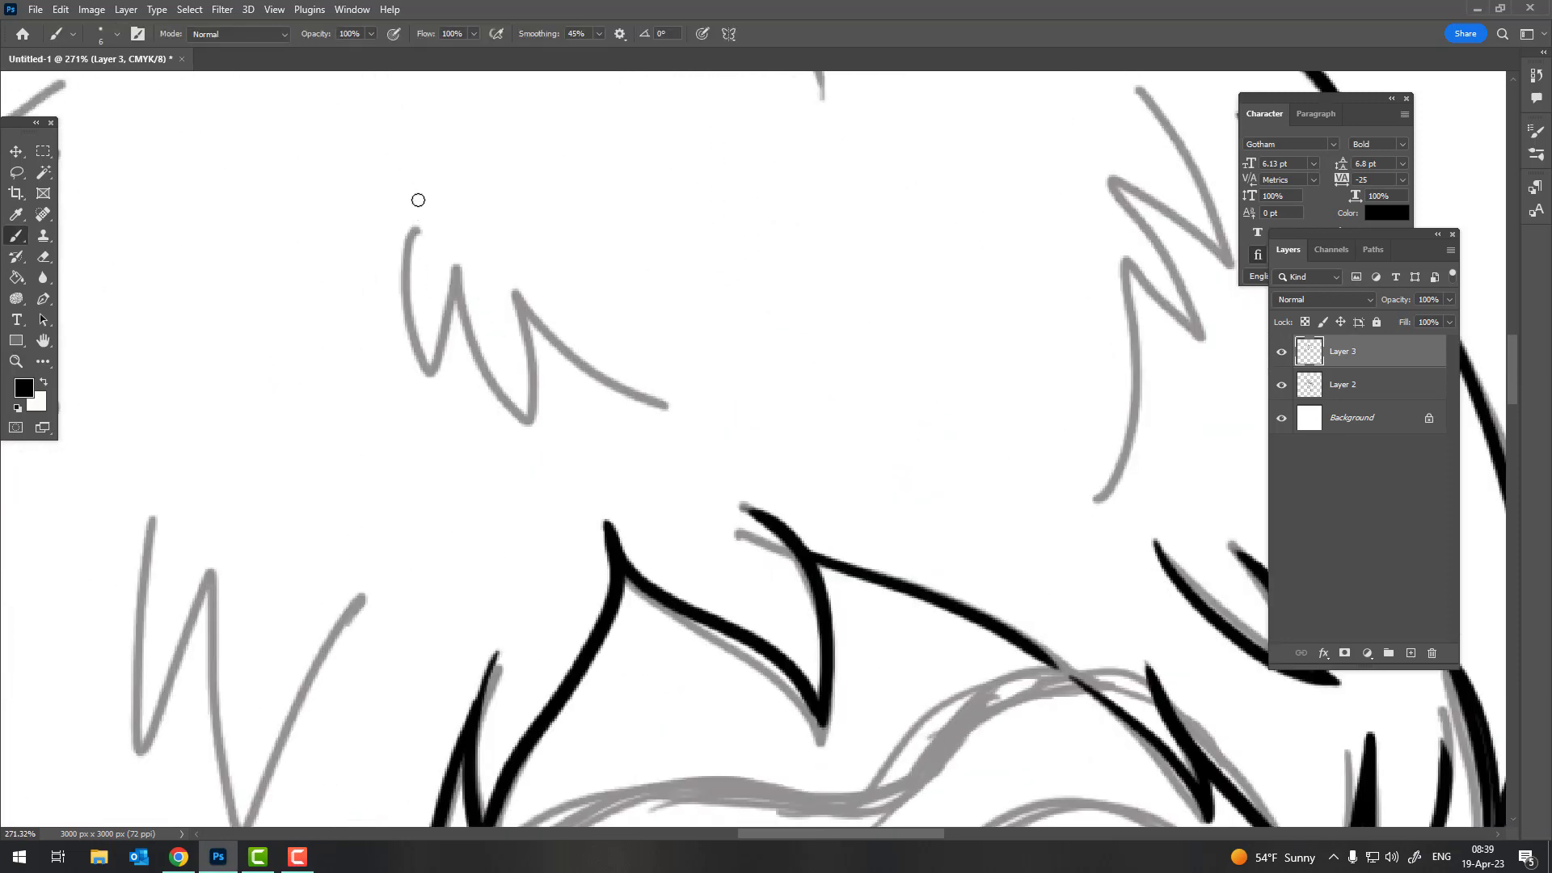
pyautogui.scroll(2, 447, 371)
pyautogui.moveTo(428, 424)
pyautogui.mouseDown()
pyautogui.moveTo(468, 209)
pyautogui.moveTo(602, 475)
pyautogui.moveTo(571, 235)
pyautogui.moveTo(895, 454)
pyautogui.mouseUp()
pyautogui.press('z')
pyautogui.scroll(-2, 789, 480)
# Ink a left-side inner hair strand tracing the grey guide
pyautogui.scroll(-3, 789, 480)
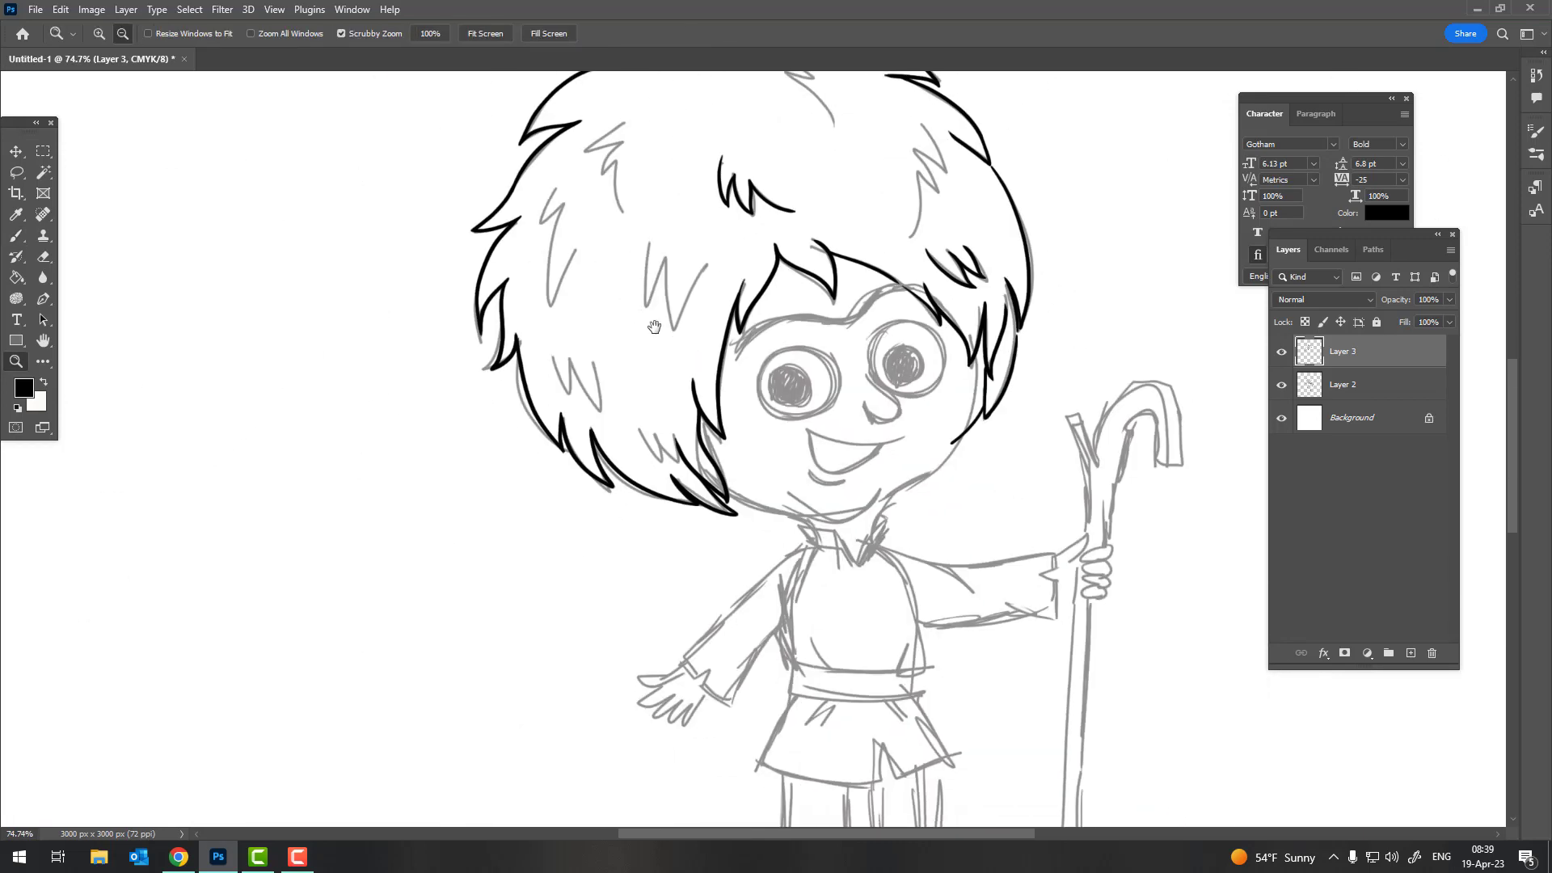
pyautogui.scroll(3, 789, 480)
pyautogui.scroll(2, 722, 154)
pyautogui.press('b')
pyautogui.moveTo(505, 505)
pyautogui.mouseDown()
pyautogui.moveTo(720, 155)
pyautogui.moveTo(508, 594)
pyautogui.moveTo(433, 381)
pyautogui.moveTo(429, 218)
pyautogui.moveTo(704, 289)
pyautogui.moveTo(643, 376)
pyautogui.moveTo(595, 492)
pyautogui.moveTo(538, 153)
pyautogui.mouseUp()
# Ink the upper inner hair strand in thick black and extend it down the guide
pyautogui.press('z')
pyautogui.scroll(-5, 575, 489)
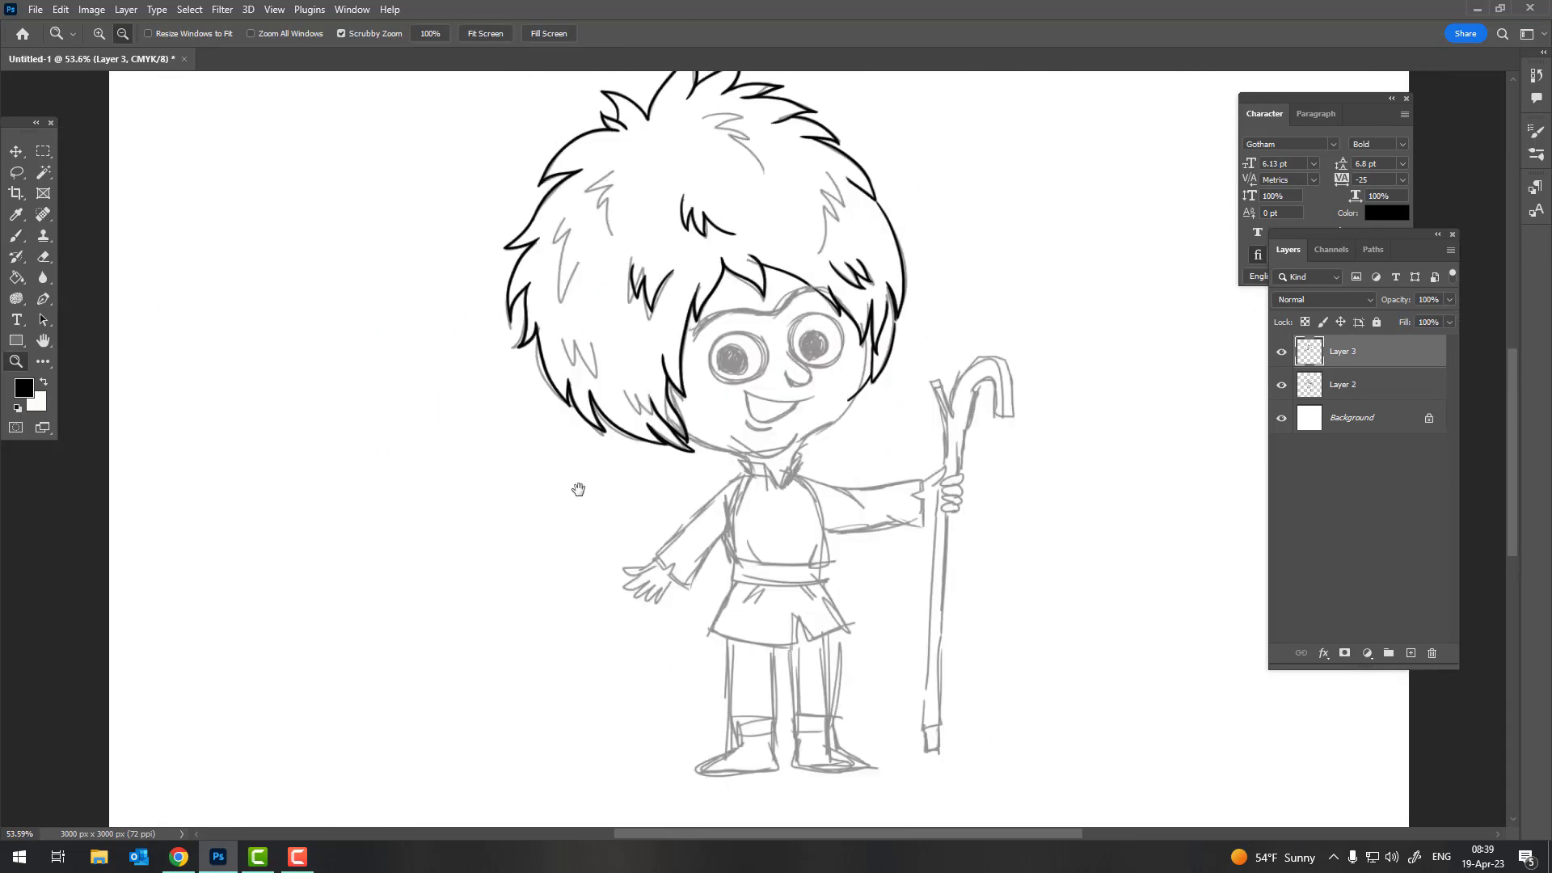
pyautogui.scroll(4, 661, 203)
pyautogui.press('b')
pyautogui.moveTo(699, 120)
pyautogui.mouseDown()
pyautogui.moveTo(683, 118)
pyautogui.moveTo(485, 311)
pyautogui.moveTo(597, 188)
pyautogui.moveTo(530, 408)
pyautogui.mouseUp()
pyautogui.scroll(1, 485, 311)
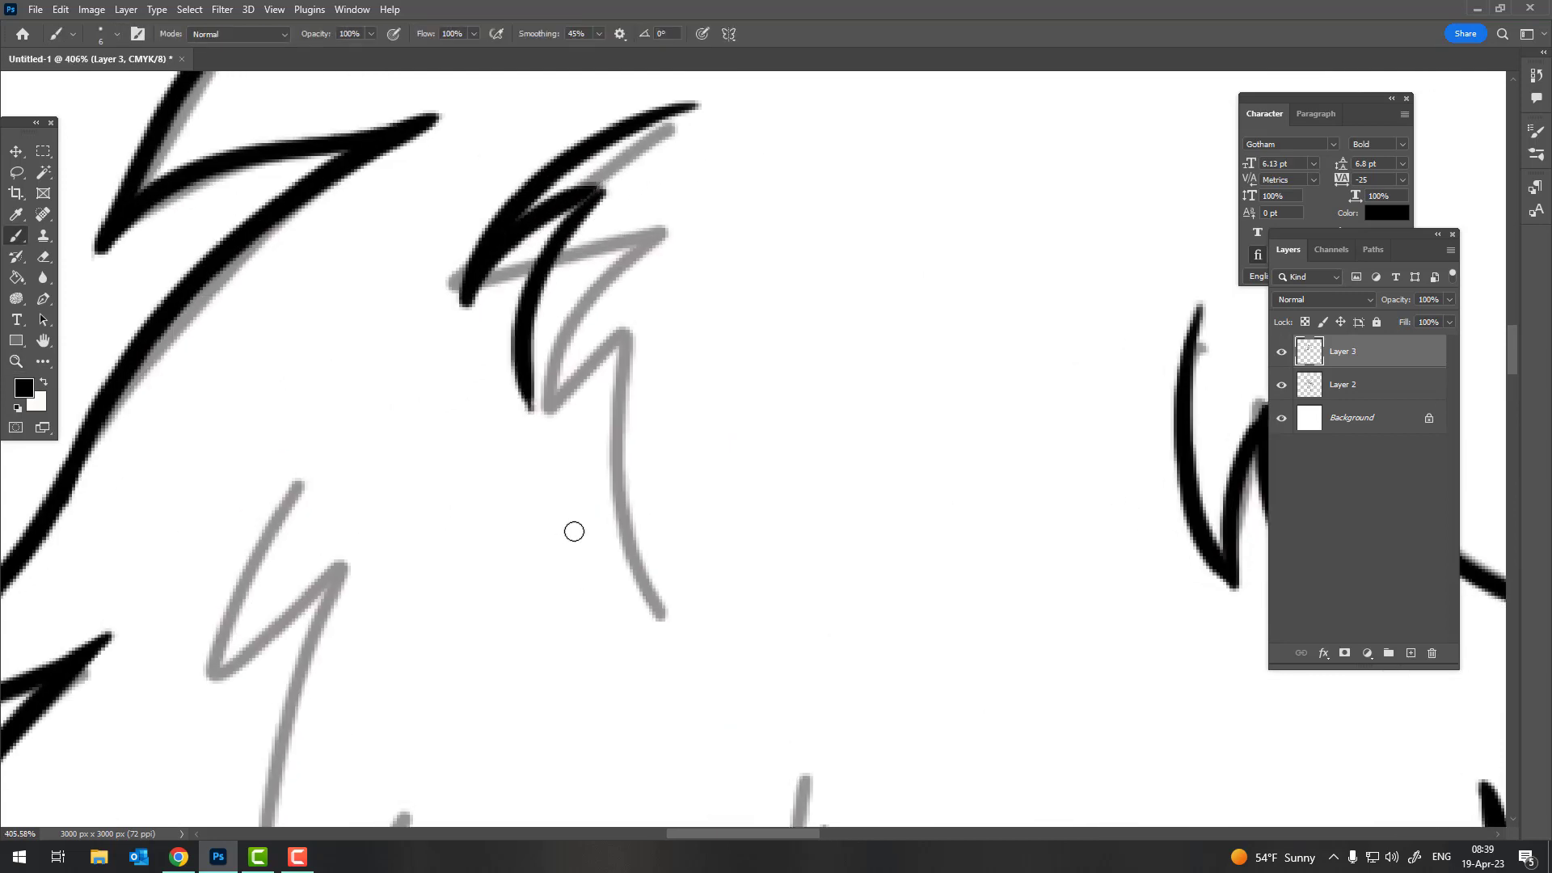
pyautogui.moveTo(581, 335); pyautogui.dragTo(618, 534)
# Ink a long curved strand plus two short strands along the lower-left hair tips
pyautogui.press('z')
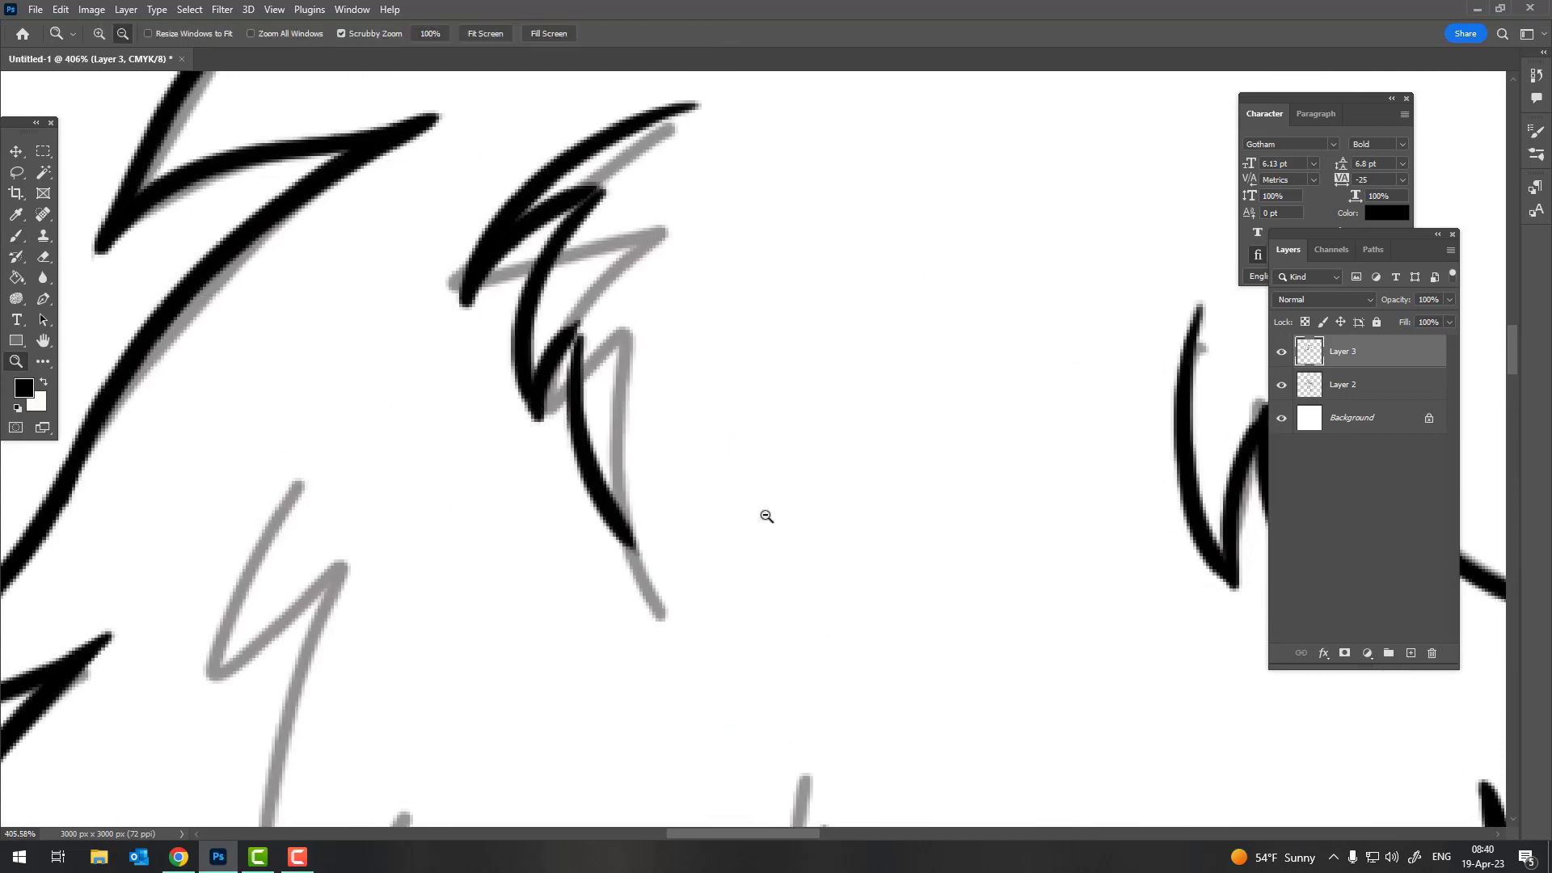
pyautogui.scroll(-5, 767, 517)
pyautogui.scroll(5, 642, 284)
pyautogui.press('b')
pyautogui.moveTo(624, 148)
pyautogui.mouseDown()
pyautogui.moveTo(527, 416)
pyautogui.moveTo(639, 271)
pyautogui.moveTo(566, 695)
pyautogui.mouseUp()
pyautogui.press('z')
pyautogui.scroll(-3, 637, 537)
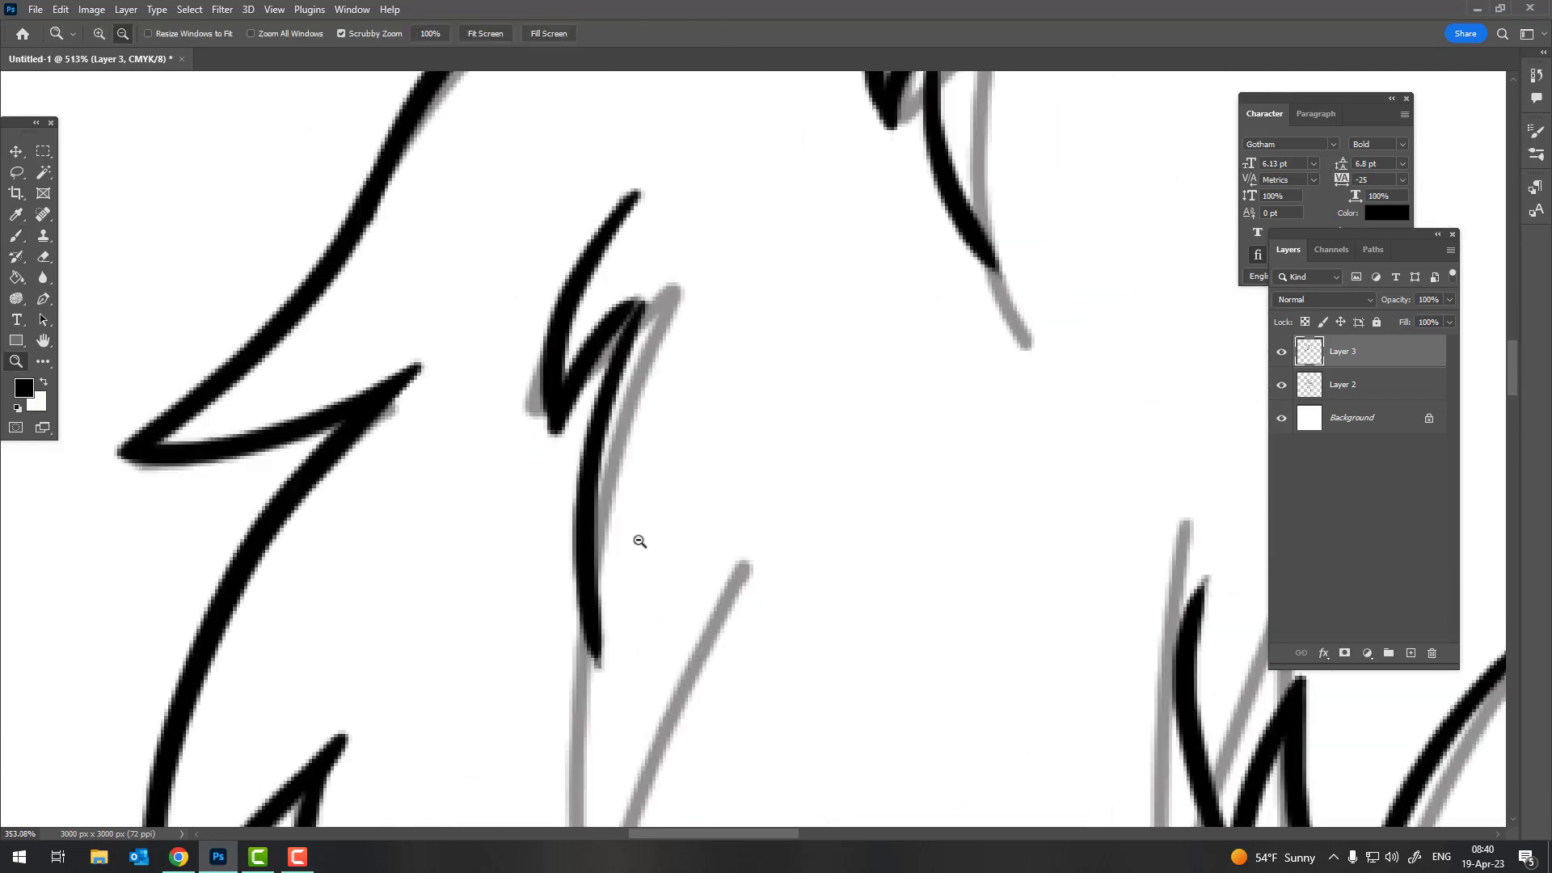
pyautogui.scroll(-2, 571, 438)
pyautogui.scroll(2, 571, 439)
pyautogui.press('b')
pyautogui.moveTo(497, 448); pyautogui.dragTo(531, 309)
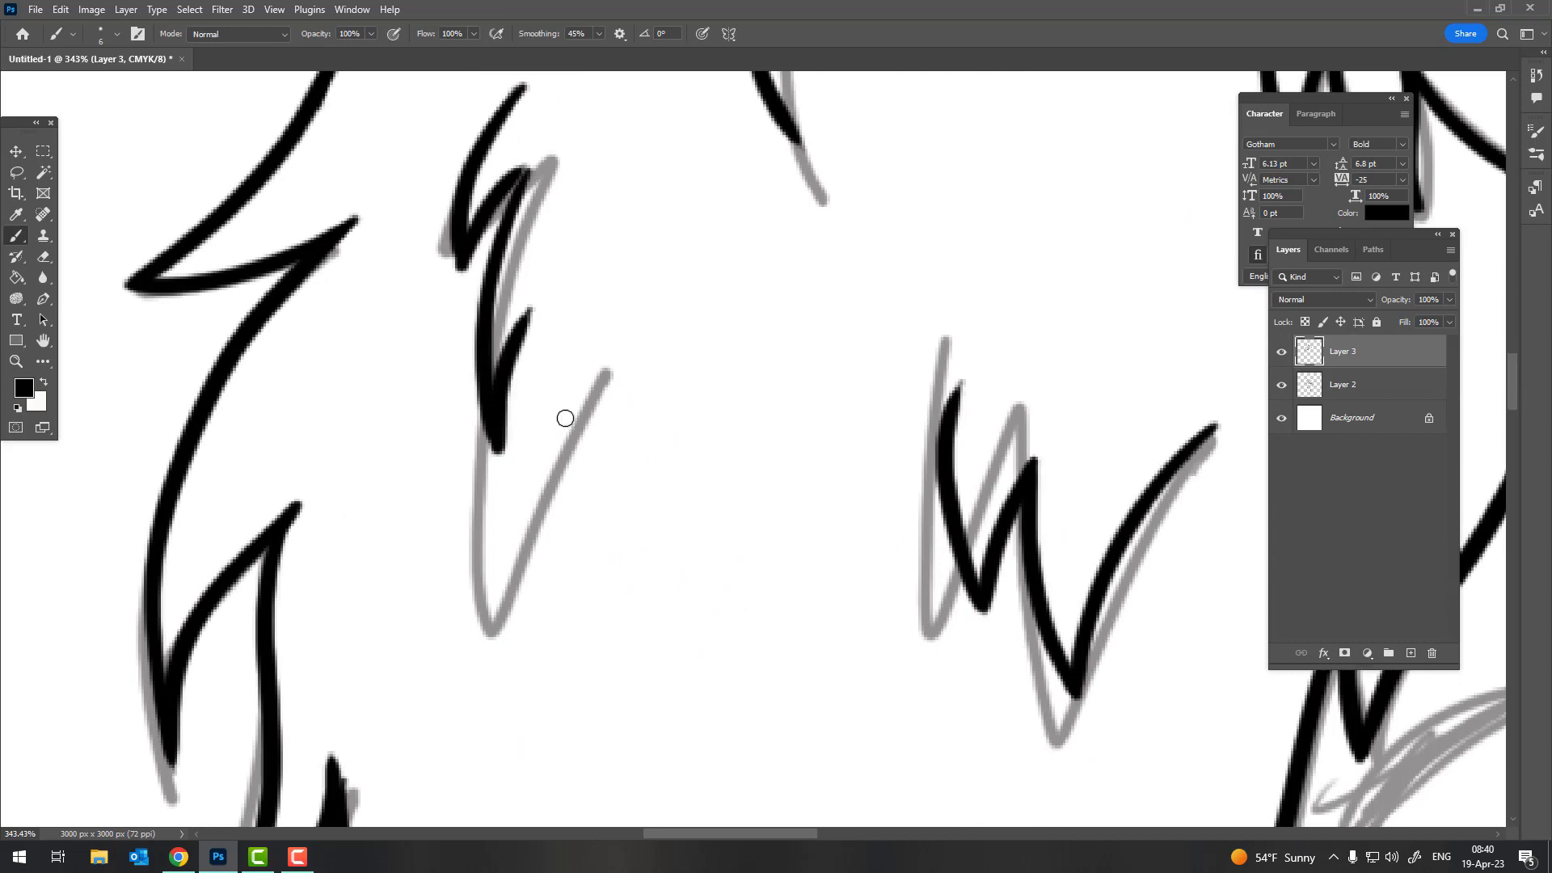
pyautogui.moveTo(557, 382); pyautogui.dragTo(571, 566)
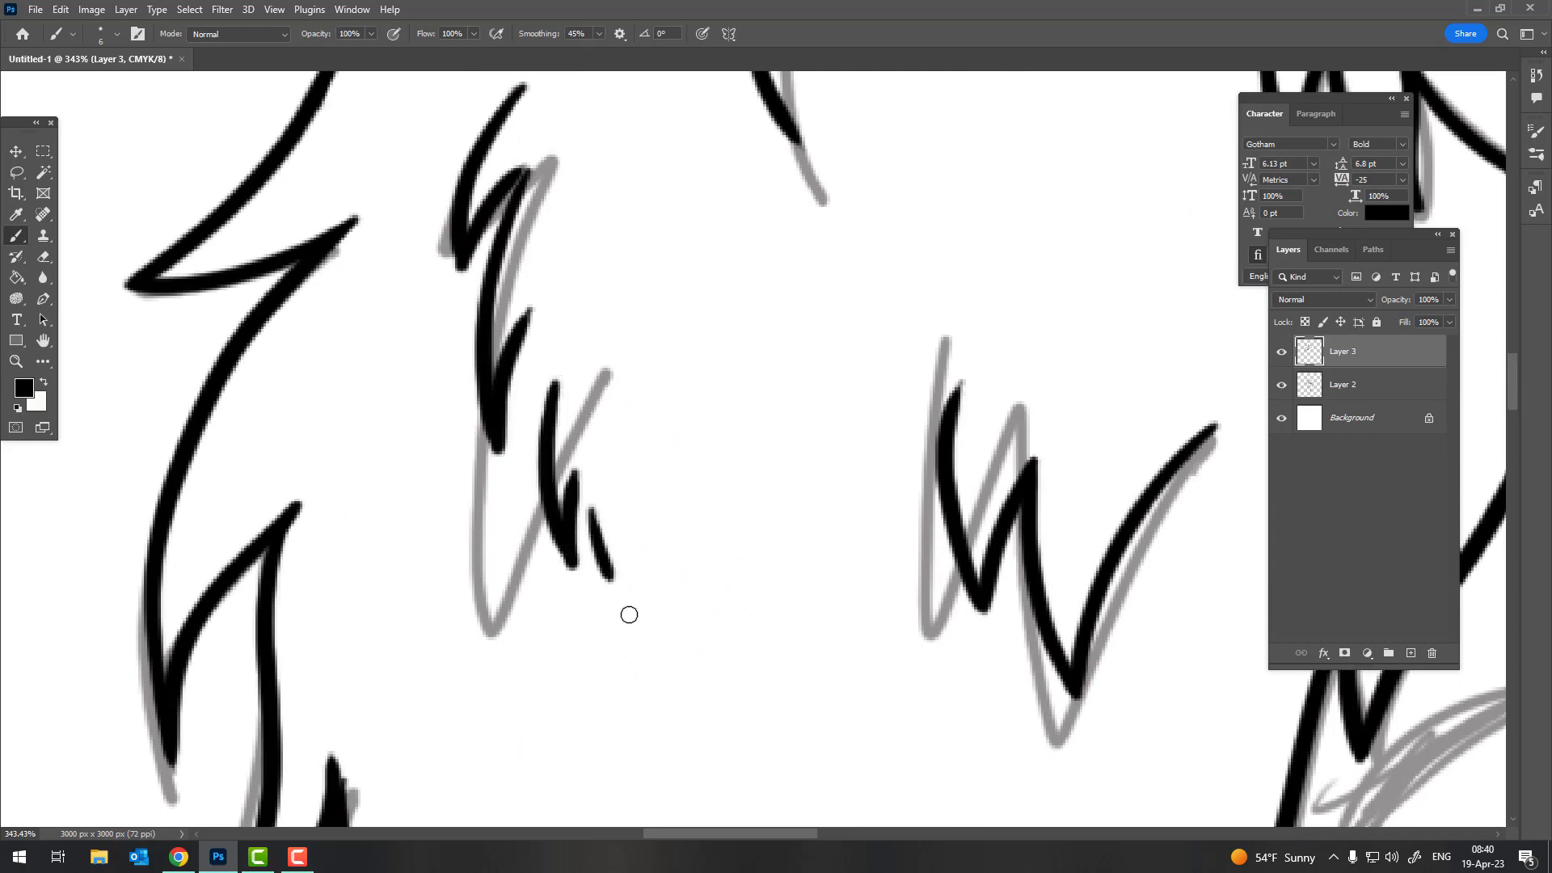
# Add a short black mark and two more strands inside the hair
pyautogui.press('z')
pyautogui.scroll(-3, 629, 614)
pyautogui.scroll(1, 404, 485)
pyautogui.scroll(3, 404, 485)
pyautogui.press('b')
pyautogui.moveTo(281, 369); pyautogui.dragTo(282, 350)
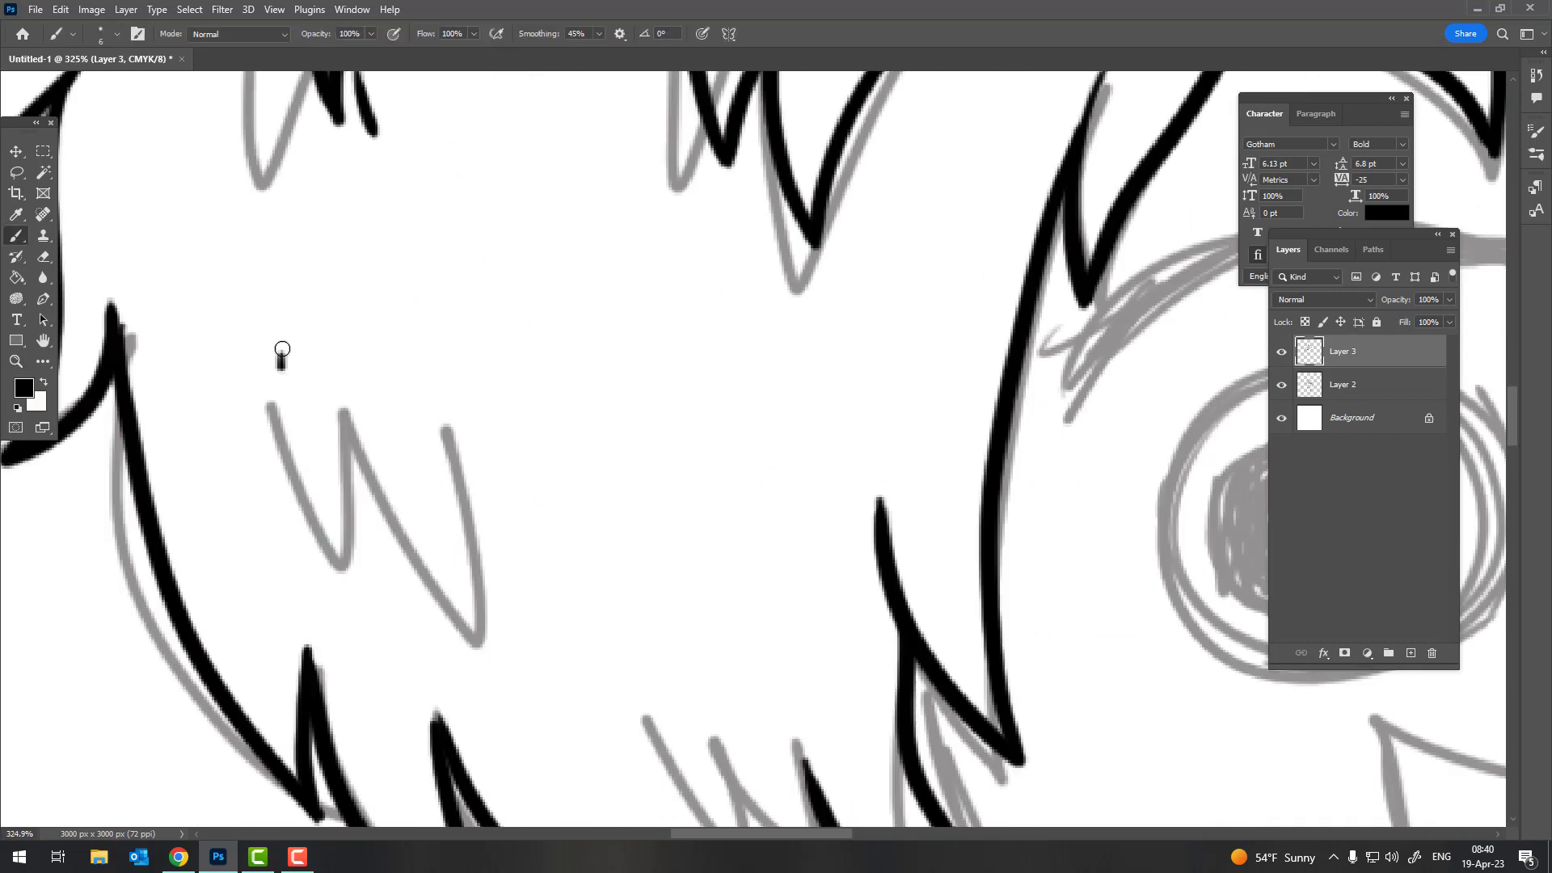
pyautogui.scroll(2, 369, 531)
pyautogui.moveTo(364, 556)
pyautogui.mouseDown()
pyautogui.moveTo(314, 404)
pyautogui.moveTo(420, 574)
pyautogui.moveTo(533, 696)
pyautogui.mouseUp()
pyautogui.scroll(-2, 552, 709)
# Ink a strand near the hair tips, extending it into a long curve along the edge
pyautogui.scroll(-2, 530, 357)
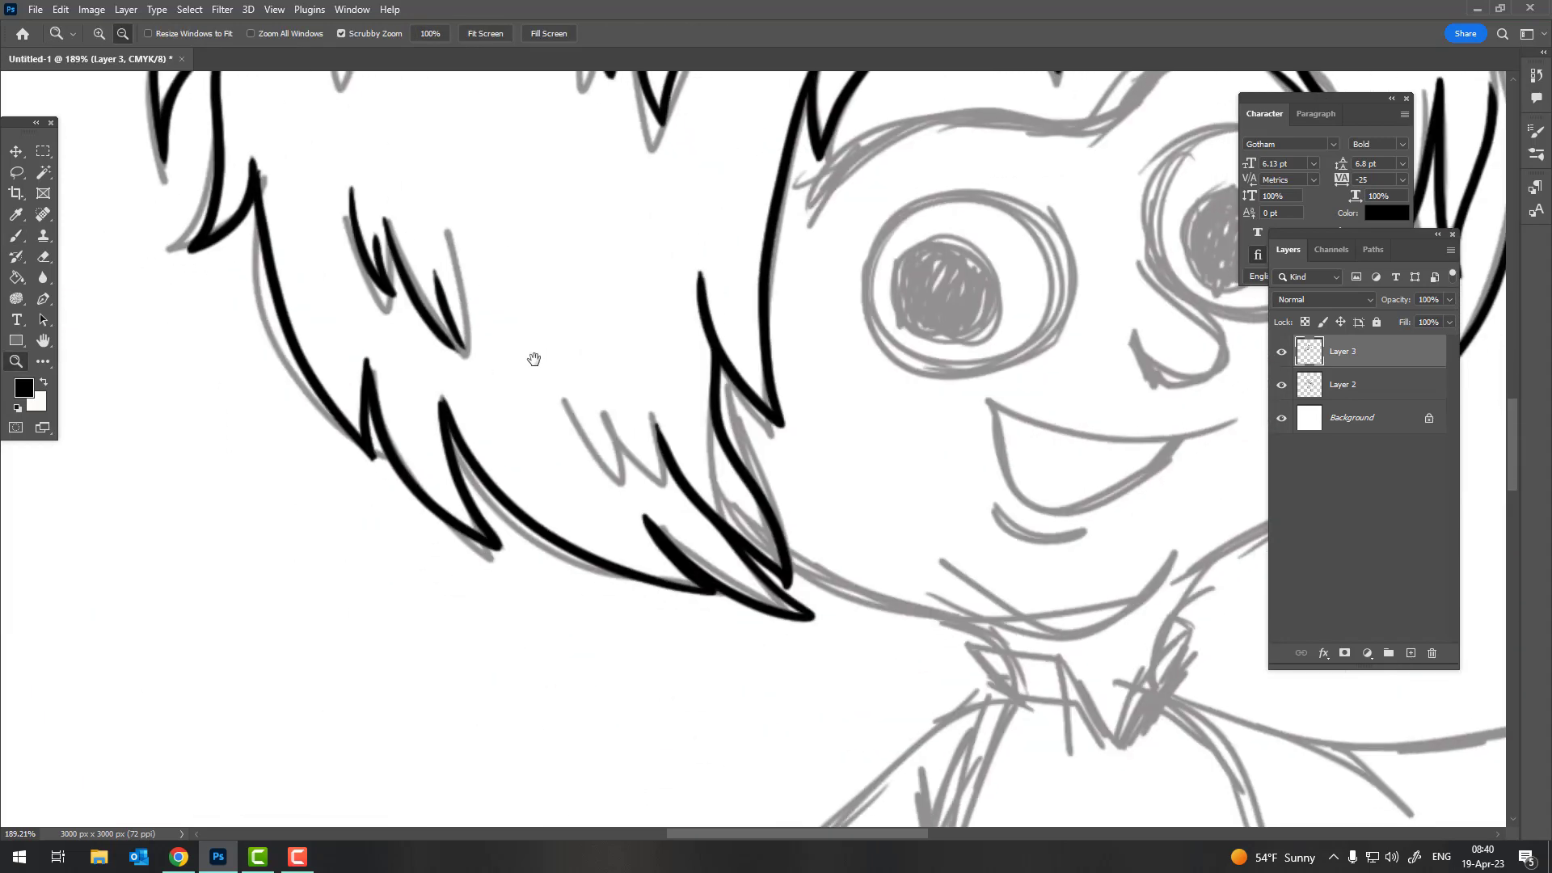
pyautogui.scroll(3, 520, 356)
pyautogui.moveTo(461, 284)
pyautogui.mouseDown()
pyautogui.moveTo(526, 423)
pyautogui.moveTo(695, 527)
pyautogui.mouseUp()
pyautogui.moveTo(550, 353); pyautogui.dragTo(683, 535)
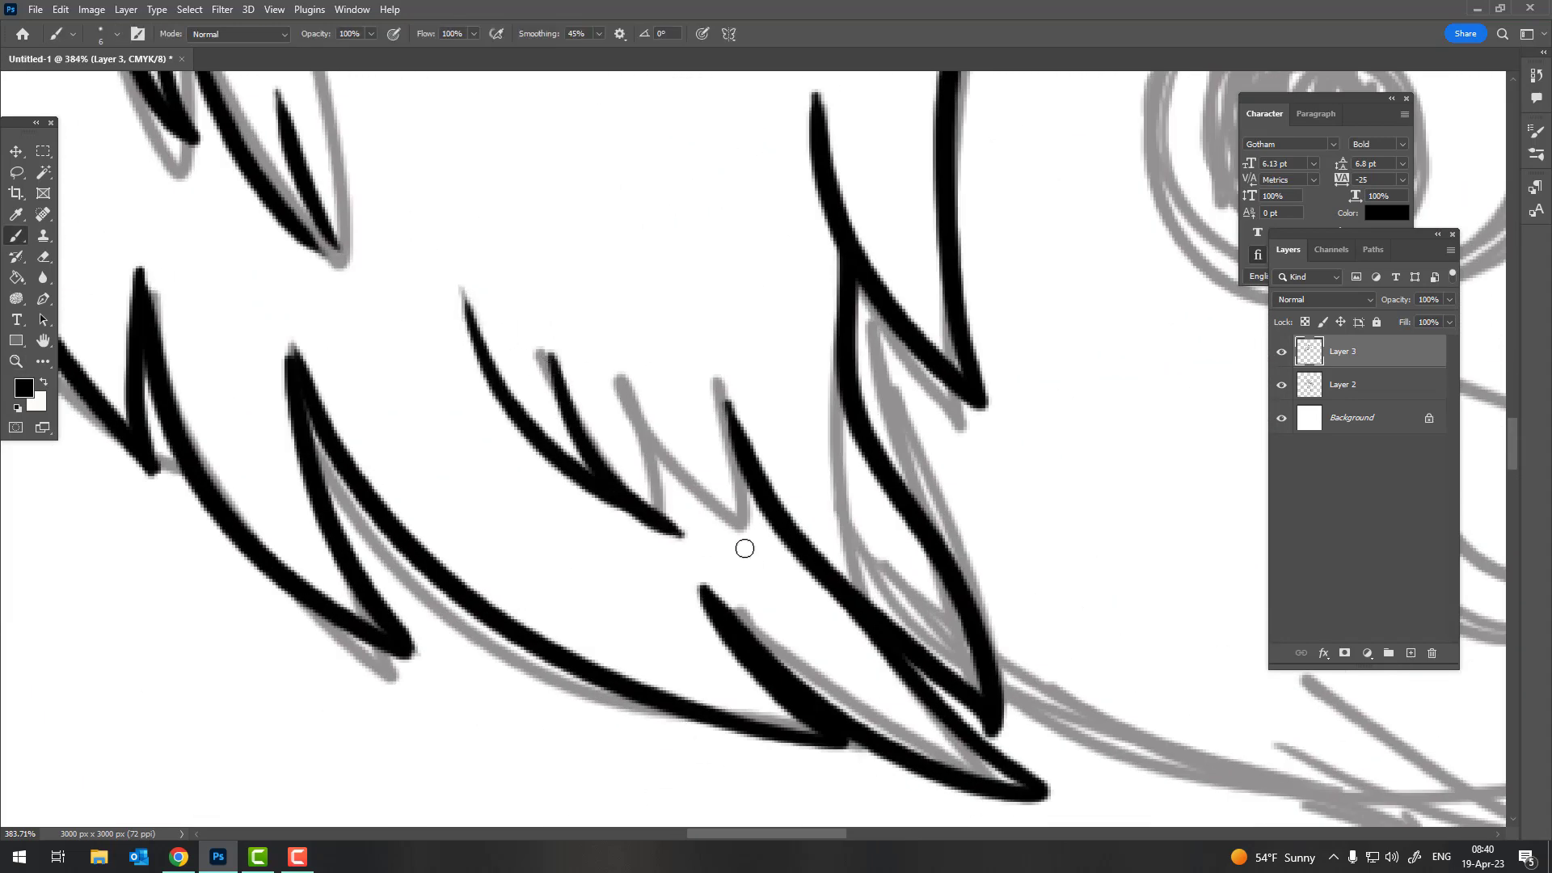
pyautogui.scroll(-5, 621, 392)
pyautogui.scroll(1, 619, 245)
pyautogui.scroll(3, 619, 244)
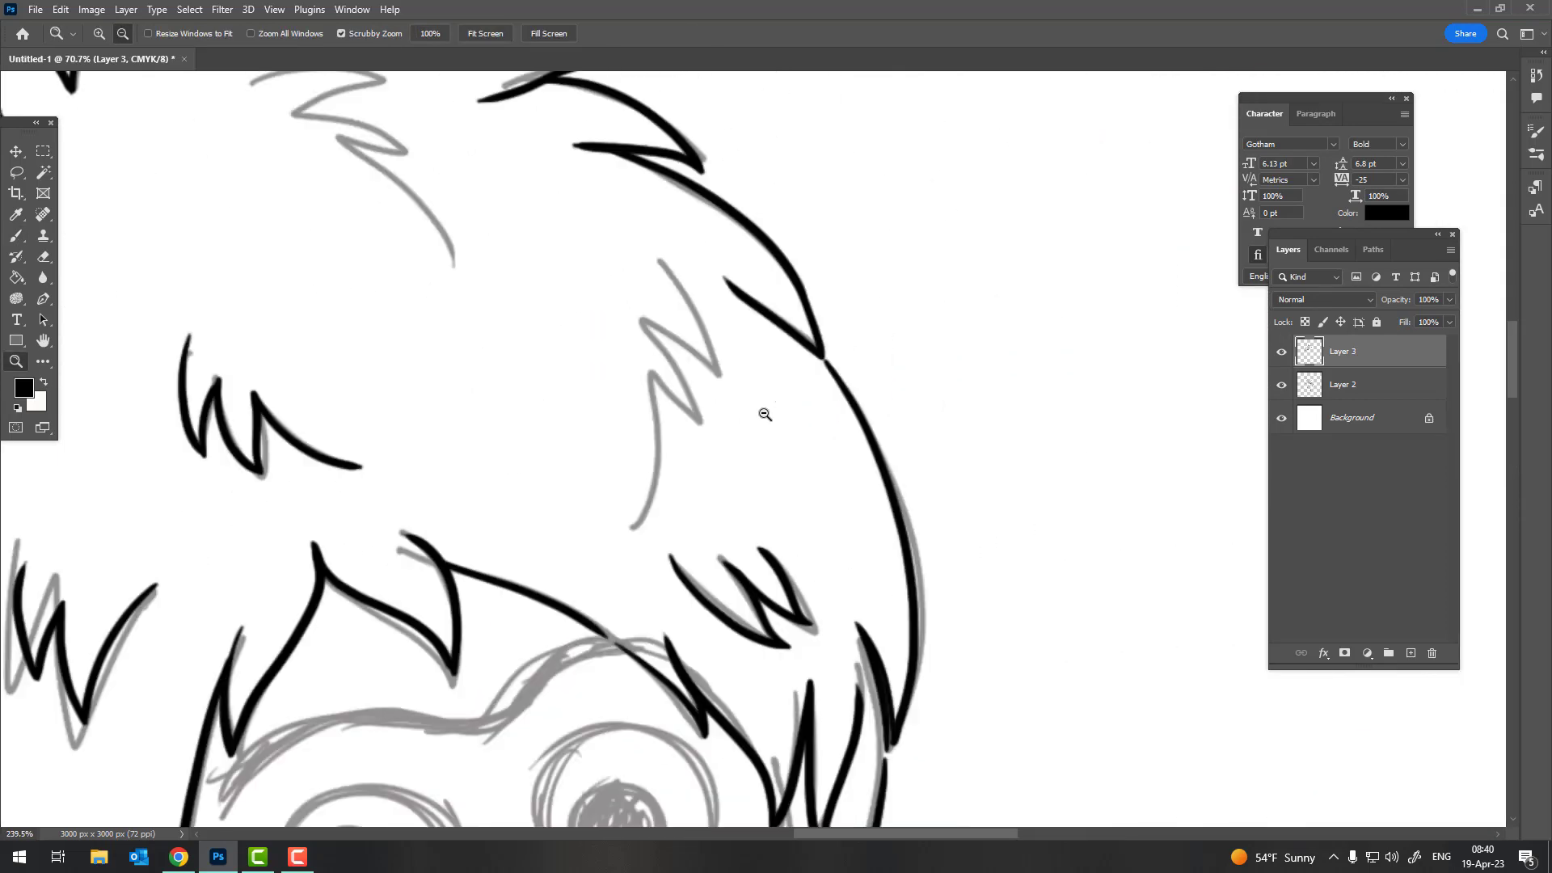
pyautogui.scroll(2, 619, 245)
# Ink two curved upper-right hair strands, redrawing the first more cleanly
pyautogui.moveTo(637, 254); pyautogui.dragTo(754, 411)
pyautogui.hotkey('ctrl', 'z')
pyautogui.moveTo(647, 244); pyautogui.dragTo(749, 437)
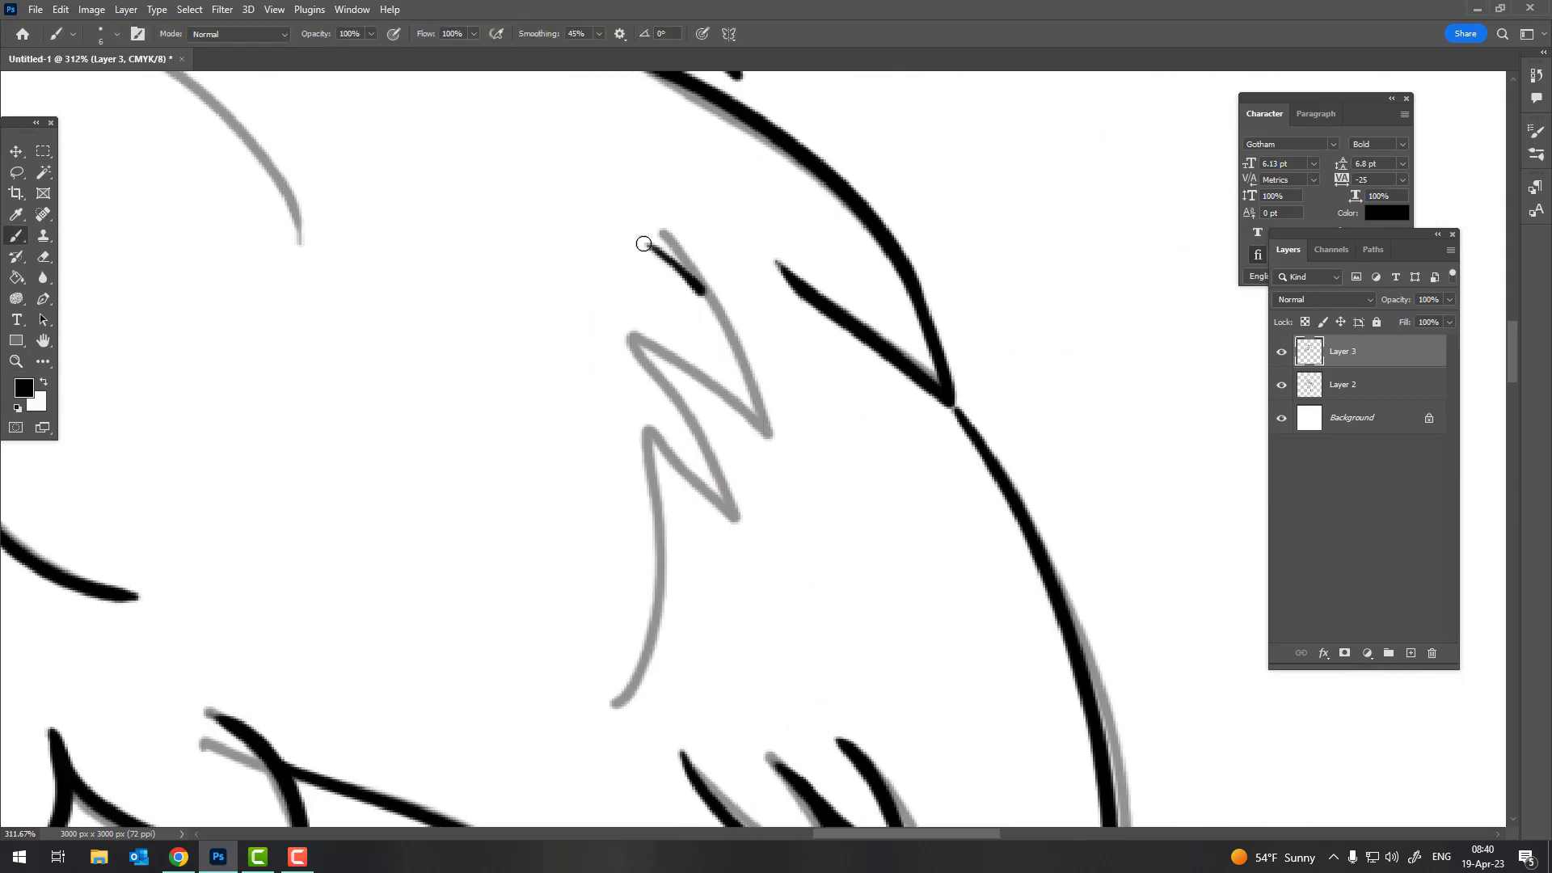
pyautogui.moveTo(633, 356); pyautogui.dragTo(728, 536)
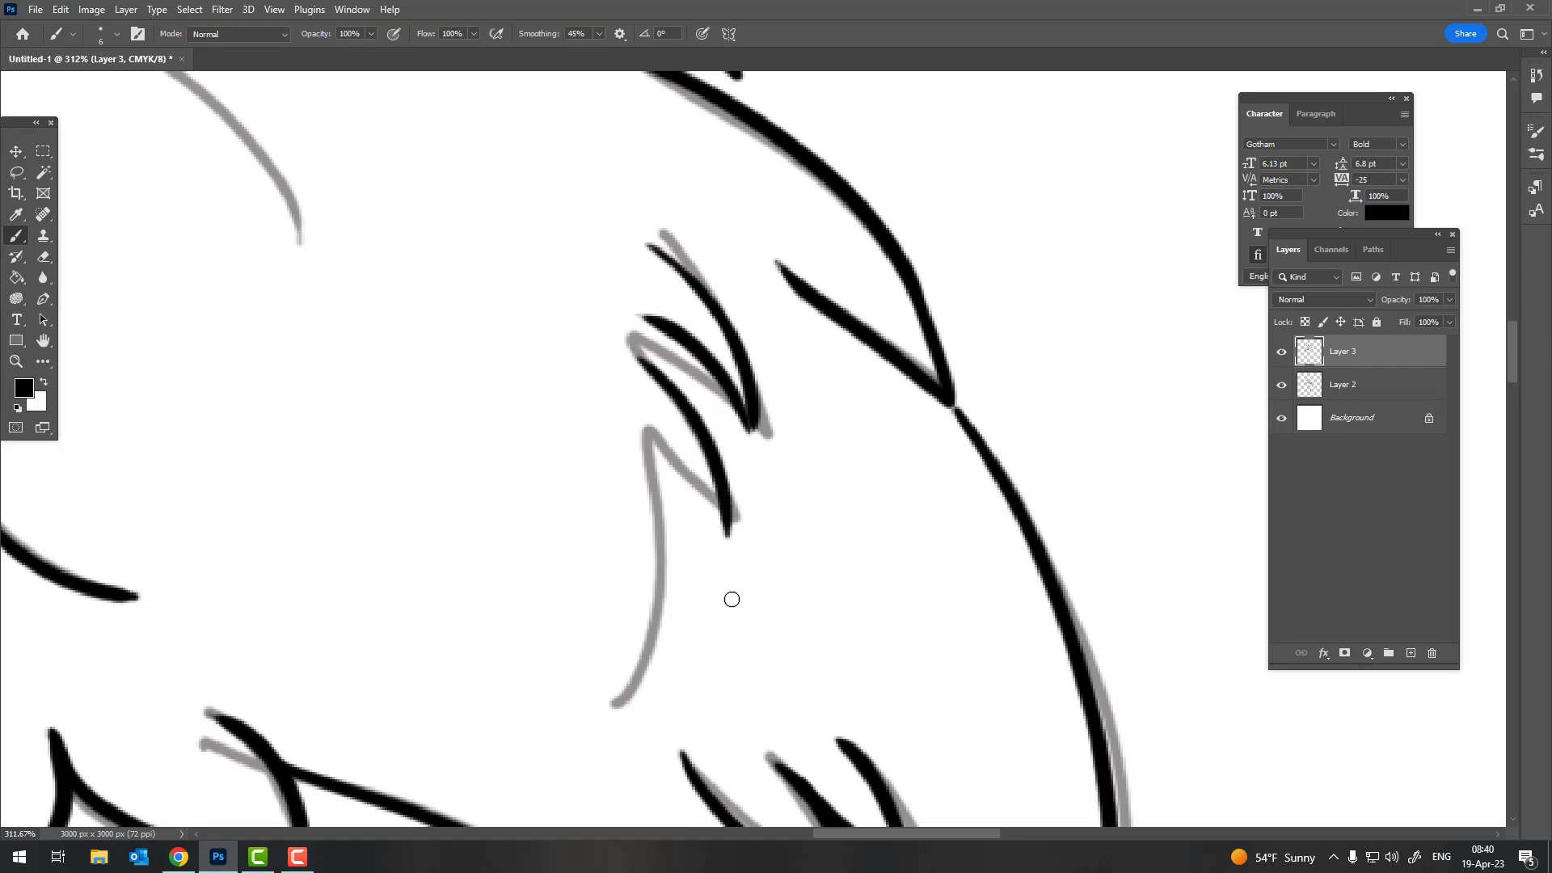
# Ink curved inner strands over the upper and lower sketch lines near the crown
pyautogui.press('z')
pyautogui.scroll(-3, 627, 570)
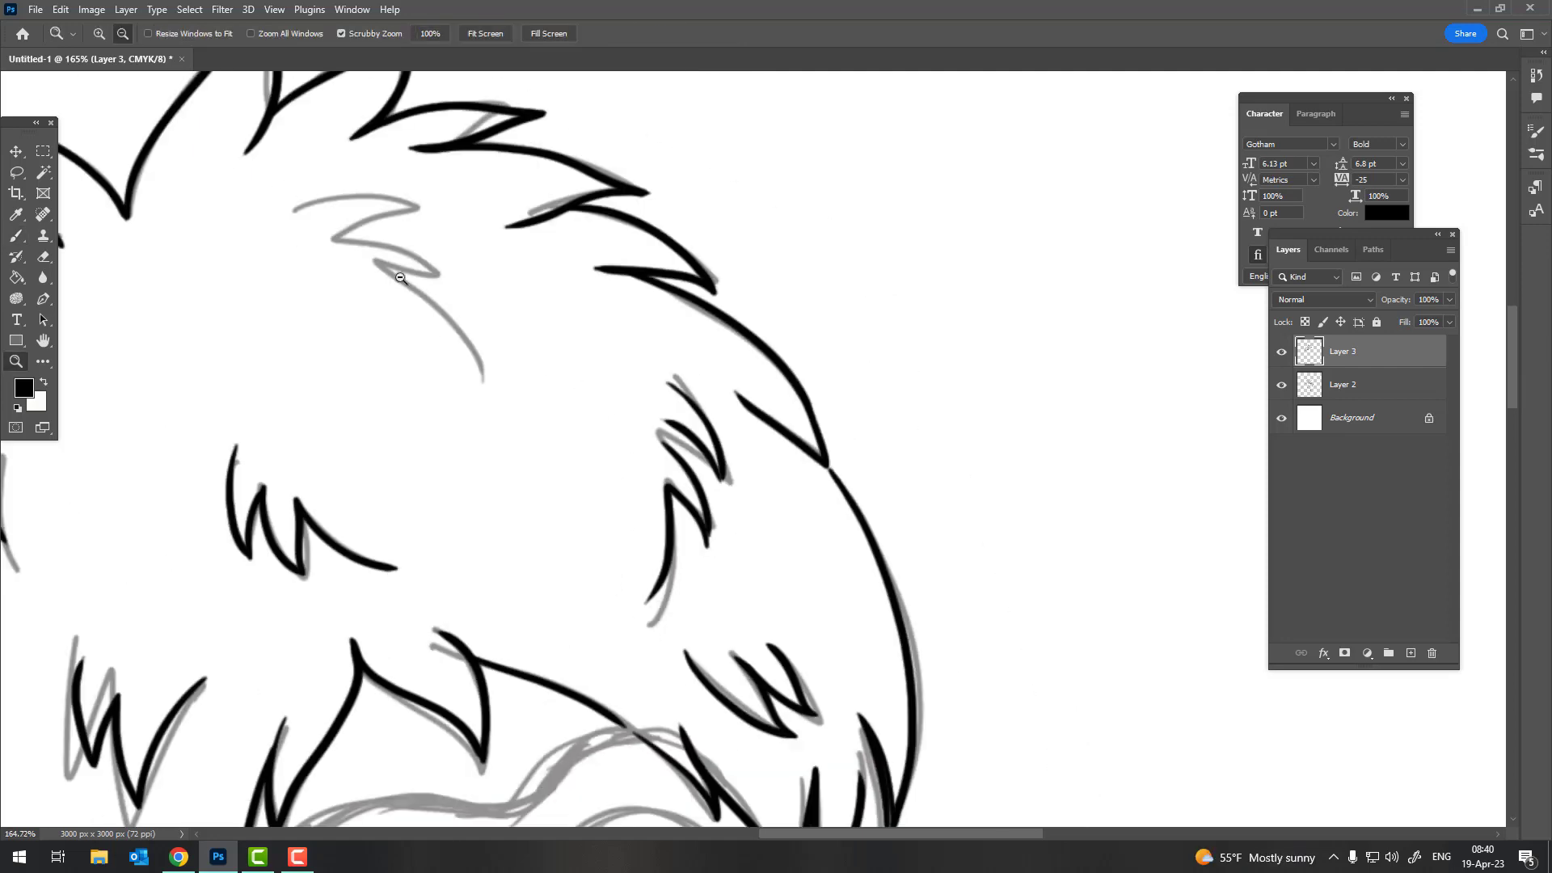
pyautogui.scroll(5, 450, 318)
pyautogui.scroll(1, 573, 531)
pyautogui.press('b')
pyautogui.moveTo(208, 341); pyautogui.dragTo(672, 368)
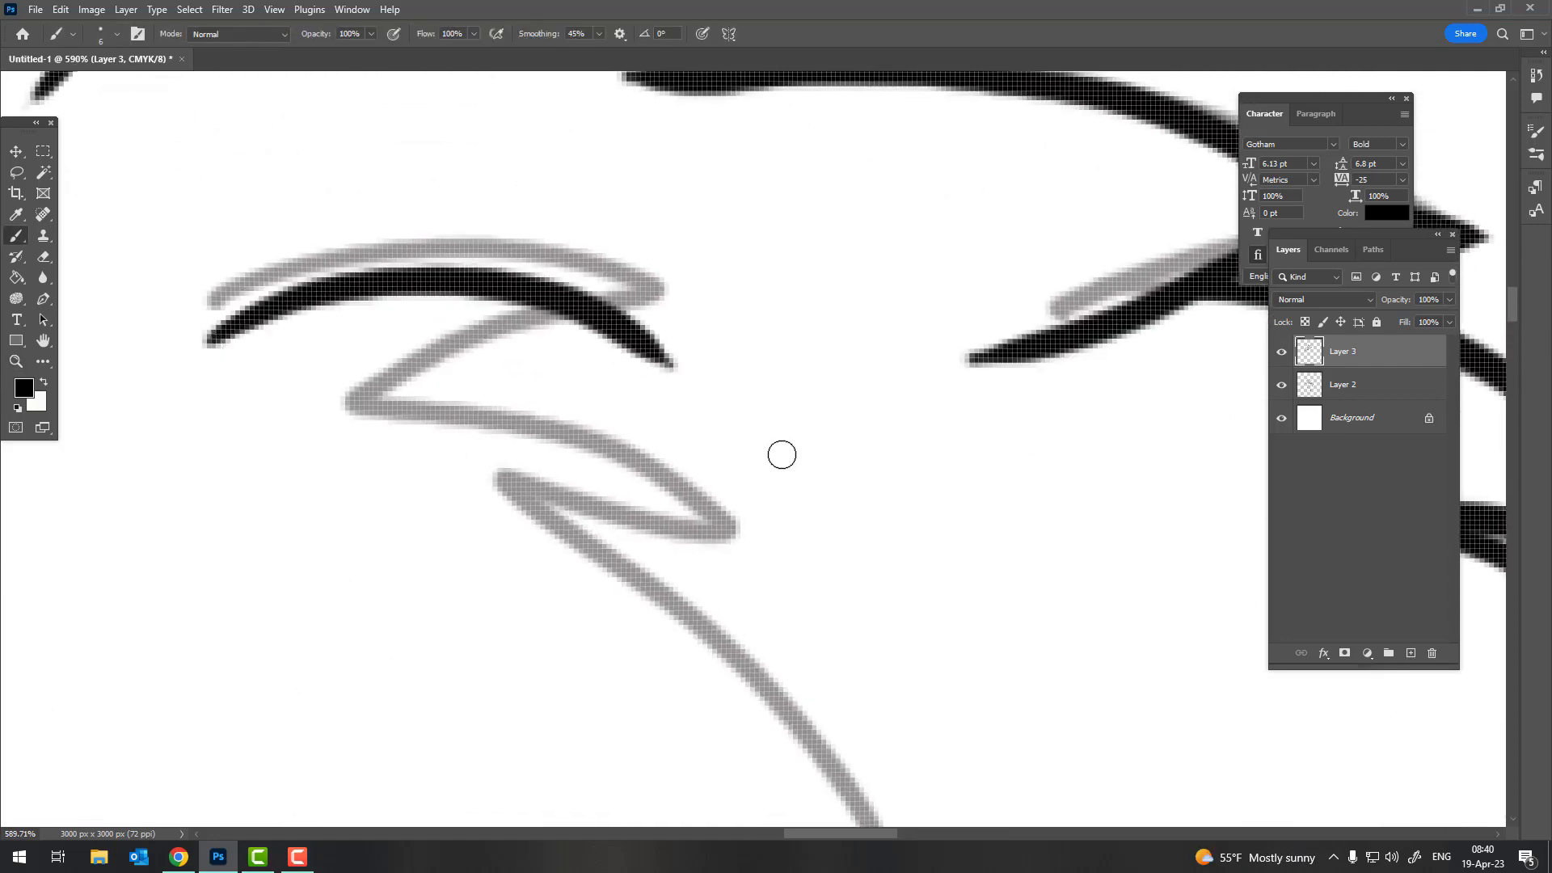
pyautogui.moveTo(343, 439); pyautogui.dragTo(703, 602)
pyautogui.scroll(-3, 752, 464)
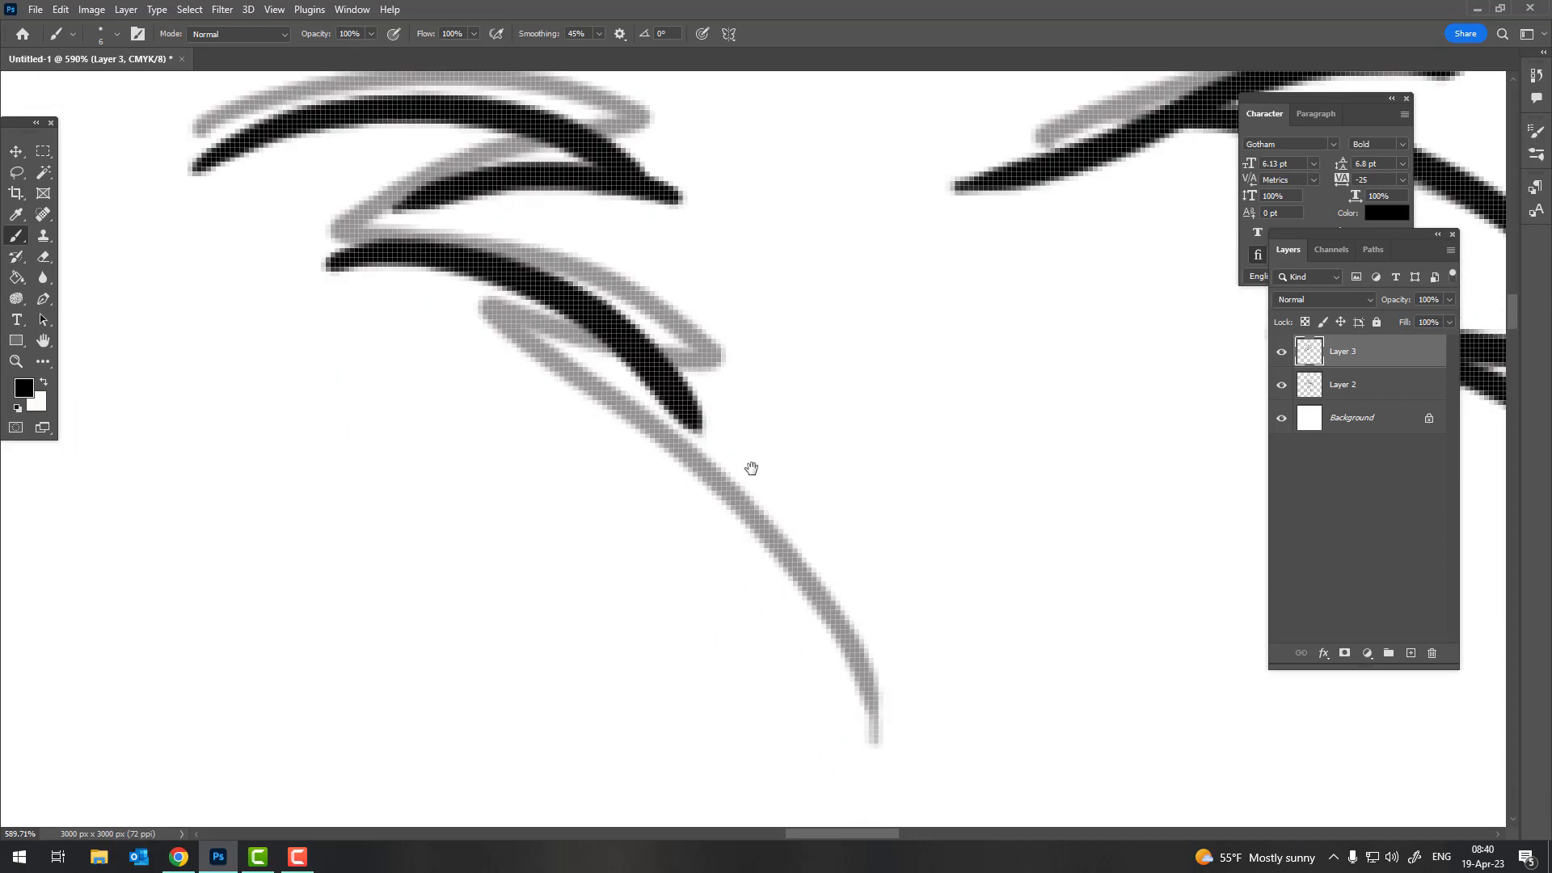
pyautogui.moveTo(485, 295); pyautogui.dragTo(709, 363)
pyautogui.moveTo(422, 303); pyautogui.dragTo(732, 599)
# View the whole head, remove a stray stroke, and ink four short strands at the crown
pyautogui.press('z')
pyautogui.scroll(-10, 795, 792)
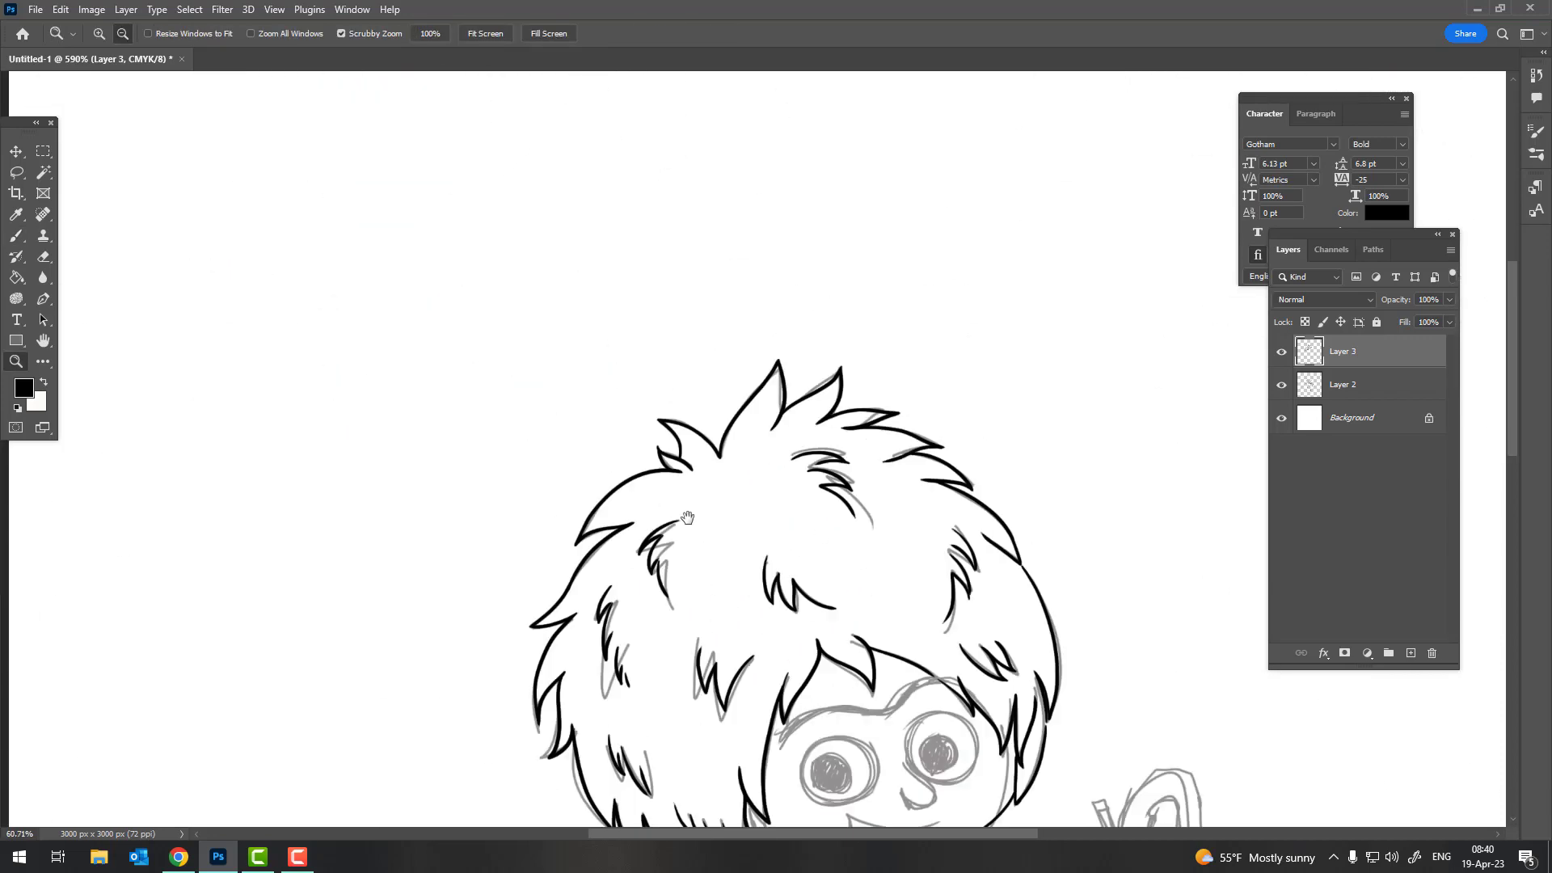
pyautogui.moveTo(583, 590)
pyautogui.mouseDown()
pyautogui.moveTo(582, 323)
pyautogui.moveTo(929, 149)
pyautogui.mouseUp()
pyautogui.scroll(10, 583, 323)
pyautogui.press('b')
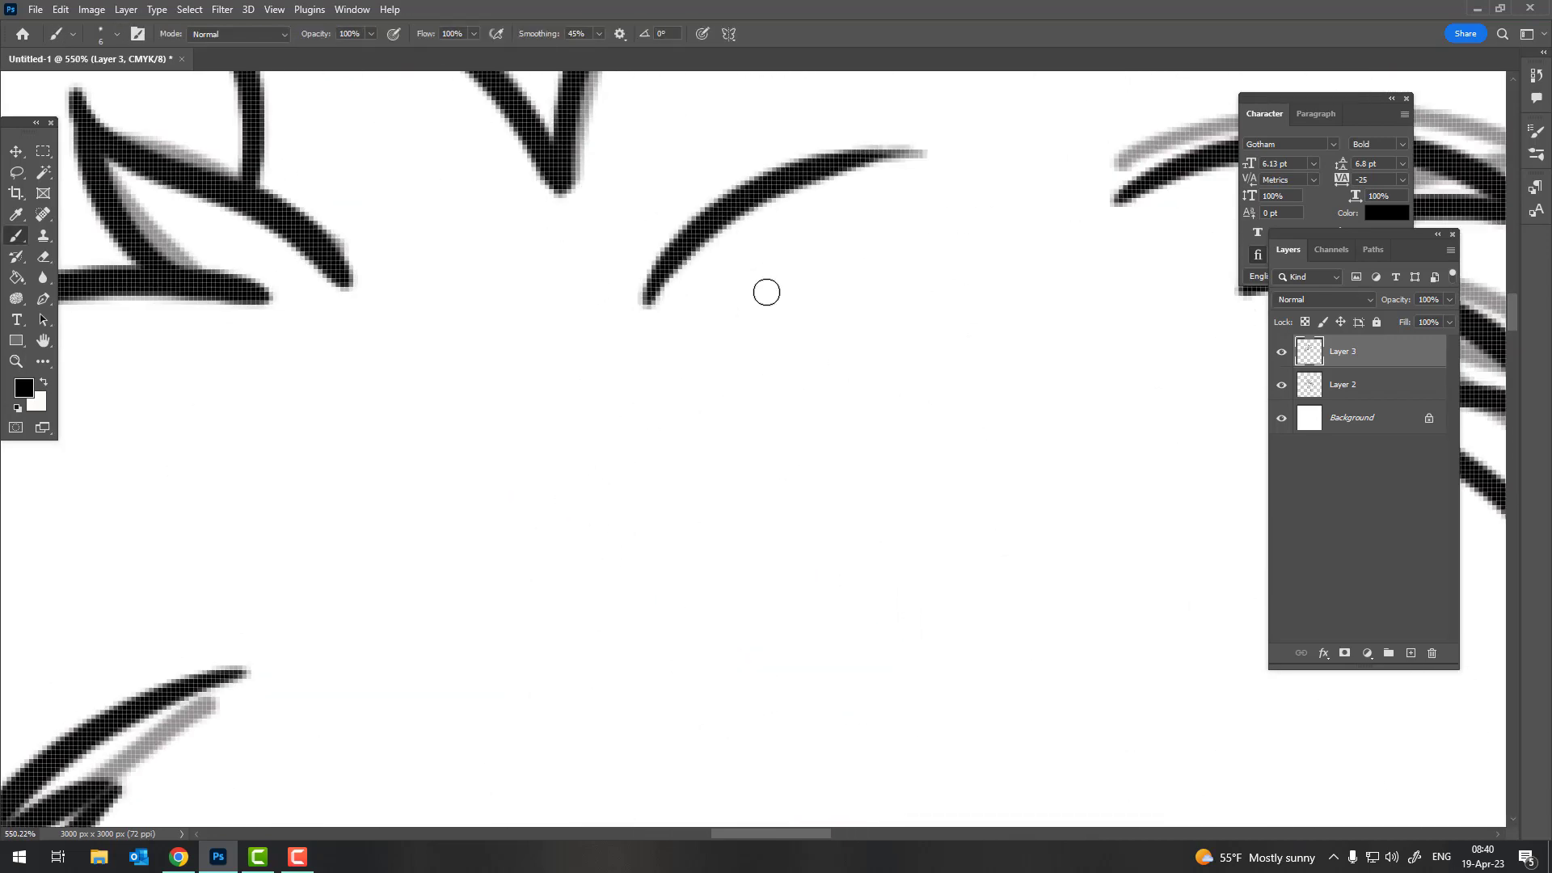
pyautogui.hotkey('ctrl', 'z')
pyautogui.moveTo(678, 278); pyautogui.dragTo(879, 119)
pyautogui.moveTo(749, 304); pyautogui.dragTo(951, 273)
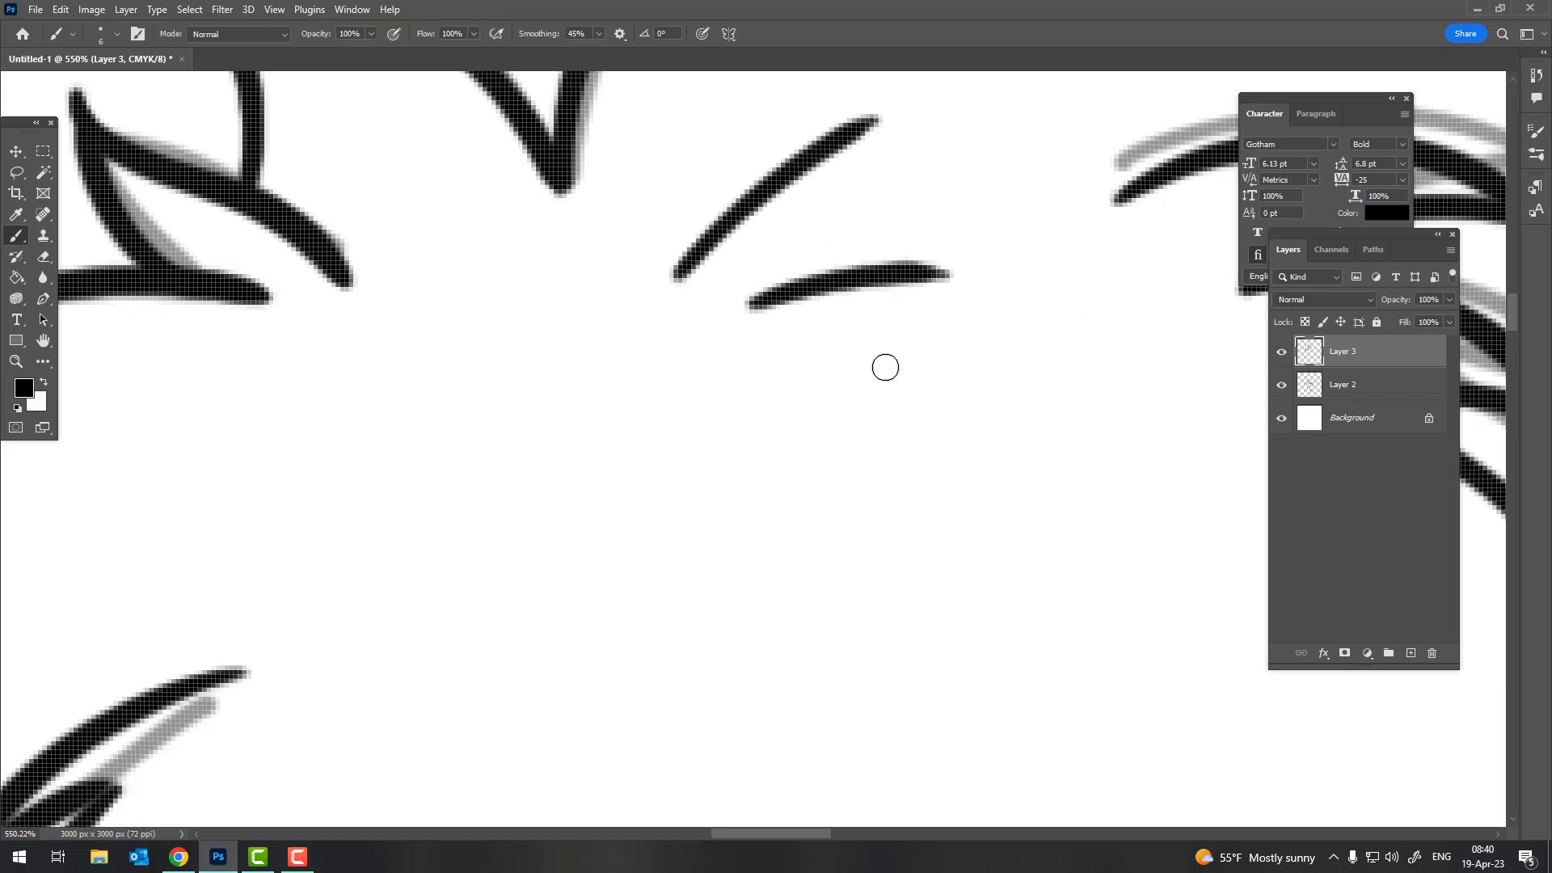
pyautogui.moveTo(620, 308); pyautogui.dragTo(416, 241)
pyautogui.moveTo(576, 370); pyautogui.dragTo(393, 397)
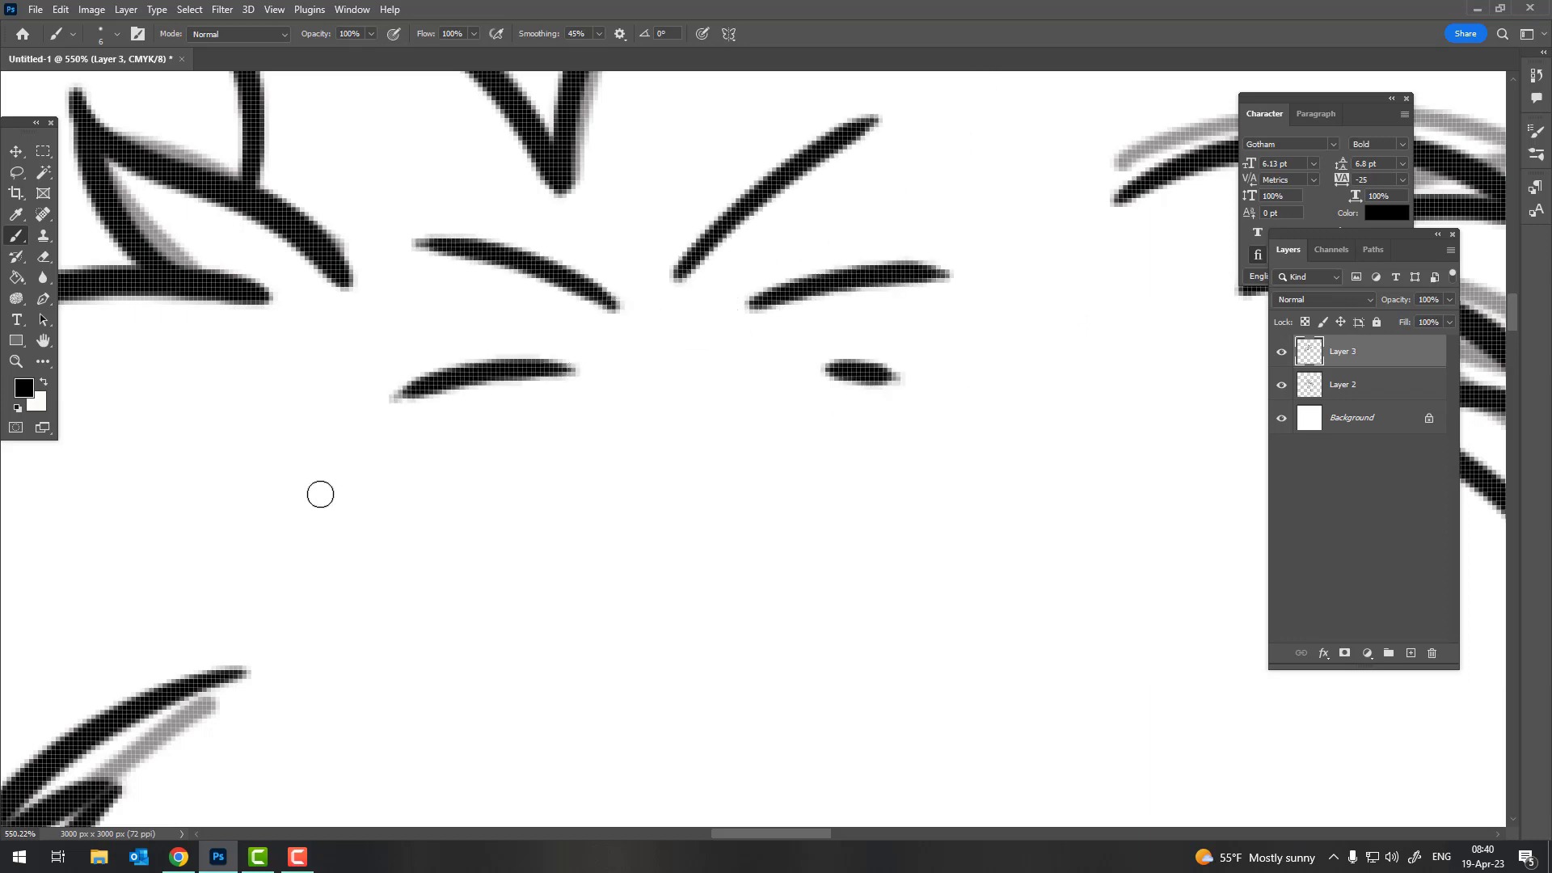
# Ink a thin curved strand in the fringe and two curved strands running down-left
pyautogui.scroll(-10, 619, 539)
pyautogui.scroll(2, 606, 453)
pyautogui.scroll(4, 599, 403)
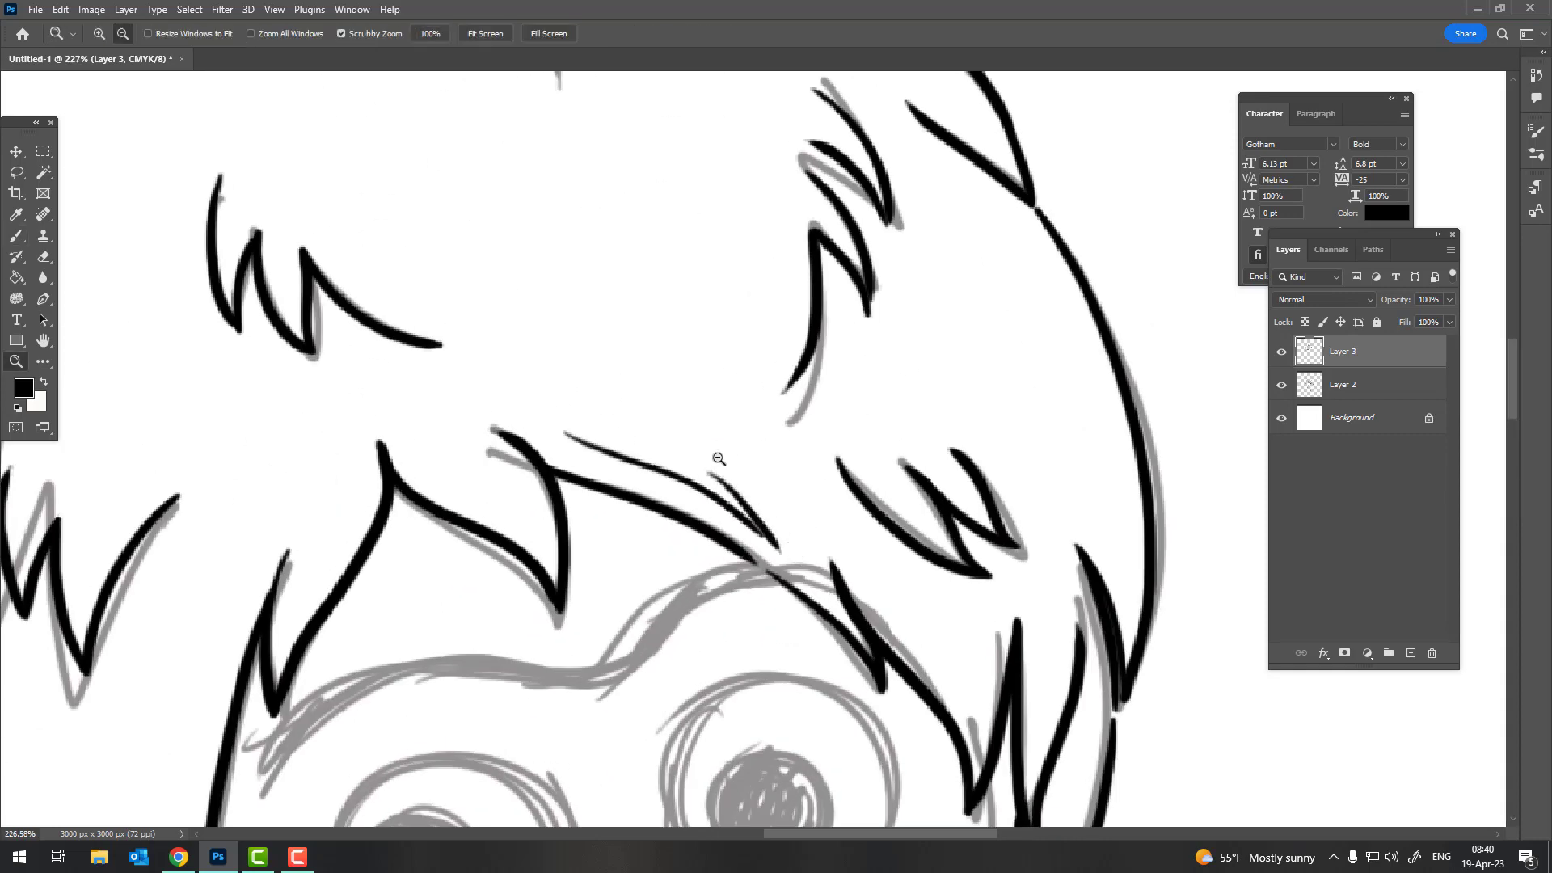
pyautogui.scroll(2, 808, 566)
pyautogui.scroll(1, 809, 566)
pyautogui.moveTo(742, 508); pyautogui.dragTo(575, 368)
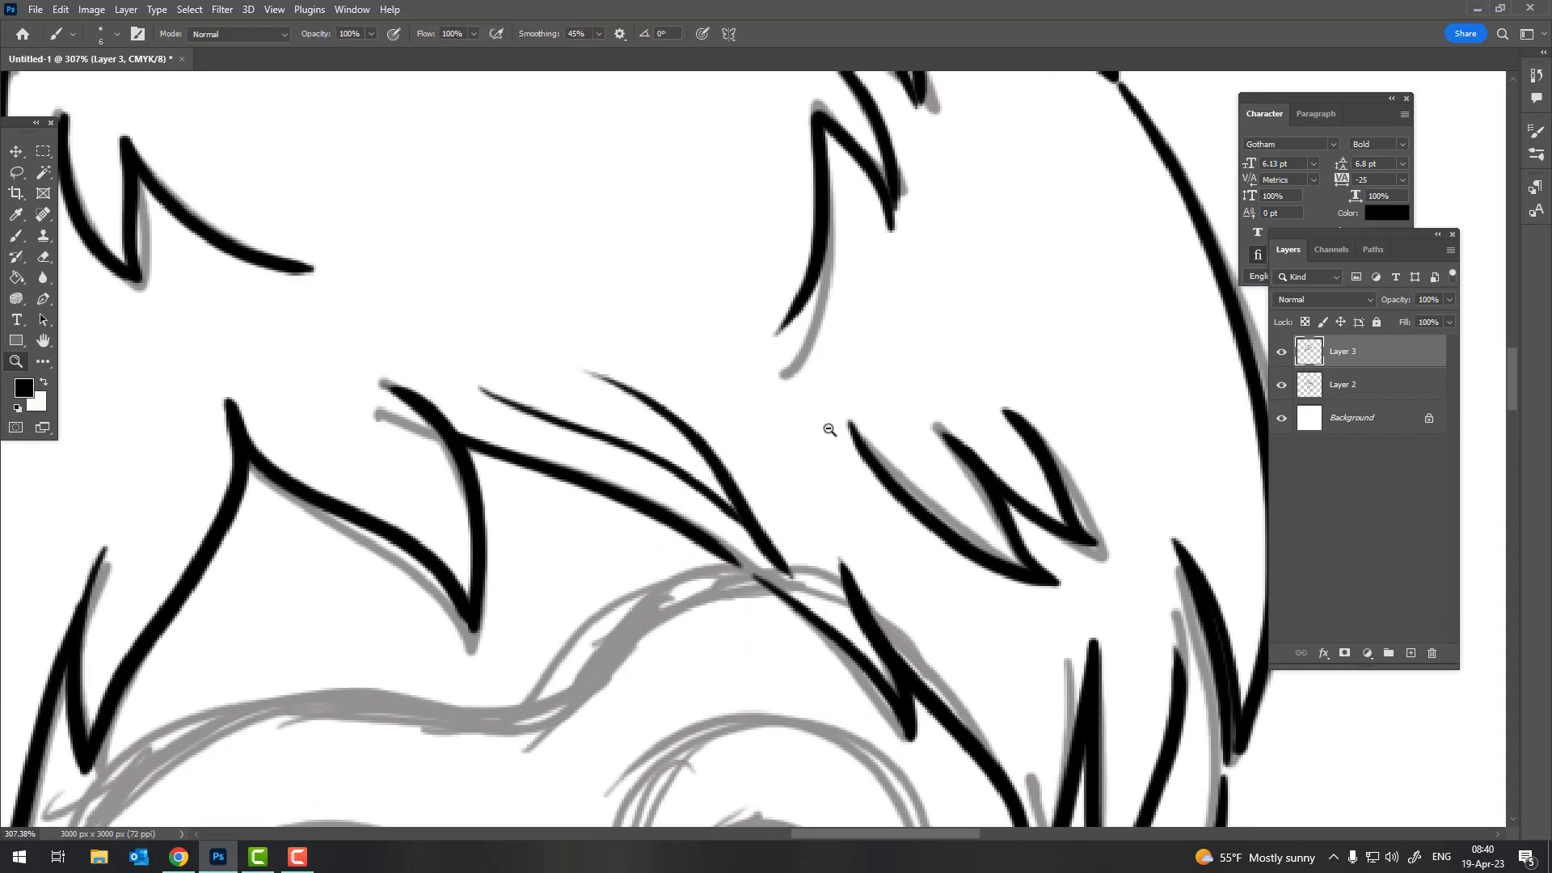
pyautogui.scroll(-5, 829, 429)
pyautogui.scroll(5, 627, 242)
pyautogui.press('b')
pyautogui.moveTo(659, 293); pyautogui.dragTo(475, 629)
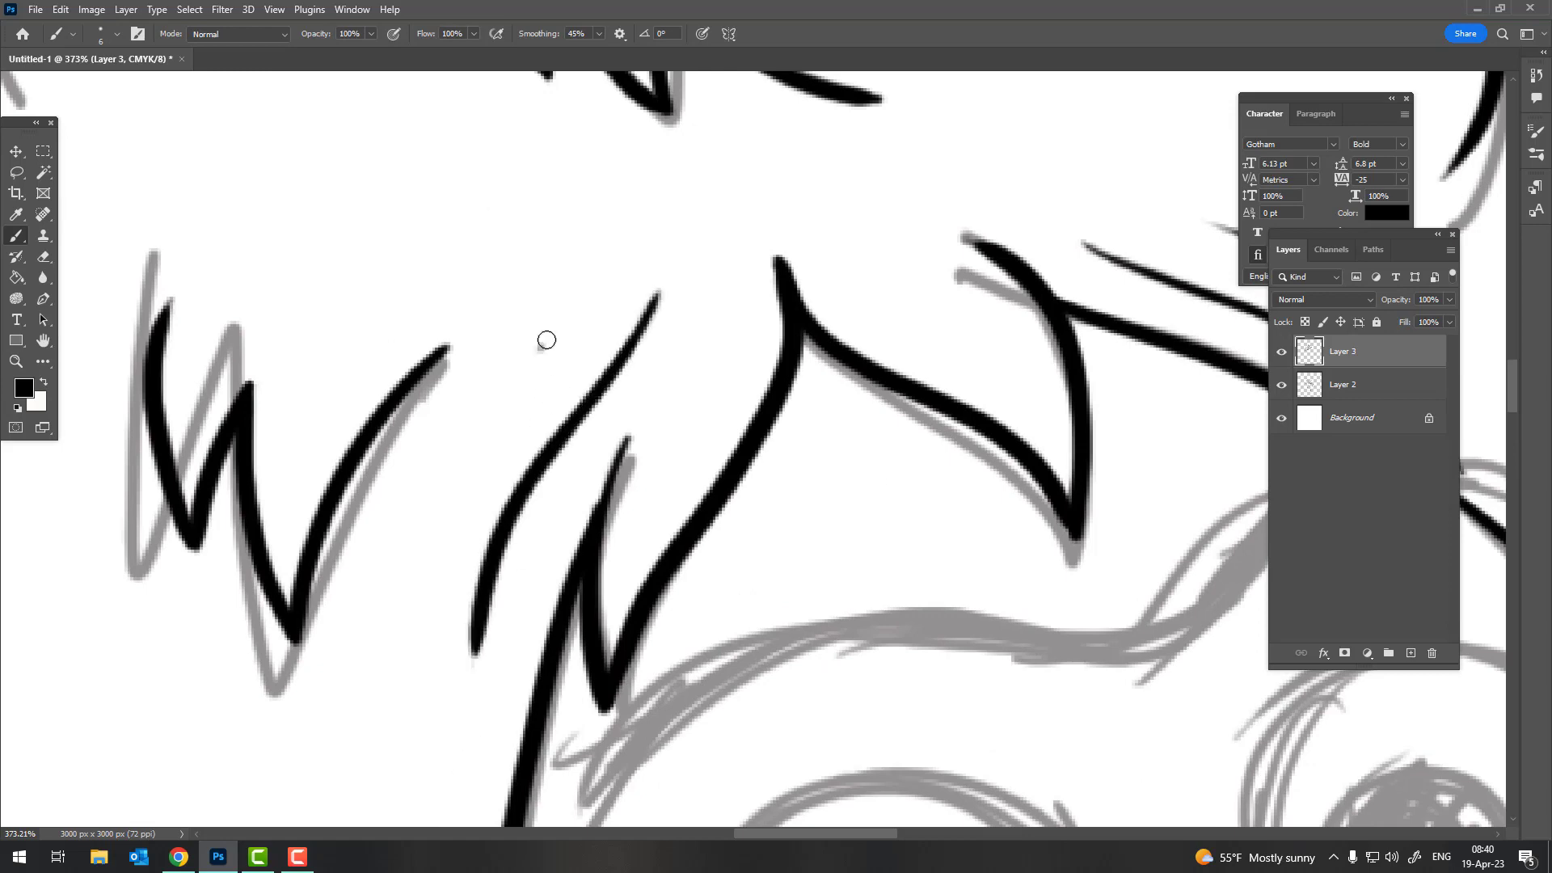
pyautogui.moveTo(547, 340); pyautogui.dragTo(482, 670)
# Add four more curved texture strands inside the hair mass
pyautogui.scroll(-5, 639, 404)
pyautogui.scroll(2, 606, 340)
pyautogui.scroll(2, 569, 211)
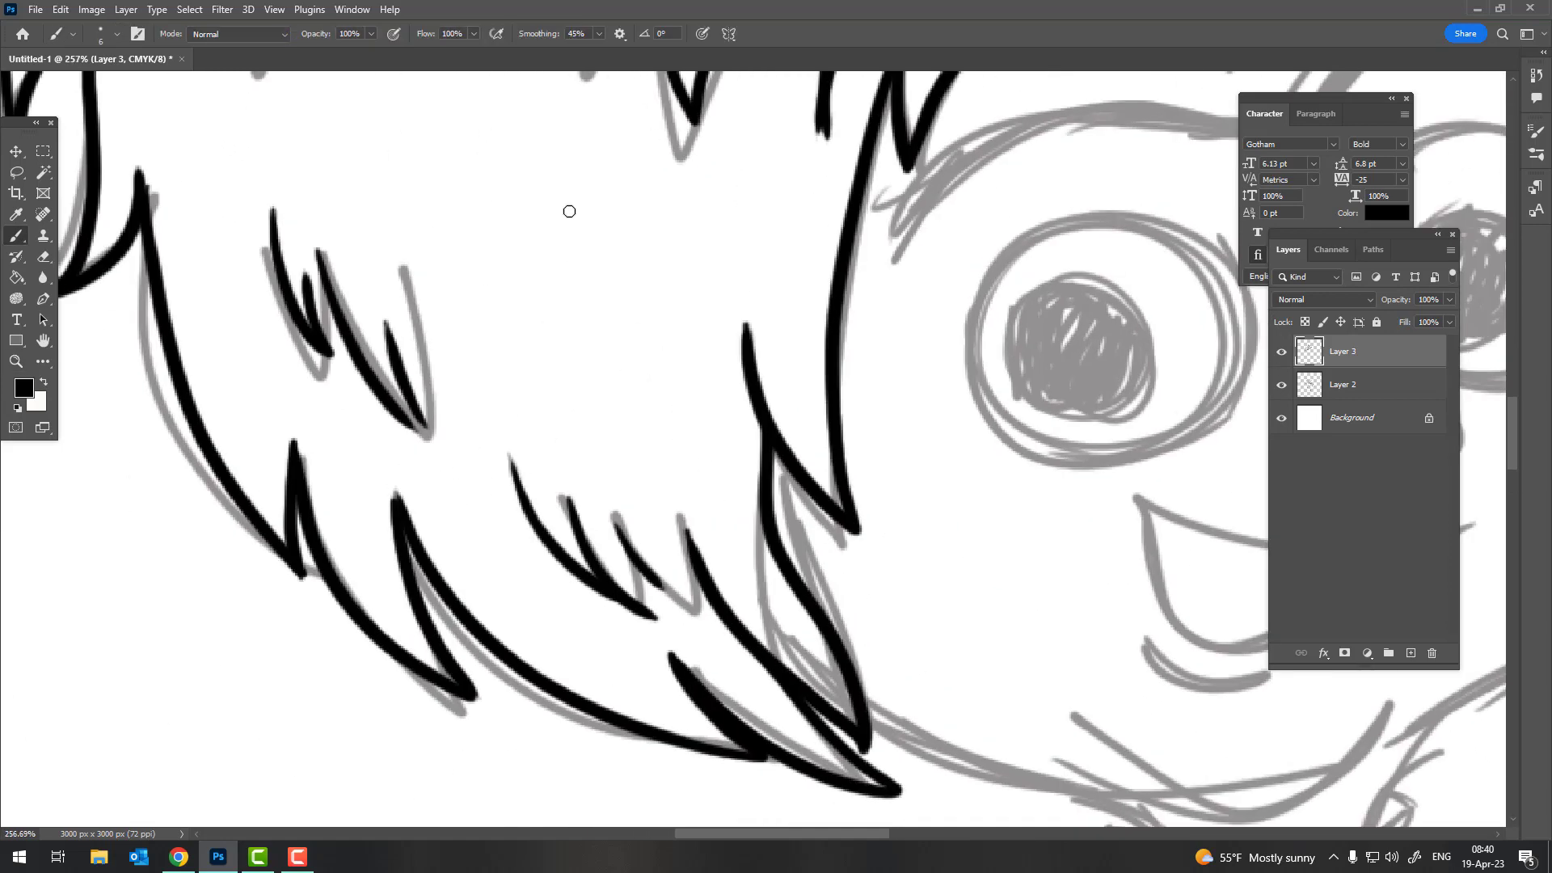
pyautogui.moveTo(571, 237); pyautogui.dragTo(676, 446)
pyautogui.moveTo(672, 351); pyautogui.dragTo(731, 489)
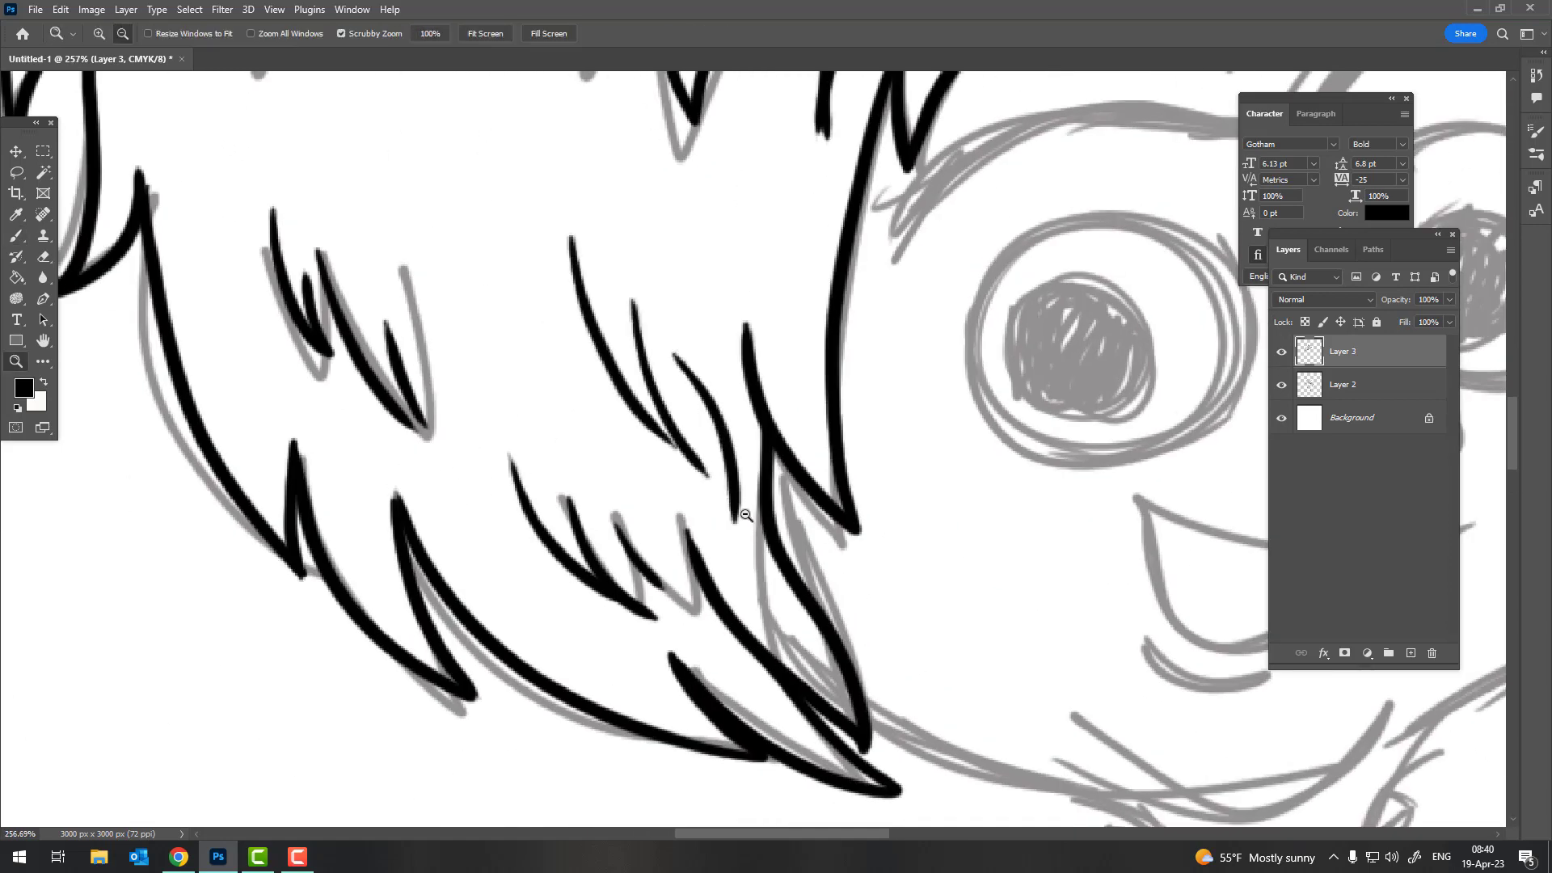
pyautogui.scroll(-5, 671, 364)
pyautogui.scroll(5, 609, 205)
pyautogui.moveTo(610, 206); pyautogui.dragTo(628, 491)
pyautogui.moveTo(662, 440); pyautogui.dragTo(659, 301)
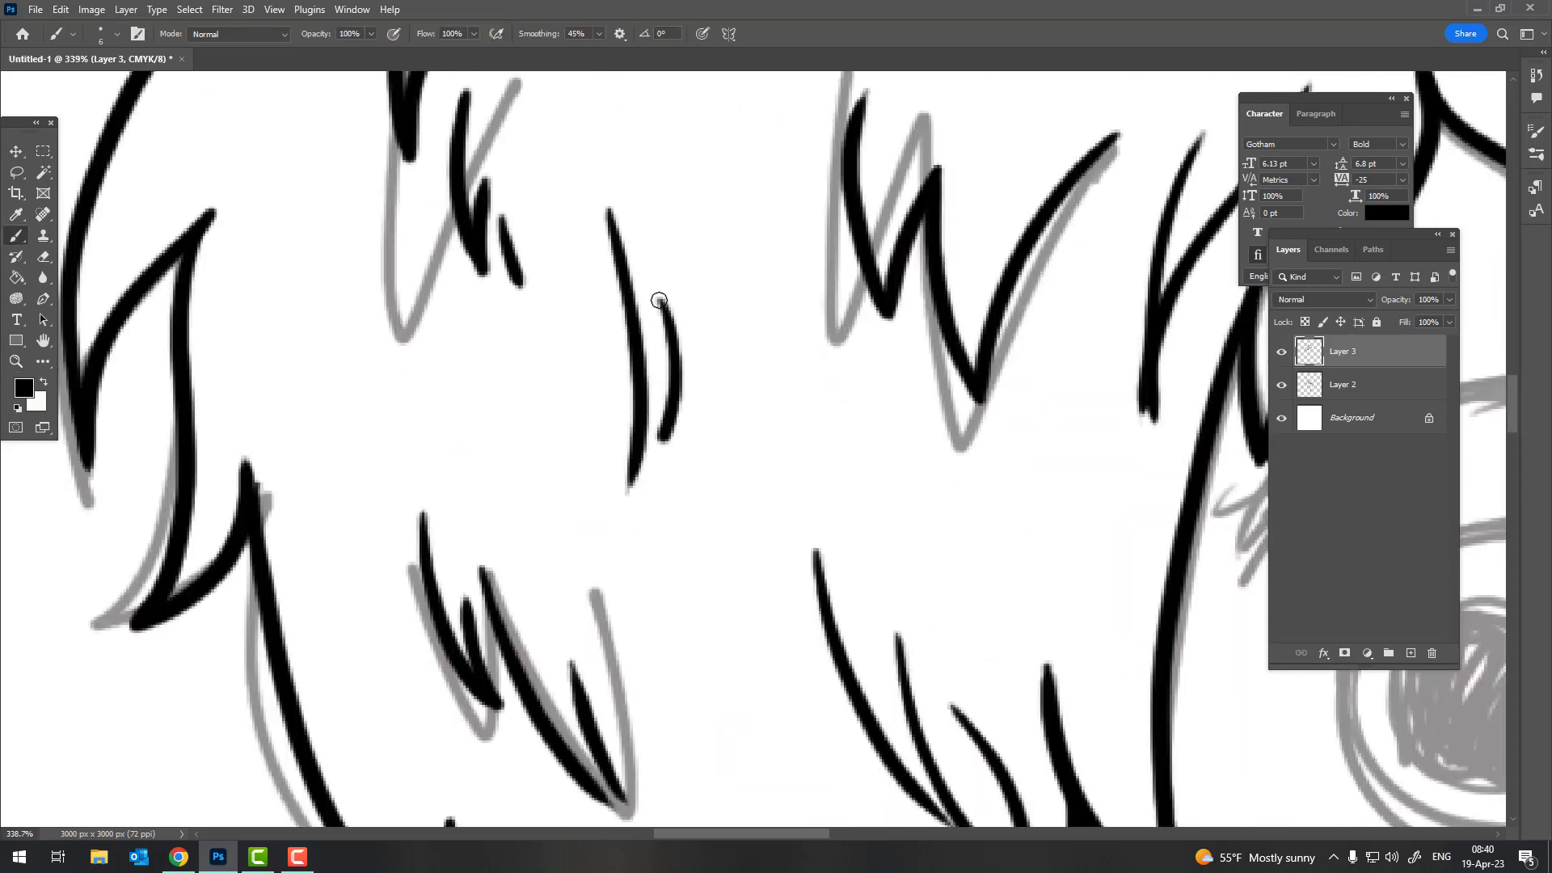
# Zoom out to review the fully inked hair on the whole character
pyautogui.scroll(-5, 717, 402)
pyautogui.scroll(4, 604, 288)
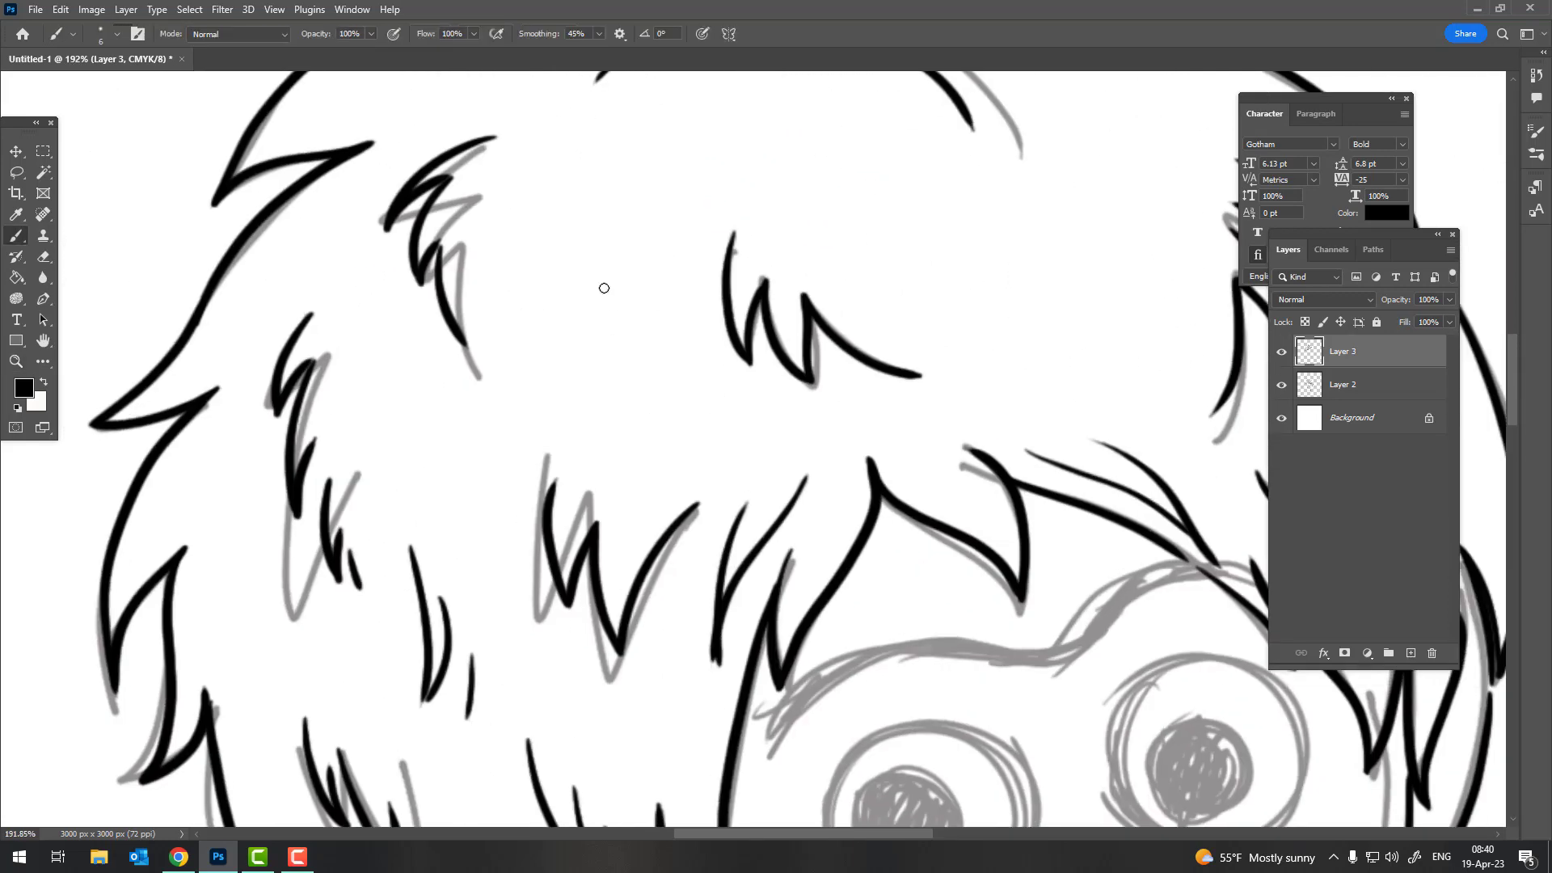
pyautogui.scroll(-5, 662, 368)
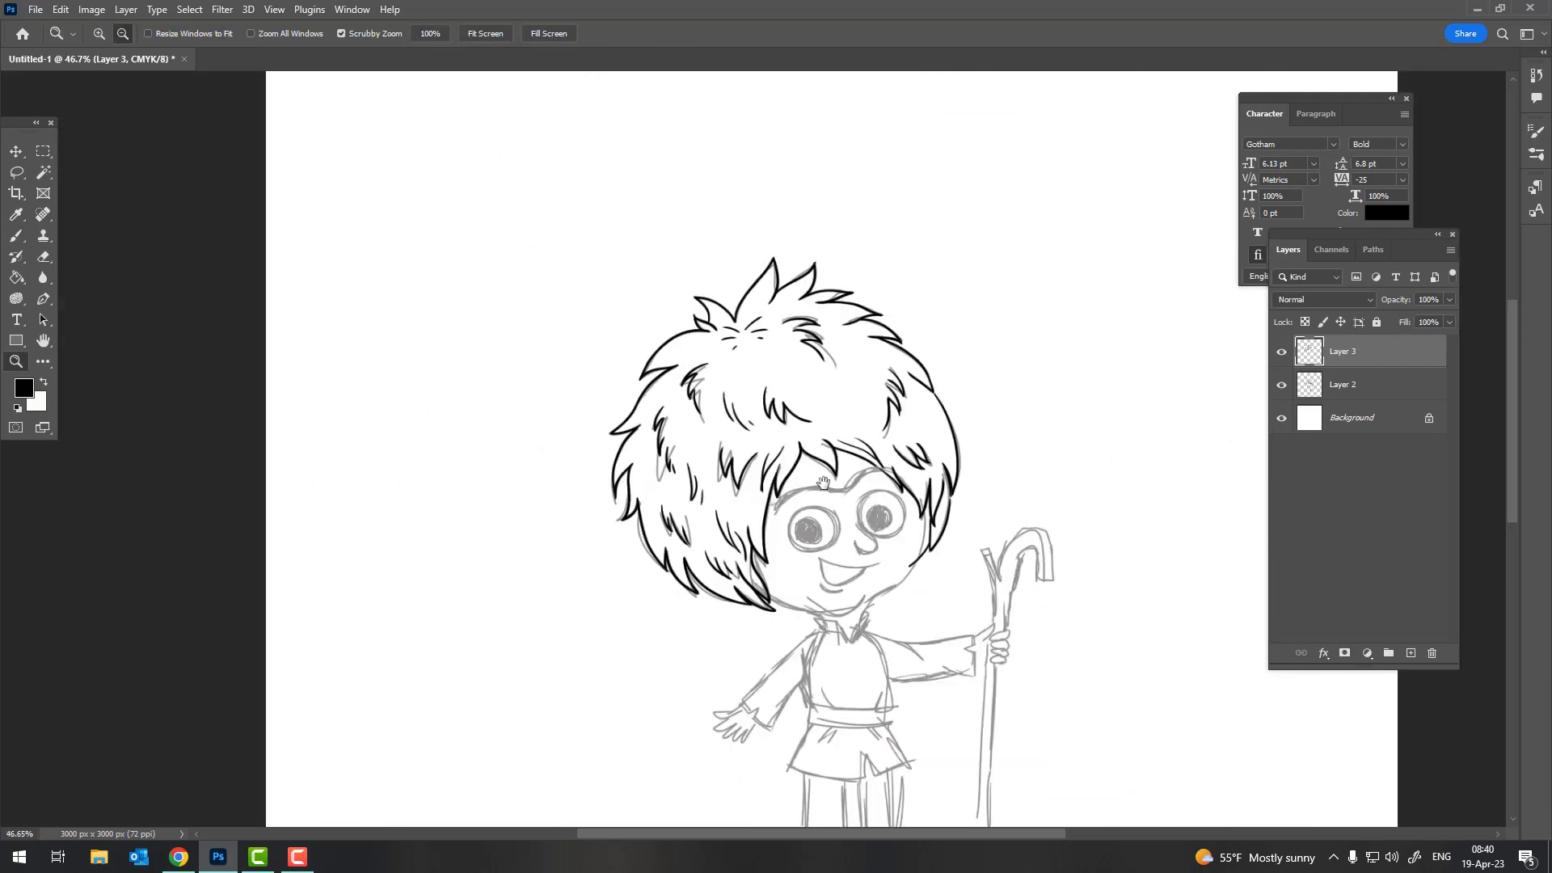
pyautogui.scroll(4, 675, 257)
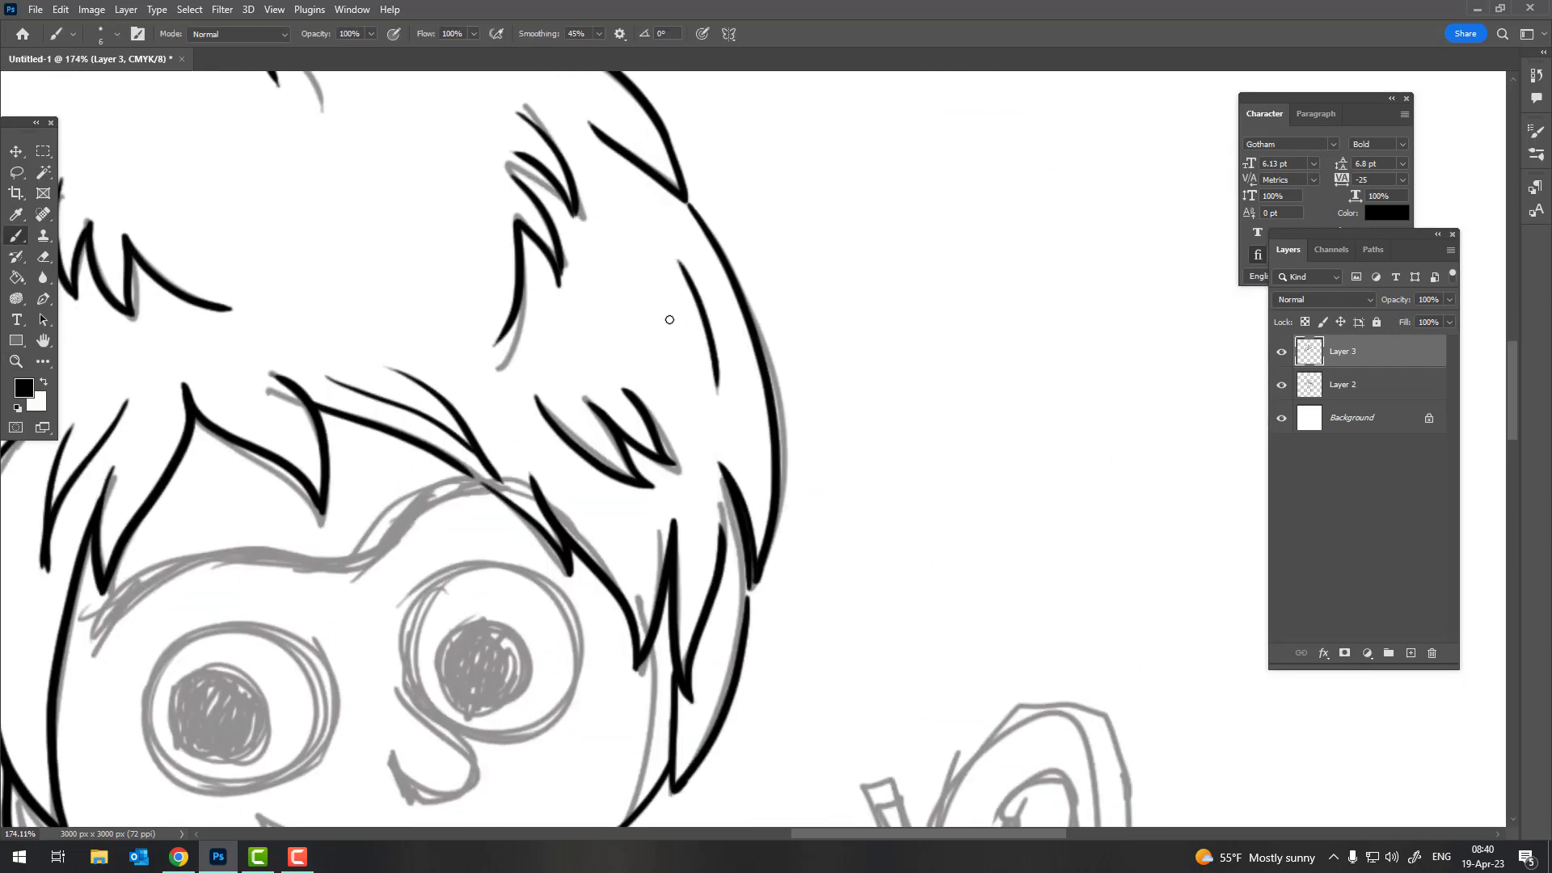
pyautogui.scroll(-4, 677, 406)
pyautogui.scroll(3, 622, 308)
pyautogui.scroll(1, 593, 241)
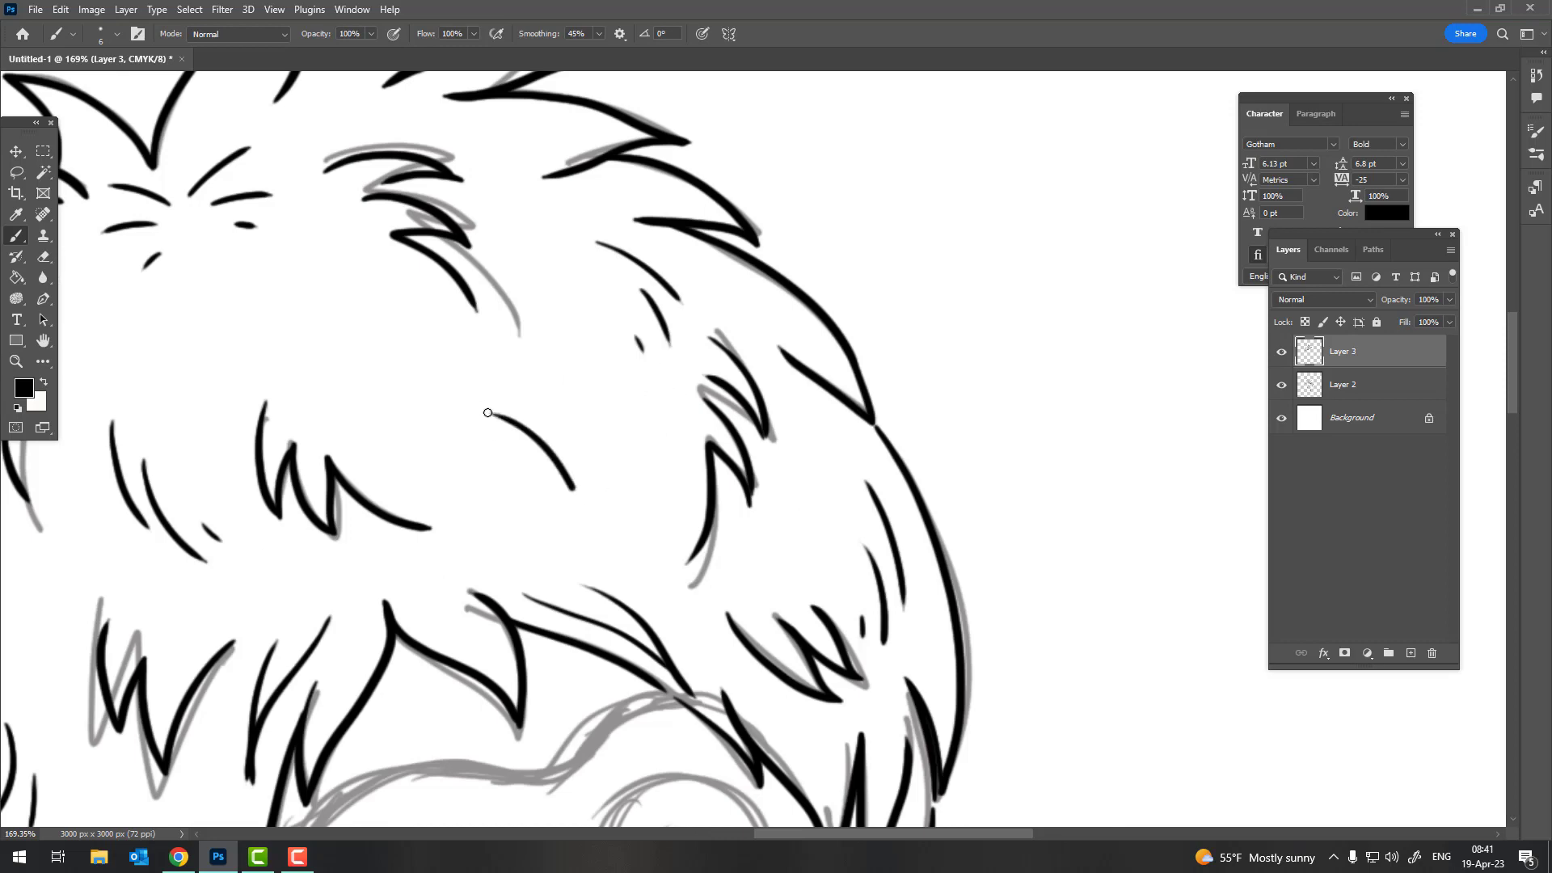
pyautogui.press('z')
pyautogui.scroll(-5, 552, 498)
pyautogui.scroll(-1, 896, 434)
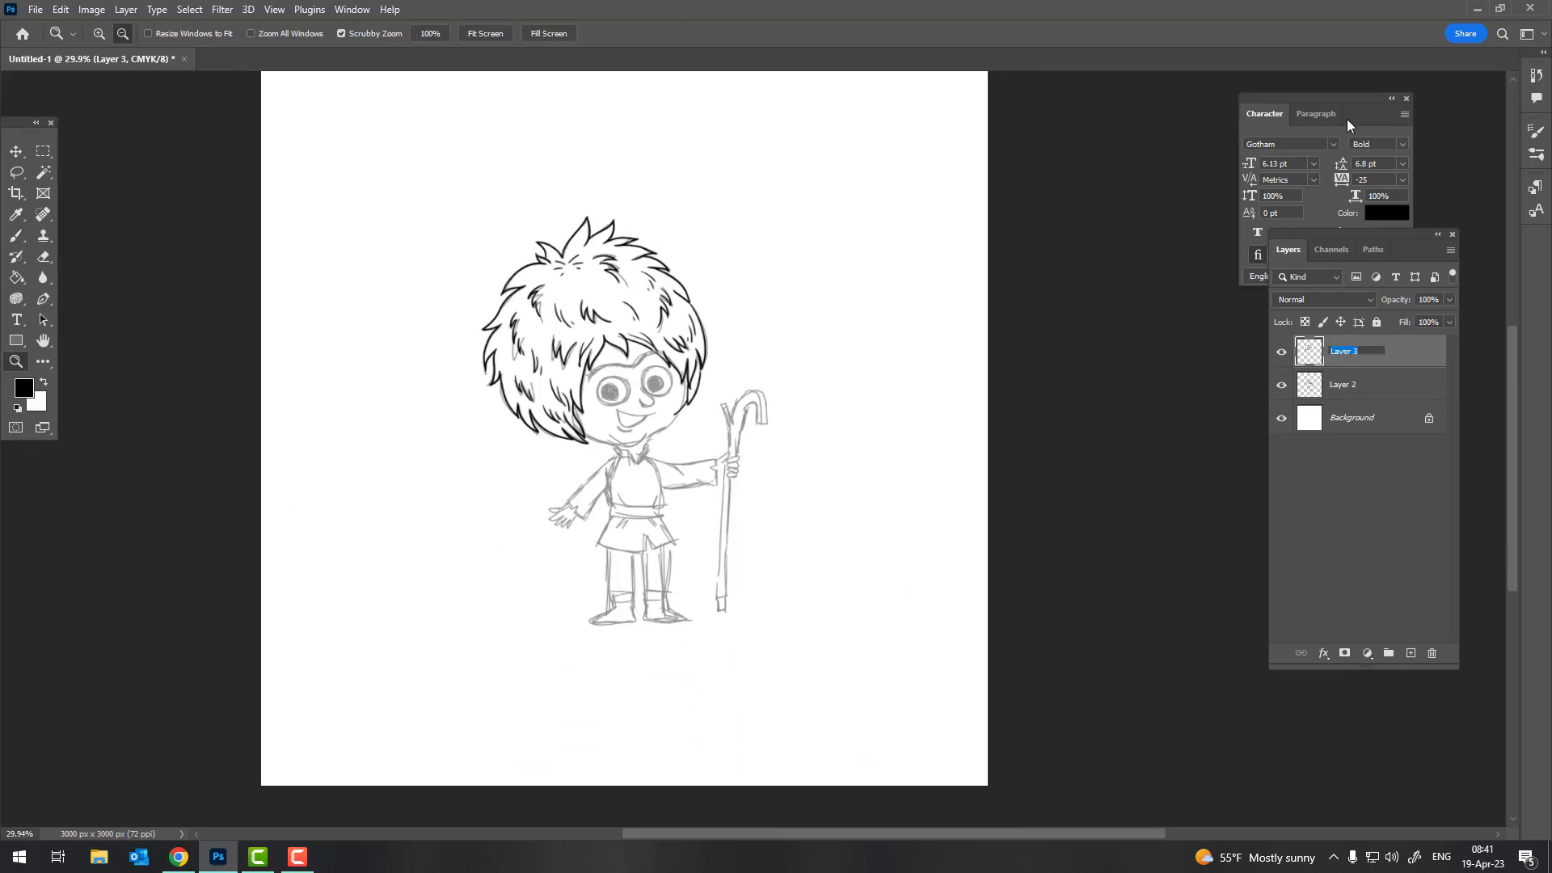
# Rename the hair ink layer to 'h' and add a new empty layer above the sketch layer
pyautogui.write('h')
pyautogui.click(1392, 397)
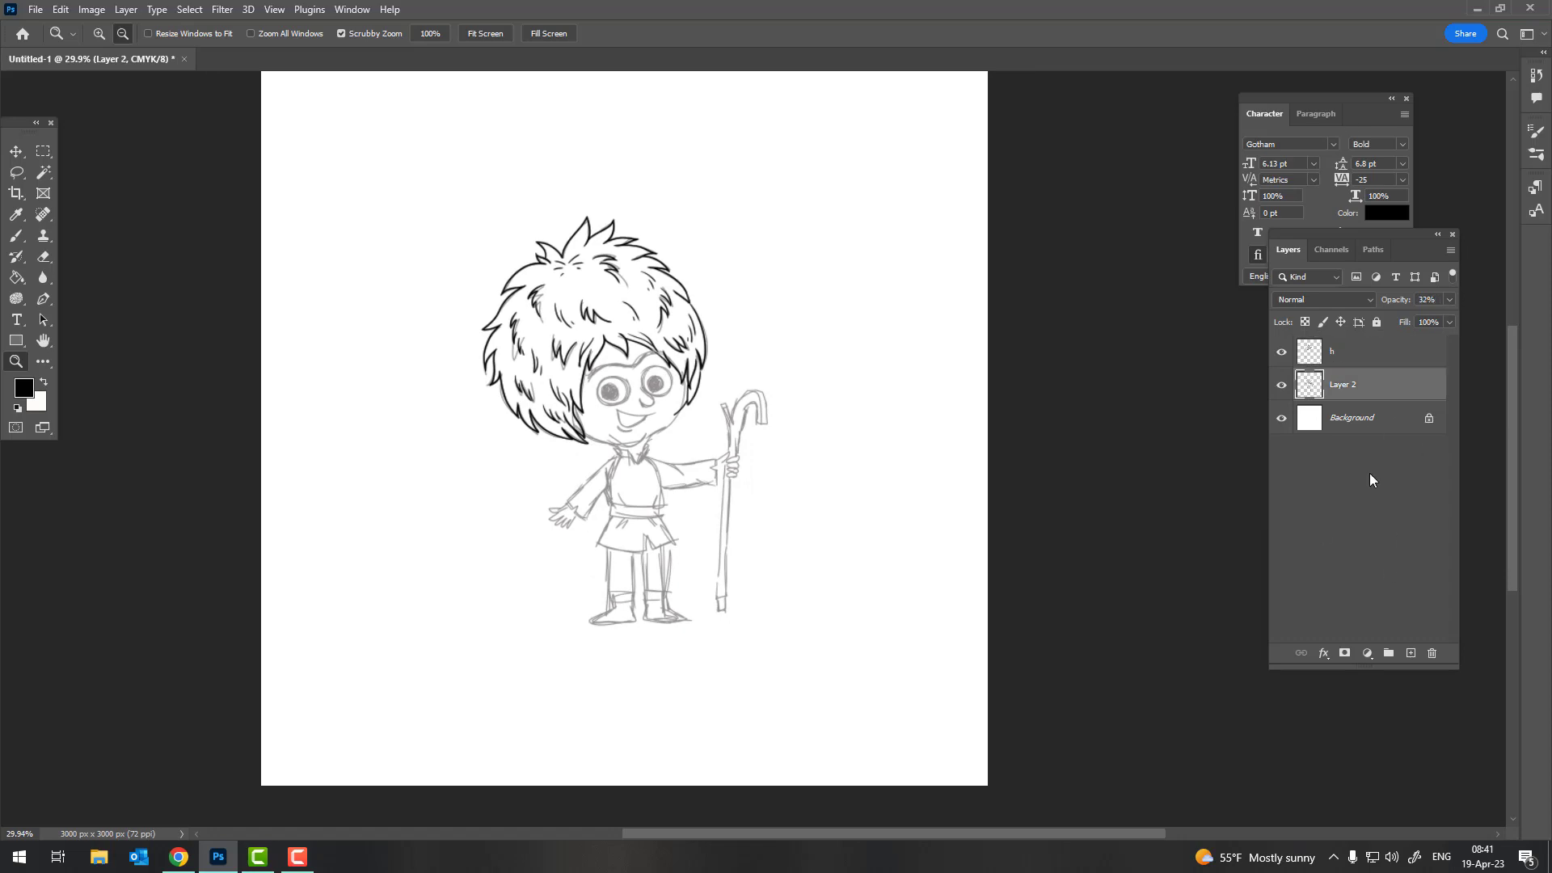
pyautogui.click(1411, 653)
pyautogui.scroll(3, 877, 506)
pyautogui.scroll(3, 492, 560)
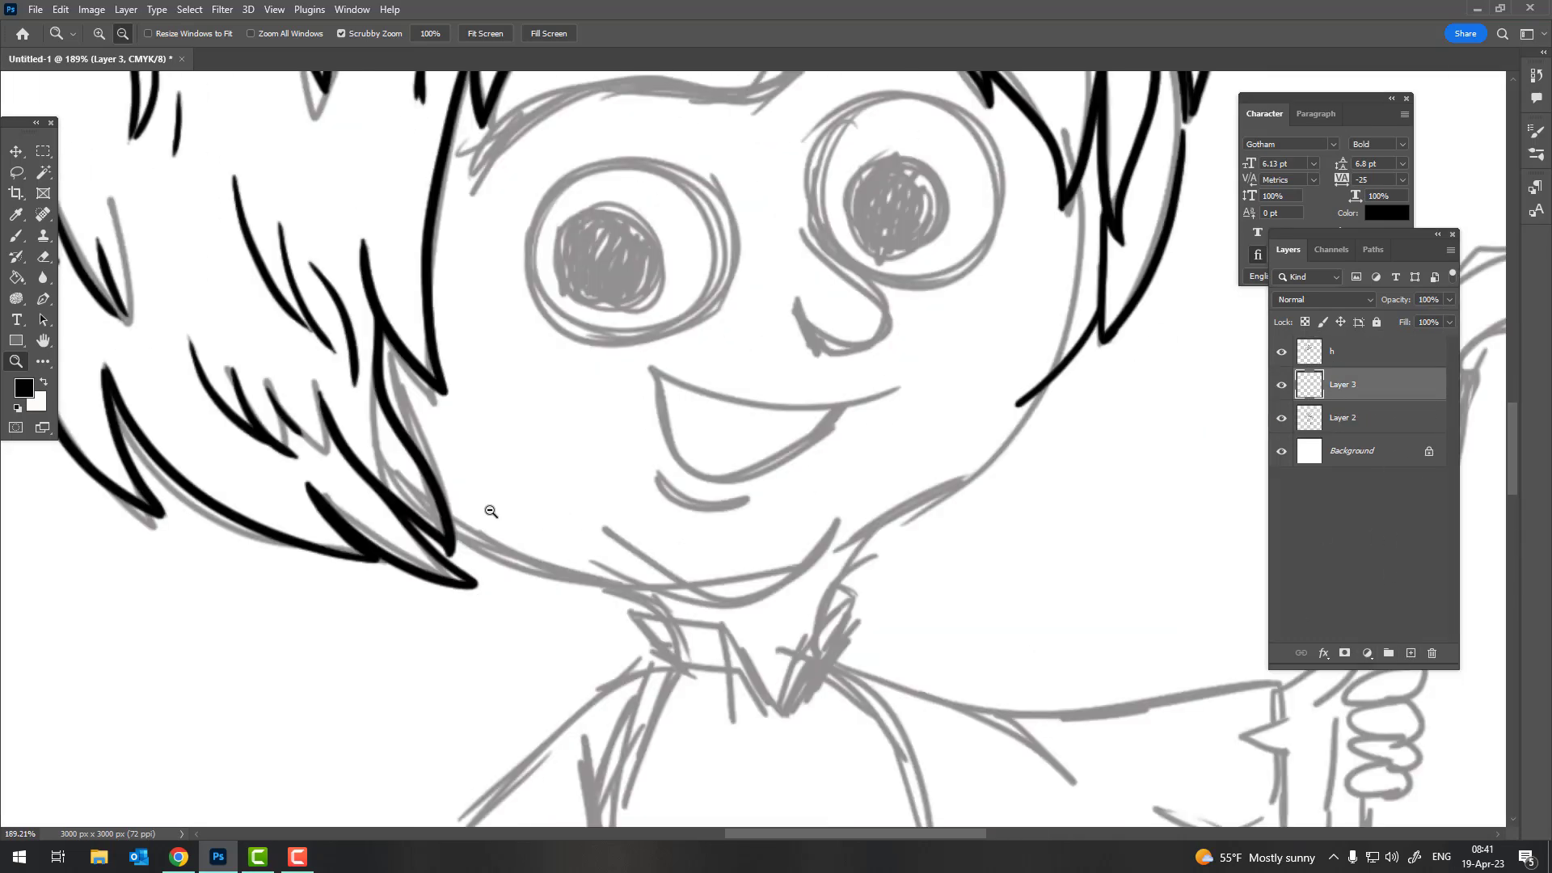
# Brush a black stroke at the chin and redraw the jawline stroke toward the hair
pyautogui.press('b')
pyautogui.scroll(2, 702, 594)
pyautogui.moveTo(513, 461); pyautogui.dragTo(1057, 391)
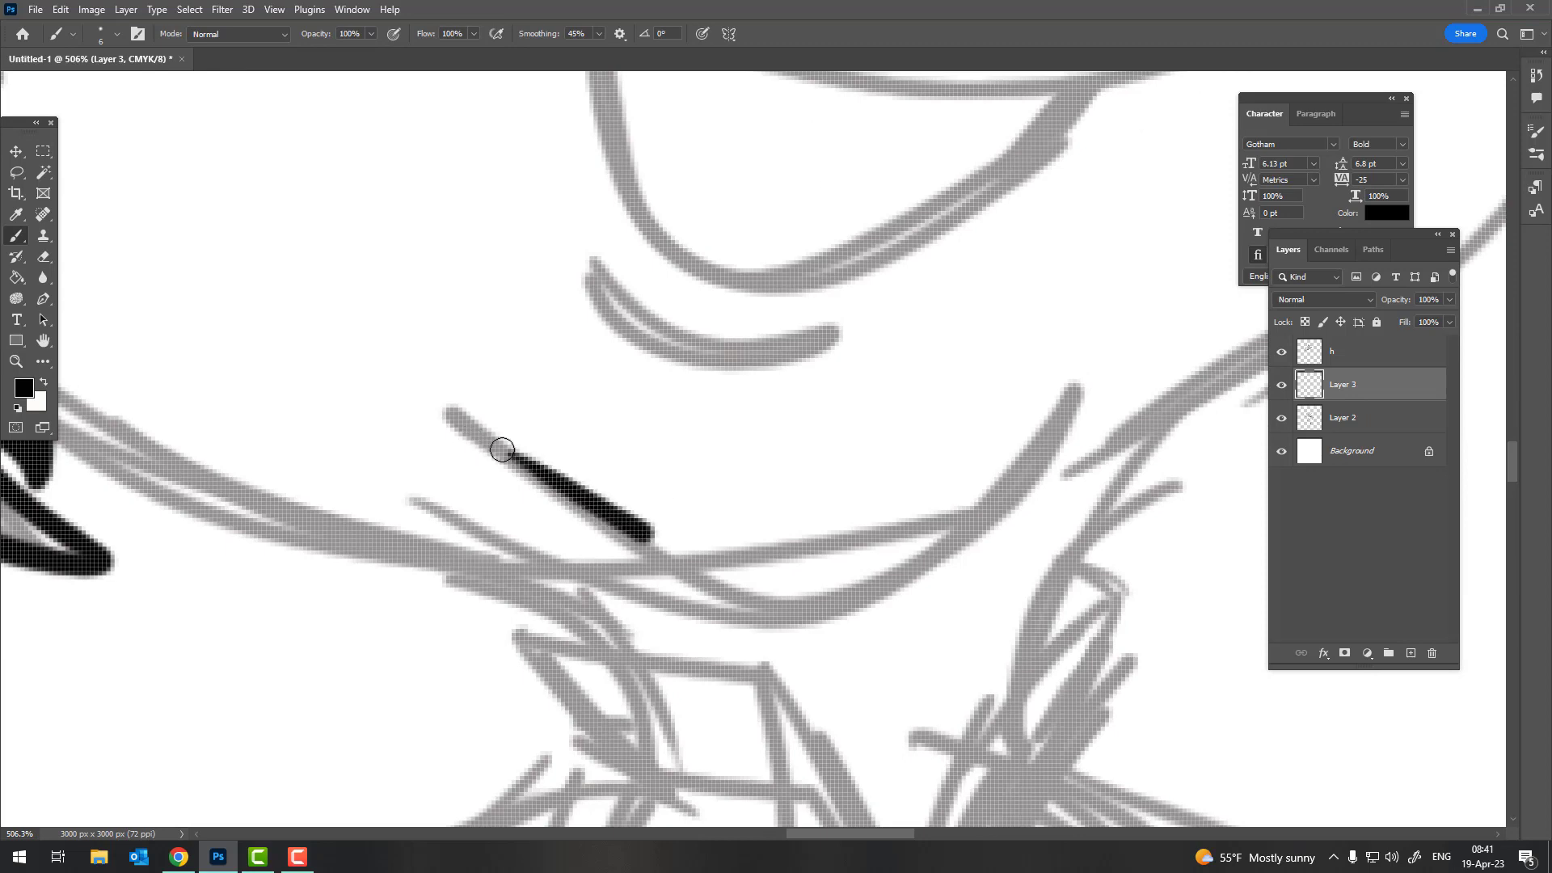
pyautogui.press('z')
pyautogui.scroll(-3, 906, 457)
pyautogui.moveTo(907, 457); pyautogui.dragTo(460, 592)
pyautogui.scroll(3, 623, 560)
pyautogui.press('b')
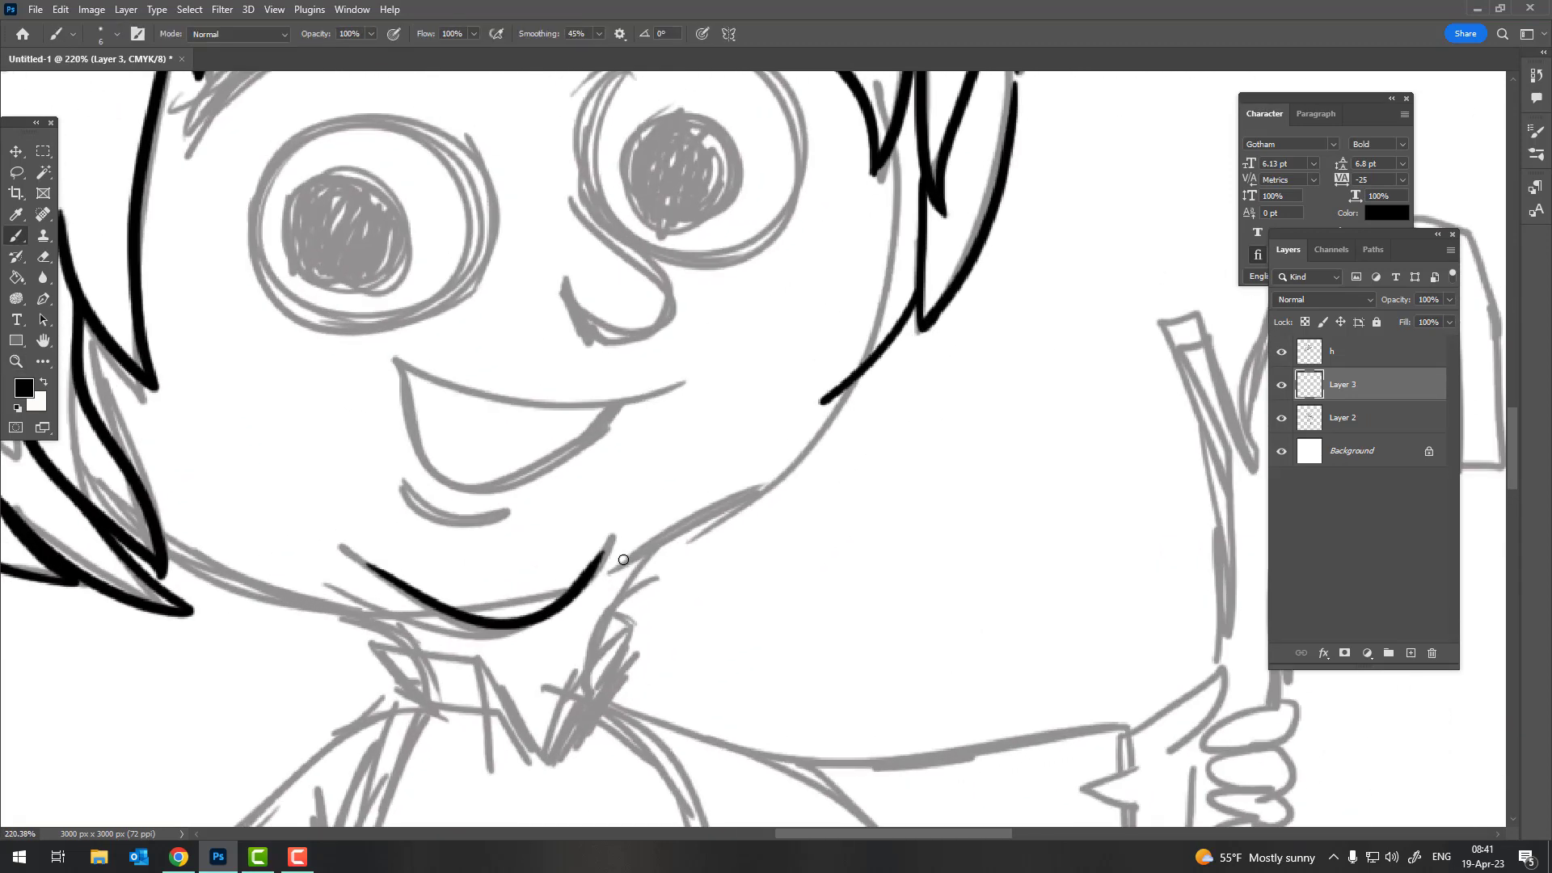
pyautogui.moveTo(608, 566); pyautogui.dragTo(929, 194)
pyautogui.hotkey('ctrl', 'z')
pyautogui.moveTo(895, 133); pyautogui.dragTo(607, 557)
# Extend the jawline along the sketch and join it to the upper black hair line
pyautogui.press('z')
pyautogui.scroll(-2, 615, 550)
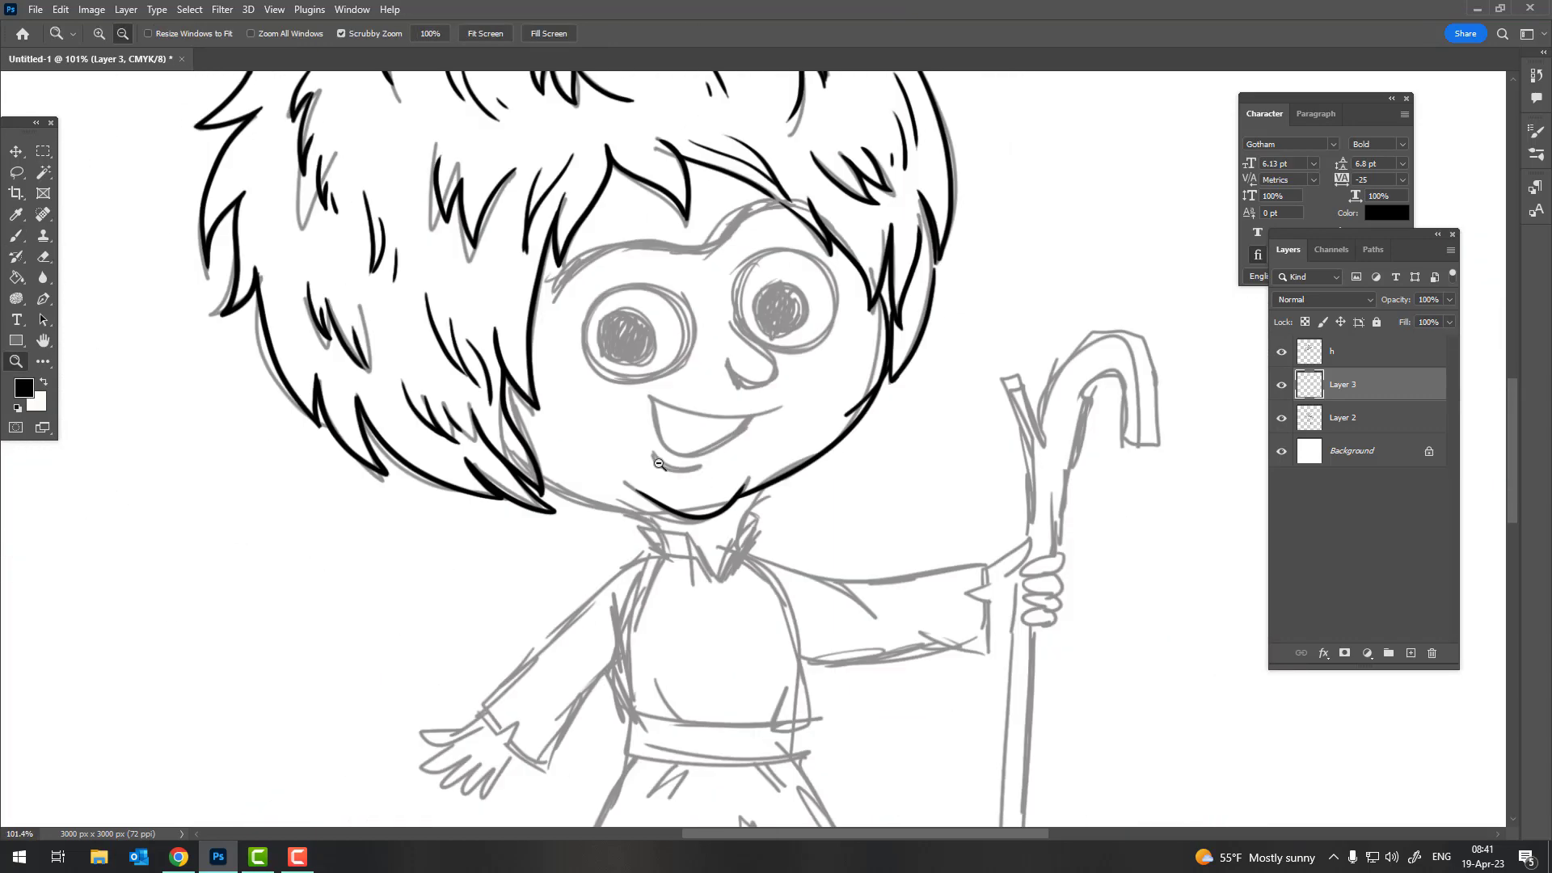
pyautogui.scroll(4, 632, 530)
pyautogui.press('b')
pyautogui.moveTo(599, 491); pyautogui.dragTo(932, 584)
pyautogui.press('z')
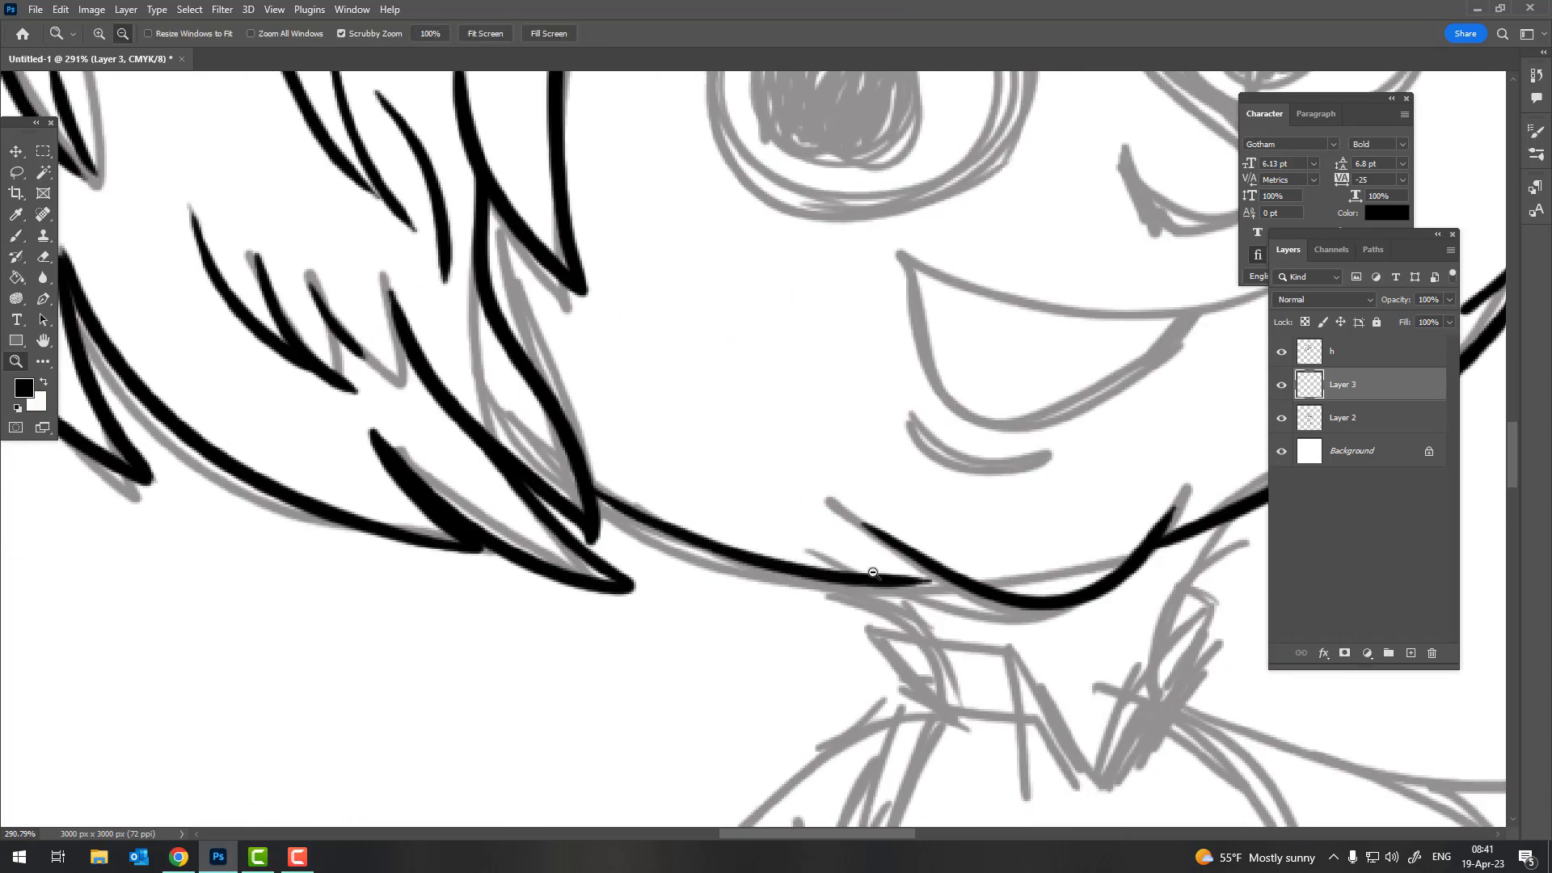
pyautogui.scroll(-3, 613, 615)
pyautogui.scroll(-1, 613, 614)
pyautogui.scroll(-3, 646, 566)
pyautogui.scroll(5, 728, 493)
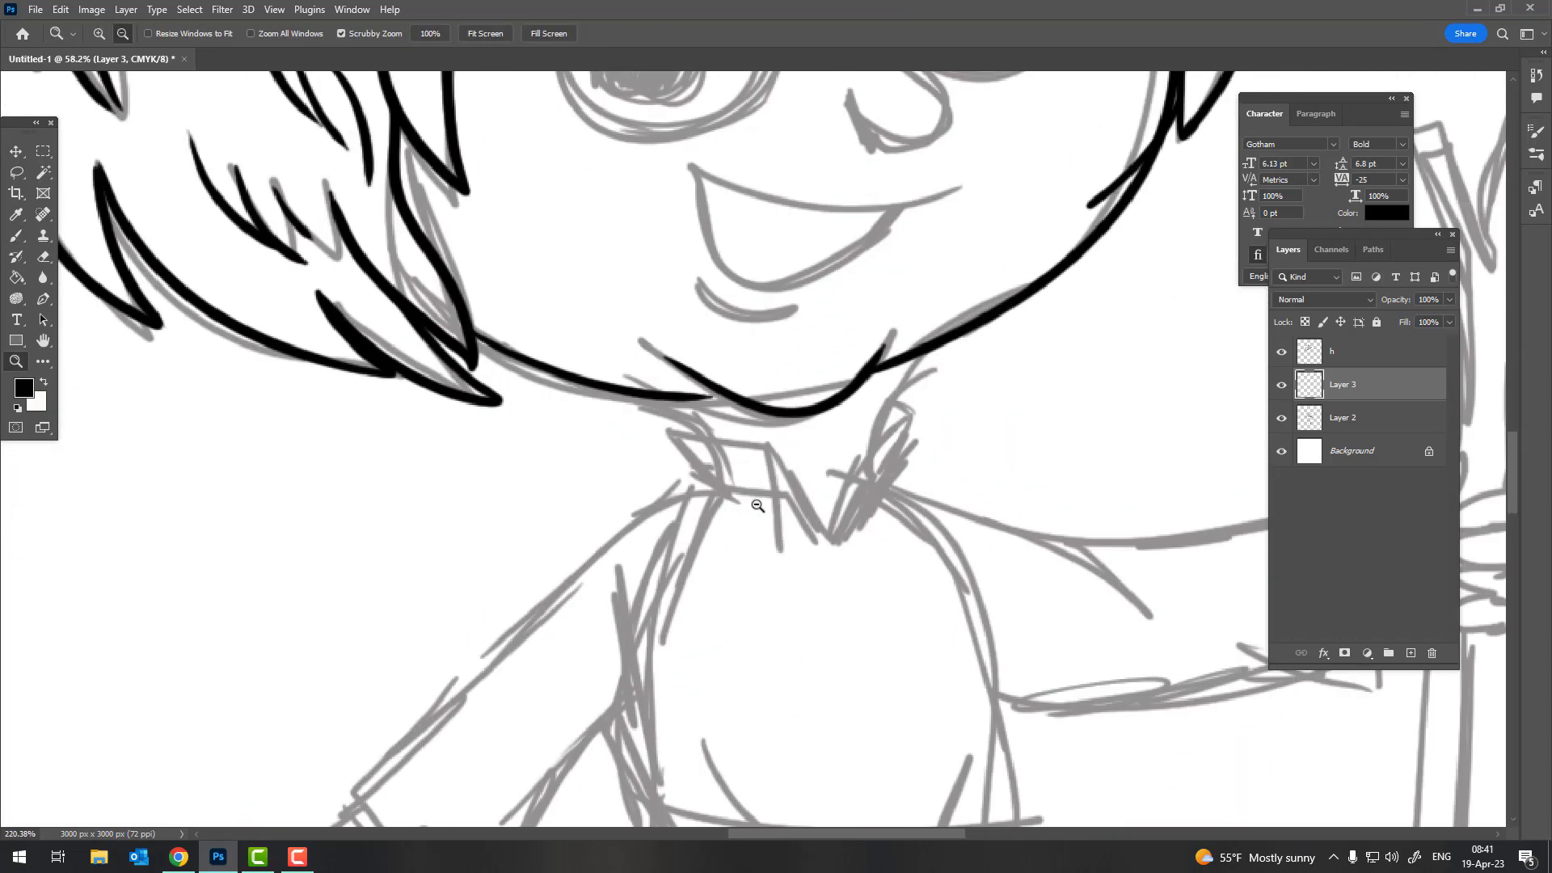
pyautogui.scroll(3, 747, 400)
pyautogui.press('b')
pyautogui.moveTo(658, 311); pyautogui.dragTo(1049, 334)
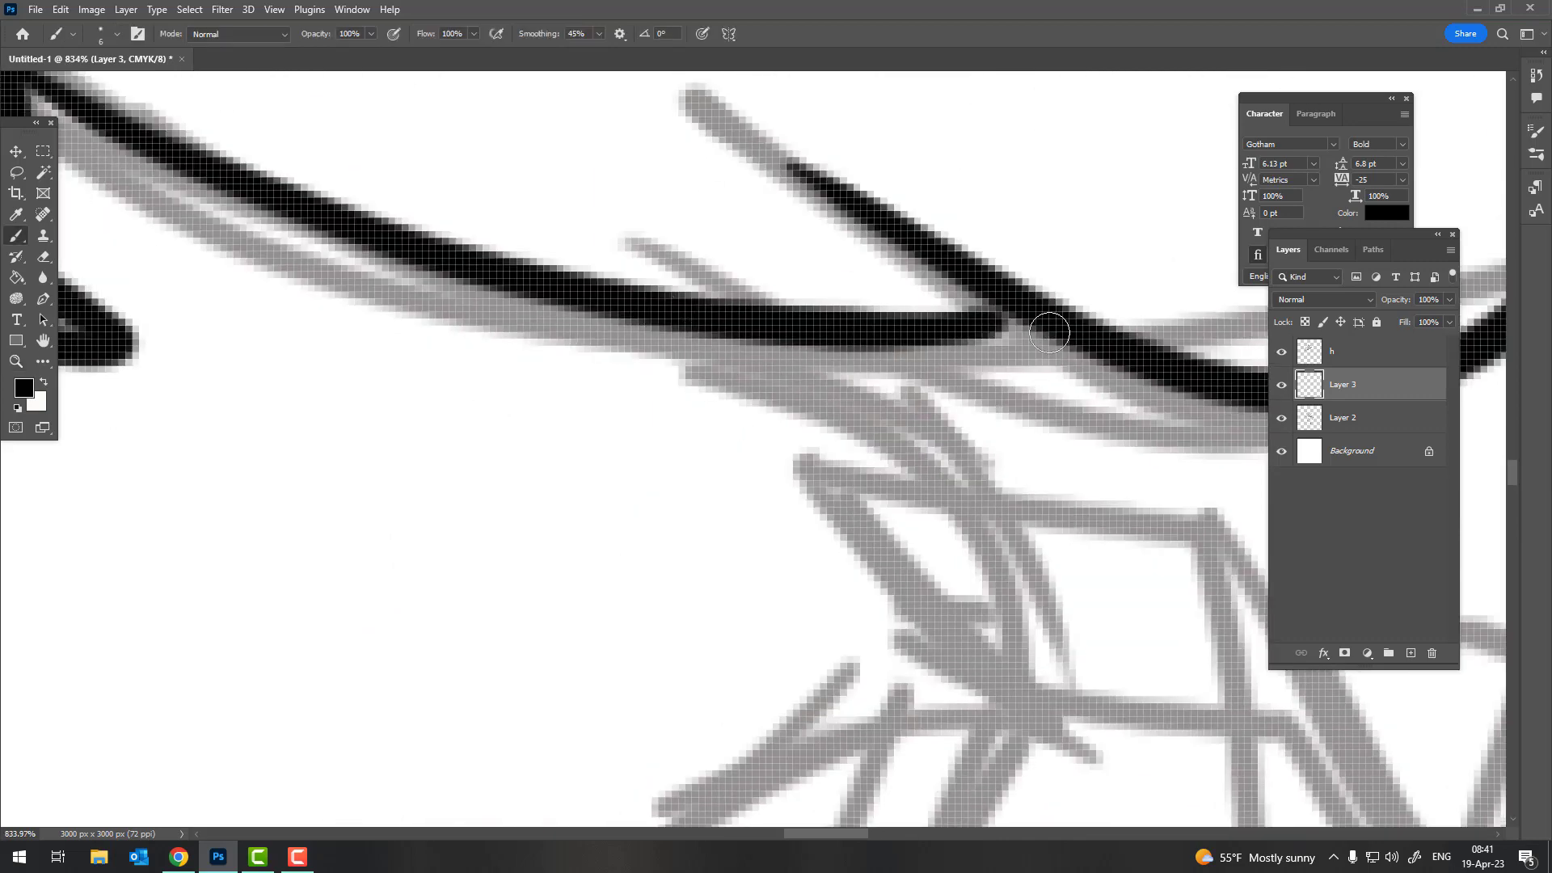
pyautogui.press('z')
pyautogui.scroll(-3, 889, 356)
pyautogui.scroll(-3, 809, 364)
pyautogui.scroll(-1, 774, 373)
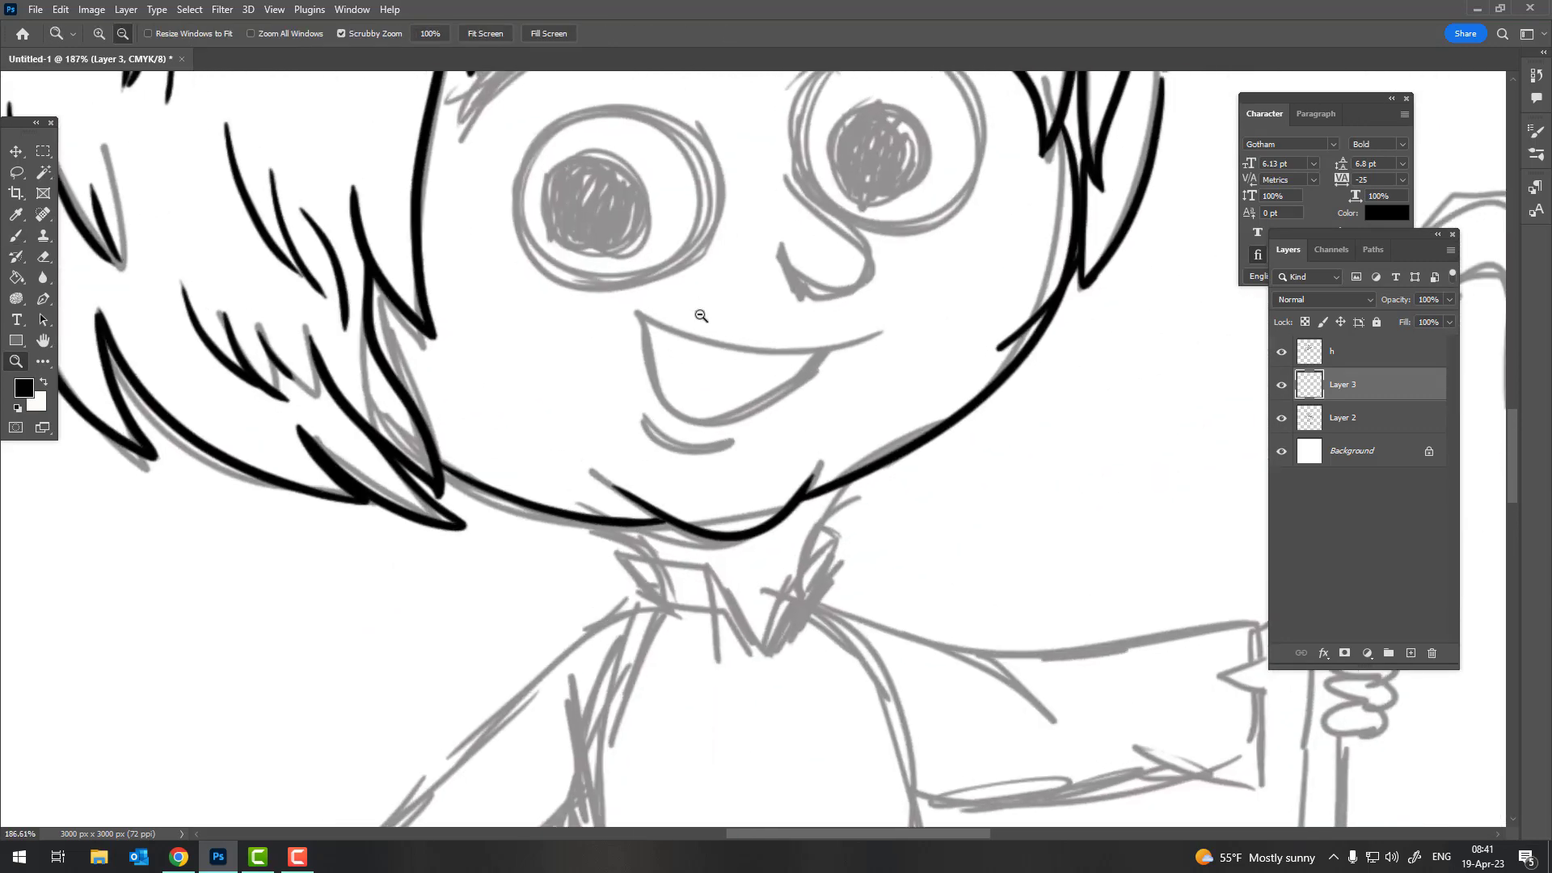
pyautogui.scroll(2, 671, 324)
# Ink a black outline around the top of the left eye, undoing stray strokes
pyautogui.press('b')
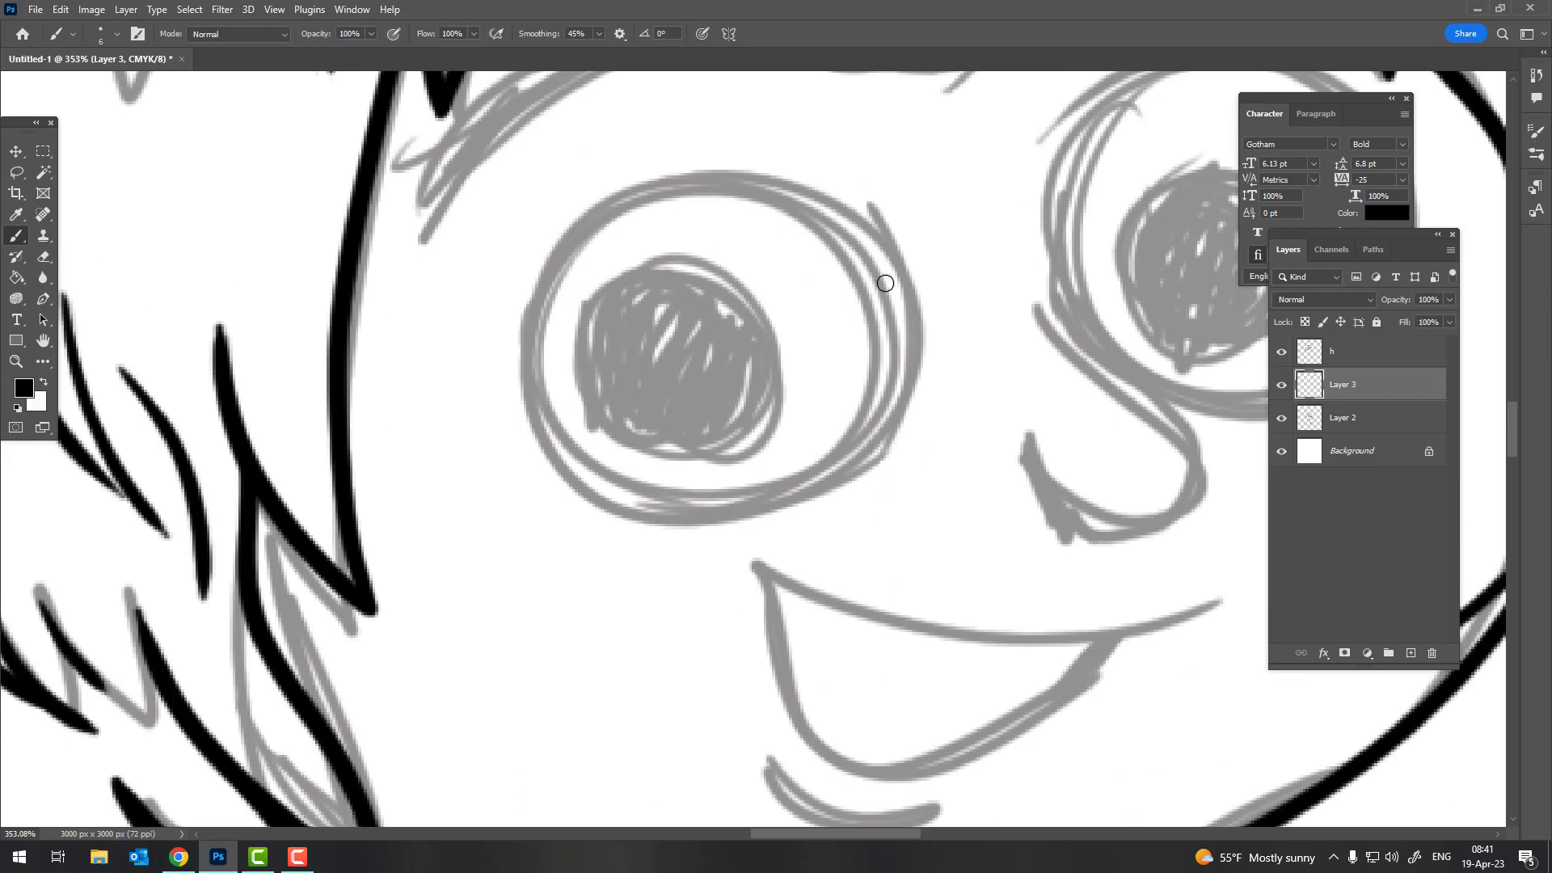
pyautogui.moveTo(885, 283); pyautogui.dragTo(530, 296)
pyautogui.moveTo(493, 449); pyautogui.dragTo(687, 550)
pyautogui.hotkey('ctrl', 'z')
pyautogui.hotkey('ctrl', 'z')
pyautogui.moveTo(700, 172); pyautogui.dragTo(687, 173)
pyautogui.hotkey('ctrl', 'z')
pyautogui.moveTo(588, 215)
pyautogui.mouseDown()
pyautogui.moveTo(646, 171)
pyautogui.moveTo(631, 198)
pyautogui.moveTo(658, 520)
pyautogui.moveTo(779, 190)
pyautogui.moveTo(531, 283)
pyautogui.mouseUp()
pyautogui.hotkey('ctrl', 'z')
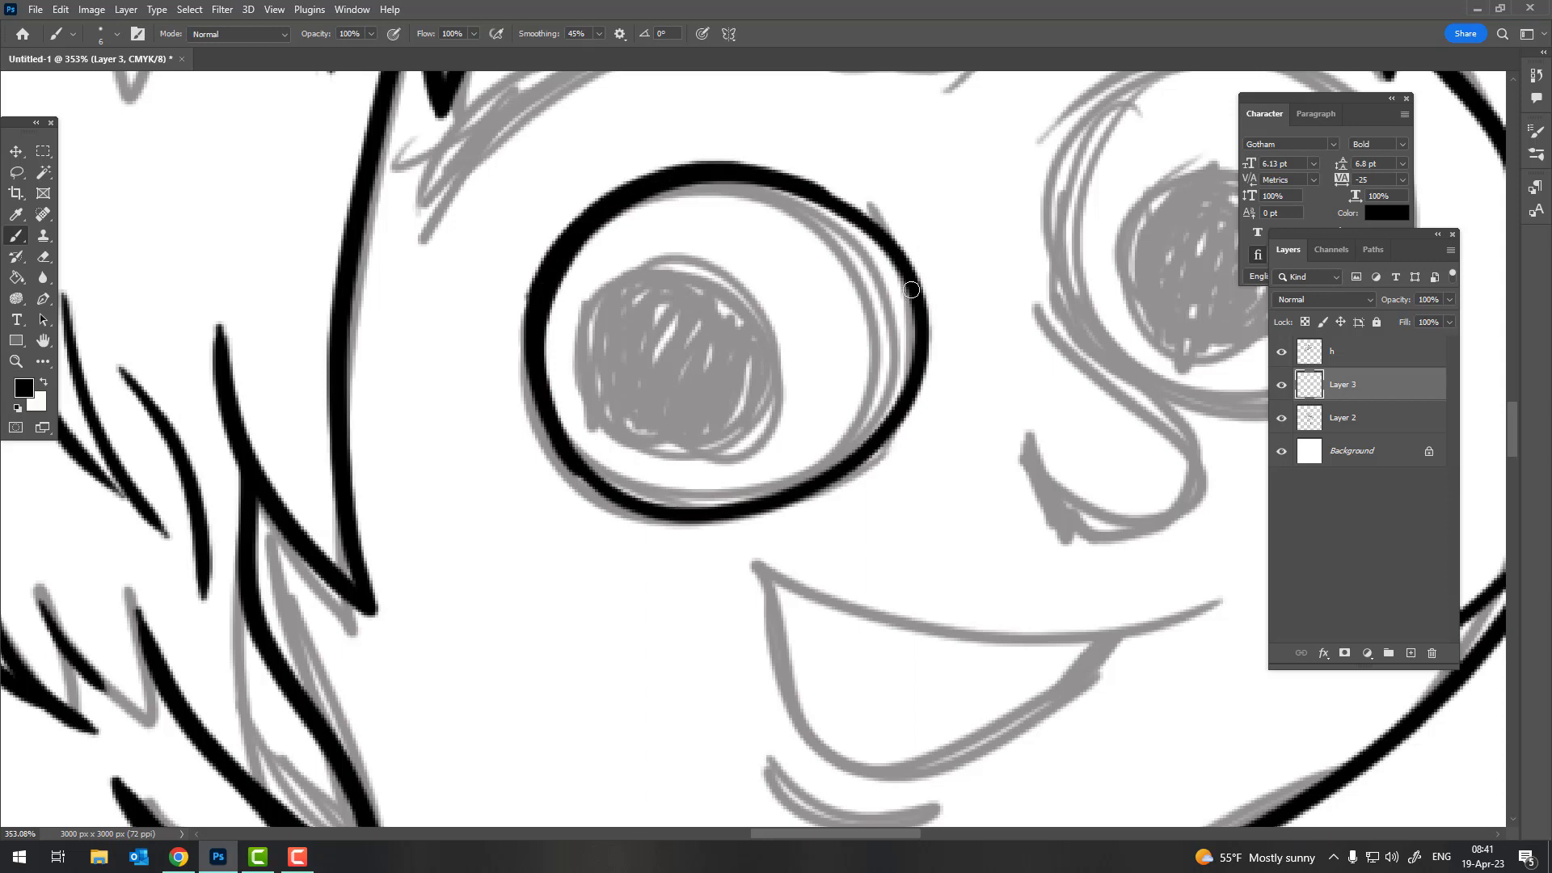
pyautogui.moveTo(911, 289)
pyautogui.mouseDown()
pyautogui.moveTo(784, 156)
pyautogui.moveTo(688, 143)
pyautogui.mouseUp()
pyautogui.hotkey('ctrl', 'z')
pyautogui.moveTo(923, 304); pyautogui.dragTo(661, 164)
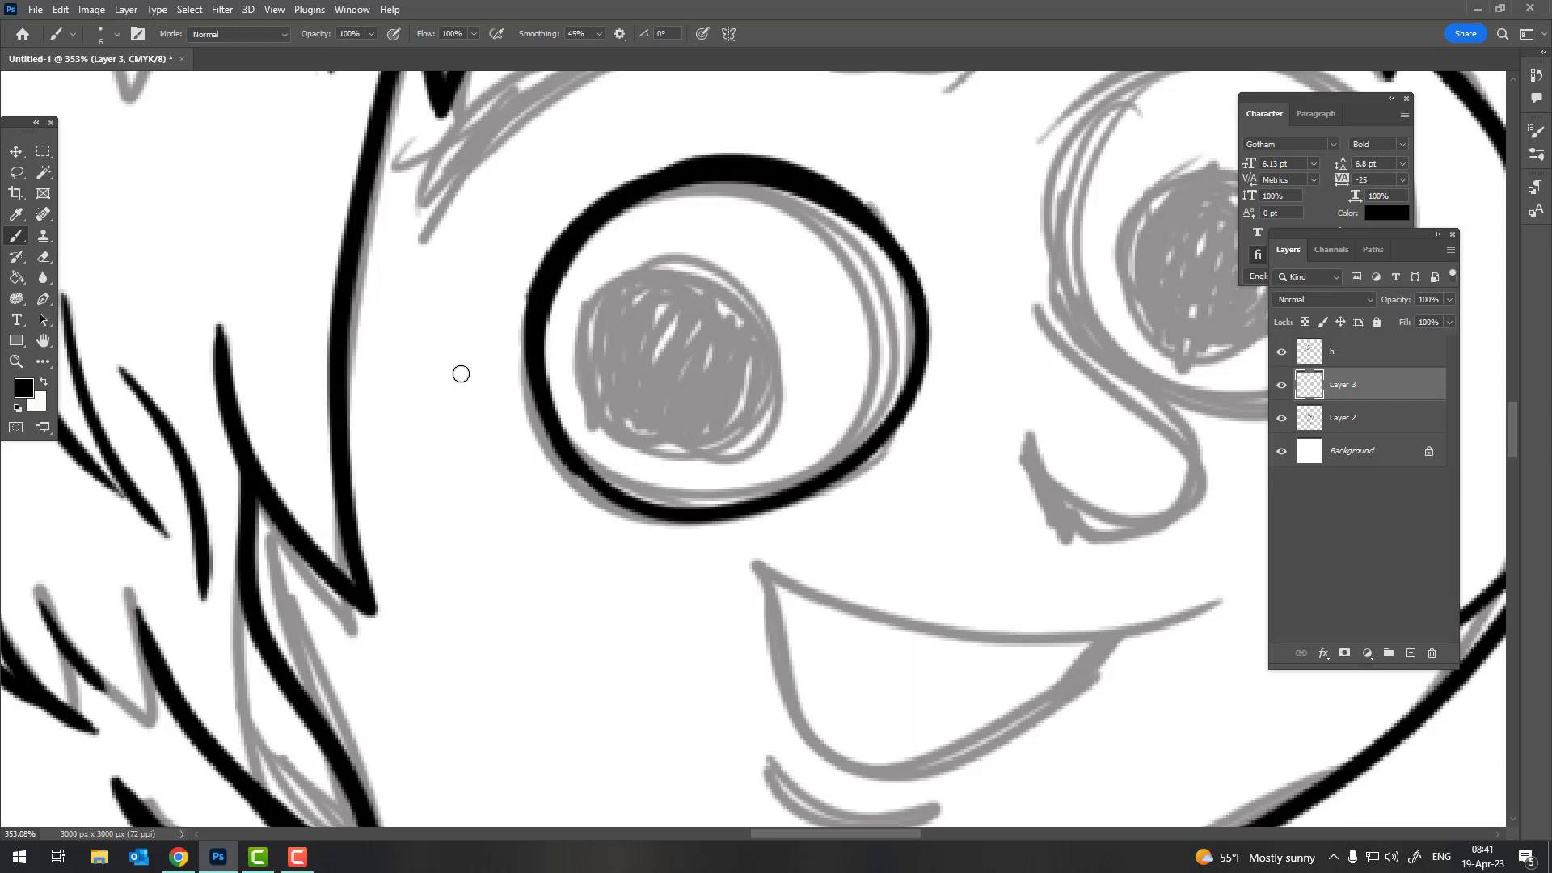
pyautogui.hotkey('ctrl', 'z')
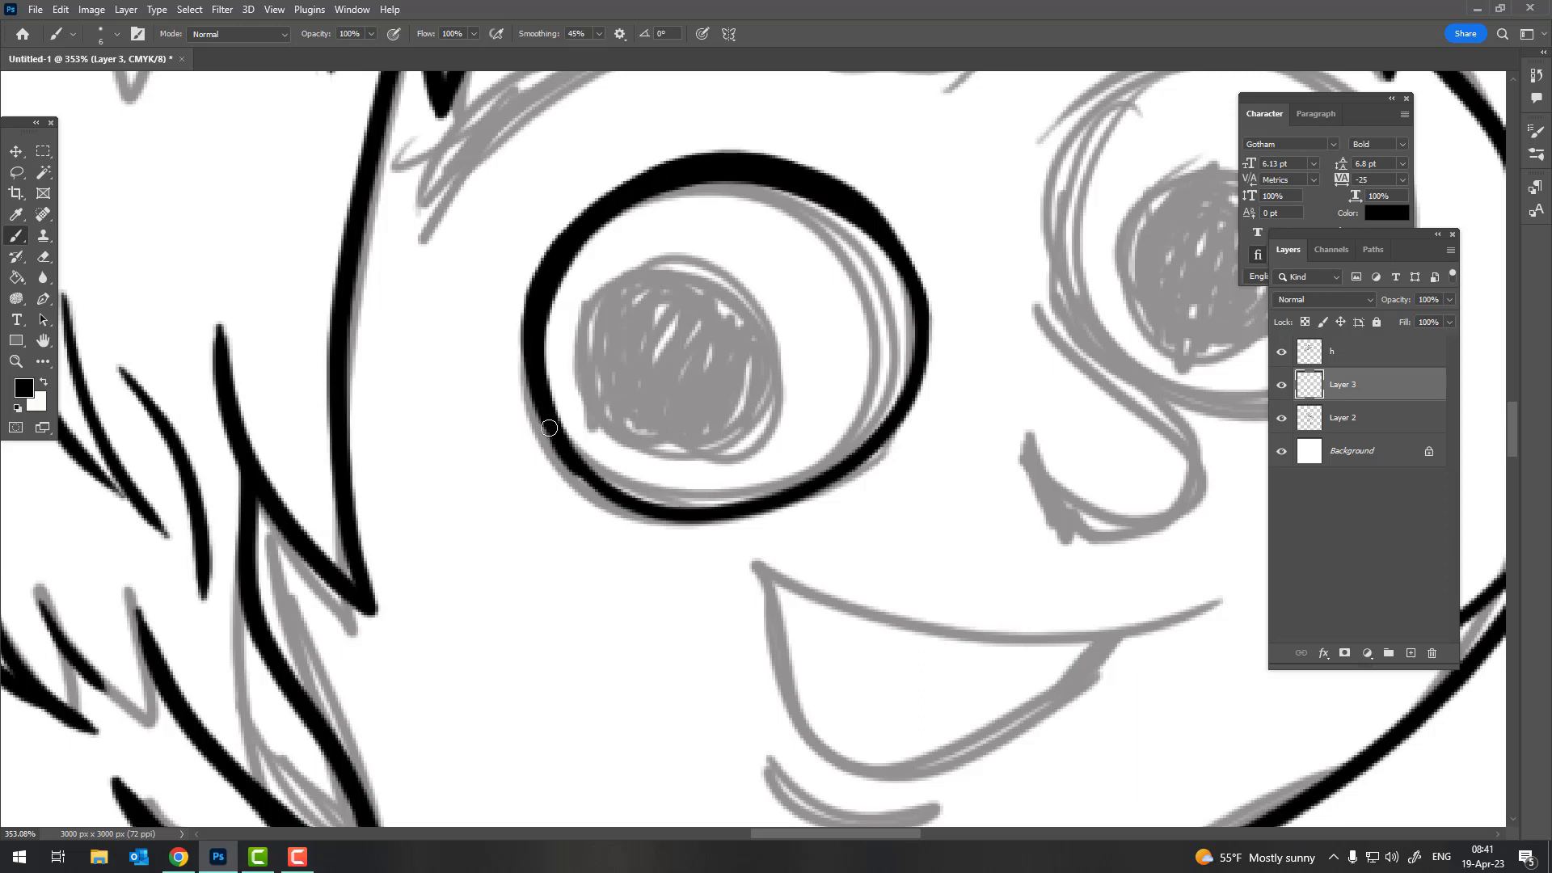
# Darken the left arc of the left eye outline and zoom out to check it
pyautogui.moveTo(549, 428); pyautogui.dragTo(770, 178)
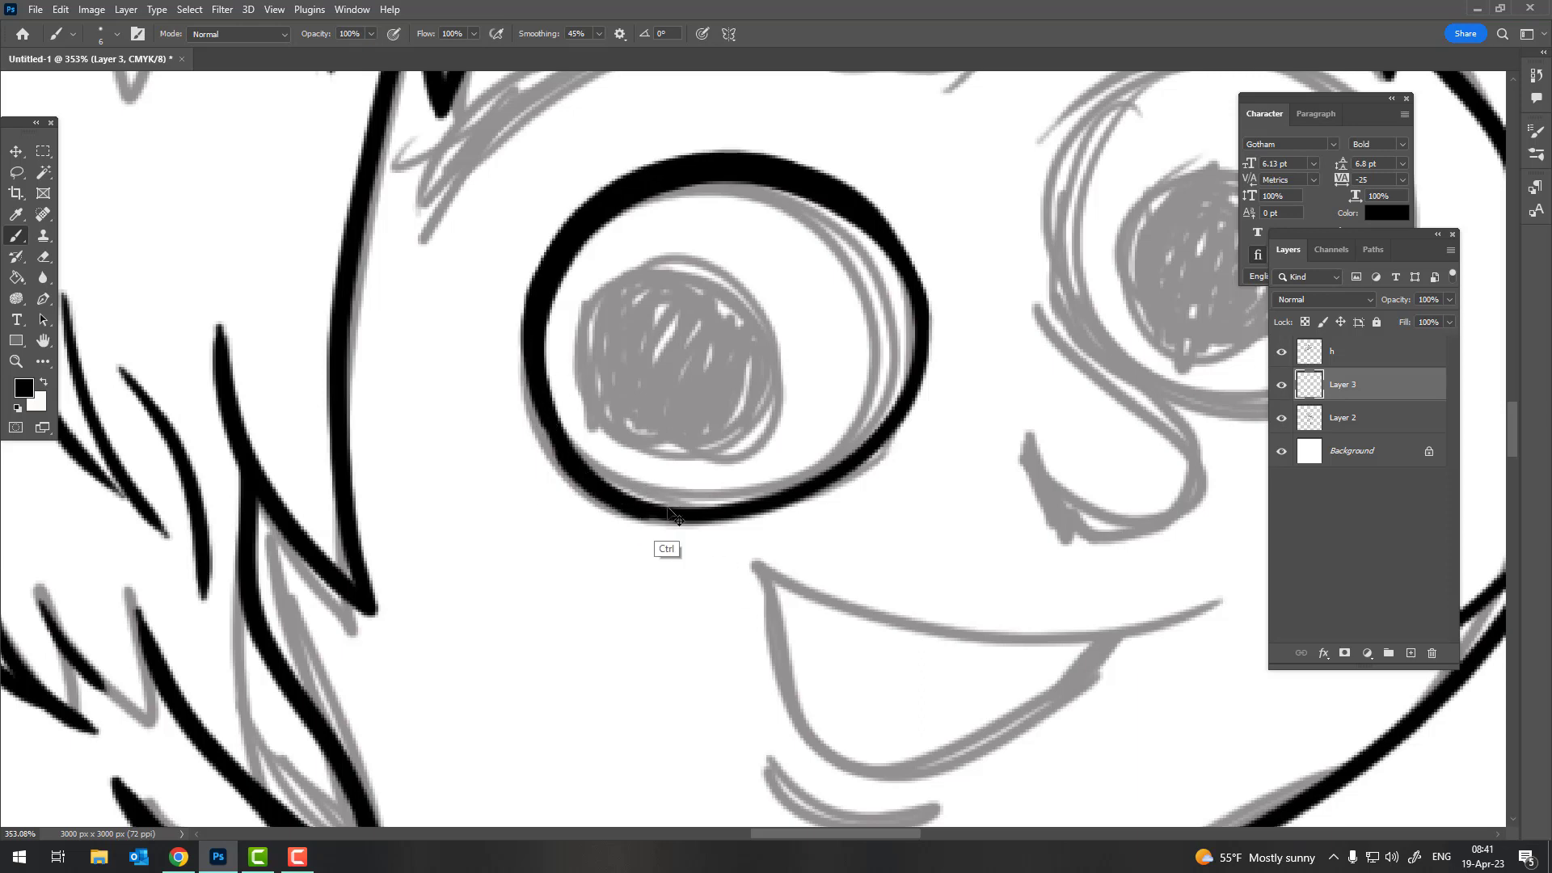
pyautogui.hotkey('ctrl', 'z')
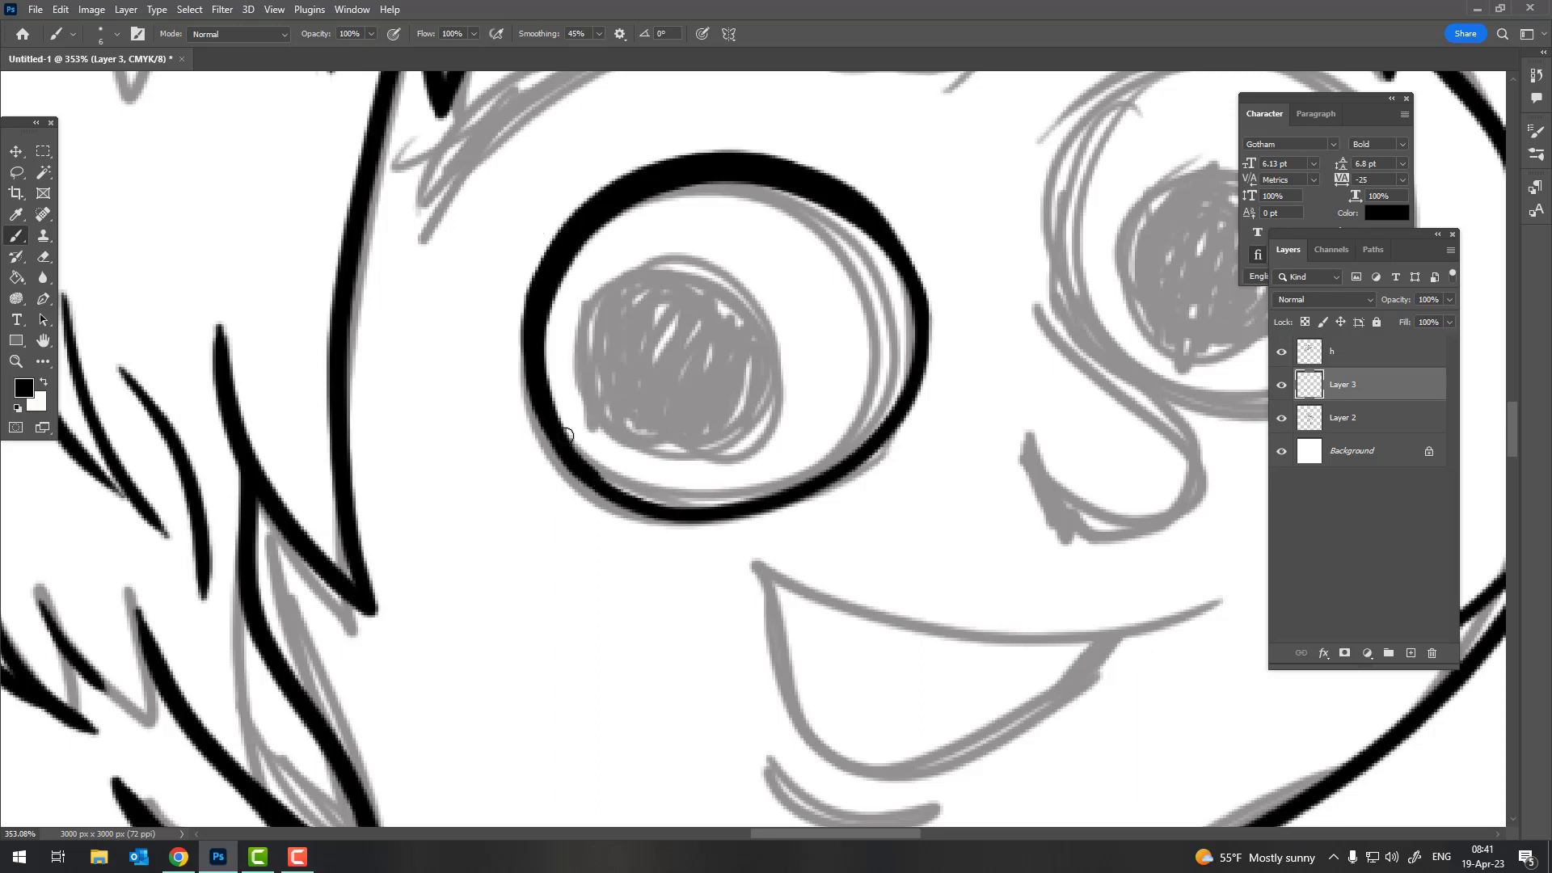
pyautogui.moveTo(557, 436); pyautogui.dragTo(586, 206)
pyautogui.hotkey('ctrl', 'z')
pyautogui.moveTo(571, 469); pyautogui.dragTo(599, 189)
pyautogui.press('z')
pyautogui.moveTo(700, 149)
pyautogui.mouseDown()
pyautogui.moveTo(565, 243)
pyautogui.moveTo(743, 348)
pyautogui.moveTo(801, 348)
pyautogui.mouseUp()
# Ink a black circle outline around the right eye, finishing with its upper-left arc
pyautogui.press('b')
pyautogui.moveTo(624, 368); pyautogui.dragTo(596, 343)
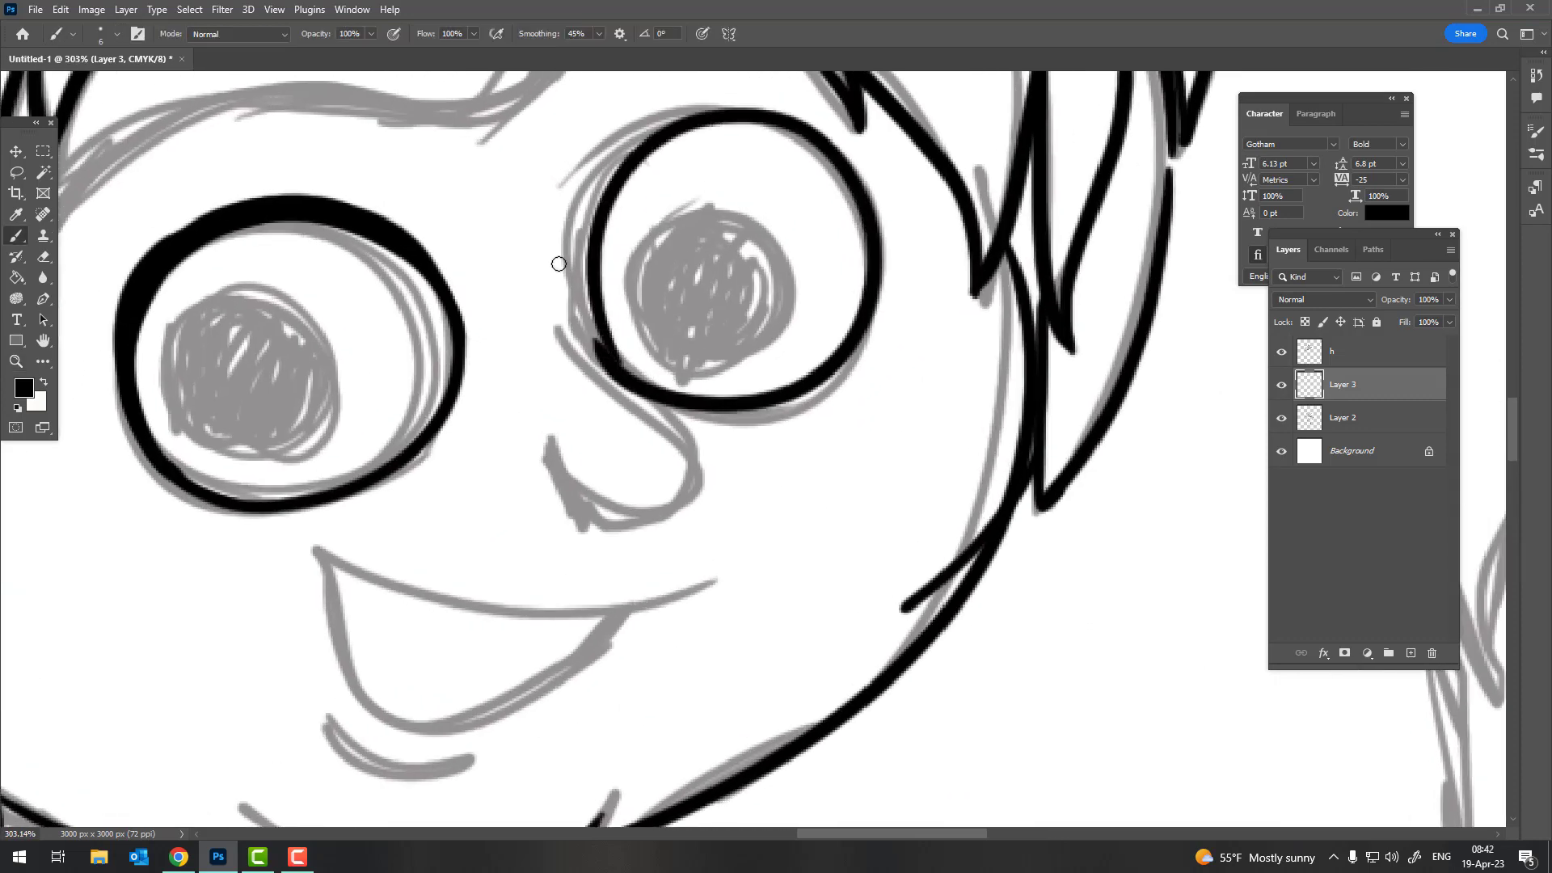
pyautogui.hotkey('ctrl', 'z')
pyautogui.moveTo(605, 178)
pyautogui.mouseDown()
pyautogui.moveTo(597, 243)
pyautogui.moveTo(603, 182)
pyautogui.mouseUp()
pyautogui.hotkey('ctrl', 'z')
pyautogui.hotkey('ctrl', 'z')
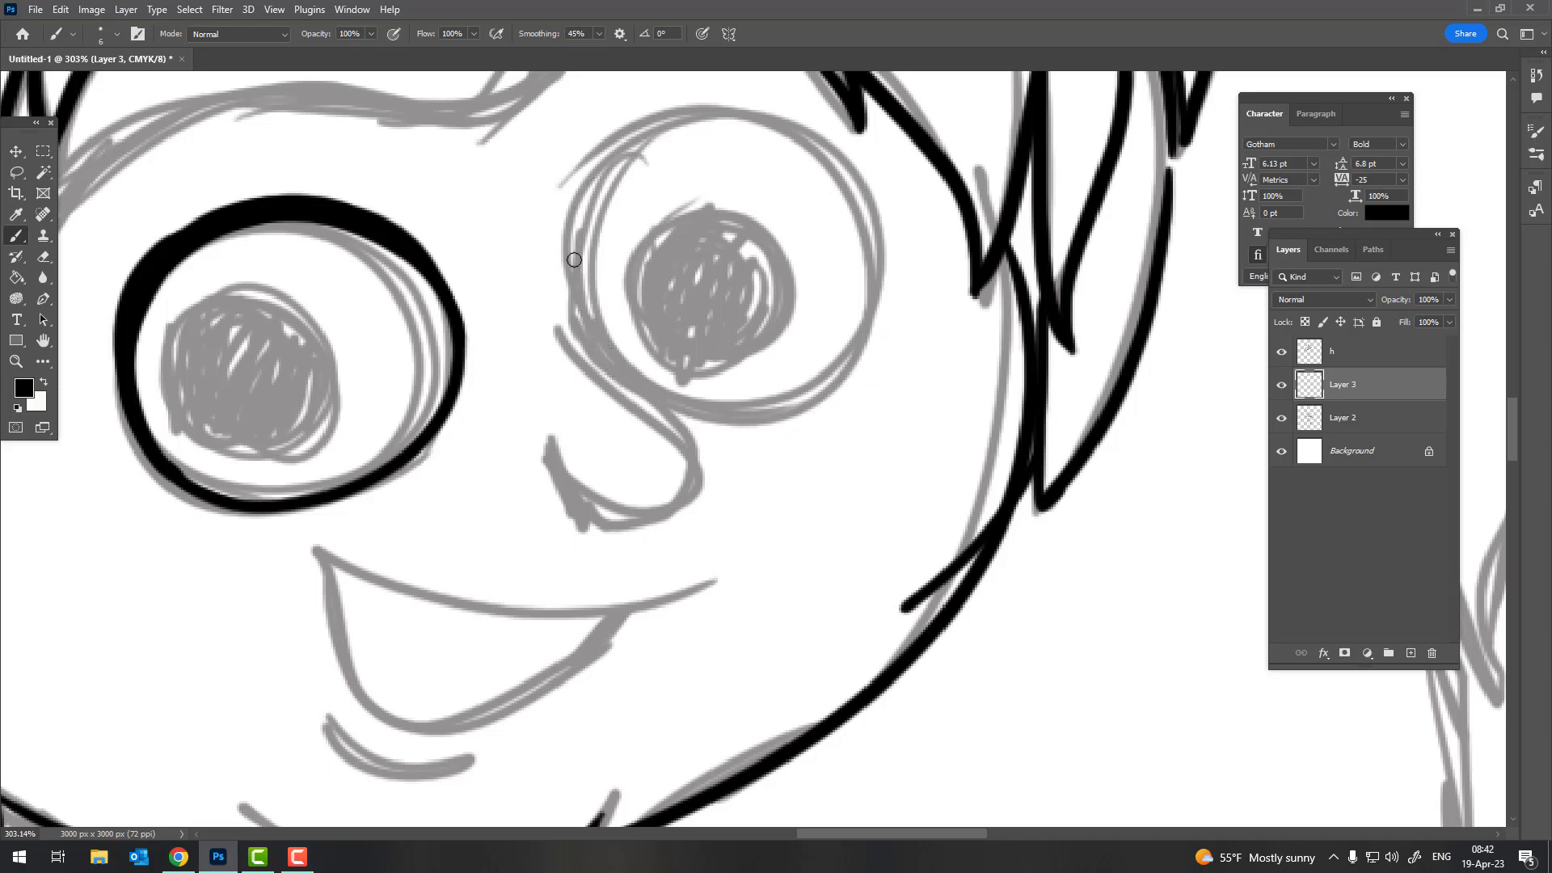
pyautogui.moveTo(574, 246); pyautogui.dragTo(687, 416)
pyautogui.hotkey('ctrl', 'z')
pyautogui.moveTo(600, 194); pyautogui.dragTo(599, 190)
pyautogui.scroll(-5, 639, 210)
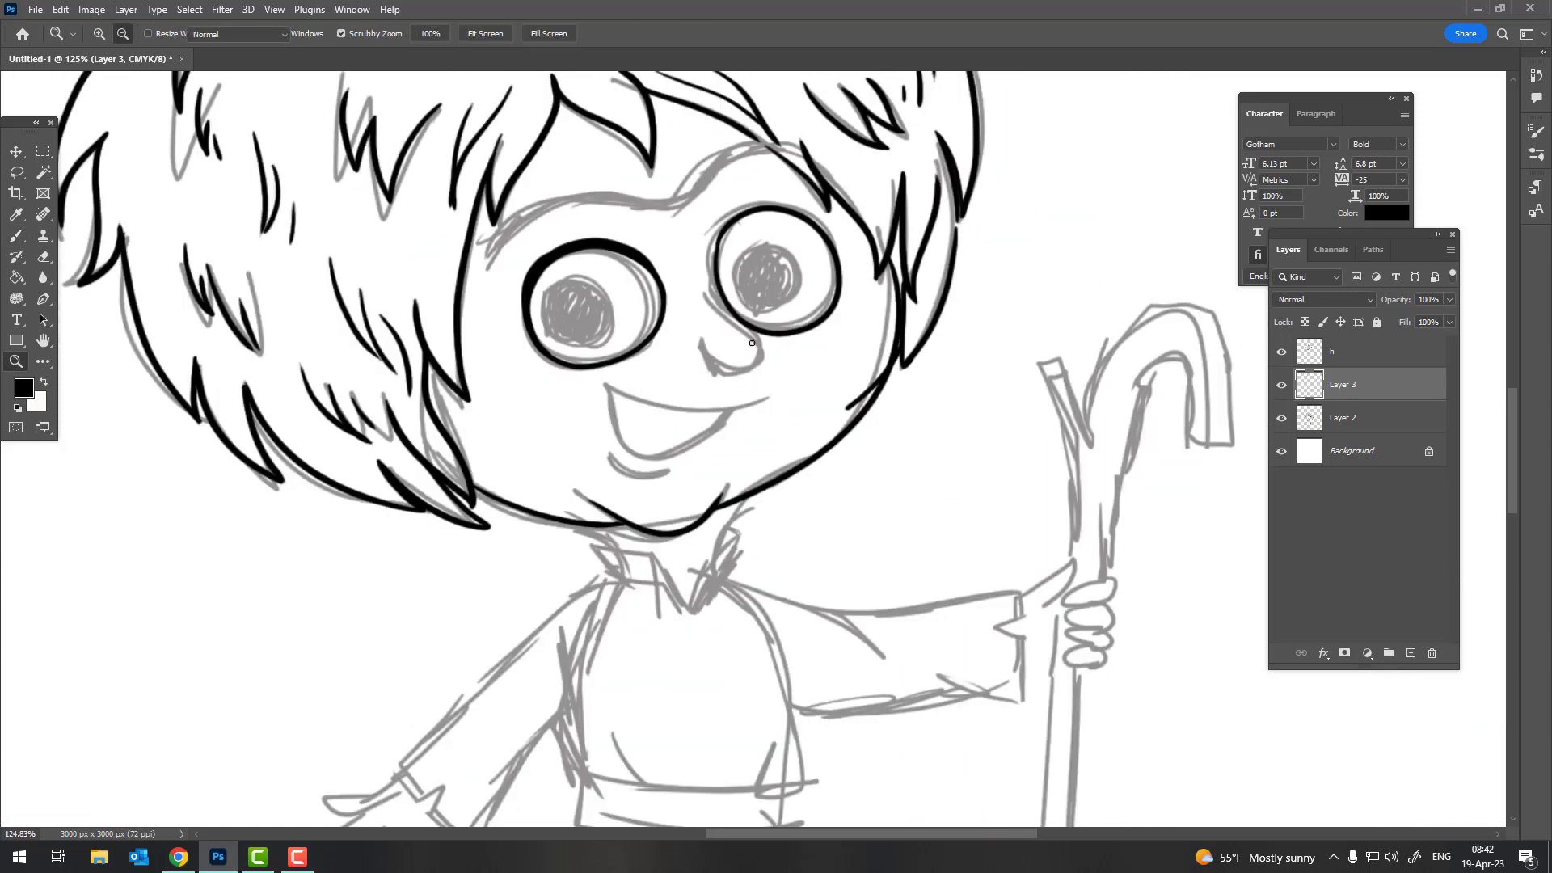
pyautogui.scroll(3, 646, 227)
pyautogui.hotkey('ctrl', 'z')
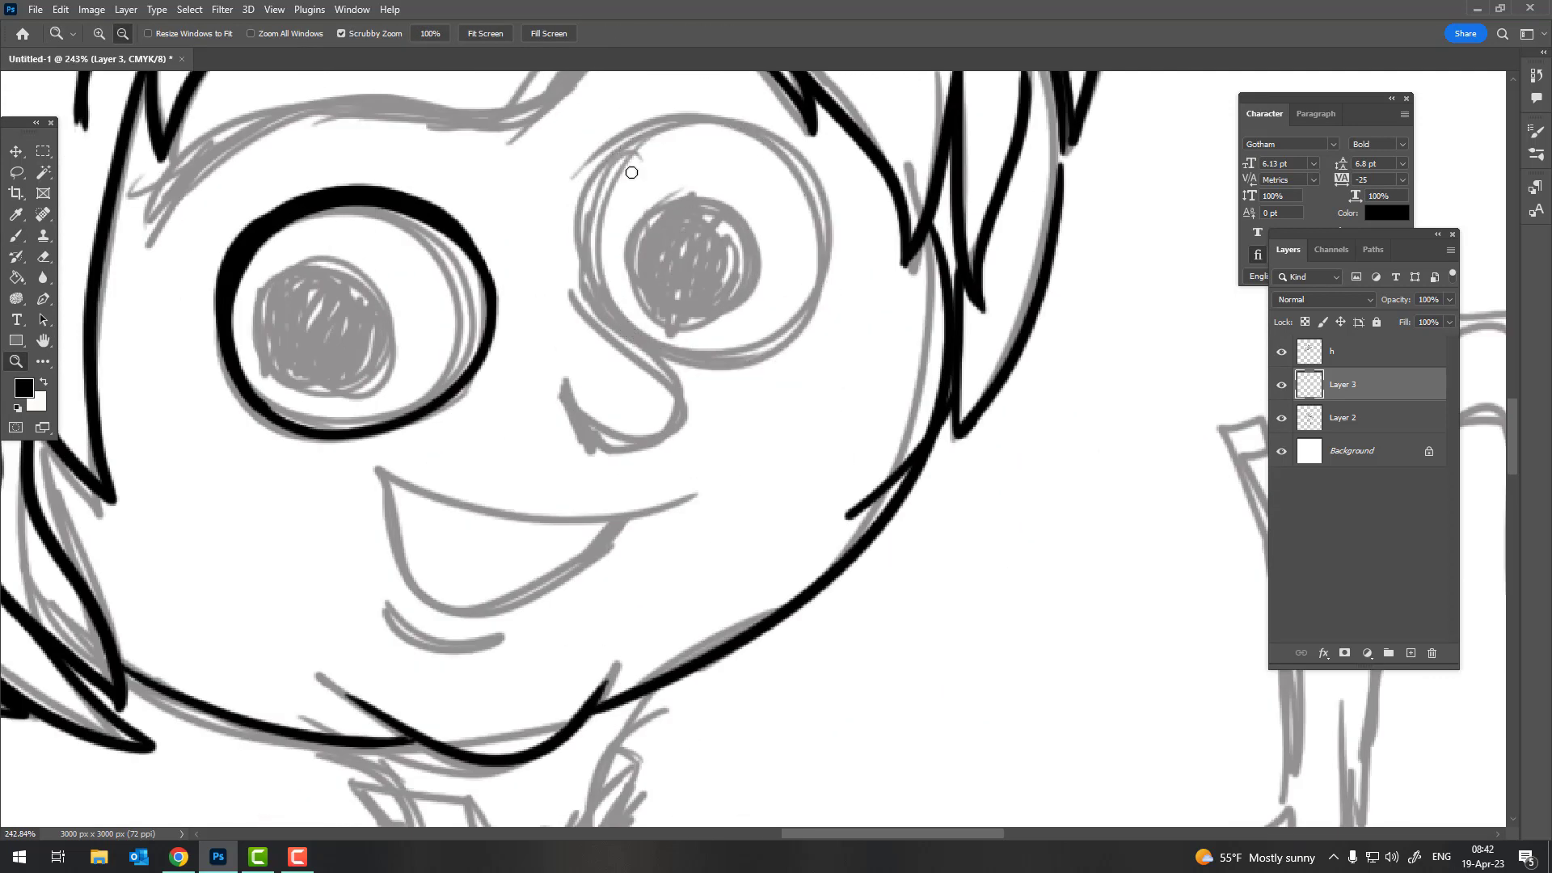
pyautogui.moveTo(594, 241); pyautogui.dragTo(602, 174)
pyautogui.hotkey('ctrl', 'z')
pyautogui.scroll(3, 614, 162)
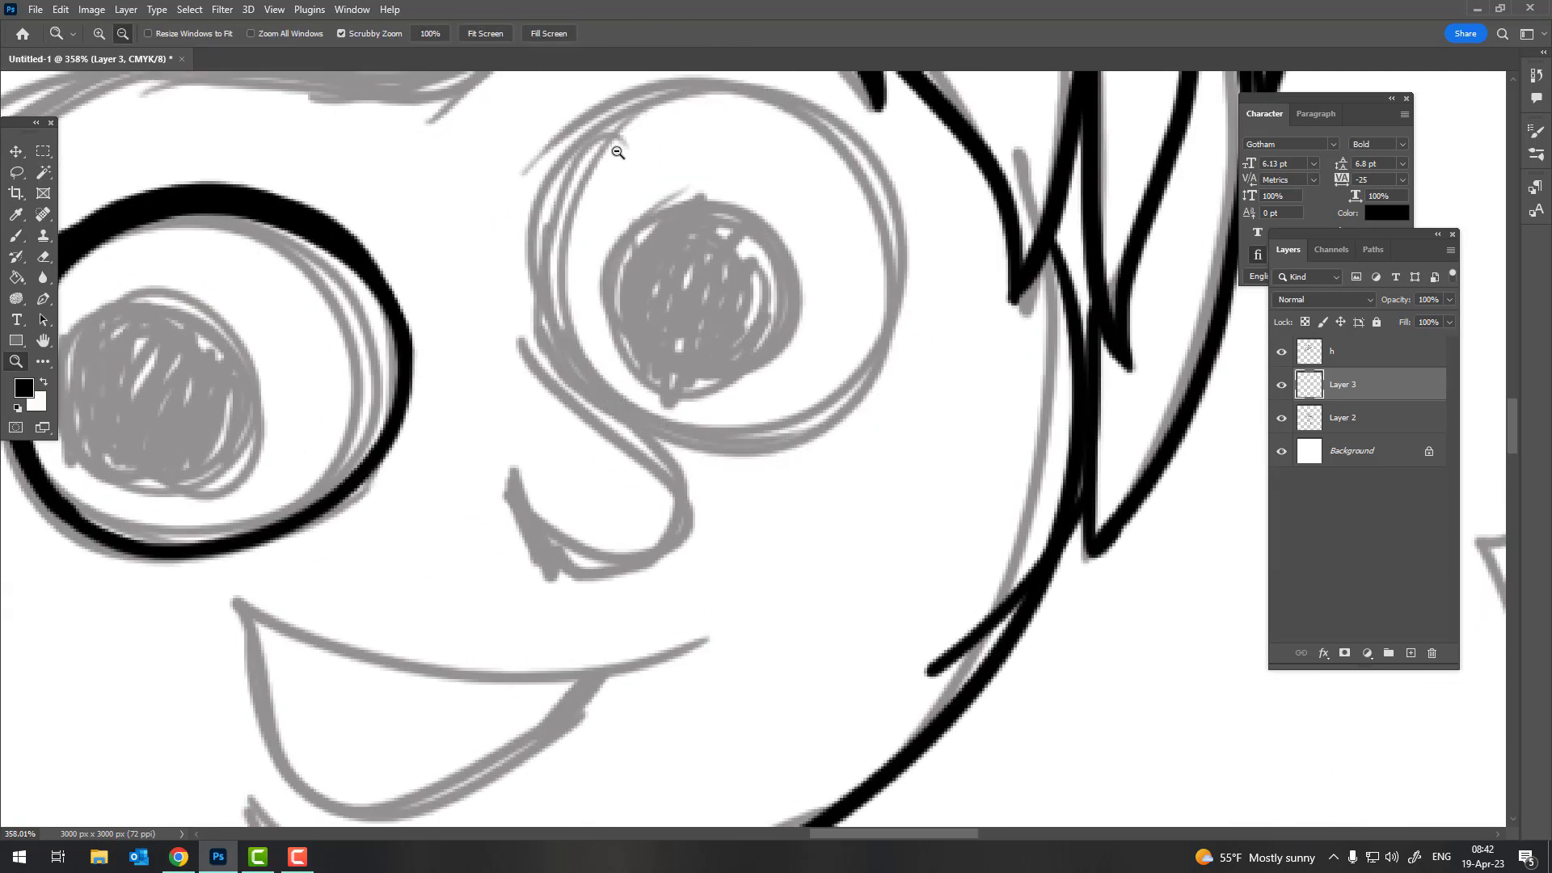
pyautogui.moveTo(550, 255)
pyautogui.mouseDown()
pyautogui.moveTo(617, 124)
pyautogui.moveTo(557, 190)
pyautogui.mouseUp()
# Ink the nose line in black over the grey sketch
pyautogui.press('z')
pyautogui.scroll(-3, 566, 324)
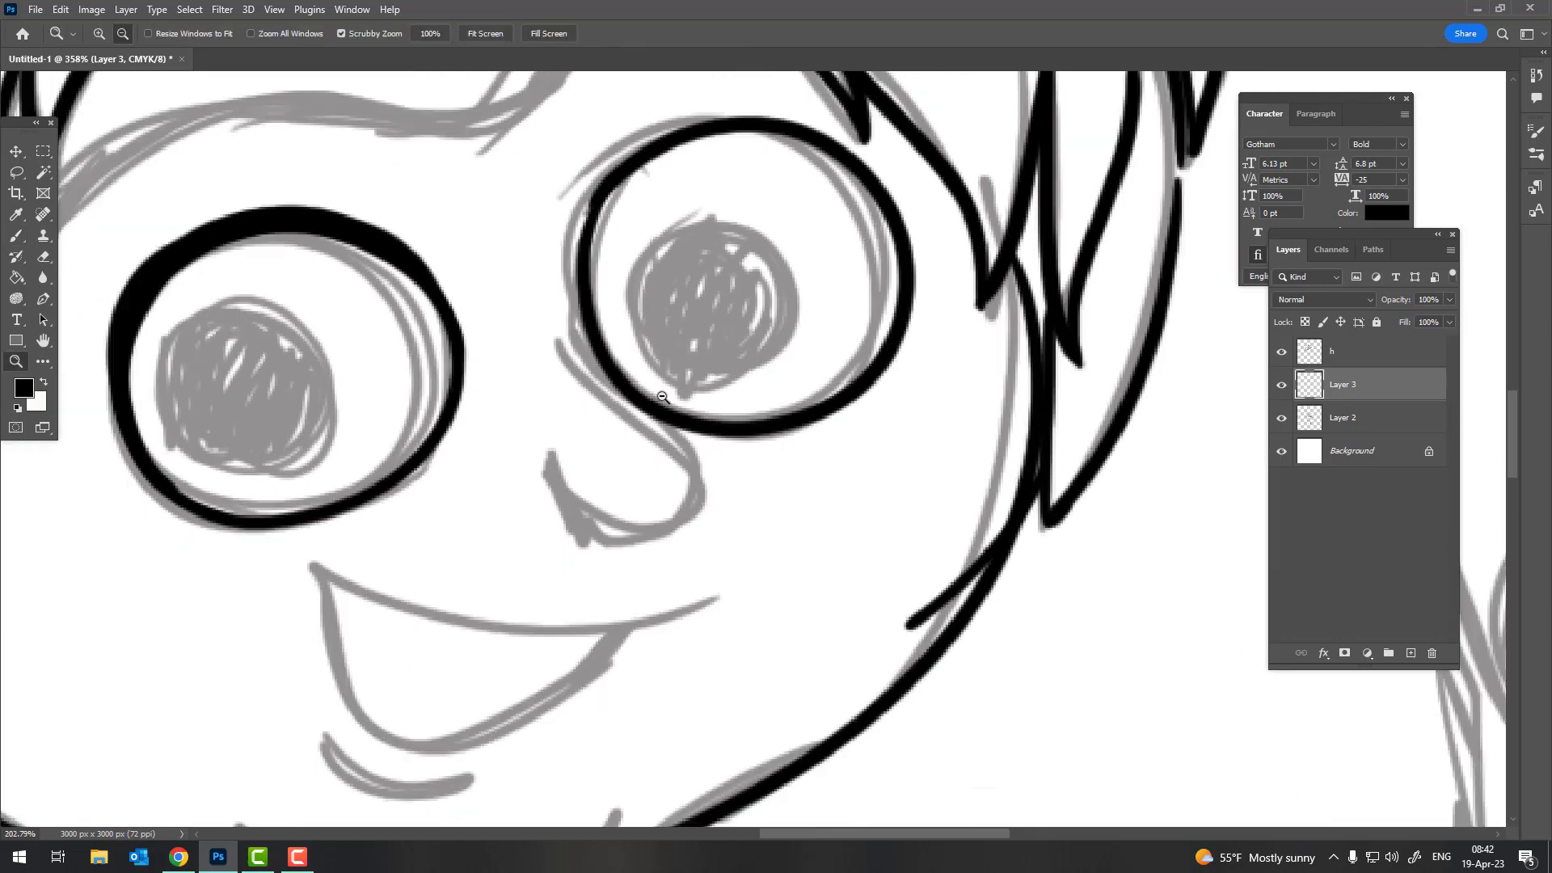
pyautogui.scroll(-2, 647, 281)
pyautogui.scroll(5, 647, 281)
pyautogui.press('b')
pyautogui.moveTo(543, 171); pyautogui.dragTo(540, 314)
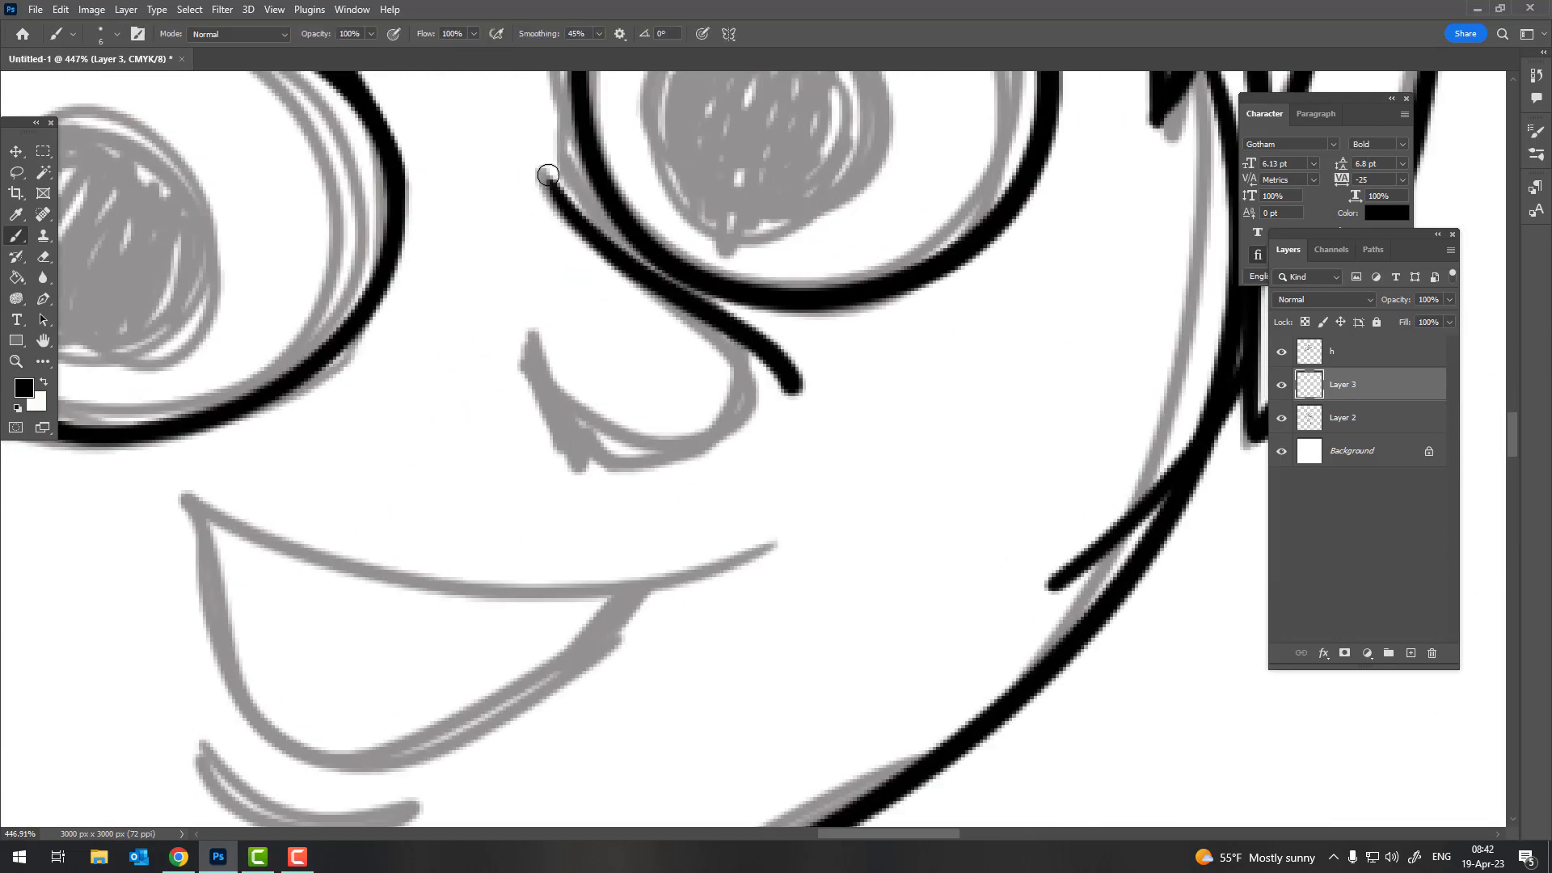
pyautogui.press('z')
pyautogui.scroll(-5, 547, 223)
pyautogui.scroll(3, 676, 323)
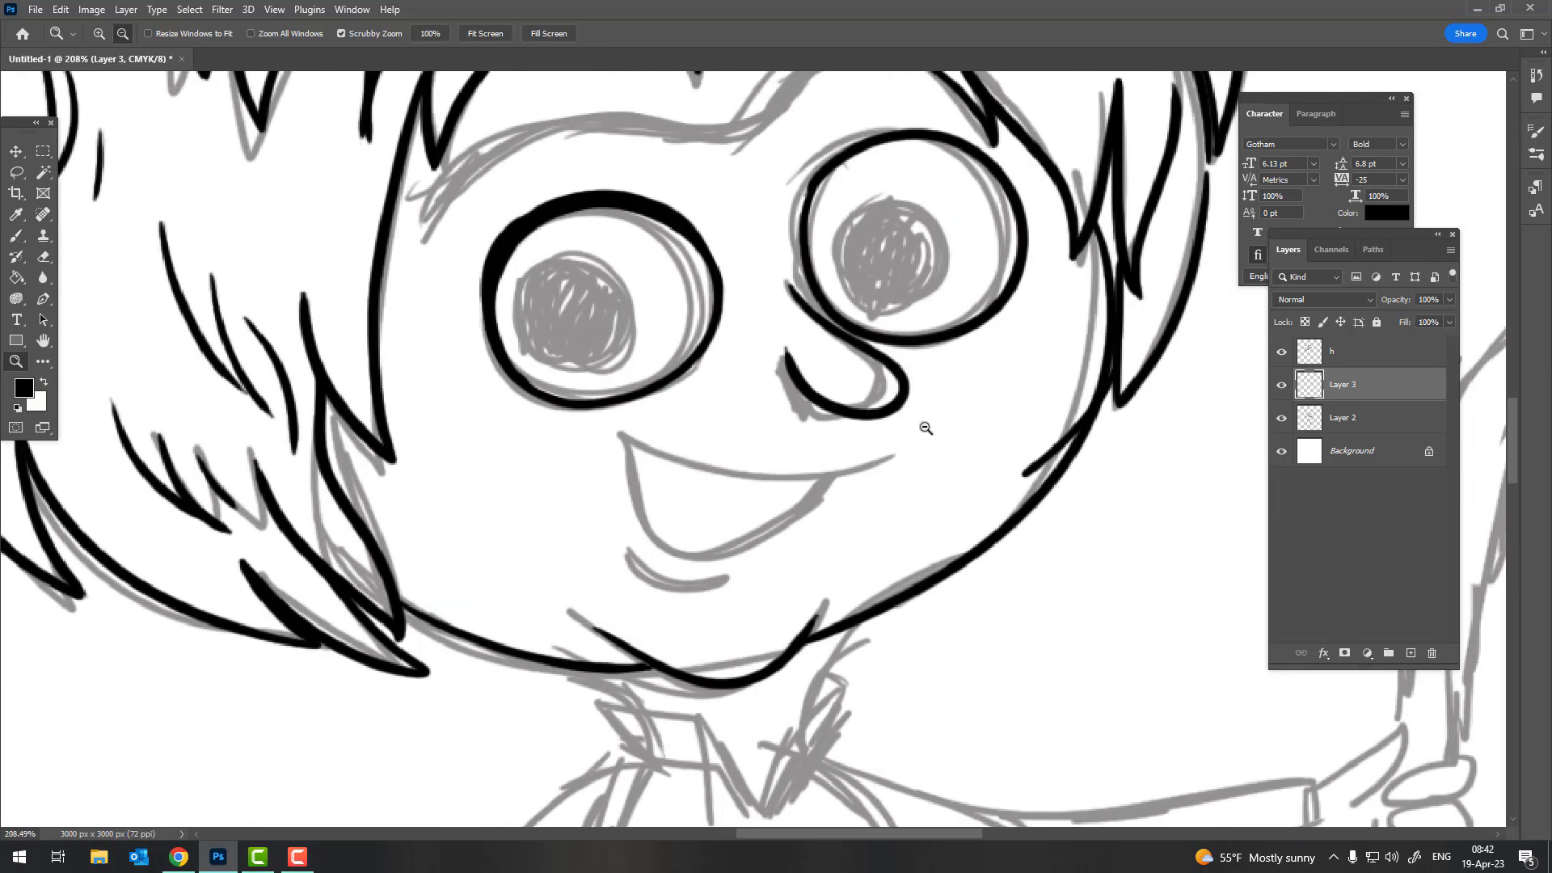
pyautogui.scroll(4, 926, 428)
pyautogui.hotkey('ctrl', 'z')
pyautogui.press('b')
pyautogui.moveTo(666, 90); pyautogui.dragTo(647, 295)
# Draw a bold black ring around the left iris
pyautogui.press('z')
pyautogui.scroll(-5, 638, 377)
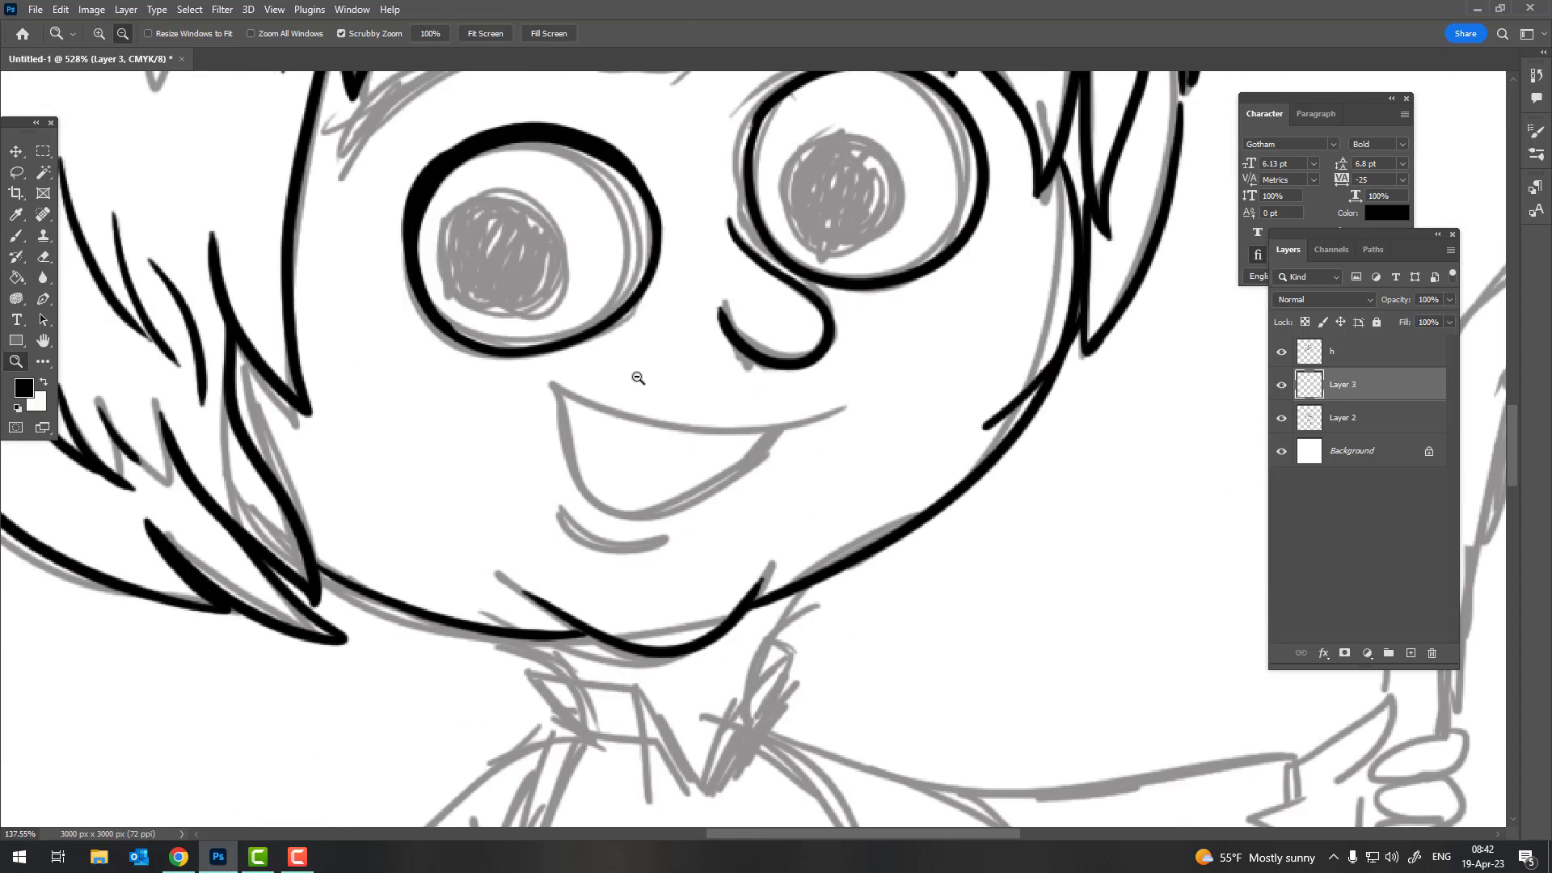
pyautogui.scroll(2, 638, 378)
pyautogui.scroll(2, 711, 305)
pyautogui.press('b')
pyautogui.moveTo(599, 184)
pyautogui.mouseDown()
pyautogui.moveTo(586, 187)
pyautogui.moveTo(636, 229)
pyautogui.mouseUp()
pyautogui.hotkey('ctrl', 'z')
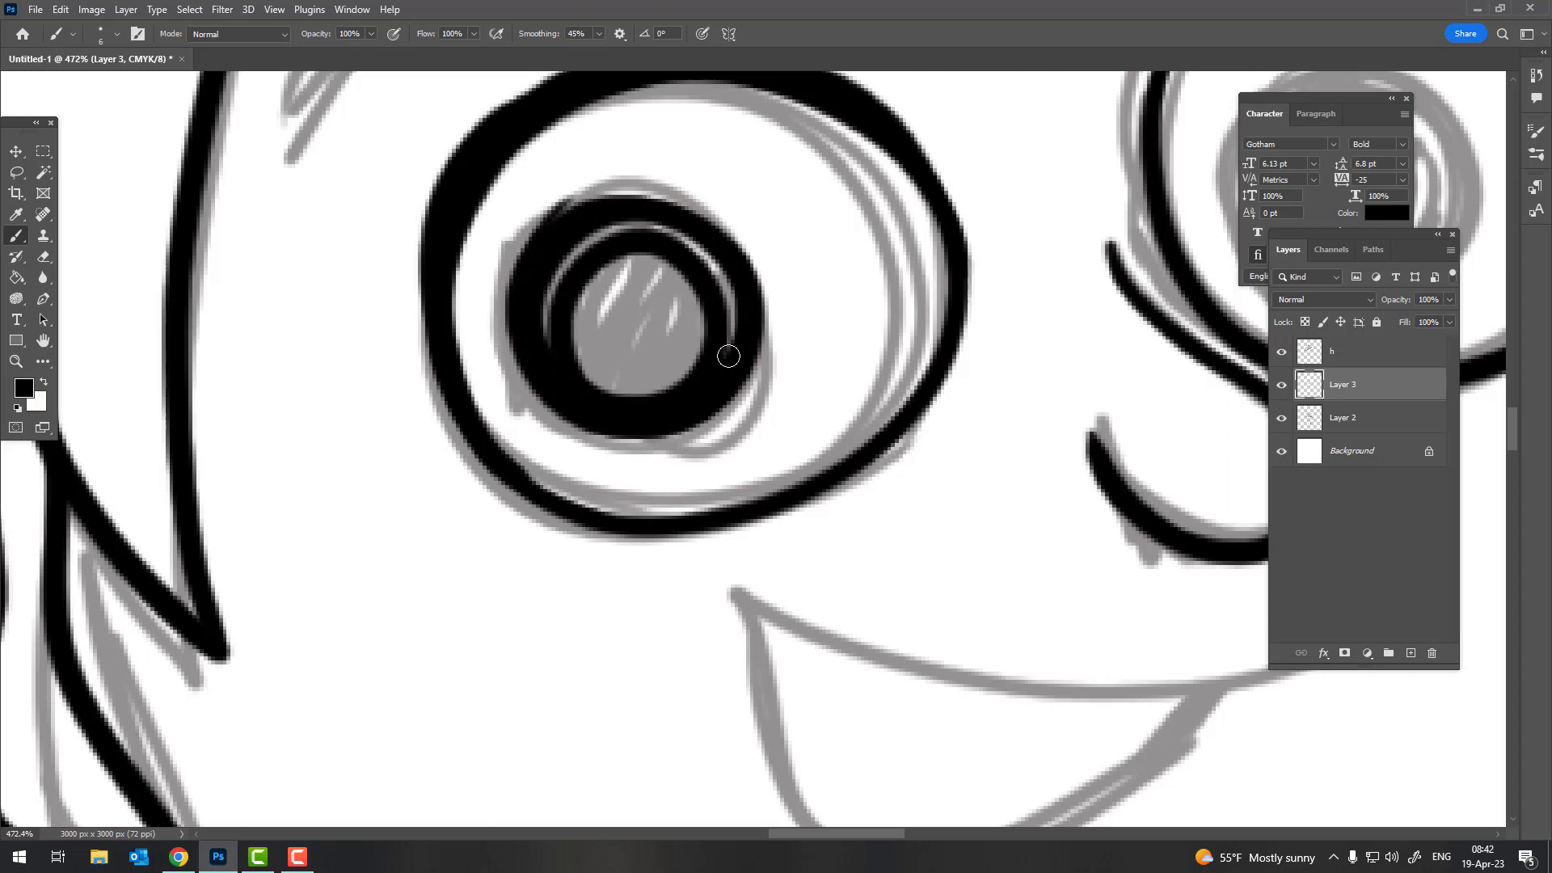
# Paint the grey left iris solid black, covering its grey highlight and streaks
pyautogui.moveTo(728, 356); pyautogui.dragTo(578, 242)
pyautogui.moveTo(574, 364); pyautogui.dragTo(688, 267)
pyautogui.moveTo(582, 259); pyautogui.dragTo(695, 380)
pyautogui.moveTo(614, 283); pyautogui.dragTo(703, 368)
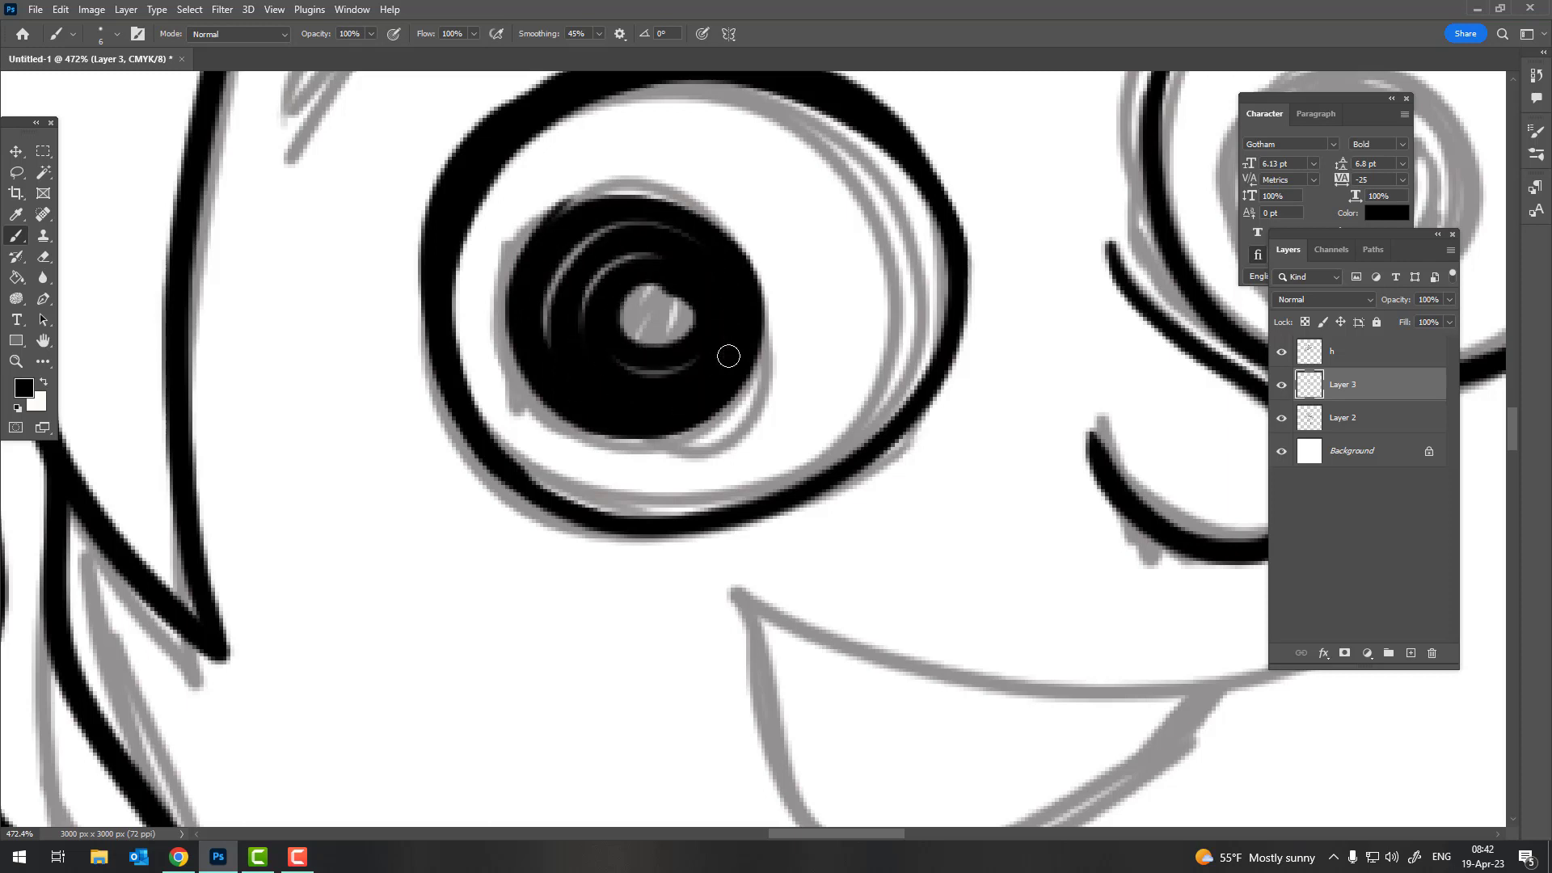
pyautogui.moveTo(646, 320); pyautogui.dragTo(727, 355)
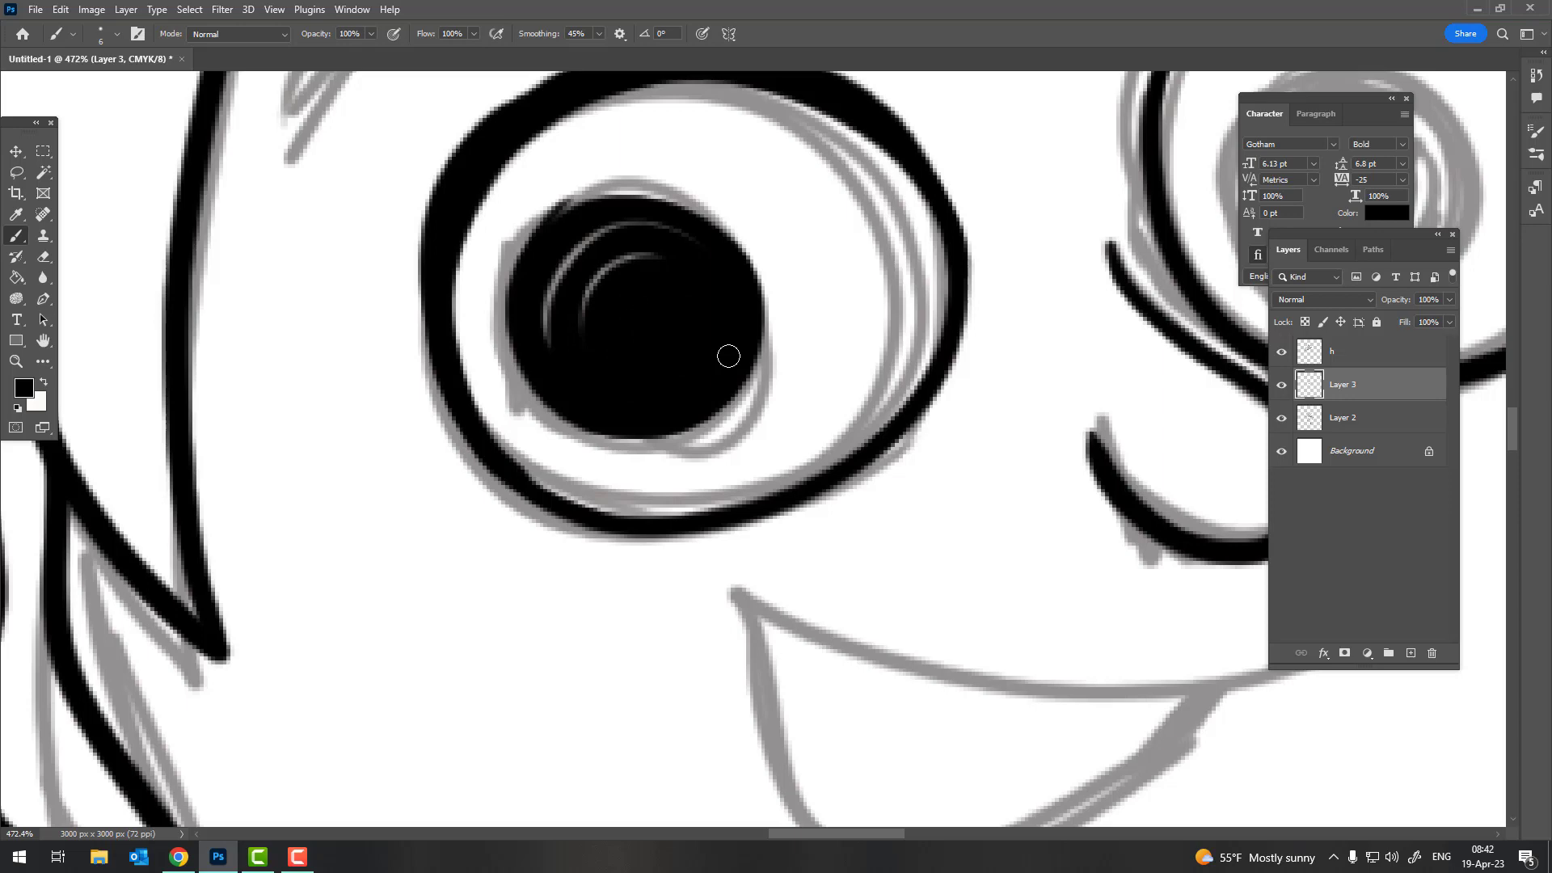
pyautogui.moveTo(550, 344); pyautogui.dragTo(683, 234)
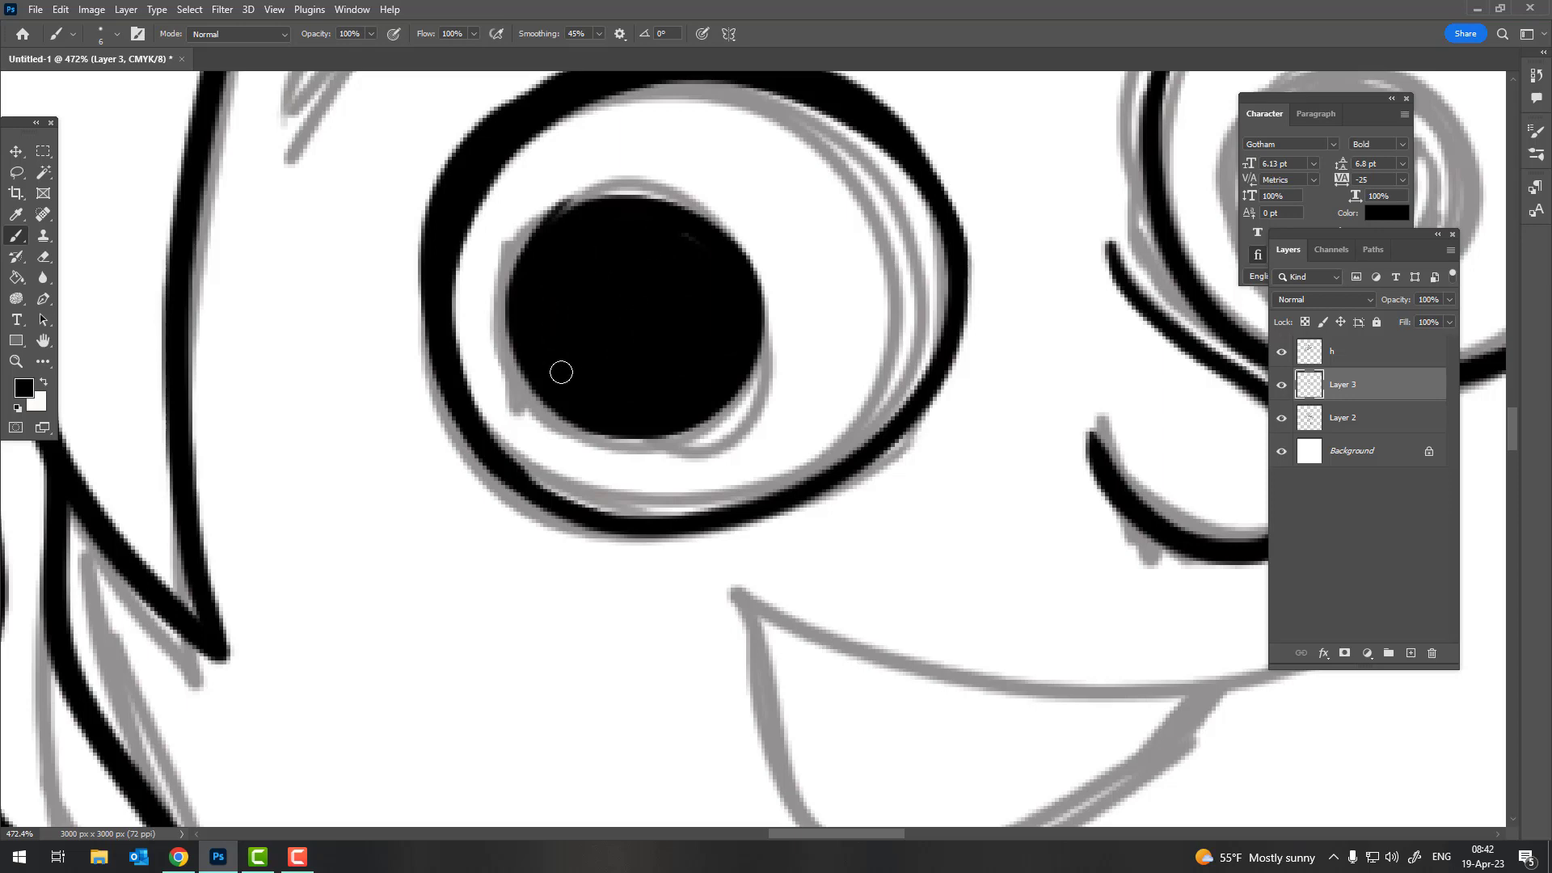
# Fill and enlarge the right eye's pupil in solid black
pyautogui.press('z')
pyautogui.moveTo(803, 260)
pyautogui.mouseDown()
pyautogui.moveTo(751, 118)
pyautogui.moveTo(717, 259)
pyautogui.moveTo(789, 247)
pyautogui.moveTo(728, 445)
pyautogui.moveTo(800, 251)
pyautogui.moveTo(808, 404)
pyautogui.moveTo(702, 235)
pyautogui.moveTo(687, 388)
pyautogui.moveTo(792, 323)
pyautogui.moveTo(696, 363)
pyautogui.moveTo(752, 372)
pyautogui.mouseUp()
pyautogui.press('b')
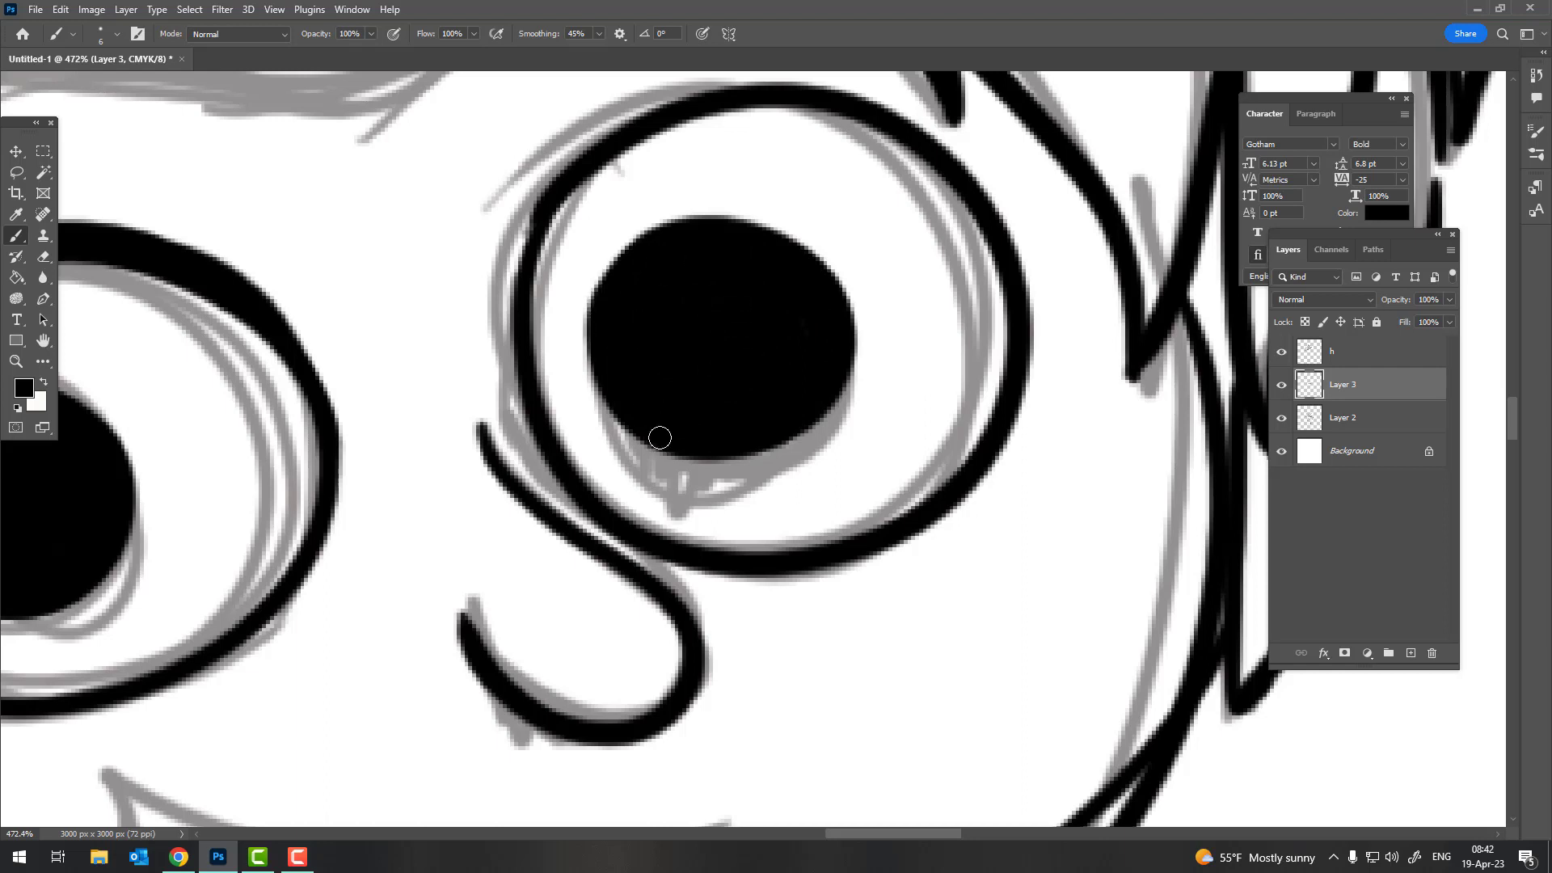
pyautogui.moveTo(655, 217)
pyautogui.mouseDown()
pyautogui.moveTo(859, 311)
pyautogui.moveTo(760, 469)
pyautogui.moveTo(594, 363)
pyautogui.mouseUp()
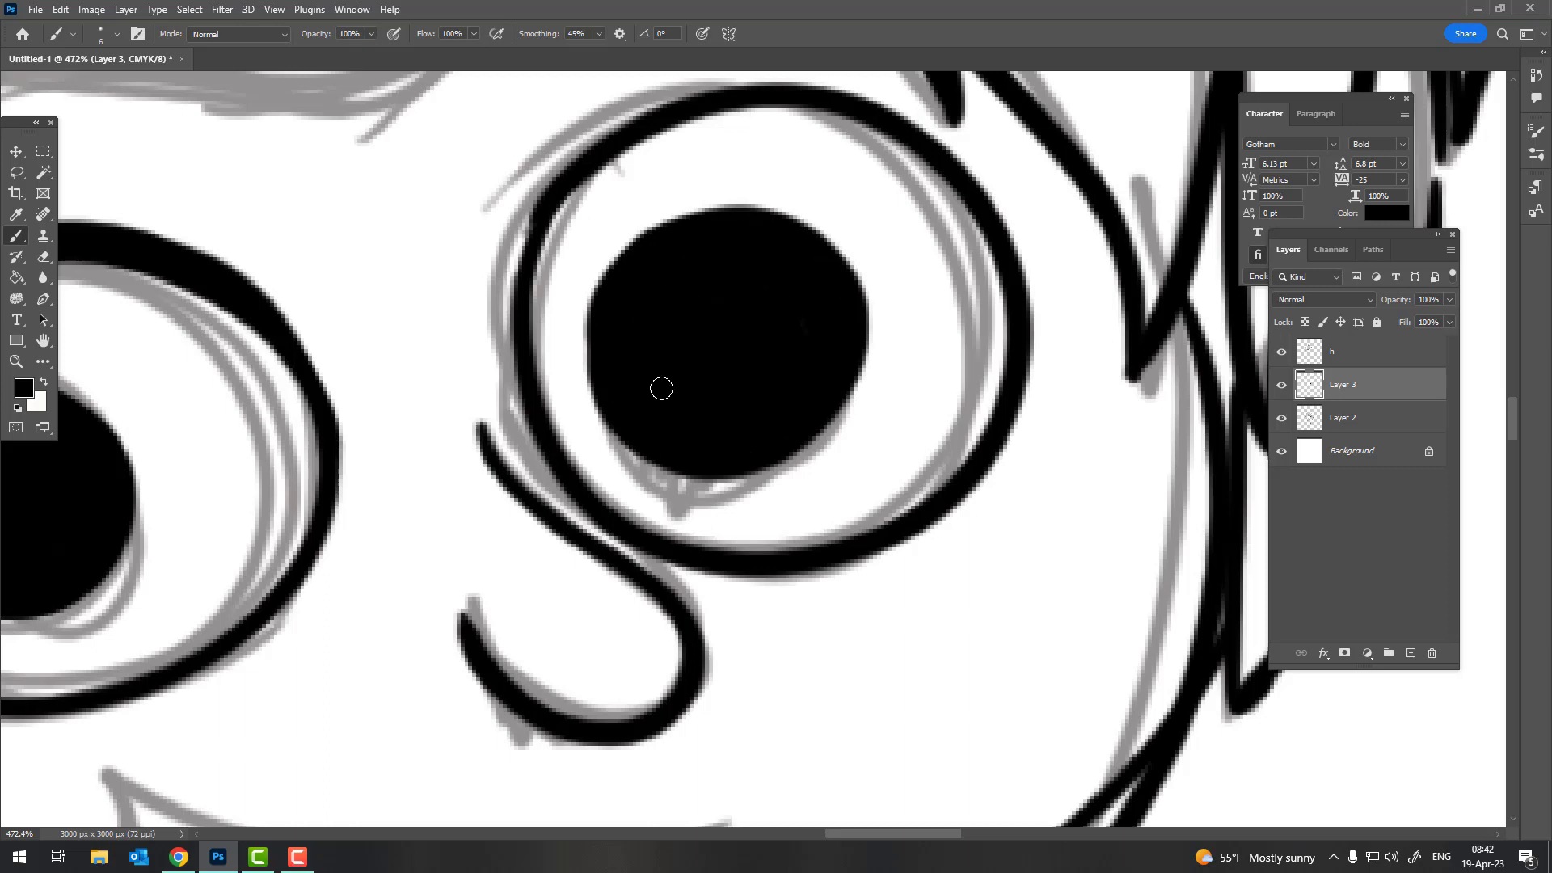
pyautogui.moveTo(751, 473)
pyautogui.mouseDown()
pyautogui.moveTo(837, 429)
pyautogui.moveTo(849, 305)
pyautogui.moveTo(643, 278)
pyautogui.moveTo(728, 271)
pyautogui.mouseUp()
# Thicken the left side and upper arc of the right eye's outline
pyautogui.press('z')
pyautogui.press('b')
pyautogui.moveTo(623, 456); pyautogui.dragTo(611, 270)
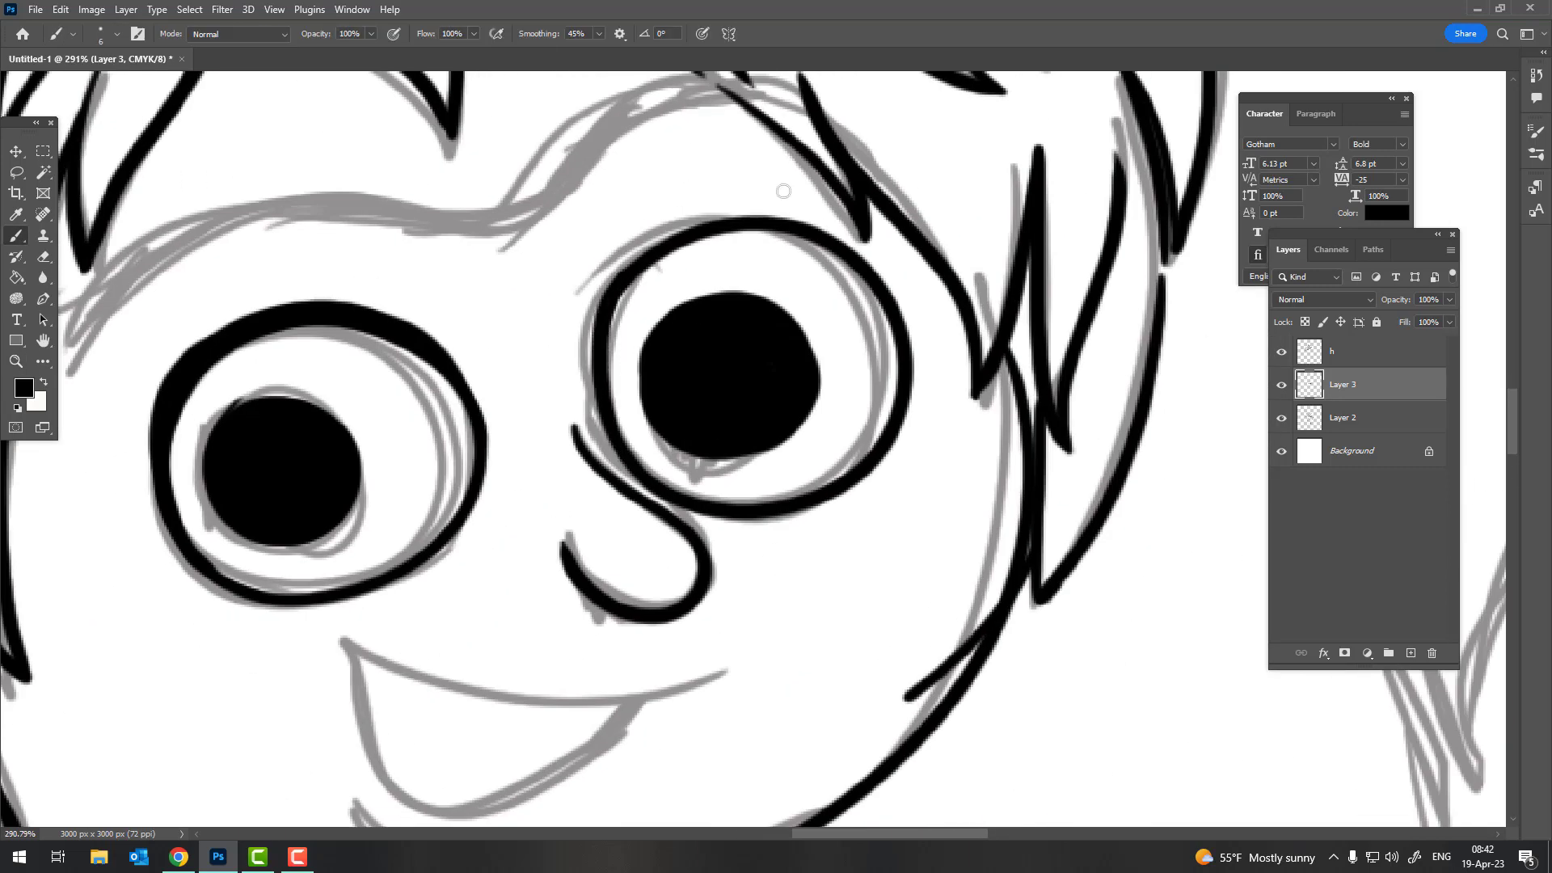
pyautogui.moveTo(619, 436); pyautogui.dragTo(648, 271)
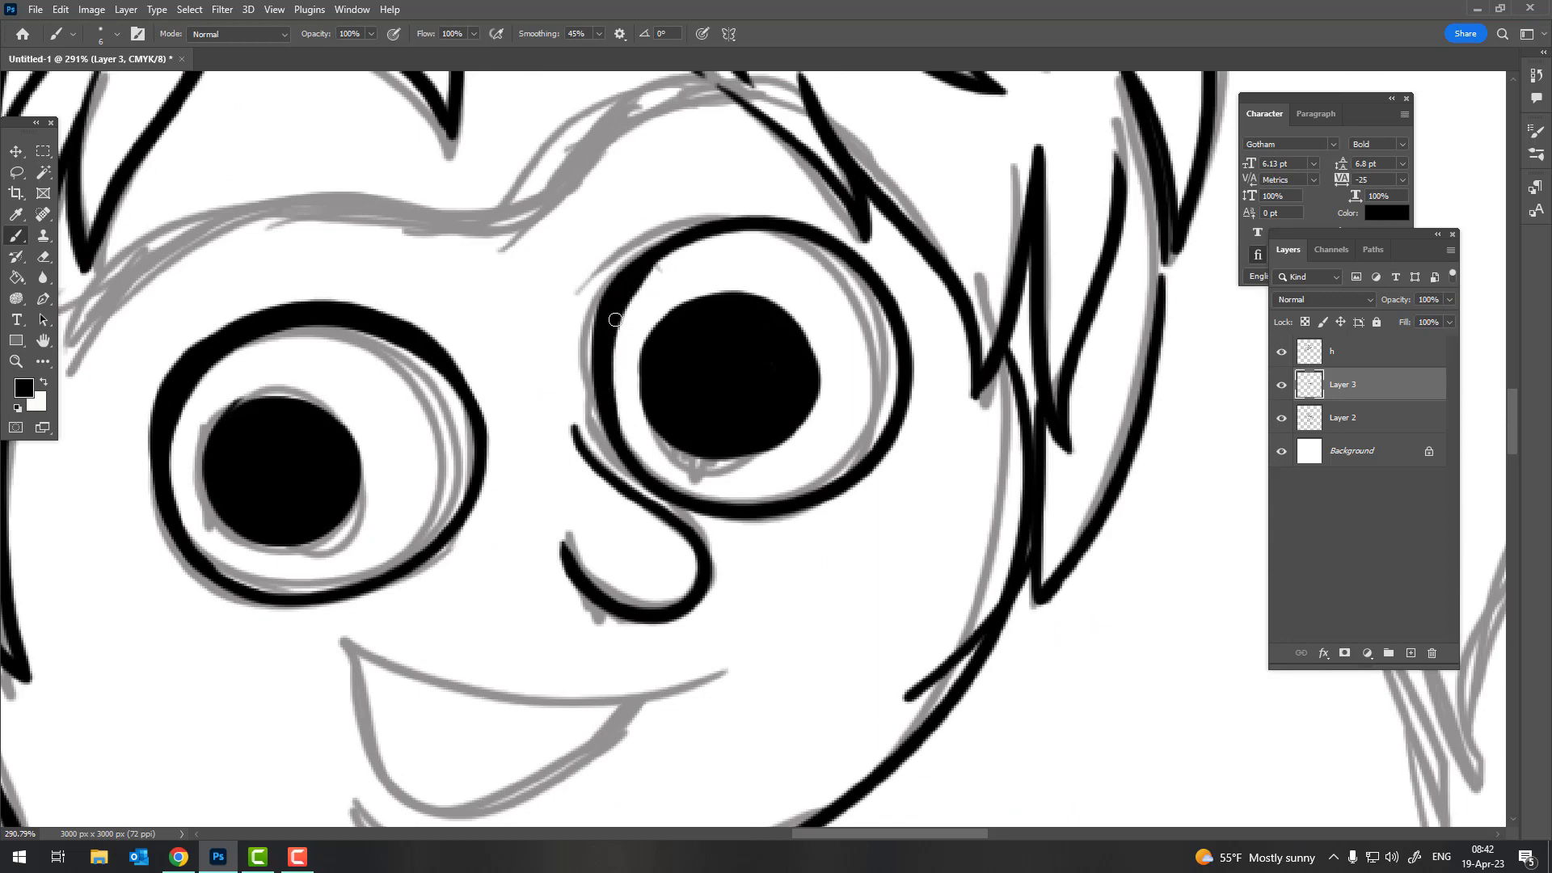
pyautogui.moveTo(616, 320); pyautogui.dragTo(768, 217)
pyautogui.moveTo(896, 327); pyautogui.dragTo(654, 277)
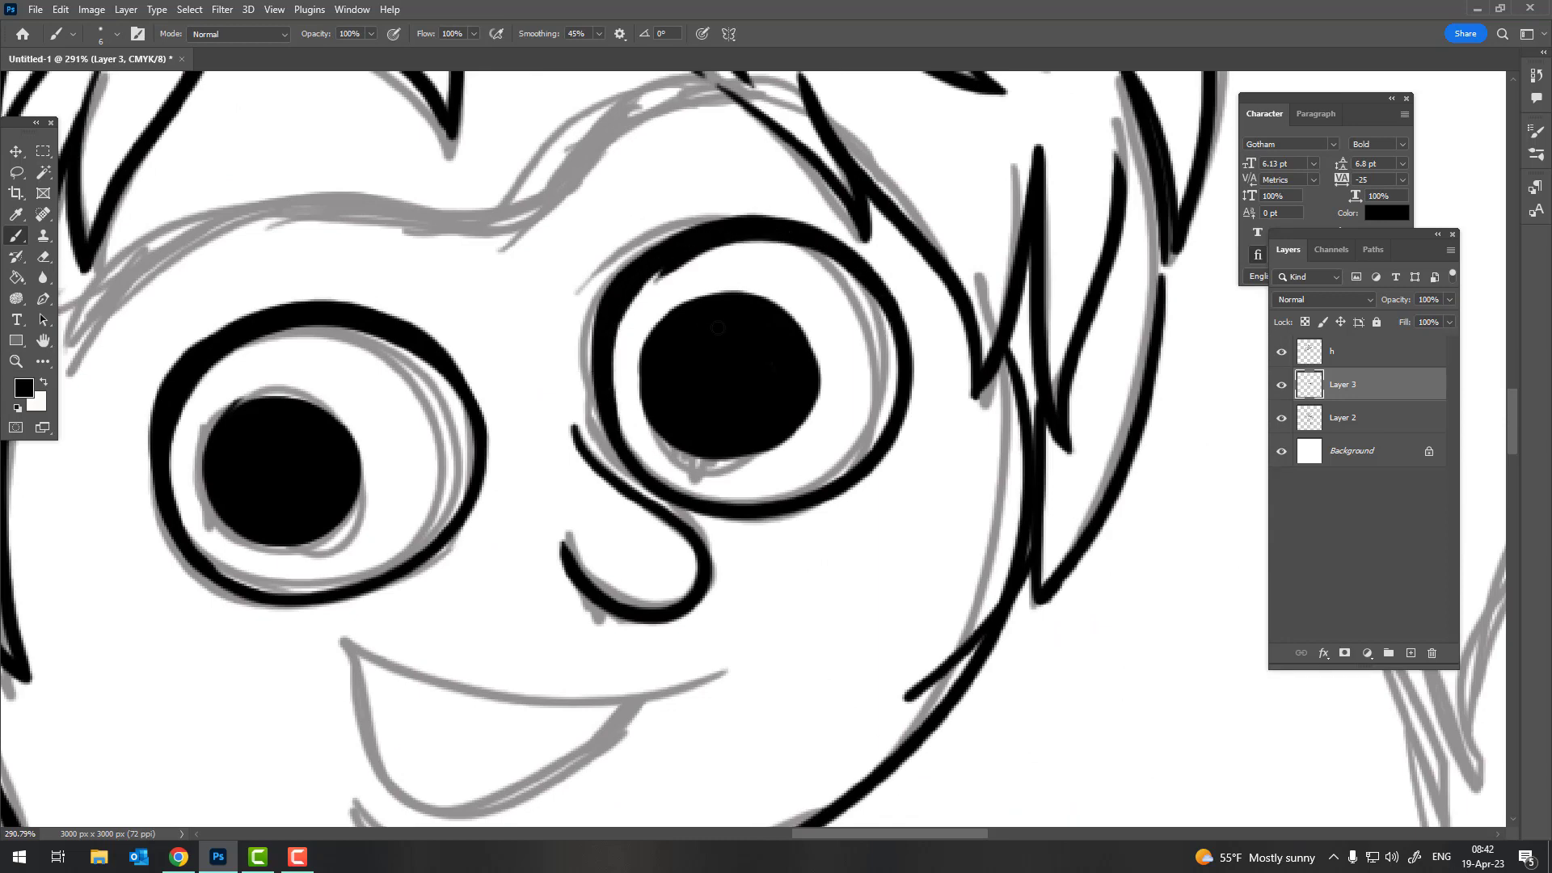
pyautogui.hotkey('ctrl', 'z')
pyautogui.moveTo(904, 344); pyautogui.dragTo(724, 230)
pyautogui.hotkey('ctrl', 'z')
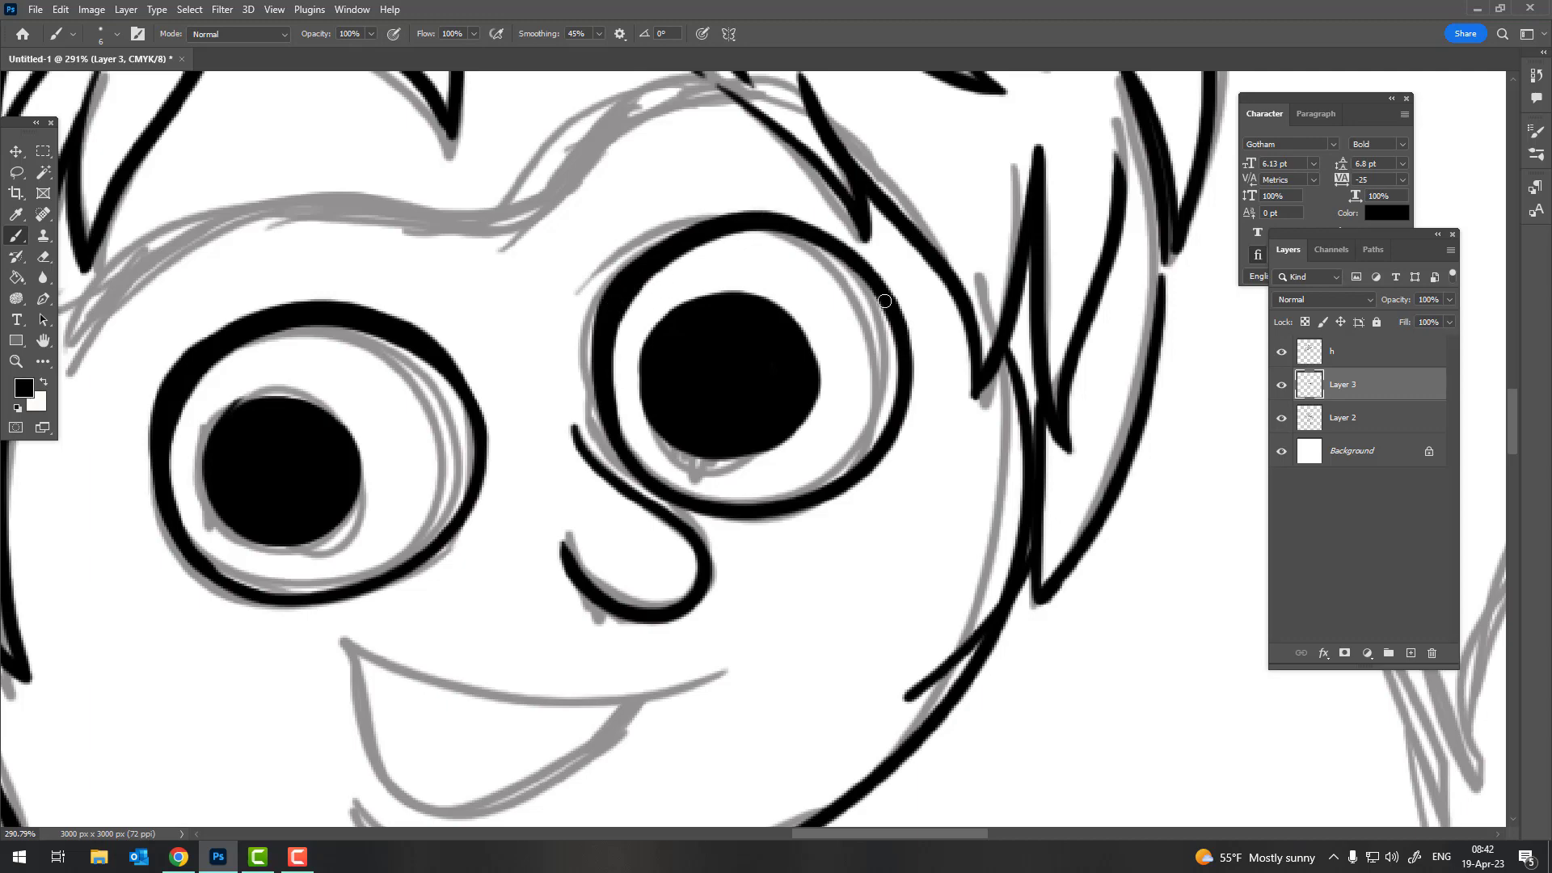
pyautogui.scroll(-5, 885, 301)
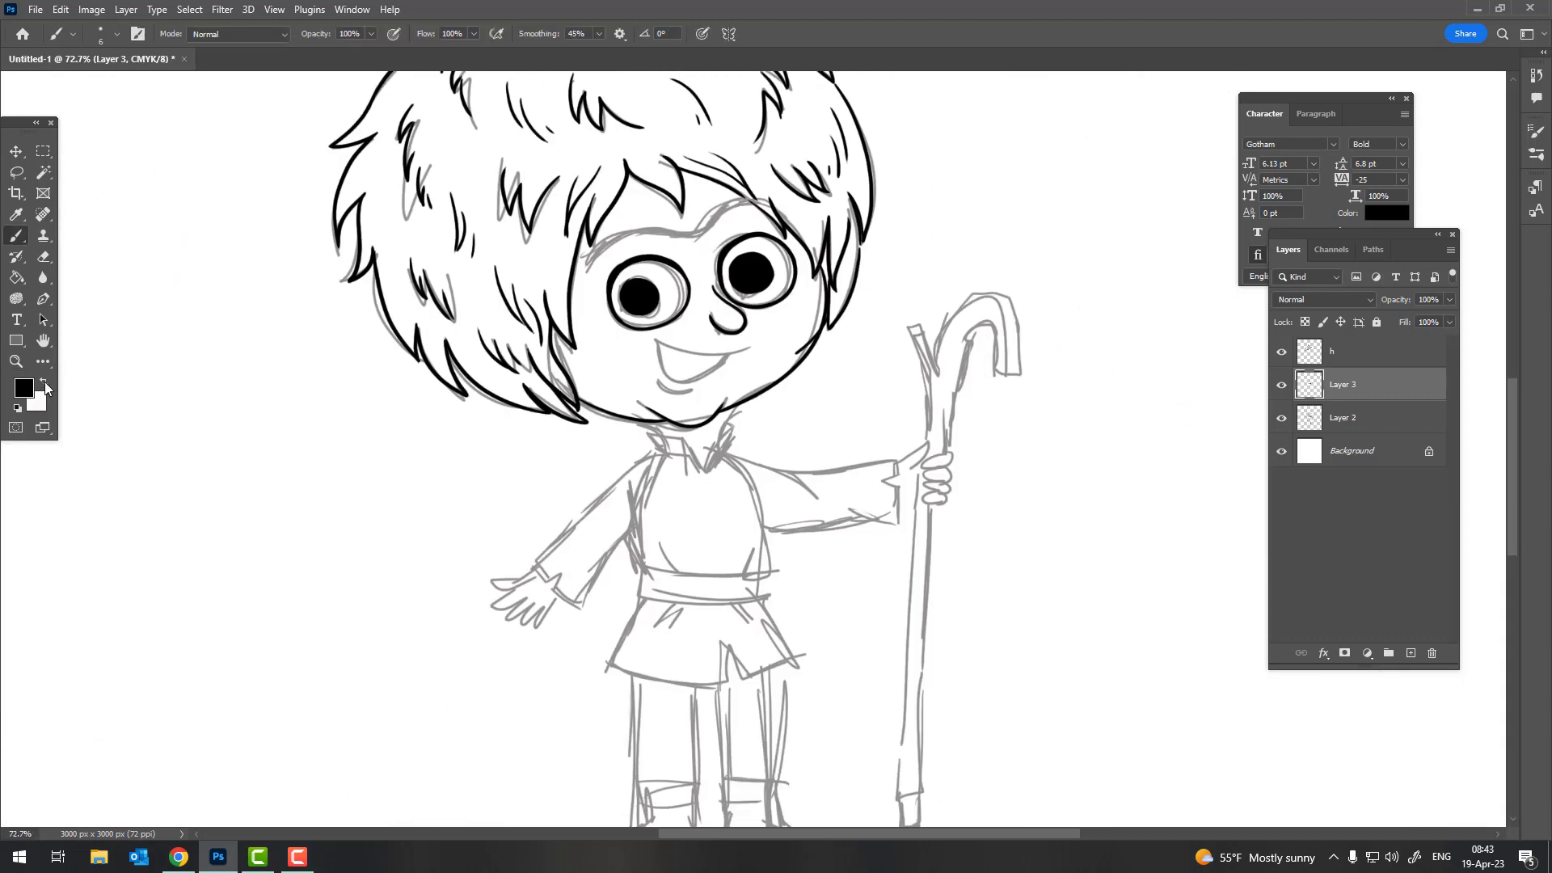
# Set the brush colour to white and paint a catch-light in the left pupil
pyautogui.click(45, 385)
pyautogui.scroll(10, 649, 297)
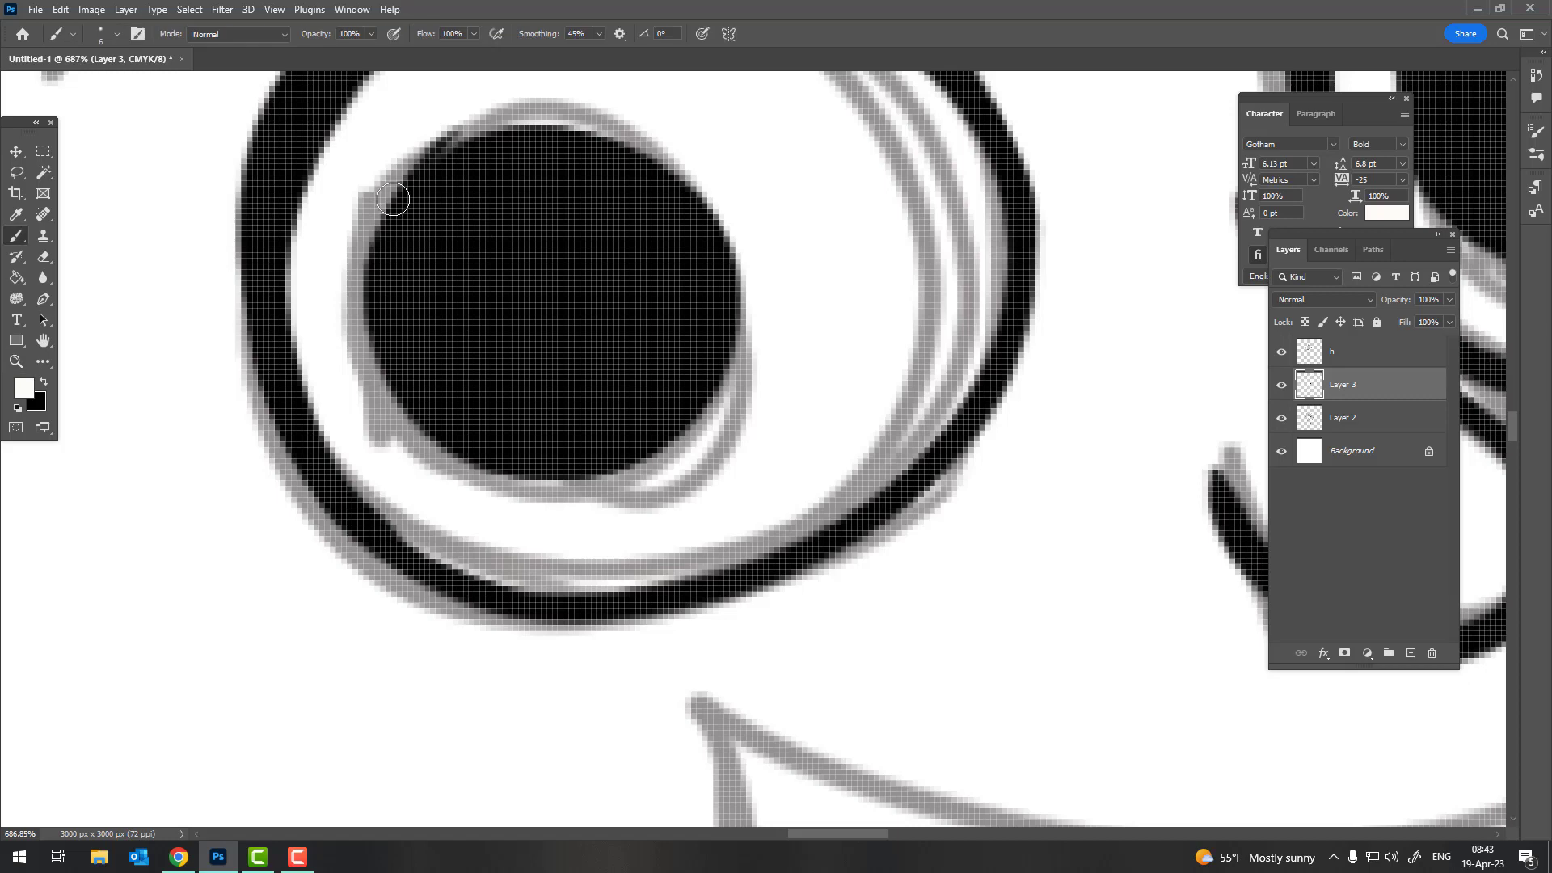
pyautogui.moveTo(393, 200); pyautogui.dragTo(393, 199)
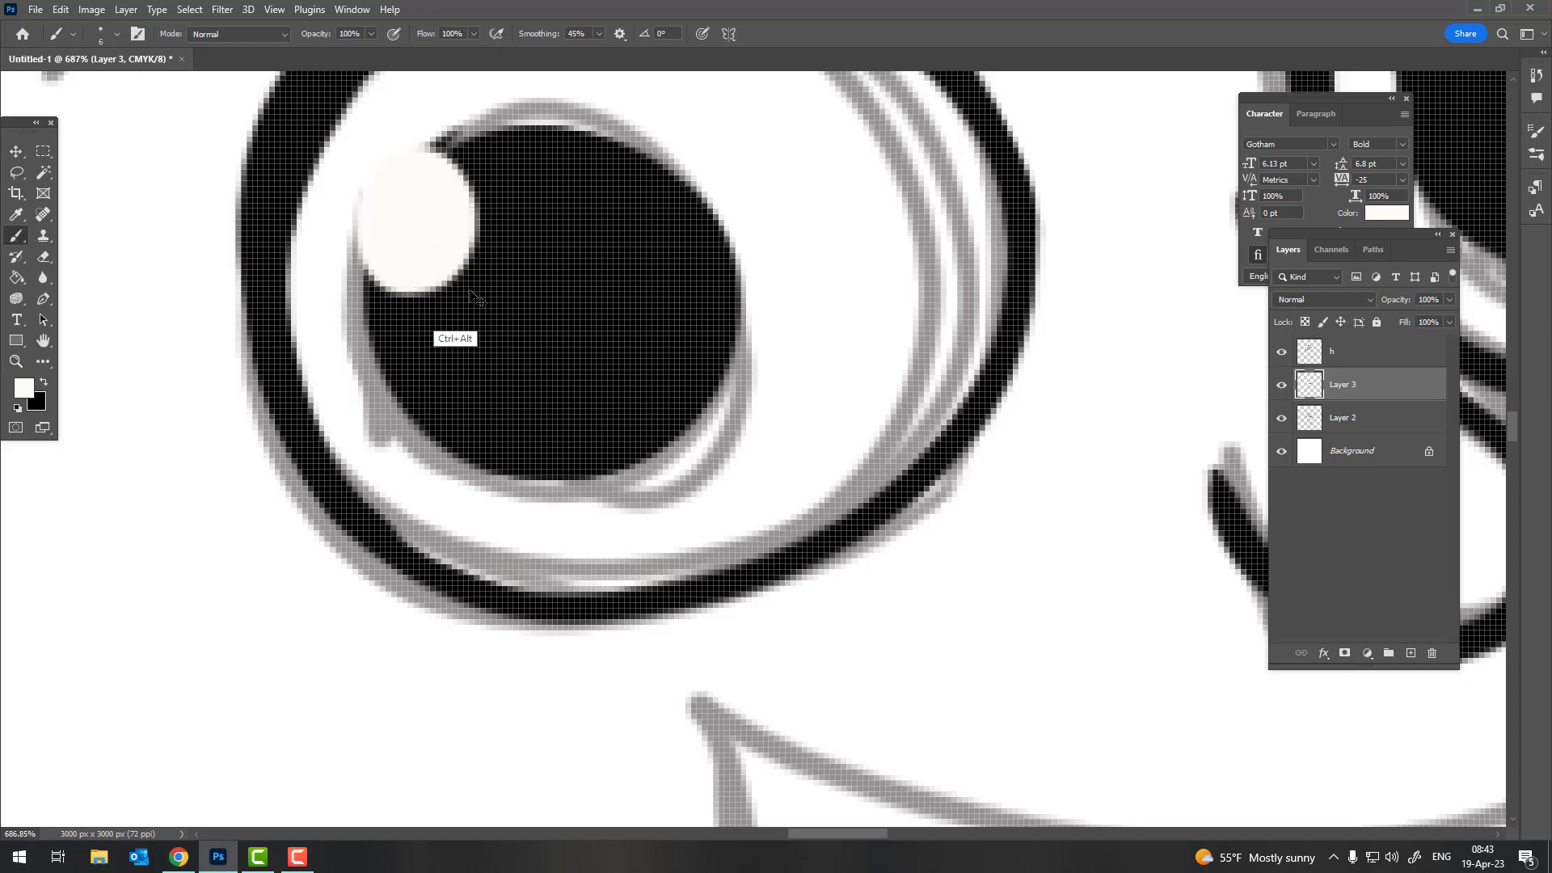
pyautogui.hotkey('ctrl', 'z')
pyautogui.click(24, 388)
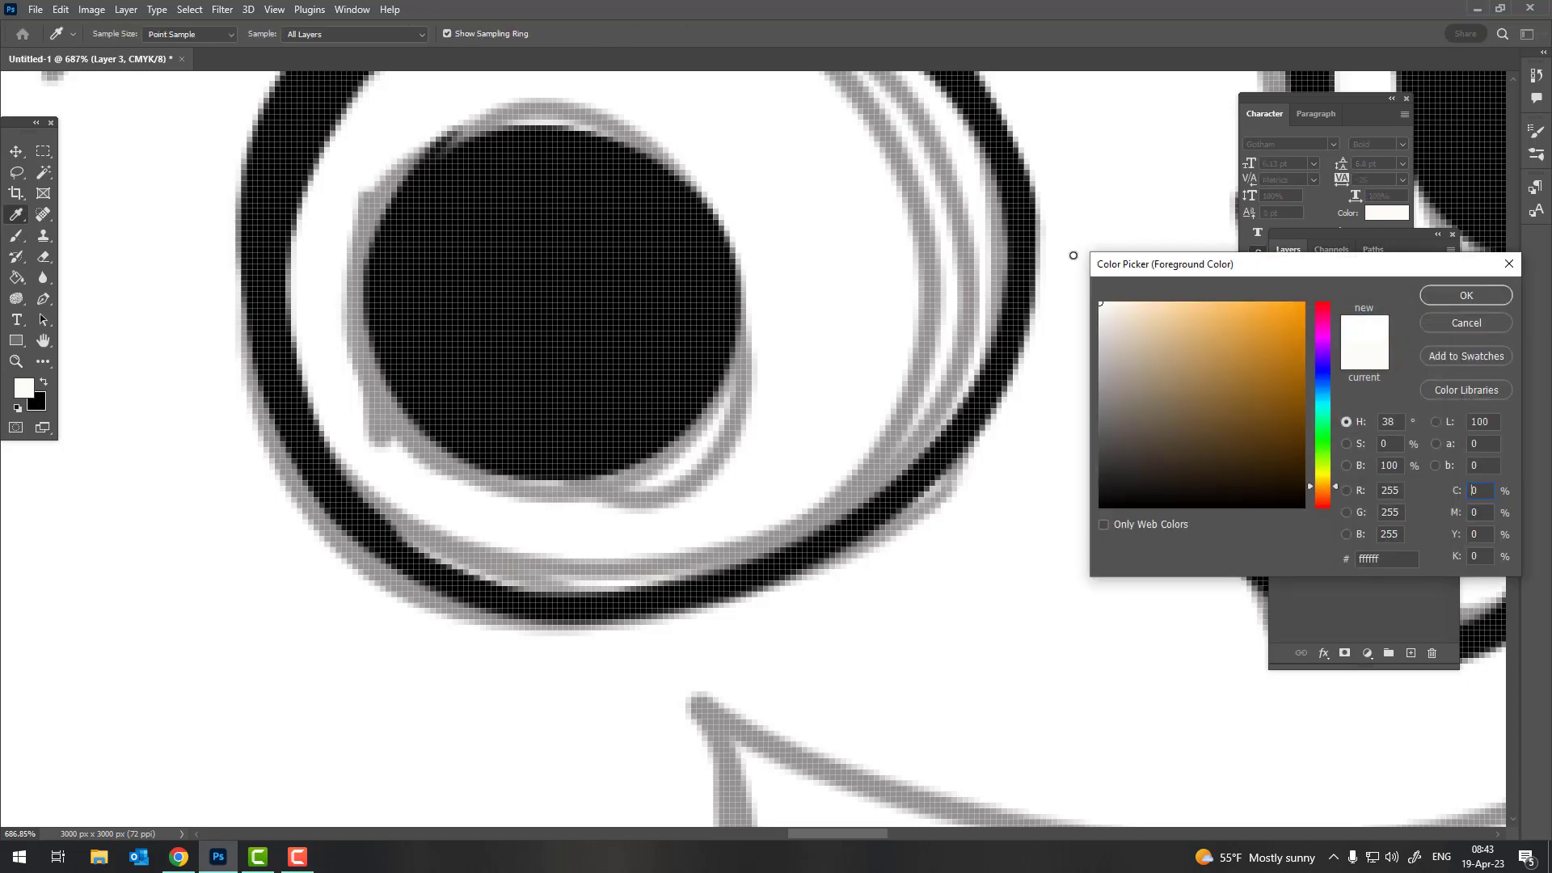
pyautogui.click(1466, 296)
pyautogui.moveTo(394, 190)
pyautogui.mouseDown()
pyautogui.moveTo(436, 235)
pyautogui.moveTo(424, 219)
pyautogui.mouseUp()
# Paint a white catch-light highlight in the right pupil
pyautogui.press('z')
pyautogui.scroll(-10, 689, 252)
pyautogui.moveTo(690, 251); pyautogui.dragTo(515, 289)
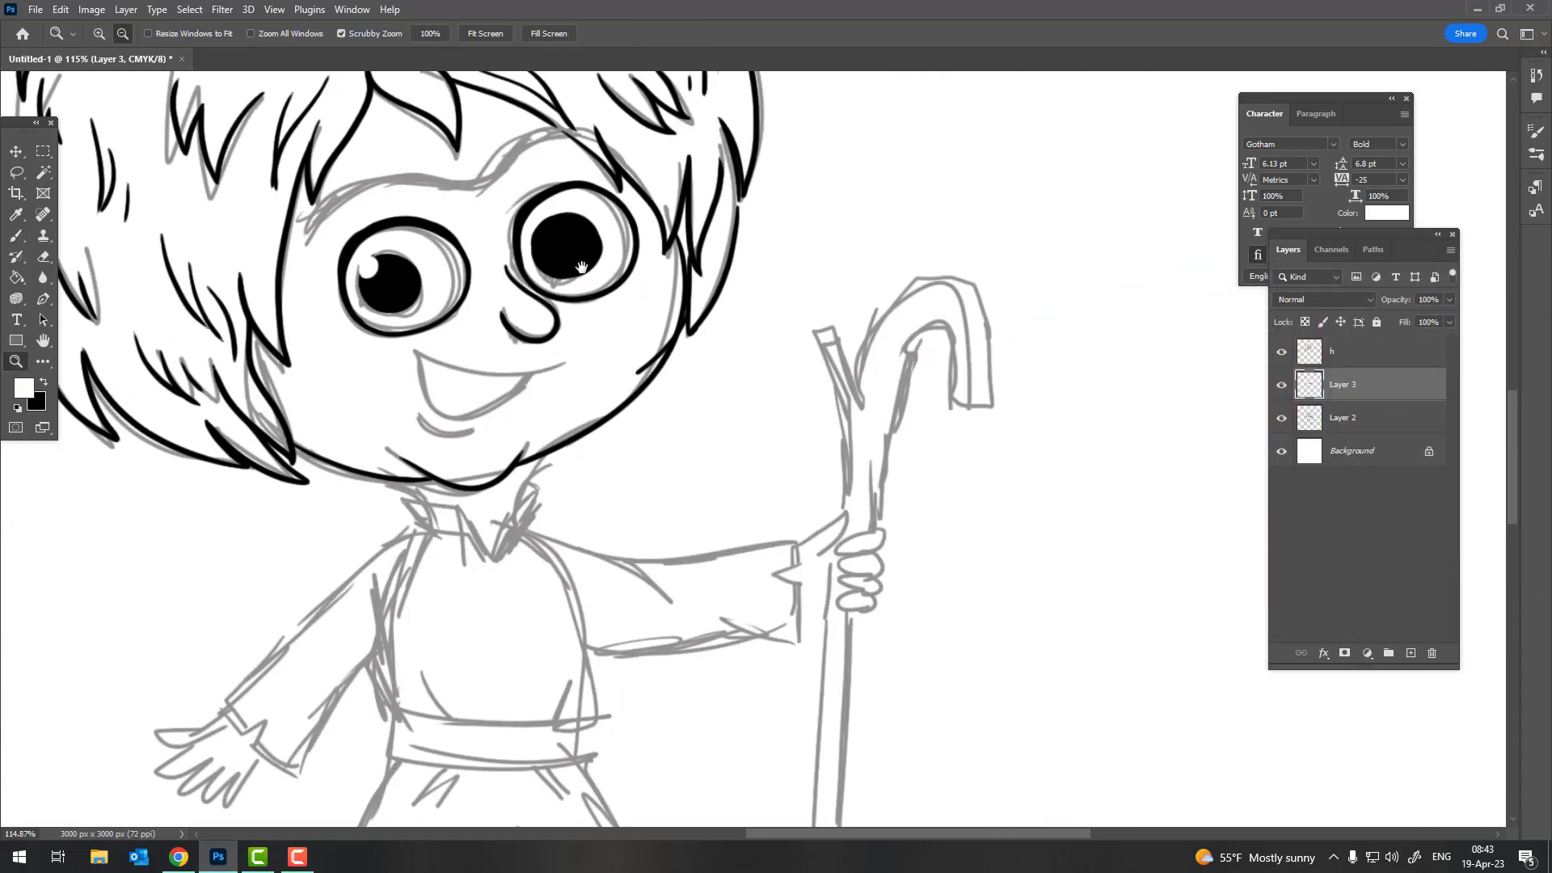
pyautogui.scroll(7, 566, 235)
pyautogui.press('b')
pyautogui.moveTo(578, 182)
pyautogui.mouseDown()
pyautogui.moveTo(550, 234)
pyautogui.moveTo(582, 182)
pyautogui.mouseUp()
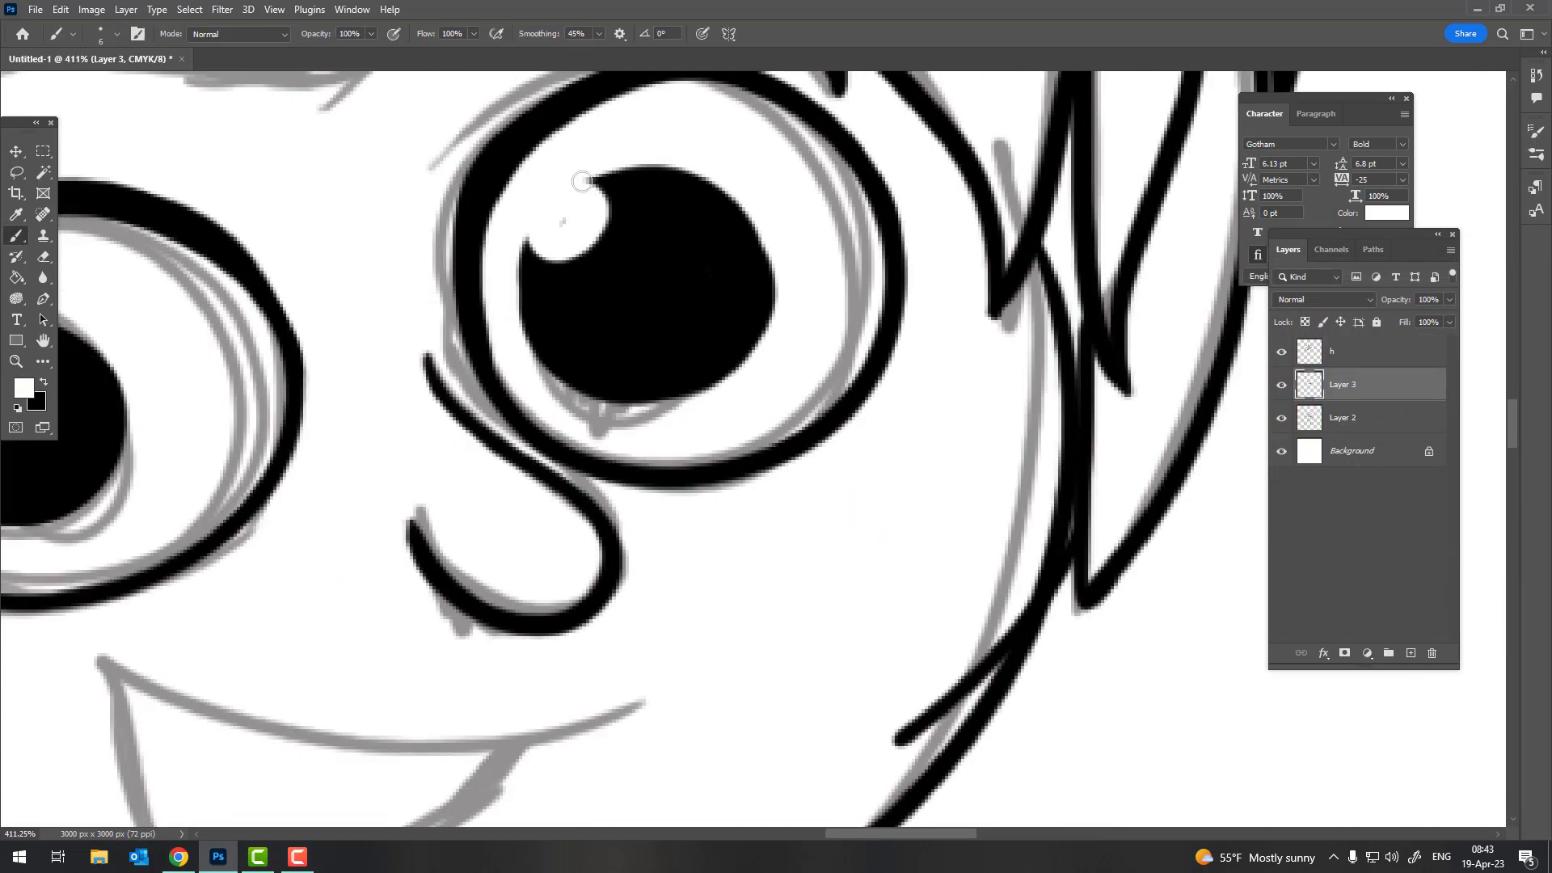
# Swap back to black and ink the brow line across the forehead
pyautogui.press('x')
pyautogui.press('z')
pyautogui.scroll(-3, 777, 278)
pyautogui.scroll(-8, 777, 278)
pyautogui.scroll(8, 722, 224)
pyautogui.press('b')
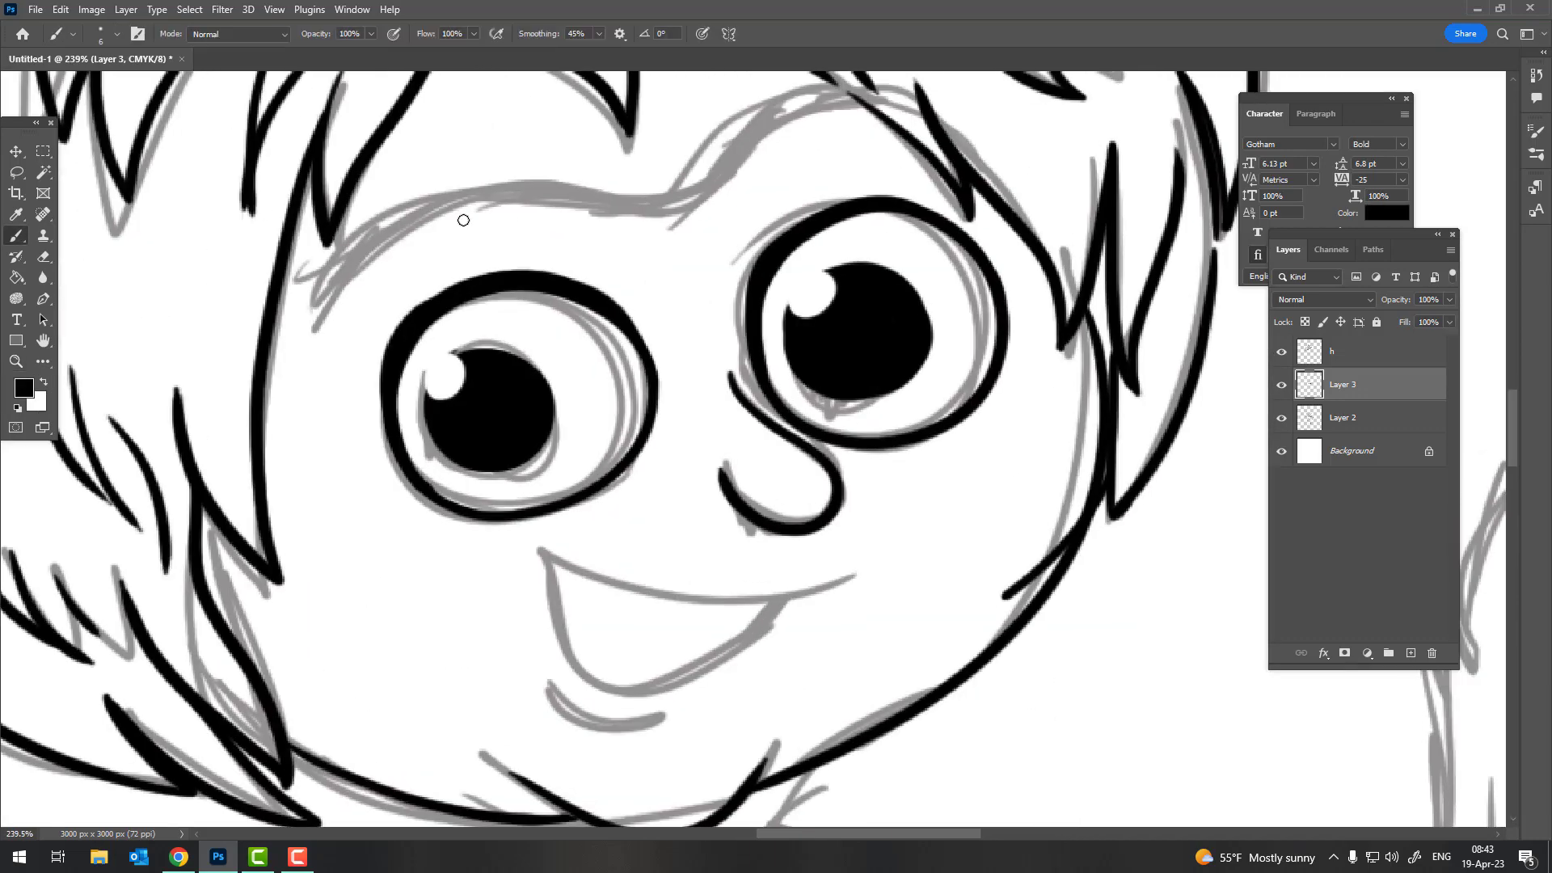
pyautogui.moveTo(317, 298); pyautogui.dragTo(948, 120)
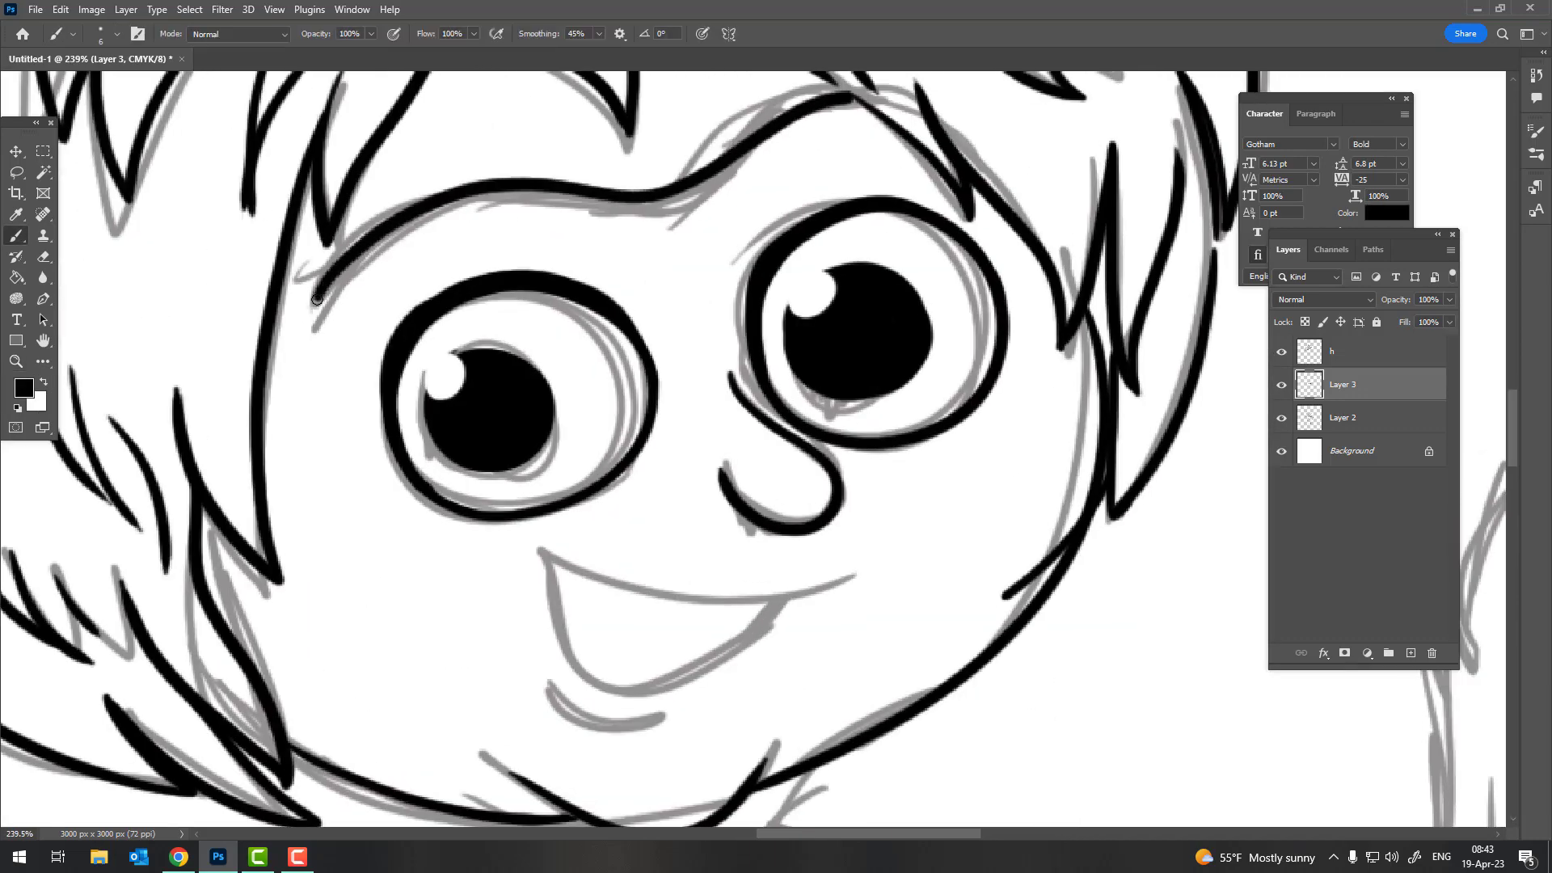
pyautogui.press('z')
pyautogui.scroll(3, 855, 288)
pyautogui.scroll(-5, 854, 287)
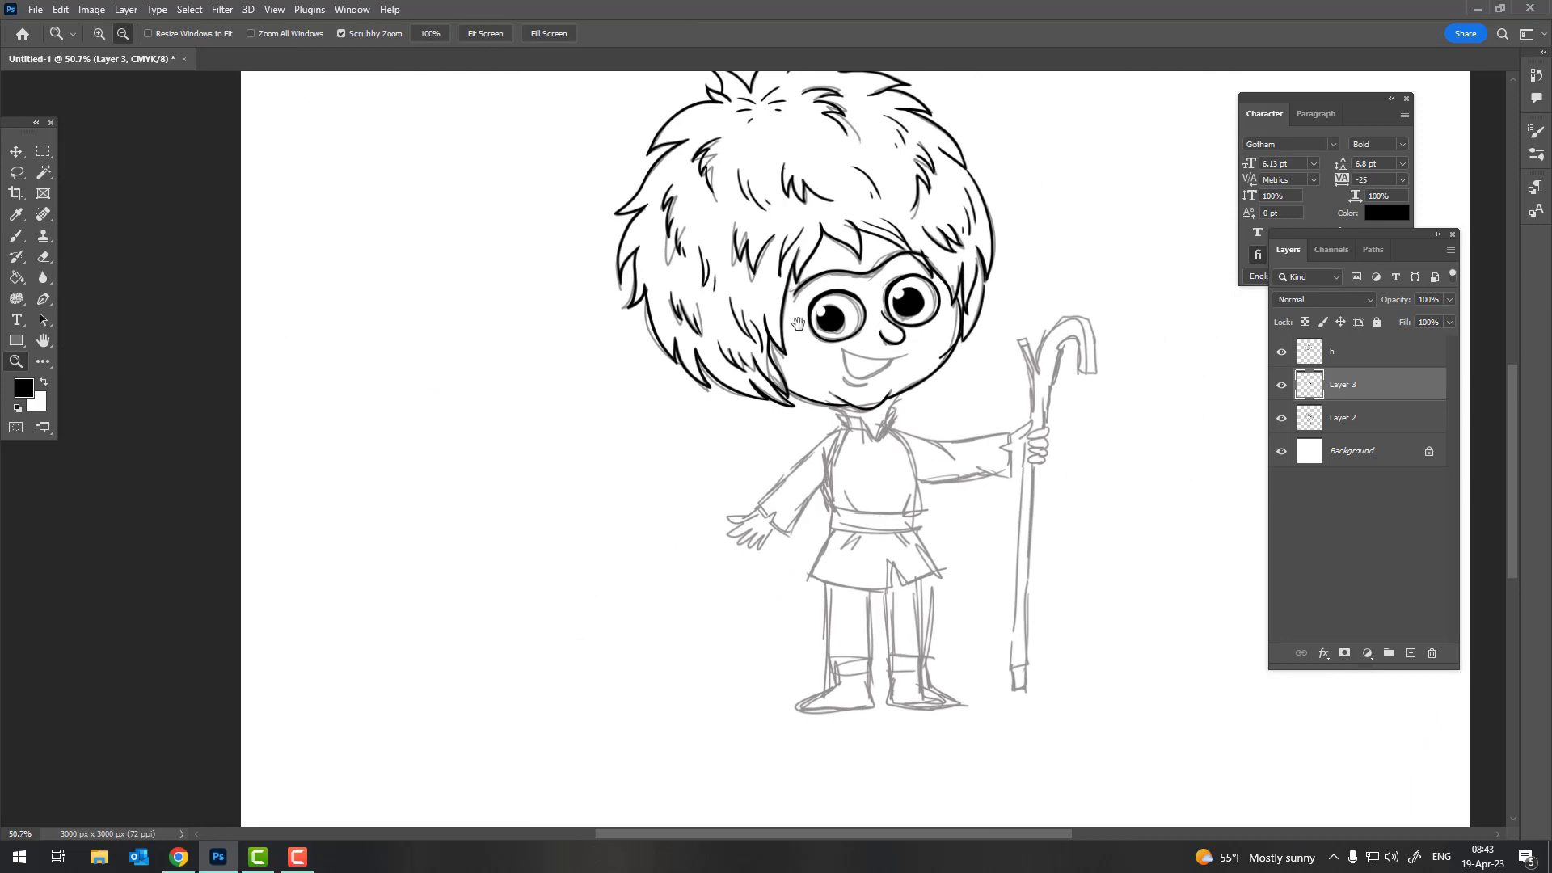
# Ink the smile's upper line and a shorter lower lip that meets it
pyautogui.scroll(5, 798, 324)
pyautogui.scroll(3, 798, 323)
pyautogui.press('b')
pyautogui.moveTo(478, 356)
pyautogui.mouseDown()
pyautogui.moveTo(835, 408)
pyautogui.moveTo(960, 333)
pyautogui.mouseUp()
pyautogui.moveTo(510, 383); pyautogui.dragTo(849, 414)
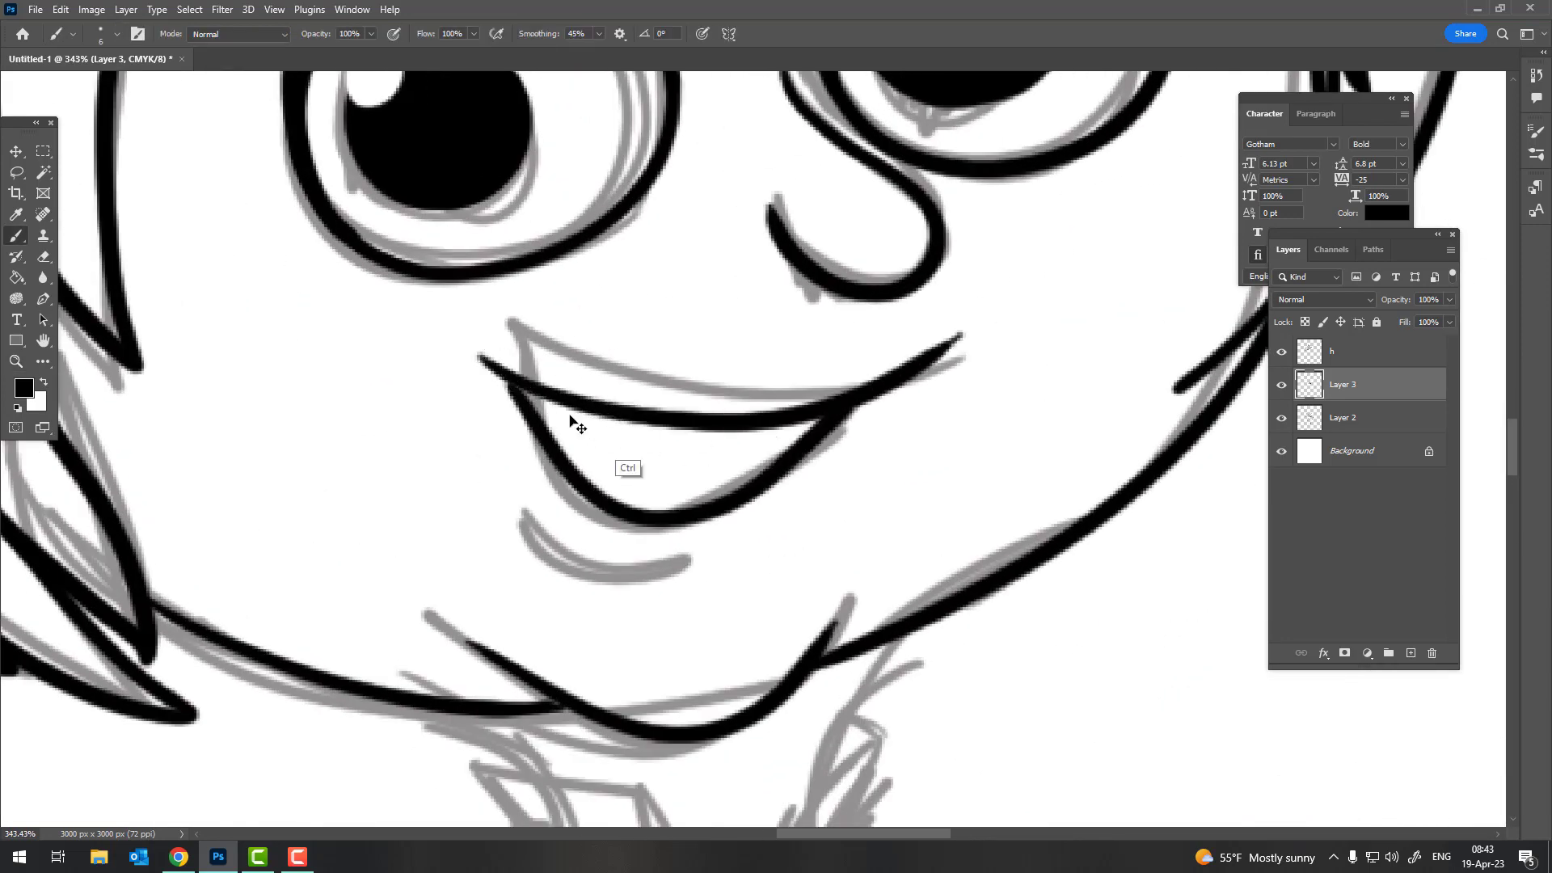
pyautogui.hotkey('ctrl', 'z')
pyautogui.moveTo(505, 371)
pyautogui.mouseDown()
pyautogui.moveTo(675, 507)
pyautogui.moveTo(845, 414)
pyautogui.mouseUp()
pyautogui.scroll(-2, 687, 336)
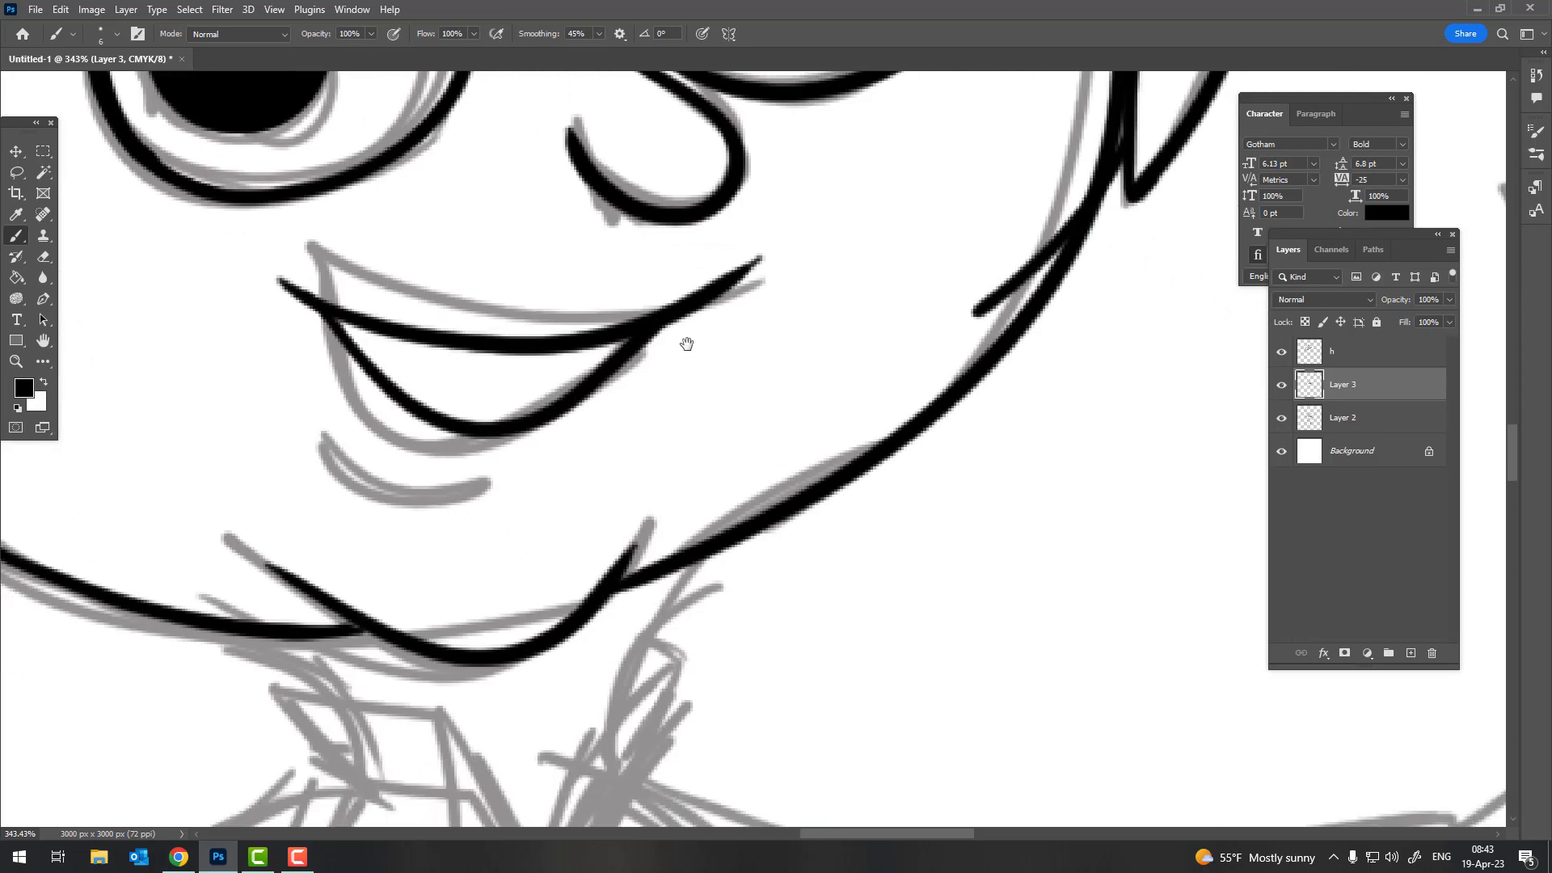
pyautogui.scroll(1, 416, 482)
pyautogui.moveTo(349, 503)
pyautogui.mouseDown()
pyautogui.moveTo(273, 441)
pyautogui.moveTo(578, 510)
pyautogui.mouseUp()
# Ink the left and right neck lines below the jaw
pyautogui.press('z')
pyautogui.scroll(-5, 735, 406)
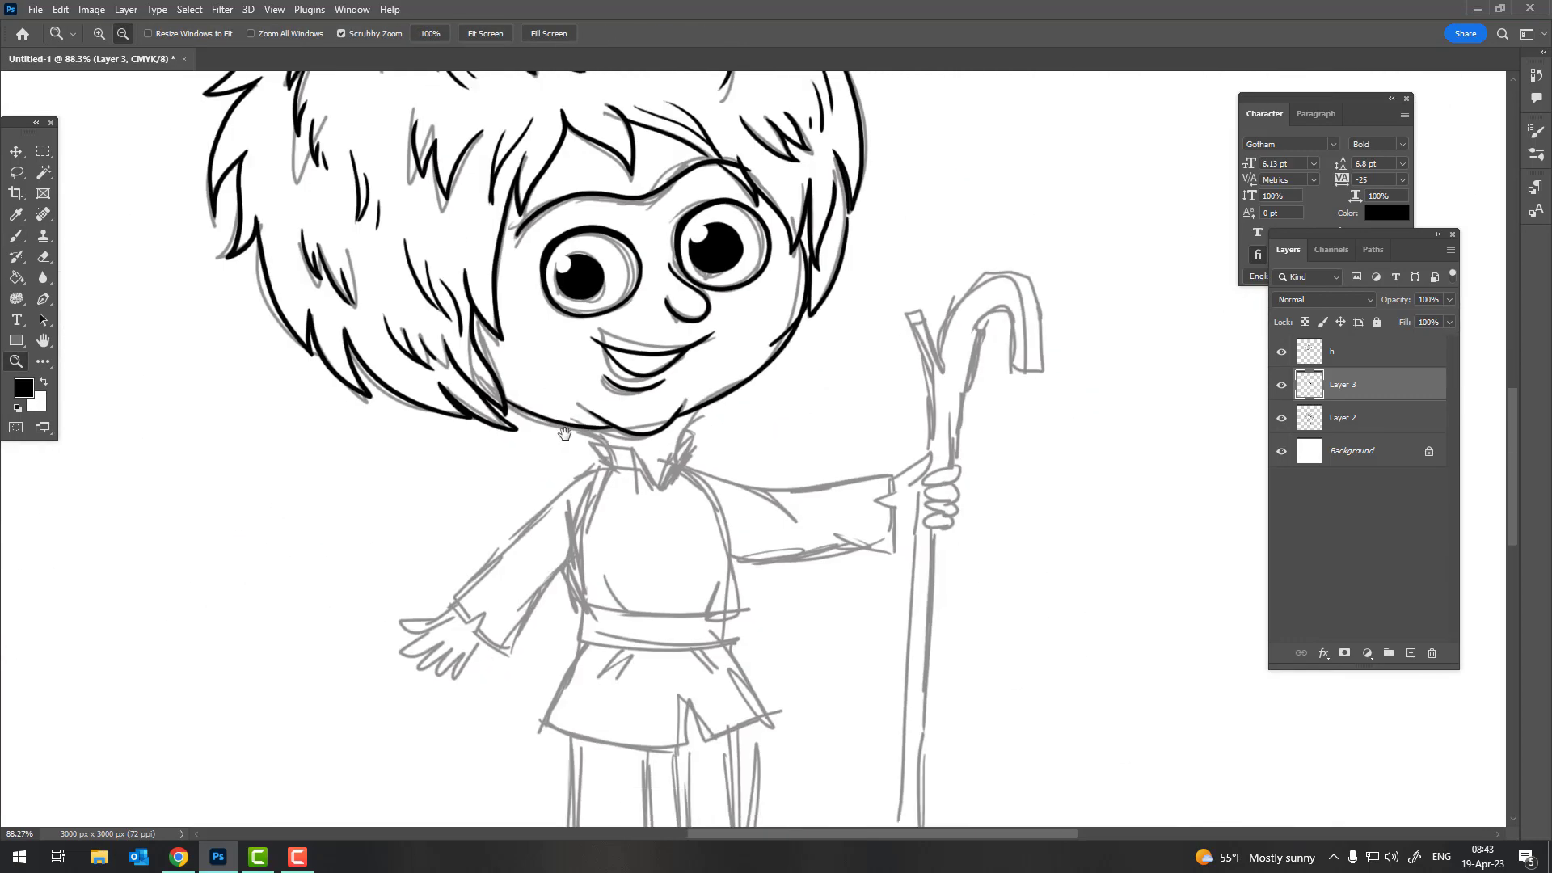
pyautogui.scroll(4, 598, 350)
pyautogui.press('b')
pyautogui.scroll(2, 558, 338)
pyautogui.scroll(2, 534, 332)
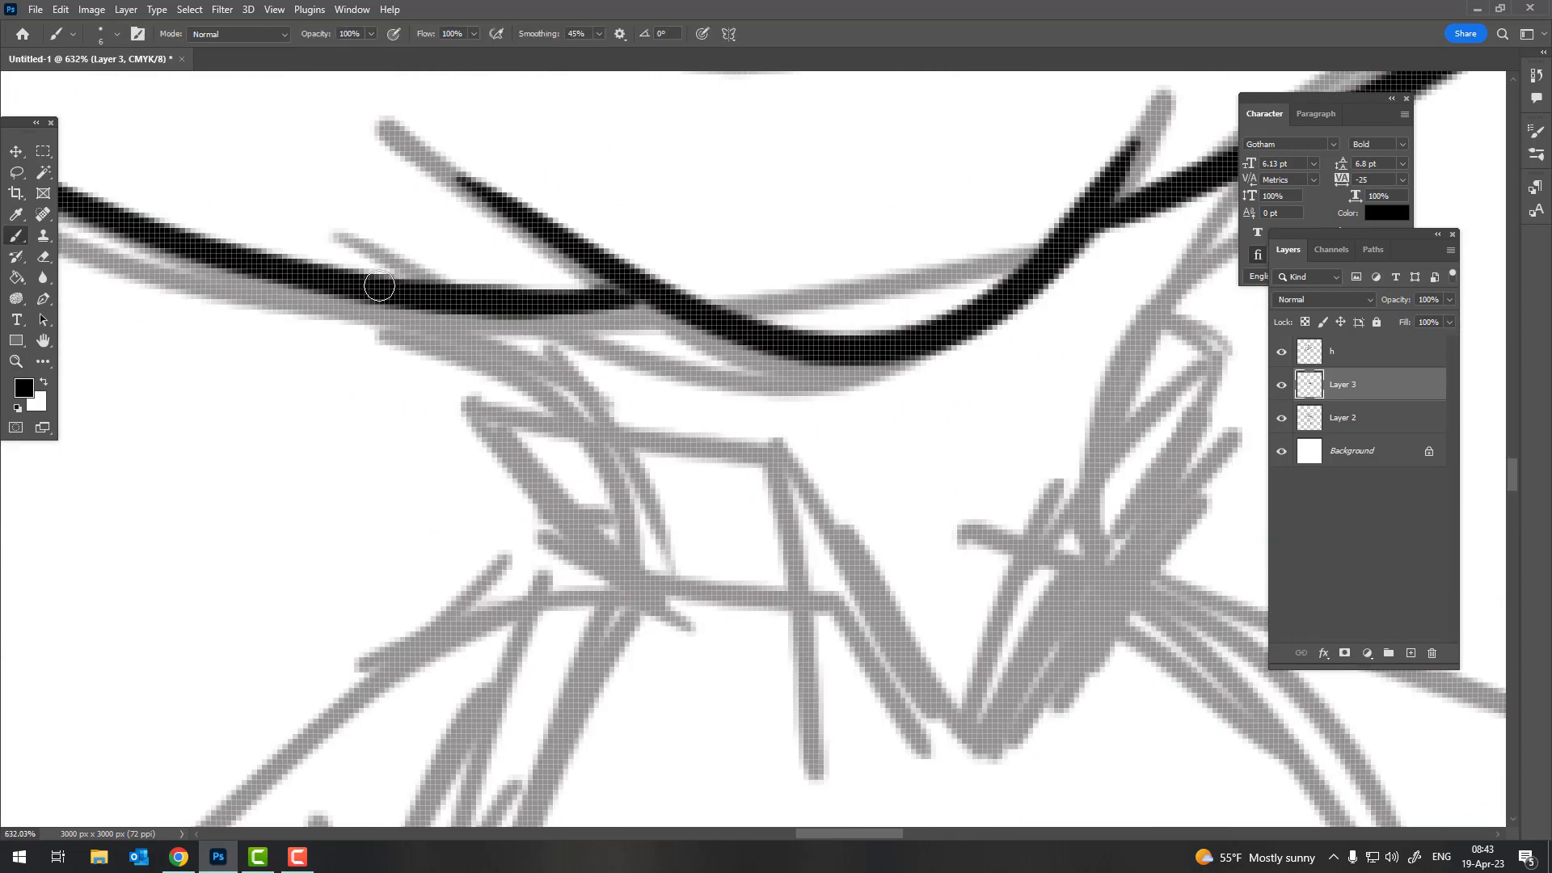
pyautogui.moveTo(375, 285); pyautogui.dragTo(738, 538)
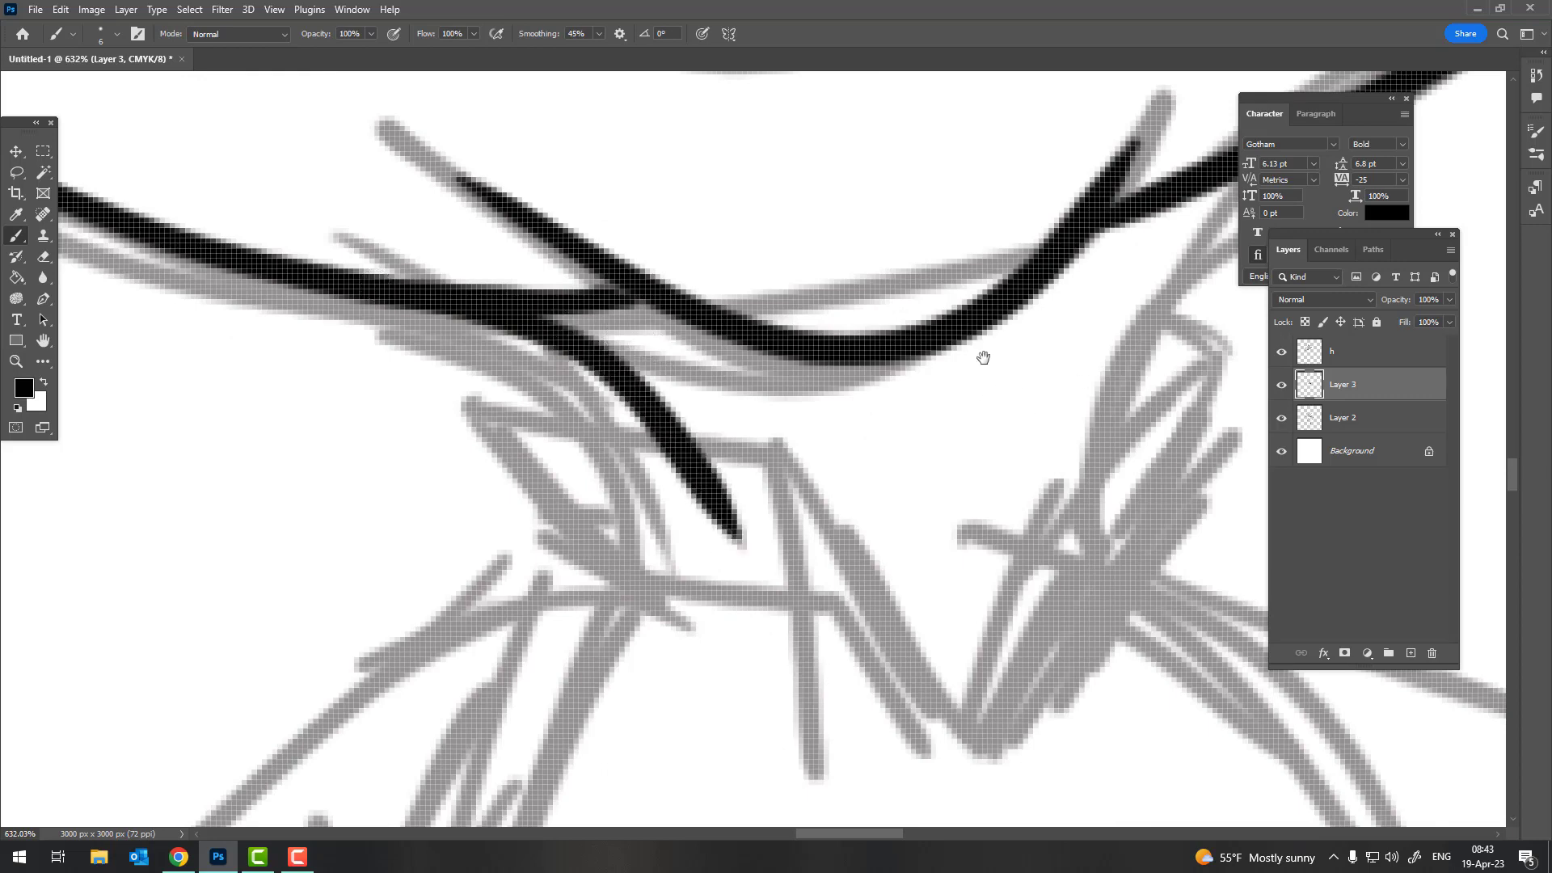
pyautogui.scroll(-2, 645, 367)
pyautogui.moveTo(828, 171); pyautogui.dragTo(556, 549)
pyautogui.press('z')
pyautogui.scroll(-5, 627, 501)
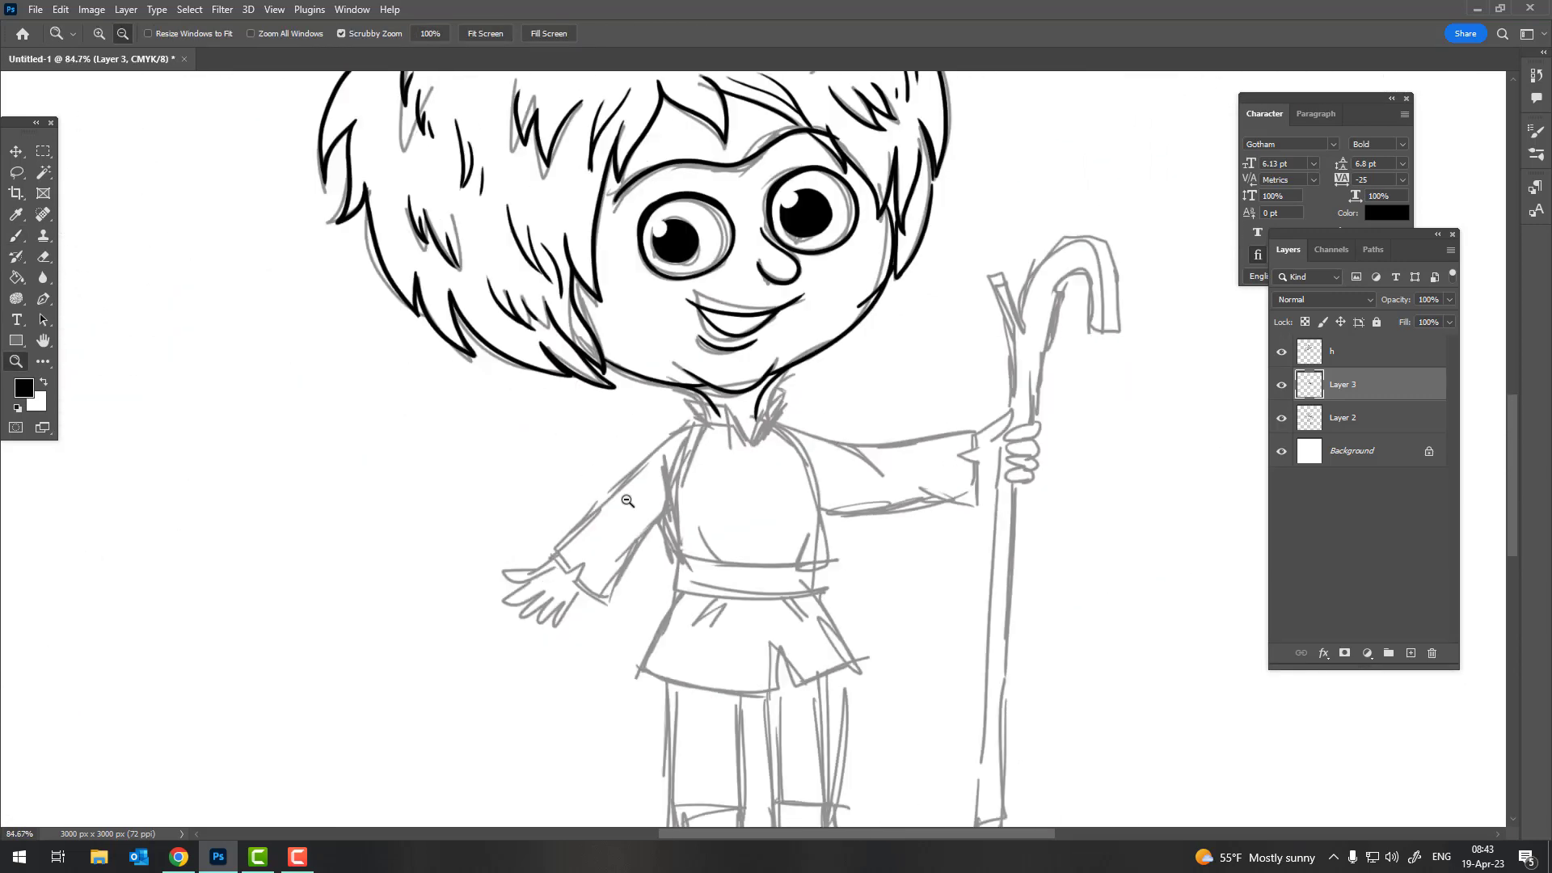
pyautogui.hscroll(3, 619, 477)
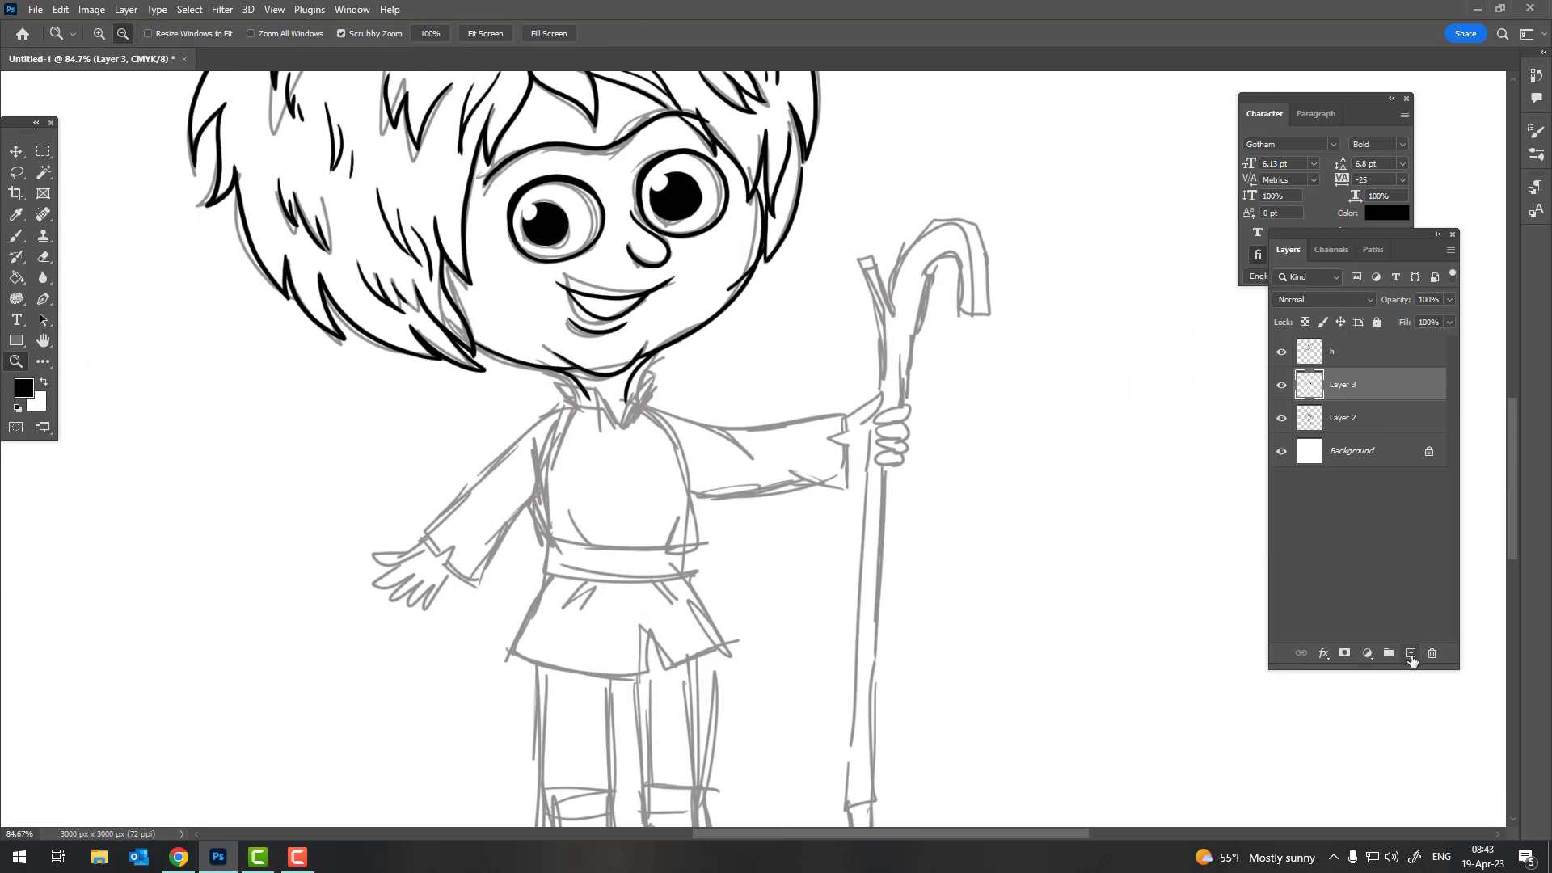
# Add a new layer and draft the V-shaped collar edge and right flap
pyautogui.click(1411, 653)
pyautogui.scroll(5, 588, 388)
pyautogui.press('b')
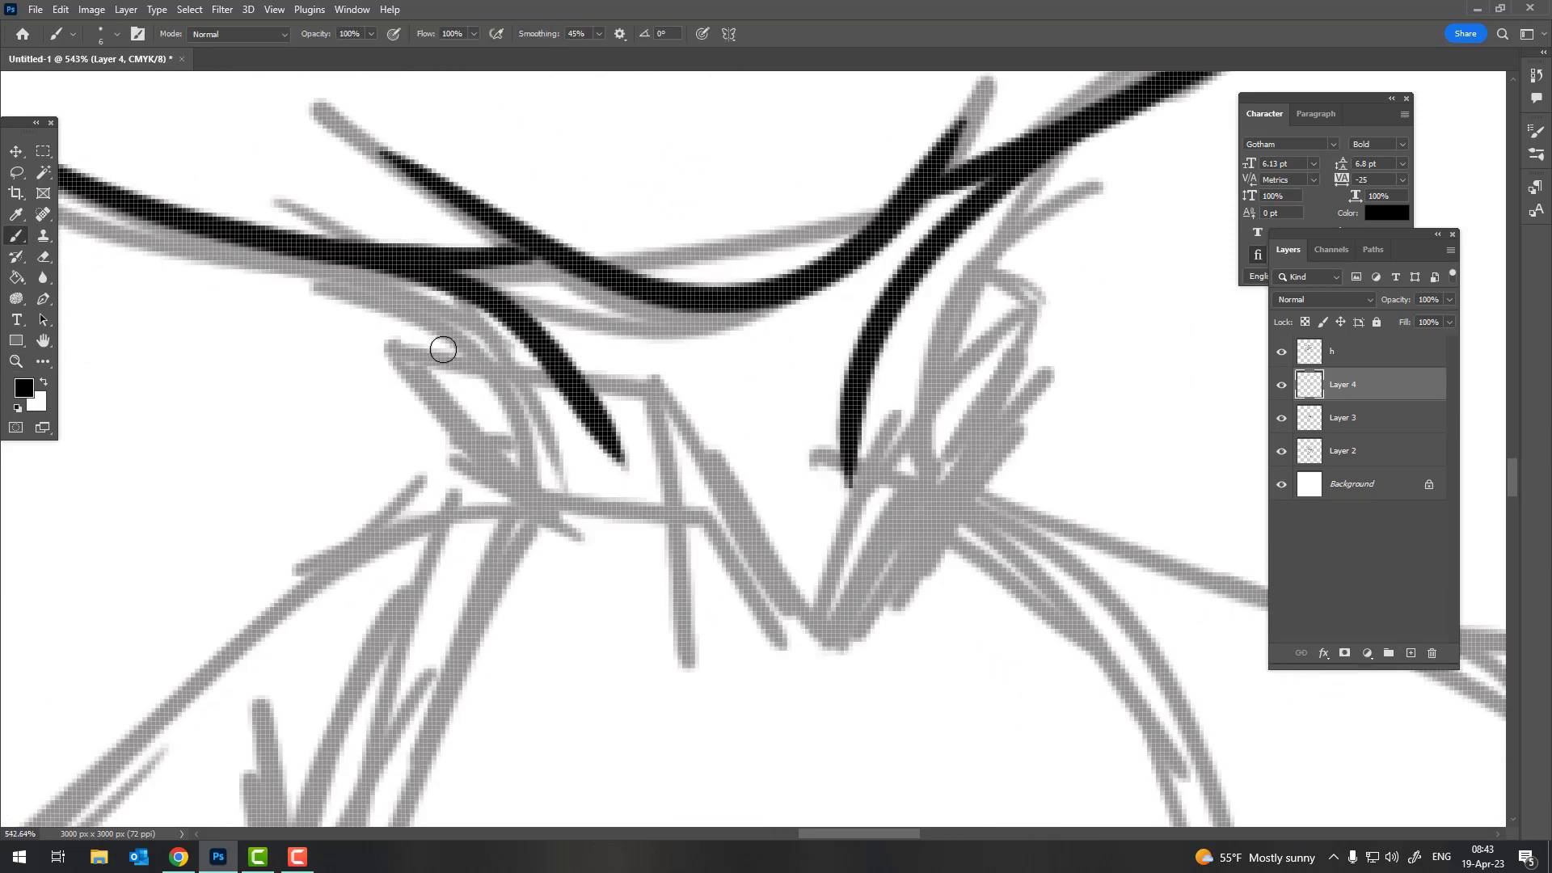
pyautogui.moveTo(448, 347)
pyautogui.mouseDown()
pyautogui.moveTo(618, 386)
pyautogui.moveTo(760, 542)
pyautogui.moveTo(829, 558)
pyautogui.moveTo(879, 428)
pyautogui.mouseUp()
pyautogui.hotkey('ctrl', 'z')
pyautogui.moveTo(444, 344)
pyautogui.mouseDown()
pyautogui.moveTo(518, 368)
pyautogui.moveTo(746, 503)
pyautogui.moveTo(889, 513)
pyautogui.moveTo(962, 287)
pyautogui.mouseUp()
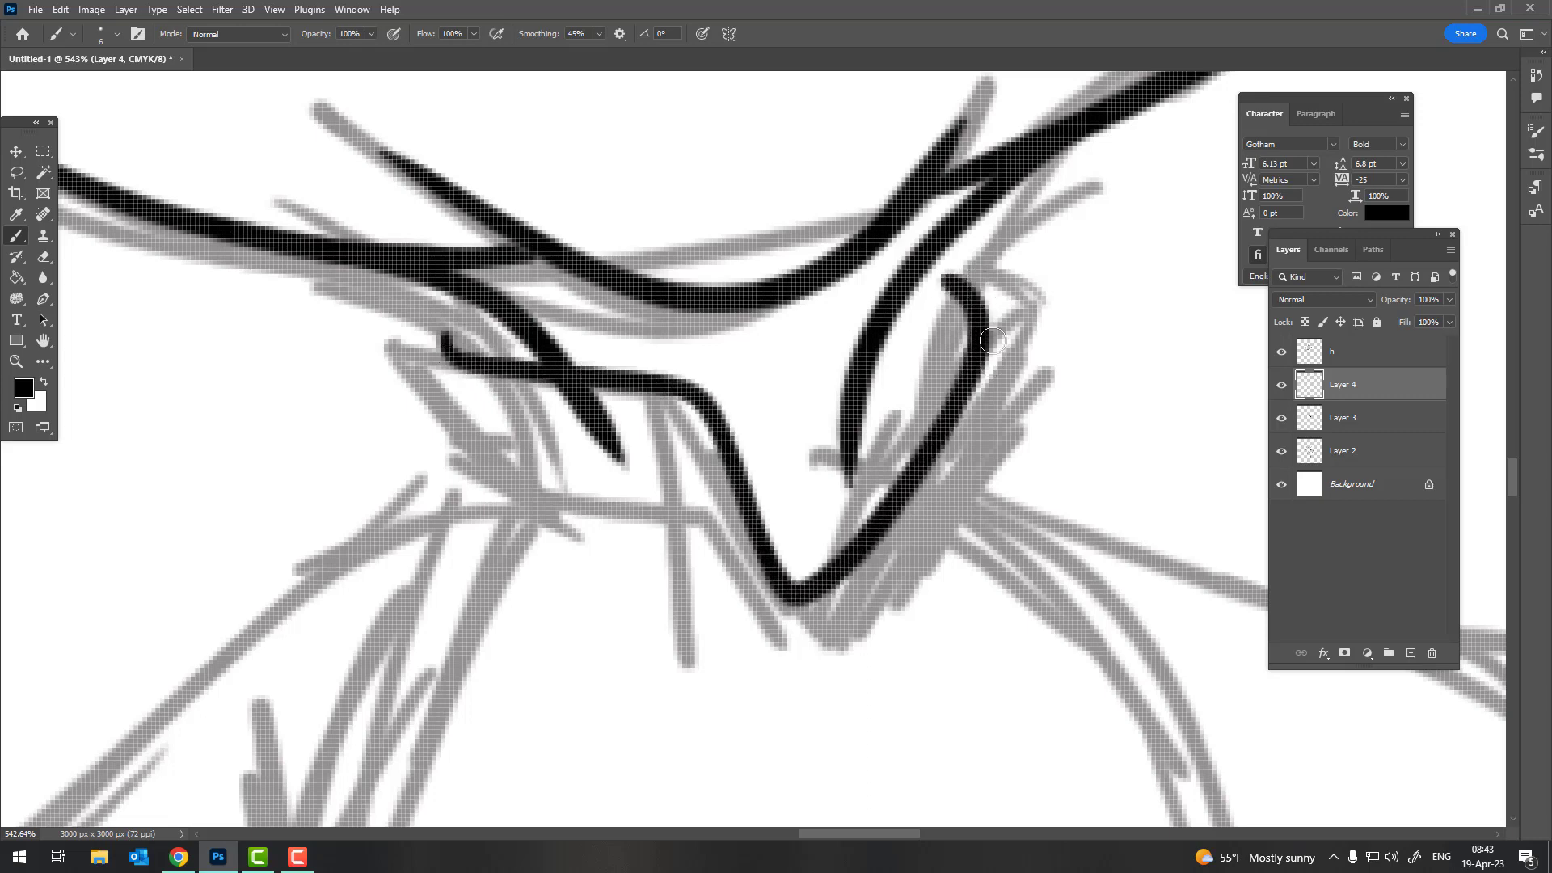
pyautogui.hotkey('ctrl', 'z')
pyautogui.hotkey('ctrl', 'z')
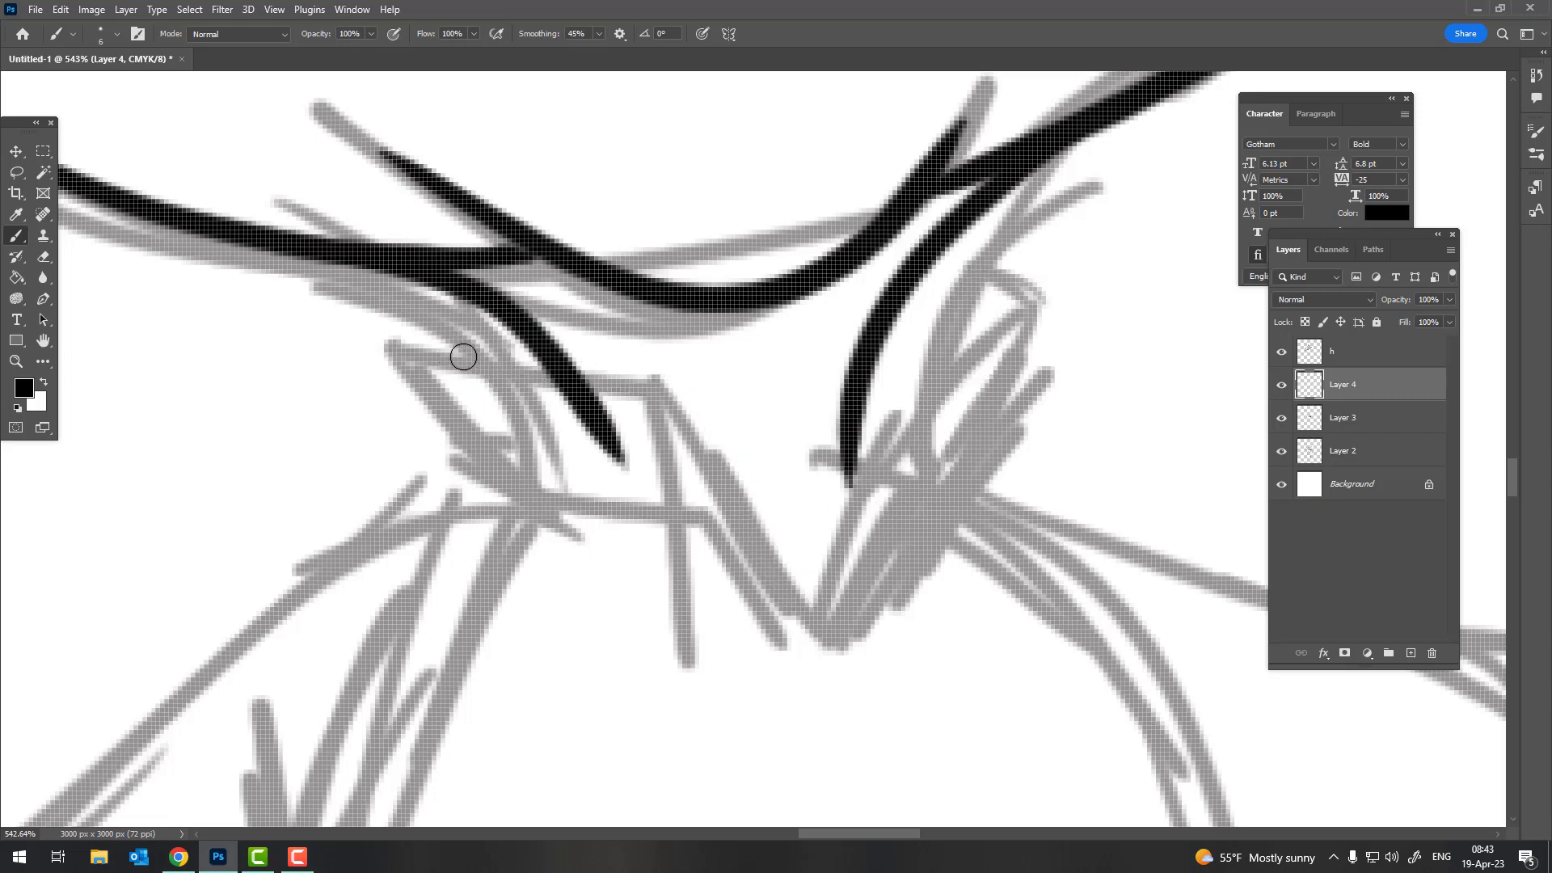
pyautogui.moveTo(458, 335)
pyautogui.mouseDown()
pyautogui.moveTo(763, 538)
pyautogui.moveTo(796, 622)
pyautogui.moveTo(908, 363)
pyautogui.mouseUp()
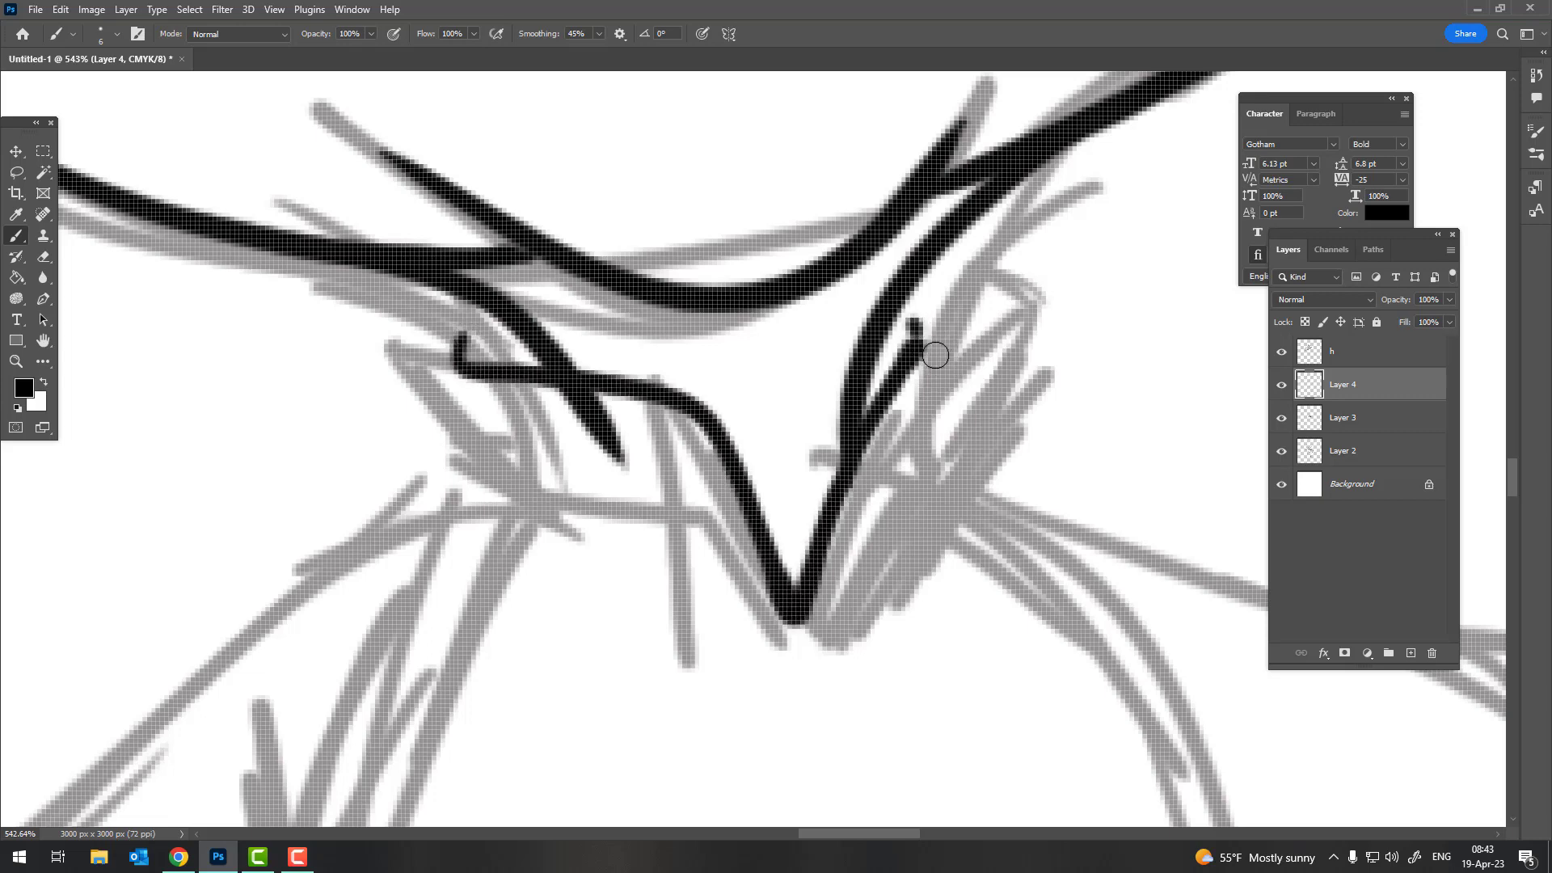
pyautogui.moveTo(929, 258)
pyautogui.mouseDown()
pyautogui.moveTo(929, 574)
pyautogui.moveTo(880, 629)
pyautogui.mouseUp()
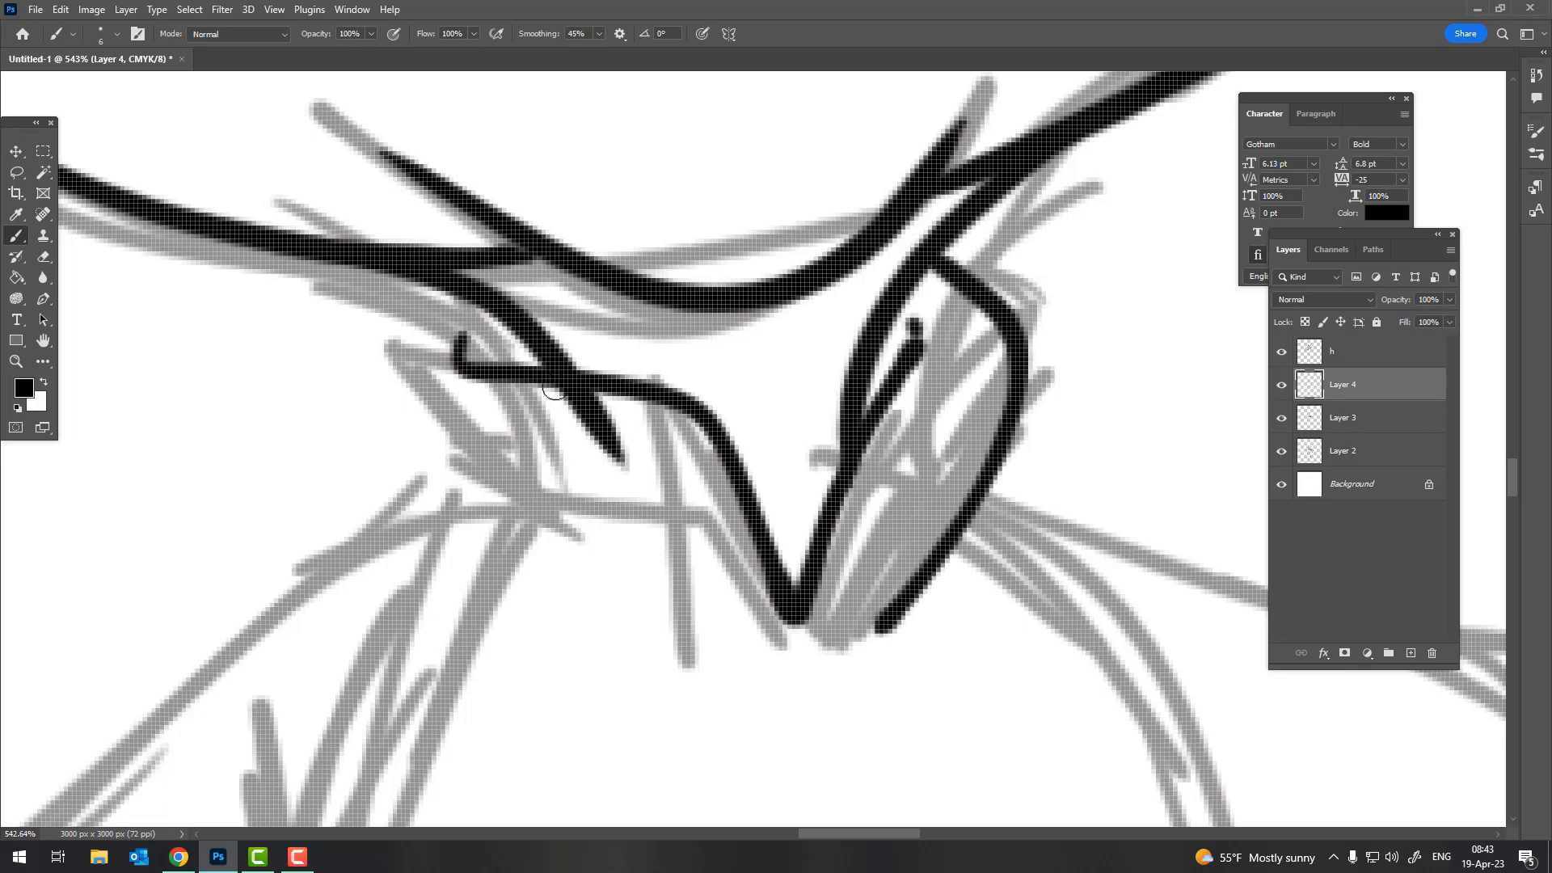
pyautogui.moveTo(466, 289)
pyautogui.mouseDown()
pyautogui.moveTo(410, 381)
pyautogui.moveTo(590, 582)
pyautogui.moveTo(388, 582)
pyautogui.mouseUp()
pyautogui.press('z')
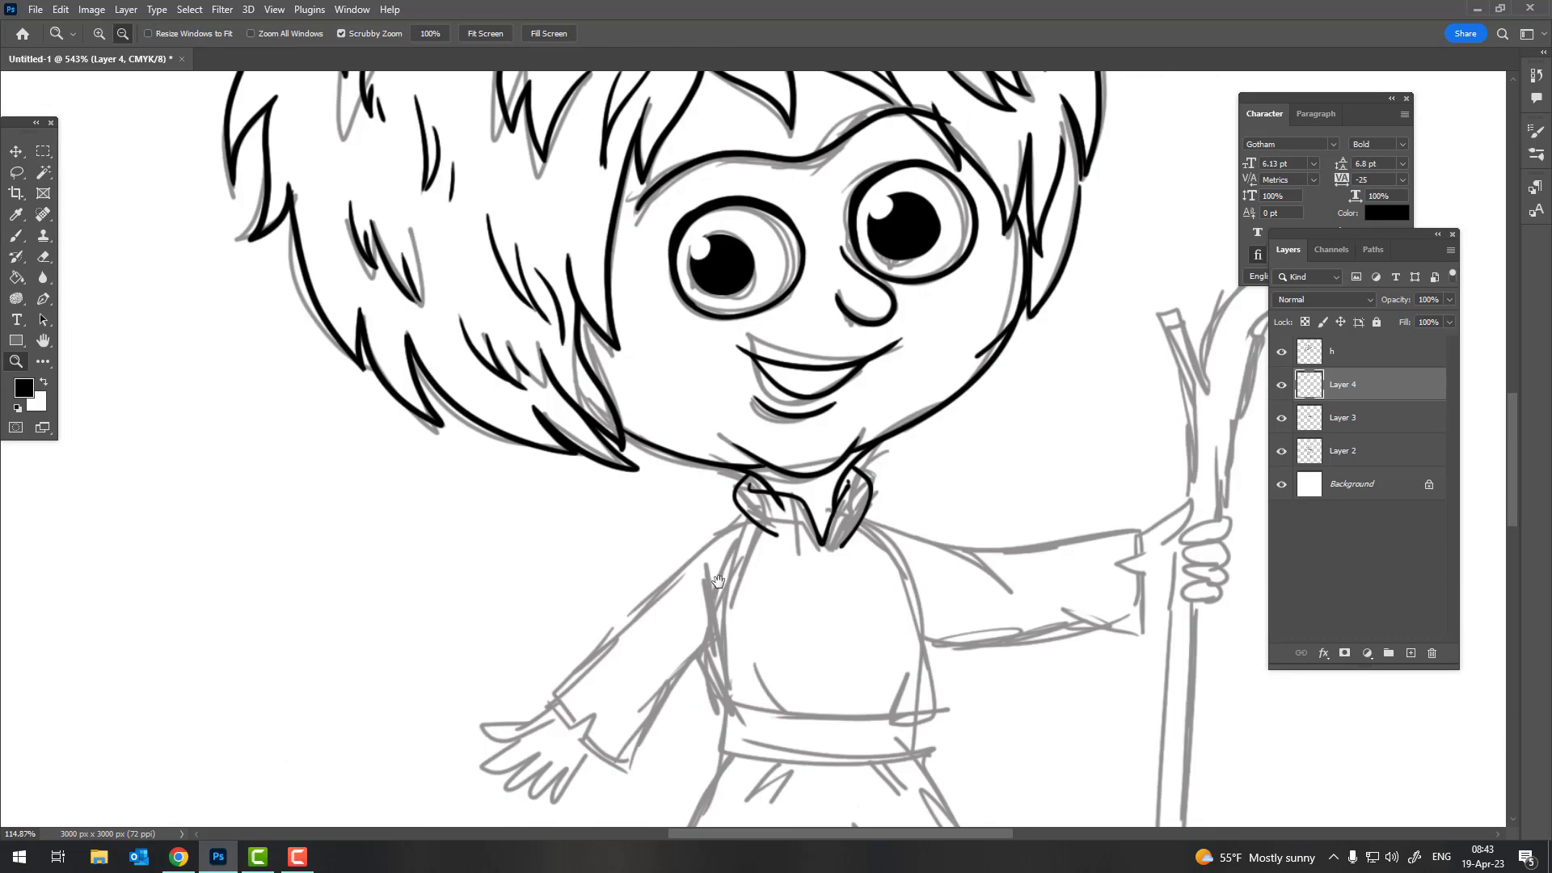
pyautogui.moveTo(811, 612)
pyautogui.mouseDown()
pyautogui.moveTo(731, 451)
pyautogui.moveTo(740, 428)
pyautogui.moveTo(754, 443)
pyautogui.mouseUp()
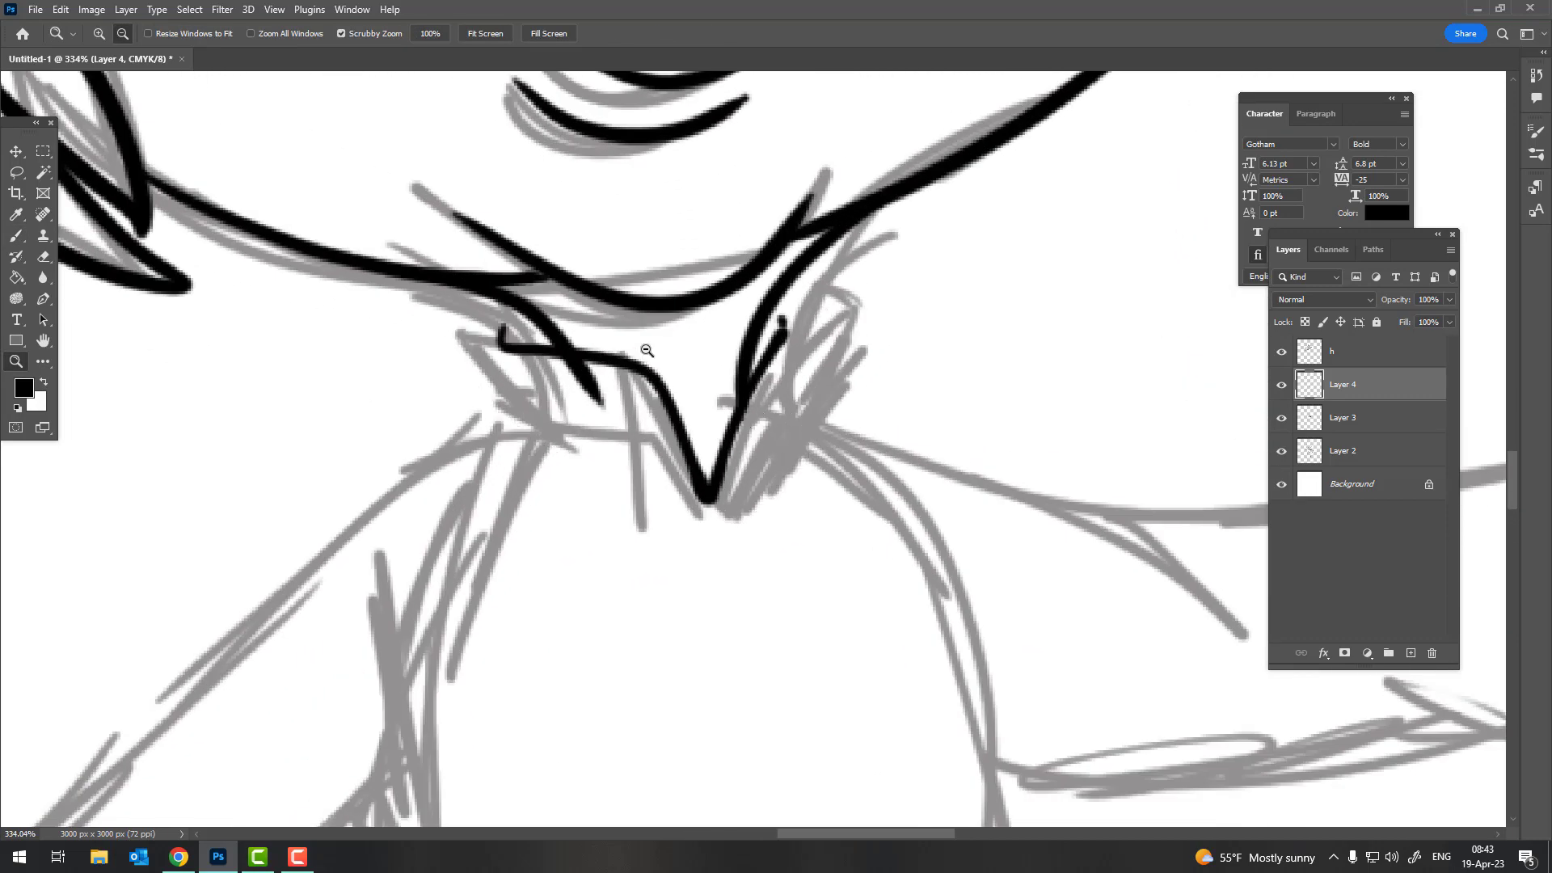
# Redraw the collar as a V with left edge and looped right flap
pyautogui.hotkey('ctrl', 'z')
pyautogui.hotkey('ctrl', 'z')
pyautogui.press('b')
pyautogui.moveTo(457, 321)
pyautogui.mouseDown()
pyautogui.moveTo(663, 424)
pyautogui.moveTo(712, 517)
pyautogui.mouseUp()
pyautogui.hotkey('ctrl', 'z')
pyautogui.moveTo(447, 353)
pyautogui.mouseDown()
pyautogui.moveTo(712, 517)
pyautogui.moveTo(776, 449)
pyautogui.moveTo(823, 359)
pyautogui.mouseUp()
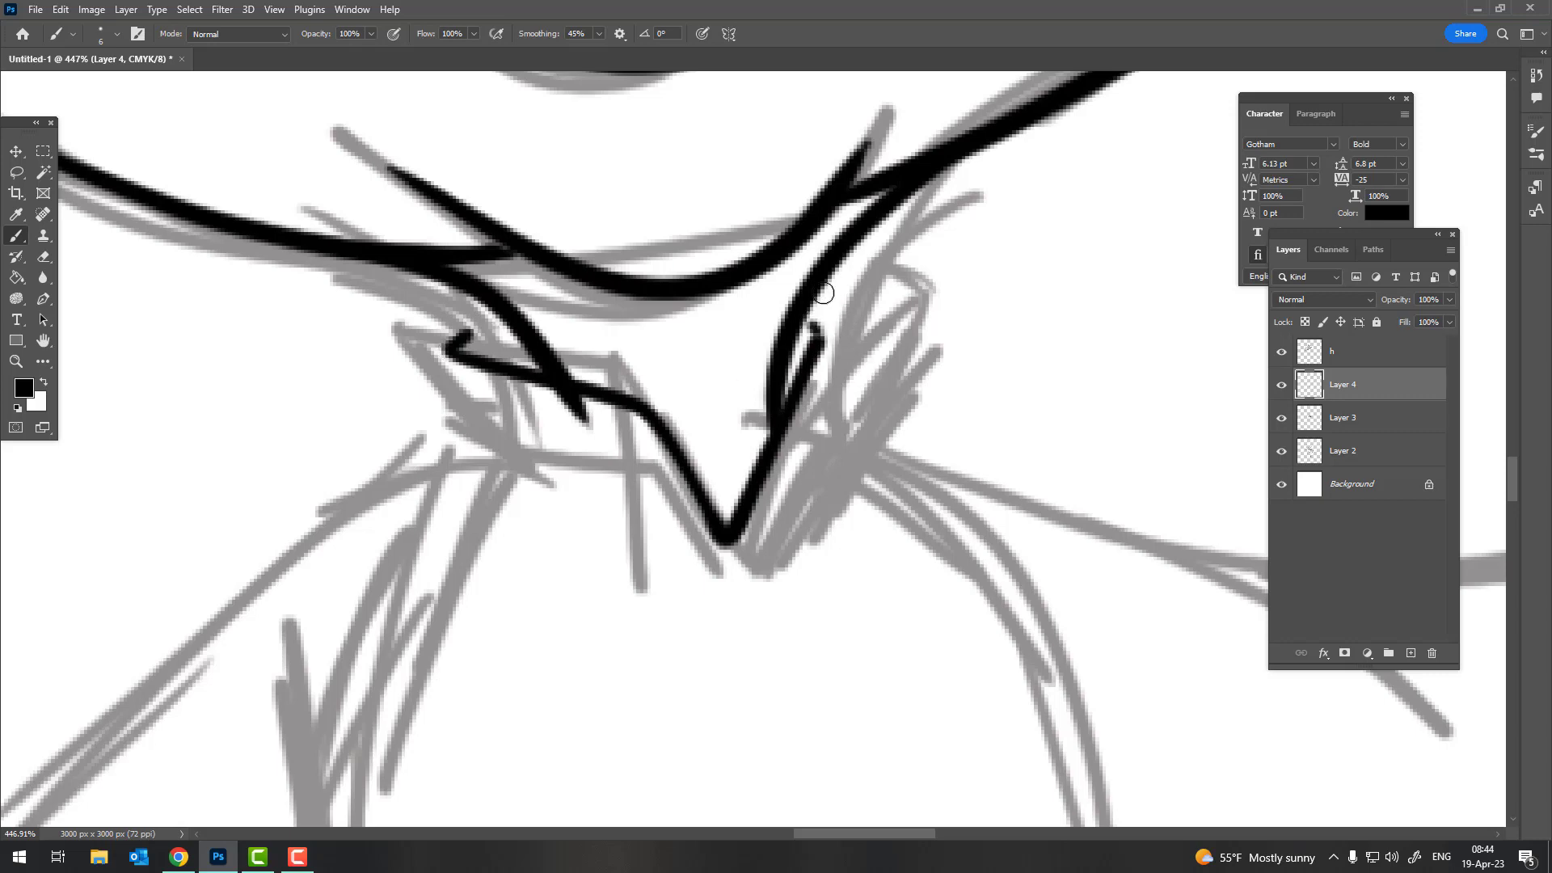
pyautogui.moveTo(817, 289)
pyautogui.mouseDown()
pyautogui.moveTo(808, 453)
pyautogui.moveTo(768, 538)
pyautogui.mouseUp()
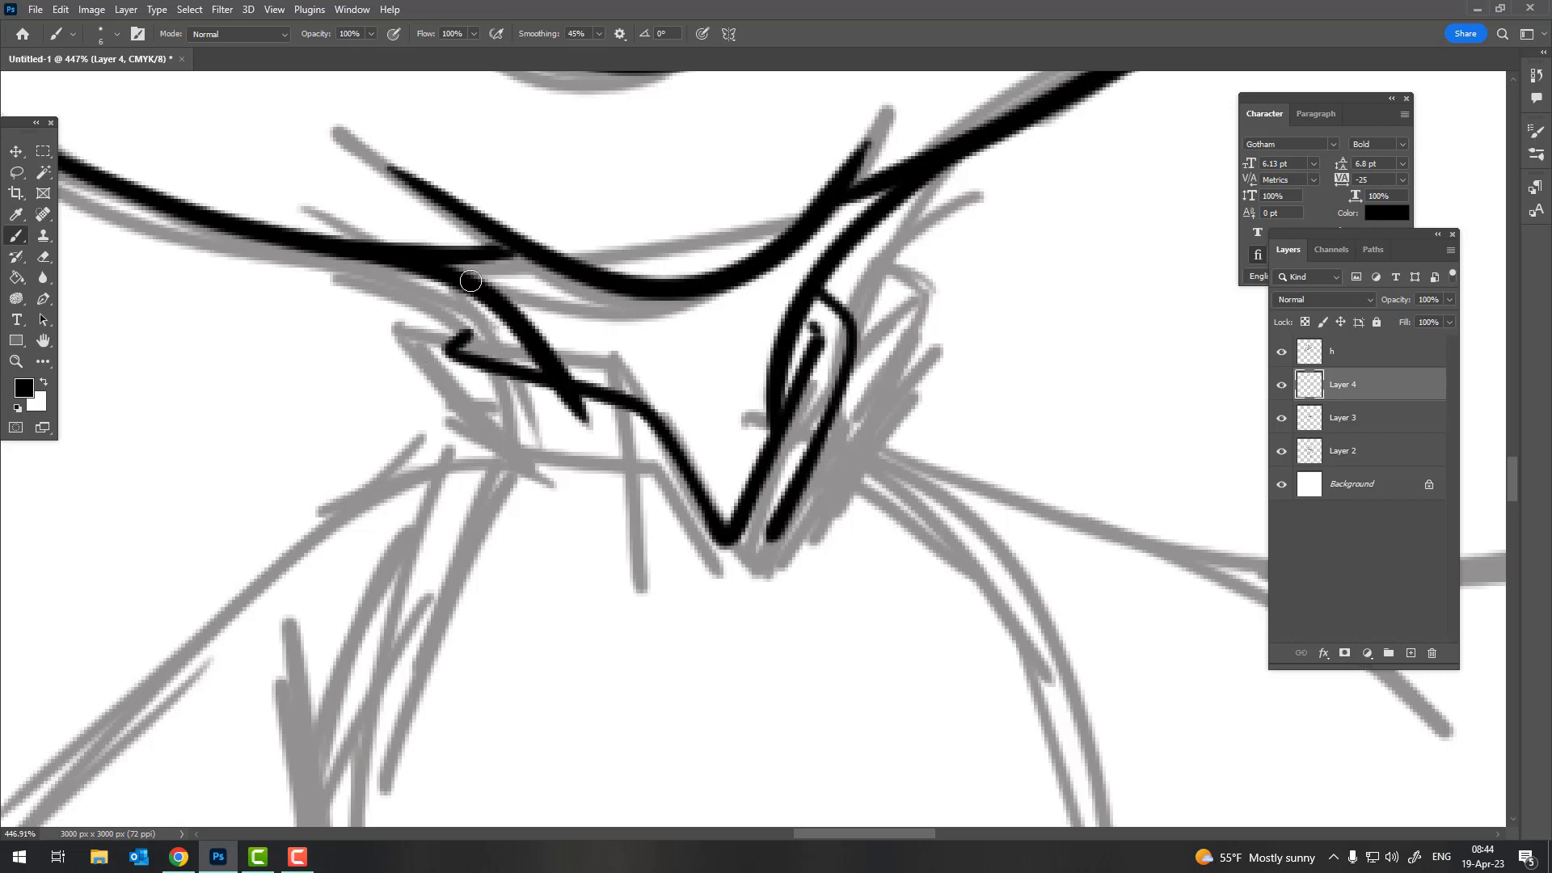
pyautogui.moveTo(471, 280)
pyautogui.mouseDown()
pyautogui.moveTo(429, 368)
pyautogui.moveTo(574, 505)
pyautogui.mouseUp()
# Ink the left and right edges of the tunic torso
pyautogui.press('z')
pyautogui.scroll(-10, 733, 227)
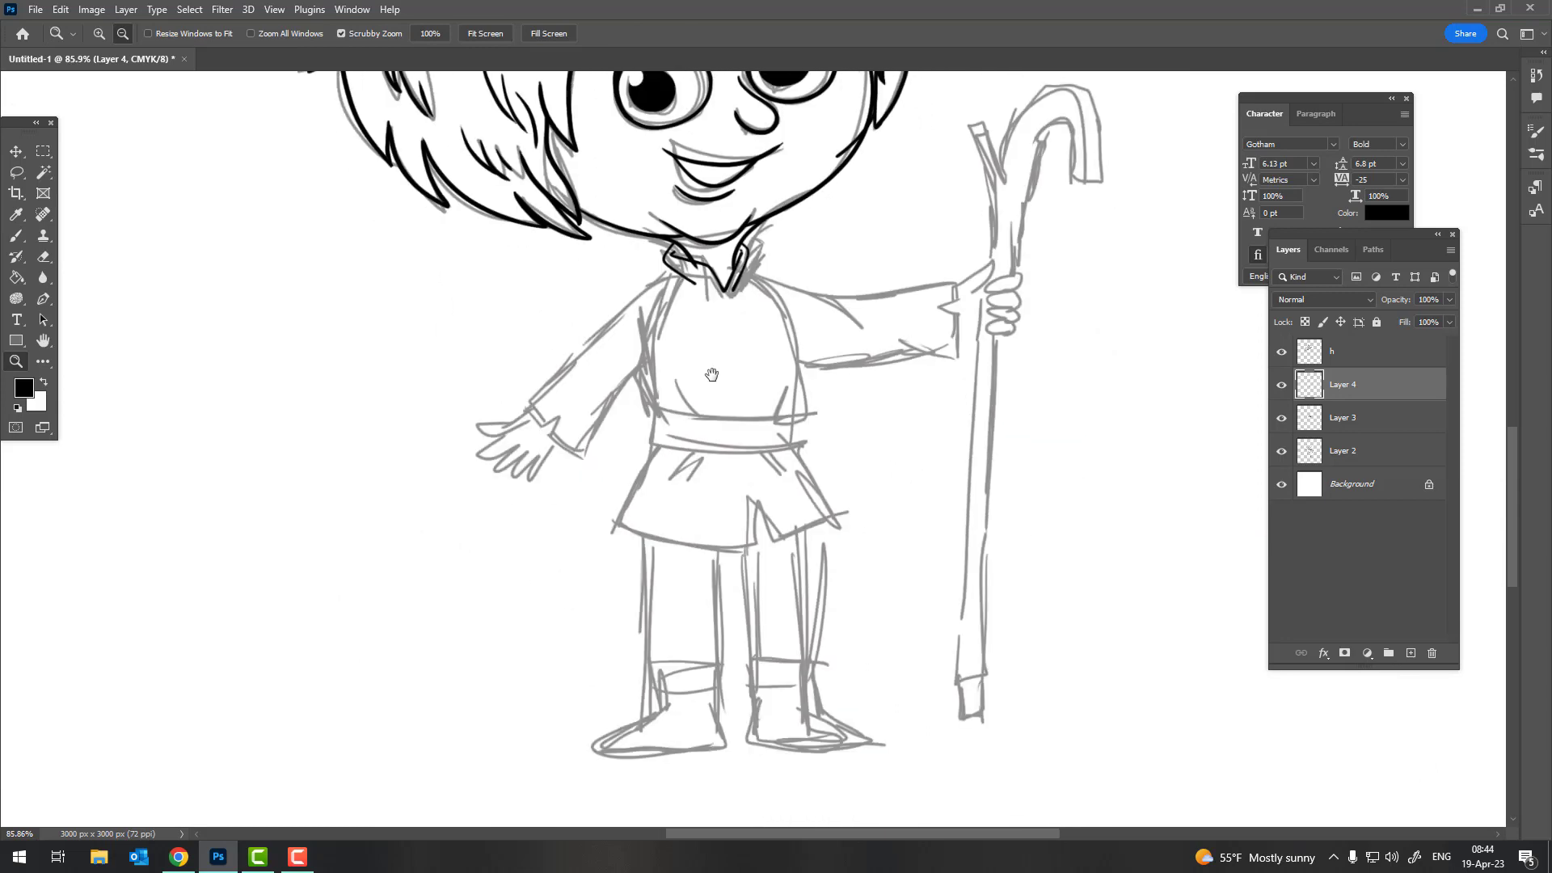
pyautogui.scroll(4, 639, 355)
pyautogui.press('b')
pyautogui.moveTo(633, 301); pyautogui.dragTo(606, 461)
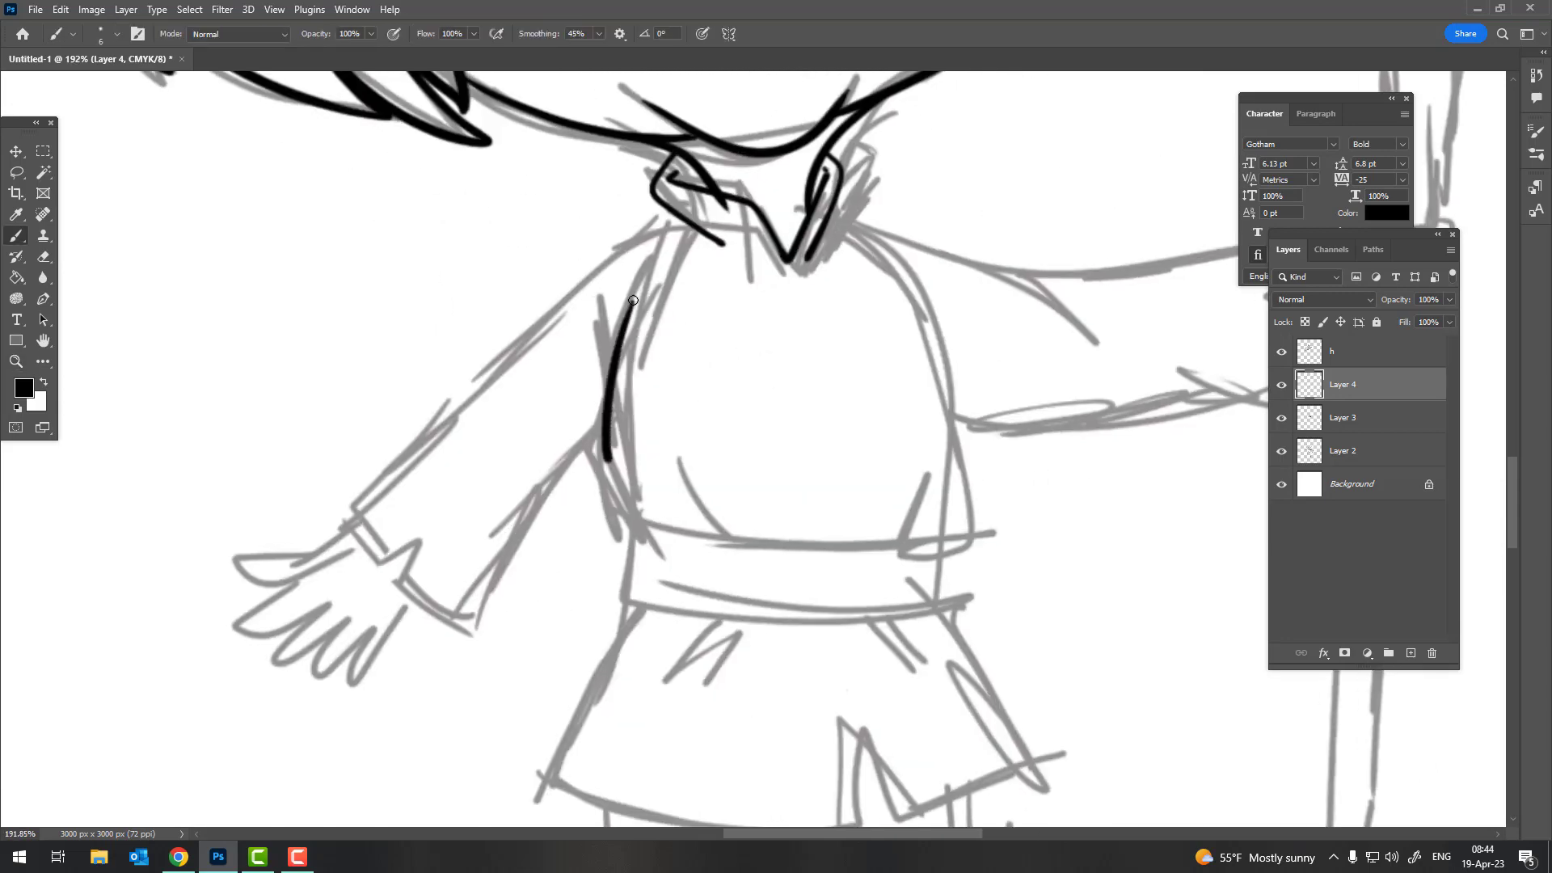
pyautogui.moveTo(908, 289); pyautogui.dragTo(945, 530)
# Ink the line along the top of the belt across to the right side
pyautogui.press('z')
pyautogui.scroll(-2, 879, 436)
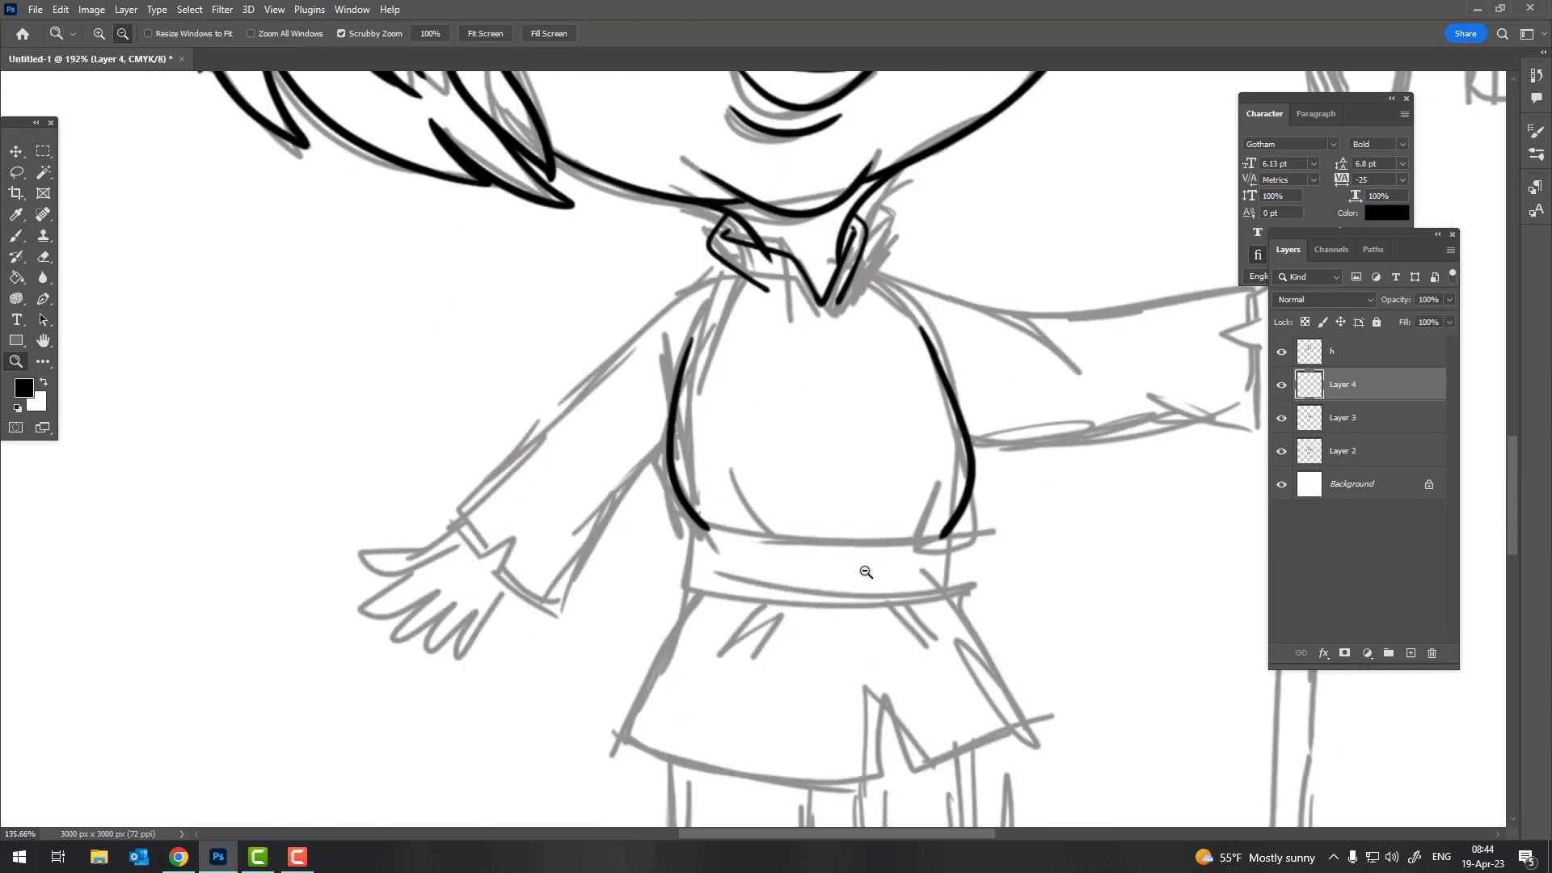
pyautogui.scroll(-4, 879, 436)
pyautogui.scroll(5, 879, 437)
pyautogui.scroll(4, 879, 436)
pyautogui.press('b')
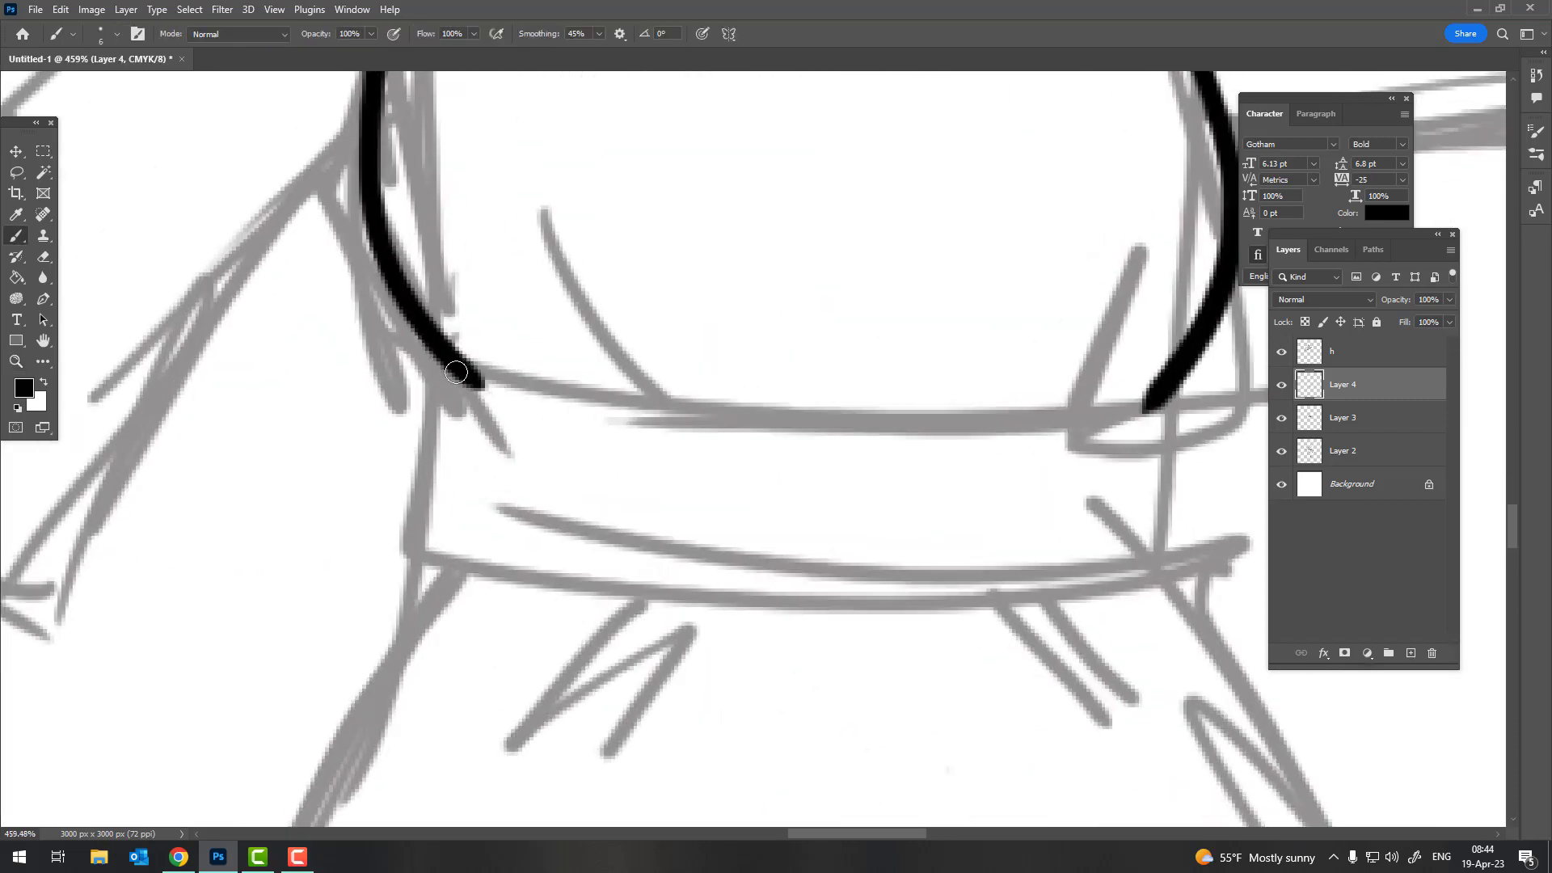
pyautogui.moveTo(461, 373); pyautogui.dragTo(1120, 419)
pyautogui.scroll(-5, 1151, 427)
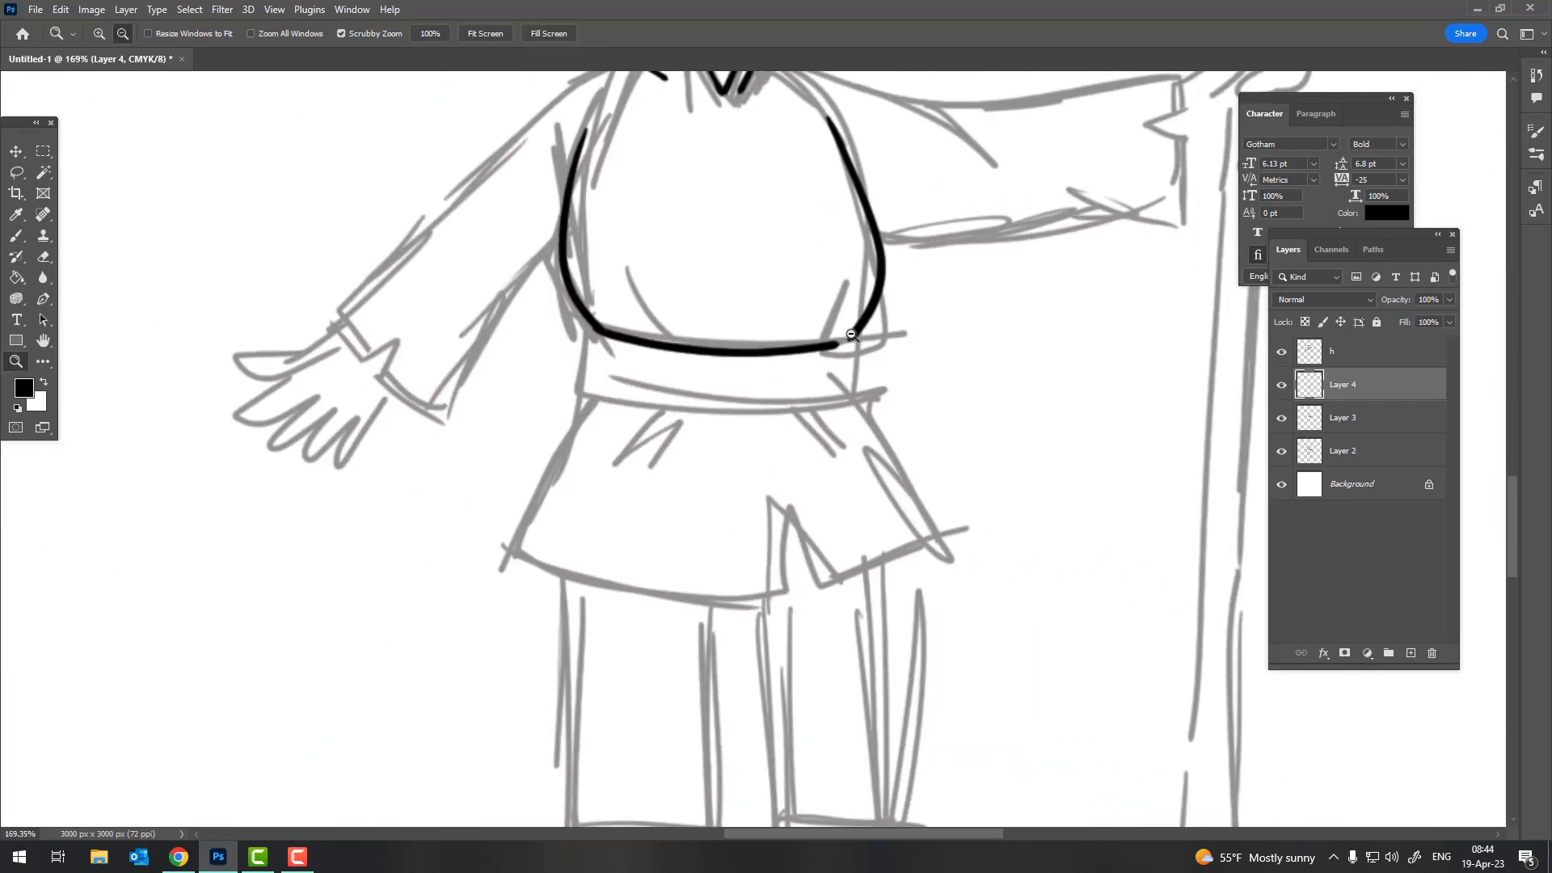
pyautogui.scroll(8, 738, 405)
pyautogui.moveTo(701, 412); pyautogui.dragTo(808, 396)
pyautogui.scroll(-4, 701, 412)
pyautogui.scroll(-3, 711, 323)
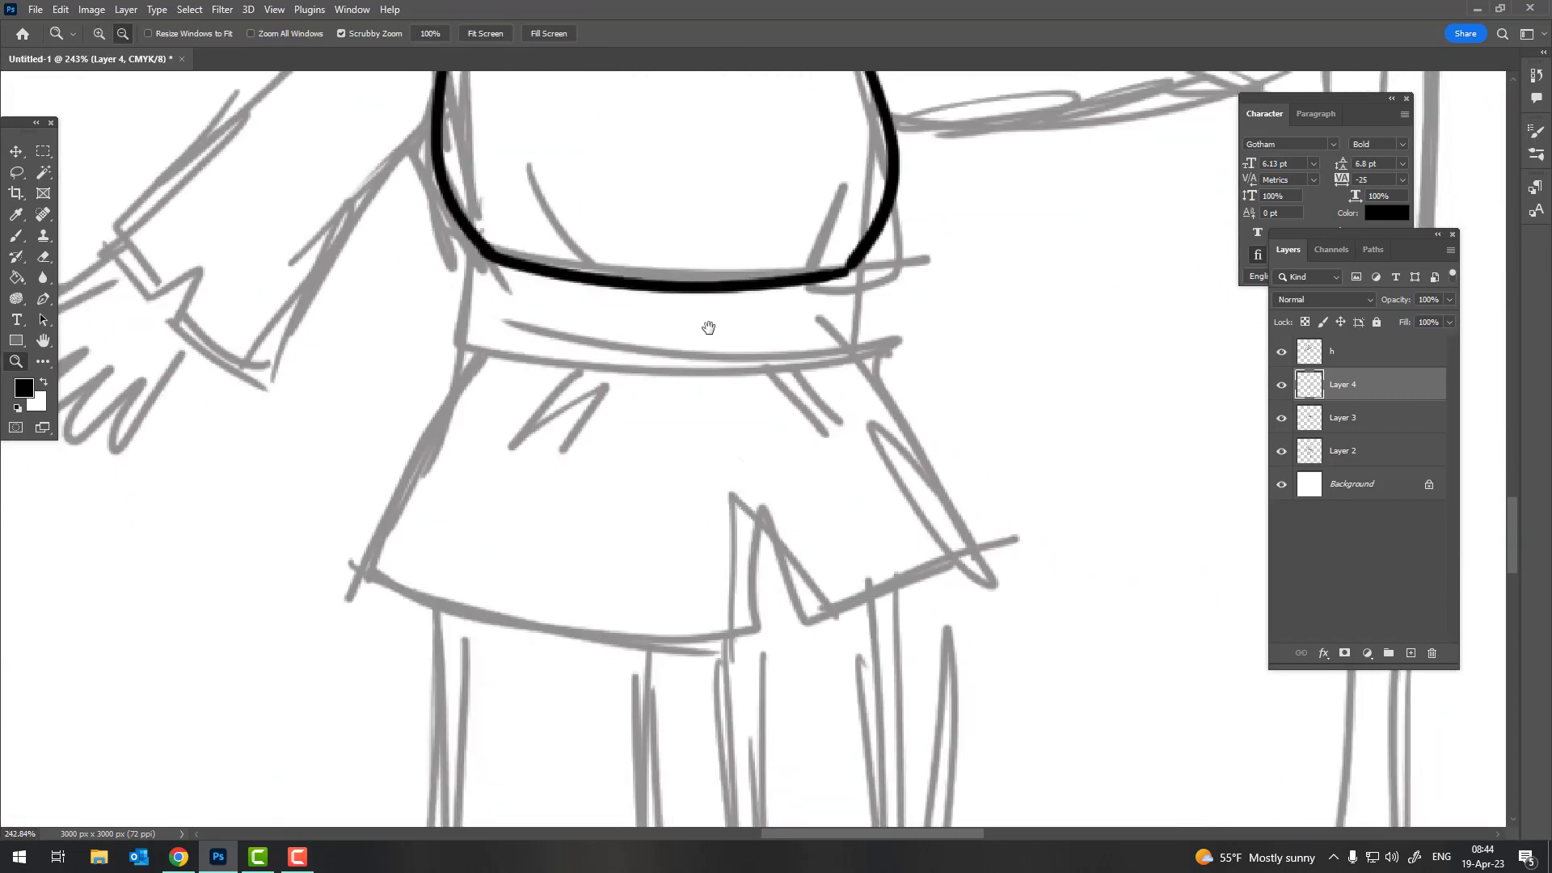
pyautogui.scroll(3, 502, 302)
# Ink the belt's left end downward, redrawing it once
pyautogui.moveTo(503, 239)
pyautogui.mouseDown()
pyautogui.moveTo(524, 323)
pyautogui.moveTo(511, 437)
pyautogui.mouseUp()
pyautogui.hotkey('ctrl', 'z')
pyautogui.moveTo(517, 311); pyautogui.dragTo(483, 429)
pyautogui.press('z')
pyautogui.keyDown('alt'); pyautogui.click(634, 434); pyautogui.keyUp('alt')
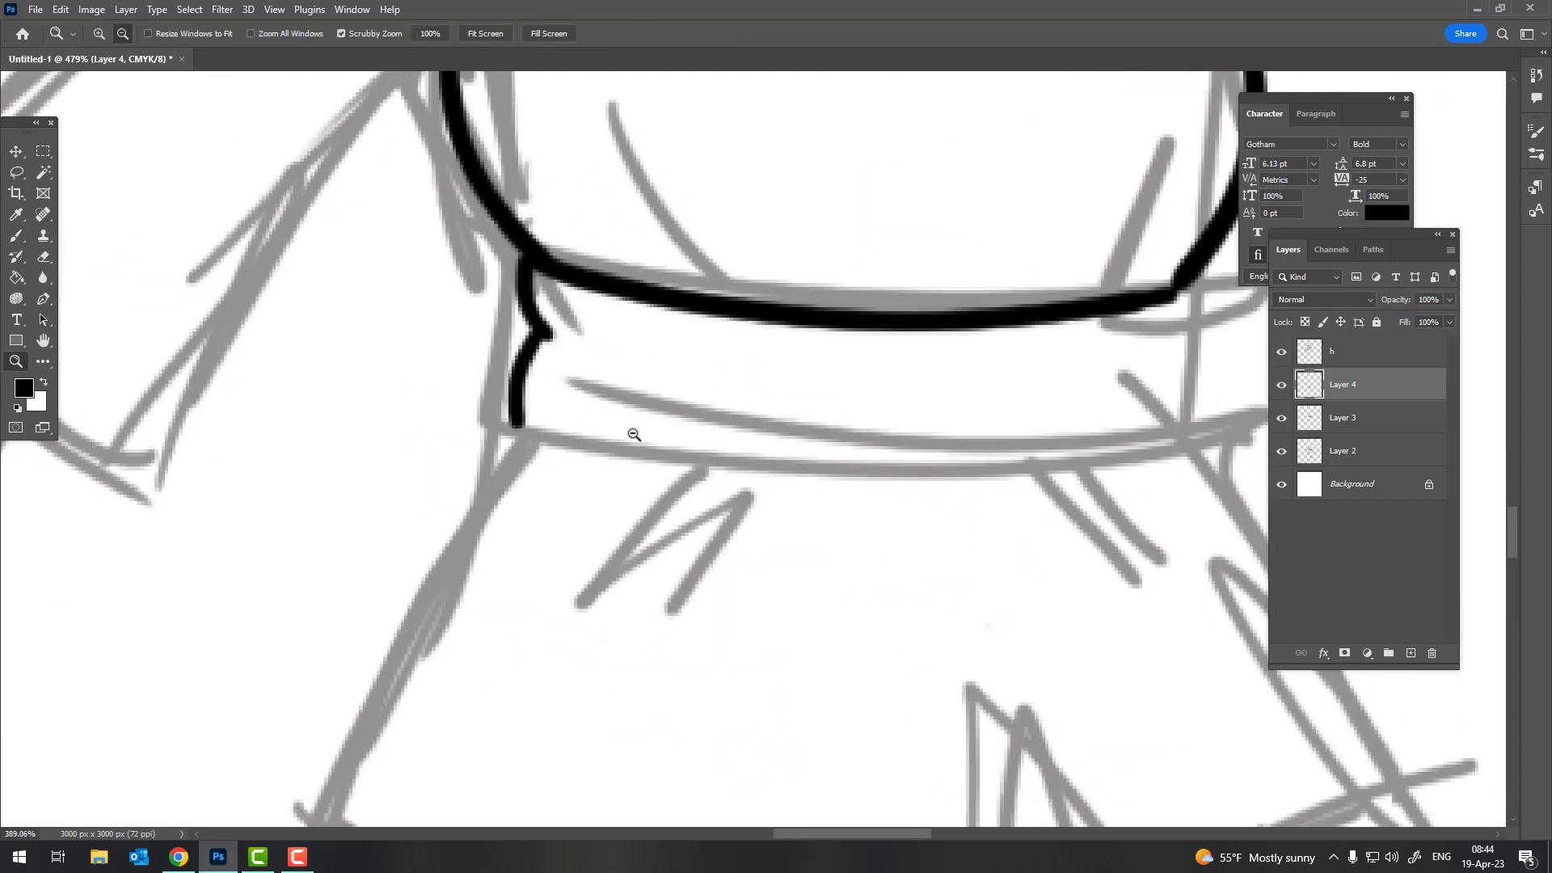
pyautogui.scroll(-2, 590, 391)
pyautogui.scroll(3, 808, 283)
# Ink the belt's right end and its bottom edge, redoing the bottom stroke
pyautogui.press('b')
pyautogui.moveTo(897, 243); pyautogui.dragTo(906, 309)
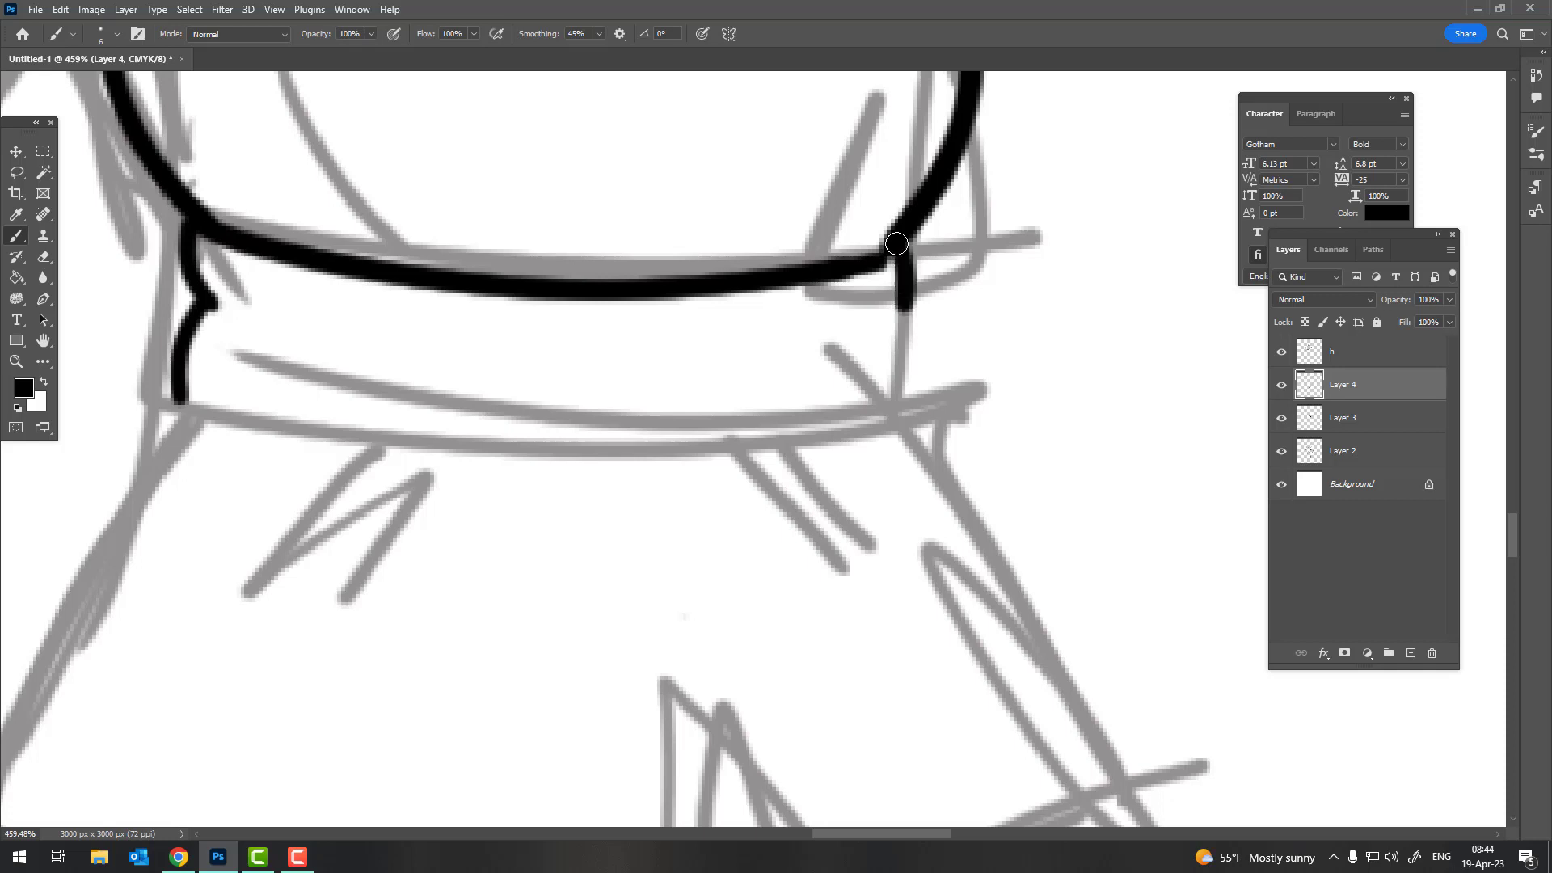
pyautogui.moveTo(175, 396); pyautogui.dragTo(877, 414)
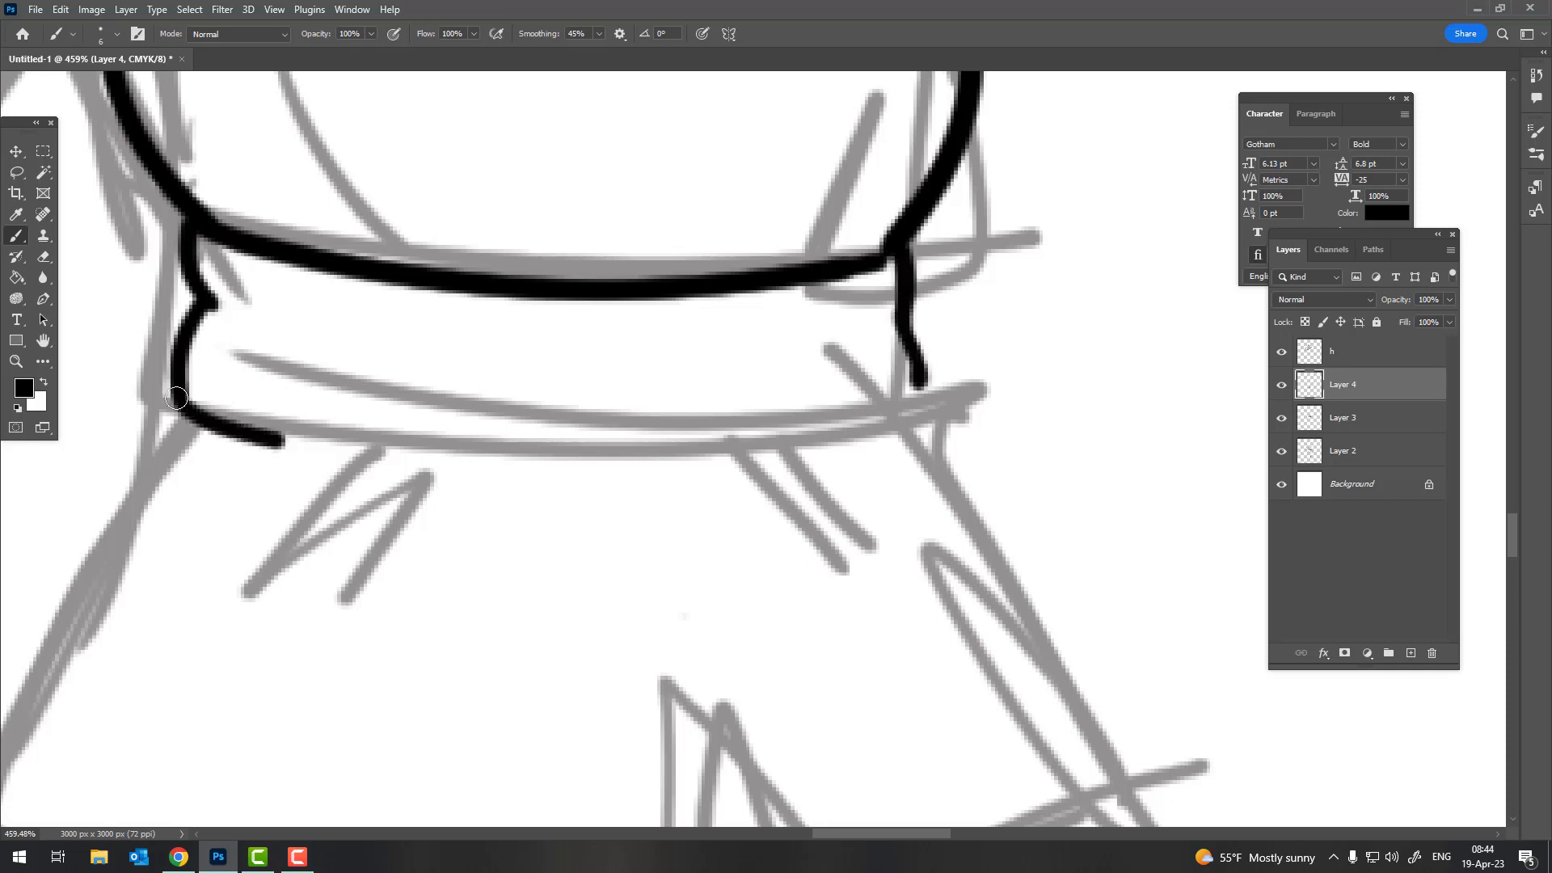
pyautogui.hotkey('ctrl', 'z')
pyautogui.moveTo(177, 402); pyautogui.dragTo(861, 459)
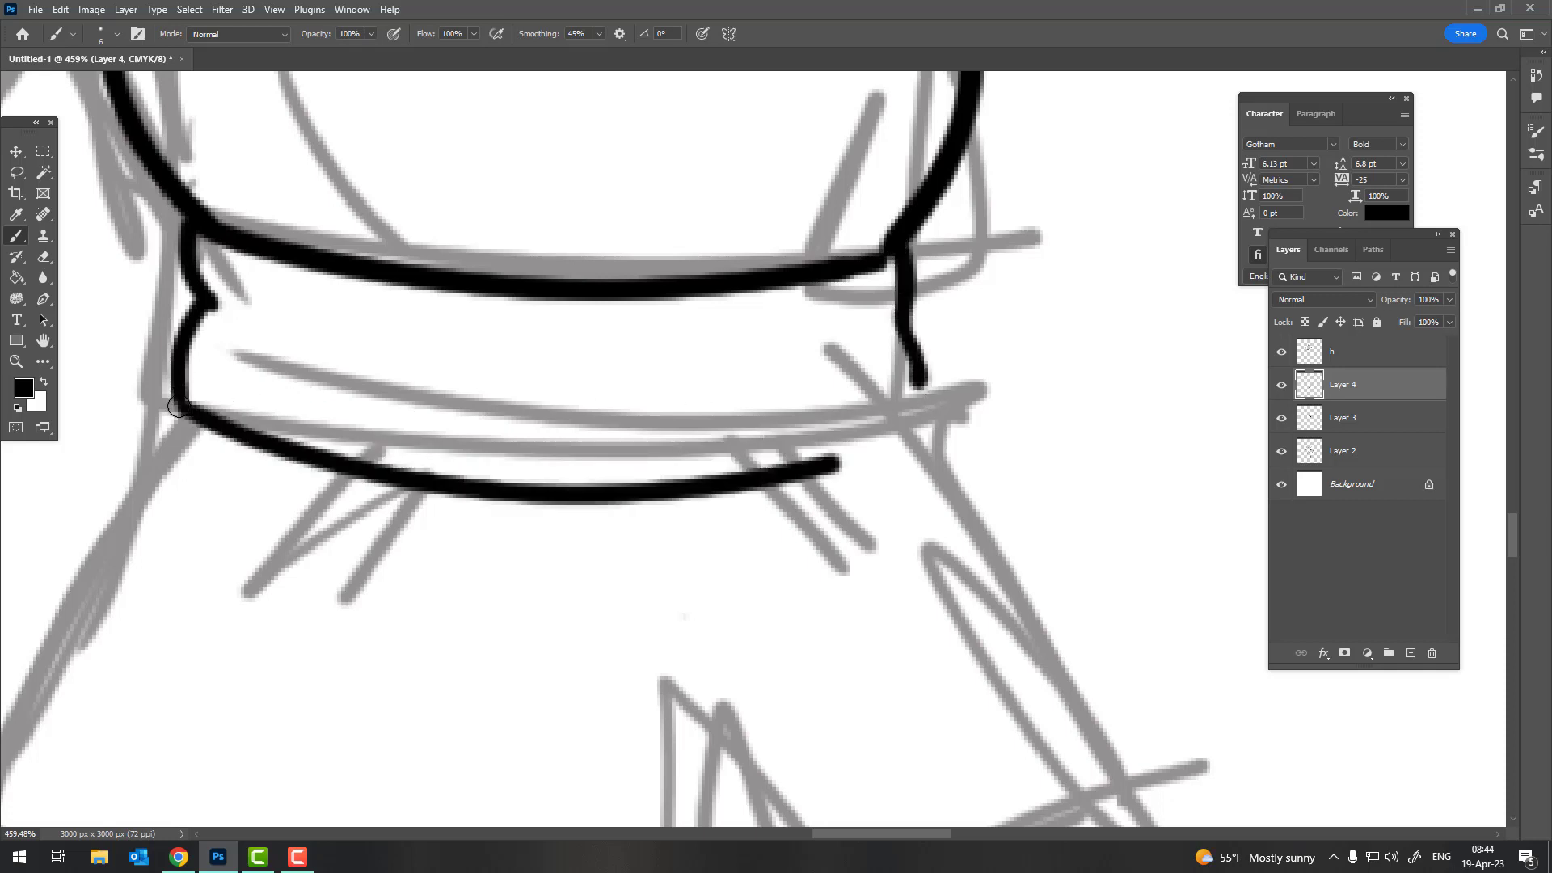
pyautogui.hotkey('ctrl', 'z')
pyautogui.moveTo(178, 401)
pyautogui.mouseDown()
pyautogui.moveTo(837, 437)
pyautogui.moveTo(961, 282)
pyautogui.mouseUp()
pyautogui.scroll(5, 894, 429)
pyautogui.press('z')
pyautogui.scroll(-10, 670, 457)
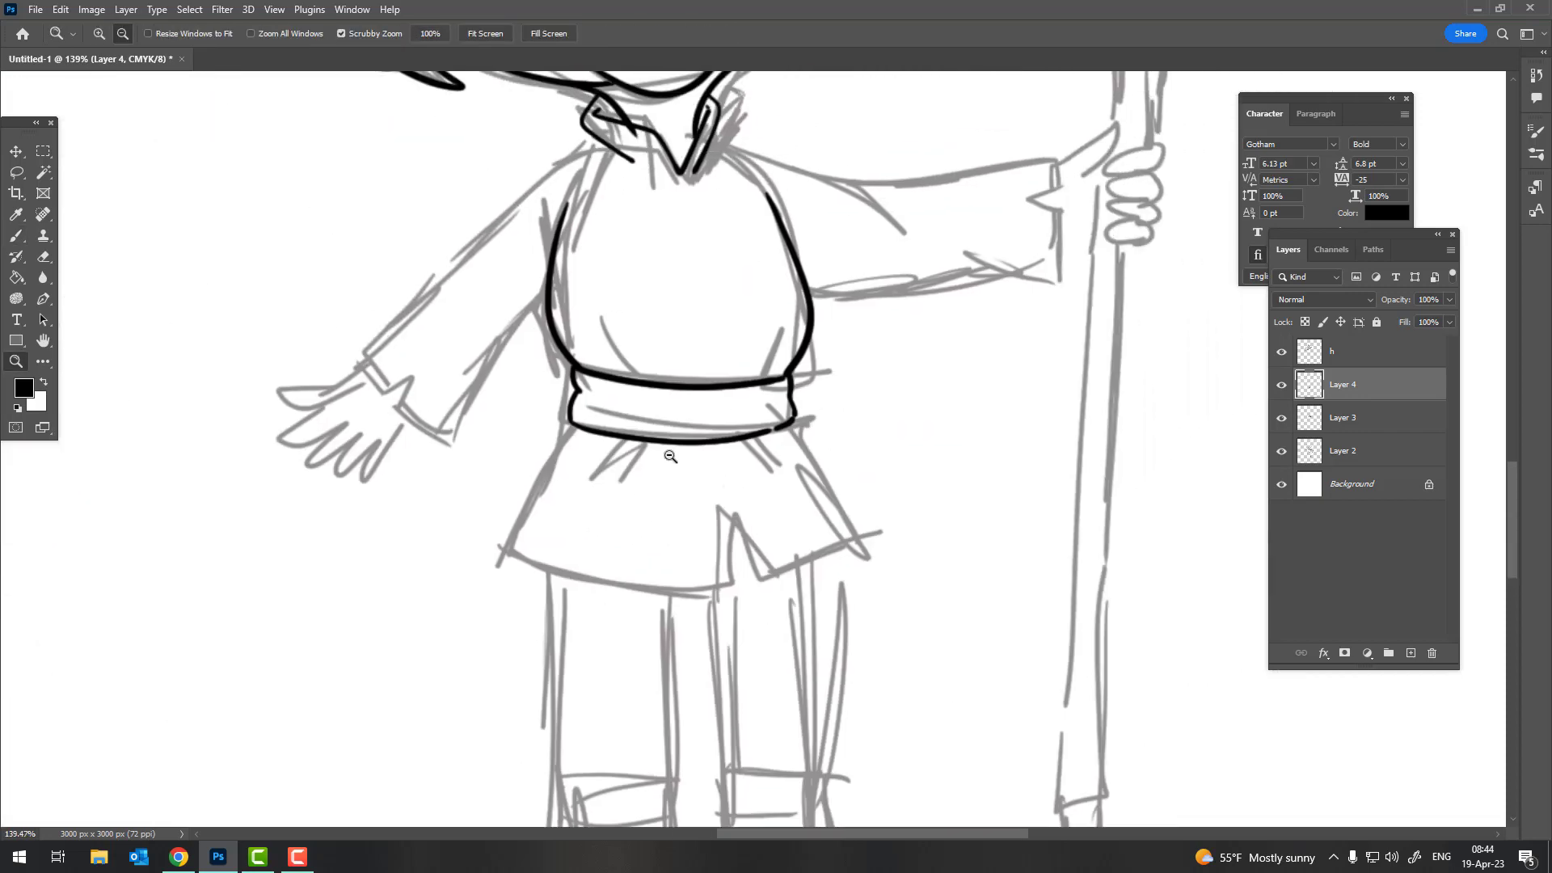
pyautogui.scroll(4, 600, 356)
pyautogui.press('b')
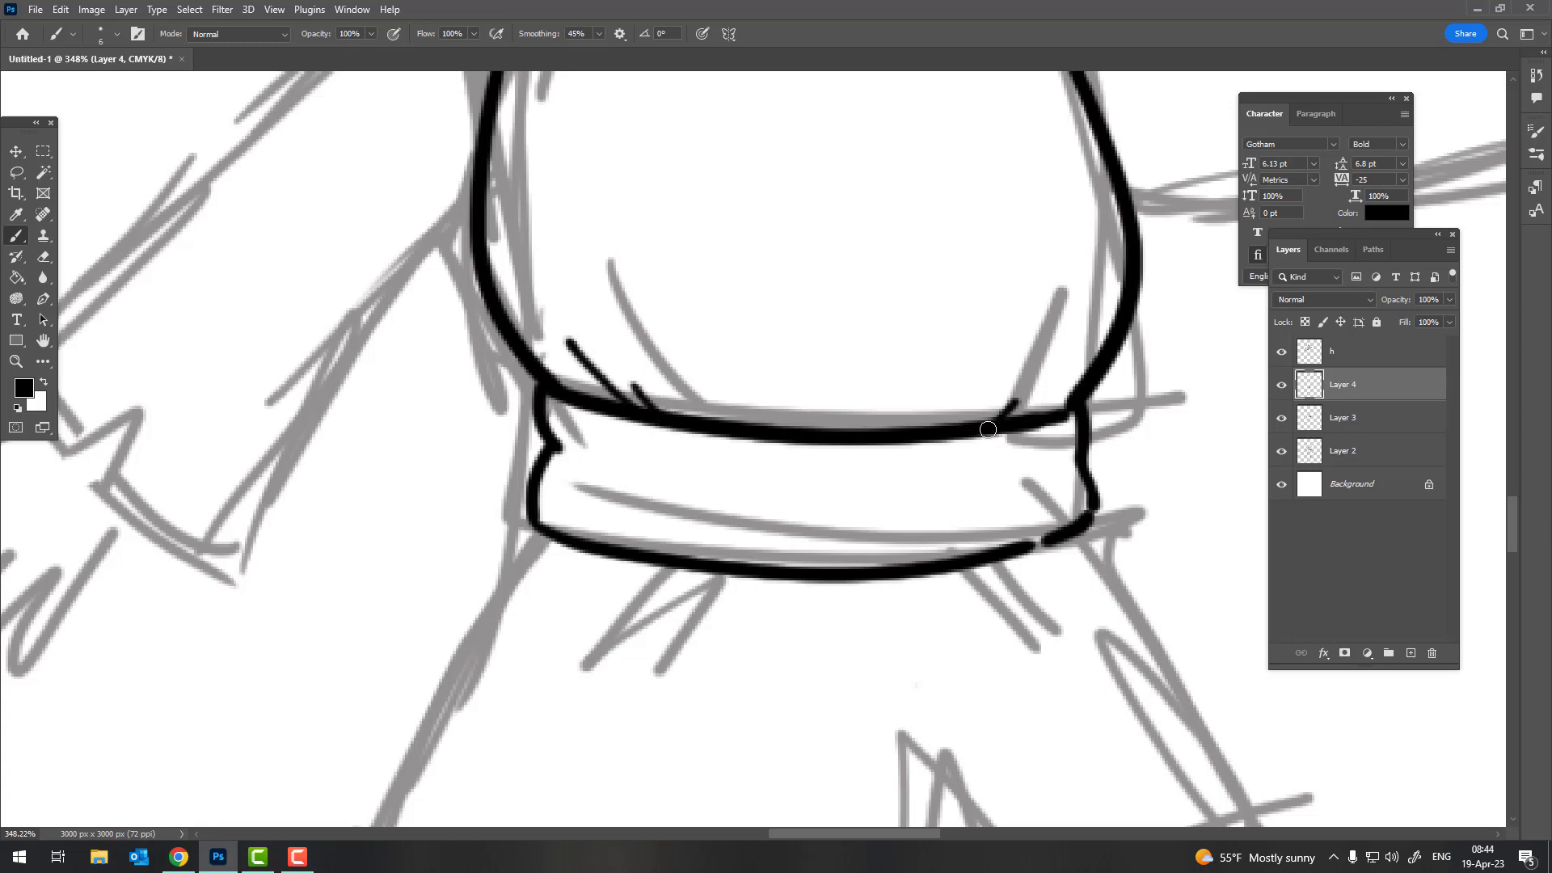
pyautogui.scroll(-5, 1076, 380)
pyautogui.scroll(2, 683, 292)
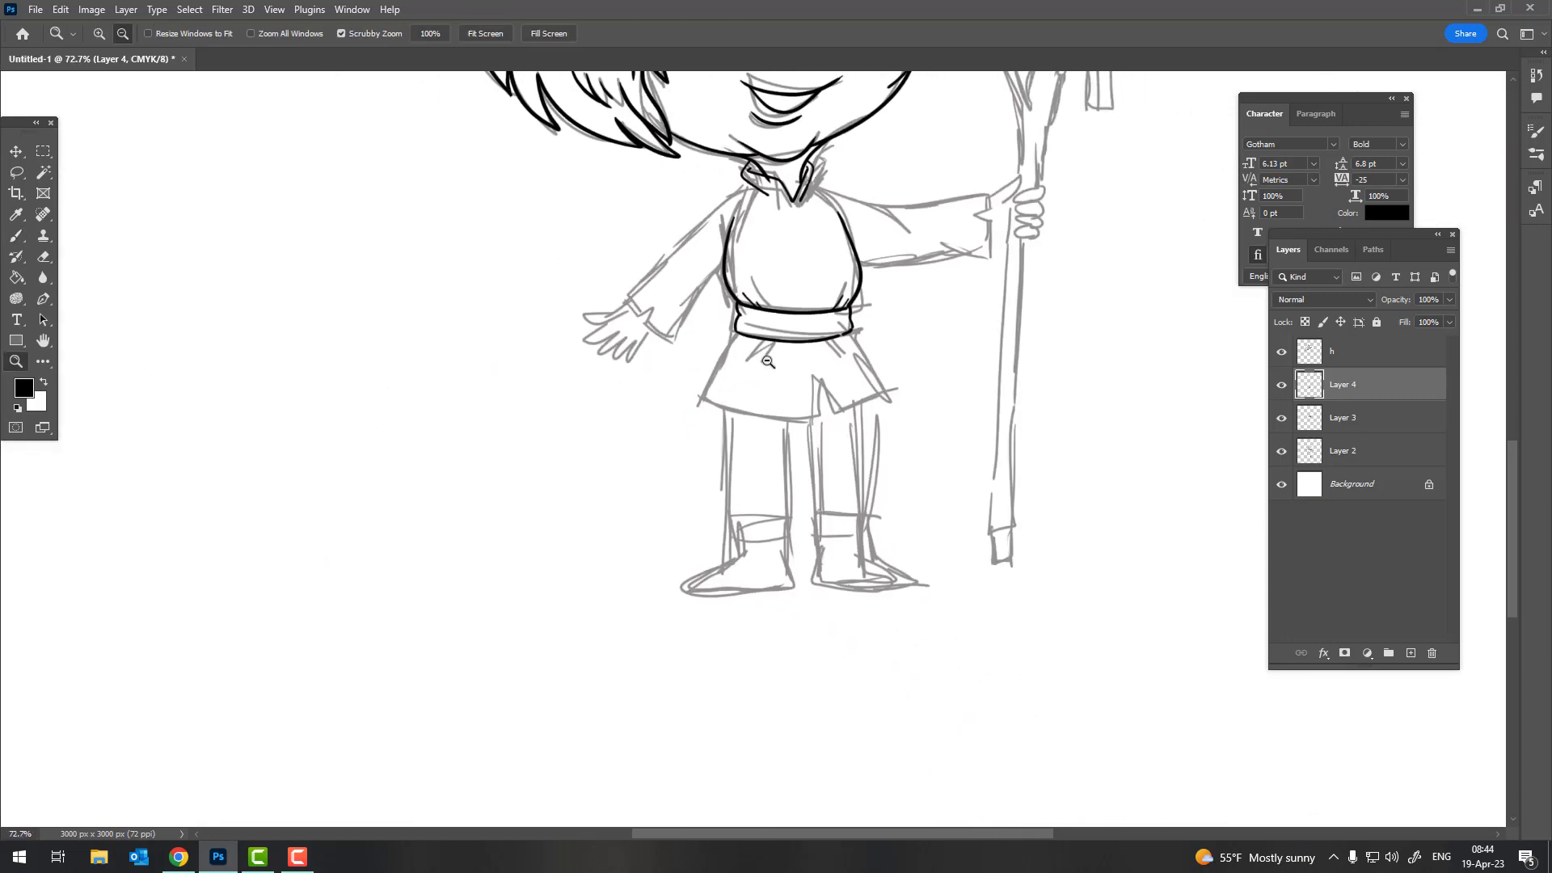
pyautogui.scroll(2, 684, 291)
# Ink the left and right edges of the tunic skirt
pyautogui.moveTo(695, 284)
pyautogui.mouseDown()
pyautogui.moveTo(604, 469)
pyautogui.moveTo(861, 529)
pyautogui.mouseUp()
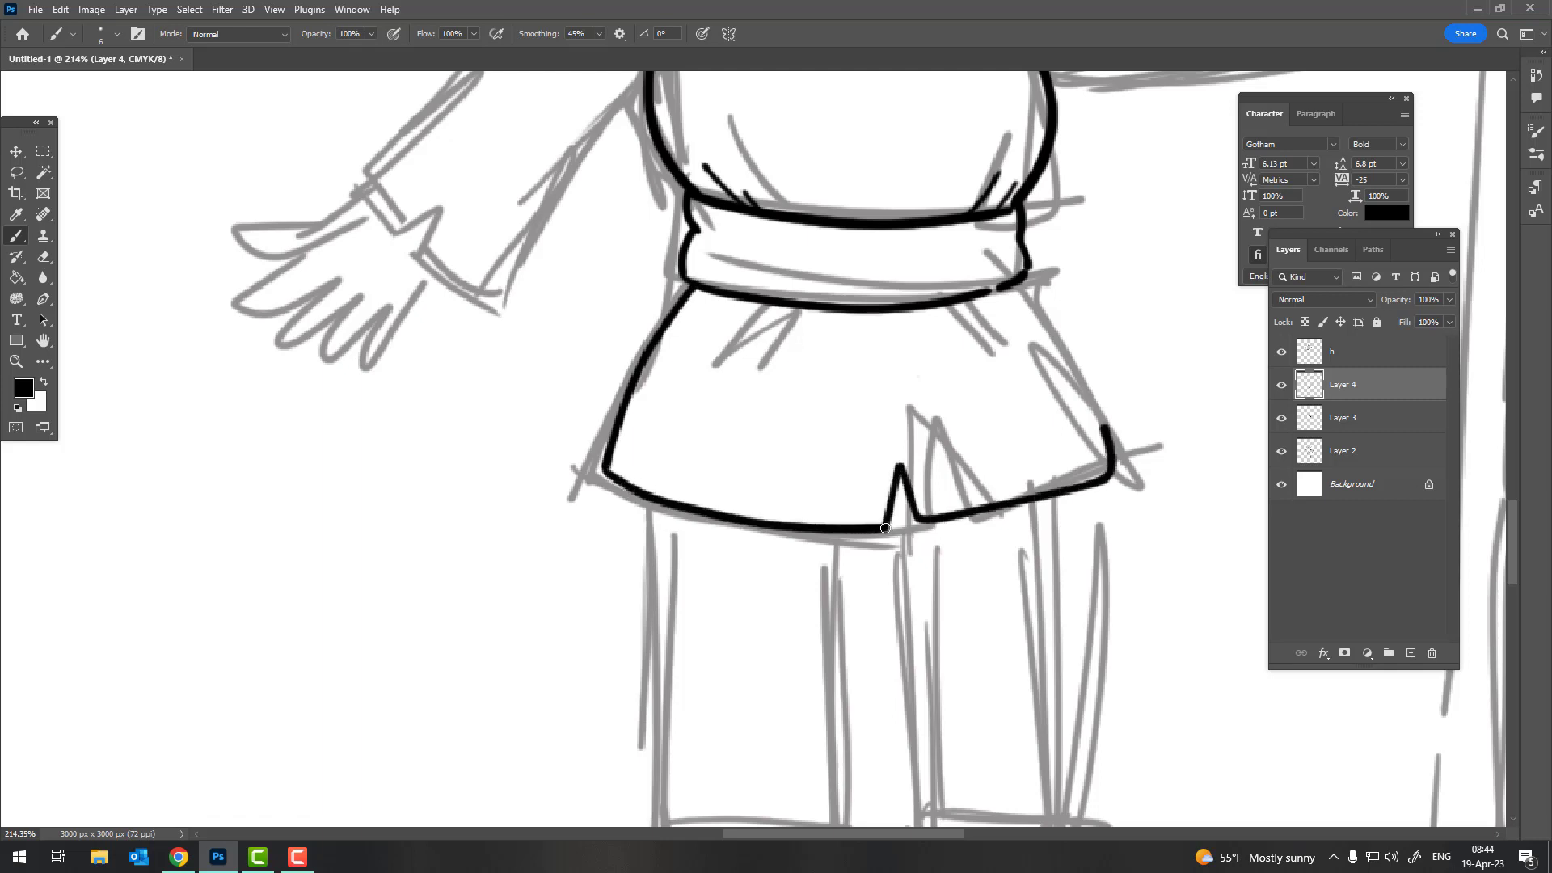
pyautogui.moveTo(1106, 429); pyautogui.dragTo(1029, 279)
pyautogui.press('z')
pyautogui.scroll(-2, 864, 494)
pyautogui.scroll(-3, 865, 494)
pyautogui.scroll(5, 864, 494)
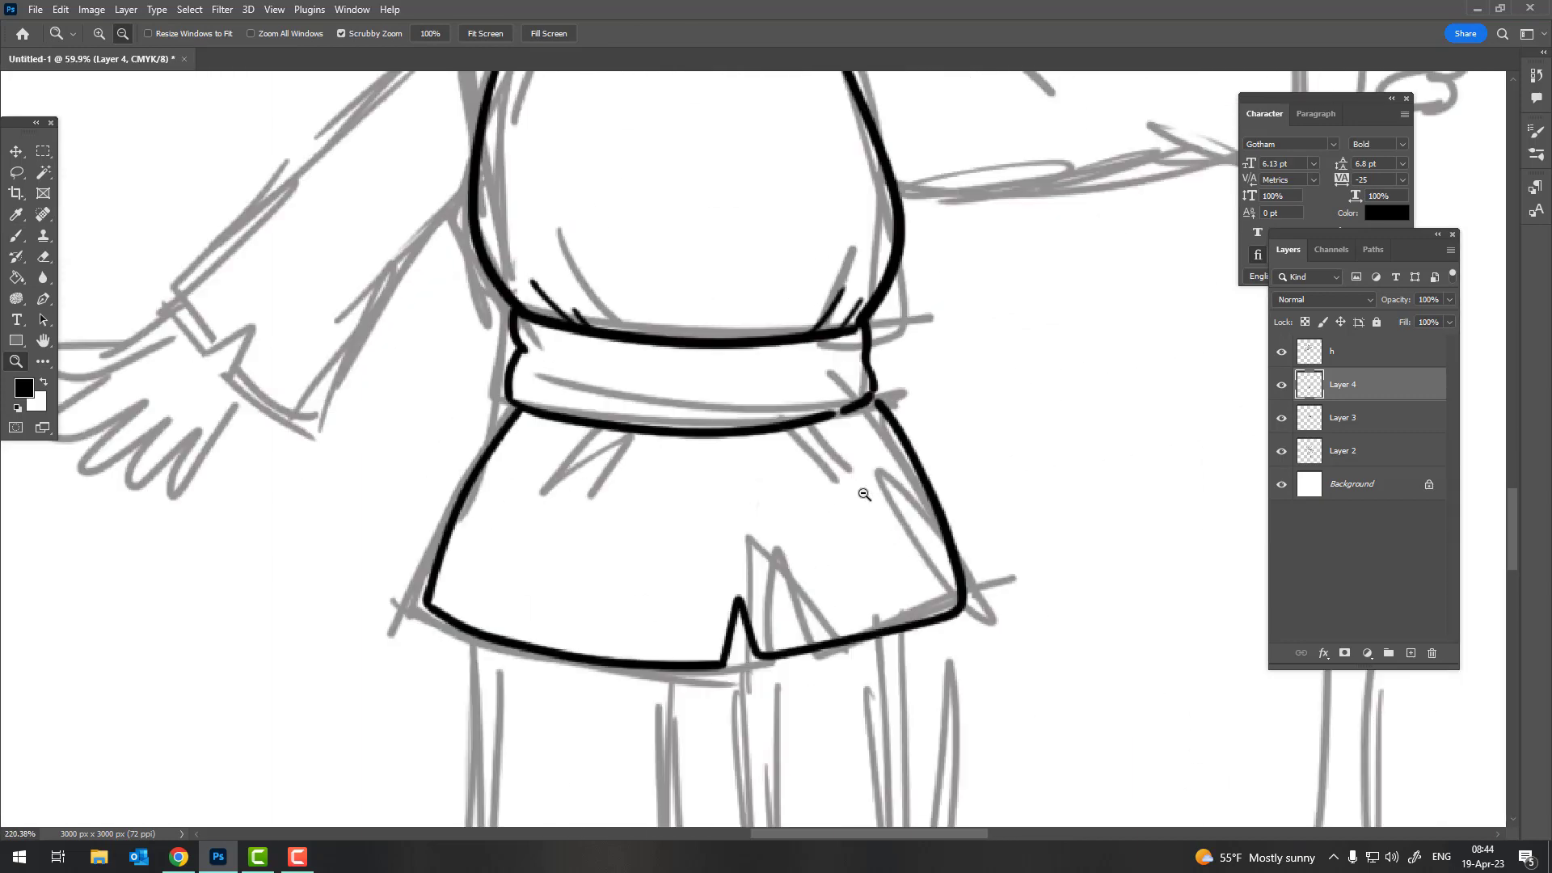
pyautogui.scroll(3, 599, 425)
# Add crease lines below the belt and on the tunic's right side
pyautogui.press('b')
pyautogui.moveTo(572, 439); pyautogui.dragTo(515, 502)
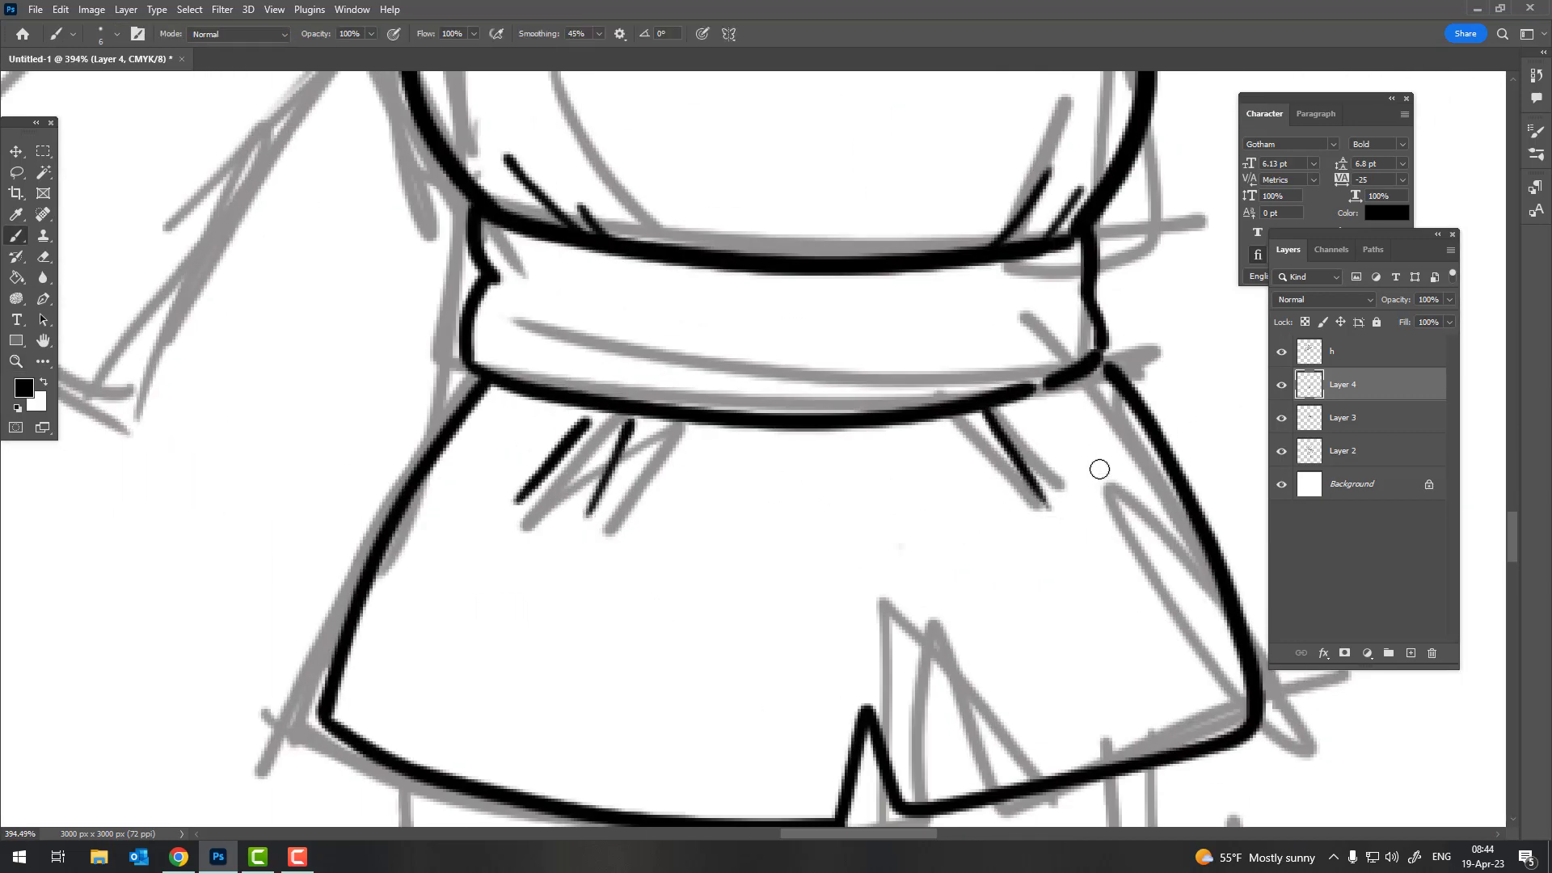
pyautogui.moveTo(1099, 469); pyautogui.dragTo(1038, 409)
pyautogui.press('z')
pyautogui.scroll(-5, 1037, 408)
pyautogui.moveTo(1007, 631)
pyautogui.mouseDown()
pyautogui.moveTo(764, 594)
pyautogui.moveTo(764, 813)
pyautogui.mouseUp()
pyautogui.scroll(3, 797, 275)
# Ink a collar stroke, the left sleeve's upper edge and its cuff outline
pyautogui.press('b')
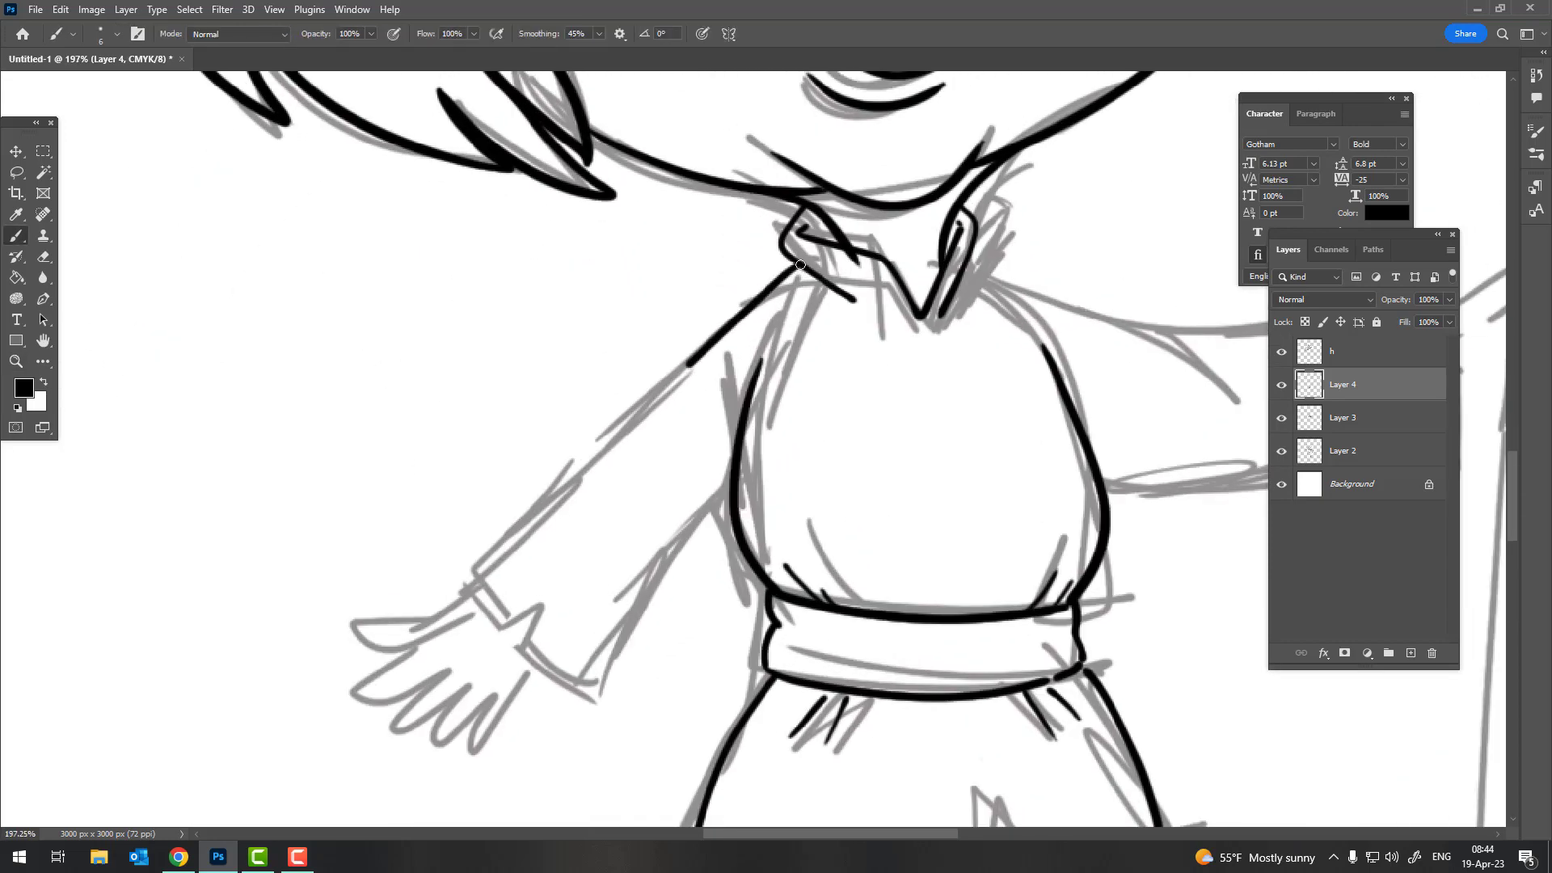
pyautogui.press('z')
pyautogui.scroll(3, 720, 345)
pyautogui.press('b')
pyautogui.moveTo(829, 225)
pyautogui.mouseDown()
pyautogui.moveTo(897, 196)
pyautogui.moveTo(555, 468)
pyautogui.moveTo(540, 623)
pyautogui.mouseUp()
pyautogui.moveTo(548, 533)
pyautogui.mouseDown()
pyautogui.moveTo(750, 288)
pyautogui.moveTo(465, 509)
pyautogui.moveTo(440, 638)
pyautogui.mouseUp()
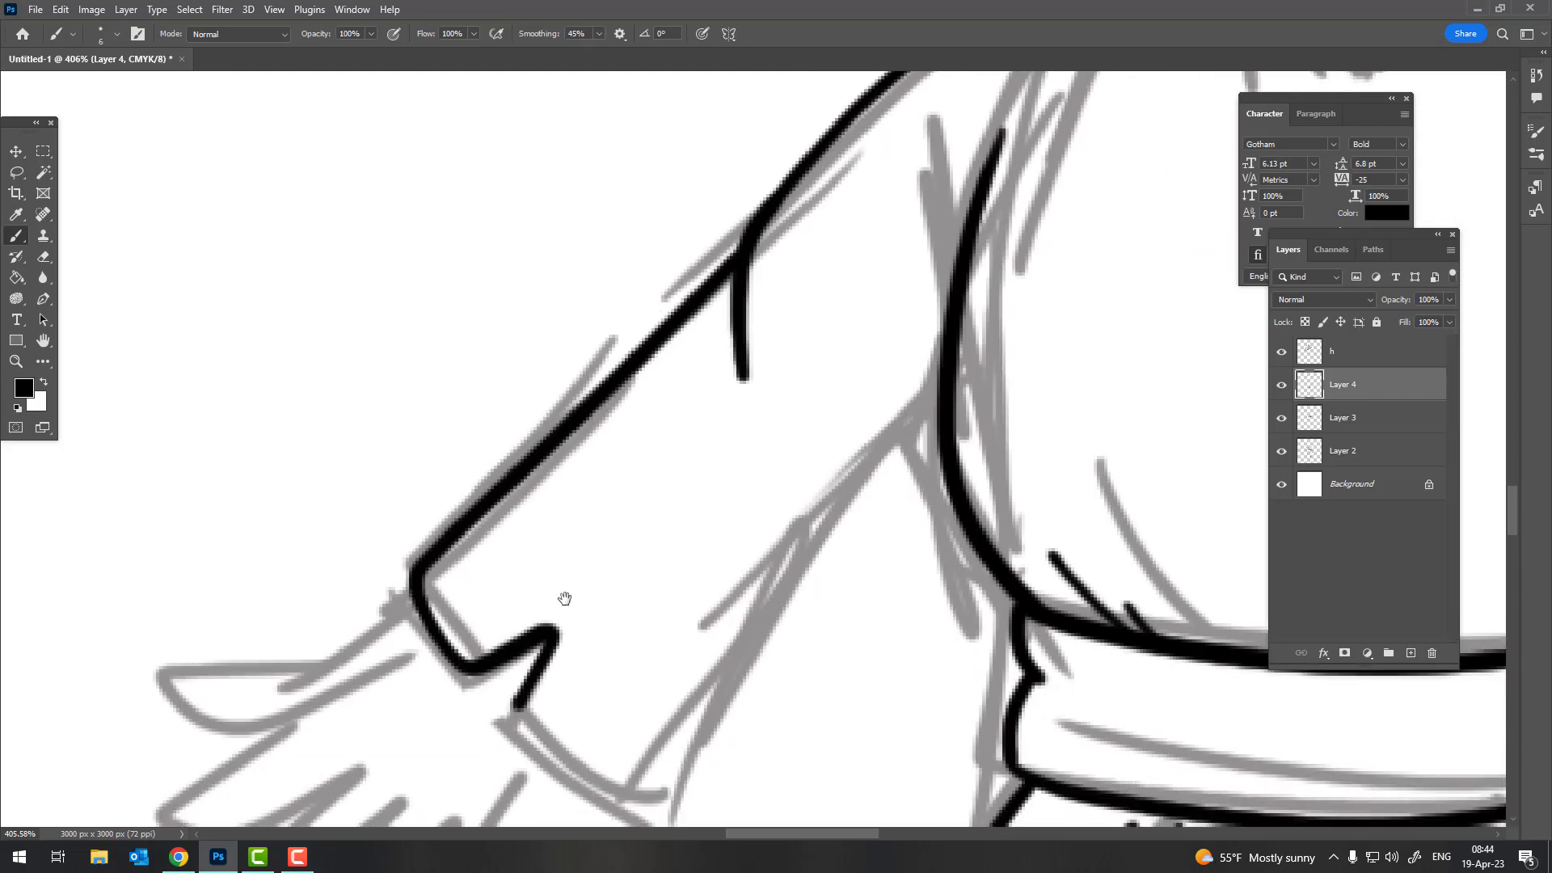
pyautogui.moveTo(564, 598); pyautogui.dragTo(520, 428)
pyautogui.moveTo(473, 538)
pyautogui.mouseDown()
pyautogui.moveTo(538, 610)
pyautogui.moveTo(687, 521)
pyautogui.moveTo(764, 368)
pyautogui.mouseUp()
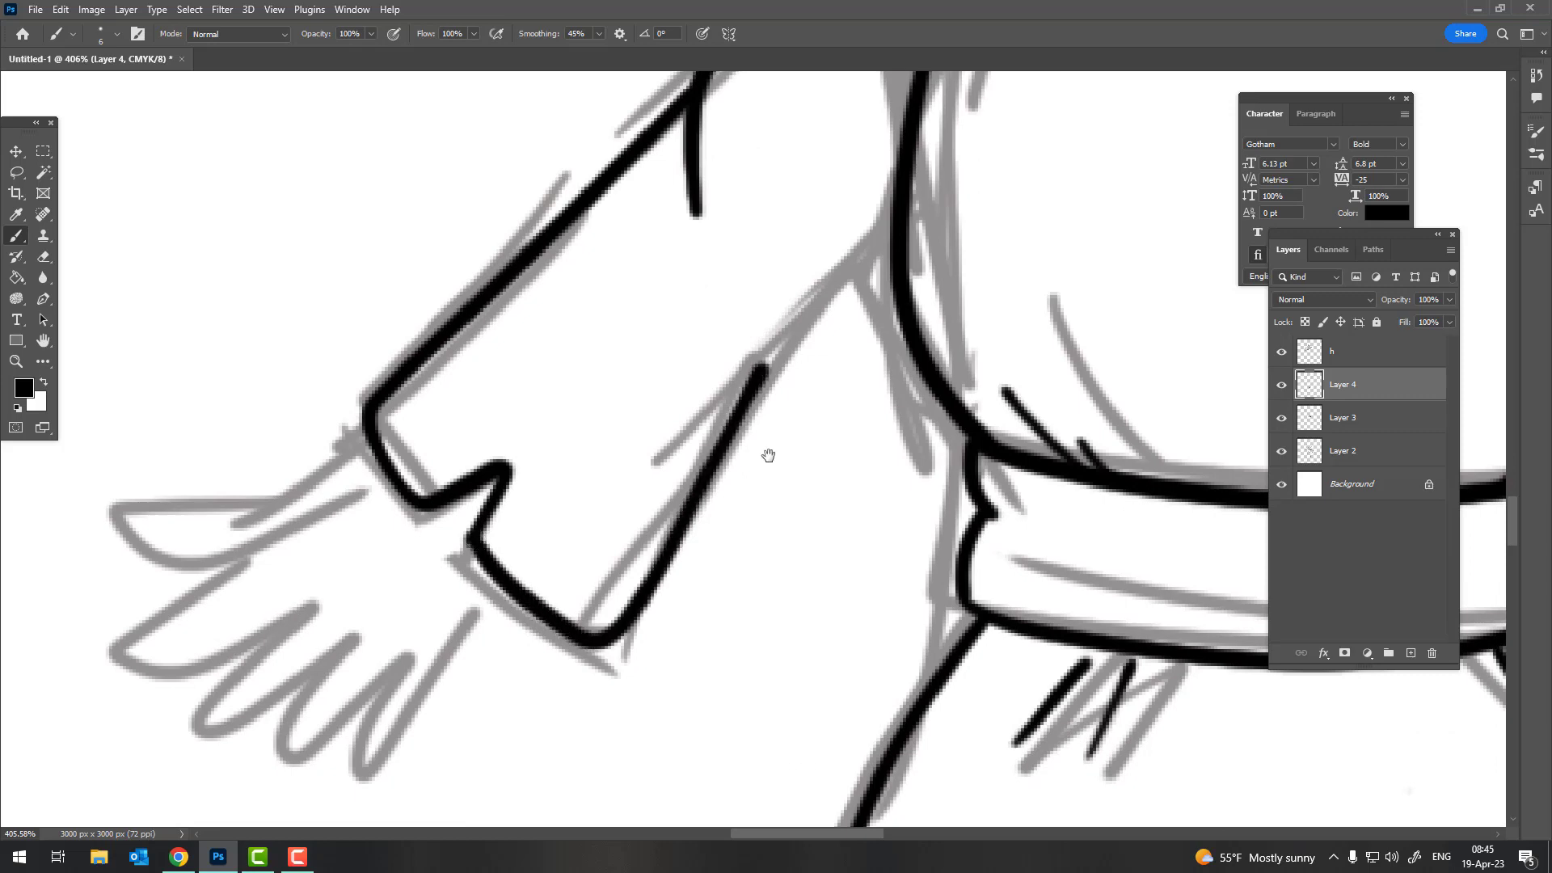
# Ink the sleeve's lower edge and all fingers of the open hand
pyautogui.moveTo(768, 455); pyautogui.dragTo(643, 714)
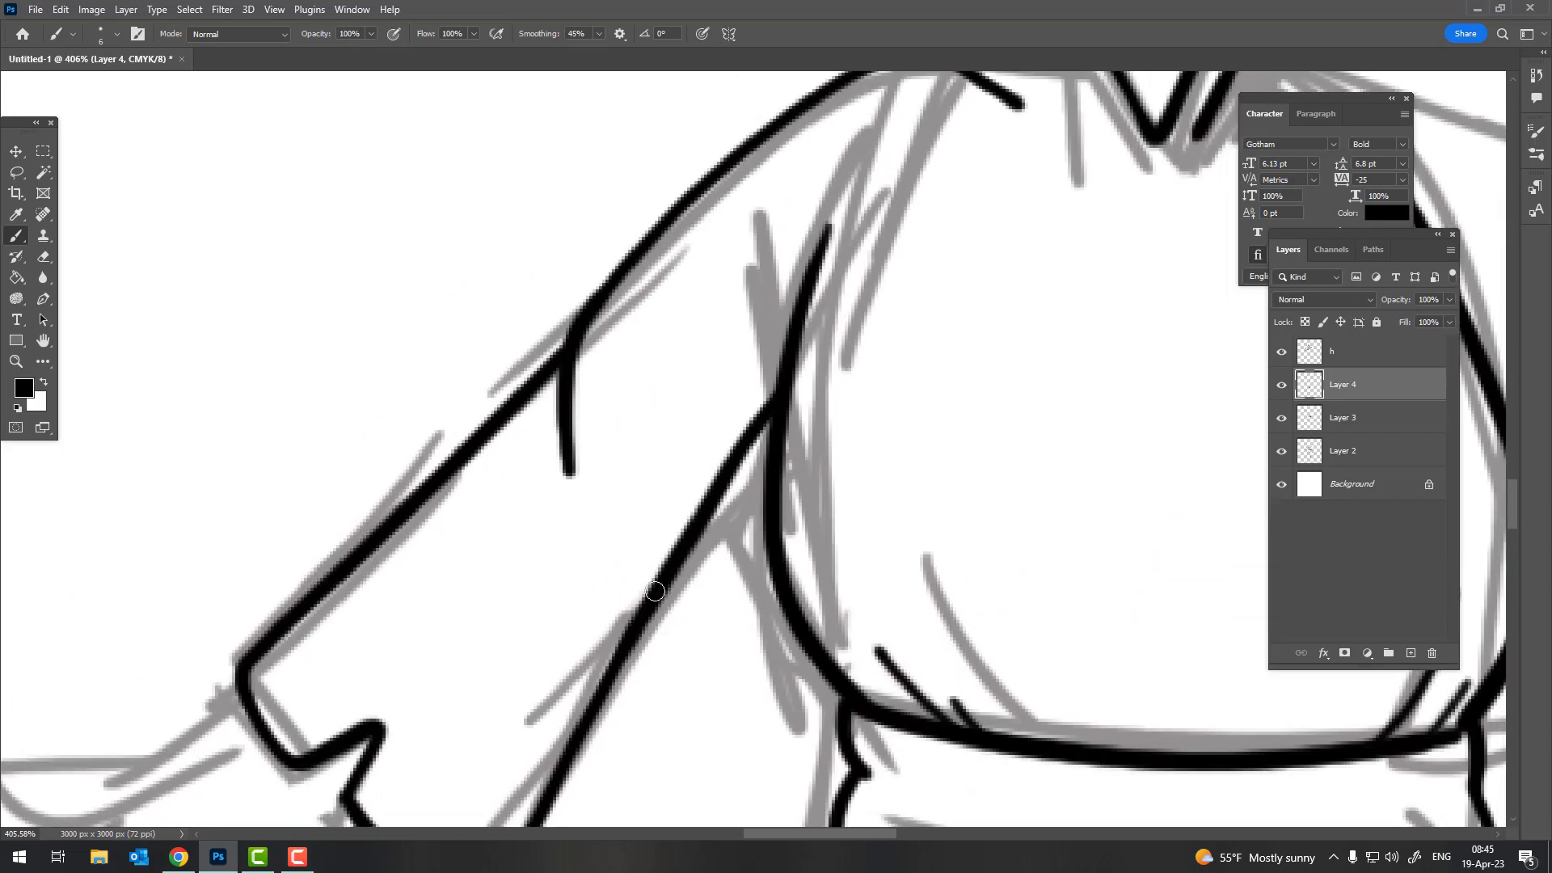
pyautogui.hotkey('ctrl', 'z')
pyautogui.moveTo(635, 629); pyautogui.dragTo(768, 478)
pyautogui.moveTo(738, 312)
pyautogui.mouseDown()
pyautogui.moveTo(778, 439)
pyautogui.moveTo(671, 277)
pyautogui.moveTo(642, 402)
pyautogui.mouseUp()
pyautogui.press('z')
pyautogui.press('b')
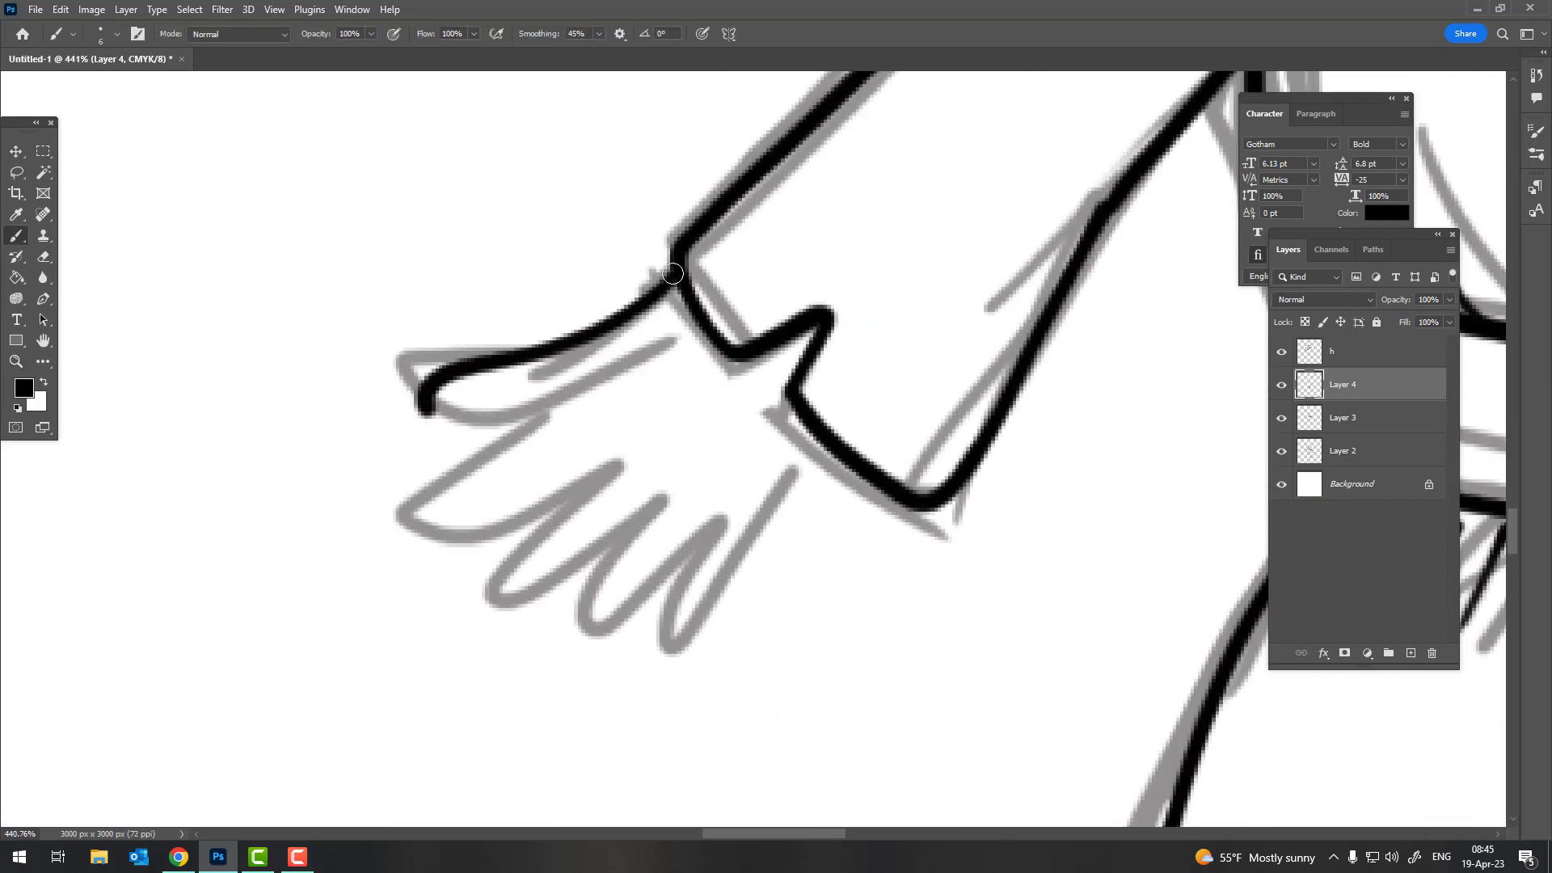
pyautogui.moveTo(517, 432)
pyautogui.mouseDown()
pyautogui.moveTo(599, 477)
pyautogui.moveTo(663, 631)
pyautogui.moveTo(720, 549)
pyautogui.mouseUp()
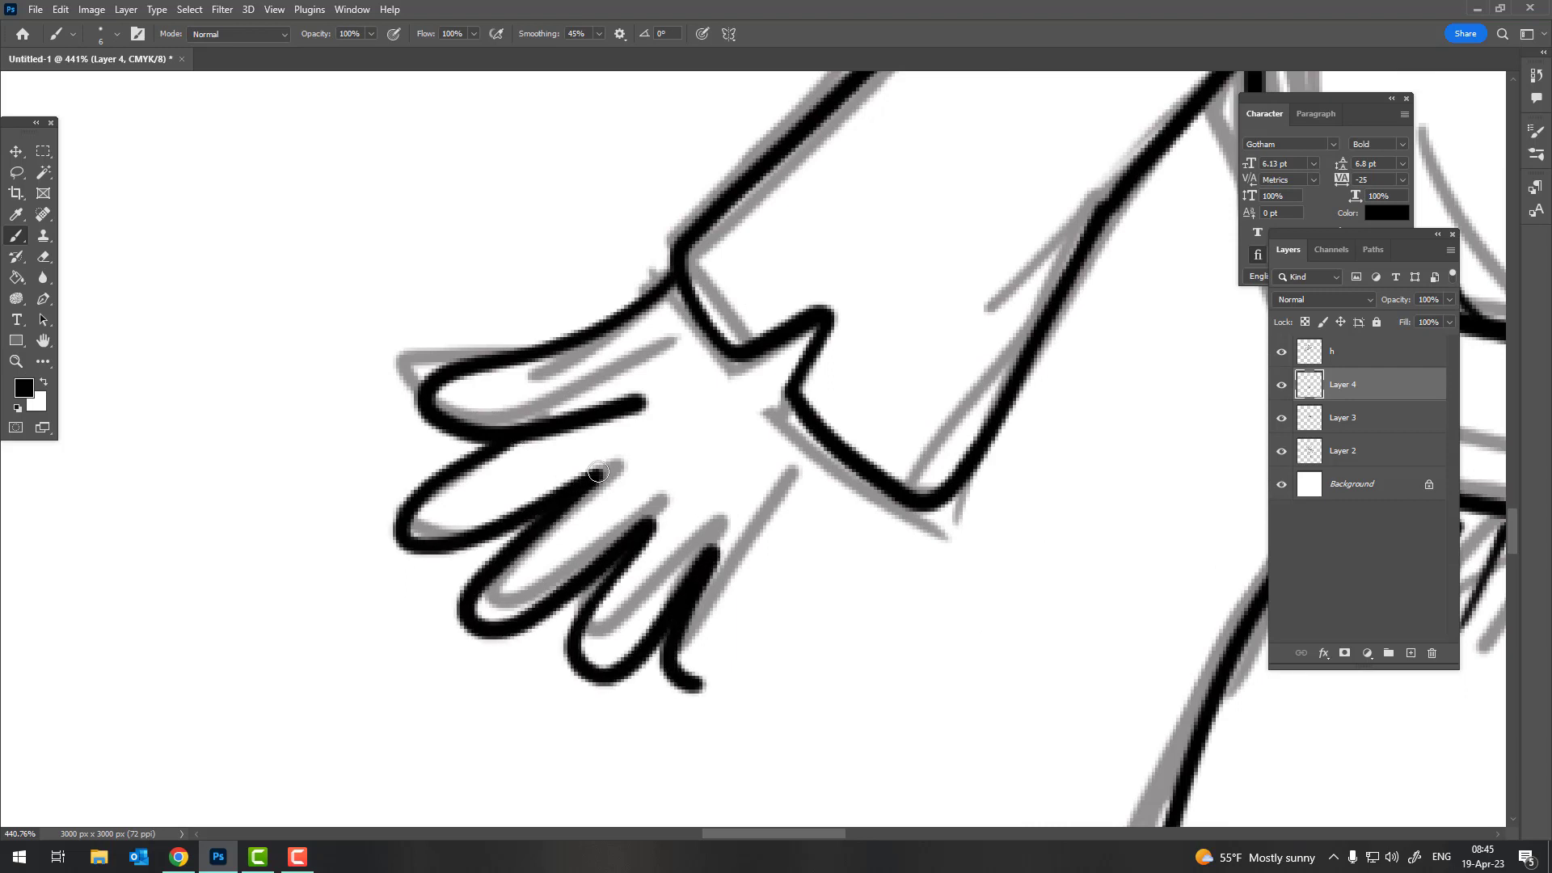
pyautogui.moveTo(699, 687); pyautogui.dragTo(823, 494)
# Ink the shoulder and the top edge of the reaching arm to the cuff
pyautogui.press('z')
pyautogui.scroll(-10, 862, 388)
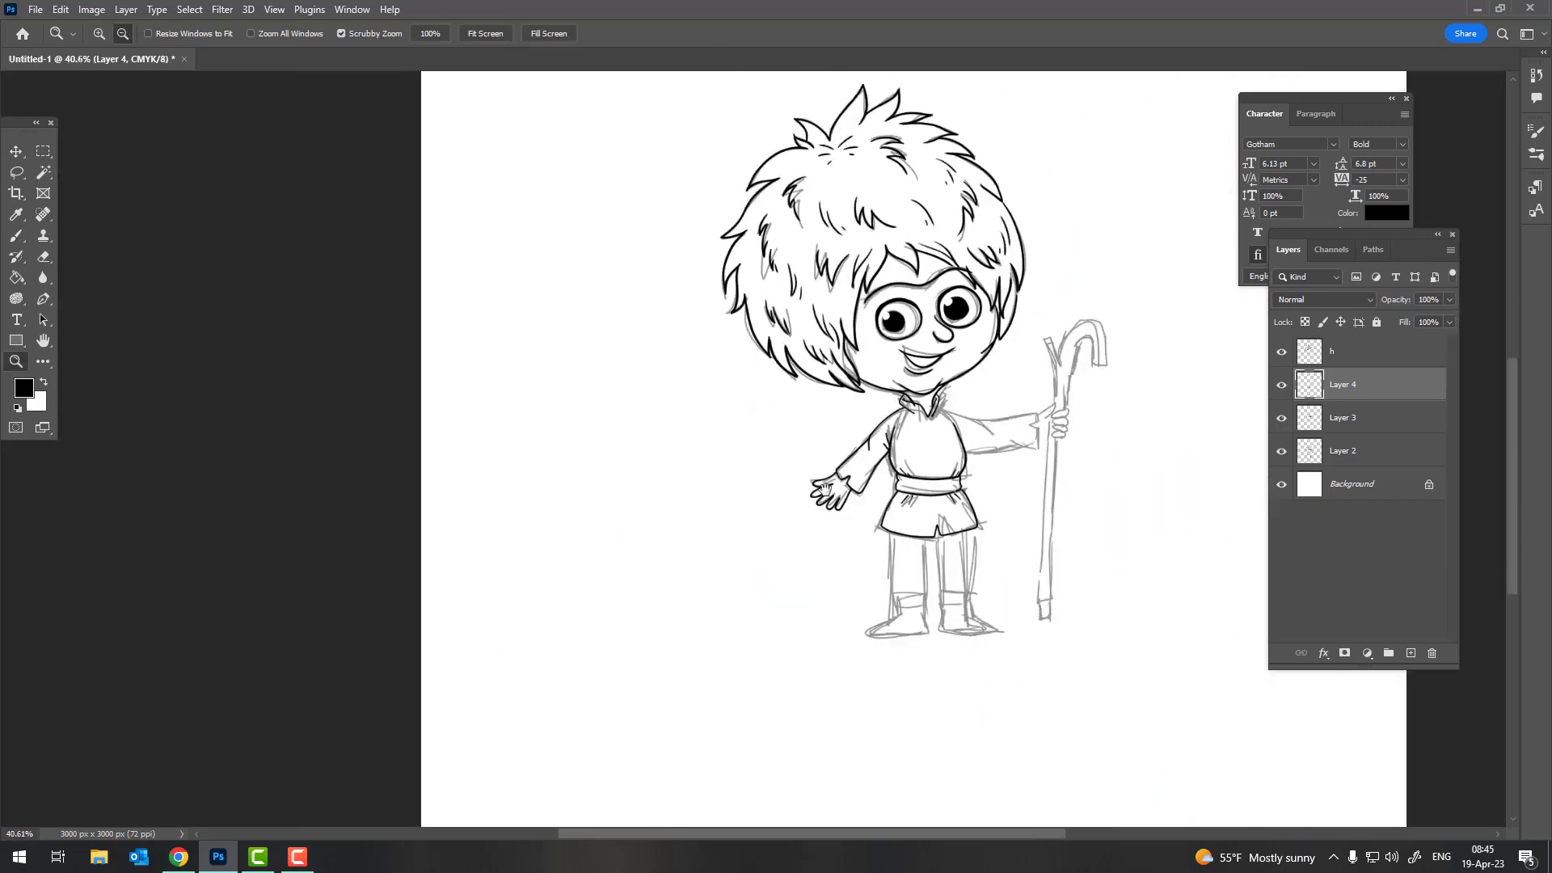
pyautogui.scroll(2, 862, 388)
pyautogui.scroll(5, 757, 335)
pyautogui.press('b')
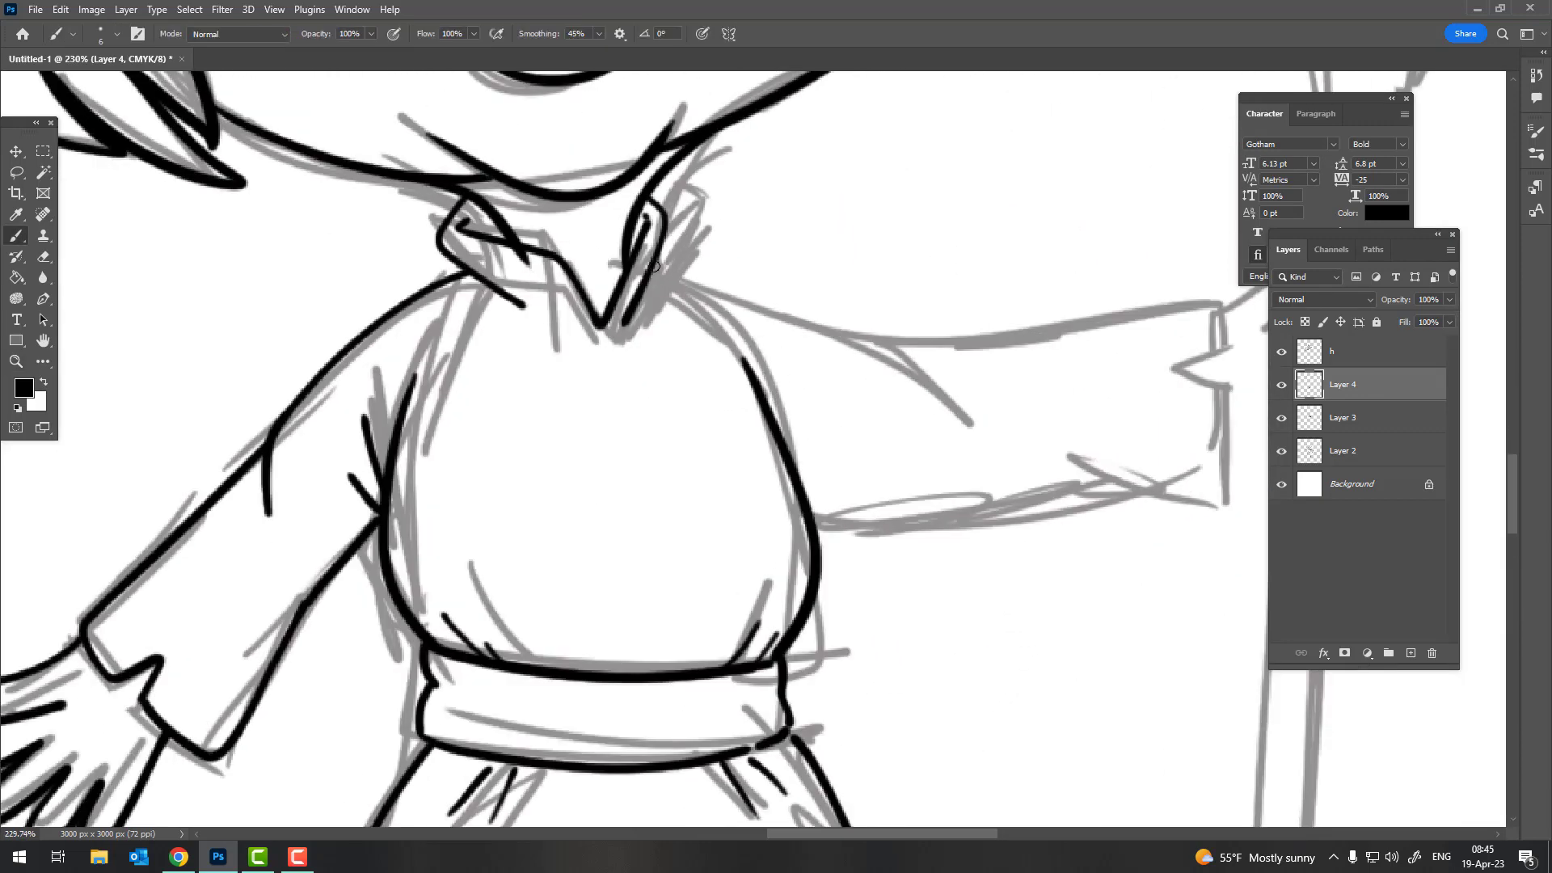
pyautogui.moveTo(764, 318); pyautogui.dragTo(914, 395)
pyautogui.scroll(1, 913, 395)
pyautogui.scroll(1, 914, 394)
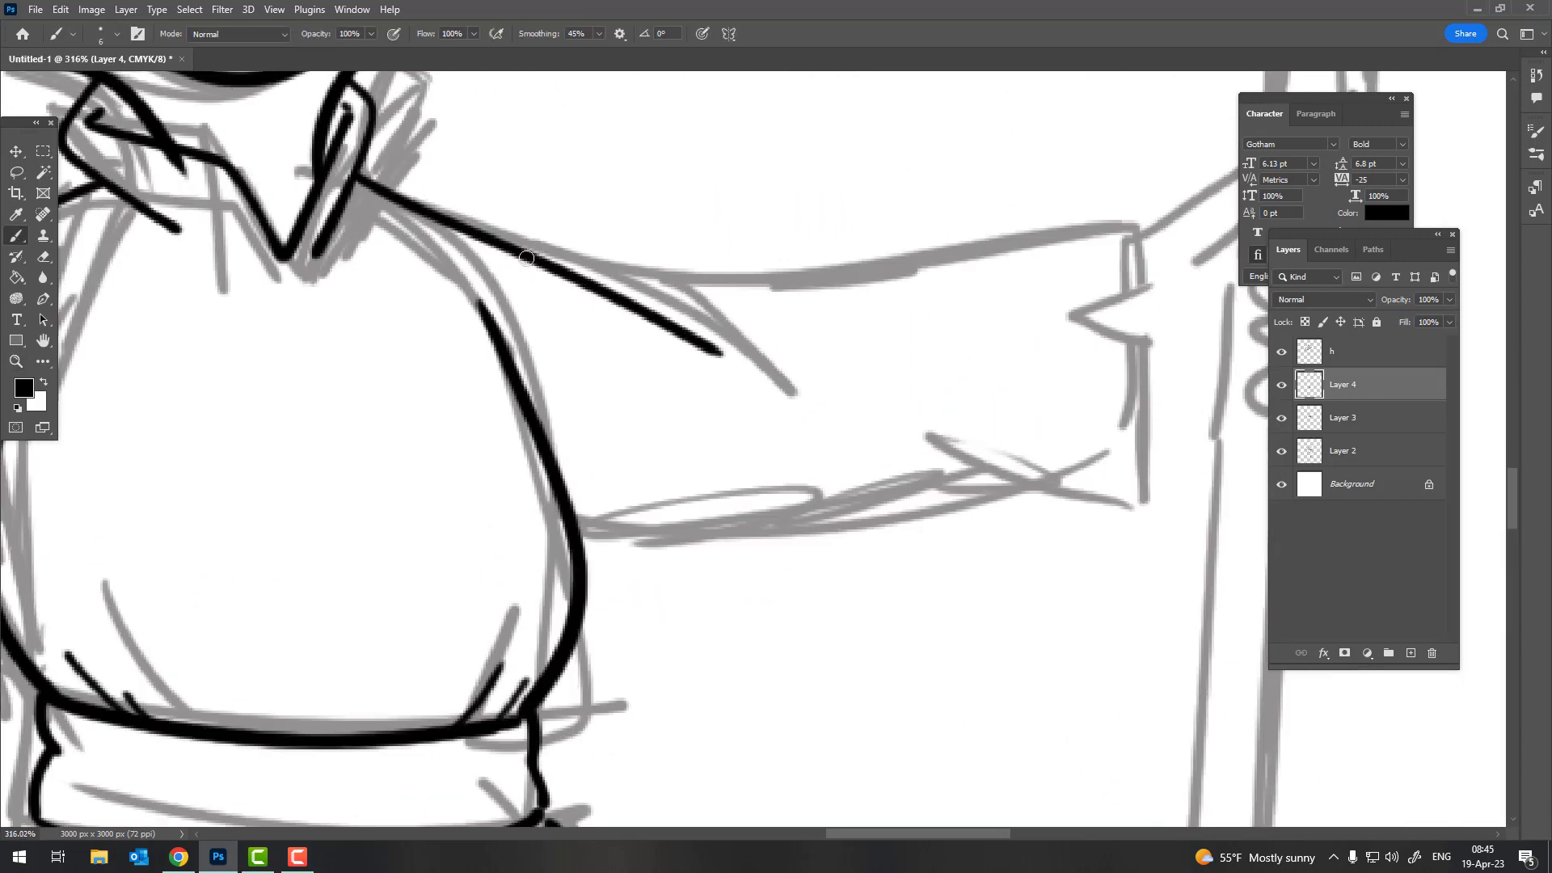
pyautogui.moveTo(764, 312); pyautogui.dragTo(527, 258)
pyautogui.moveTo(691, 293); pyautogui.dragTo(1088, 224)
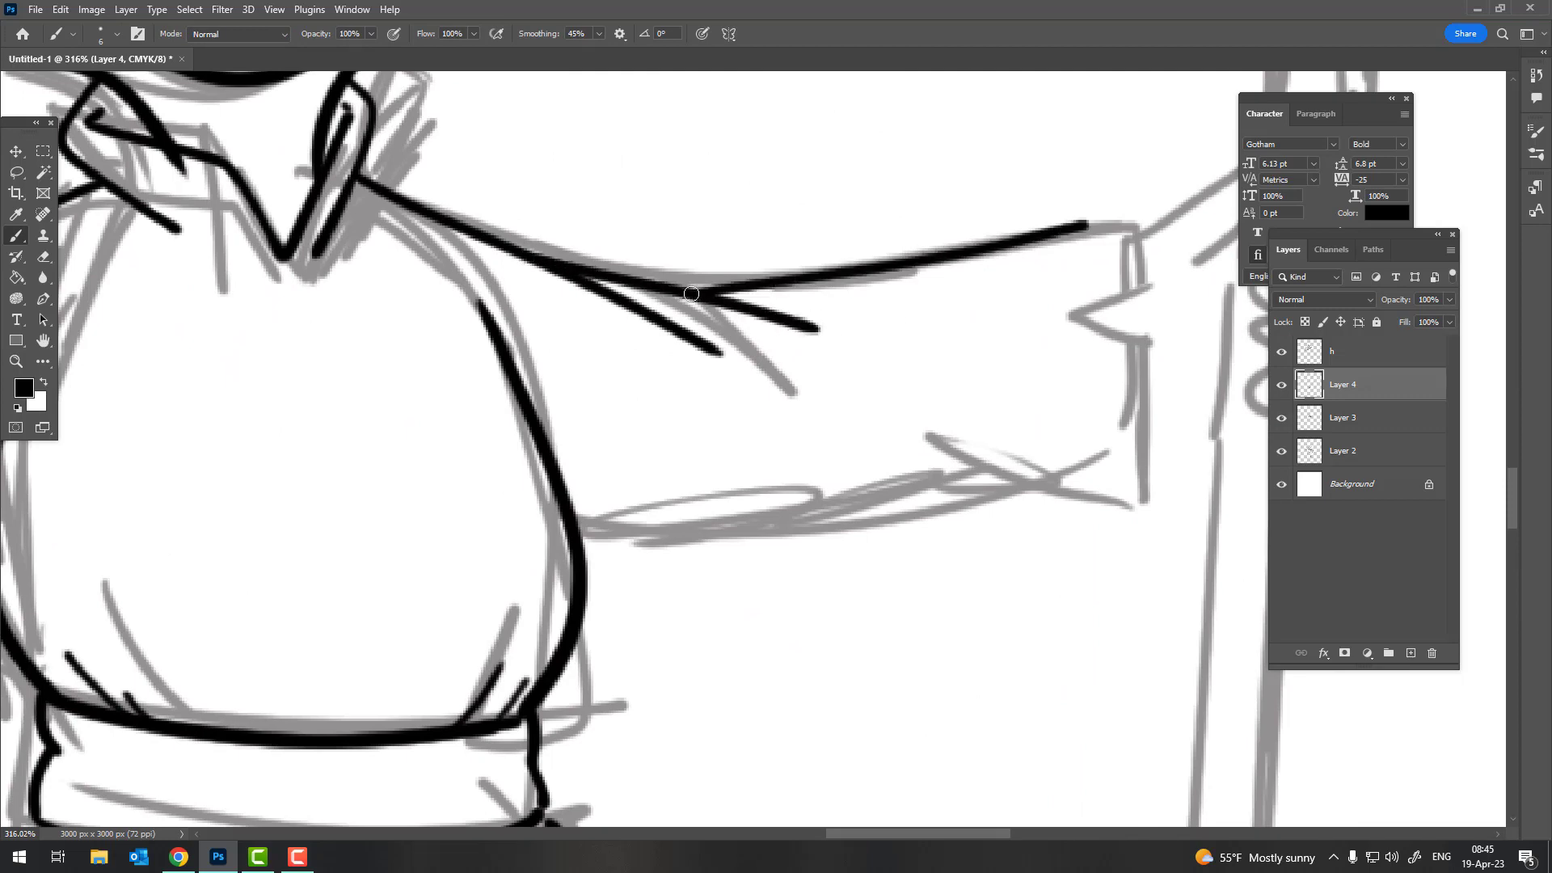
# Ink the arm's underside and the thumb curling toward the staff
pyautogui.moveTo(1132, 444)
pyautogui.mouseDown()
pyautogui.moveTo(930, 503)
pyautogui.moveTo(576, 506)
pyautogui.mouseUp()
pyautogui.press('z')
pyautogui.scroll(-3, 844, 457)
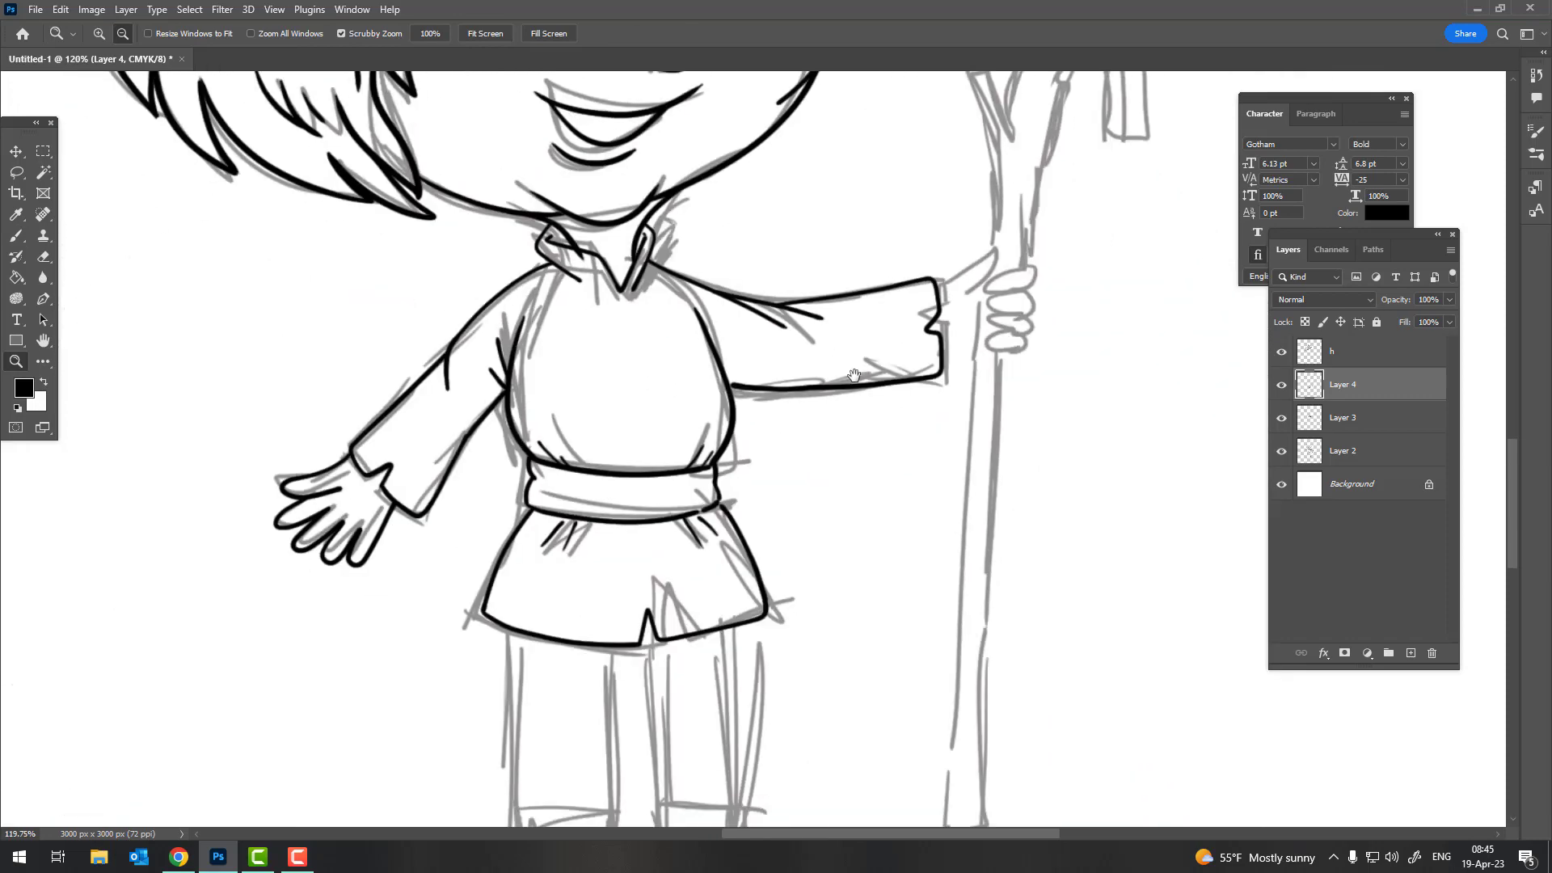
pyautogui.scroll(4, 1022, 346)
pyautogui.press('b')
pyautogui.moveTo(817, 261)
pyautogui.mouseDown()
pyautogui.moveTo(1100, 122)
pyautogui.moveTo(938, 364)
pyautogui.mouseUp()
pyautogui.press('z')
pyautogui.scroll(-5, 1096, 267)
# Zoom in on the staff top and ink its short branch stroke in black
pyautogui.scroll(1, 890, 323)
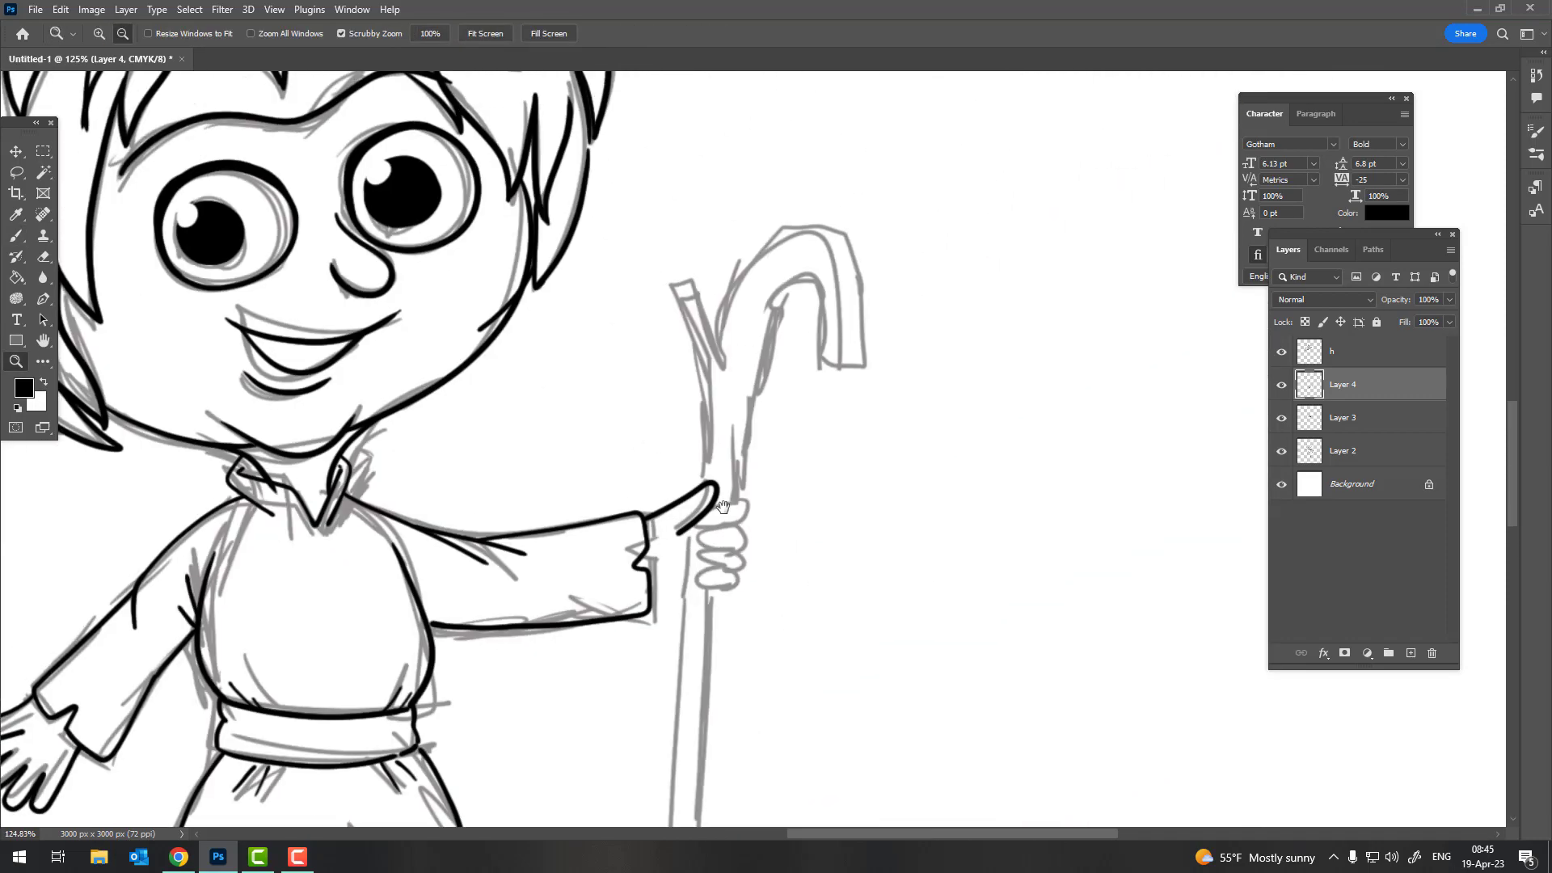
pyautogui.scroll(3, 808, 243)
pyautogui.press('b')
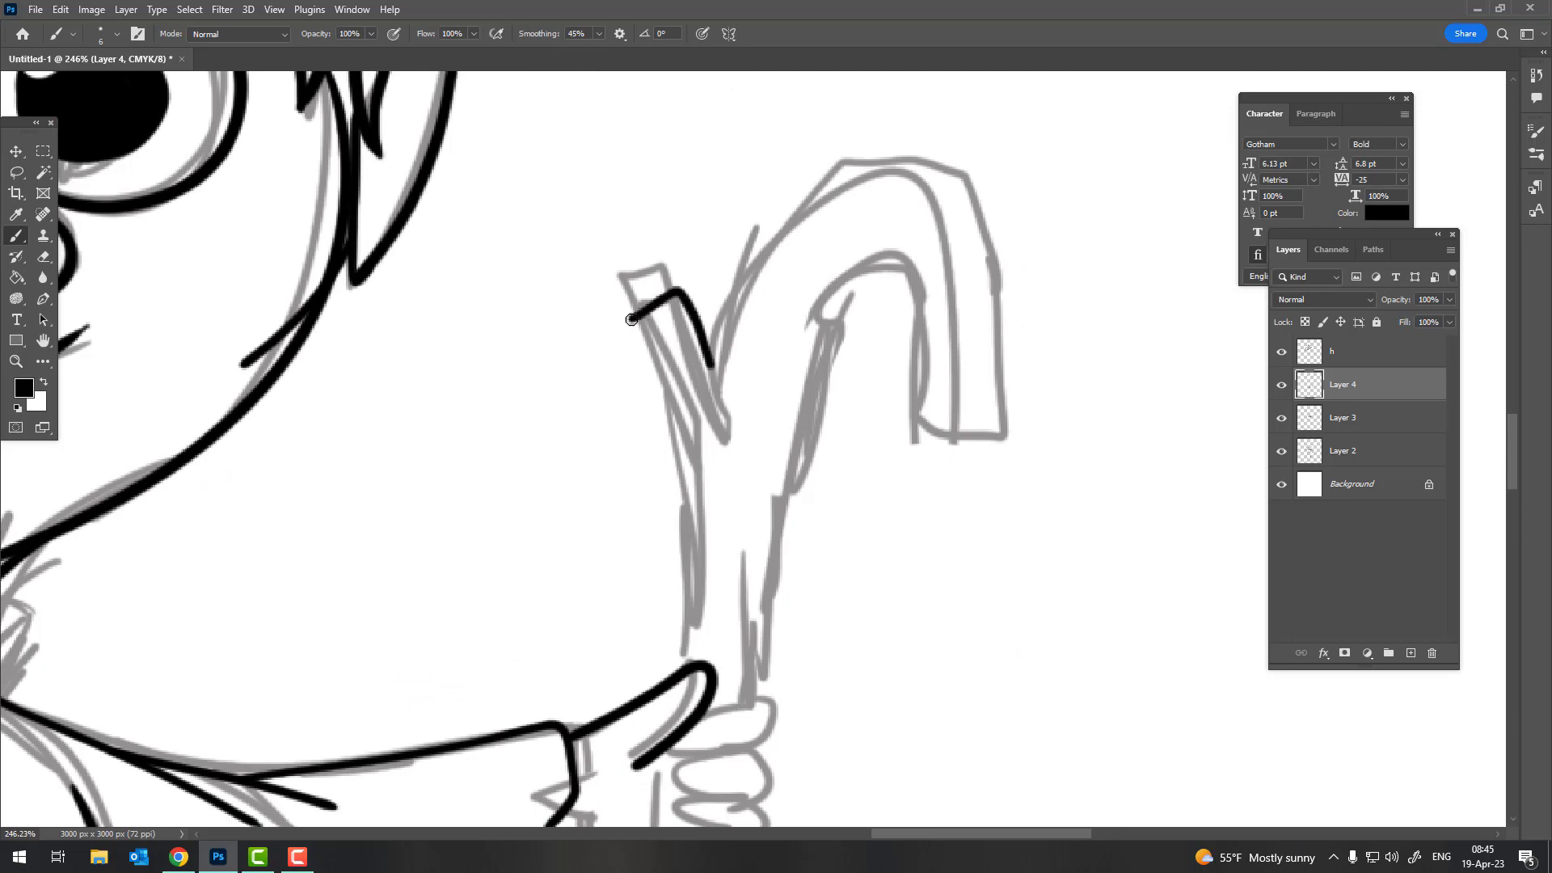
pyautogui.press('z')
pyautogui.scroll(2, 728, 404)
pyautogui.press('b')
pyautogui.moveTo(661, 386); pyautogui.dragTo(745, 433)
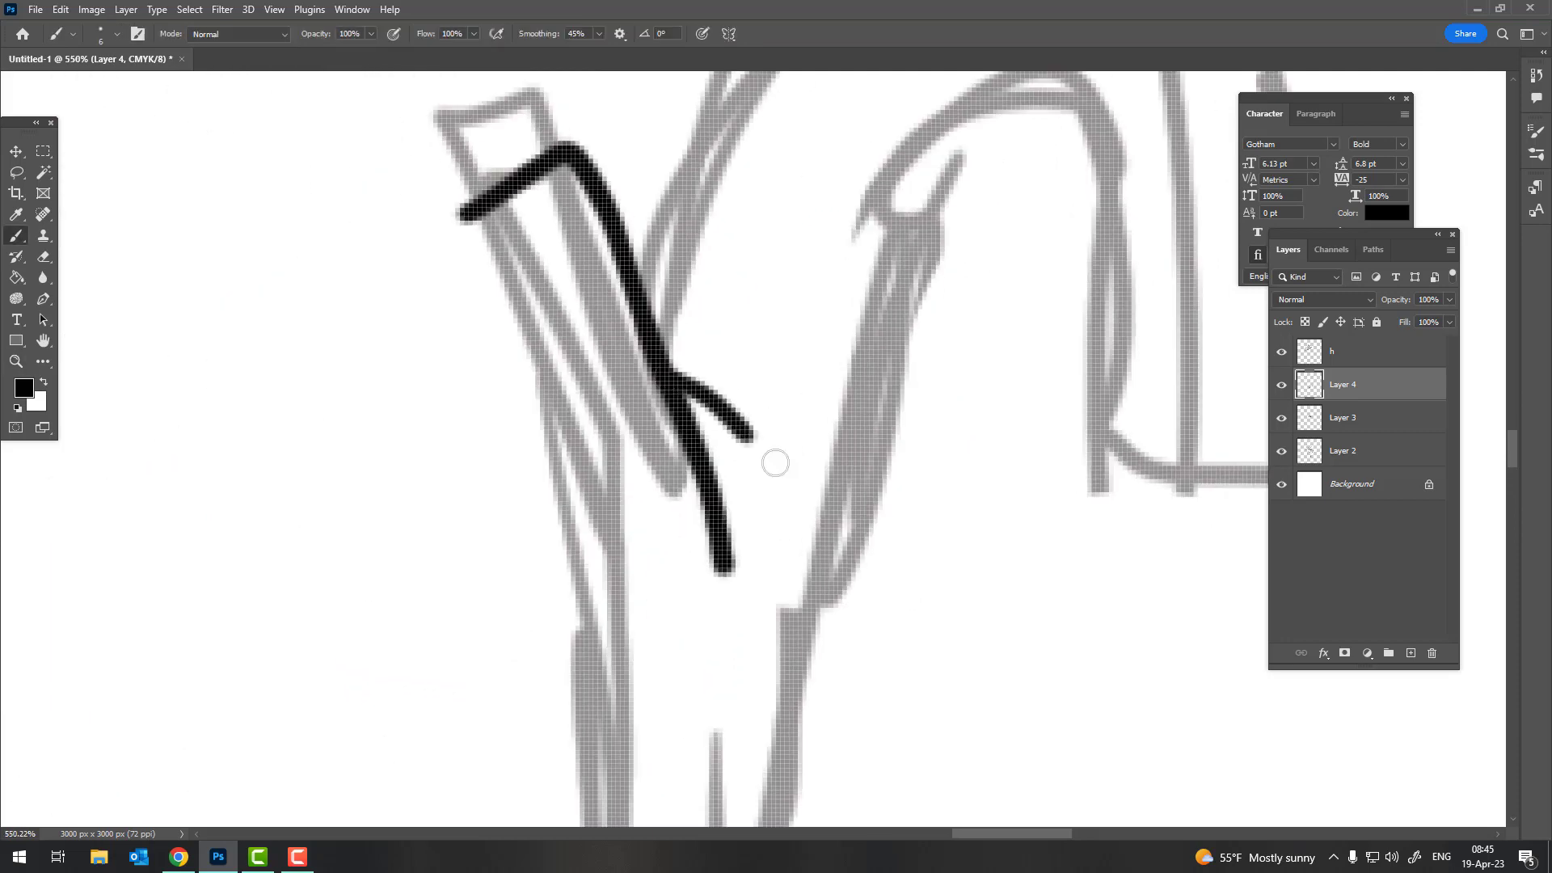
# Ink the staff's left edge and continue the shaft line down toward the hand
pyautogui.press('z')
pyautogui.scroll(-2, 691, 404)
pyautogui.scroll(2, 690, 405)
pyautogui.press('b')
pyautogui.moveTo(627, 289); pyautogui.dragTo(716, 491)
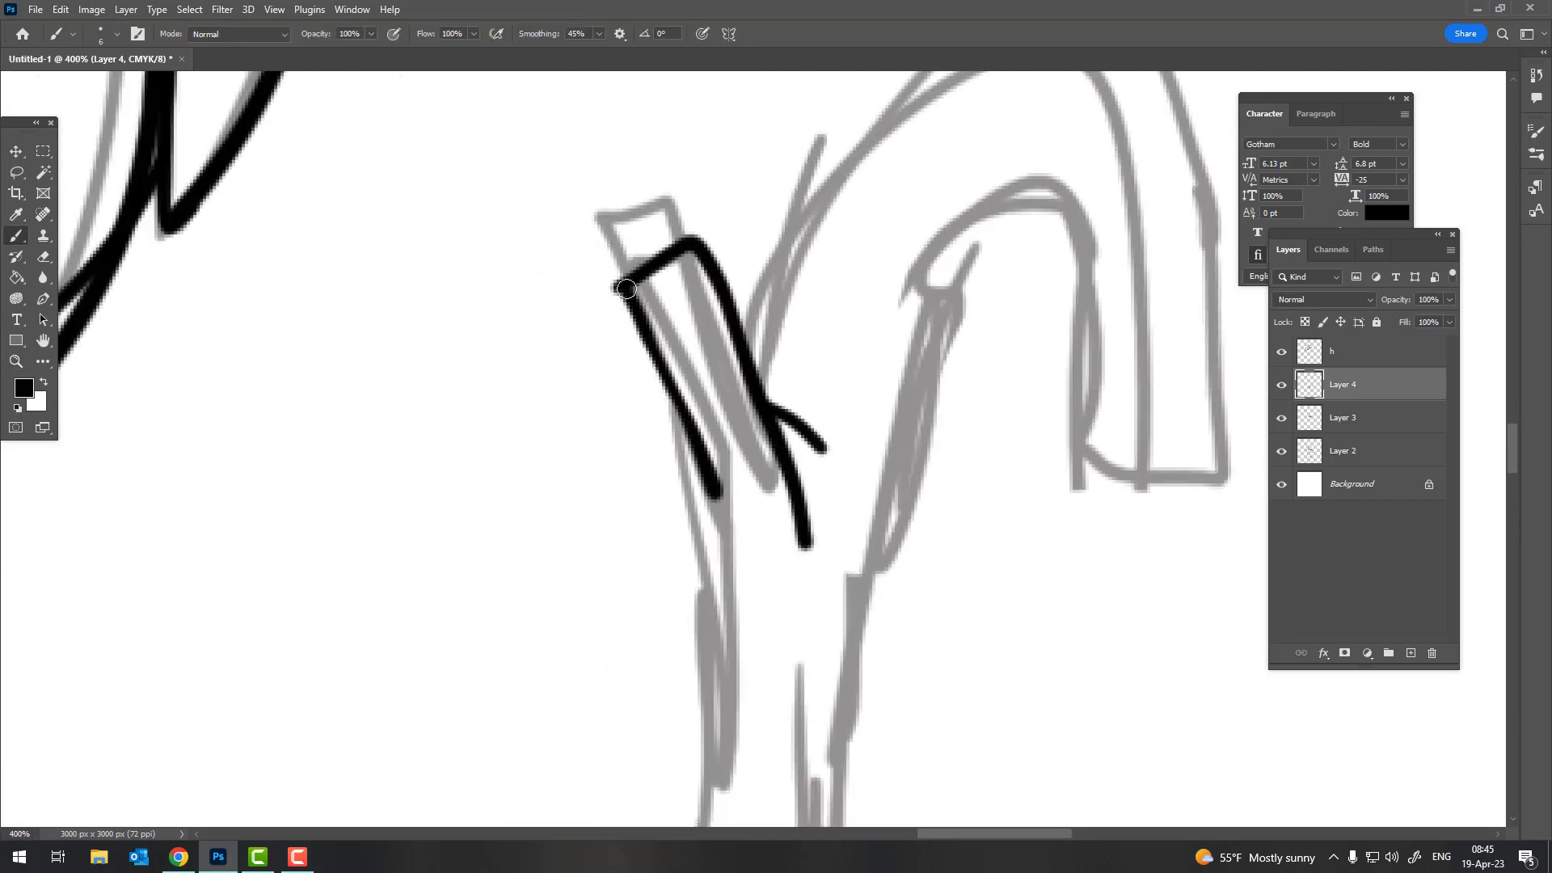
pyautogui.moveTo(736, 614); pyautogui.dragTo(768, 323)
pyautogui.moveTo(748, 253); pyautogui.dragTo(755, 517)
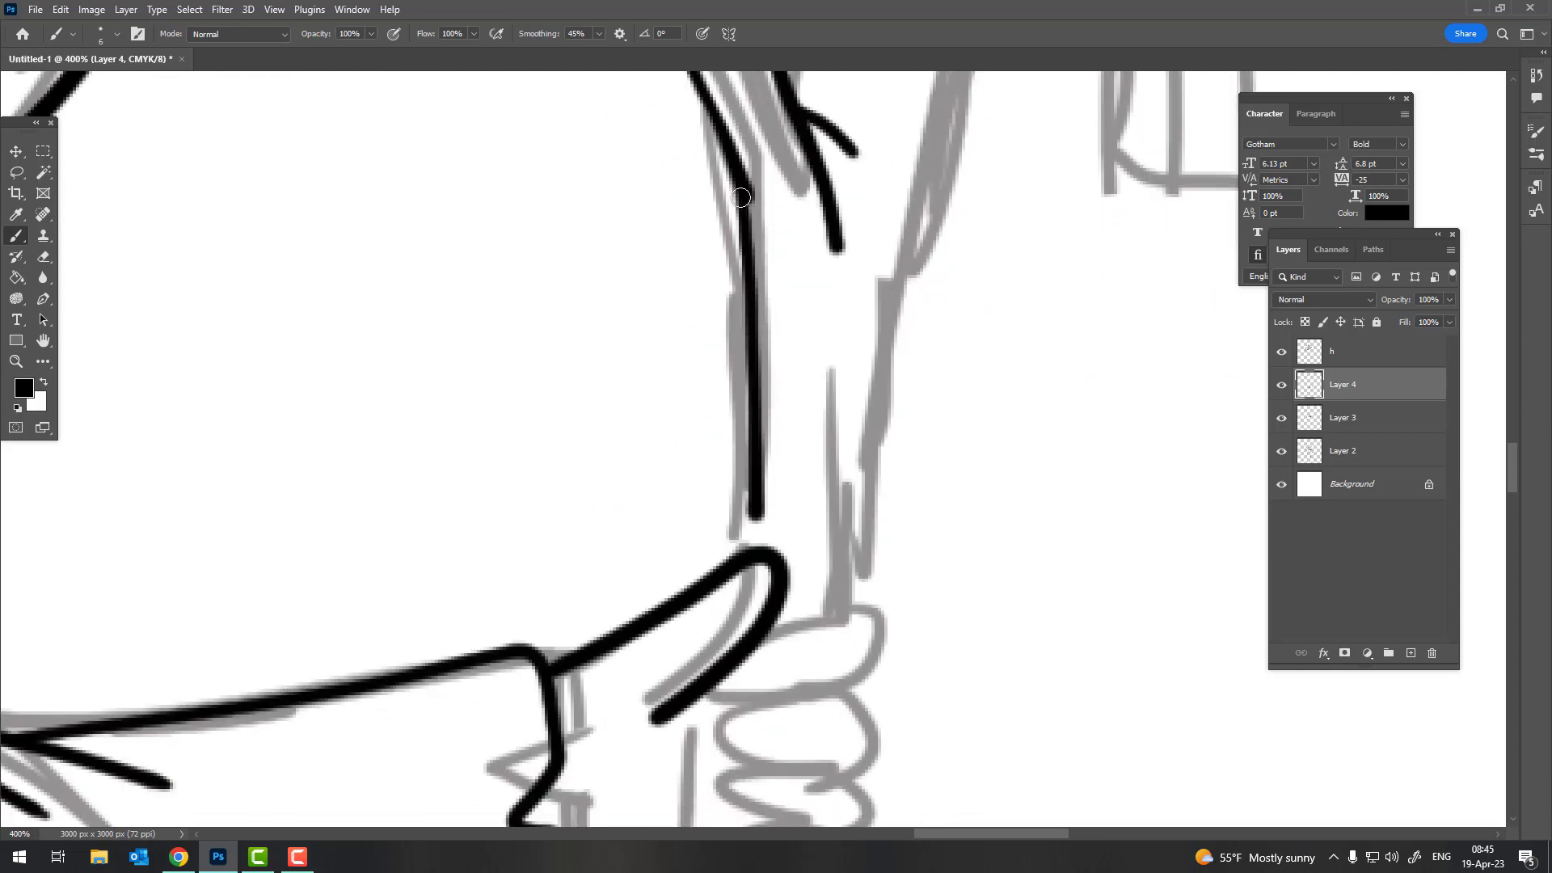
pyautogui.scroll(-5, 758, 558)
pyautogui.scroll(-2, 809, 485)
pyautogui.scroll(5, 961, 300)
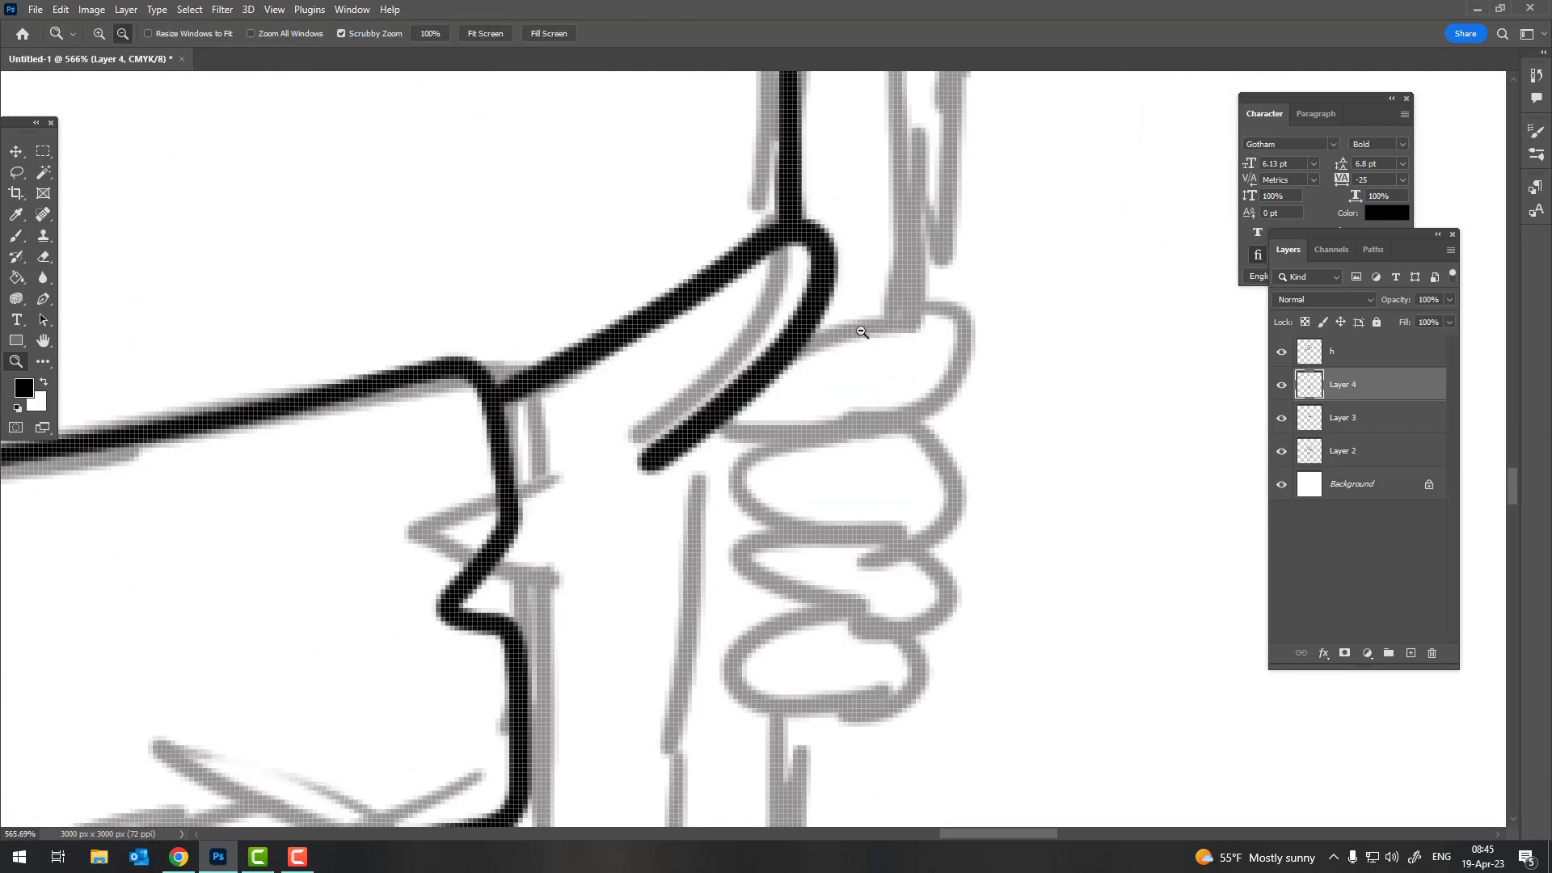
pyautogui.scroll(2, 961, 300)
# Outline the top knuckle, first finger and second finger gripping the staff
pyautogui.moveTo(960, 300); pyautogui.dragTo(998, 275)
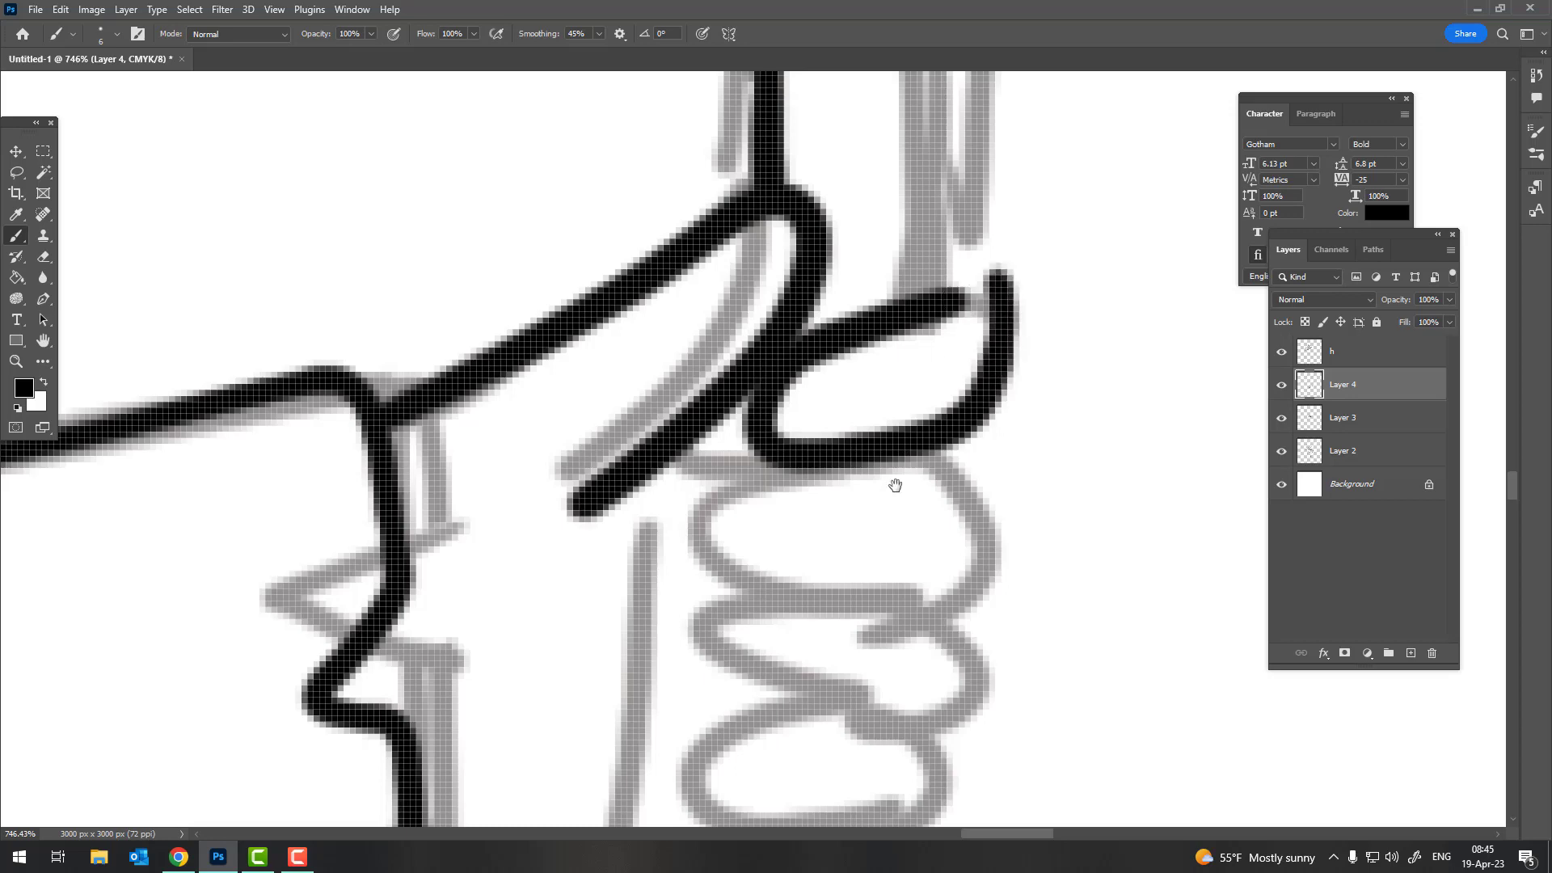
pyautogui.moveTo(894, 482)
pyautogui.mouseDown()
pyautogui.moveTo(833, 282)
pyautogui.moveTo(929, 258)
pyautogui.mouseUp()
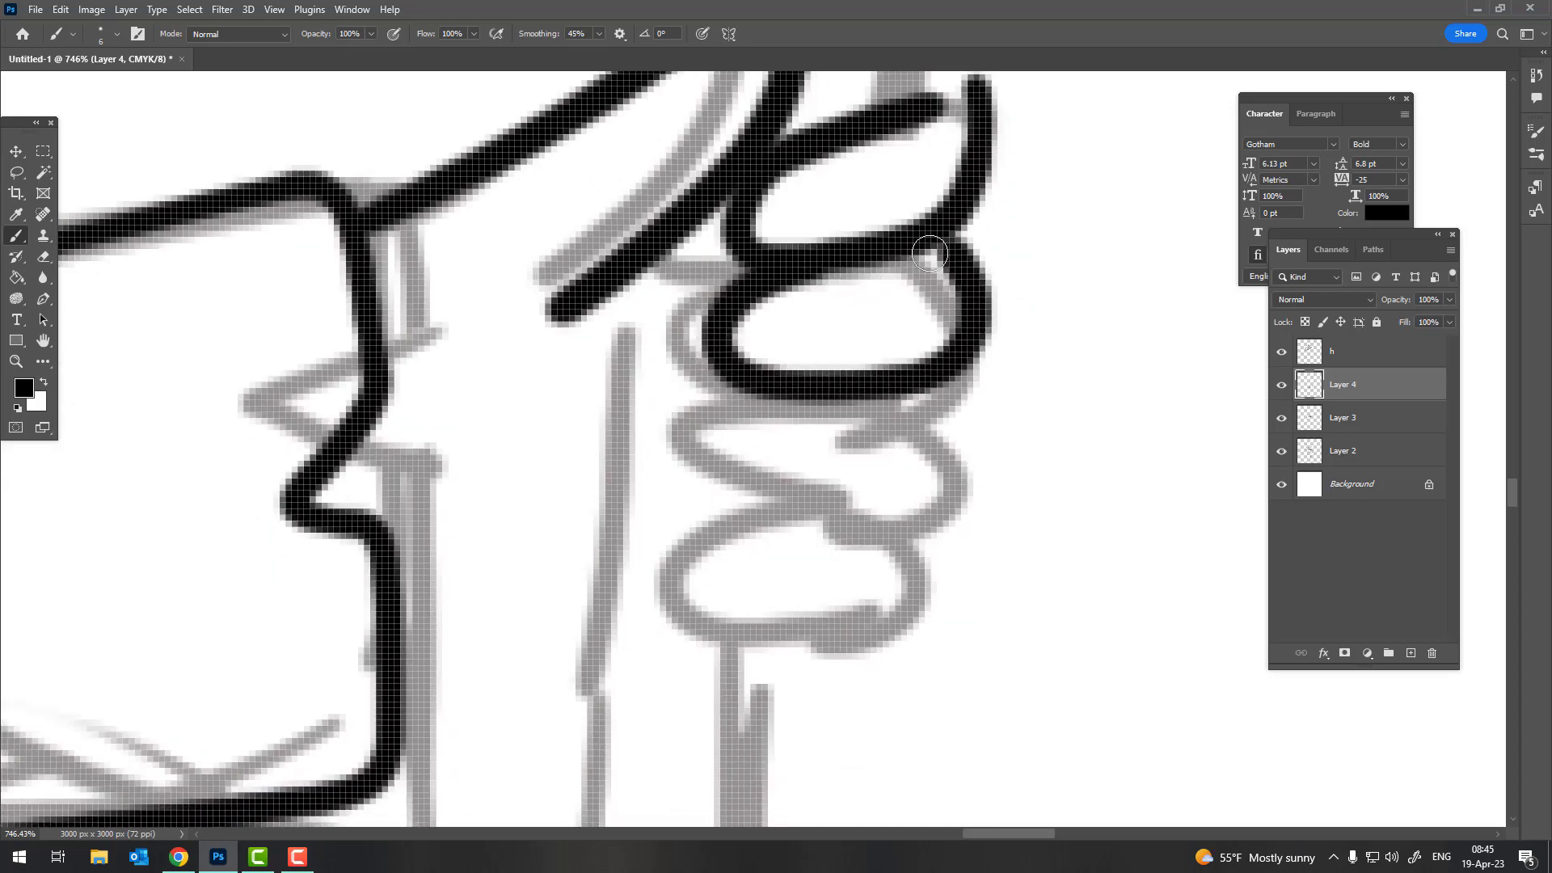
pyautogui.press('z')
pyautogui.moveTo(978, 372); pyautogui.dragTo(880, 415)
pyautogui.press('b')
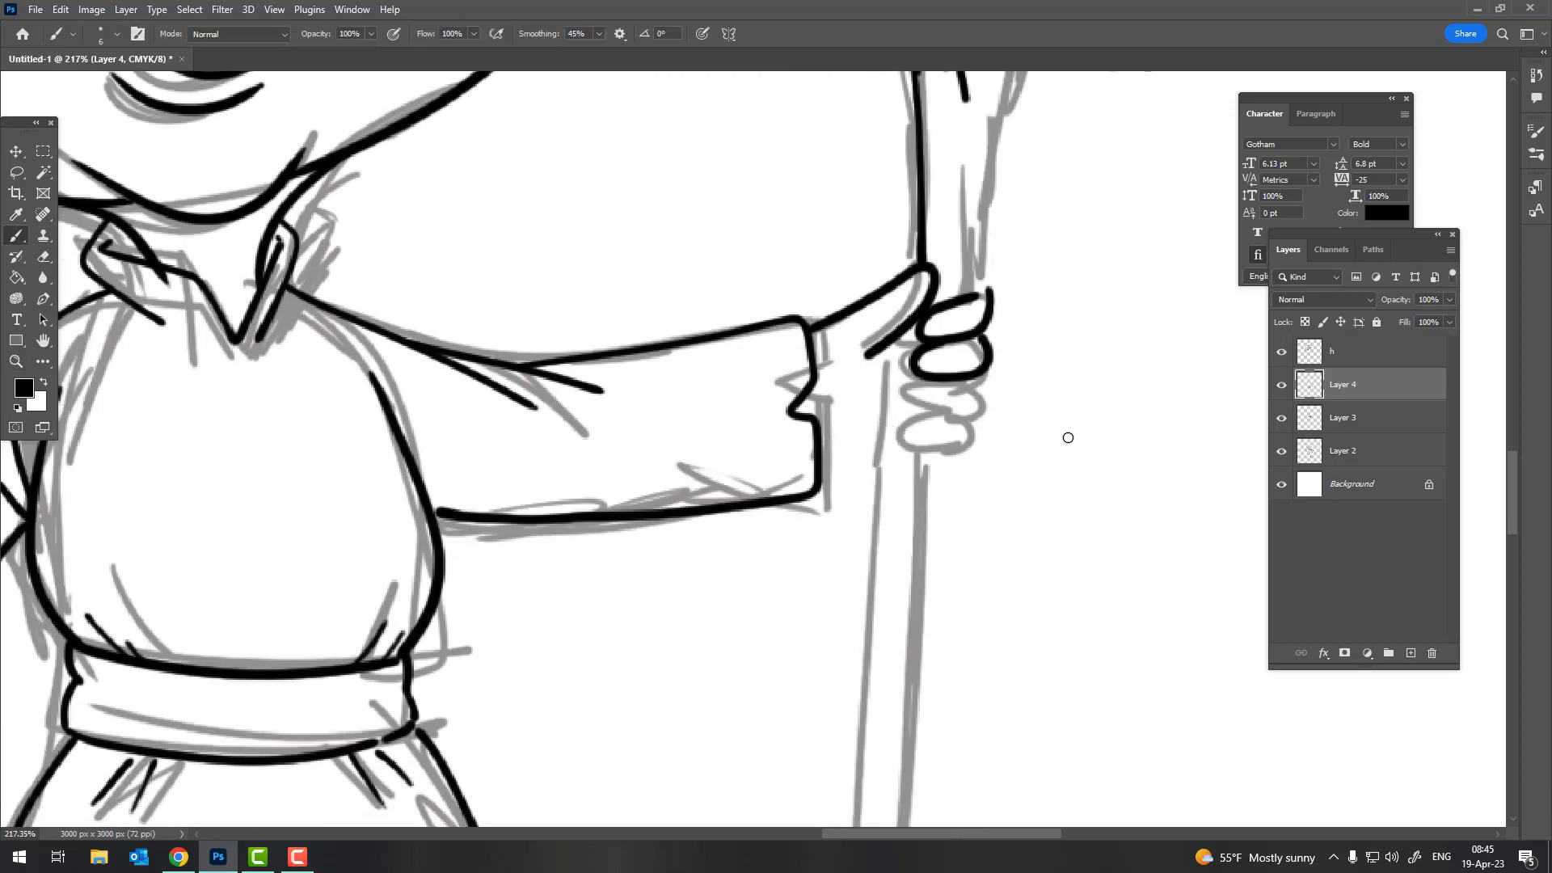
pyautogui.scroll(3, 948, 346)
pyautogui.moveTo(897, 339); pyautogui.dragTo(1015, 348)
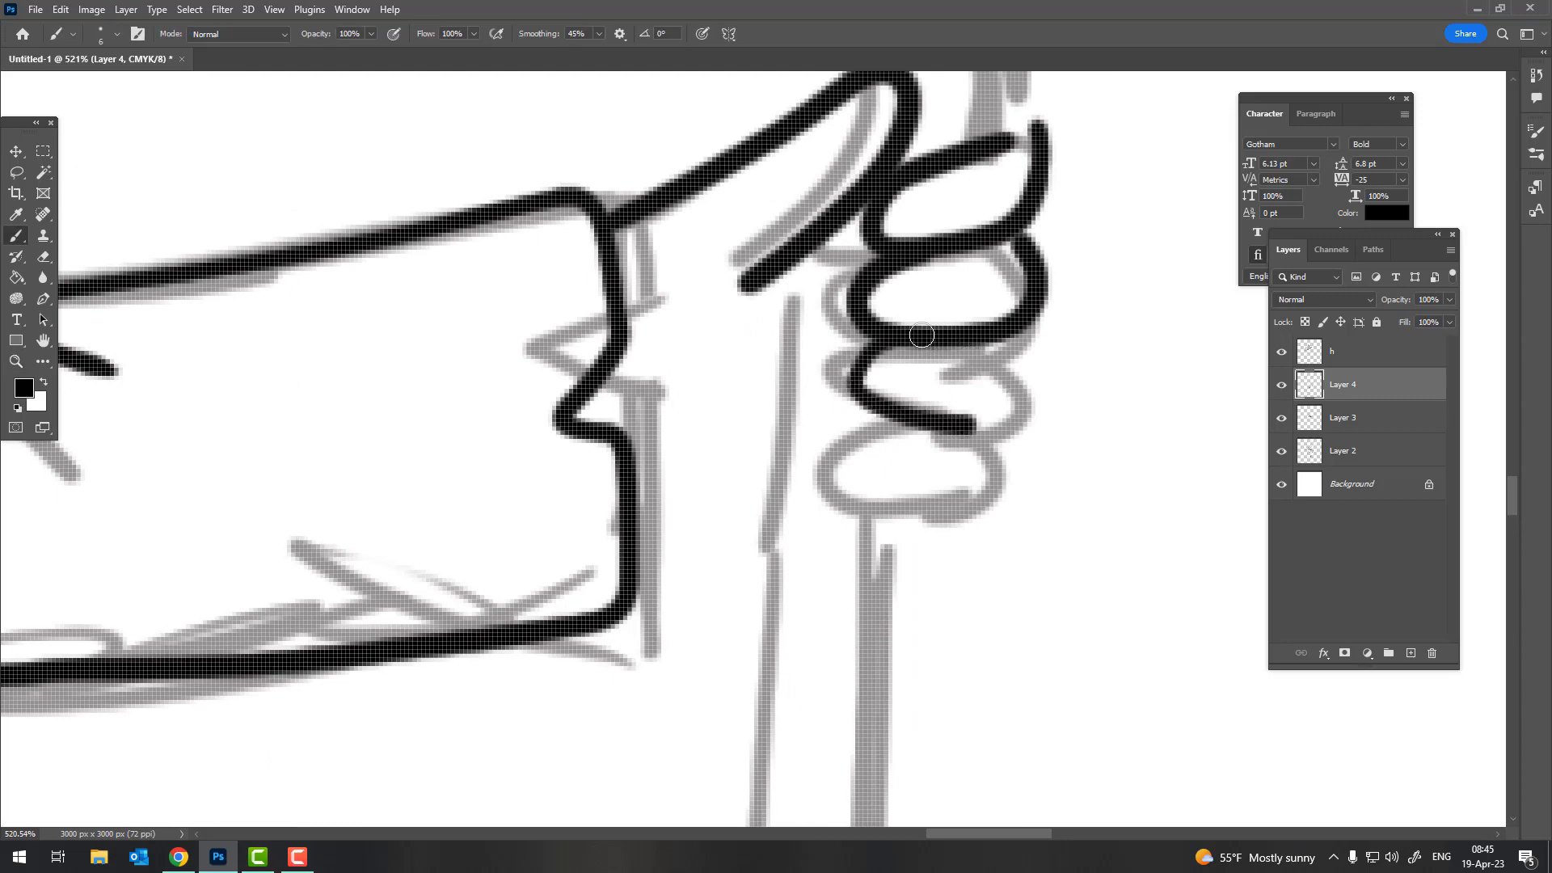
# Zoom closer, undo the uneven second-finger outline, and redraw it cleanly
pyautogui.scroll(-2, 1015, 347)
pyautogui.press('z')
pyautogui.moveTo(1019, 257); pyautogui.dragTo(1035, 256)
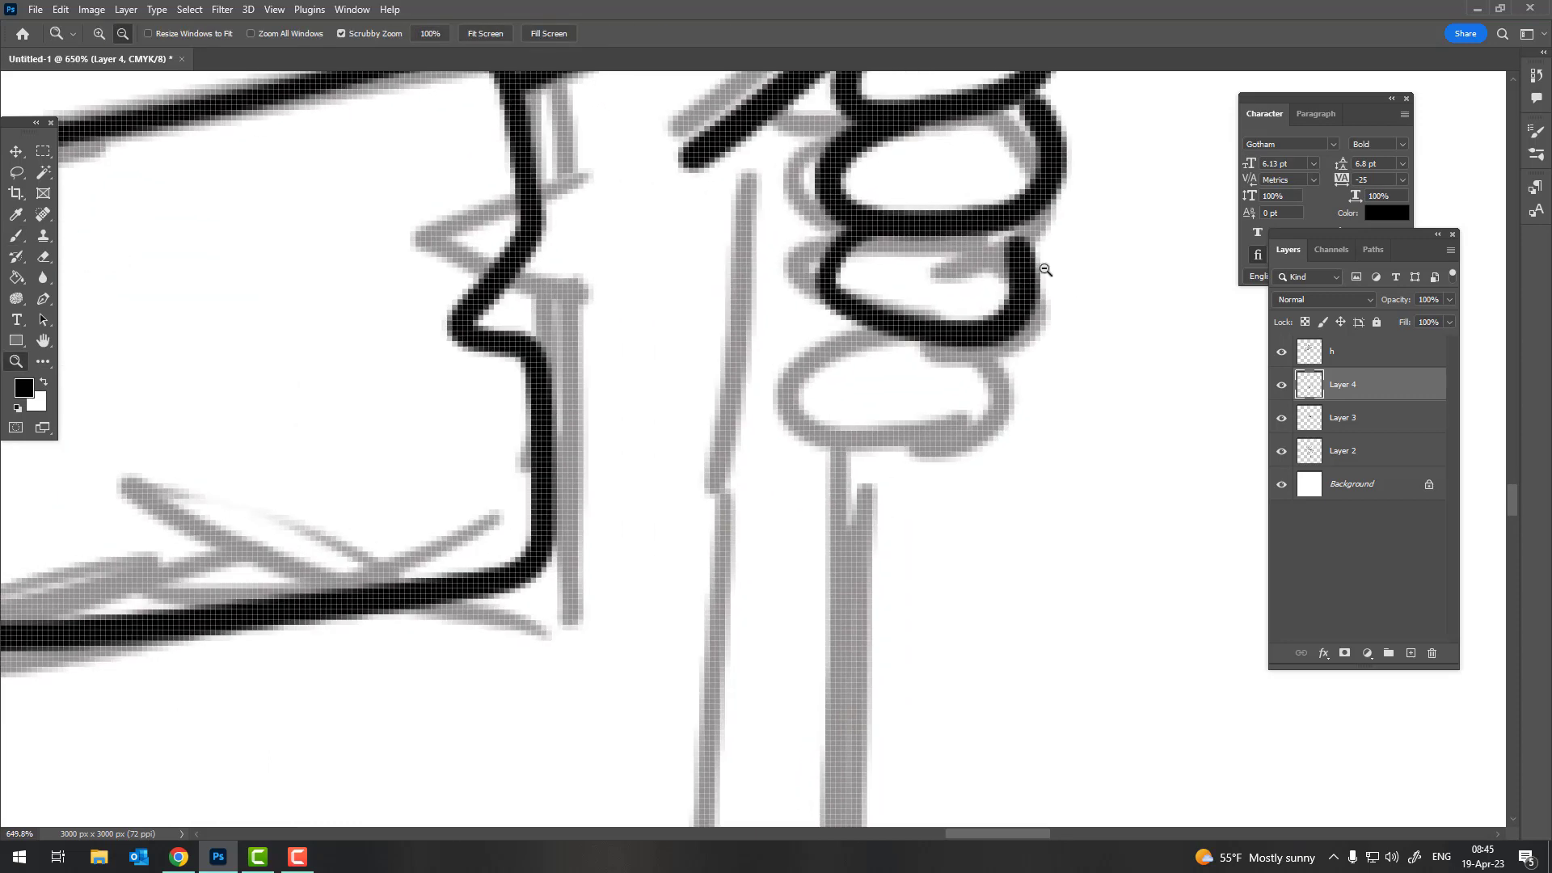
pyautogui.hotkey('ctrl', 'z')
pyautogui.press('b')
pyautogui.moveTo(897, 230)
pyautogui.mouseDown()
pyautogui.moveTo(1055, 304)
pyautogui.moveTo(1022, 219)
pyautogui.mouseUp()
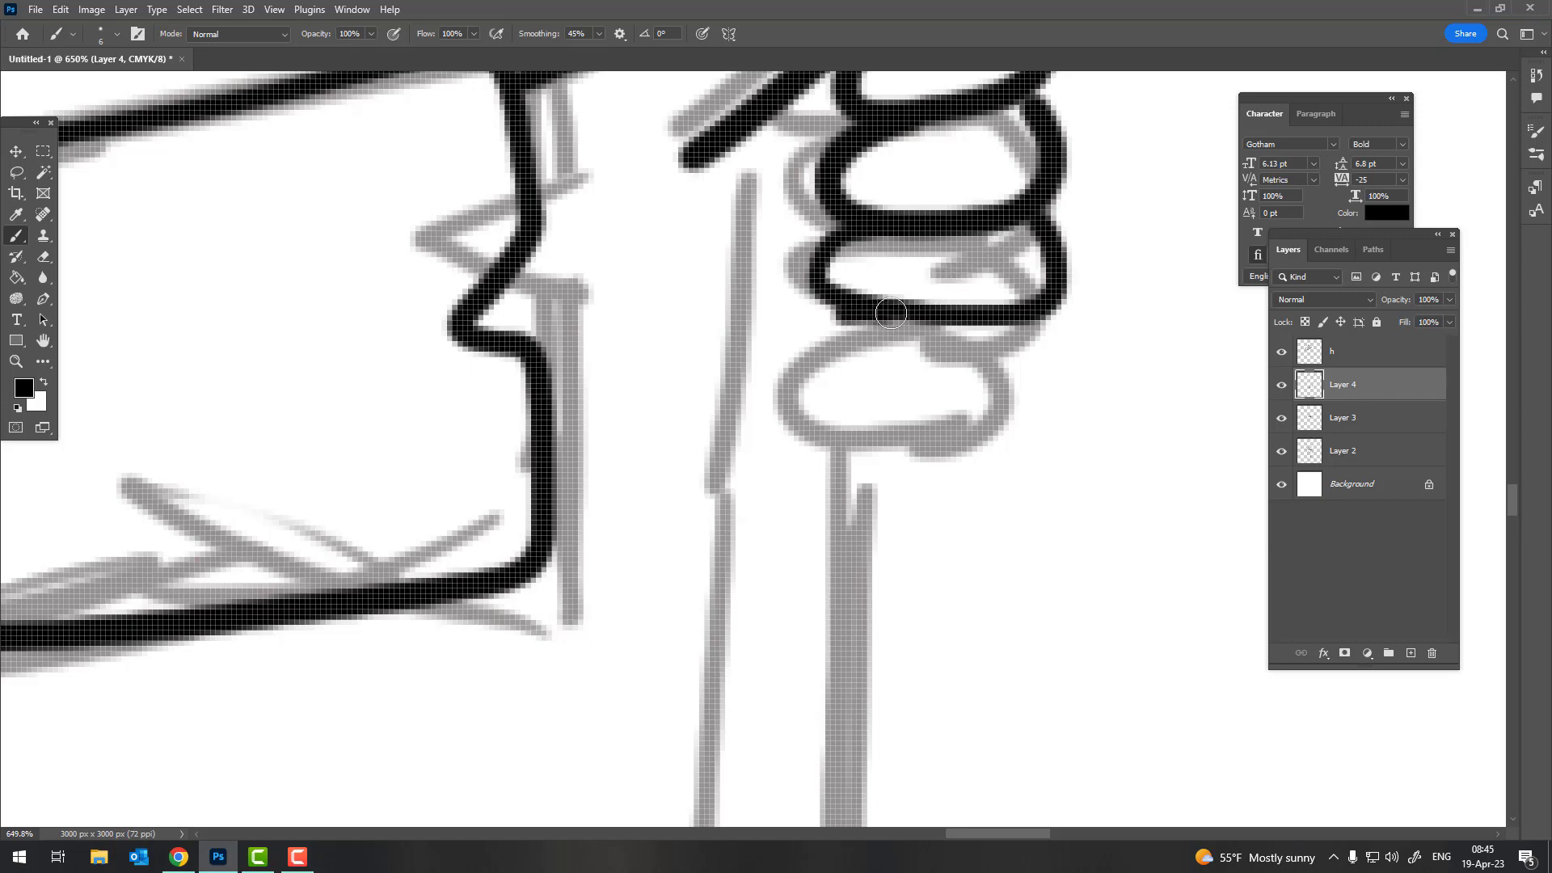
# Ink a new finger loop beneath the second finger, replacing two rough attempts
pyautogui.moveTo(891, 314); pyautogui.dragTo(962, 386)
pyautogui.hotkey('ctrl', 'z')
pyautogui.moveTo(922, 324); pyautogui.dragTo(1017, 406)
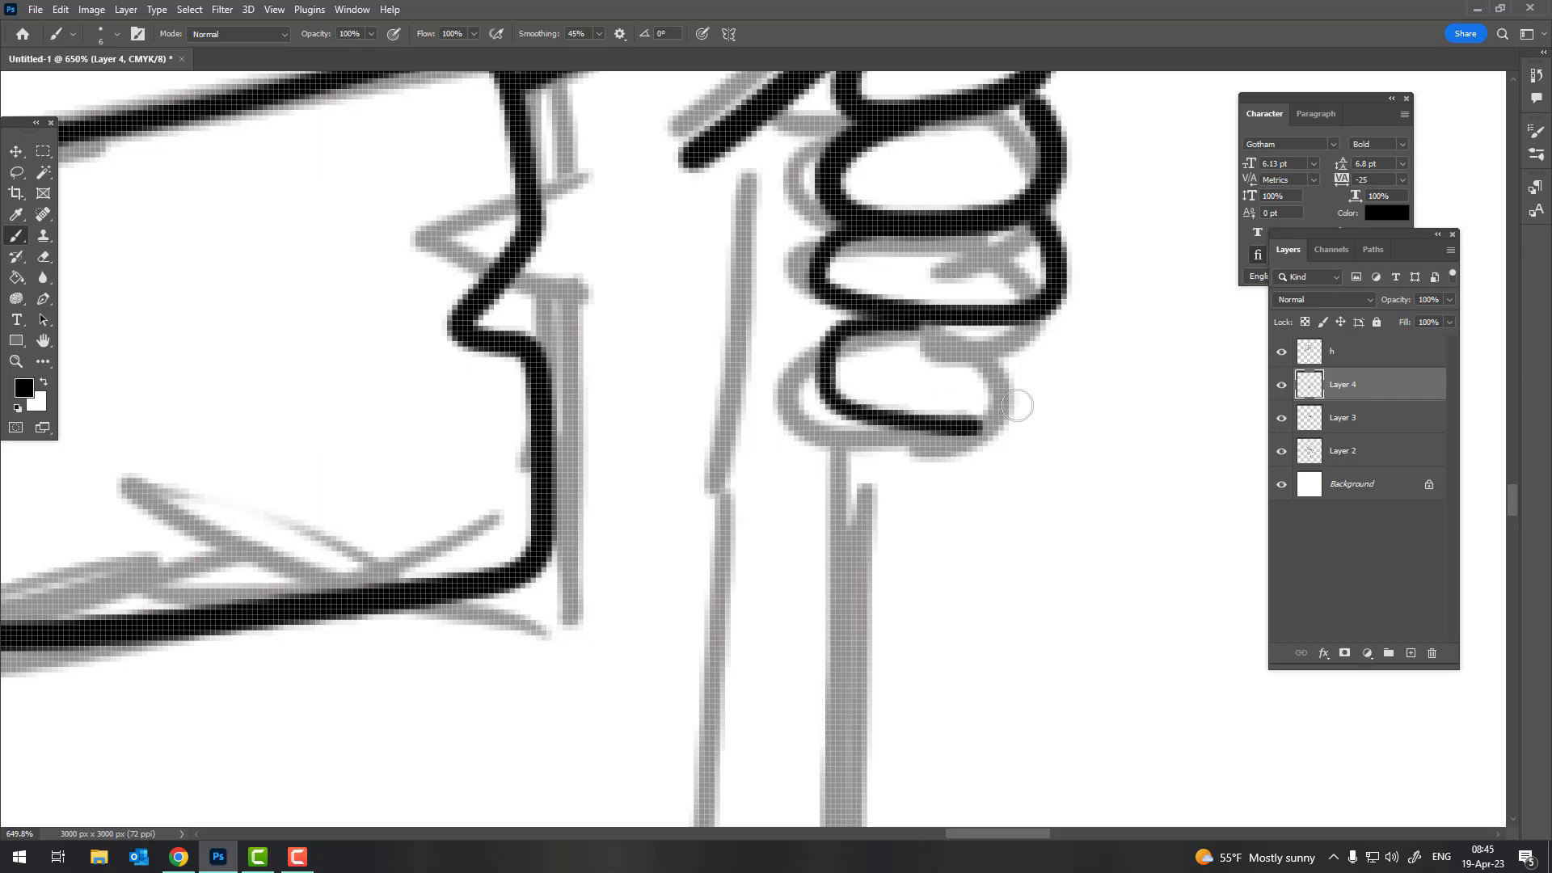
pyautogui.hotkey('ctrl', 'z')
pyautogui.moveTo(930, 323)
pyautogui.mouseDown()
pyautogui.moveTo(1003, 331)
pyautogui.moveTo(912, 371)
pyautogui.mouseUp()
# Zoom out and recentre the canvas so the whole character fits the view
pyautogui.press('z')
pyautogui.scroll(-5, 1049, 342)
pyautogui.scroll(-3, 912, 371)
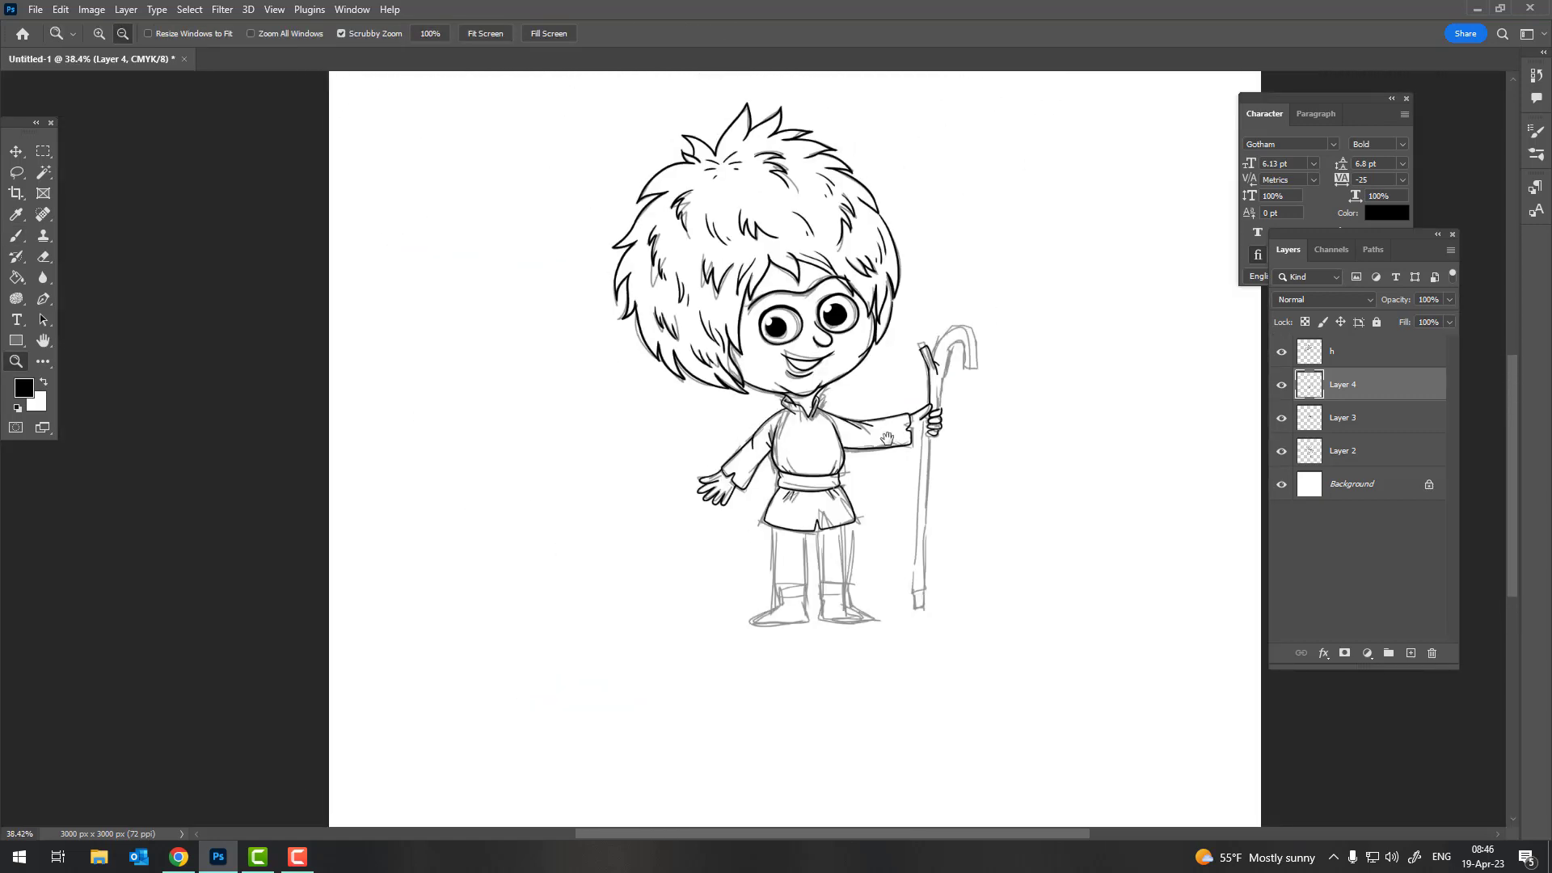
pyautogui.moveTo(887, 439); pyautogui.dragTo(847, 468)
pyautogui.click(308, 861)
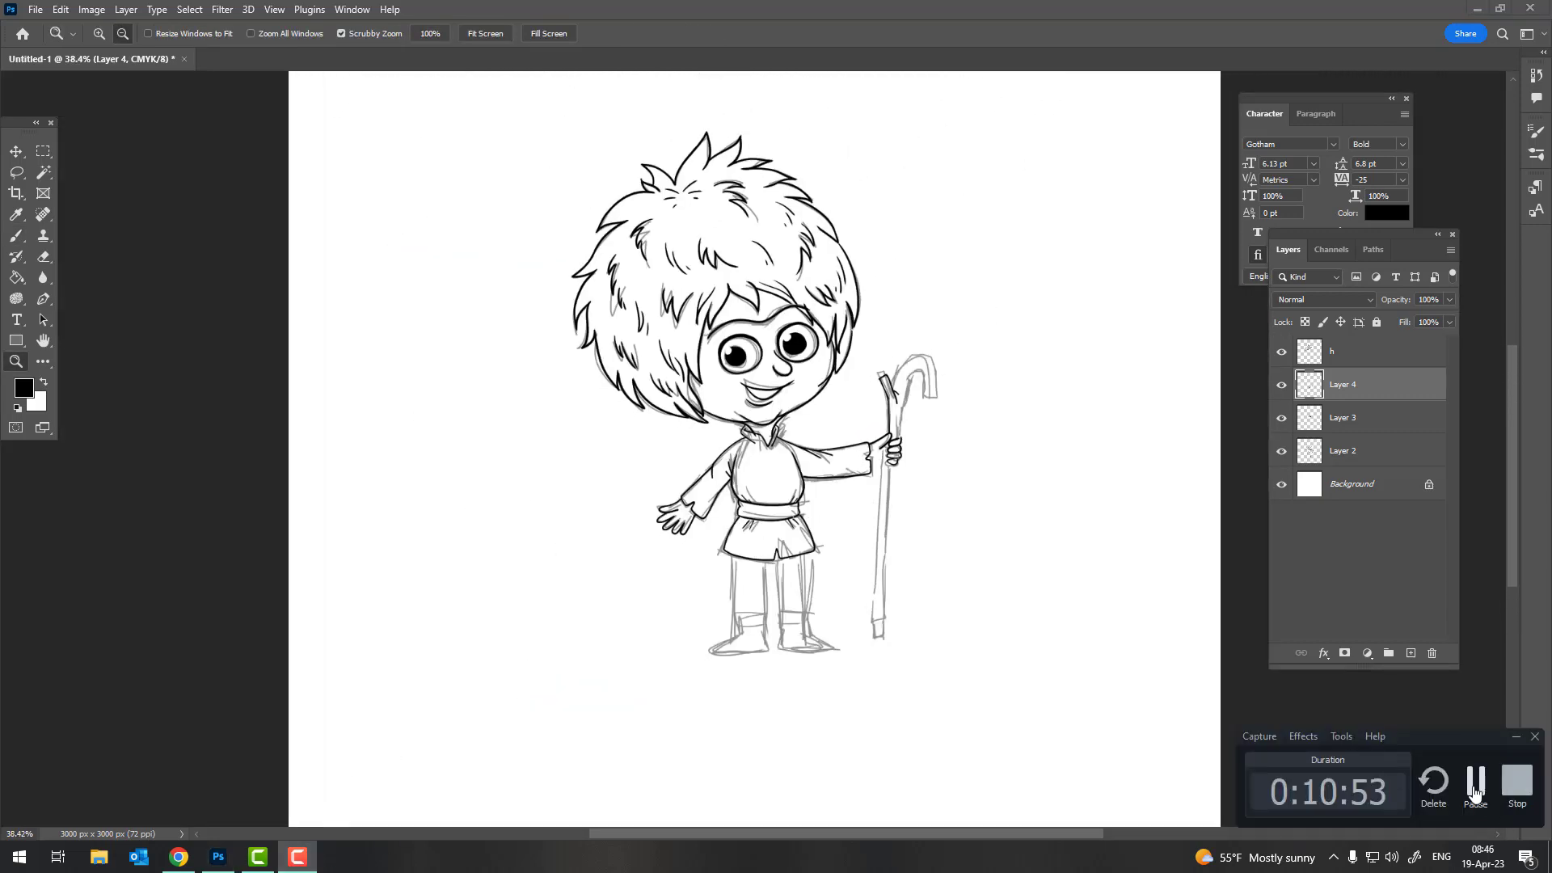
# Zoom in on the staff and ink a line over its hook and down the inner edge
pyautogui.click(1475, 791)
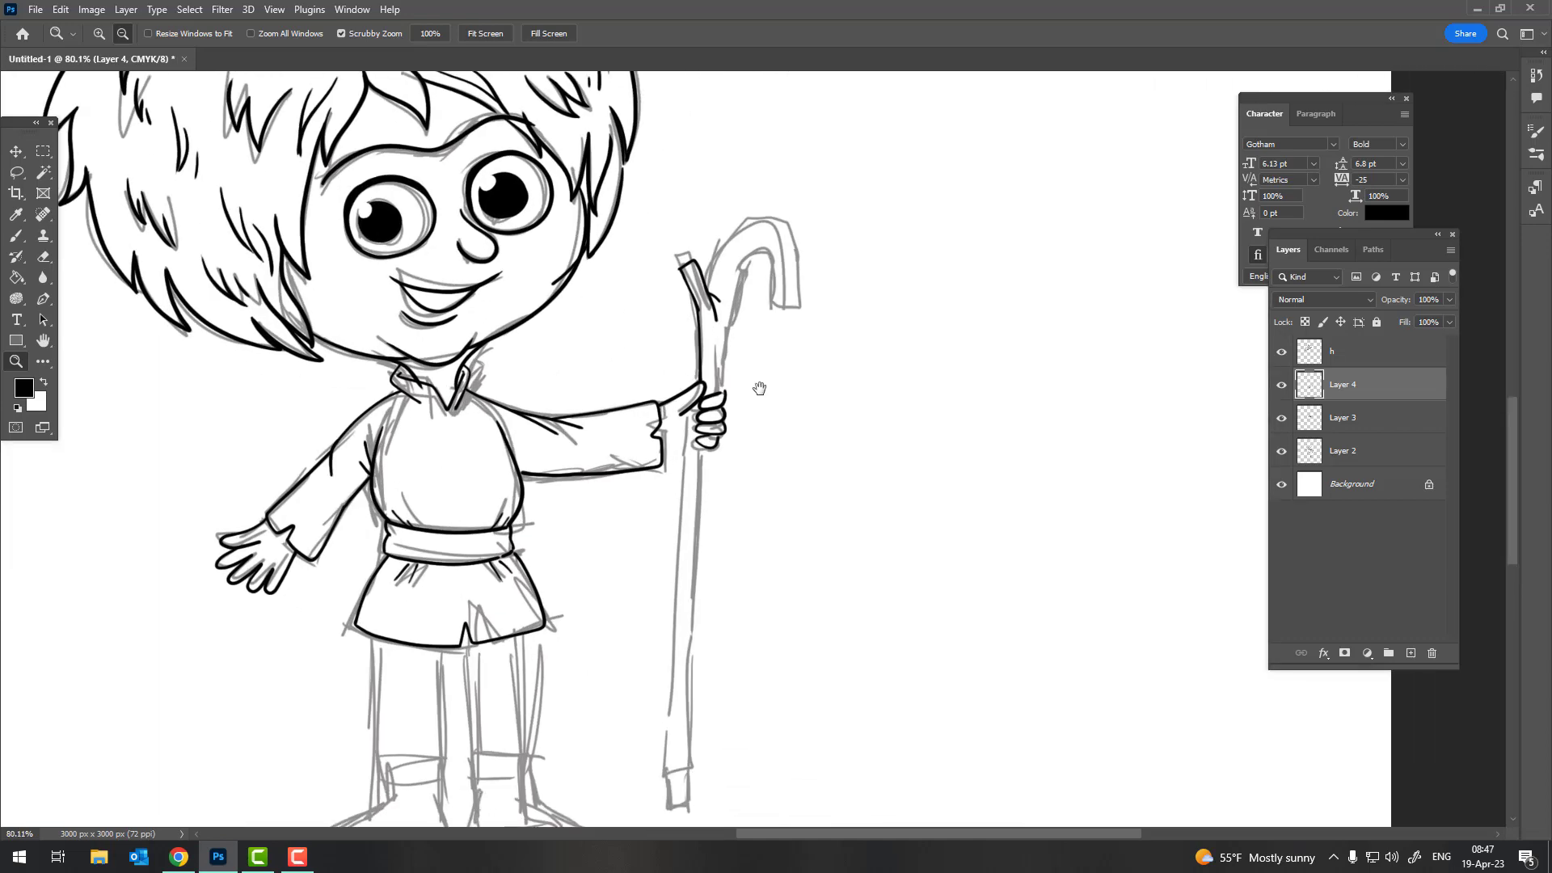
pyautogui.moveTo(954, 454)
pyautogui.mouseDown()
pyautogui.moveTo(652, 336)
pyautogui.moveTo(796, 206)
pyautogui.mouseUp()
pyautogui.press('b')
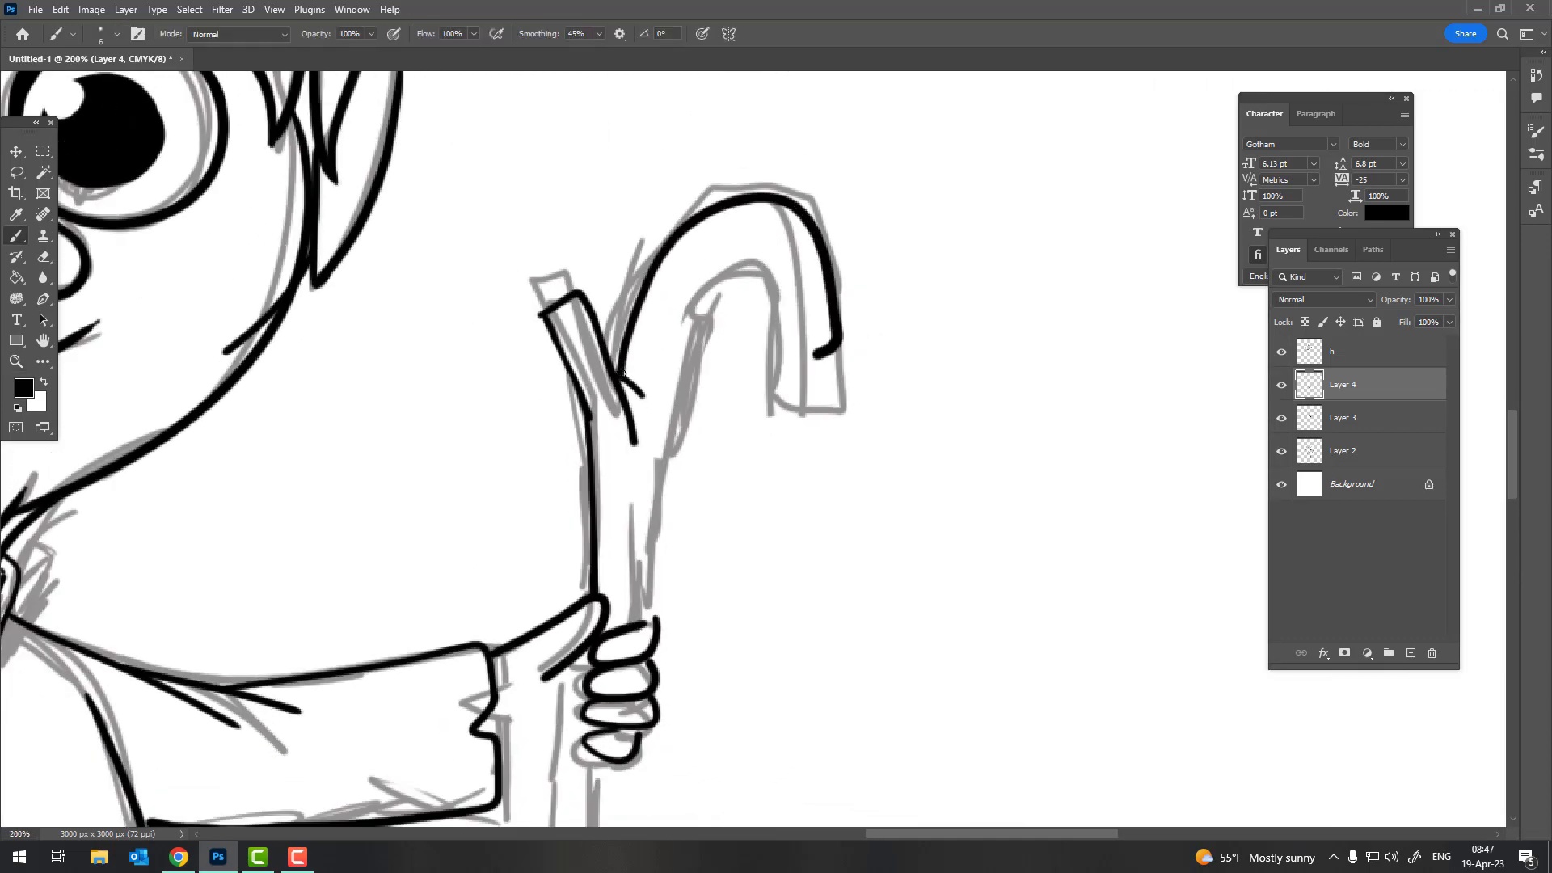
pyautogui.scroll(1, 622, 374)
pyautogui.hotkey('ctrl', 'z')
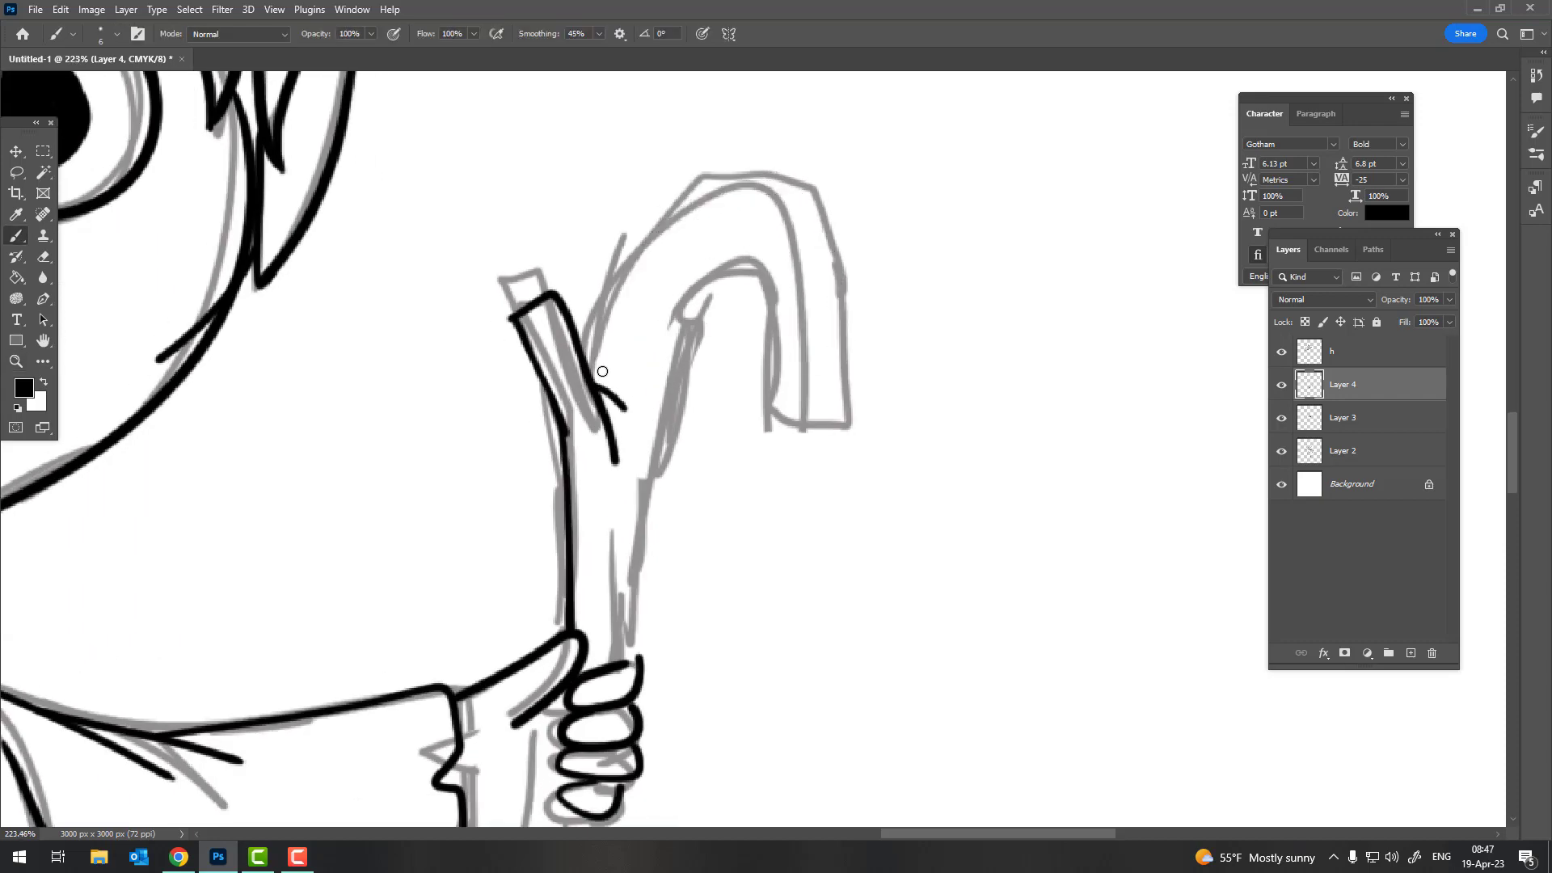
pyautogui.moveTo(598, 357)
pyautogui.mouseDown()
pyautogui.moveTo(851, 379)
pyautogui.moveTo(740, 194)
pyautogui.mouseUp()
pyautogui.scroll(2, 853, 372)
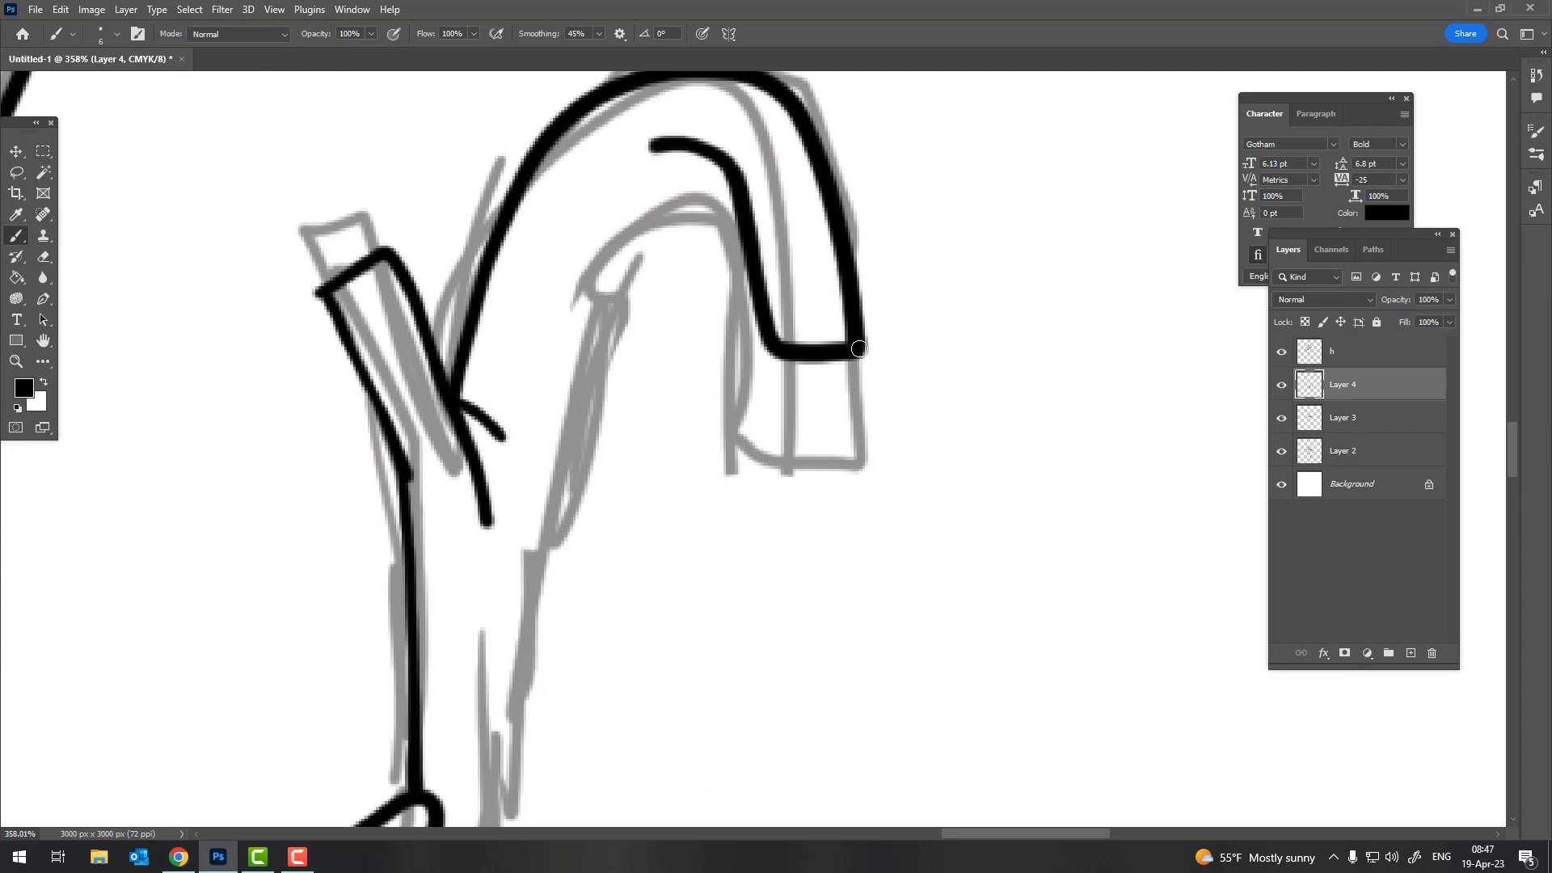
pyautogui.moveTo(651, 147); pyautogui.dragTo(551, 494)
# Ink the staff's right edge down to the gripping hand, checking it against the figure
pyautogui.press('z')
pyautogui.moveTo(655, 426); pyautogui.dragTo(638, 418)
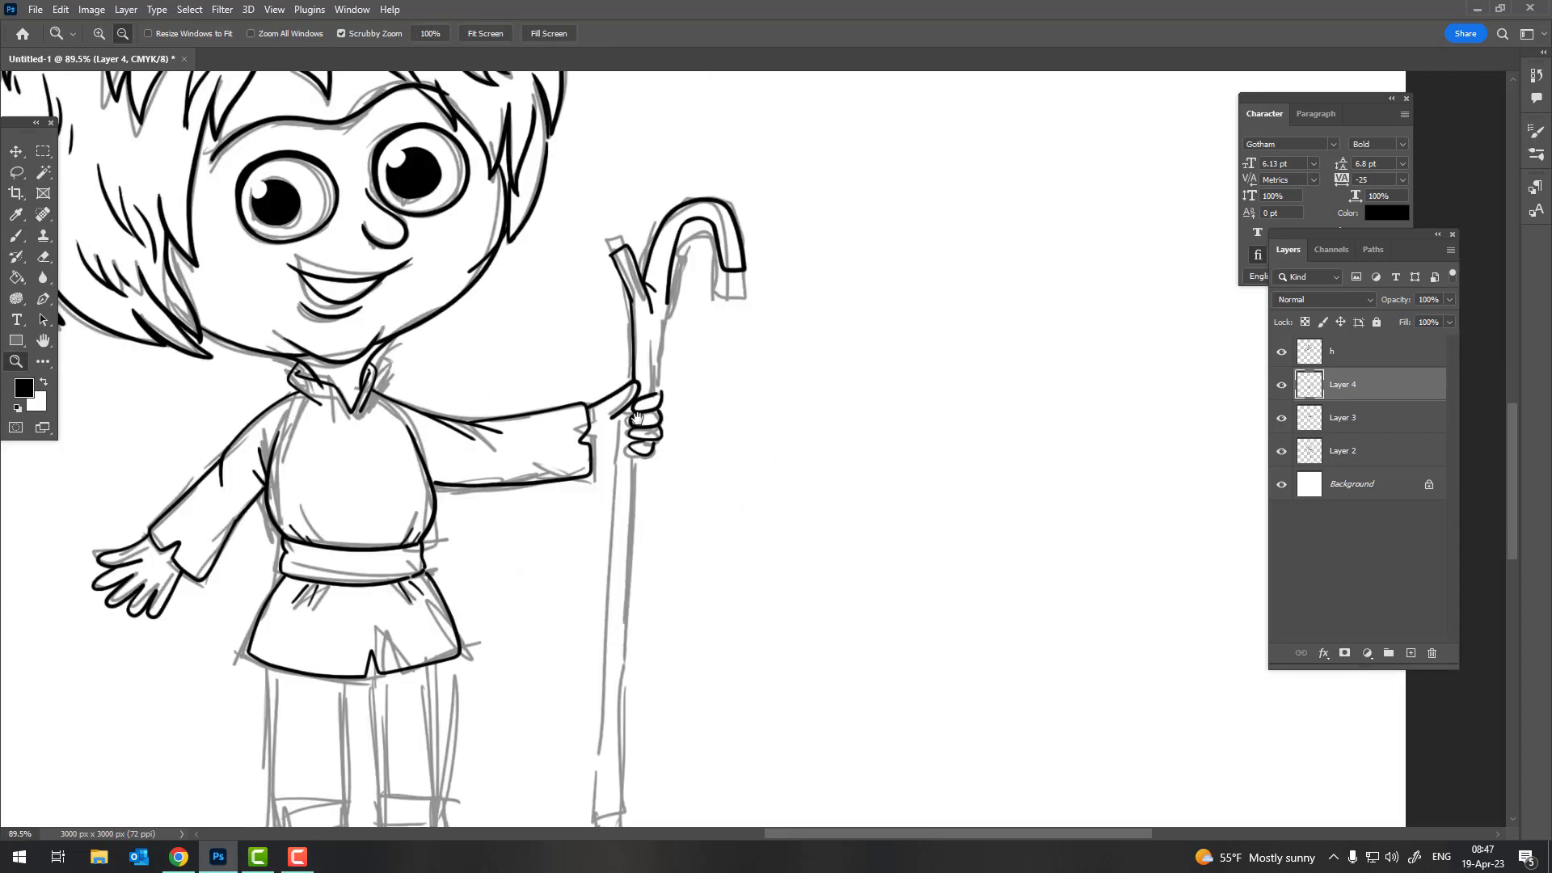
pyautogui.press('b')
pyautogui.moveTo(712, 246); pyautogui.dragTo(679, 590)
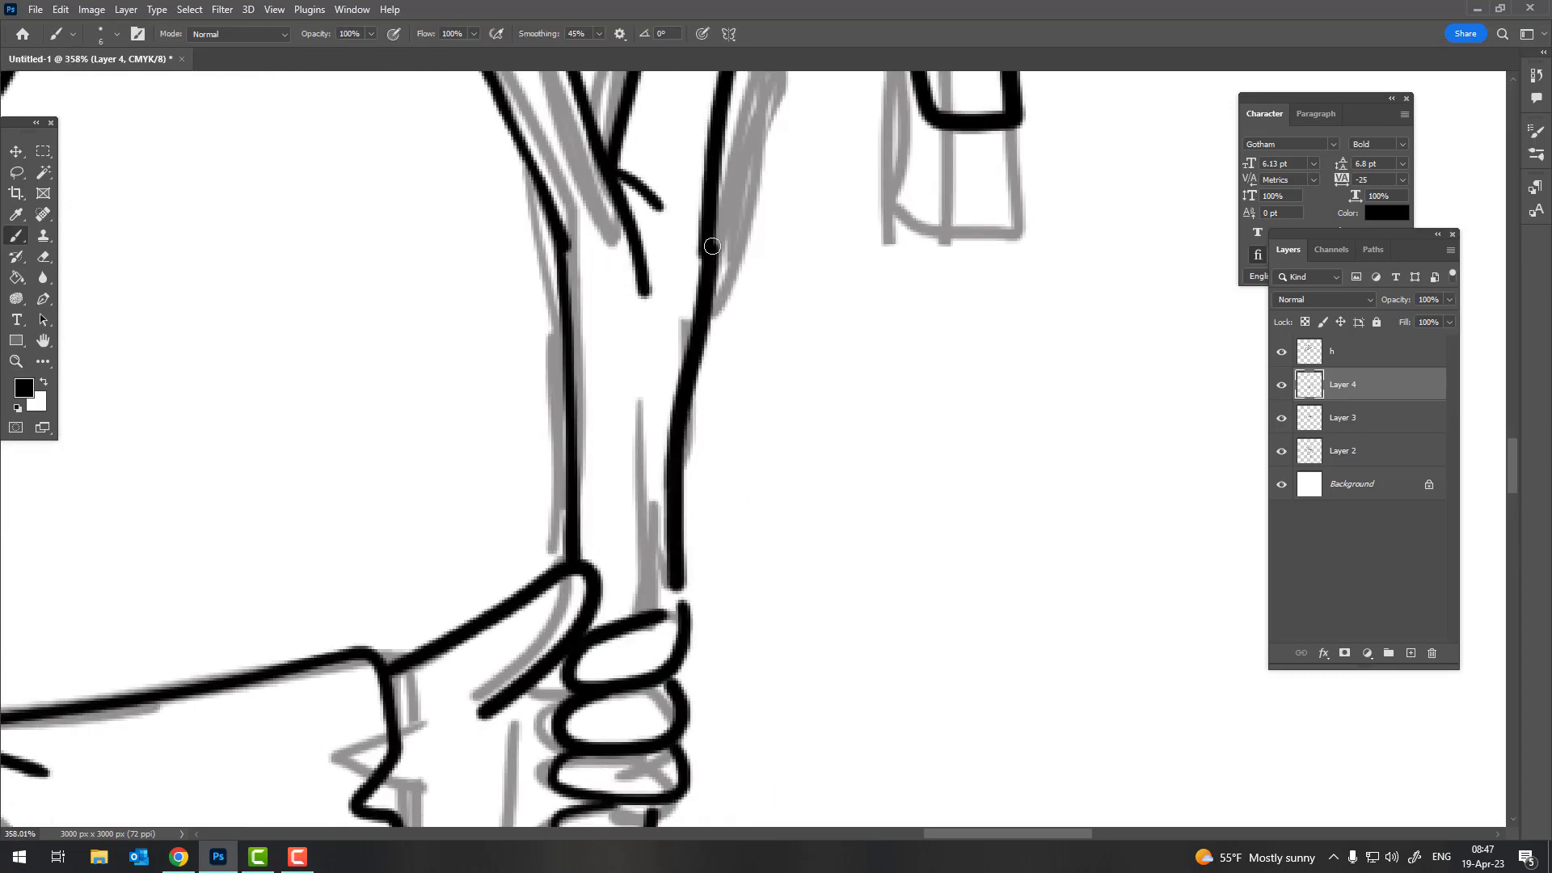
pyautogui.press('z')
pyautogui.moveTo(745, 488); pyautogui.dragTo(832, 399)
pyautogui.press('b')
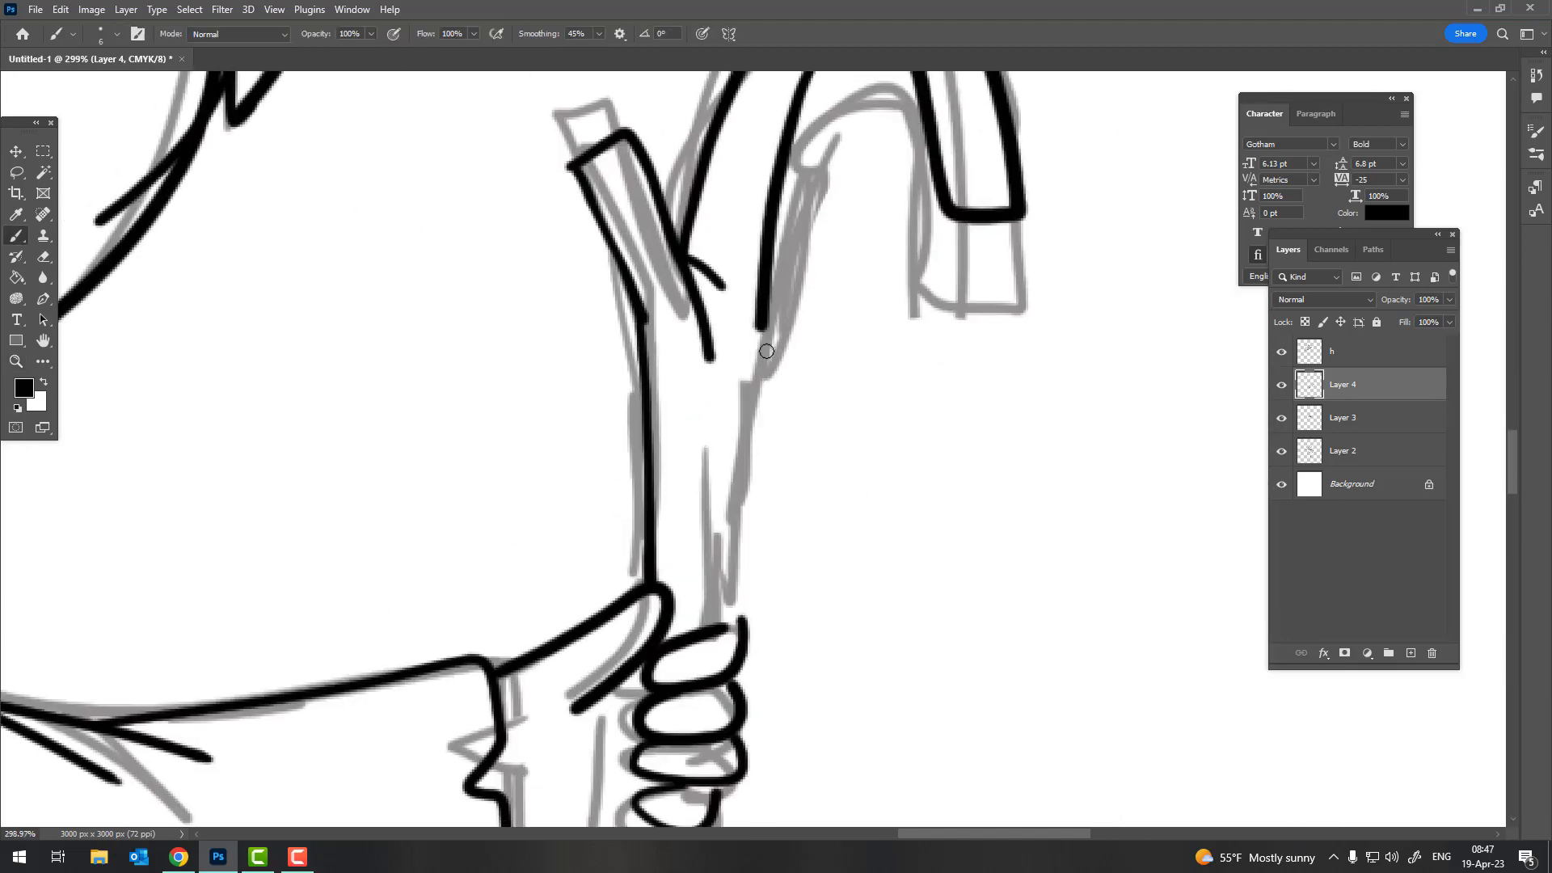
pyautogui.moveTo(756, 322); pyautogui.dragTo(732, 490)
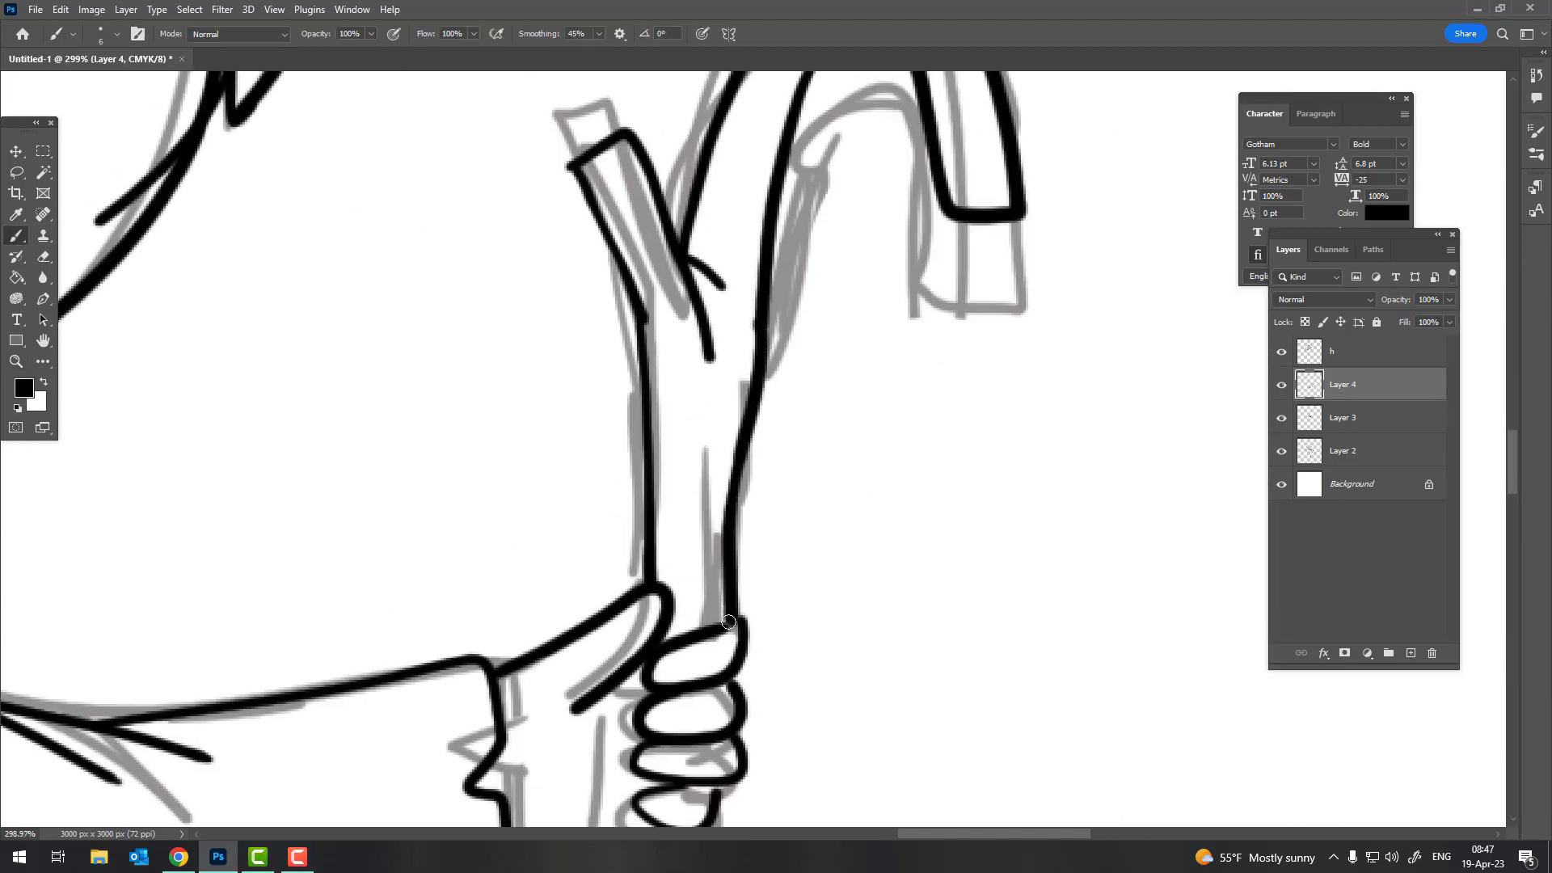
pyautogui.press('z')
pyautogui.moveTo(728, 622); pyautogui.dragTo(718, 351)
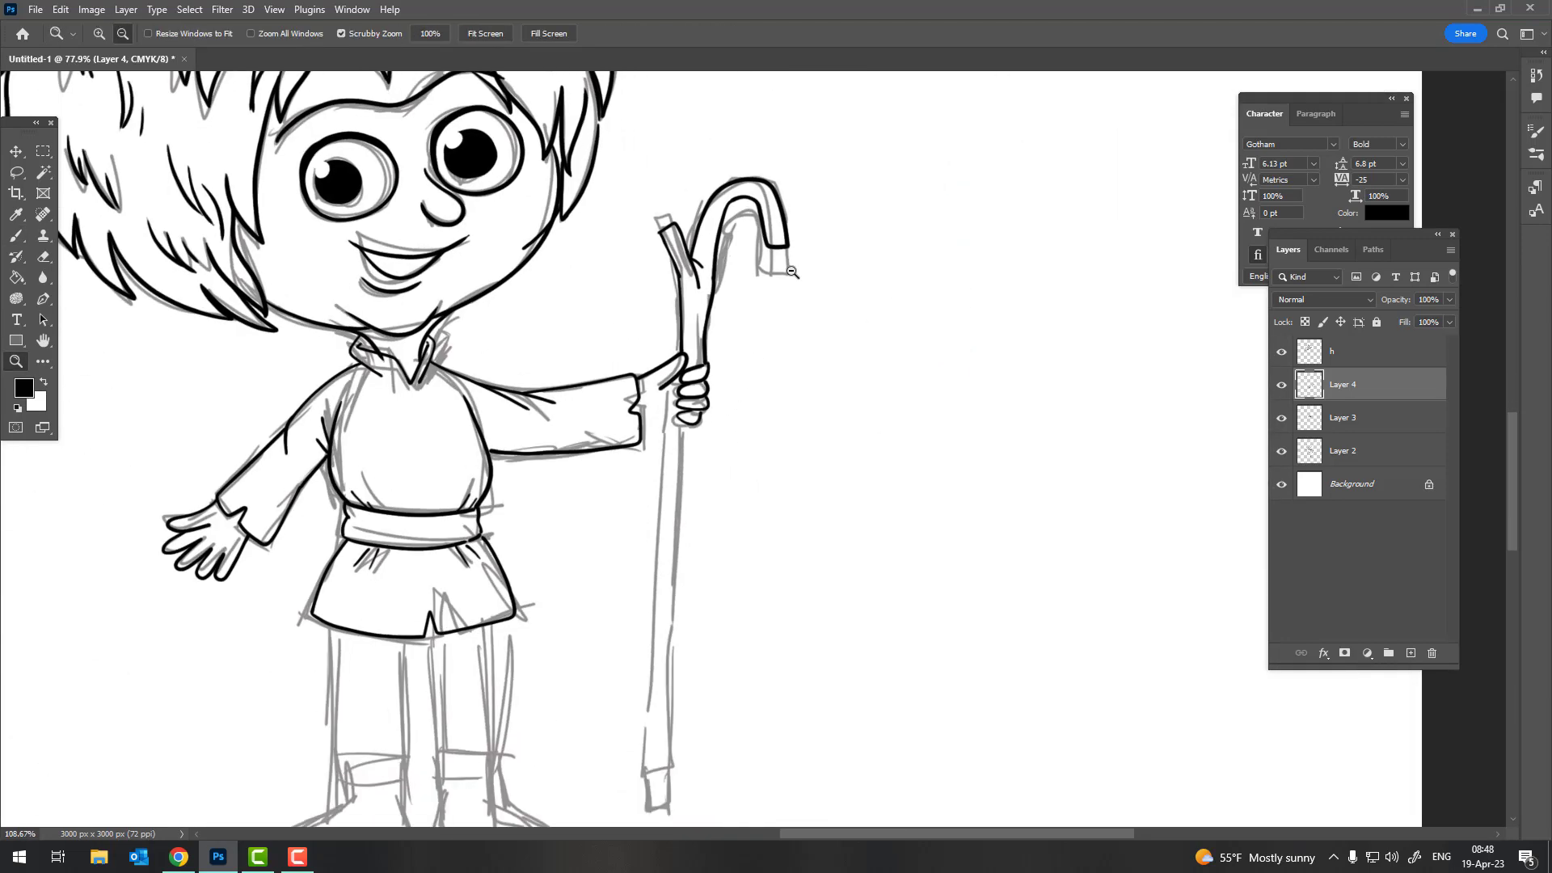
# Undo the rough hook, finger and staff-top ink strokes
pyautogui.hotkey('ctrl', 'z')
pyautogui.hotkey('ctrl', 'z')
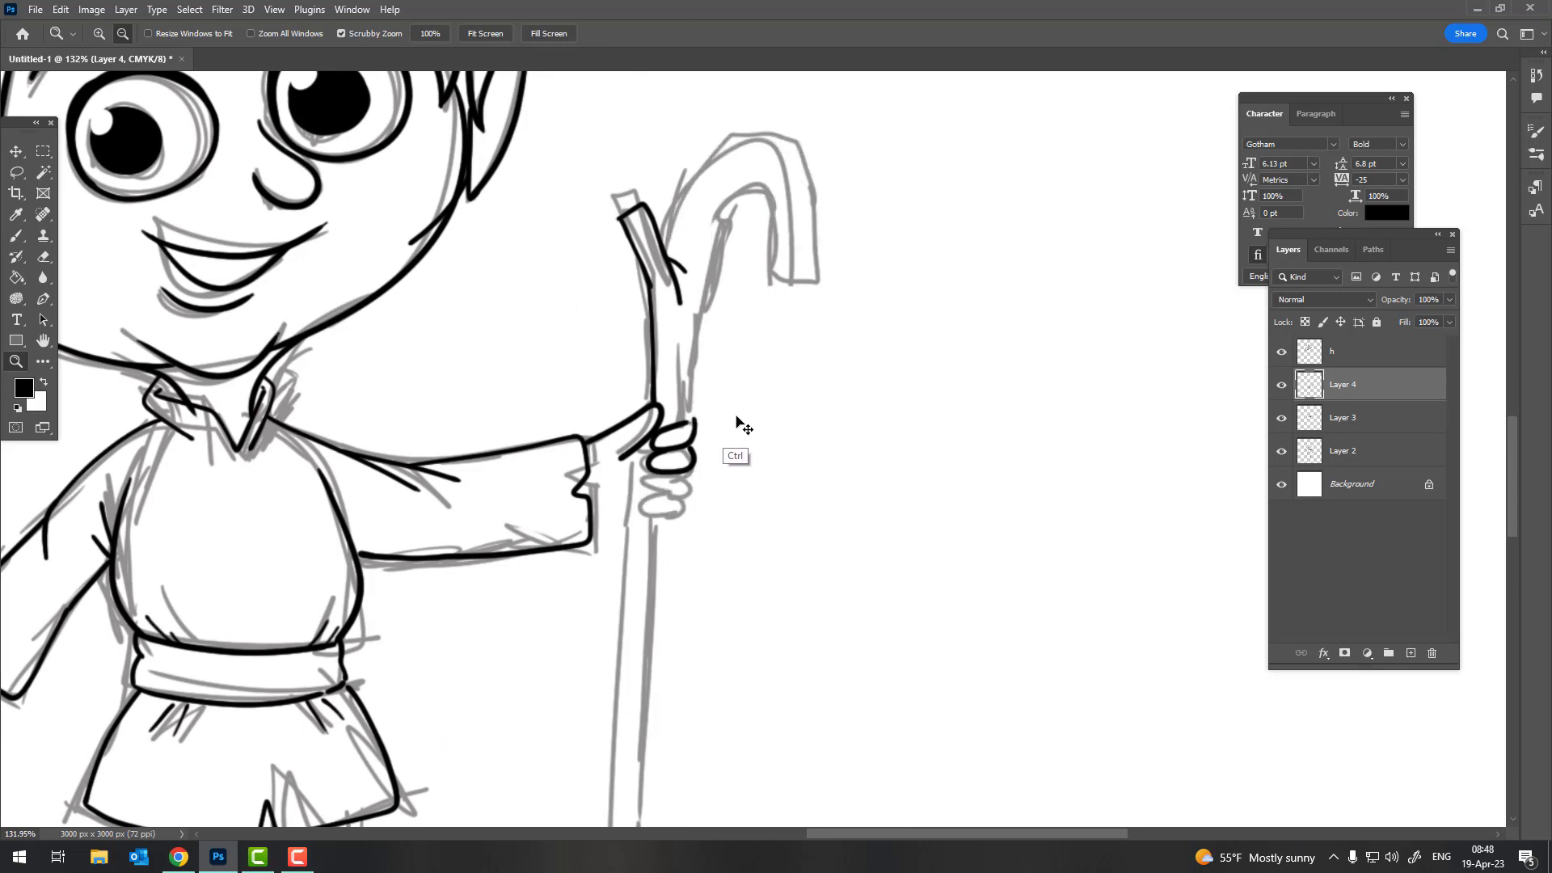
pyautogui.hotkey('ctrl', 'z')
pyautogui.hotkey('ctrl', 'z')
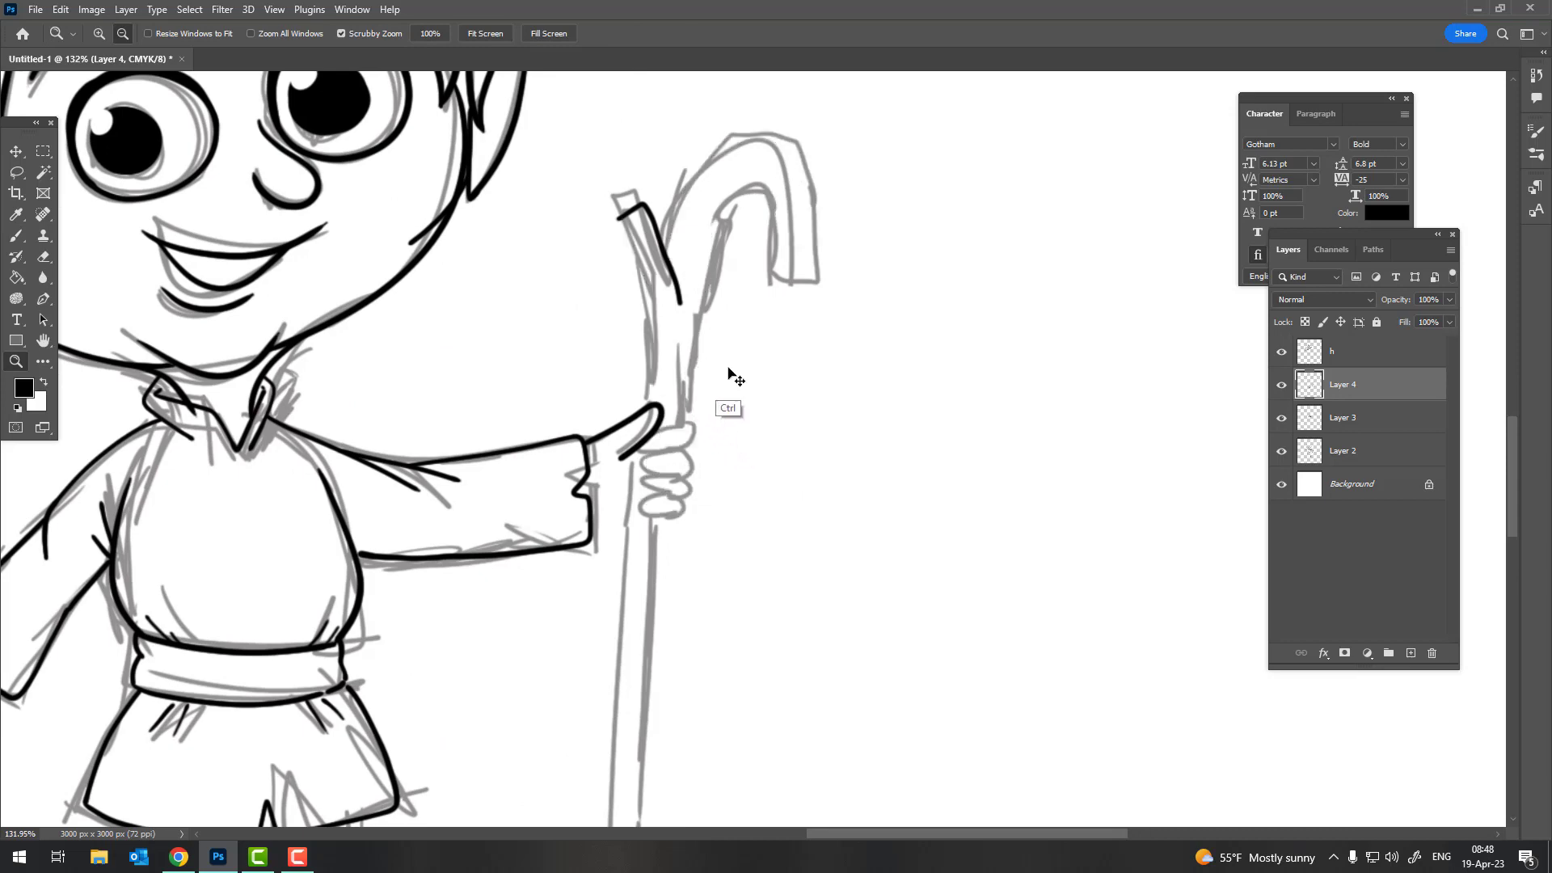
pyautogui.hotkey('ctrl', 'z')
pyautogui.scroll(3, 634, 418)
pyautogui.press('b')
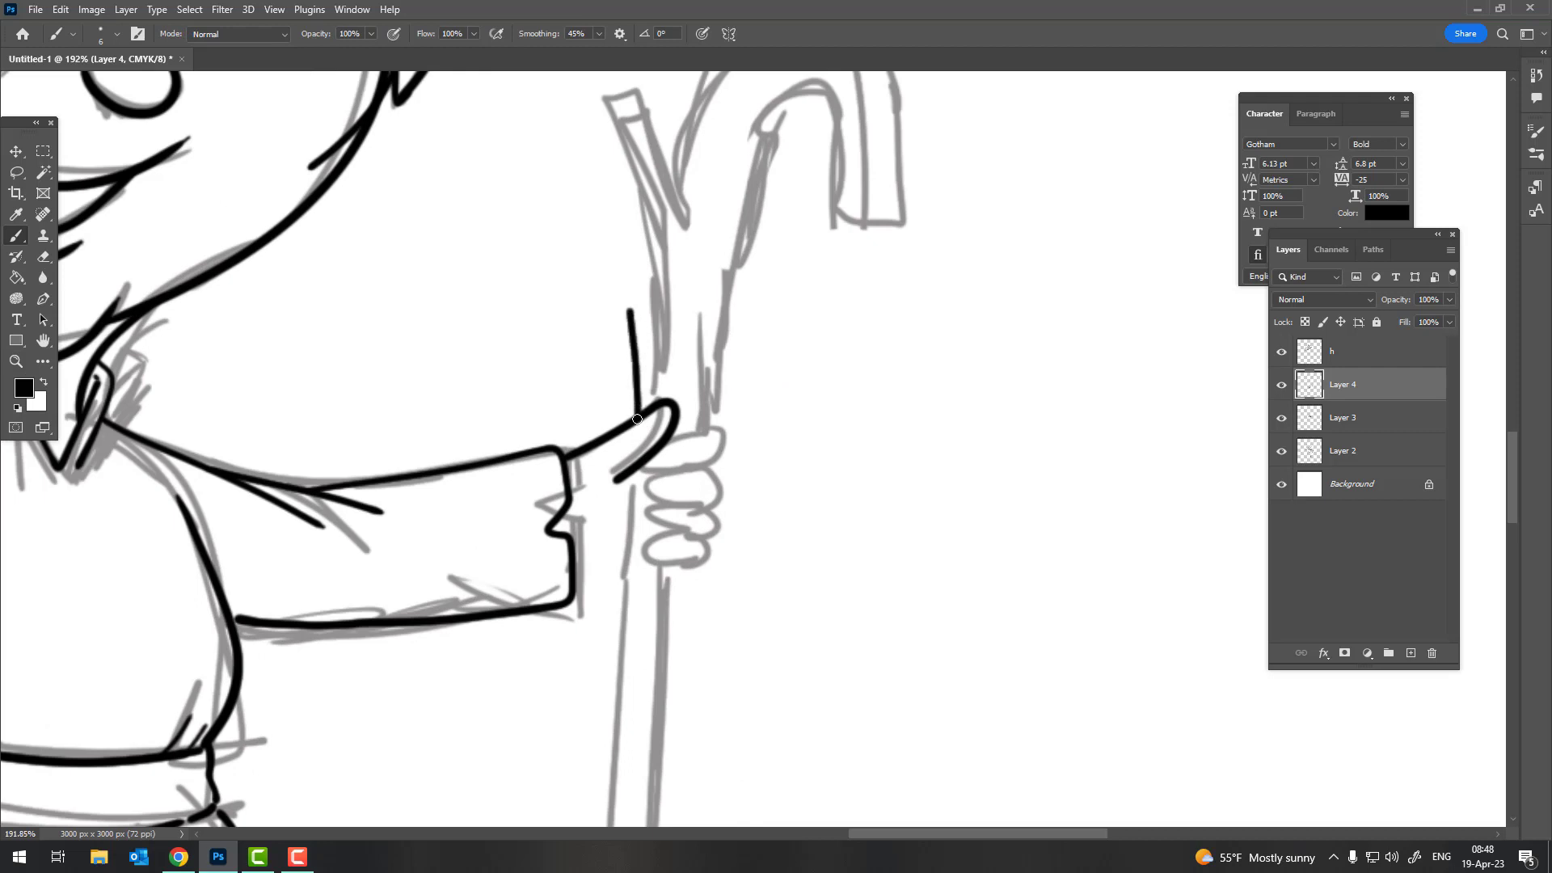
pyautogui.hotkey('ctrl', 'z')
# Redraw straighter left and right staff edges, ending the right edge with a hook into the grip
pyautogui.moveTo(642, 234); pyautogui.dragTo(637, 418)
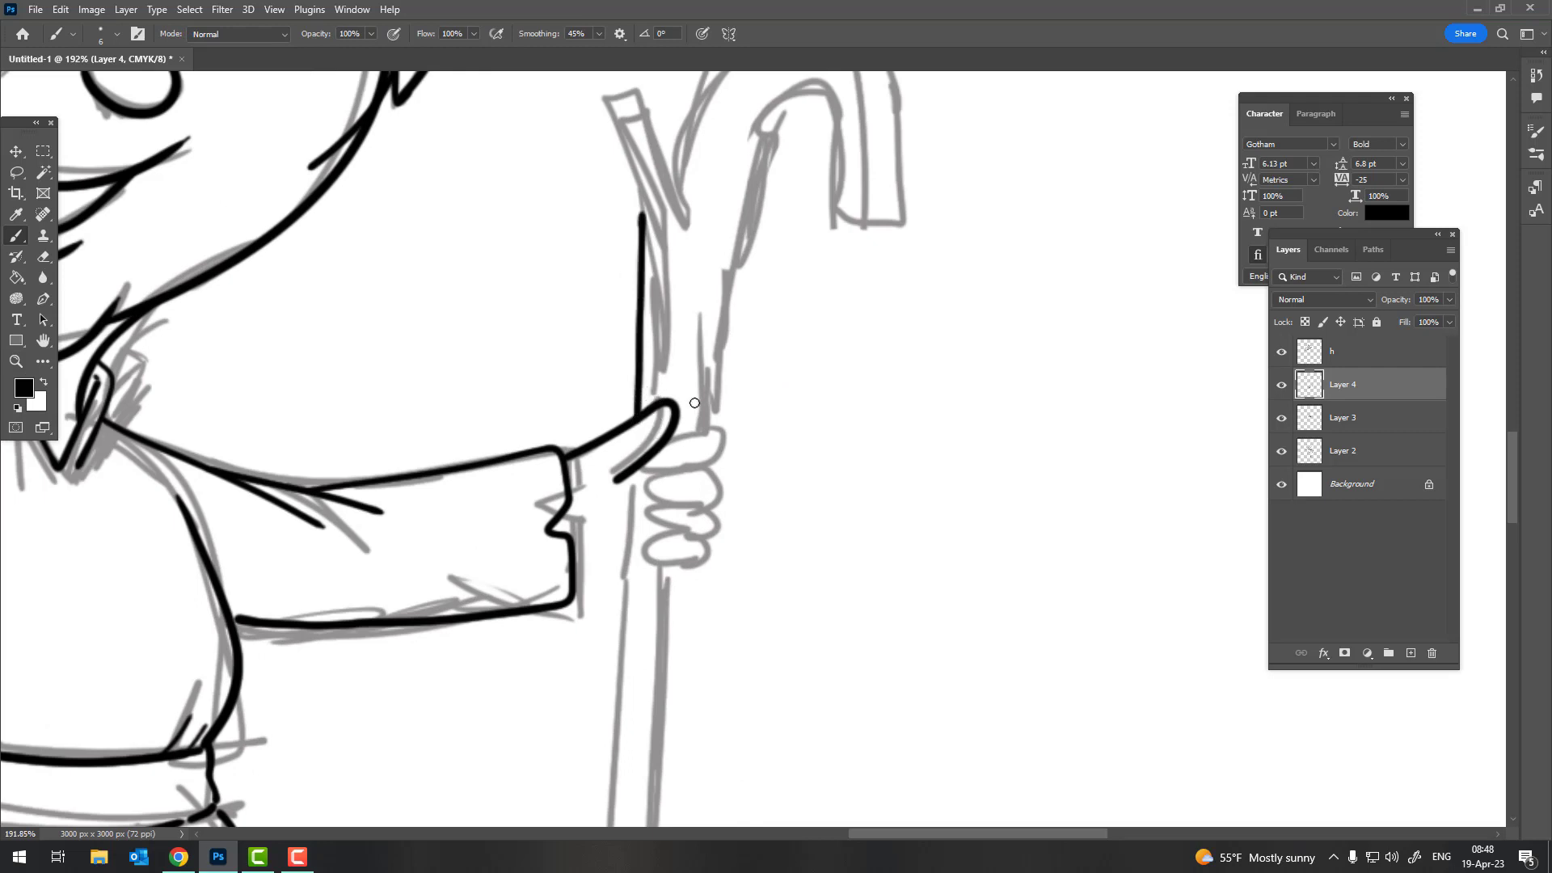
pyautogui.hotkey('ctrl', 'z')
pyautogui.moveTo(693, 430); pyautogui.dragTo(700, 238)
pyautogui.scroll(-2, 725, 356)
pyautogui.scroll(-2, 724, 356)
pyautogui.scroll(6, 717, 357)
pyautogui.moveTo(665, 366)
pyautogui.mouseDown()
pyautogui.moveTo(717, 351)
pyautogui.moveTo(719, 315)
pyautogui.mouseUp()
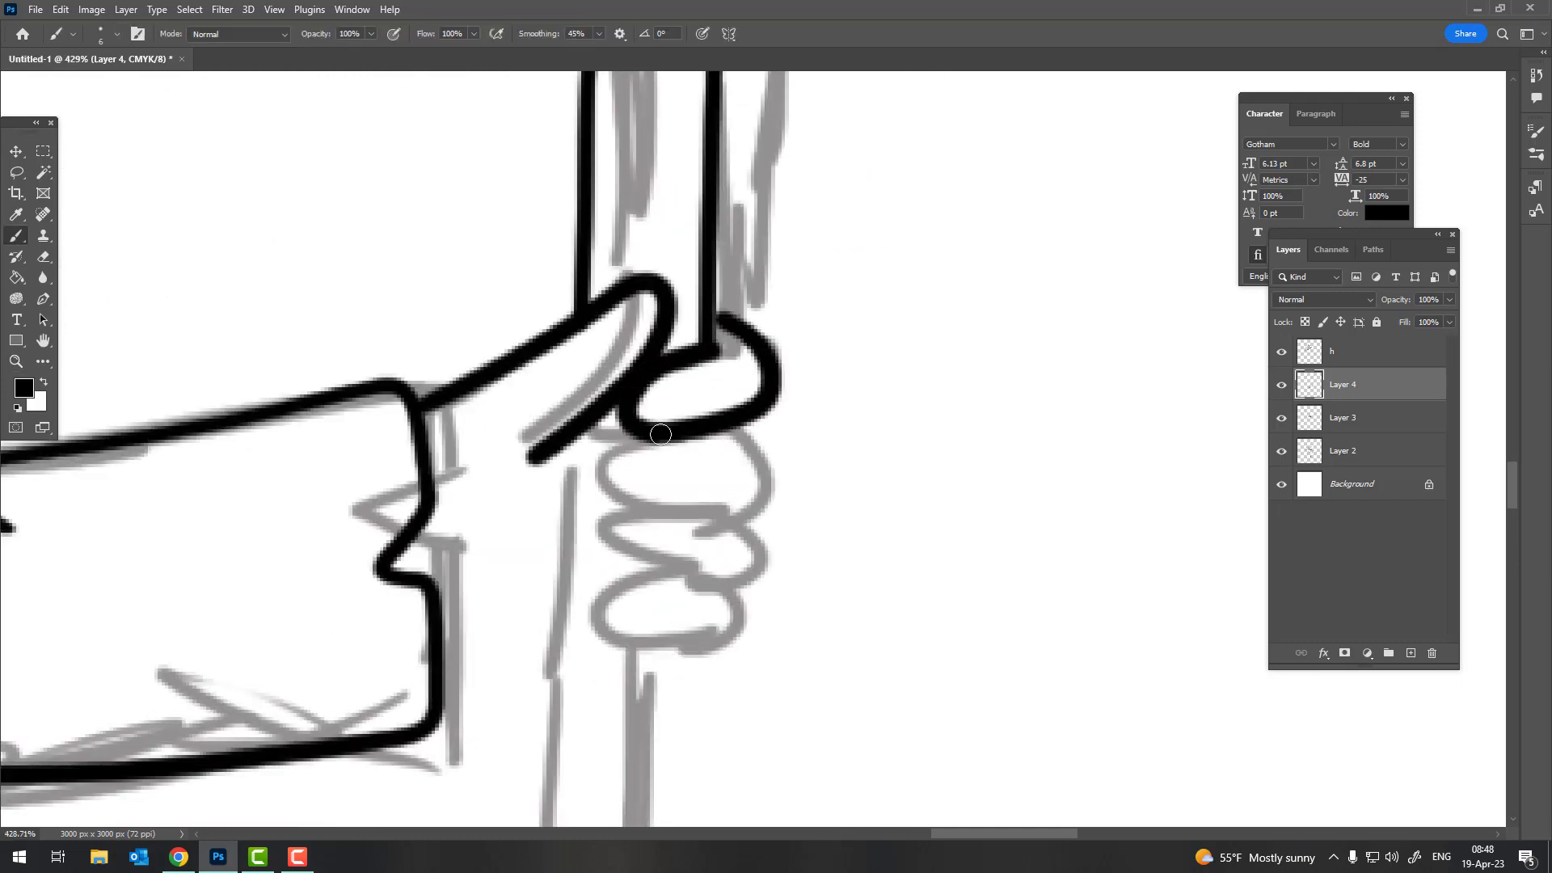
# Outline the second, third and fourth finger loops of the gripping hand
pyautogui.moveTo(660, 435); pyautogui.dragTo(733, 425)
pyautogui.moveTo(677, 510)
pyautogui.mouseDown()
pyautogui.moveTo(639, 576)
pyautogui.moveTo(732, 509)
pyautogui.mouseUp()
pyautogui.moveTo(668, 575)
pyautogui.mouseDown()
pyautogui.moveTo(638, 643)
pyautogui.moveTo(687, 566)
pyautogui.mouseUp()
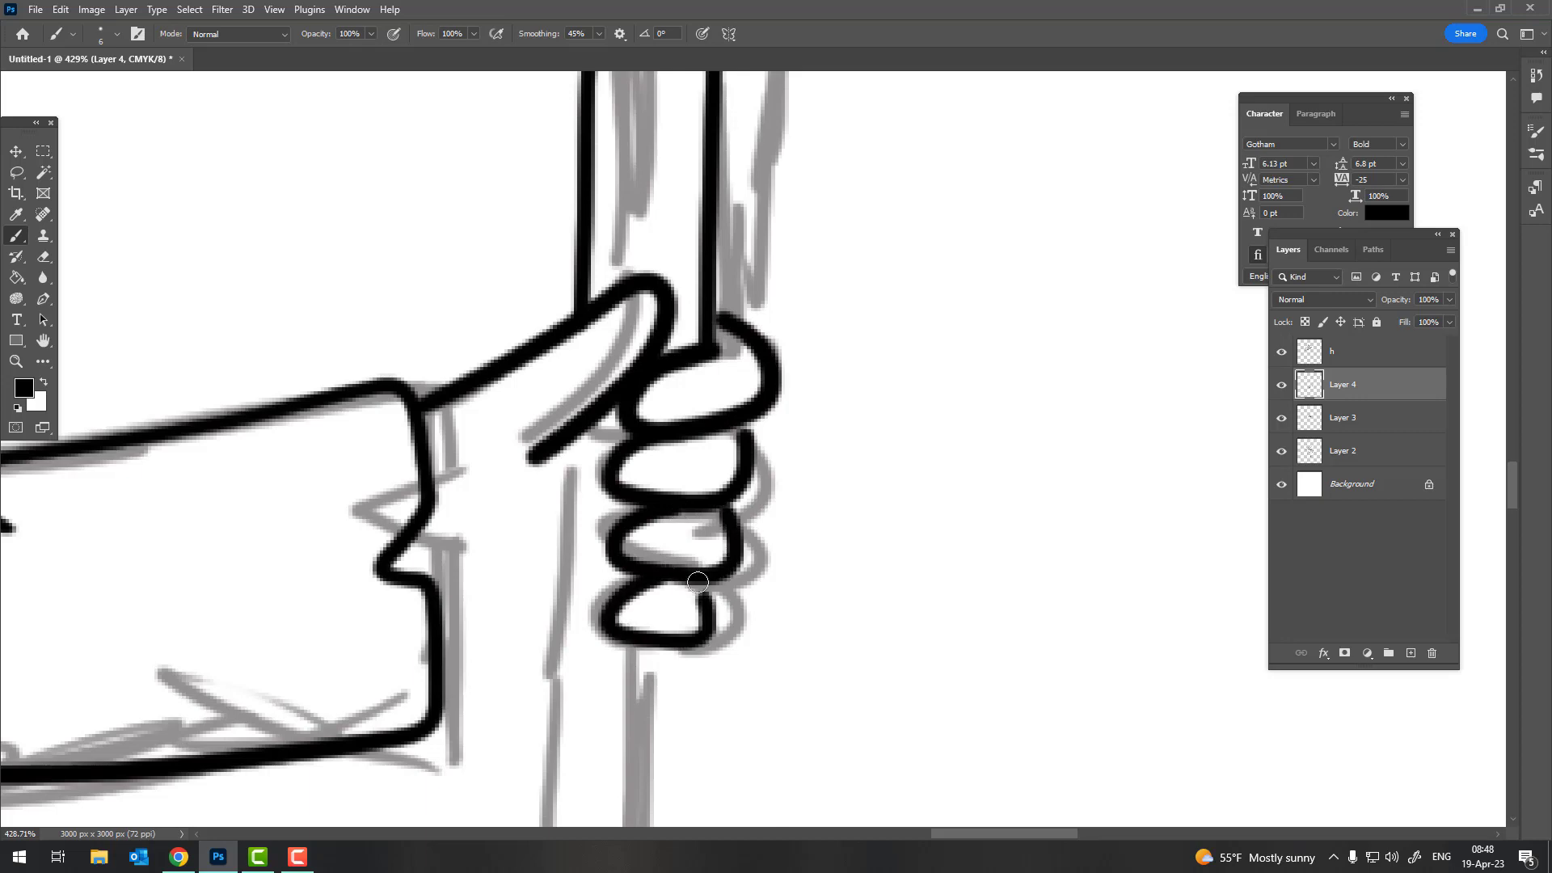
pyautogui.press('z')
pyautogui.scroll(-5, 666, 388)
pyautogui.scroll(1, 666, 388)
pyautogui.scroll(2, 666, 388)
pyautogui.press('b')
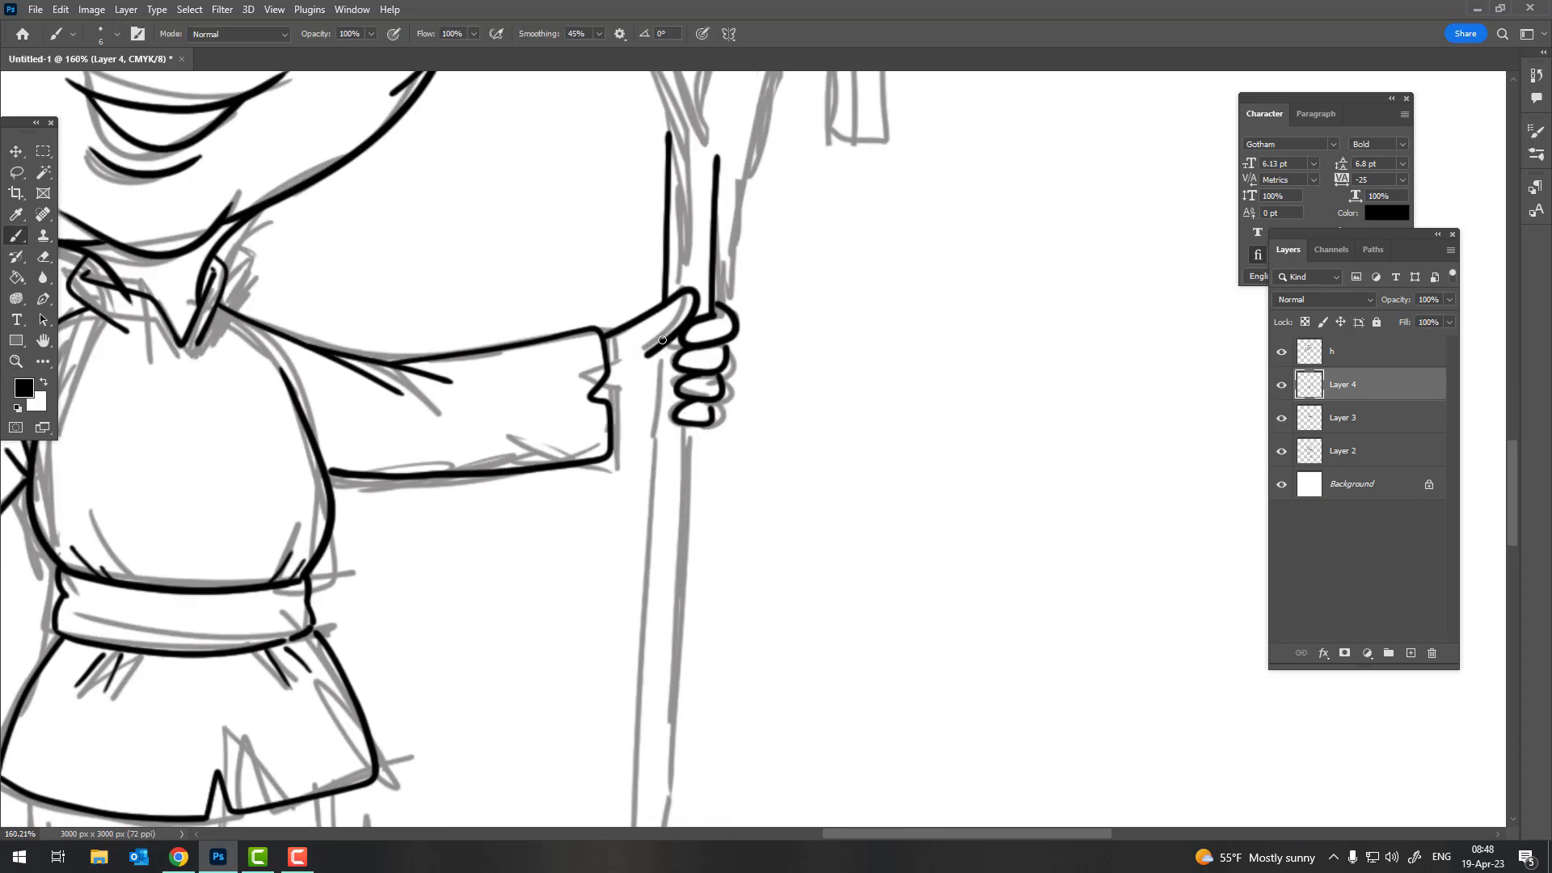
# Ink a short stroke from the thumb down the staff, replacing two overlong lines
pyautogui.moveTo(663, 348); pyautogui.dragTo(656, 610)
pyautogui.hotkey('ctrl', 'z')
pyautogui.moveTo(665, 343); pyautogui.dragTo(645, 582)
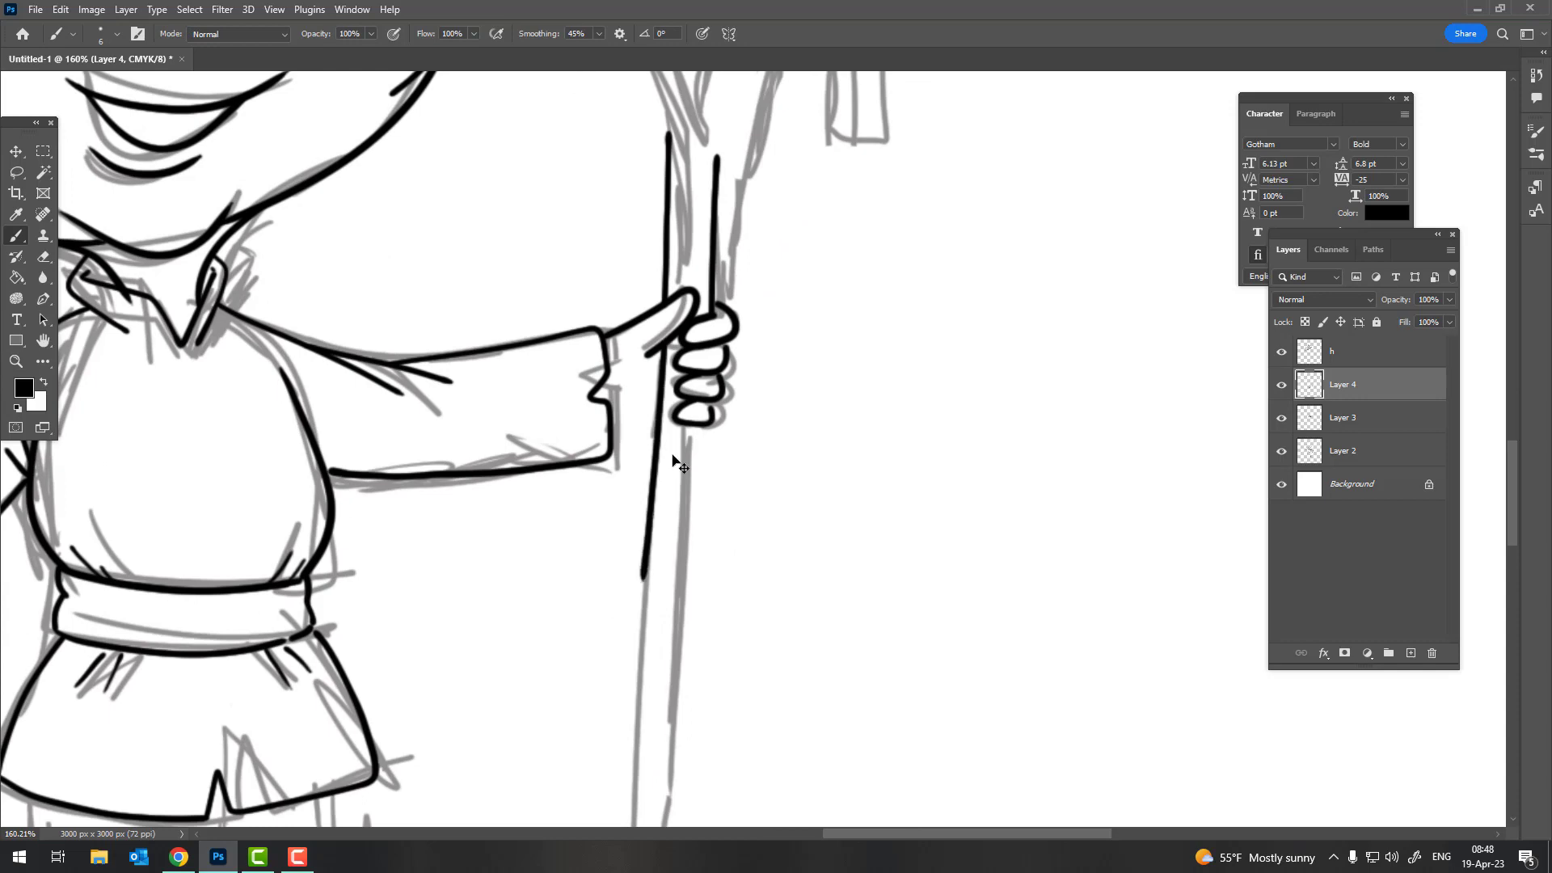
pyautogui.hotkey('ctrl', 'z')
pyautogui.moveTo(665, 343); pyautogui.dragTo(662, 514)
pyautogui.moveTo(687, 596)
pyautogui.mouseDown()
pyautogui.moveTo(778, 259)
pyautogui.moveTo(767, 525)
pyautogui.moveTo(736, 713)
pyautogui.mouseUp()
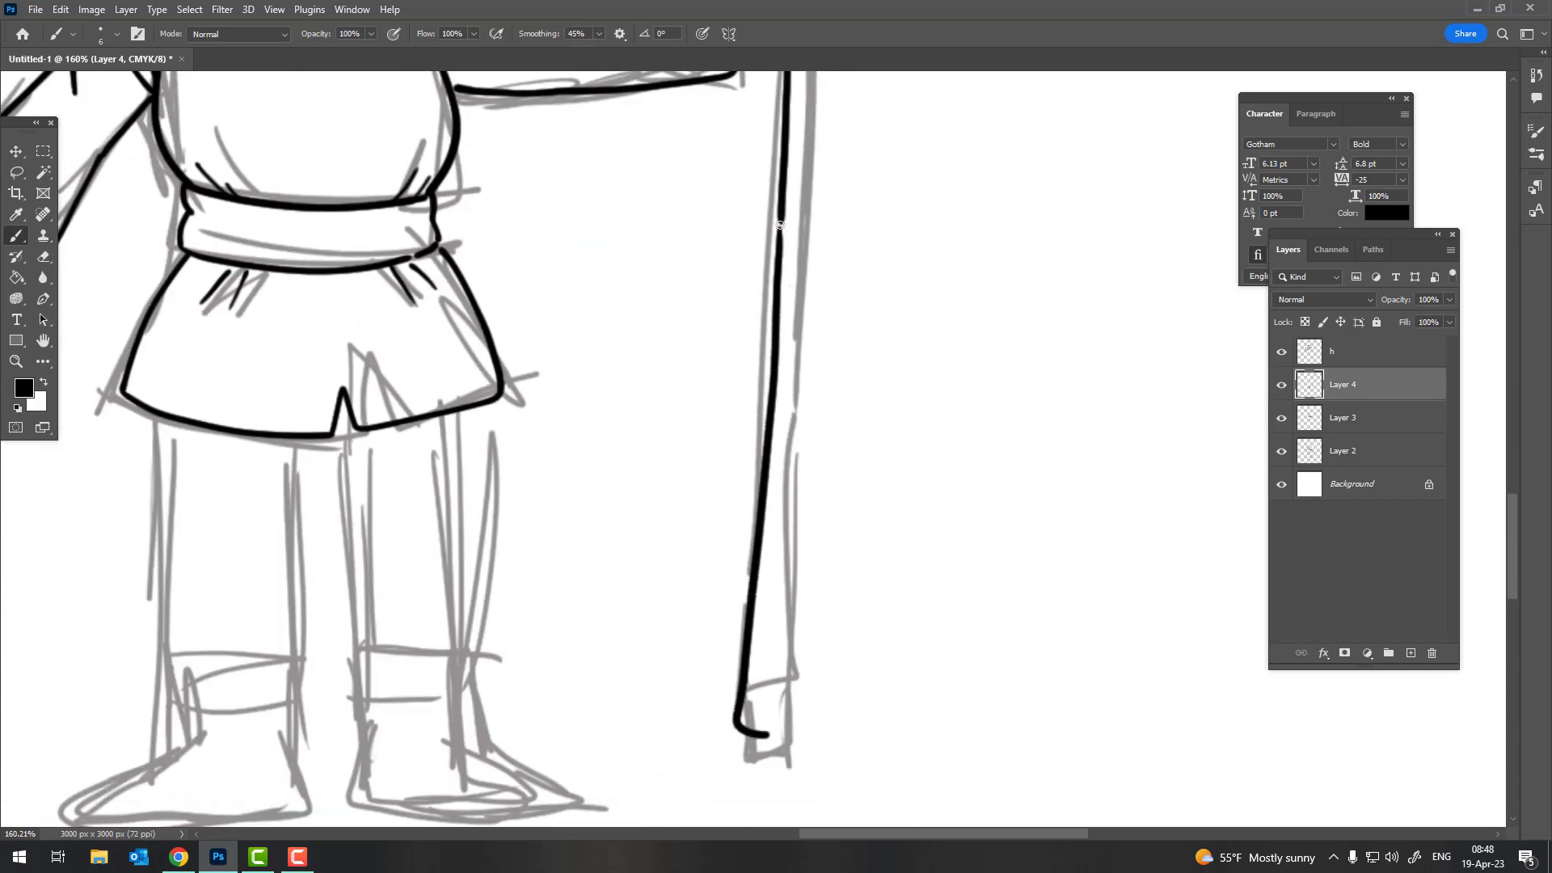
# Ink the staff's left and right edges below the hand down to its foot
pyautogui.moveTo(796, 459); pyautogui.dragTo(766, 653)
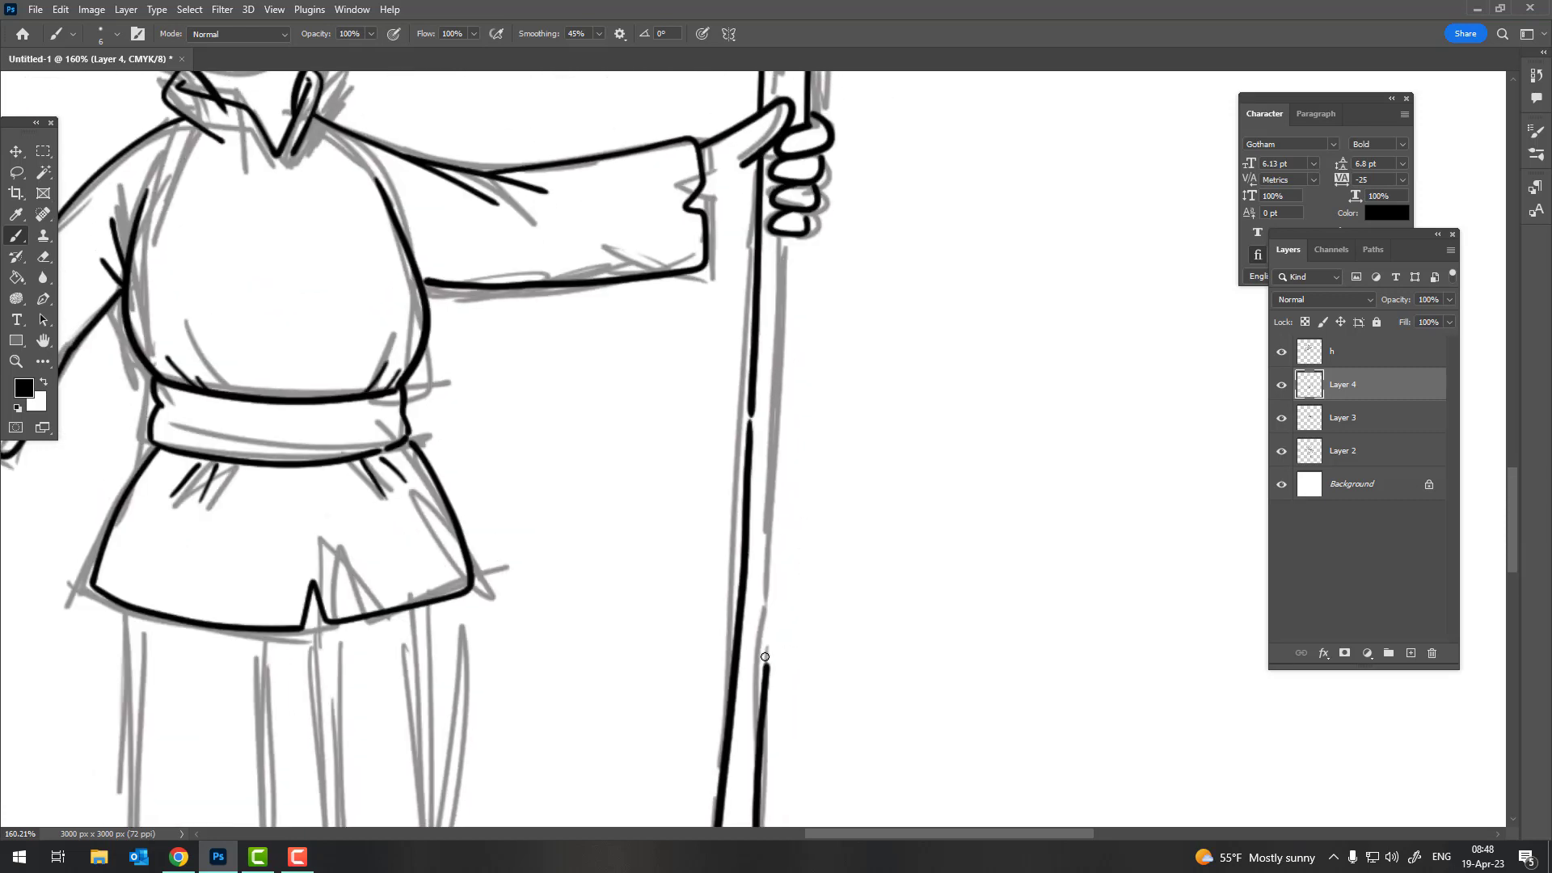
pyautogui.moveTo(768, 570); pyautogui.dragTo(780, 327)
pyautogui.hotkey('ctrl', 'z')
pyautogui.moveTo(768, 651); pyautogui.dragTo(792, 402)
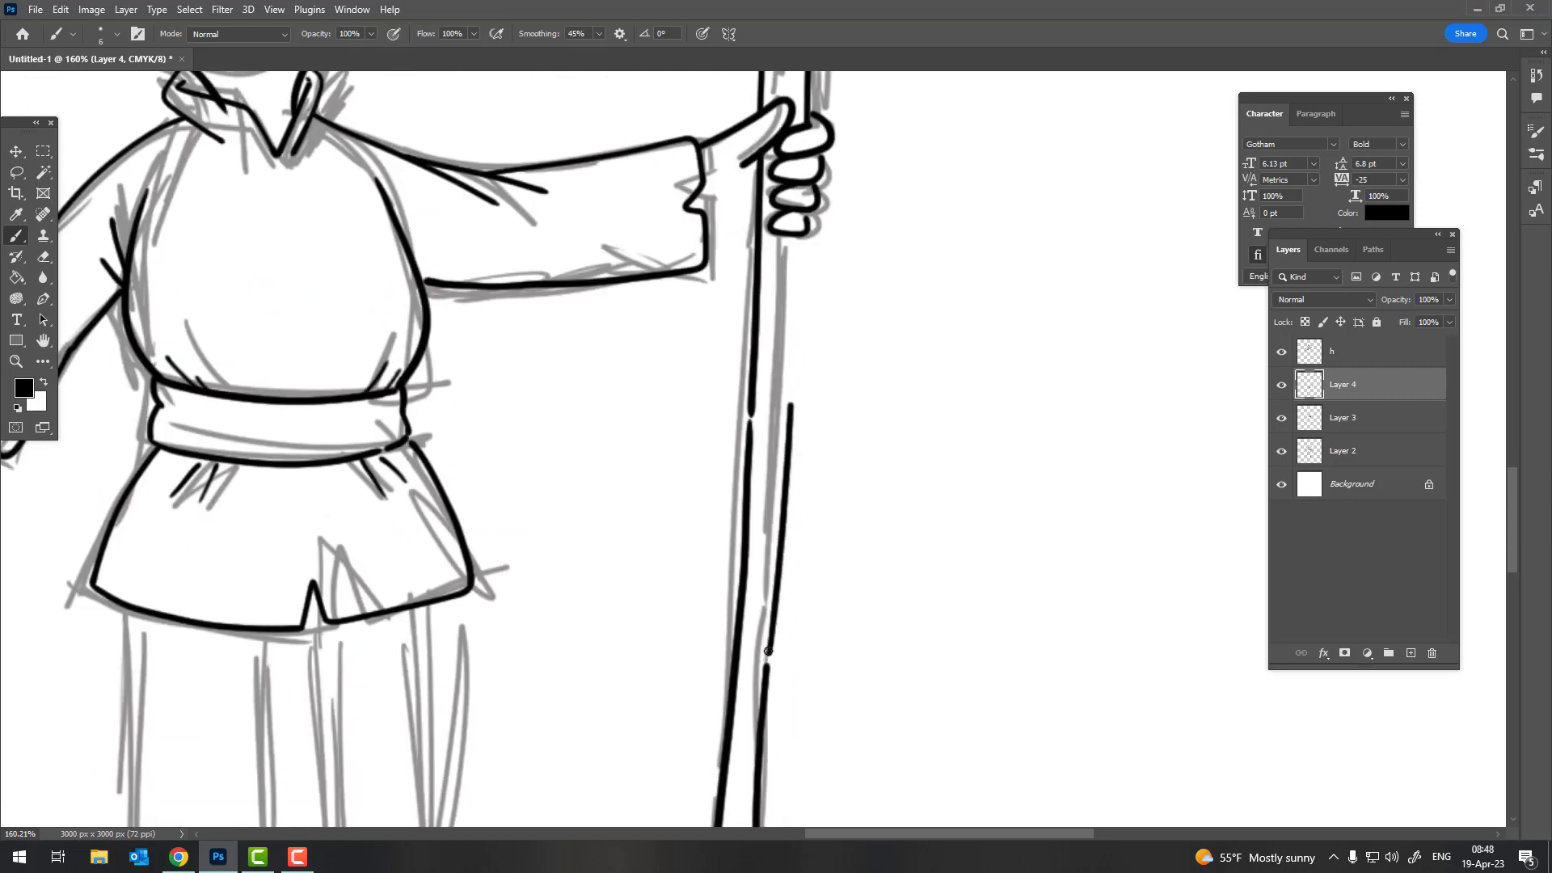
pyautogui.hotkey('ctrl', 'z')
pyautogui.moveTo(764, 653)
pyautogui.mouseDown()
pyautogui.moveTo(789, 299)
pyautogui.moveTo(735, 526)
pyautogui.moveTo(752, 527)
pyautogui.mouseUp()
pyautogui.hotkey('ctrl', 'z')
pyautogui.moveTo(711, 612); pyautogui.dragTo(714, 422)
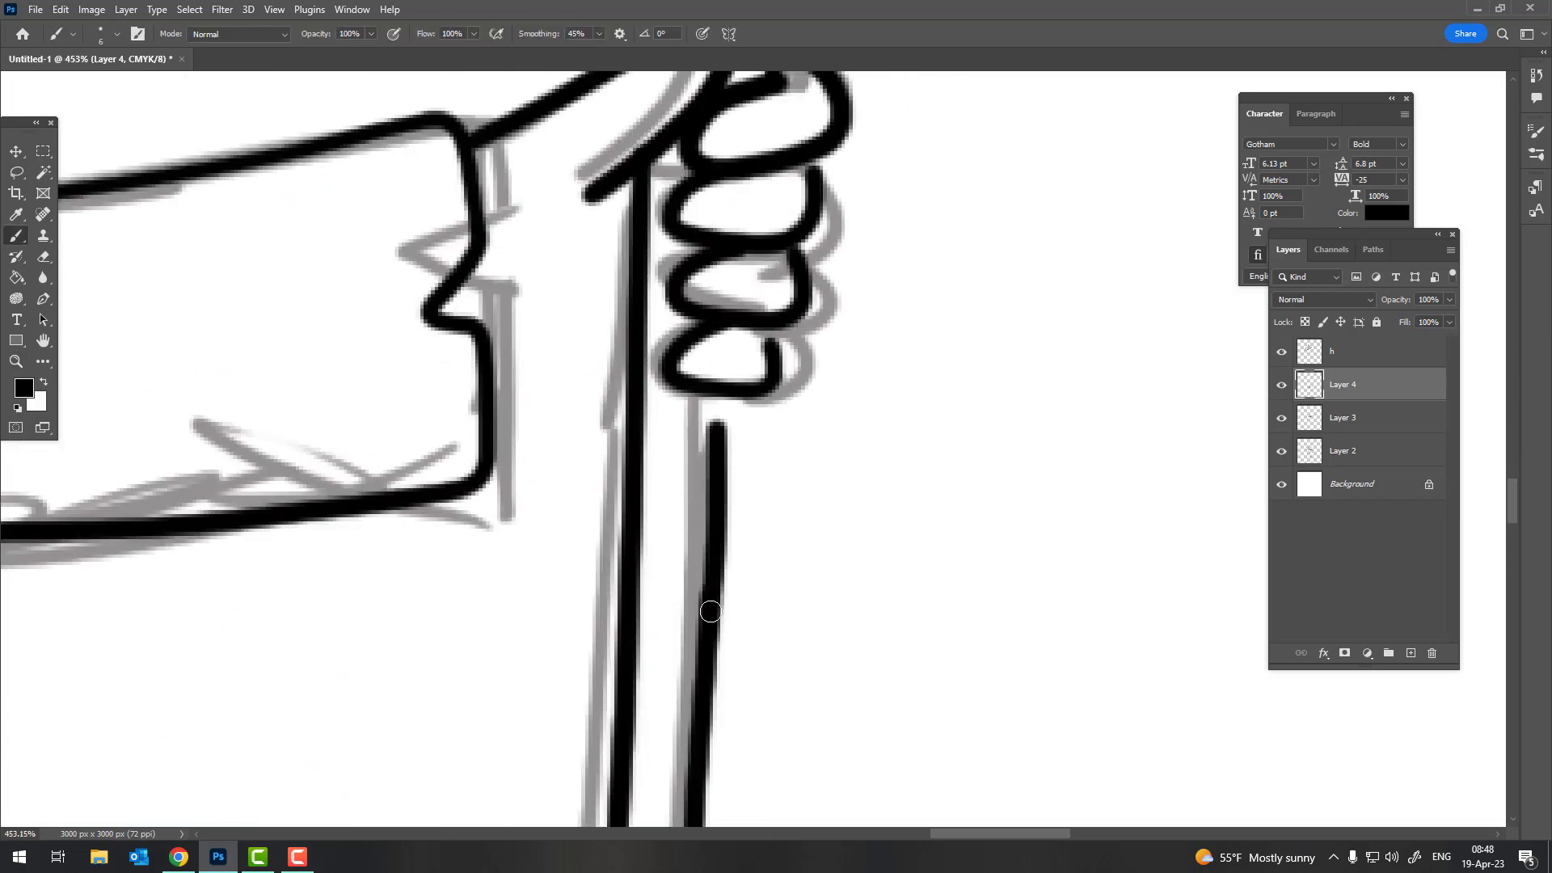
# Ink the curved crook at the top of the staff
pyautogui.press('z')
pyautogui.scroll(-5, 728, 422)
pyautogui.scroll(4, 693, 617)
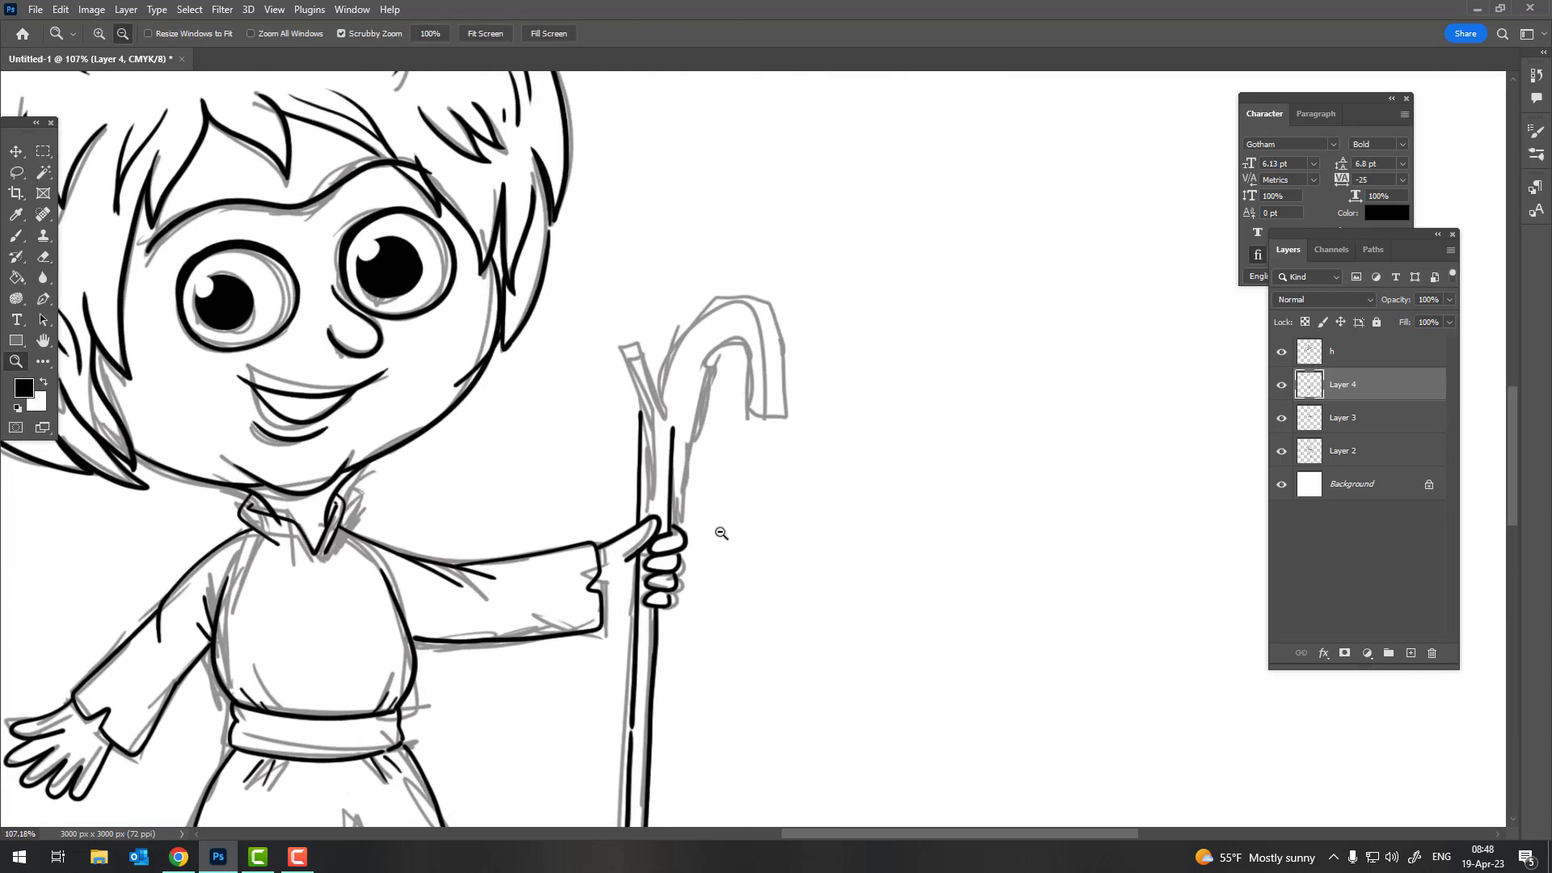
pyautogui.moveTo(737, 247); pyautogui.dragTo(625, 582)
pyautogui.press('b')
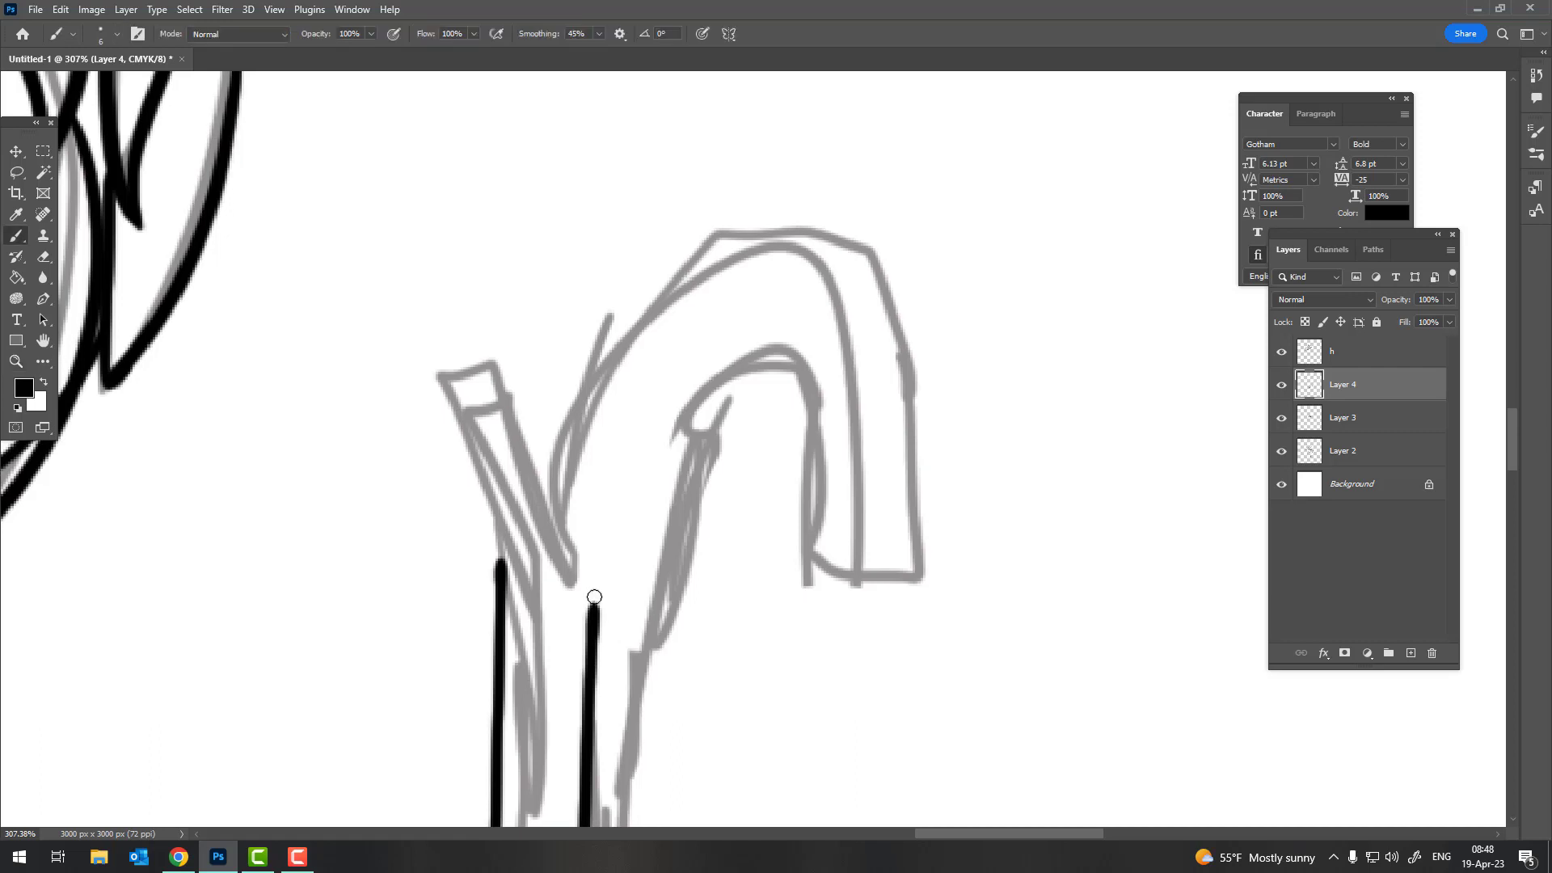
pyautogui.moveTo(679, 389)
pyautogui.mouseDown()
pyautogui.moveTo(594, 598)
pyautogui.moveTo(821, 489)
pyautogui.mouseUp()
pyautogui.moveTo(881, 558)
pyautogui.mouseDown()
pyautogui.moveTo(556, 488)
pyautogui.moveTo(430, 405)
pyautogui.moveTo(380, 467)
pyautogui.mouseUp()
# Erase and redraw the join where the crook loop meets the staff stem
pyautogui.press('e')
pyautogui.scroll(-8, 511, 583)
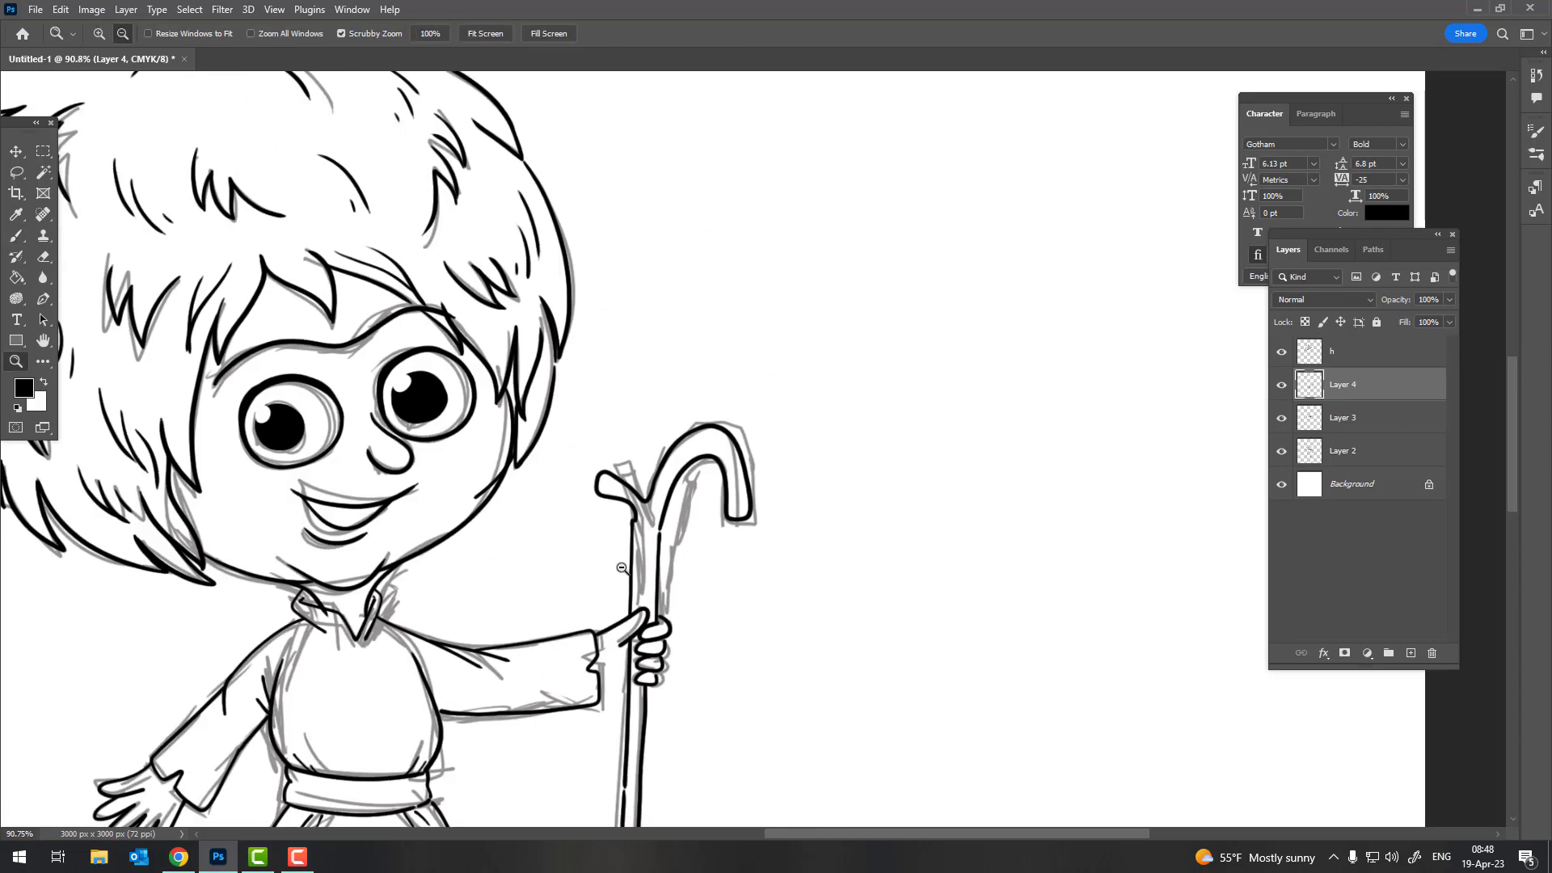
pyautogui.scroll(8, 670, 451)
pyautogui.scroll(3, 638, 436)
pyautogui.moveTo(631, 417)
pyautogui.mouseDown()
pyautogui.moveTo(582, 361)
pyautogui.moveTo(693, 560)
pyautogui.mouseUp()
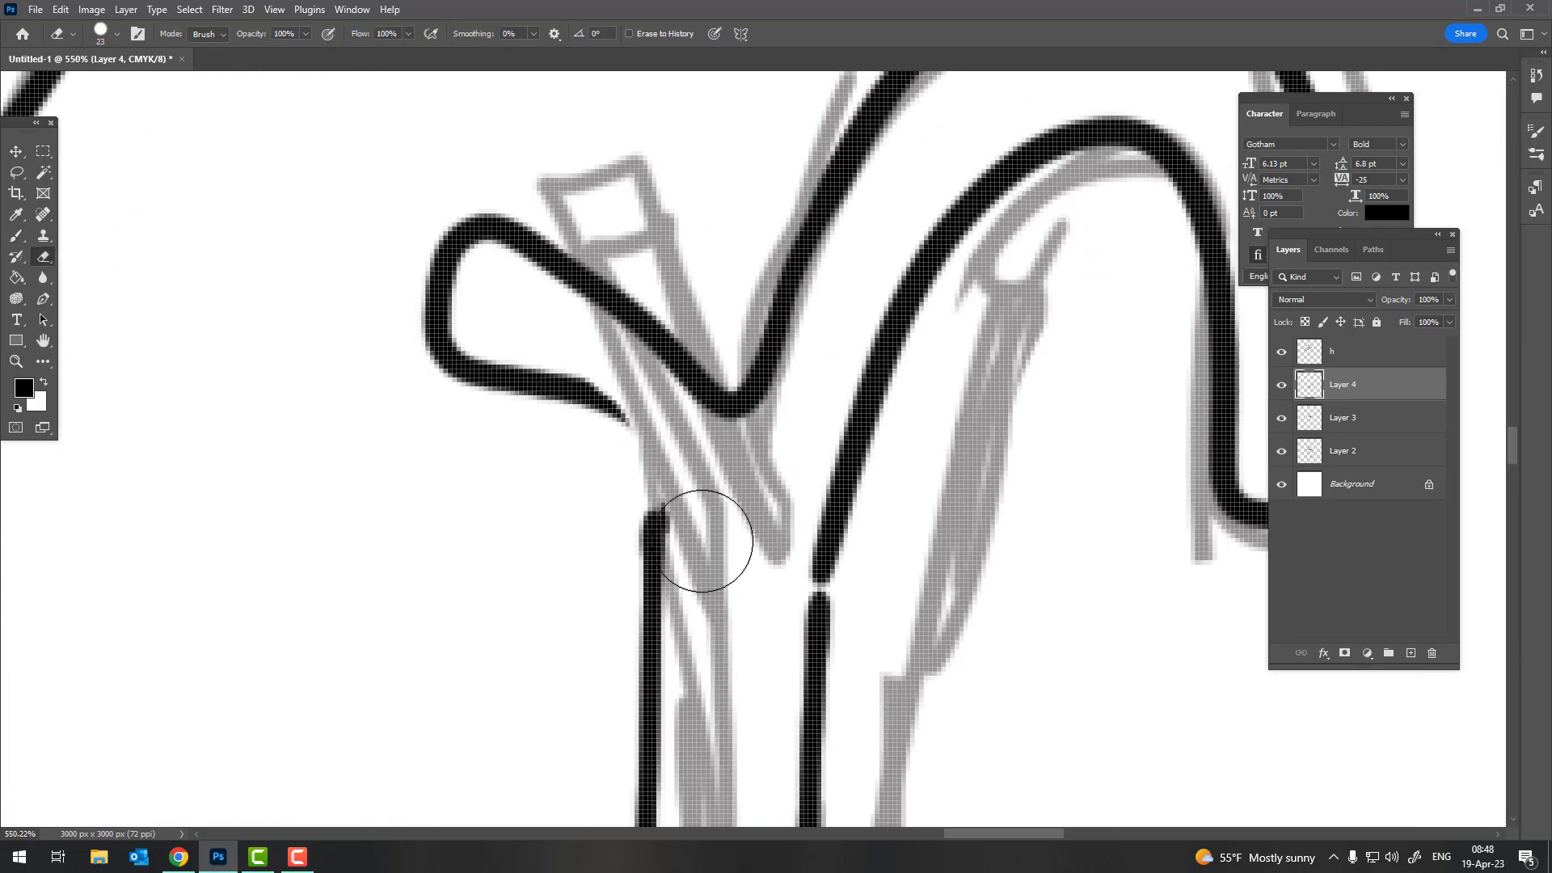
pyautogui.press('b')
pyautogui.moveTo(558, 385)
pyautogui.mouseDown()
pyautogui.moveTo(639, 457)
pyautogui.moveTo(659, 526)
pyautogui.mouseUp()
pyautogui.scroll(2, 820, 460)
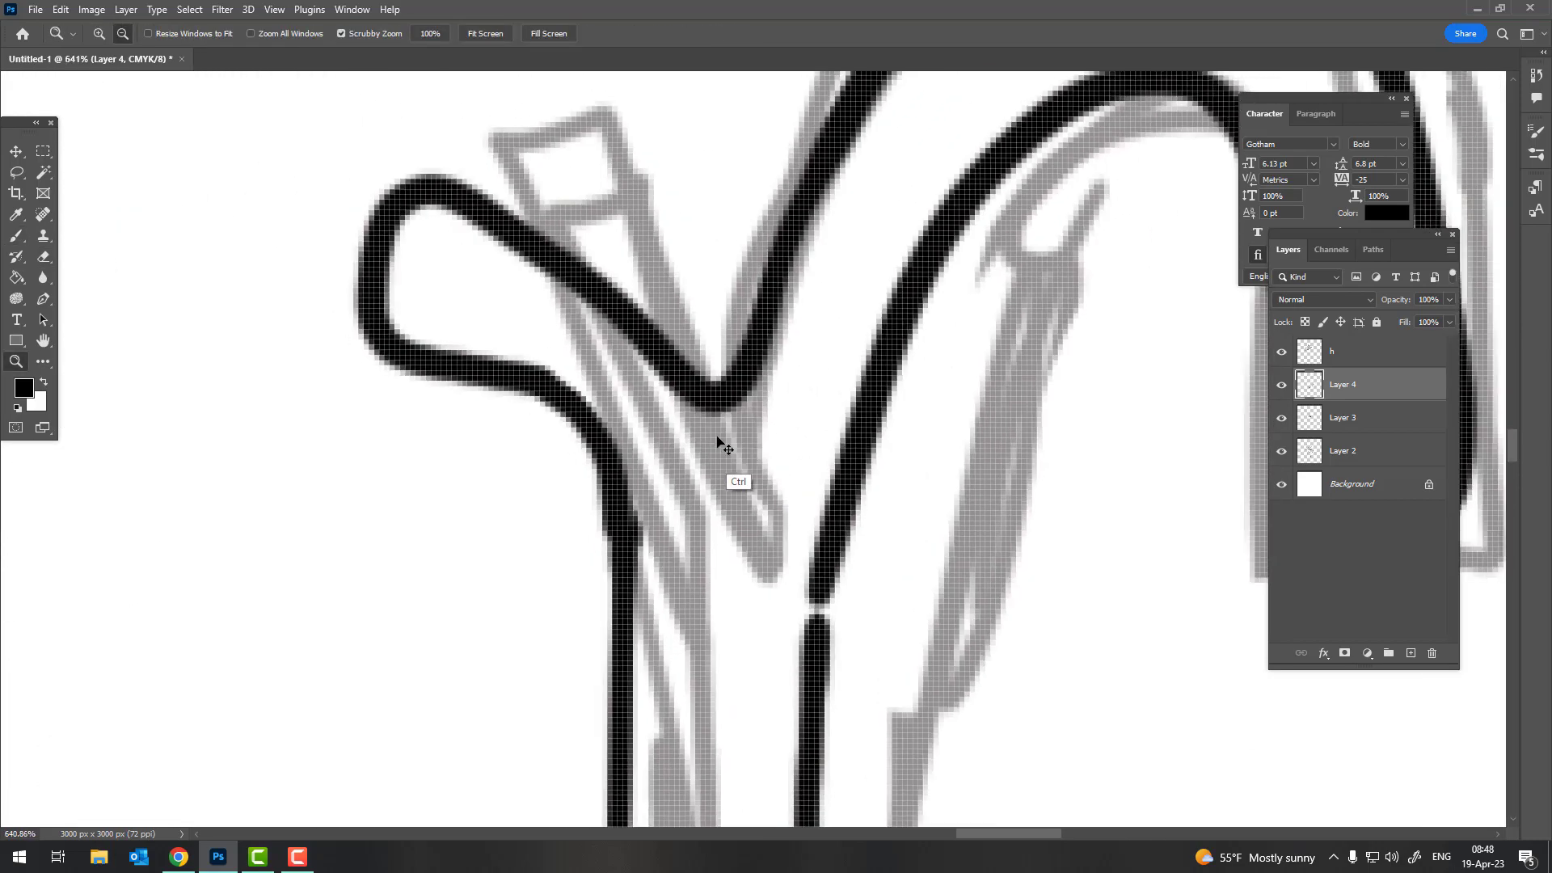
pyautogui.hotkey('ctrl', 'z')
pyautogui.moveTo(543, 395)
pyautogui.mouseDown()
pyautogui.moveTo(623, 482)
pyautogui.moveTo(640, 536)
pyautogui.mouseUp()
# Ink the inner and outer edges of both legs
pyautogui.scroll(-10, 824, 443)
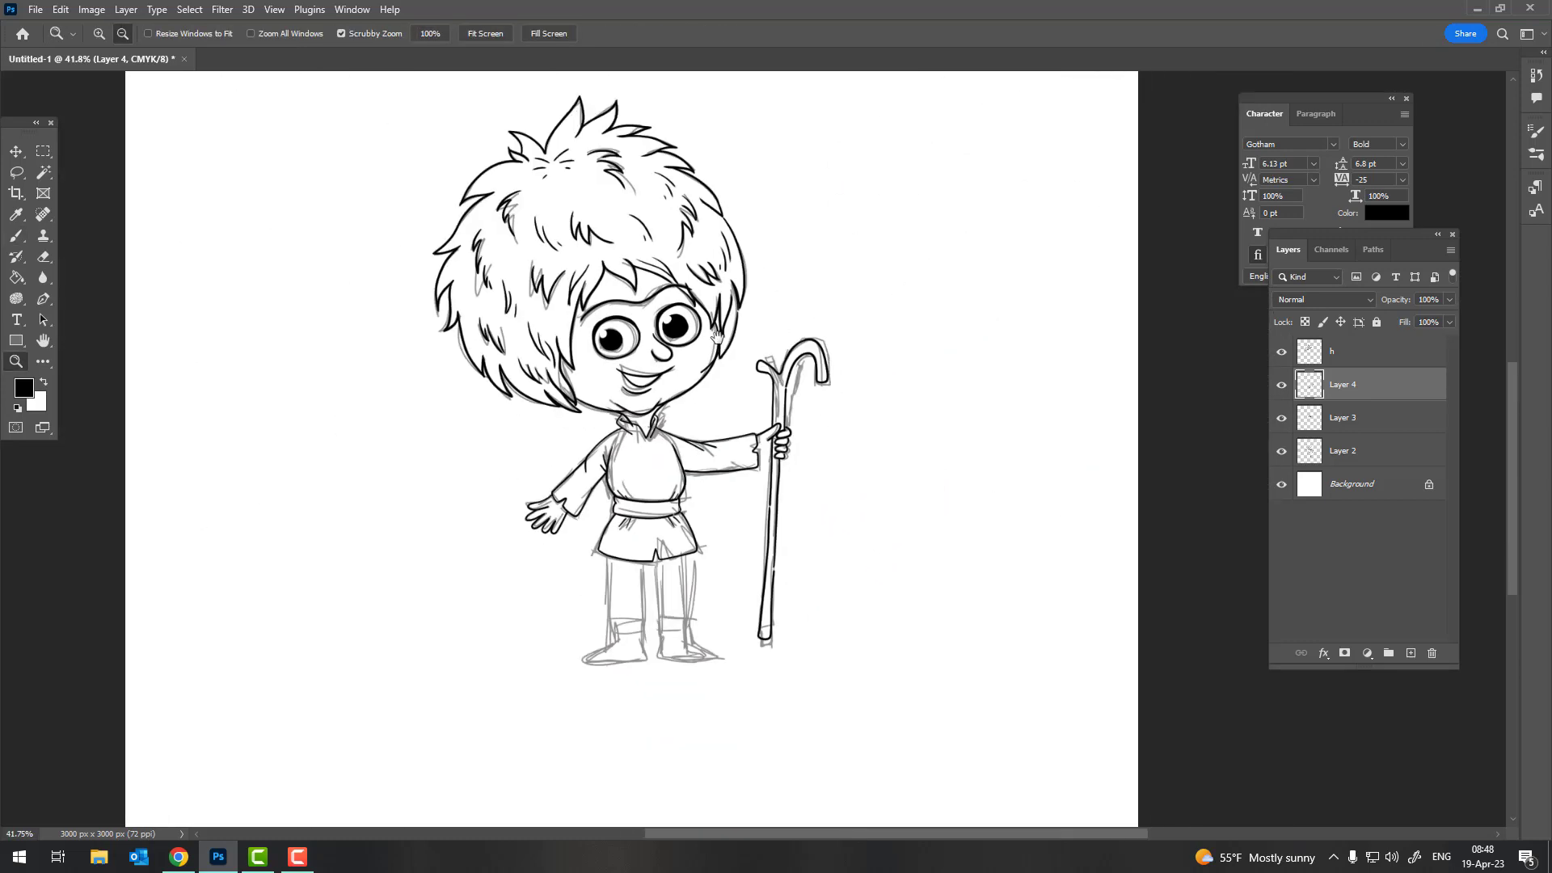
pyautogui.scroll(2, 672, 593)
pyautogui.scroll(2, 672, 593)
pyautogui.scroll(3, 676, 352)
pyautogui.press('b')
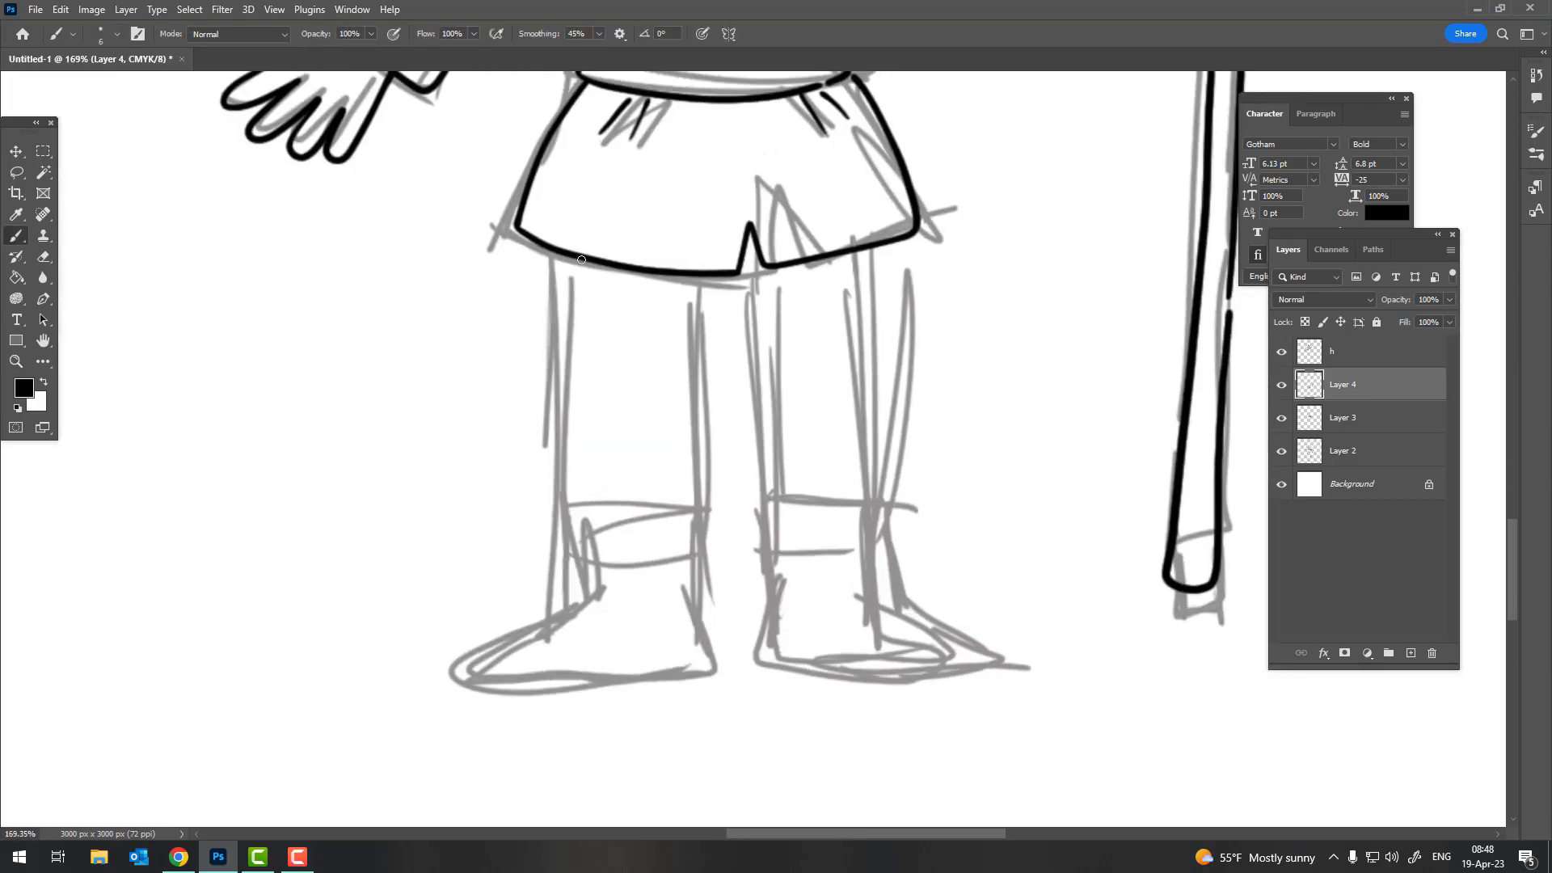
pyautogui.moveTo(582, 257); pyautogui.dragTo(582, 539)
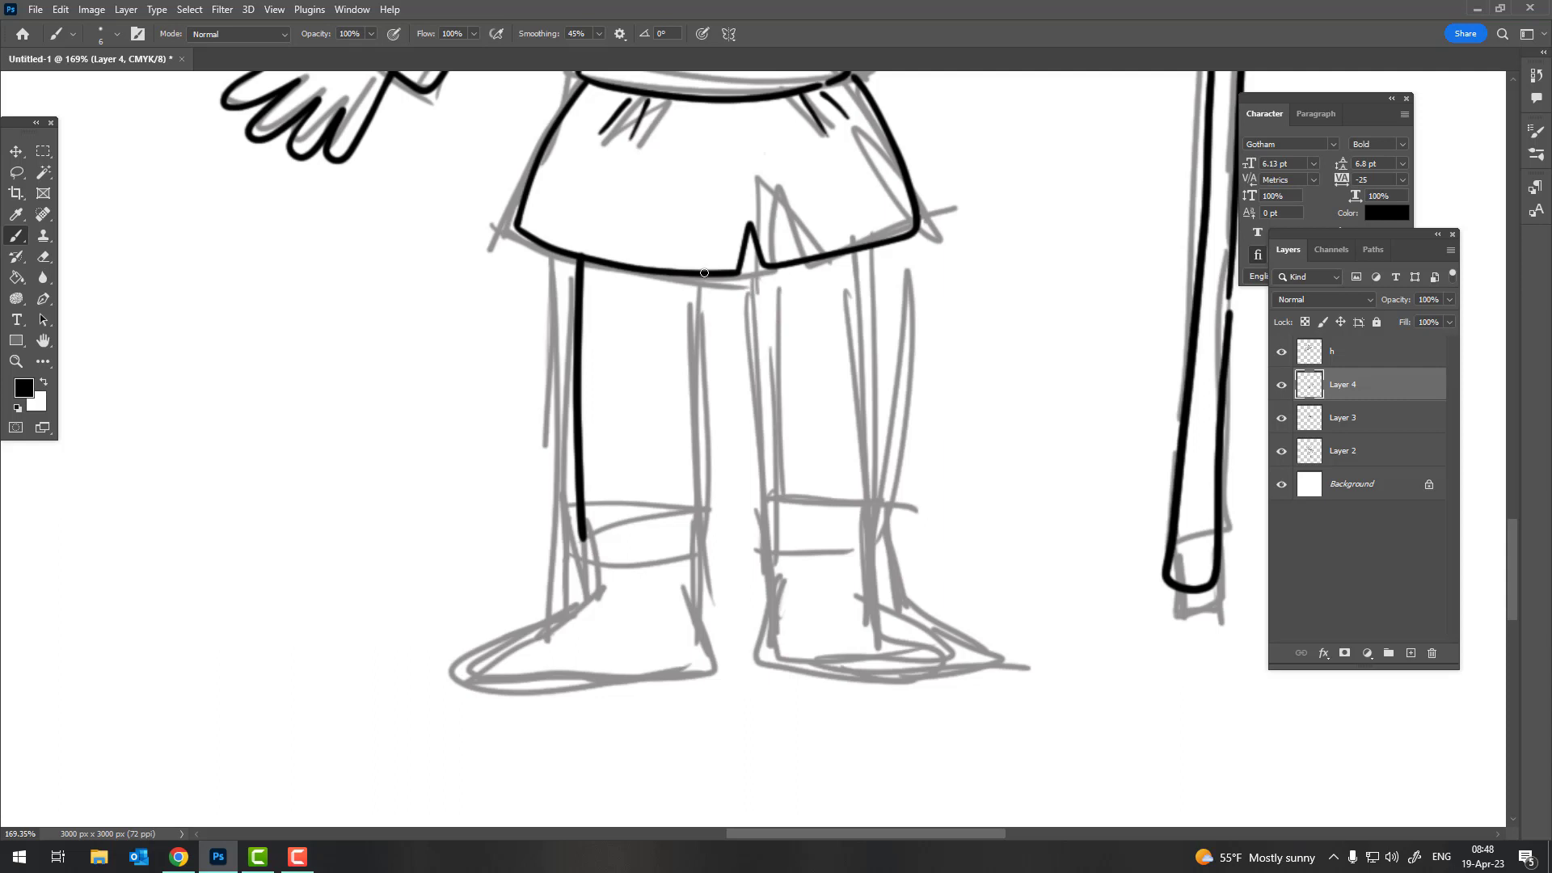
pyautogui.moveTo(705, 273); pyautogui.dragTo(703, 468)
pyautogui.moveTo(753, 328); pyautogui.dragTo(695, 283)
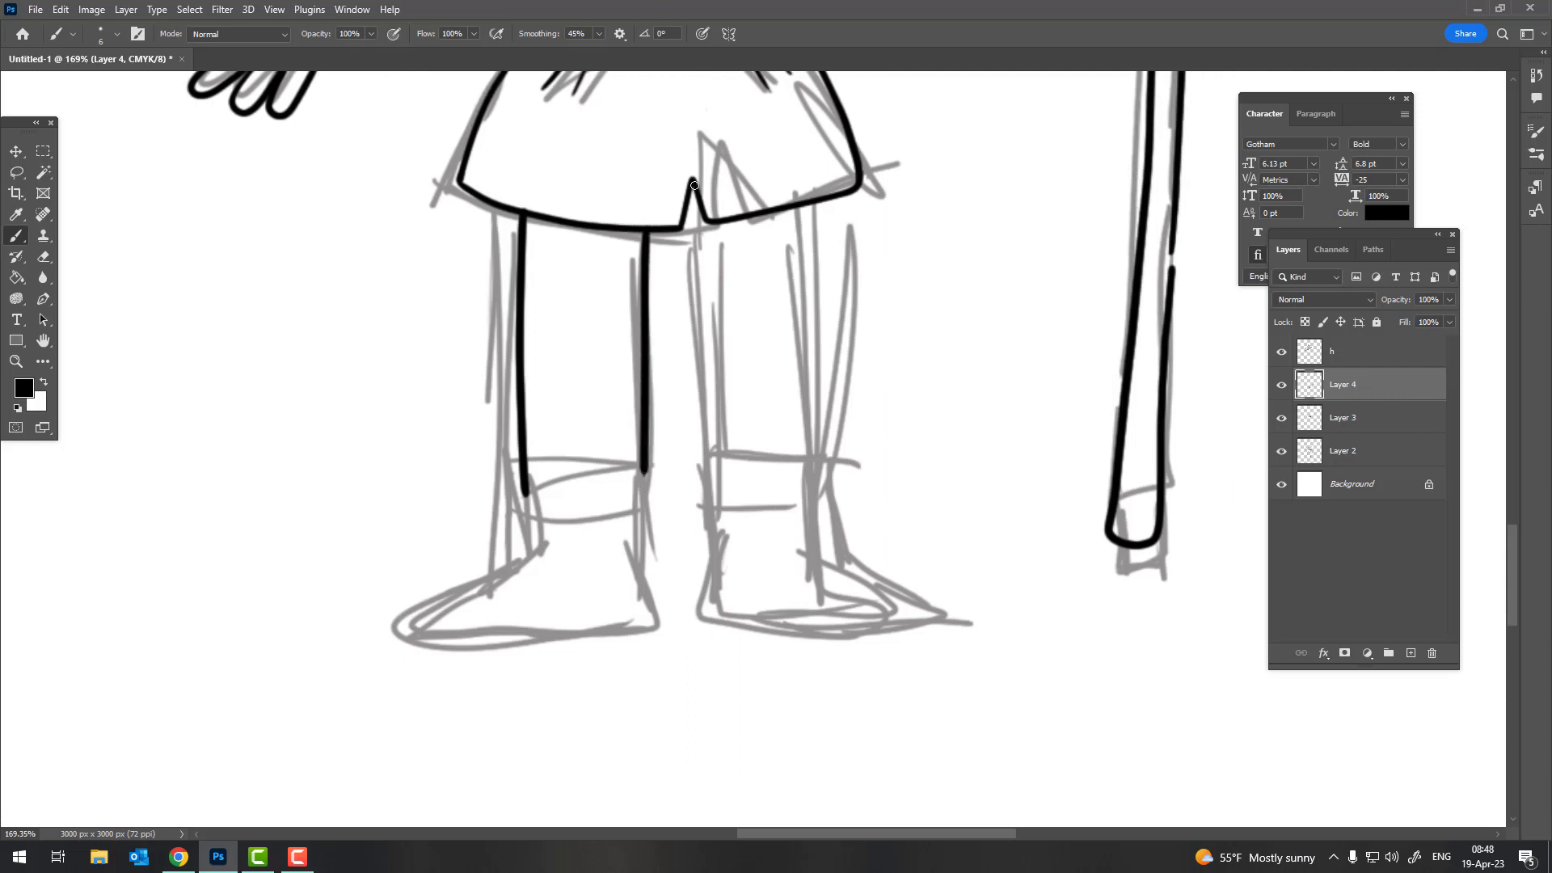
pyautogui.moveTo(694, 185); pyautogui.dragTo(709, 411)
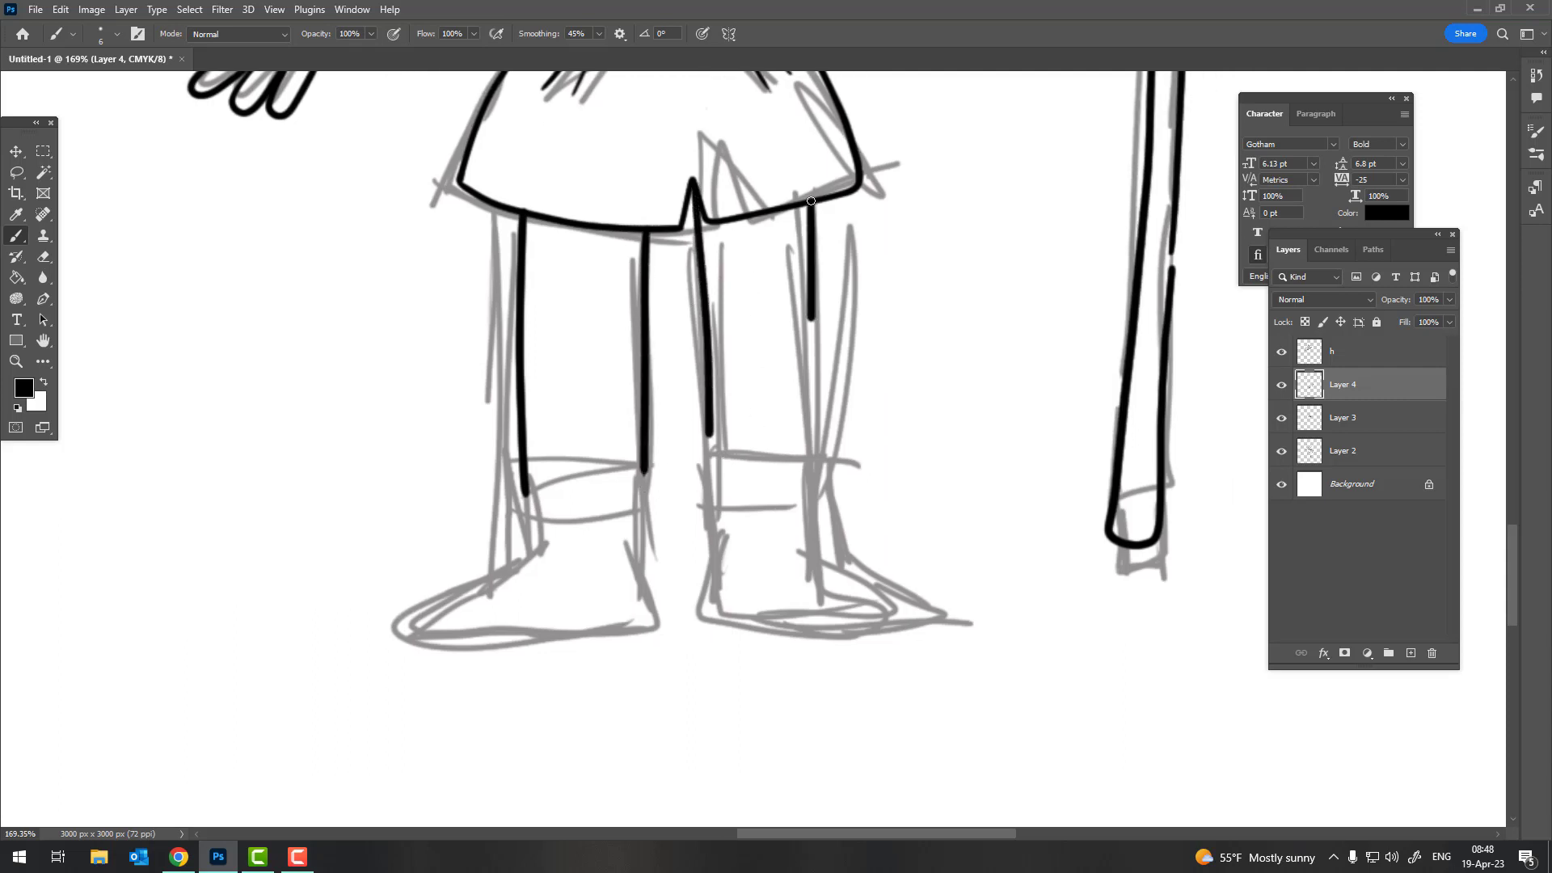
pyautogui.moveTo(811, 201); pyautogui.dragTo(812, 444)
# Ink the left boot's top edge and its side down toward the heel
pyautogui.press('z')
pyautogui.scroll(-5, 895, 409)
pyautogui.scroll(8, 714, 370)
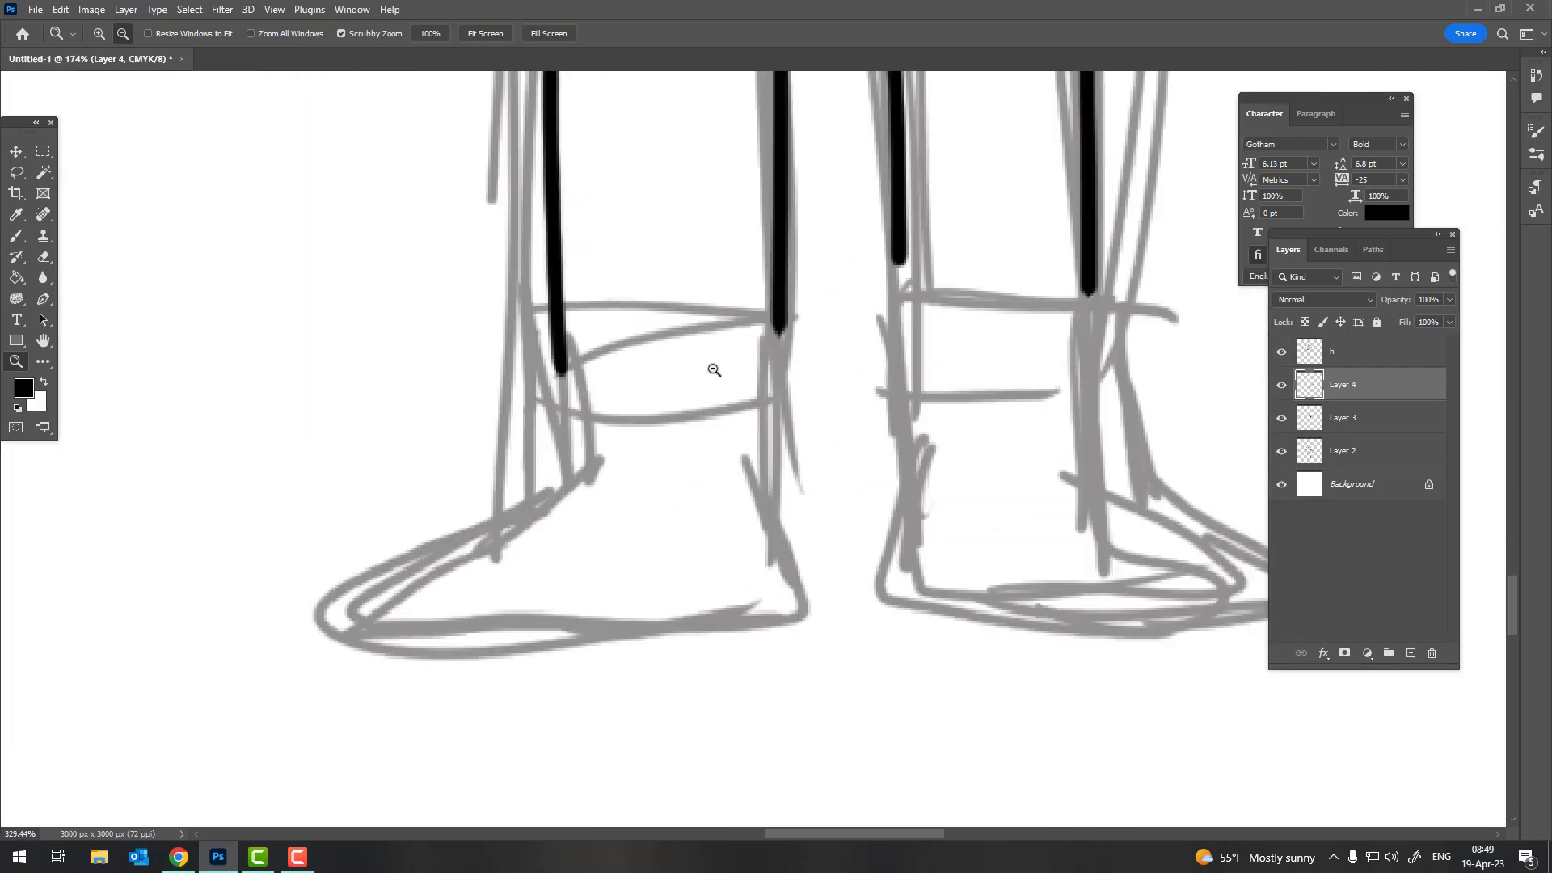
pyautogui.press('b')
pyautogui.press('e')
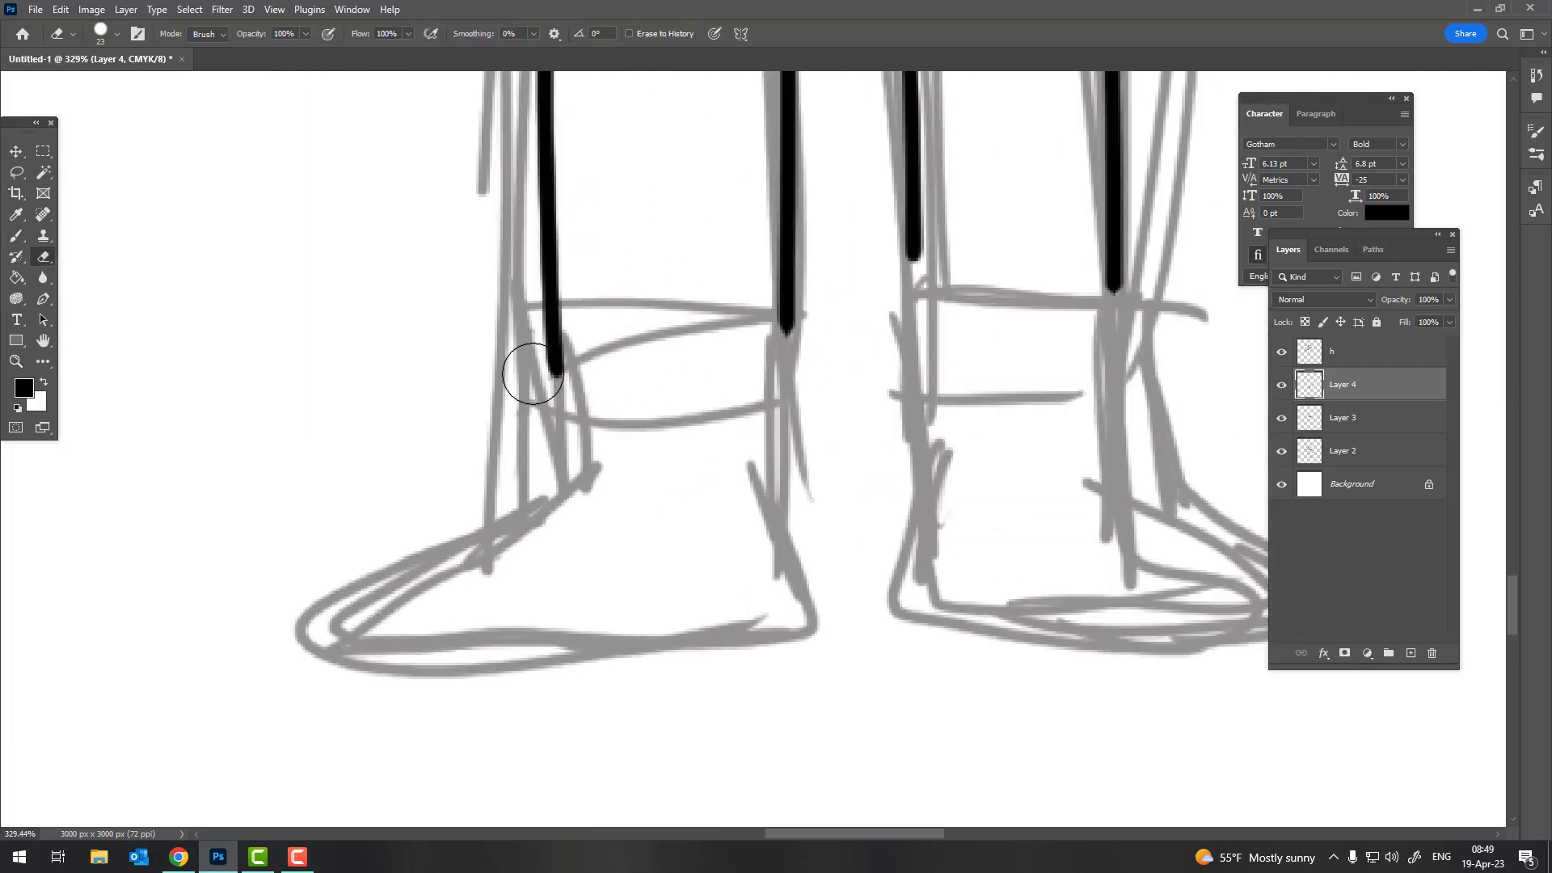
pyautogui.press('b')
pyautogui.moveTo(540, 345); pyautogui.dragTo(776, 327)
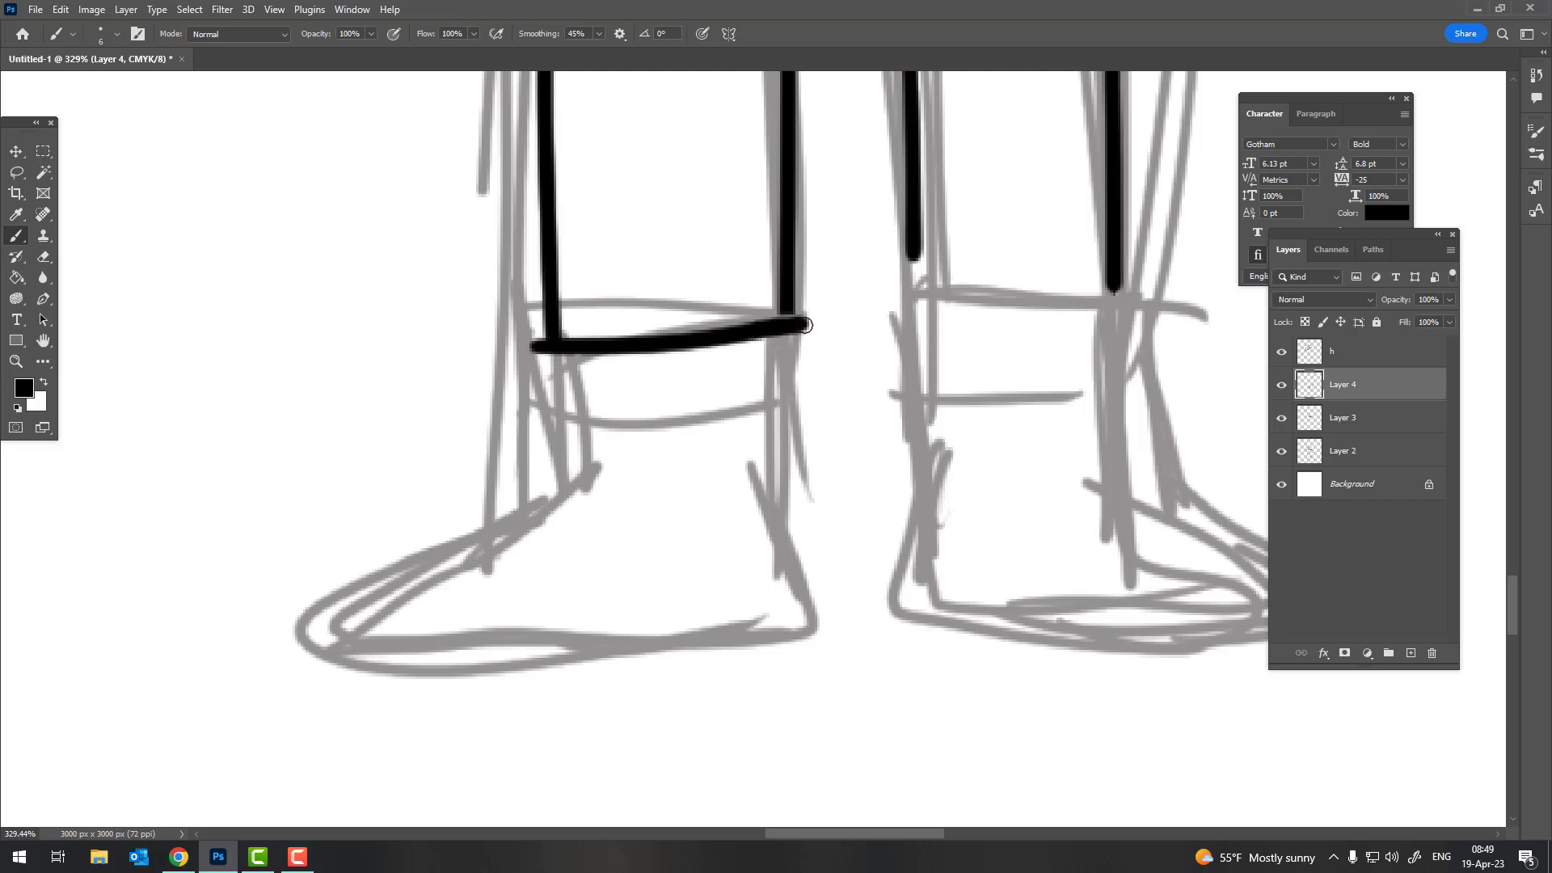
pyautogui.moveTo(806, 325); pyautogui.dragTo(830, 624)
# Ink the left boot's ankle edge, toe and sole
pyautogui.press('z')
pyautogui.scroll(-5, 769, 378)
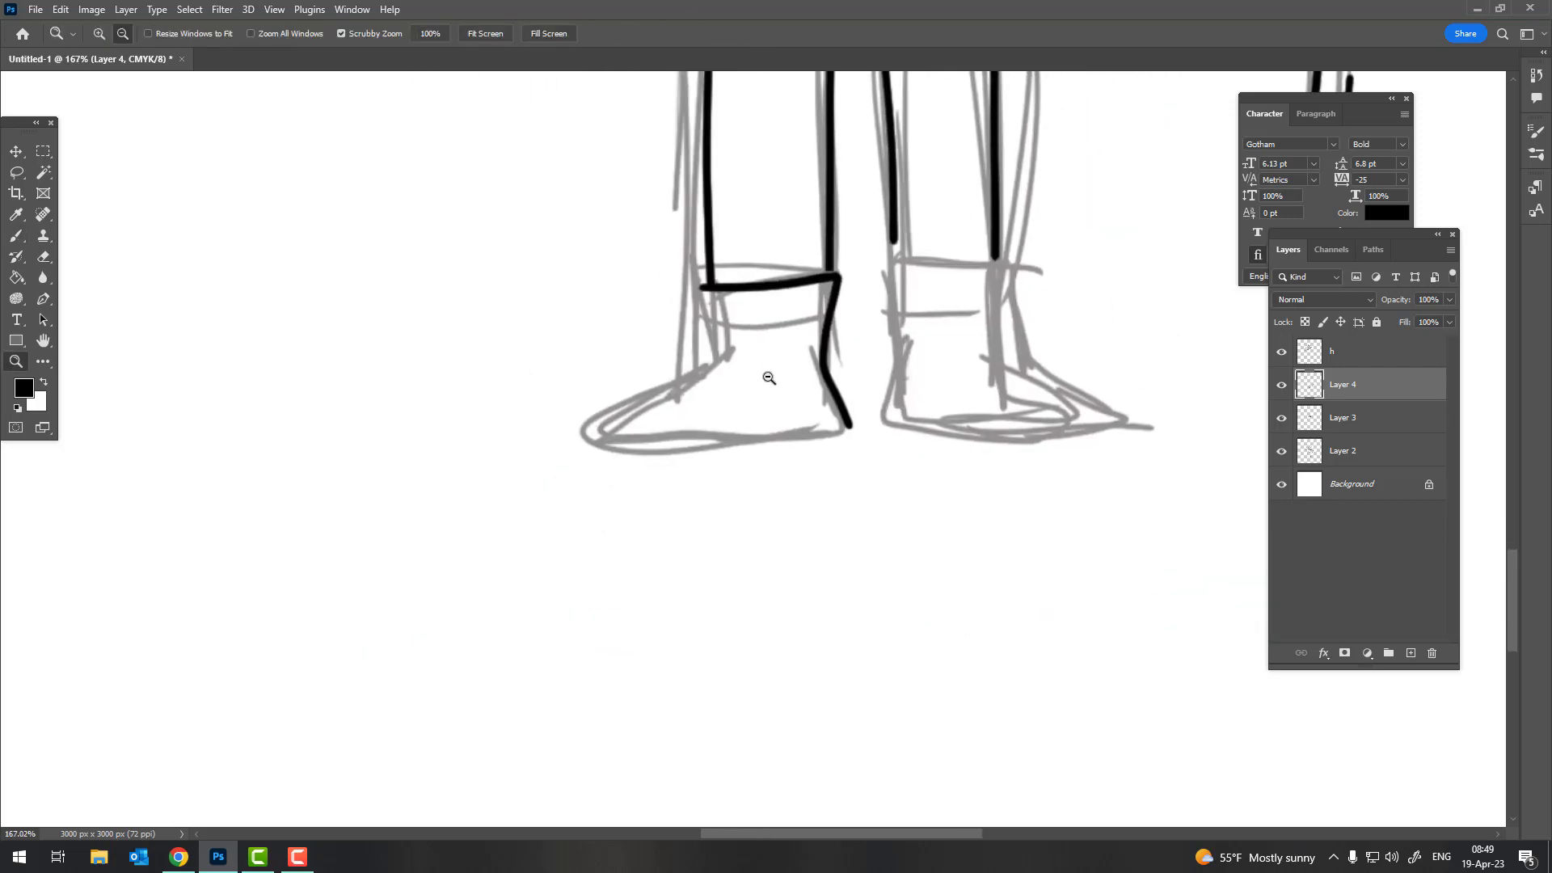
pyautogui.scroll(3, 754, 386)
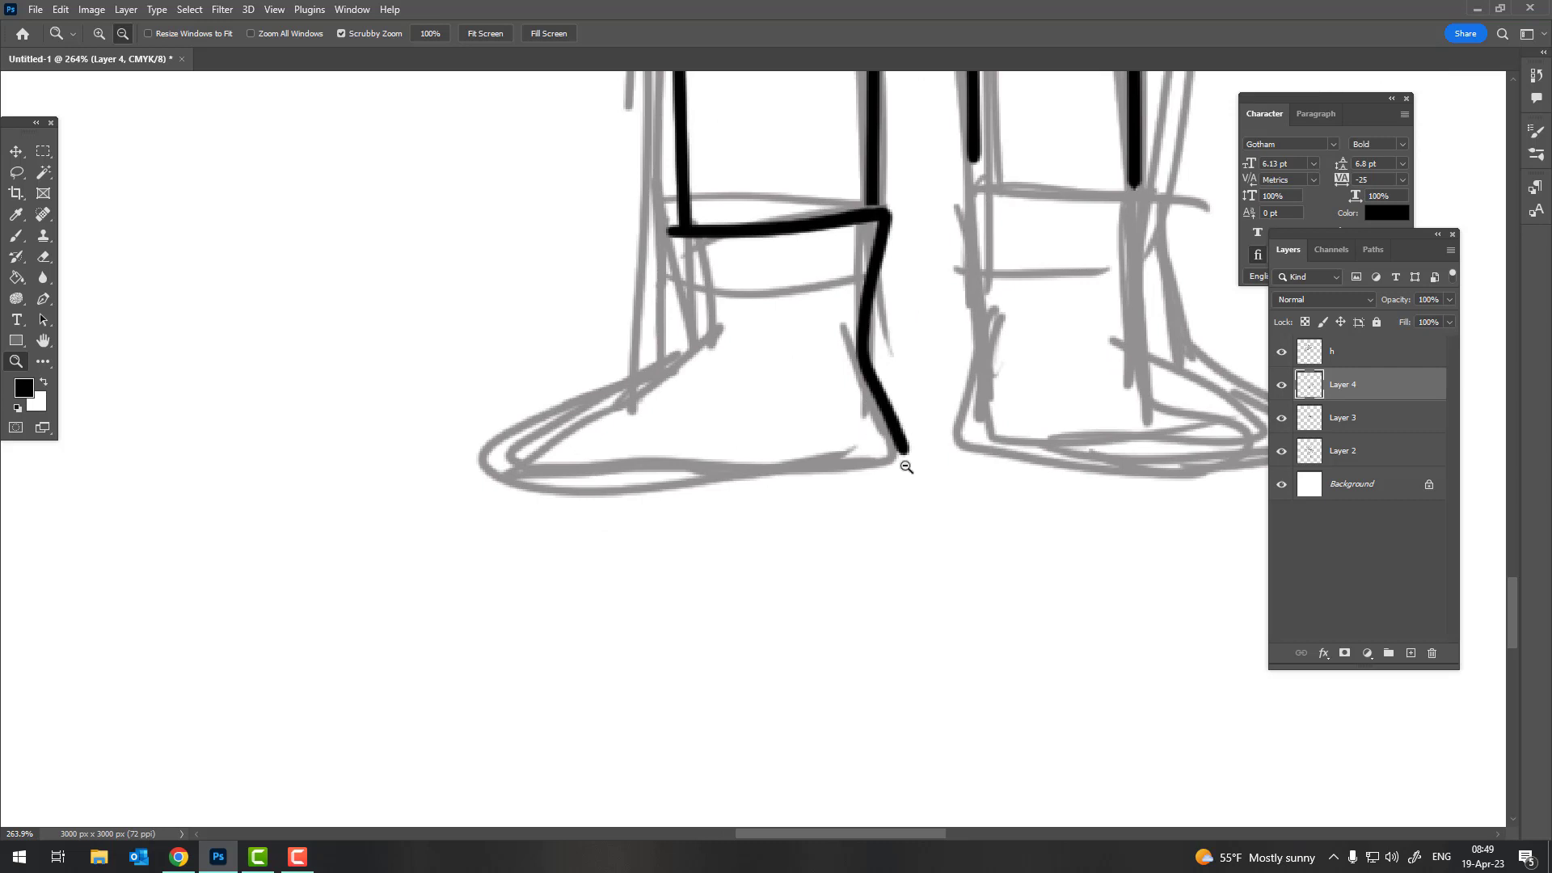
pyautogui.click(310, 851)
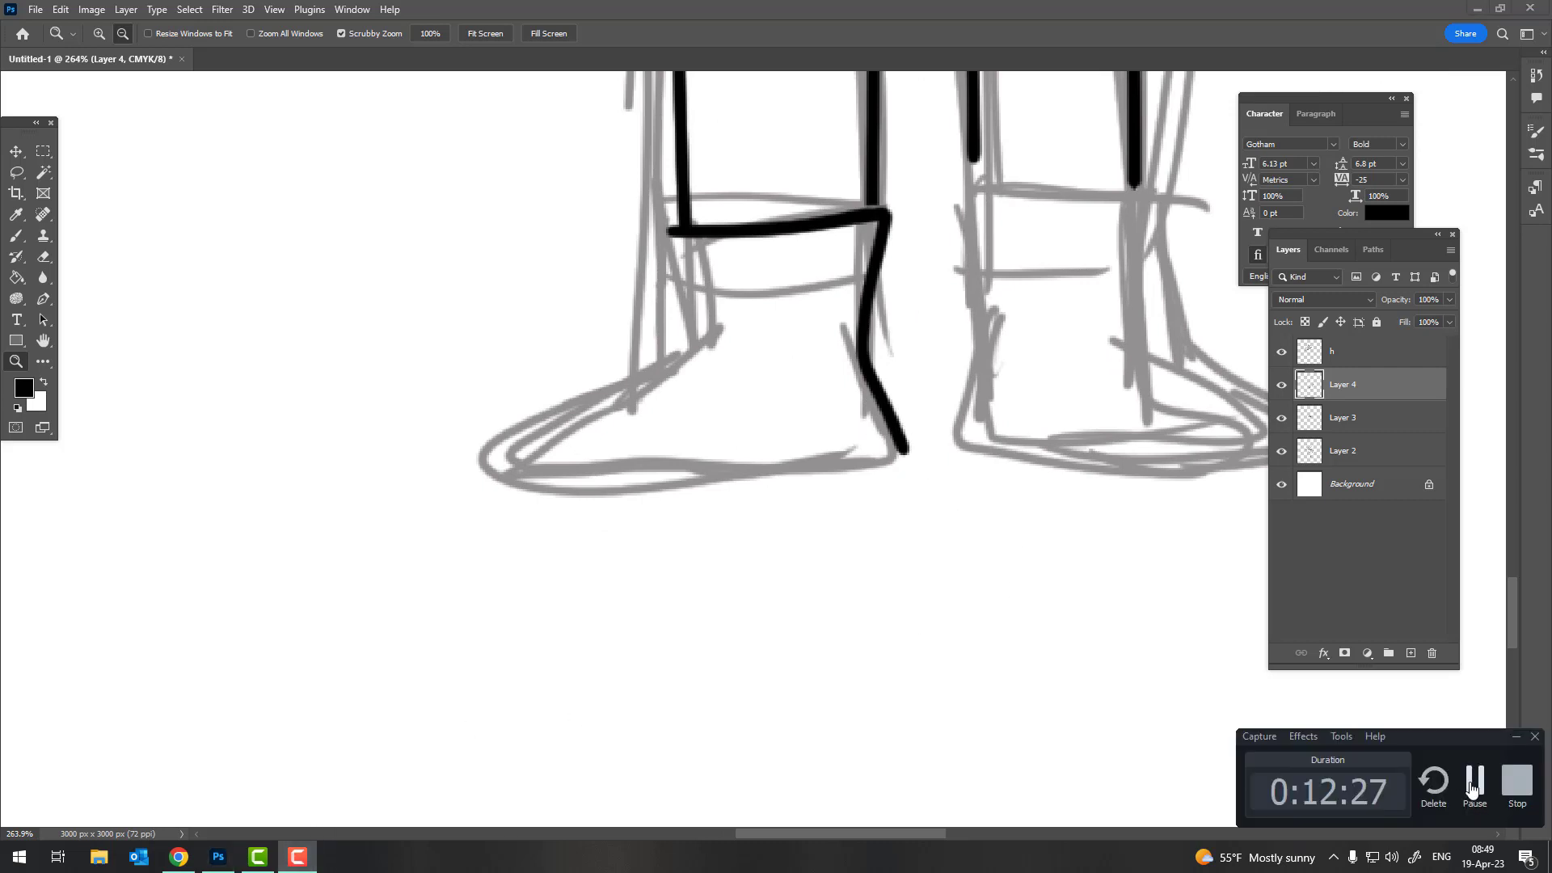
pyautogui.click(1473, 784)
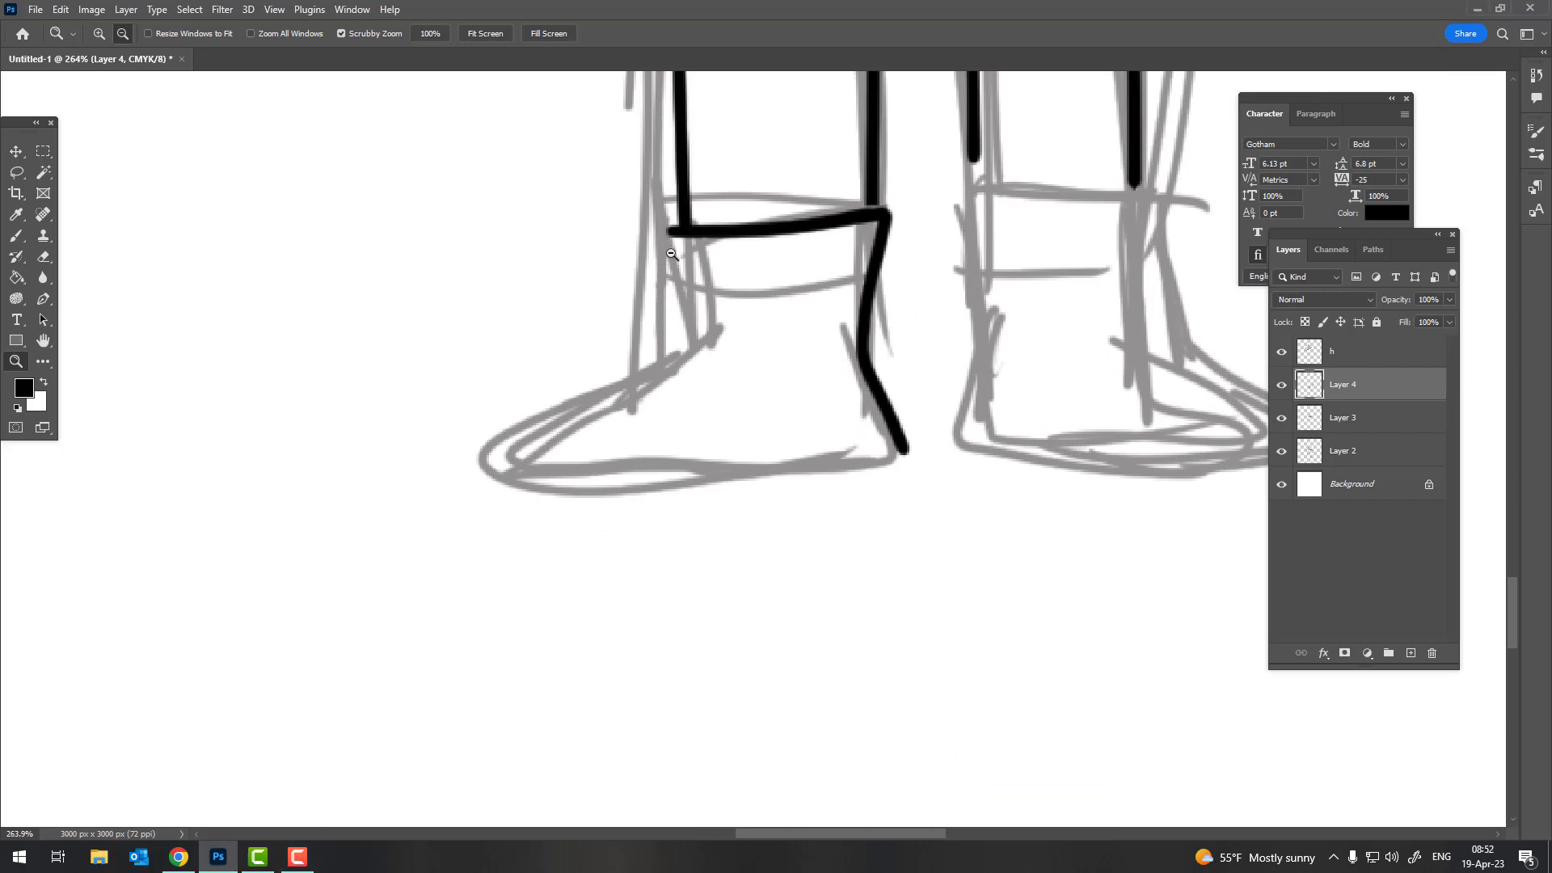
pyautogui.press('b')
pyautogui.moveTo(671, 254)
pyautogui.mouseDown()
pyautogui.moveTo(705, 239)
pyautogui.moveTo(688, 314)
pyautogui.moveTo(702, 356)
pyautogui.mouseUp()
pyautogui.scroll(-3, 702, 356)
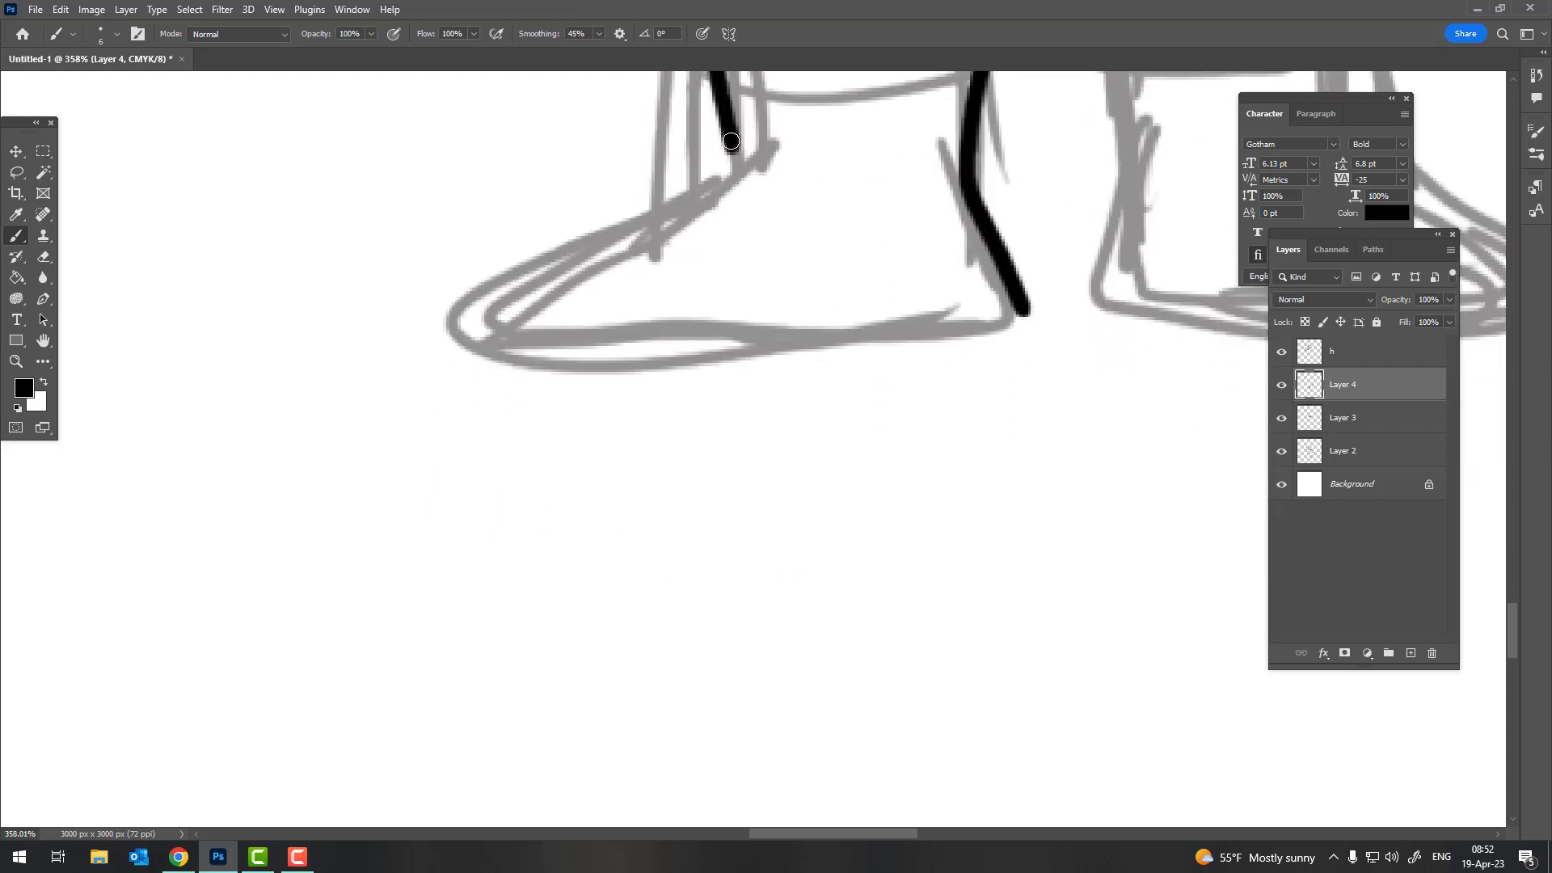
pyautogui.moveTo(732, 141)
pyautogui.mouseDown()
pyautogui.moveTo(513, 277)
pyautogui.moveTo(641, 353)
pyautogui.moveTo(956, 337)
pyautogui.moveTo(1021, 303)
pyautogui.mouseUp()
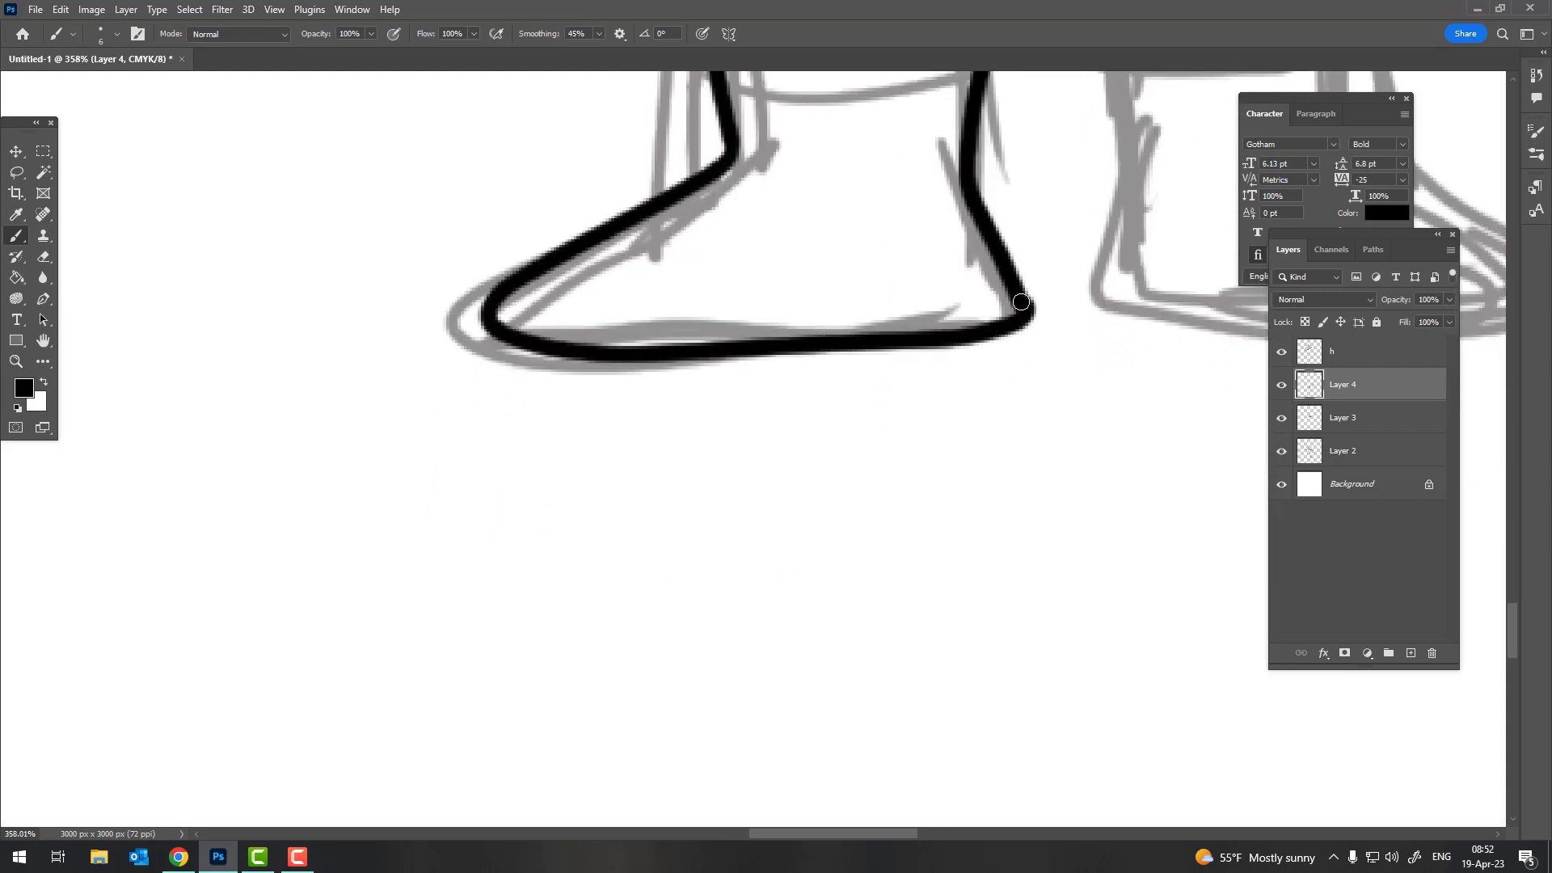
# Ink the right boot's top edge, inner side and sole
pyautogui.keyDown('alt'); pyautogui.scroll(-5, 1022, 302); pyautogui.keyUp('alt')
pyautogui.keyDown('alt'); pyautogui.scroll(4, 651, 316); pyautogui.keyUp('alt')
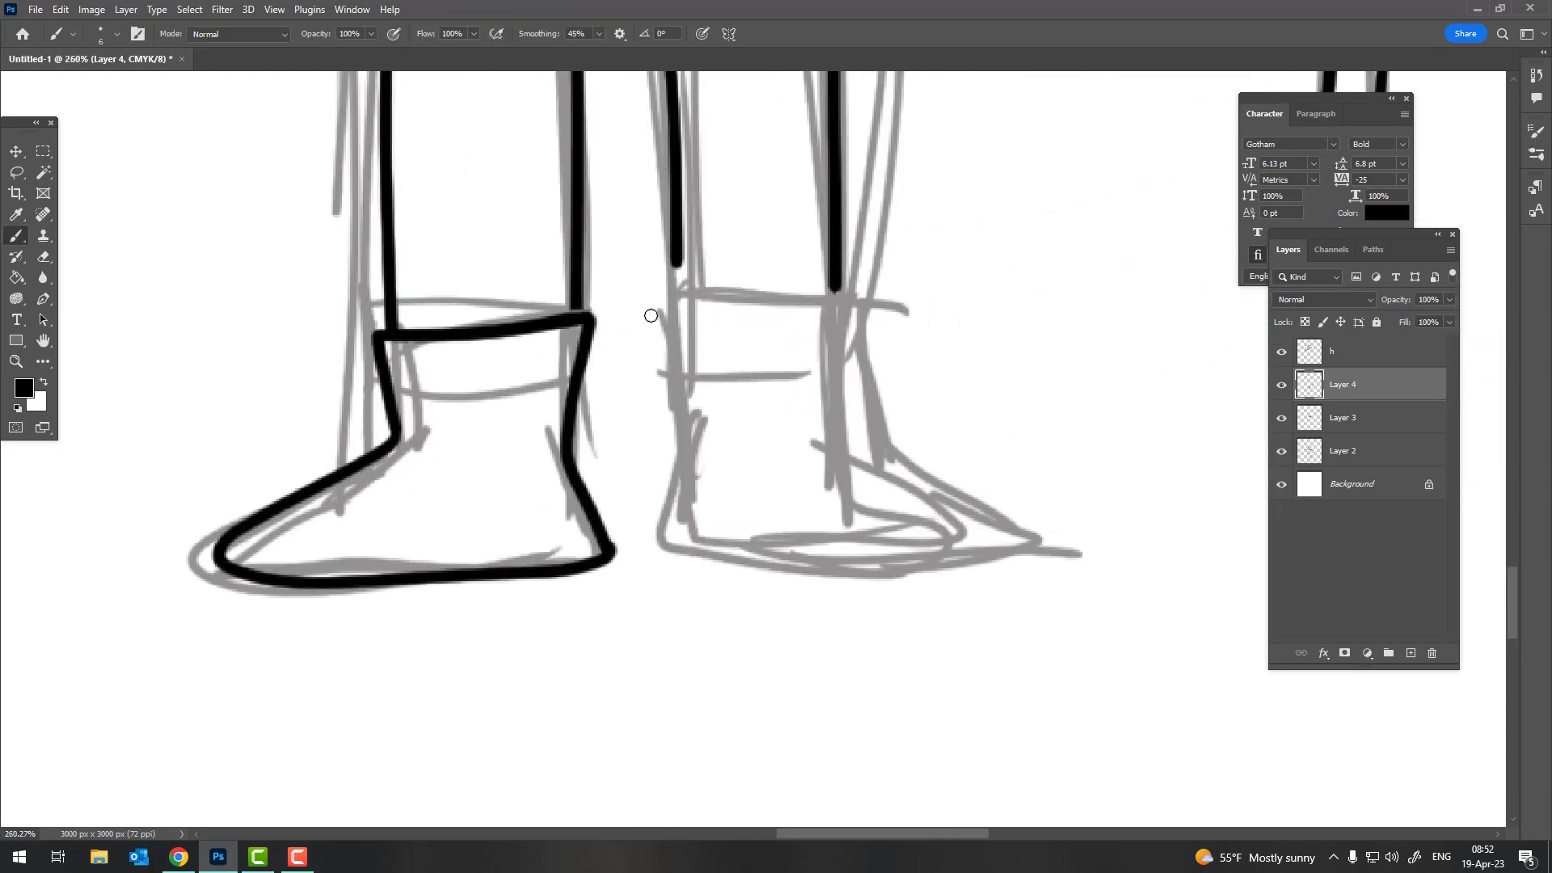
pyautogui.moveTo(651, 316); pyautogui.dragTo(846, 329)
pyautogui.moveTo(841, 346); pyautogui.dragTo(779, 264)
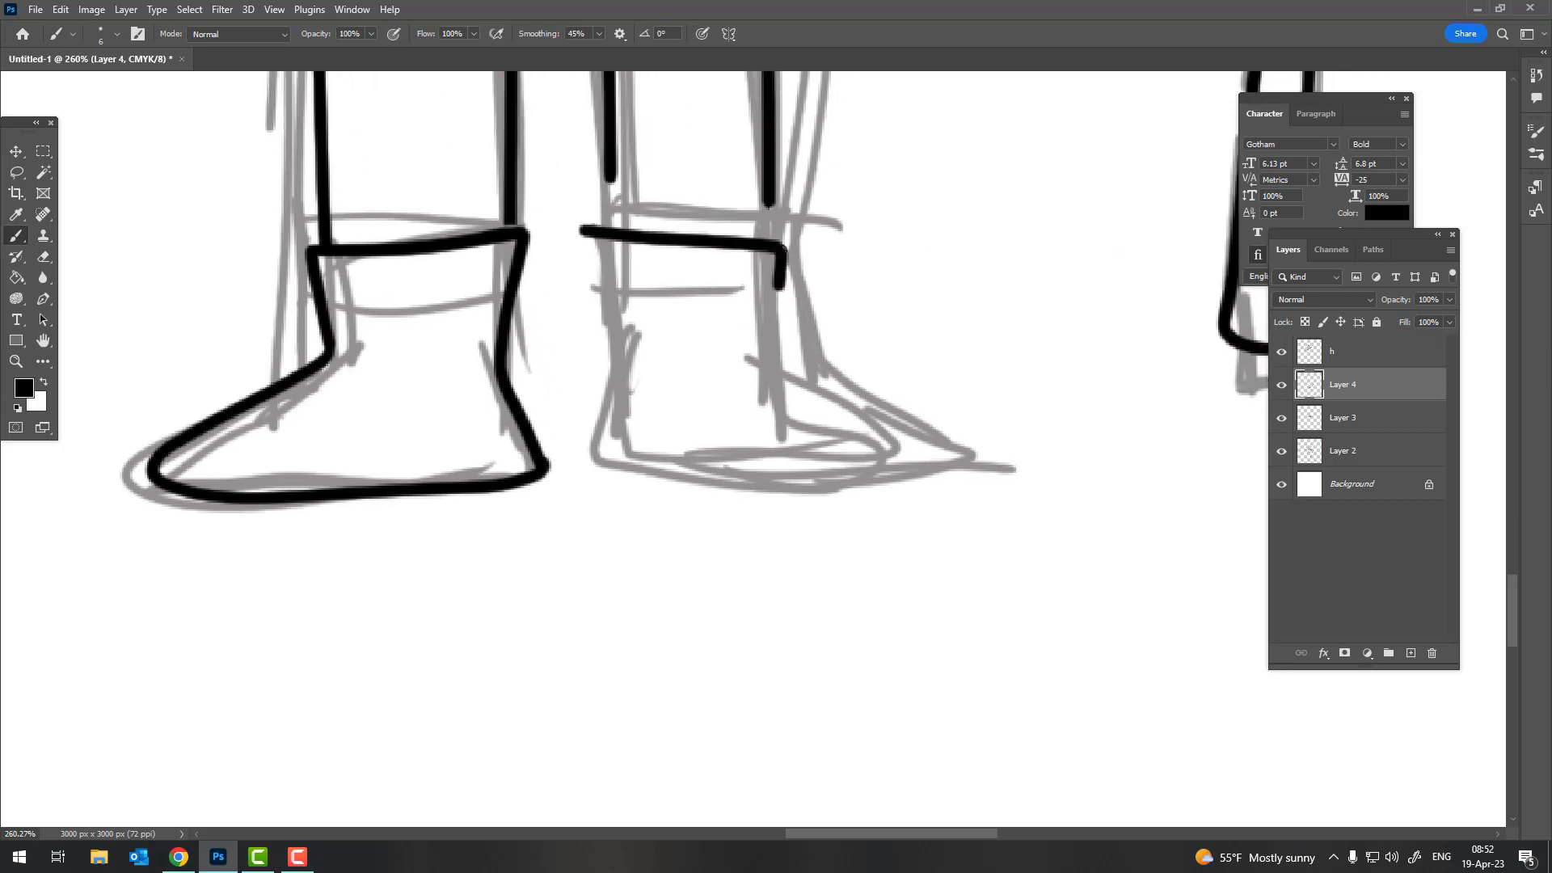
pyautogui.moveTo(587, 232)
pyautogui.mouseDown()
pyautogui.moveTo(606, 357)
pyautogui.moveTo(869, 356)
pyautogui.moveTo(815, 271)
pyautogui.moveTo(779, 261)
pyautogui.mouseUp()
pyautogui.scroll(-3, 652, 319)
pyautogui.scroll(-1, 651, 318)
pyautogui.press('z')
pyautogui.moveTo(735, 374)
pyautogui.mouseDown()
pyautogui.moveTo(631, 455)
pyautogui.moveTo(571, 437)
pyautogui.moveTo(728, 420)
pyautogui.mouseUp()
# Redo the right boot's sole, toe and side, and extend the right leg line into the boot
pyautogui.hotkey('ctrl', 'z')
pyautogui.moveTo(557, 386); pyautogui.dragTo(820, 386)
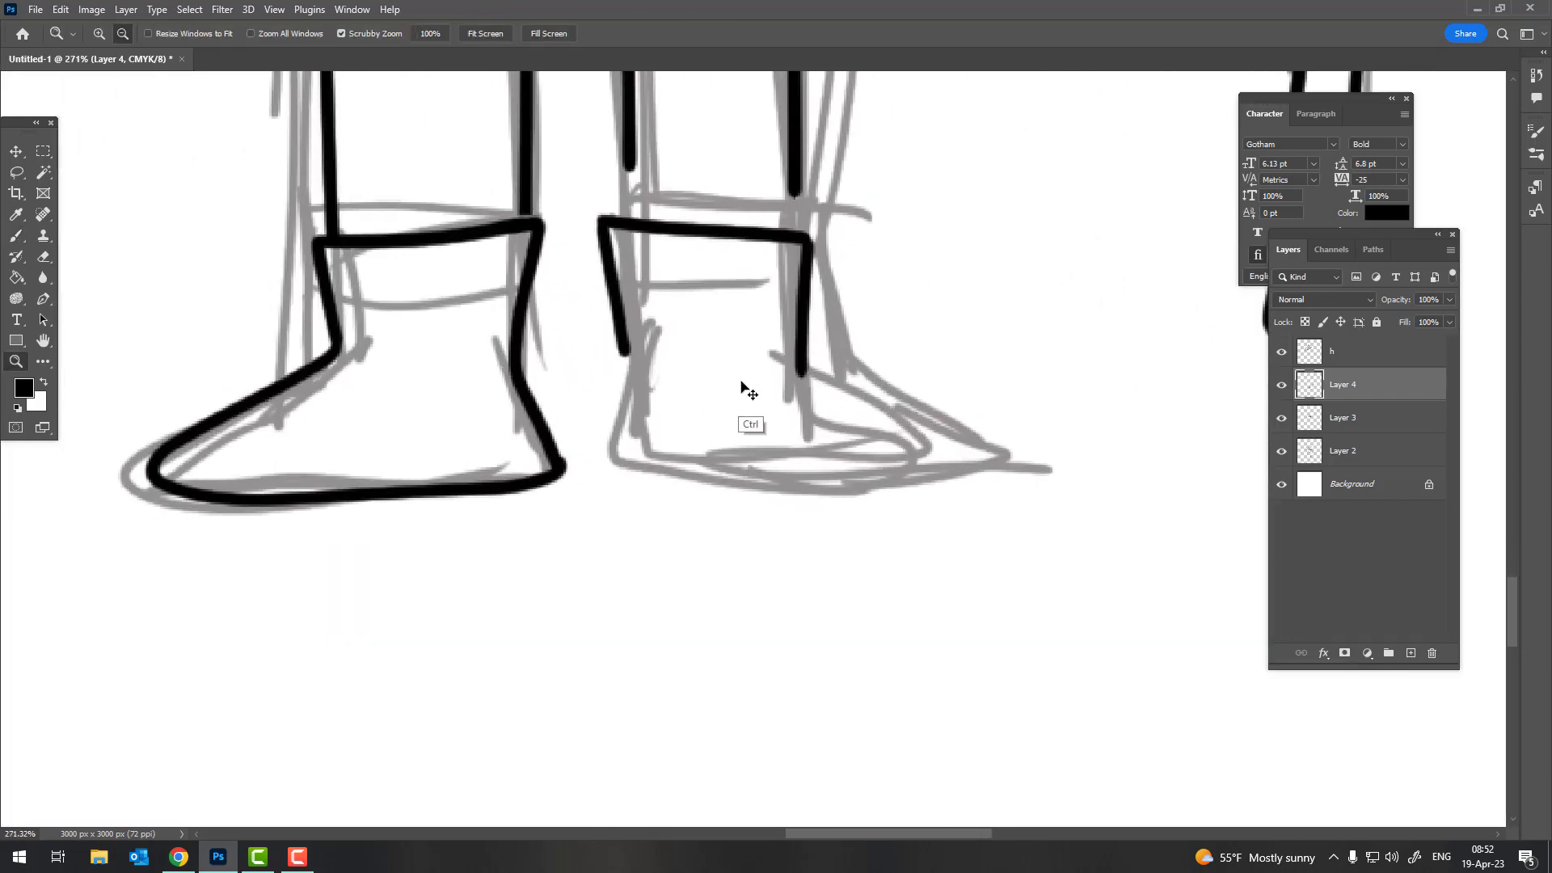
pyautogui.hotkey('ctrl', 'alt', 'z')
pyautogui.hotkey('ctrl', 'alt', 'z')
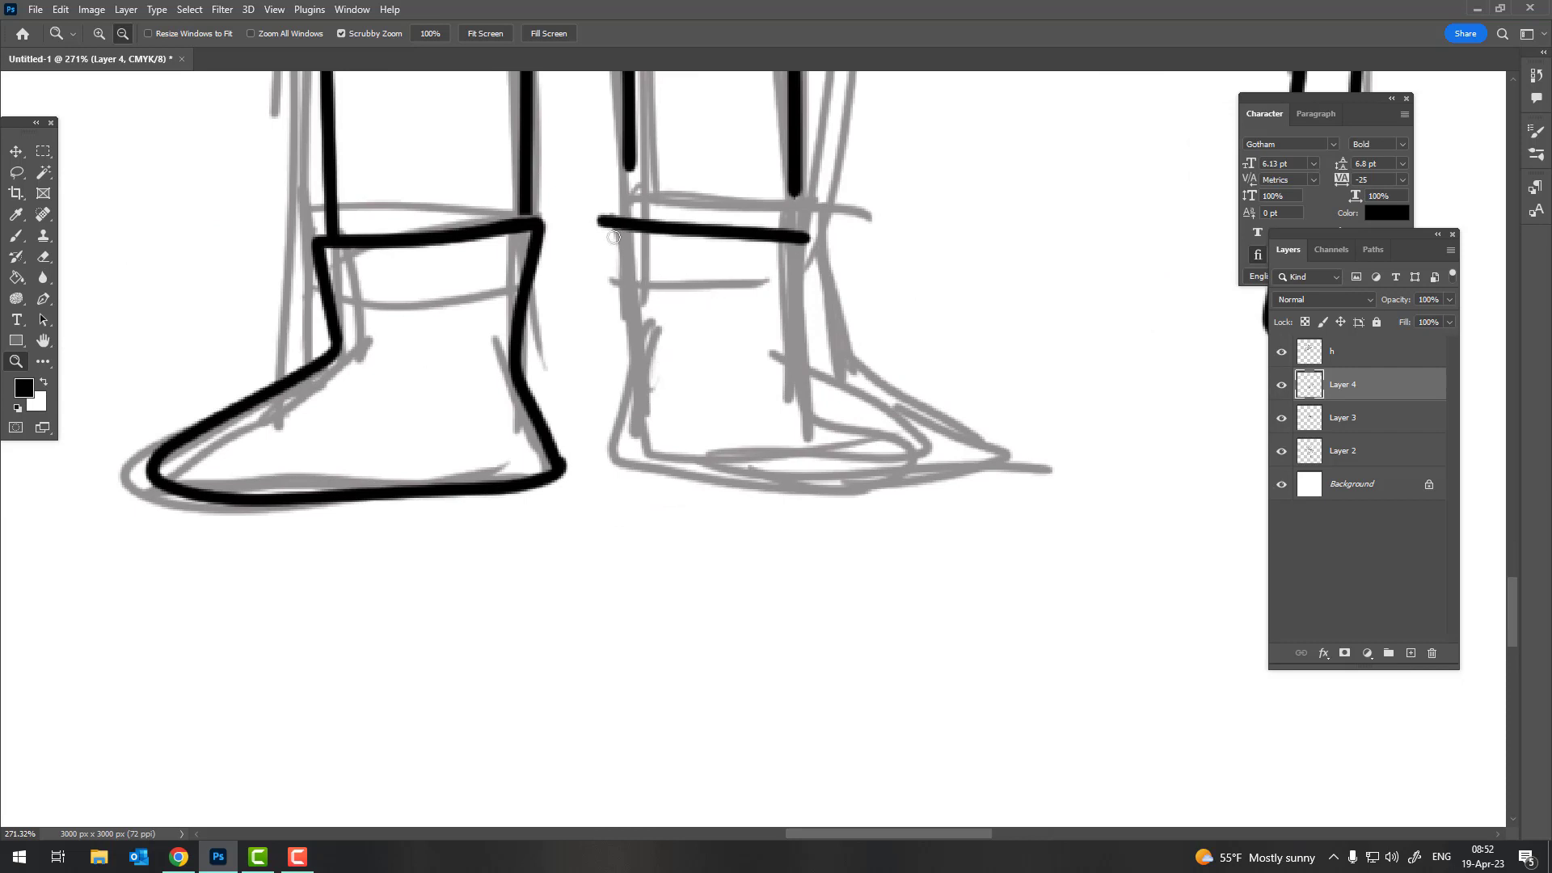
pyautogui.press('b')
pyautogui.moveTo(627, 483)
pyautogui.mouseDown()
pyautogui.moveTo(869, 506)
pyautogui.moveTo(1003, 465)
pyautogui.moveTo(848, 389)
pyautogui.mouseUp()
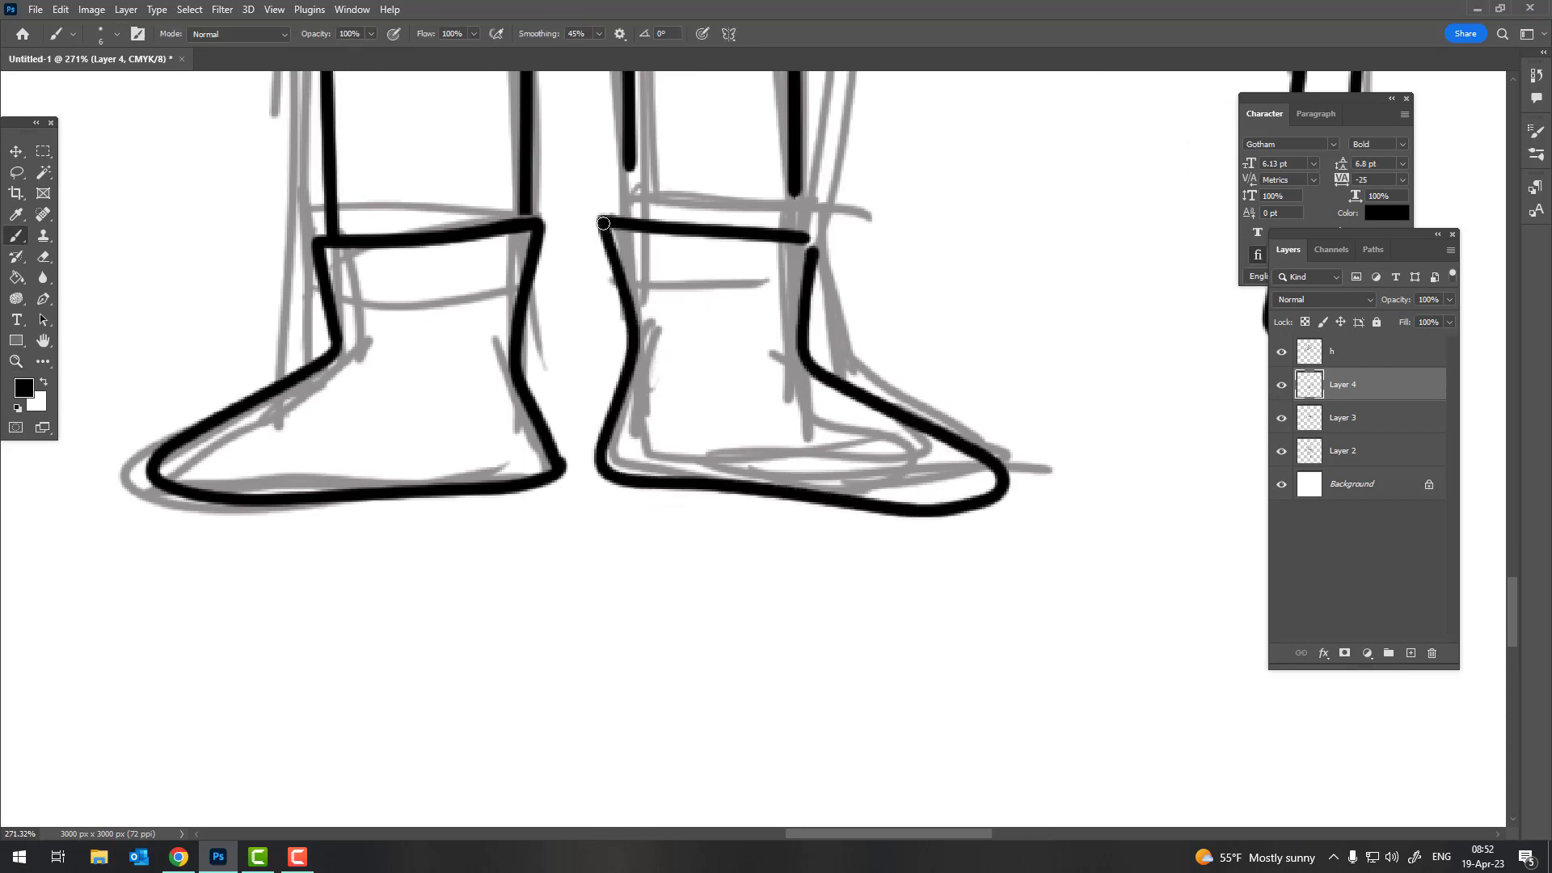
pyautogui.scroll(-3, 603, 223)
pyautogui.scroll(-2, 603, 223)
pyautogui.scroll(5, 845, 377)
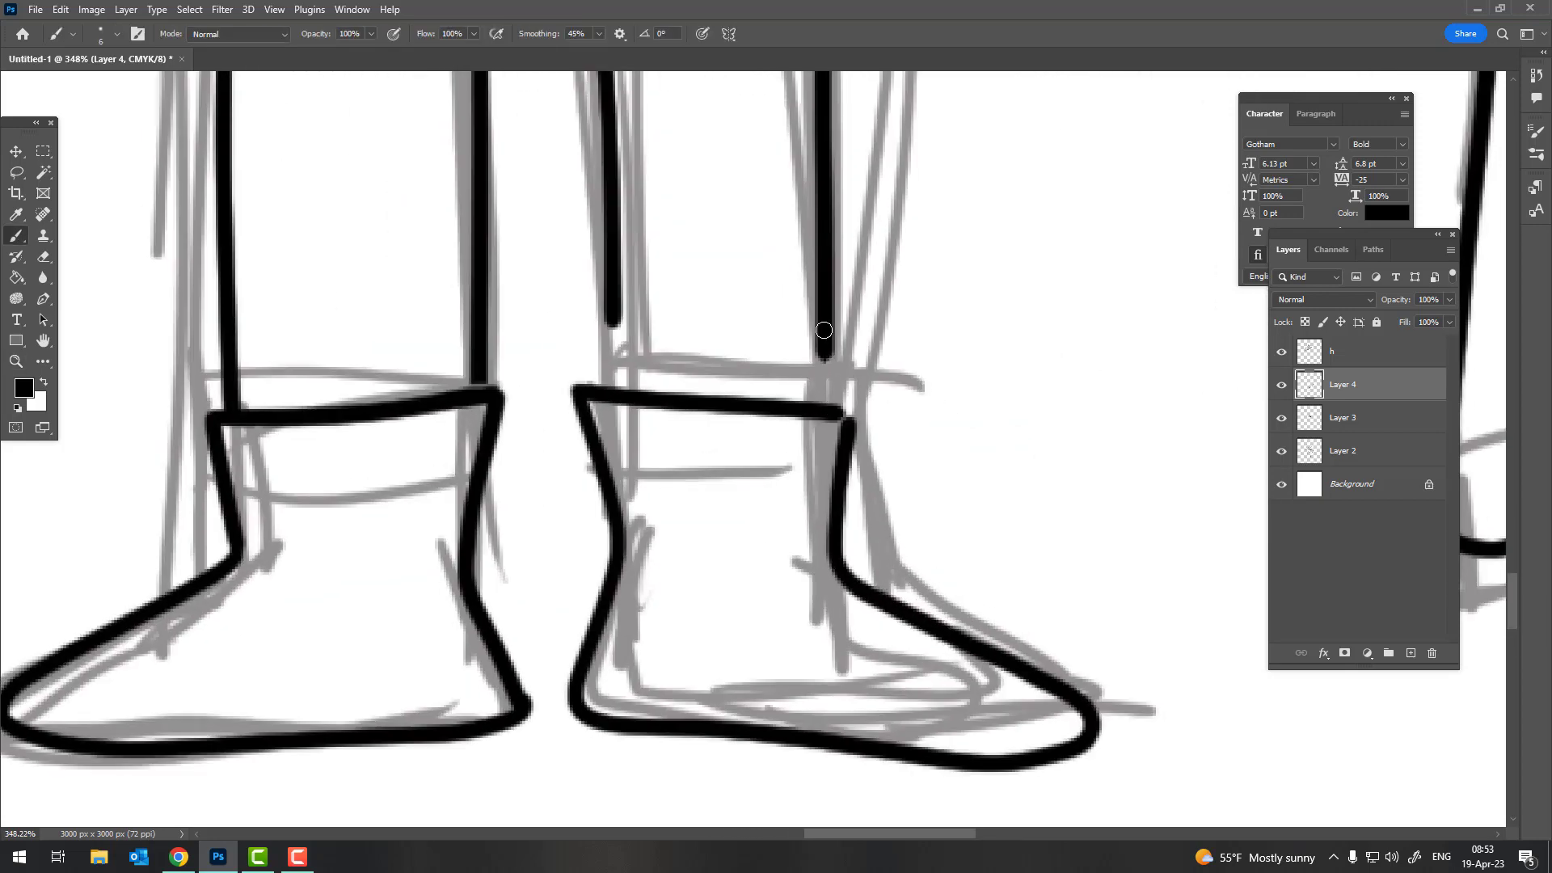
pyautogui.moveTo(617, 312); pyautogui.dragTo(615, 389)
# Zoom in and out to review the inked legs and boots
pyautogui.press('z')
pyautogui.scroll(-2, 615, 388)
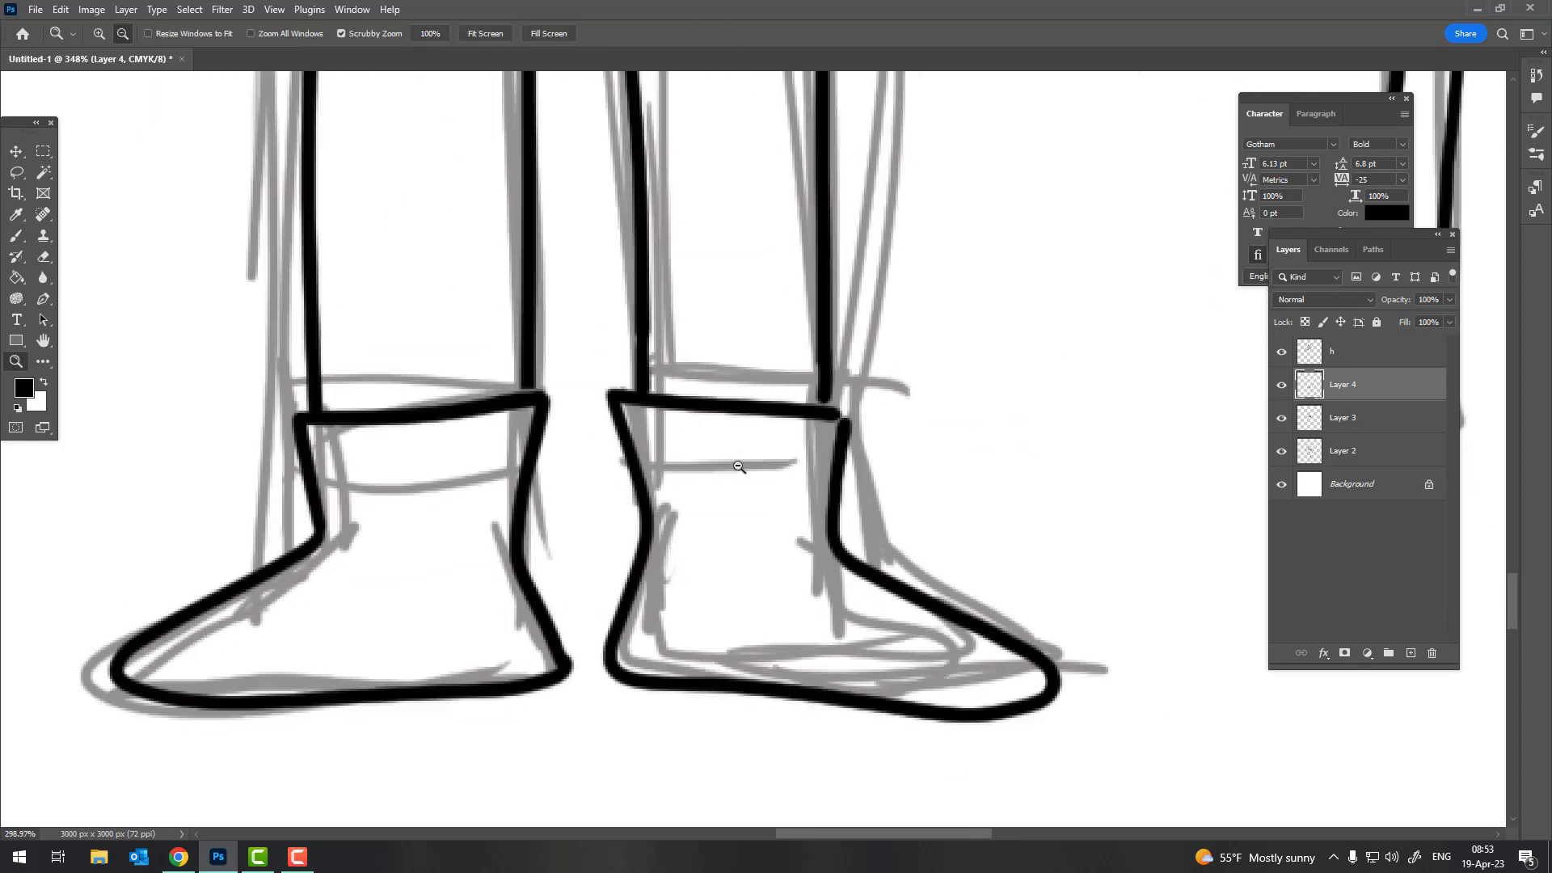
pyautogui.scroll(-3, 668, 680)
pyautogui.scroll(1, 623, 485)
pyautogui.scroll(2, 579, 434)
pyautogui.scroll(3, 579, 434)
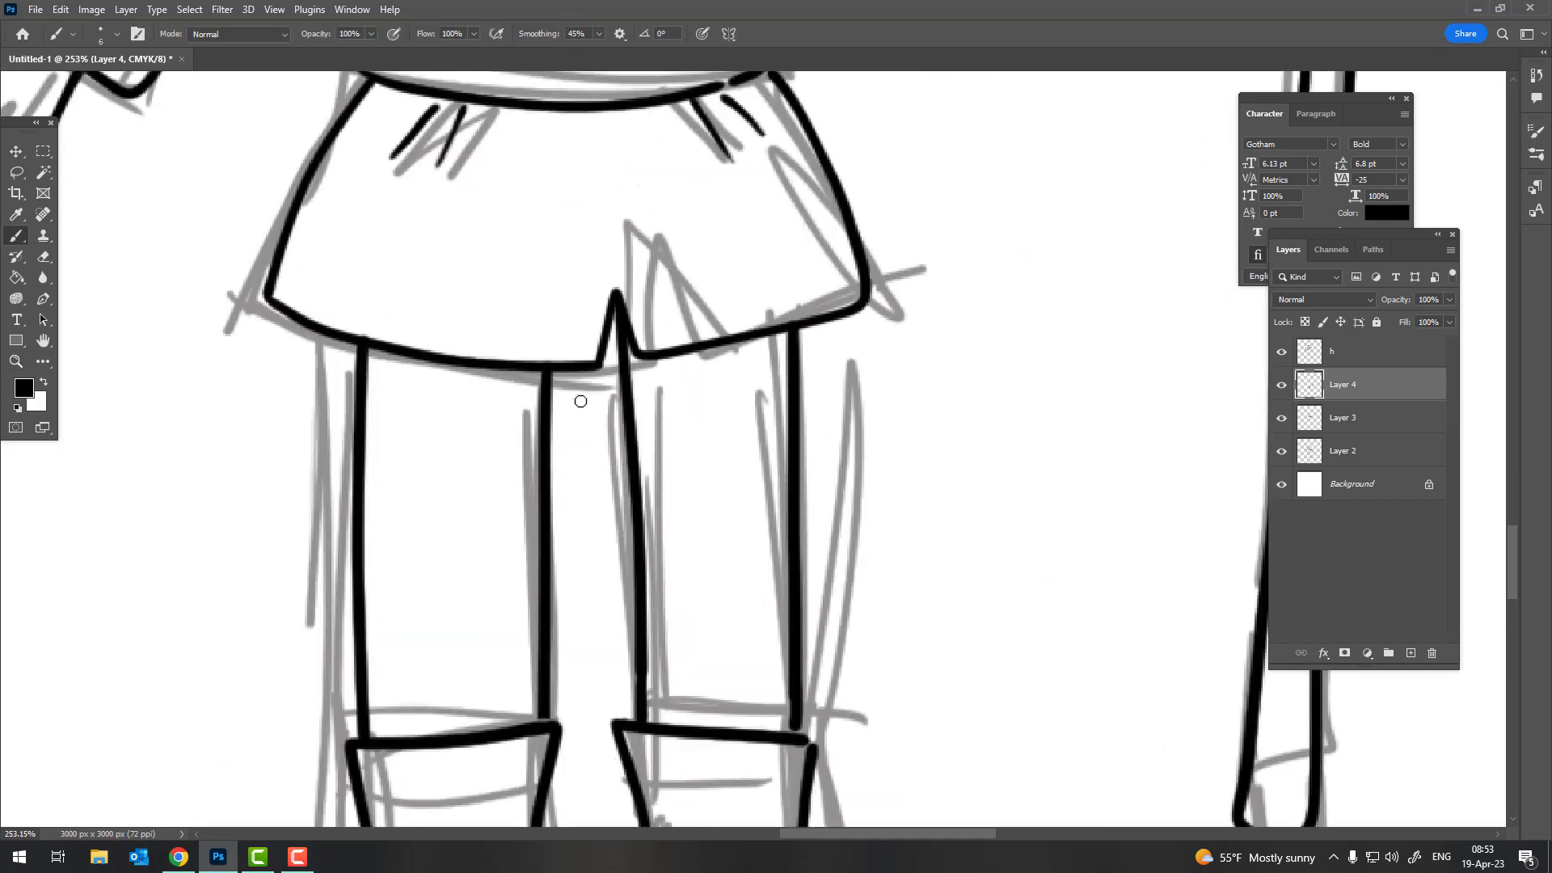
pyautogui.press('b')
pyautogui.scroll(-3, 579, 404)
pyautogui.scroll(3, 509, 505)
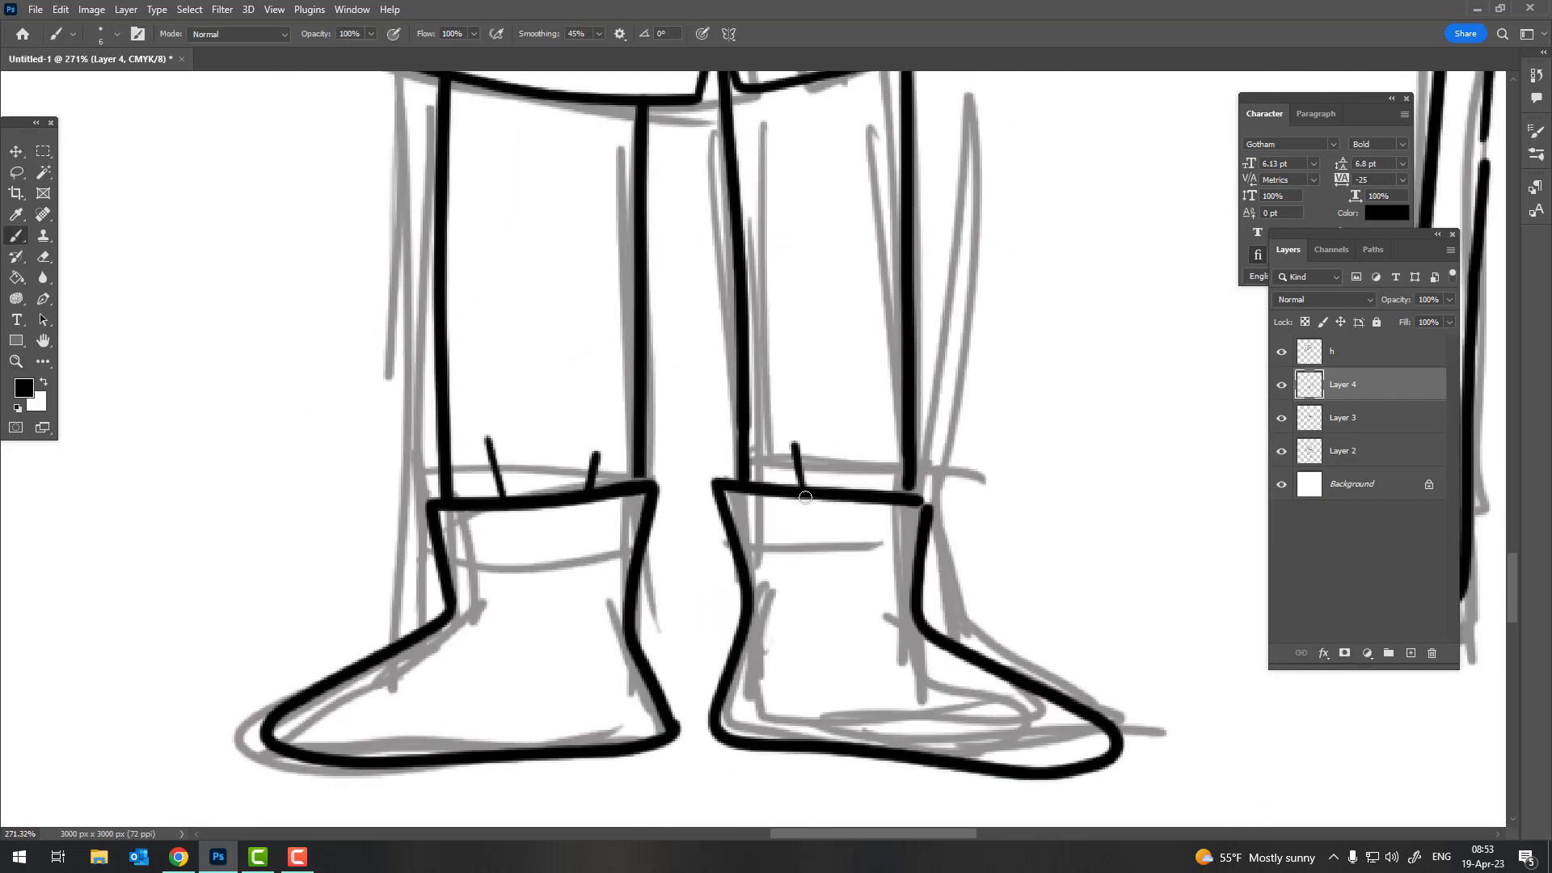
pyautogui.press('z')
pyautogui.scroll(-5, 808, 424)
# Ink a shoulder line and three folds across the tunic's chest and sides
pyautogui.scroll(1, 708, 421)
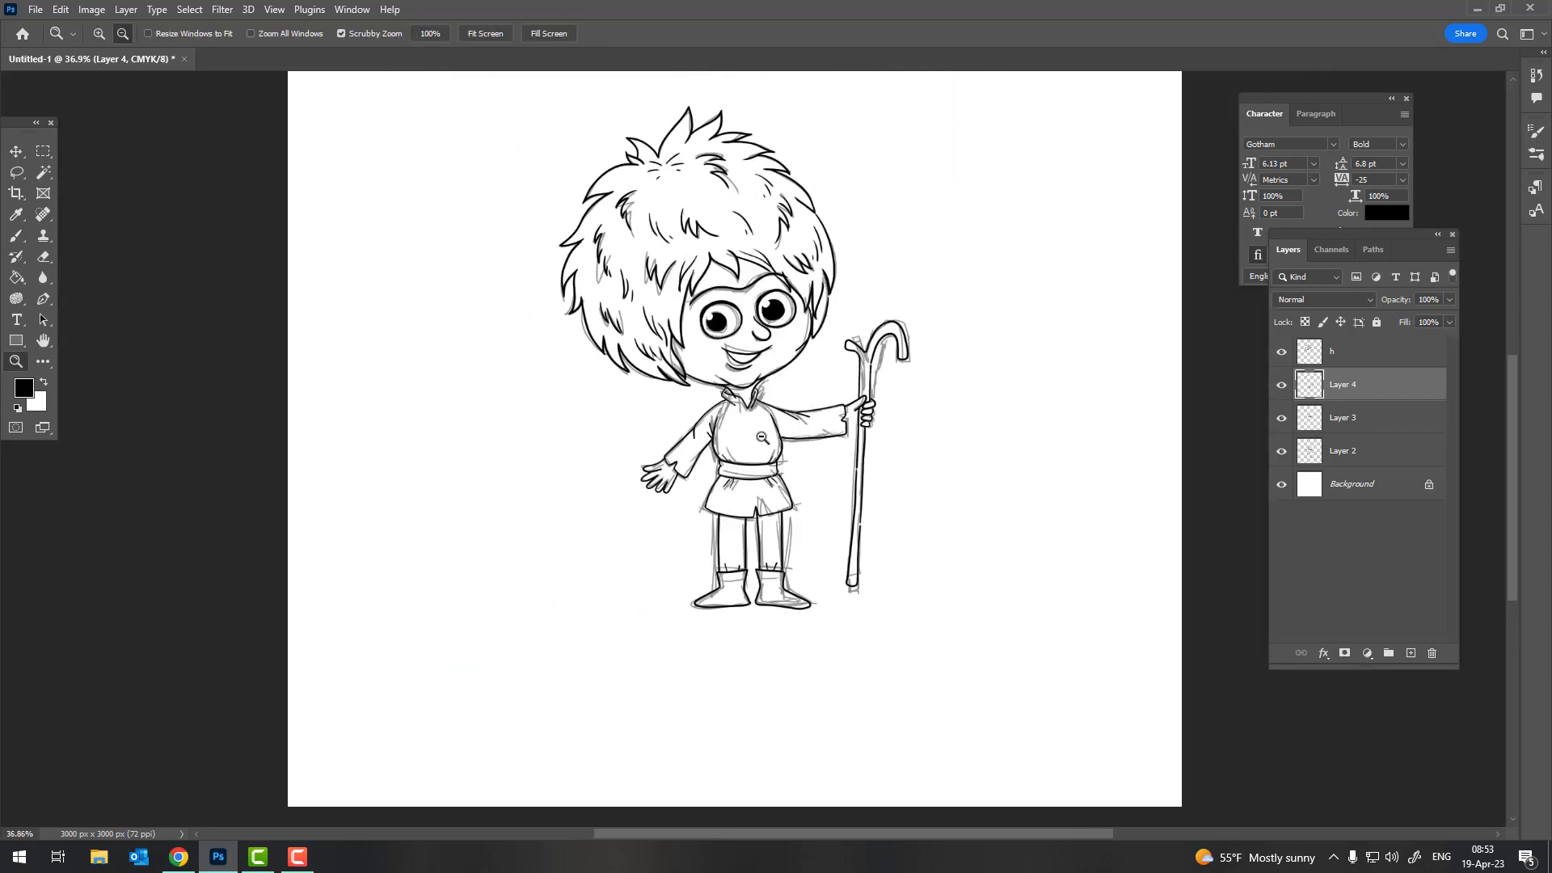
pyautogui.scroll(1, 708, 422)
pyautogui.scroll(1, 709, 421)
pyautogui.scroll(4, 708, 421)
pyautogui.scroll(1, 709, 422)
pyautogui.press('b')
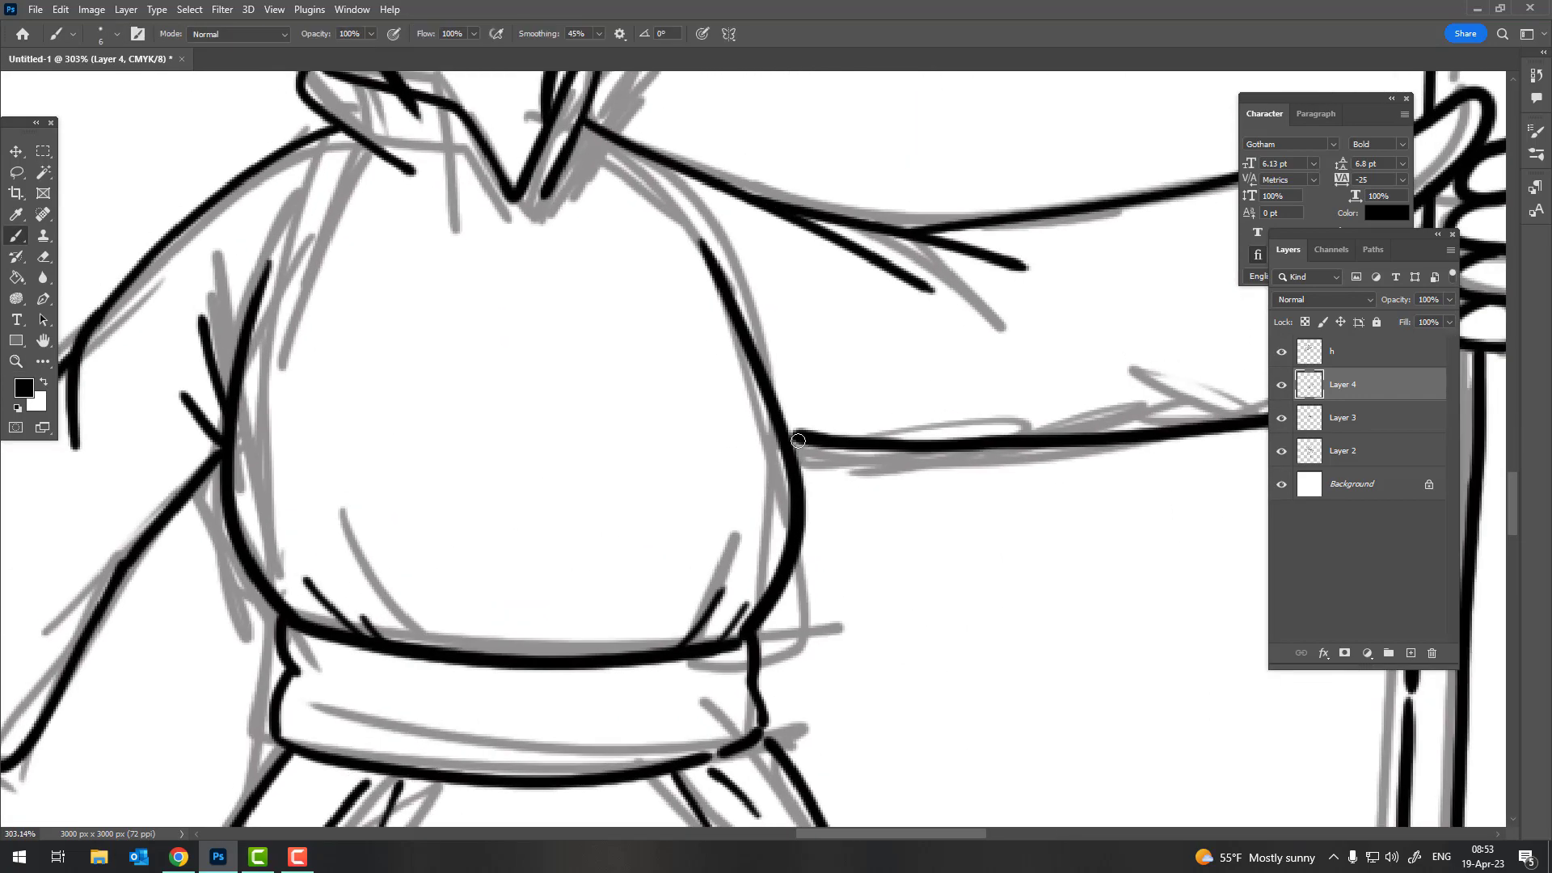
pyautogui.moveTo(799, 437); pyautogui.dragTo(824, 347)
pyautogui.scroll(-2, 710, 354)
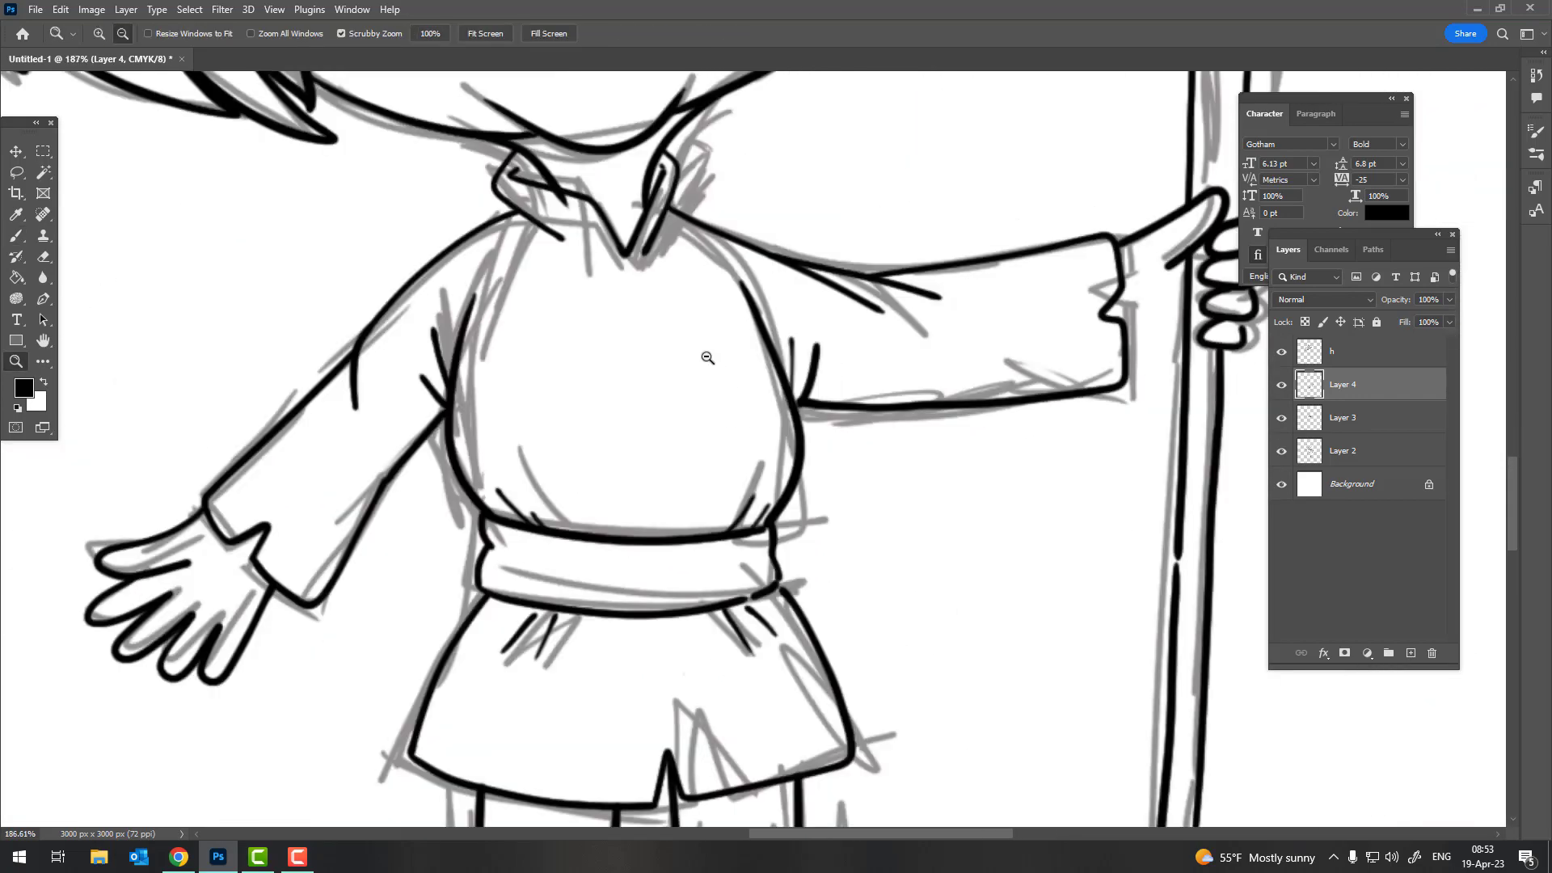
pyautogui.scroll(2, 609, 457)
pyautogui.scroll(-2, 623, 375)
pyautogui.scroll(2, 550, 357)
pyautogui.moveTo(549, 356); pyautogui.dragTo(837, 356)
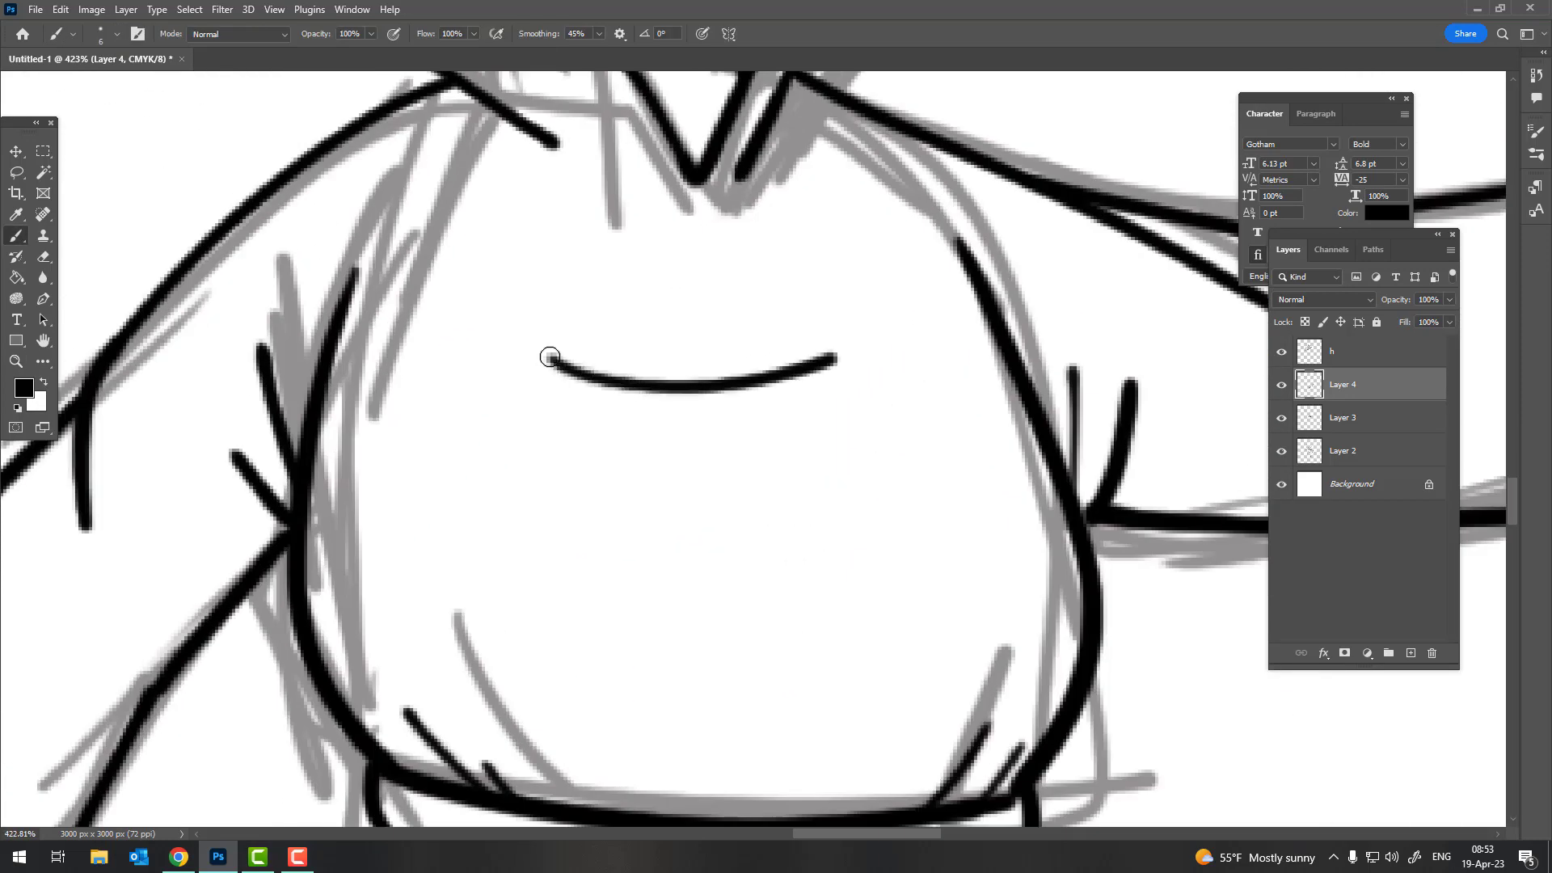
pyautogui.moveTo(921, 388); pyautogui.dragTo(794, 501)
pyautogui.moveTo(446, 461); pyautogui.dragTo(554, 580)
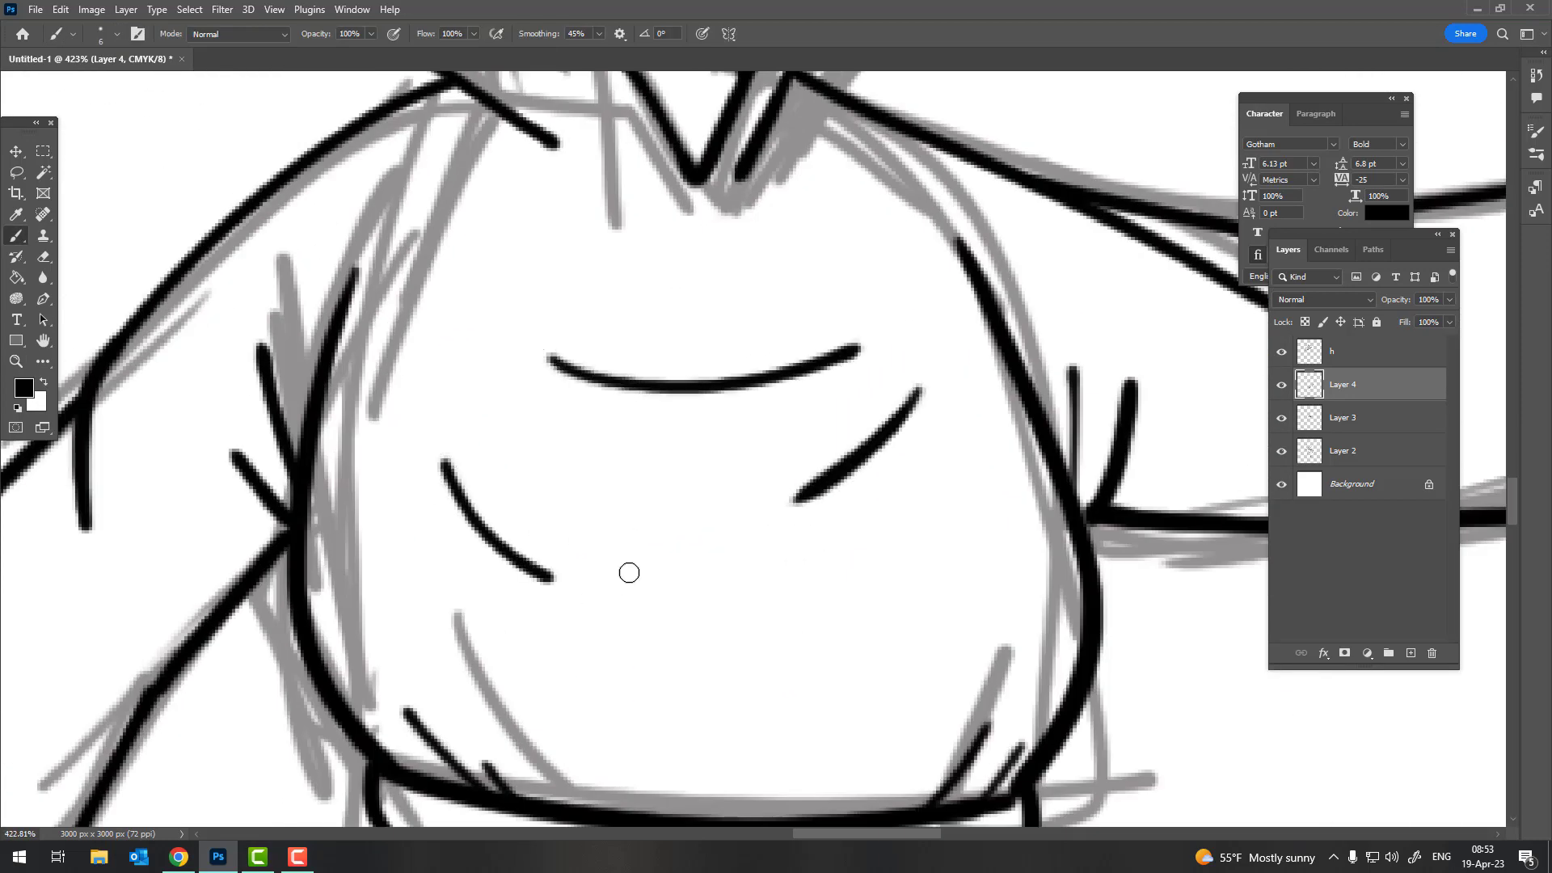
# Zoom in on the arm holding the staff to inspect its outline
pyautogui.press('z')
pyautogui.scroll(-10, 638, 486)
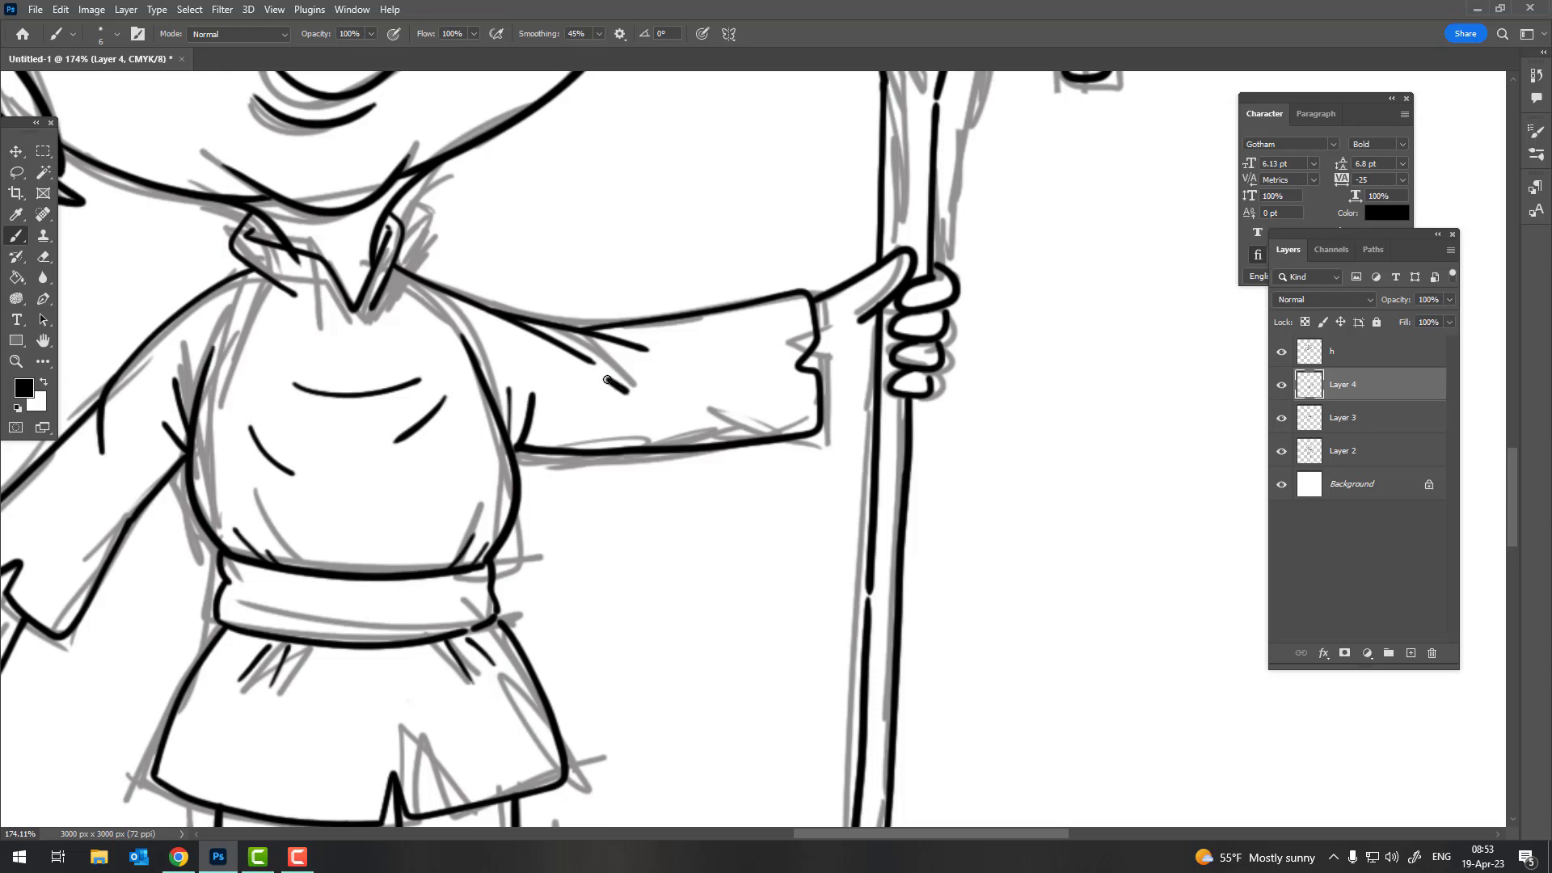
pyautogui.scroll(-10, 669, 366)
pyautogui.scroll(10, 583, 445)
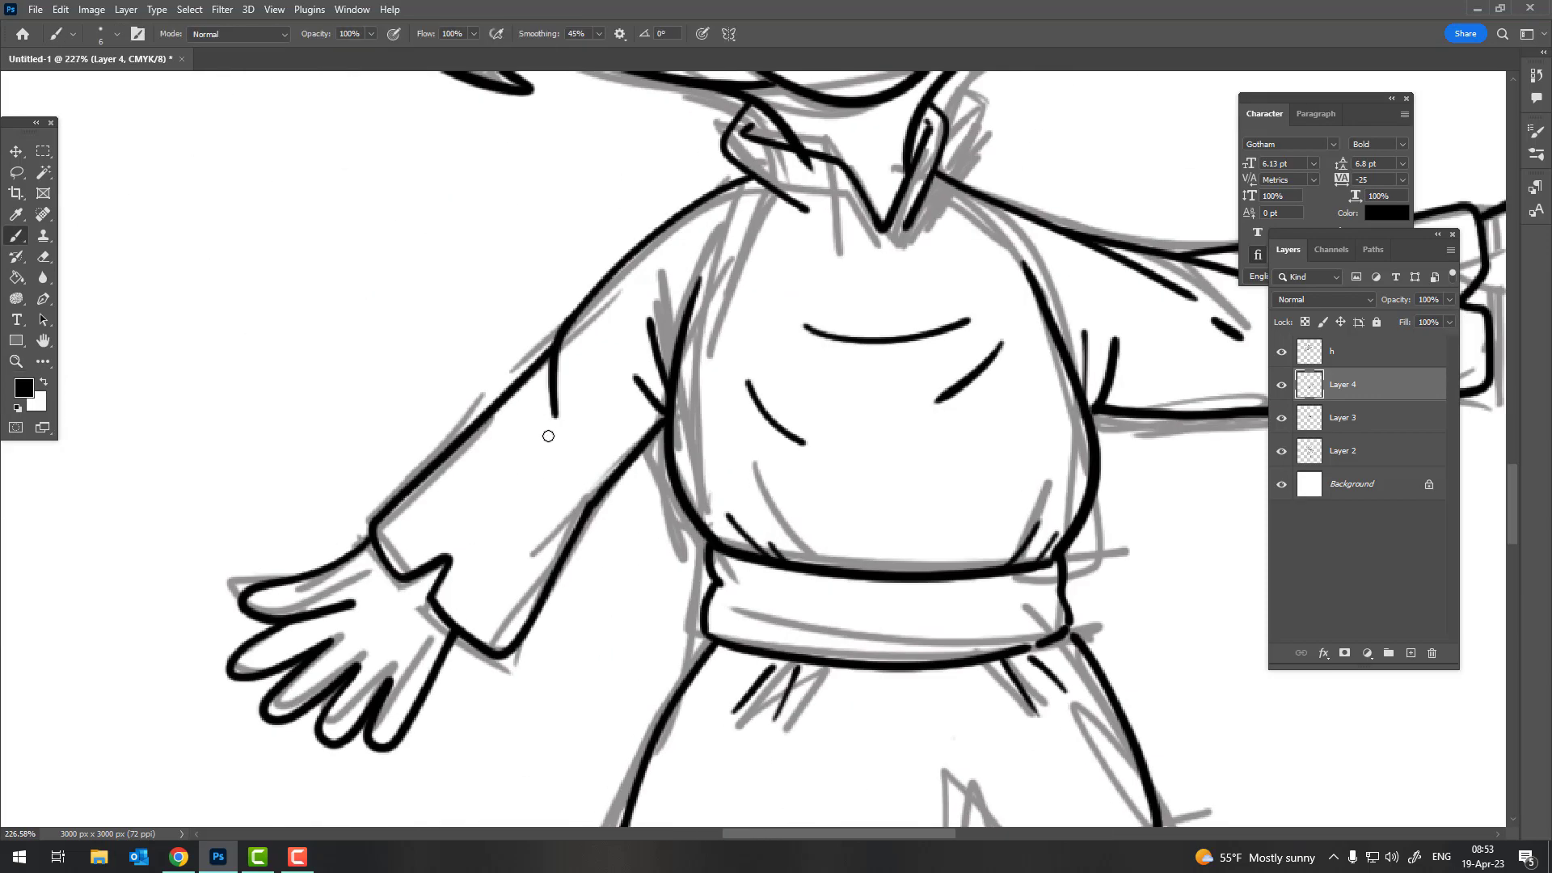
pyautogui.press('z')
pyautogui.scroll(-8, 1059, 434)
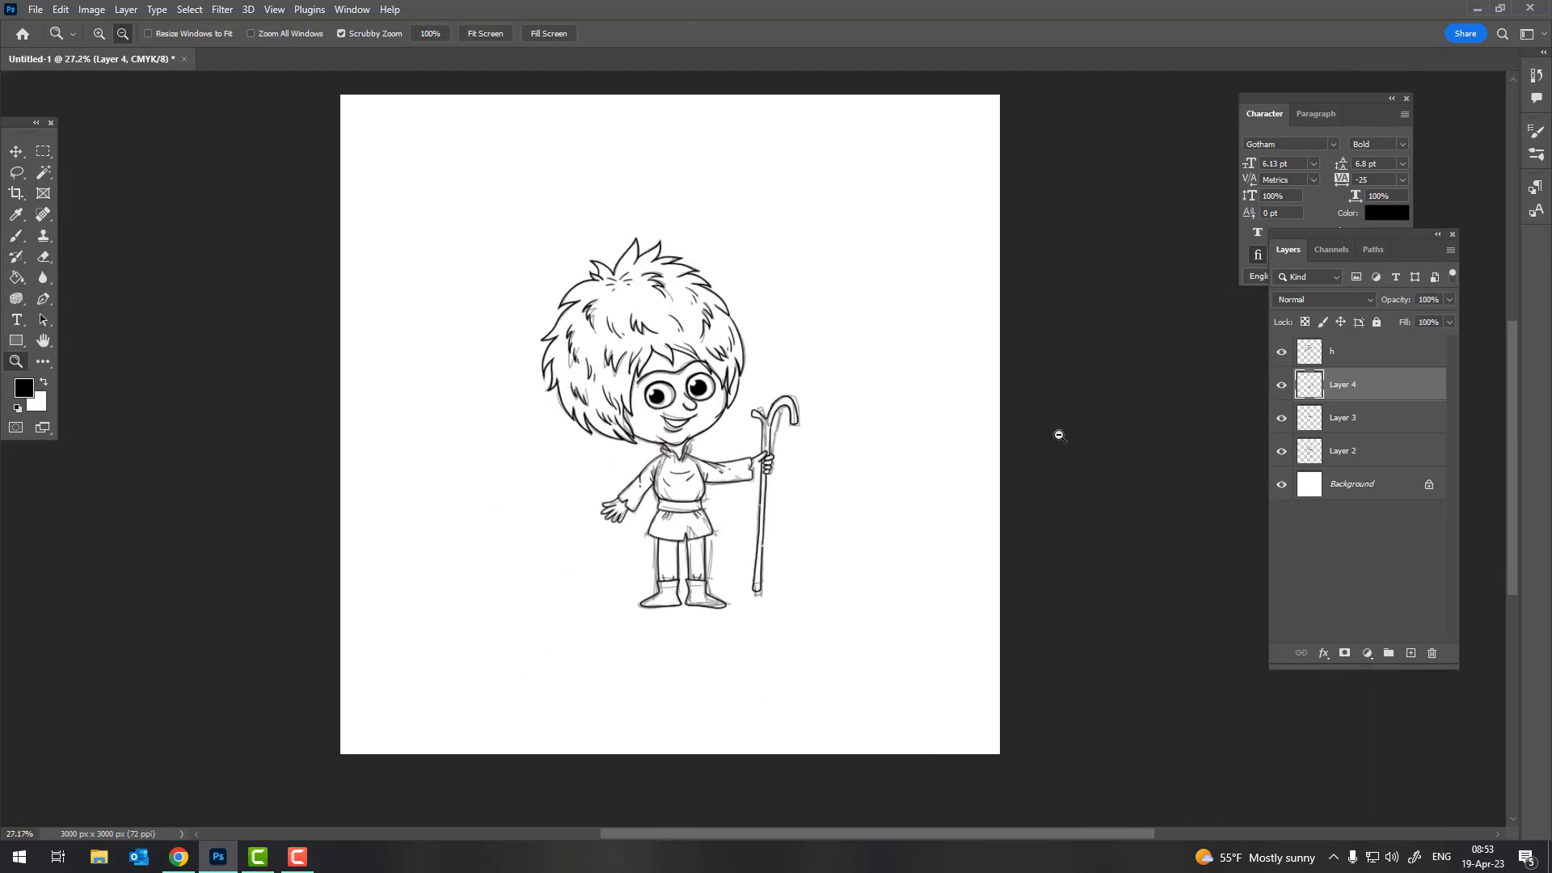
pyautogui.scroll(9, 842, 491)
pyautogui.press('b')
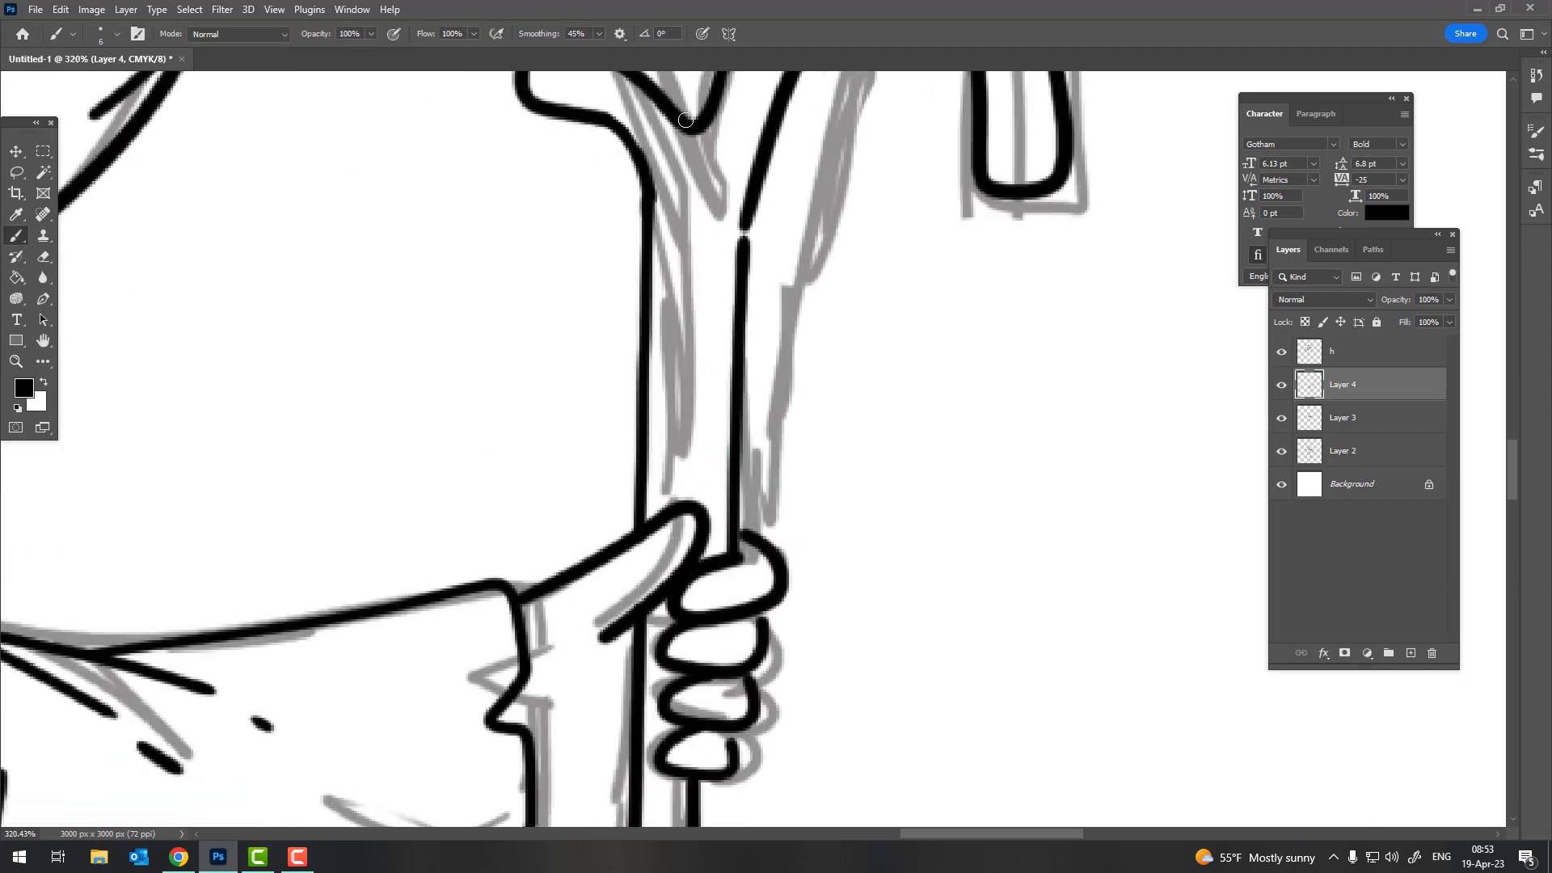
pyautogui.scroll(-8, 747, 159)
pyautogui.scroll(8, 836, 211)
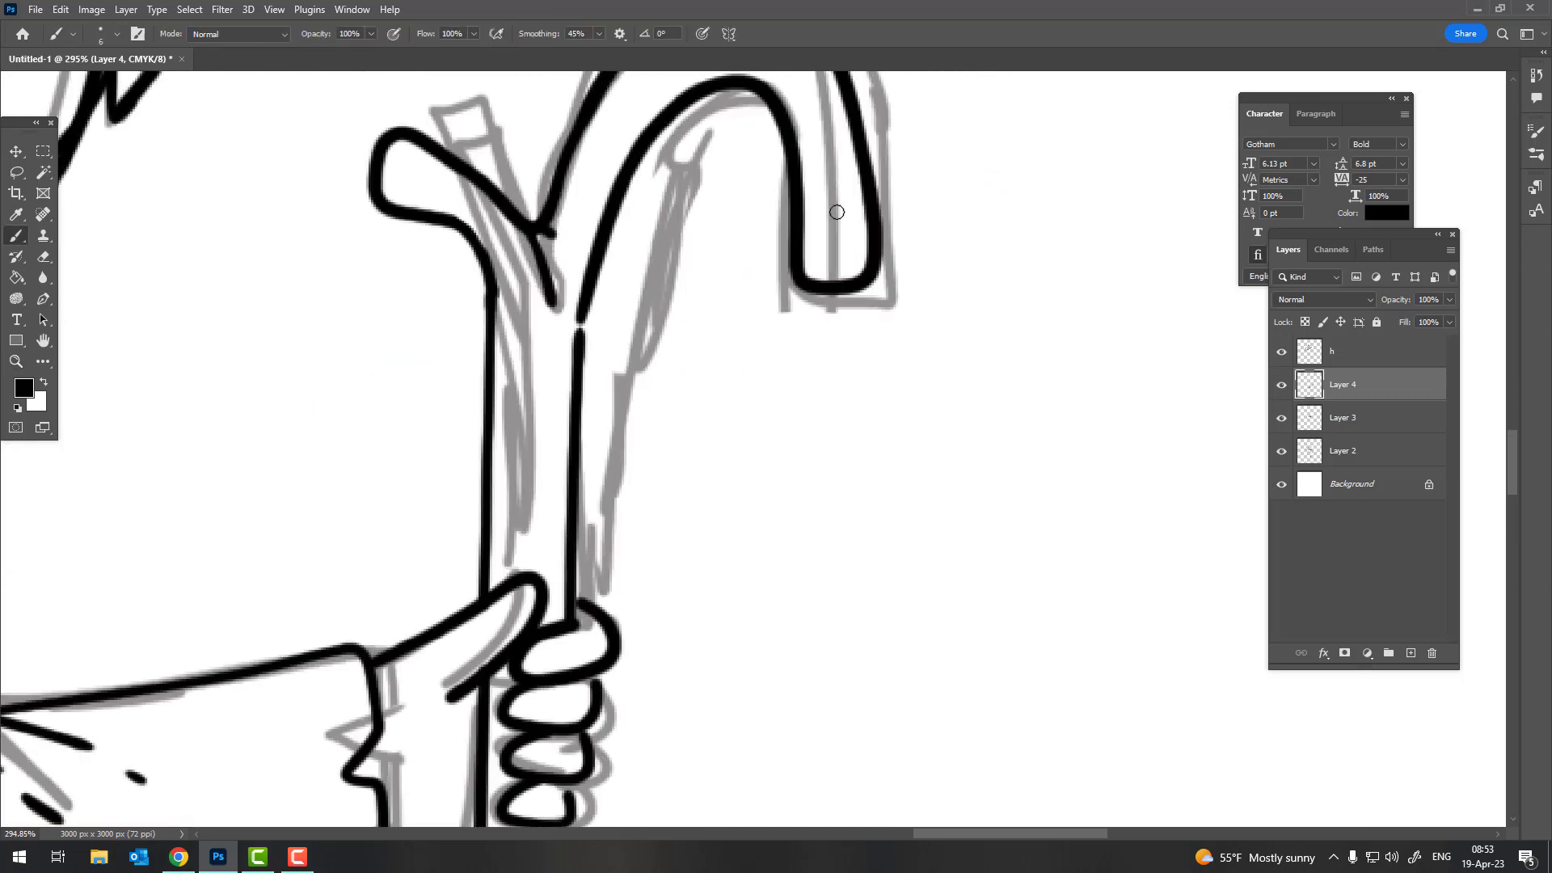
pyautogui.press('z')
pyautogui.scroll(-3, 811, 339)
pyautogui.scroll(1, 956, 221)
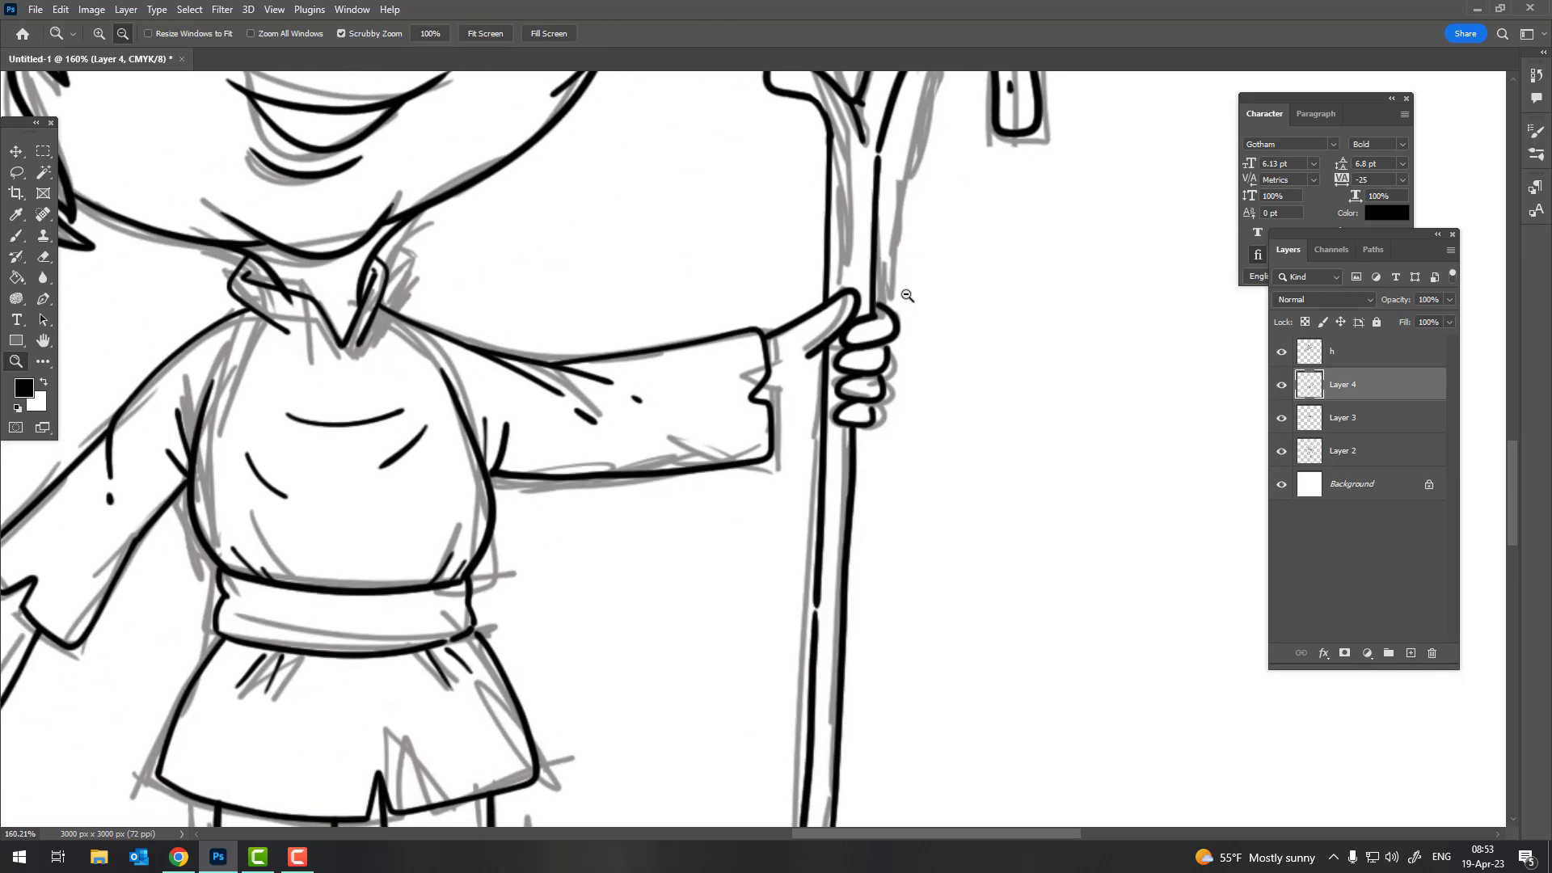
pyautogui.scroll(1, 919, 296)
pyautogui.press('b')
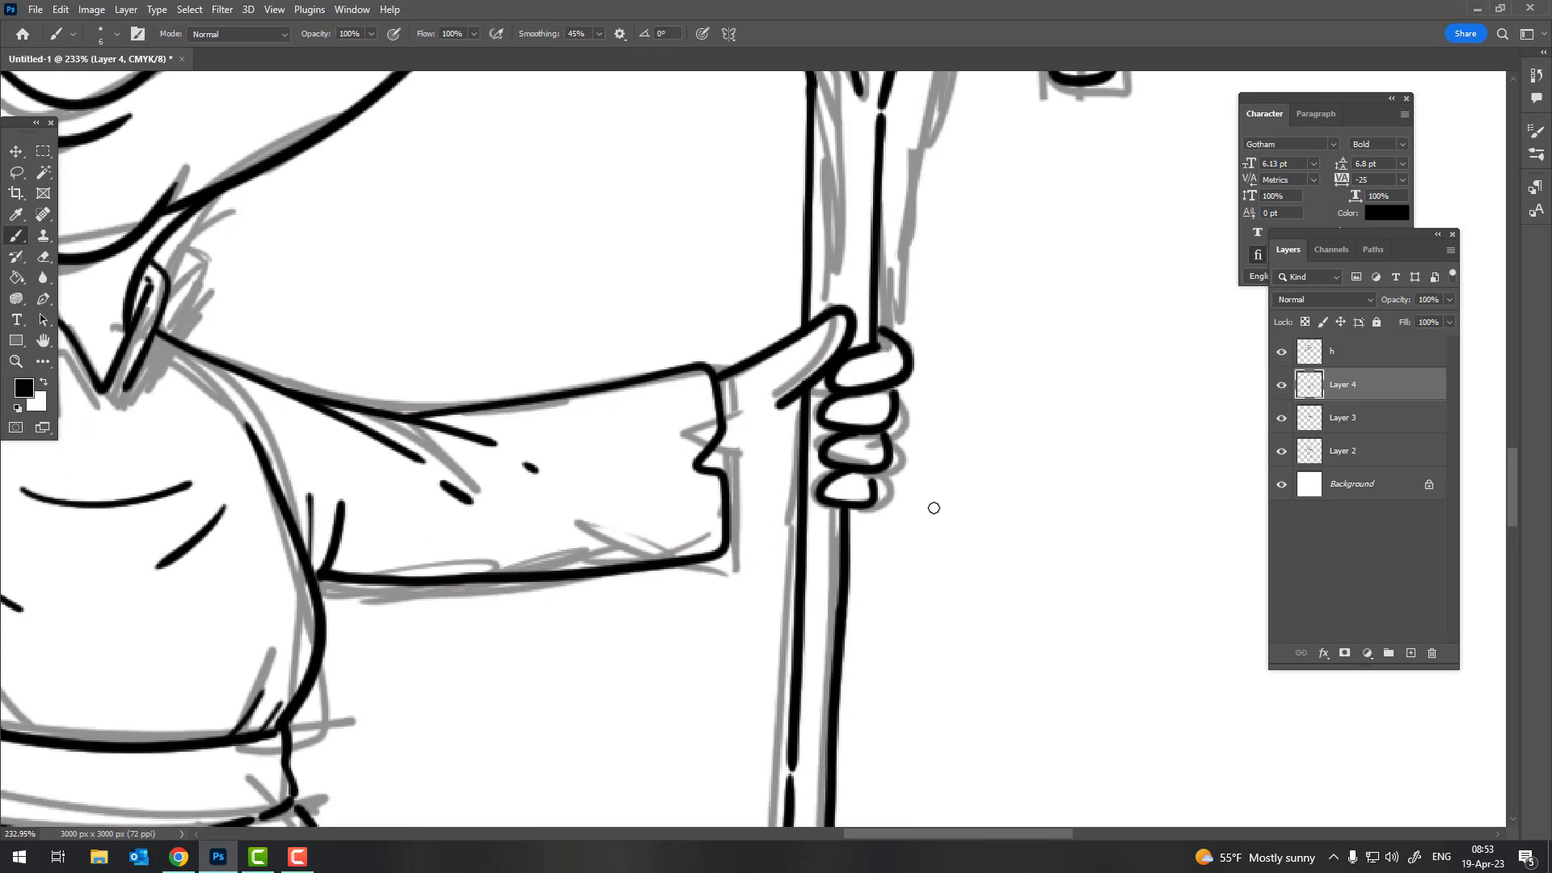
# Add an ink stroke to the sleeve outline and zoom out to the whole character
pyautogui.press('z')
pyautogui.scroll(-3, 943, 419)
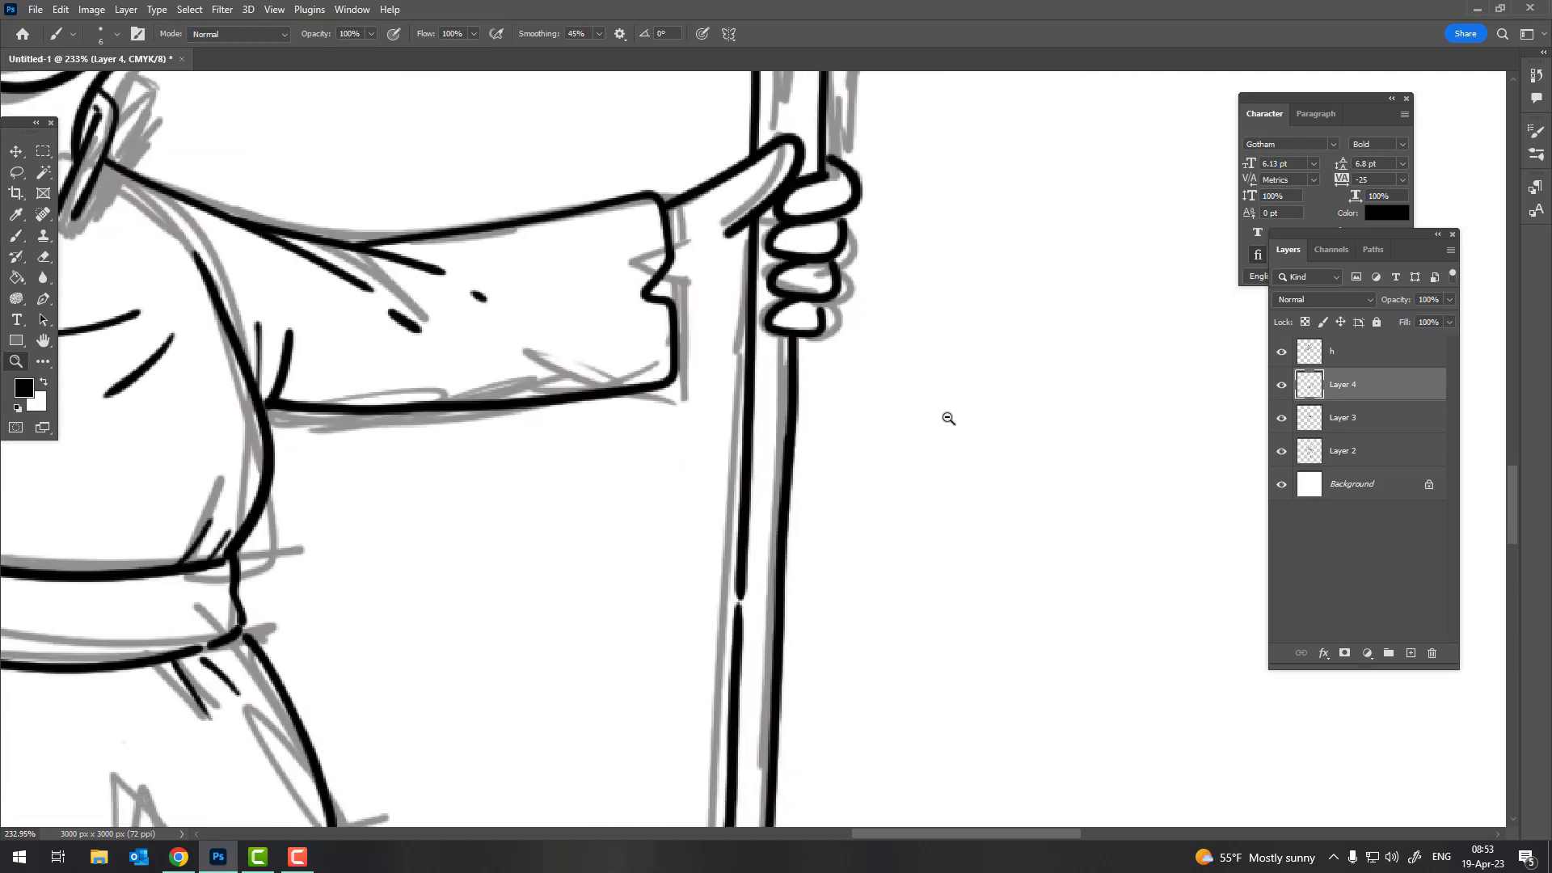
pyautogui.scroll(-2, 942, 419)
pyautogui.scroll(1, 942, 418)
pyautogui.scroll(3, 943, 419)
pyautogui.scroll(2, 1077, 406)
pyautogui.press('b')
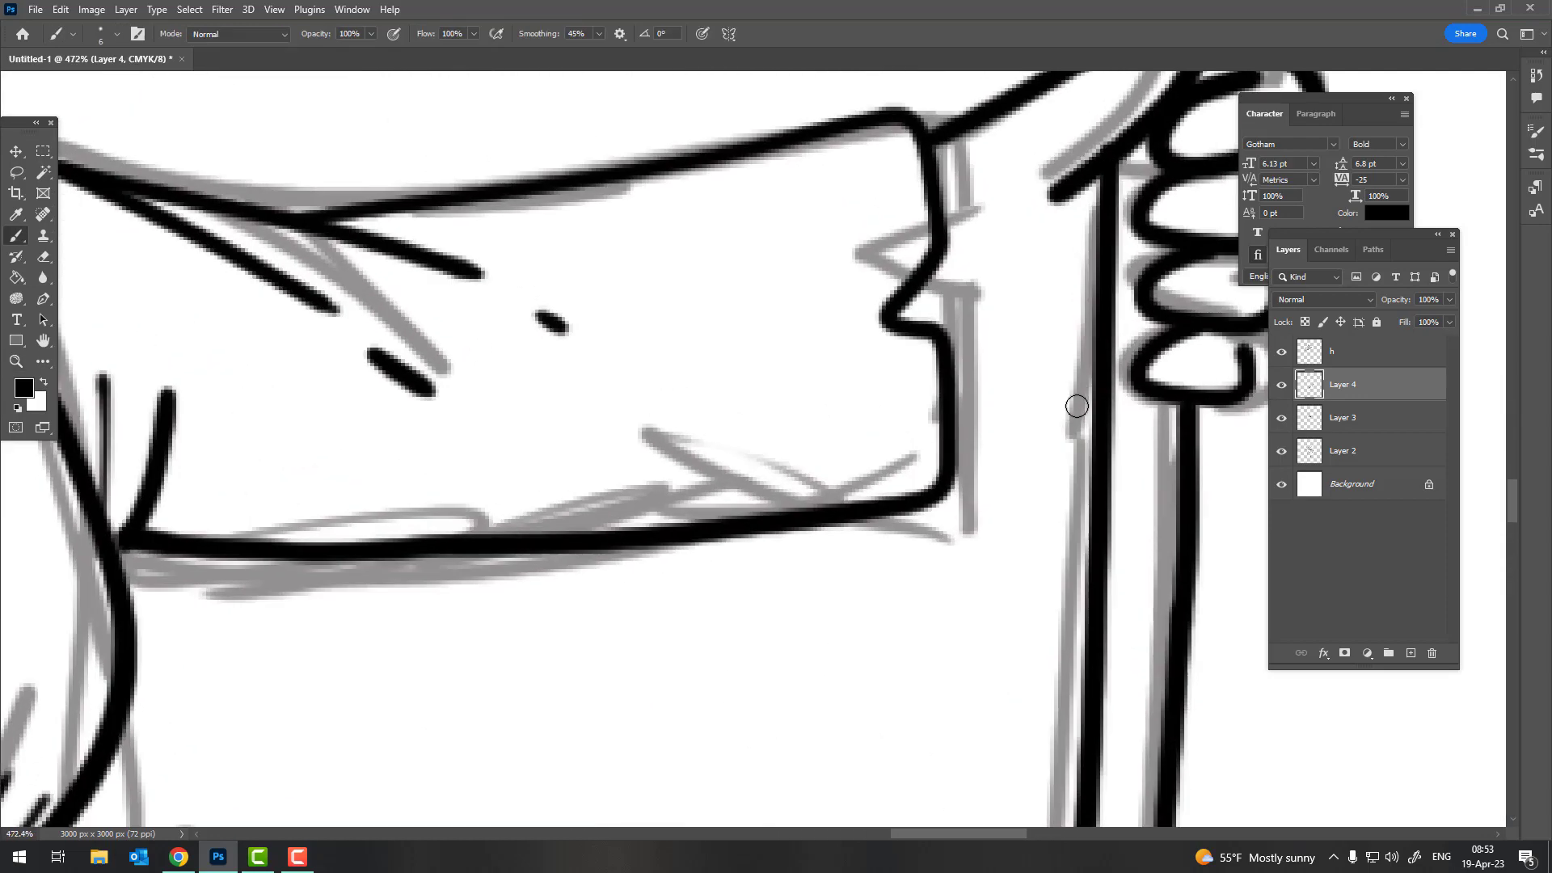
pyautogui.moveTo(1094, 398); pyautogui.dragTo(974, 399)
pyautogui.press('z')
pyautogui.scroll(-4, 934, 392)
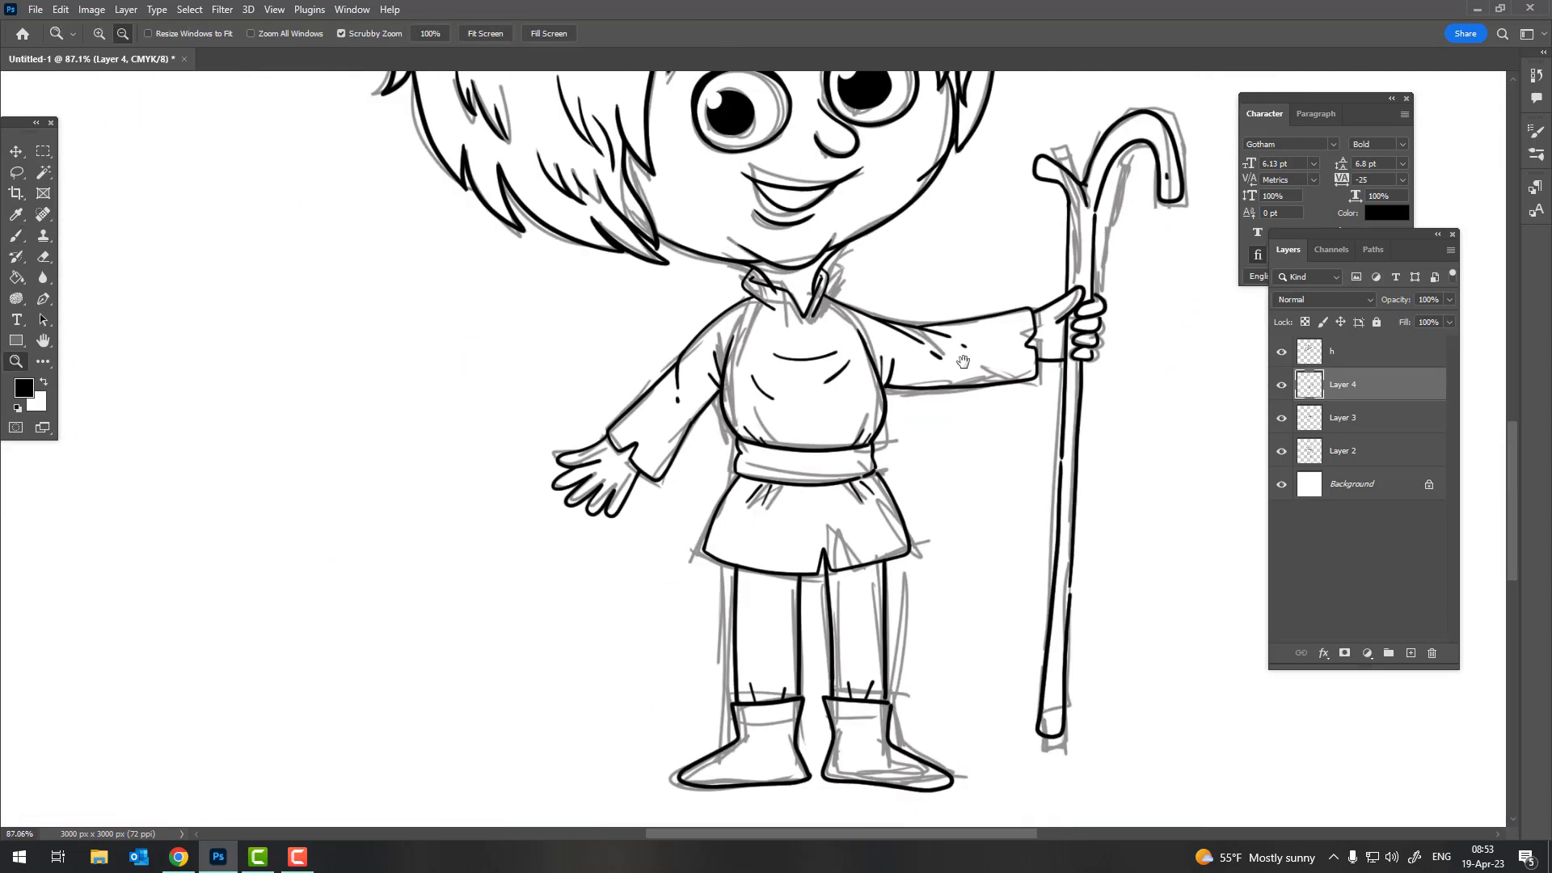
pyautogui.scroll(-1, 914, 412)
pyautogui.scroll(-3, 897, 440)
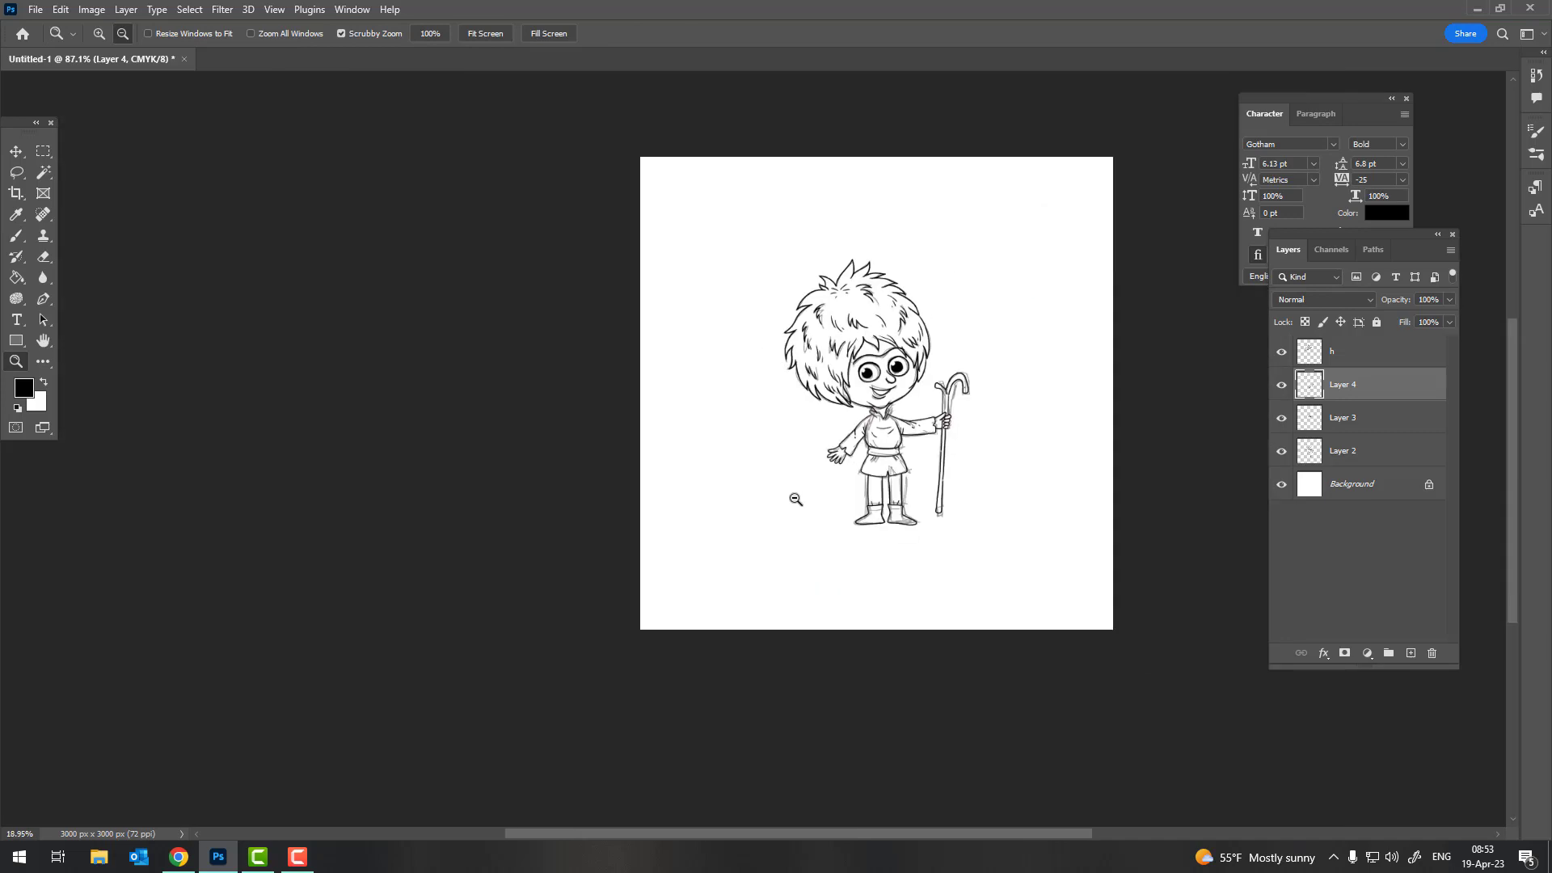
# Hide the rough sketch Layer 2 and group h, Layer 4 and Layer 3 into Group 1
pyautogui.click(1282, 451)
pyautogui.scroll(1, 898, 485)
pyautogui.scroll(1, 900, 495)
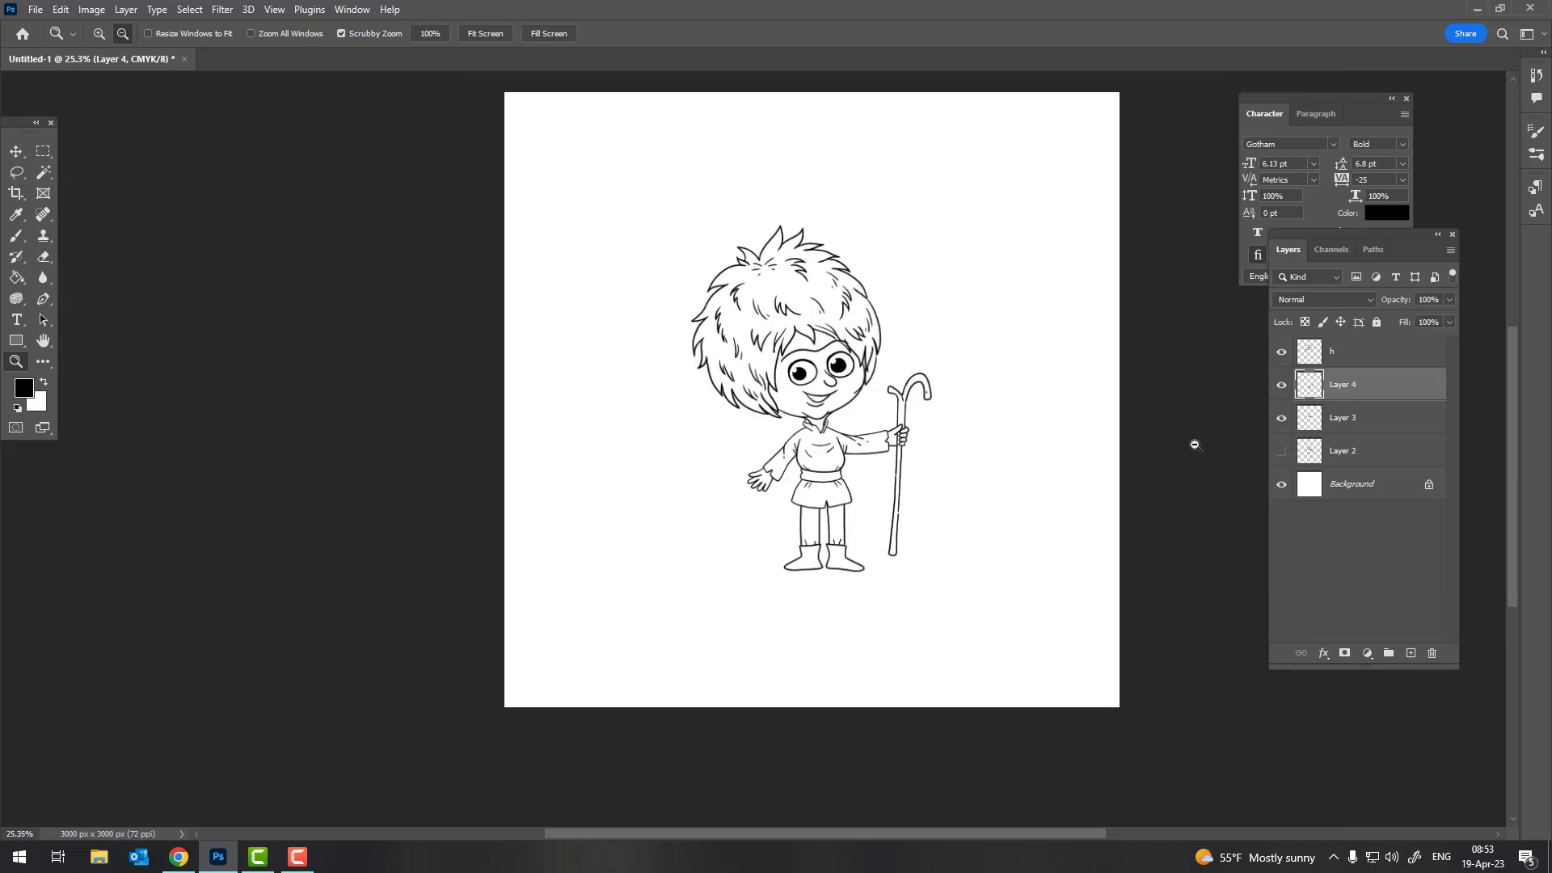
pyautogui.keyDown('shift'); pyautogui.click(1360, 414); pyautogui.keyUp('shift')
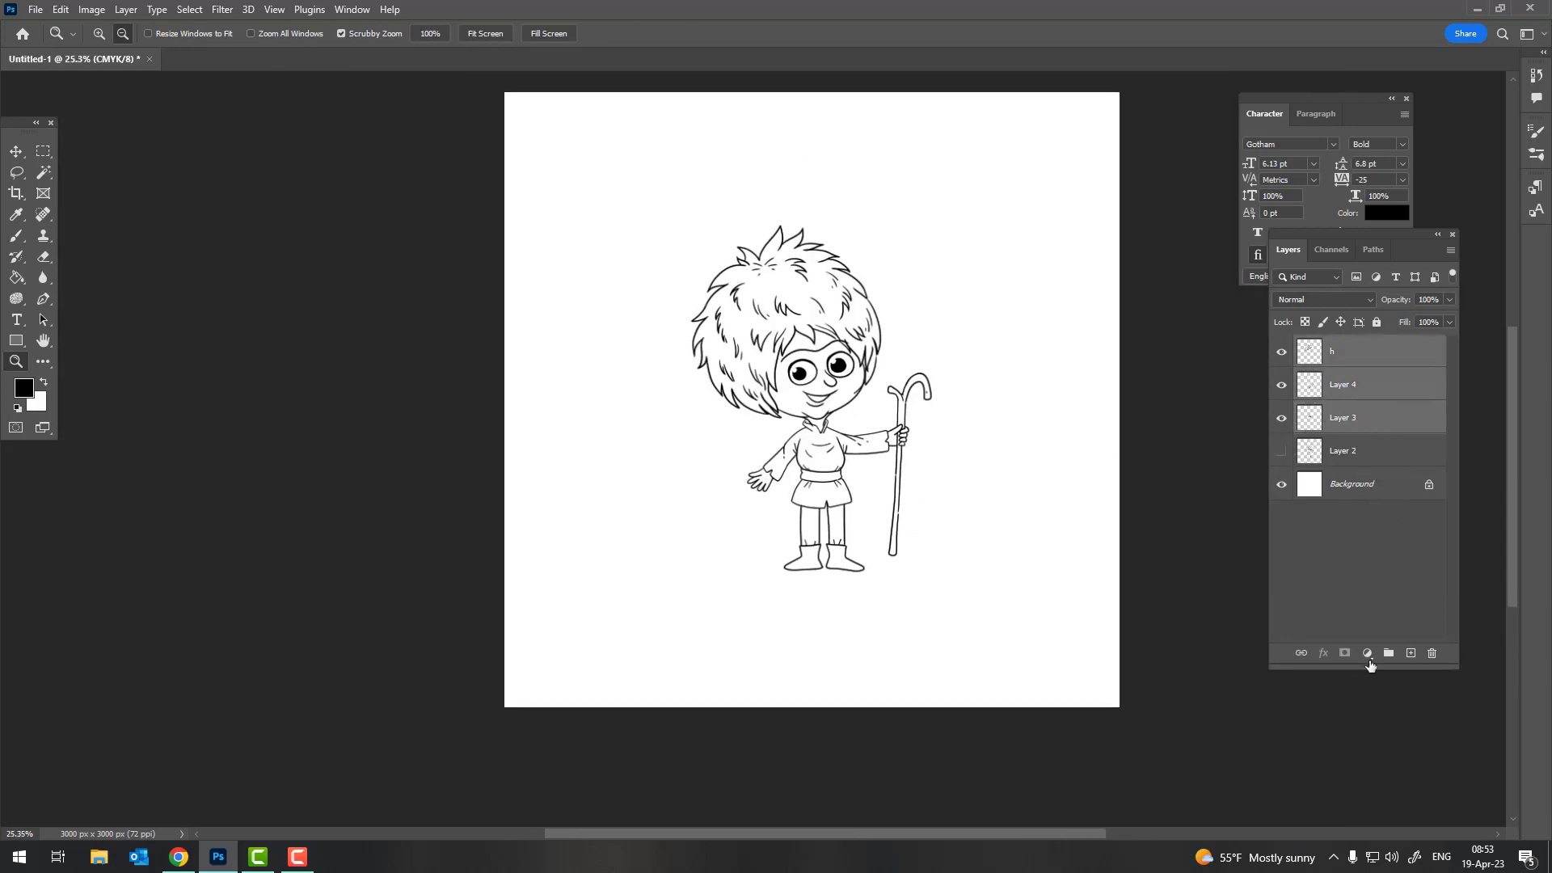
pyautogui.hotkey('ctrl', 'g')
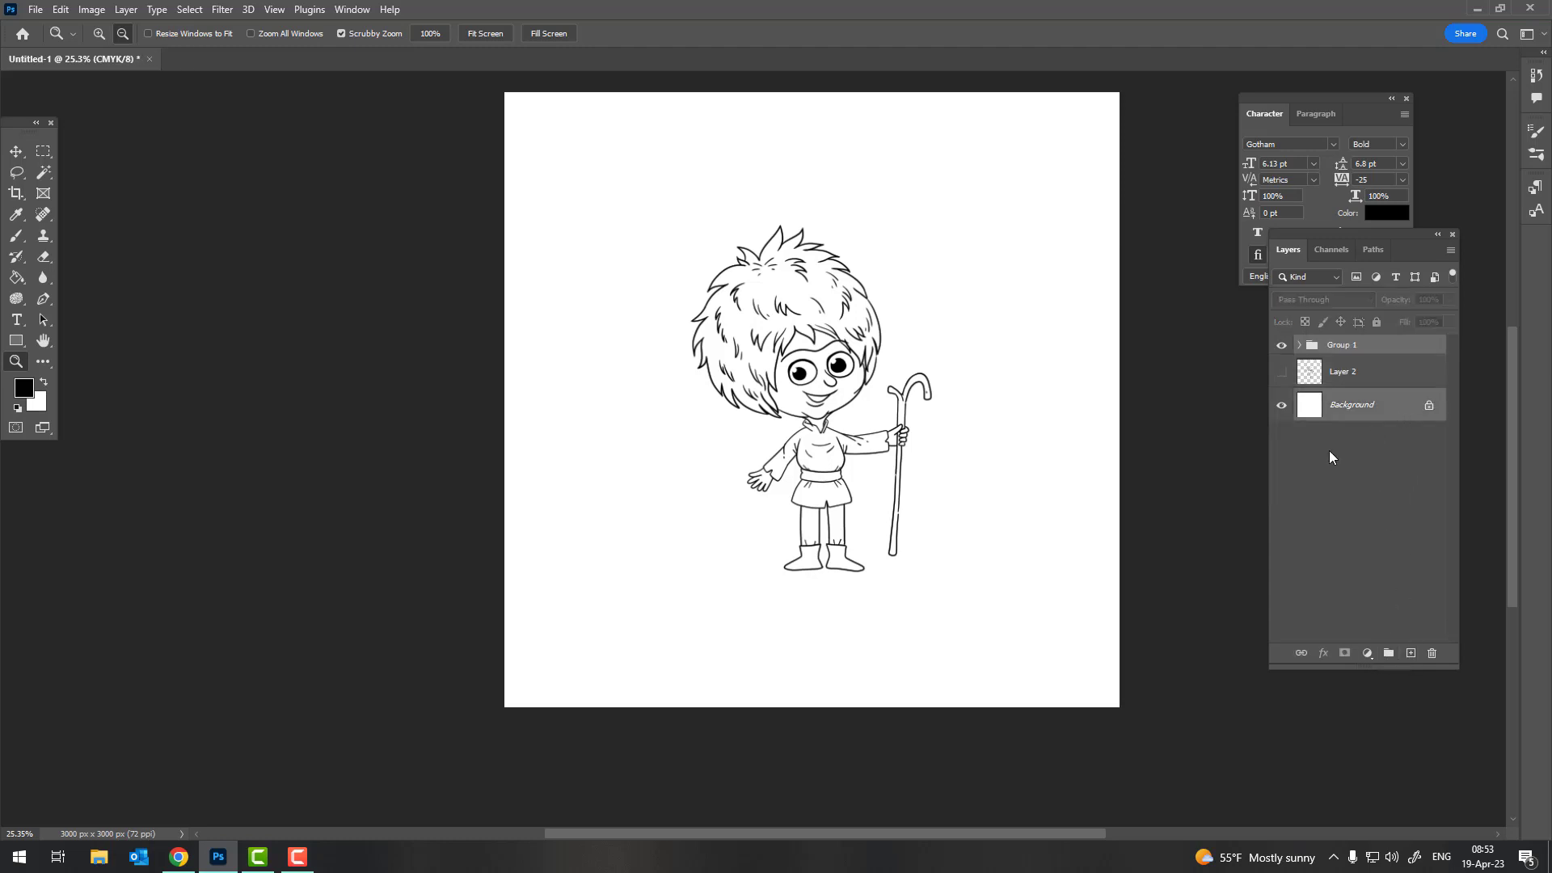
# Create a new empty Layer 5 above Layer 2
pyautogui.click(18, 148)
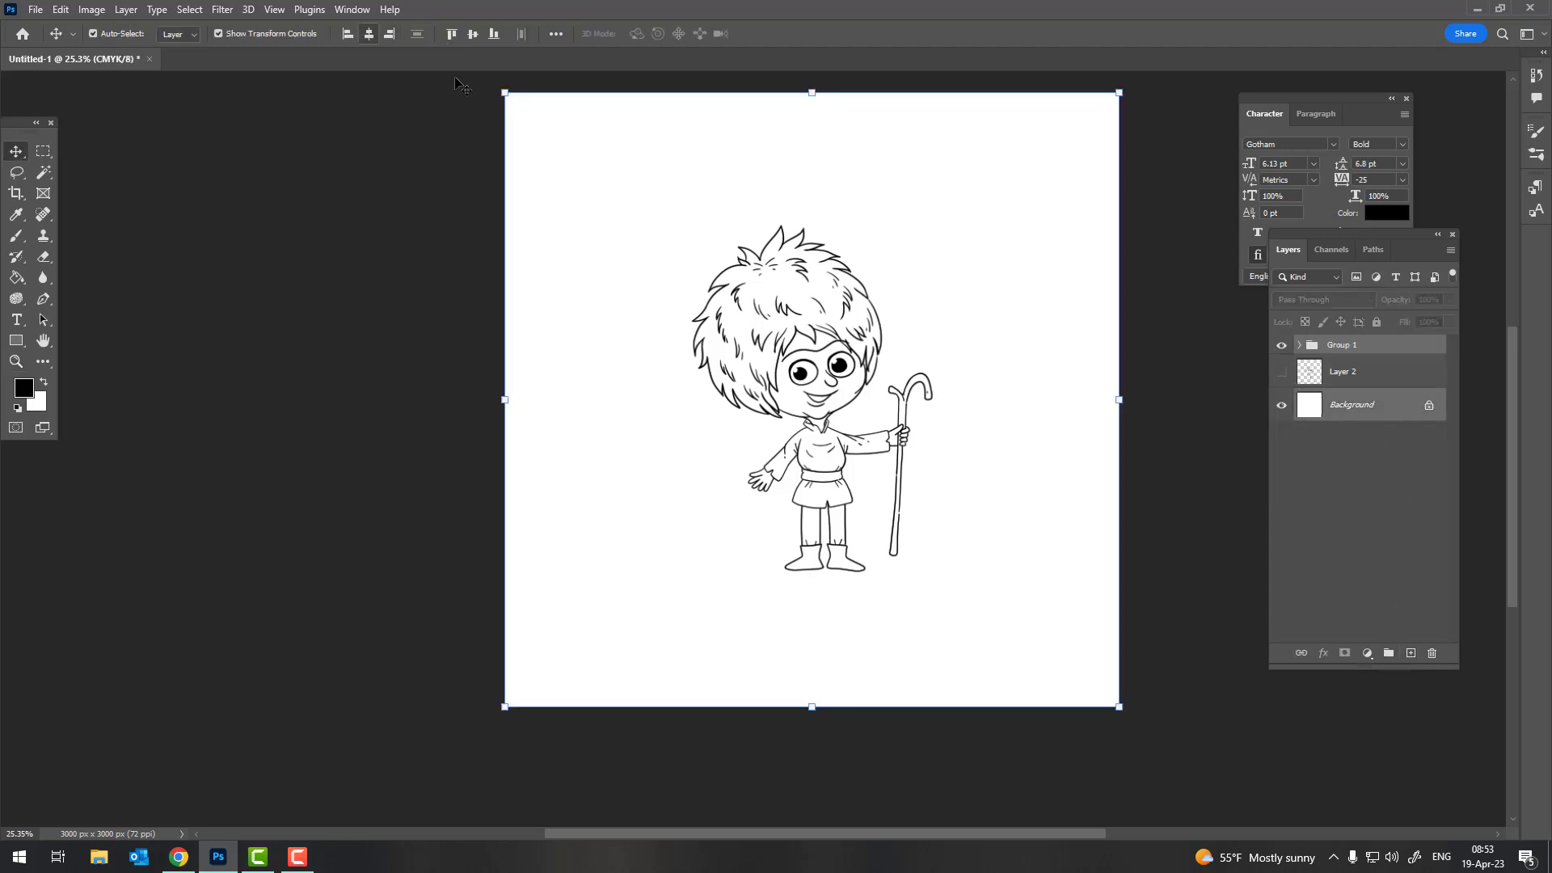
pyautogui.hotkey('alt', ']')
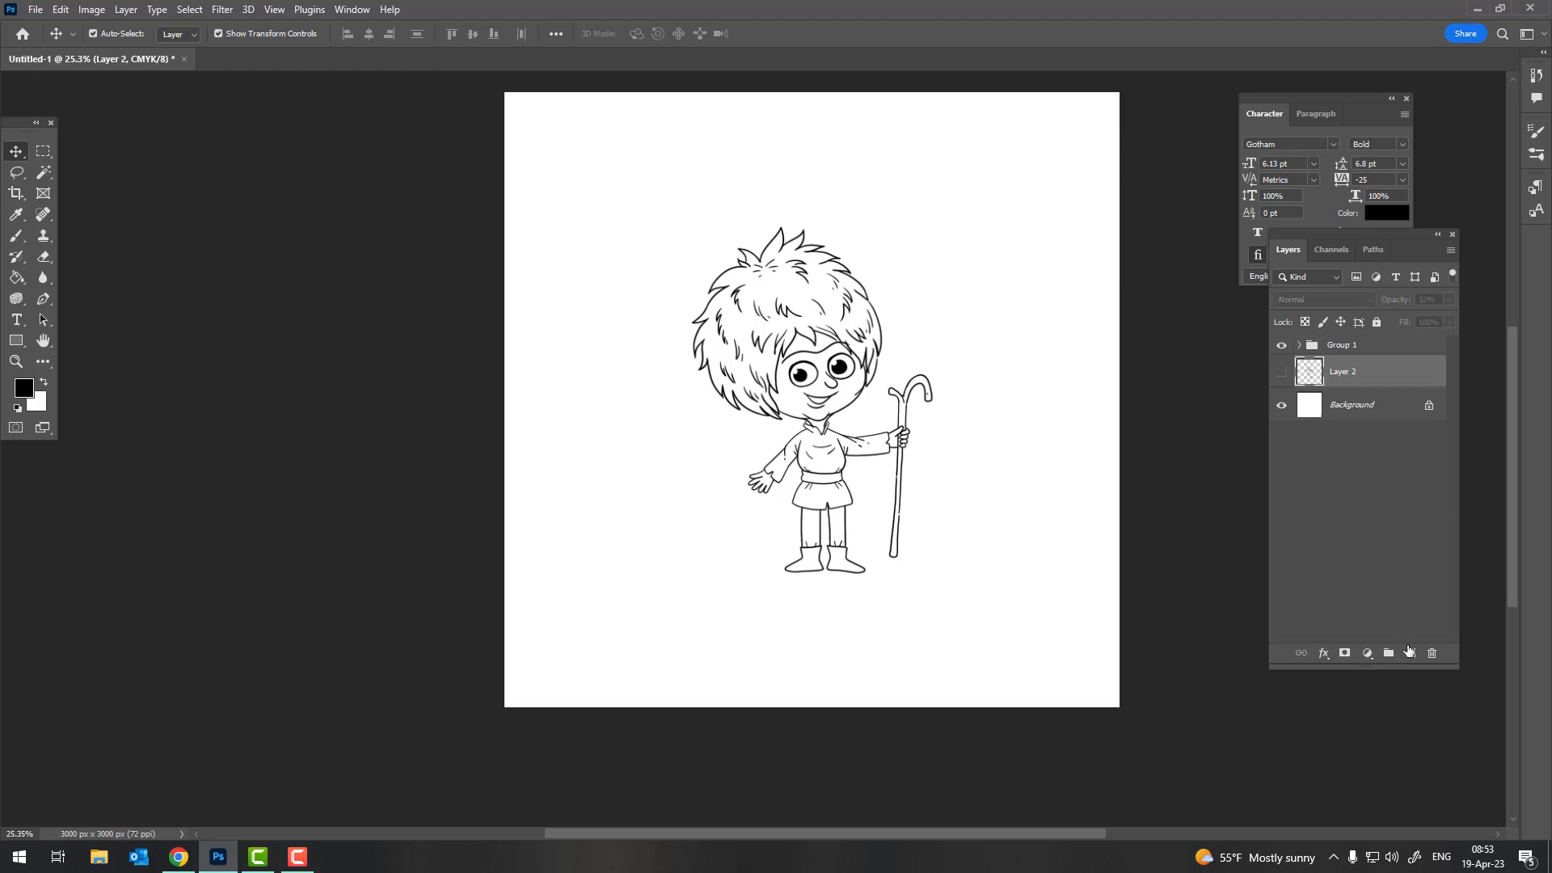
pyautogui.click(1409, 650)
pyautogui.press('z')
pyautogui.moveTo(1049, 422); pyautogui.dragTo(1083, 422)
pyautogui.press('b')
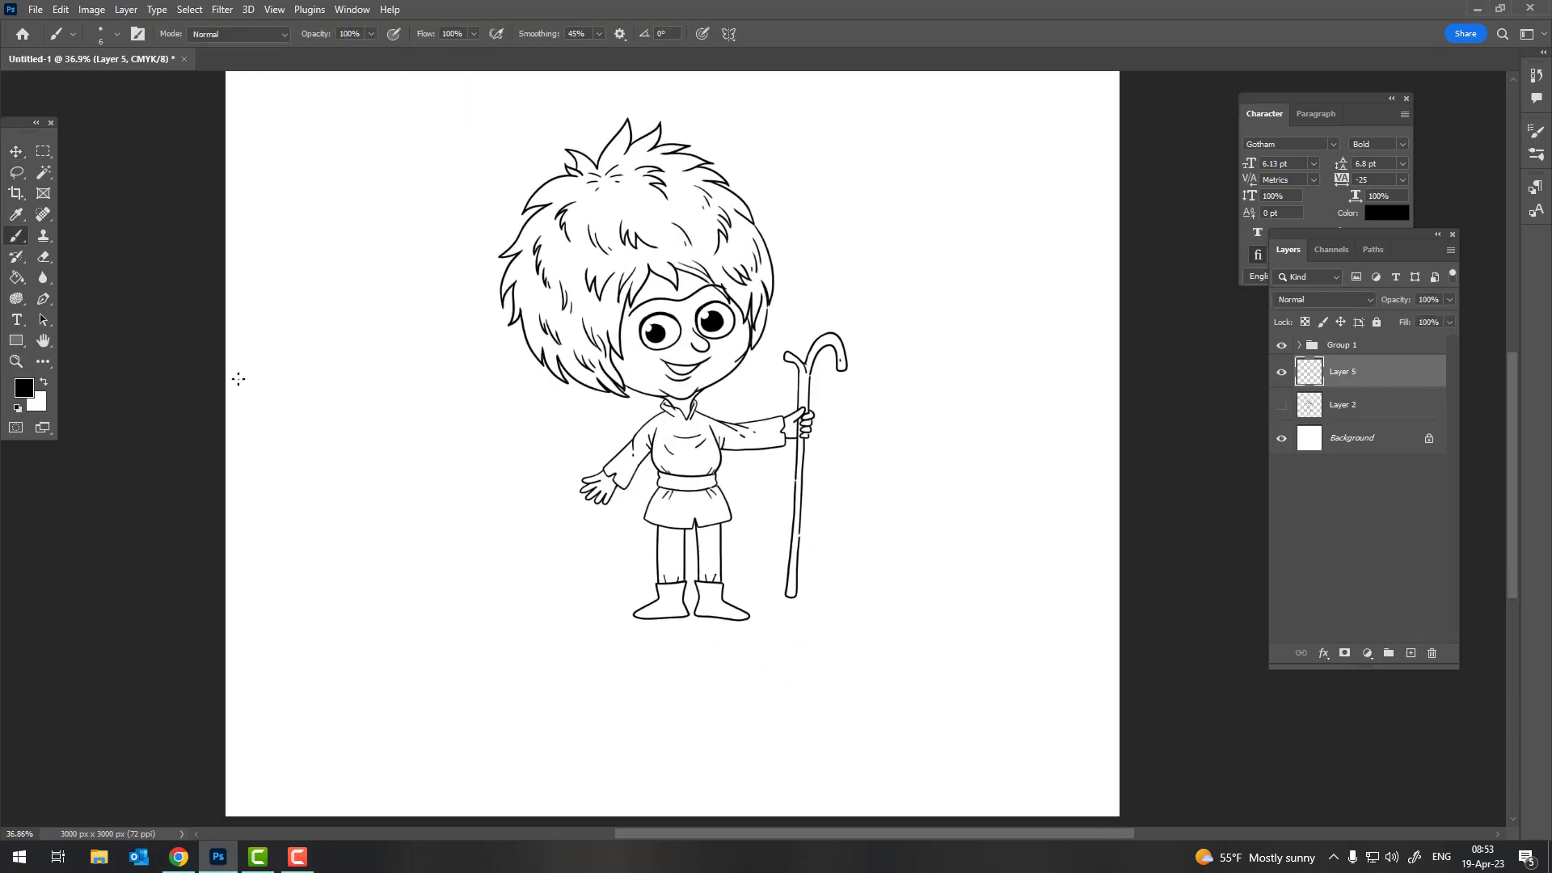
# Set a grey-brown foreground colour and 10% brush smoothing
pyautogui.click(24, 388)
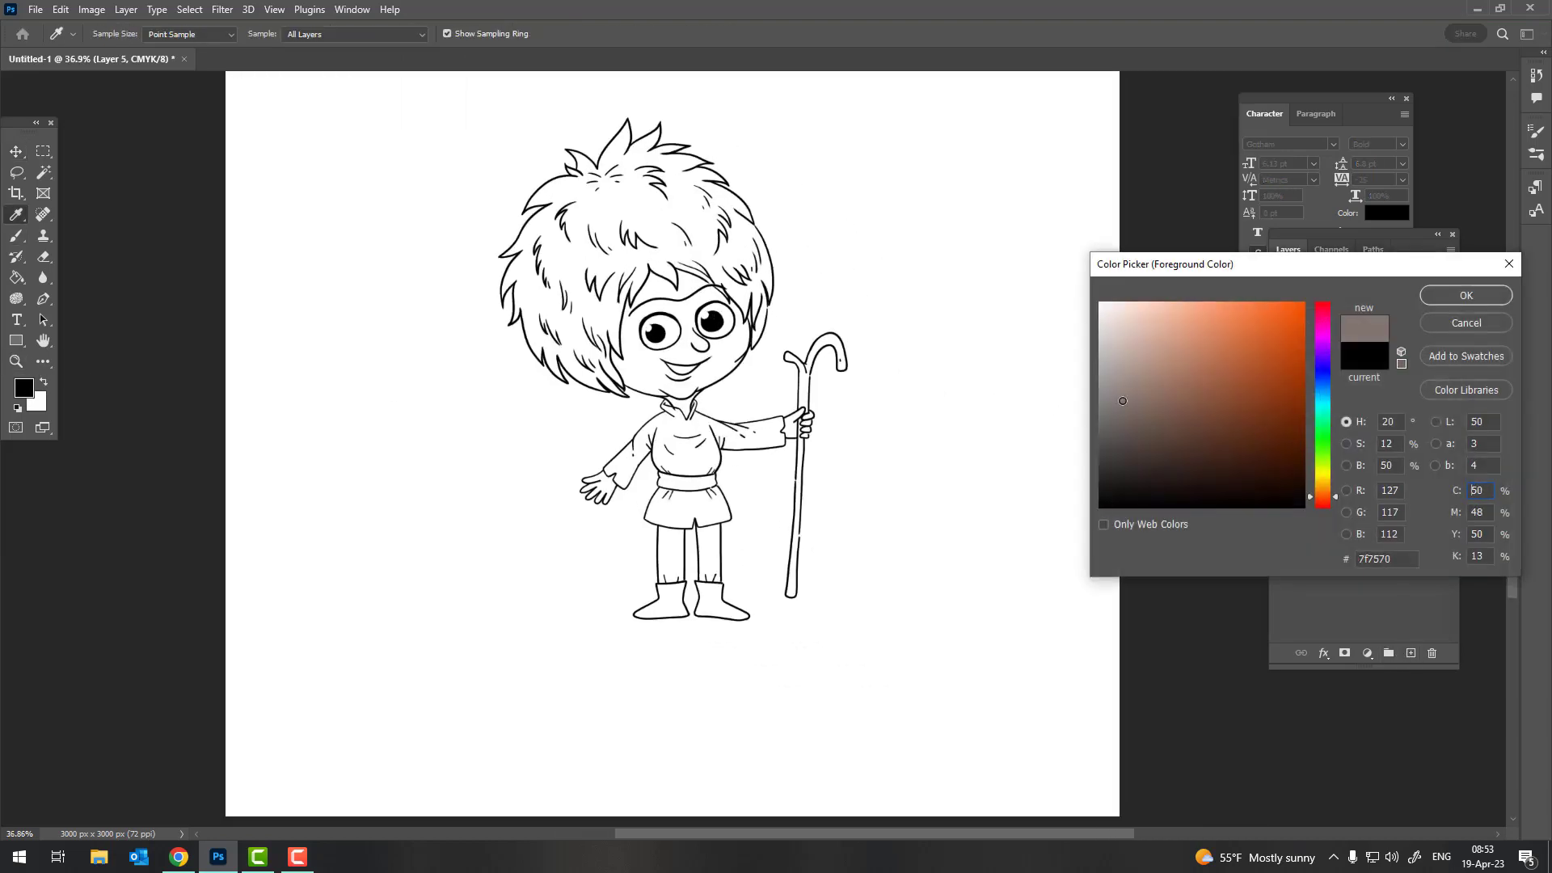
pyautogui.moveTo(1118, 398); pyautogui.dragTo(1135, 396)
pyautogui.click(1466, 295)
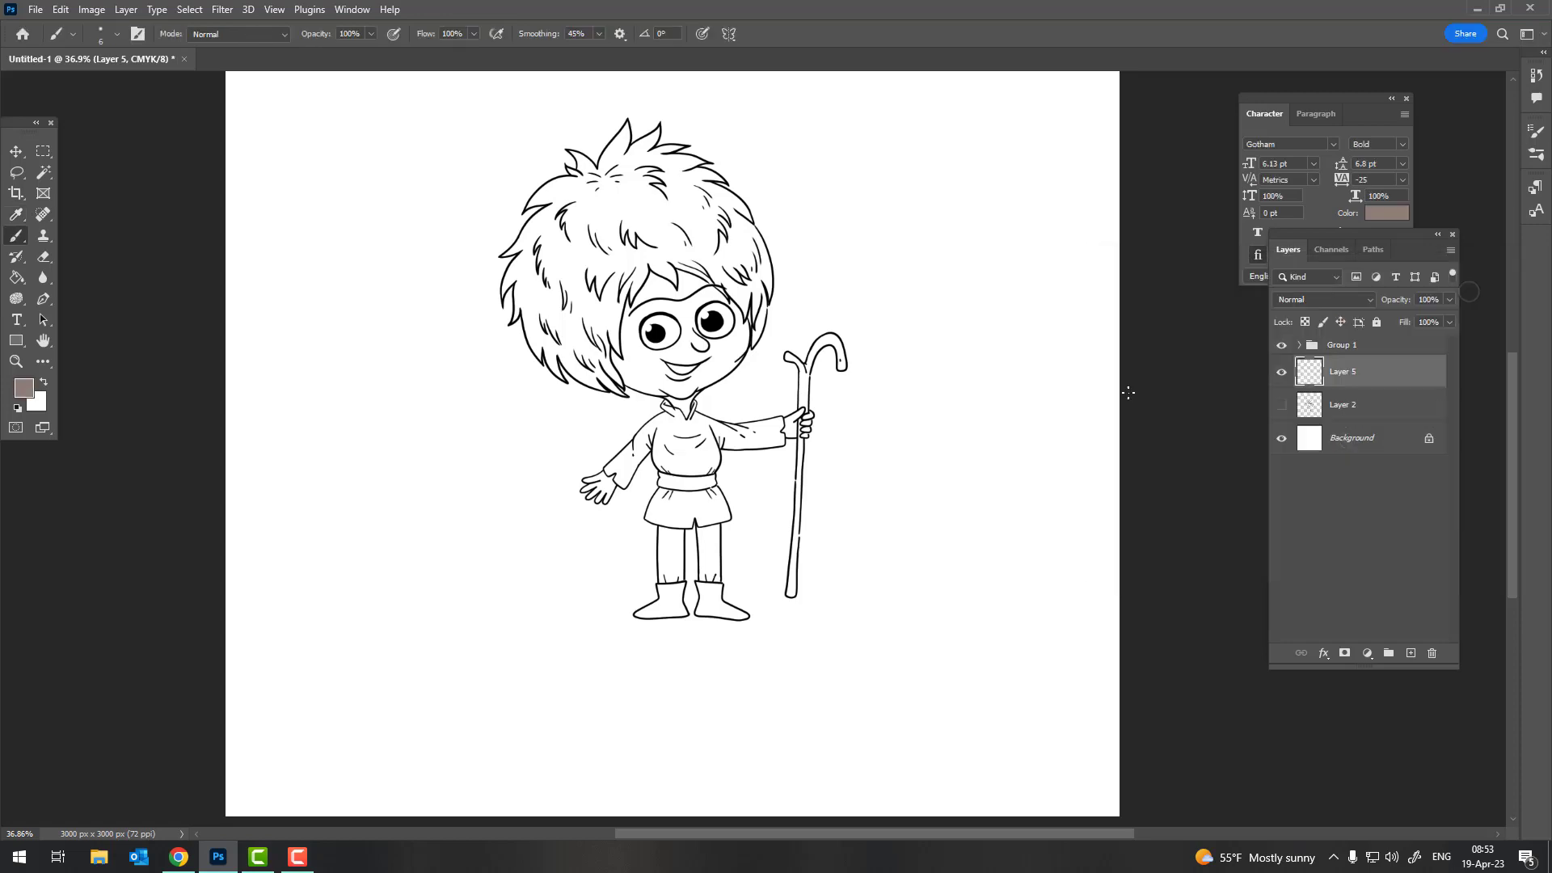
pyautogui.click(590, 33)
pyautogui.write('10')
pyautogui.press('Return')
pyautogui.click(617, 182)
# Paint brown over the upper-left of the hair and down its first strands
pyautogui.rightClick(745, 275)
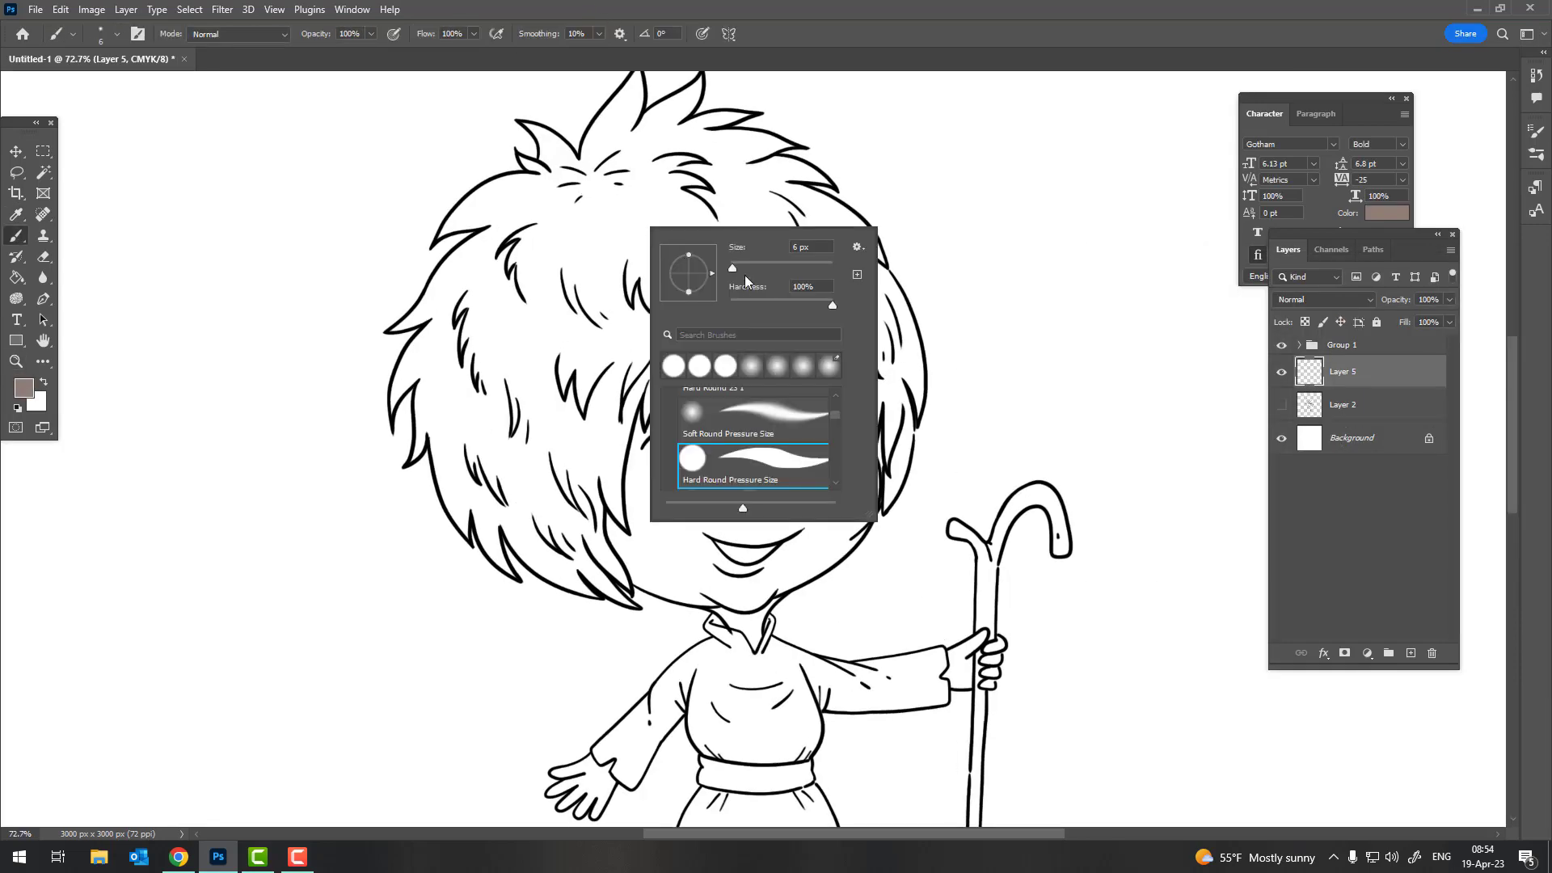
pyautogui.press('Return')
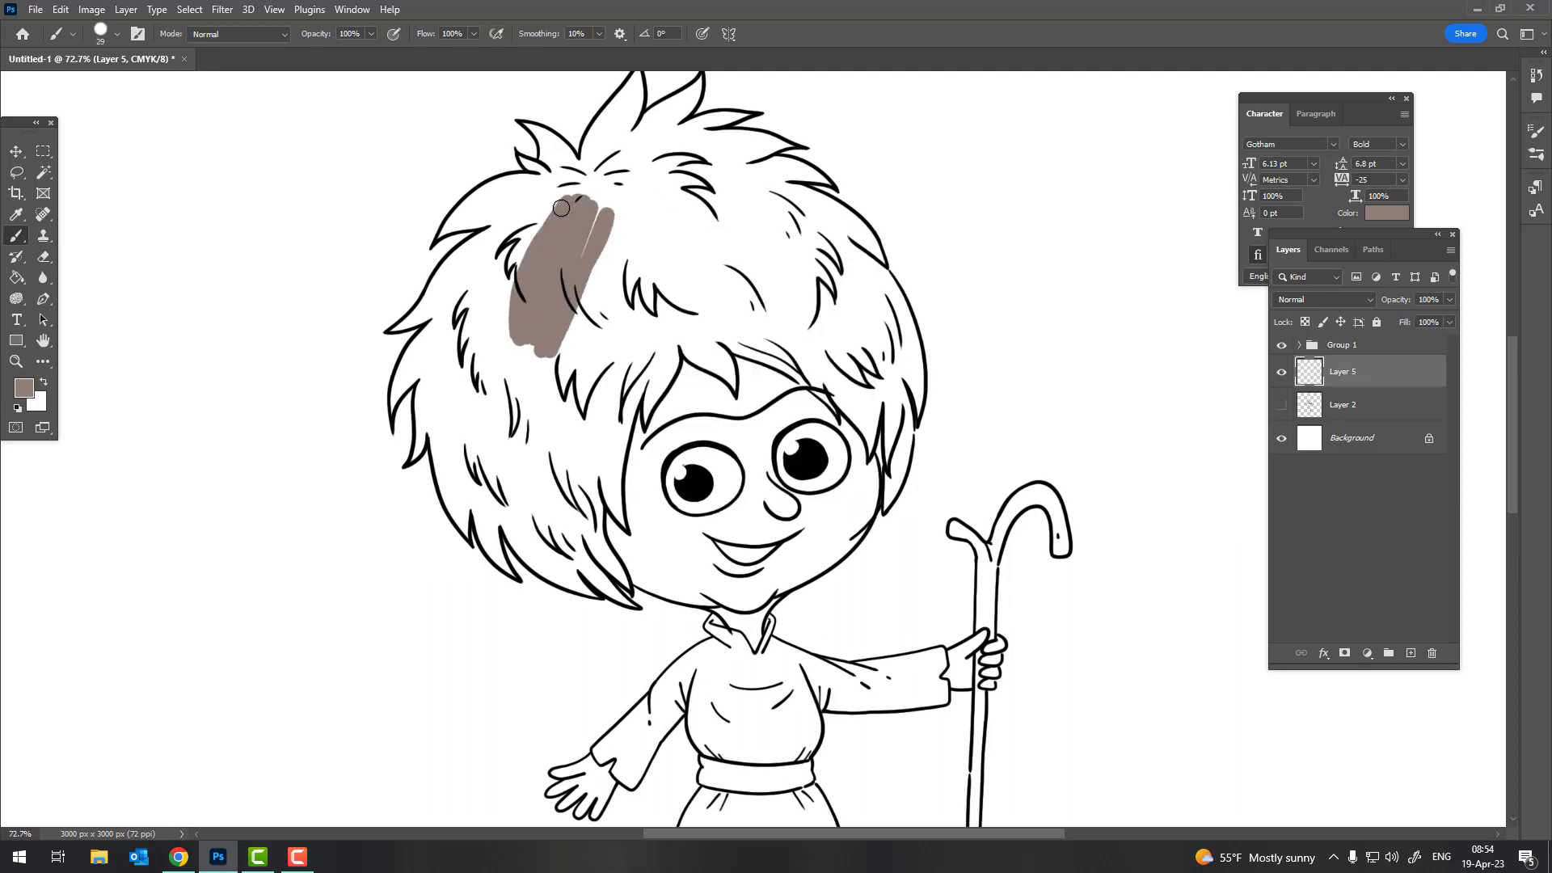
pyautogui.moveTo(618, 223)
pyautogui.mouseDown()
pyautogui.moveTo(582, 364)
pyautogui.moveTo(643, 243)
pyautogui.moveTo(618, 223)
pyautogui.mouseUp()
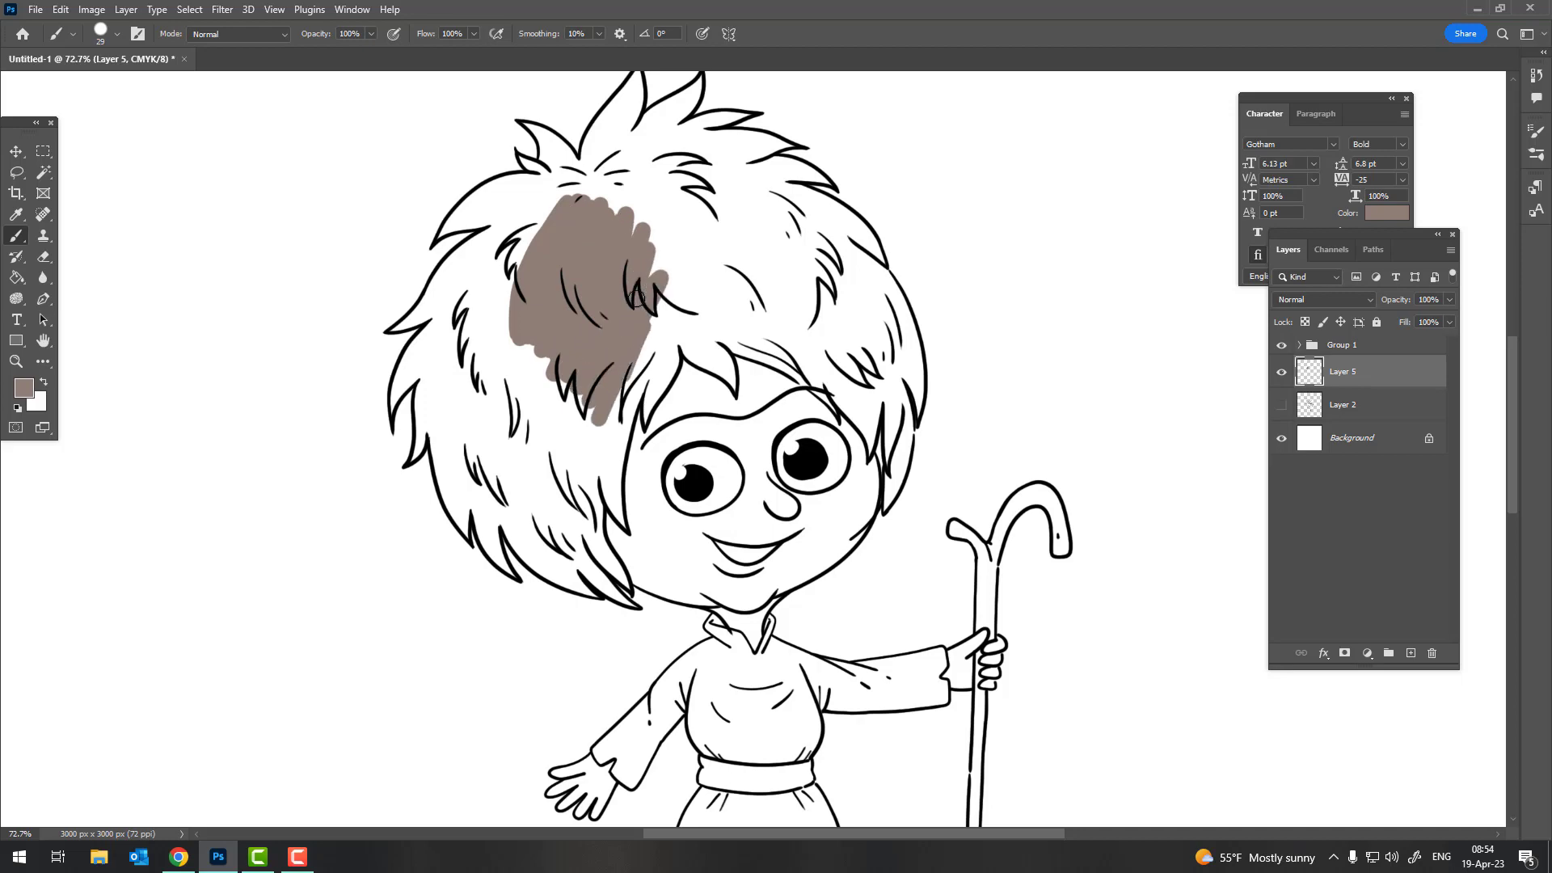
pyautogui.scroll(5, 638, 447)
pyautogui.moveTo(647, 332)
pyautogui.mouseDown()
pyautogui.moveTo(619, 408)
pyautogui.moveTo(610, 517)
pyautogui.mouseUp()
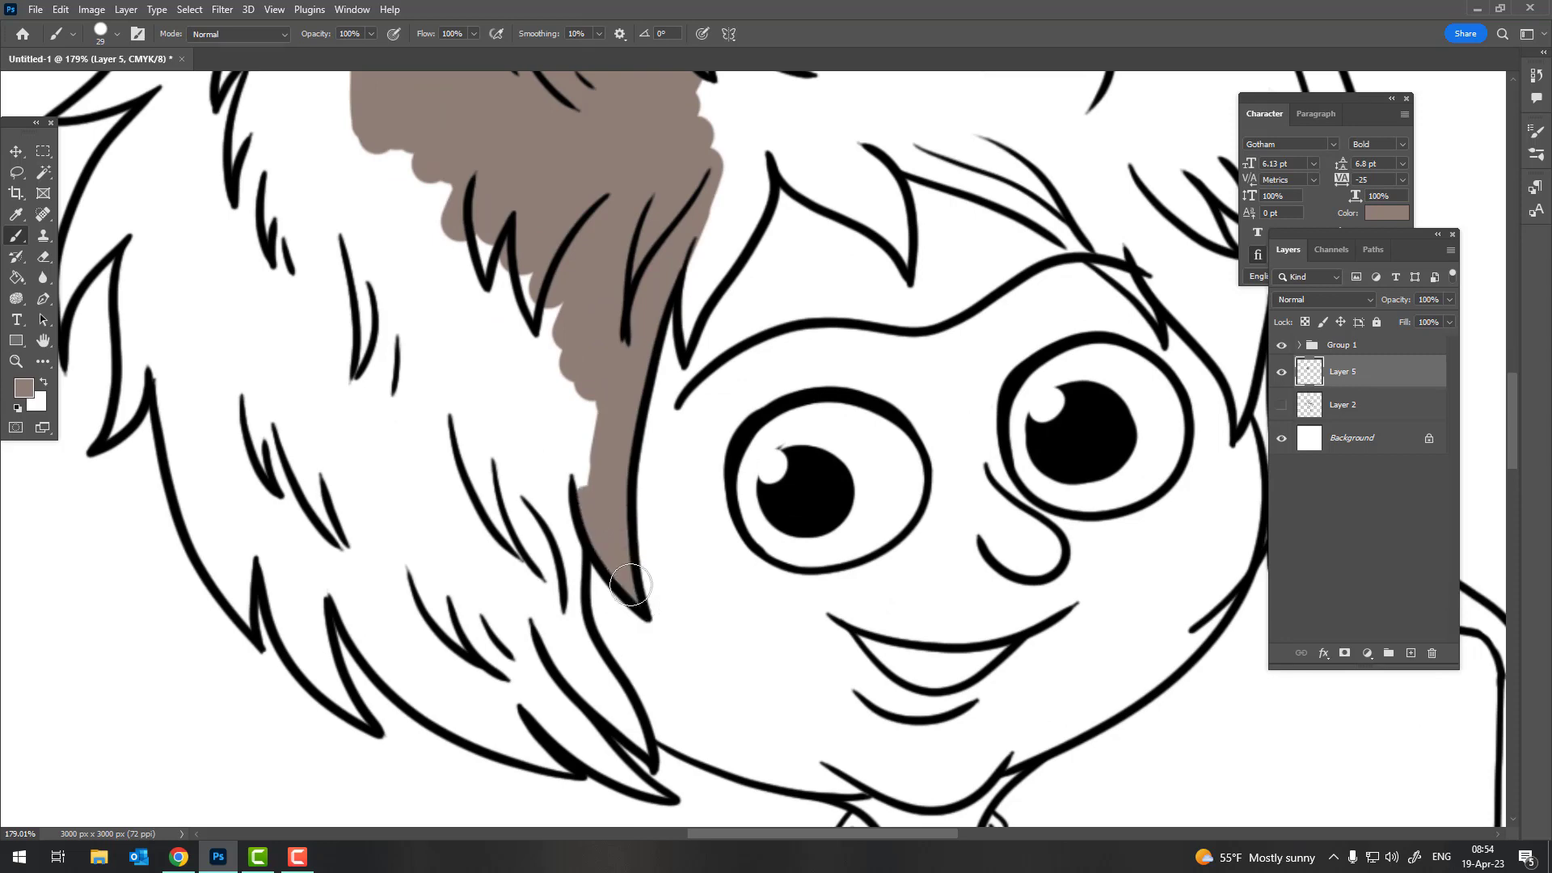
pyautogui.moveTo(582, 485)
pyautogui.mouseDown()
pyautogui.moveTo(558, 323)
pyautogui.moveTo(558, 509)
pyautogui.mouseUp()
pyautogui.moveTo(533, 308)
pyautogui.mouseDown()
pyautogui.moveTo(509, 518)
pyautogui.moveTo(453, 243)
pyautogui.mouseUp()
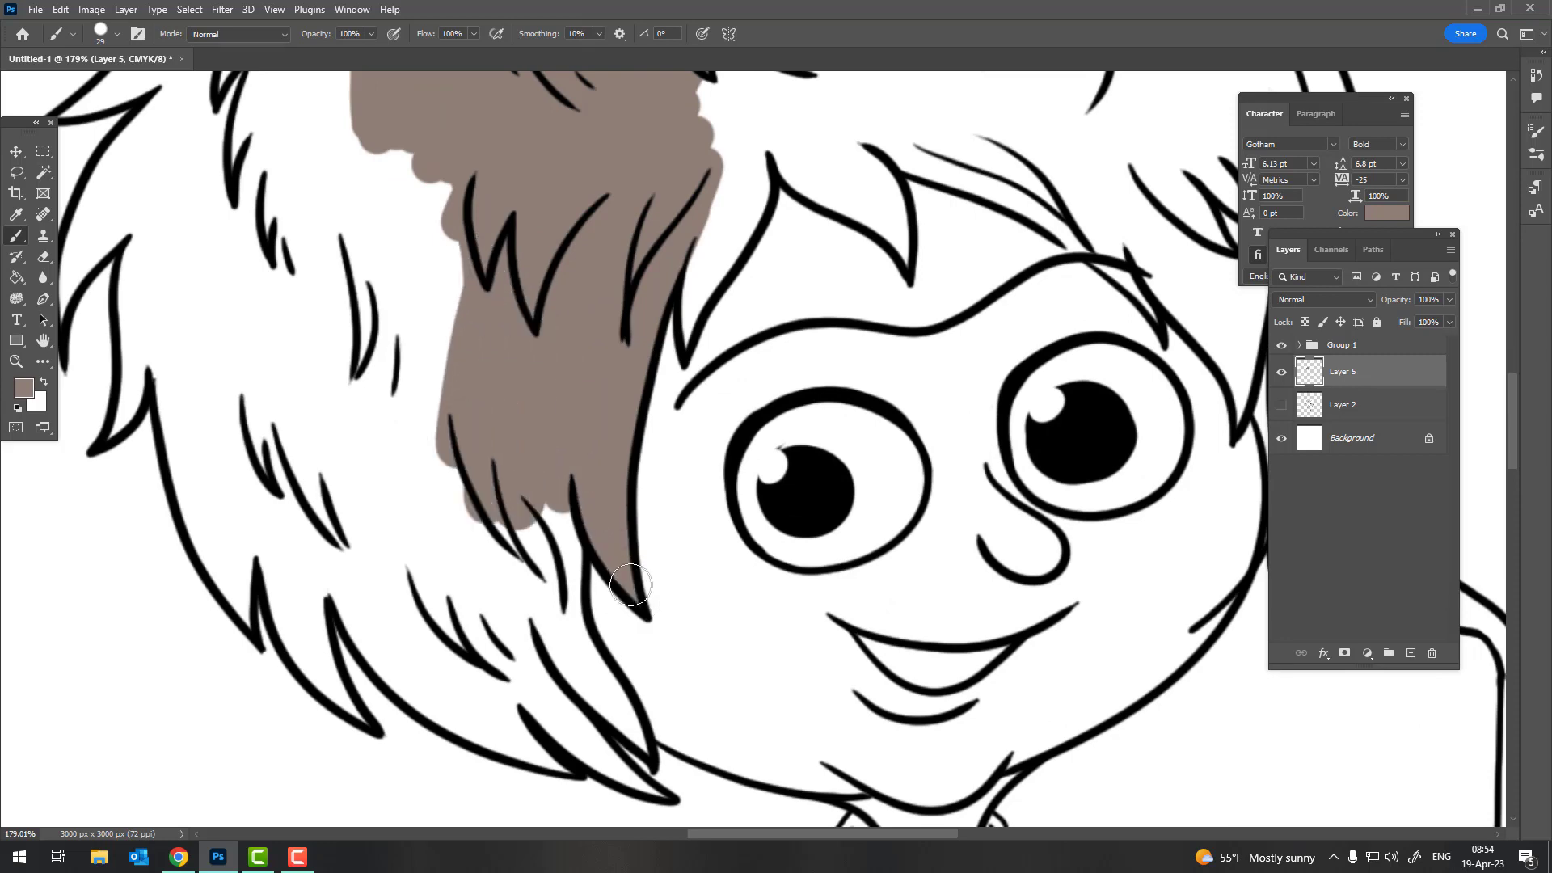
pyautogui.moveTo(452, 186)
pyautogui.mouseDown()
pyautogui.moveTo(400, 453)
pyautogui.moveTo(566, 602)
pyautogui.moveTo(635, 586)
pyautogui.mouseUp()
# Fill the hair's lower-left tip, left strands and upper-left edge with brown
pyautogui.press('z')
pyautogui.scroll(3, 594, 319)
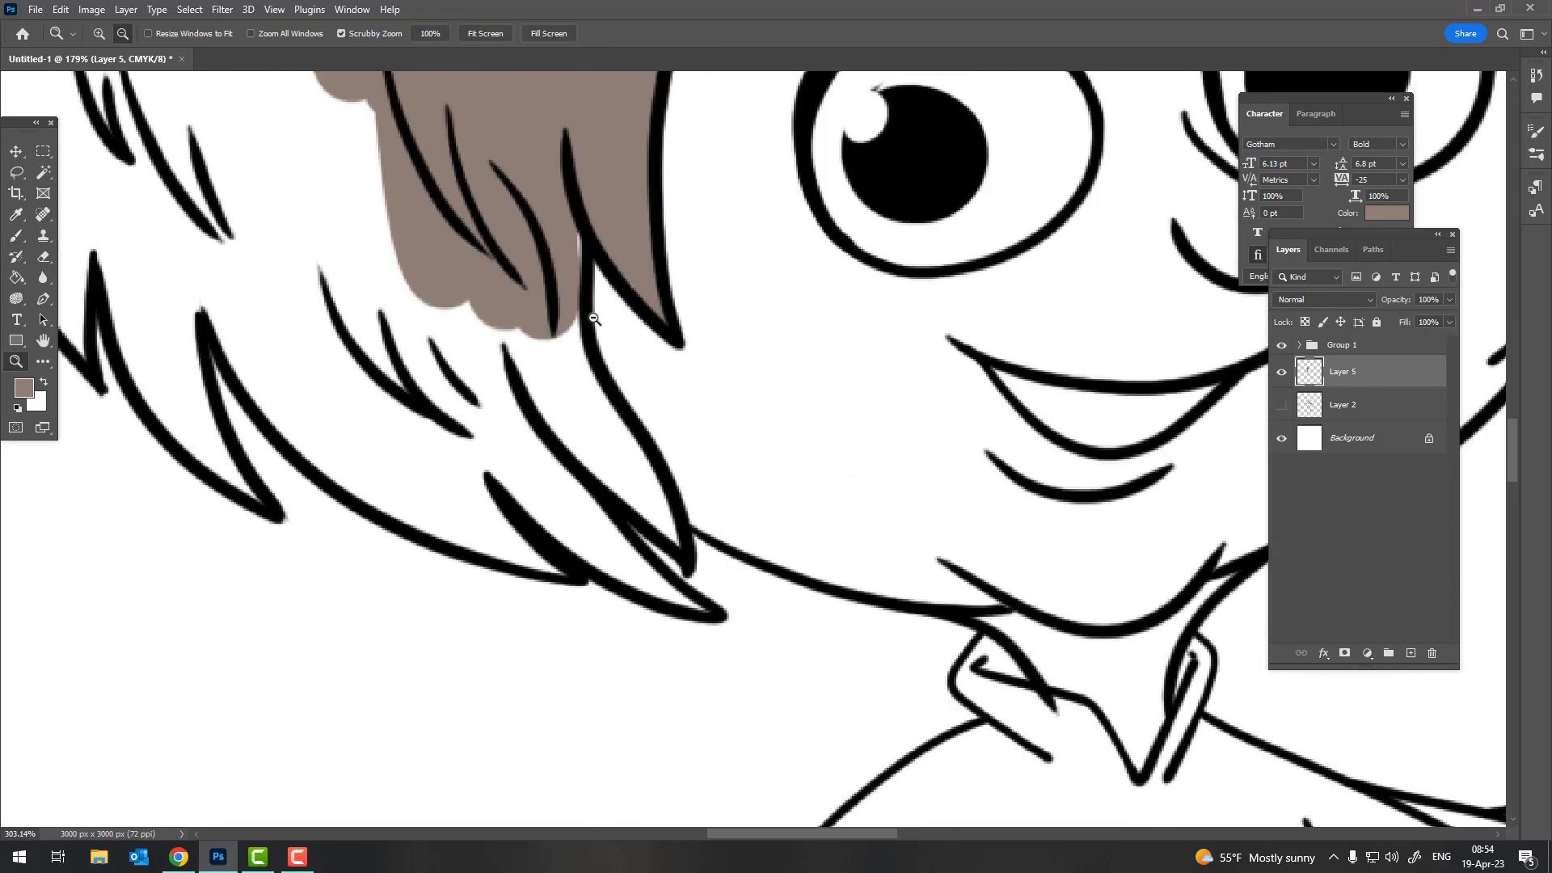
pyautogui.press('b')
pyautogui.moveTo(582, 226)
pyautogui.mouseDown()
pyautogui.moveTo(558, 420)
pyautogui.moveTo(687, 566)
pyautogui.mouseUp()
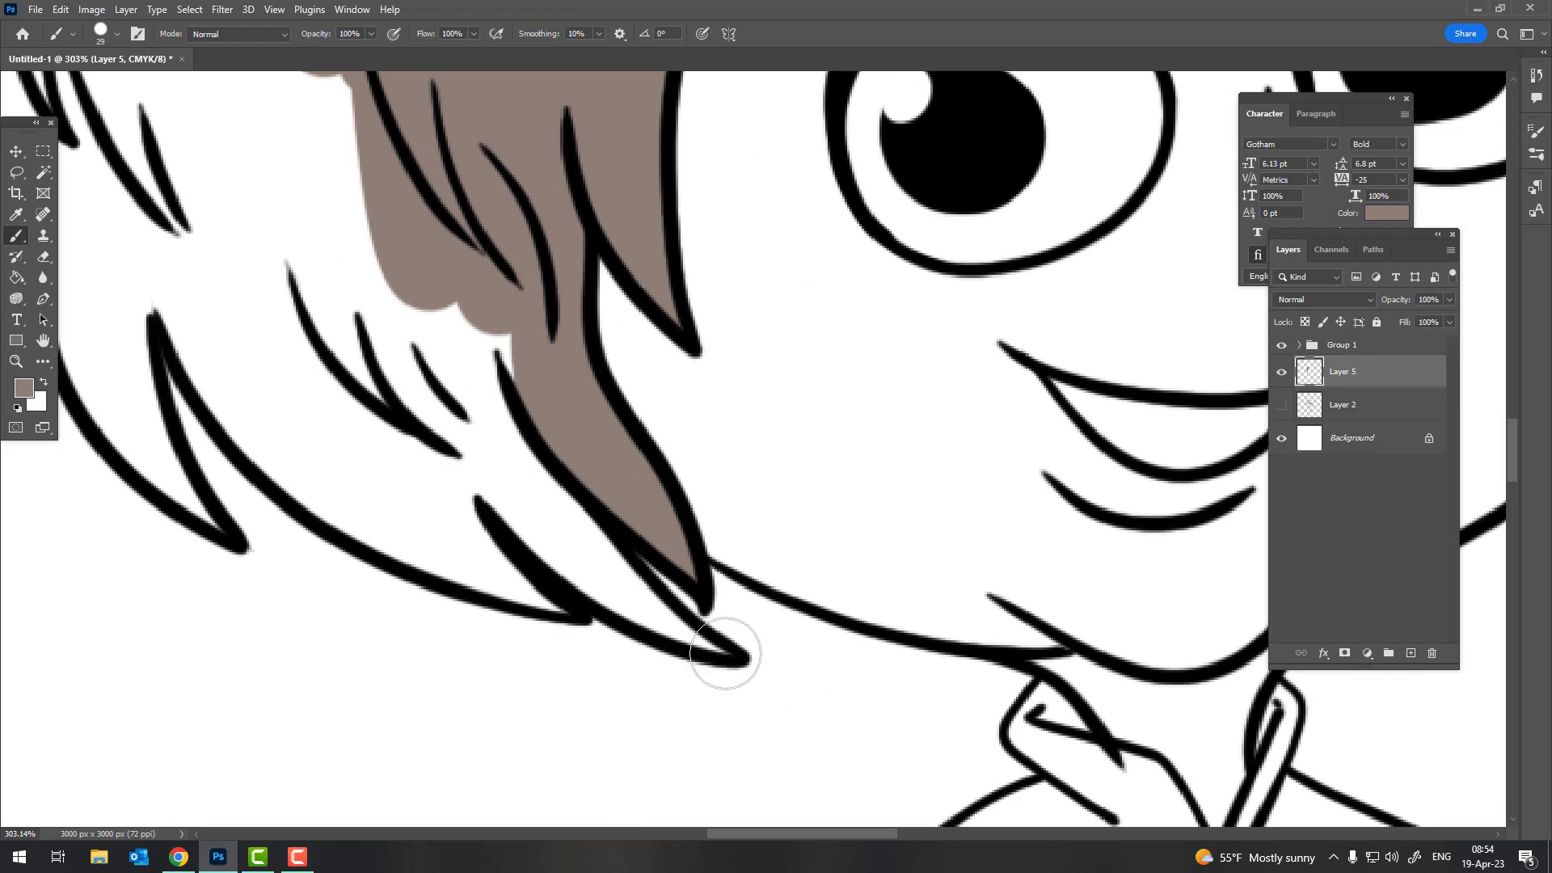
pyautogui.moveTo(716, 654)
pyautogui.mouseDown()
pyautogui.moveTo(659, 618)
pyautogui.moveTo(518, 405)
pyautogui.moveTo(420, 323)
pyautogui.moveTo(436, 509)
pyautogui.mouseUp()
pyautogui.moveTo(589, 582); pyautogui.dragTo(571, 558)
pyautogui.press('e')
pyautogui.hscroll(-3, 572, 533)
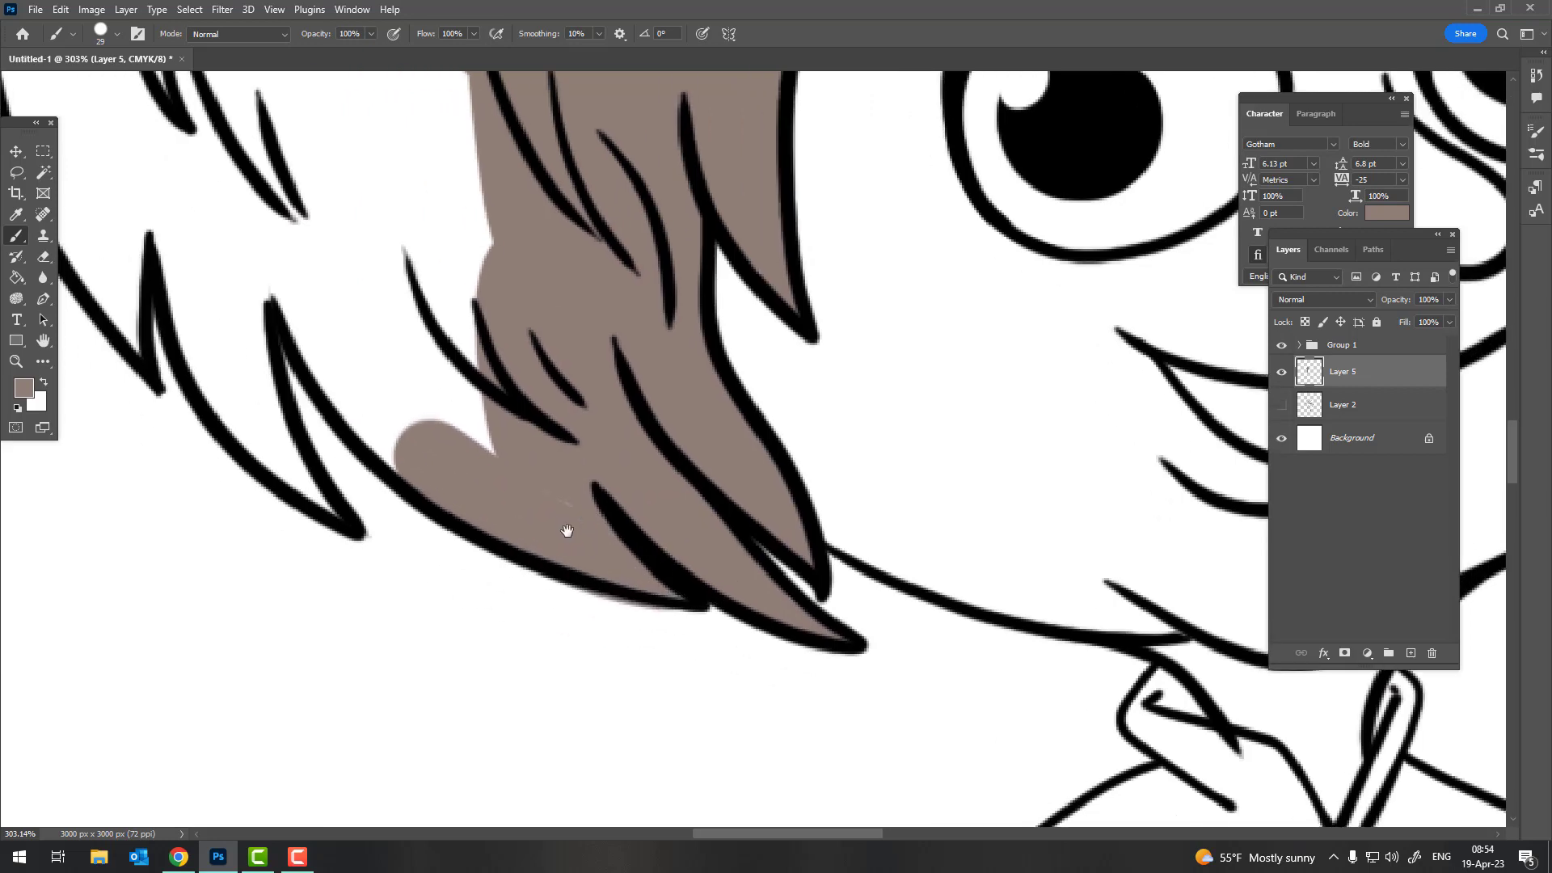
pyautogui.press('b')
pyautogui.moveTo(485, 437); pyautogui.dragTo(421, 267)
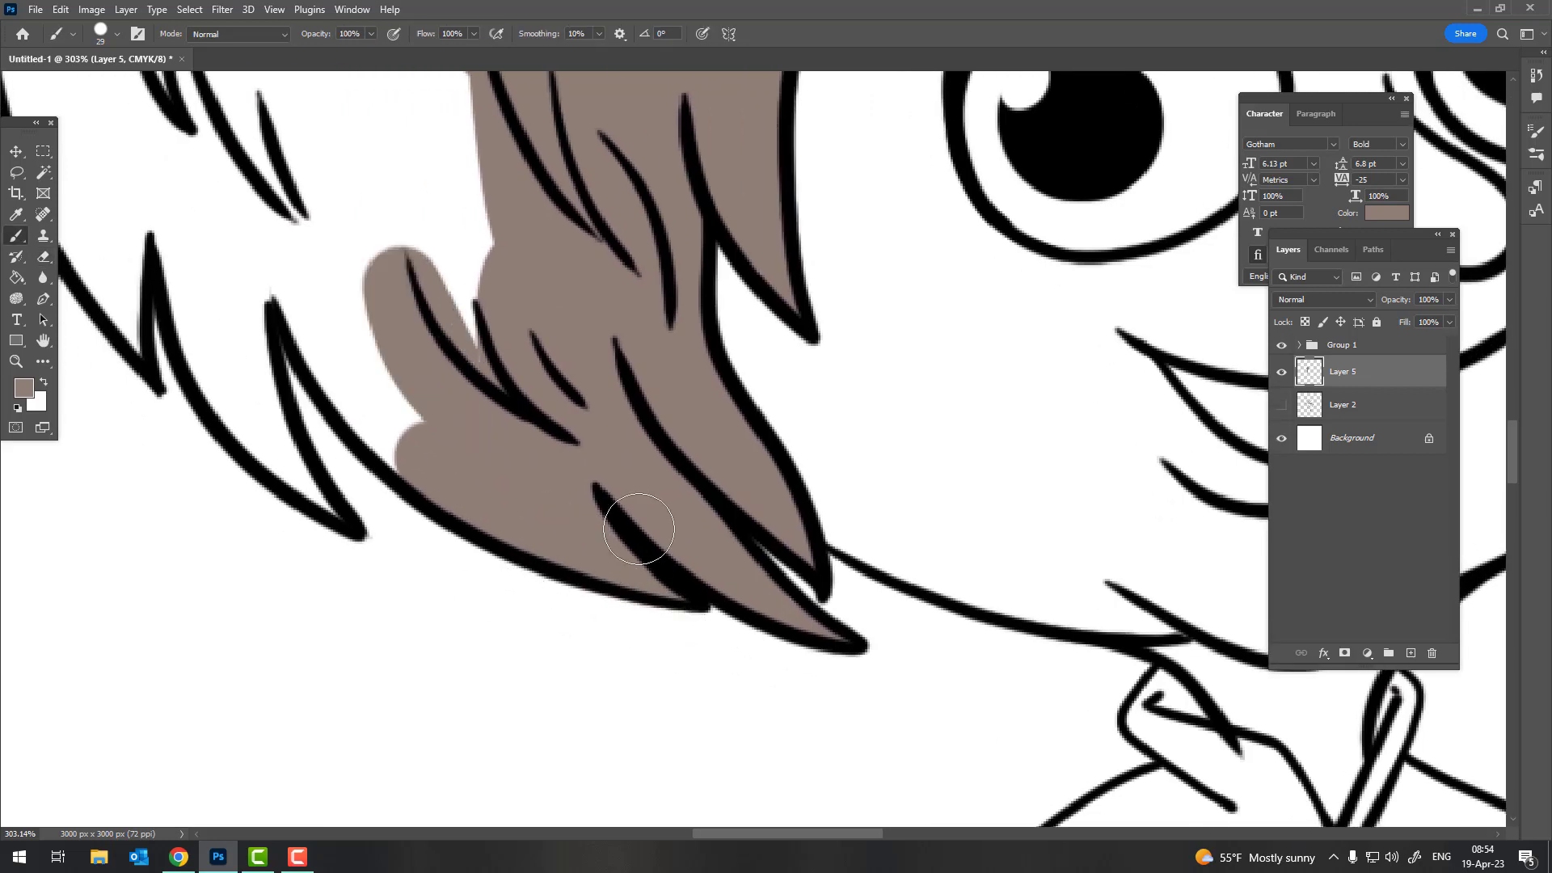
pyautogui.moveTo(437, 340); pyautogui.dragTo(421, 97)
pyautogui.moveTo(389, 259)
pyautogui.mouseDown()
pyautogui.moveTo(380, 461)
pyautogui.moveTo(291, 283)
pyautogui.mouseUp()
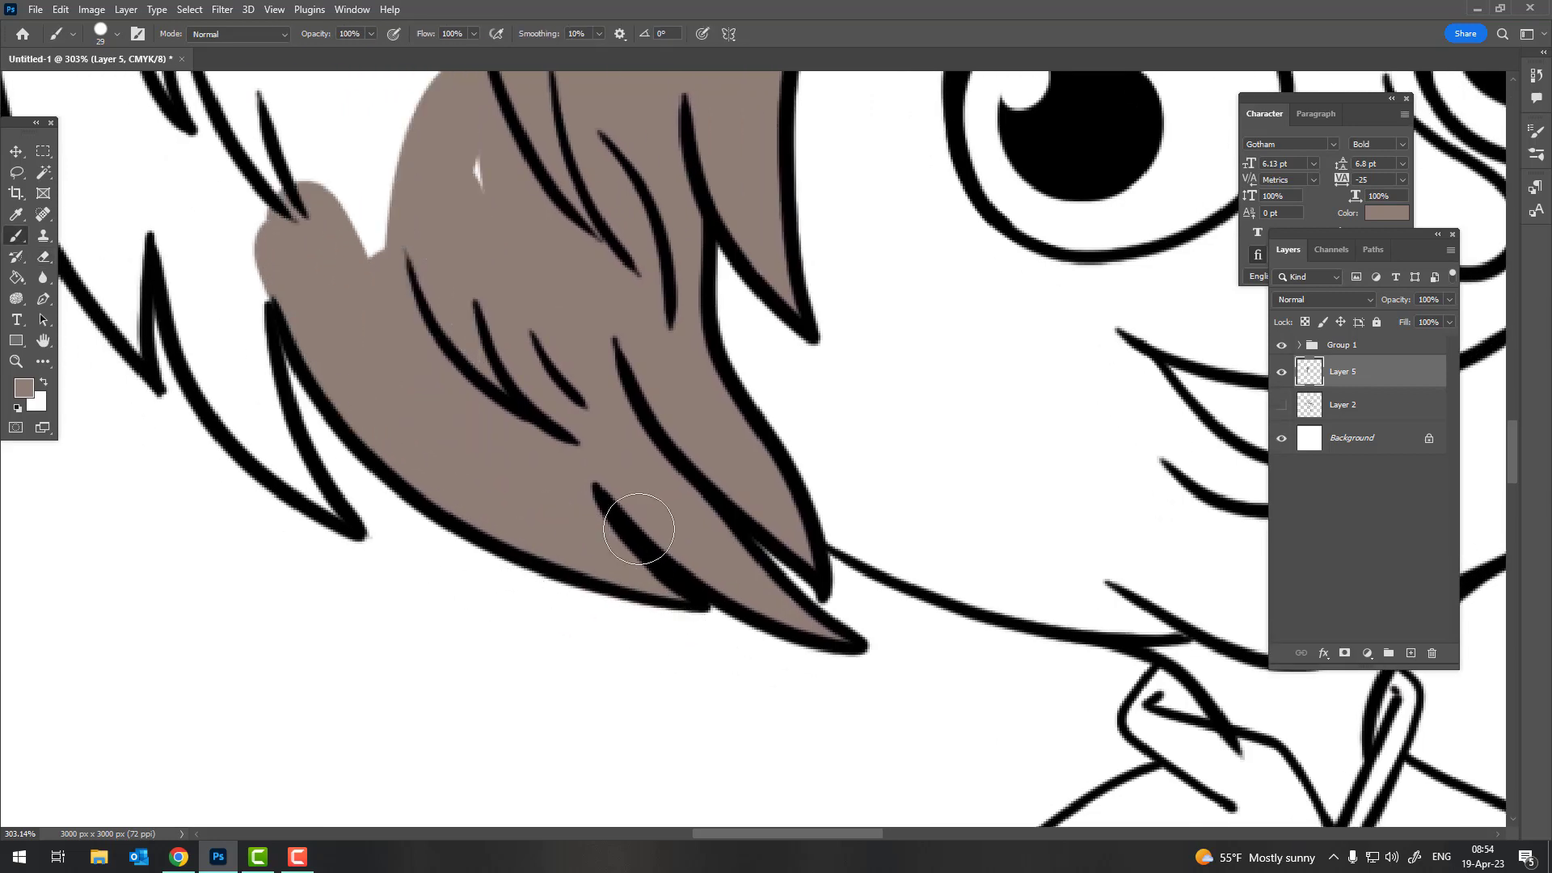
pyautogui.moveTo(364, 236); pyautogui.dragTo(609, 426)
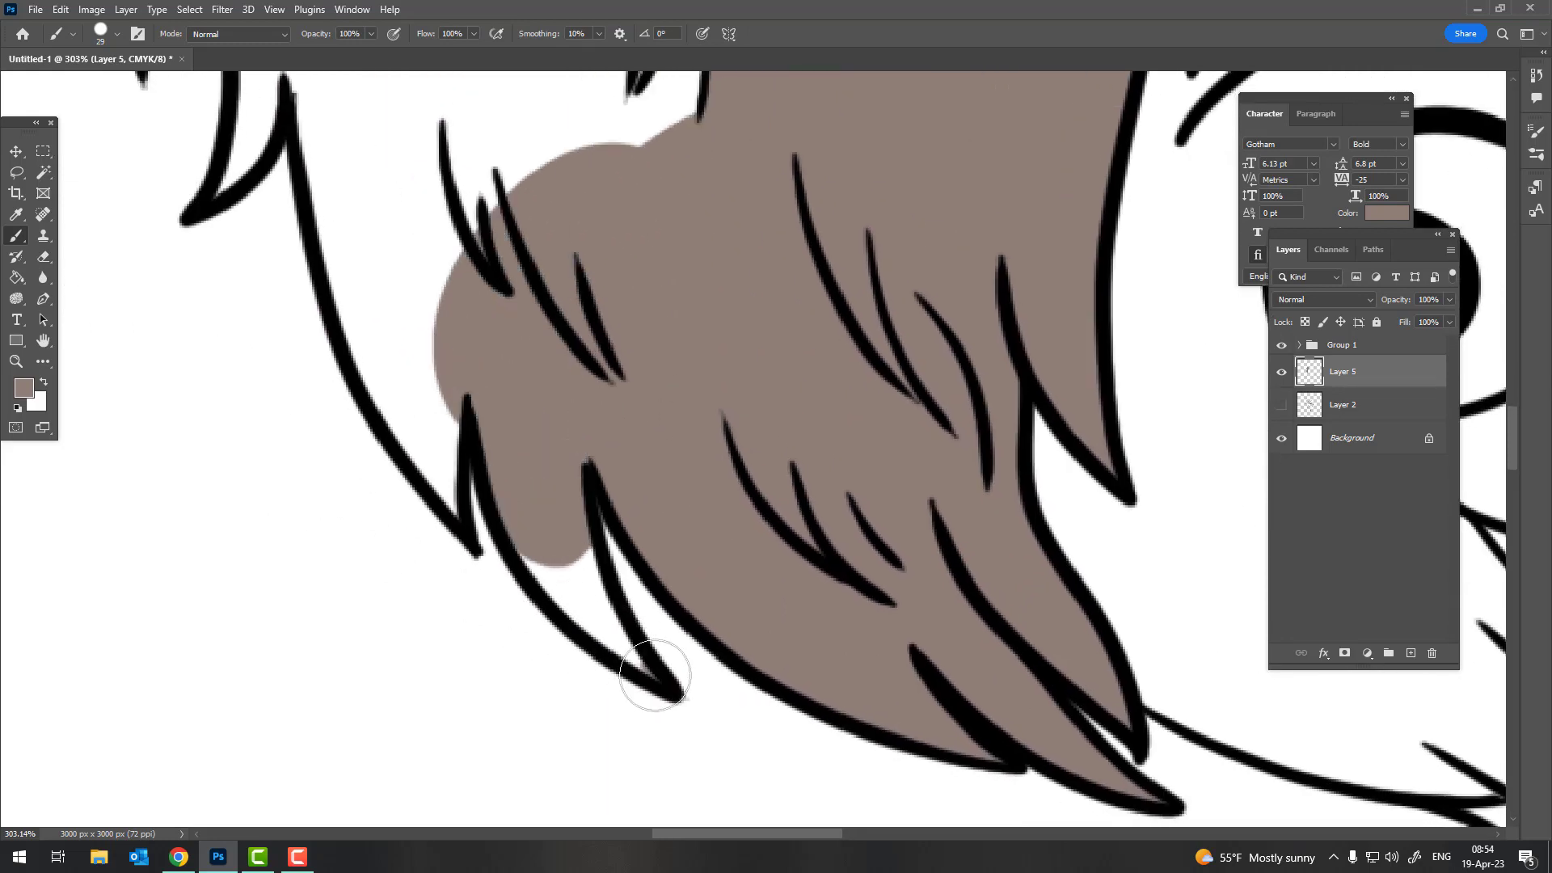
pyautogui.moveTo(618, 635); pyautogui.dragTo(570, 566)
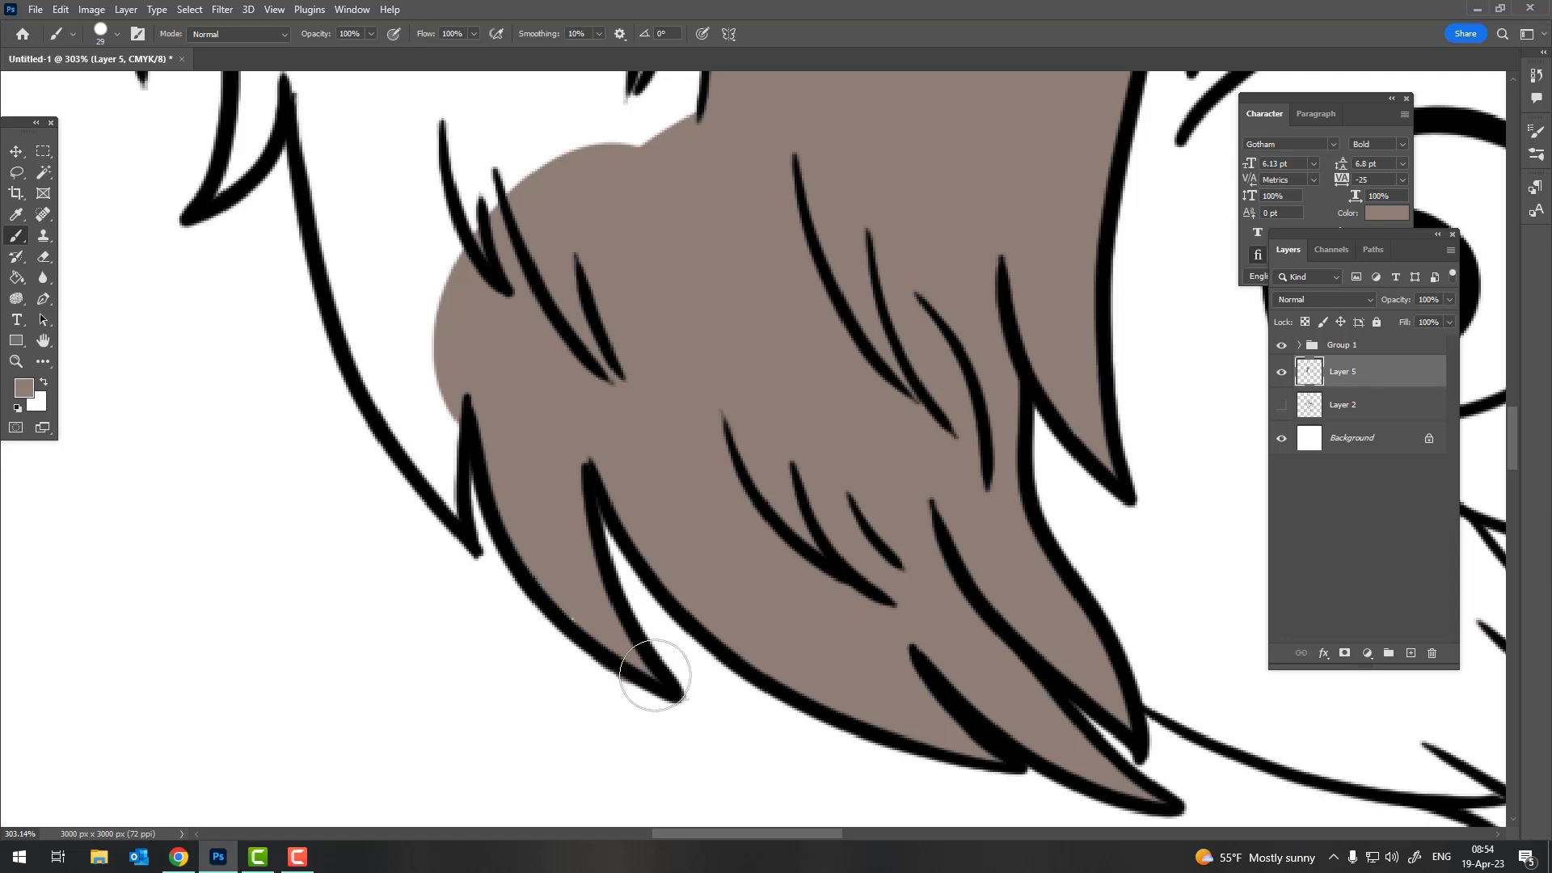
# Pan and zoom the view to bring the remaining hair into view
pyautogui.scroll(-3, 655, 675)
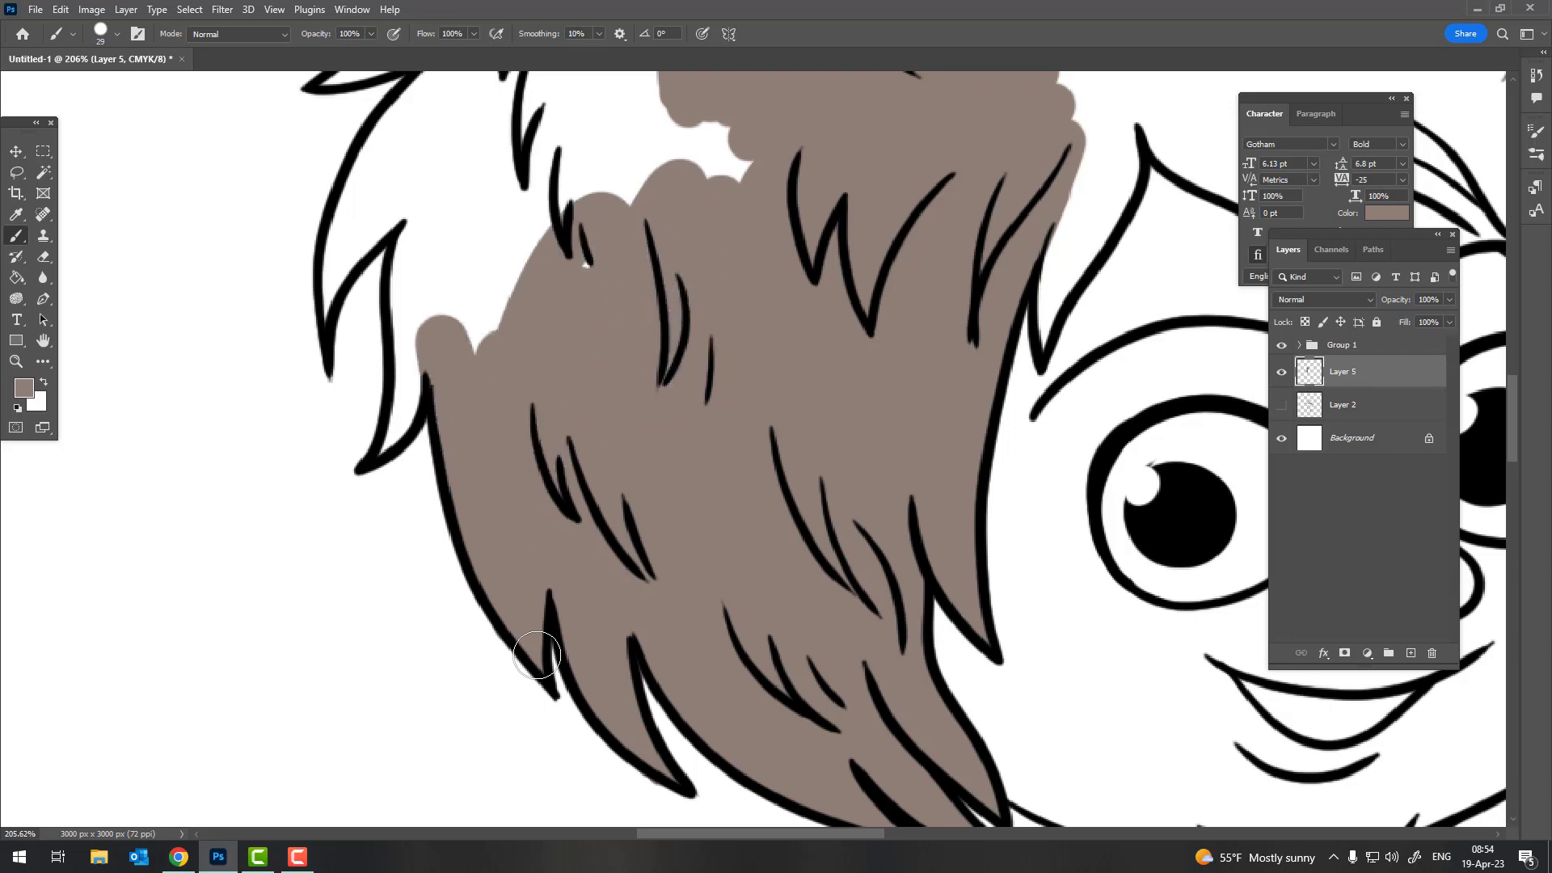
pyautogui.scroll(3, 788, 406)
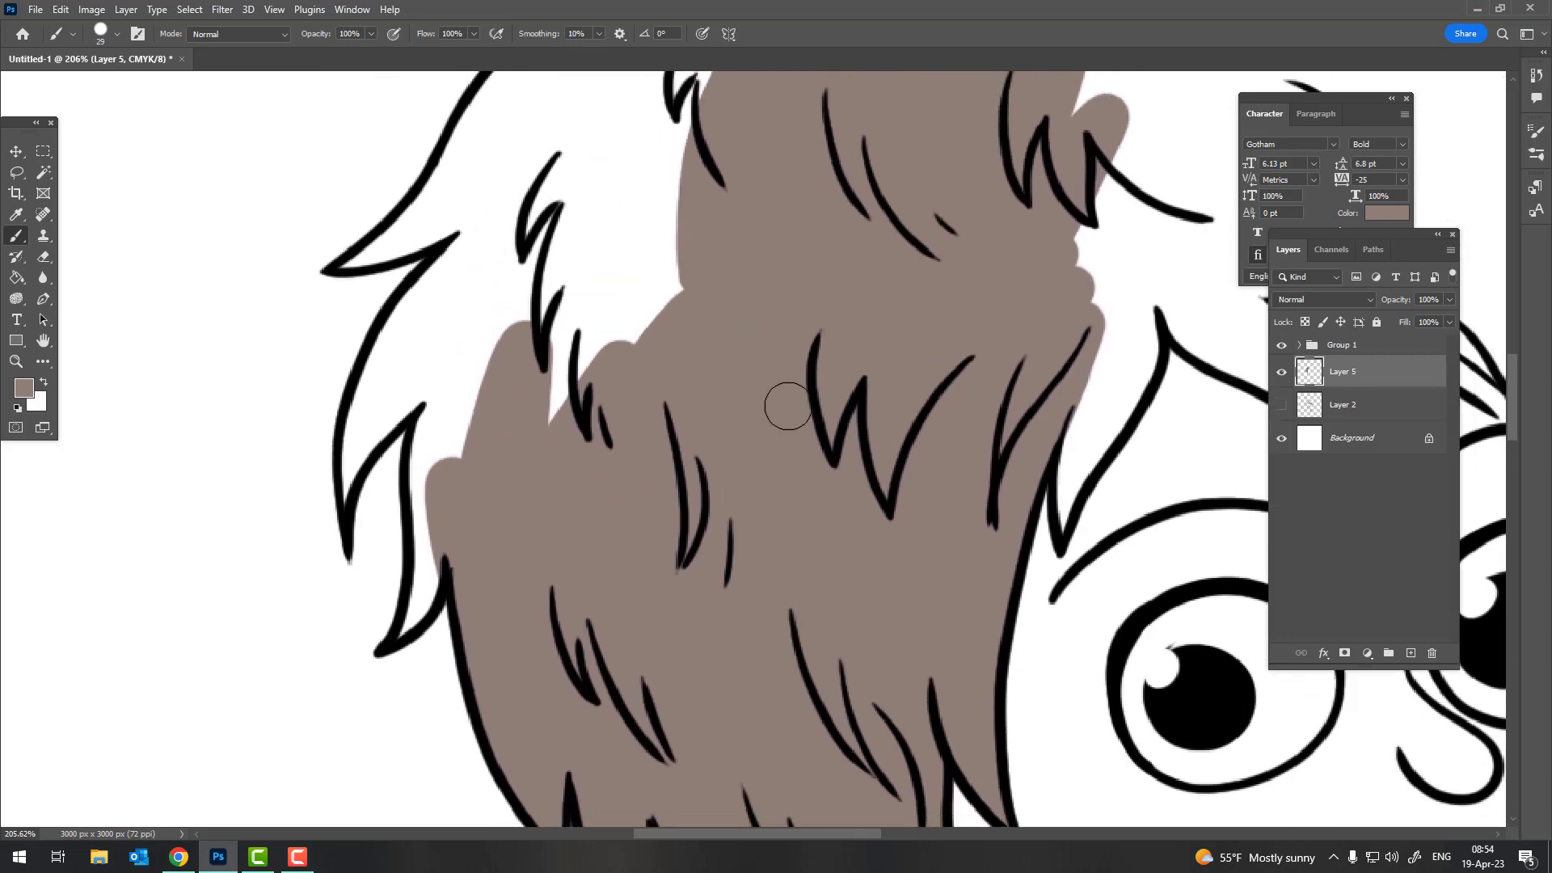
pyautogui.scroll(3, 363, 655)
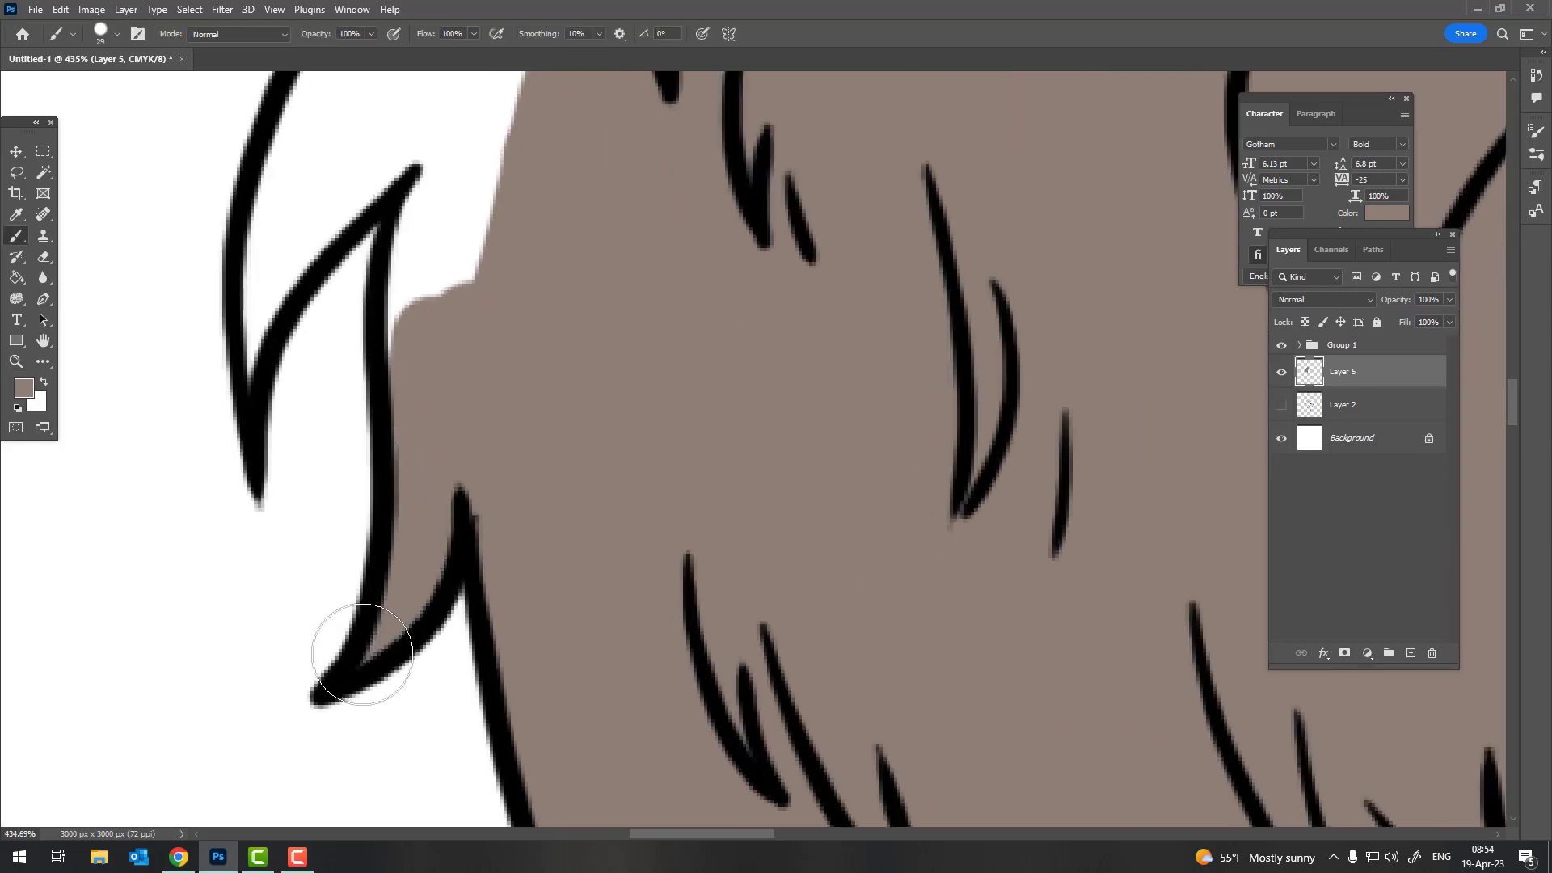
pyautogui.press('z')
pyautogui.scroll(-2, 564, 502)
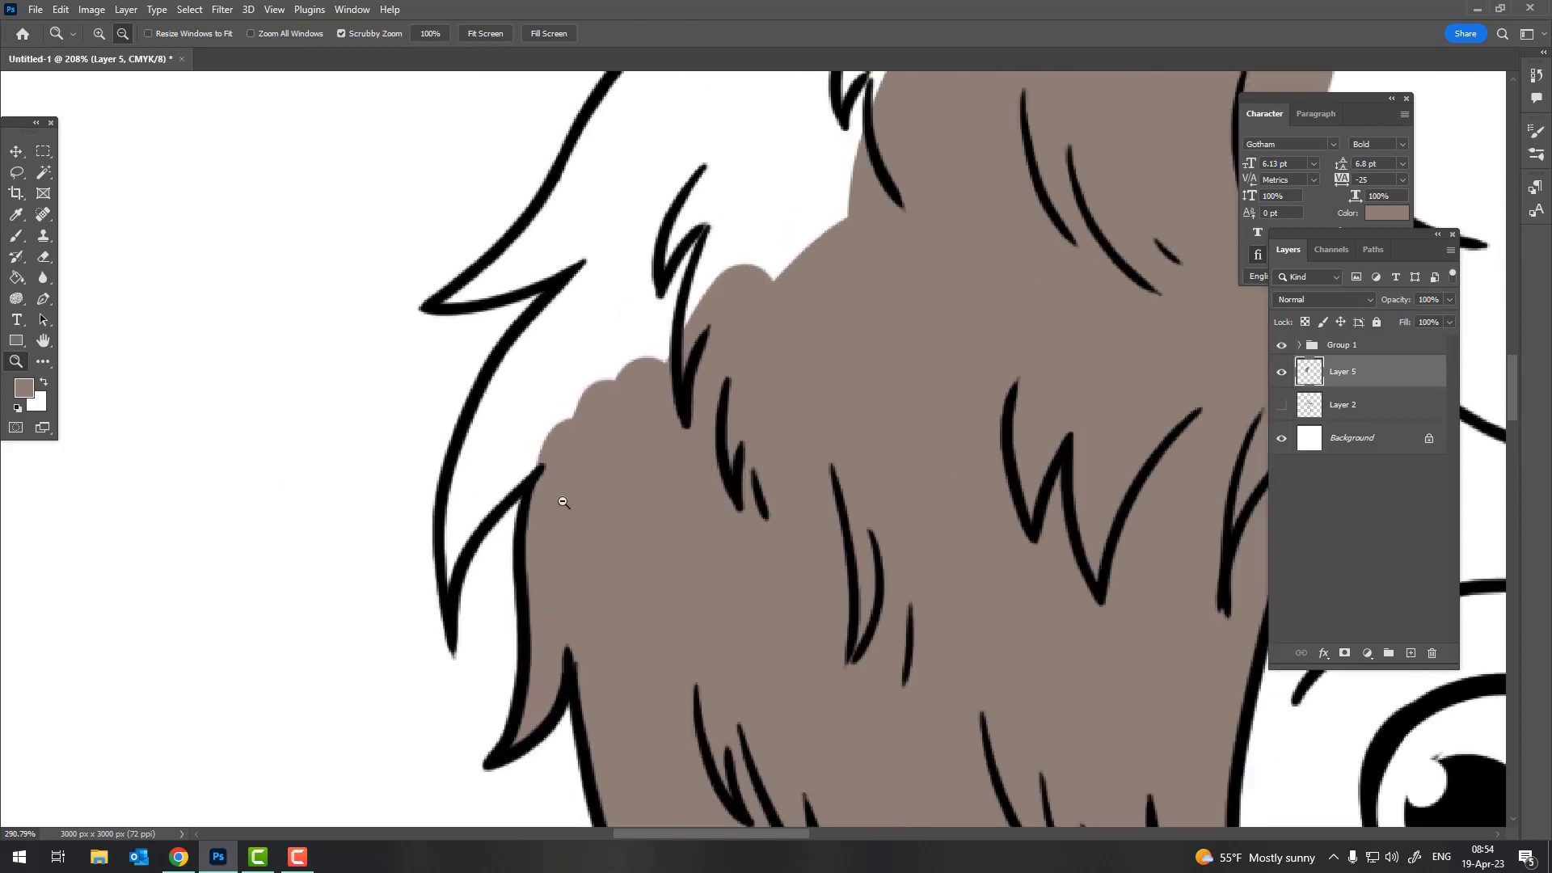
pyautogui.scroll(2, 429, 599)
pyautogui.press('b')
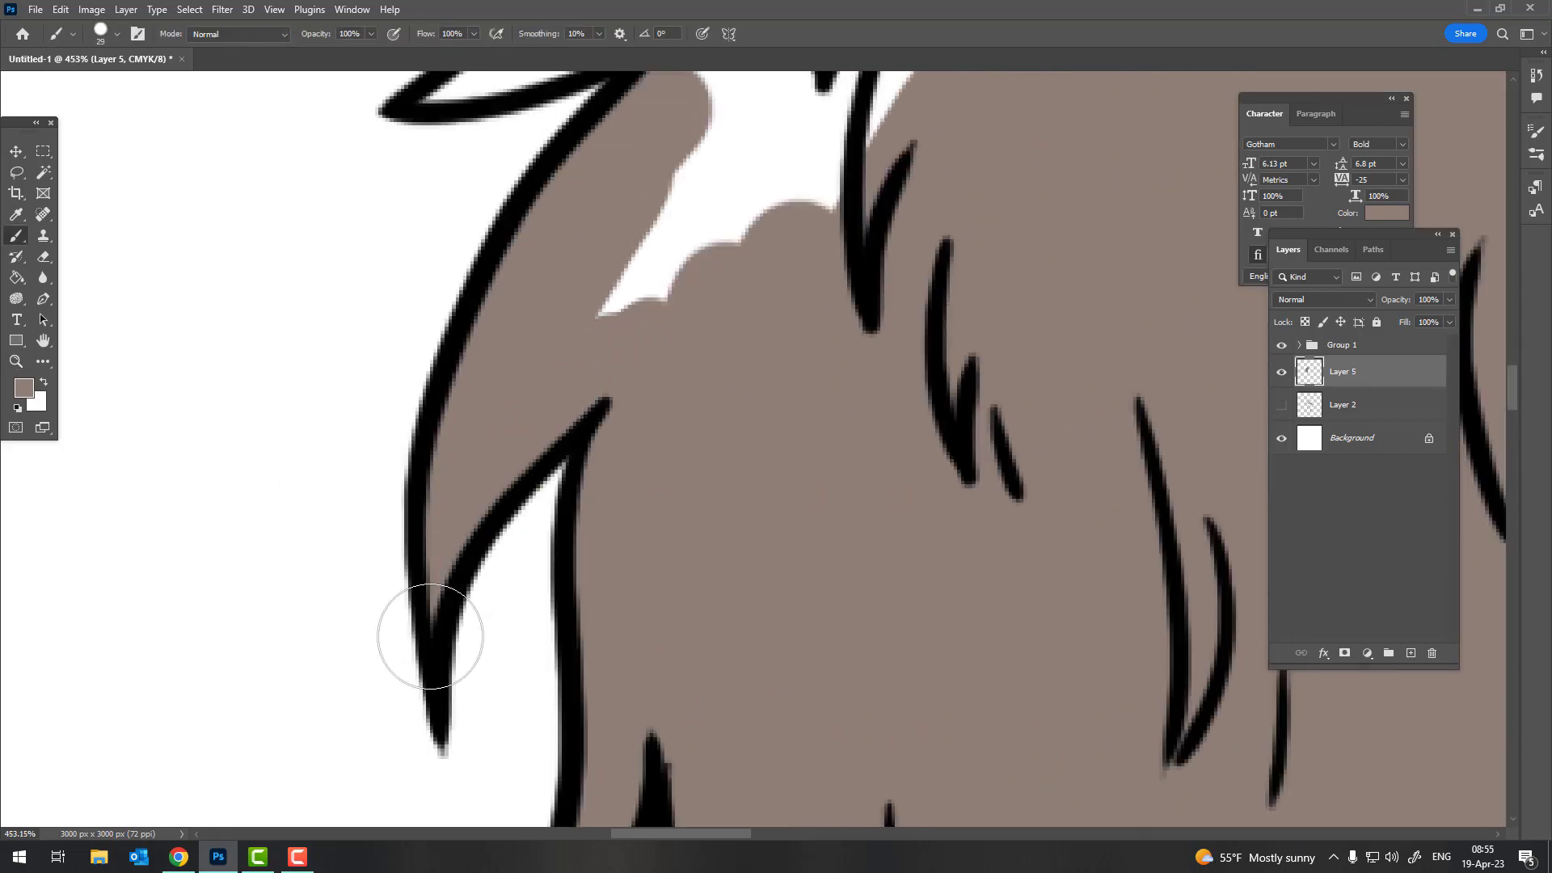
pyautogui.moveTo(845, 227); pyautogui.dragTo(661, 589)
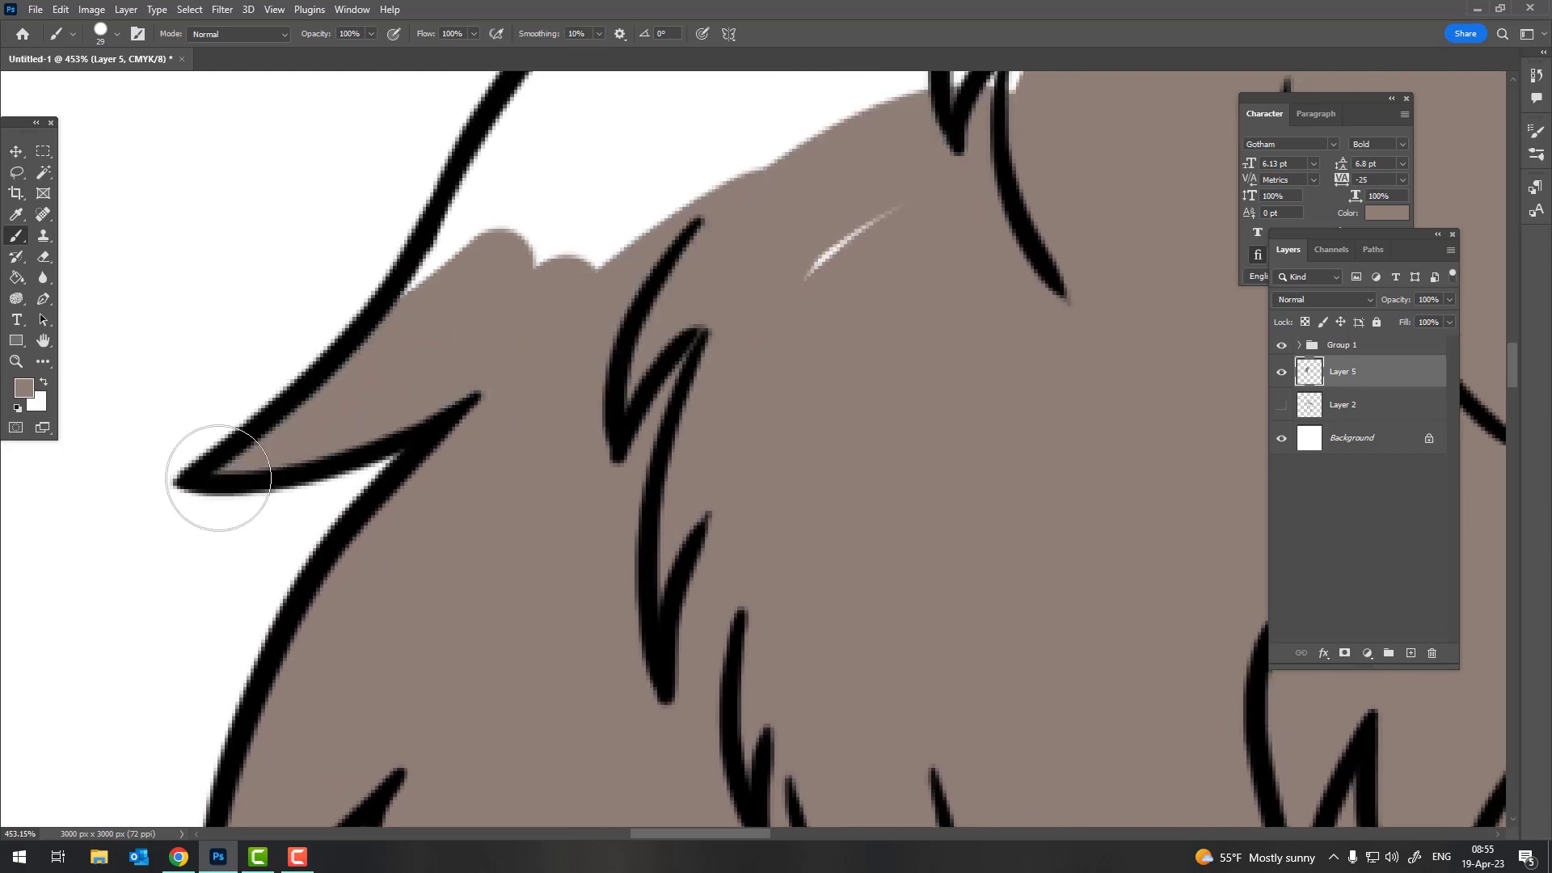
pyautogui.moveTo(943, 215); pyautogui.dragTo(718, 523)
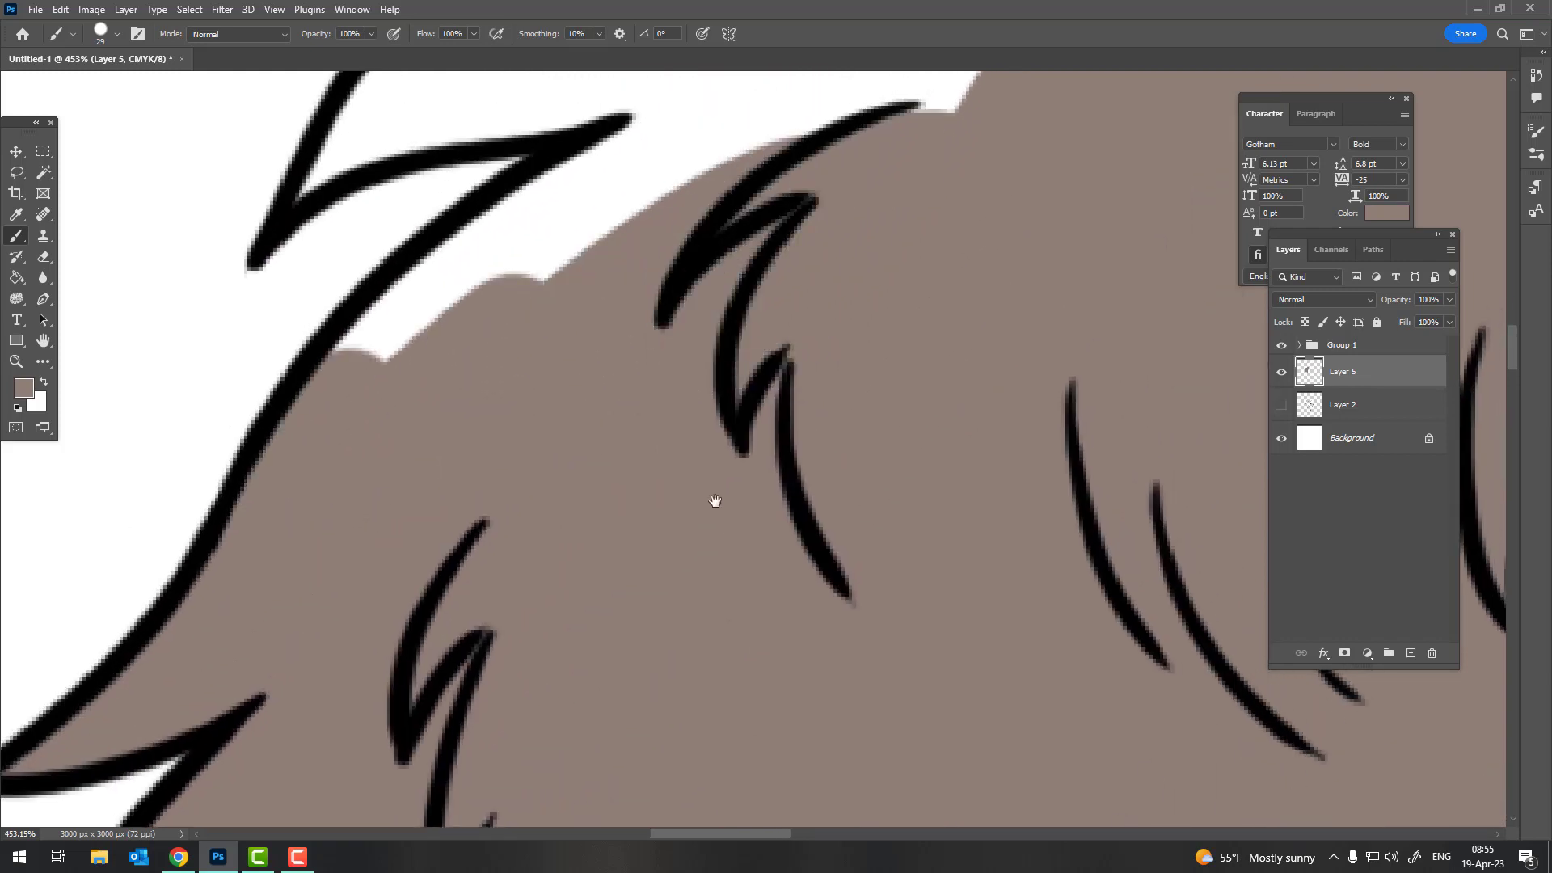
# Zoom in on the crown and paint brown into the first hair spikes
pyautogui.scroll(-10, 716, 501)
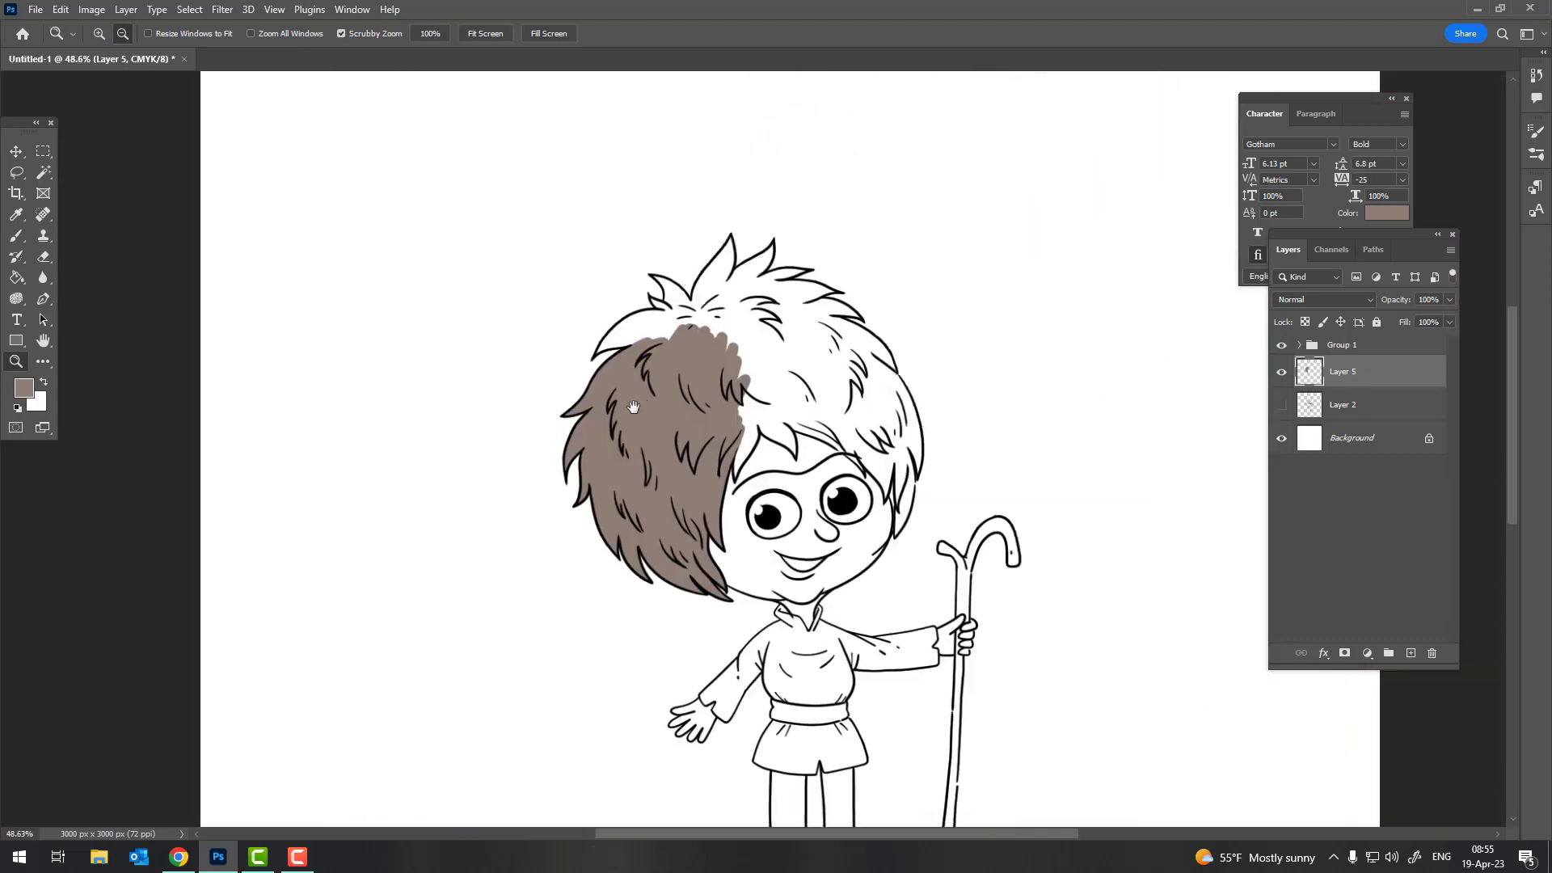
pyautogui.scroll(8, 733, 298)
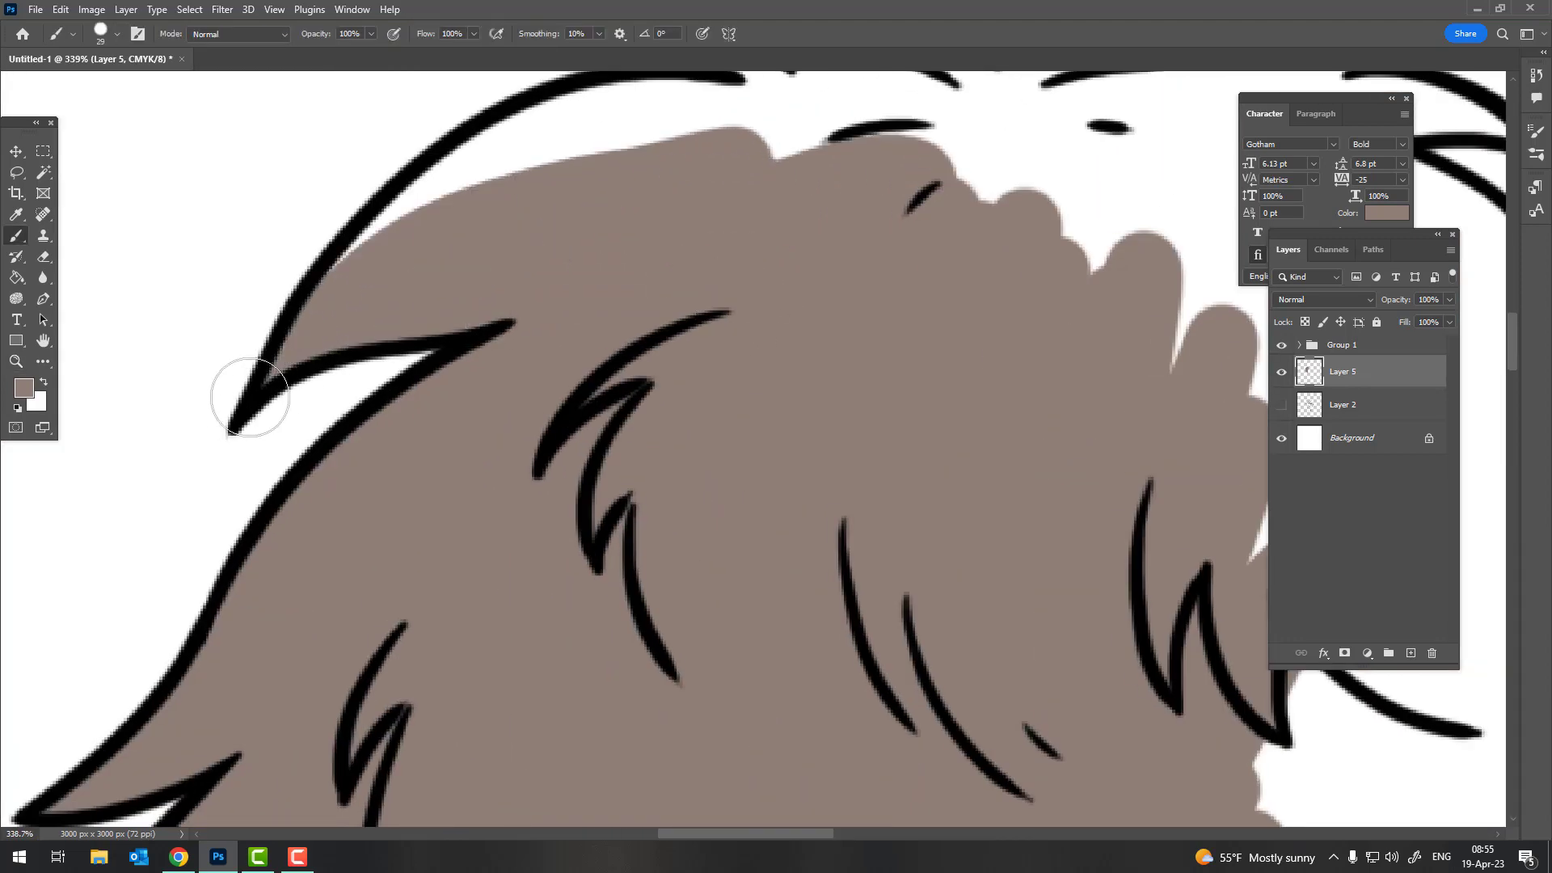
pyautogui.scroll(3, 548, 381)
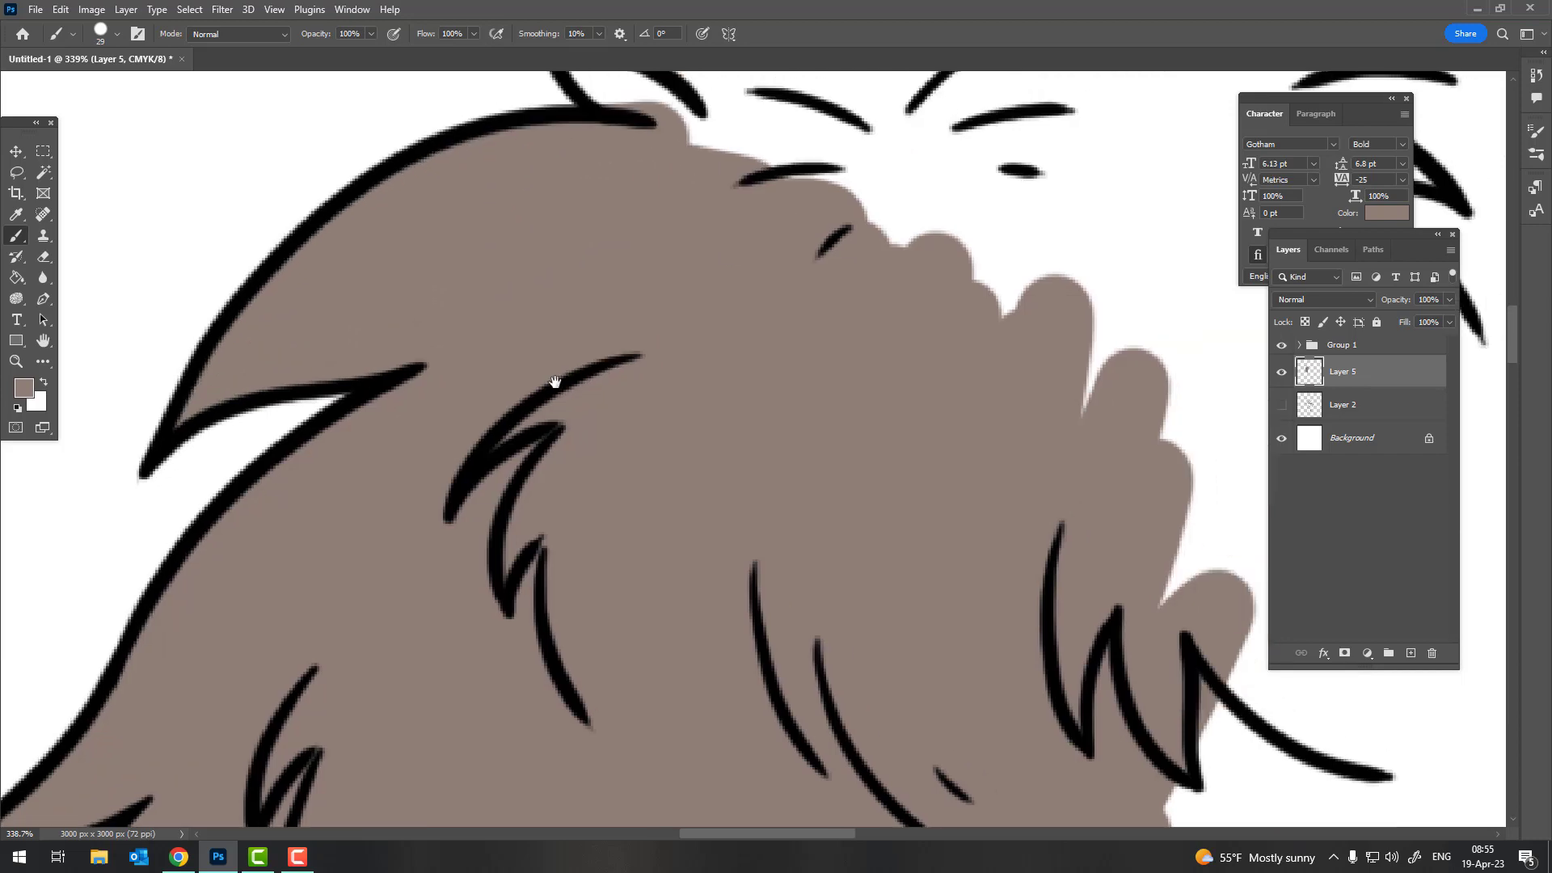
pyautogui.hscroll(3, 450, 334)
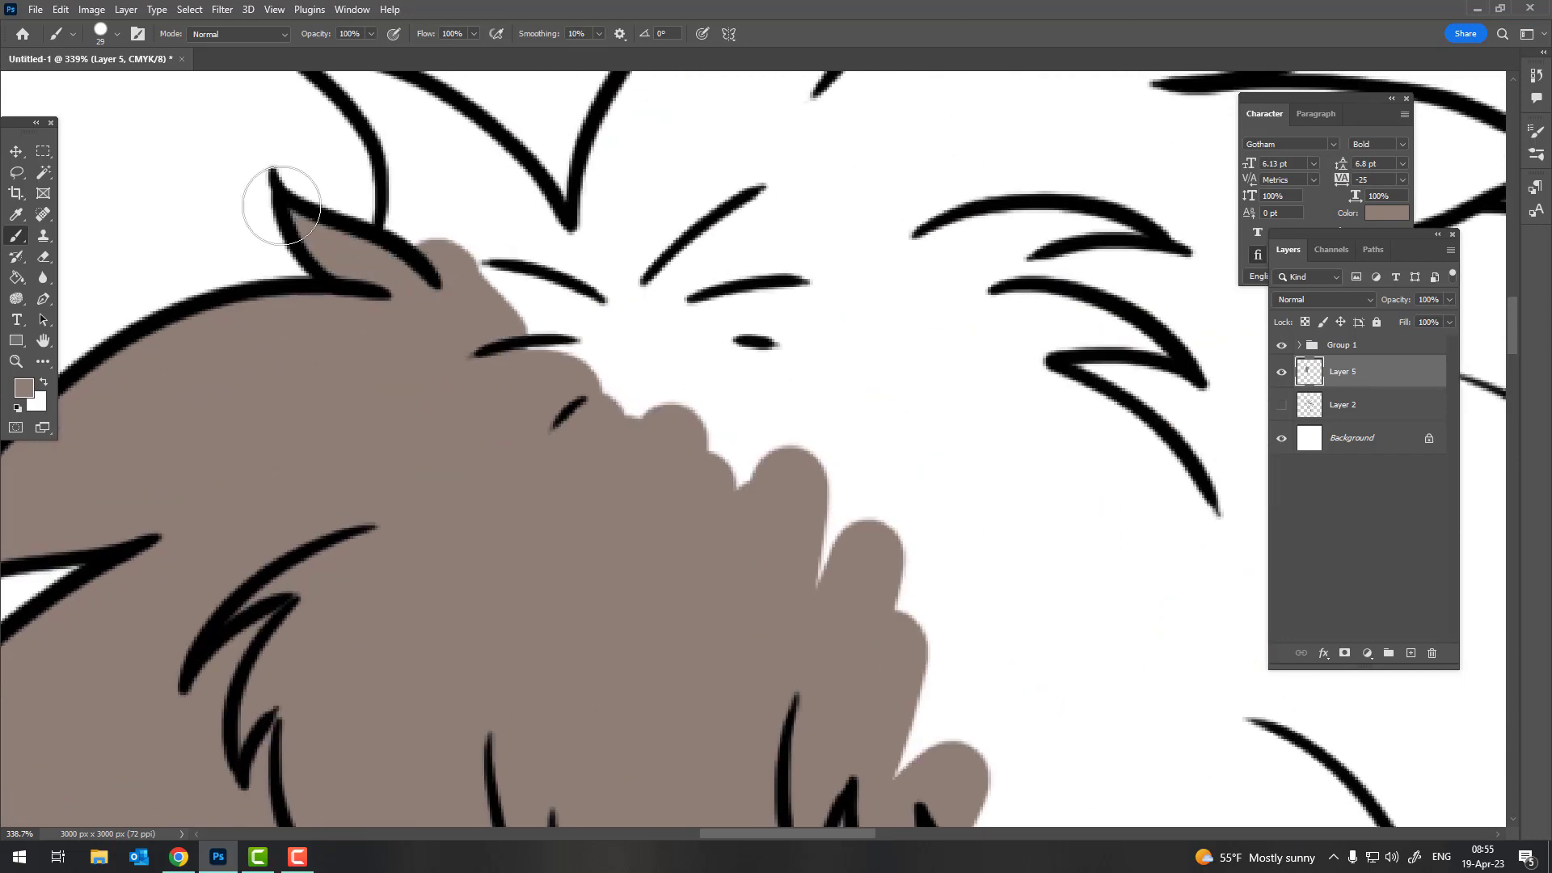
pyautogui.moveTo(282, 206)
pyautogui.mouseDown()
pyautogui.moveTo(469, 242)
pyautogui.moveTo(405, 274)
pyautogui.mouseUp()
pyautogui.scroll(5, 410, 277)
pyautogui.hscroll(-2, 409, 277)
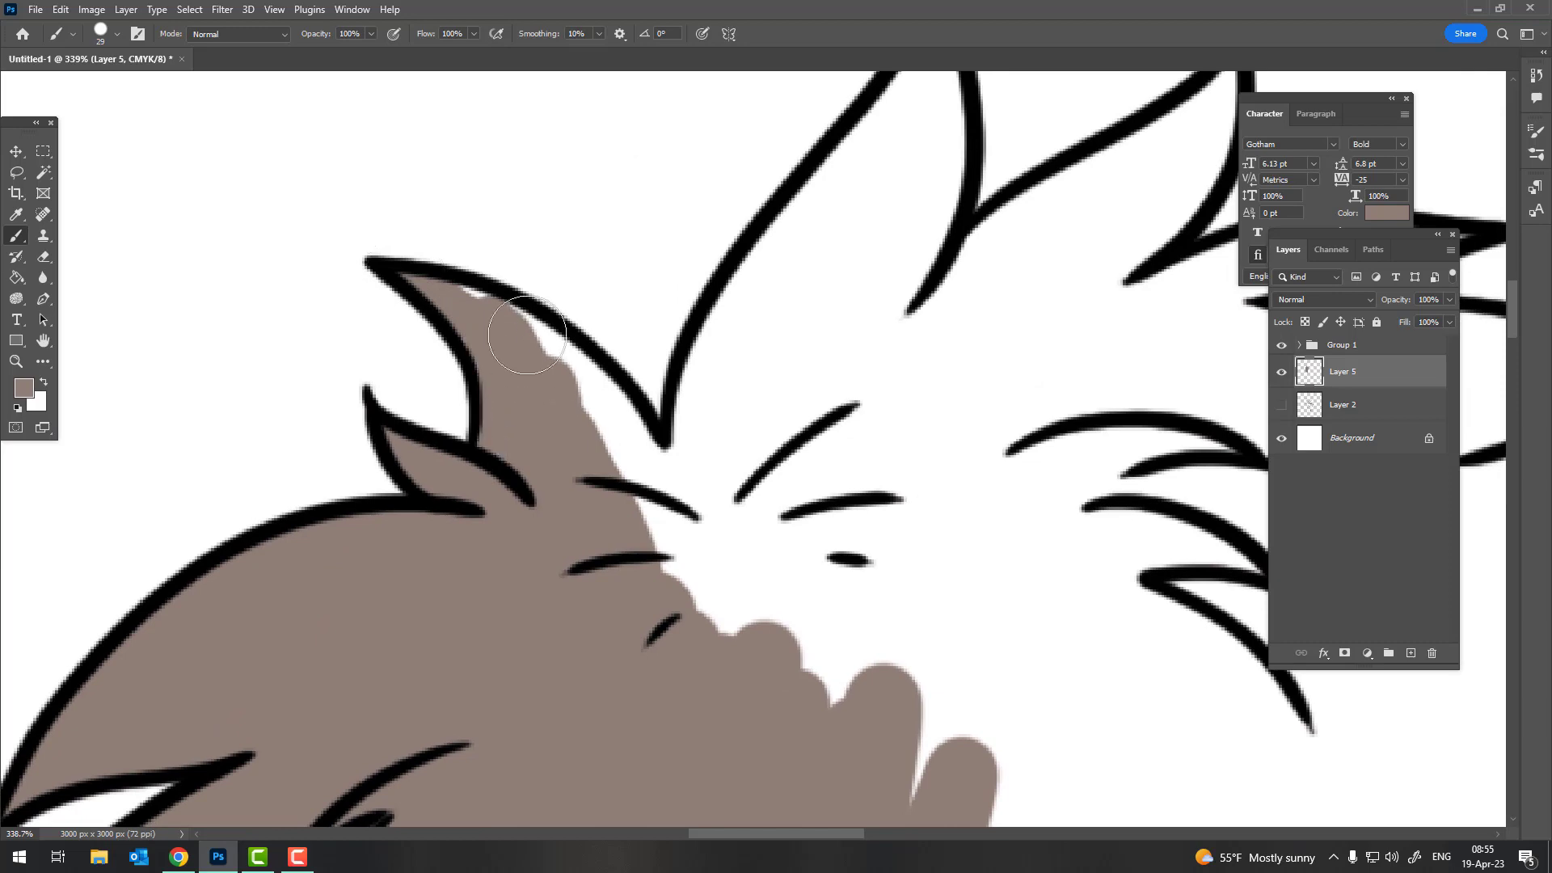
pyautogui.scroll(-5, 437, 276)
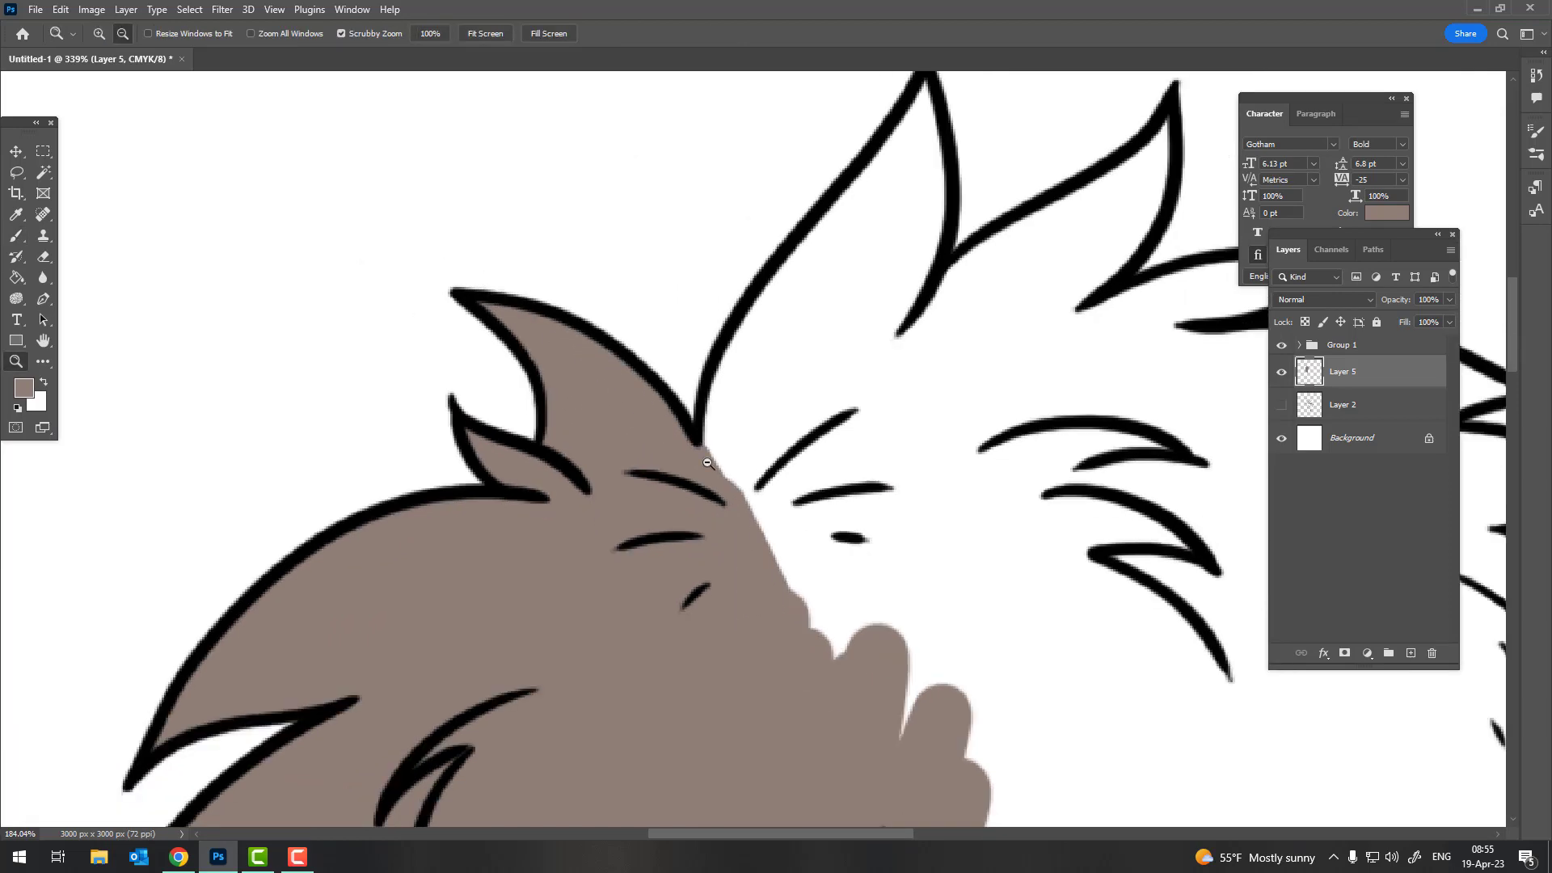
# Fill the top spike, its left-edge gap and the right spike's interior with brown
pyautogui.press('b')
pyautogui.moveTo(562, 245)
pyautogui.mouseDown()
pyautogui.moveTo(562, 266)
pyautogui.moveTo(624, 311)
pyautogui.mouseUp()
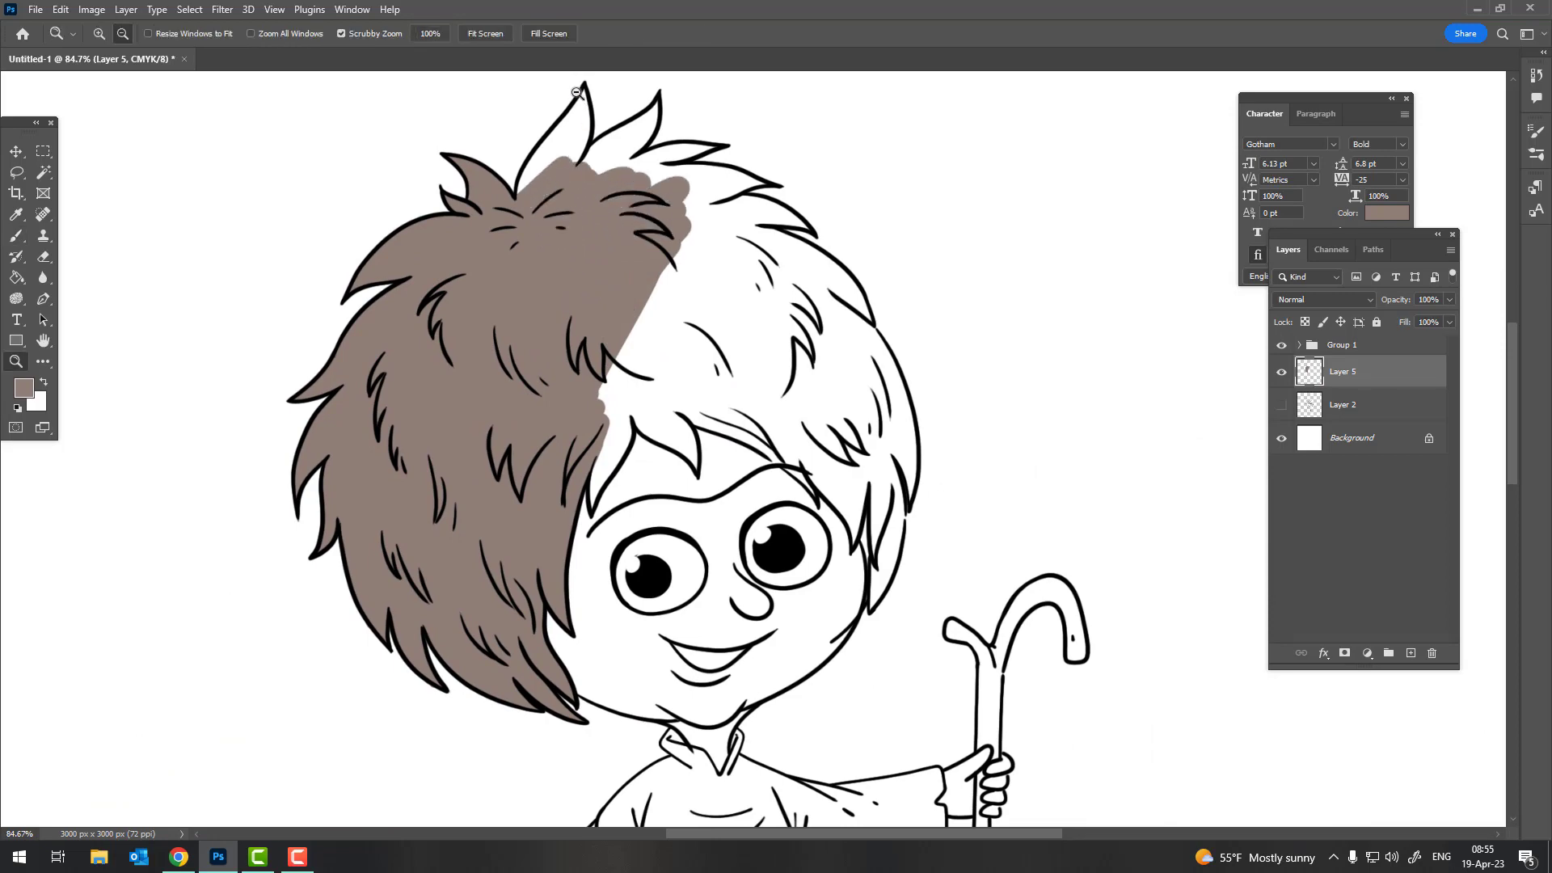
pyautogui.scroll(5, 578, 86)
pyautogui.moveTo(602, 85); pyautogui.dragTo(582, 215)
pyautogui.moveTo(596, 113)
pyautogui.mouseDown()
pyautogui.moveTo(488, 312)
pyautogui.moveTo(513, 263)
pyautogui.mouseUp()
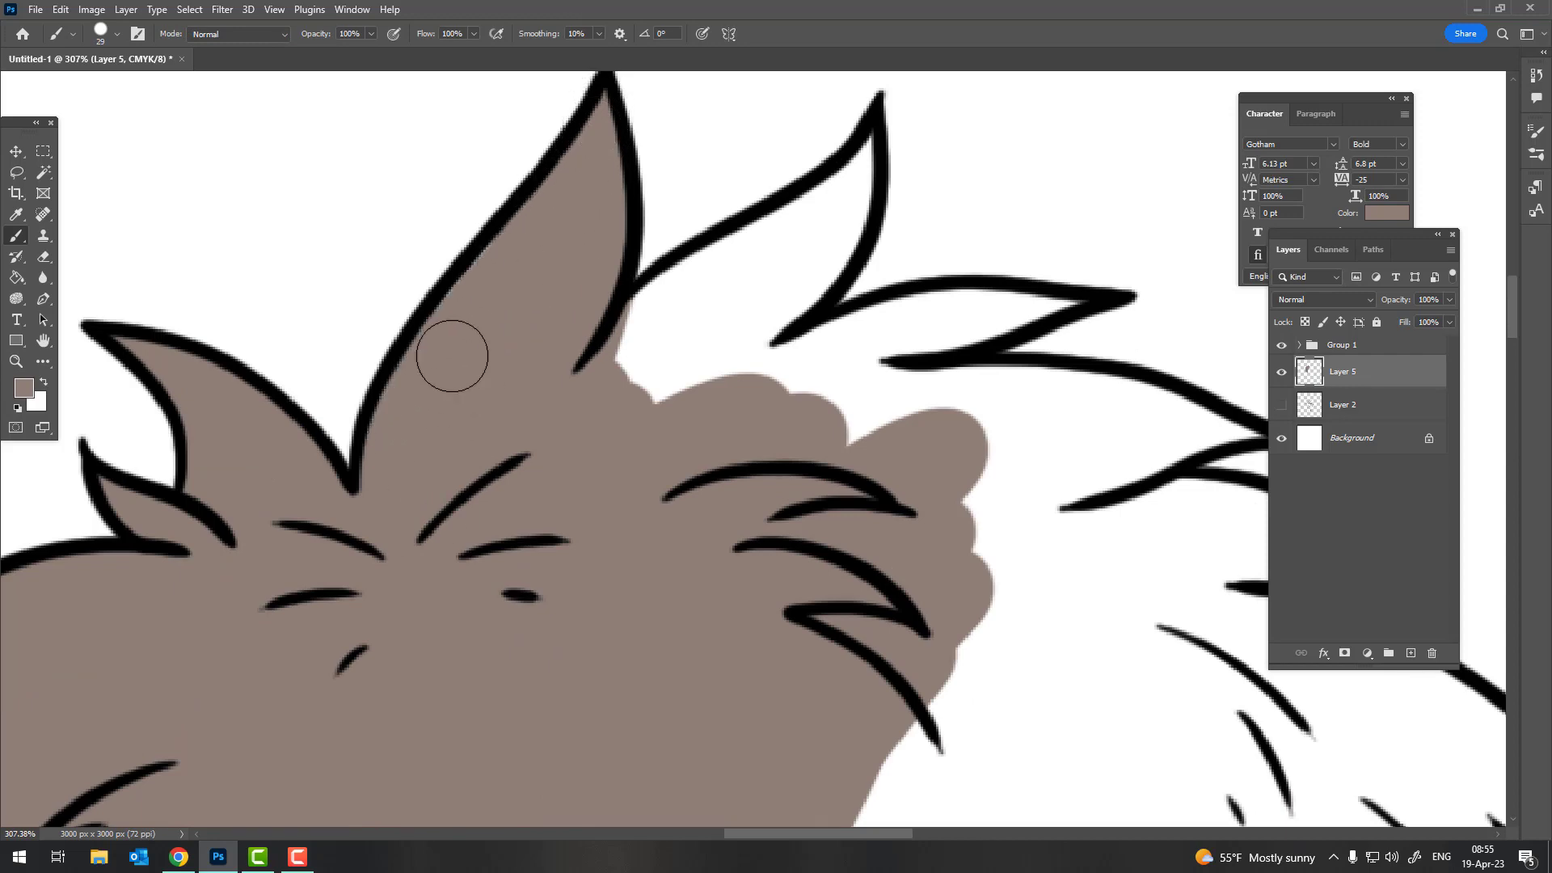
pyautogui.scroll(-5, 453, 356)
pyautogui.scroll(5, 728, 283)
pyautogui.moveTo(719, 279)
pyautogui.mouseDown()
pyautogui.moveTo(711, 296)
pyautogui.moveTo(703, 270)
pyautogui.moveTo(621, 352)
pyautogui.moveTo(478, 373)
pyautogui.mouseUp()
# Paint brown over the white wedge and across the middle of the hair
pyautogui.press('z')
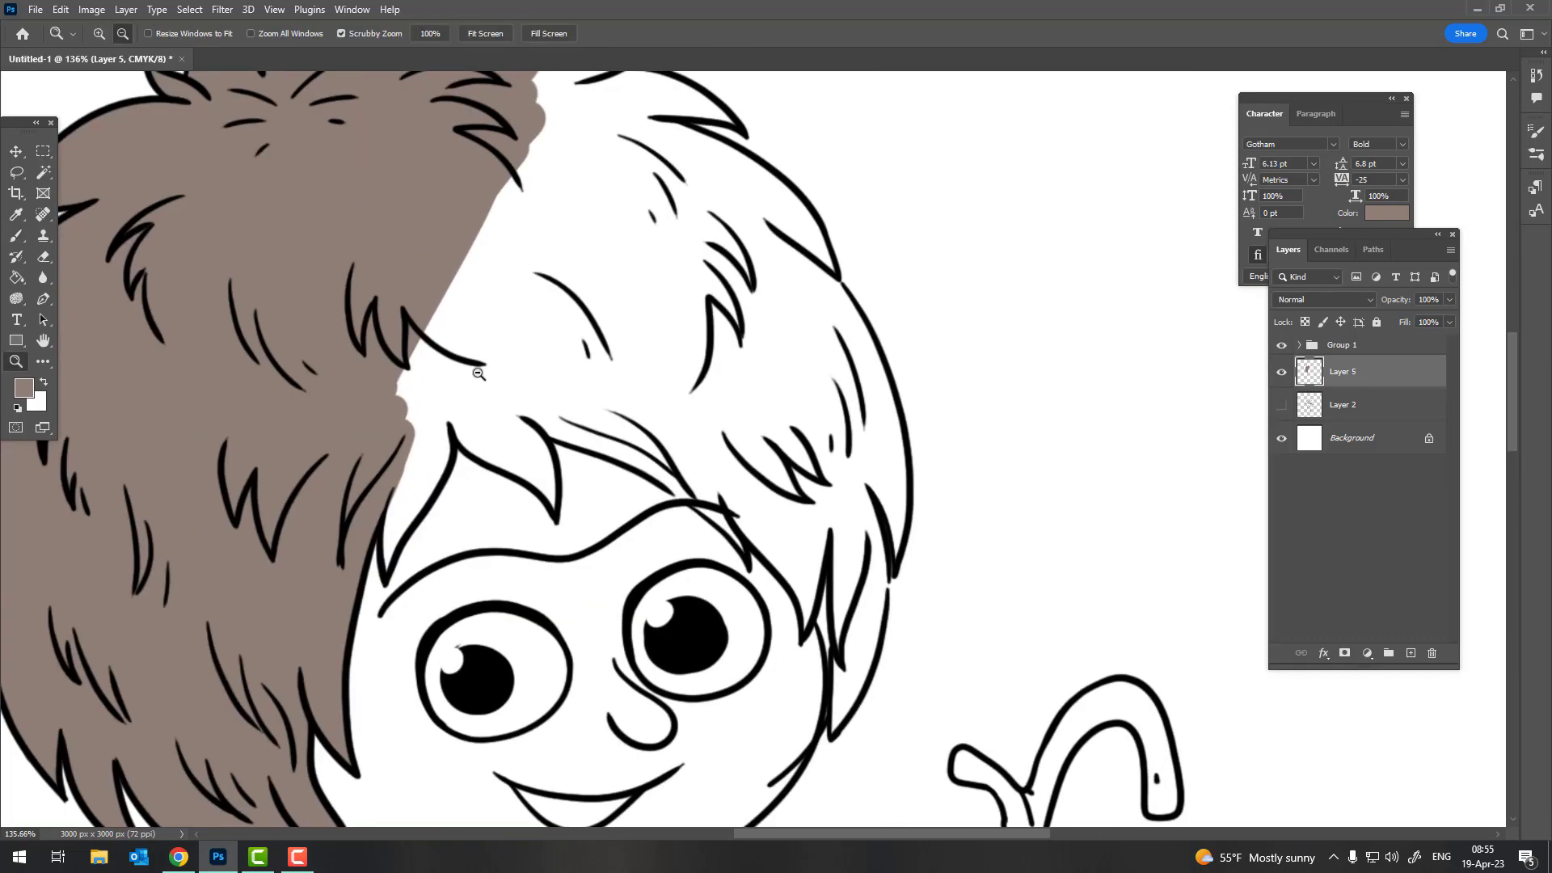
pyautogui.press('b')
pyautogui.moveTo(404, 416)
pyautogui.mouseDown()
pyautogui.moveTo(485, 259)
pyautogui.moveTo(582, 194)
pyautogui.mouseUp()
pyautogui.moveTo(469, 258)
pyautogui.mouseDown()
pyautogui.moveTo(615, 122)
pyautogui.moveTo(663, 162)
pyautogui.mouseUp()
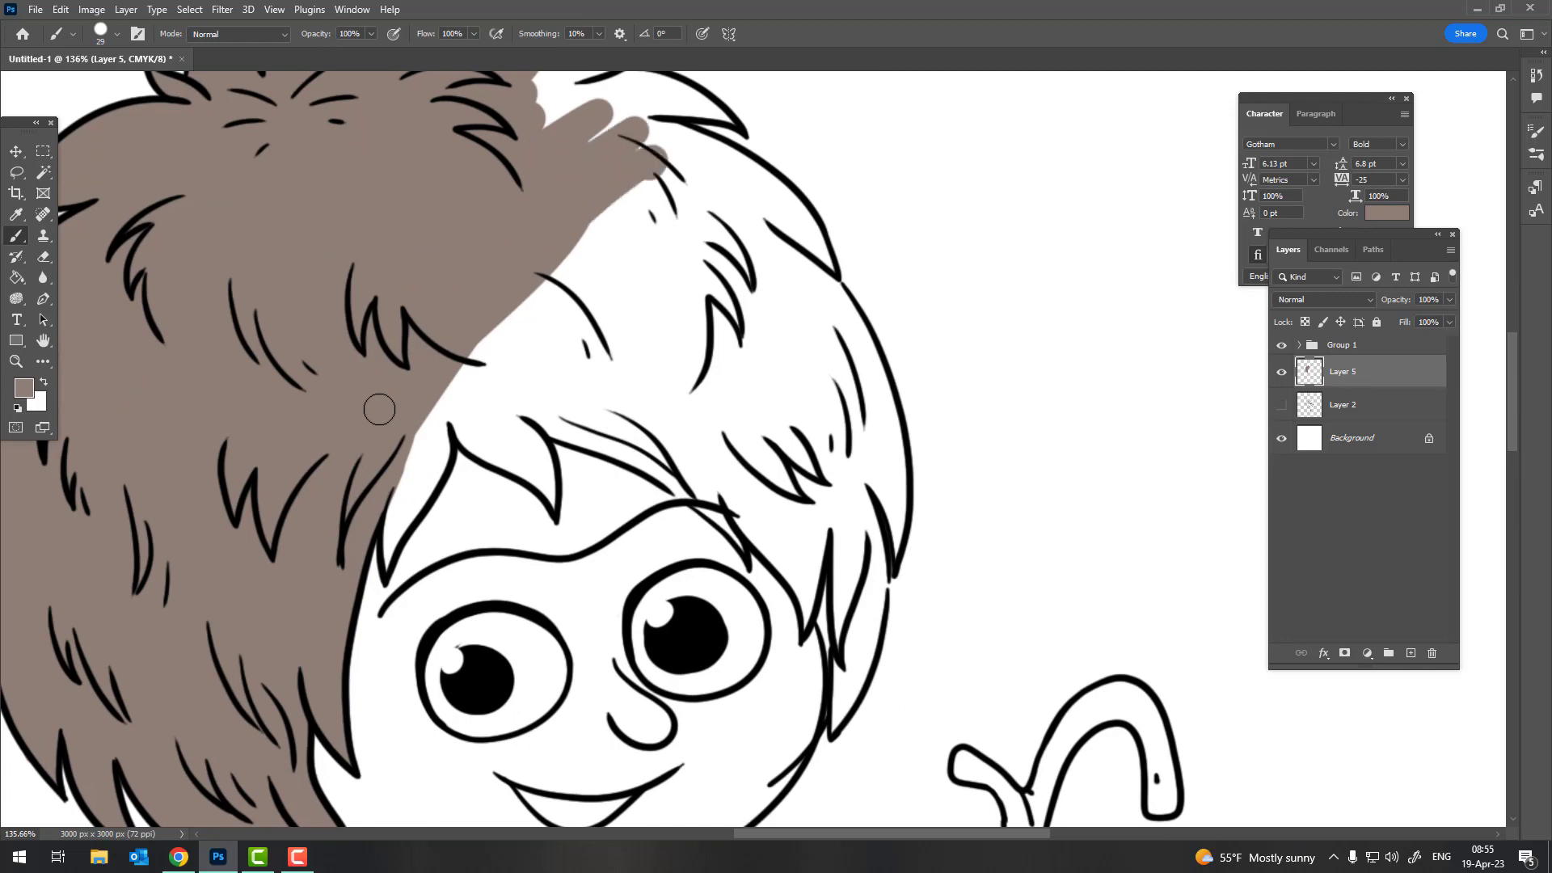
pyautogui.moveTo(469, 356); pyautogui.dragTo(671, 226)
pyautogui.moveTo(501, 396); pyautogui.dragTo(720, 258)
pyautogui.moveTo(615, 348); pyautogui.dragTo(760, 259)
pyautogui.moveTo(591, 405); pyautogui.dragTo(703, 219)
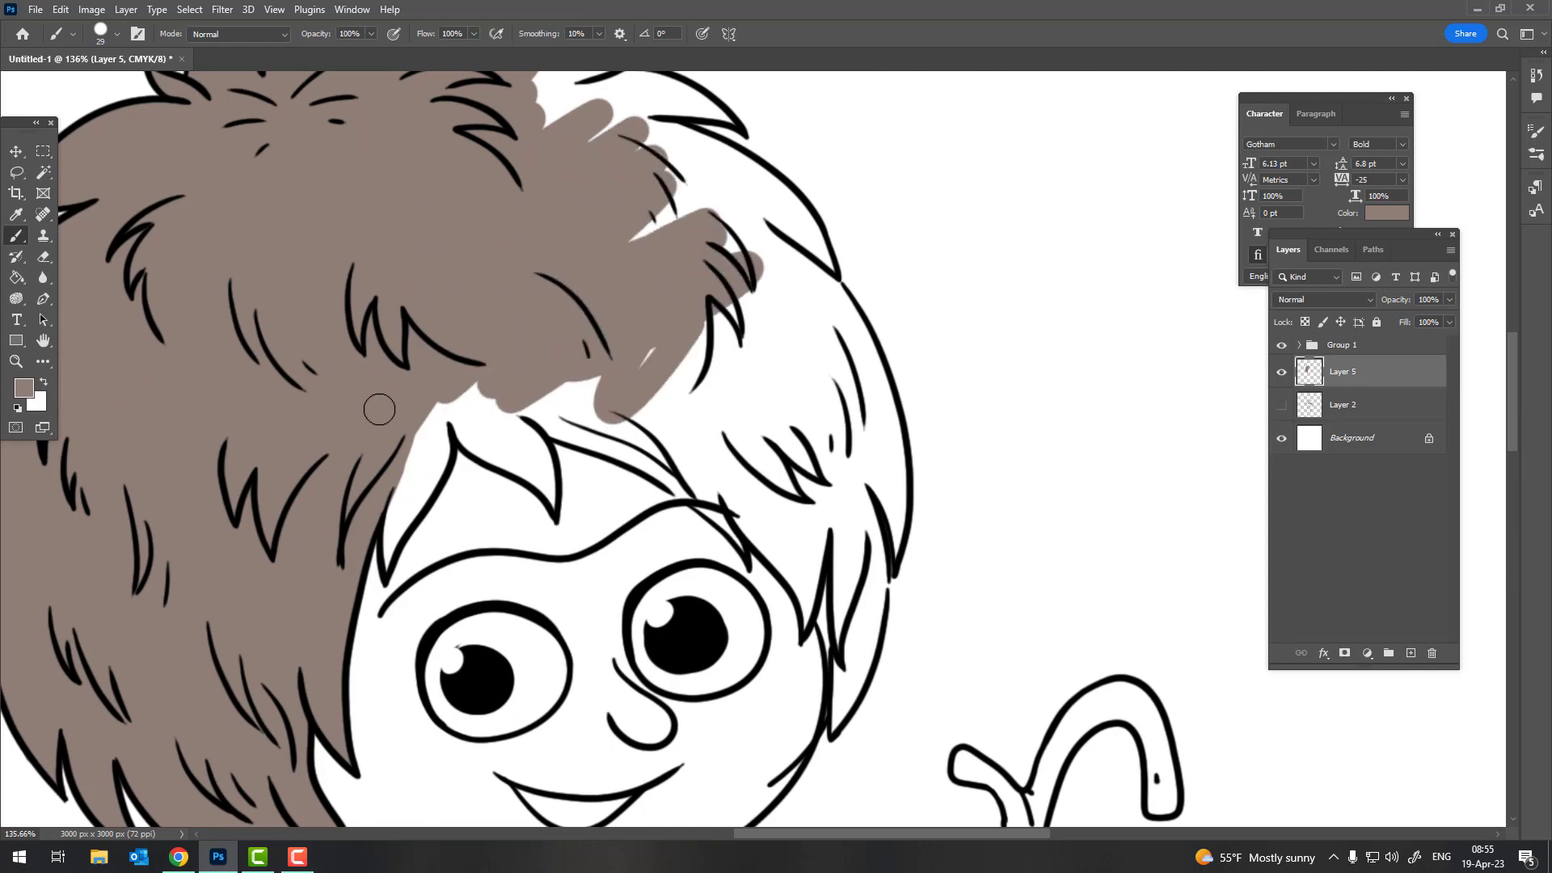
pyautogui.moveTo(727, 324)
pyautogui.mouseDown()
pyautogui.moveTo(663, 429)
pyautogui.moveTo(525, 409)
pyautogui.mouseUp()
# Fill the fringe strands and the white strip beside the hairline with brown
pyautogui.press('z')
pyautogui.moveTo(643, 452)
pyautogui.mouseDown()
pyautogui.moveTo(728, 467)
pyautogui.moveTo(745, 479)
pyautogui.moveTo(744, 526)
pyautogui.moveTo(509, 404)
pyautogui.mouseUp()
pyautogui.moveTo(730, 509)
pyautogui.mouseDown()
pyautogui.moveTo(243, 347)
pyautogui.moveTo(186, 371)
pyautogui.moveTo(305, 392)
pyautogui.moveTo(414, 507)
pyautogui.mouseUp()
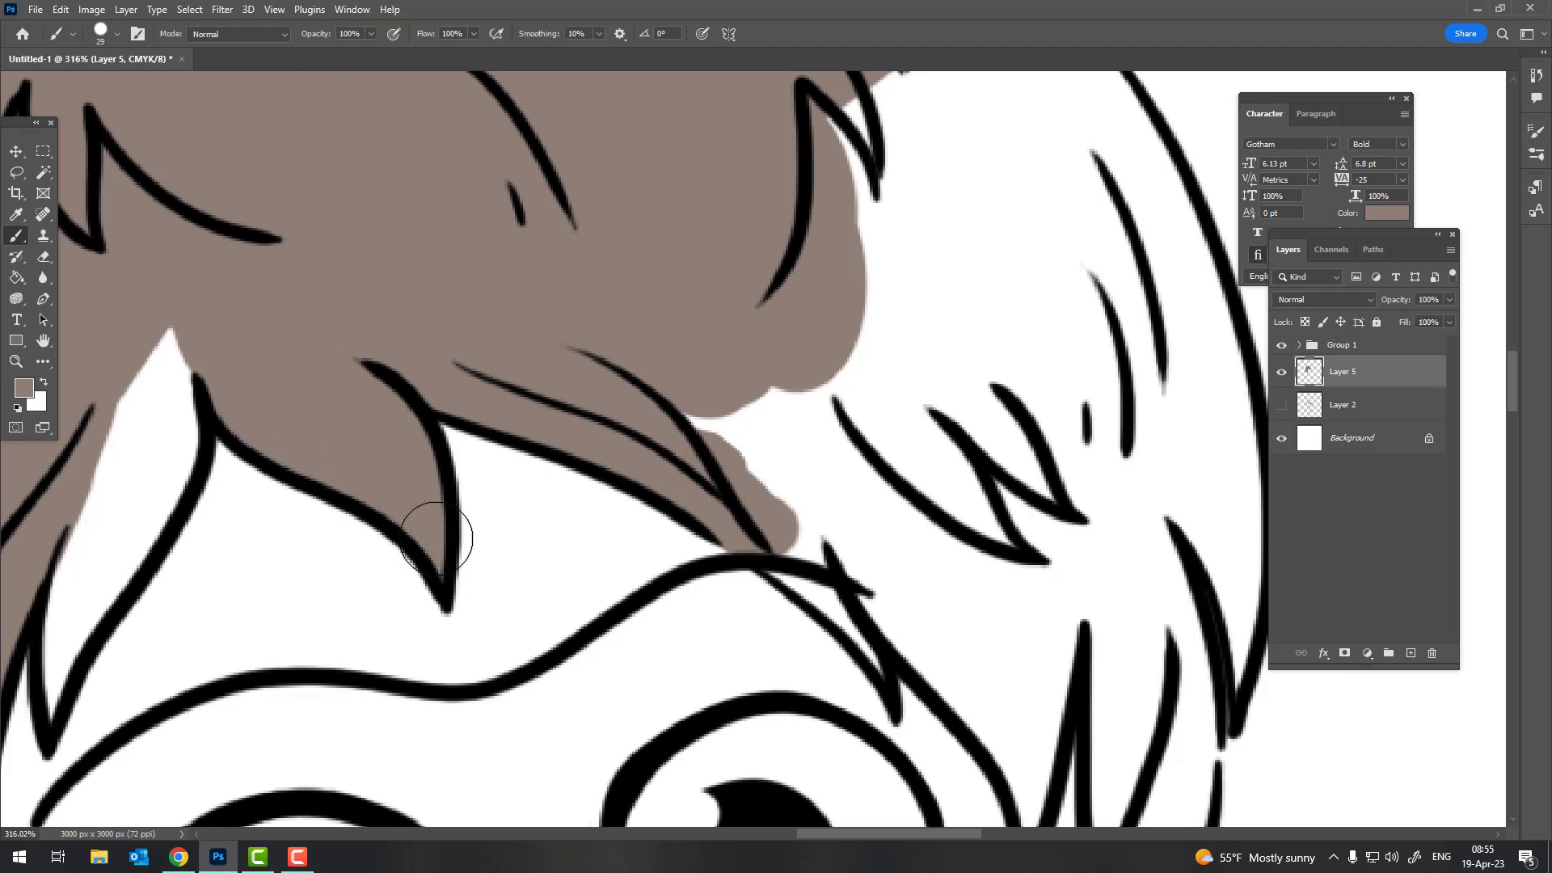
pyautogui.keyDown('alt'); pyautogui.scroll(-4, 436, 539); pyautogui.keyUp('alt')
pyautogui.keyDown('alt'); pyautogui.scroll(5, 331, 372); pyautogui.keyUp('alt')
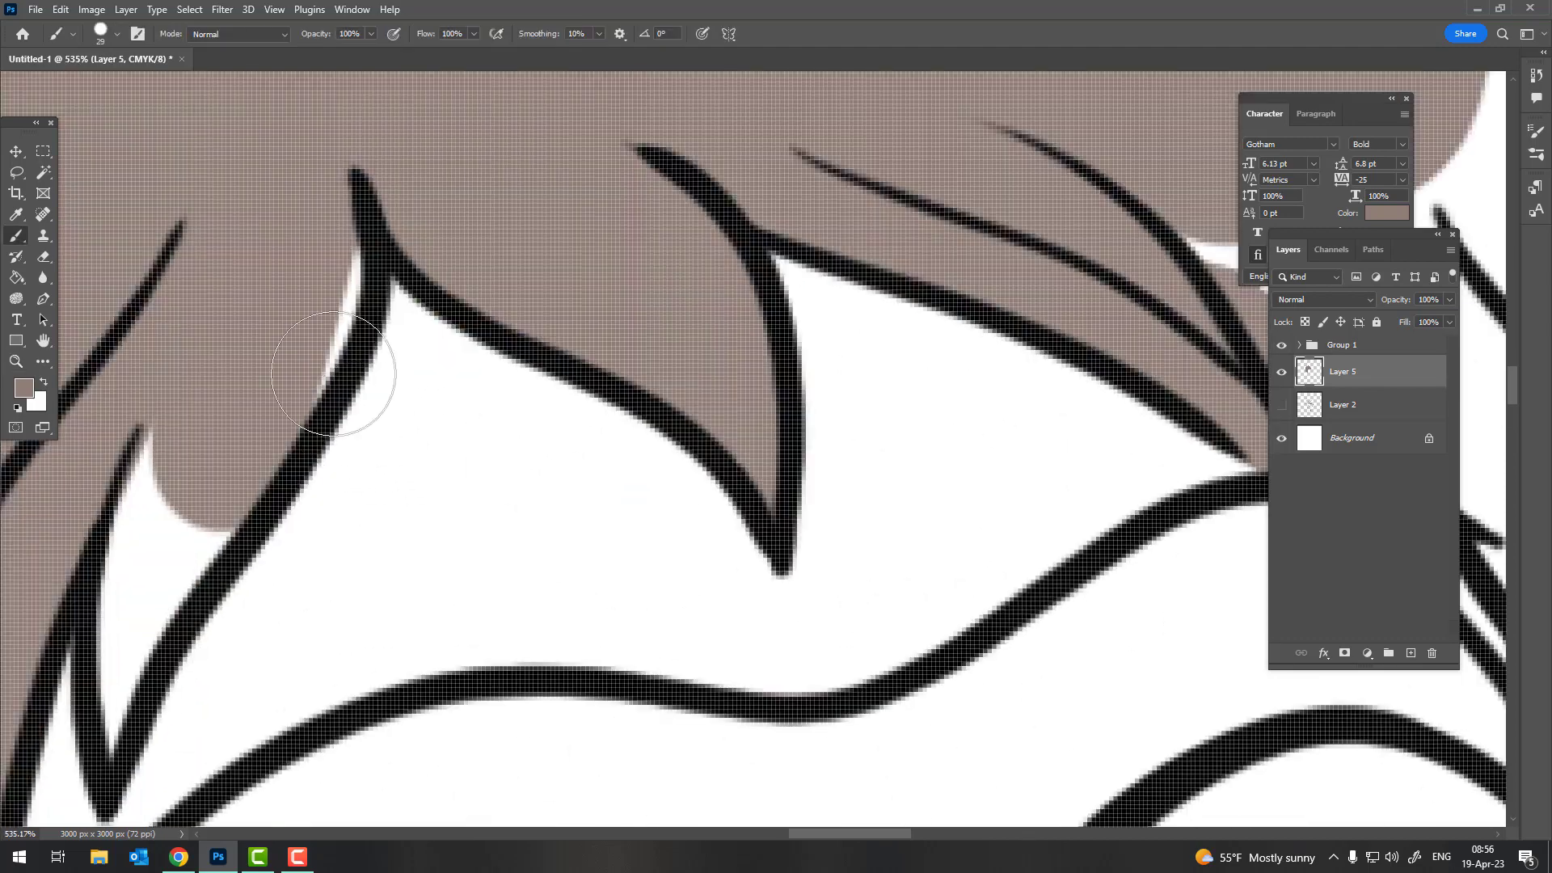
pyautogui.moveTo(333, 374); pyautogui.dragTo(312, 191)
pyautogui.keyDown('alt'); pyautogui.scroll(-5, 351, 428); pyautogui.keyUp('alt')
pyautogui.keyDown('alt'); pyautogui.scroll(3, 352, 428); pyautogui.keyUp('alt')
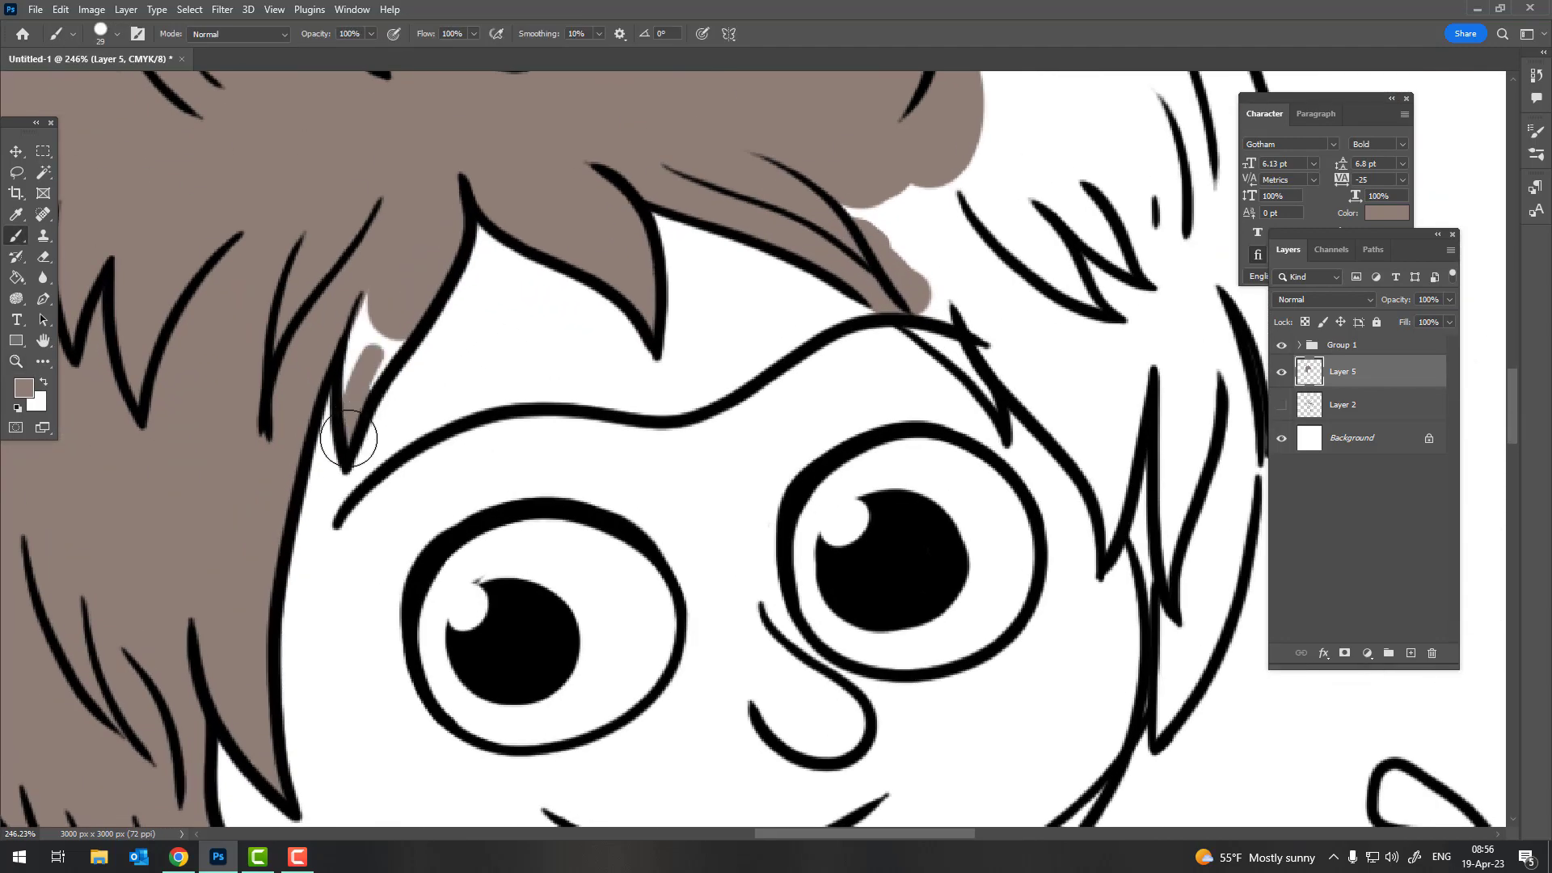
# Paint brown into the gaps between the hair strands on the right side
pyautogui.keyDown('alt'); pyautogui.scroll(-5, 452, 287); pyautogui.keyUp('alt')
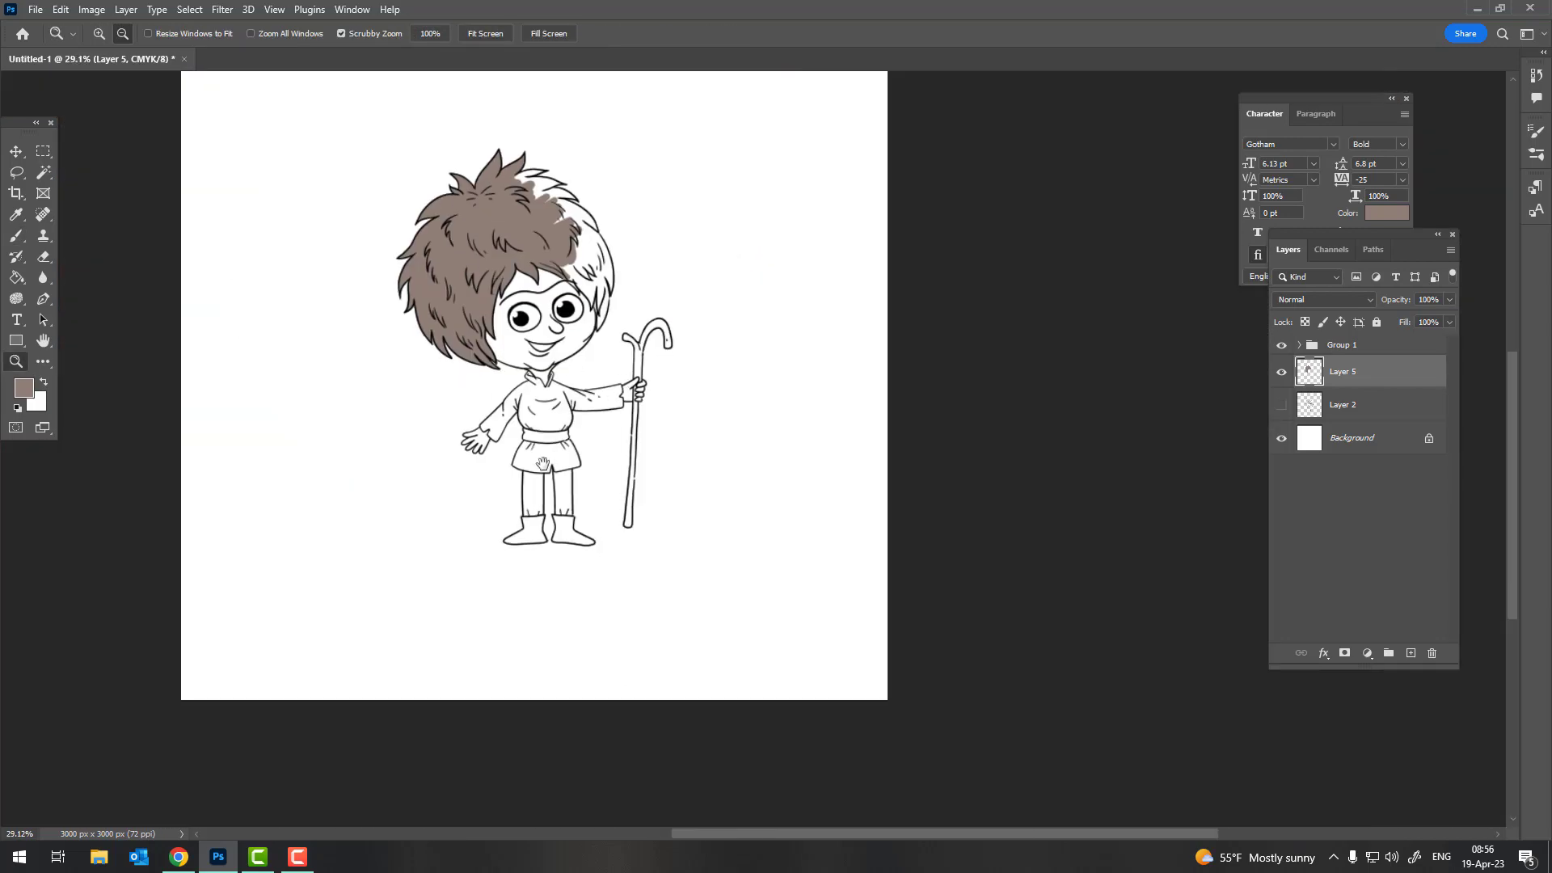
pyautogui.keyDown('alt'); pyautogui.scroll(5, 468, 340); pyautogui.keyUp('alt')
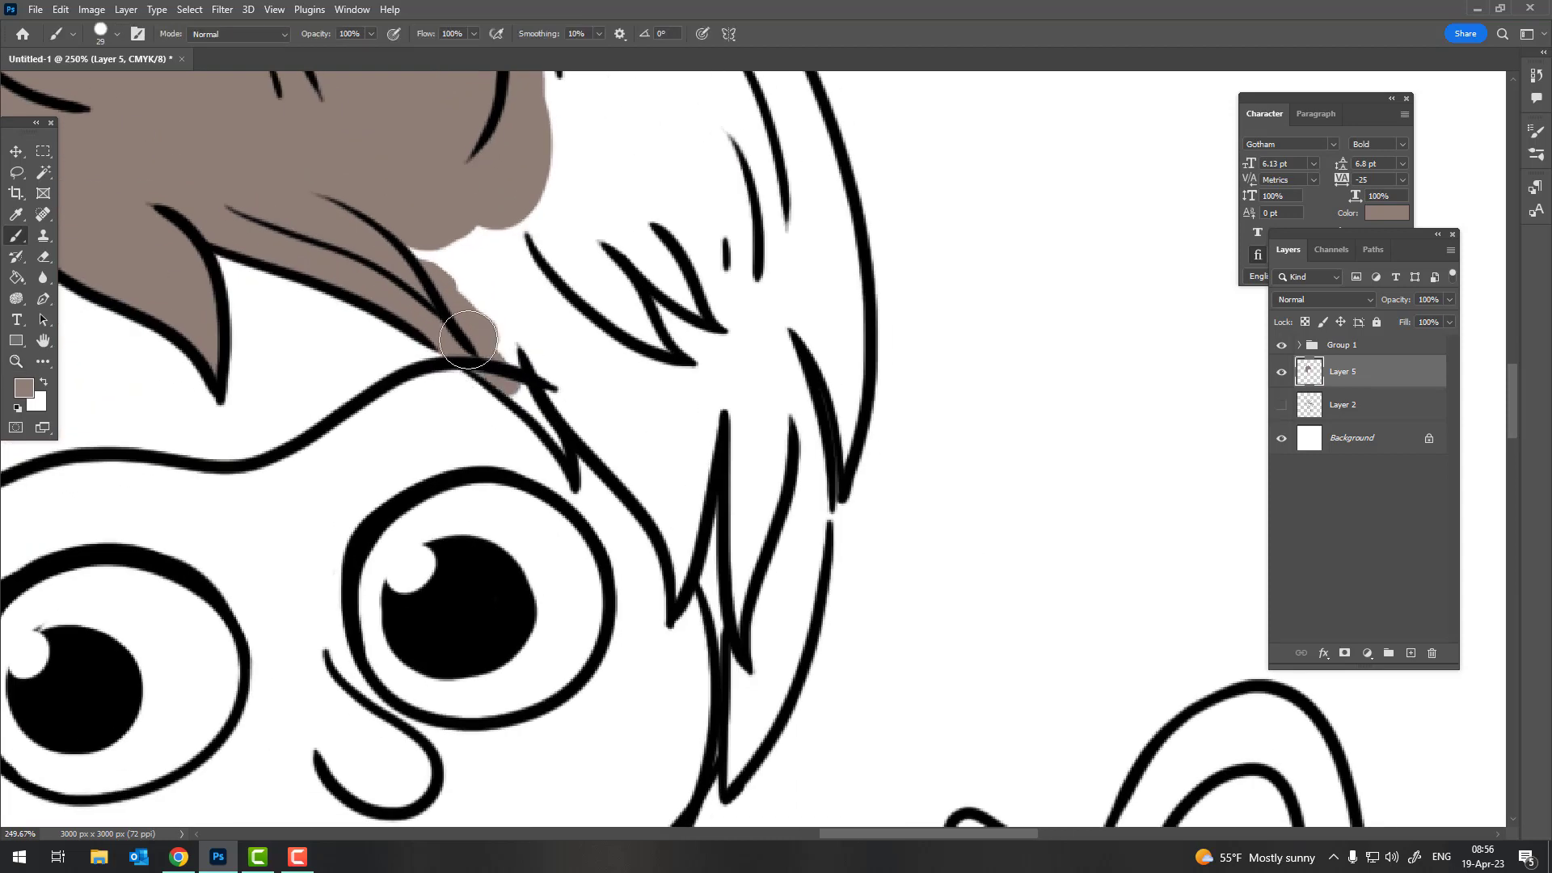
pyautogui.moveTo(554, 426)
pyautogui.mouseDown()
pyautogui.moveTo(485, 242)
pyautogui.moveTo(582, 347)
pyautogui.moveTo(554, 426)
pyautogui.moveTo(752, 266)
pyautogui.mouseUp()
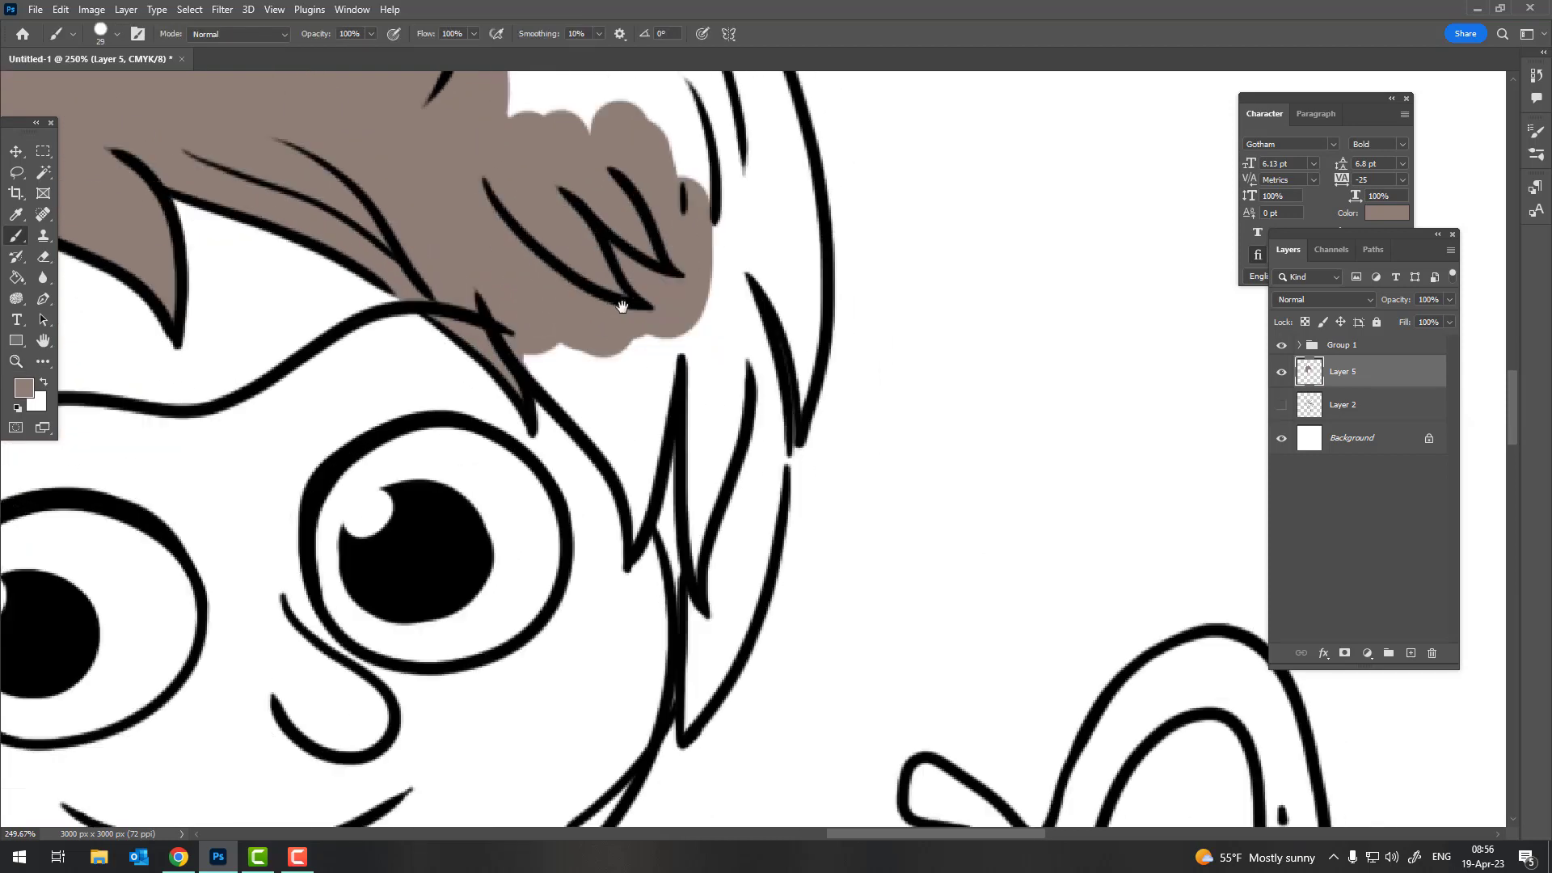
pyautogui.moveTo(585, 342)
pyautogui.mouseDown()
pyautogui.moveTo(468, 229)
pyautogui.moveTo(518, 348)
pyautogui.mouseUp()
pyautogui.moveTo(457, 226)
pyautogui.mouseDown()
pyautogui.moveTo(643, 550)
pyautogui.moveTo(596, 390)
pyautogui.mouseUp()
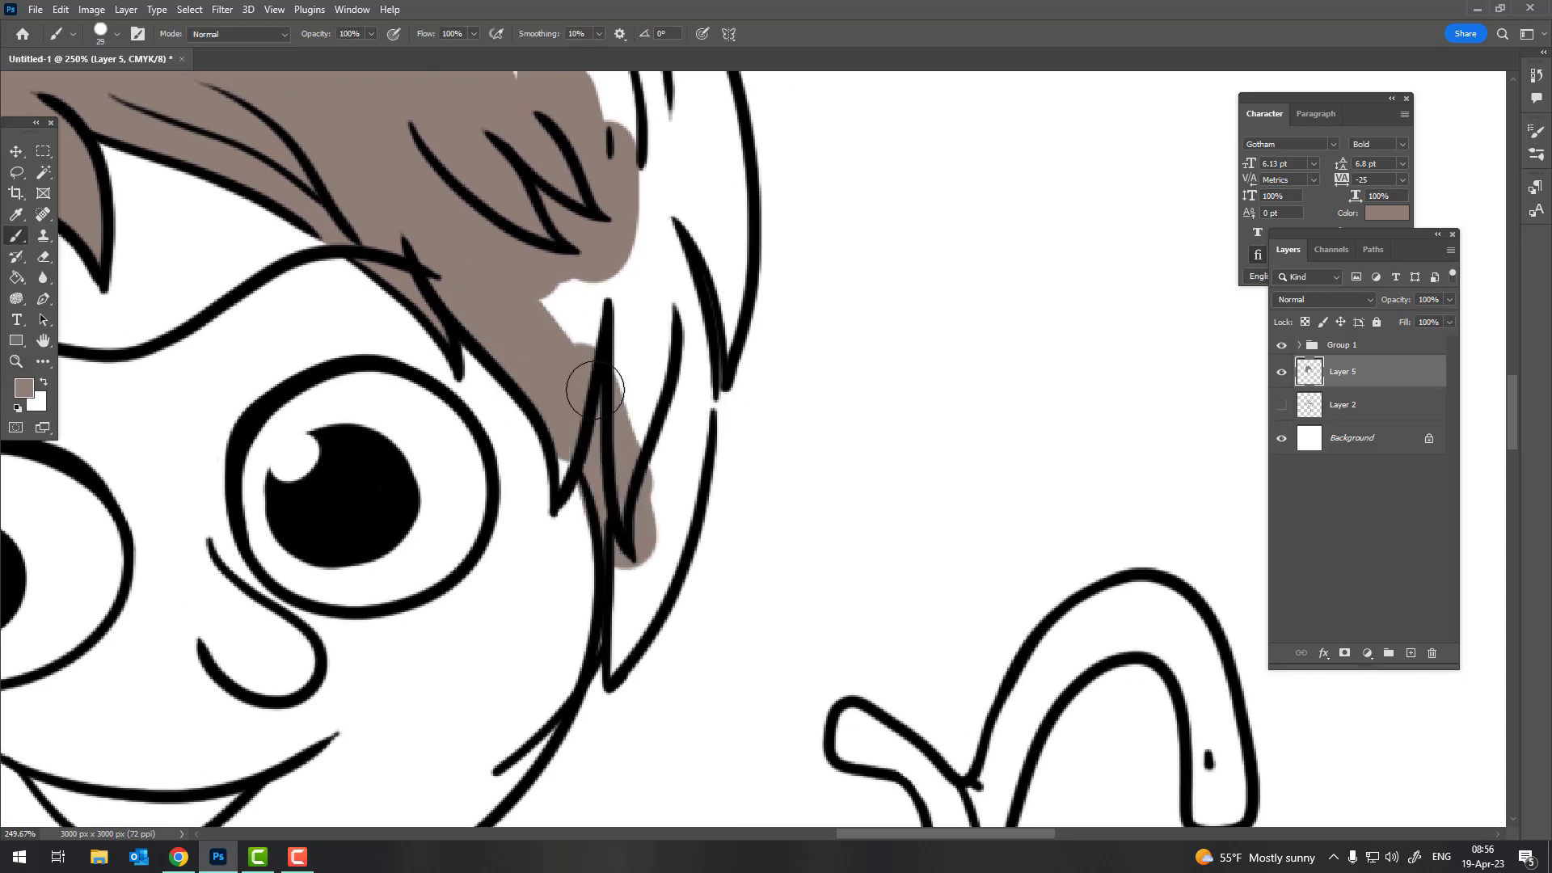
pyautogui.moveTo(568, 467)
pyautogui.mouseDown()
pyautogui.moveTo(606, 291)
pyautogui.moveTo(568, 469)
pyautogui.mouseUp()
# Erase overspill and fill the long right-side lock down to its tip
pyautogui.press('e')
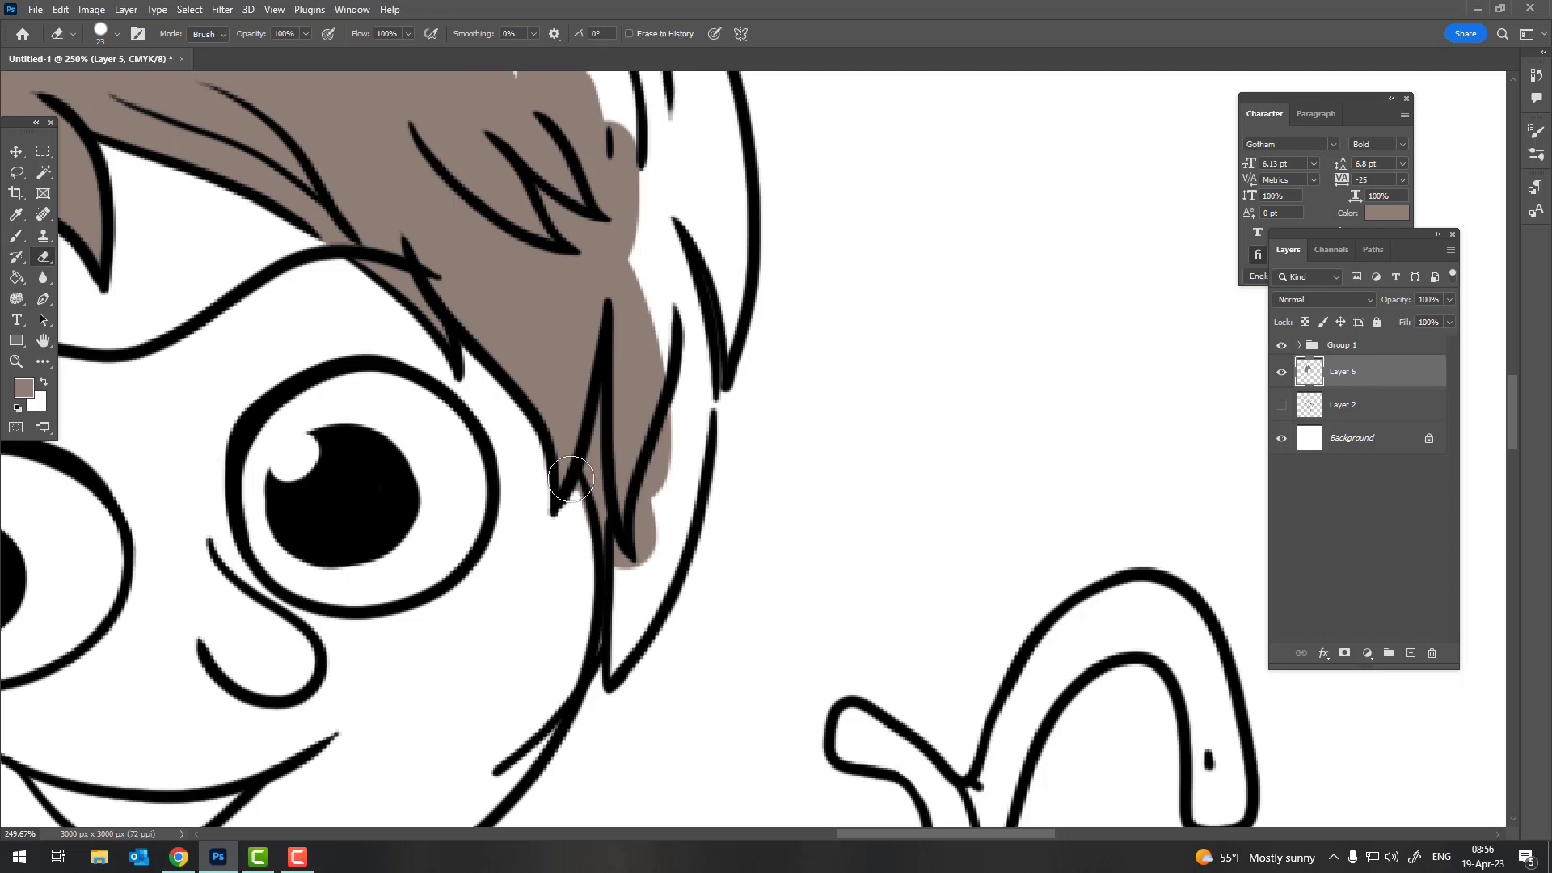
pyautogui.press('b')
pyautogui.moveTo(671, 413); pyautogui.dragTo(628, 565)
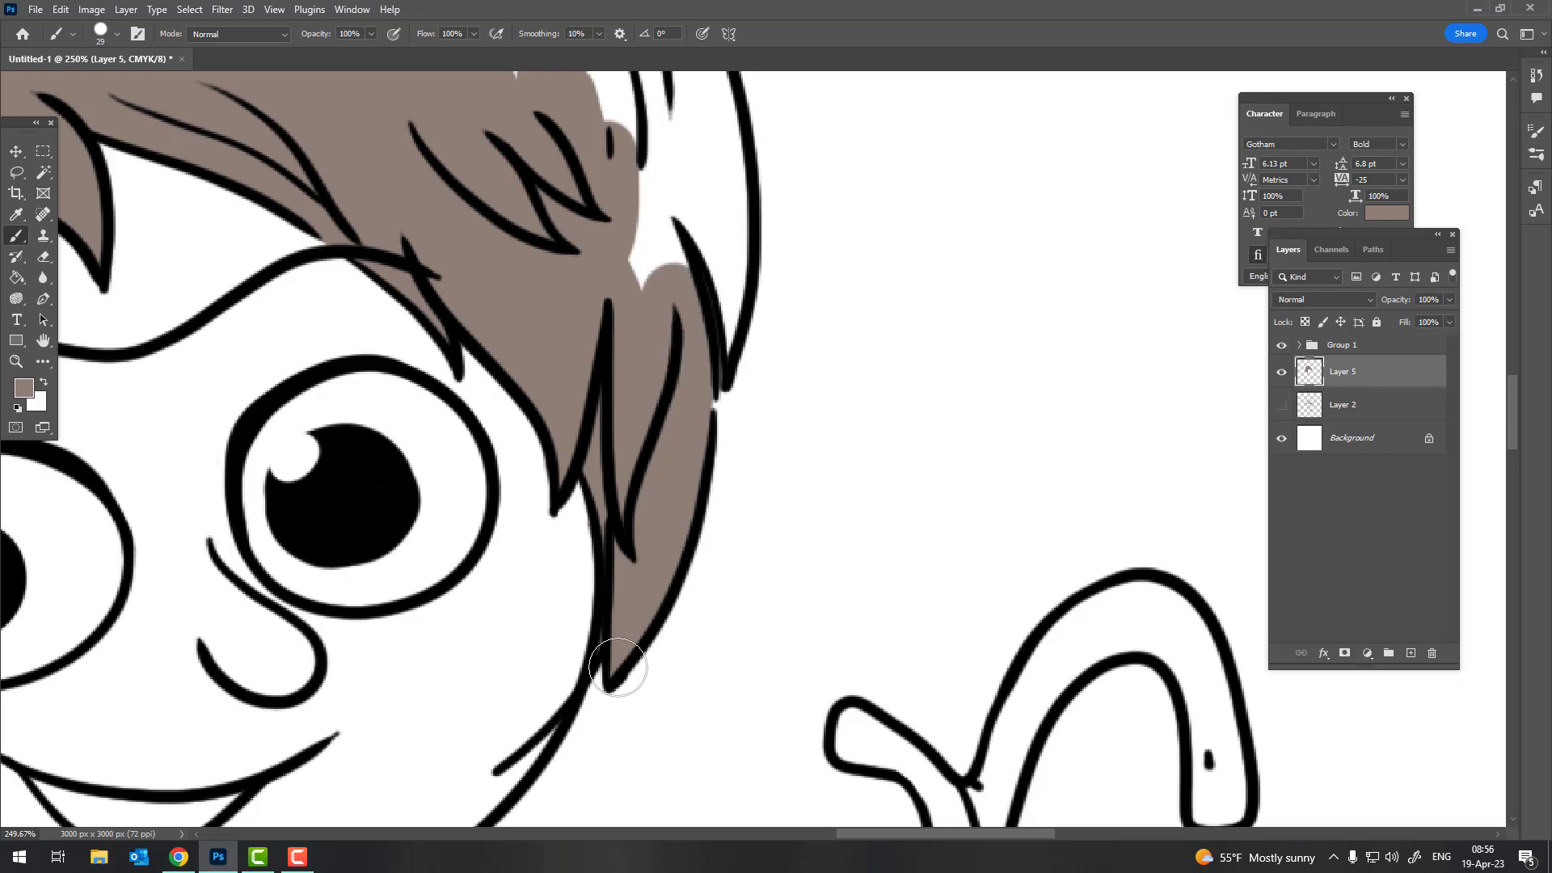
pyautogui.moveTo(618, 668); pyautogui.dragTo(608, 77)
pyautogui.moveTo(669, 316)
pyautogui.mouseDown()
pyautogui.moveTo(605, 518)
pyautogui.moveTo(651, 420)
pyautogui.moveTo(631, 259)
pyautogui.moveTo(534, 202)
pyautogui.moveTo(380, 211)
pyautogui.mouseUp()
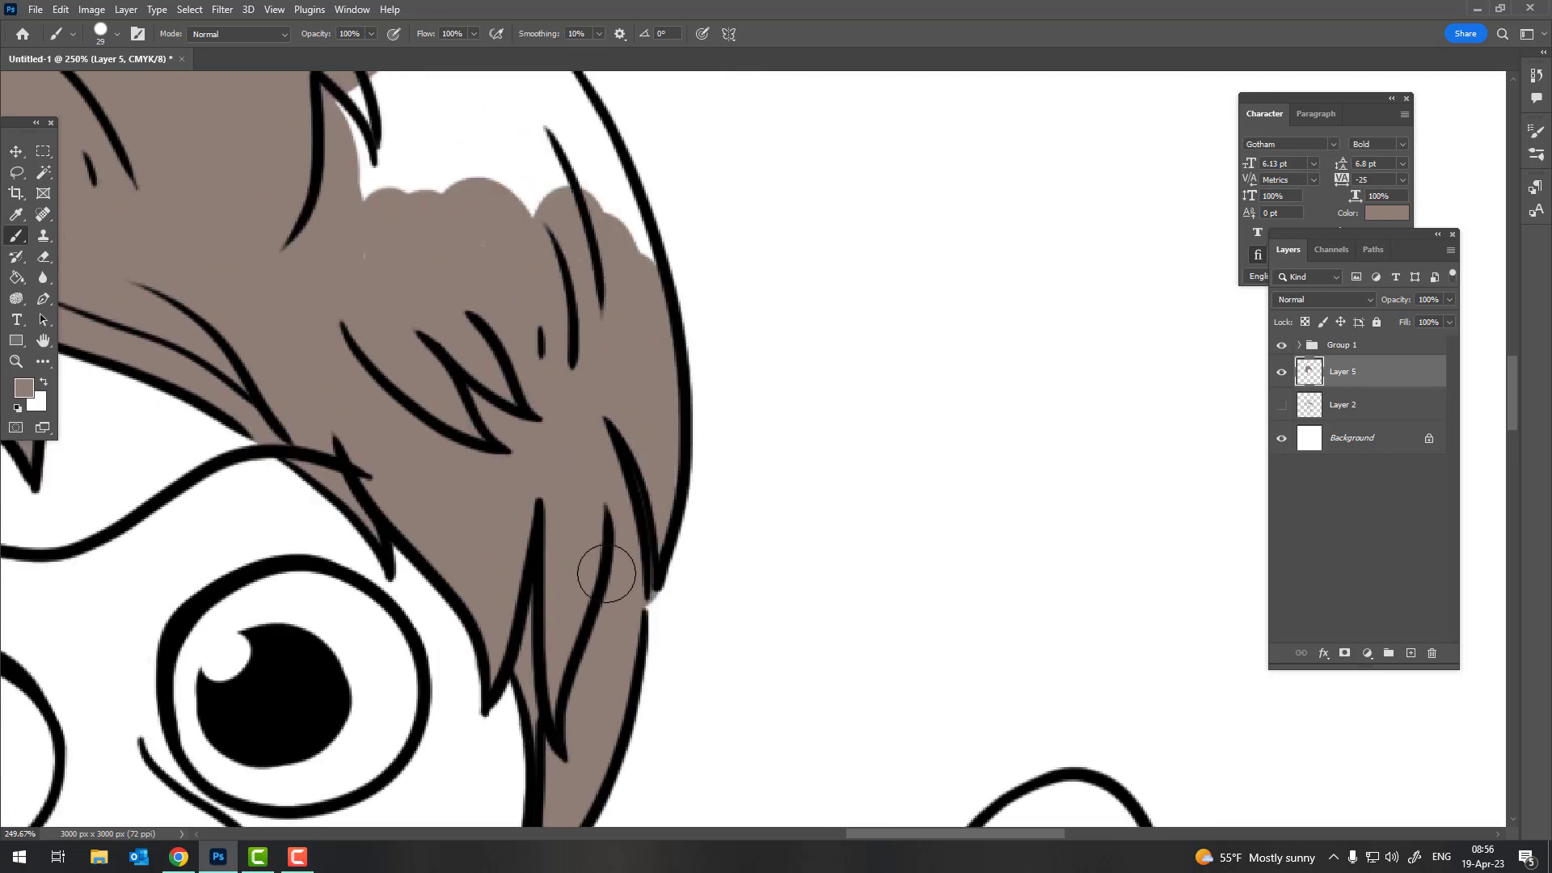
# Paint brown into the white gaps along the upper-right and right hair edges
pyautogui.scroll(3, 343, 291)
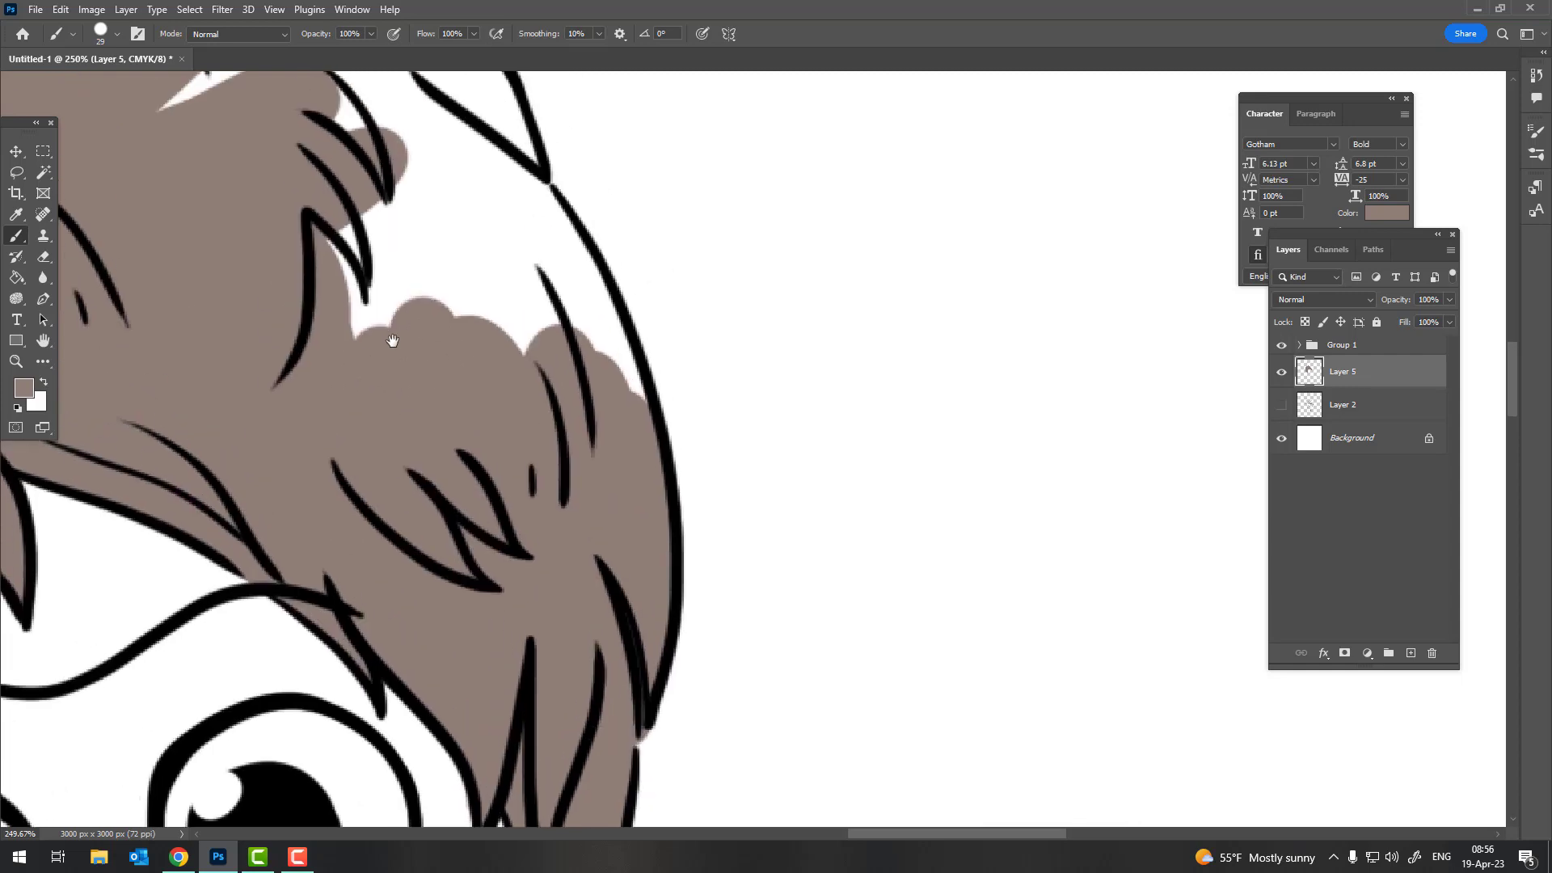
pyautogui.moveTo(391, 336)
pyautogui.mouseDown()
pyautogui.moveTo(388, 272)
pyautogui.moveTo(421, 312)
pyautogui.mouseUp()
pyautogui.moveTo(484, 222); pyautogui.dragTo(517, 347)
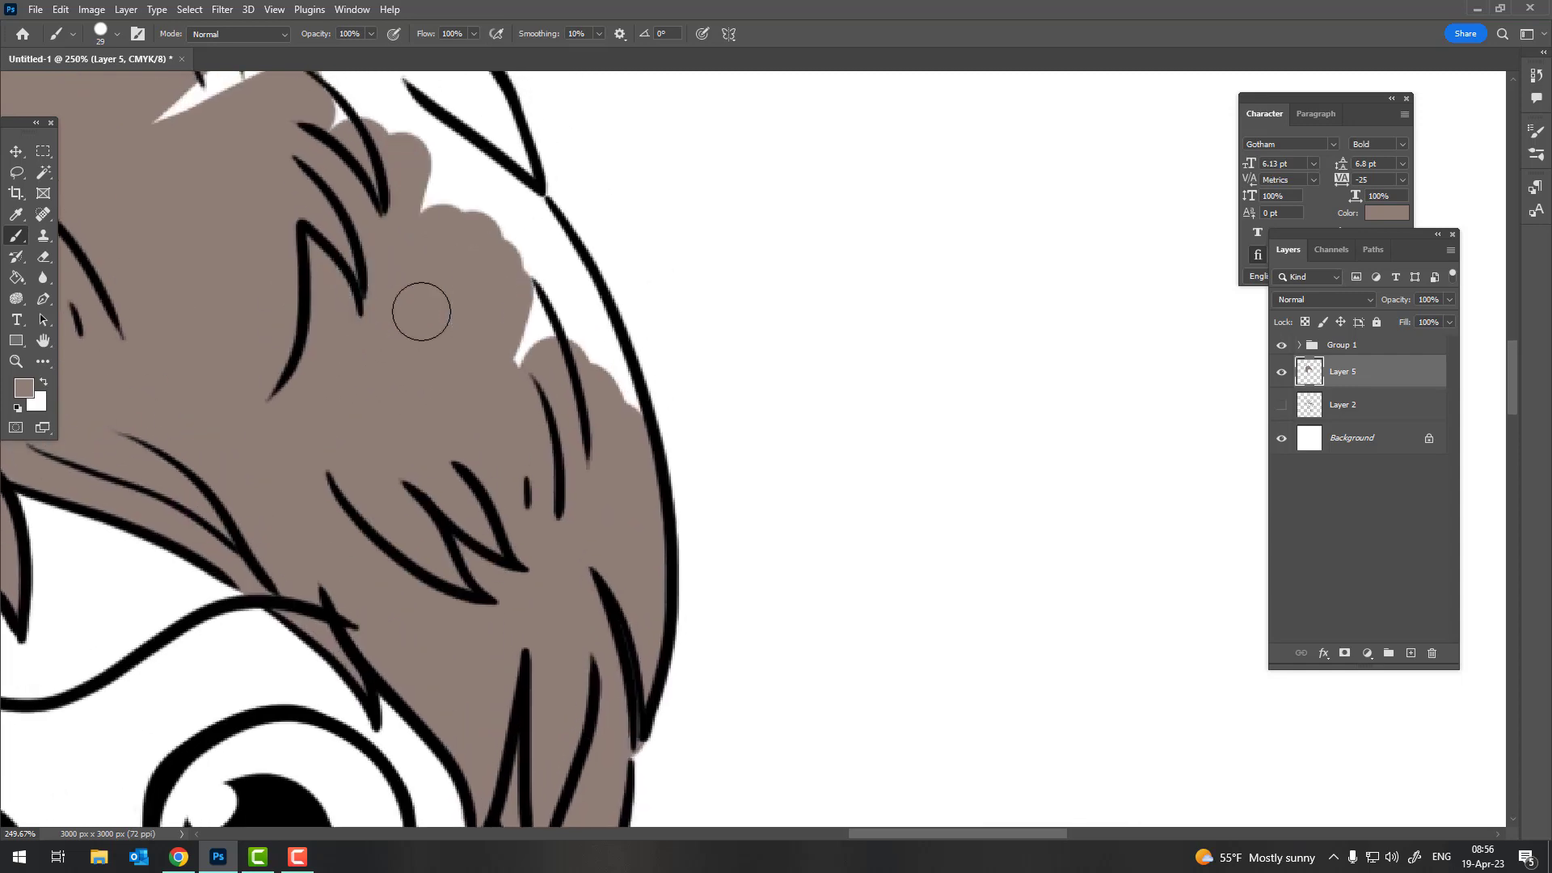
pyautogui.moveTo(534, 255)
pyautogui.mouseDown()
pyautogui.moveTo(588, 360)
pyautogui.moveTo(494, 194)
pyautogui.mouseUp()
pyautogui.press('e')
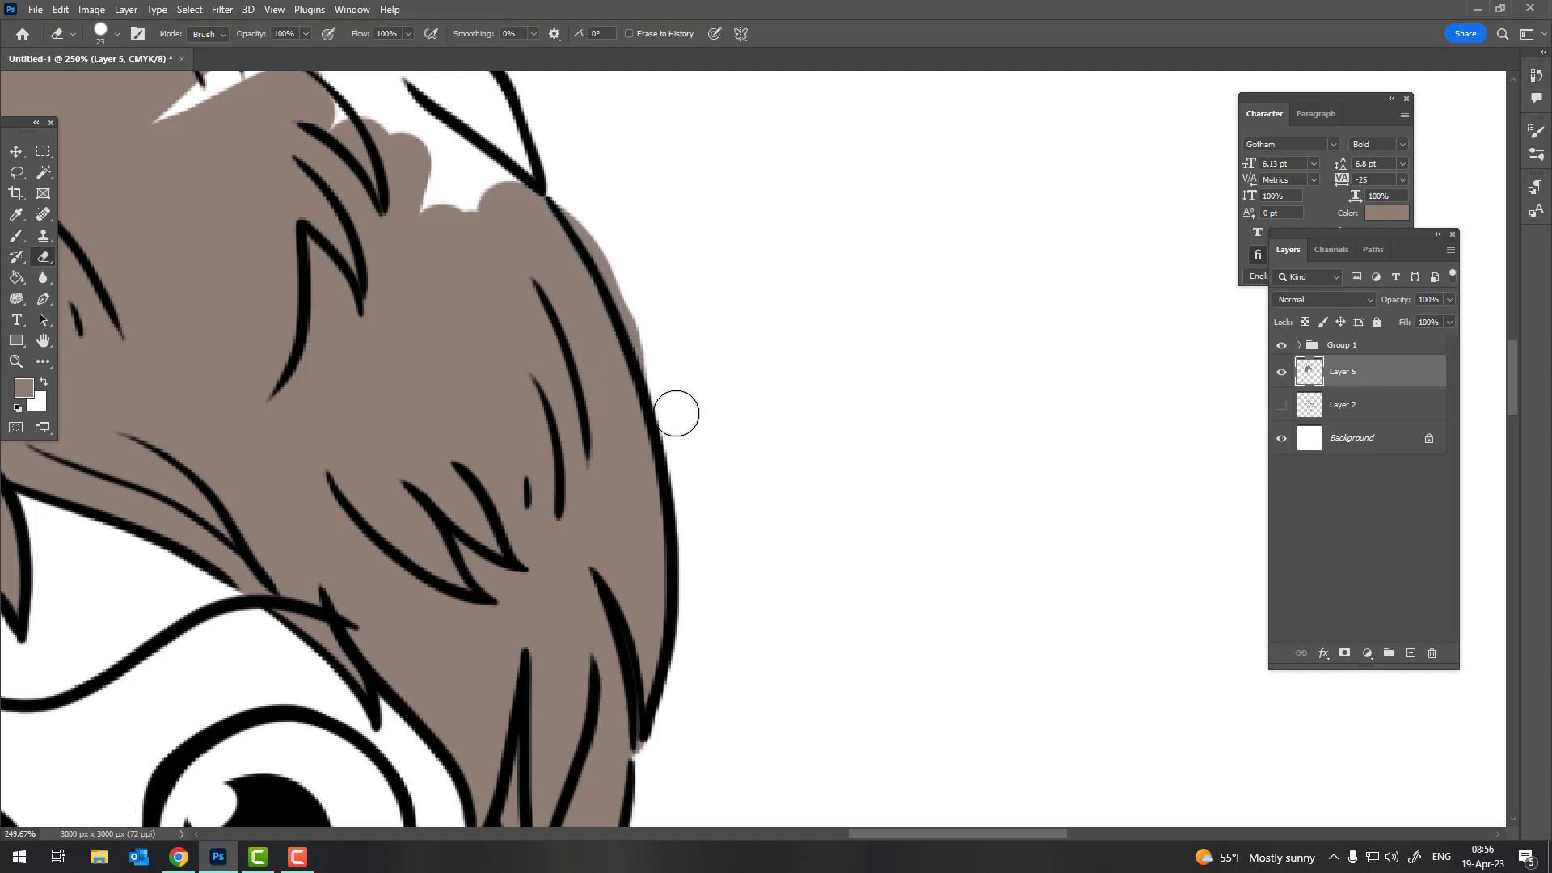
pyautogui.press('b')
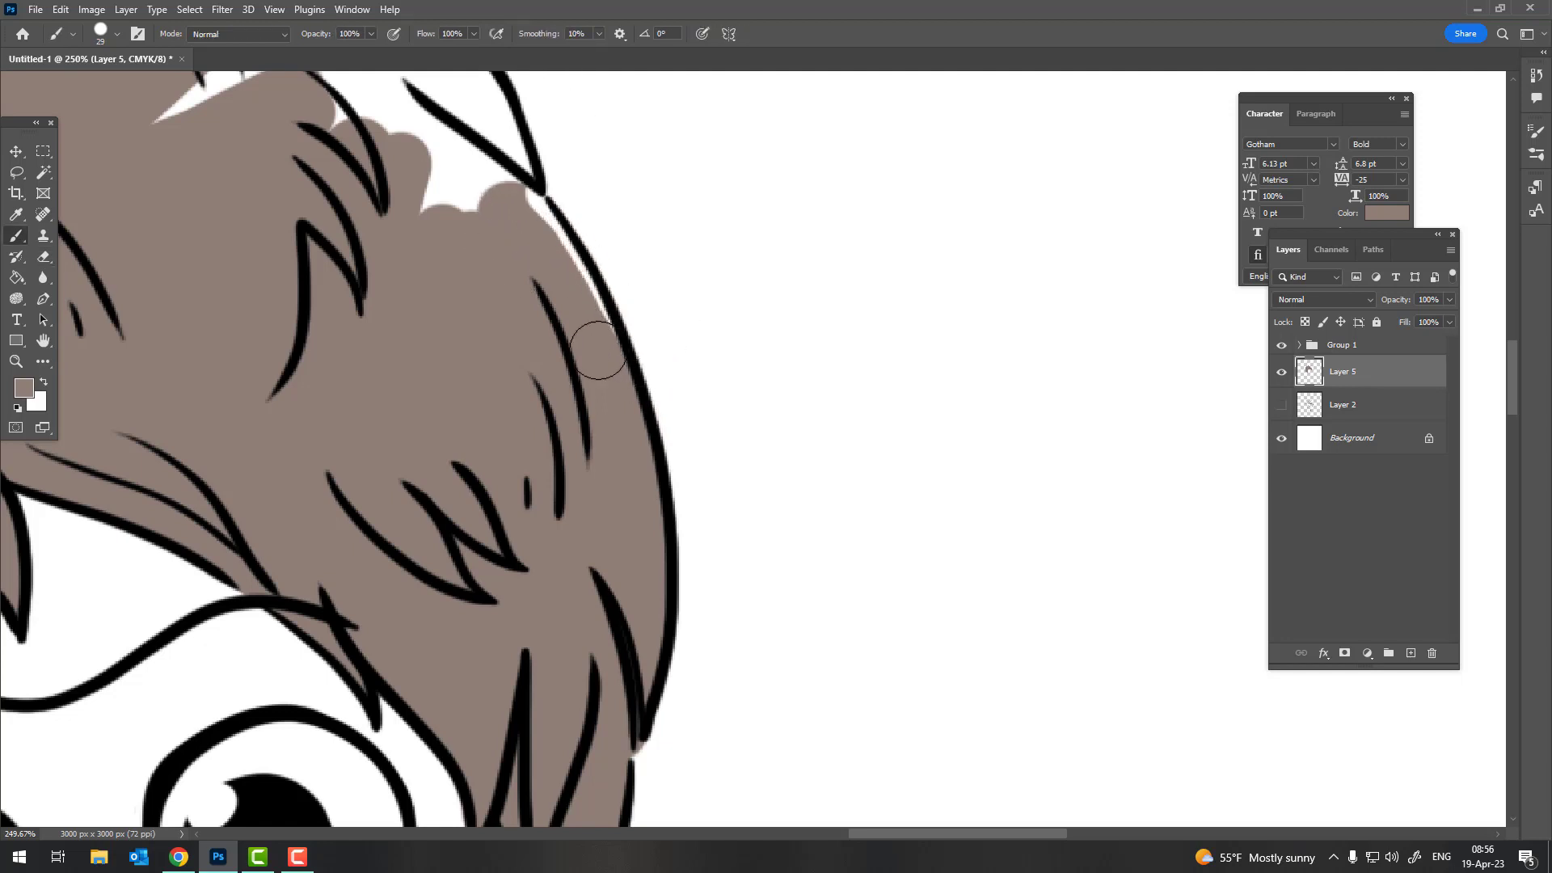
pyautogui.moveTo(521, 240); pyautogui.dragTo(686, 503)
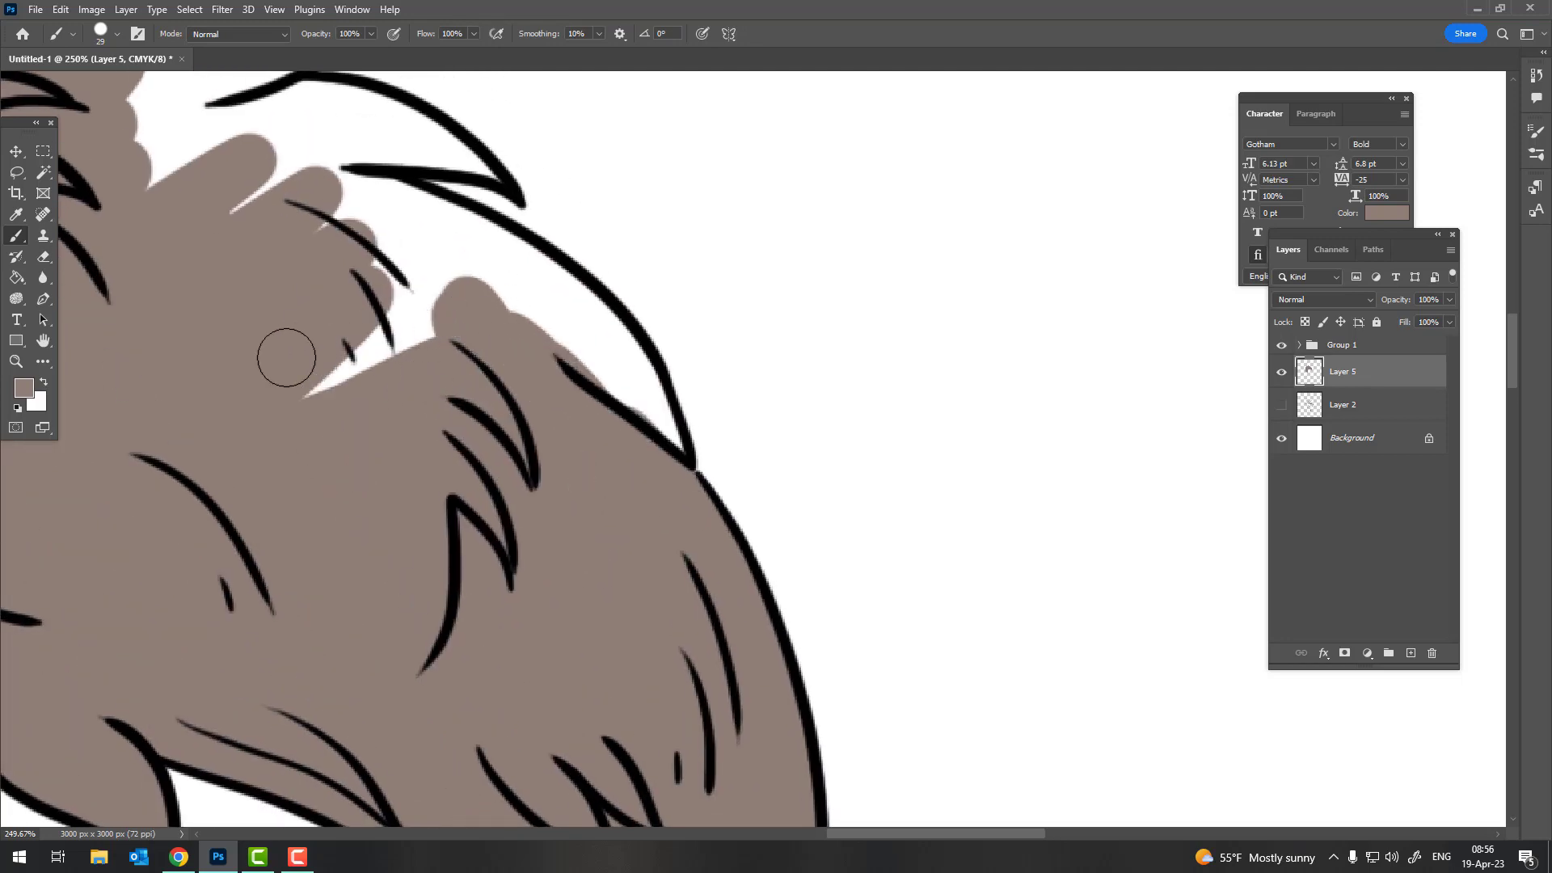
pyautogui.moveTo(286, 358); pyautogui.dragTo(287, 357)
pyautogui.moveTo(380, 243)
pyautogui.mouseDown()
pyautogui.moveTo(526, 315)
pyautogui.moveTo(655, 420)
pyautogui.moveTo(615, 323)
pyautogui.moveTo(291, 162)
pyautogui.mouseUp()
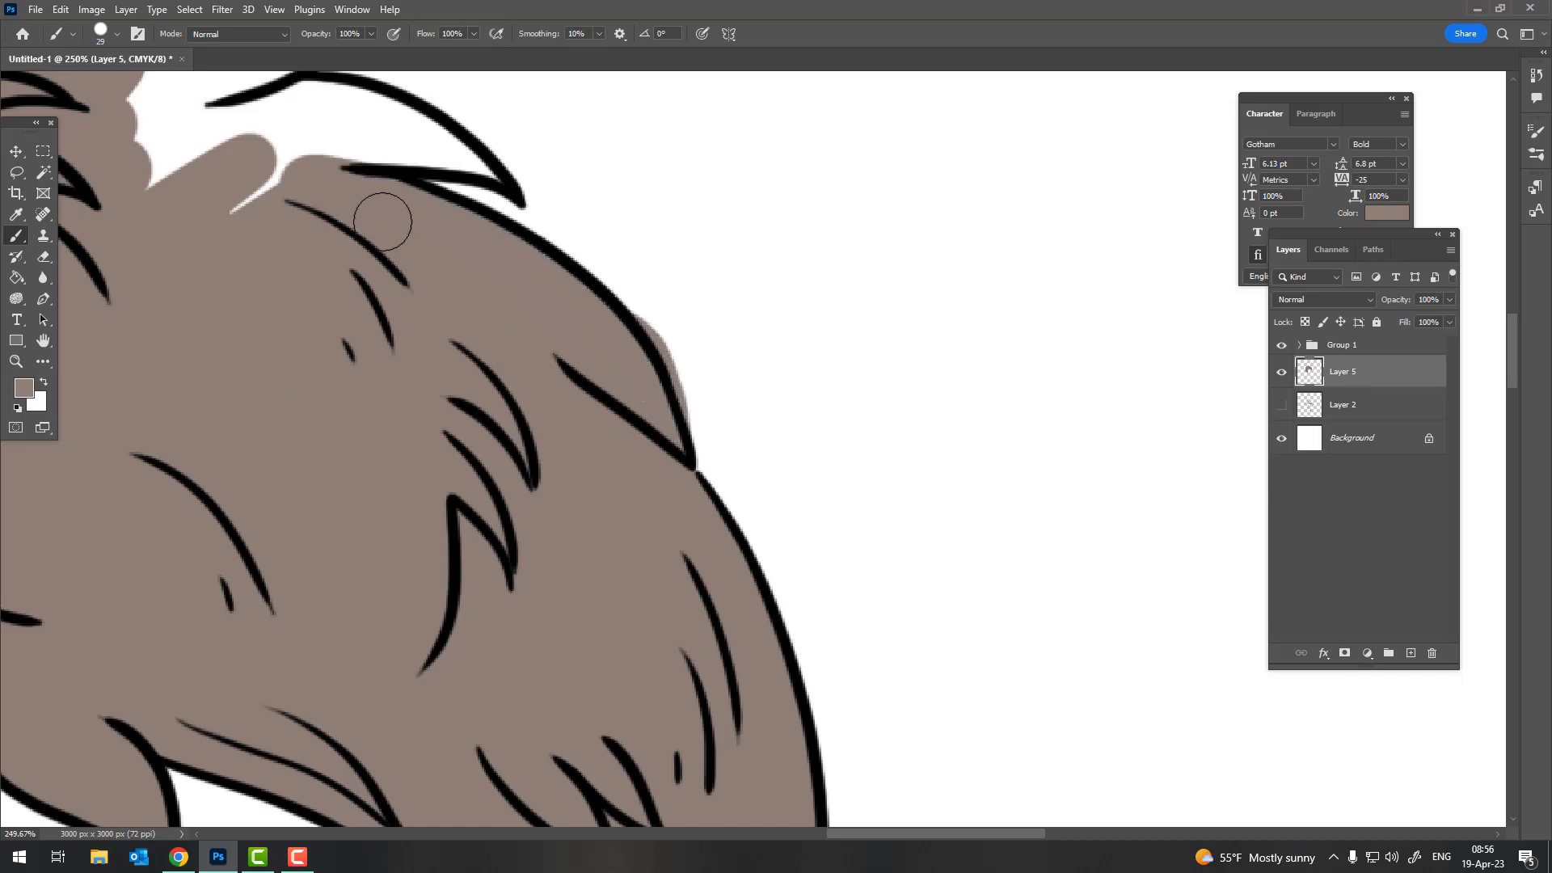
# Fill the white slivers along the upper hair edge and under the strands brown, erasing overspill
pyautogui.press('e')
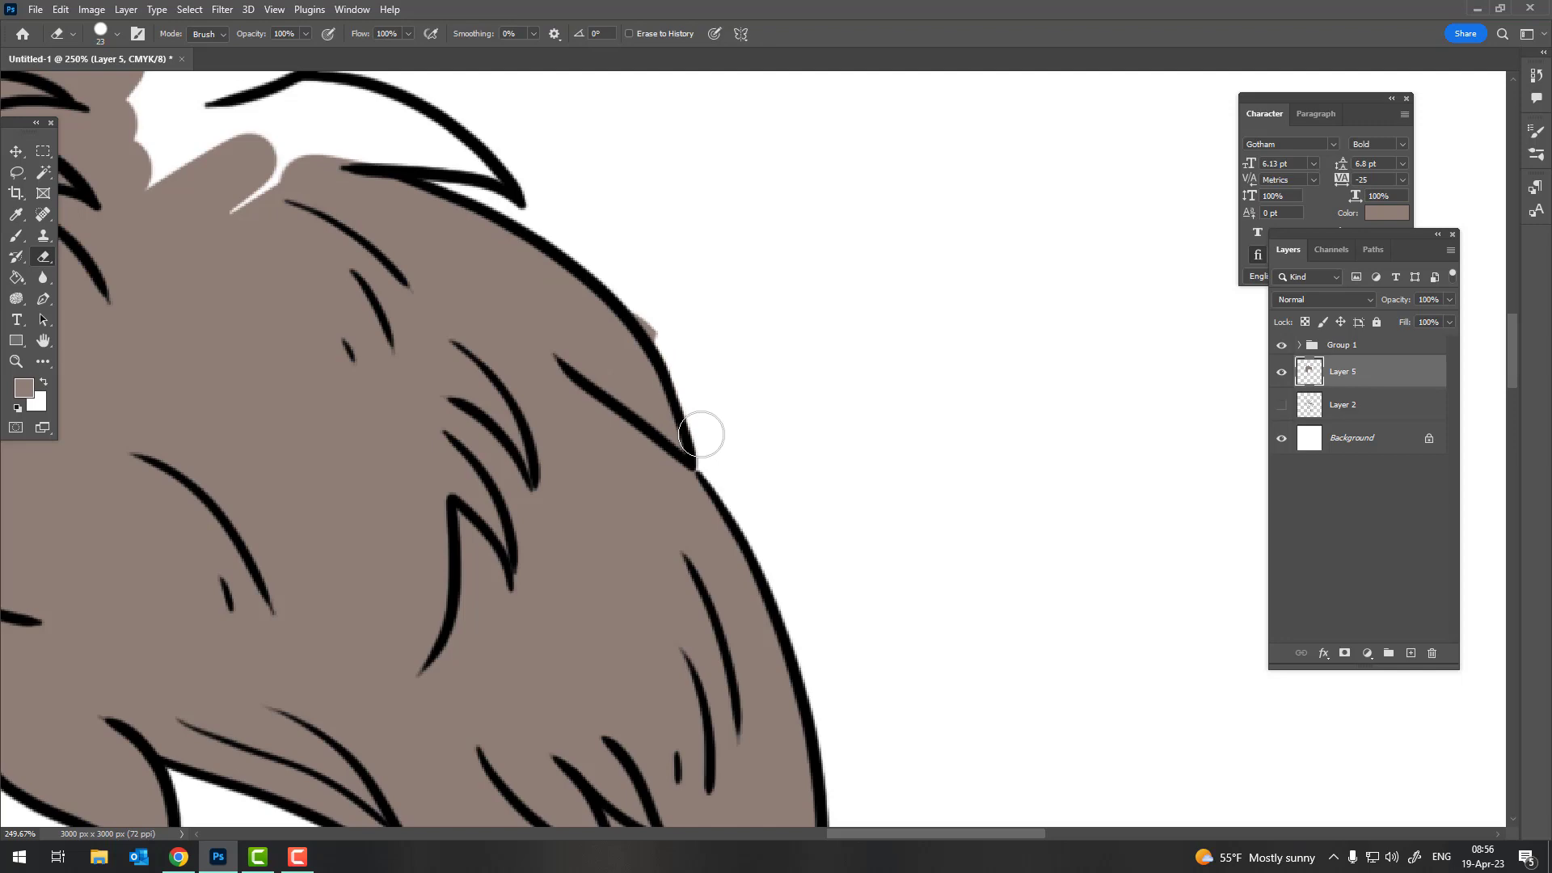
pyautogui.moveTo(643, 292); pyautogui.dragTo(814, 477)
pyautogui.press('b')
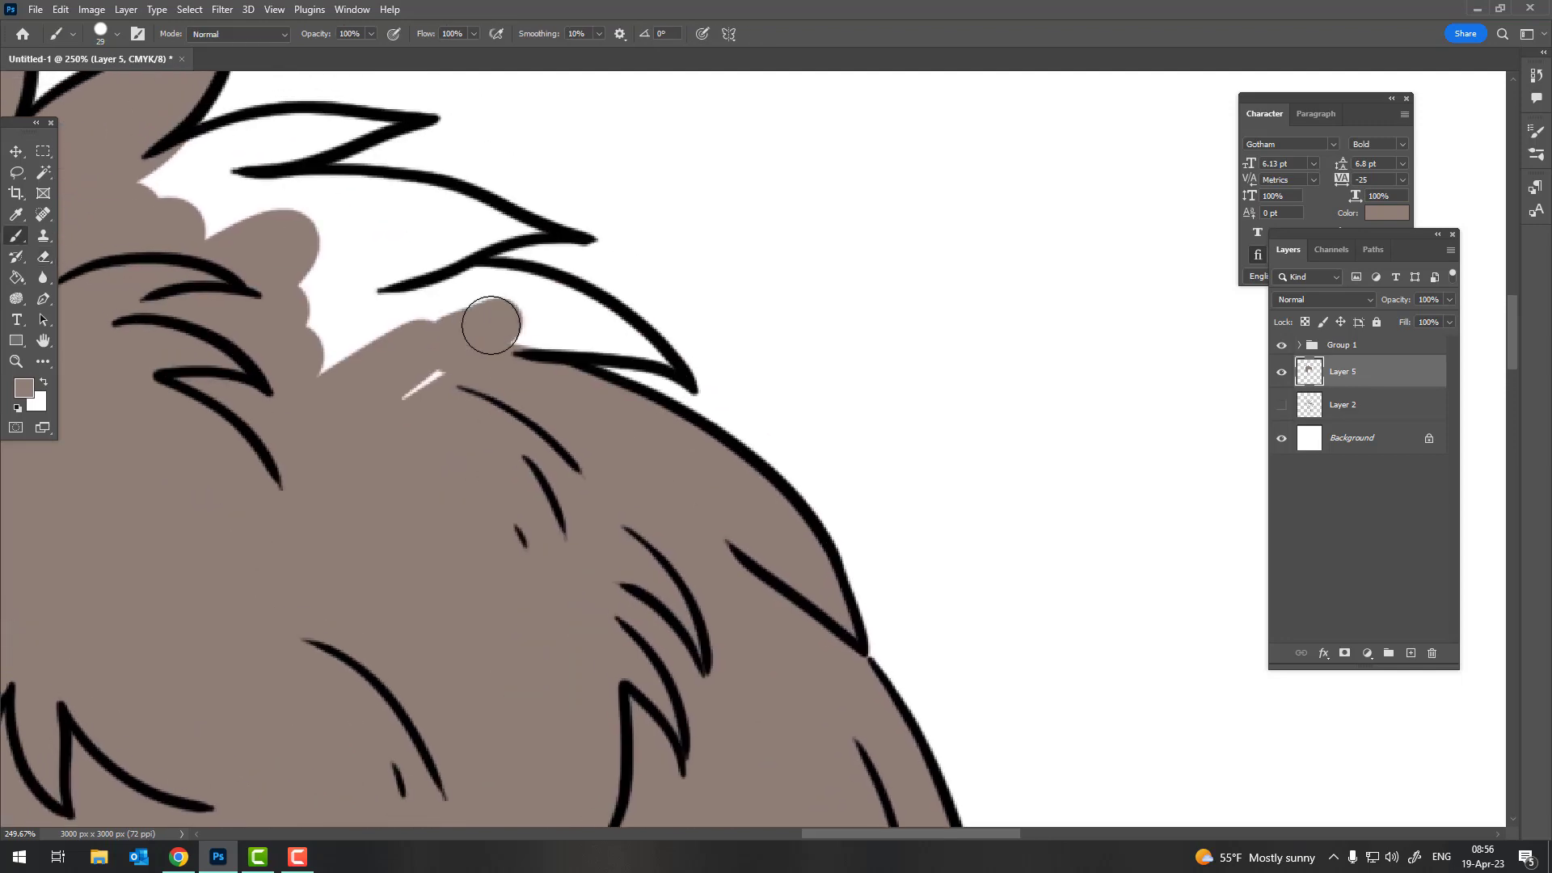
pyautogui.moveTo(557, 332)
pyautogui.mouseDown()
pyautogui.moveTo(250, 194)
pyautogui.moveTo(353, 142)
pyautogui.moveTo(312, 162)
pyautogui.mouseUp()
pyautogui.moveTo(202, 130); pyautogui.dragTo(369, 134)
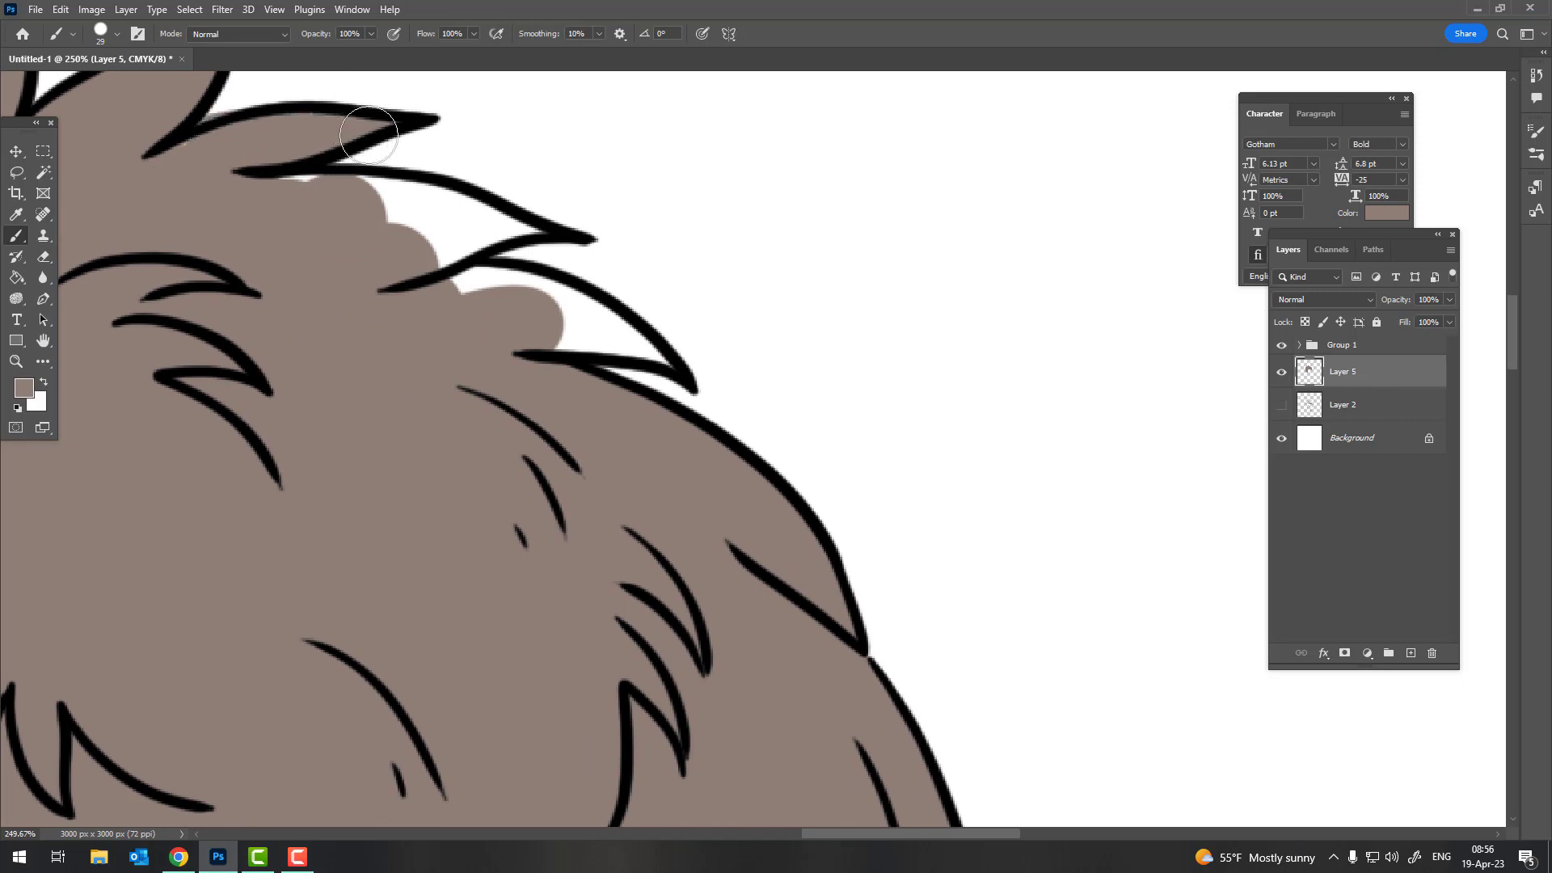
pyautogui.press('e')
pyautogui.press('b')
pyautogui.moveTo(396, 209); pyautogui.dragTo(445, 242)
pyautogui.moveTo(551, 243)
pyautogui.mouseDown()
pyautogui.moveTo(520, 218)
pyautogui.moveTo(444, 235)
pyautogui.moveTo(436, 198)
pyautogui.moveTo(372, 190)
pyautogui.mouseUp()
# Dab brown into the last white hair gap, then zoom out to the whole character
pyautogui.press('e')
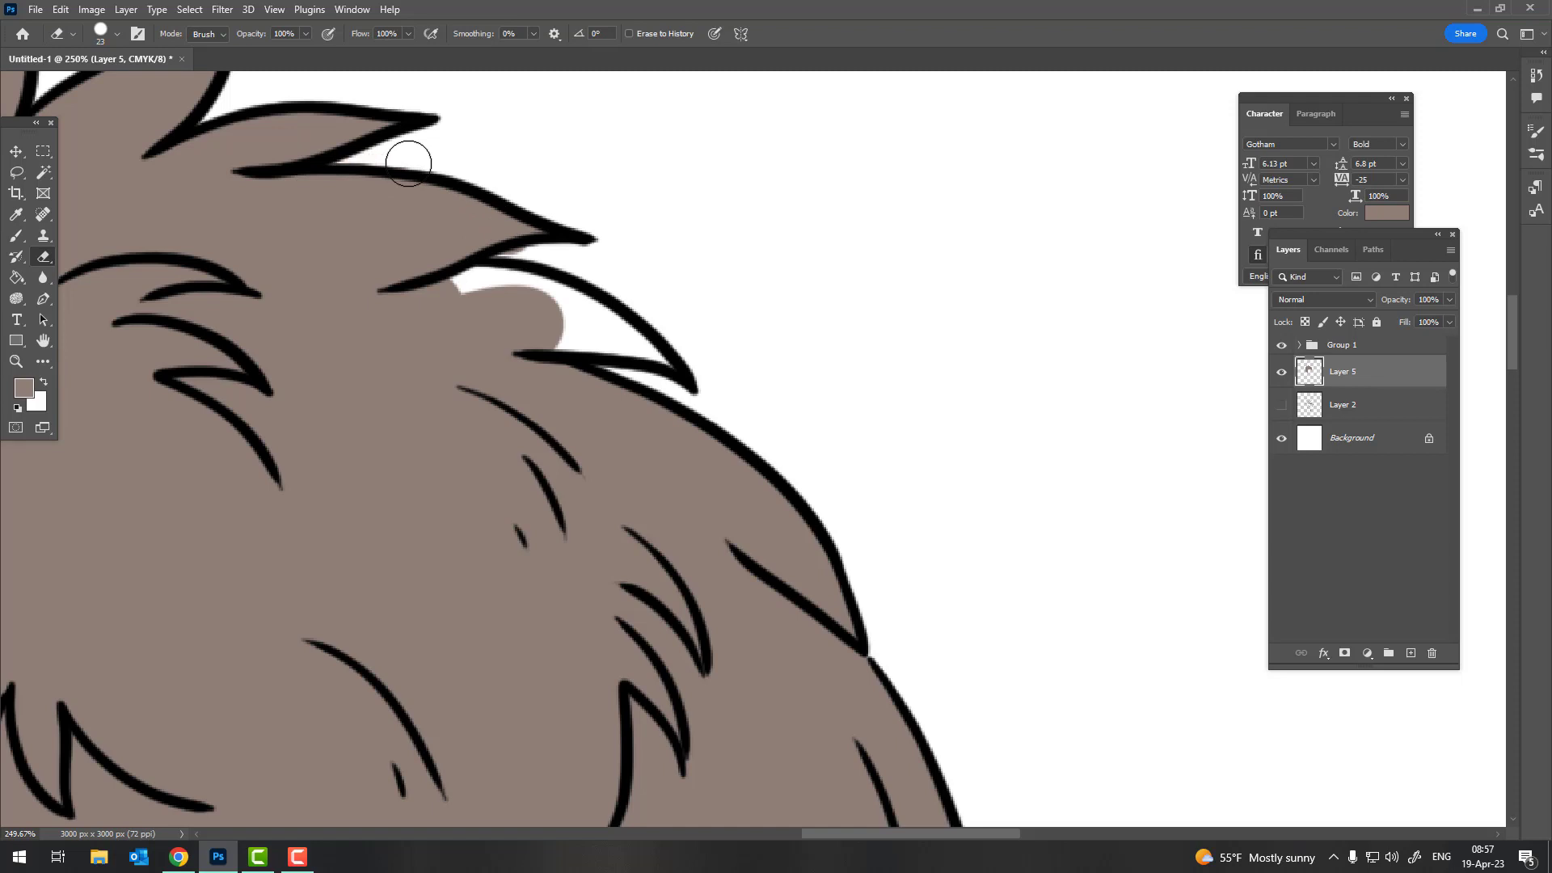
pyautogui.moveTo(526, 292); pyautogui.dragTo(436, 199)
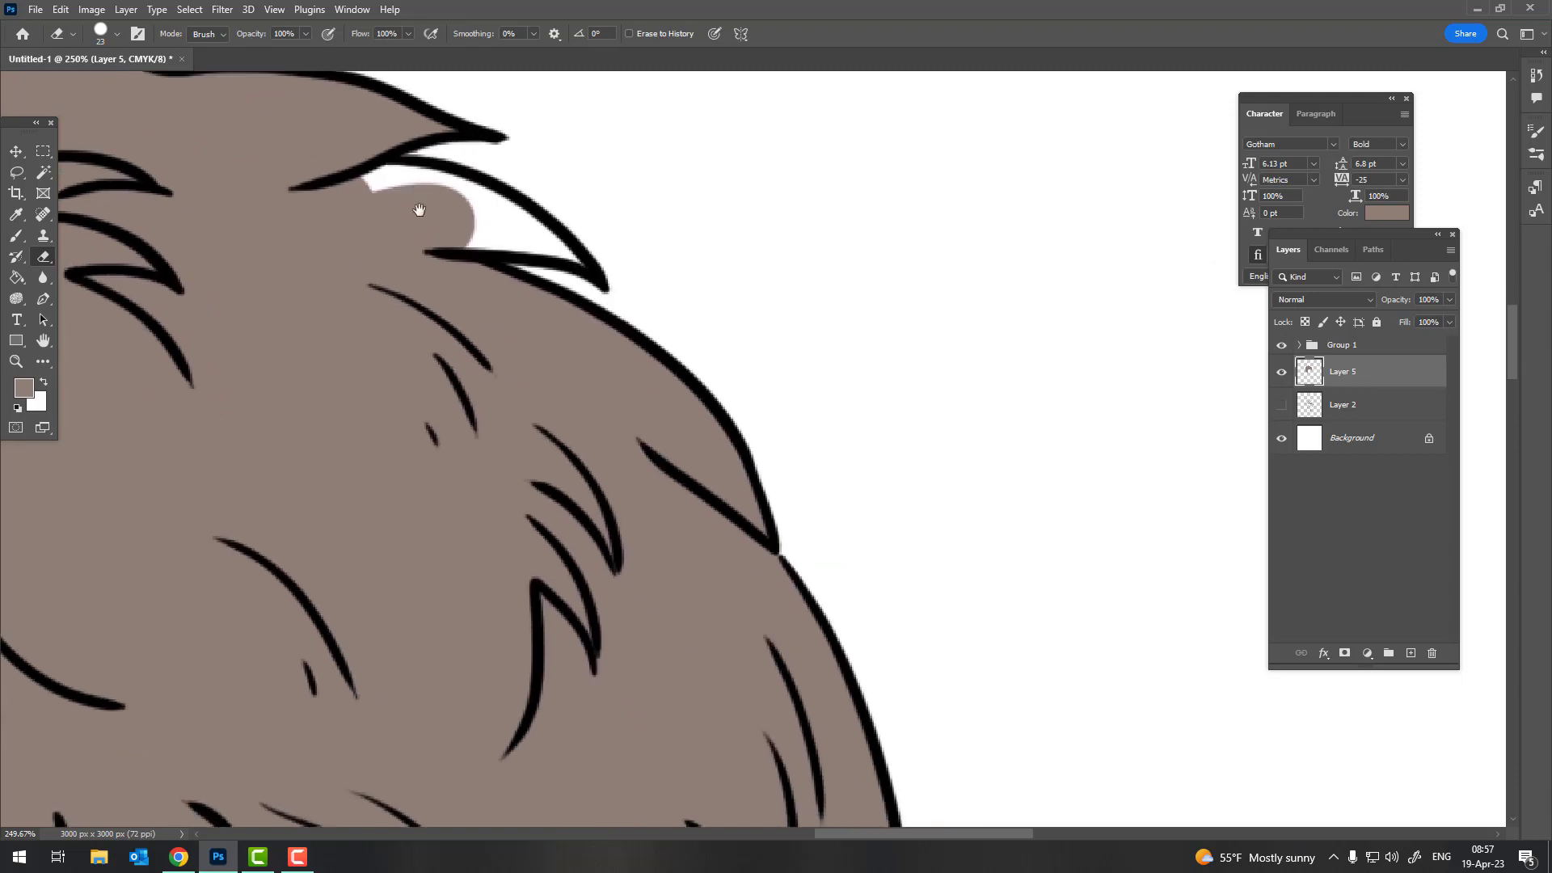
pyautogui.press('b')
pyautogui.click(508, 237)
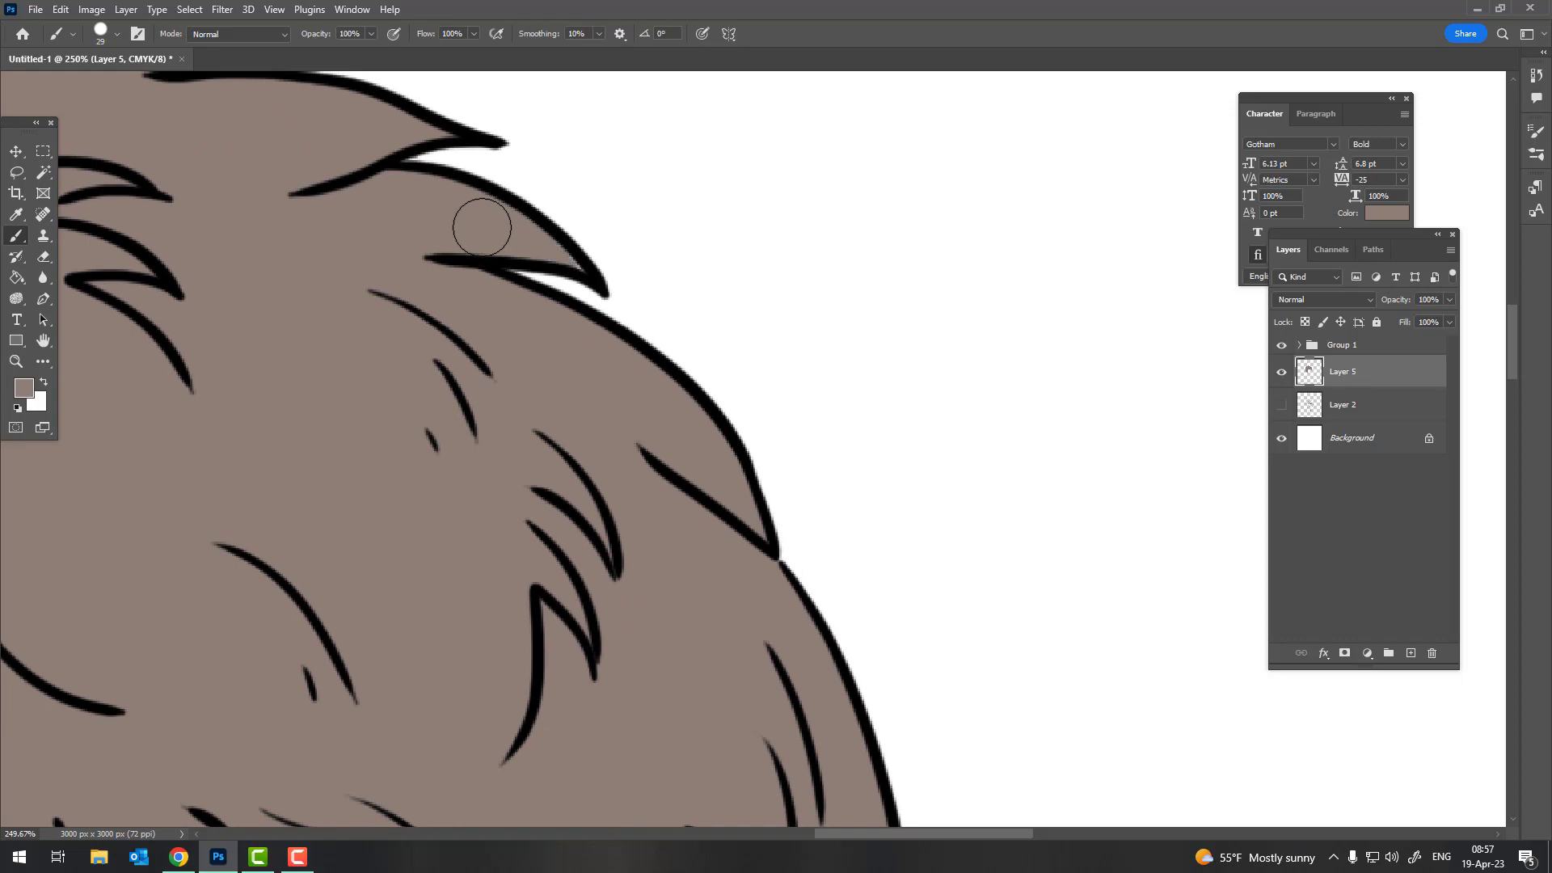
pyautogui.hotkey('ctrl', '0')
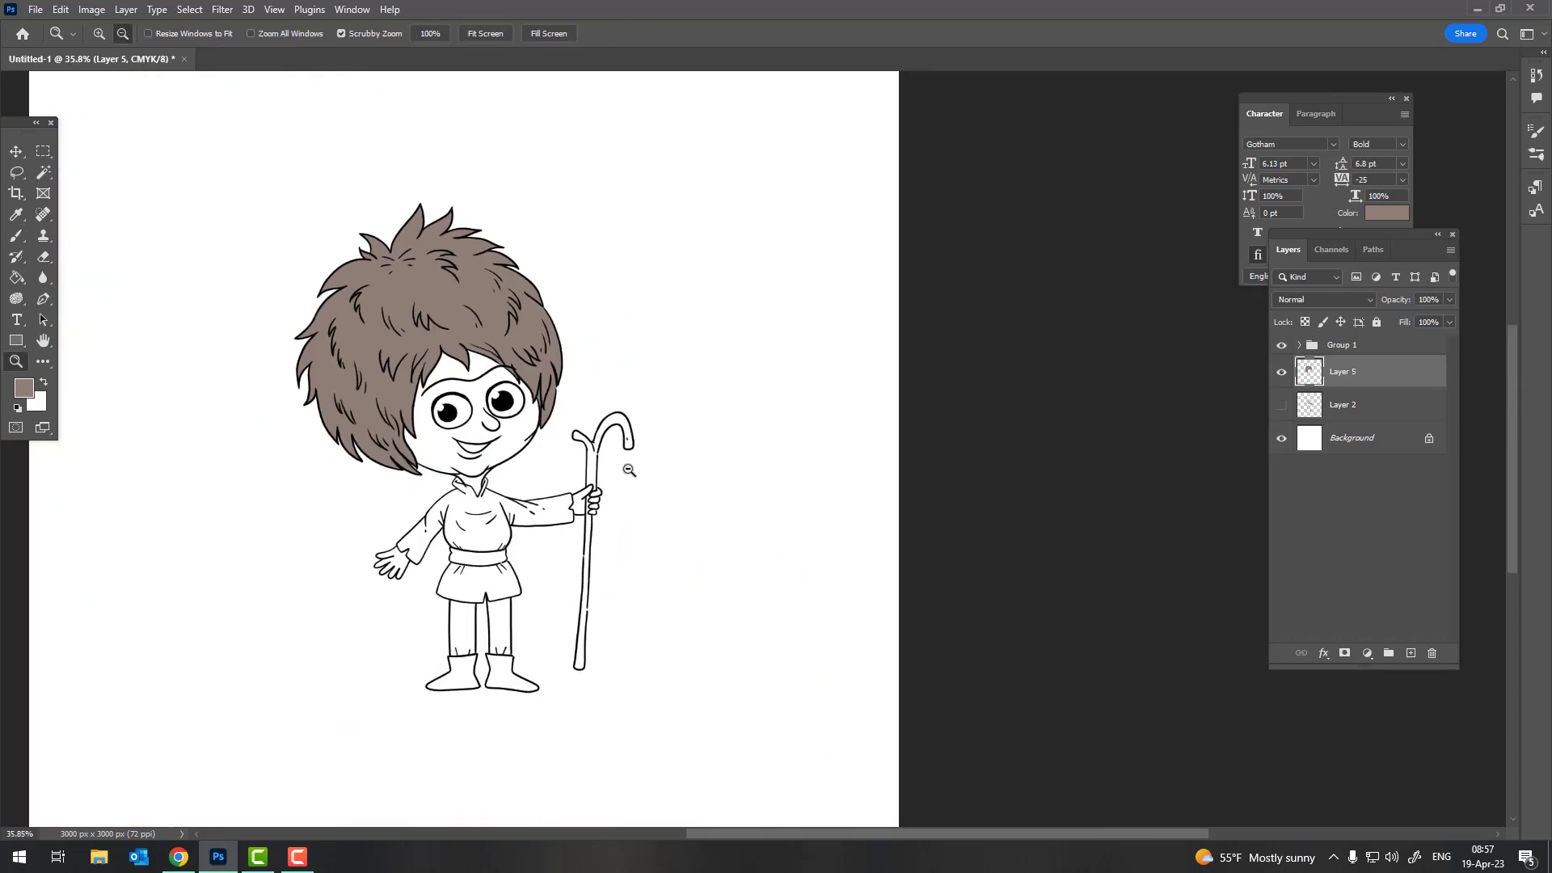
pyautogui.press('z')
pyautogui.keyDown('alt'); pyautogui.click(608, 379); pyautogui.keyUp('alt')
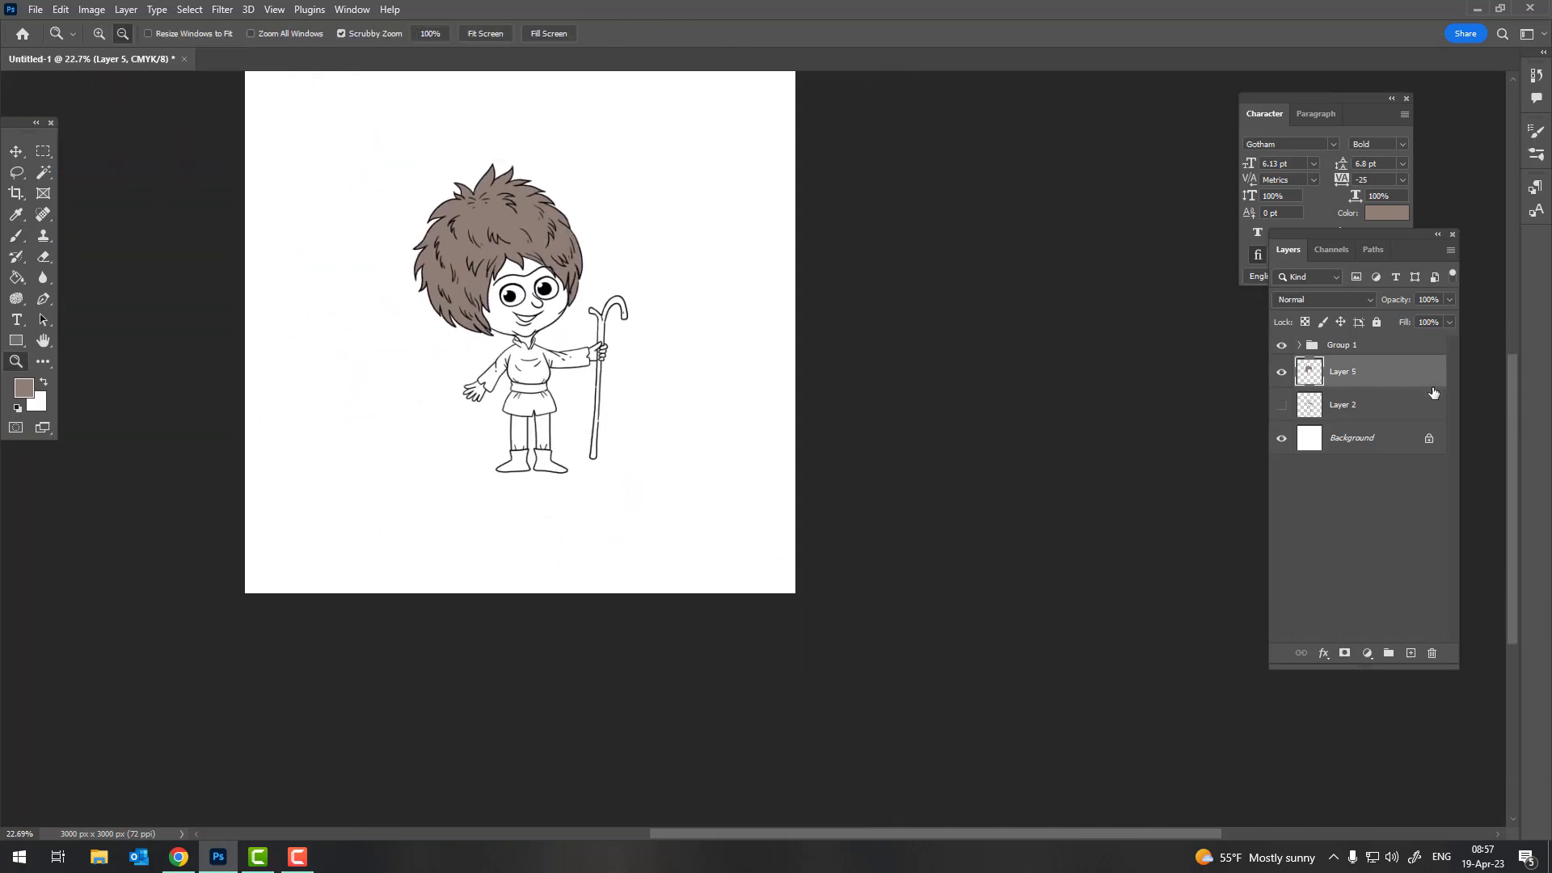
# Add a new layer above Layer 2 and set the foreground to pale peach
pyautogui.click(1434, 402)
pyautogui.click(1411, 654)
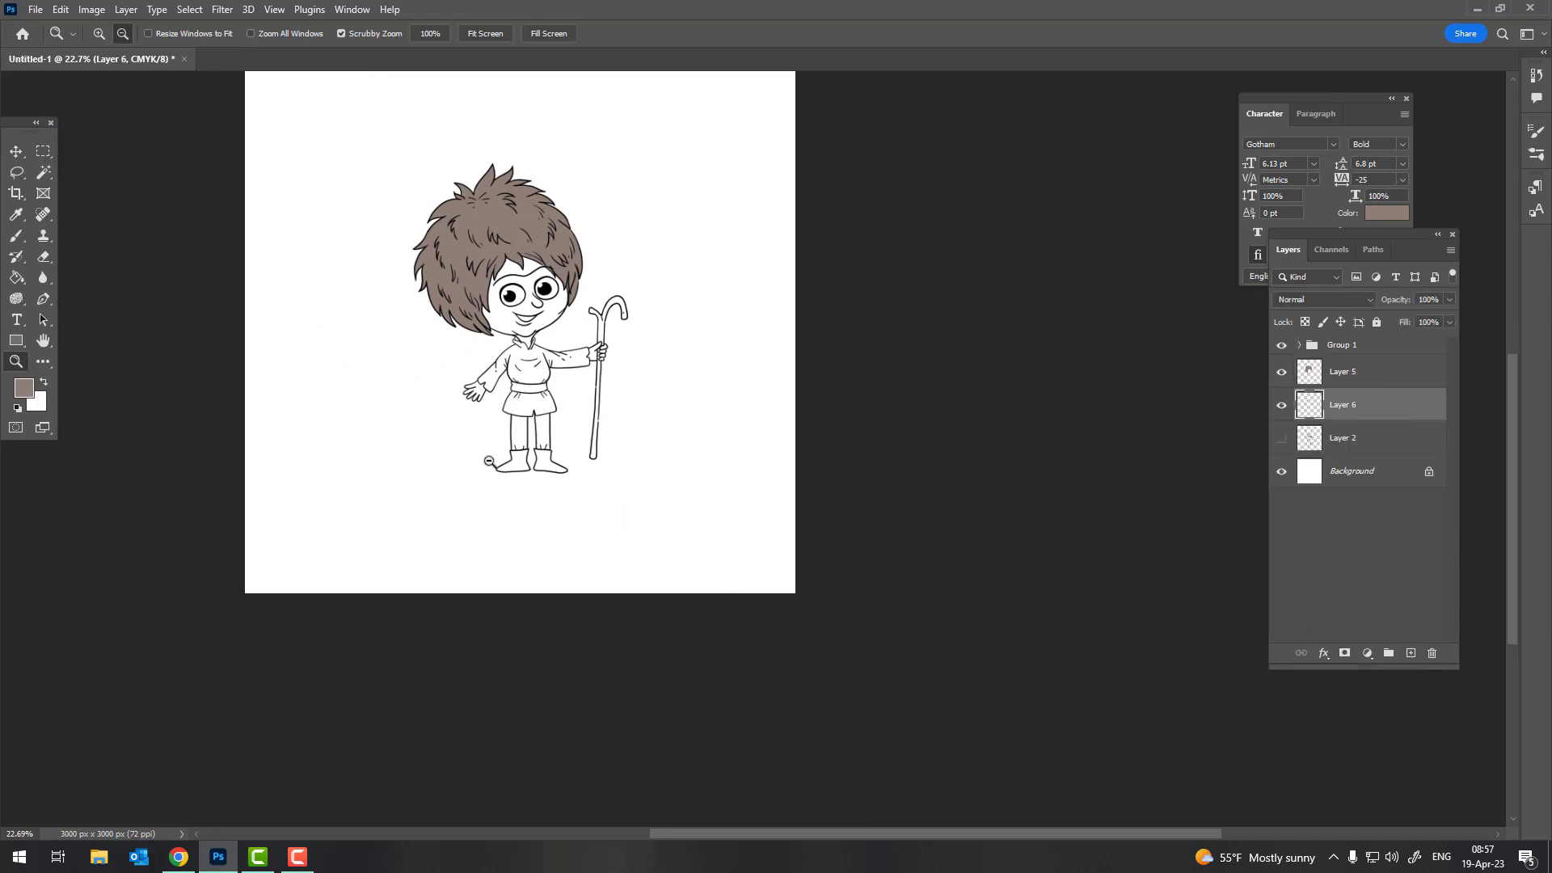
pyautogui.click(24, 387)
pyautogui.click(1140, 296)
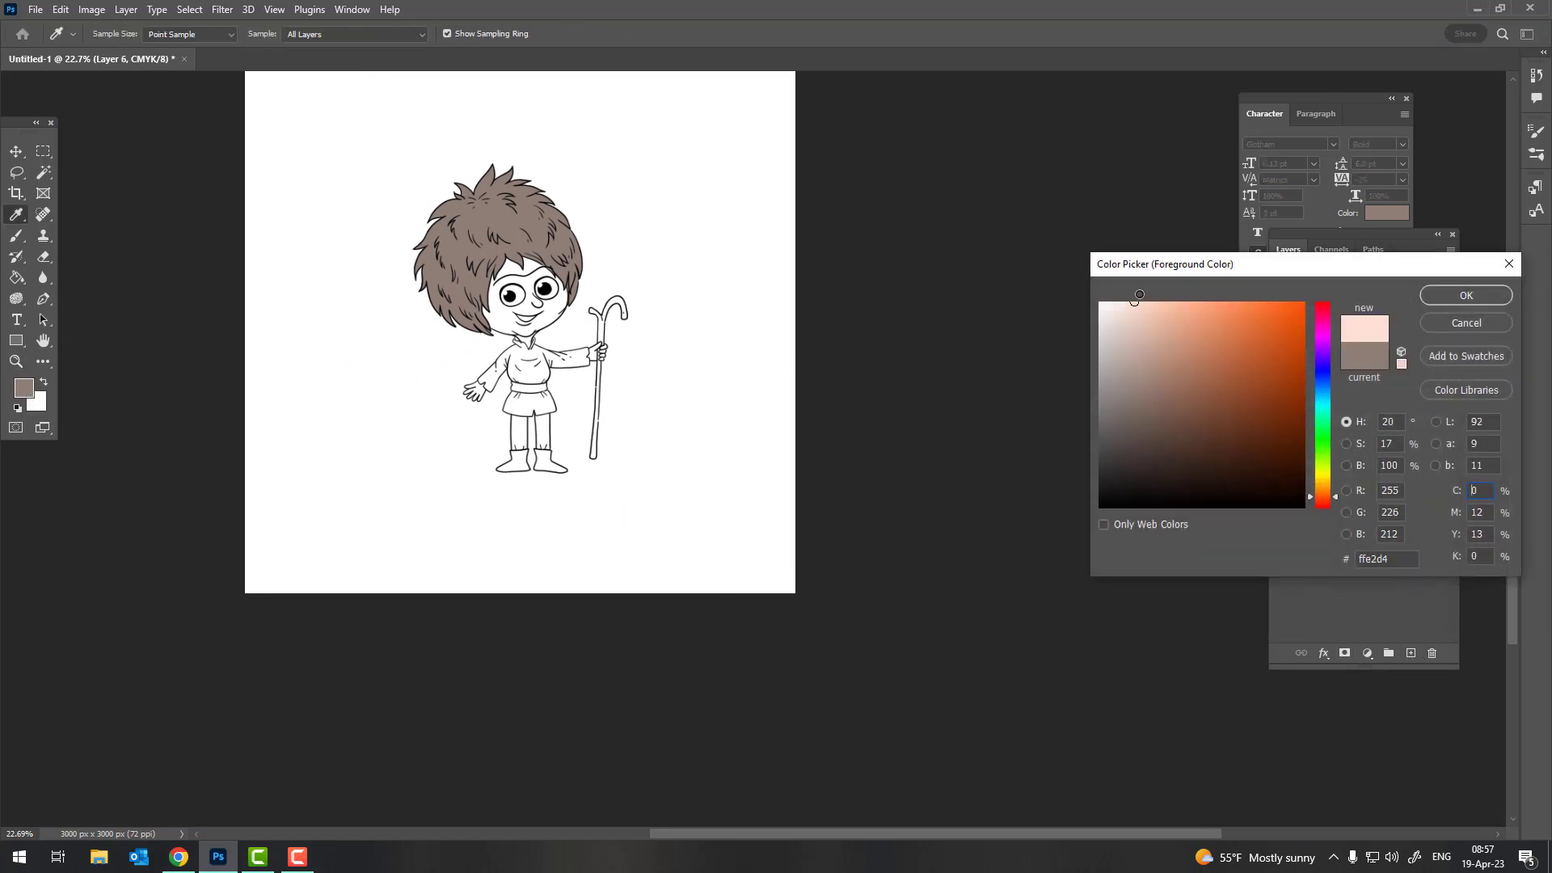
pyautogui.click(1466, 296)
# Paint the forehead, under the eyes, both cheeks and lower face peach
pyautogui.press('z')
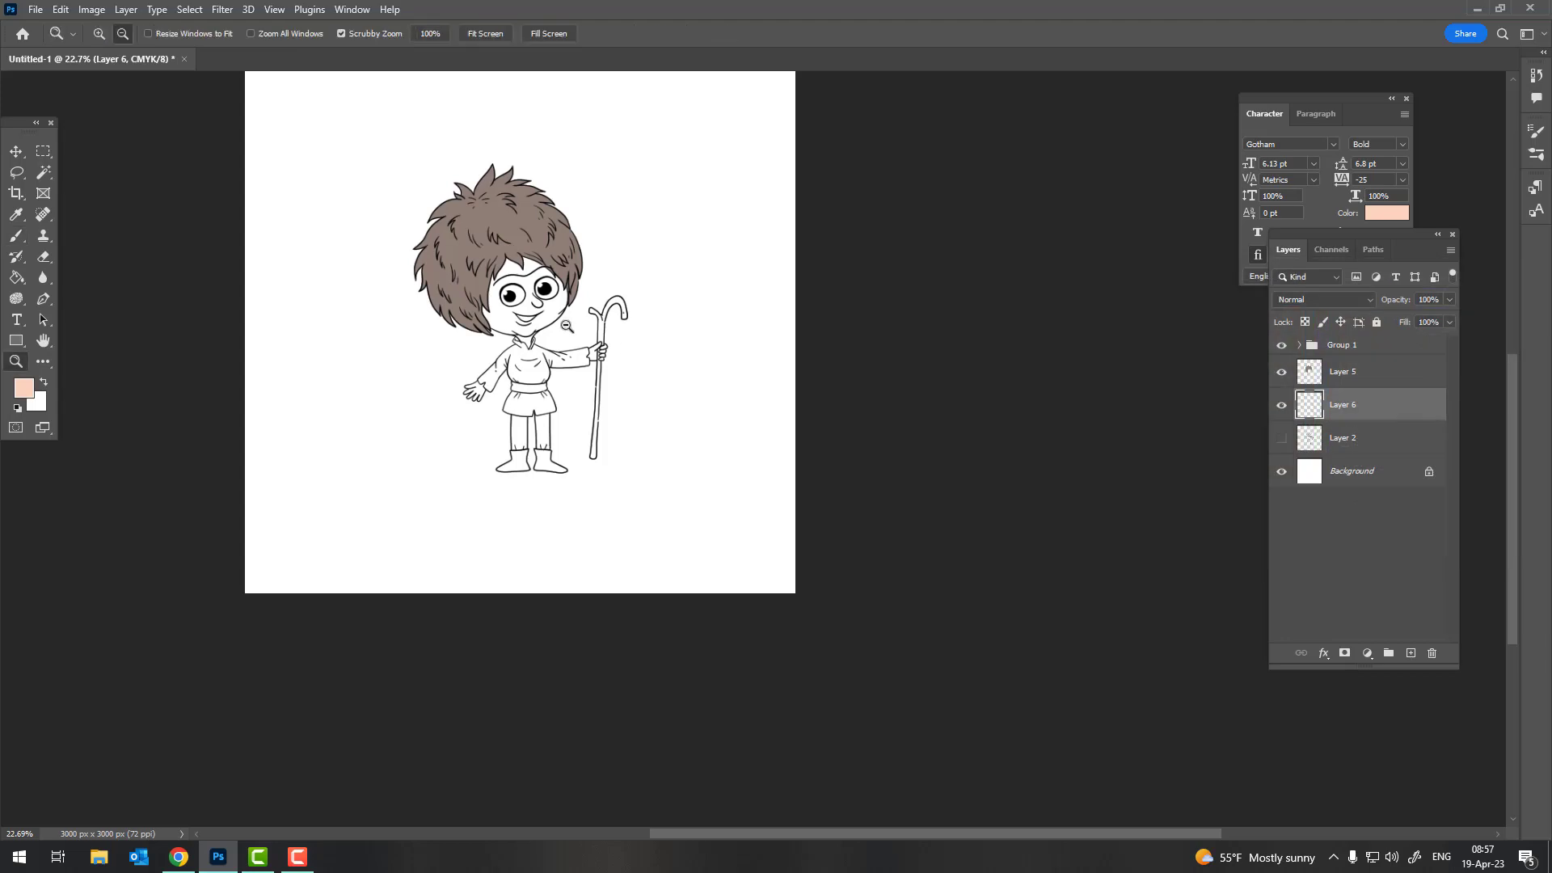
pyautogui.moveTo(525, 271); pyautogui.dragTo(509, 386)
pyautogui.press('b')
pyautogui.moveTo(473, 214)
pyautogui.mouseDown()
pyautogui.moveTo(430, 278)
pyautogui.moveTo(505, 359)
pyautogui.mouseUp()
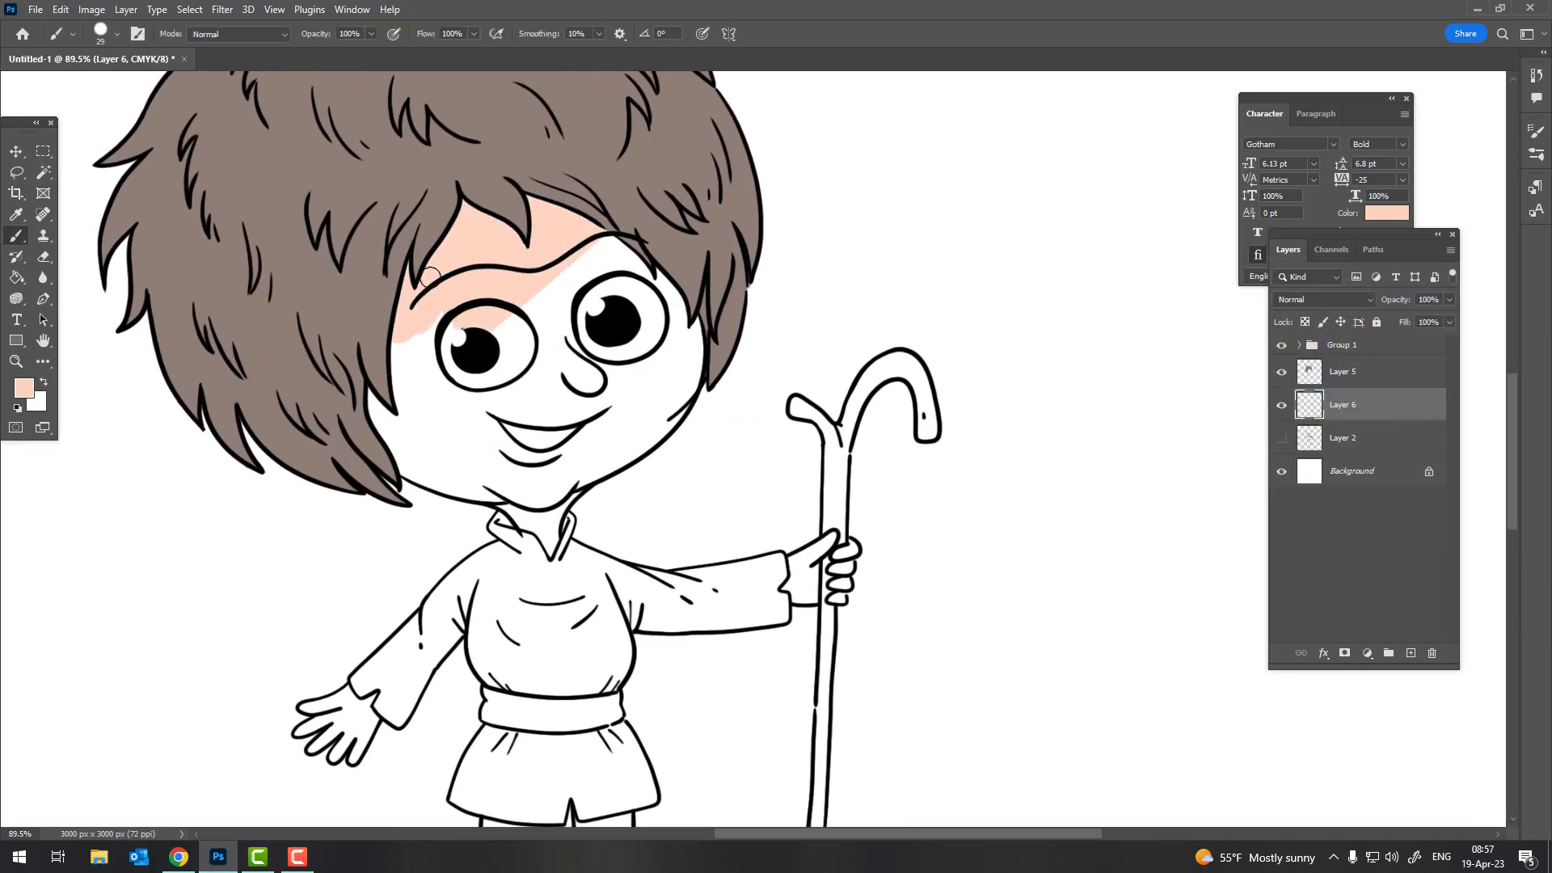
pyautogui.moveTo(404, 340)
pyautogui.mouseDown()
pyautogui.moveTo(473, 376)
pyautogui.moveTo(582, 347)
pyautogui.mouseUp()
pyautogui.moveTo(517, 405); pyautogui.dragTo(655, 315)
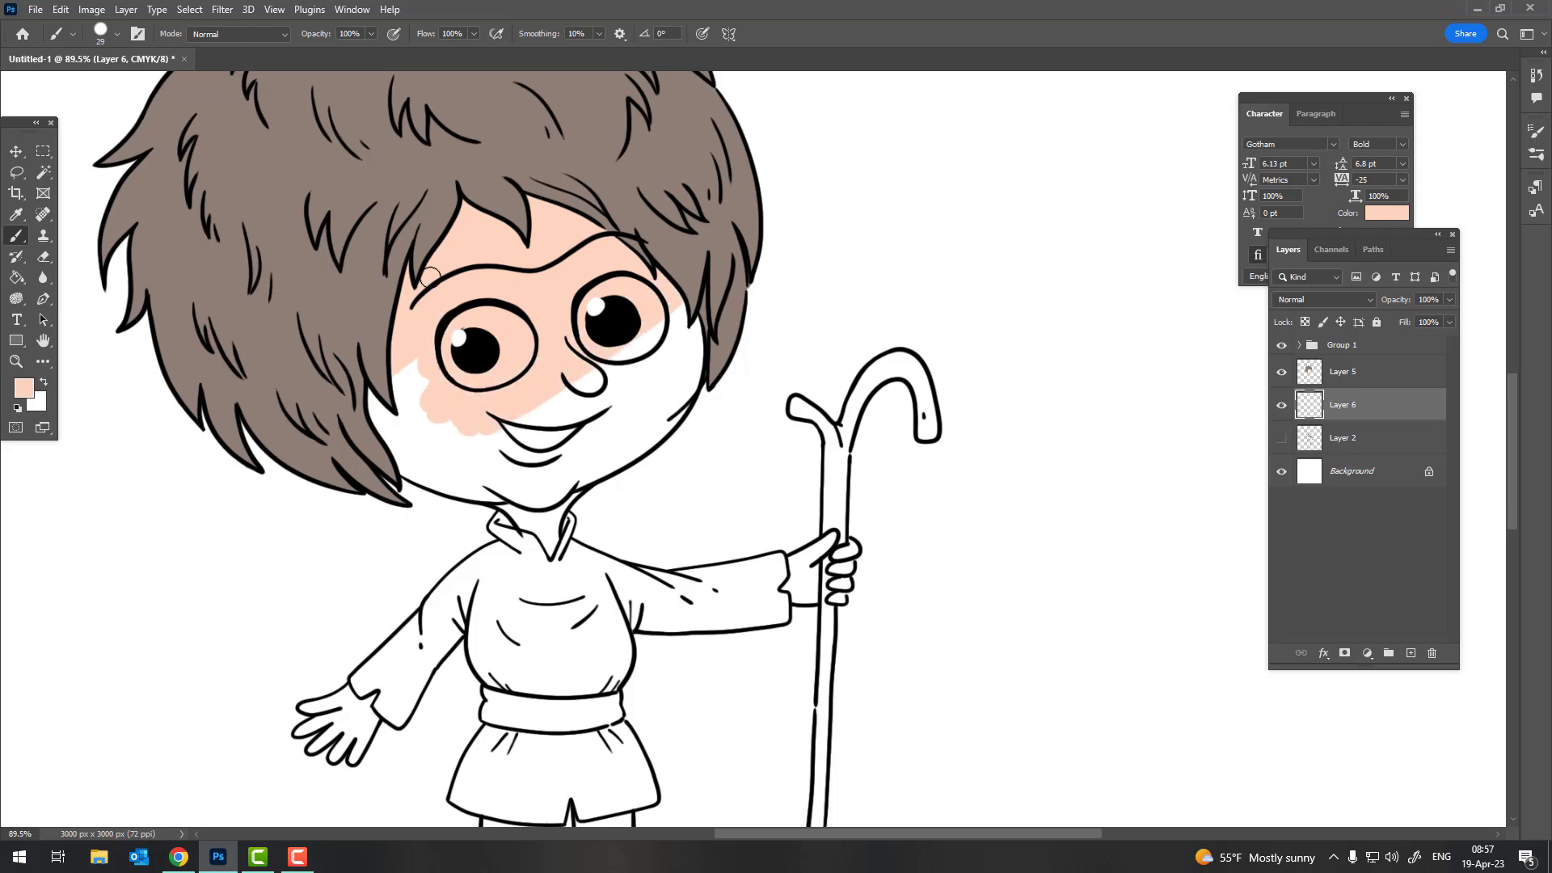
pyautogui.moveTo(453, 363)
pyautogui.mouseDown()
pyautogui.moveTo(380, 448)
pyautogui.moveTo(441, 489)
pyautogui.moveTo(517, 510)
pyautogui.moveTo(554, 510)
pyautogui.moveTo(453, 428)
pyautogui.moveTo(534, 420)
pyautogui.moveTo(623, 363)
pyautogui.mouseUp()
pyautogui.scroll(3, 437, 449)
pyautogui.moveTo(639, 493); pyautogui.dragTo(703, 307)
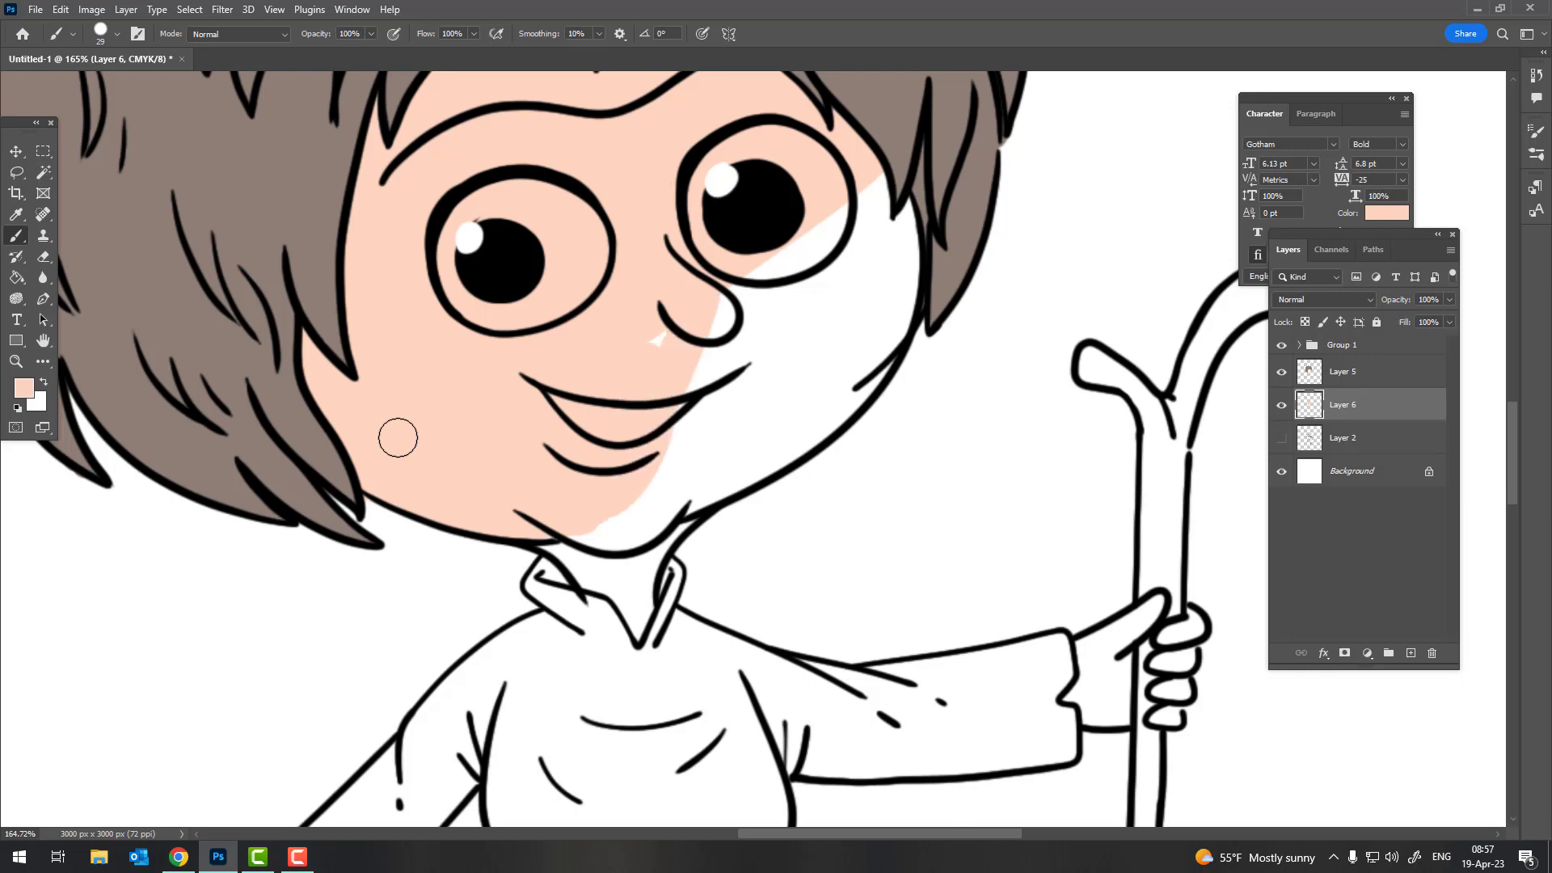
pyautogui.moveTo(727, 363)
pyautogui.mouseDown()
pyautogui.moveTo(808, 227)
pyautogui.moveTo(687, 469)
pyautogui.moveTo(614, 550)
pyautogui.mouseUp()
# Fill the chin, neck and right jaw peach, erasing stray paint beside the neck V
pyautogui.press('z')
pyautogui.moveTo(643, 602); pyautogui.dragTo(728, 602)
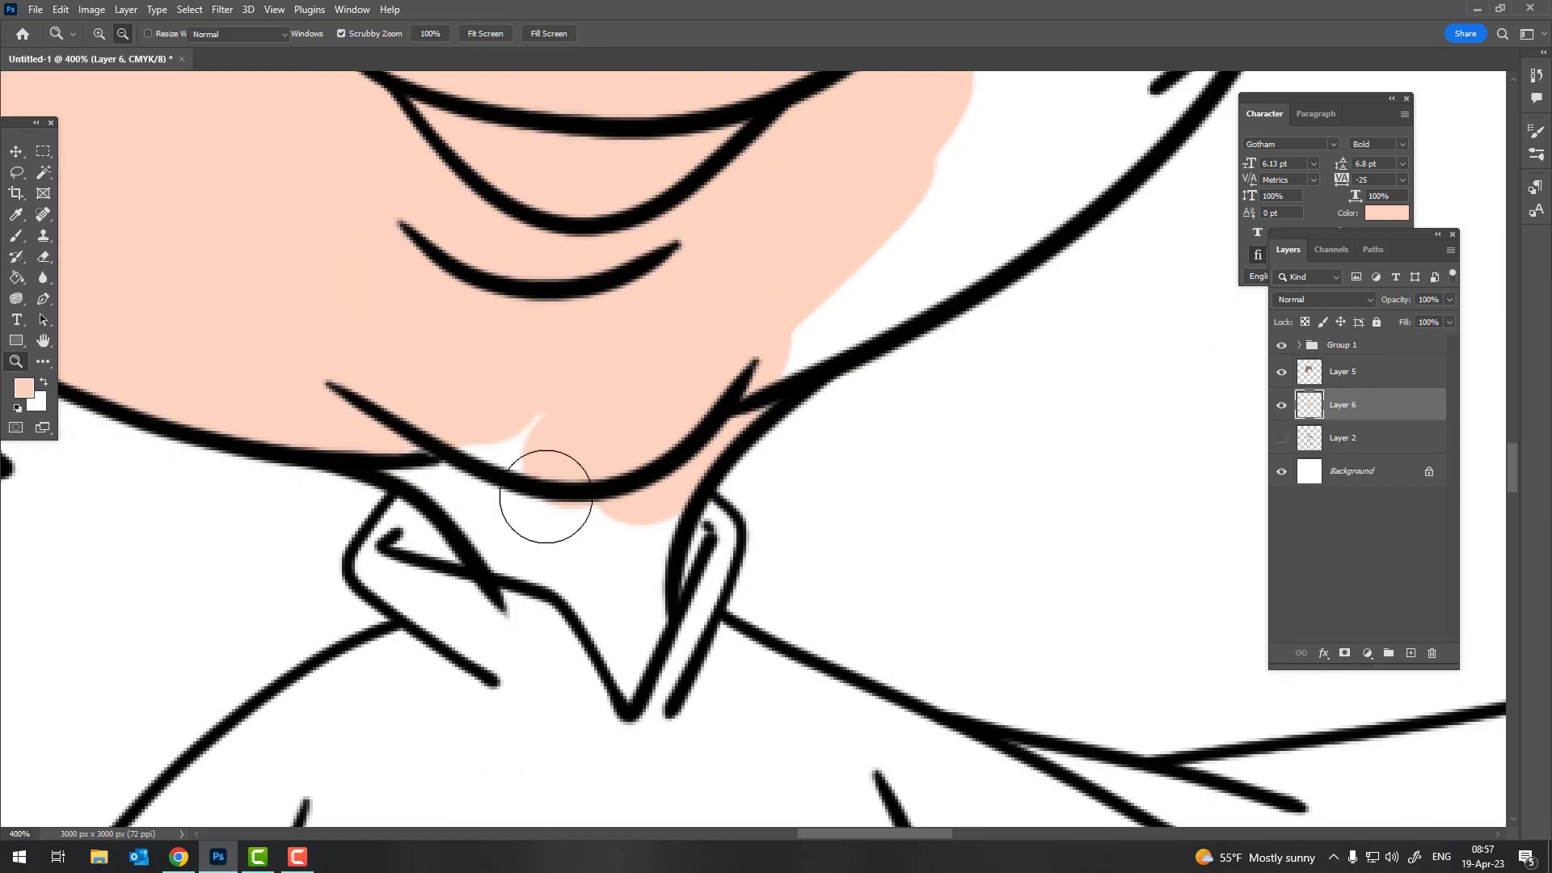
pyautogui.press('b')
pyautogui.moveTo(546, 496)
pyautogui.mouseDown()
pyautogui.moveTo(485, 550)
pyautogui.moveTo(598, 566)
pyautogui.moveTo(647, 687)
pyautogui.moveTo(662, 525)
pyautogui.moveTo(729, 547)
pyautogui.moveTo(739, 523)
pyautogui.mouseUp()
pyautogui.press('e')
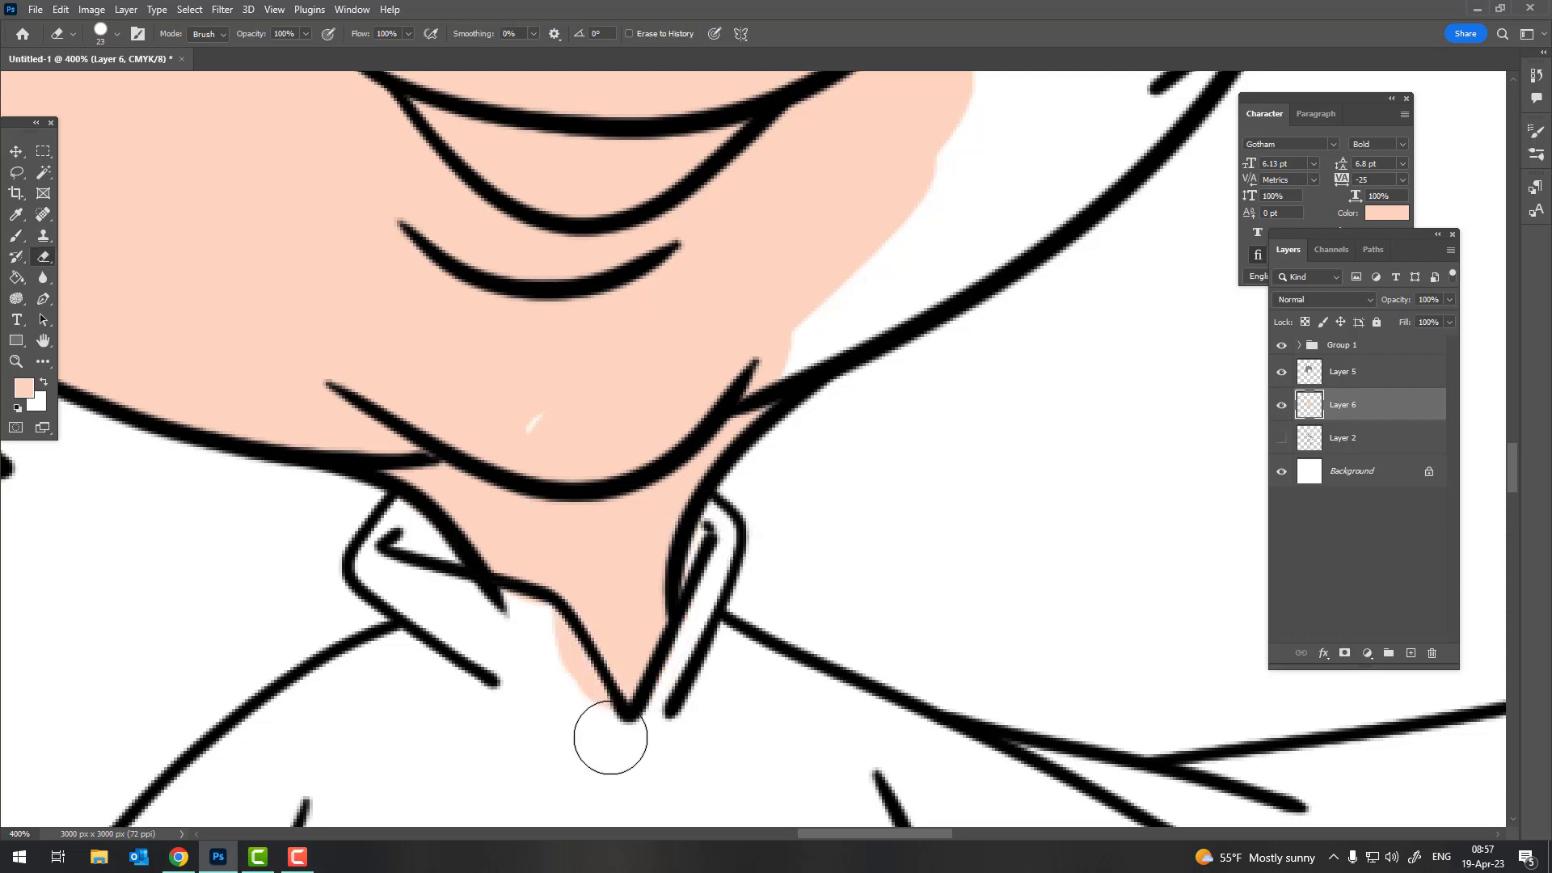
pyautogui.moveTo(602, 723); pyautogui.dragTo(611, 740)
pyautogui.press('b')
pyautogui.scroll(-5, 619, 510)
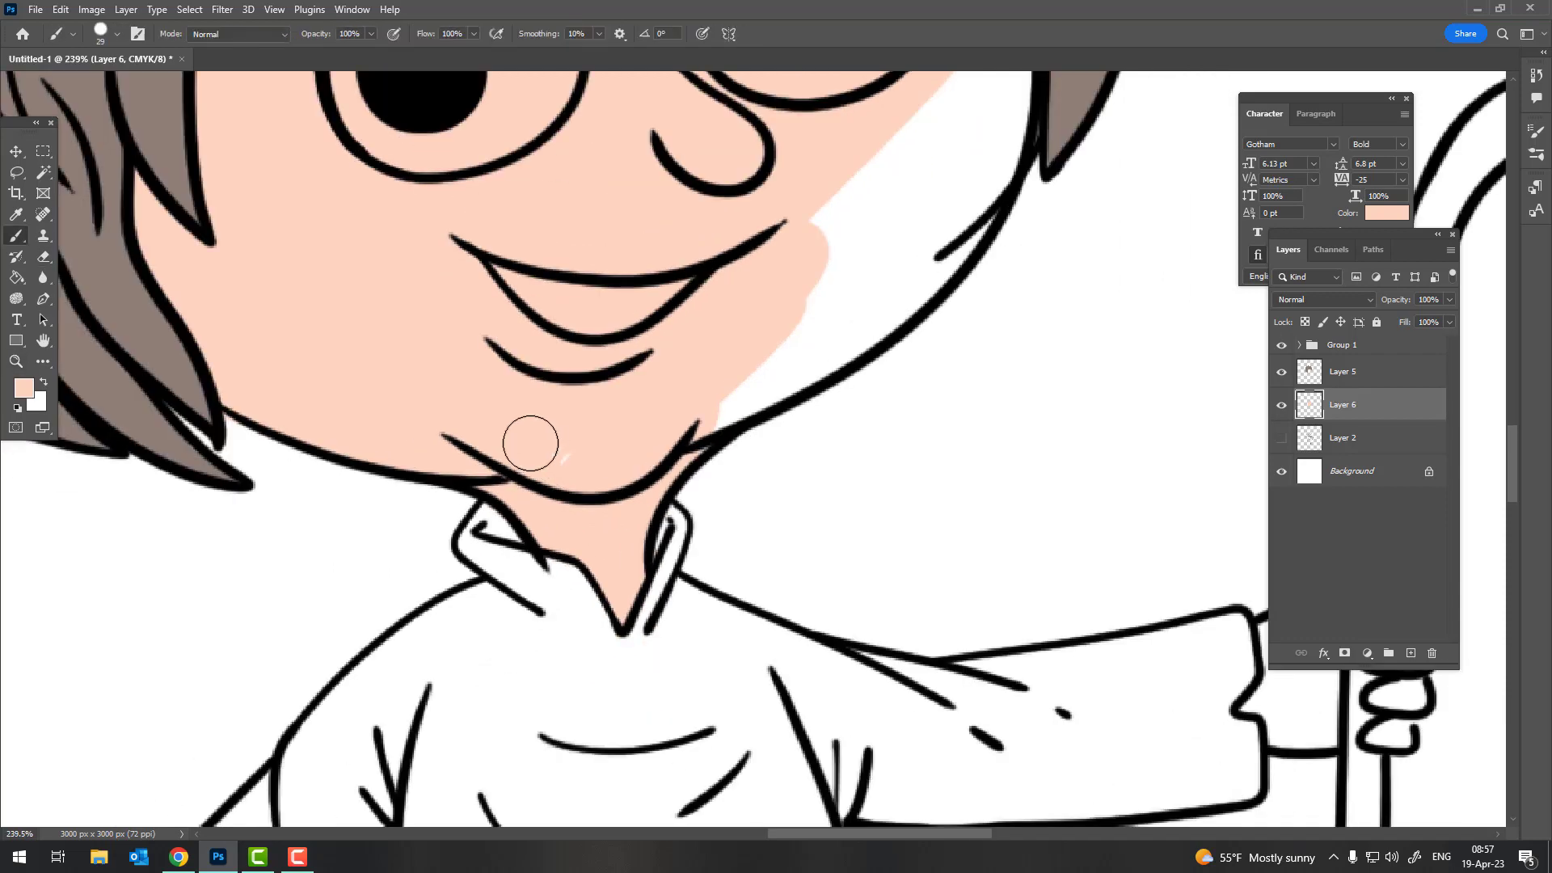
pyautogui.moveTo(716, 424)
pyautogui.mouseDown()
pyautogui.moveTo(789, 346)
pyautogui.moveTo(886, 295)
pyautogui.moveTo(988, 145)
pyautogui.mouseUp()
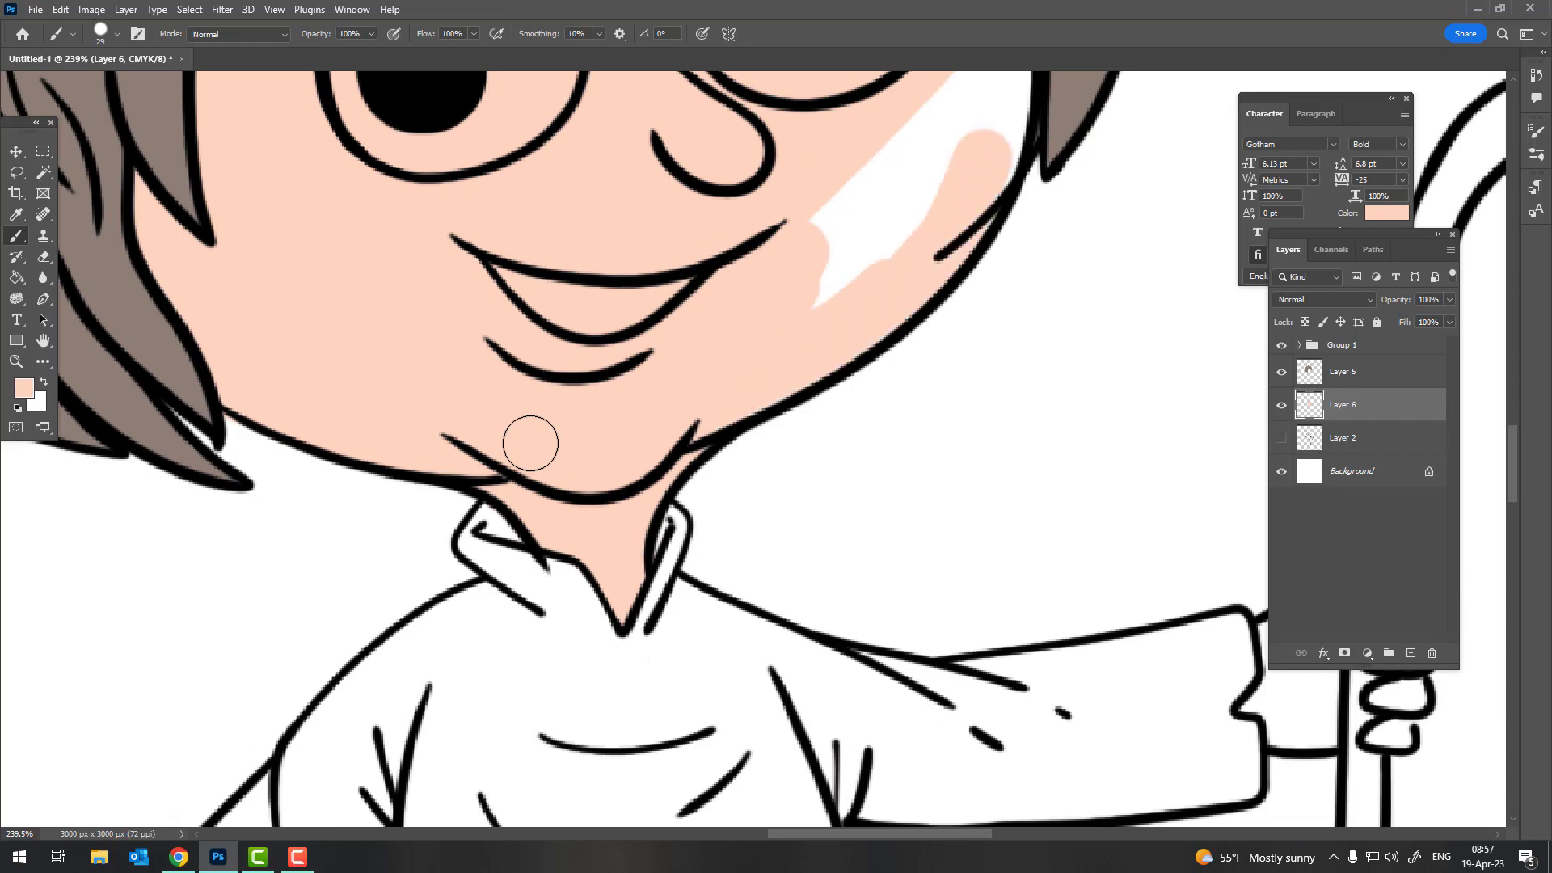
pyautogui.scroll(5, 566, 502)
pyautogui.hscroll(3, 566, 502)
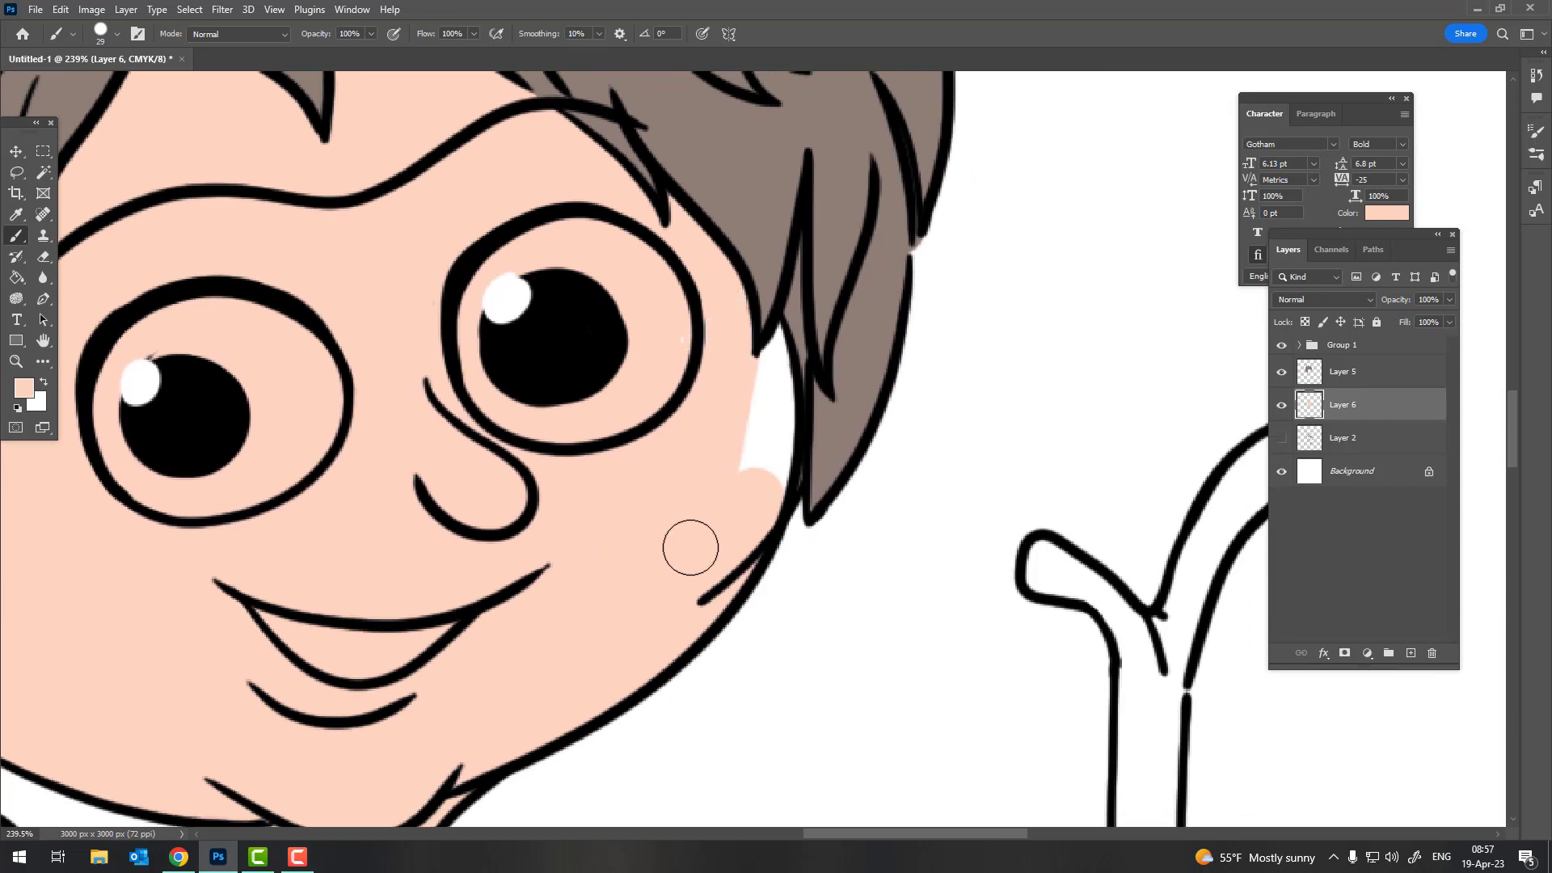
pyautogui.press('z')
pyautogui.moveTo(692, 547); pyautogui.dragTo(620, 380)
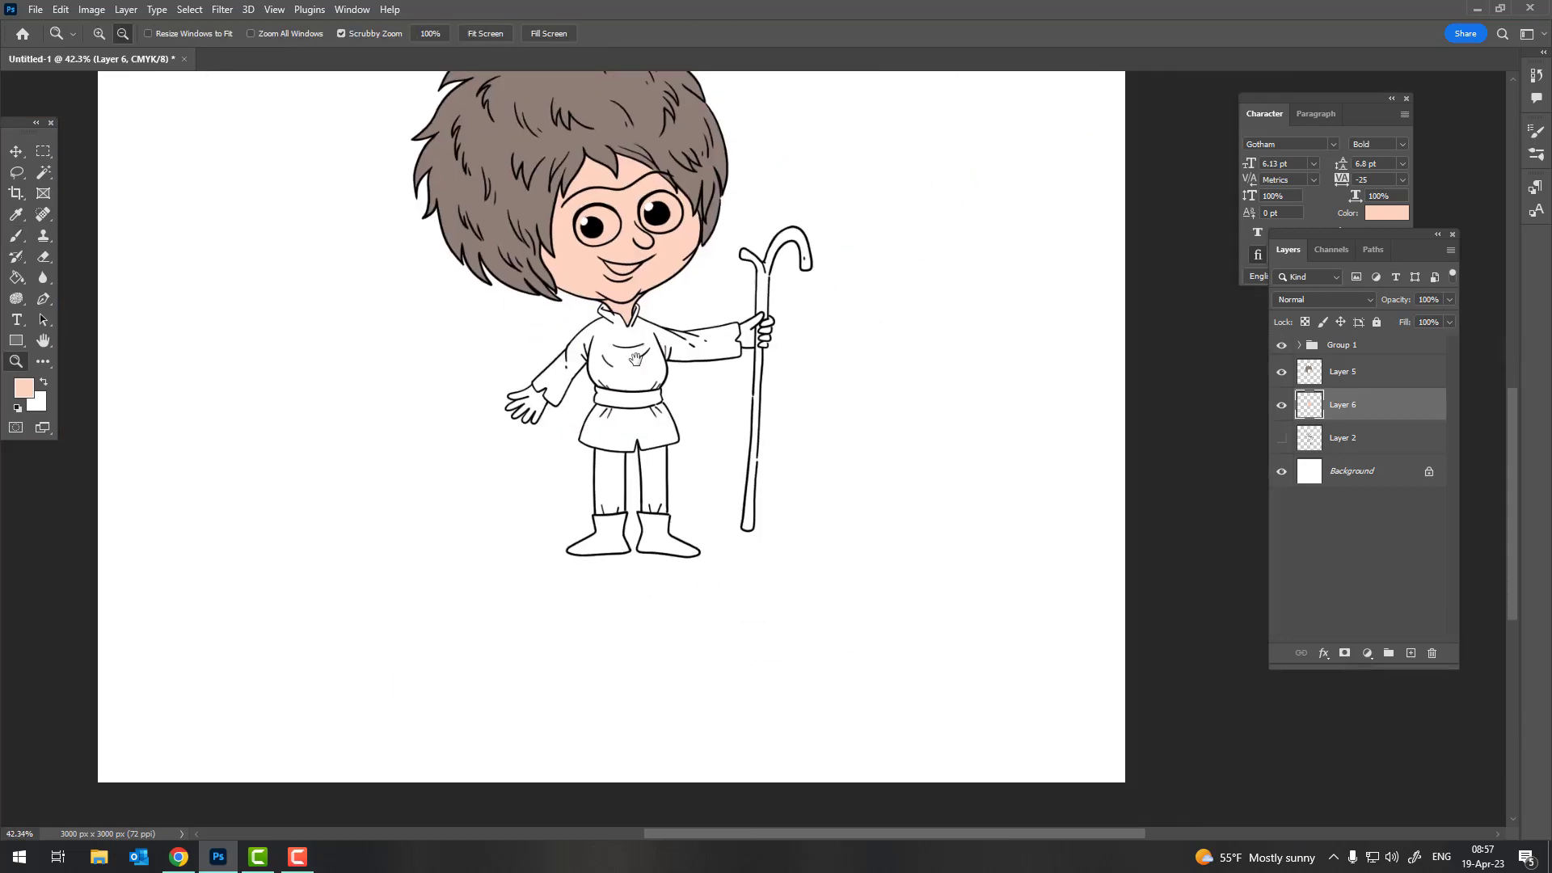
# Paint the outstretched open hand's palm and lower fingers peach
pyautogui.moveTo(659, 255)
pyautogui.mouseDown()
pyautogui.moveTo(694, 312)
pyautogui.moveTo(637, 327)
pyautogui.mouseUp()
pyautogui.press('b')
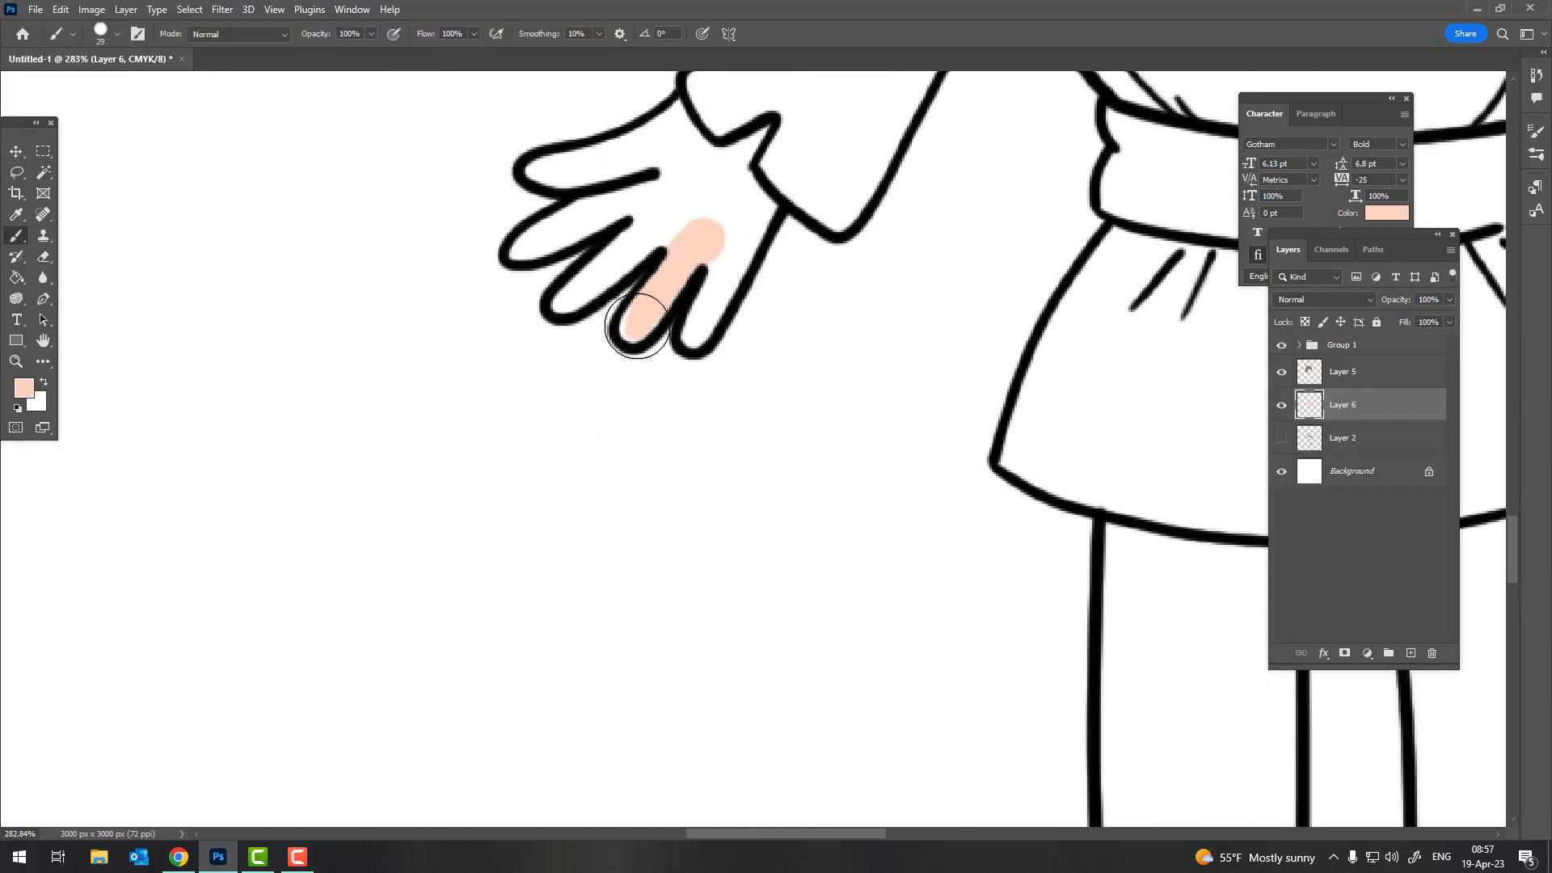
pyautogui.moveTo(700, 252)
pyautogui.mouseDown()
pyautogui.moveTo(692, 333)
pyautogui.moveTo(691, 312)
pyautogui.moveTo(730, 288)
pyautogui.moveTo(795, 482)
pyautogui.mouseUp()
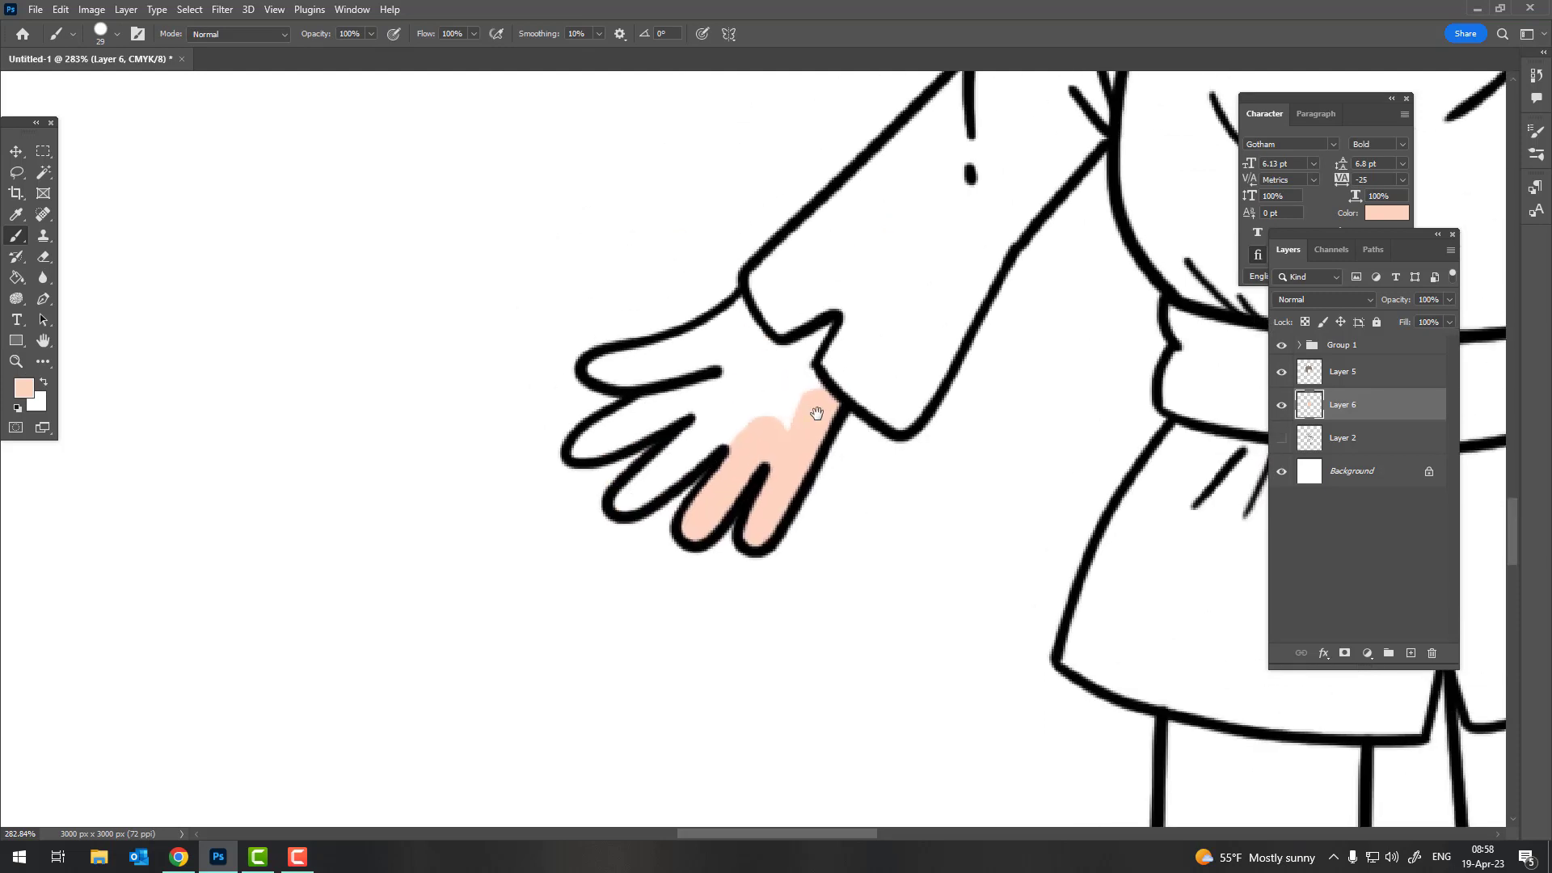
pyautogui.moveTo(727, 348)
pyautogui.mouseDown()
pyautogui.moveTo(768, 432)
pyautogui.moveTo(821, 327)
pyautogui.mouseUp()
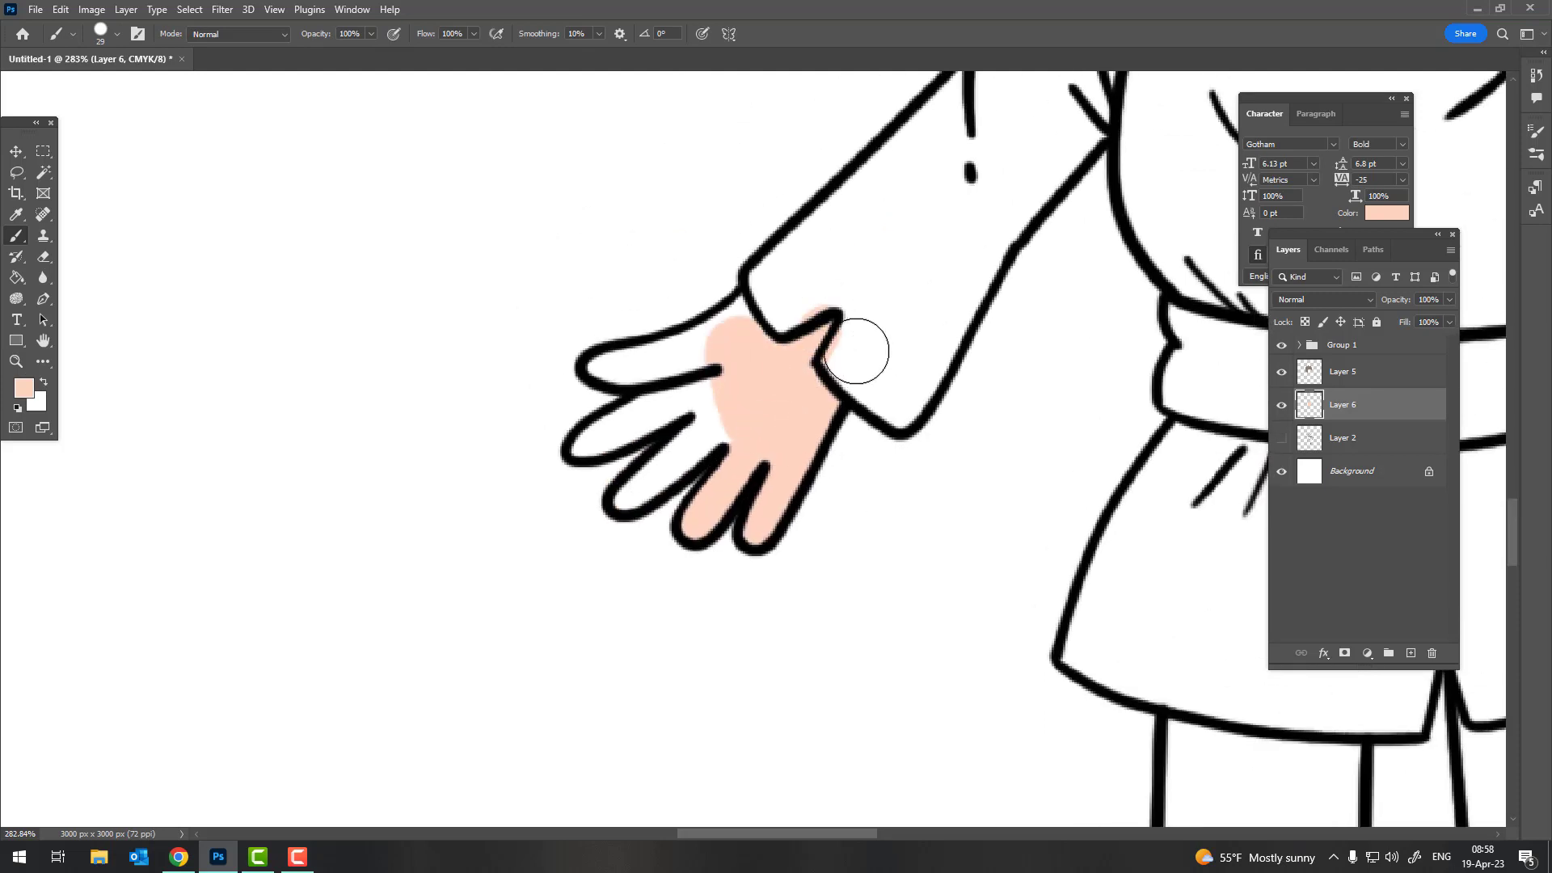
pyautogui.press('e')
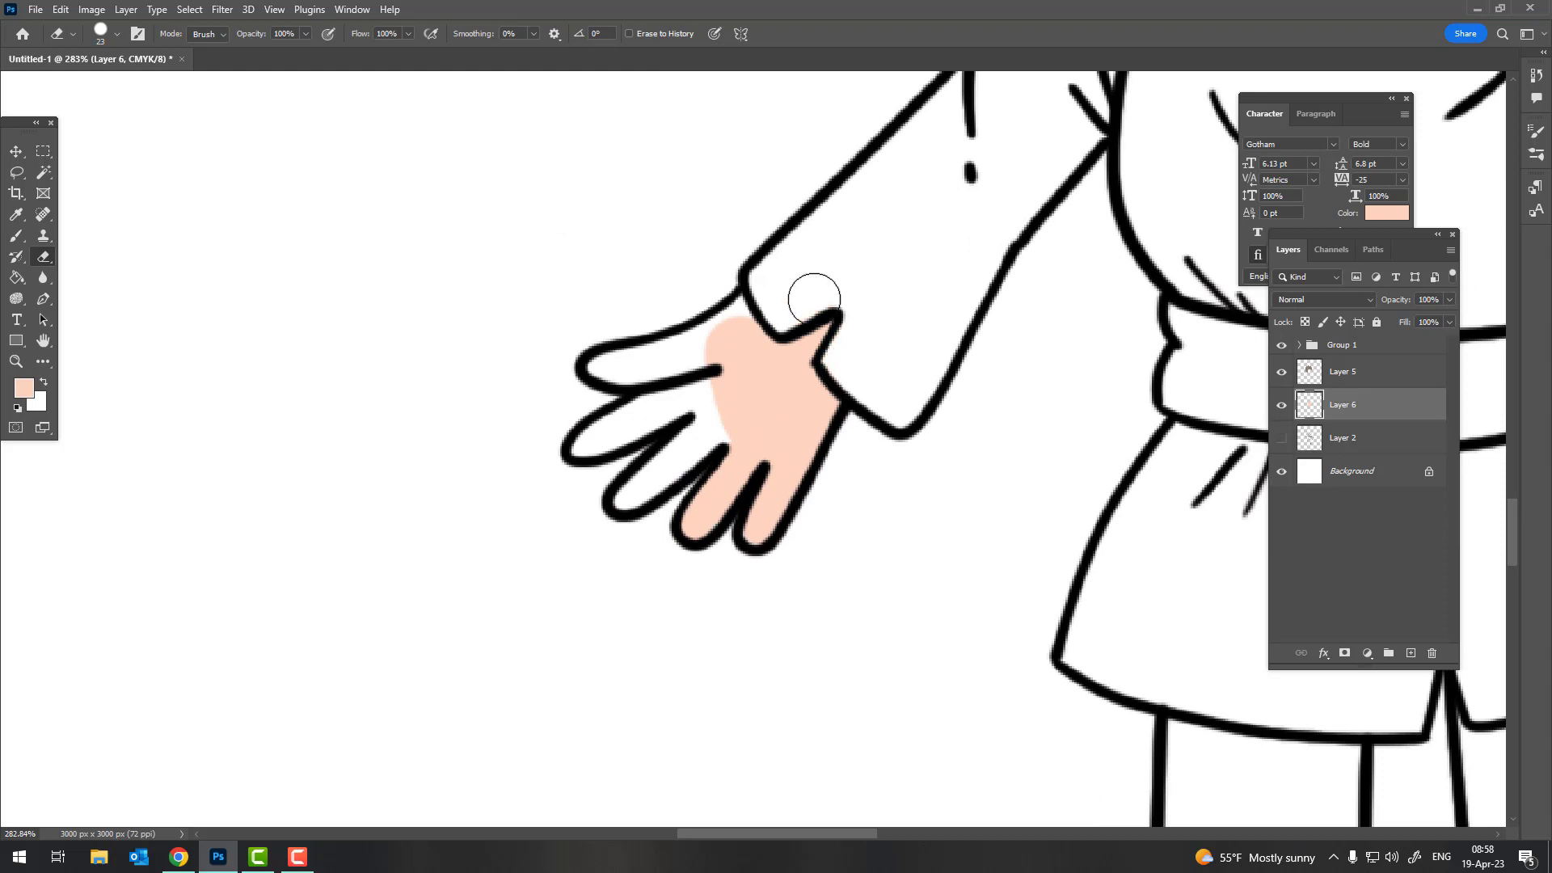
pyautogui.press('b')
pyautogui.moveTo(655, 477); pyautogui.dragTo(747, 400)
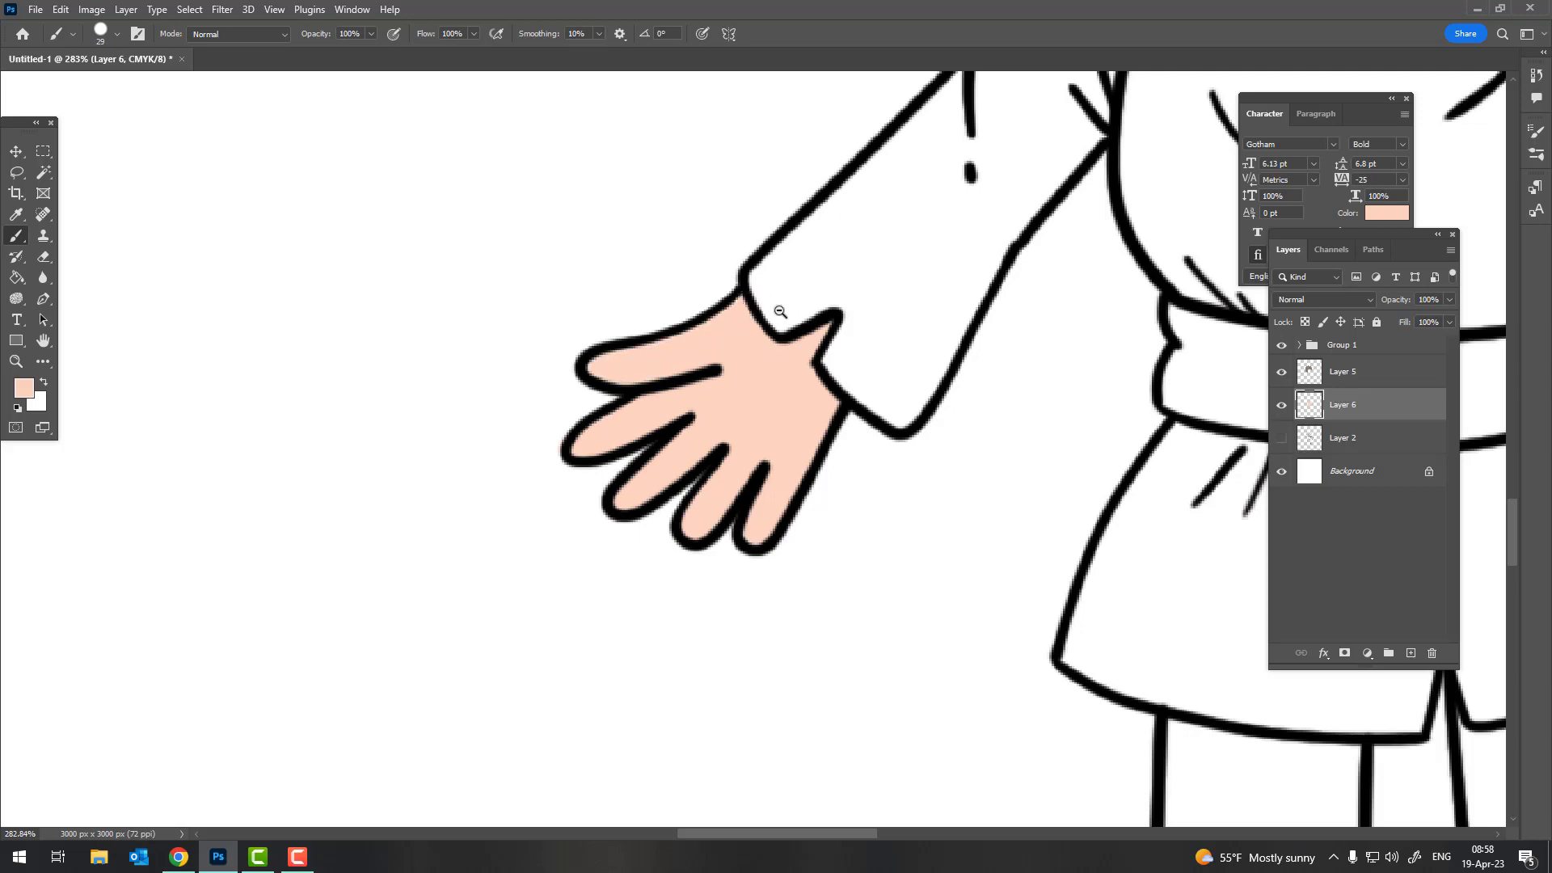
pyautogui.press('e')
pyautogui.moveTo(781, 312)
pyautogui.mouseDown()
pyautogui.moveTo(803, 299)
pyautogui.moveTo(634, 413)
pyautogui.mouseUp()
# Colour the hand gripping the crook peach: thumb, palm and lower fingers
pyautogui.press('z')
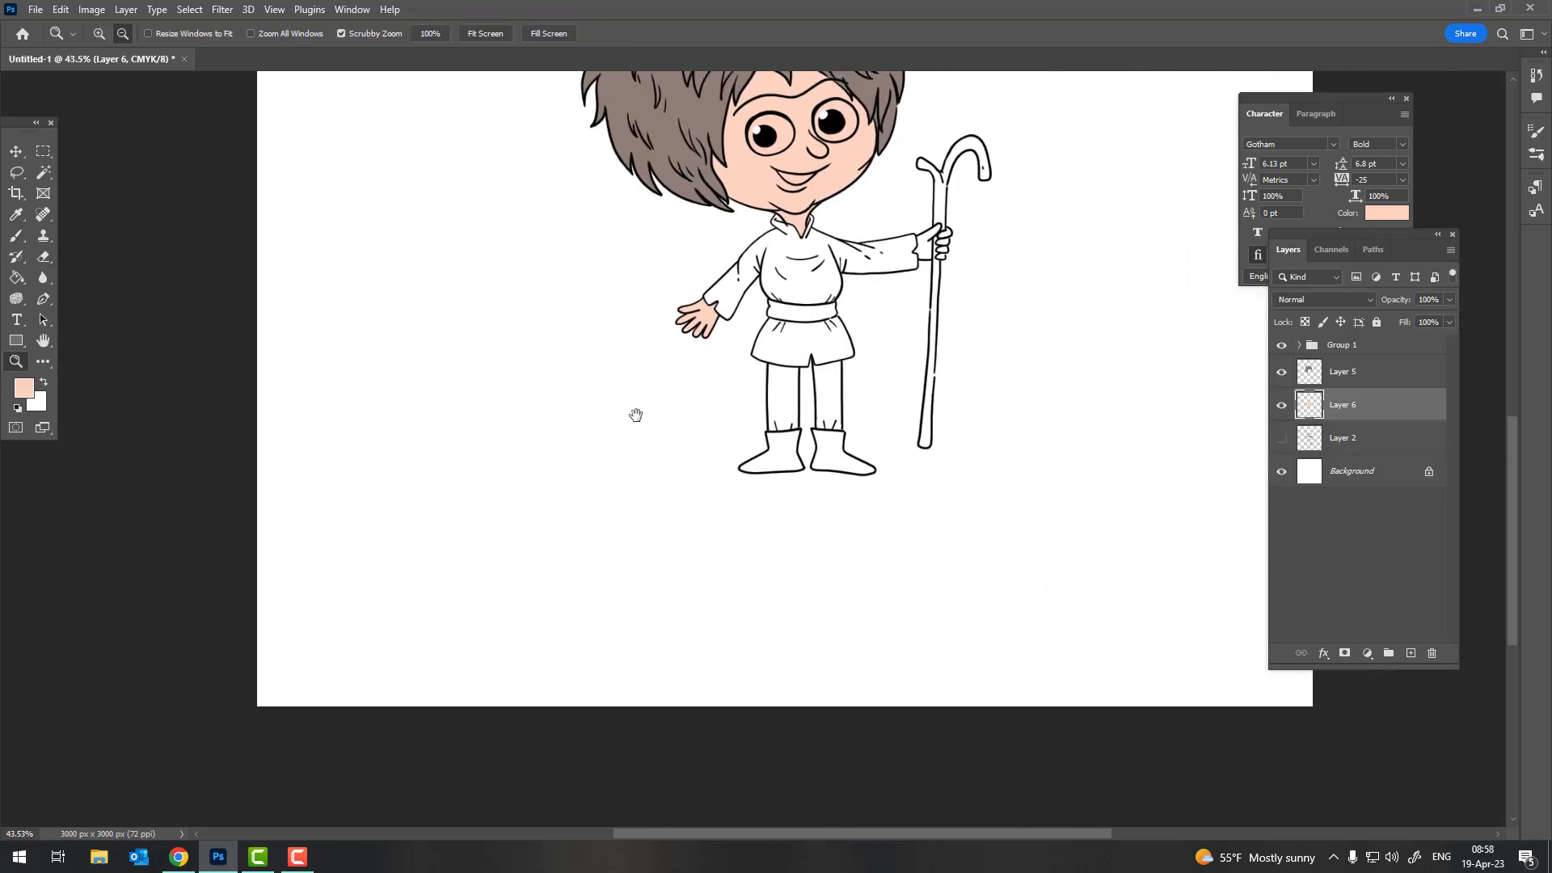
pyautogui.moveTo(704, 324); pyautogui.dragTo(748, 294)
pyautogui.press('b')
pyautogui.moveTo(644, 208)
pyautogui.mouseDown()
pyautogui.moveTo(582, 260)
pyautogui.moveTo(625, 229)
pyautogui.mouseUp()
pyautogui.moveTo(517, 389)
pyautogui.mouseDown()
pyautogui.moveTo(453, 428)
pyautogui.moveTo(550, 461)
pyautogui.moveTo(542, 494)
pyautogui.moveTo(582, 441)
pyautogui.moveTo(566, 339)
pyautogui.moveTo(678, 354)
pyautogui.moveTo(687, 317)
pyautogui.moveTo(748, 267)
pyautogui.mouseUp()
pyautogui.moveTo(716, 412); pyautogui.dragTo(647, 412)
pyautogui.moveTo(698, 457); pyautogui.dragTo(693, 436)
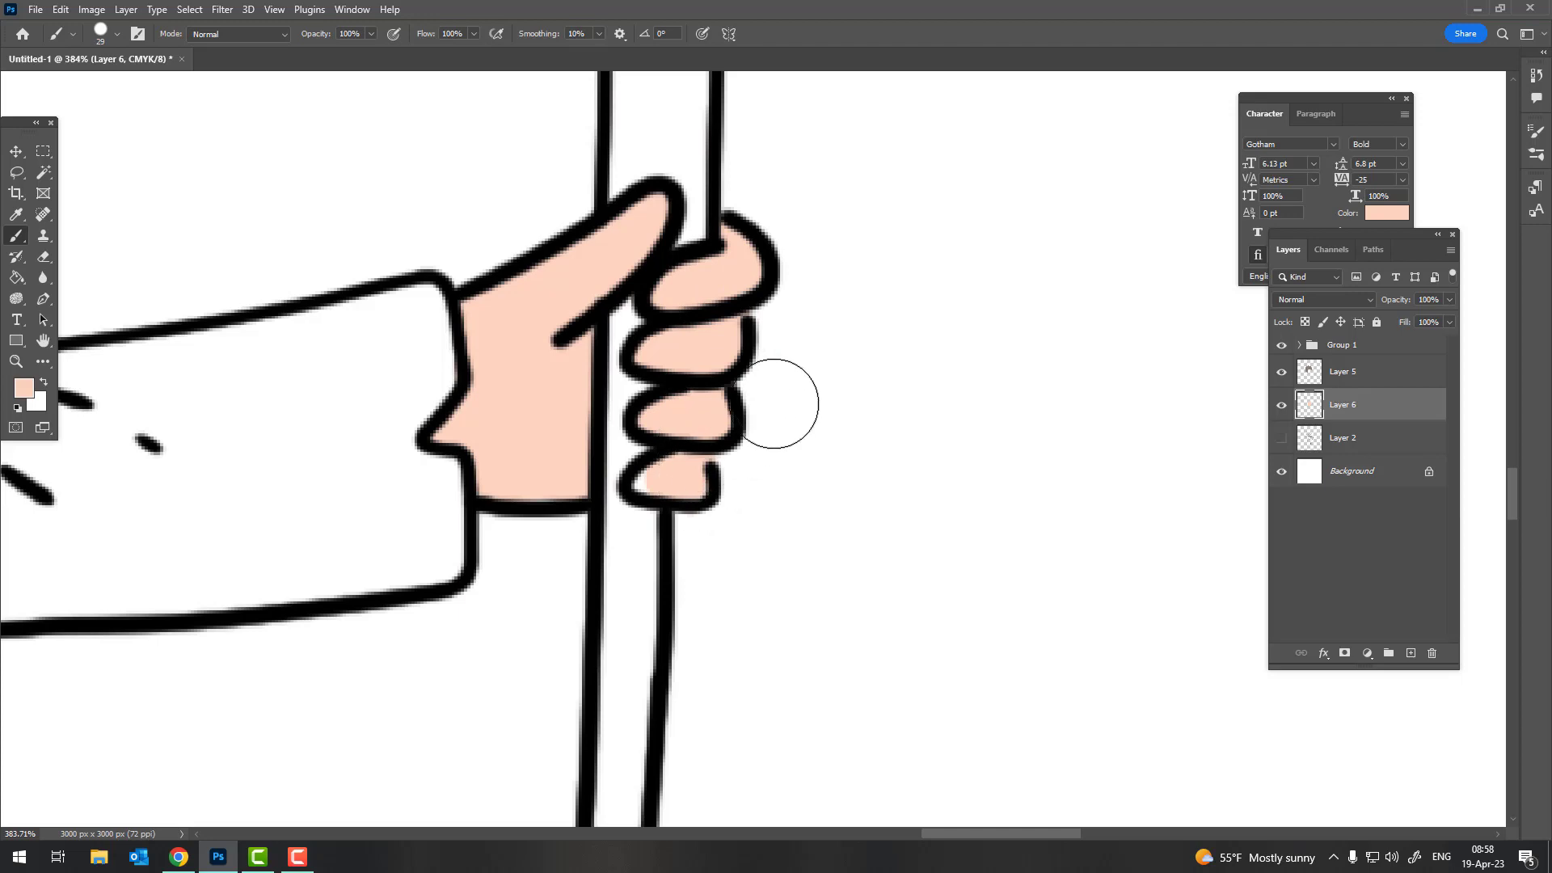
pyautogui.click(294, 852)
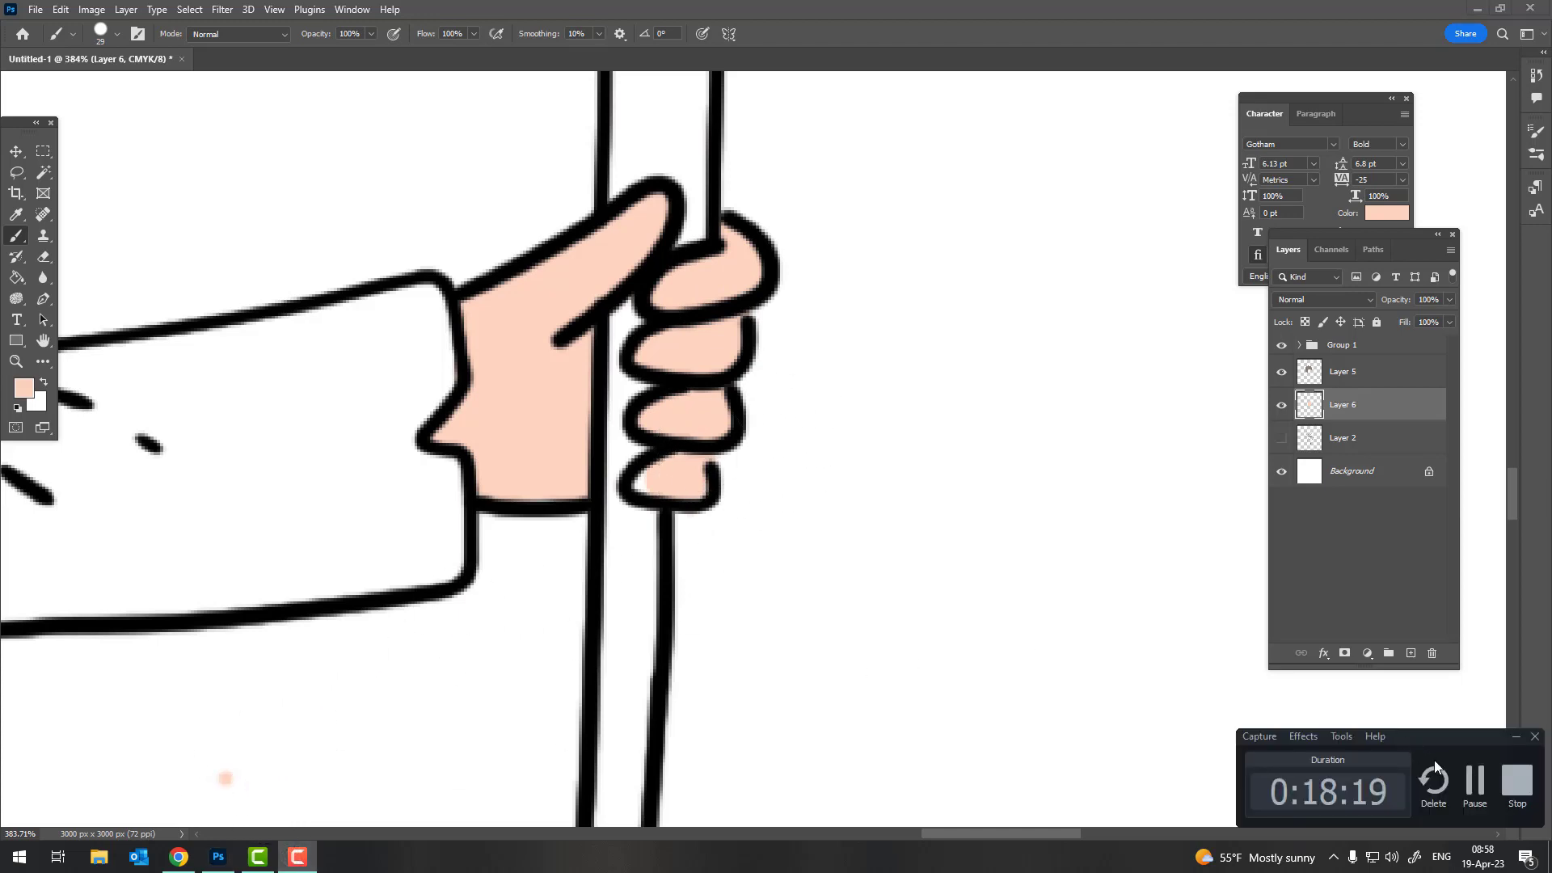
pyautogui.click(1464, 782)
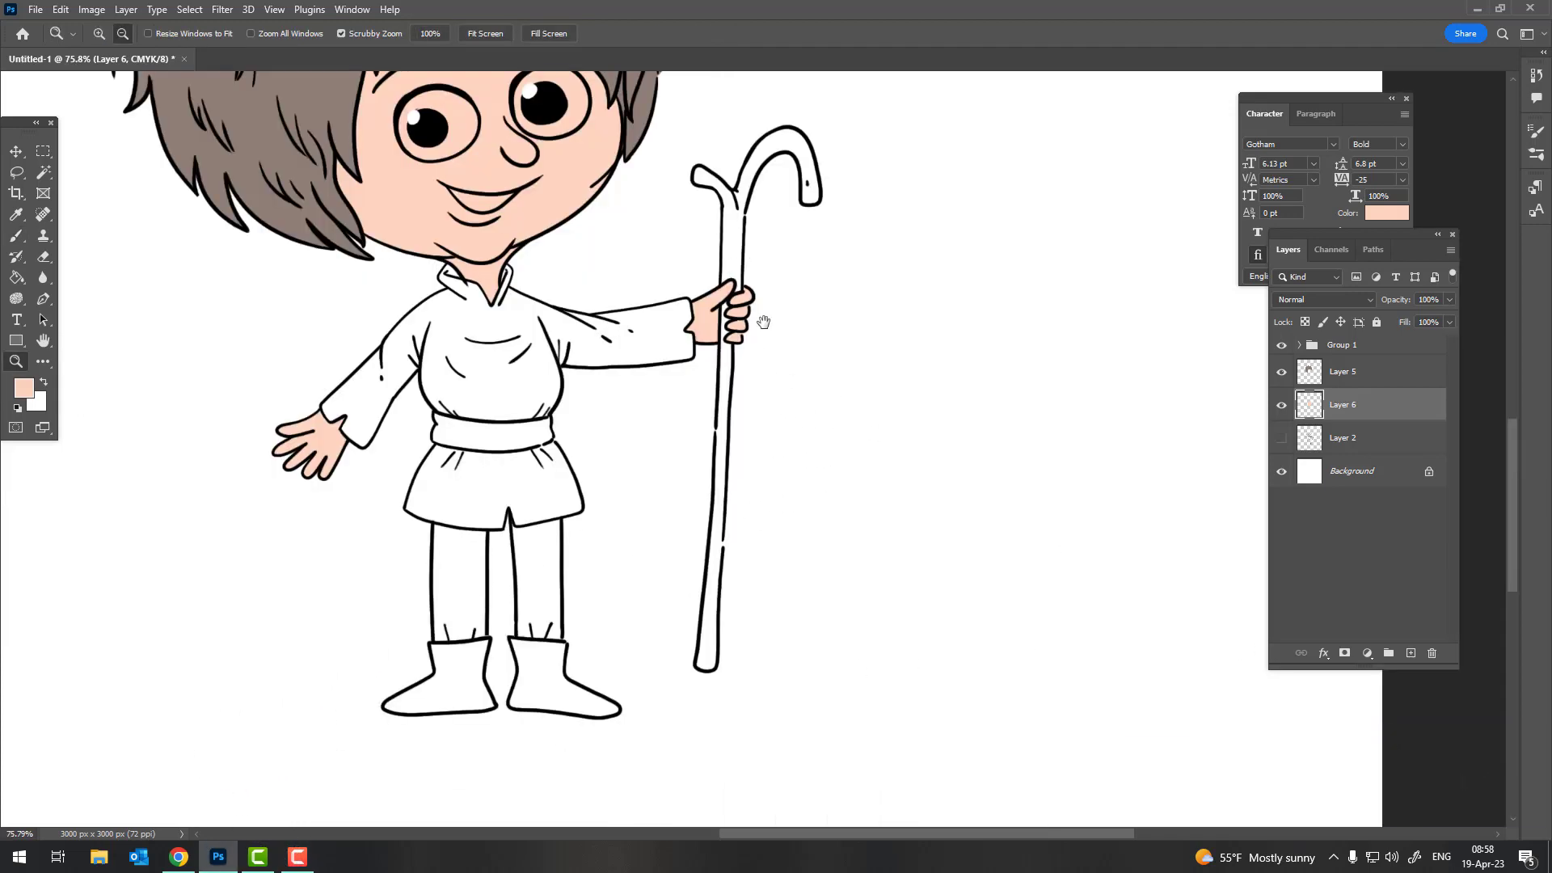
pyautogui.scroll(-5, 764, 322)
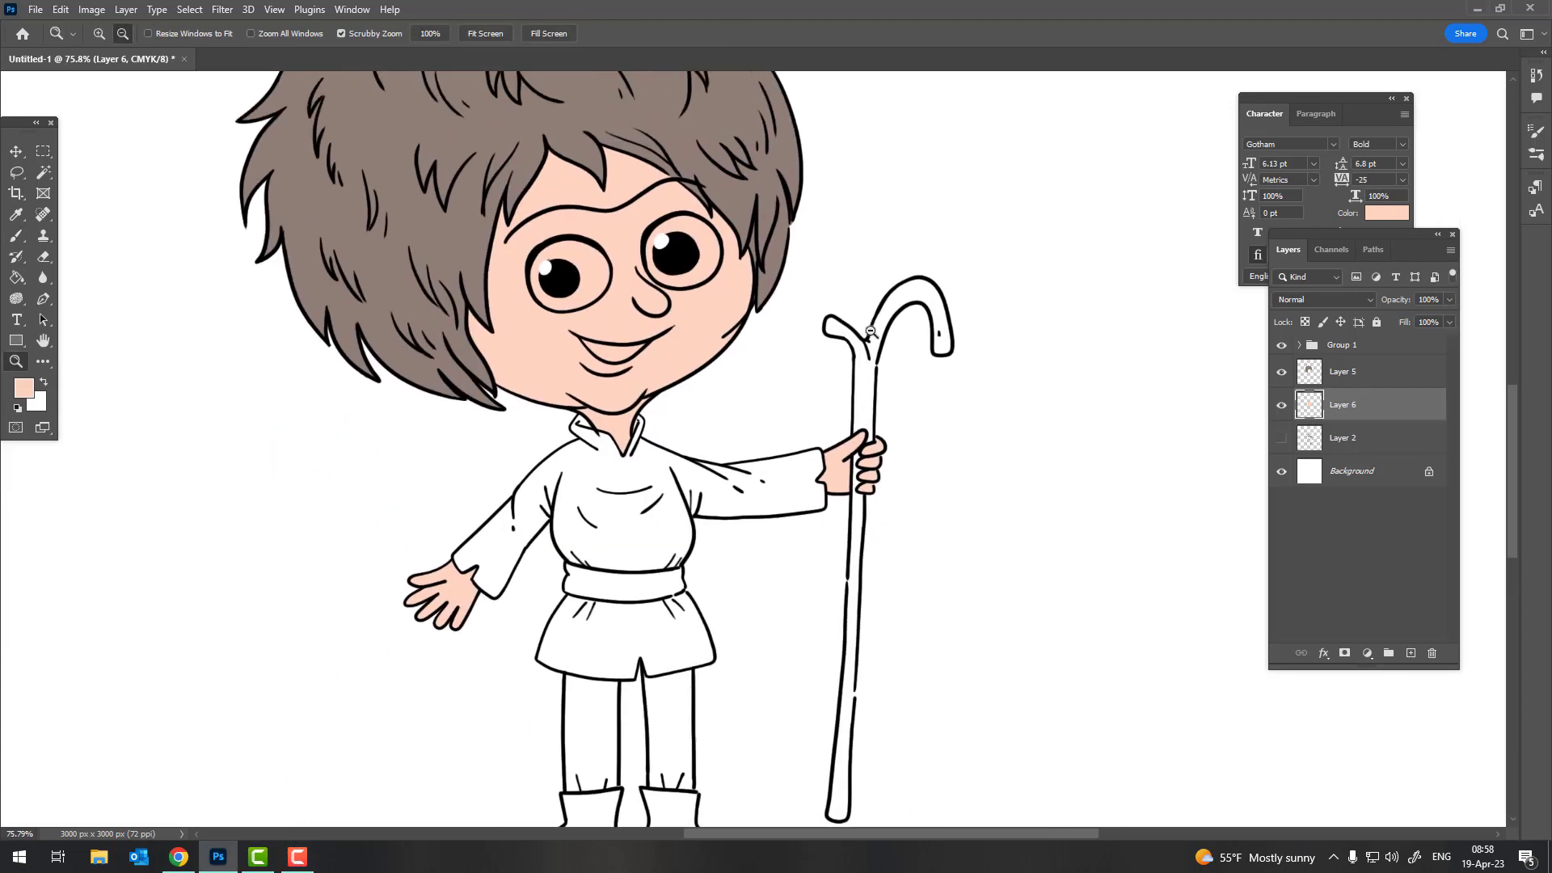
pyautogui.click(1358, 438)
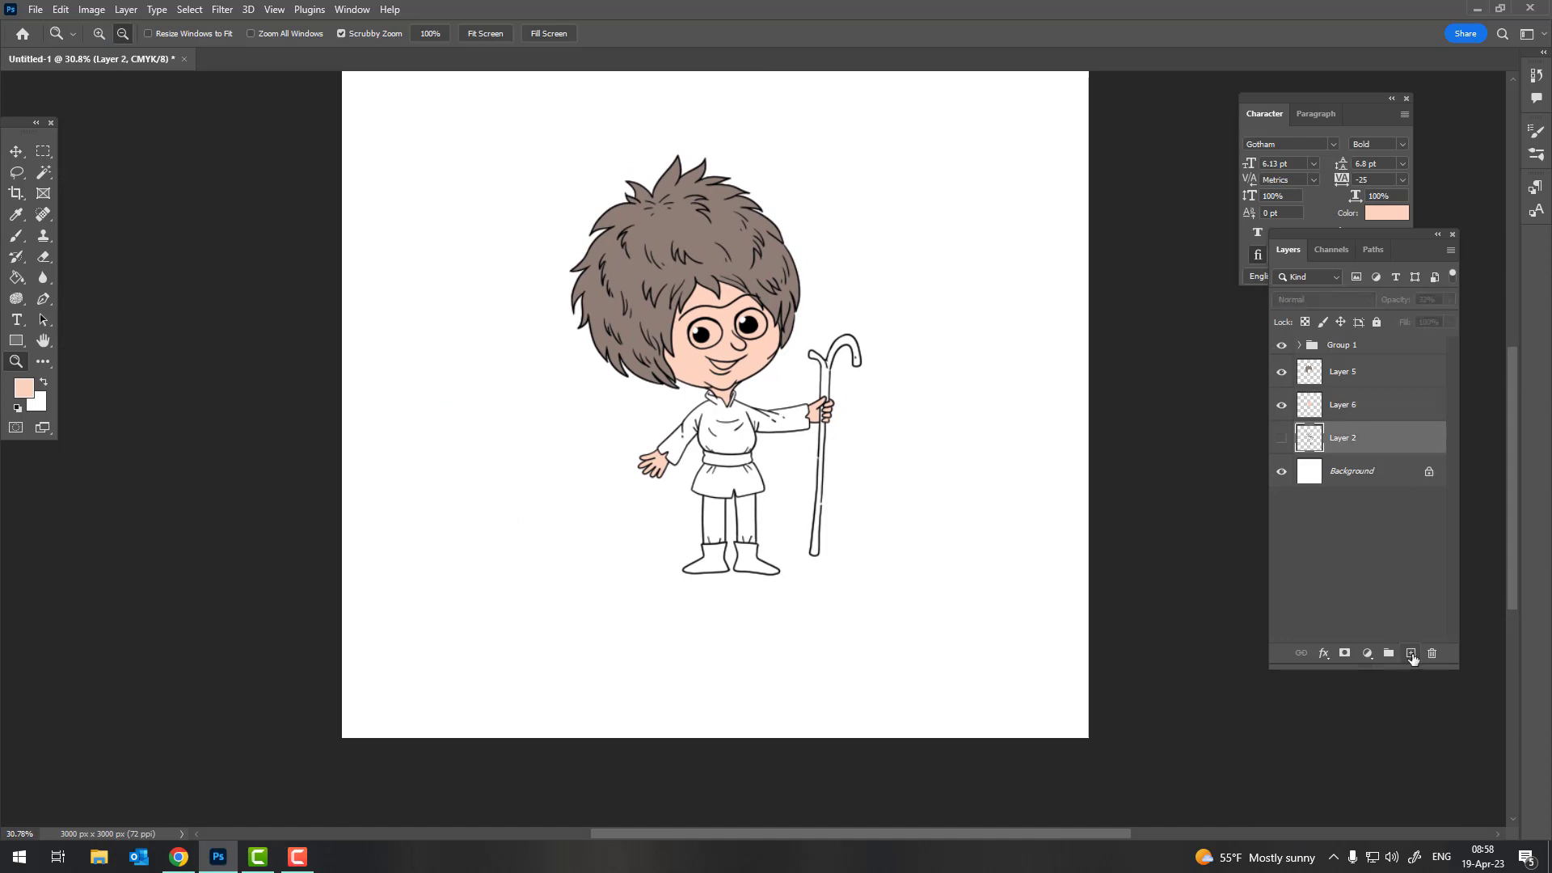
# Add a new layer and set the foreground to a warm brown
pyautogui.click(1411, 652)
pyautogui.press('b')
pyautogui.click(25, 391)
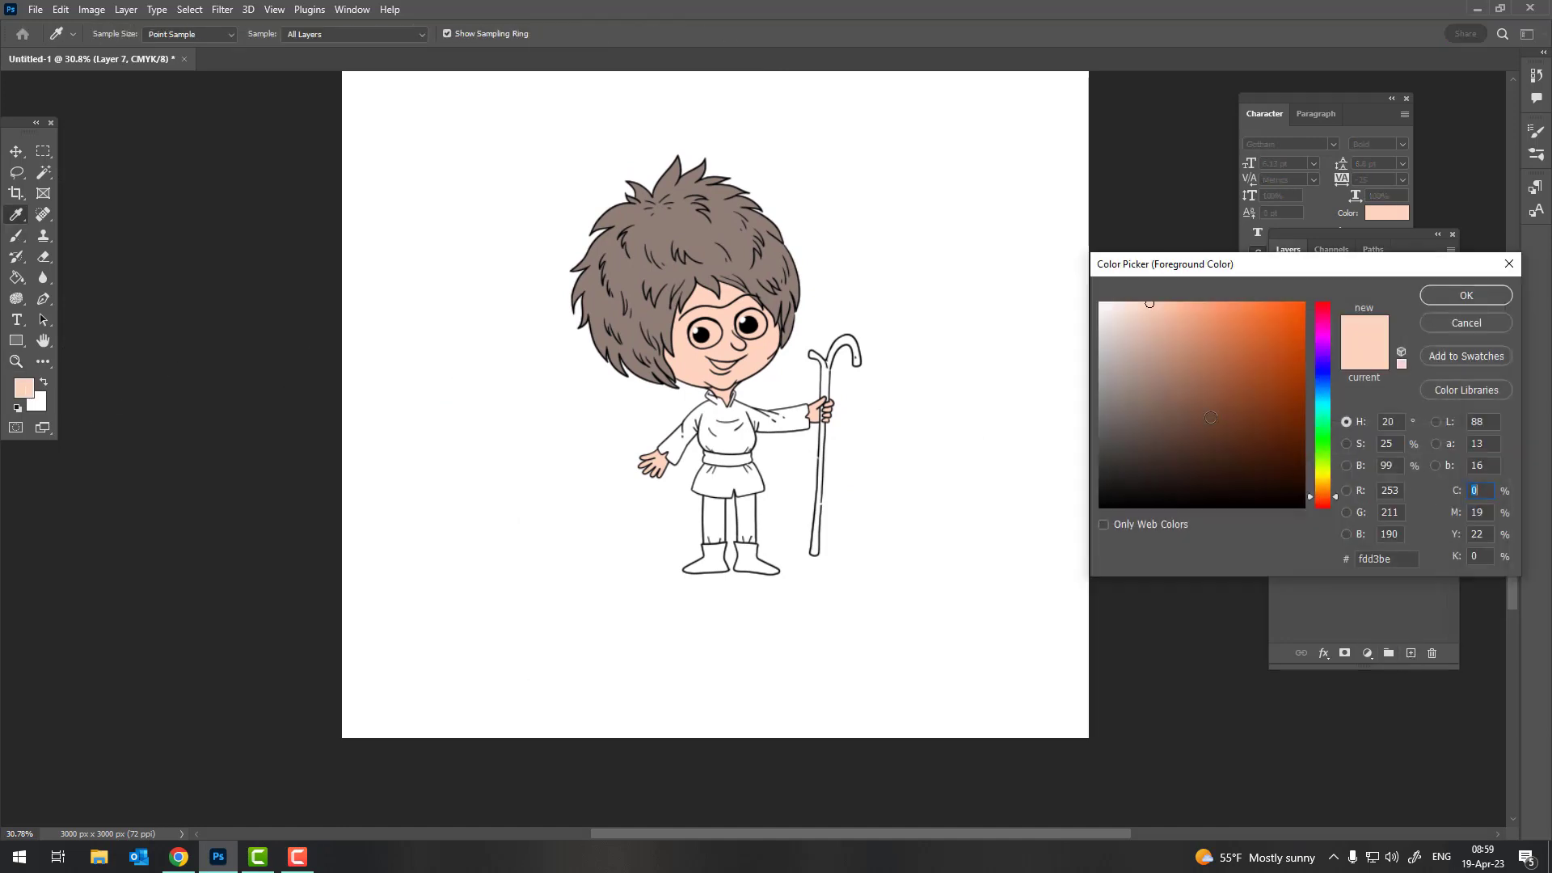
pyautogui.click(1188, 367)
pyautogui.click(1466, 296)
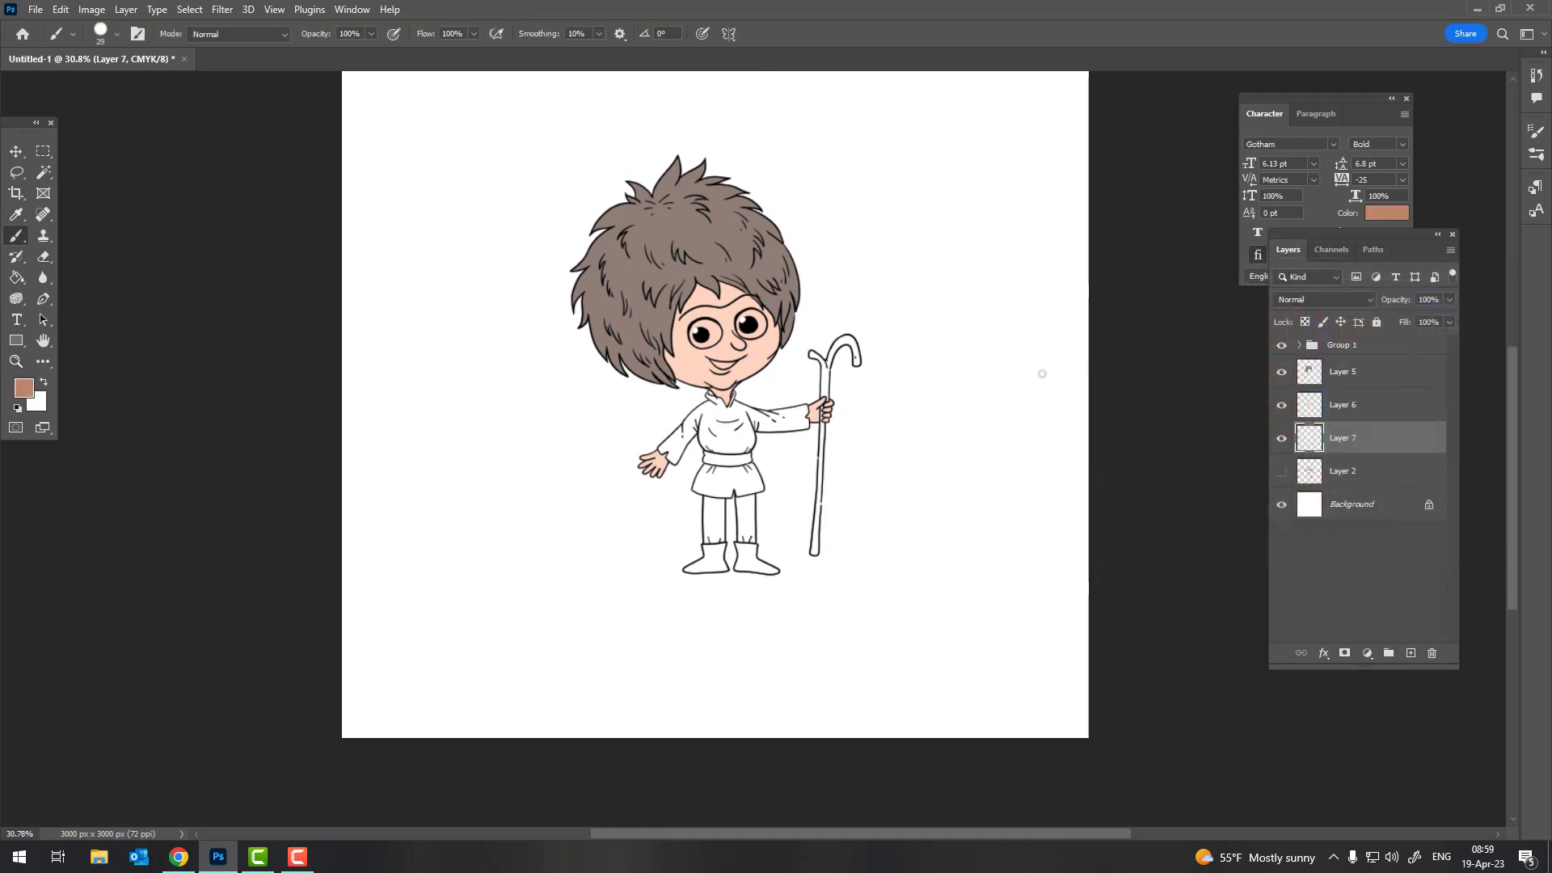
pyautogui.click(309, 859)
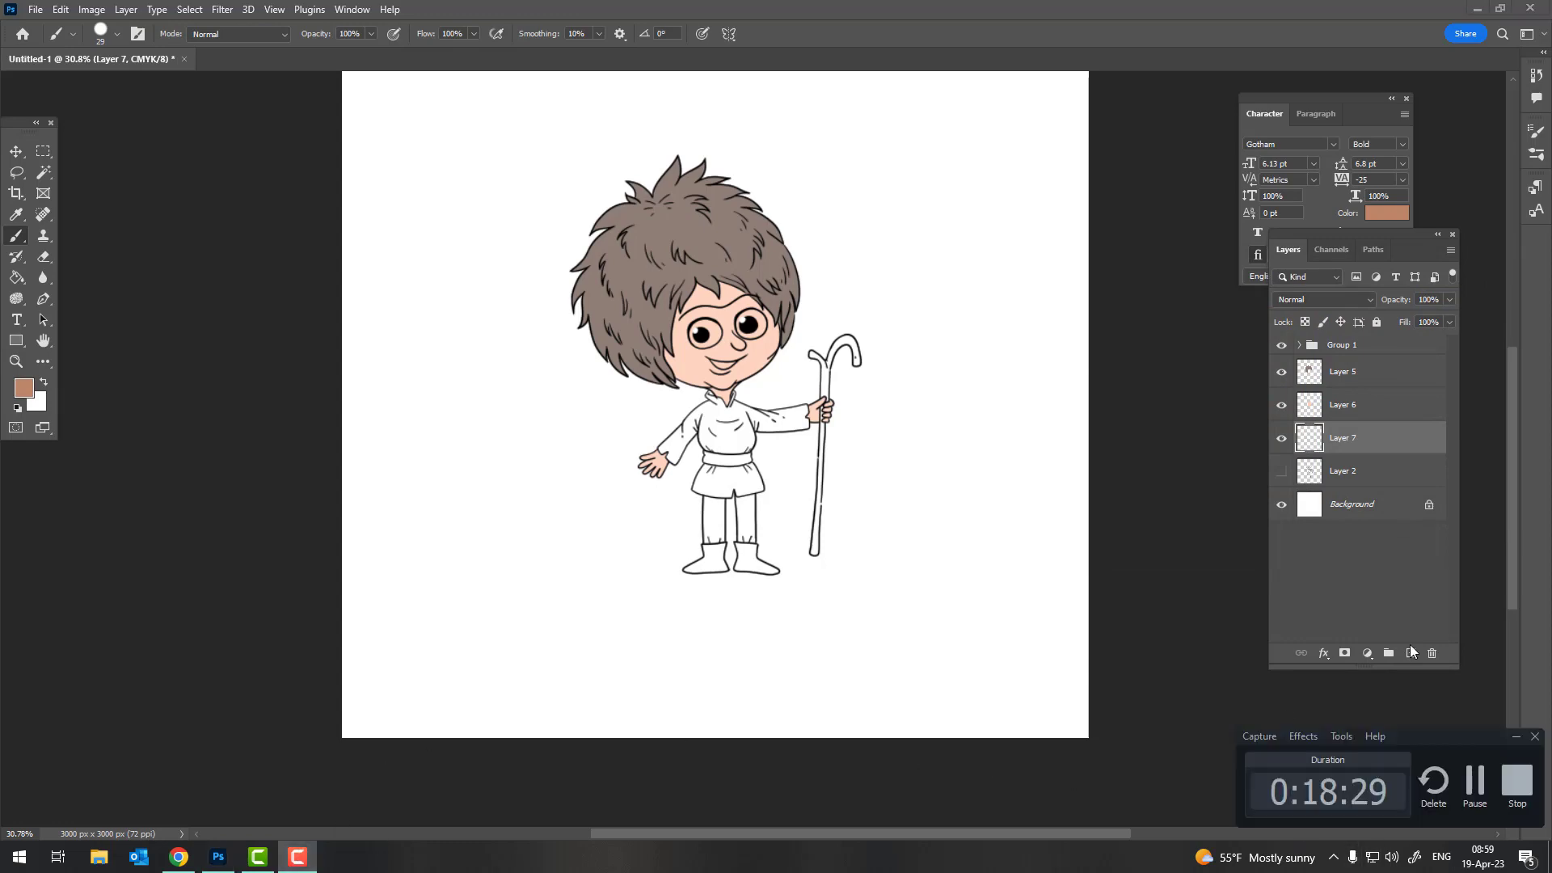
pyautogui.click(1473, 786)
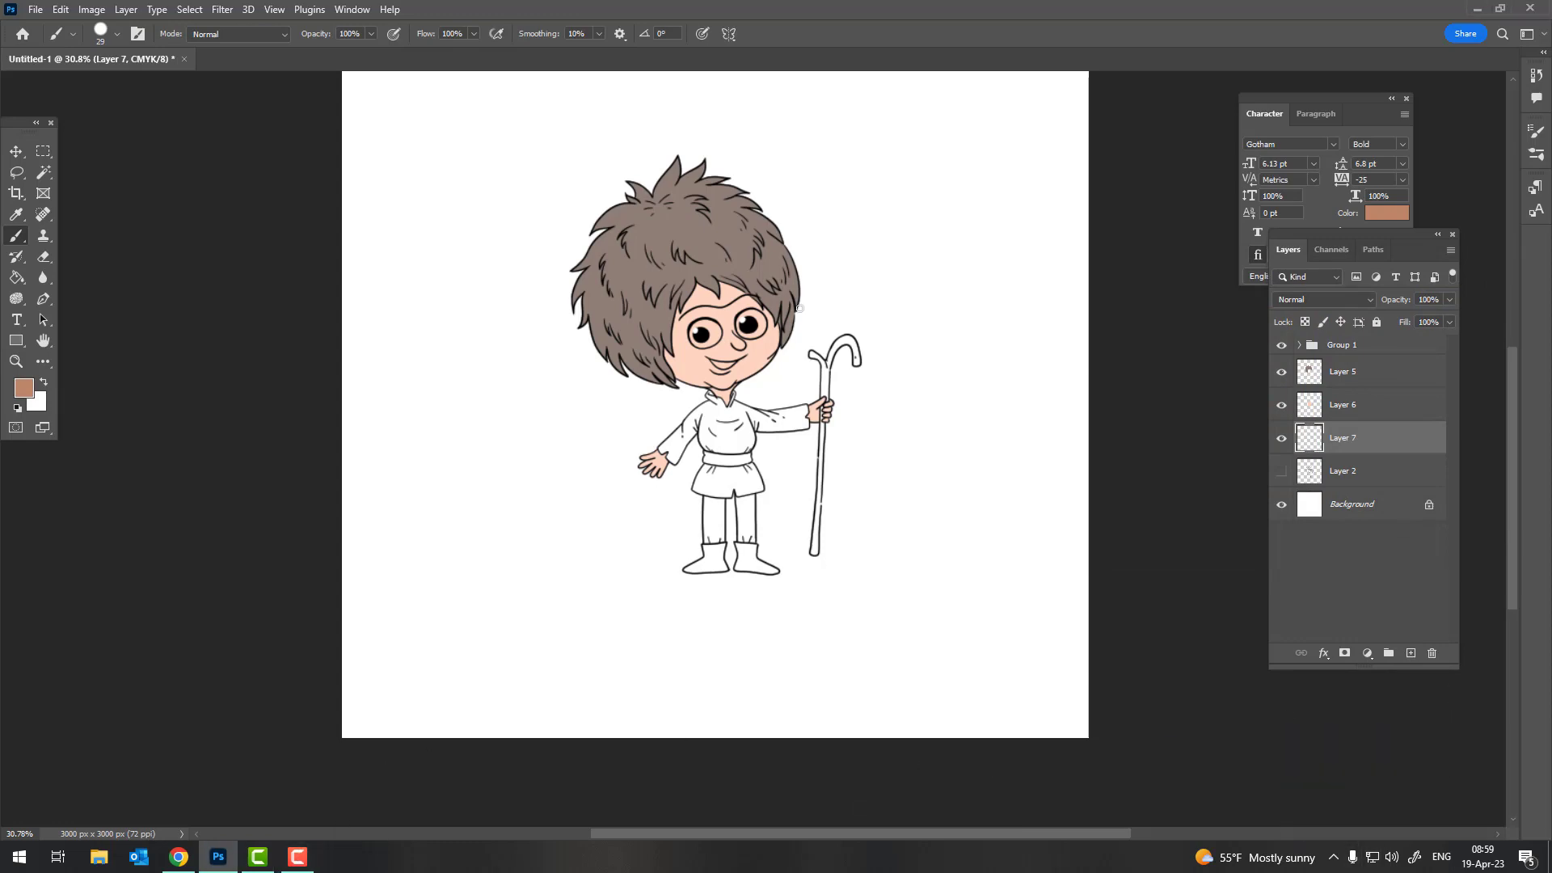
# Paint the staff above the hand, its forks and the crook's curved top brown
pyautogui.moveTo(822, 401); pyautogui.dragTo(890, 401)
pyautogui.moveTo(796, 324)
pyautogui.mouseDown()
pyautogui.moveTo(834, 414)
pyautogui.moveTo(820, 250)
pyautogui.mouseUp()
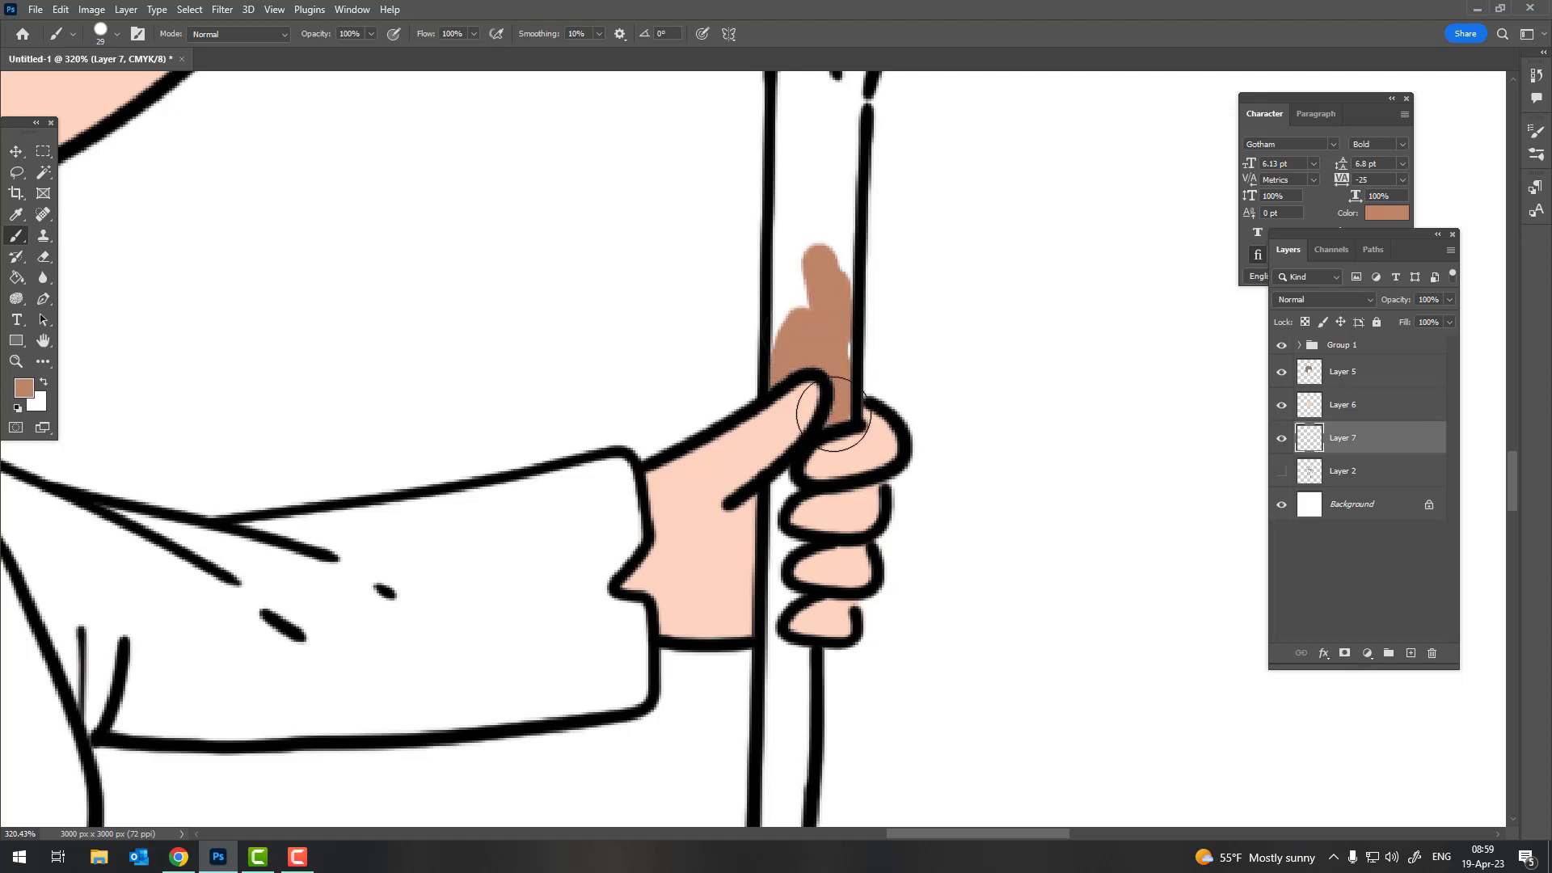
pyautogui.moveTo(834, 414); pyautogui.dragTo(828, 340)
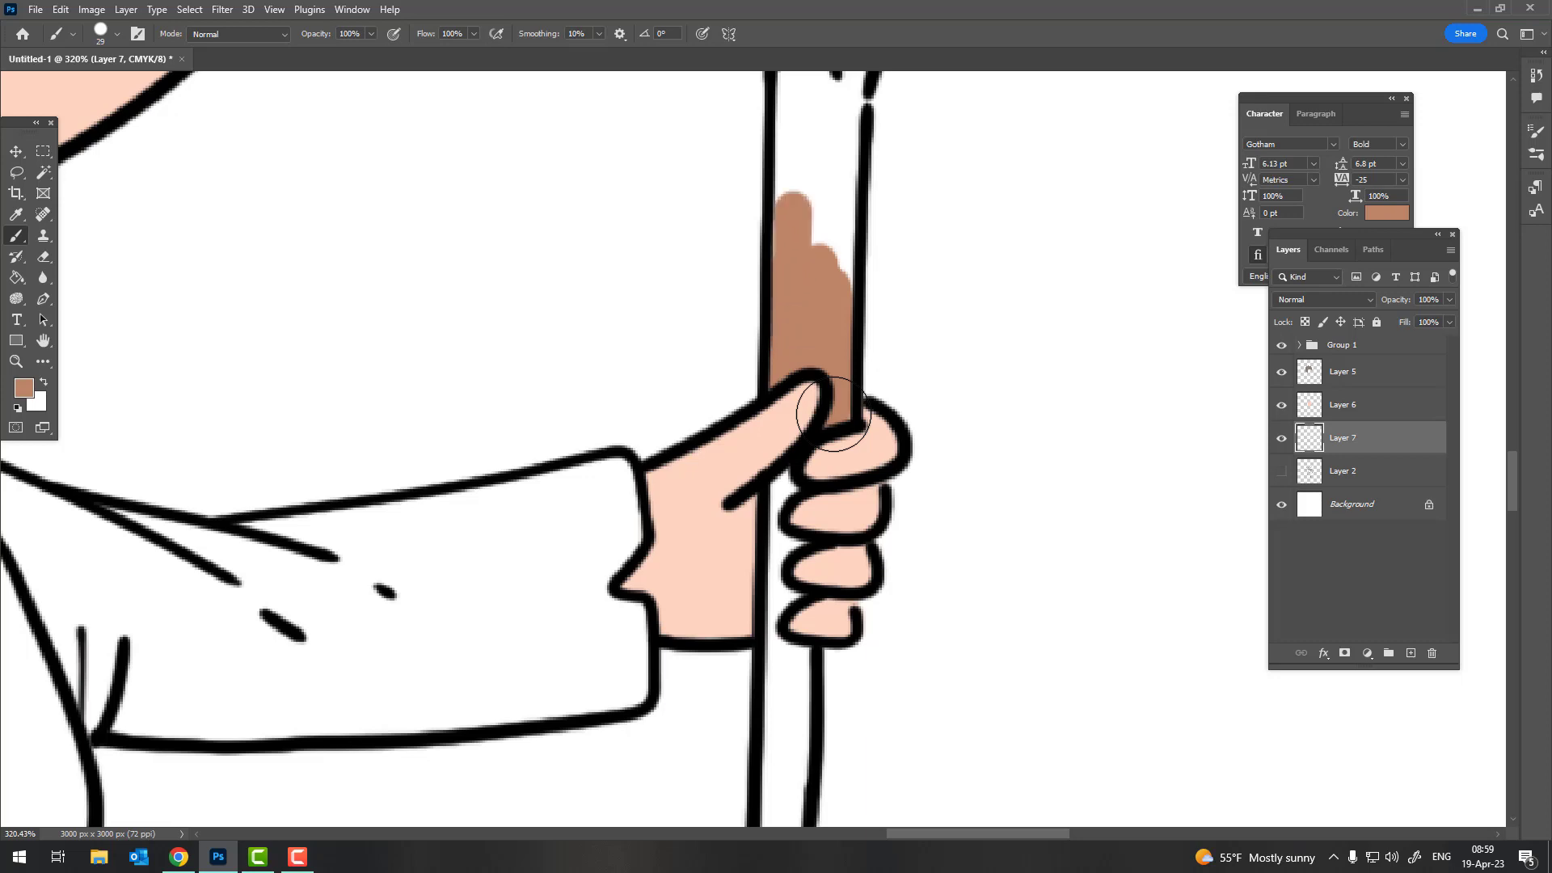
pyautogui.scroll(3, 818, 463)
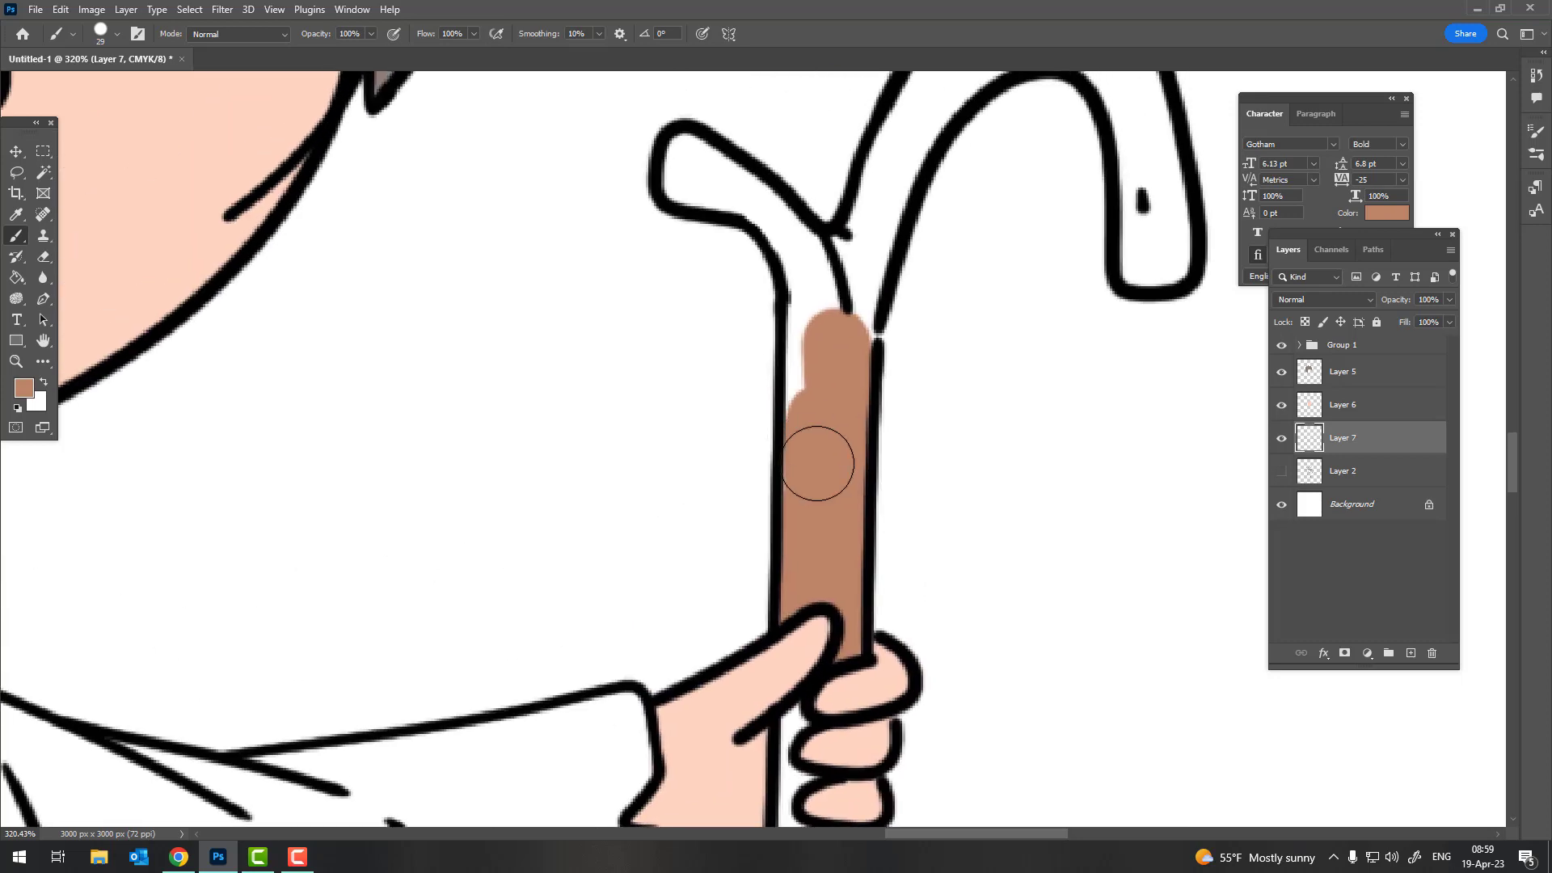
pyautogui.moveTo(797, 420)
pyautogui.mouseDown()
pyautogui.moveTo(813, 291)
pyautogui.moveTo(870, 258)
pyautogui.moveTo(692, 157)
pyautogui.moveTo(693, 194)
pyautogui.mouseUp()
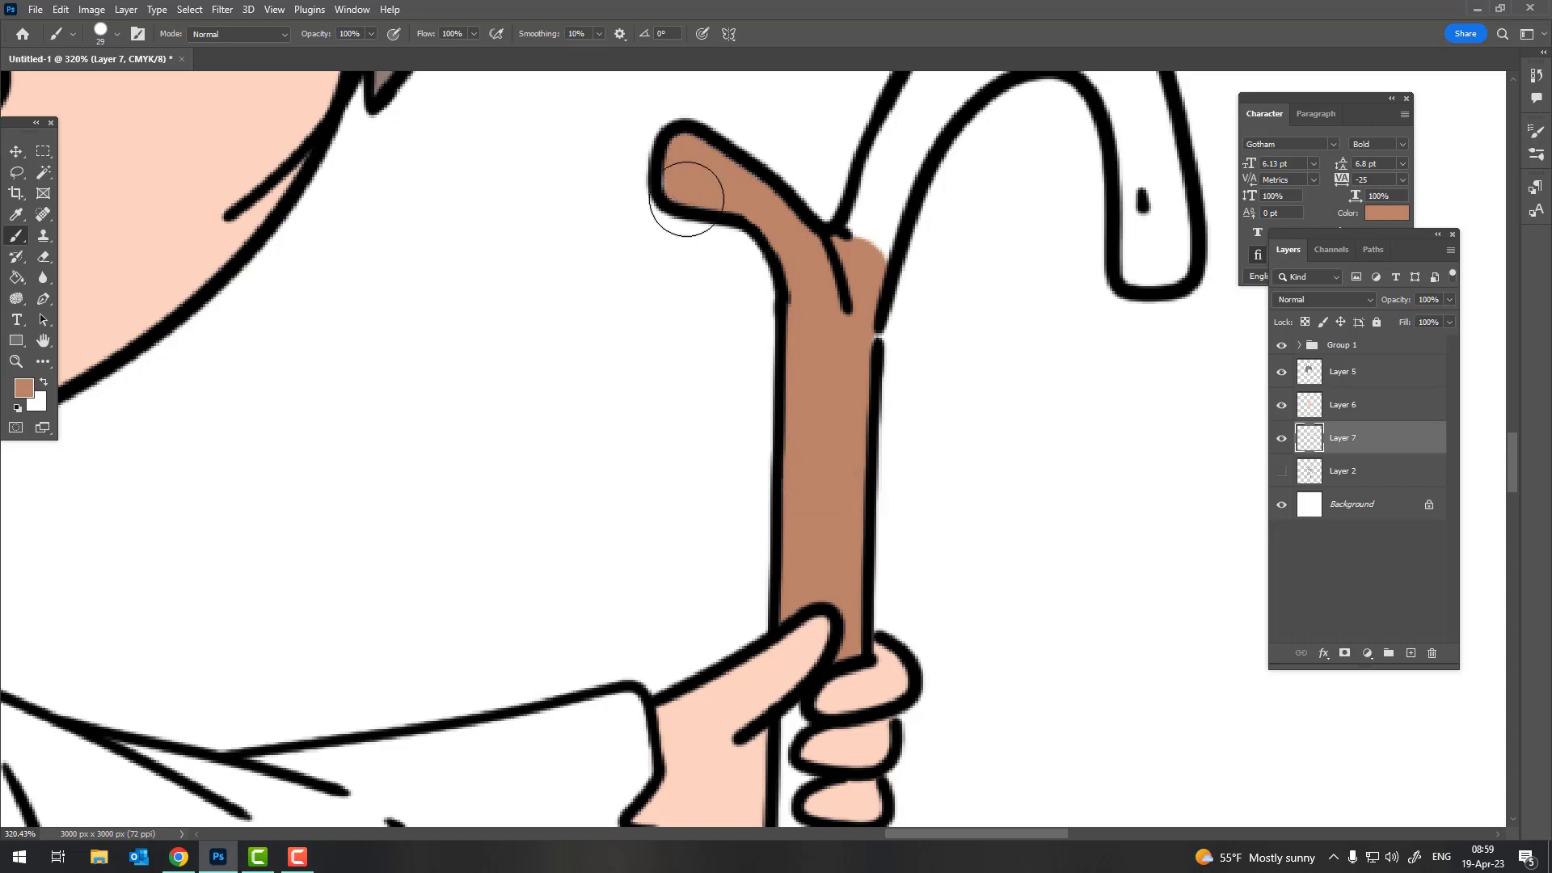
pyautogui.moveTo(881, 251); pyautogui.dragTo(869, 154)
pyautogui.moveTo(797, 292); pyautogui.dragTo(522, 529)
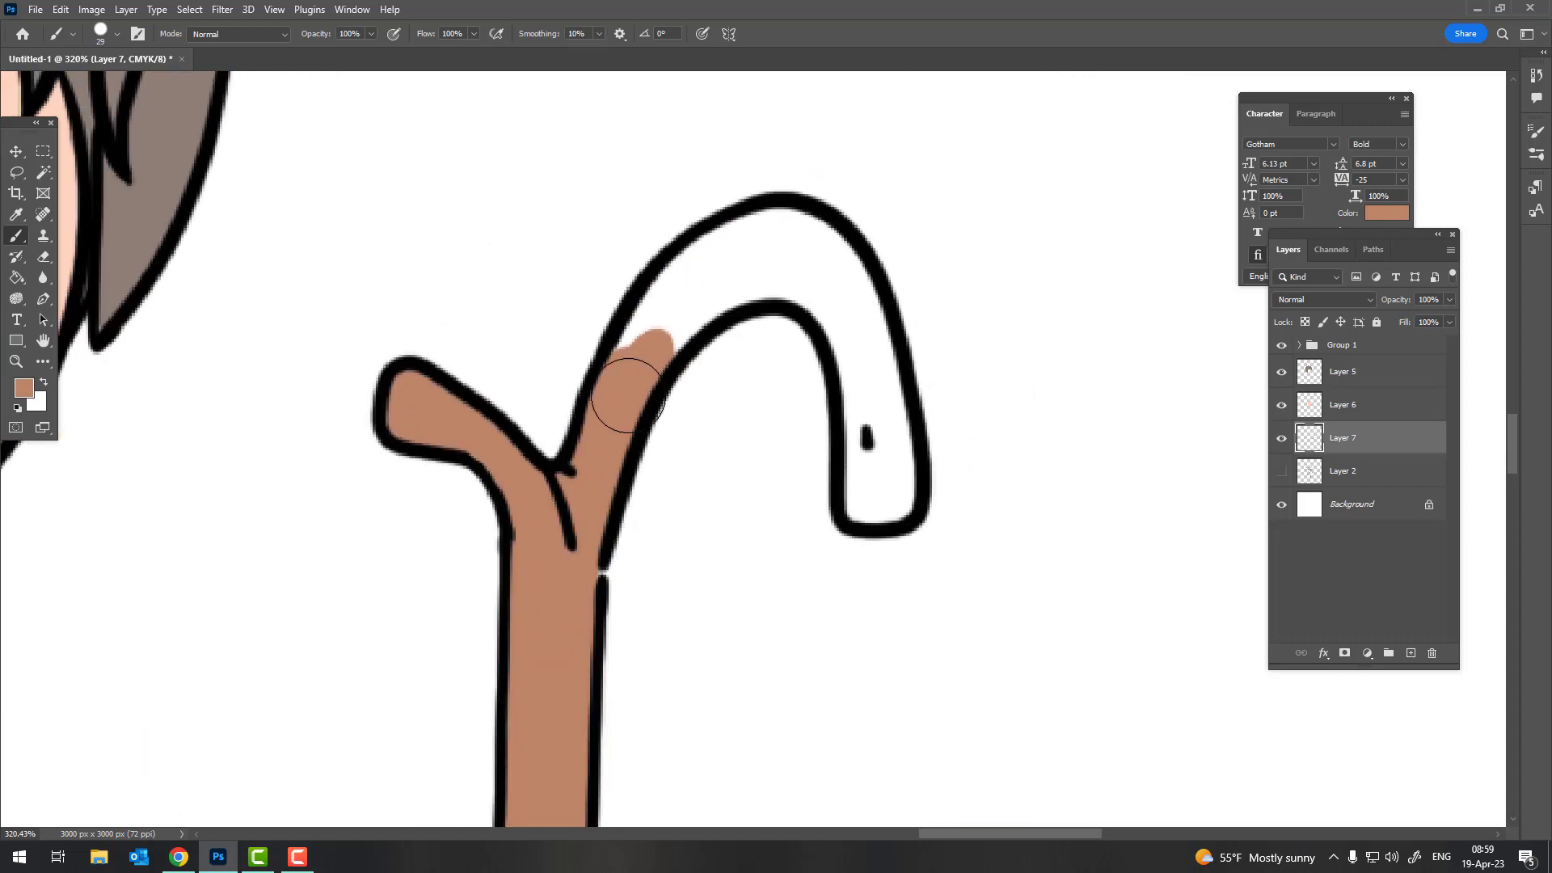
pyautogui.moveTo(639, 340)
pyautogui.mouseDown()
pyautogui.moveTo(704, 258)
pyautogui.moveTo(792, 218)
pyautogui.moveTo(832, 267)
pyautogui.moveTo(877, 380)
pyautogui.moveTo(885, 485)
pyautogui.moveTo(853, 477)
pyautogui.mouseUp()
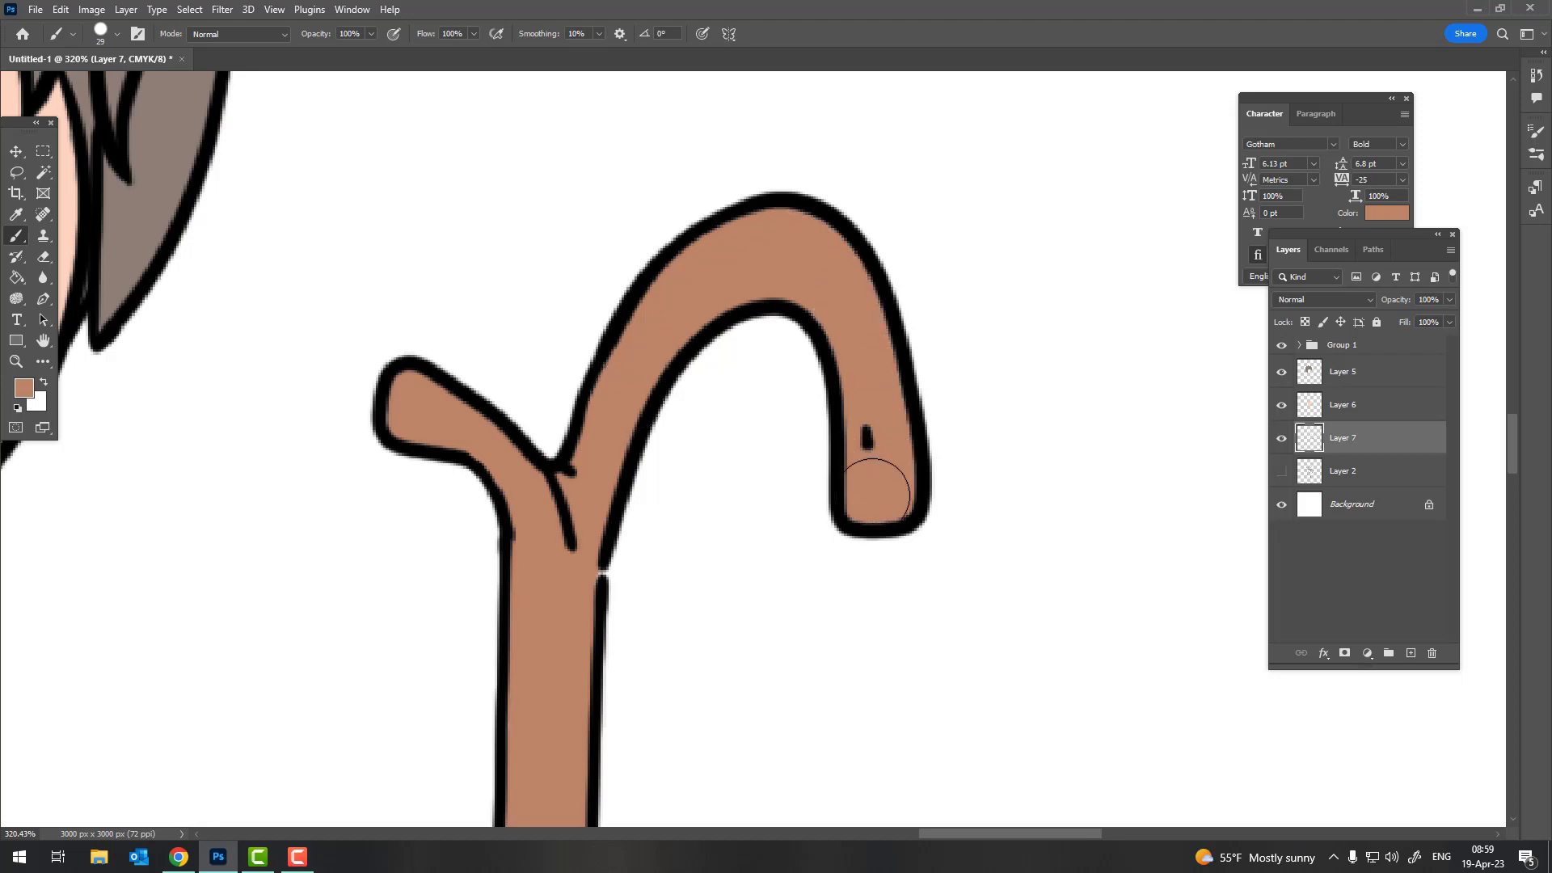
# Paint the staff brown past the hand and down to its bottom end
pyautogui.scroll(-5, 873, 495)
pyautogui.scroll(5, 857, 566)
pyautogui.moveTo(833, 400)
pyautogui.mouseDown()
pyautogui.moveTo(840, 377)
pyautogui.moveTo(833, 461)
pyautogui.mouseUp()
pyautogui.moveTo(841, 377); pyautogui.dragTo(817, 558)
pyautogui.scroll(-5, 816, 558)
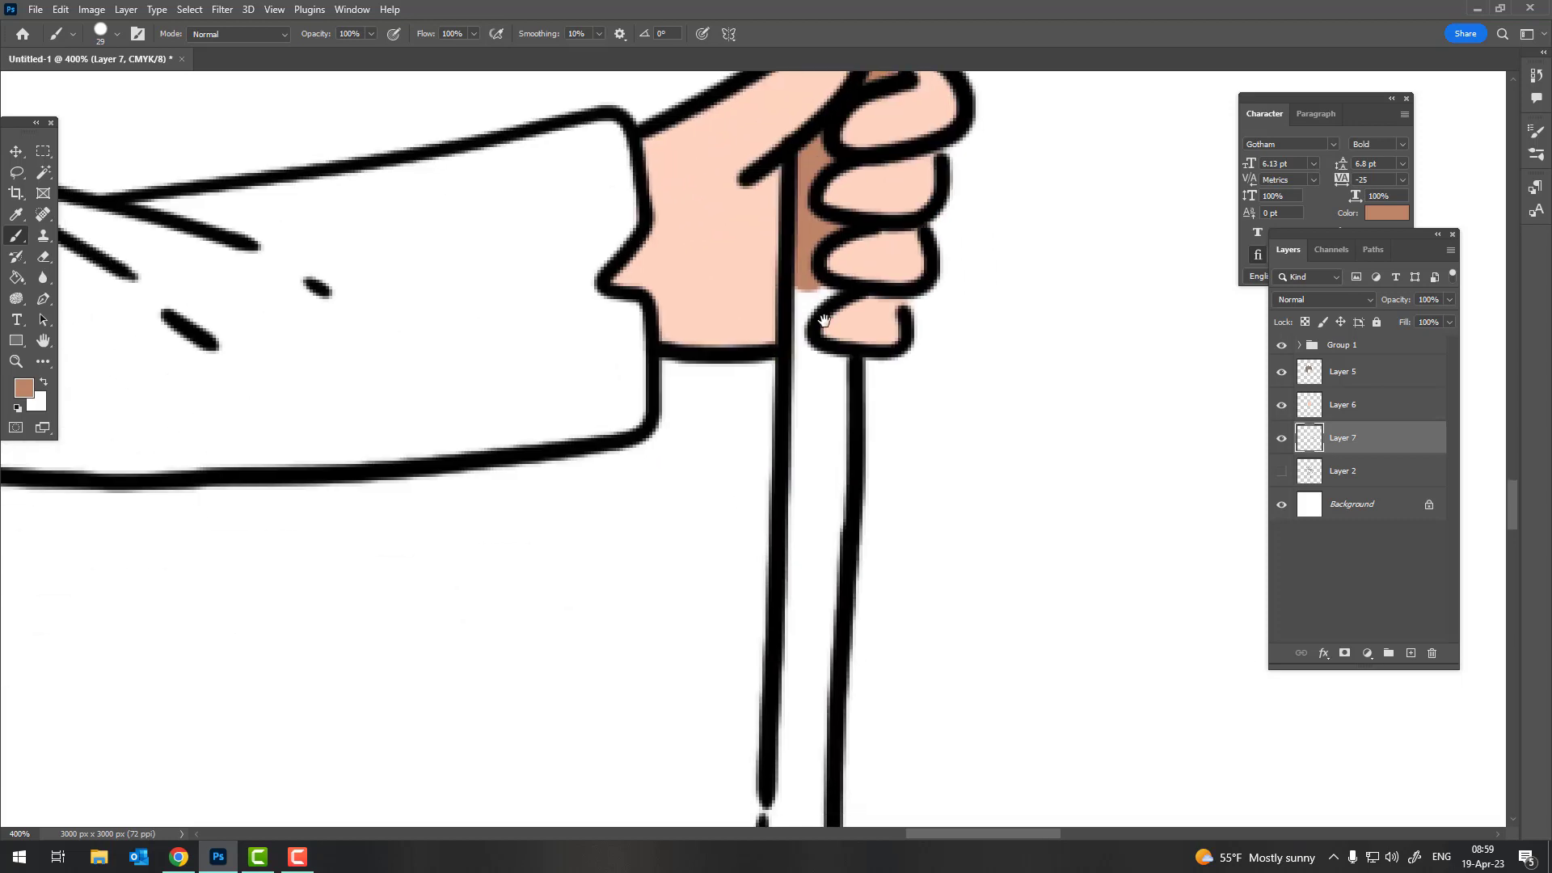
pyautogui.moveTo(801, 356)
pyautogui.mouseDown()
pyautogui.moveTo(810, 299)
pyautogui.moveTo(816, 441)
pyautogui.moveTo(849, 496)
pyautogui.moveTo(819, 634)
pyautogui.mouseUp()
pyautogui.scroll(-6, 819, 634)
pyautogui.moveTo(841, 258)
pyautogui.mouseDown()
pyautogui.moveTo(828, 574)
pyautogui.moveTo(831, 476)
pyautogui.mouseUp()
pyautogui.scroll(-7, 832, 476)
pyautogui.moveTo(857, 315); pyautogui.dragTo(866, 259)
pyautogui.moveTo(881, 526)
pyautogui.mouseDown()
pyautogui.moveTo(884, 259)
pyautogui.moveTo(907, 388)
pyautogui.mouseUp()
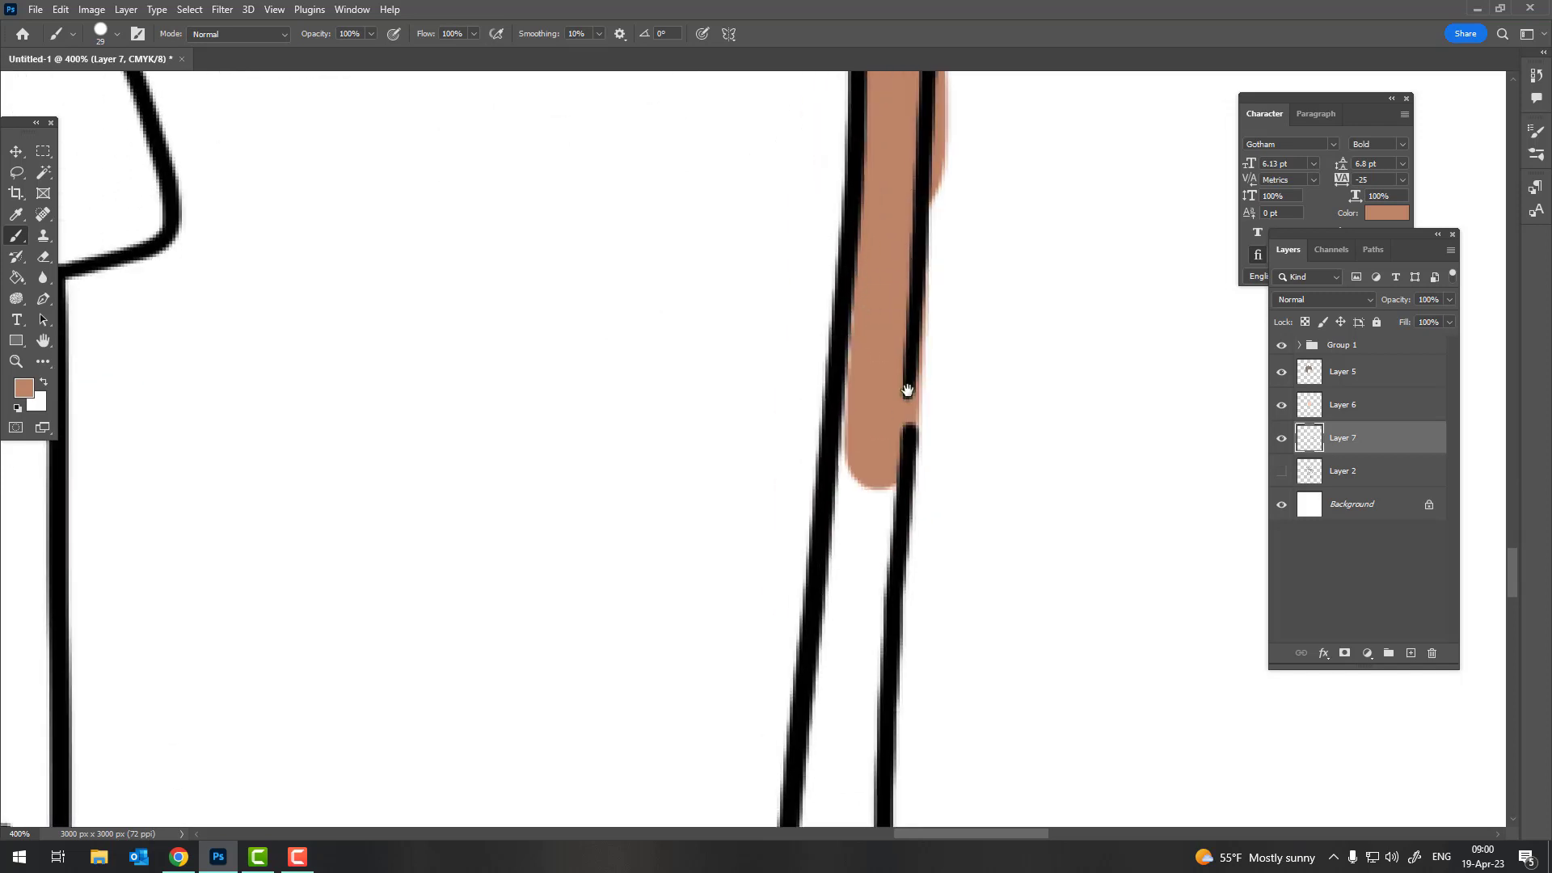
pyautogui.scroll(-5, 907, 388)
pyautogui.moveTo(890, 225)
pyautogui.mouseDown()
pyautogui.moveTo(880, 558)
pyautogui.moveTo(892, 365)
pyautogui.mouseUp()
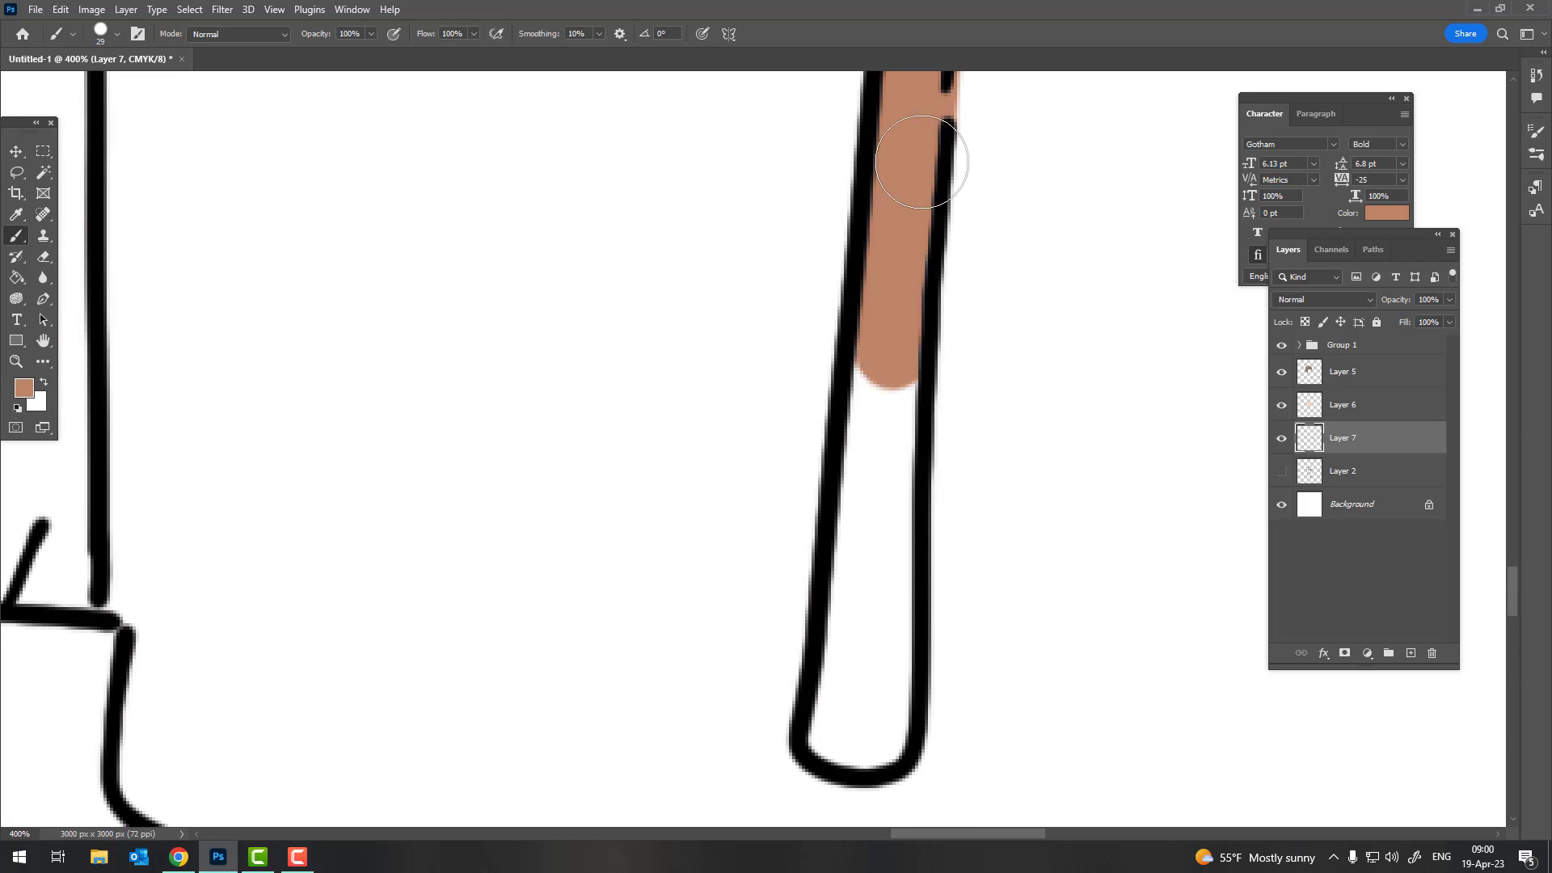
pyautogui.moveTo(897, 243)
pyautogui.mouseDown()
pyautogui.moveTo(877, 508)
pyautogui.moveTo(876, 381)
pyautogui.moveTo(873, 394)
pyautogui.mouseUp()
# Scroll back along the staff with the Eraser to check for stray paint, then switch to Zoom
pyautogui.press('e')
pyautogui.scroll(-5, 906, 421)
pyautogui.scroll(3, 832, 461)
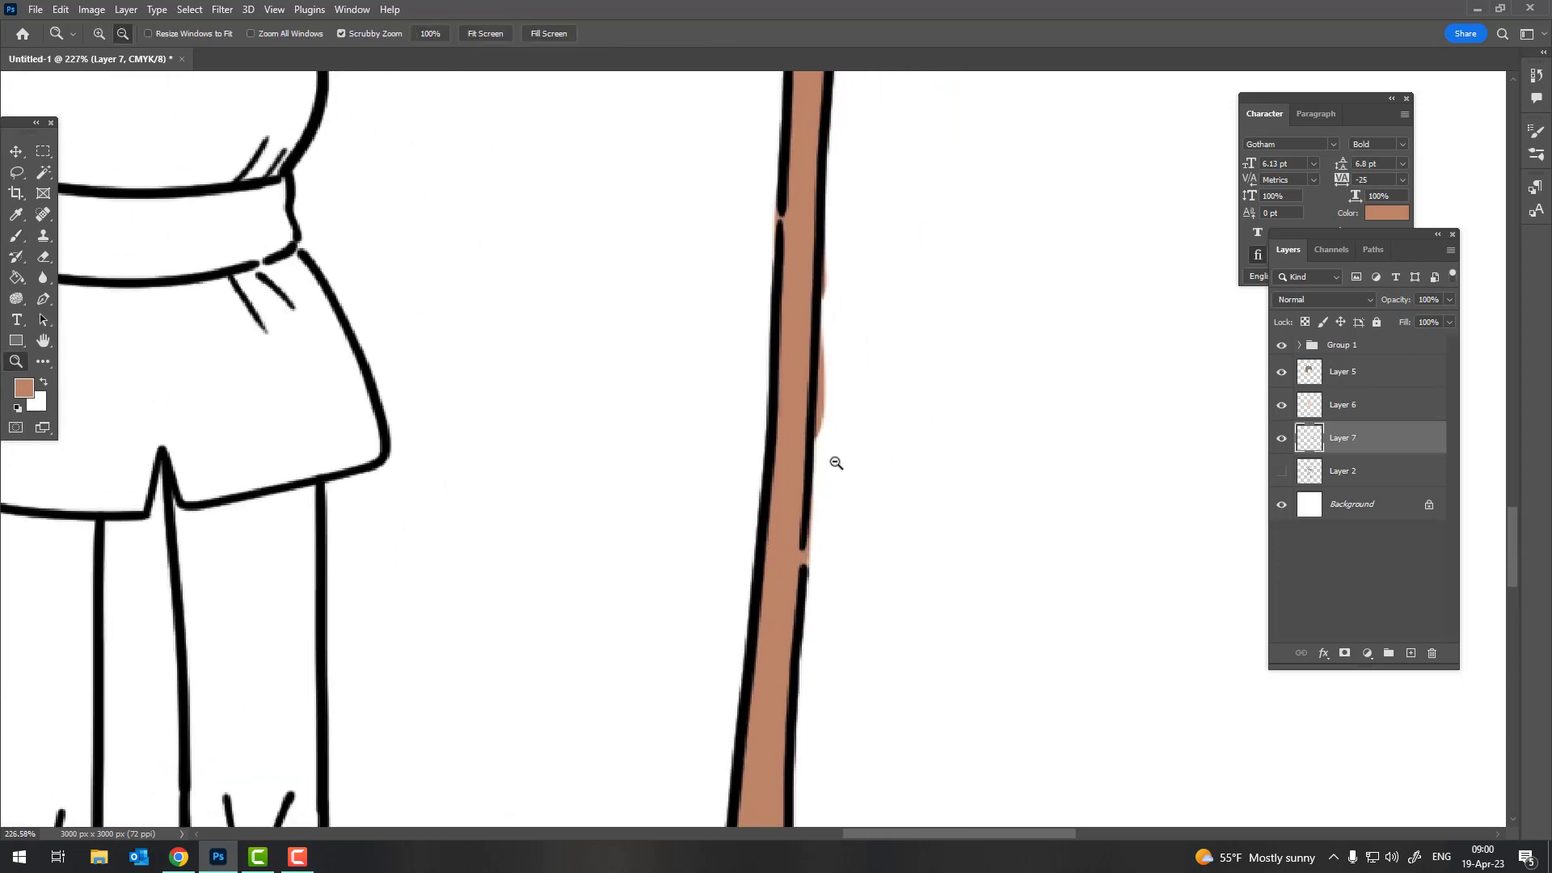
pyautogui.scroll(2, 837, 324)
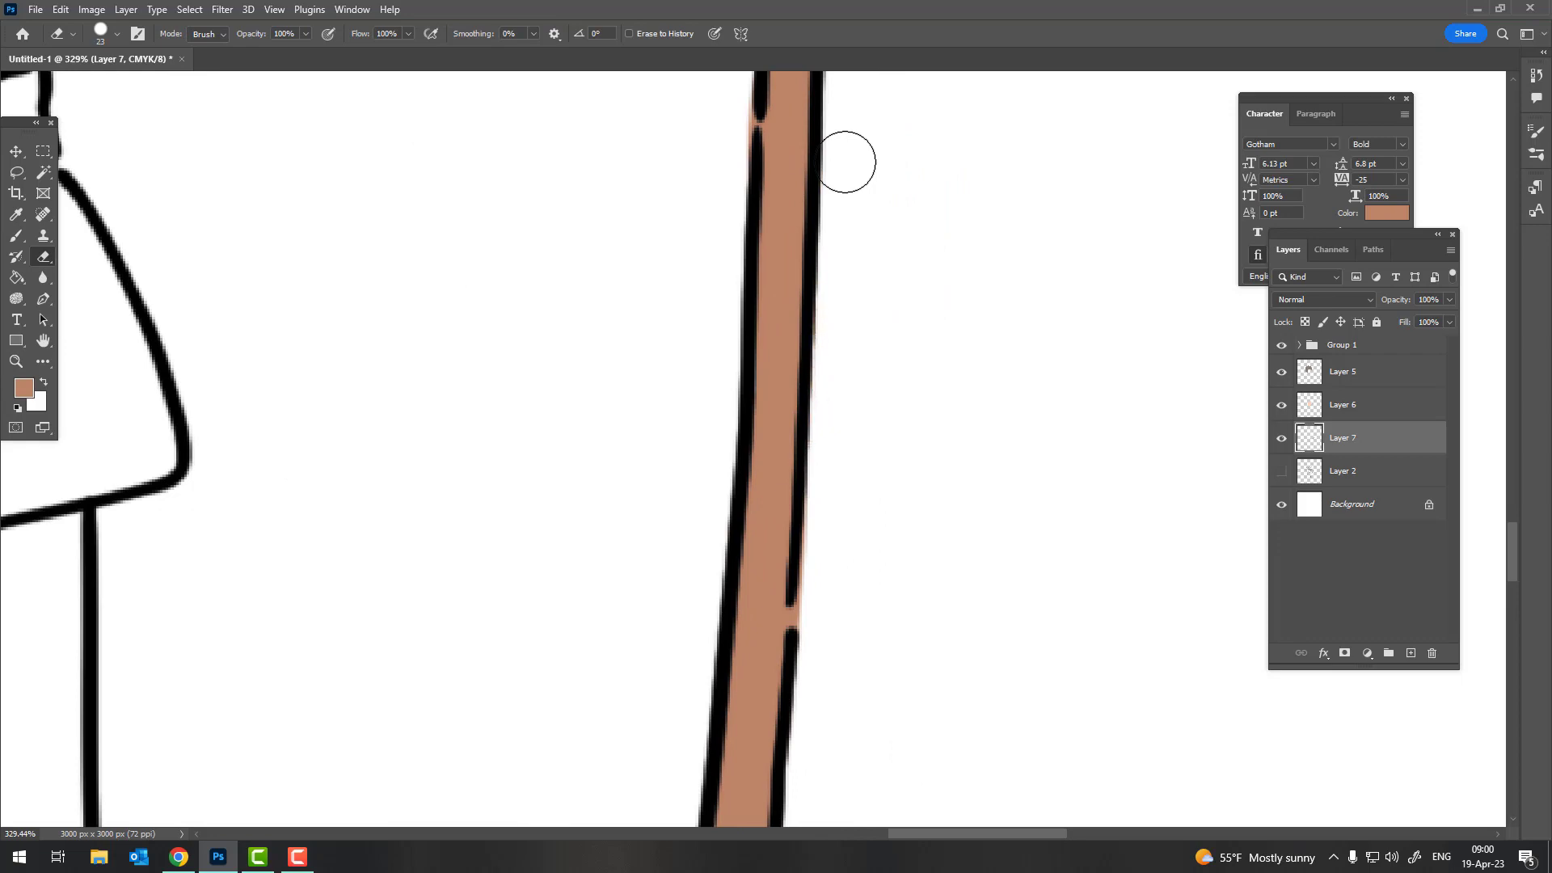
pyautogui.scroll(5, 821, 614)
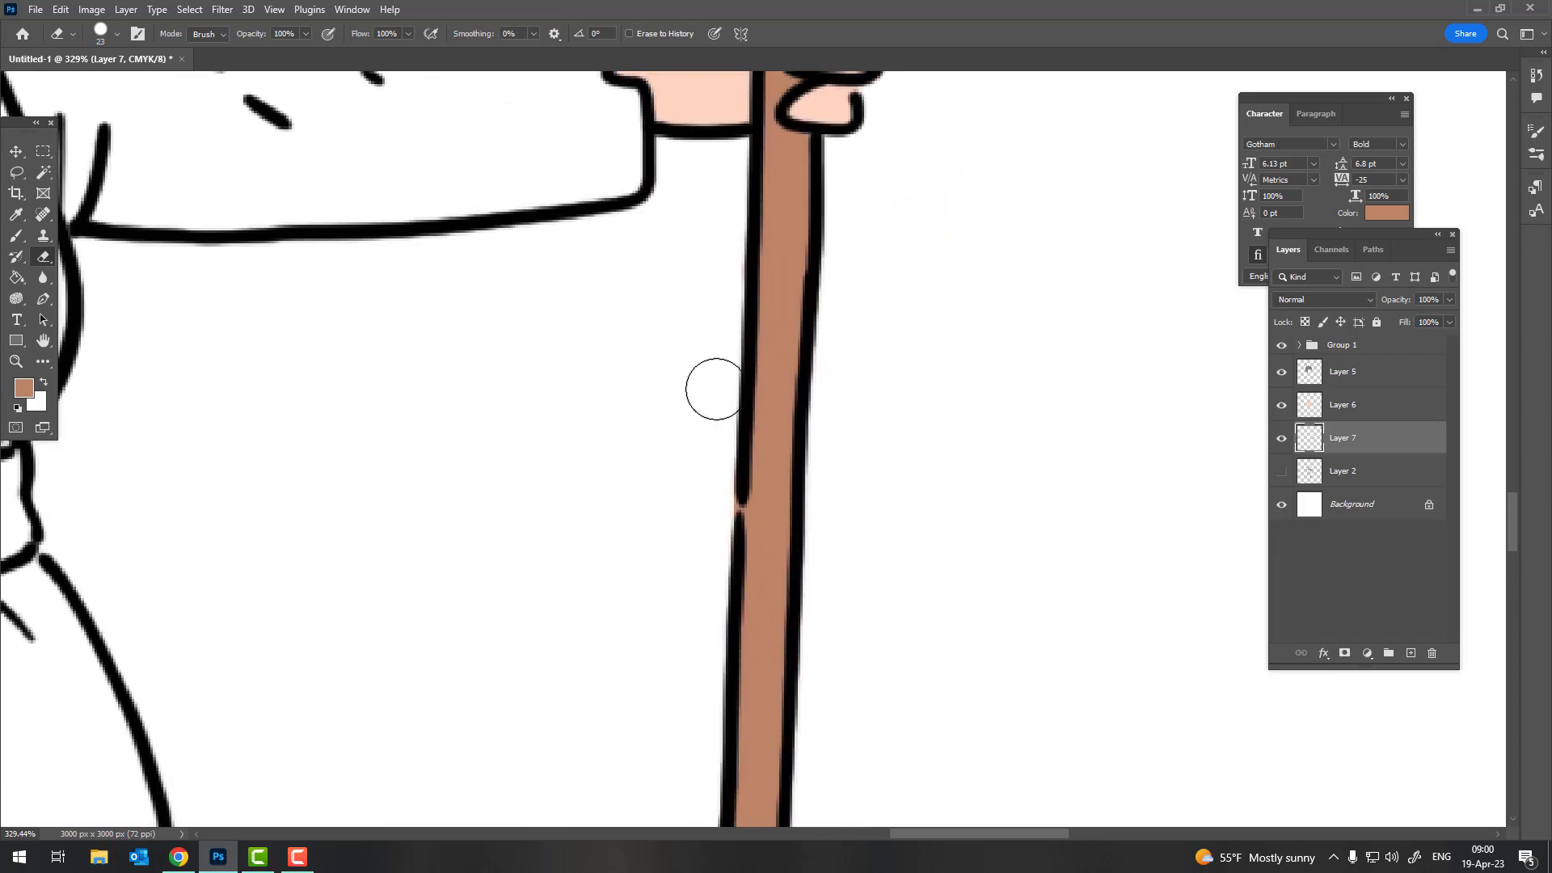
pyautogui.press('z')
pyautogui.scroll(-5, 717, 389)
pyautogui.scroll(-5, 669, 530)
# Add a new layer above Layer 2 and choose an olive foreground colour
pyautogui.click(1367, 471)
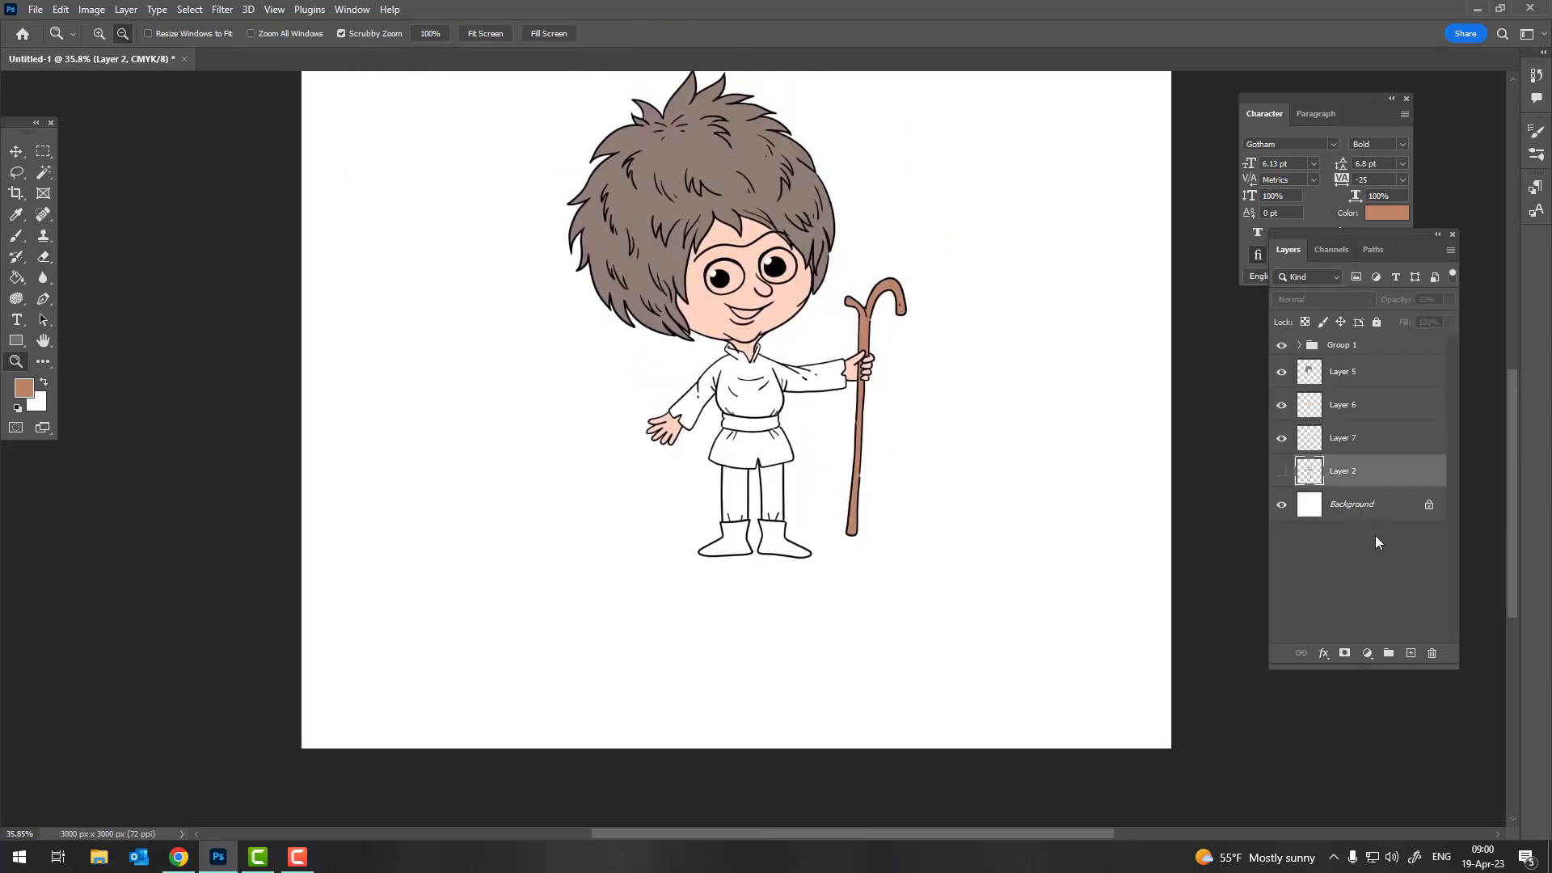
pyautogui.hotkey('ctrl', 'shift', 'alt', 'n')
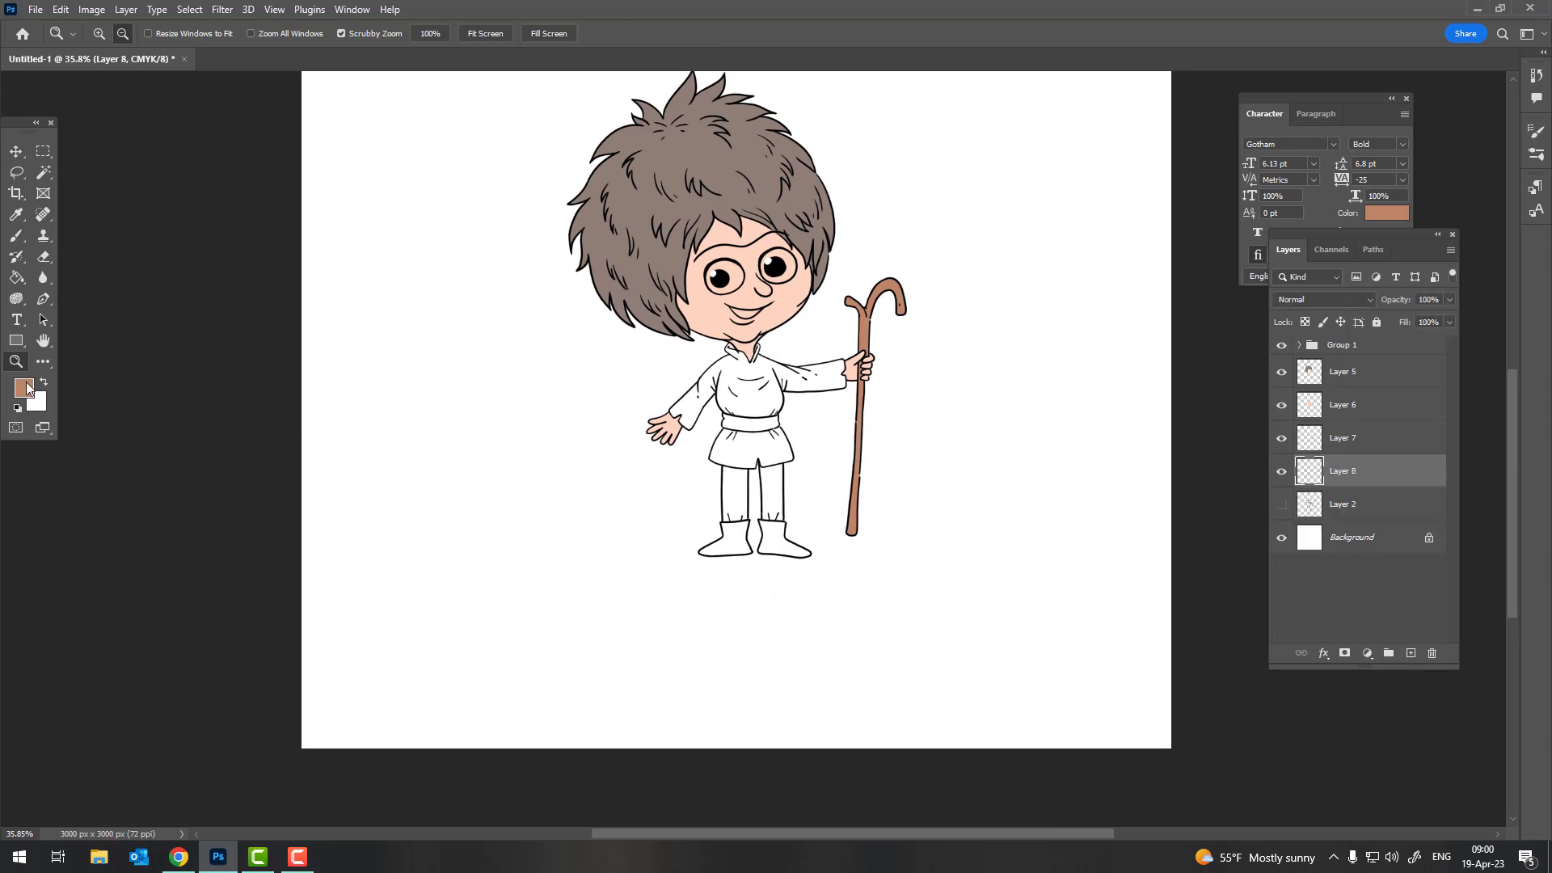
pyautogui.click(25, 388)
pyautogui.click(1326, 436)
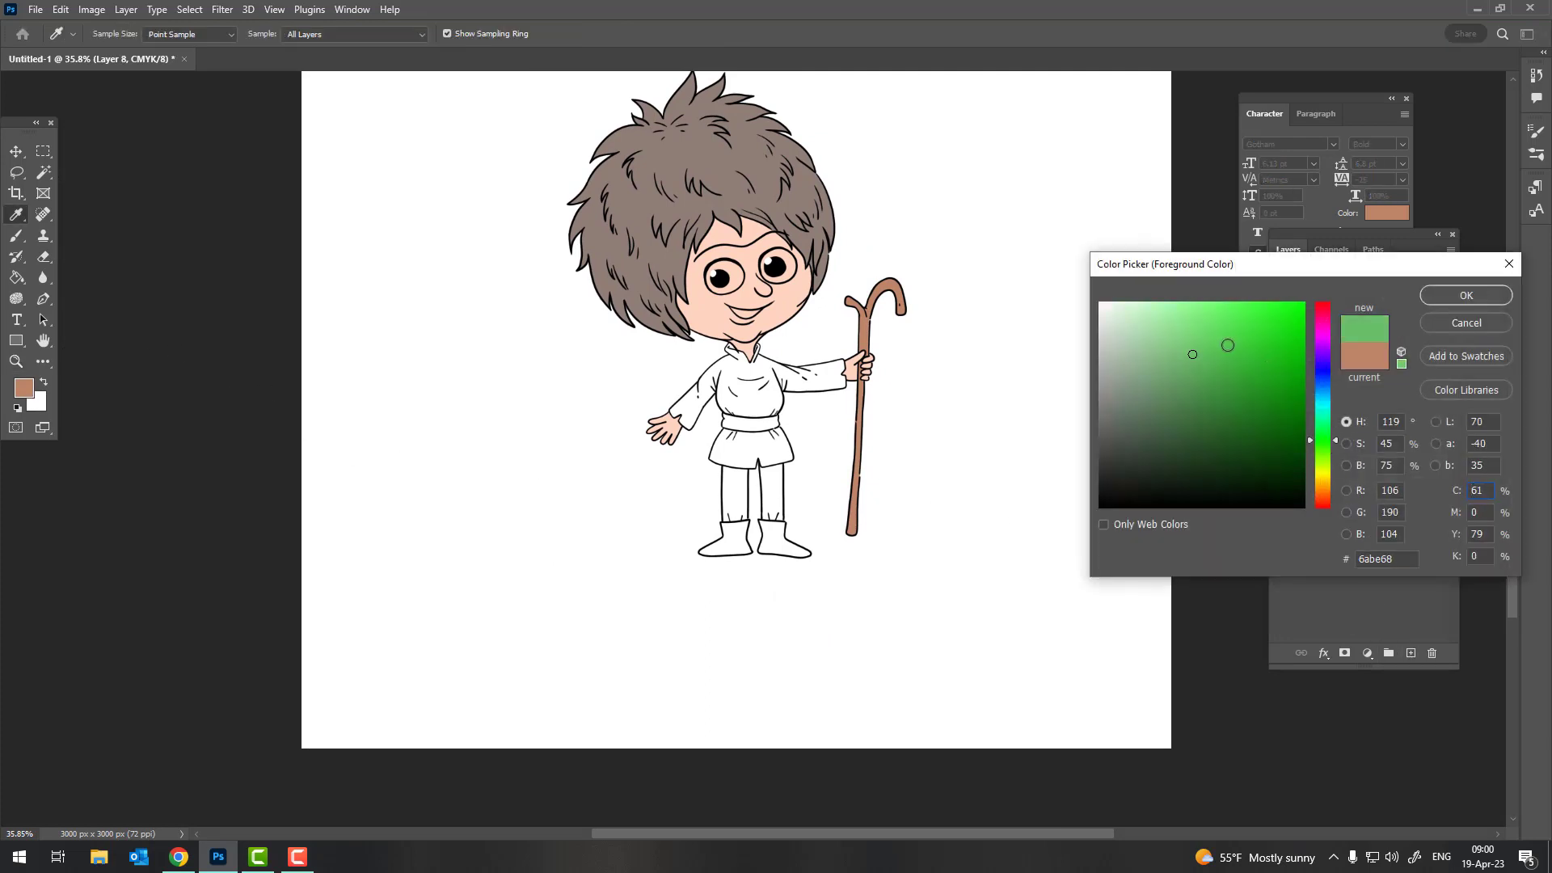
pyautogui.click(1202, 387)
pyautogui.click(1330, 419)
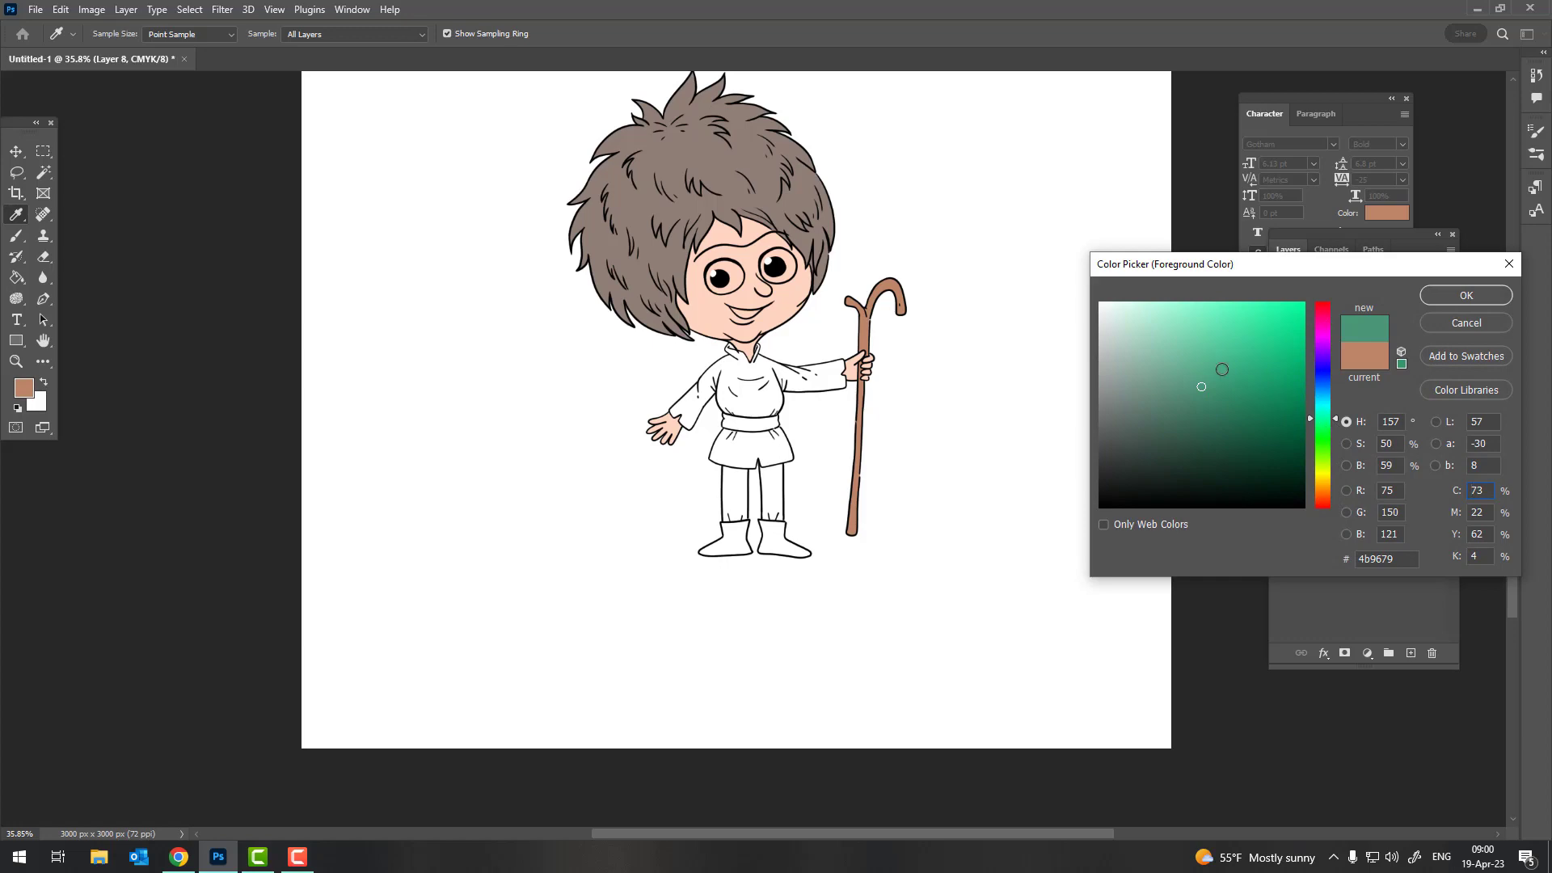
pyautogui.moveTo(1221, 368); pyautogui.dragTo(1209, 366)
pyautogui.moveTo(1326, 436); pyautogui.dragTo(1321, 474)
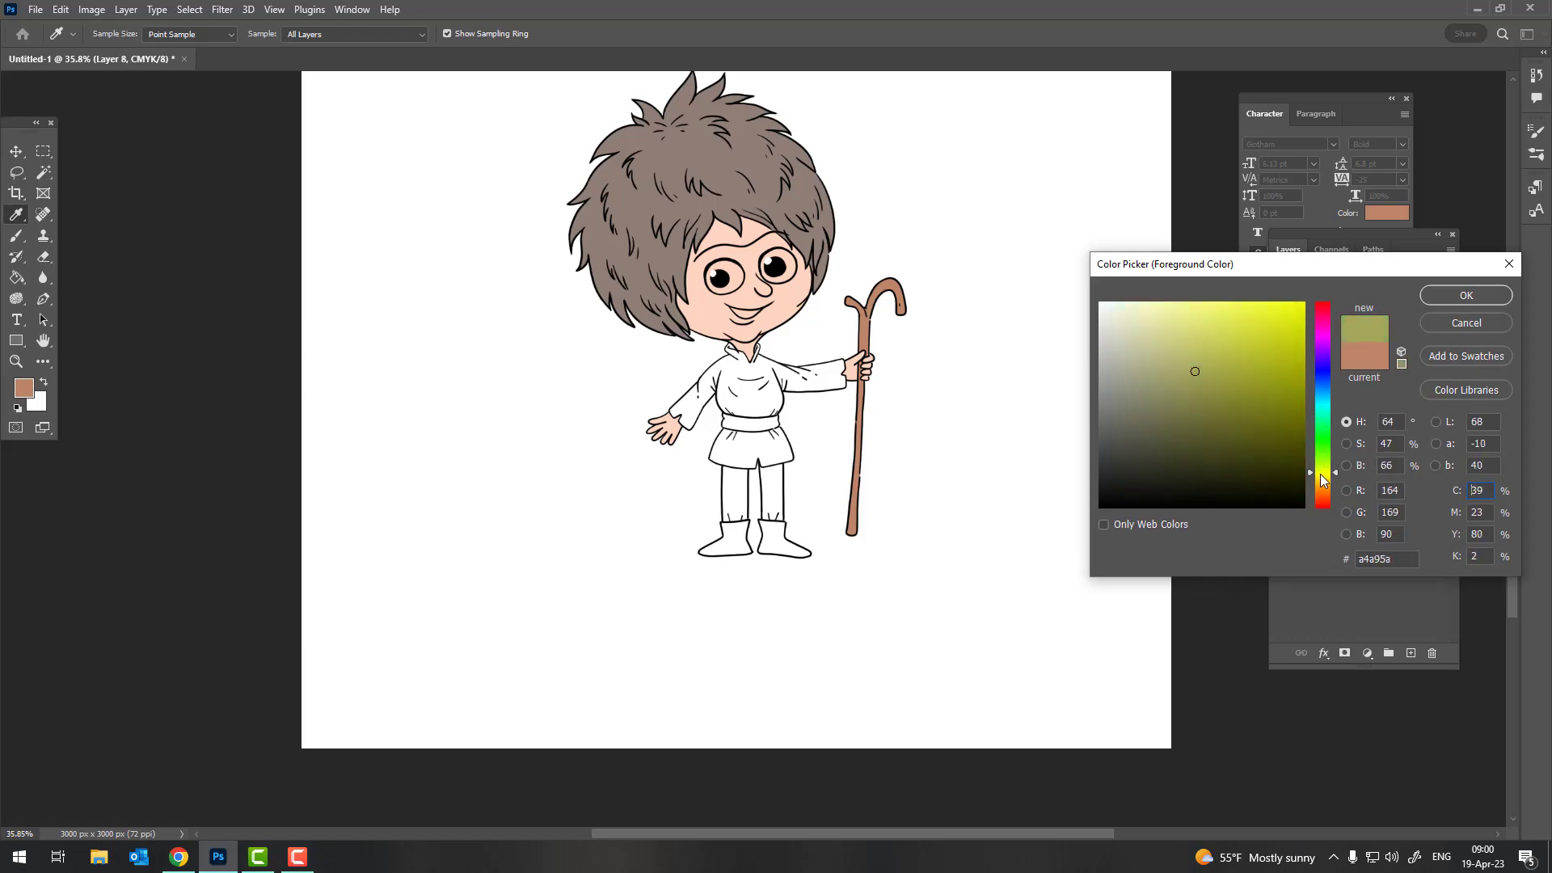
pyautogui.click(1466, 296)
# Paint an olive patch on the tunic chest, then adjust the colour to golden olive
pyautogui.press('b')
pyautogui.moveTo(710, 374)
pyautogui.mouseDown()
pyautogui.moveTo(808, 403)
pyautogui.moveTo(785, 388)
pyautogui.mouseUp()
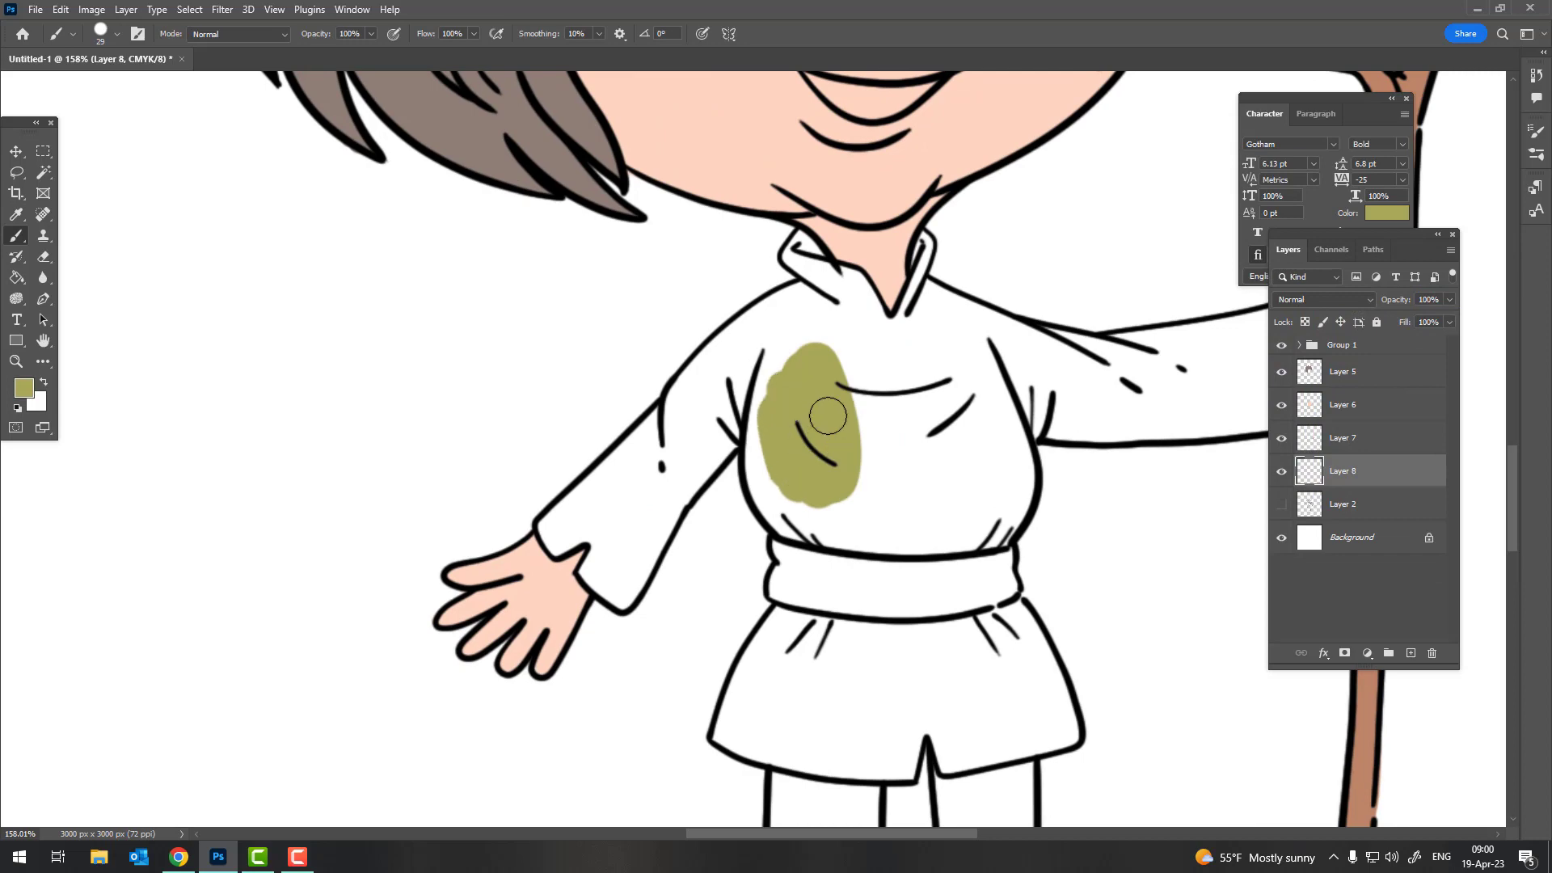
pyautogui.moveTo(908, 410)
pyautogui.mouseDown()
pyautogui.moveTo(870, 348)
pyautogui.moveTo(897, 363)
pyautogui.moveTo(926, 493)
pyautogui.mouseUp()
pyautogui.click(25, 388)
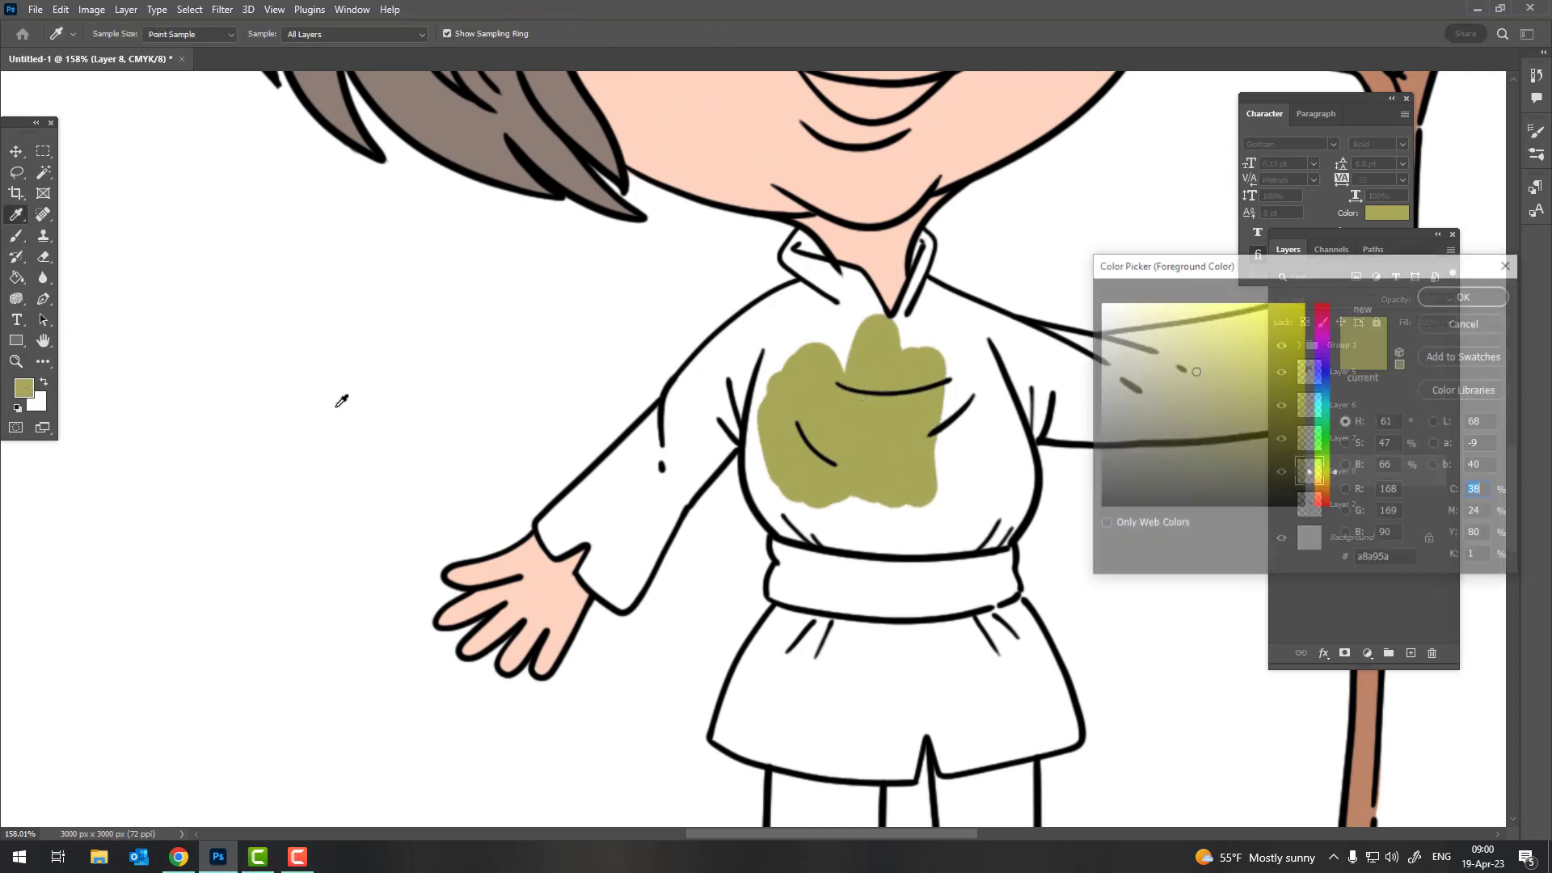
pyautogui.moveTo(1326, 467); pyautogui.dragTo(1321, 479)
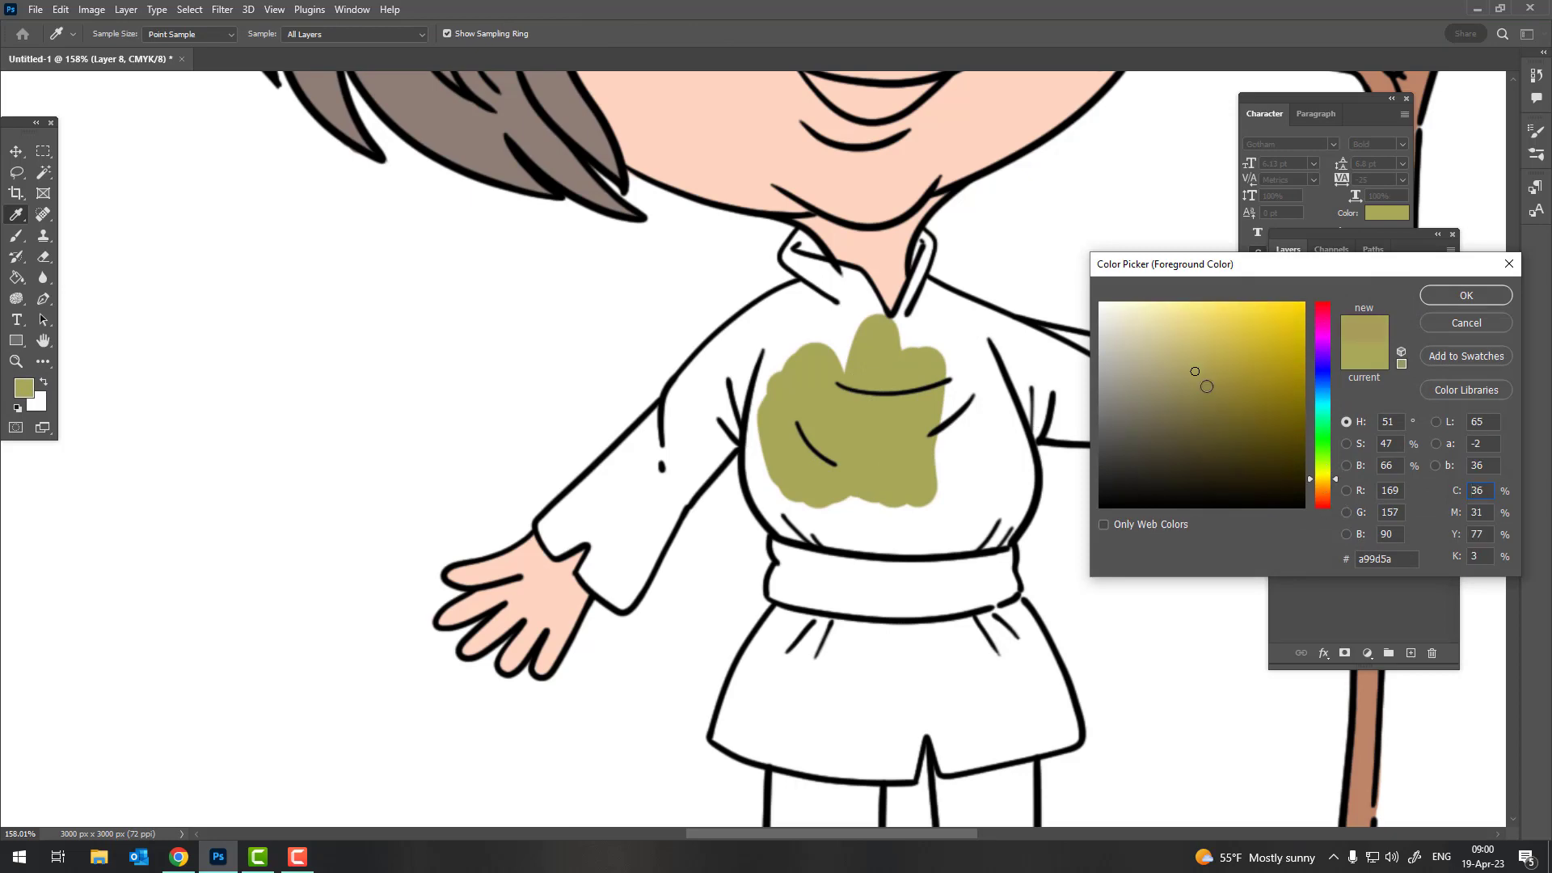
pyautogui.moveTo(1208, 386); pyautogui.dragTo(1204, 354)
pyautogui.click(1448, 299)
# Paint the chest, left shoulder and hanging sleeve golden olive, then zoom out
pyautogui.moveTo(816, 339); pyautogui.dragTo(784, 493)
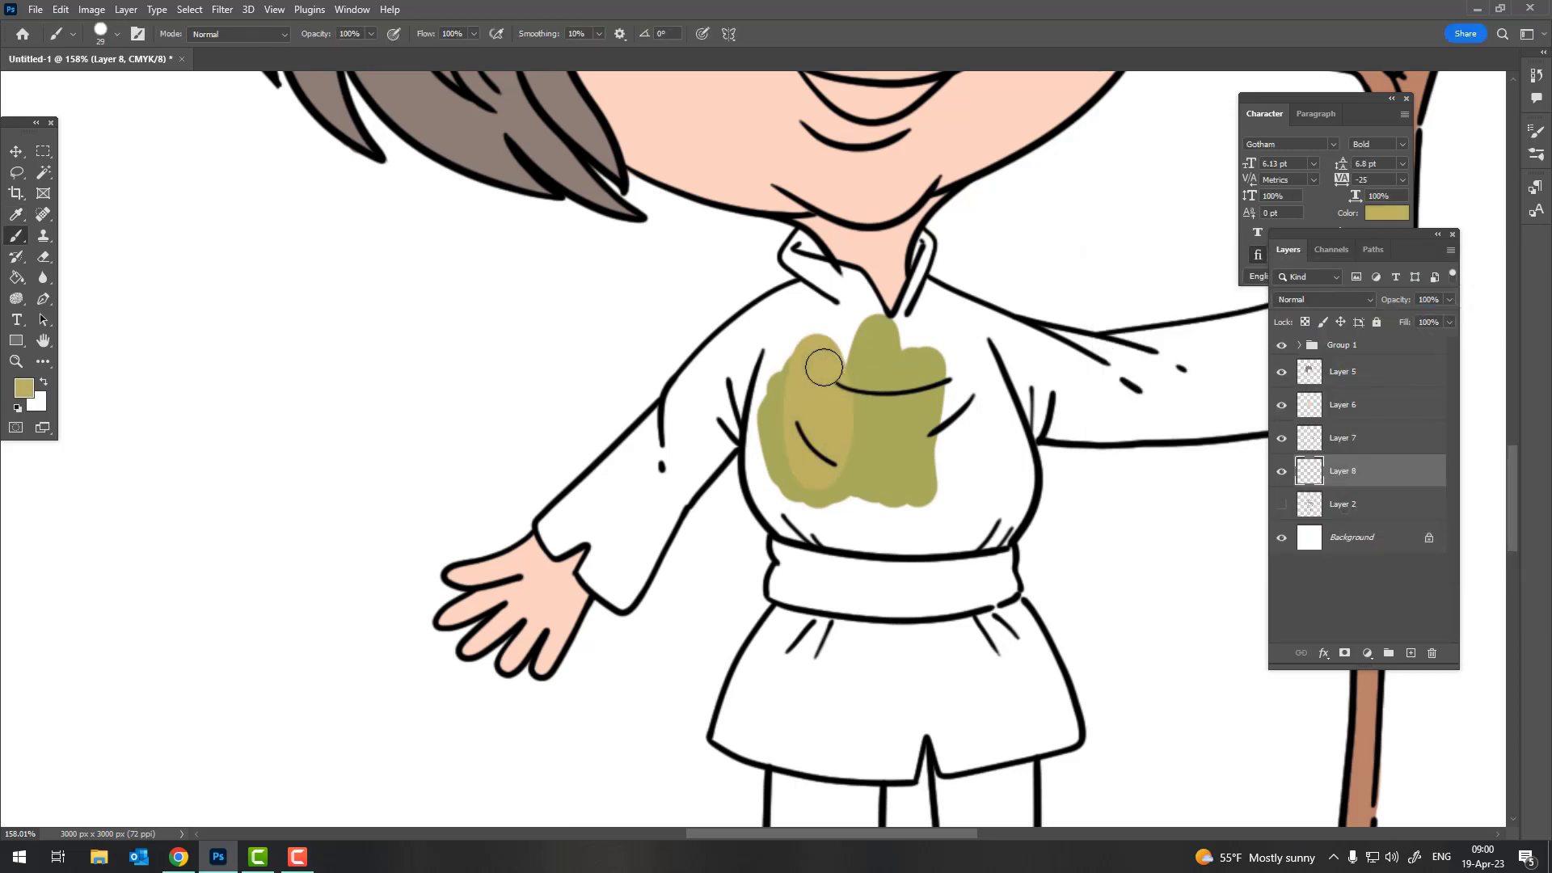
pyautogui.moveTo(768, 388)
pyautogui.mouseDown()
pyautogui.moveTo(889, 372)
pyautogui.moveTo(926, 509)
pyautogui.moveTo(958, 364)
pyautogui.mouseUp()
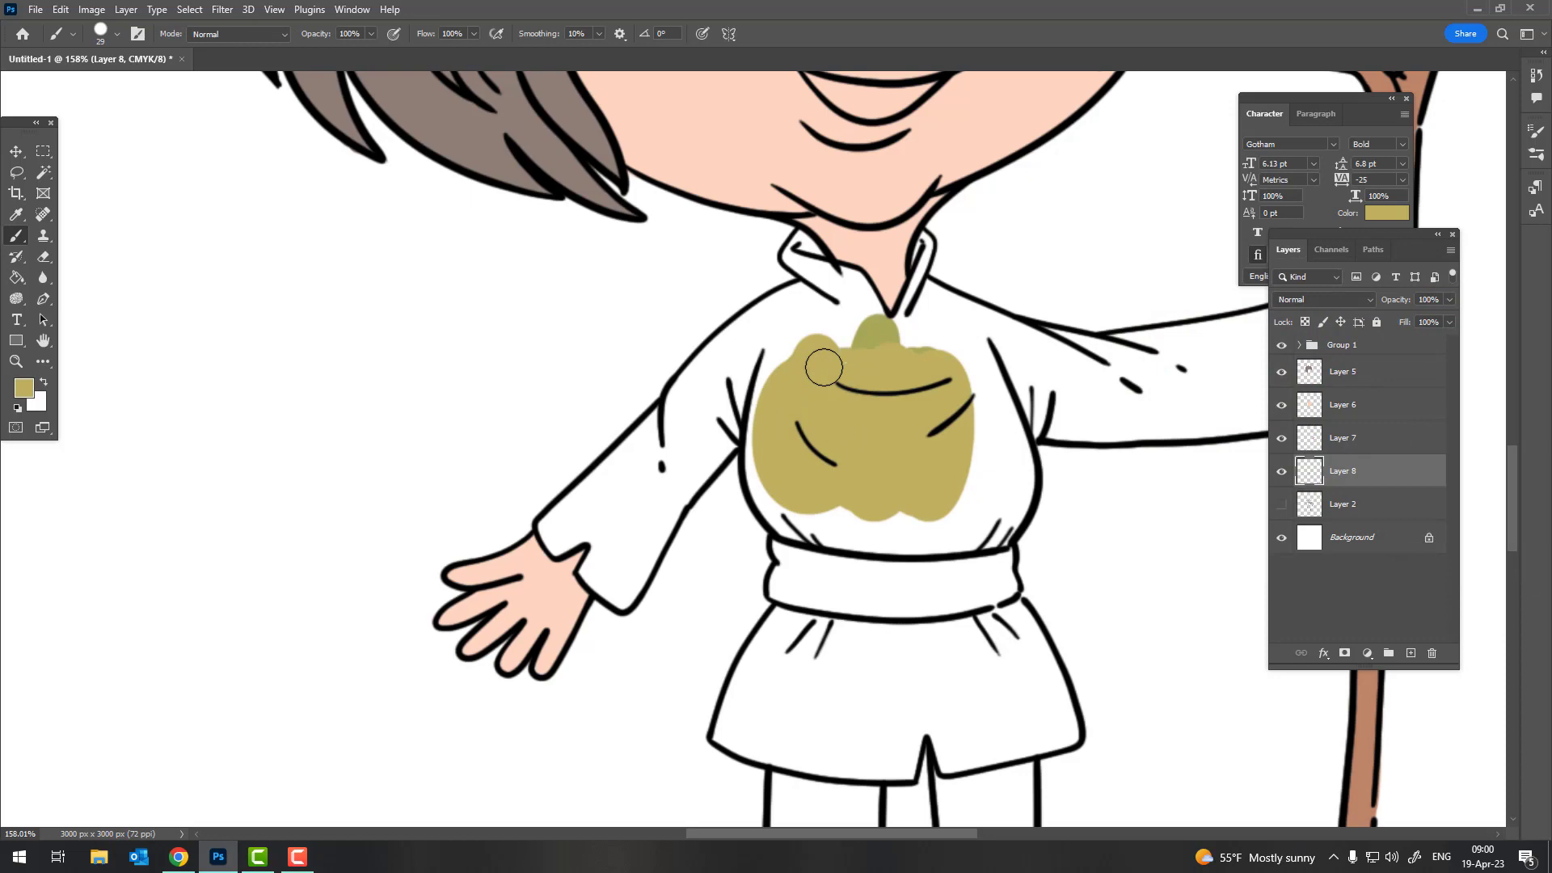
pyautogui.moveTo(824, 368)
pyautogui.mouseDown()
pyautogui.moveTo(939, 477)
pyautogui.moveTo(963, 408)
pyautogui.mouseUp()
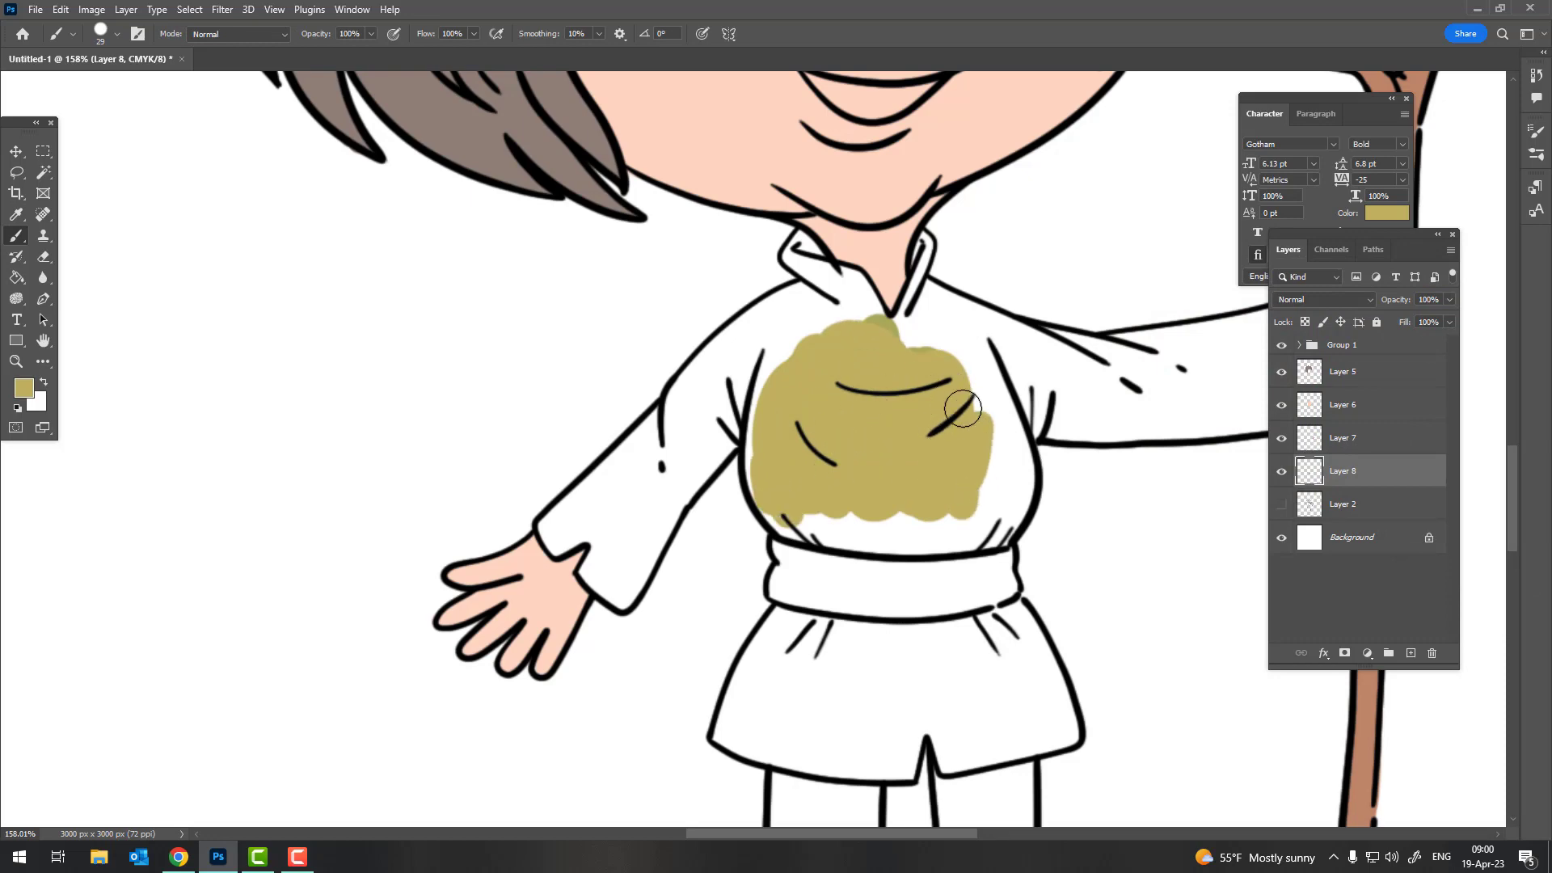
pyautogui.moveTo(760, 380); pyautogui.dragTo(817, 303)
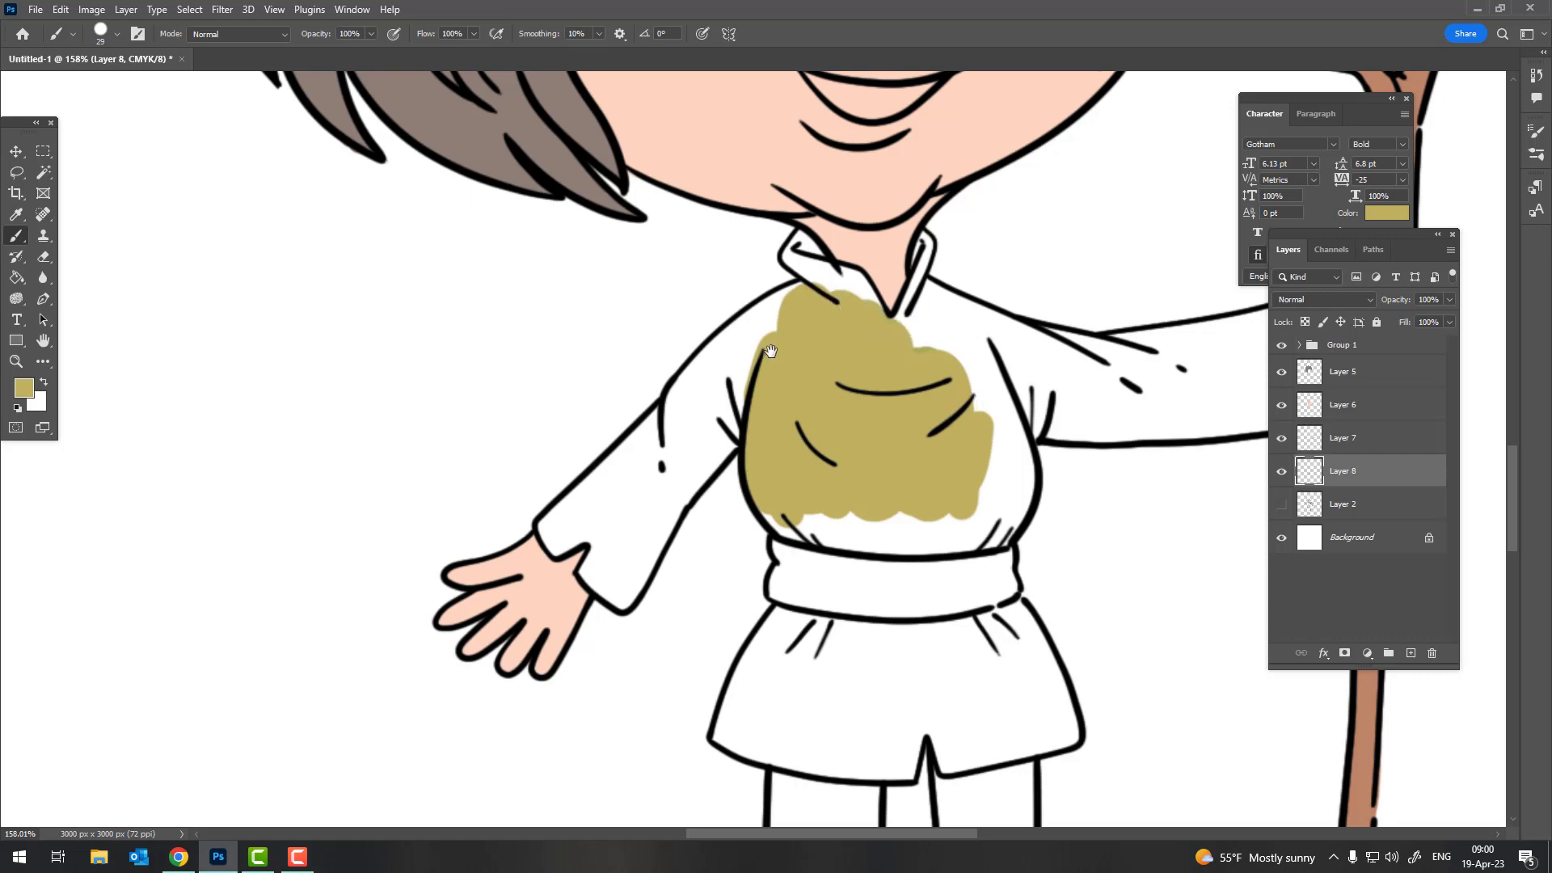
pyautogui.scroll(3, 770, 351)
pyautogui.moveTo(954, 340)
pyautogui.mouseDown()
pyautogui.moveTo(1068, 244)
pyautogui.moveTo(895, 516)
pyautogui.moveTo(1038, 326)
pyautogui.mouseUp()
pyautogui.moveTo(1081, 269)
pyautogui.mouseDown()
pyautogui.moveTo(938, 526)
pyautogui.moveTo(894, 461)
pyautogui.moveTo(946, 372)
pyautogui.moveTo(845, 409)
pyautogui.mouseUp()
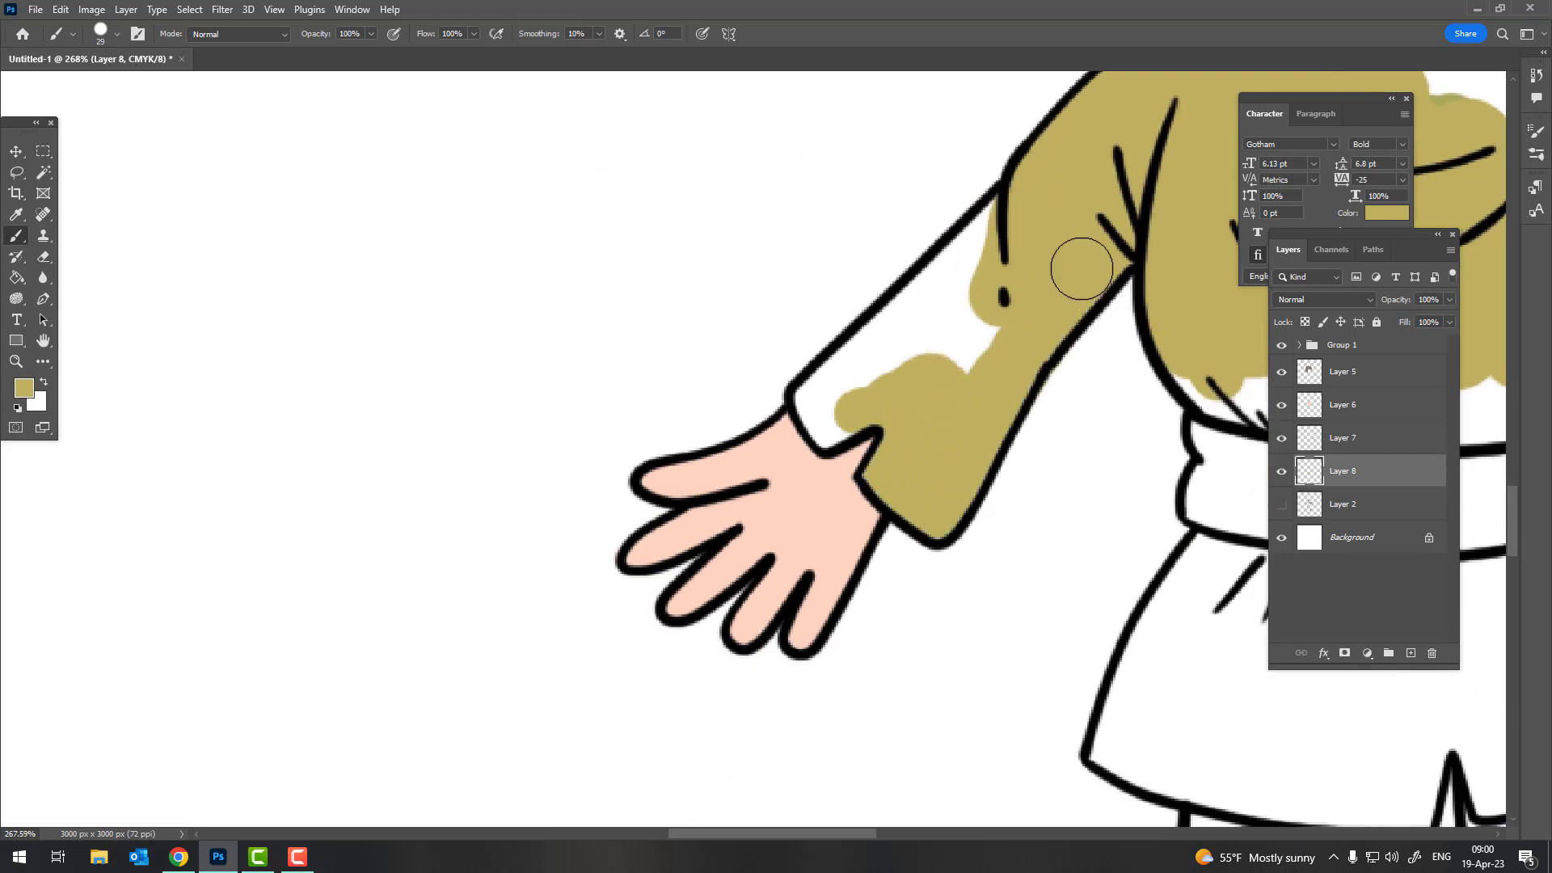
pyautogui.moveTo(1081, 269); pyautogui.dragTo(897, 350)
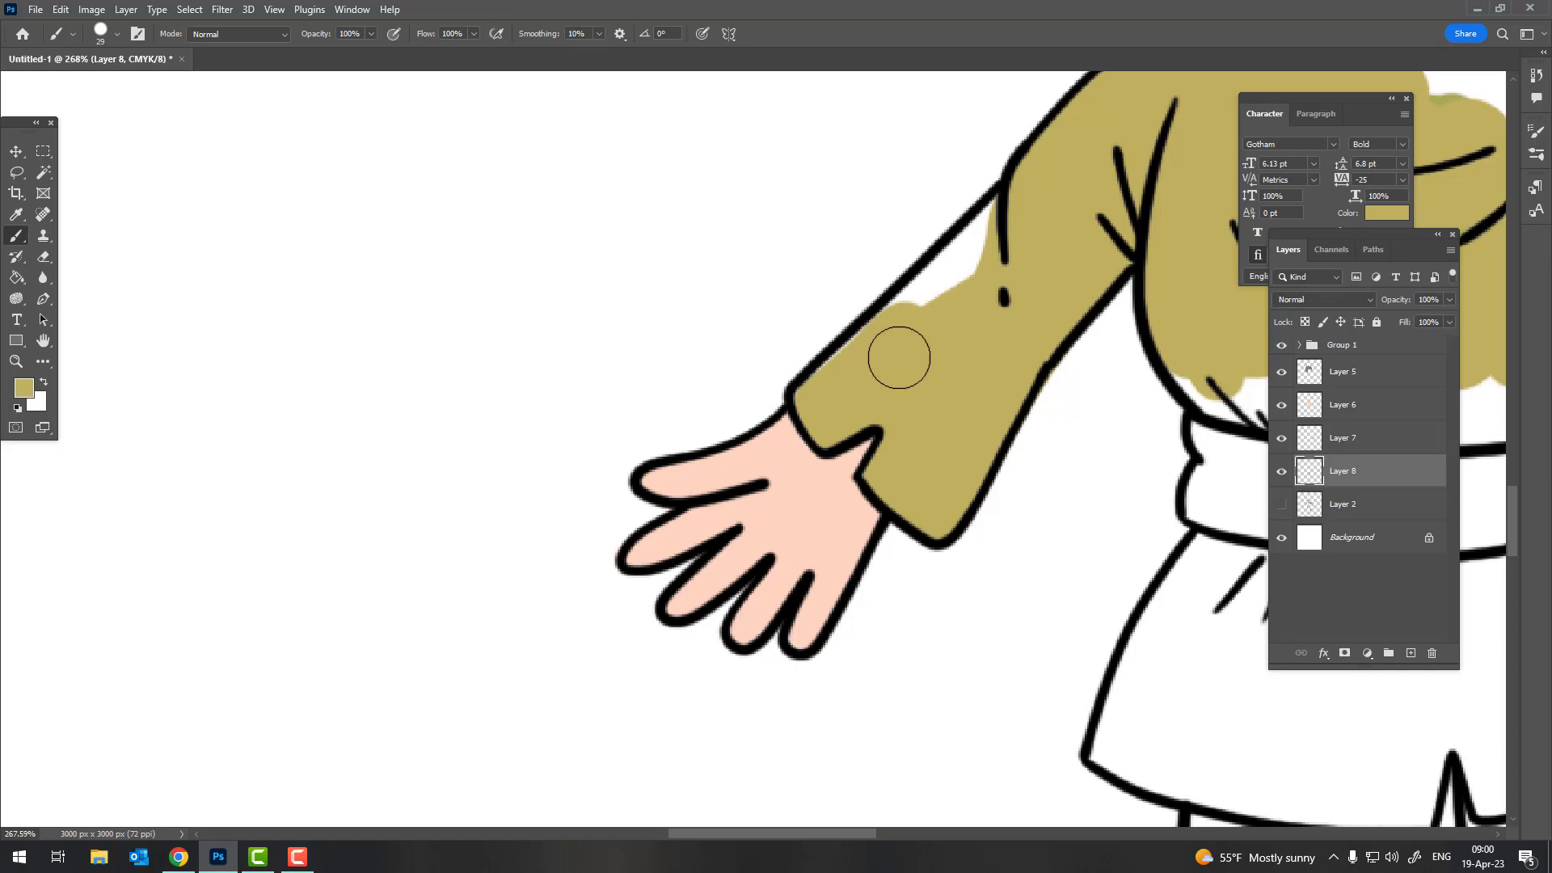
pyautogui.press('z')
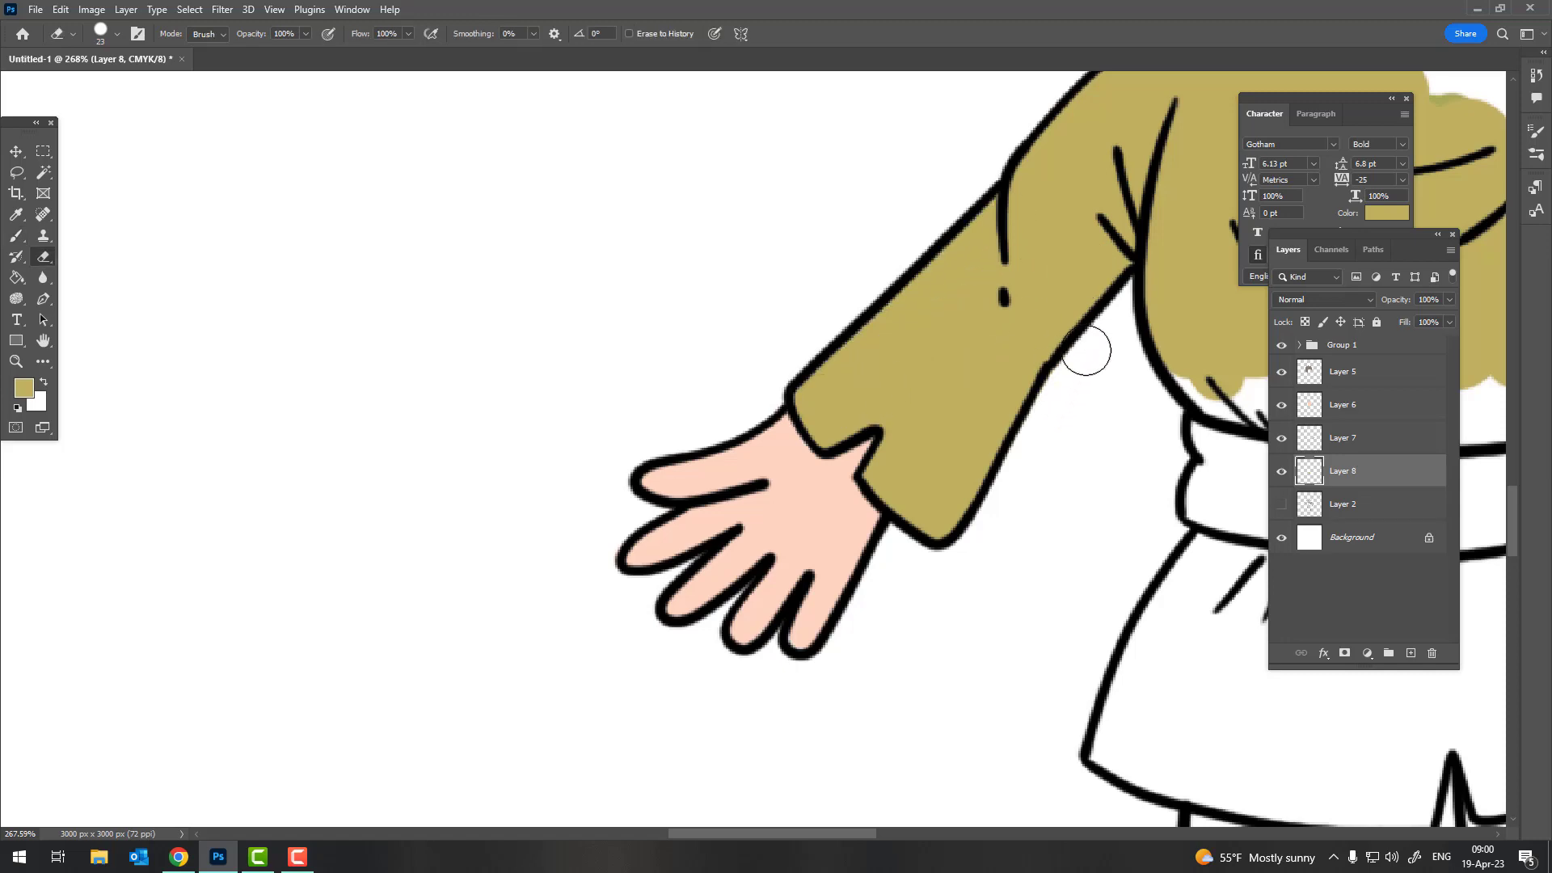
pyautogui.moveTo(1084, 372); pyautogui.dragTo(846, 424)
# Paint olive into the gap above the belt, right of the torso and inside both collars
pyautogui.click(847, 424)
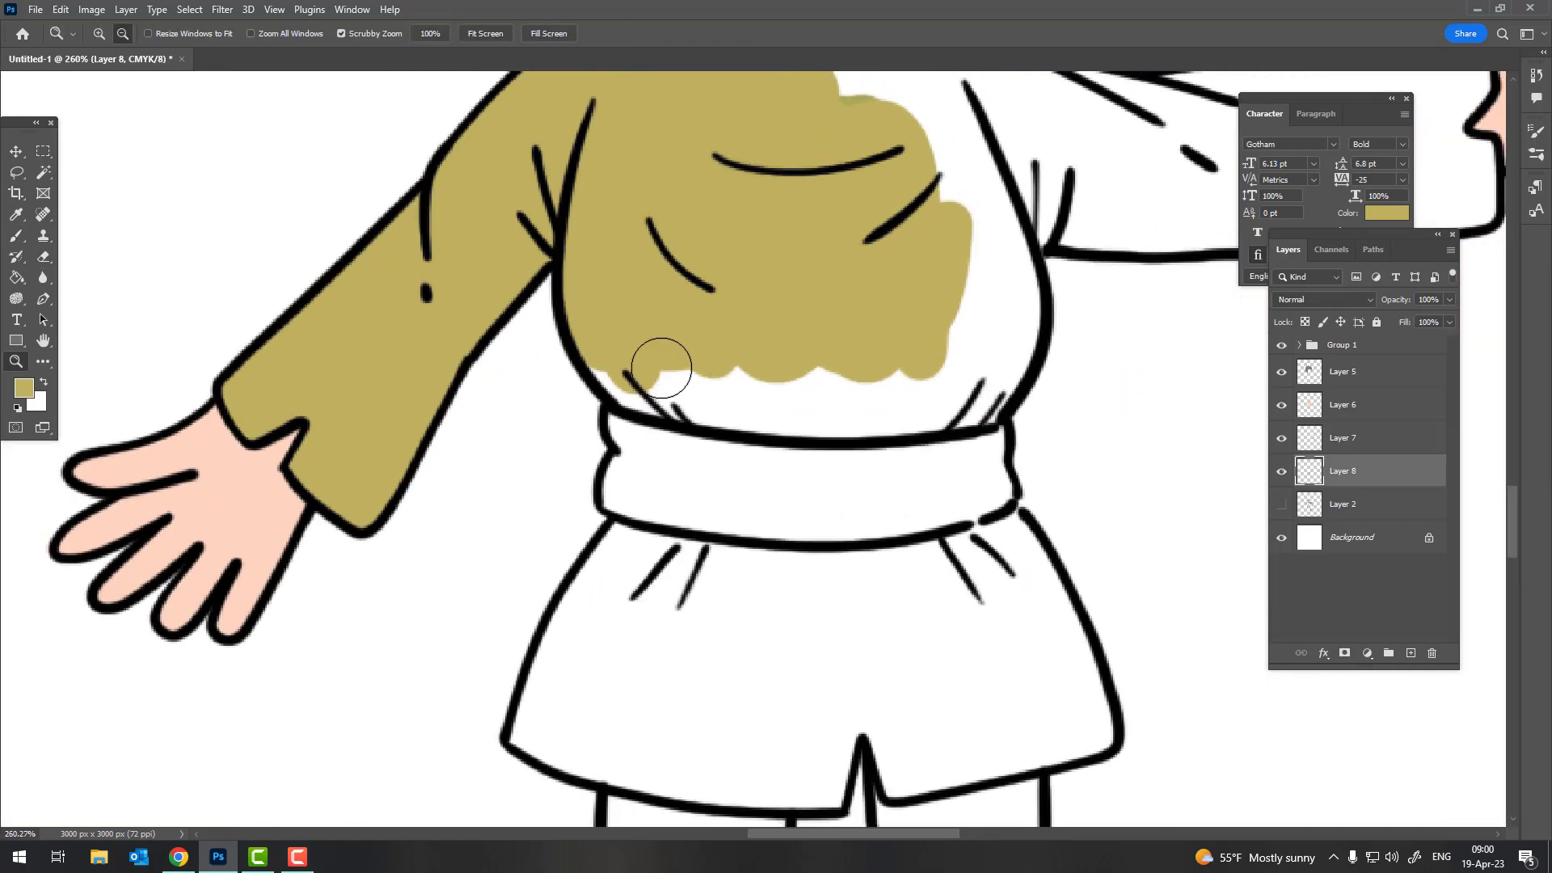
pyautogui.press('b')
pyautogui.moveTo(658, 360); pyautogui.dragTo(612, 350)
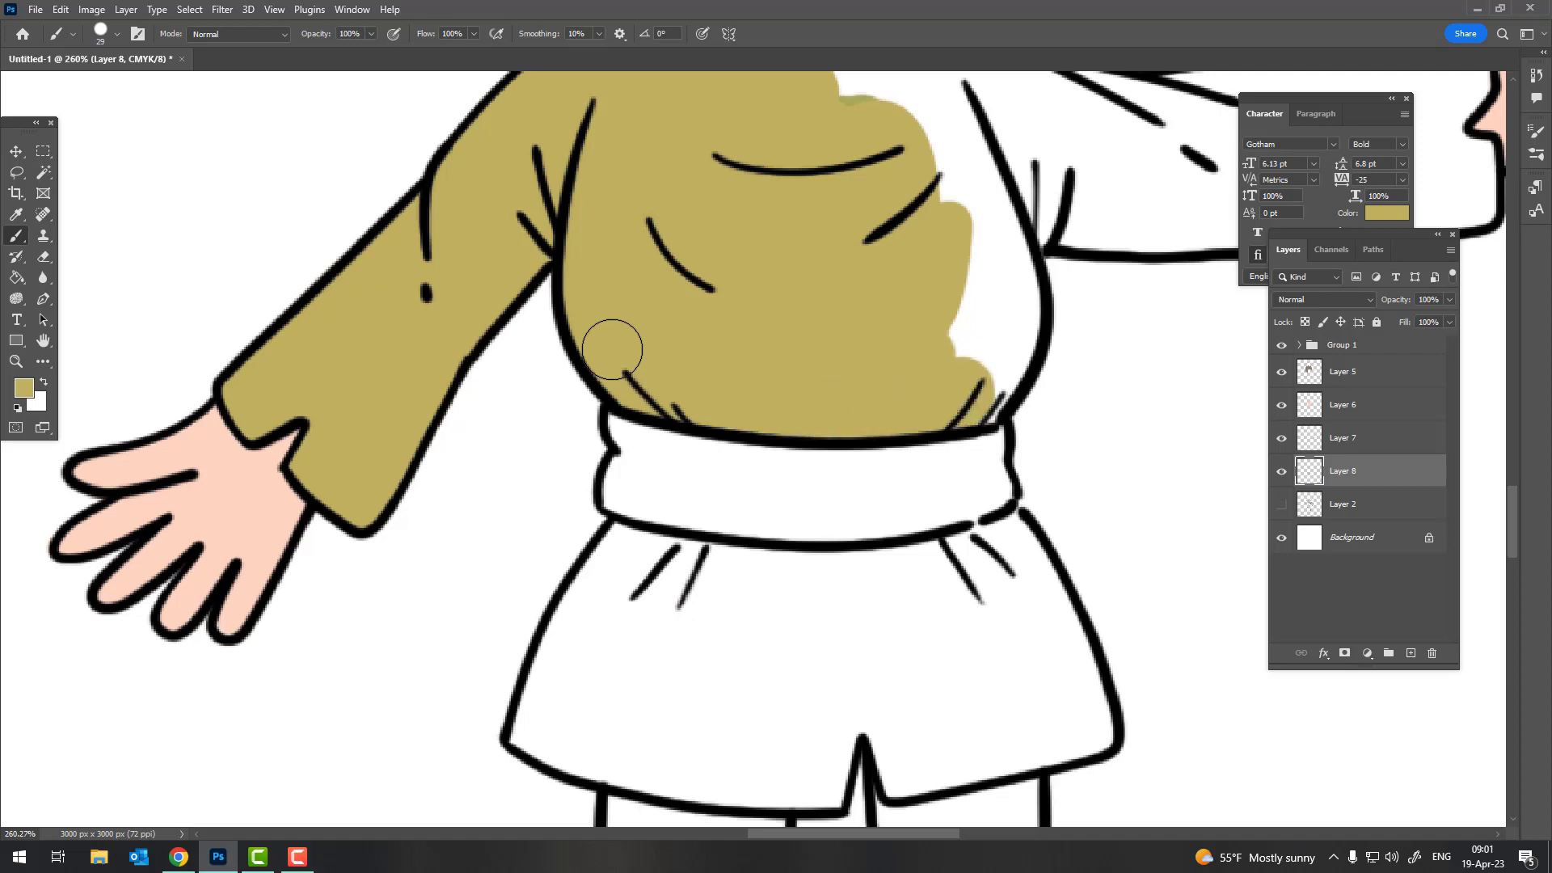
pyautogui.moveTo(612, 350)
pyautogui.mouseDown()
pyautogui.moveTo(960, 267)
pyautogui.moveTo(740, 495)
pyautogui.mouseUp()
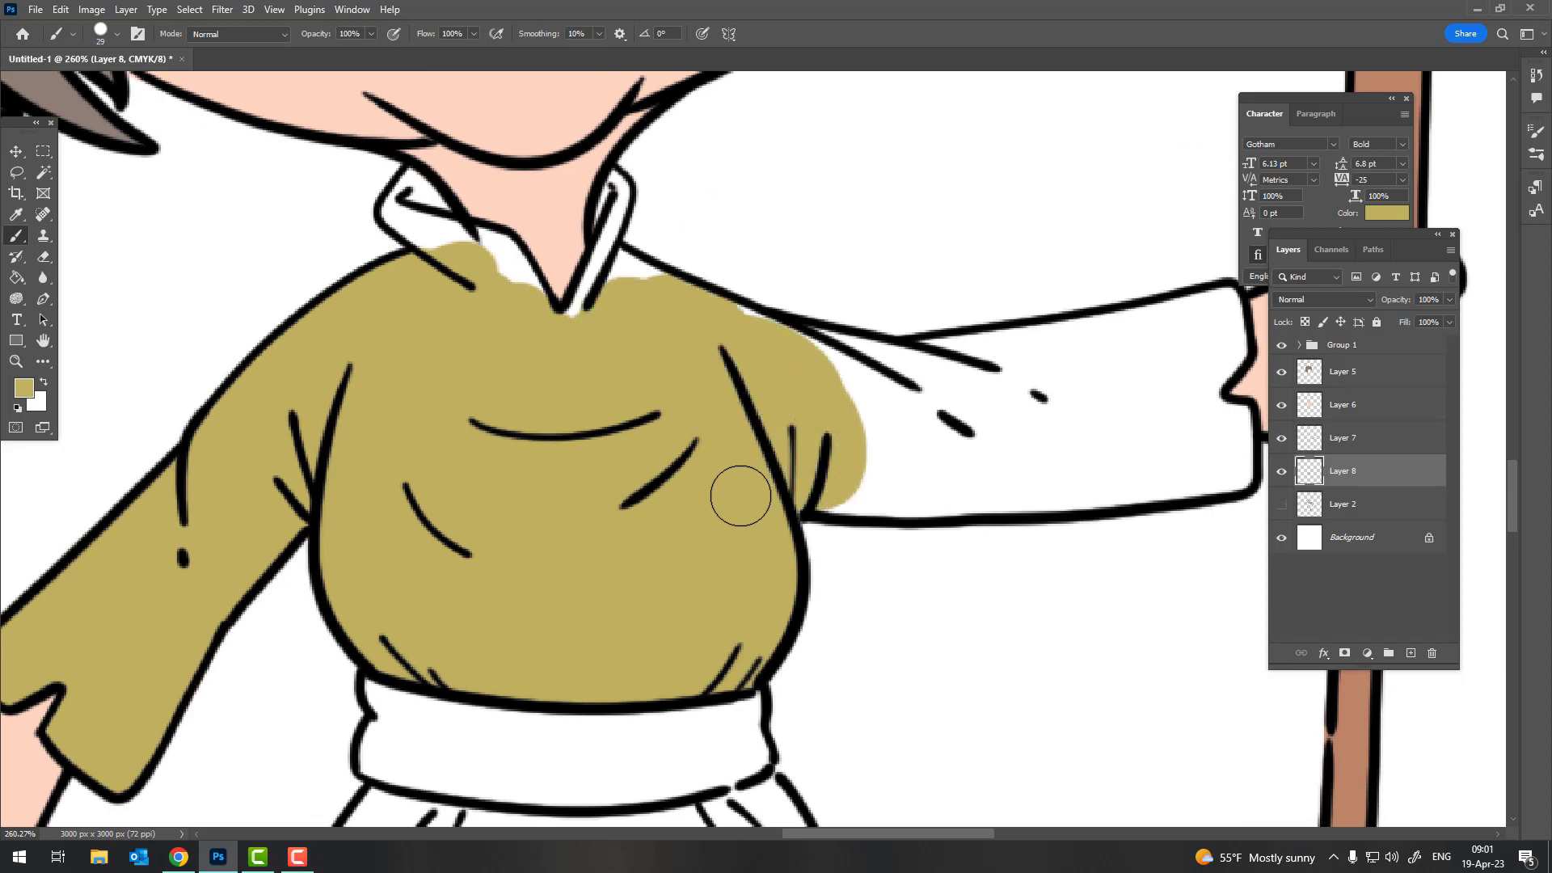
pyautogui.scroll(2, 664, 395)
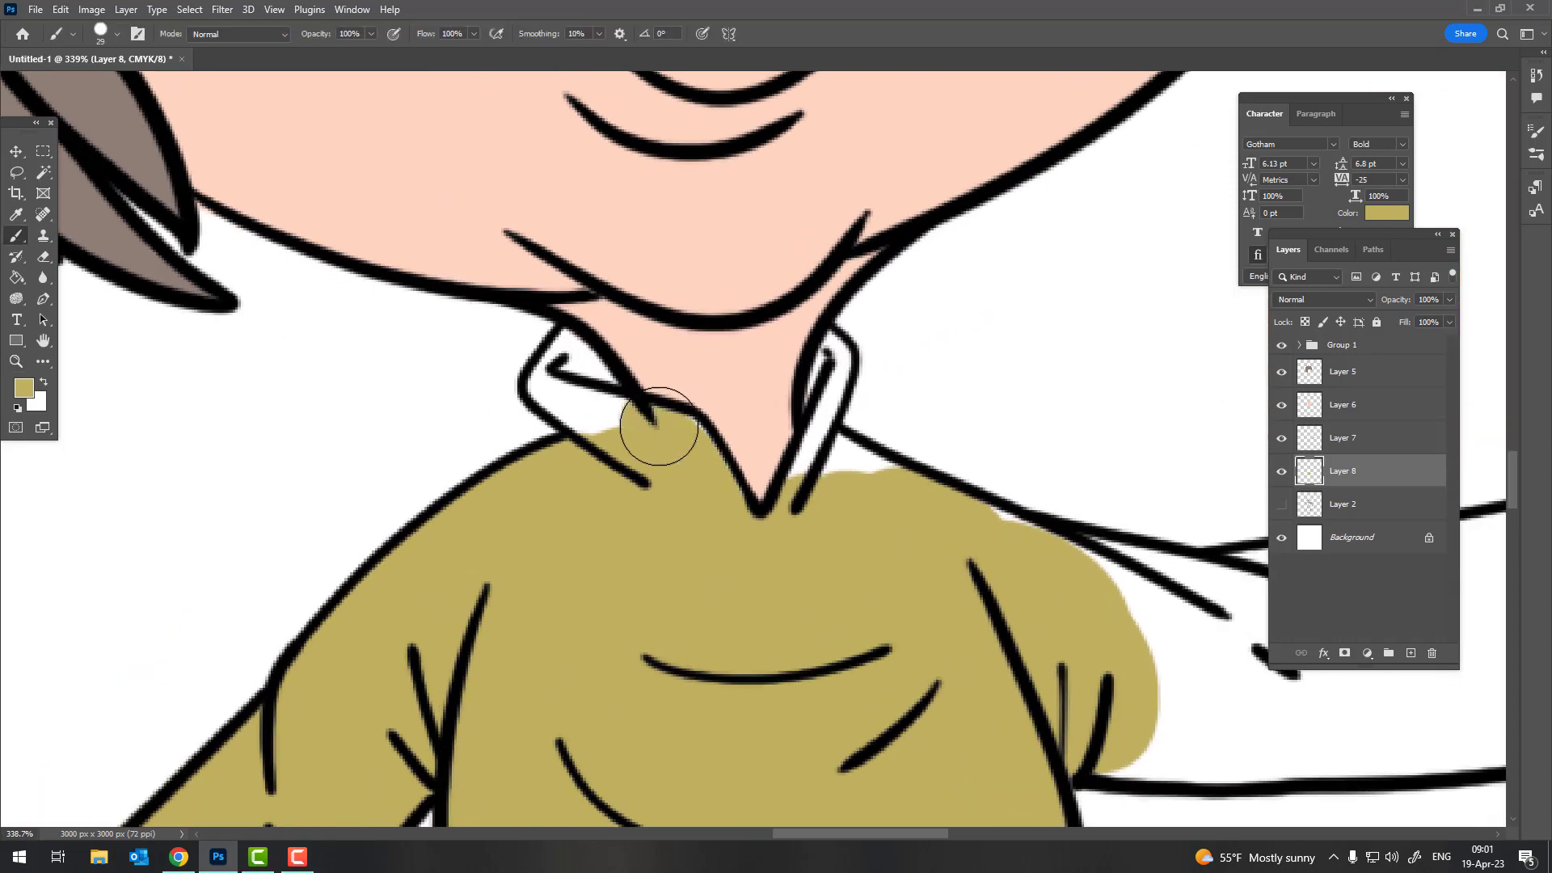
pyautogui.moveTo(659, 426); pyautogui.dragTo(612, 426)
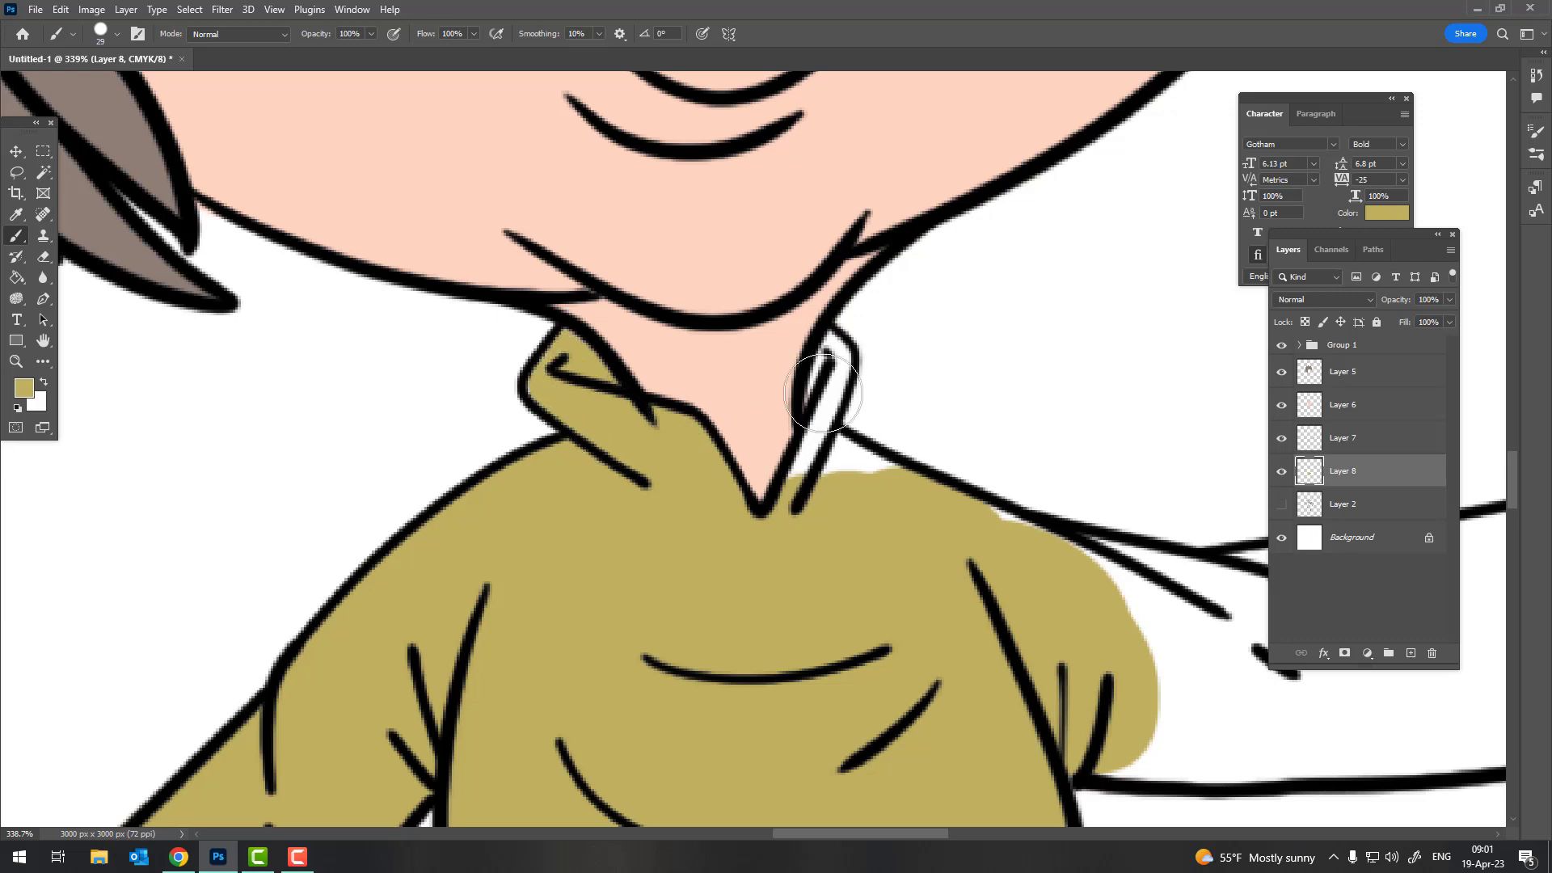
pyautogui.moveTo(837, 384); pyautogui.dragTo(802, 477)
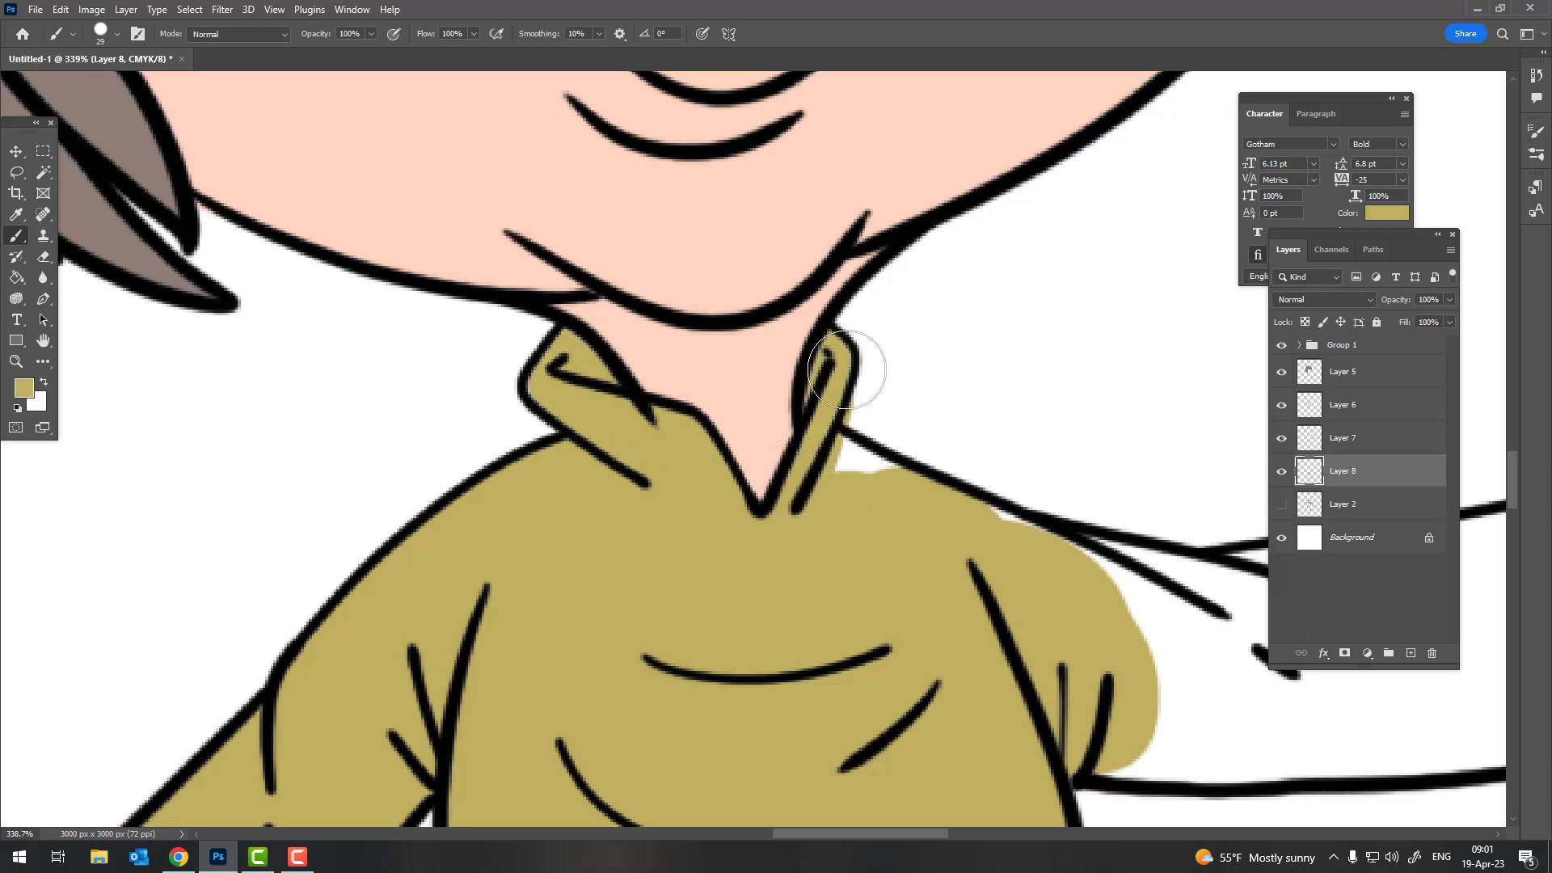
# Extend olive over the right shoulder and fill the outstretched sleeve down to the cuff
pyautogui.press('e')
pyautogui.press('b')
pyautogui.scroll(-5, 881, 379)
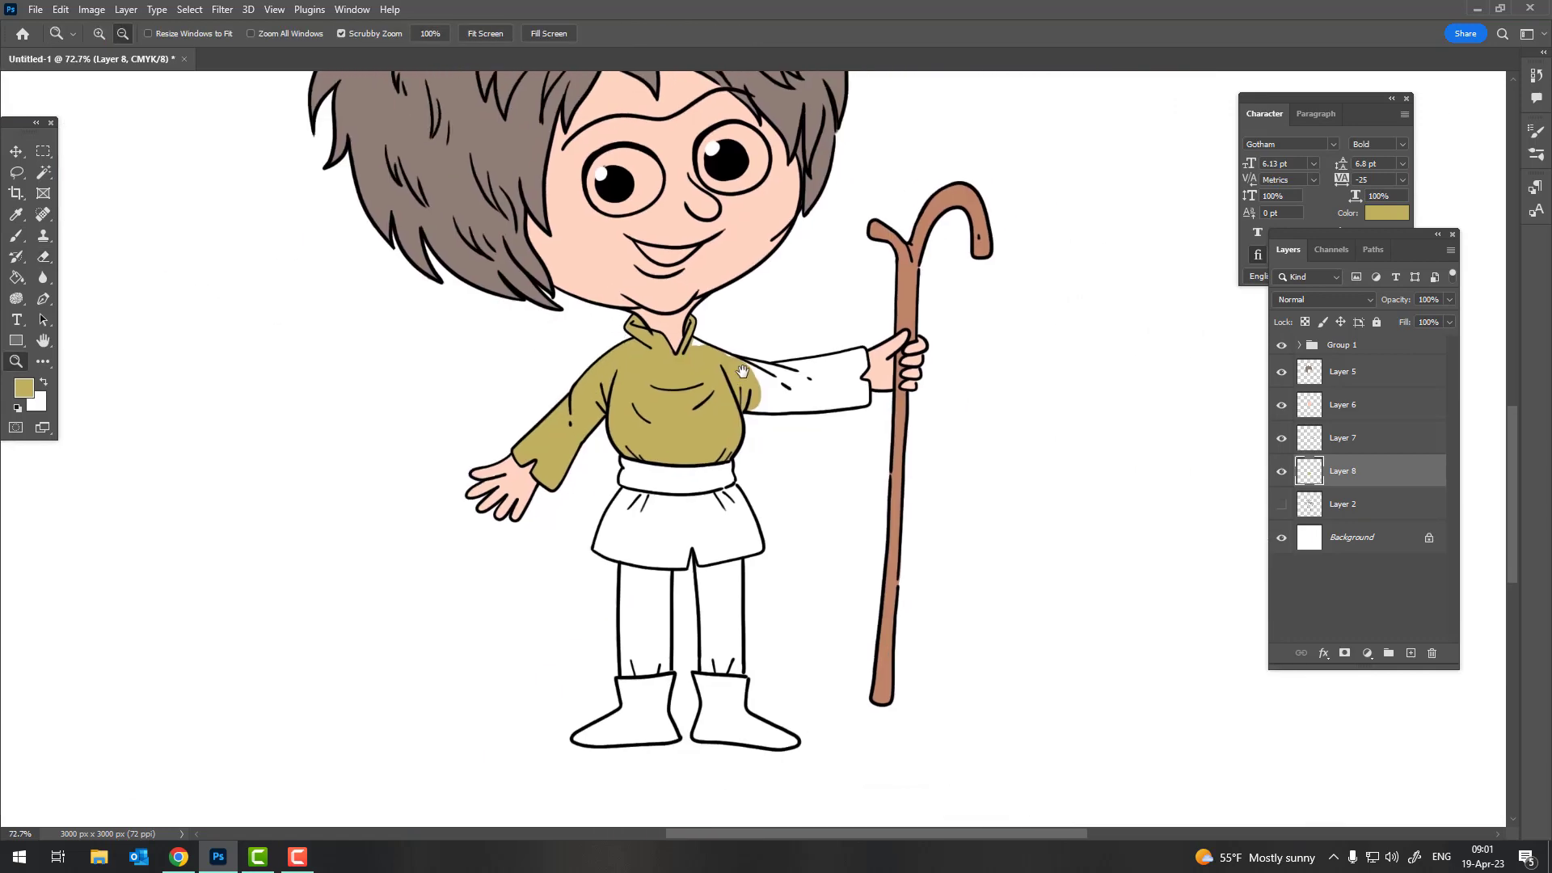
pyautogui.scroll(5, 738, 406)
pyautogui.moveTo(738, 406); pyautogui.dragTo(727, 392)
pyautogui.press('e')
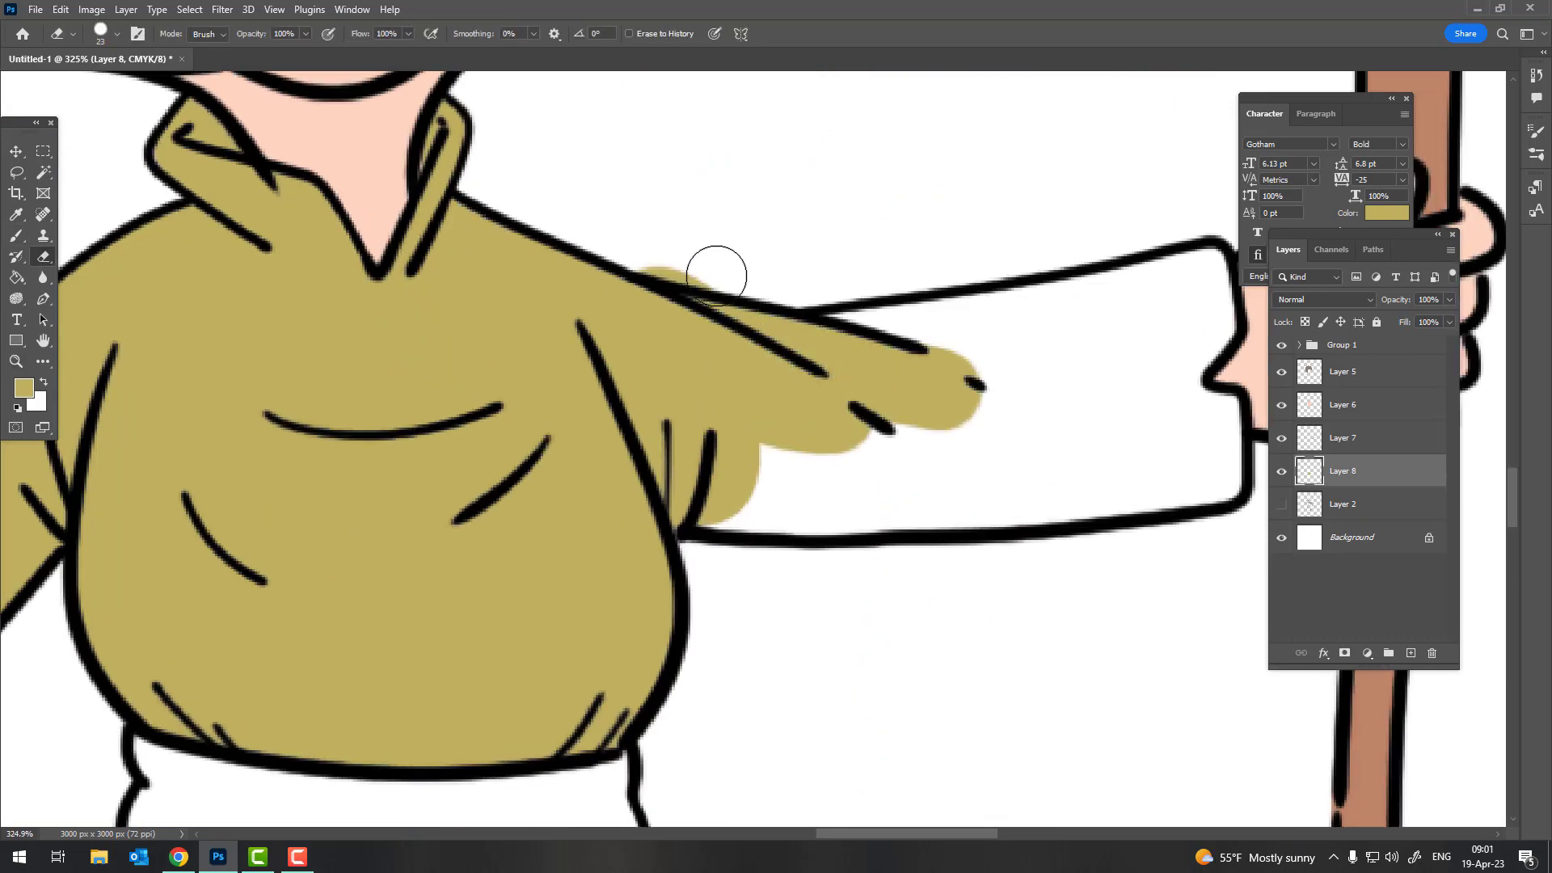
pyautogui.press('b')
pyautogui.moveTo(822, 350)
pyautogui.mouseDown()
pyautogui.moveTo(1151, 457)
pyautogui.moveTo(808, 526)
pyautogui.moveTo(867, 526)
pyautogui.mouseUp()
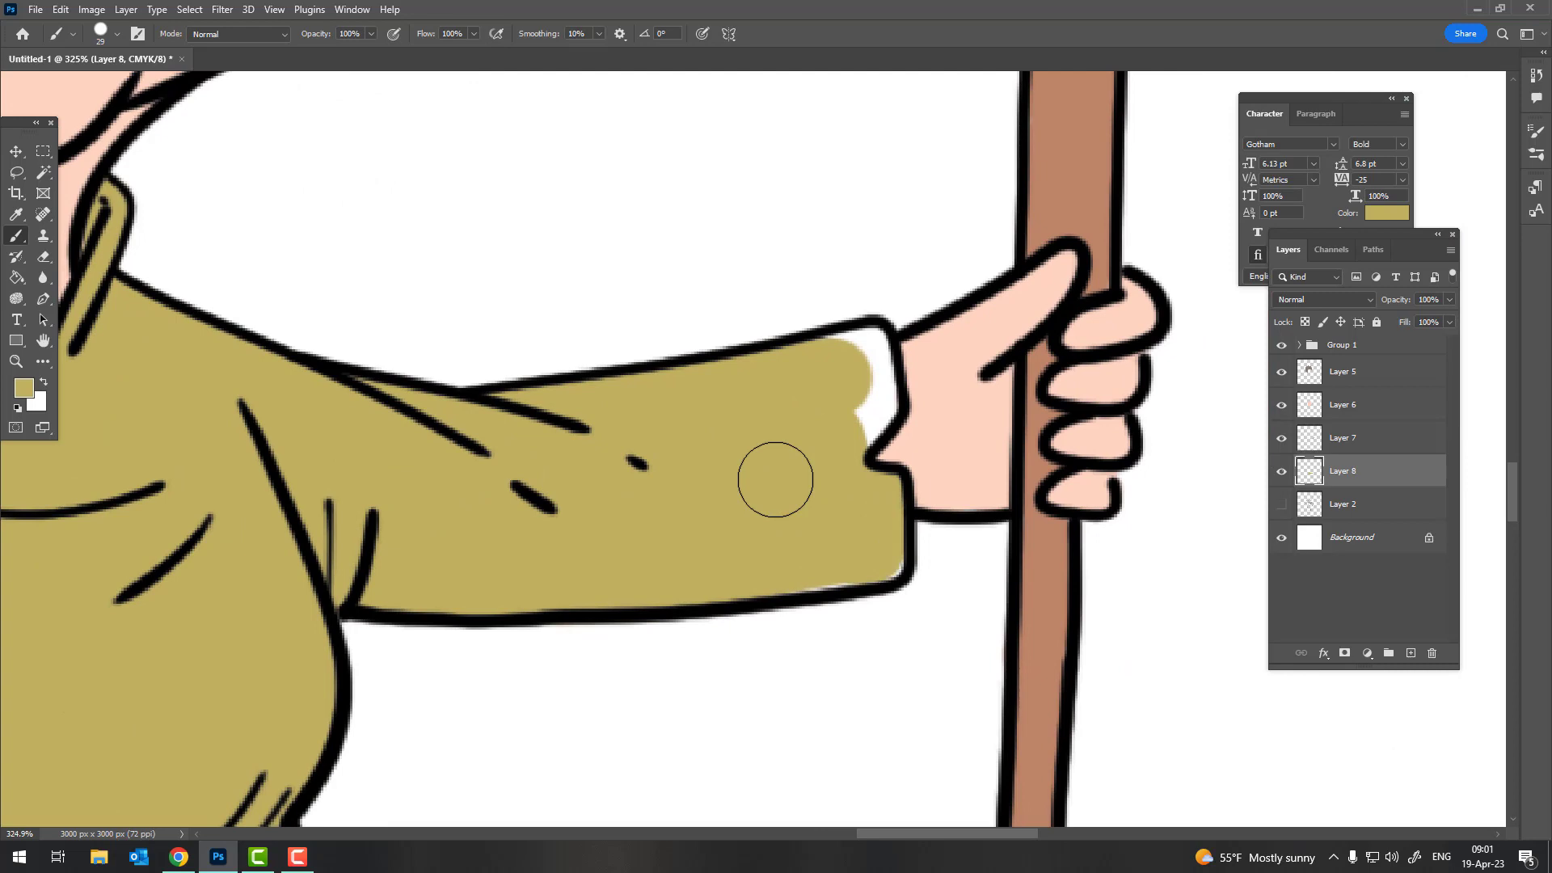
pyautogui.moveTo(871, 416); pyautogui.dragTo(878, 433)
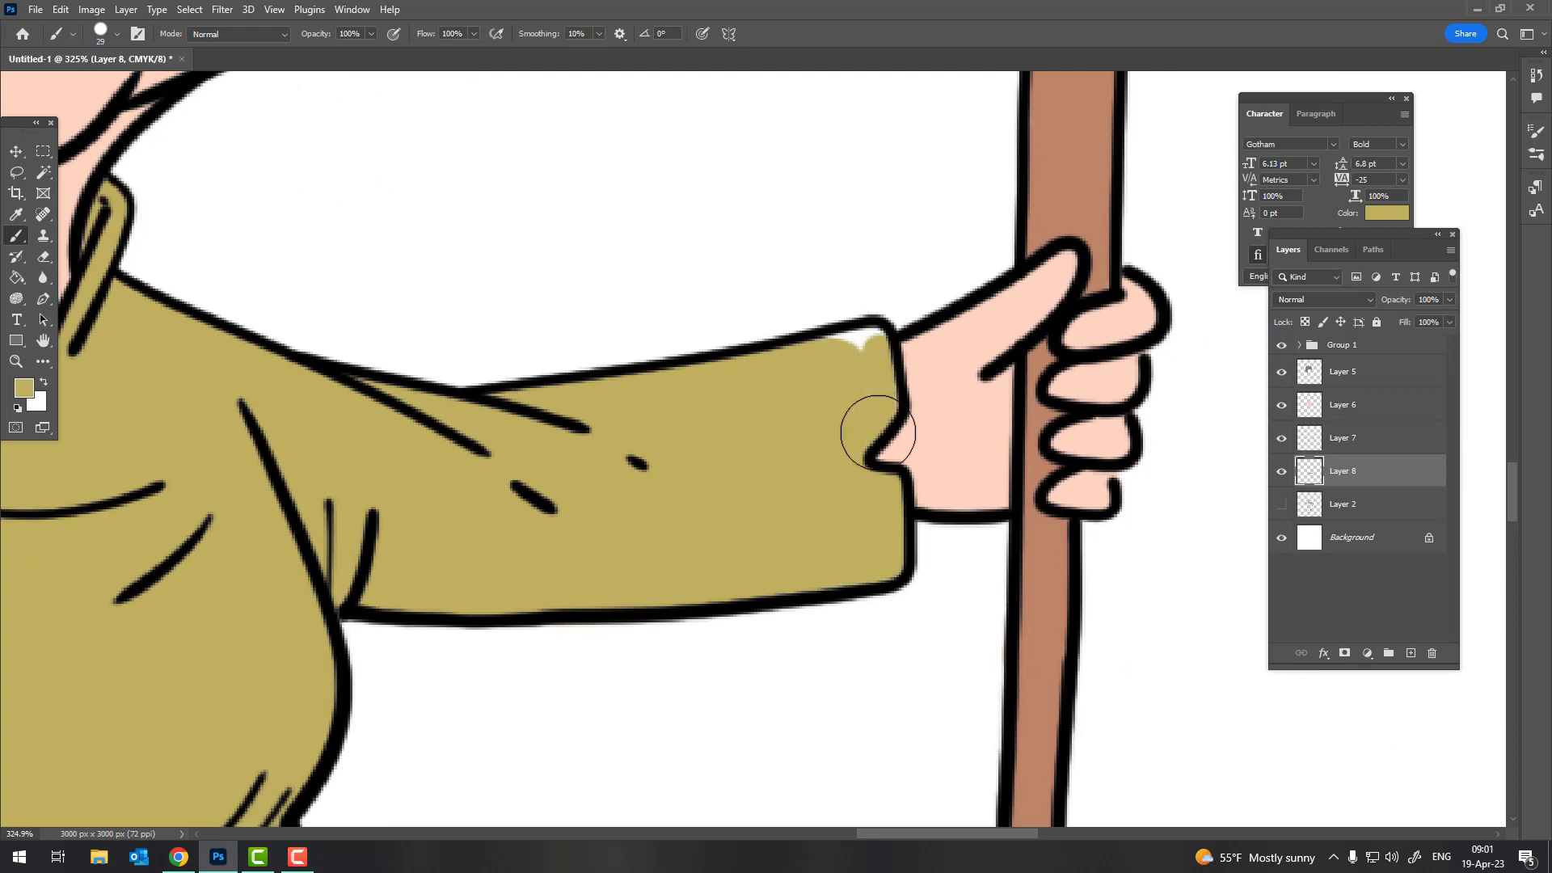
# Cover the tunic skirt below the belt with olive, including the gaps by the crotch
pyautogui.press('z')
pyautogui.moveTo(873, 348)
pyautogui.mouseDown()
pyautogui.moveTo(839, 378)
pyautogui.moveTo(831, 416)
pyautogui.moveTo(787, 416)
pyautogui.mouseUp()
pyautogui.press('b')
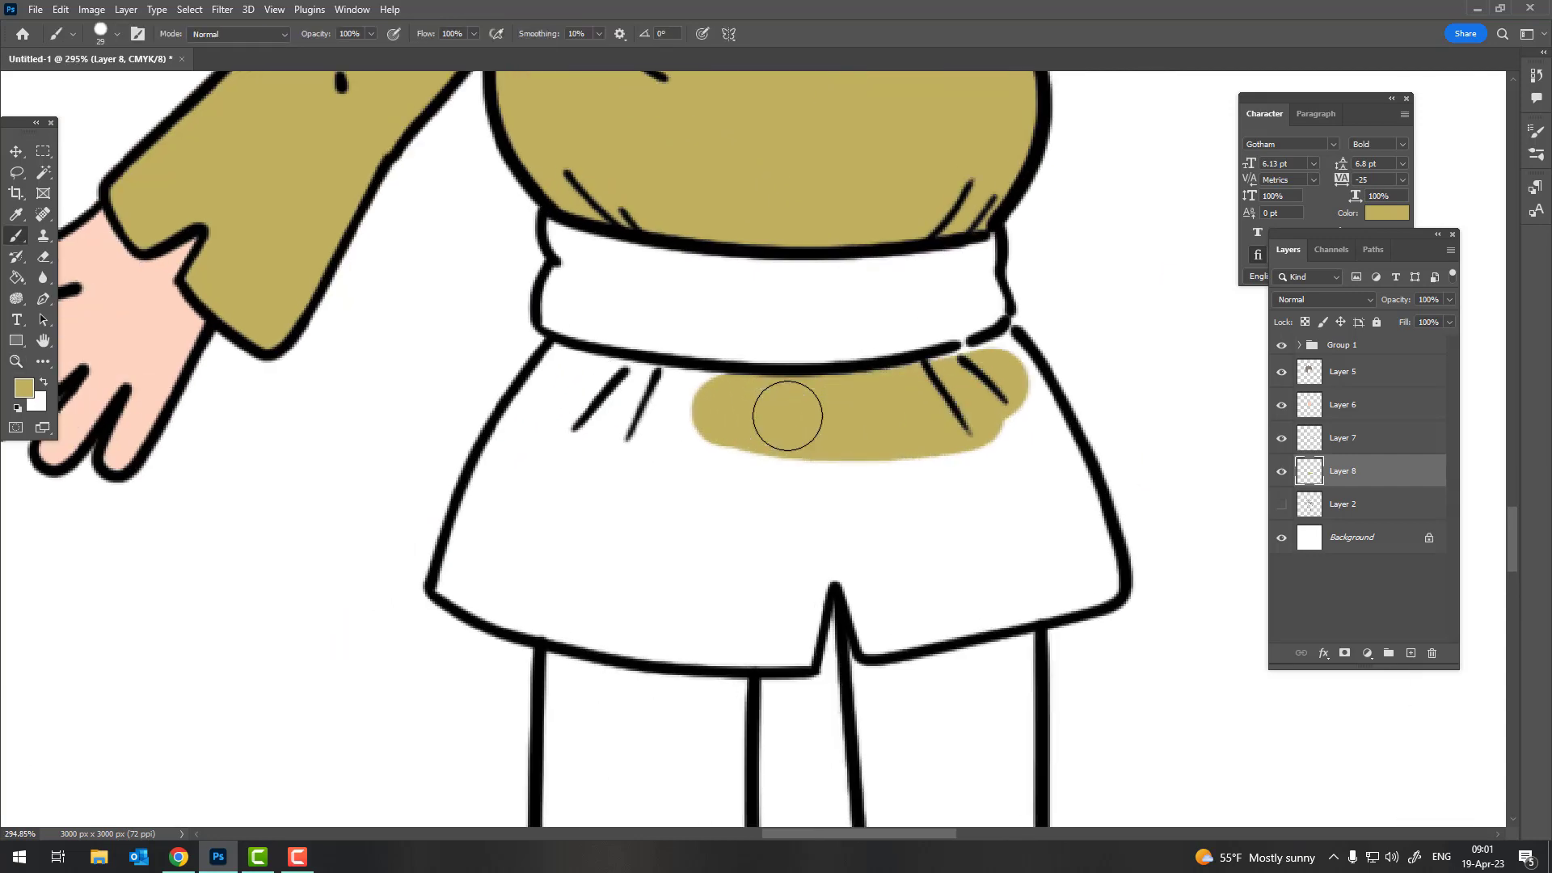
pyautogui.moveTo(1011, 347)
pyautogui.mouseDown()
pyautogui.moveTo(1025, 428)
pyautogui.moveTo(882, 590)
pyautogui.moveTo(873, 635)
pyautogui.moveTo(1051, 558)
pyautogui.moveTo(1108, 566)
pyautogui.moveTo(1051, 441)
pyautogui.mouseUp()
pyautogui.moveTo(978, 530)
pyautogui.mouseDown()
pyautogui.moveTo(809, 517)
pyautogui.moveTo(844, 558)
pyautogui.moveTo(776, 647)
pyautogui.moveTo(643, 602)
pyautogui.moveTo(469, 578)
pyautogui.moveTo(558, 400)
pyautogui.moveTo(679, 485)
pyautogui.moveTo(728, 558)
pyautogui.mouseUp()
pyautogui.moveTo(684, 376); pyautogui.dragTo(538, 384)
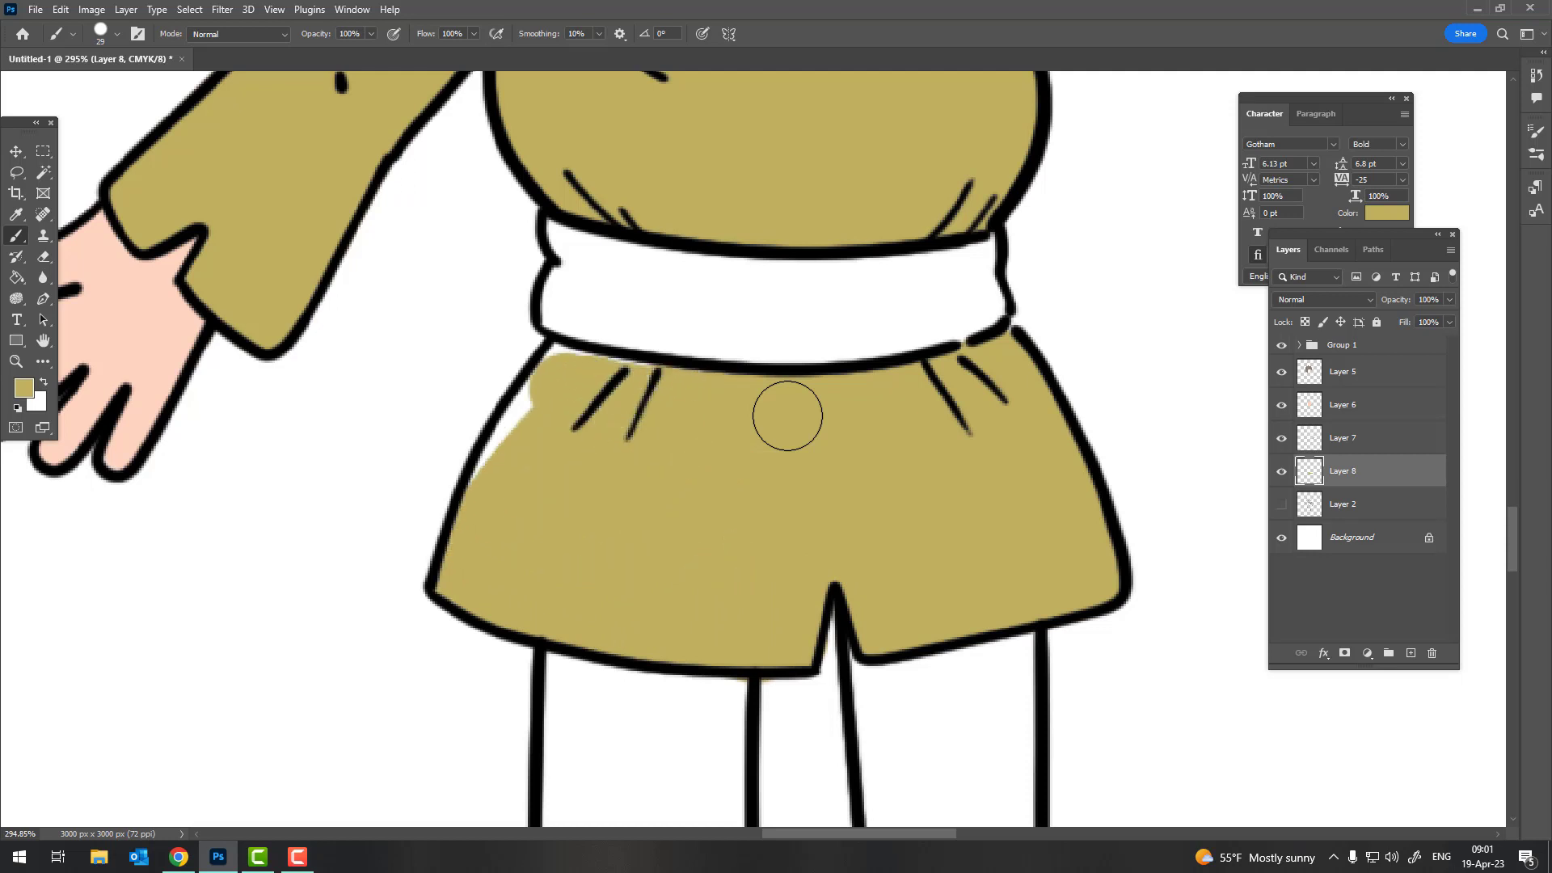
pyautogui.press('e')
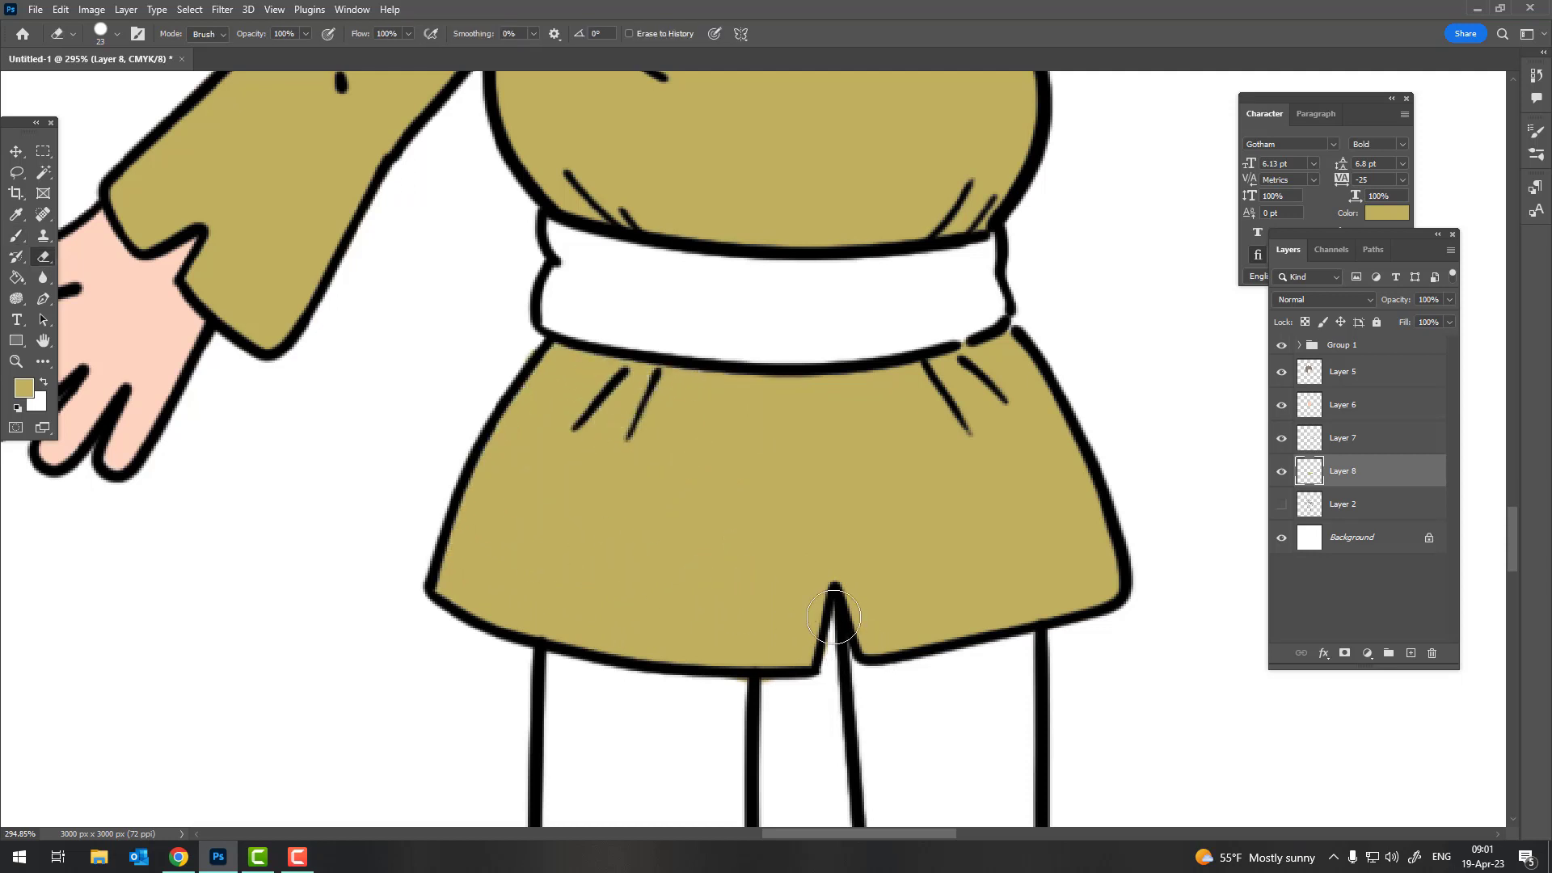
pyautogui.press('z')
pyautogui.moveTo(770, 697); pyautogui.dragTo(777, 440)
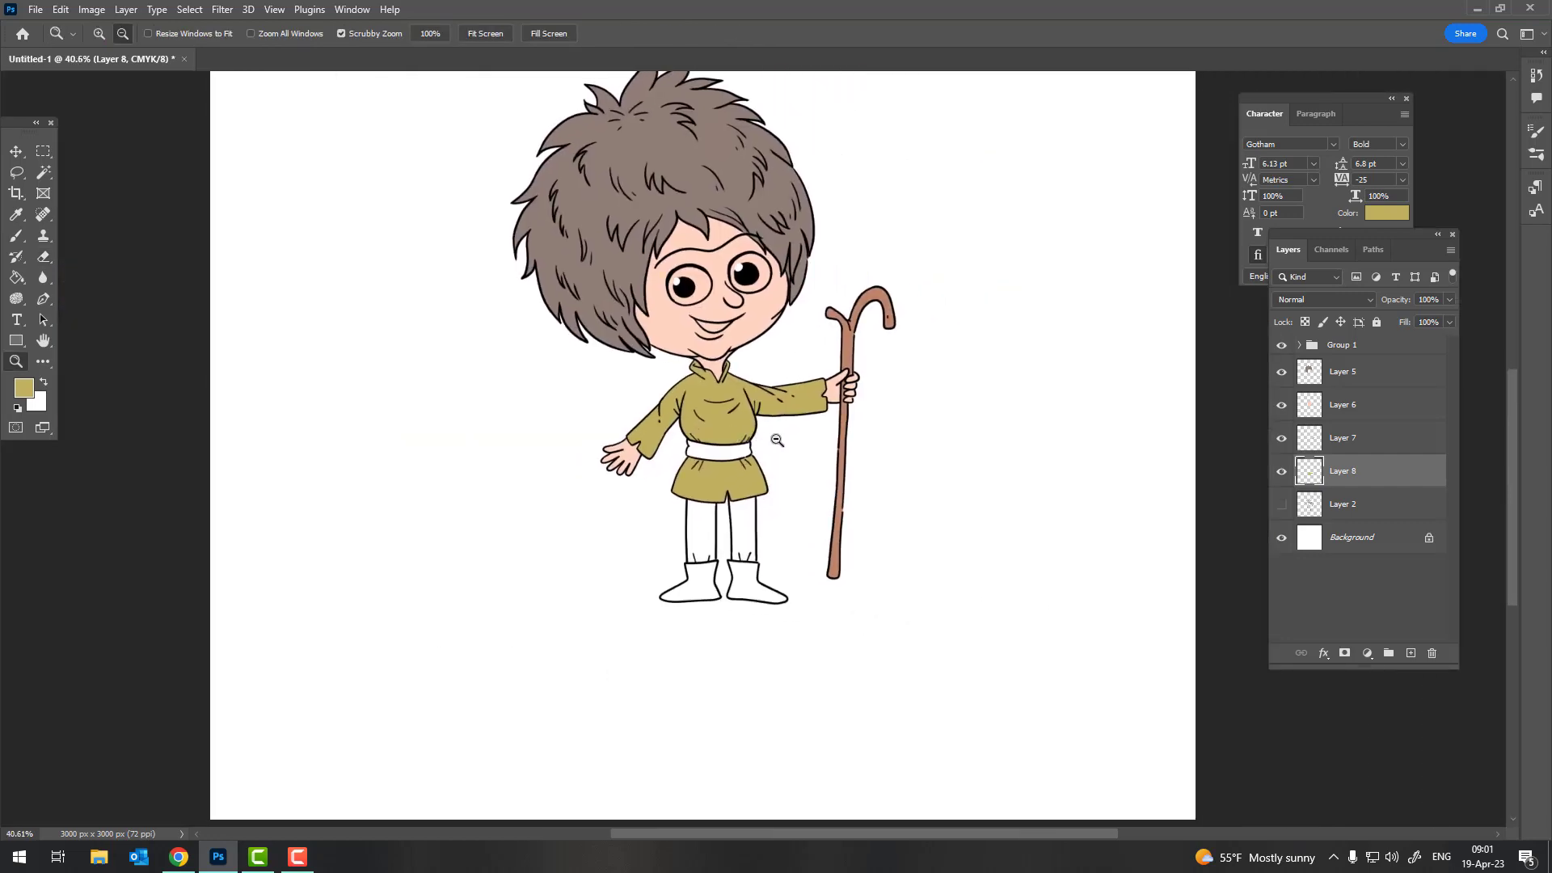
# Create a new Layer 10 above Layer 2 for the leggings
pyautogui.click(30, 385)
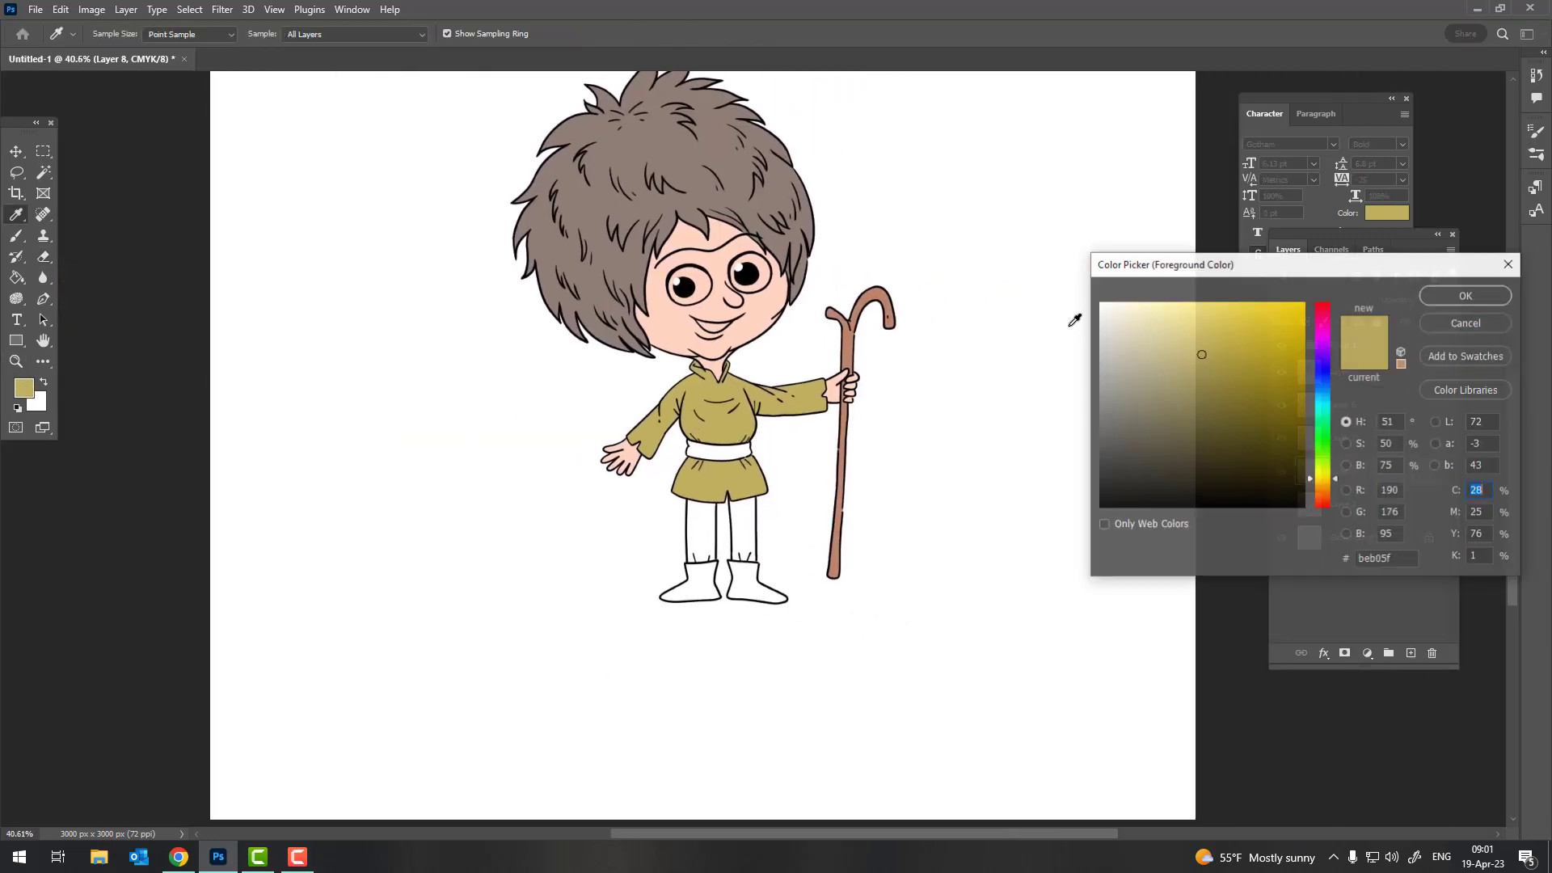
pyautogui.click(1213, 370)
pyautogui.click(1467, 322)
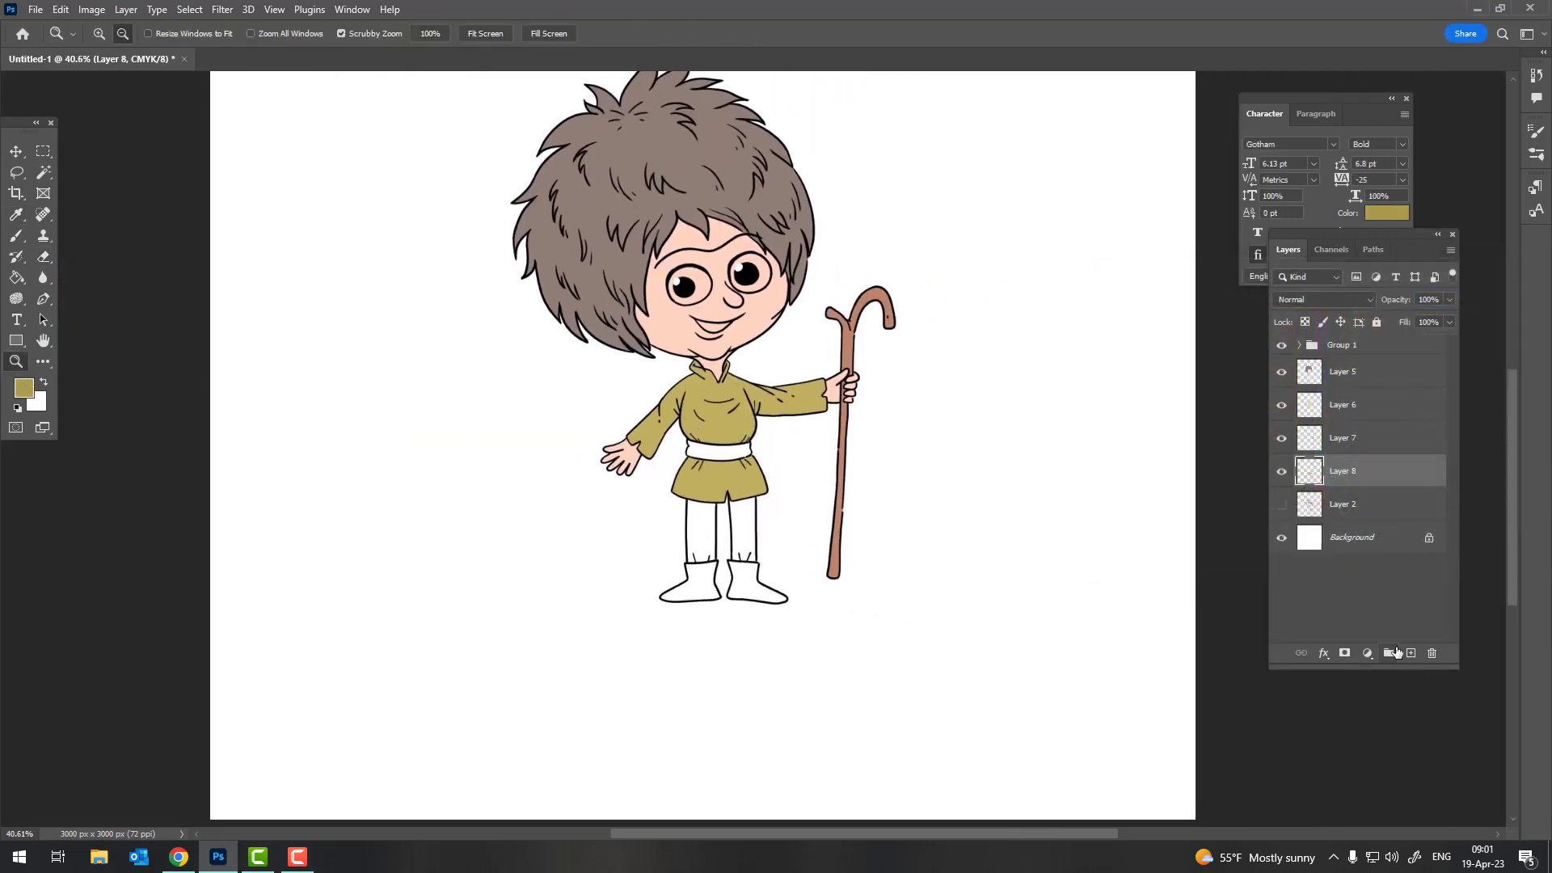
pyautogui.click(1411, 652)
pyautogui.keyDown('alt'); pyautogui.click(1359, 488); pyautogui.keyUp('alt')
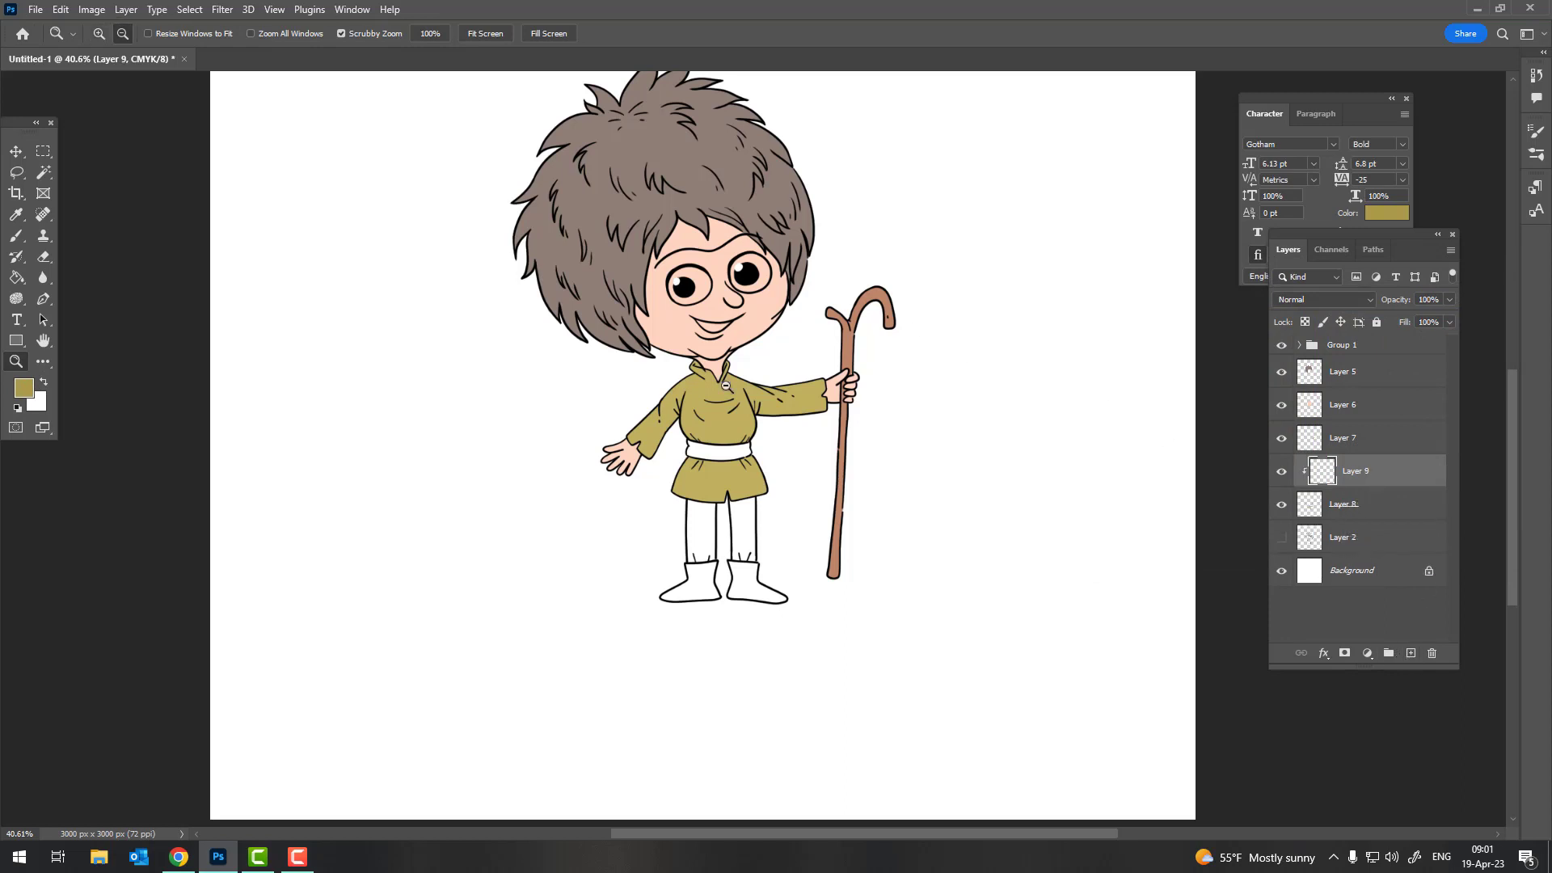
pyautogui.click(1358, 542)
pyautogui.click(1411, 652)
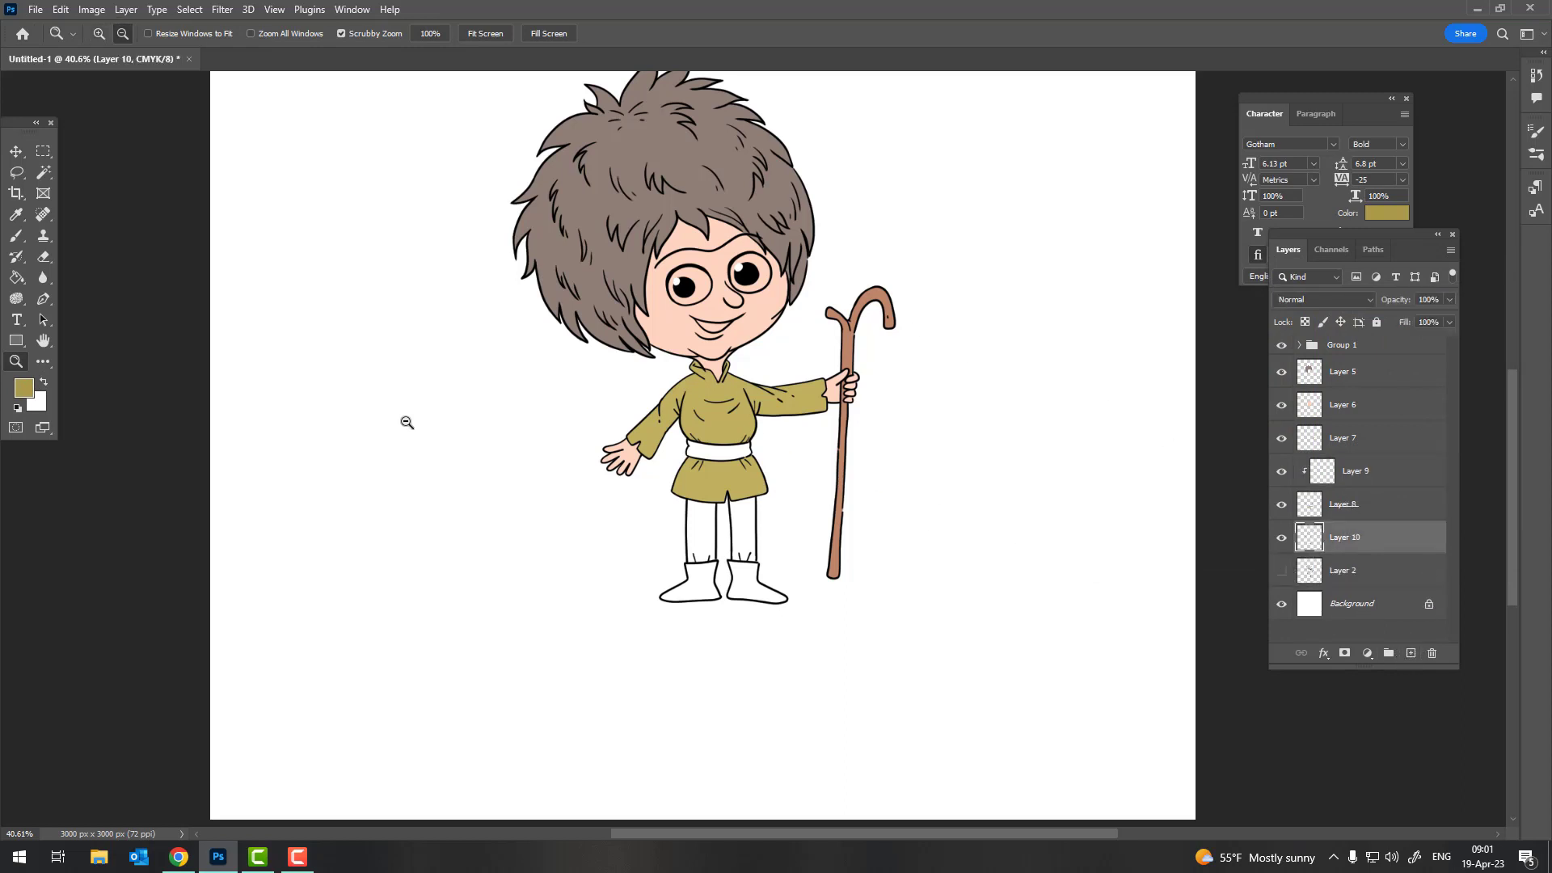
# Set the foreground to a desaturated teal-green and paint the left leg
pyautogui.click(16, 214)
pyautogui.click(23, 388)
pyautogui.moveTo(1310, 440); pyautogui.dragTo(1326, 417)
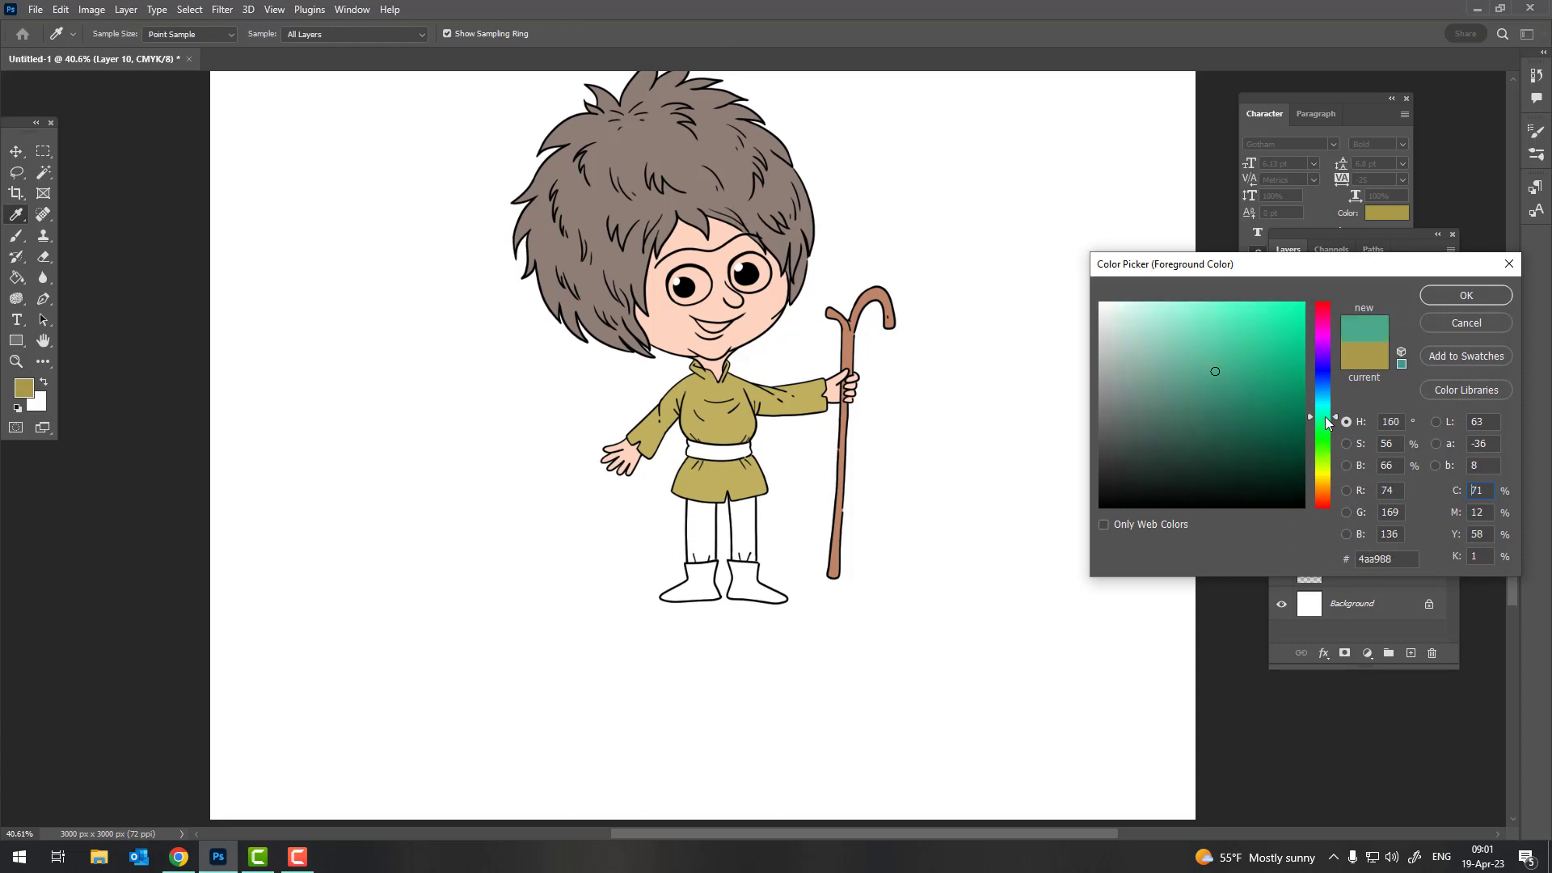
pyautogui.moveTo(1215, 371); pyautogui.dragTo(1166, 375)
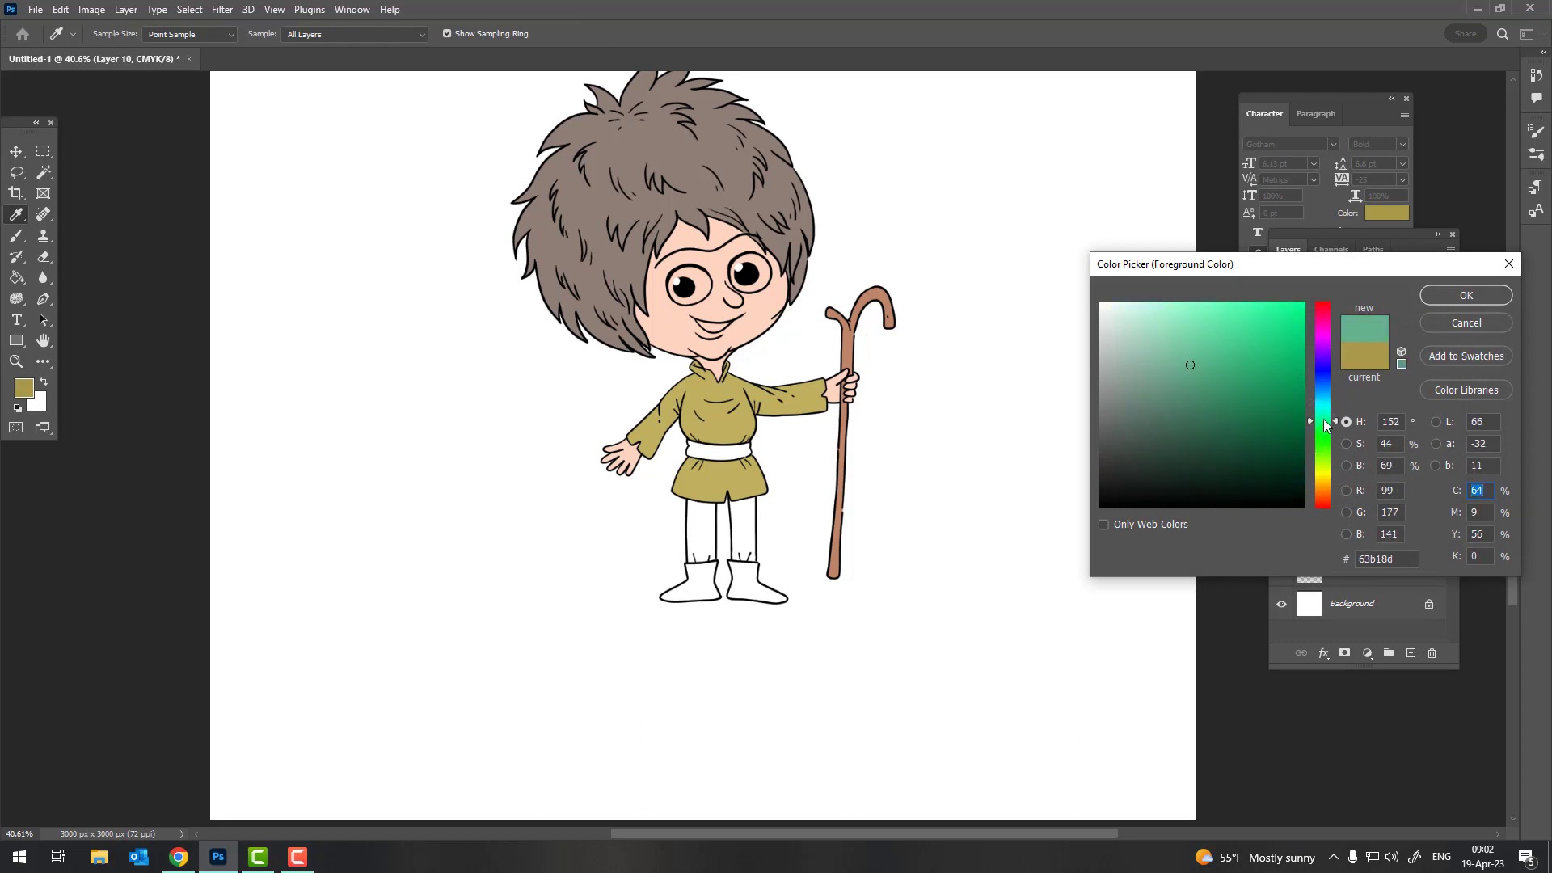
pyautogui.moveTo(1321, 415); pyautogui.dragTo(1325, 429)
pyautogui.click(1466, 295)
pyautogui.press('b')
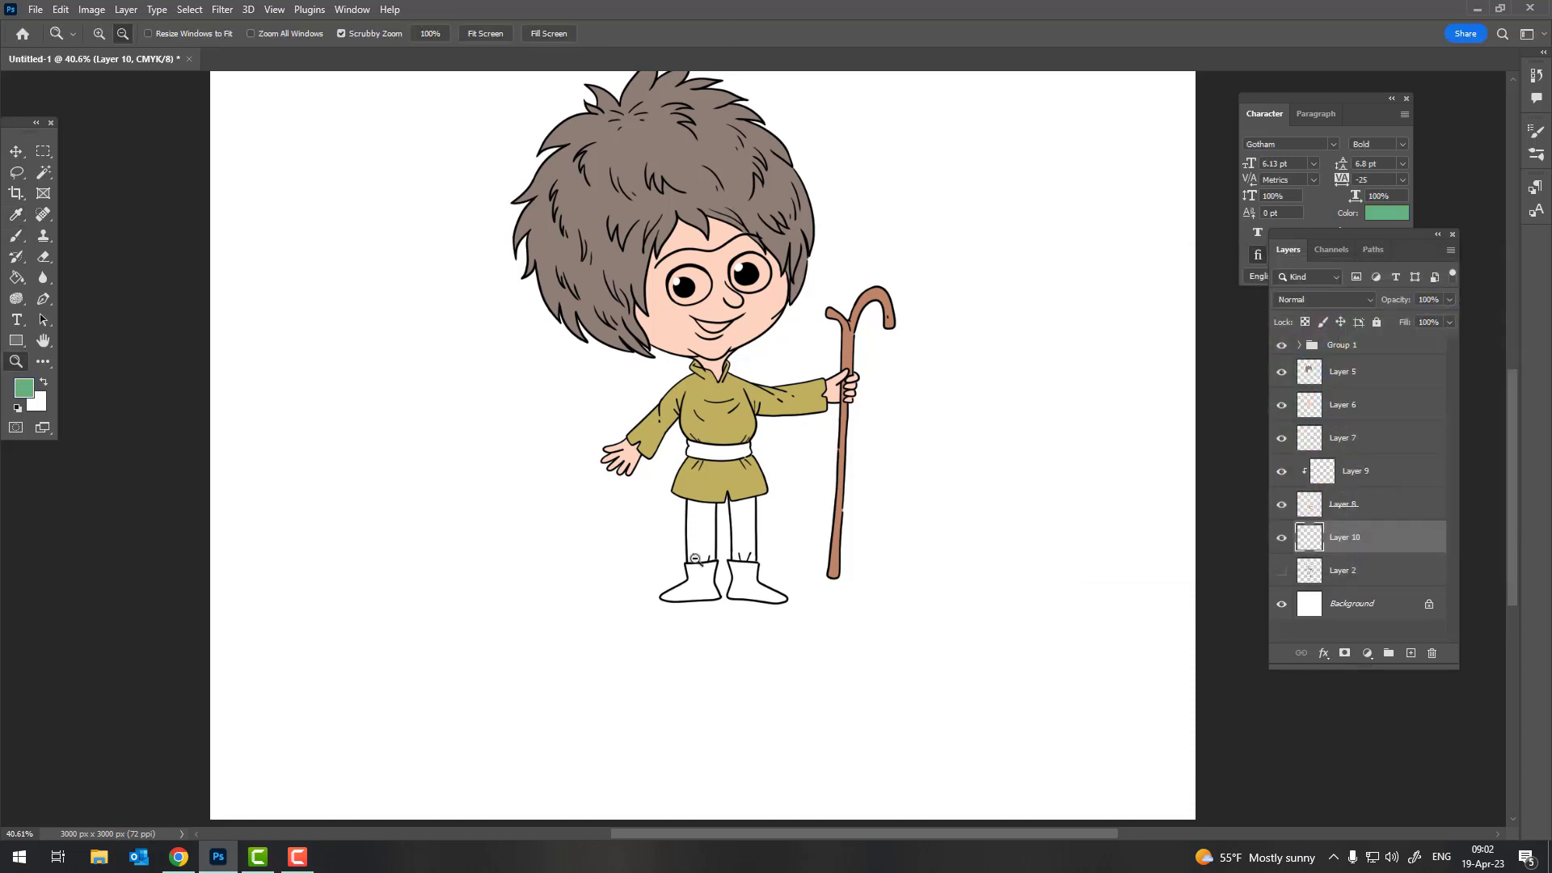
pyautogui.scroll(5, 744, 440)
pyautogui.moveTo(745, 440)
pyautogui.mouseDown()
pyautogui.moveTo(796, 529)
pyautogui.moveTo(730, 393)
pyautogui.moveTo(792, 379)
pyautogui.mouseUp()
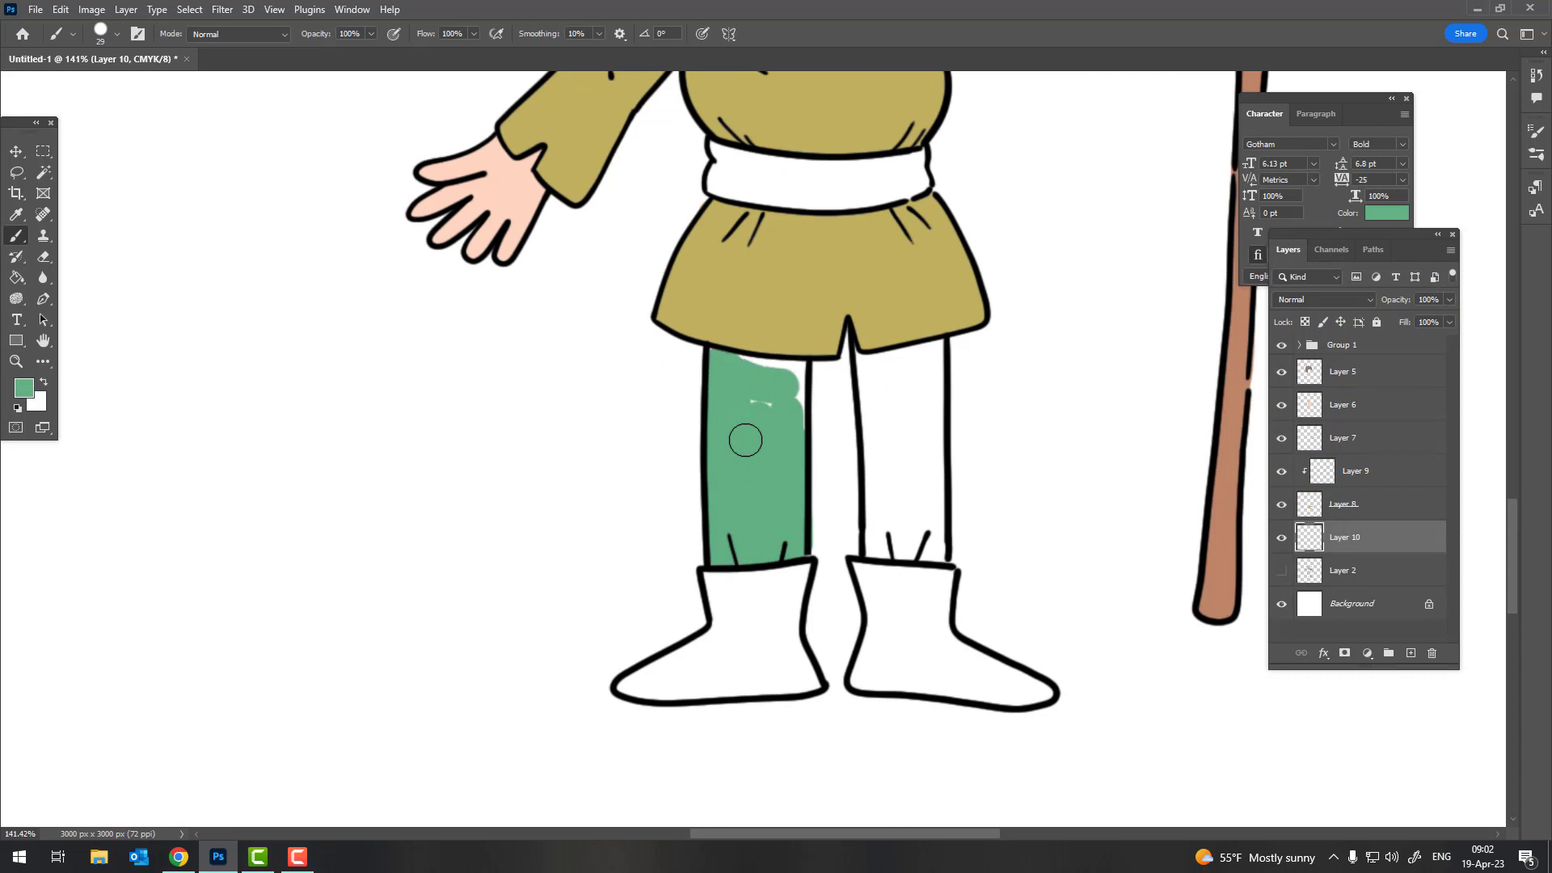
pyautogui.click(24, 389)
pyautogui.moveTo(1330, 434); pyautogui.dragTo(1324, 412)
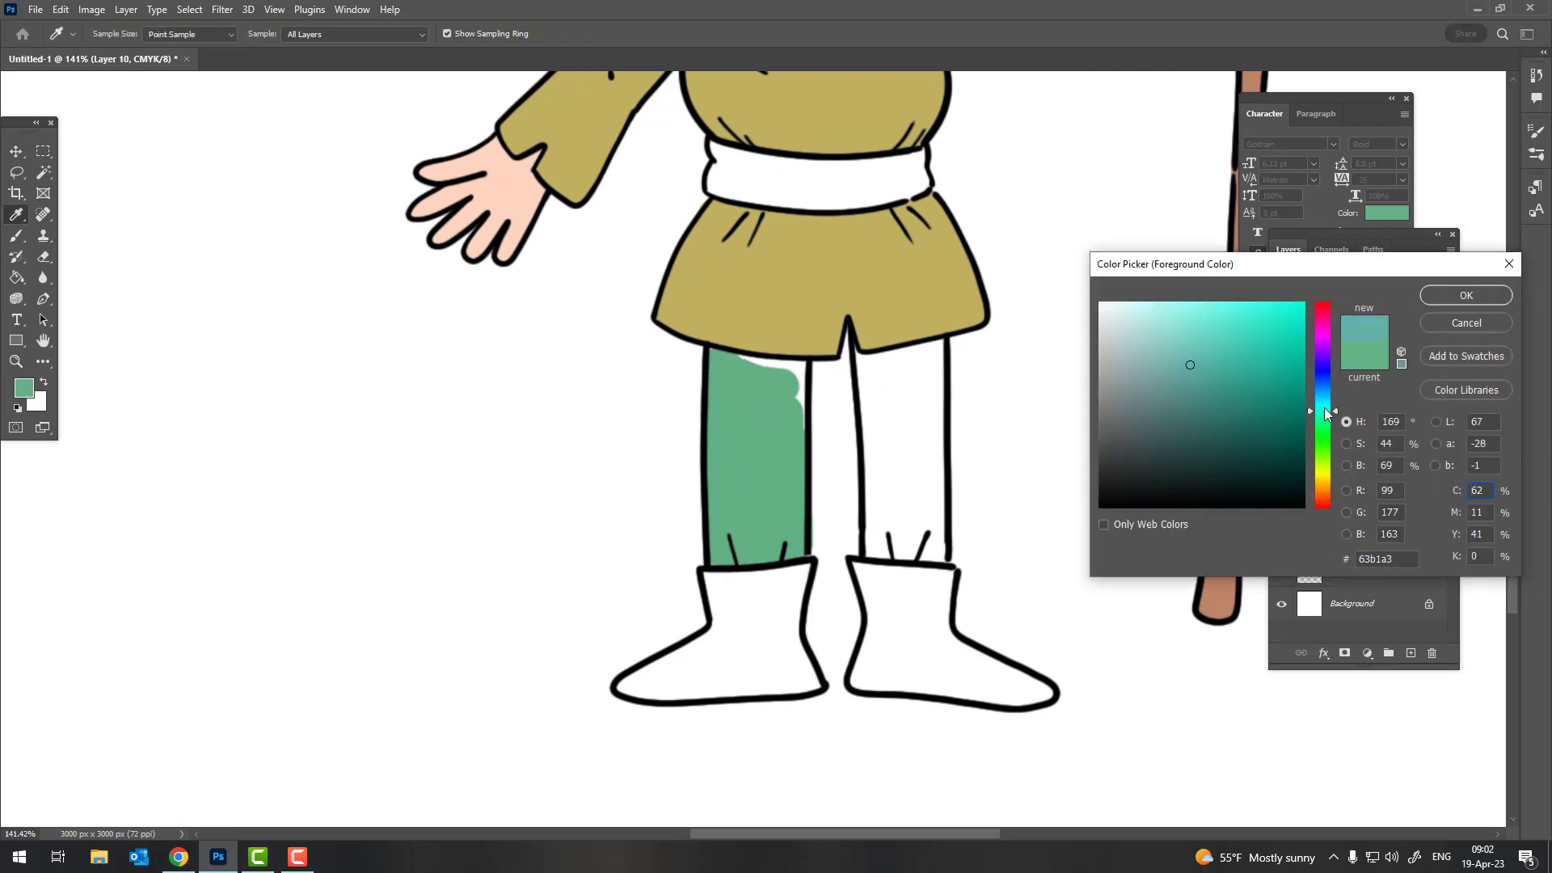
pyautogui.click(1466, 296)
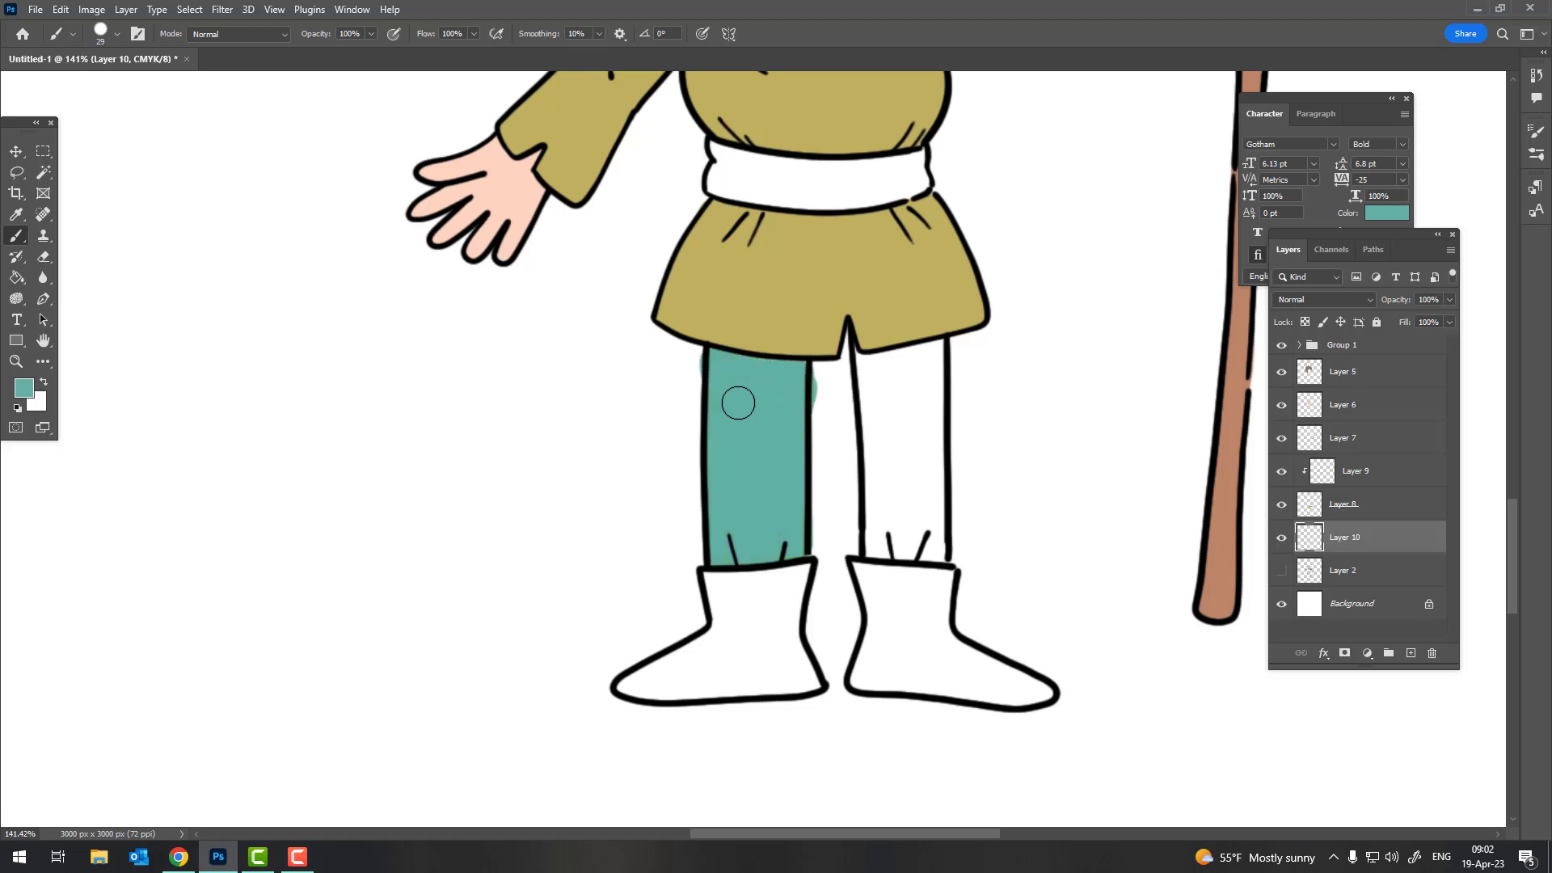
# Fill the right leg with teal, then add a new Layer 11 for the boots
pyautogui.press('e')
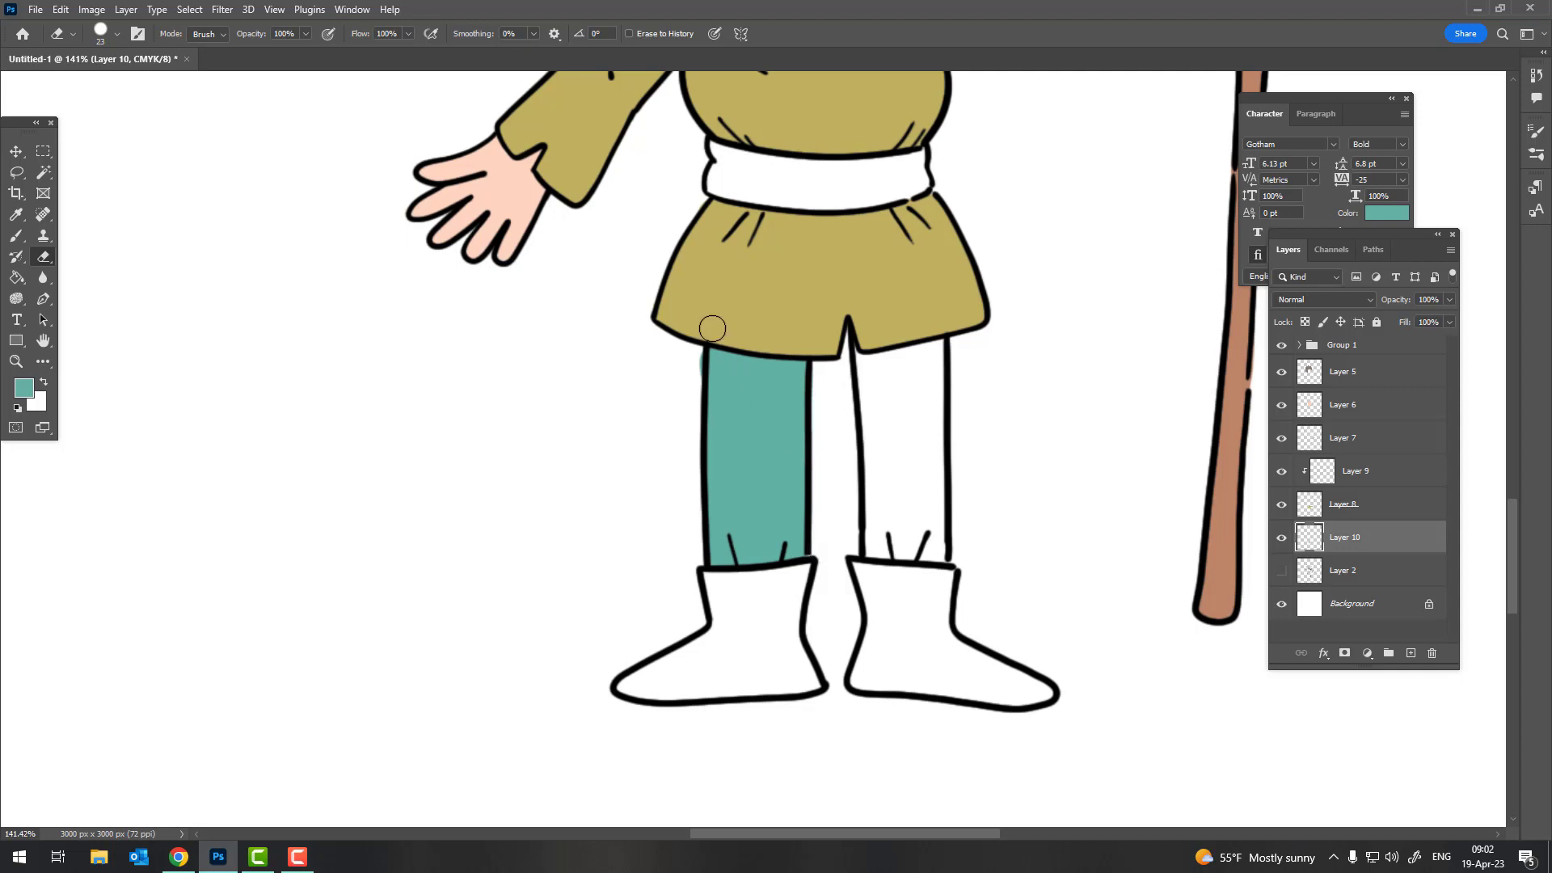
pyautogui.press('b')
pyautogui.scroll(-5, 687, 380)
pyautogui.scroll(2, 662, 460)
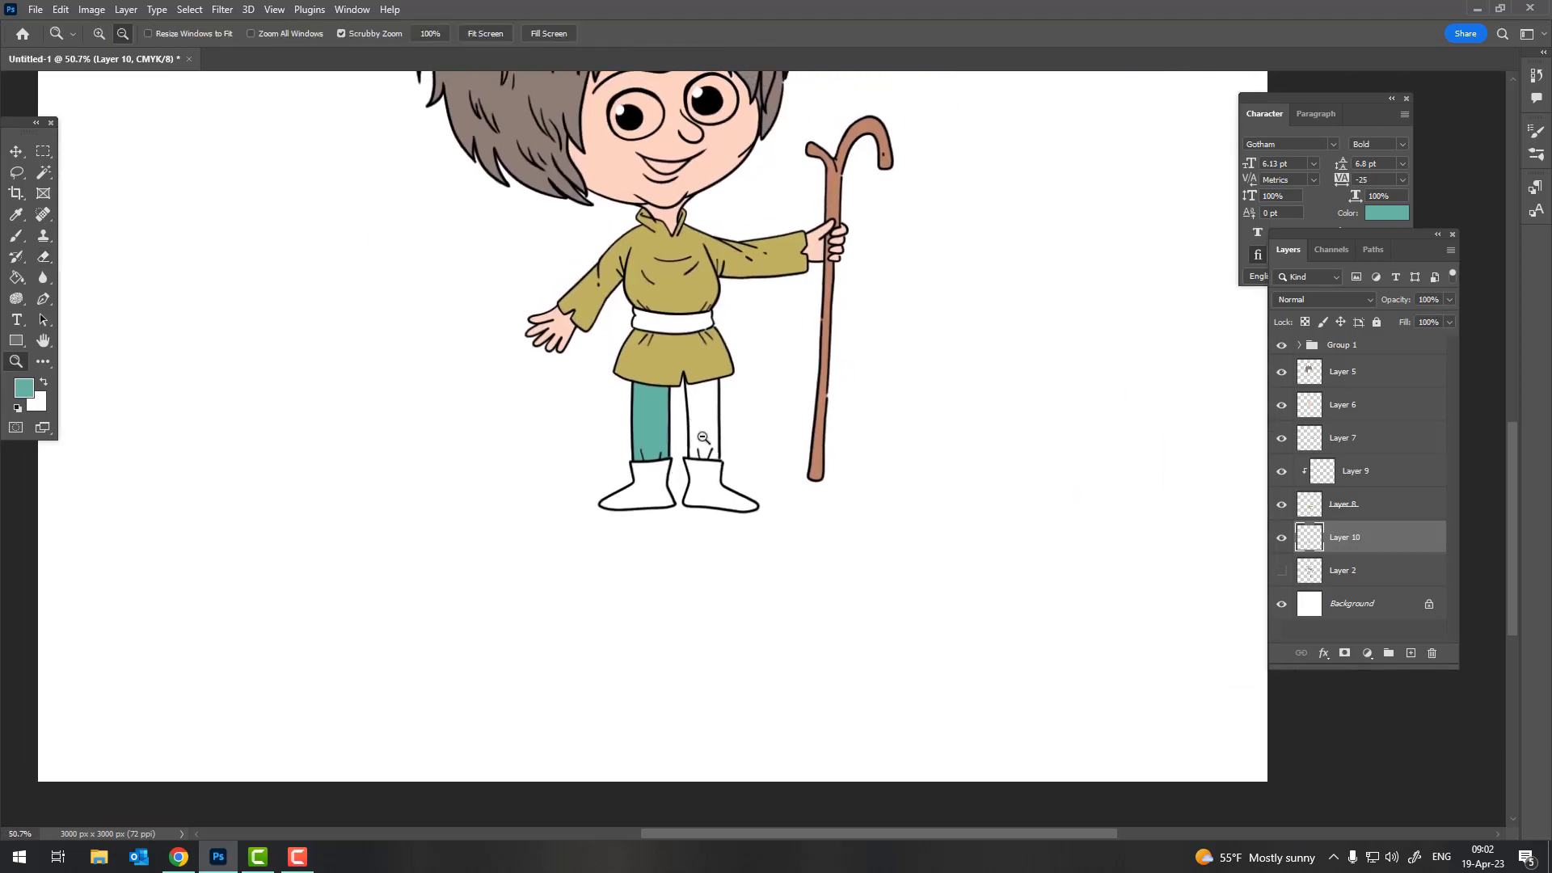
pyautogui.scroll(4, 693, 440)
pyautogui.moveTo(715, 496); pyautogui.dragTo(714, 483)
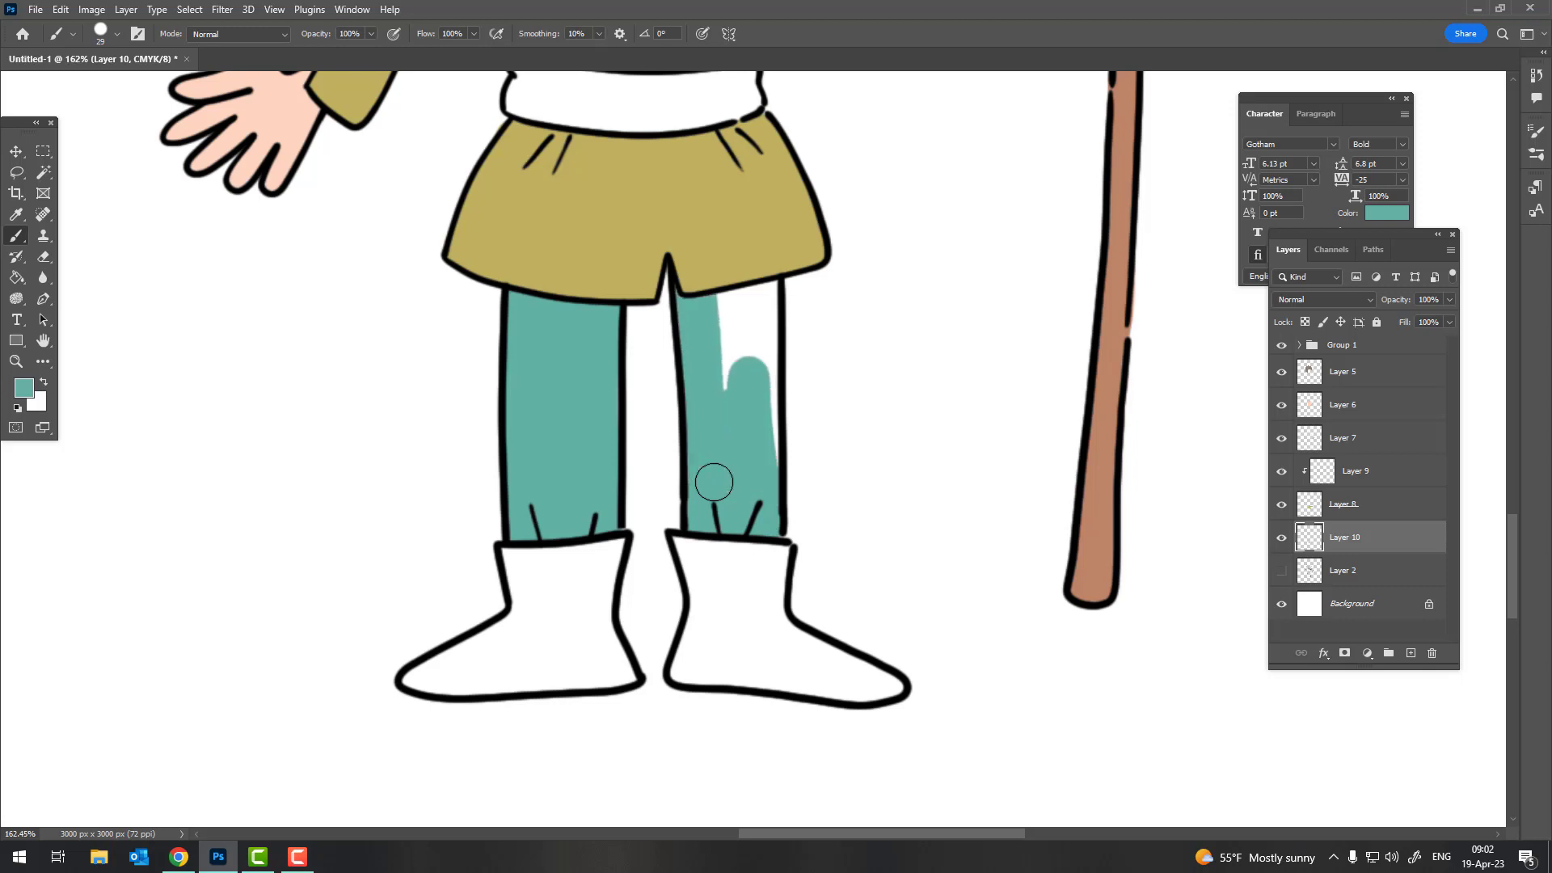
pyautogui.moveTo(726, 388)
pyautogui.mouseDown()
pyautogui.moveTo(727, 295)
pyautogui.moveTo(760, 284)
pyautogui.mouseUp()
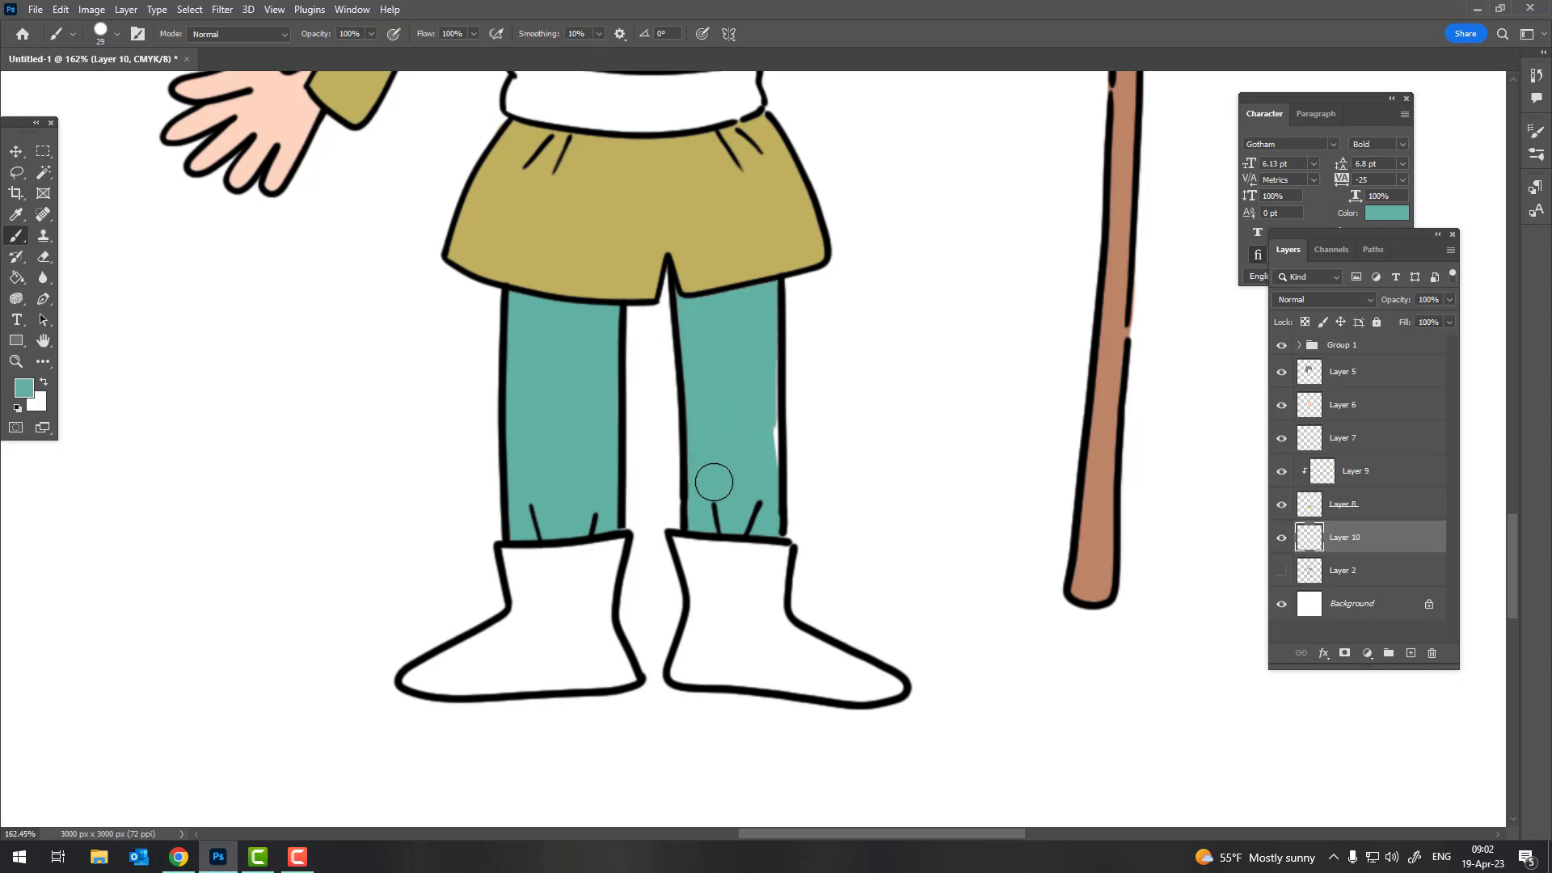
pyautogui.press('z')
pyautogui.scroll(-5, 714, 483)
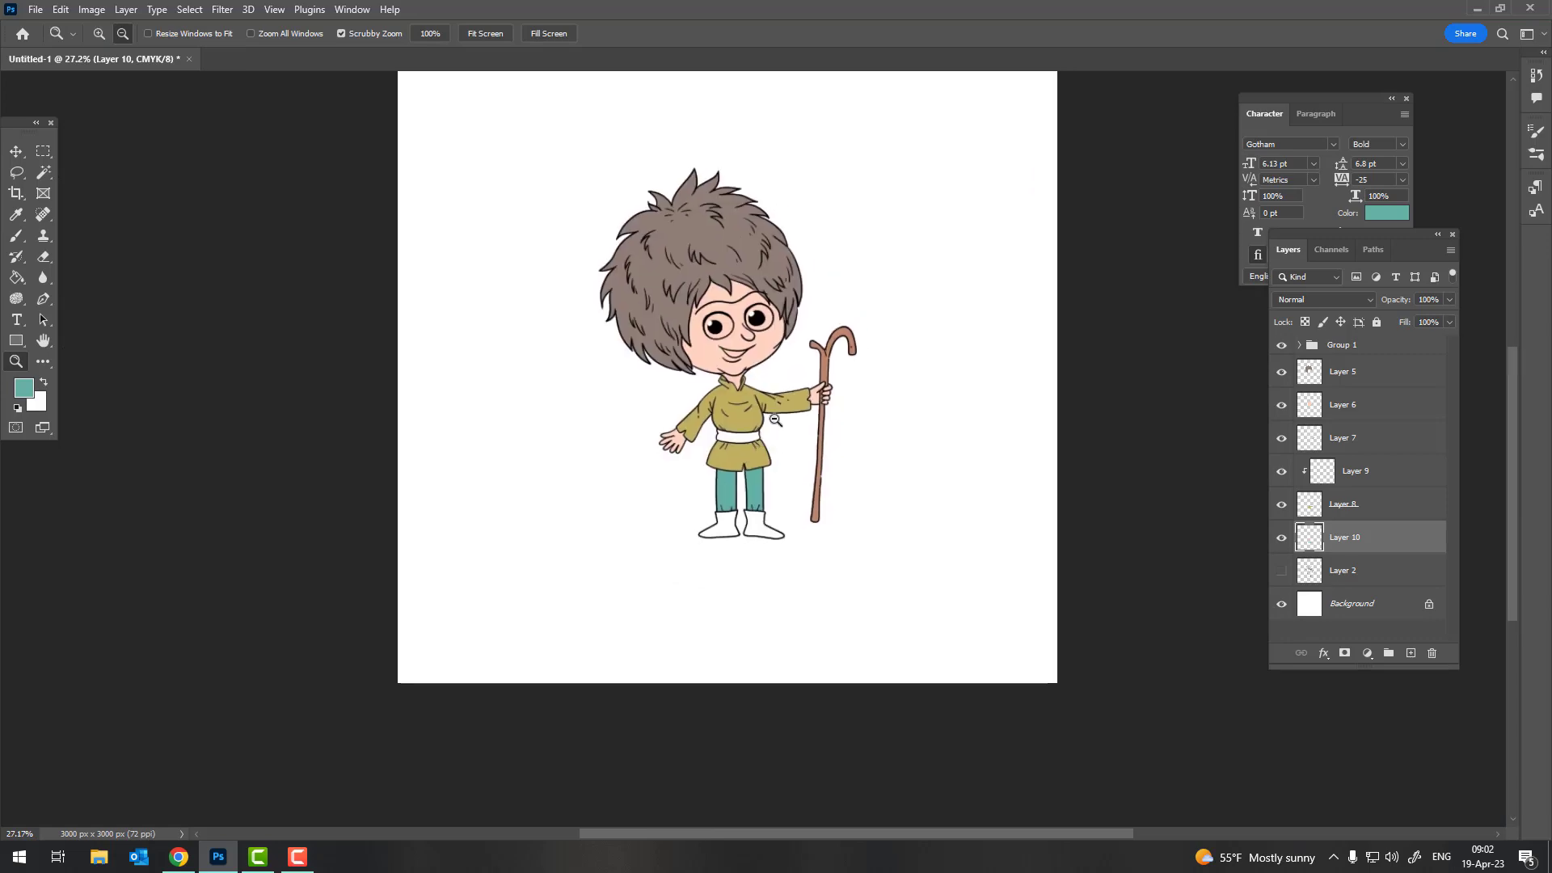
pyautogui.scroll(3, 804, 447)
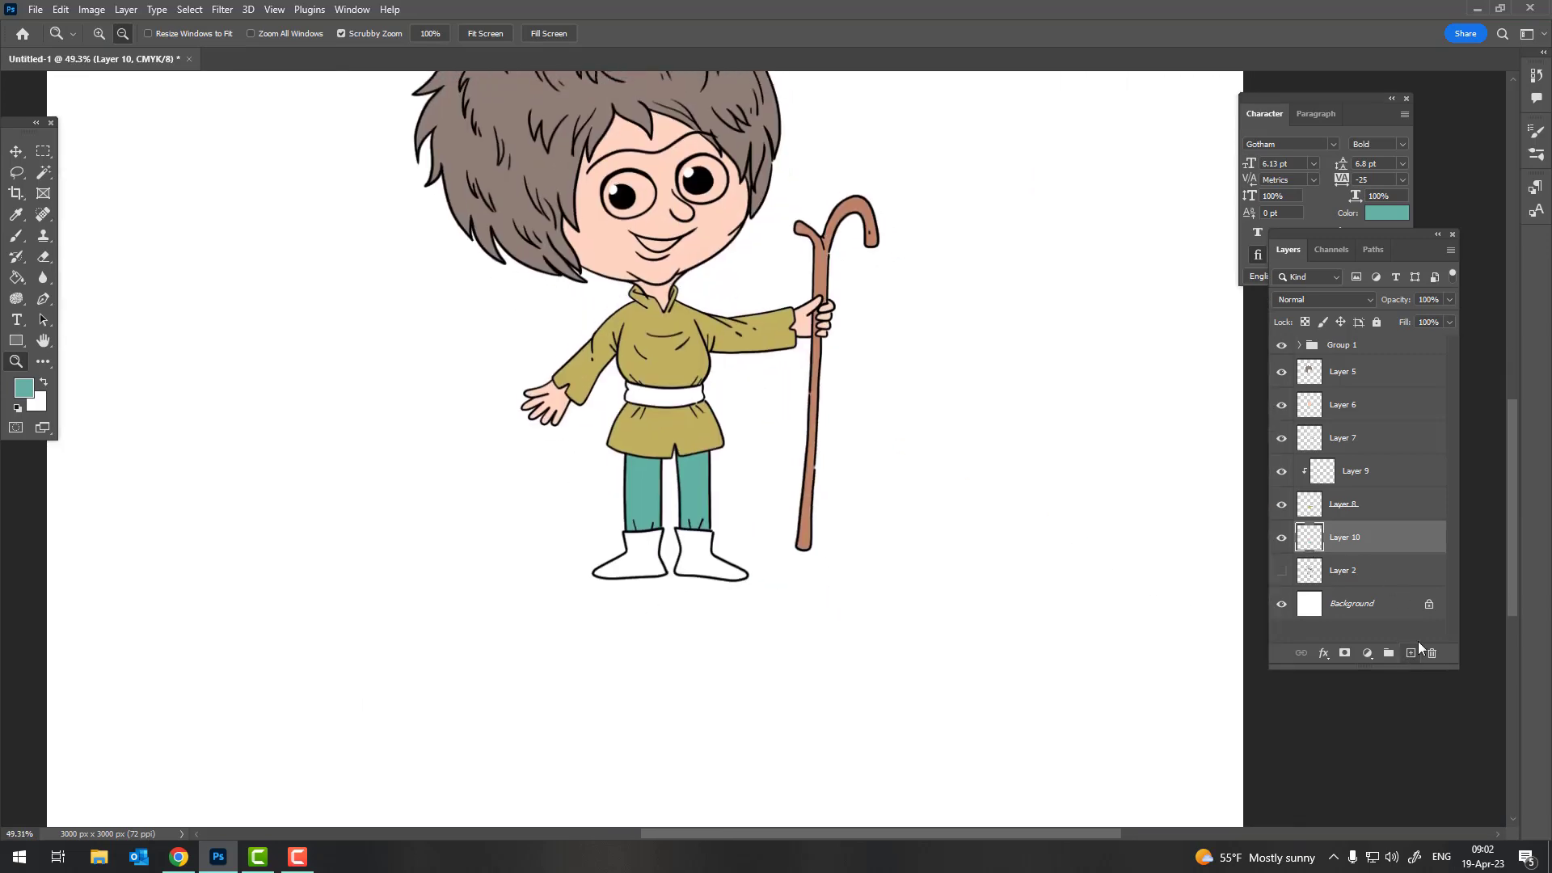
pyautogui.click(1412, 651)
# Sample the hair brown and fill the left boot, erasing the spill below its sole
pyautogui.press('b')
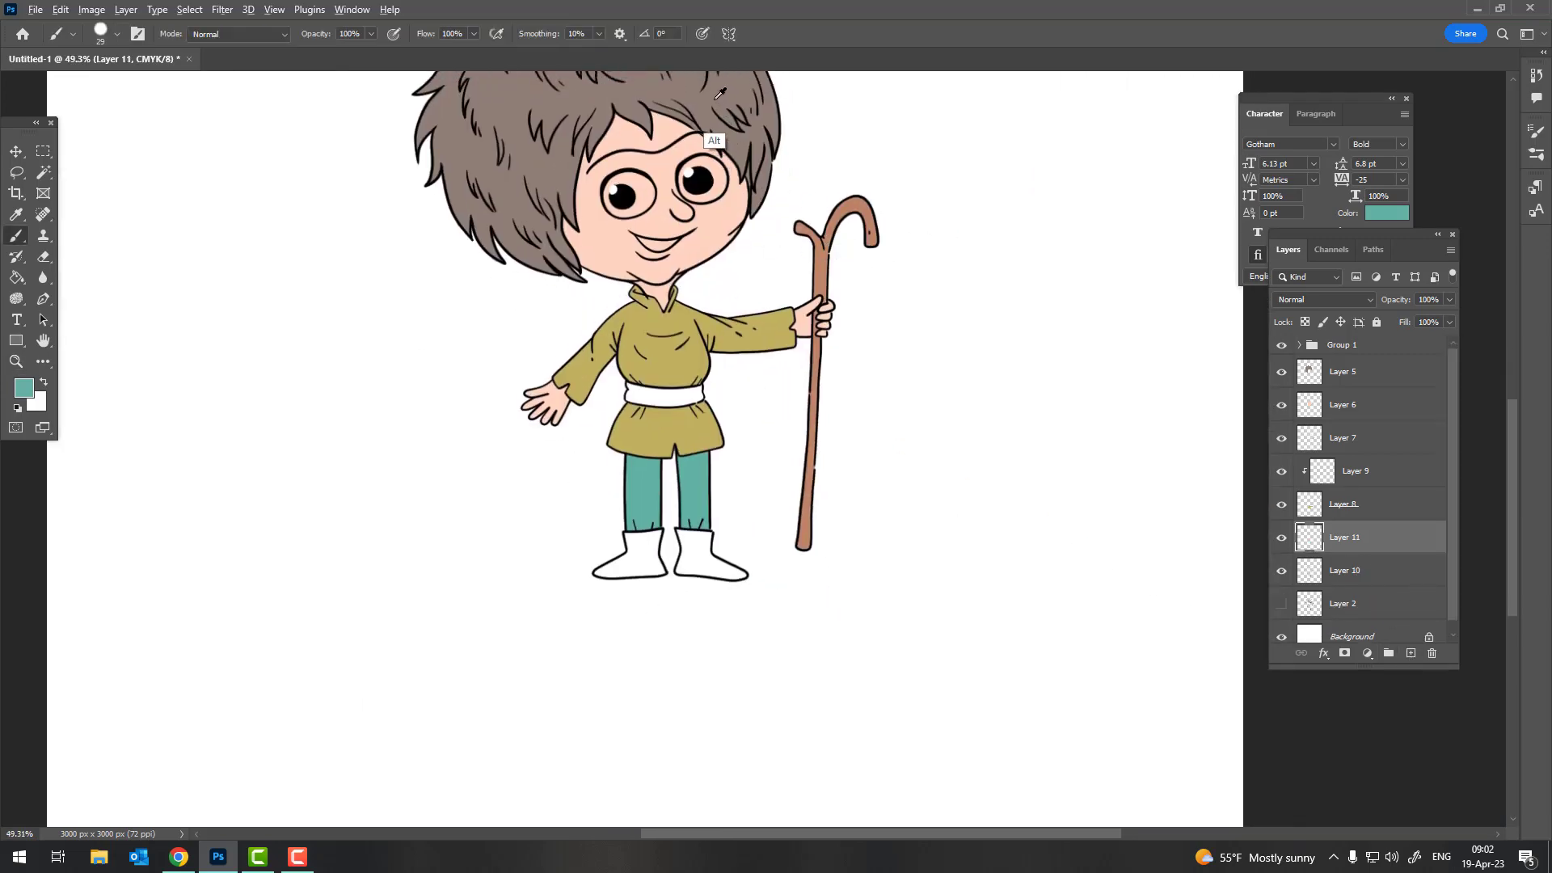
pyautogui.keyDown('alt'); pyautogui.click(719, 93); pyautogui.keyUp('alt')
pyautogui.scroll(5, 646, 549)
pyautogui.moveTo(671, 646)
pyautogui.mouseDown()
pyautogui.moveTo(659, 454)
pyautogui.moveTo(650, 470)
pyautogui.moveTo(810, 400)
pyautogui.mouseUp()
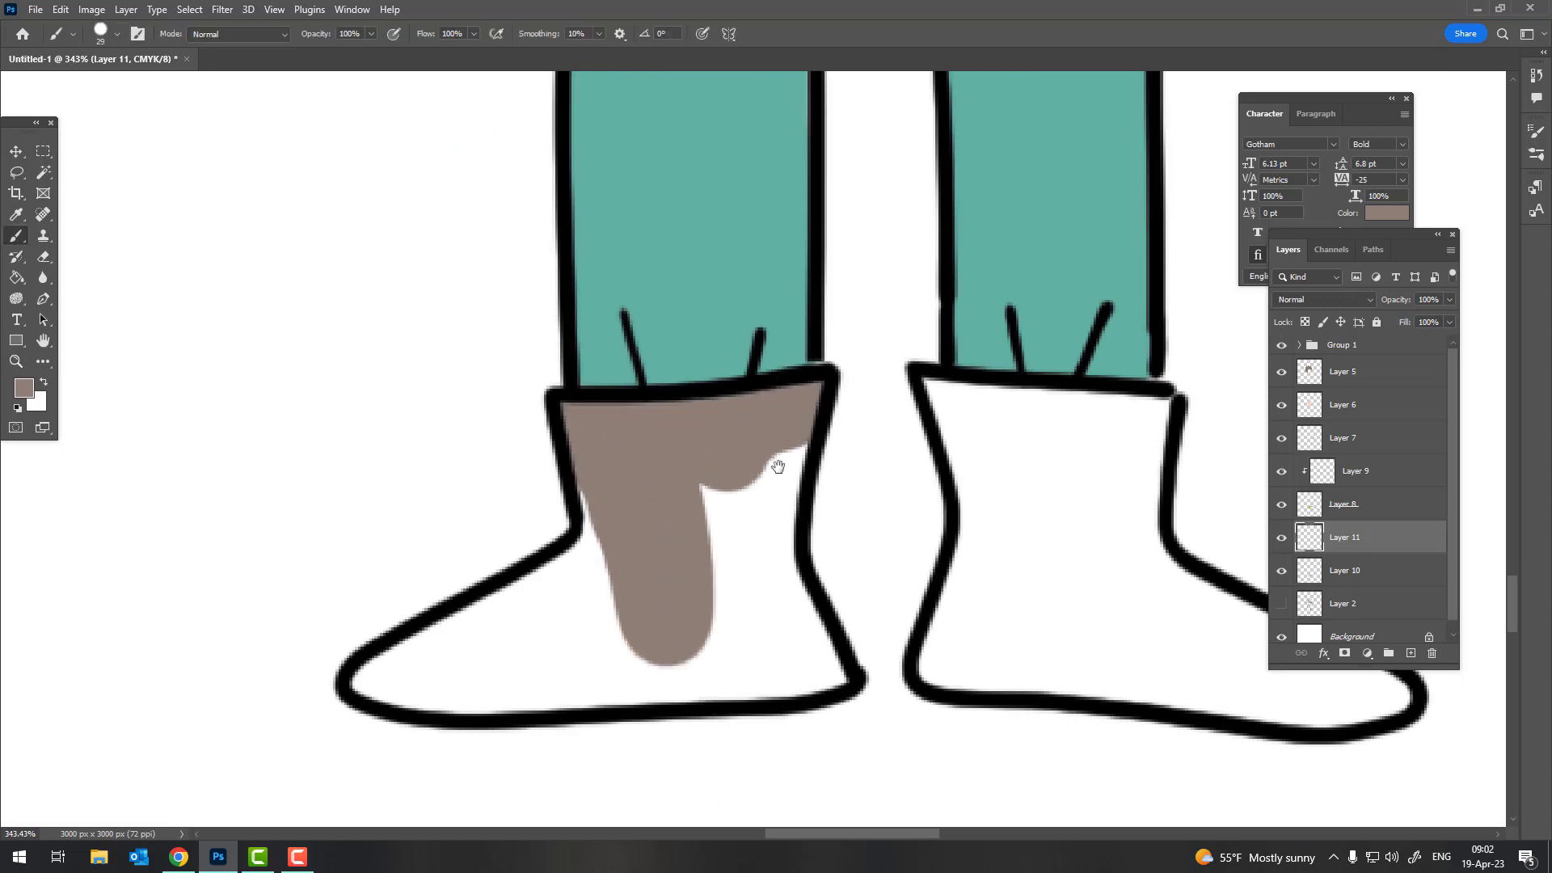
pyautogui.moveTo(778, 467); pyautogui.dragTo(809, 255)
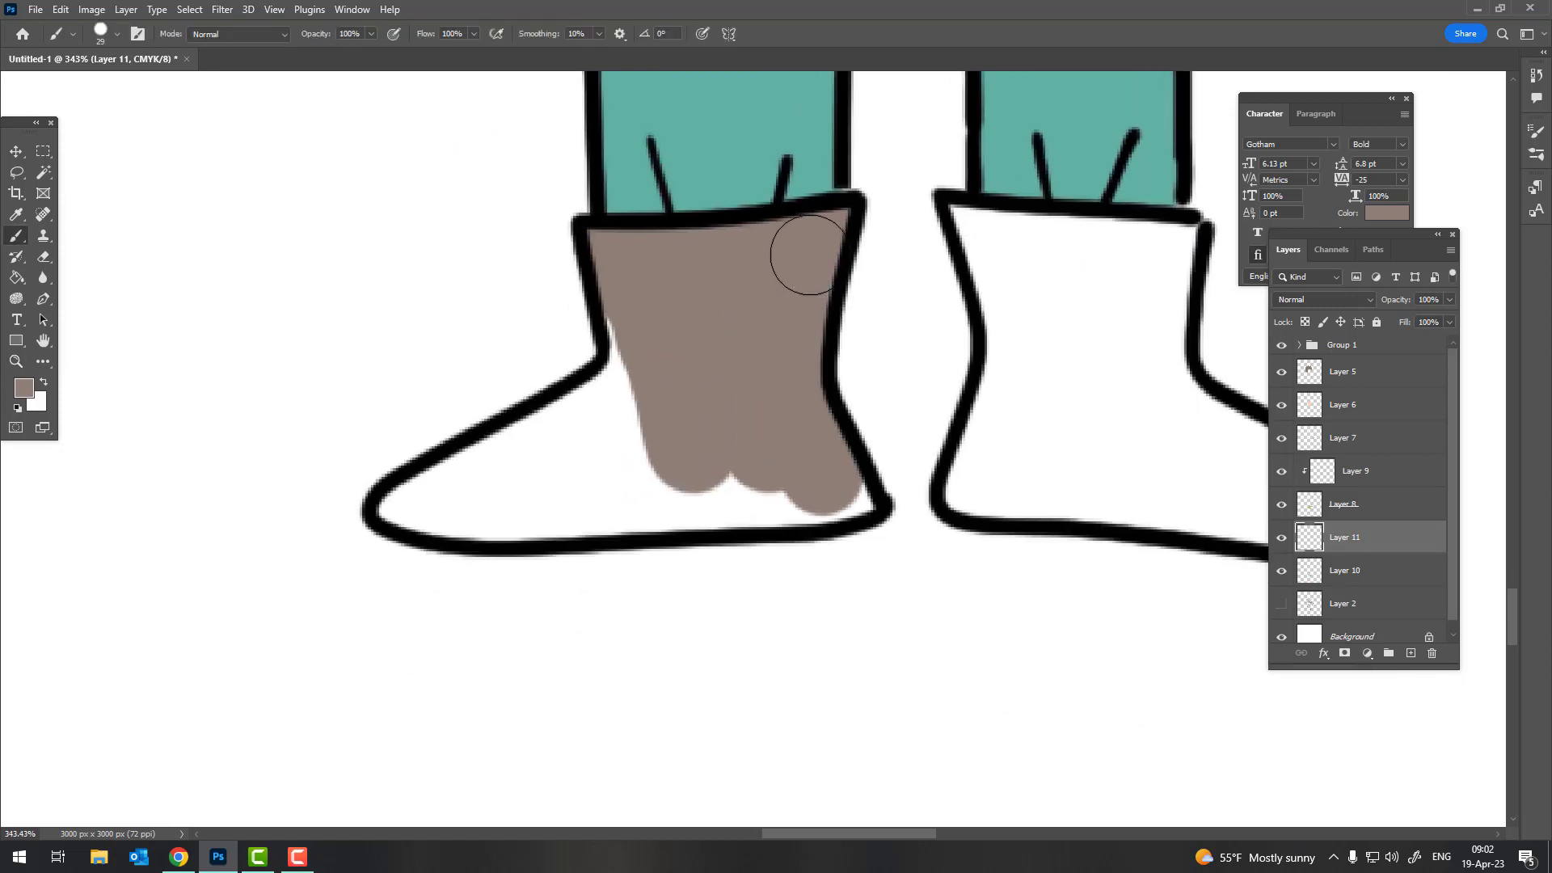
pyautogui.moveTo(816, 501)
pyautogui.mouseDown()
pyautogui.moveTo(558, 460)
pyautogui.moveTo(404, 493)
pyautogui.moveTo(728, 538)
pyautogui.mouseUp()
pyautogui.moveTo(530, 540); pyautogui.dragTo(412, 558)
pyautogui.moveTo(413, 477)
pyautogui.mouseDown()
pyautogui.moveTo(631, 380)
pyautogui.moveTo(477, 436)
pyautogui.mouseUp()
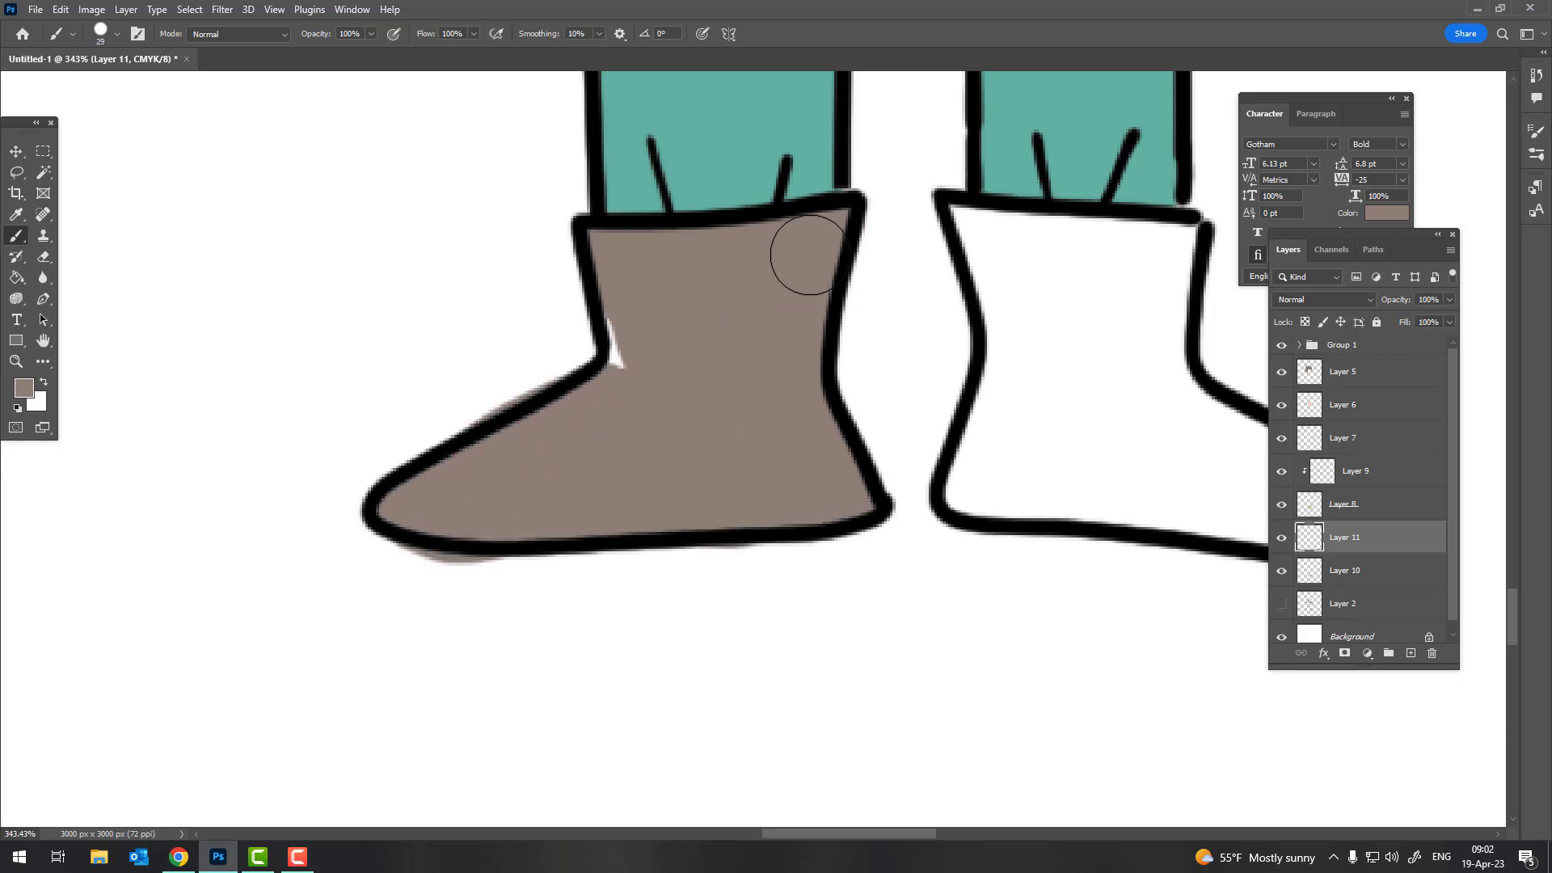
pyautogui.moveTo(574, 364); pyautogui.dragTo(622, 342)
pyautogui.press('e')
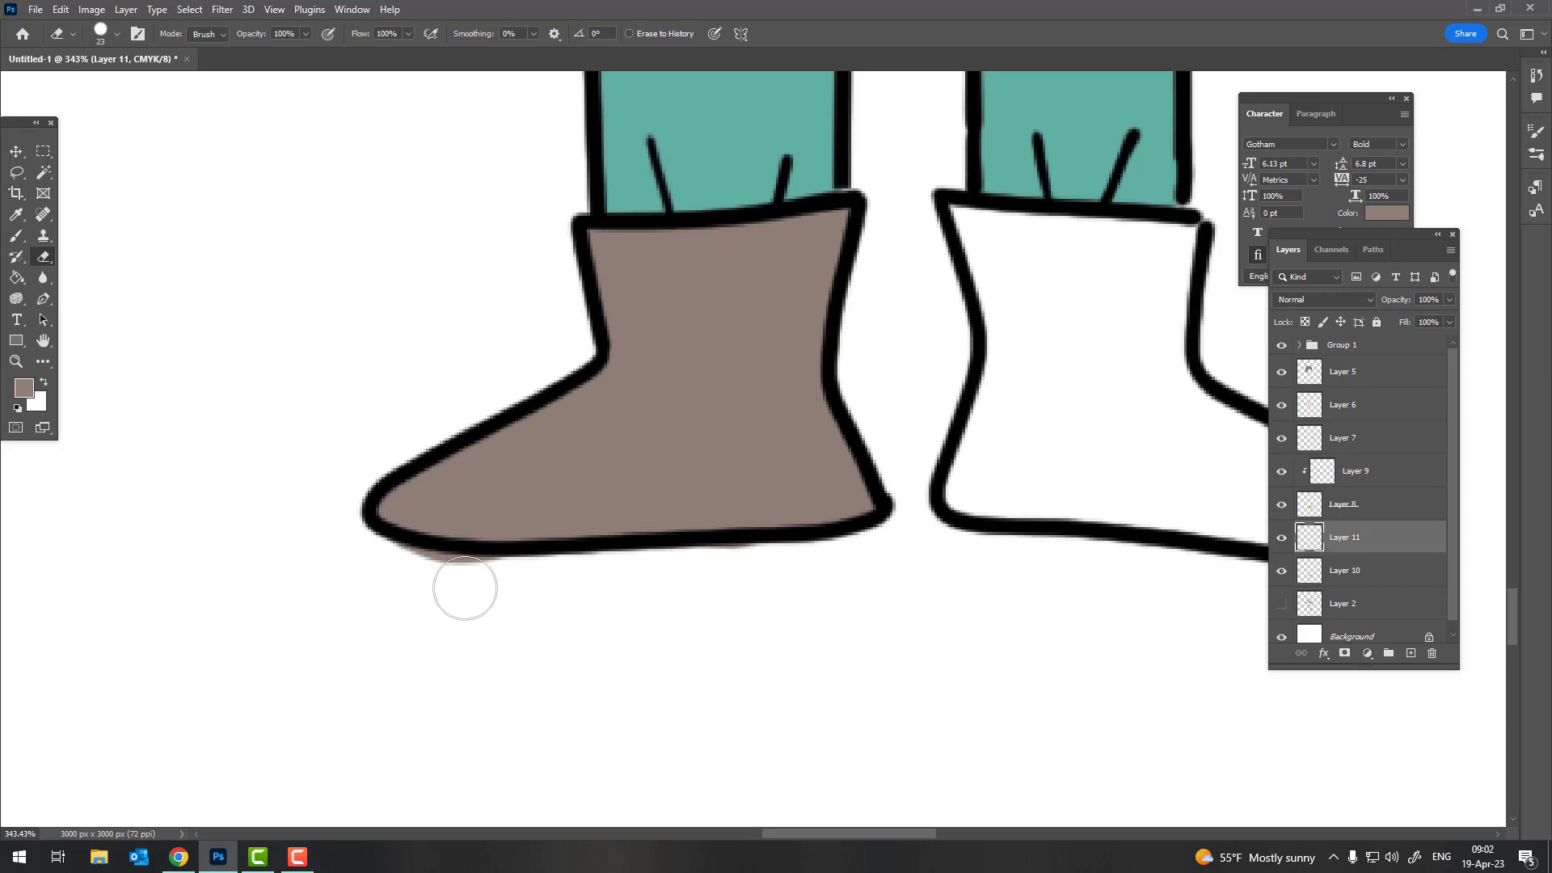
pyautogui.moveTo(412, 554); pyautogui.dragTo(435, 585)
# Paint the right boot grey-brown
pyautogui.hscroll(10, 318, 537)
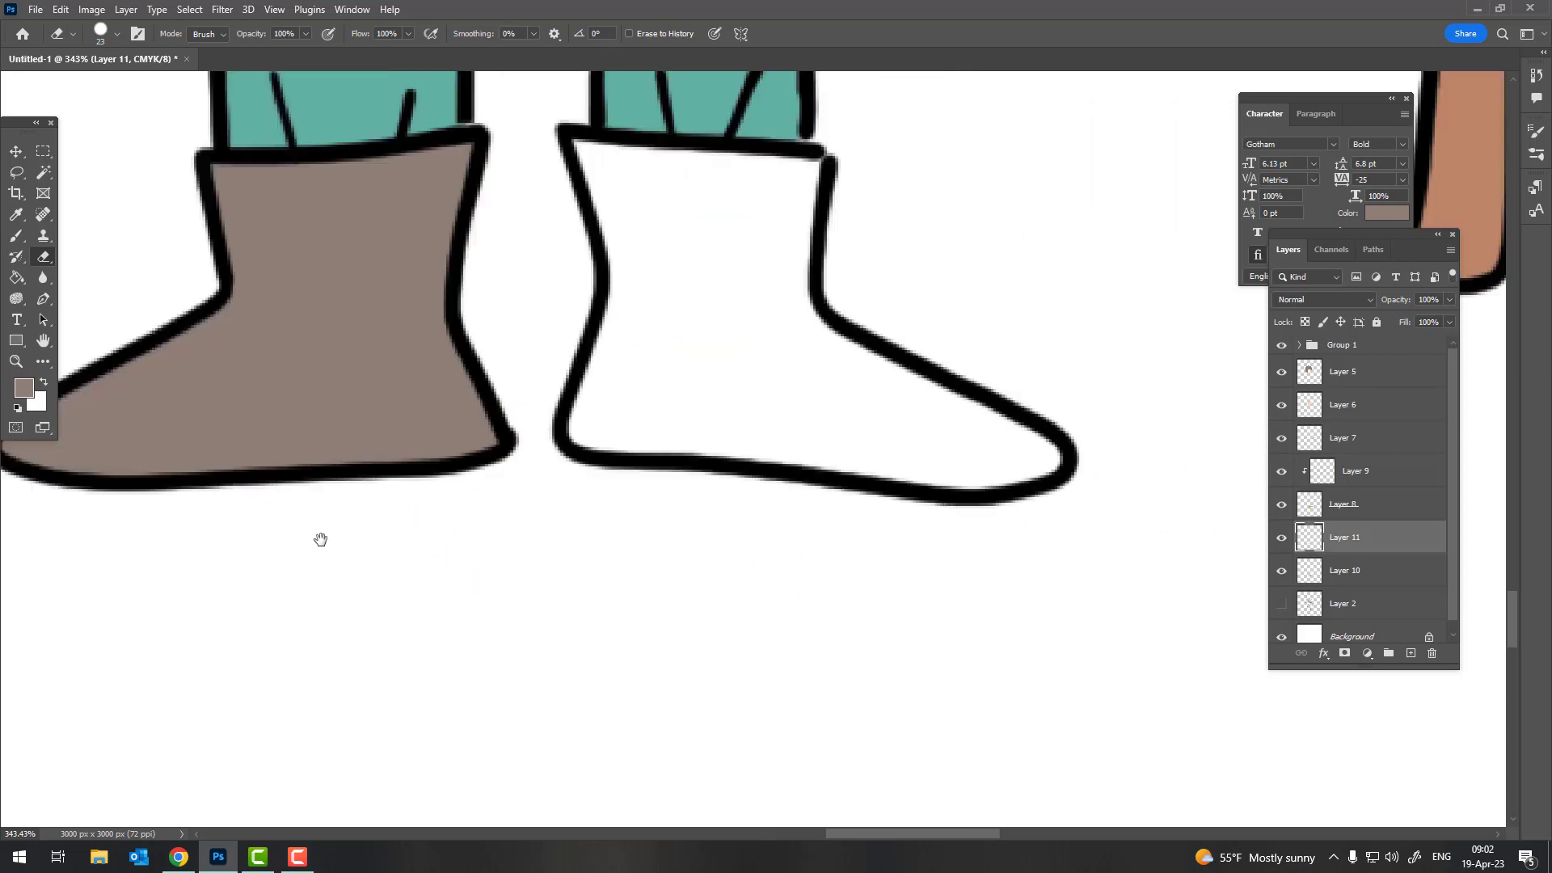
pyautogui.press('b')
pyautogui.click(450, 380)
pyautogui.moveTo(451, 381)
pyautogui.mouseDown()
pyautogui.moveTo(557, 324)
pyautogui.moveTo(569, 235)
pyautogui.moveTo(420, 323)
pyautogui.moveTo(372, 202)
pyautogui.moveTo(550, 206)
pyautogui.mouseUp()
# Clean stray paint around the boots and fill the belt grey-brown
pyautogui.press('e')
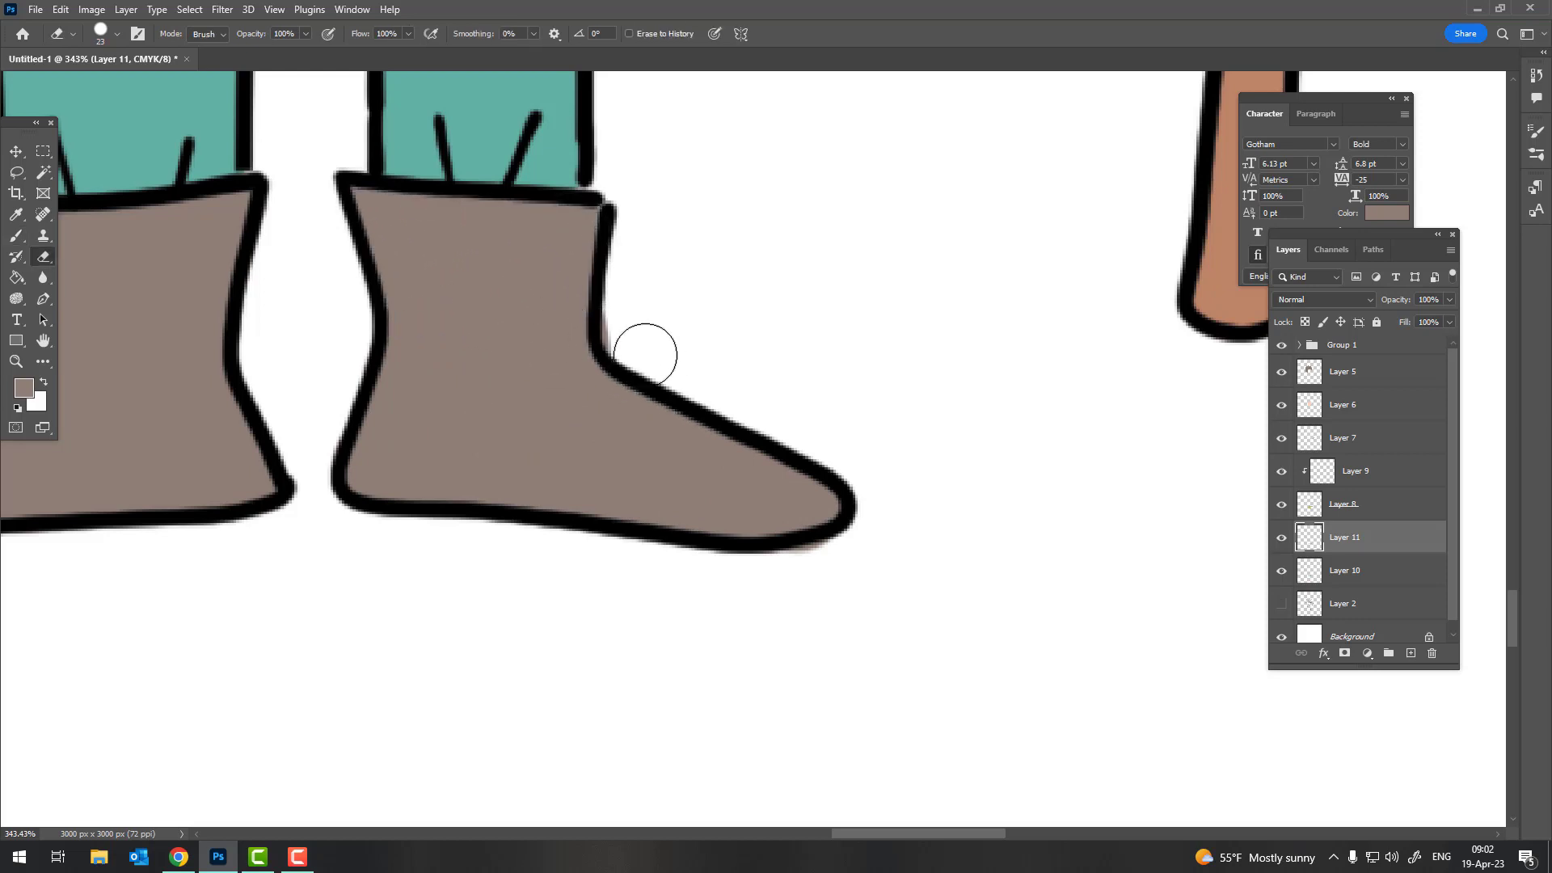
pyautogui.scroll(-5, 645, 356)
pyautogui.scroll(6, 767, 398)
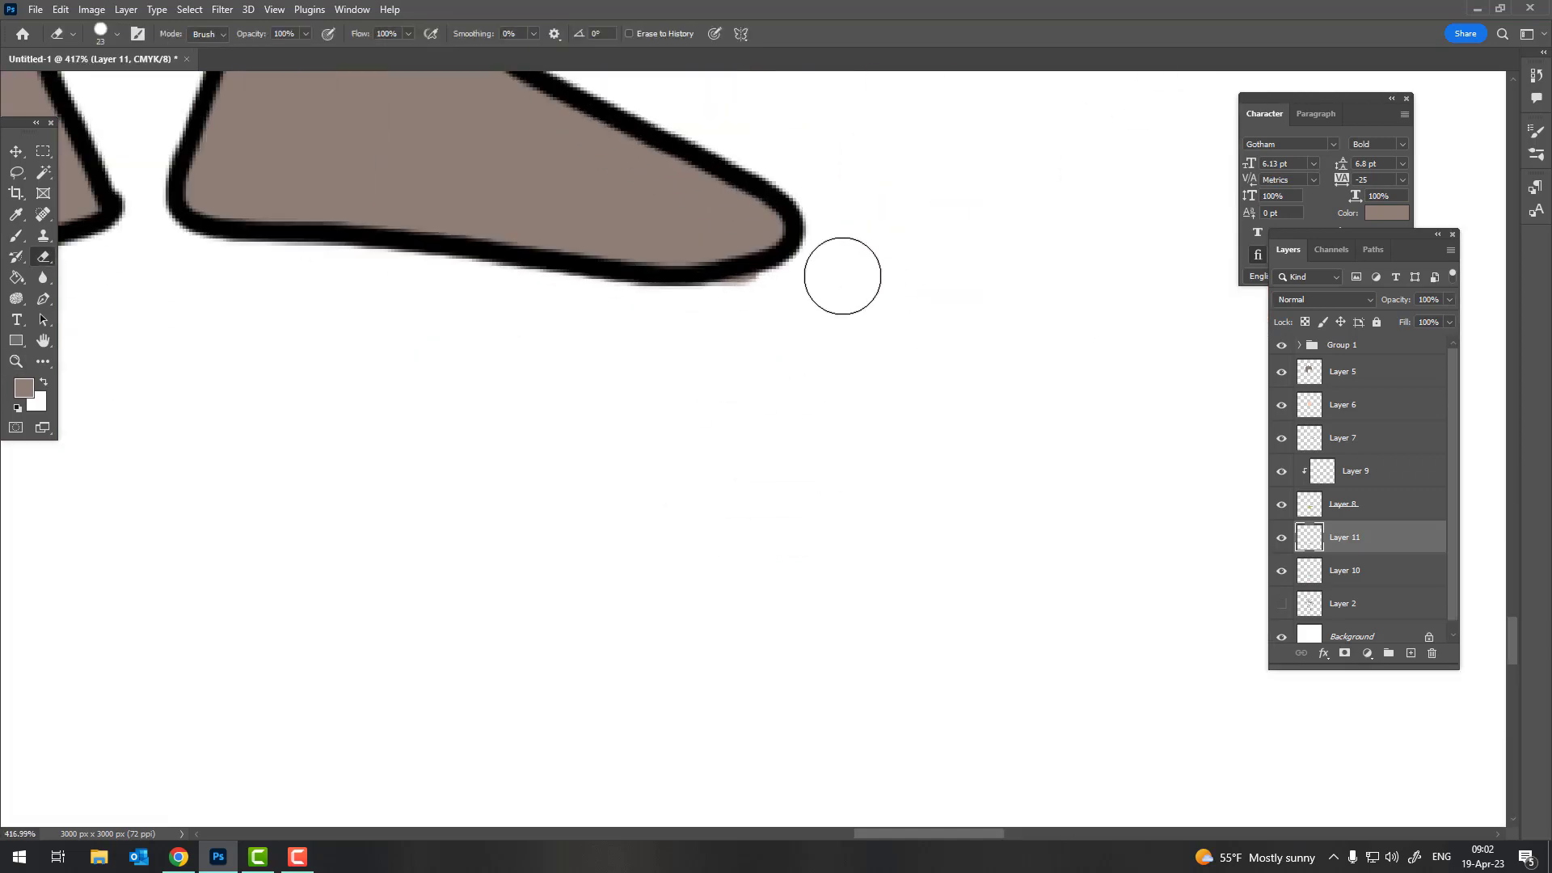
pyautogui.scroll(-5, 733, 375)
pyautogui.scroll(2, 749, 486)
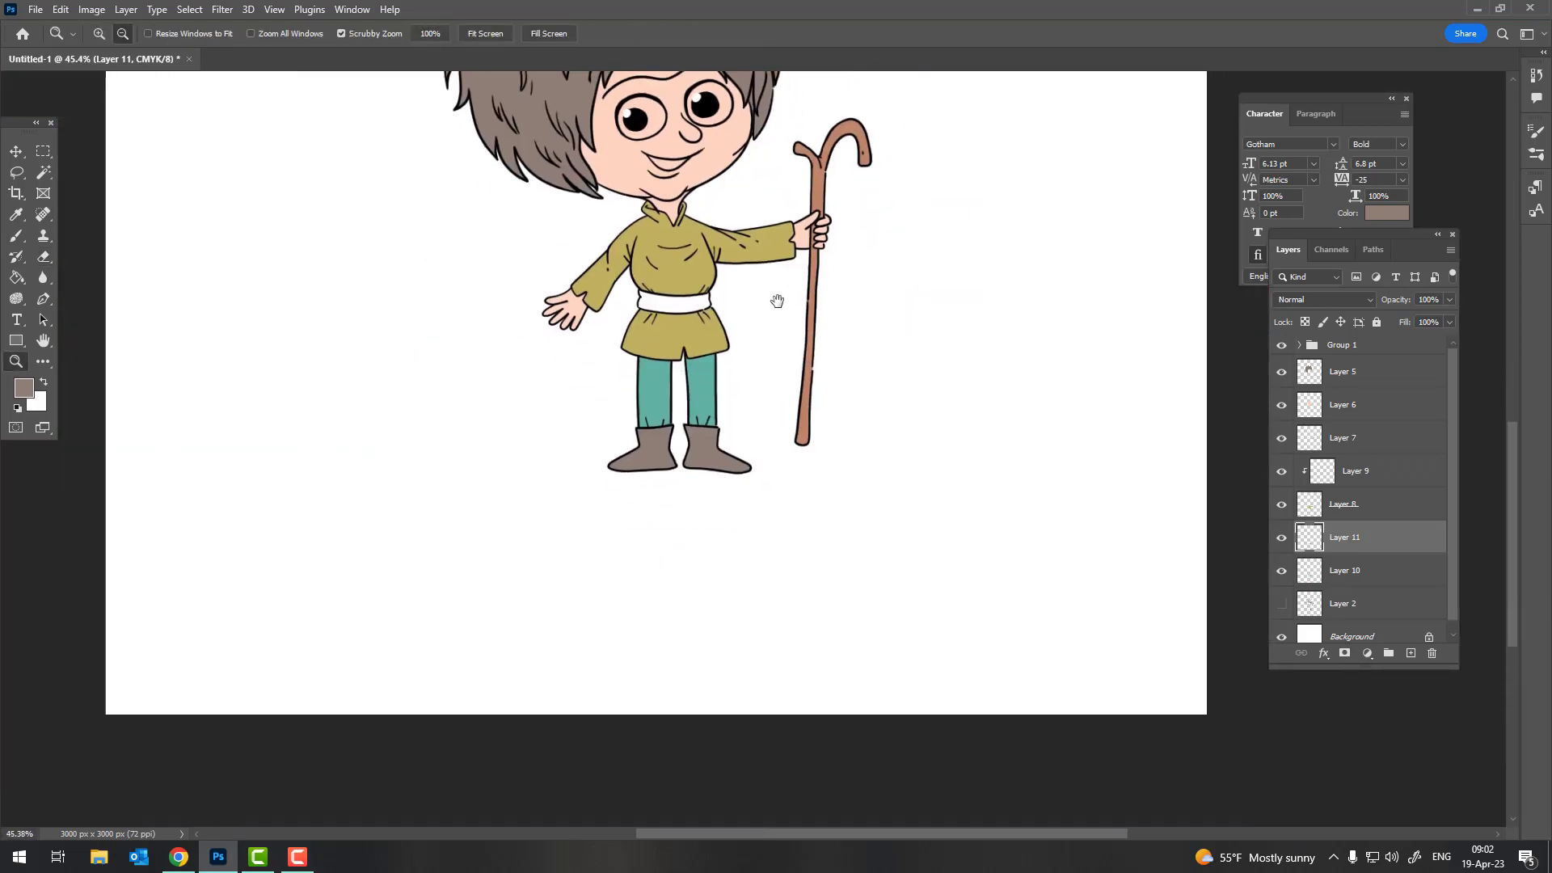
pyautogui.scroll(2, 808, 340)
pyautogui.scroll(5, 659, 275)
pyautogui.press('b')
pyautogui.moveTo(295, 287)
pyautogui.mouseDown()
pyautogui.moveTo(311, 320)
pyautogui.moveTo(299, 290)
pyautogui.moveTo(631, 404)
pyautogui.moveTo(485, 323)
pyautogui.moveTo(760, 356)
pyautogui.moveTo(298, 290)
pyautogui.moveTo(712, 449)
pyautogui.moveTo(817, 380)
pyautogui.moveTo(835, 321)
pyautogui.moveTo(776, 327)
pyautogui.moveTo(708, 421)
pyautogui.mouseUp()
pyautogui.press('z')
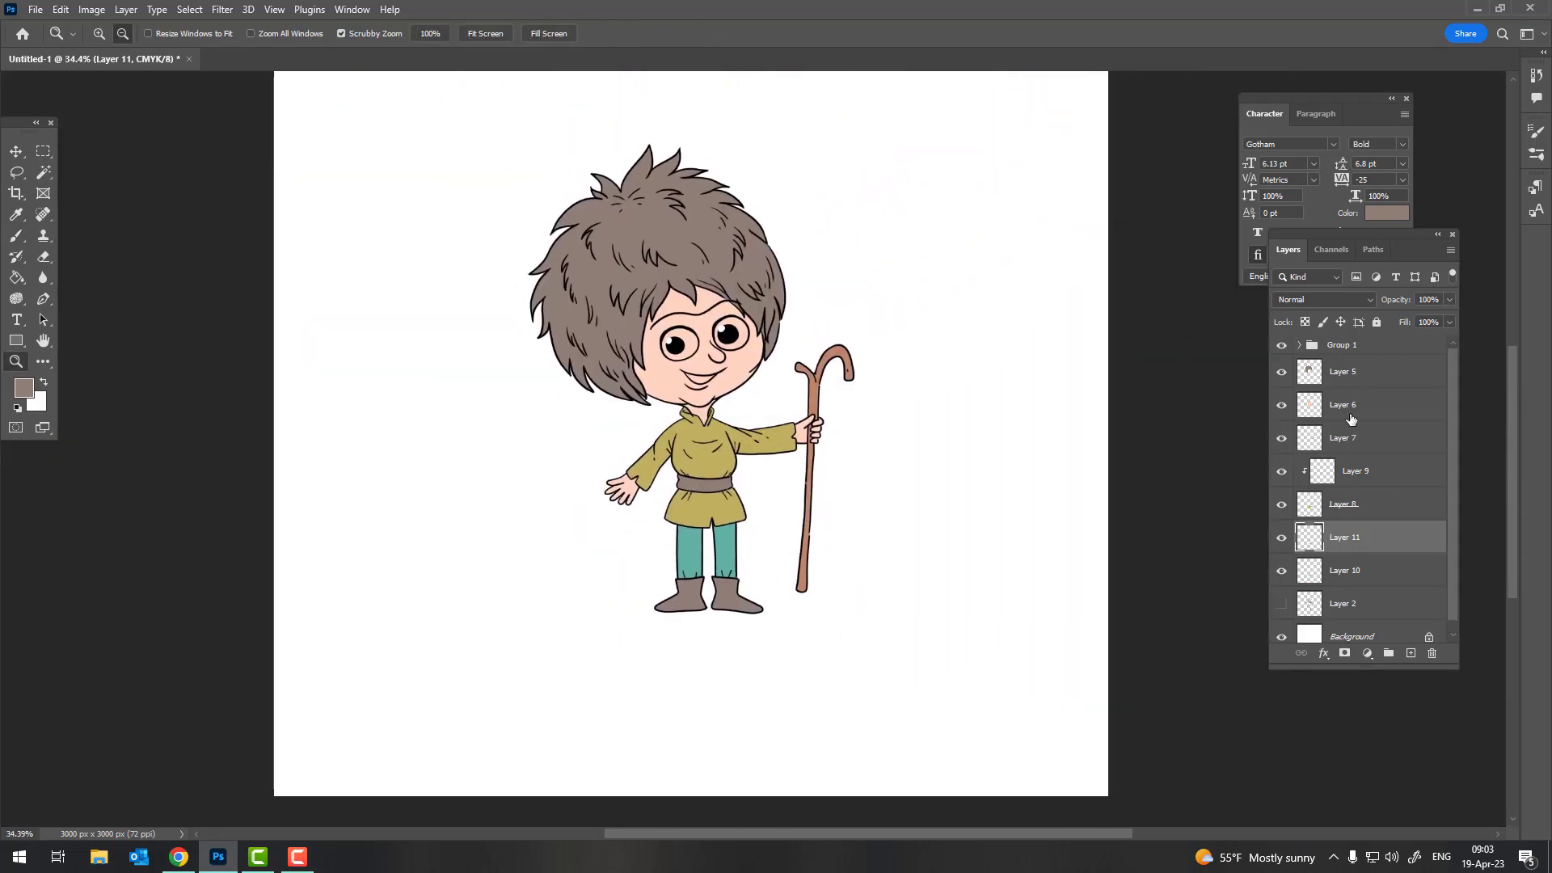
# Add Layer 12 above Layer 6 and set the foreground colour to white
pyautogui.click(1351, 386)
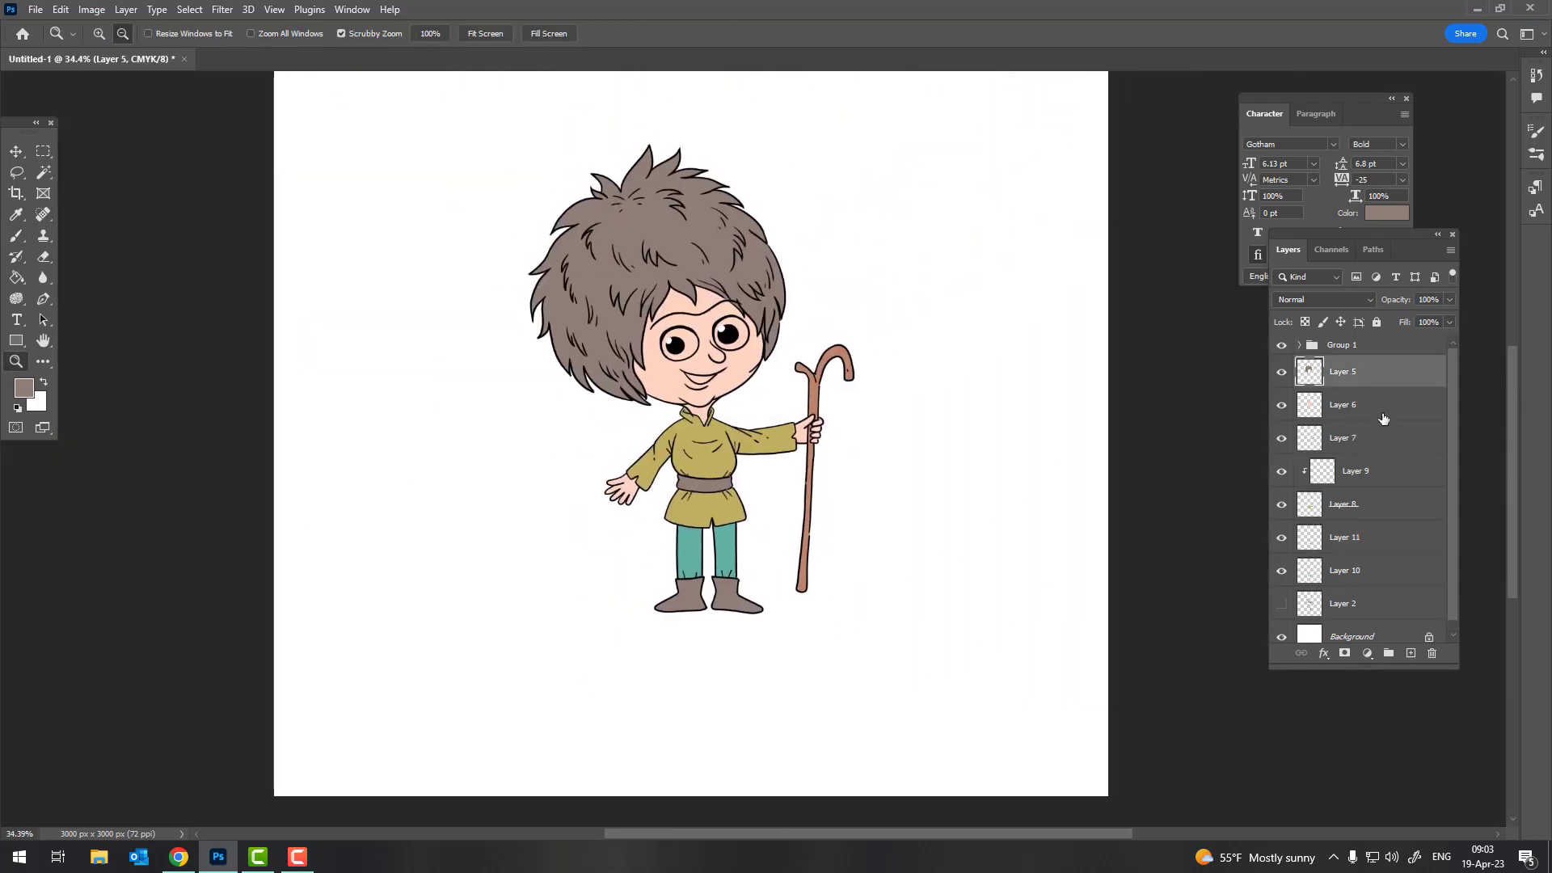
pyautogui.click(1409, 652)
pyautogui.click(933, 408)
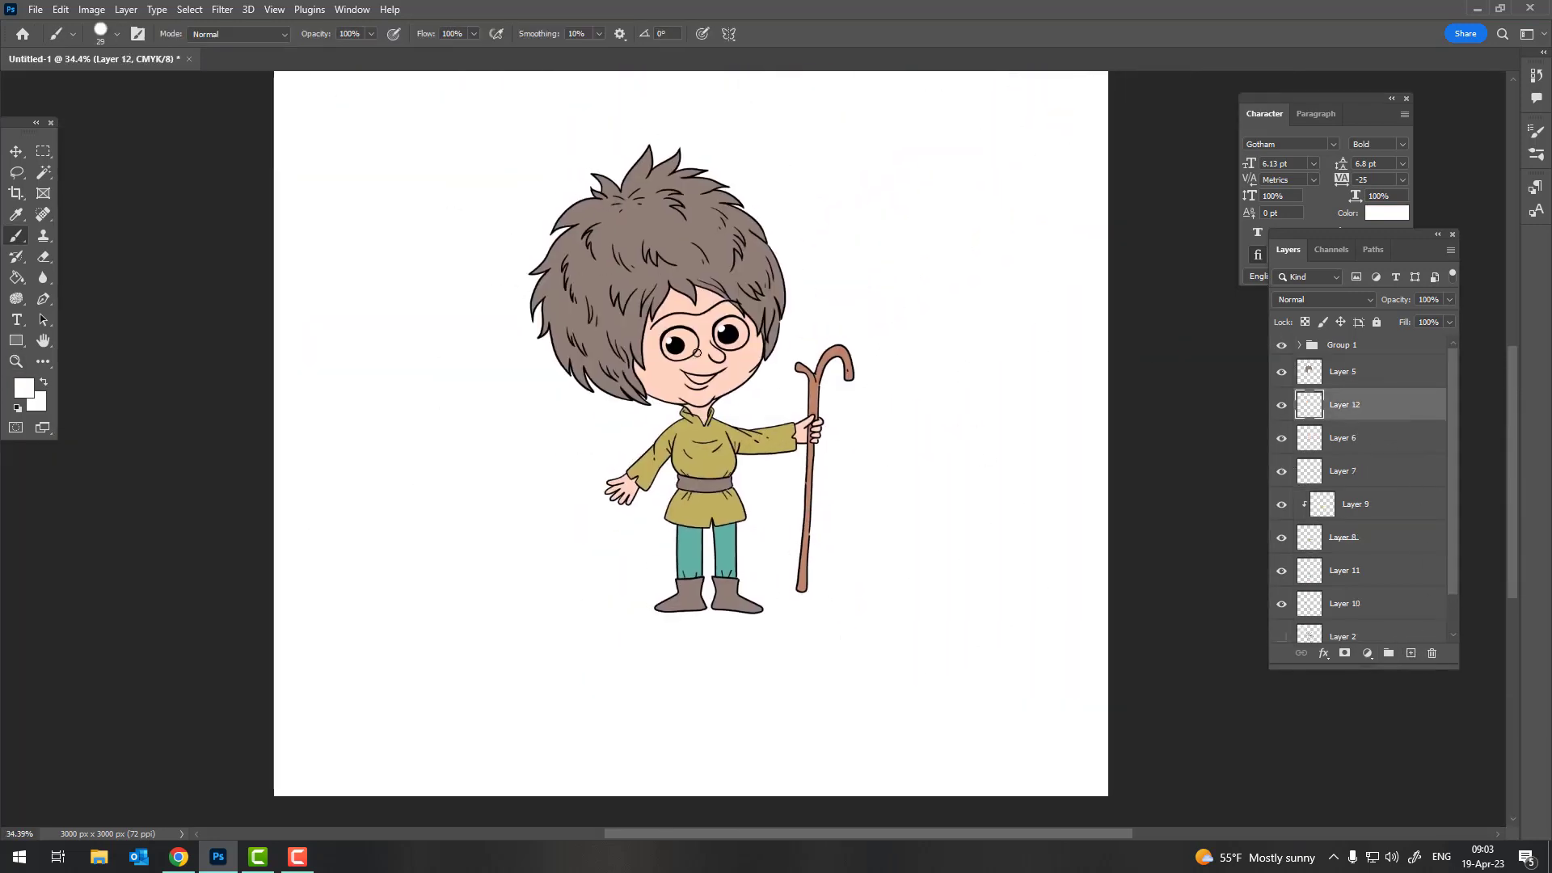
pyautogui.click(298, 857)
pyautogui.click(1463, 774)
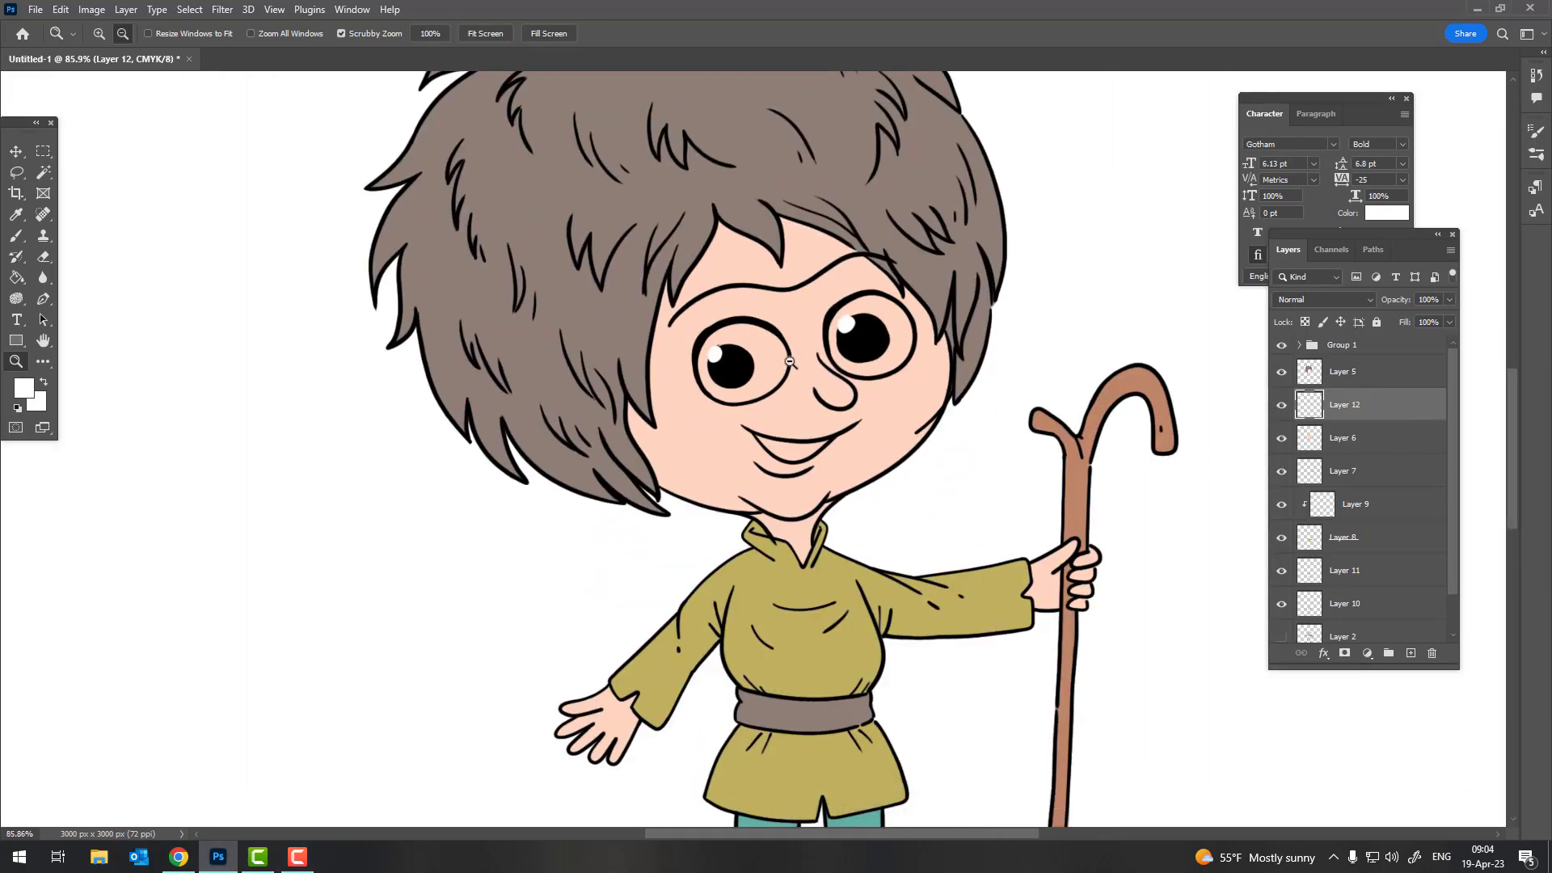
pyautogui.scroll(6, 790, 362)
pyautogui.press('b')
# Paint the whites of both eyes around the pupils
pyautogui.moveTo(669, 302); pyautogui.dragTo(667, 302)
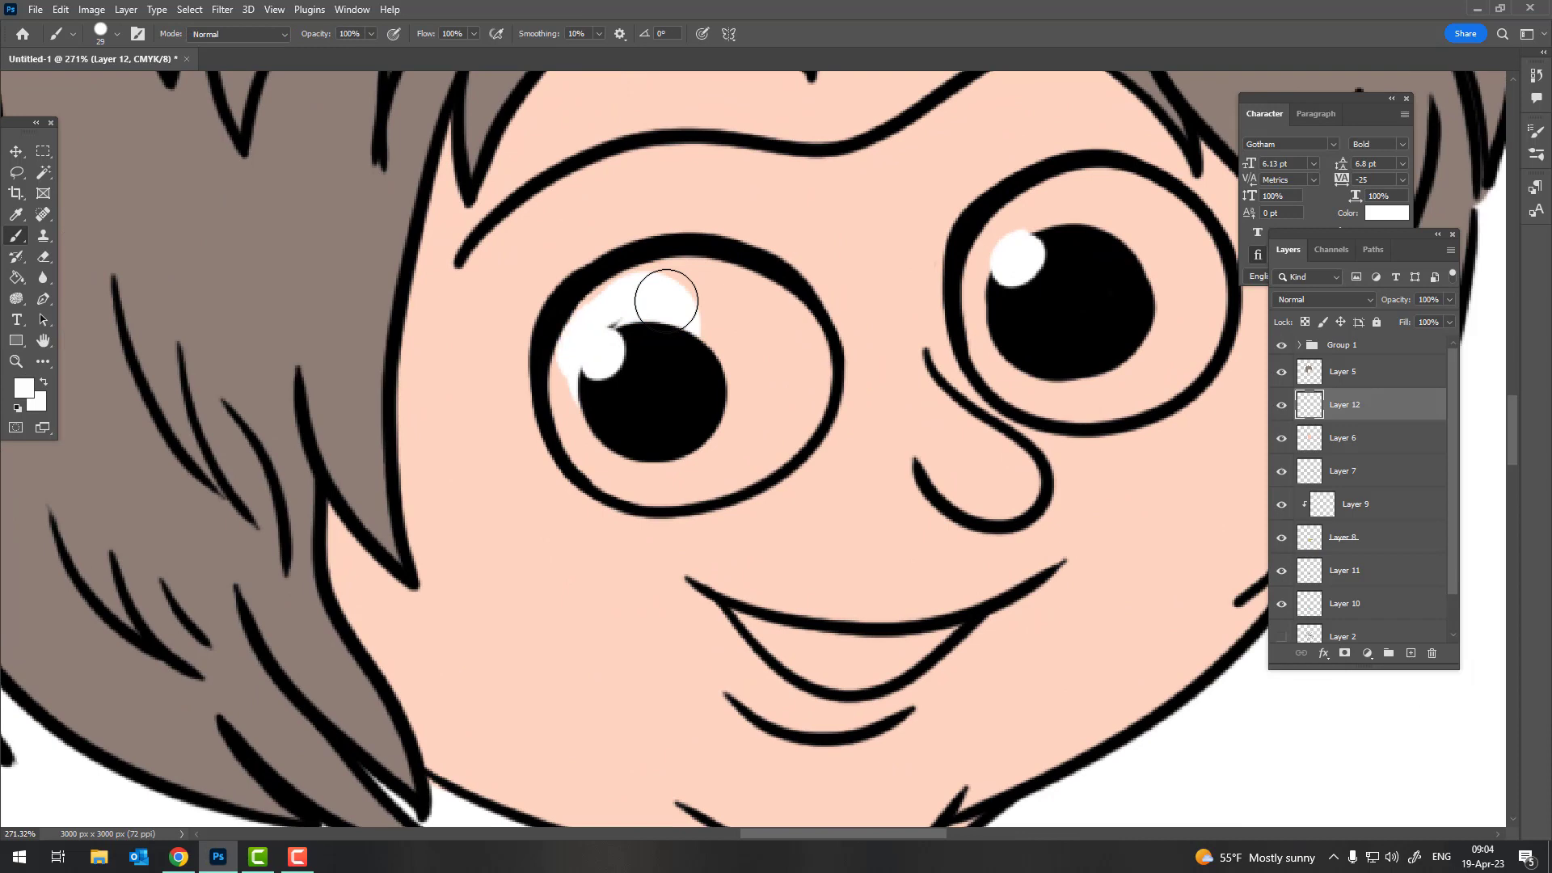
pyautogui.moveTo(562, 356)
pyautogui.mouseDown()
pyautogui.moveTo(566, 428)
pyautogui.moveTo(639, 485)
pyautogui.moveTo(707, 485)
pyautogui.moveTo(796, 404)
pyautogui.moveTo(817, 339)
pyautogui.moveTo(752, 292)
pyautogui.moveTo(687, 275)
pyautogui.moveTo(784, 295)
pyautogui.mouseUp()
pyautogui.moveTo(1018, 384)
pyautogui.mouseDown()
pyautogui.moveTo(974, 307)
pyautogui.moveTo(1031, 206)
pyautogui.mouseUp()
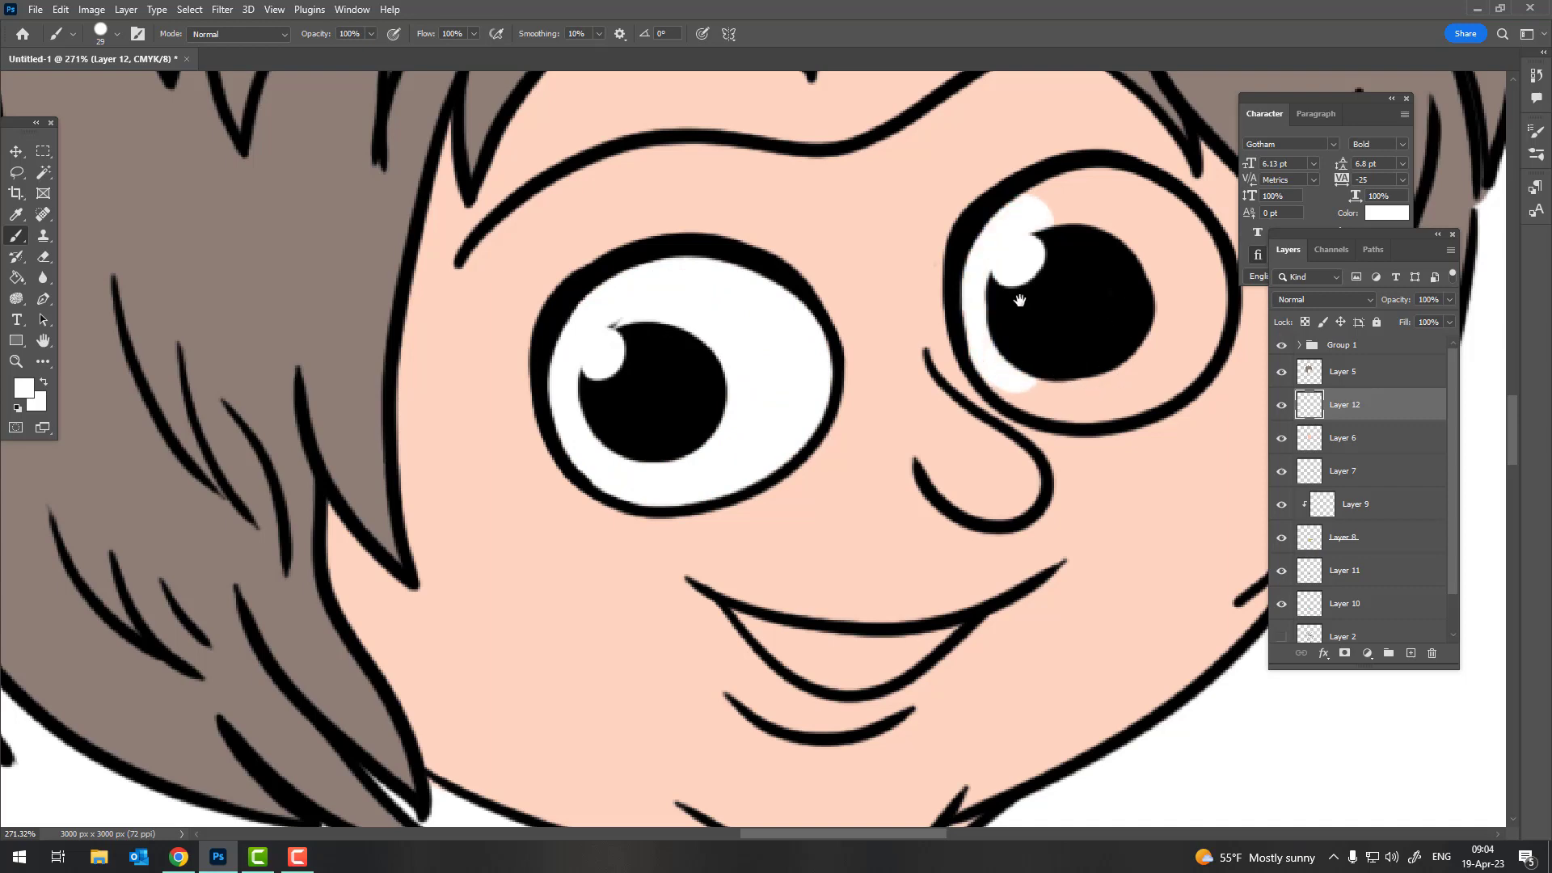
pyautogui.moveTo(1019, 301); pyautogui.dragTo(724, 308)
pyautogui.moveTo(724, 247)
pyautogui.mouseDown()
pyautogui.moveTo(797, 202)
pyautogui.moveTo(722, 255)
pyautogui.mouseUp()
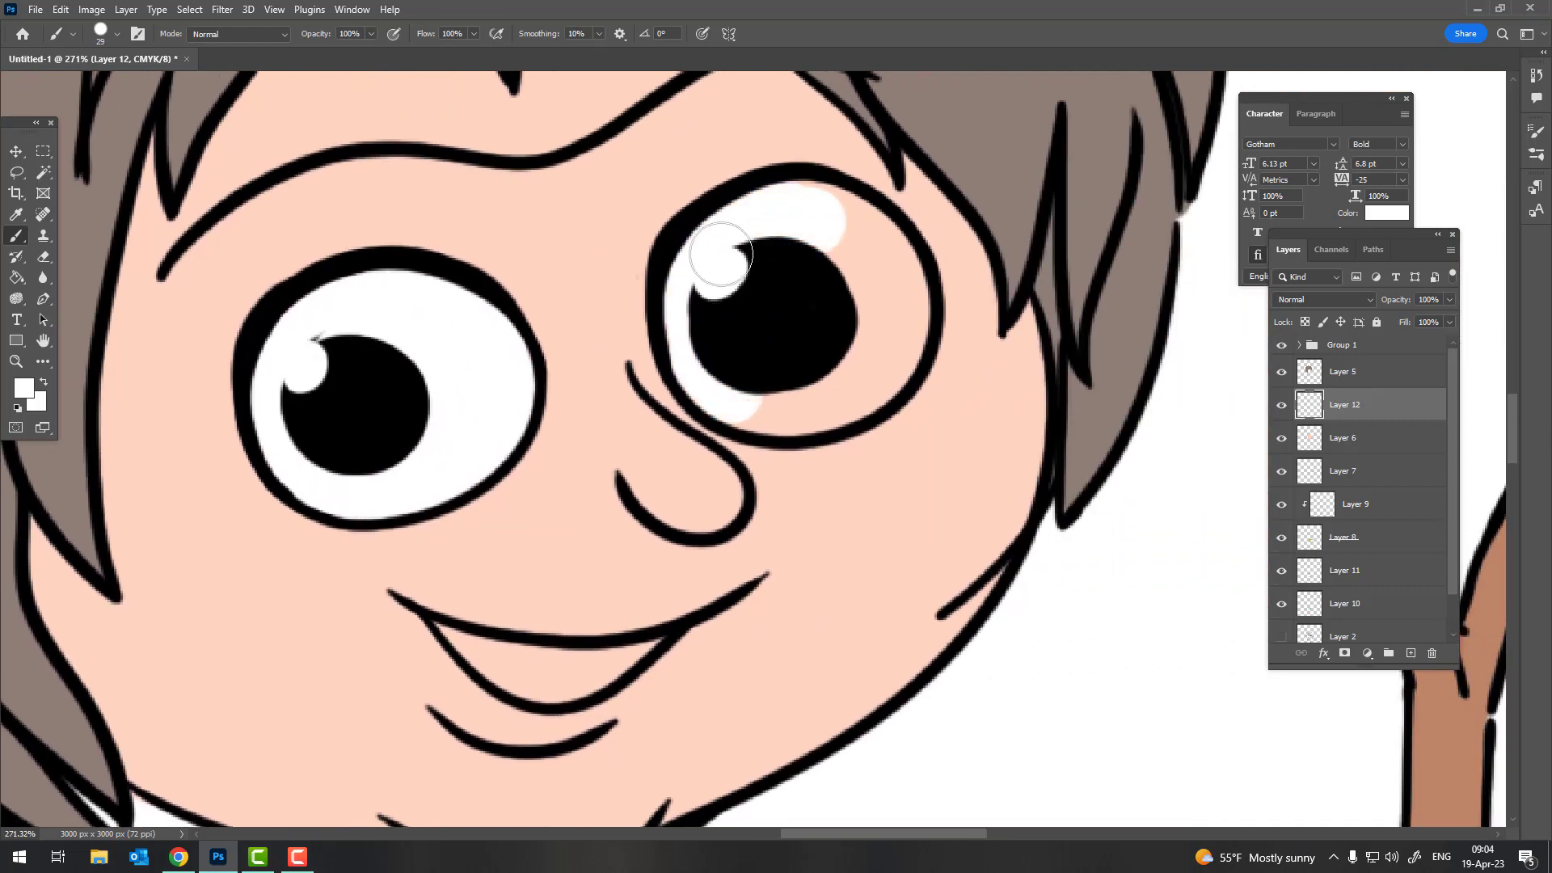
pyautogui.moveTo(736, 416)
pyautogui.mouseDown()
pyautogui.moveTo(849, 392)
pyautogui.moveTo(890, 356)
pyautogui.moveTo(841, 198)
pyautogui.mouseUp()
# Fill the teeth inside the mouth with white
pyautogui.scroll(-8, 721, 254)
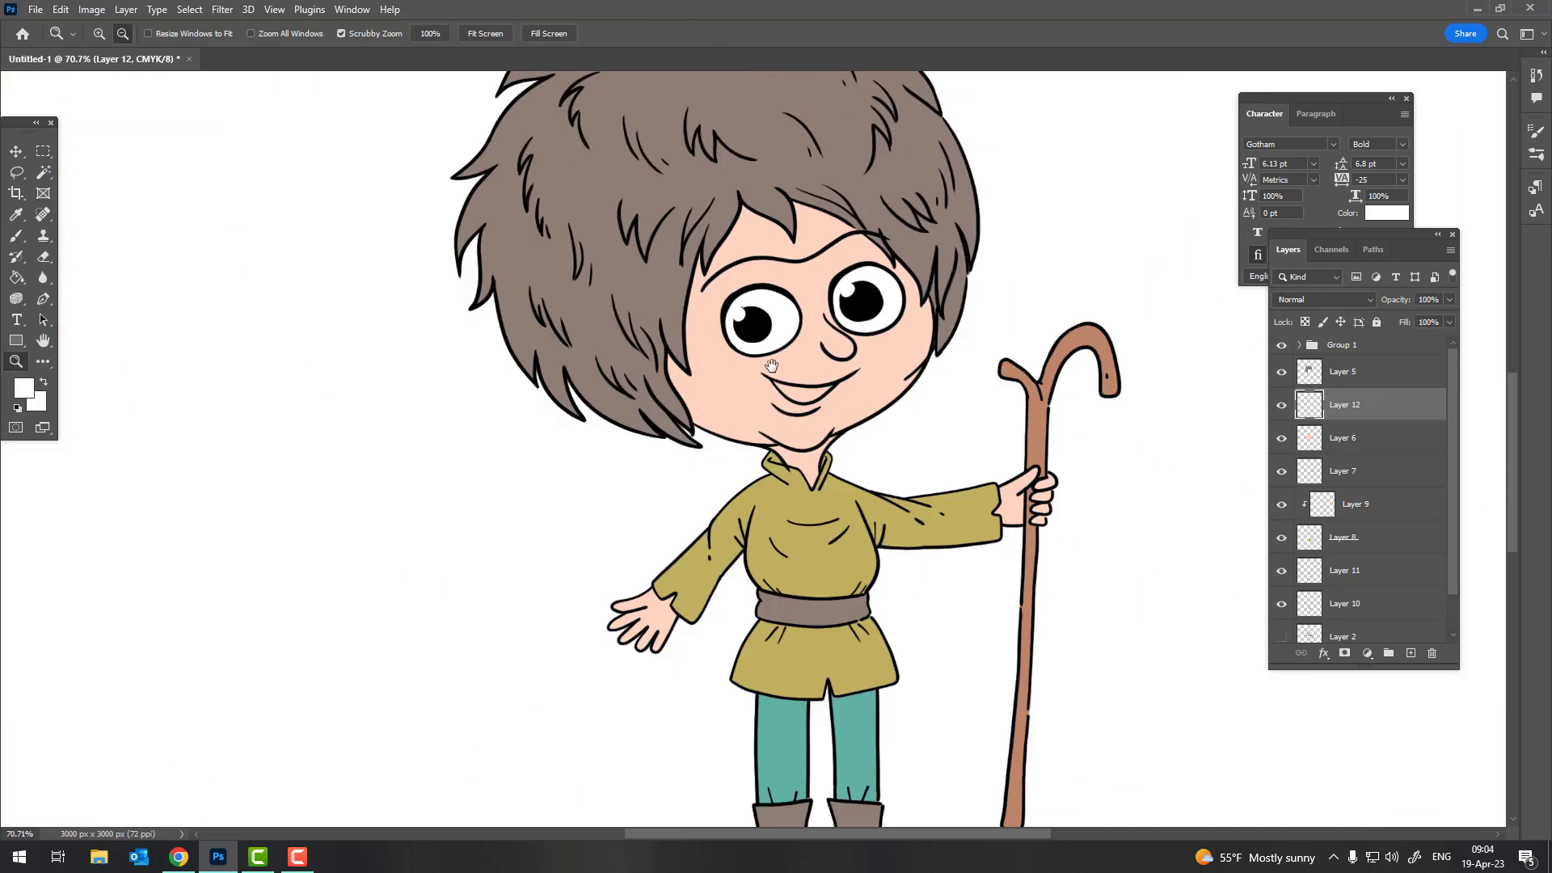
pyautogui.scroll(-2, 721, 255)
pyautogui.scroll(12, 841, 267)
pyautogui.moveTo(845, 263)
pyautogui.mouseDown()
pyautogui.moveTo(748, 303)
pyautogui.moveTo(598, 323)
pyautogui.moveTo(680, 338)
pyautogui.moveTo(477, 242)
pyautogui.mouseUp()
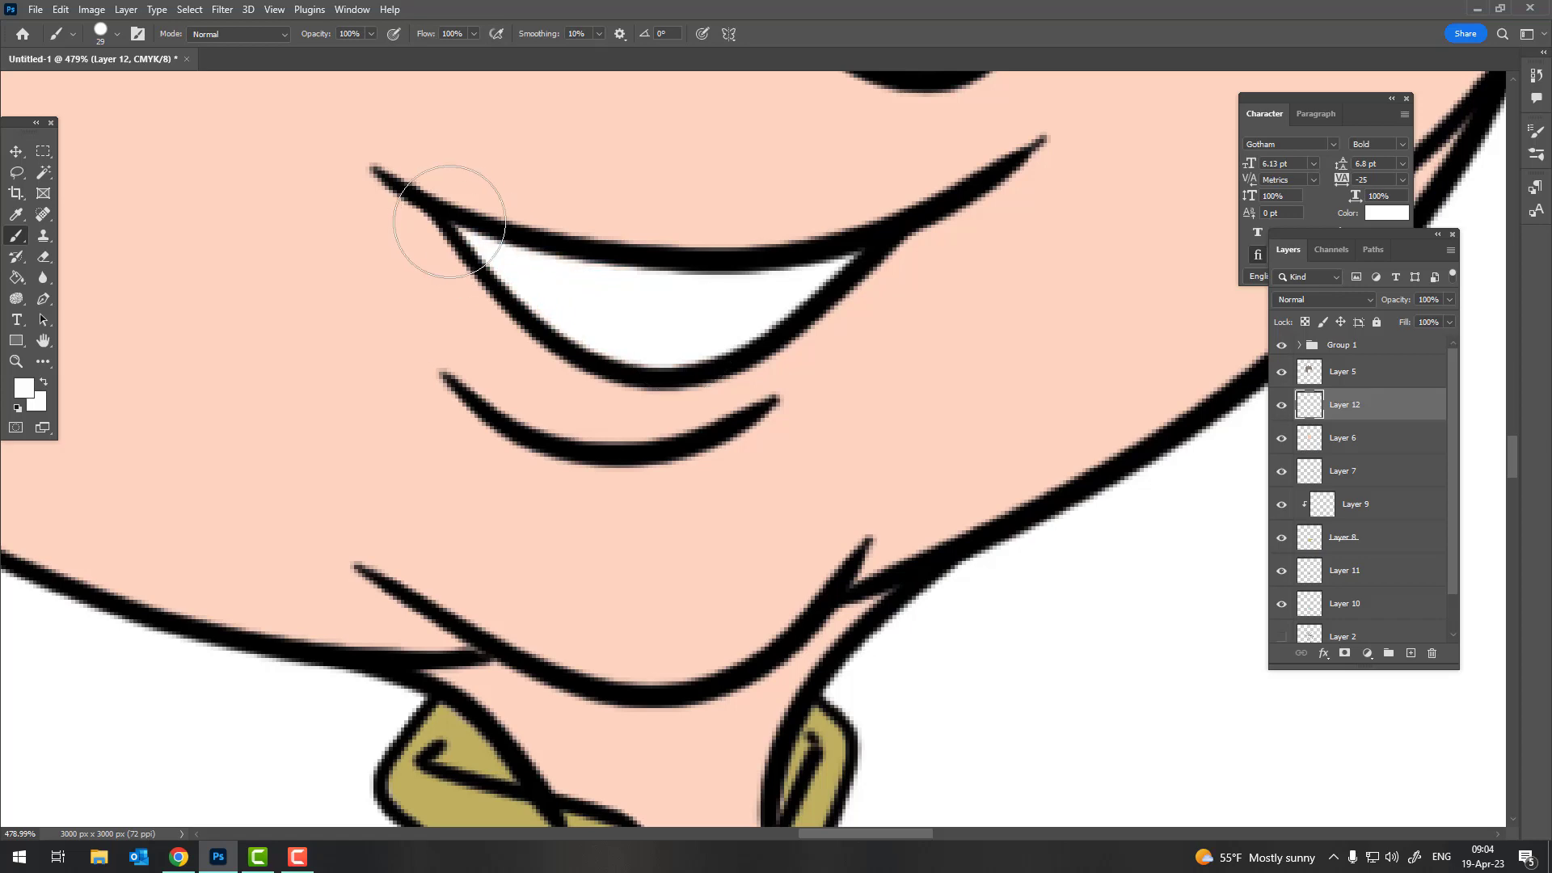
pyautogui.press('z')
pyautogui.scroll(-10, 833, 323)
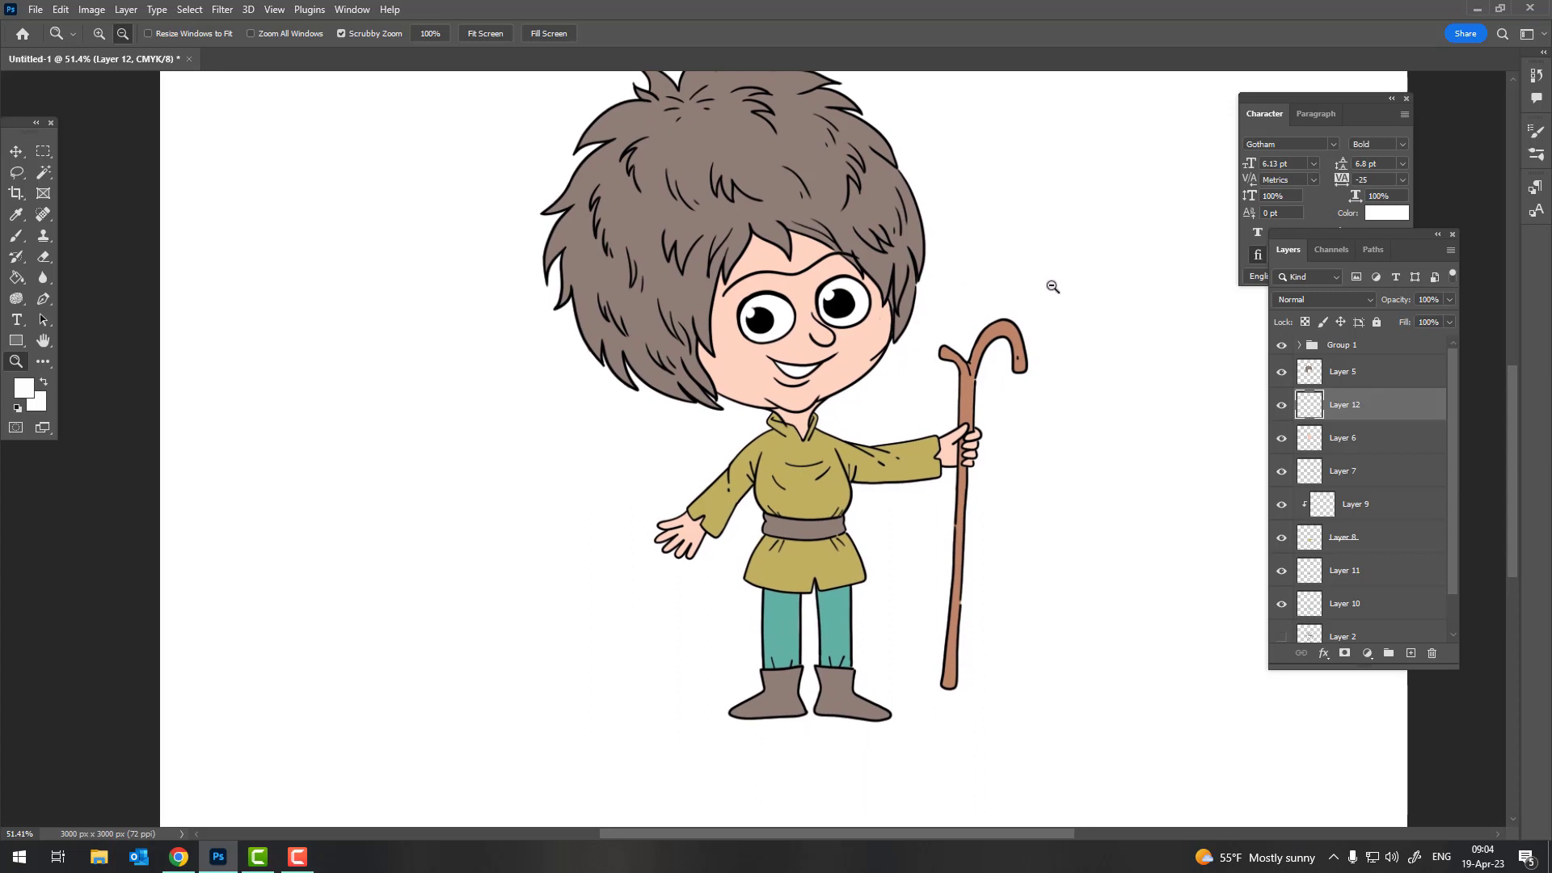
pyautogui.moveTo(879, 303); pyautogui.dragTo(824, 339)
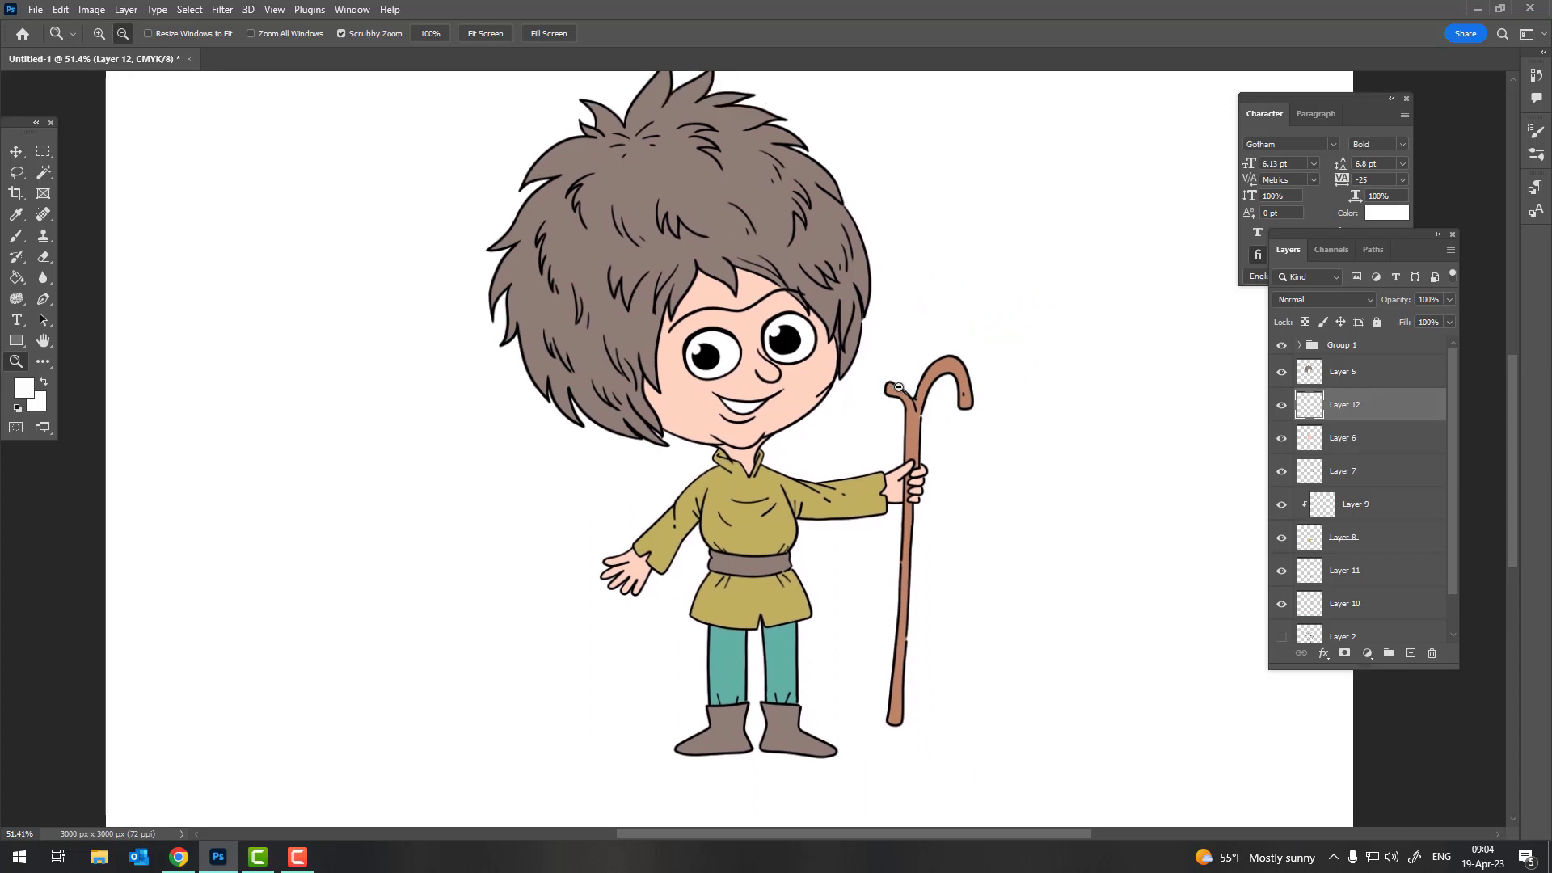
# Add Layer 13 clipped to the hair Layer 5 and eyedrop a darker hair brown
pyautogui.click(1399, 371)
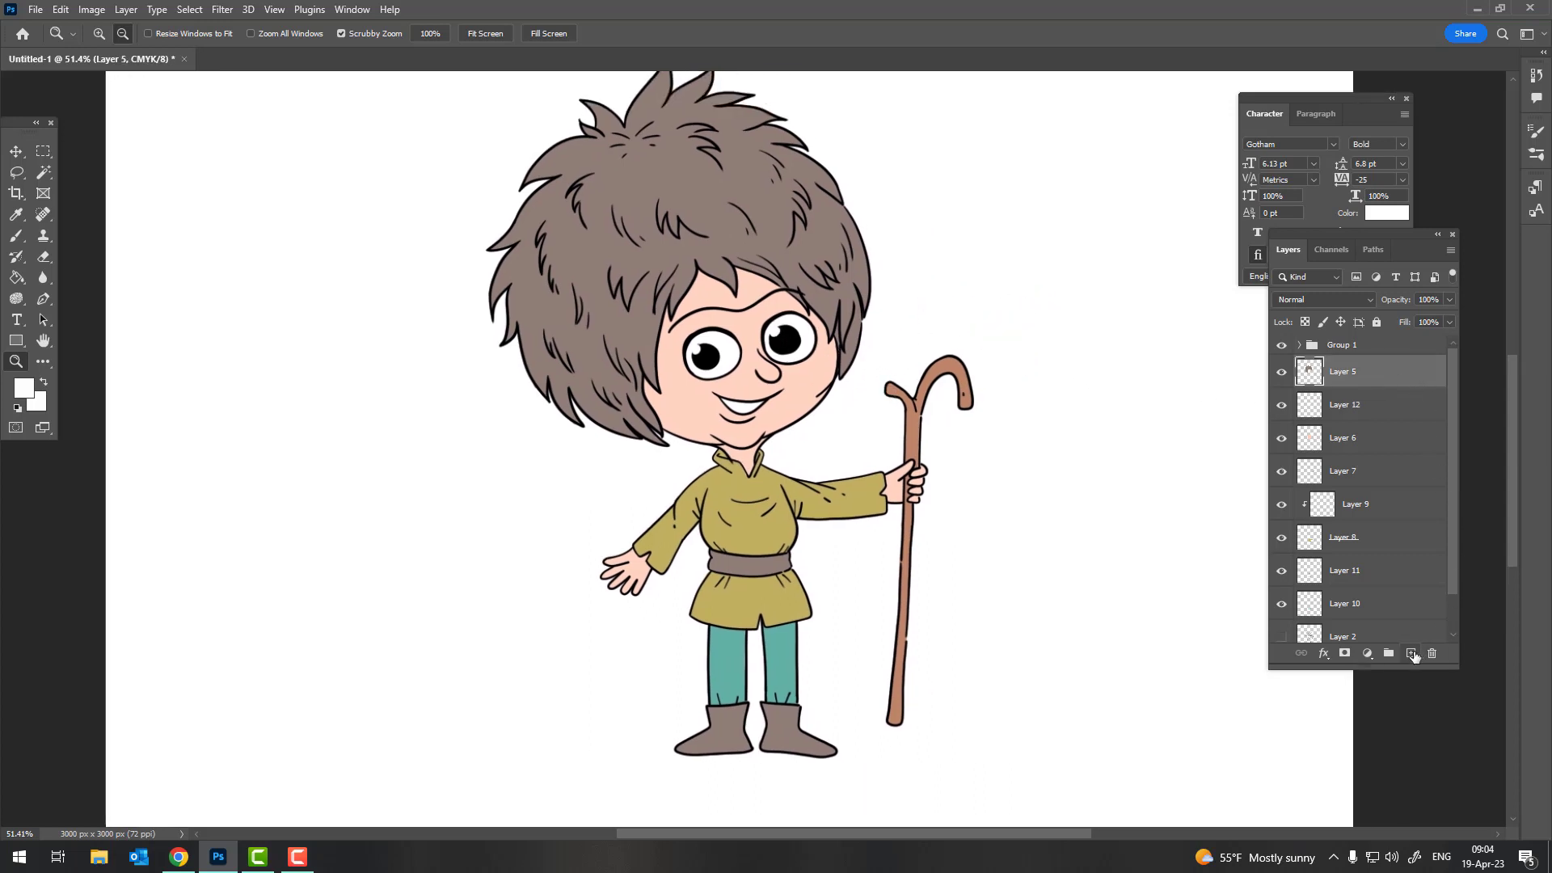
pyautogui.click(1411, 653)
pyautogui.keyDown('alt'); pyautogui.click(1424, 383); pyautogui.keyUp('alt')
pyautogui.moveTo(759, 214); pyautogui.dragTo(641, 305)
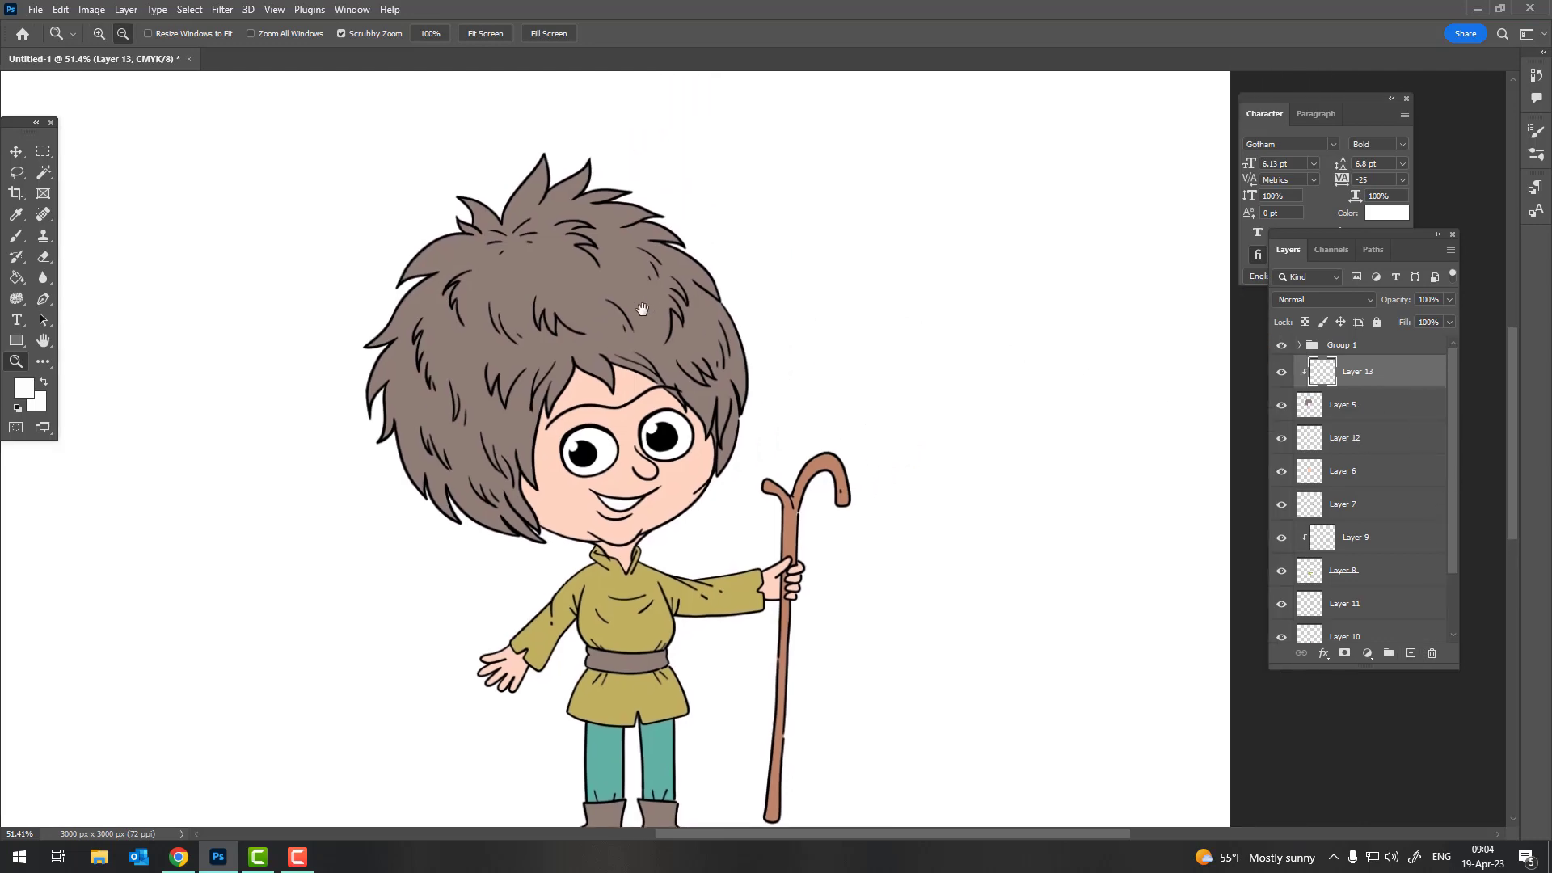
pyautogui.press('i')
pyautogui.click(535, 255)
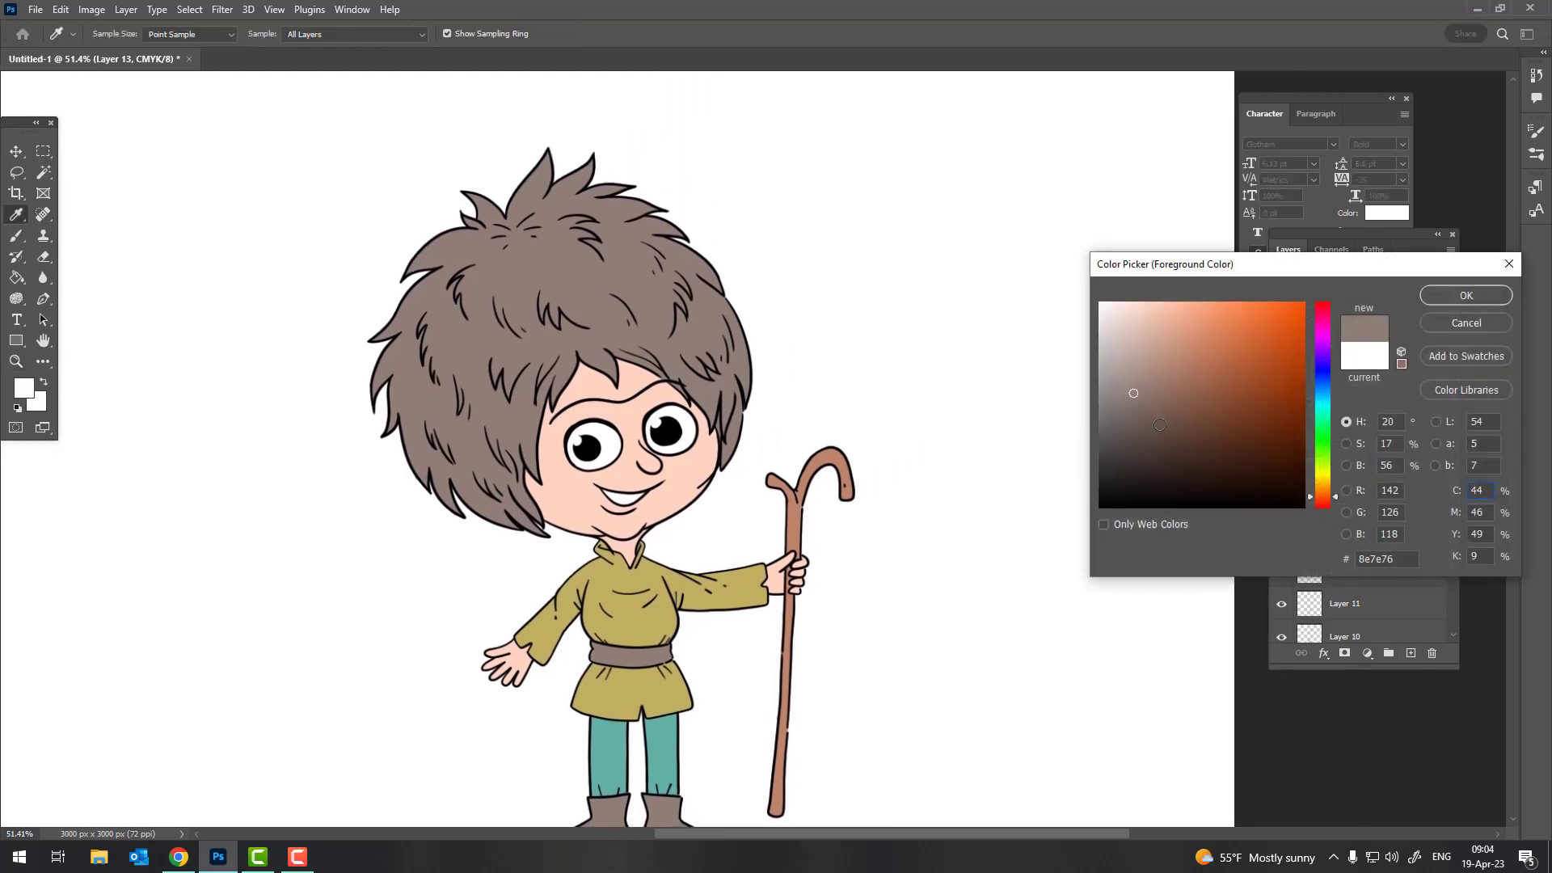
pyautogui.moveTo(1160, 424); pyautogui.dragTo(1152, 420)
pyautogui.click(1452, 307)
# Shade the hair's right side with a soft round 480 px brush, then add Layer 14
pyautogui.press('b')
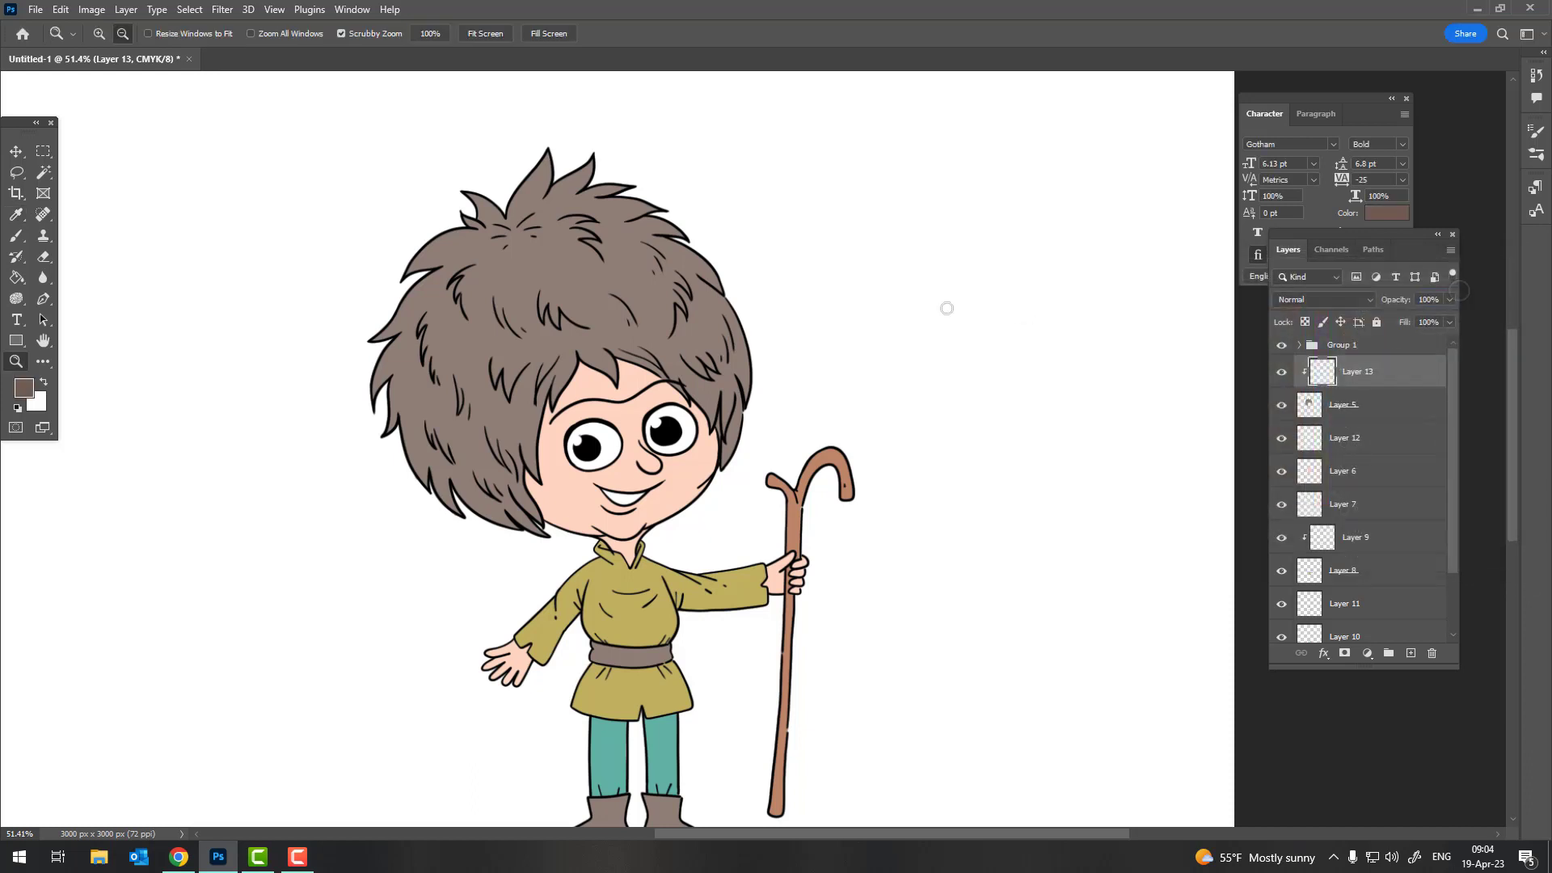
pyautogui.rightClick(725, 426)
pyautogui.click(775, 416)
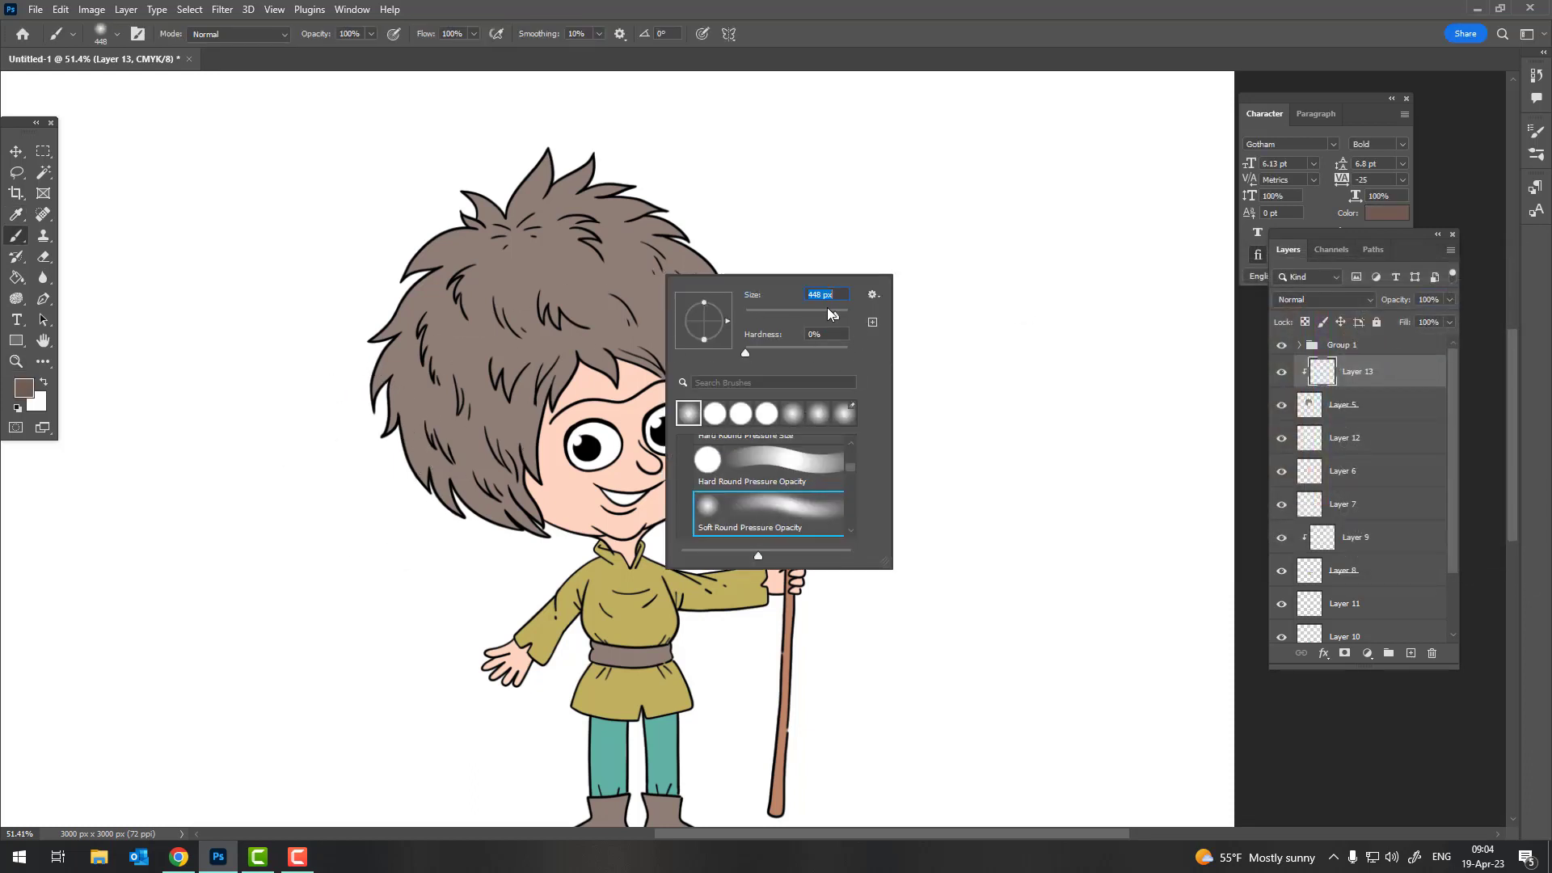
pyautogui.moveTo(836, 318); pyautogui.dragTo(843, 318)
pyautogui.click(398, 468)
pyautogui.moveTo(728, 258); pyautogui.dragTo(712, 437)
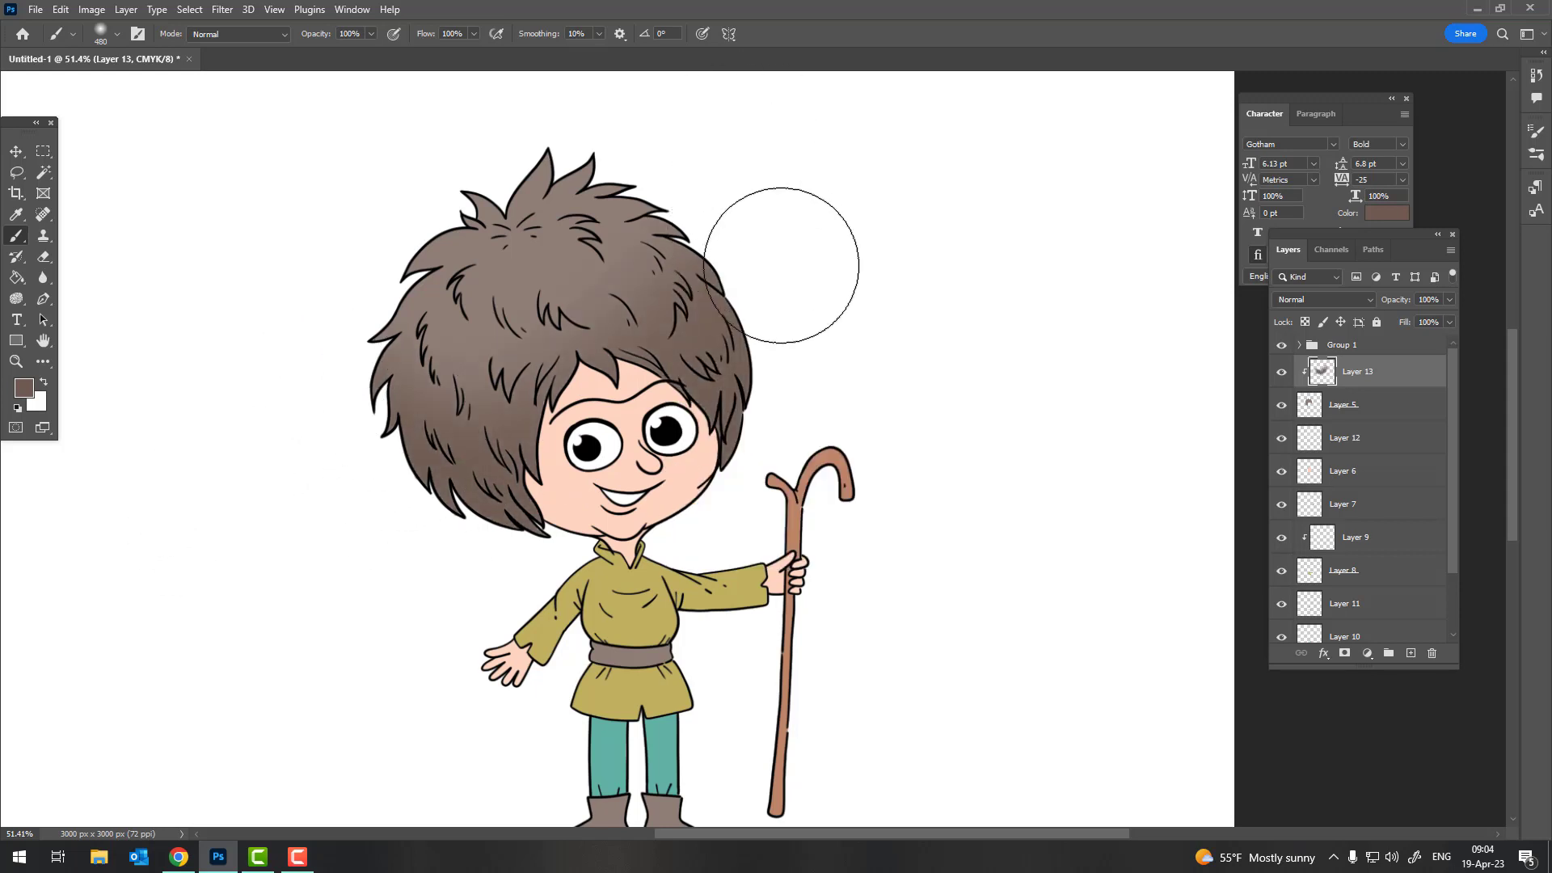
pyautogui.click(24, 389)
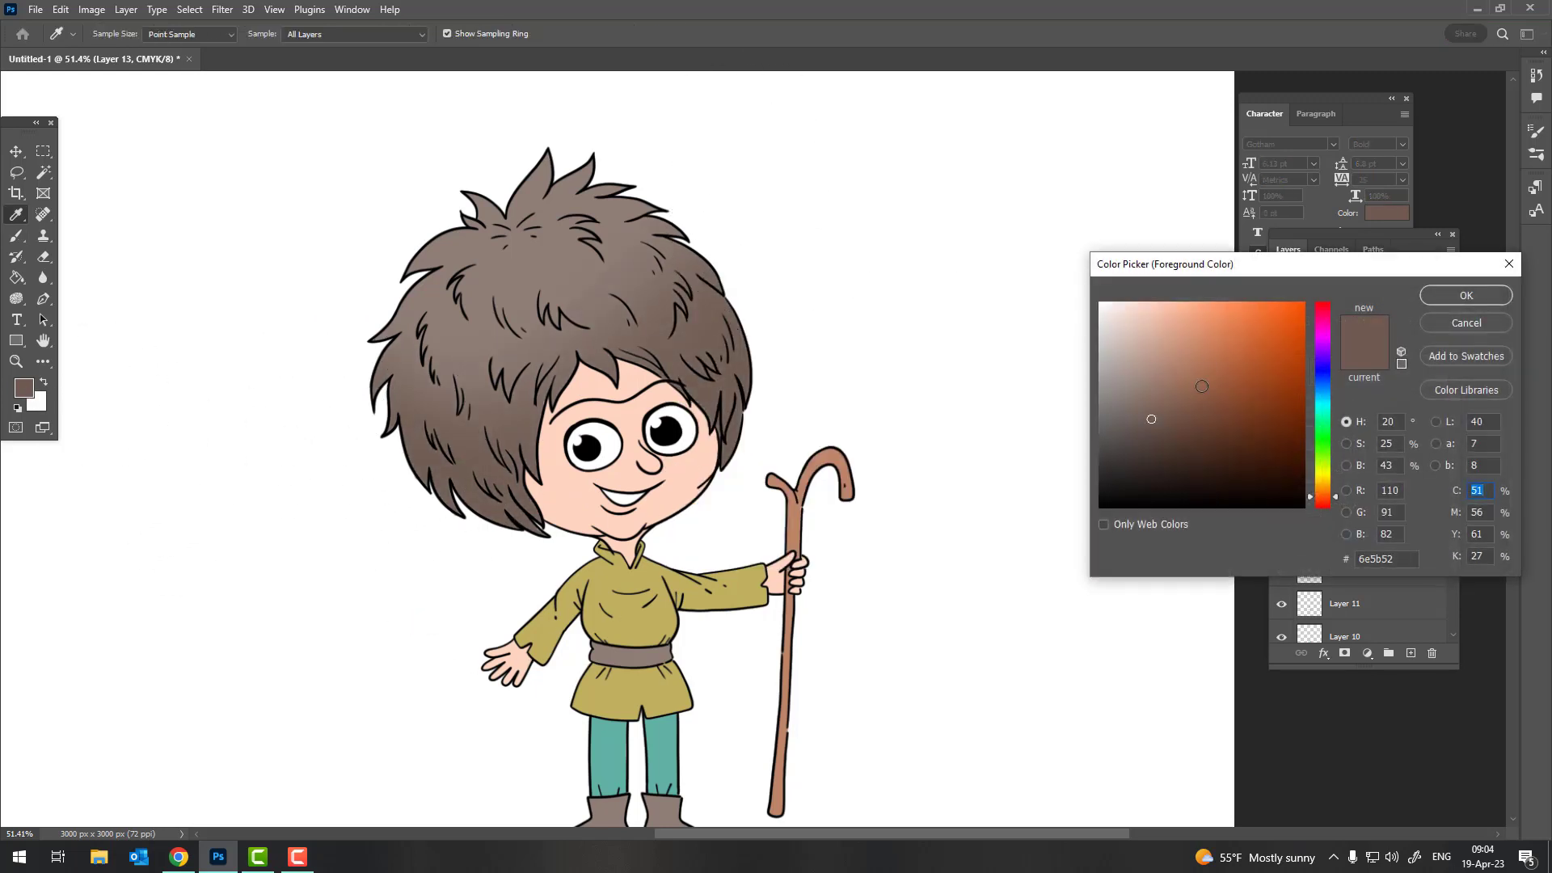
pyautogui.click(1466, 296)
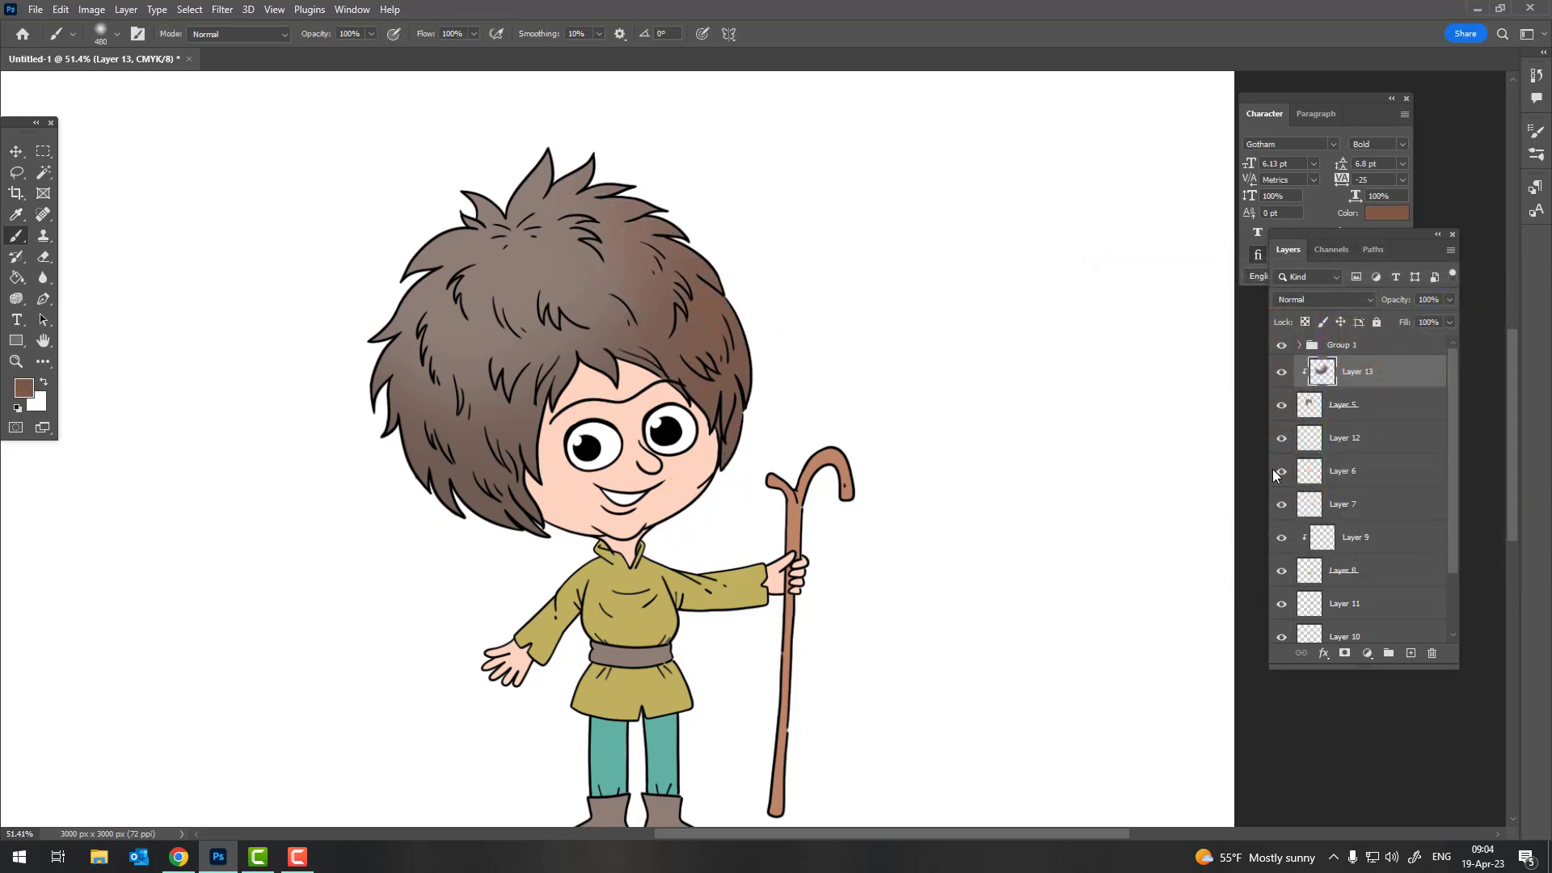
pyautogui.click(1413, 653)
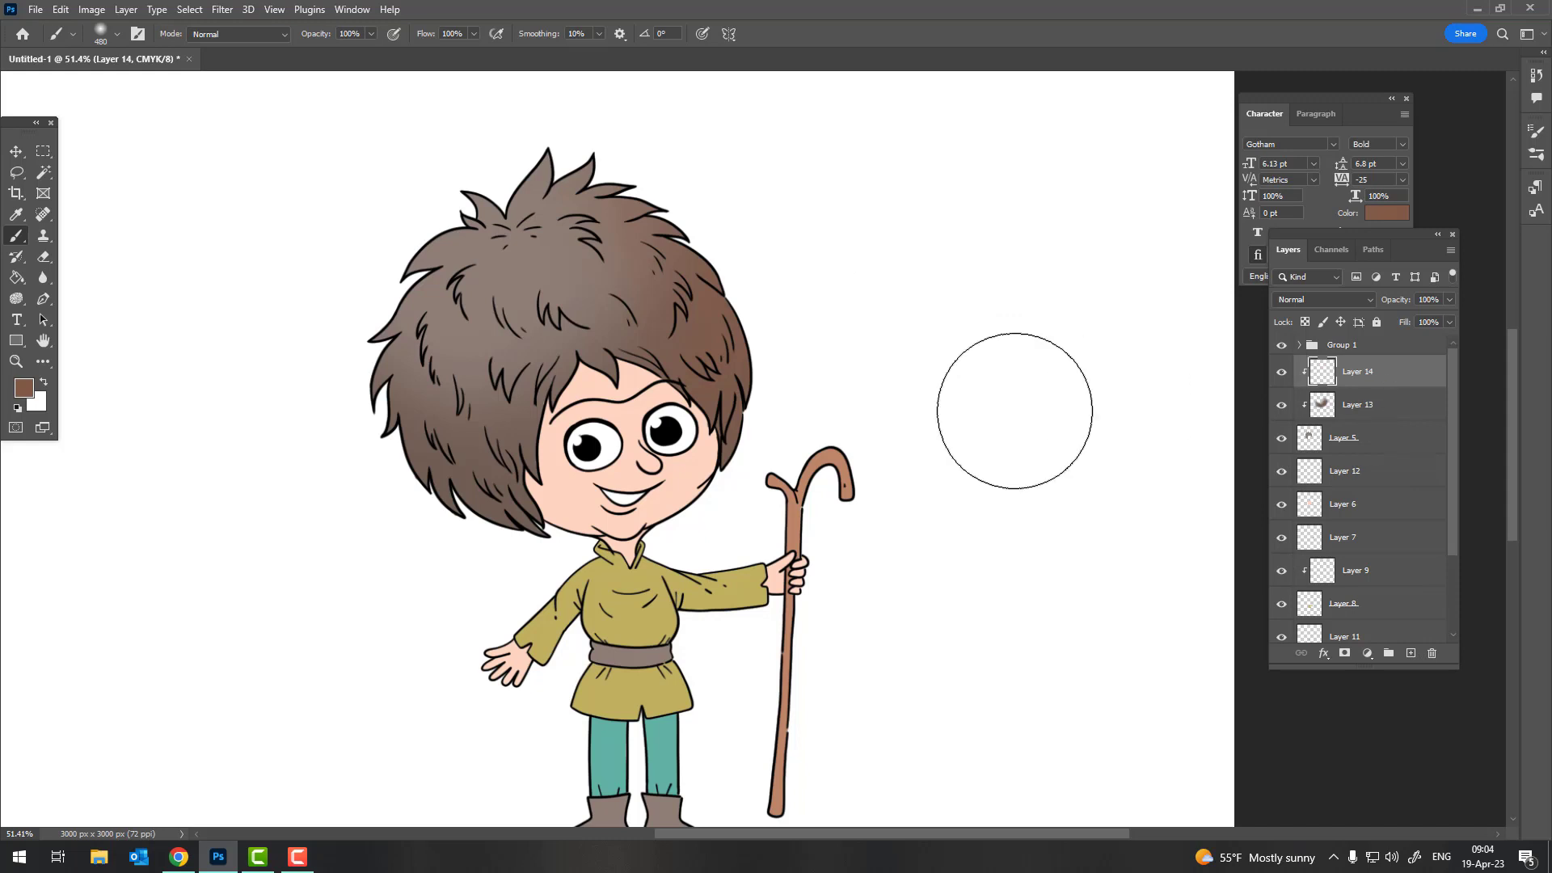
# Set the foreground paint colour to black
pyautogui.press('alt')
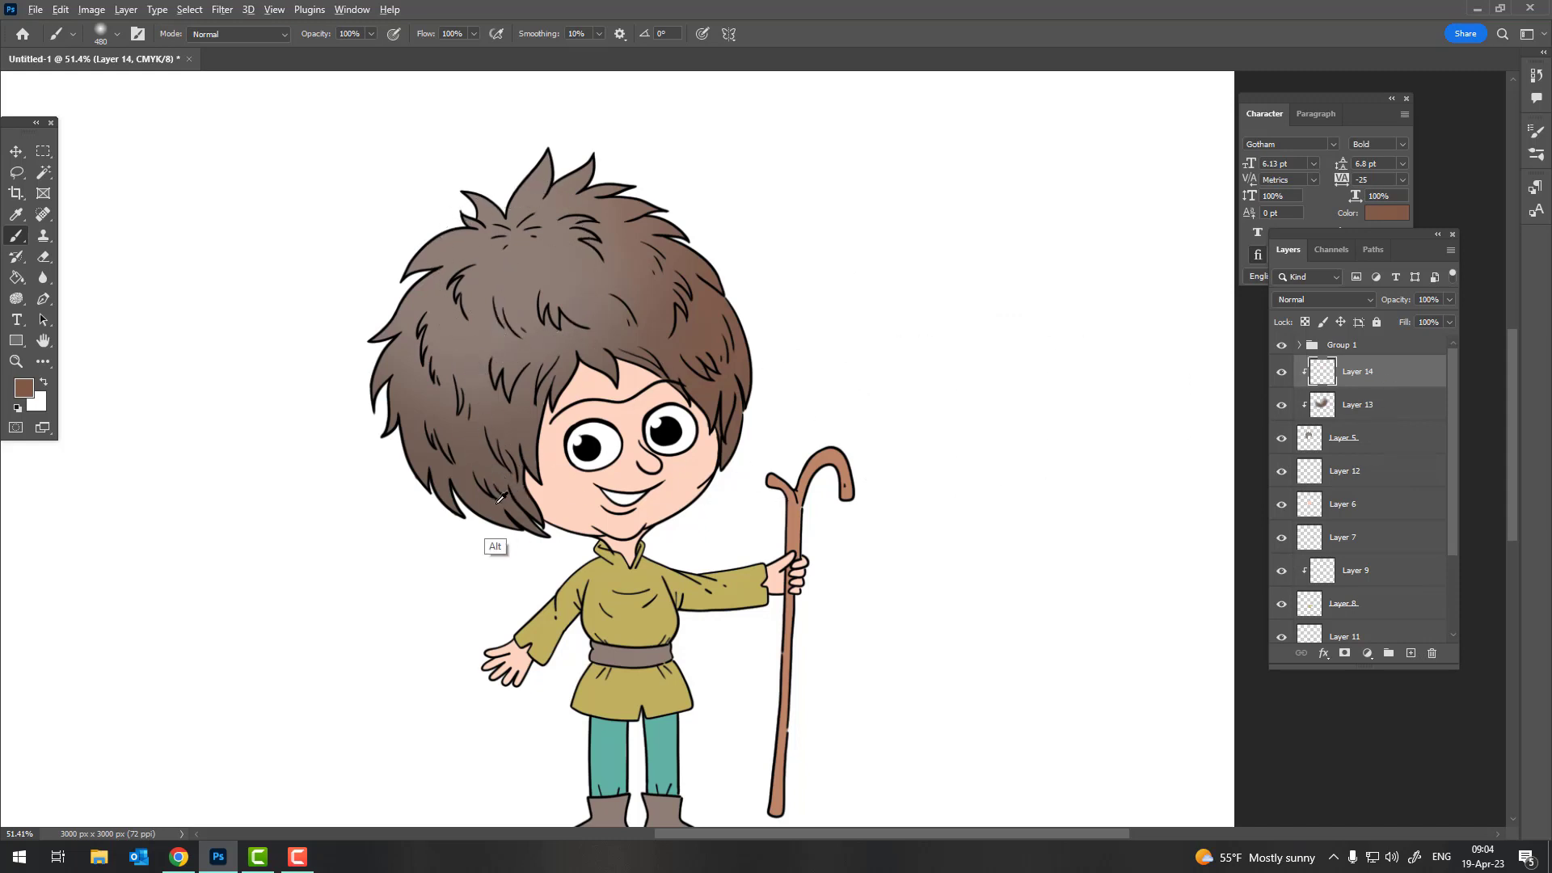
pyautogui.click(25, 389)
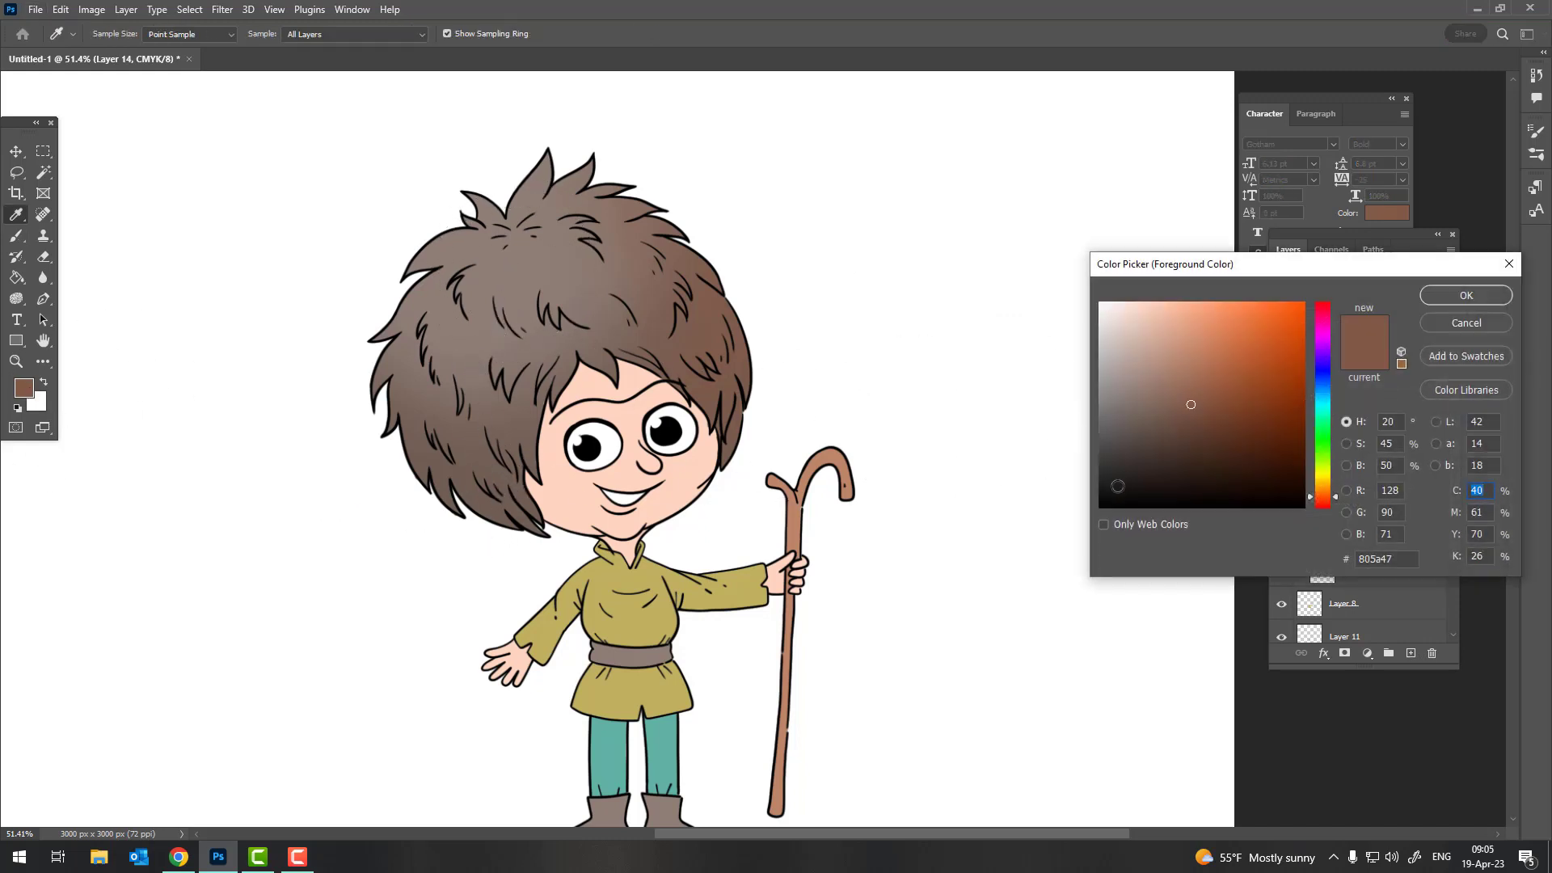
pyautogui.click(1112, 497)
pyautogui.click(1488, 298)
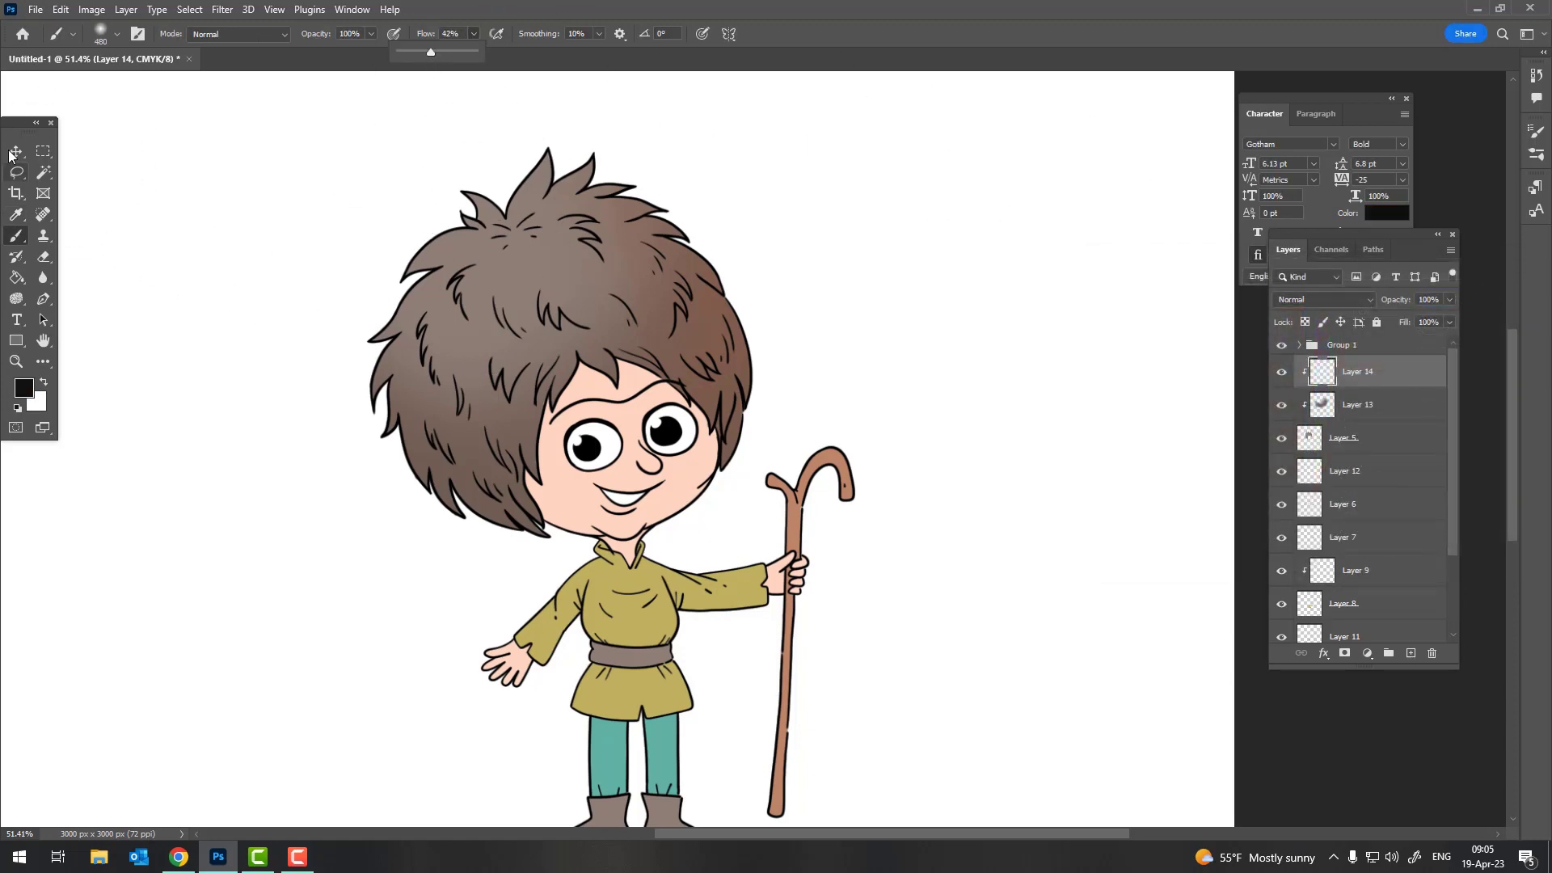
# Choose the Hard Round Pressure Size brush, zoom to 72.7% on the face, and select the Lasso
pyautogui.rightClick(606, 330)
pyautogui.click(701, 473)
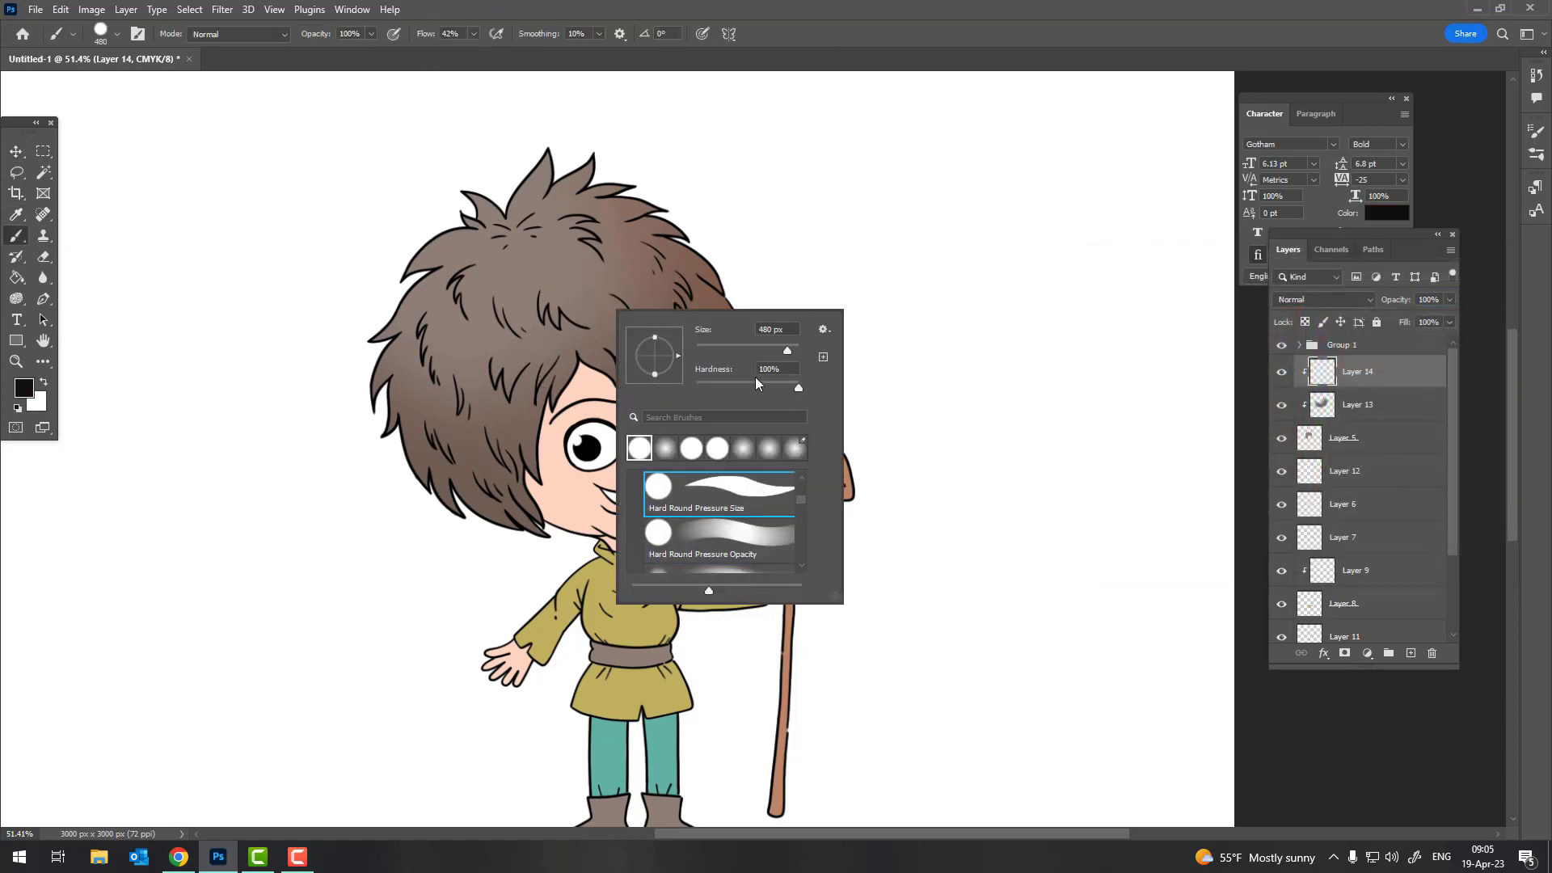
pyautogui.click(791, 329)
pyautogui.press('Return')
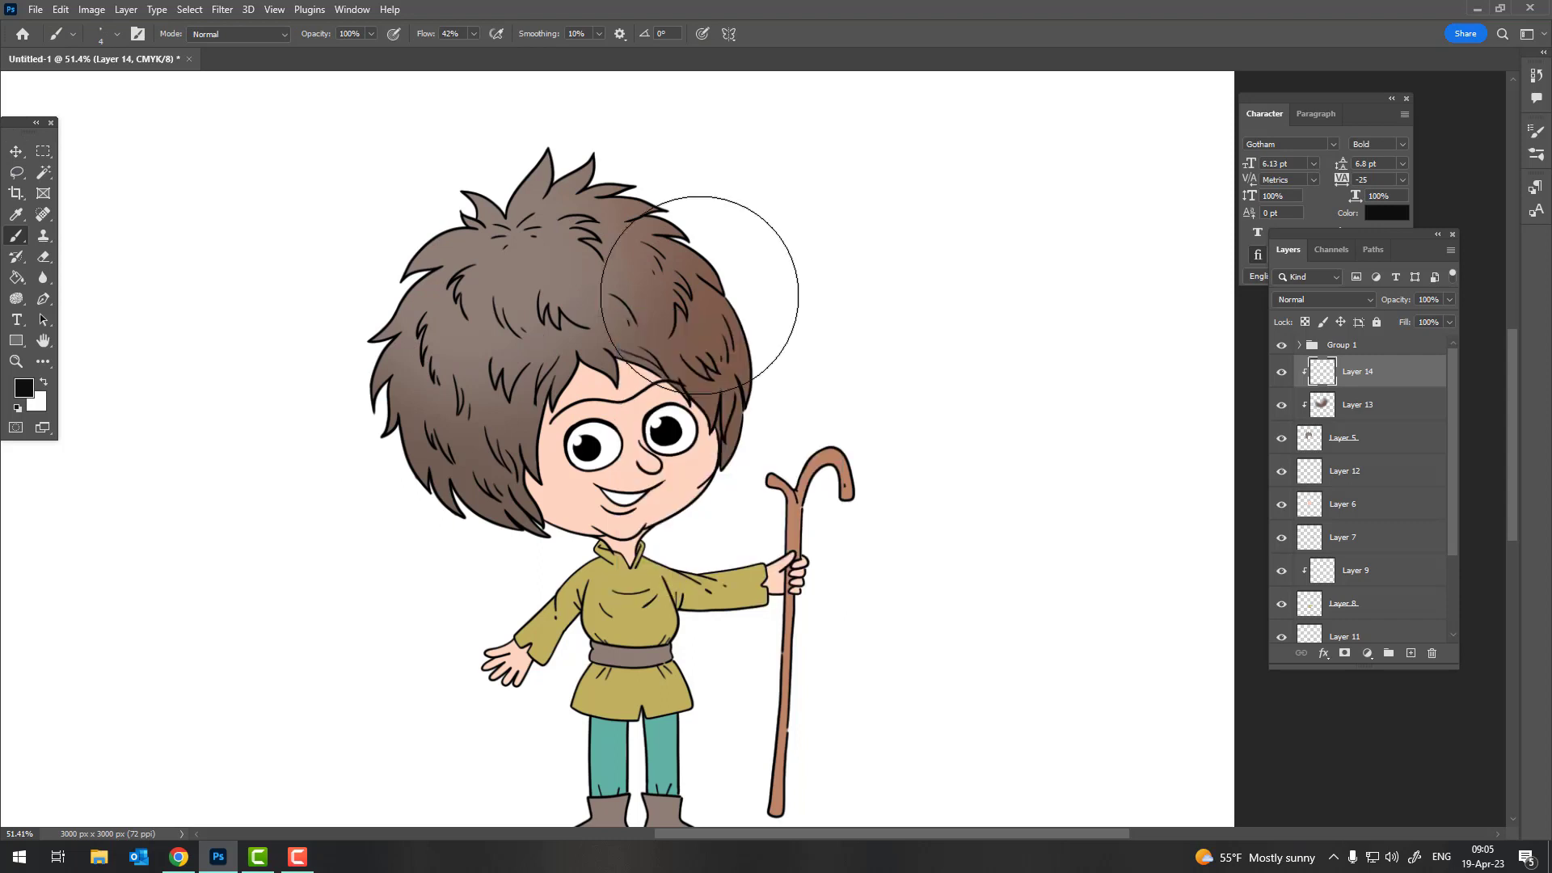
pyautogui.press('z')
pyautogui.moveTo(437, 363); pyautogui.dragTo(477, 354)
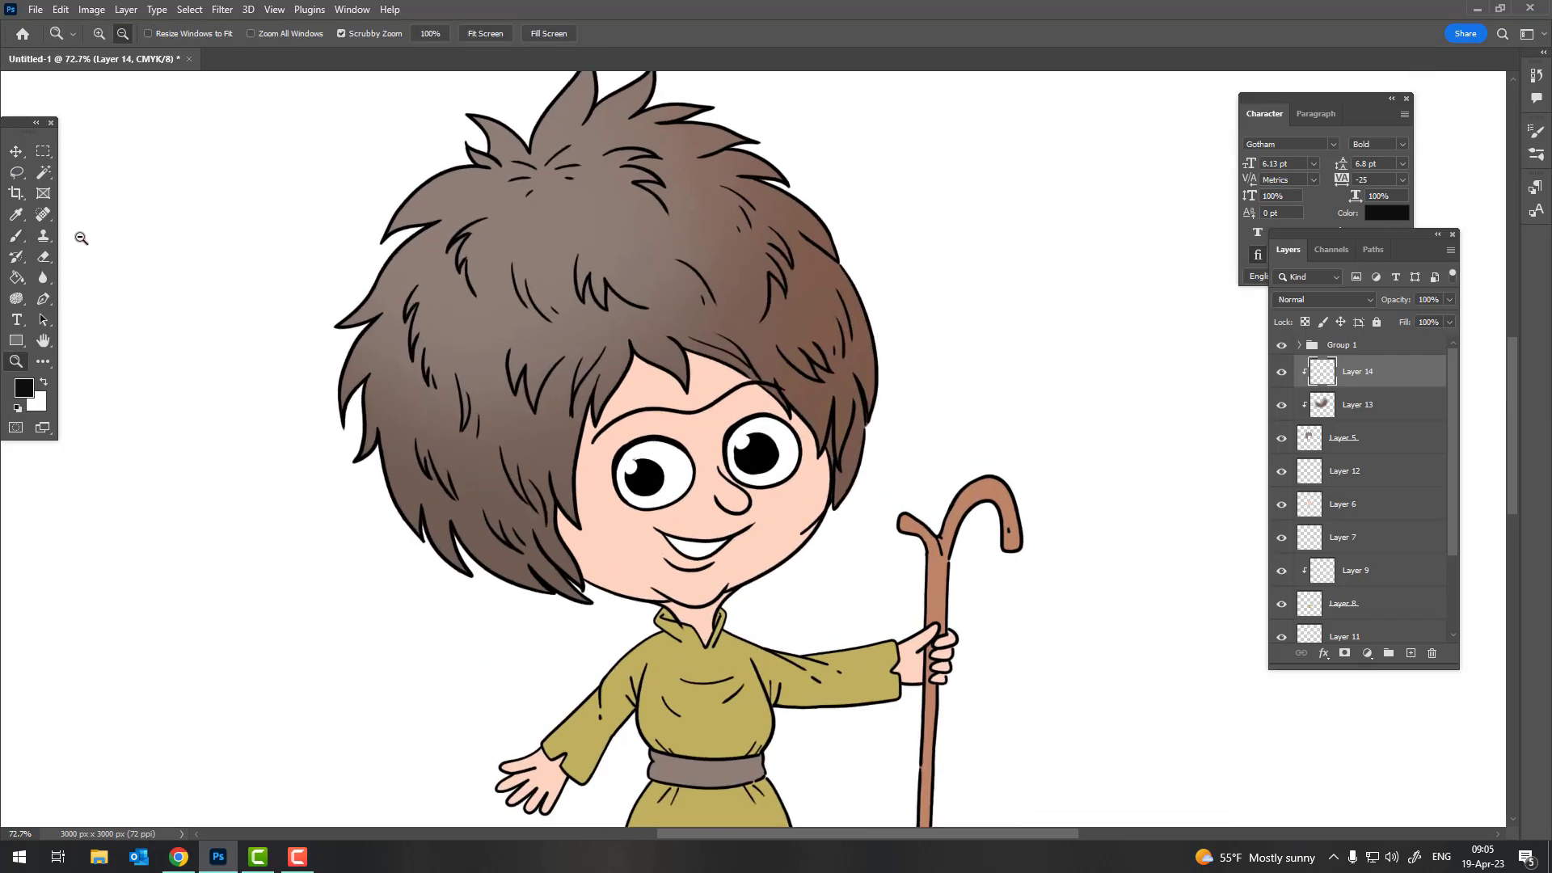
pyautogui.click(17, 172)
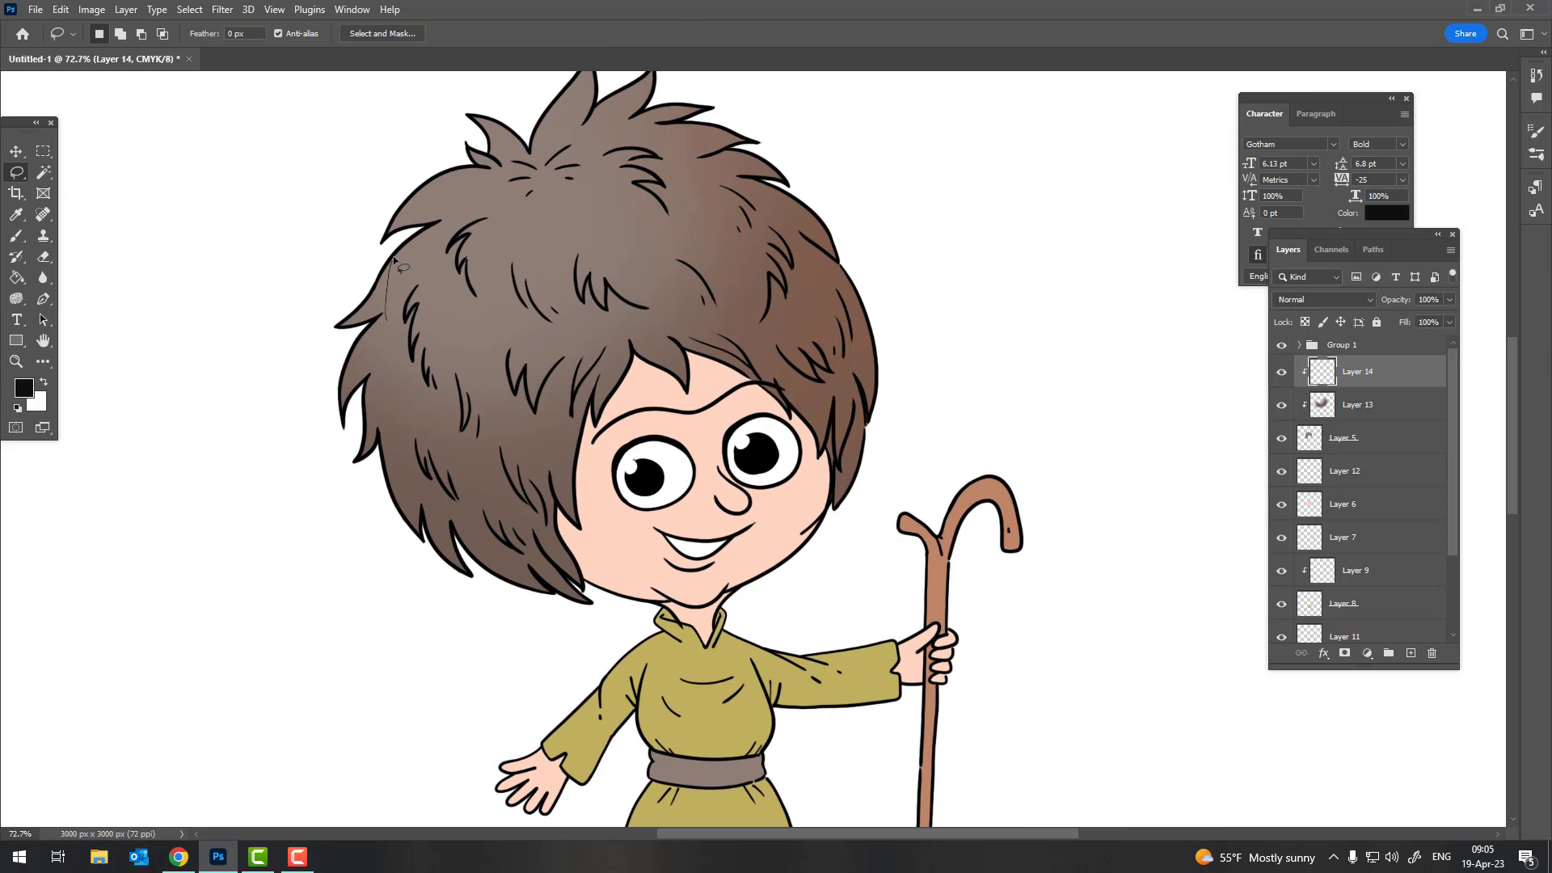
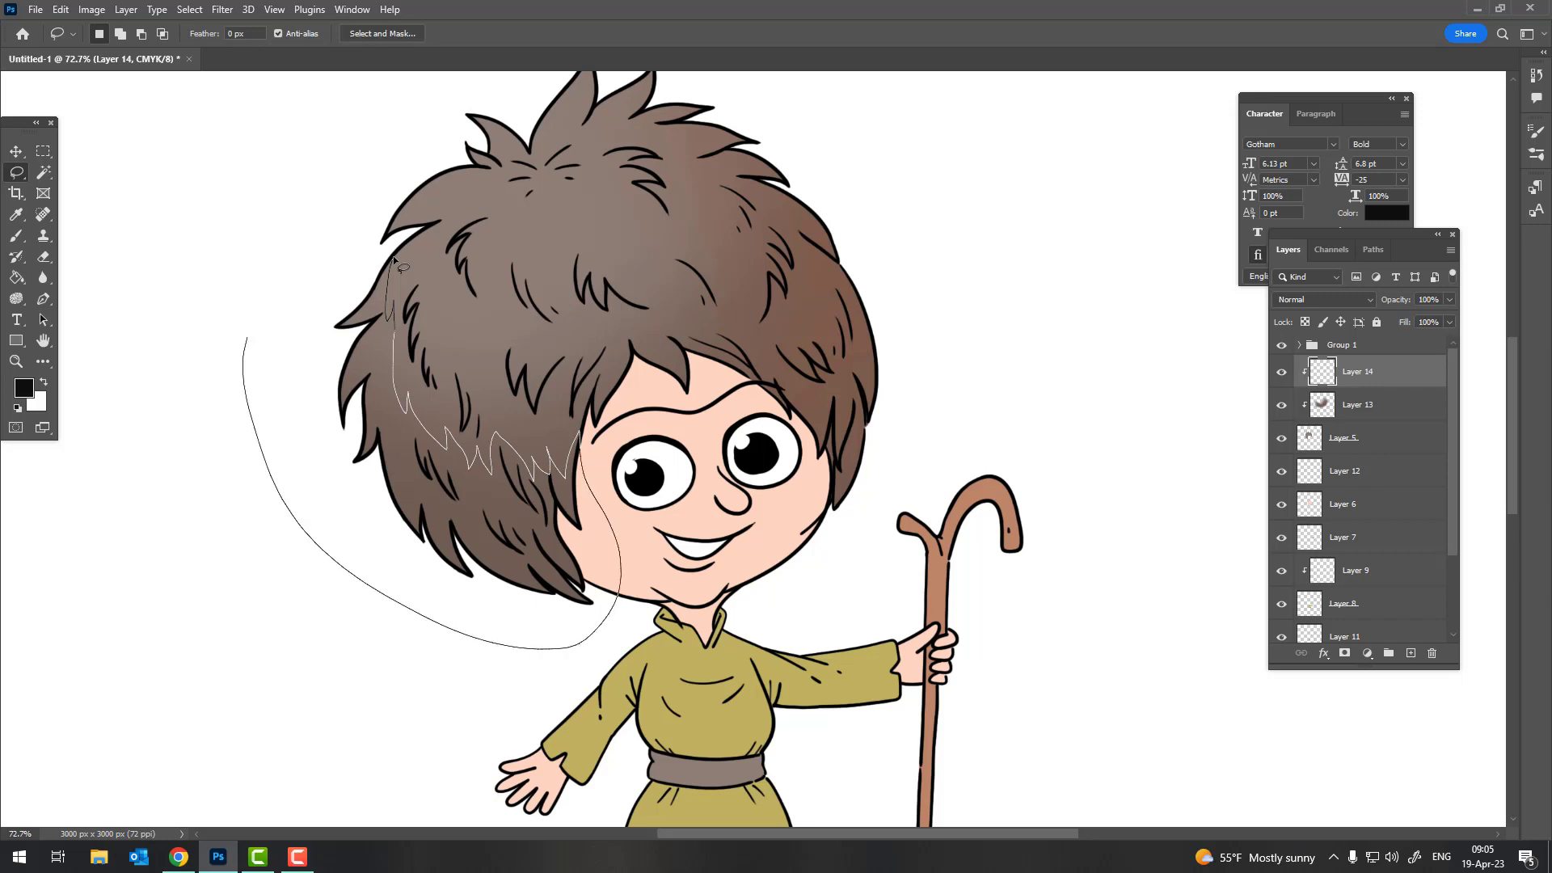
# Fill a lassoed area on the left side of the hair with black, then deselect
pyautogui.moveTo(396, 260); pyautogui.dragTo(570, 647)
pyautogui.hotkey('alt', 'BackSpace')
pyautogui.press('z')
pyautogui.moveTo(572, 410)
pyautogui.mouseDown()
pyautogui.moveTo(470, 490)
pyautogui.moveTo(639, 412)
pyautogui.mouseUp()
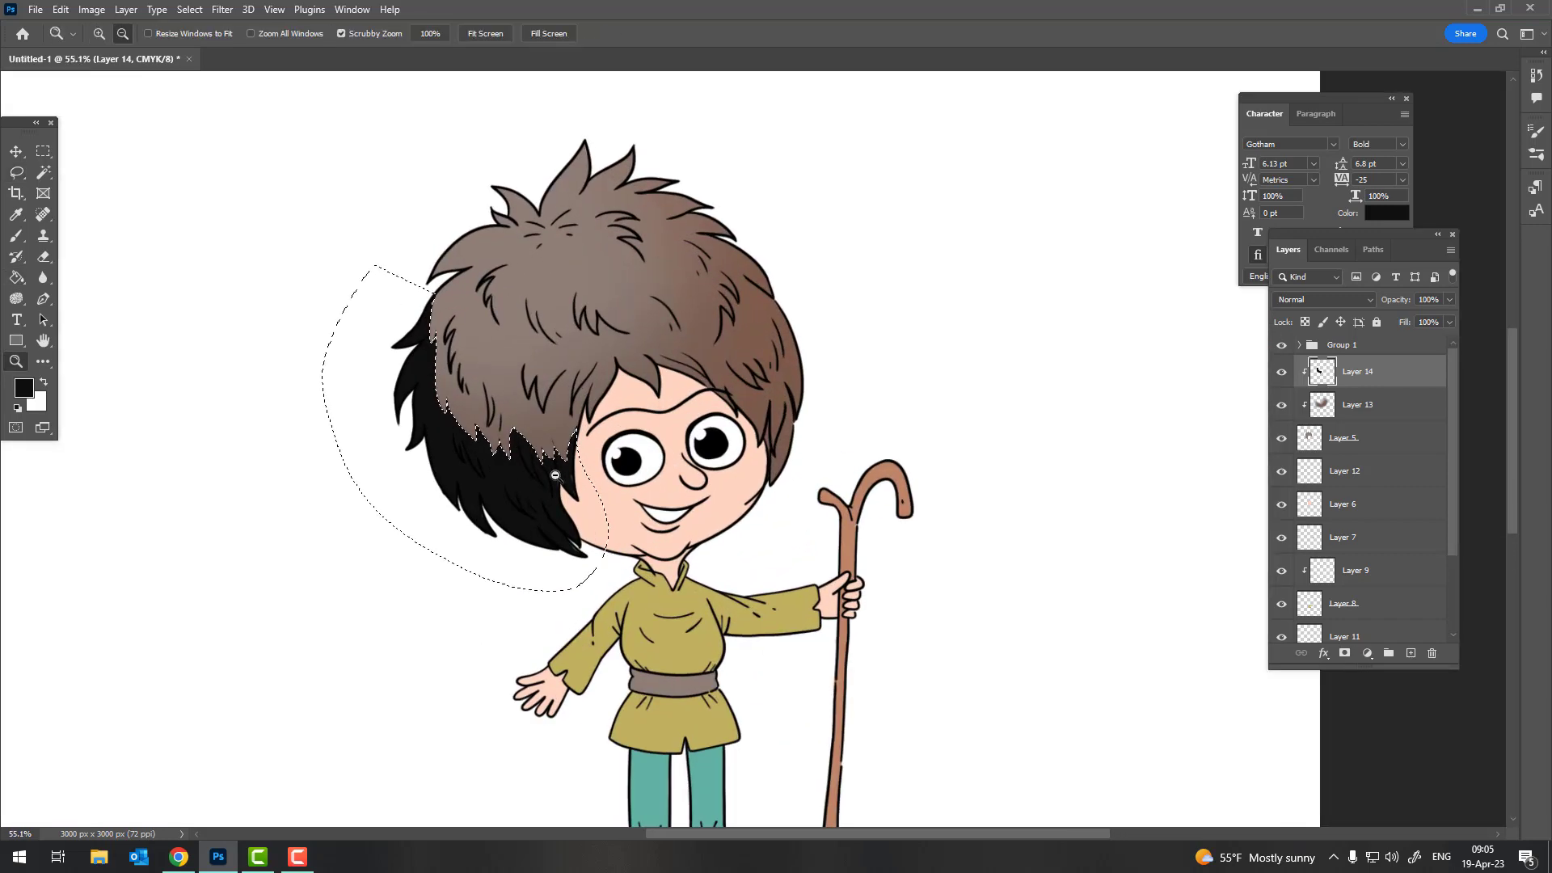
pyautogui.press('l')
pyautogui.rightClick(613, 414)
pyautogui.click(659, 423)
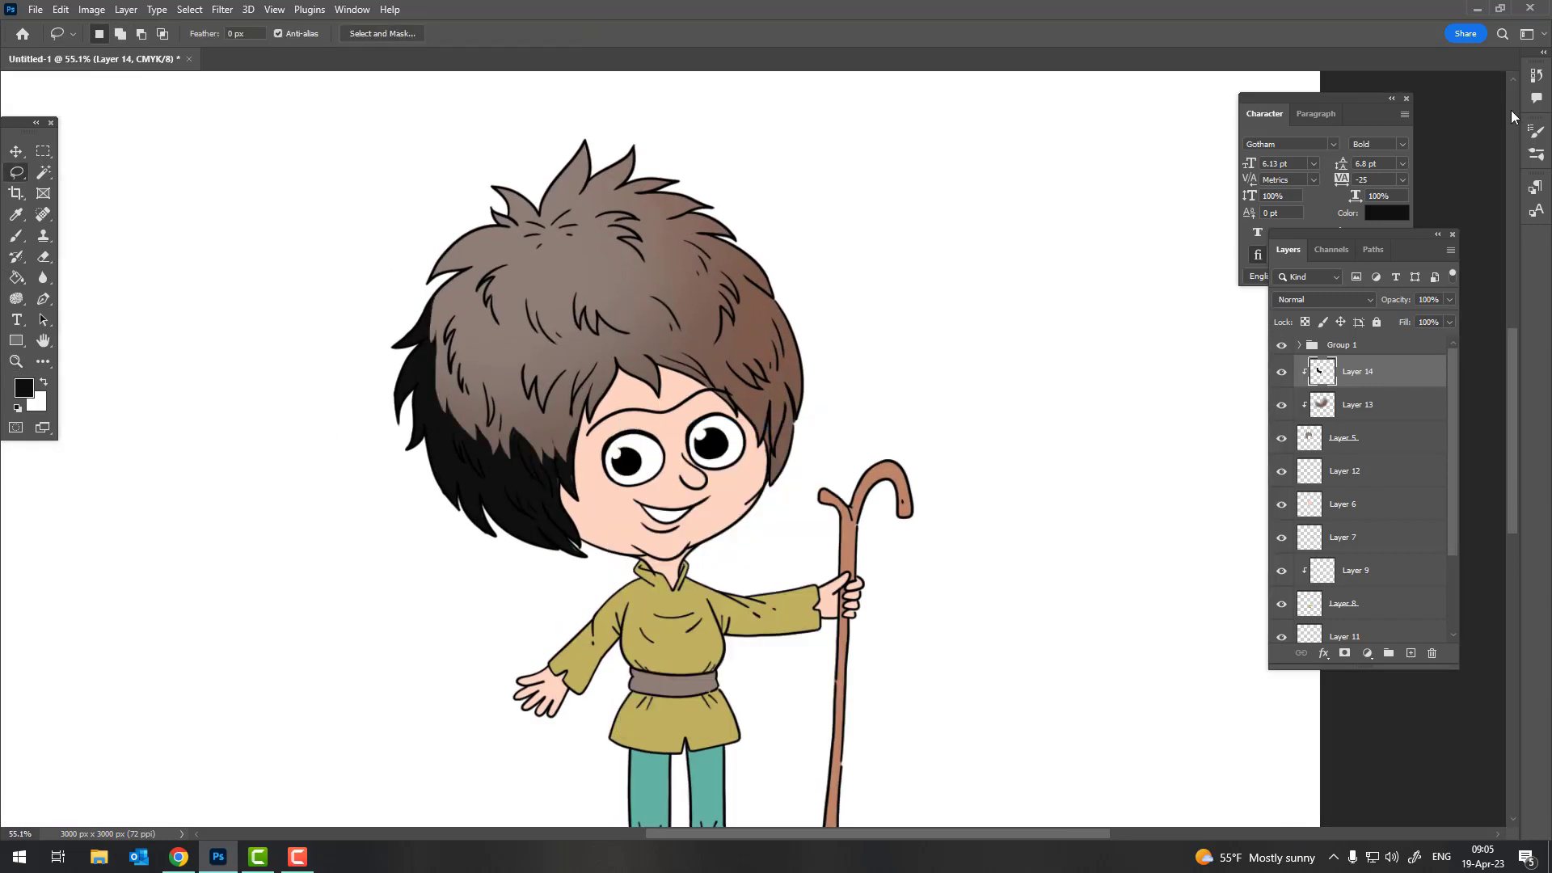
# Lower the hair shadow layer's opacity to 27%
pyautogui.click(1446, 300)
pyautogui.moveTo(1405, 318); pyautogui.dragTo(1393, 317)
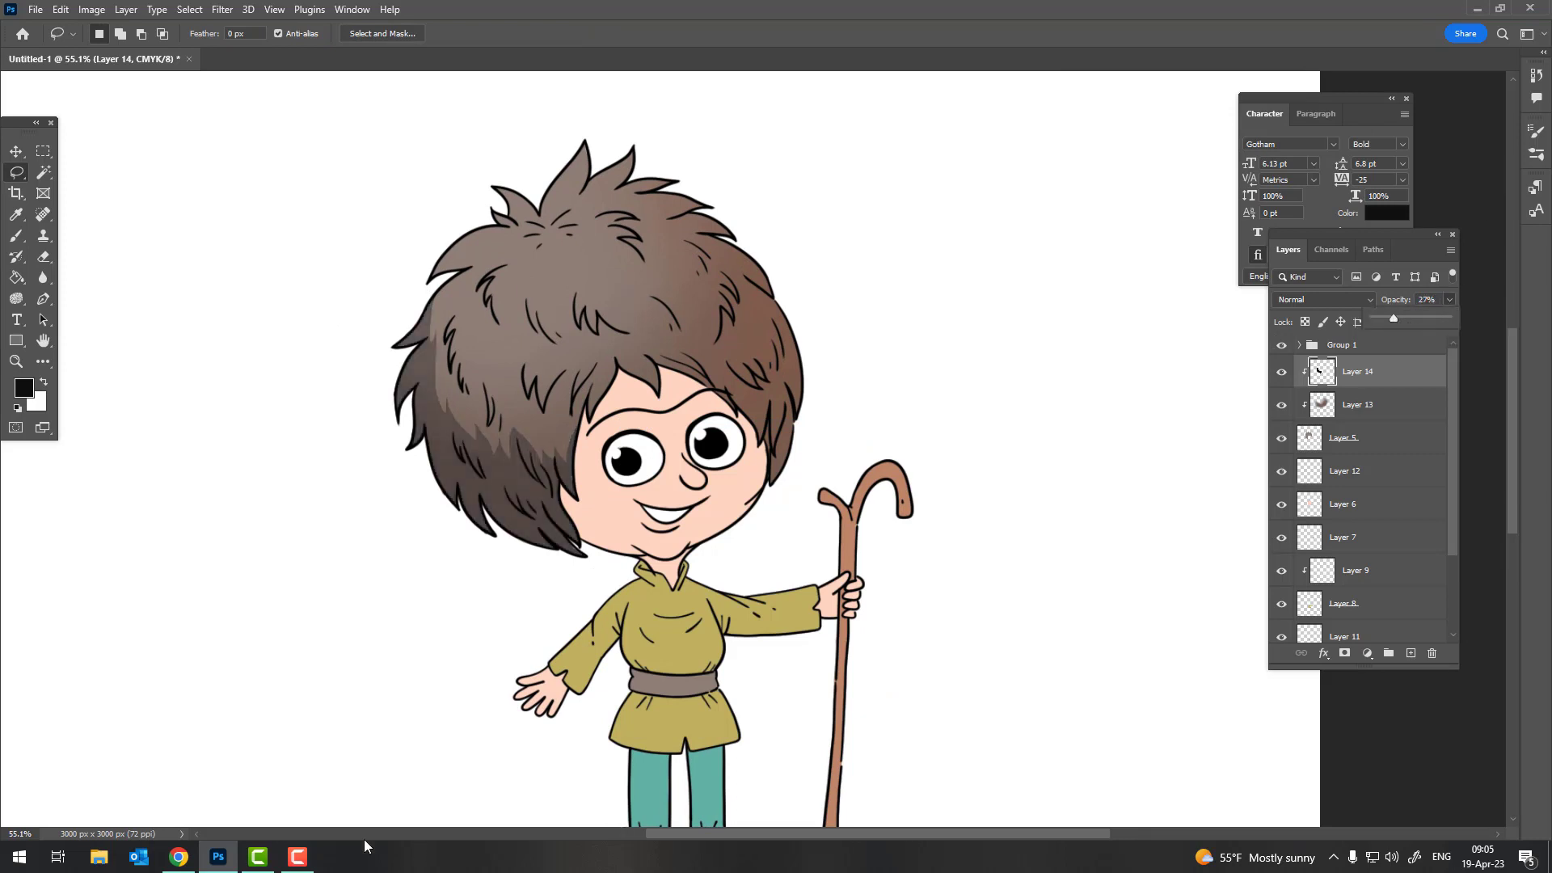
pyautogui.press('Return')
# Touch up the shadow edges with a 6 px hard brush, then zoom in on the hair crown
pyautogui.click(20, 238)
pyautogui.rightClick(575, 329)
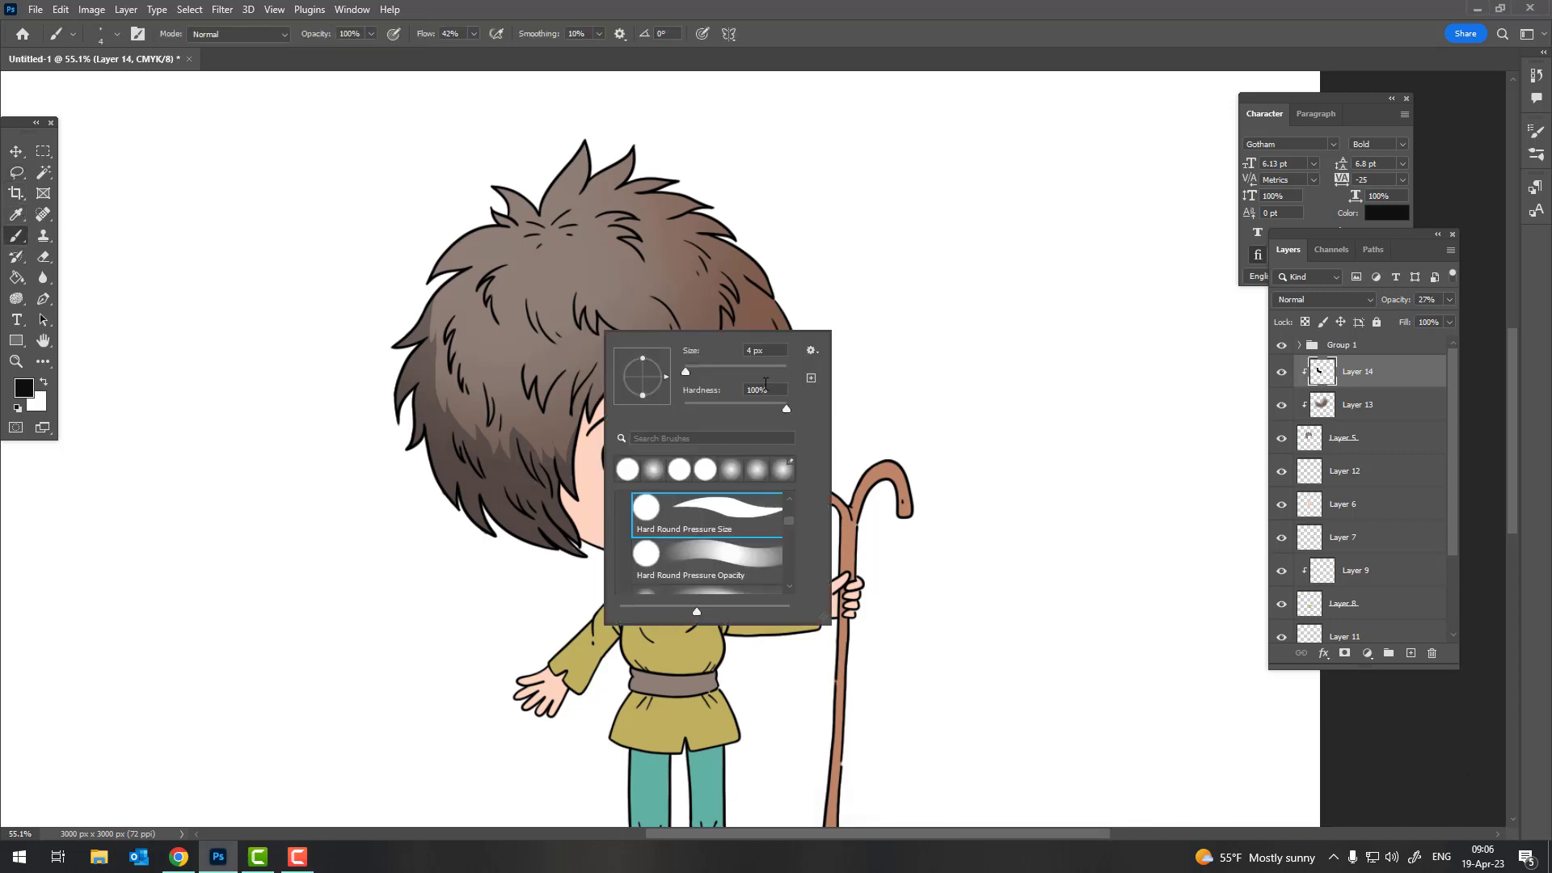
pyautogui.press('Escape')
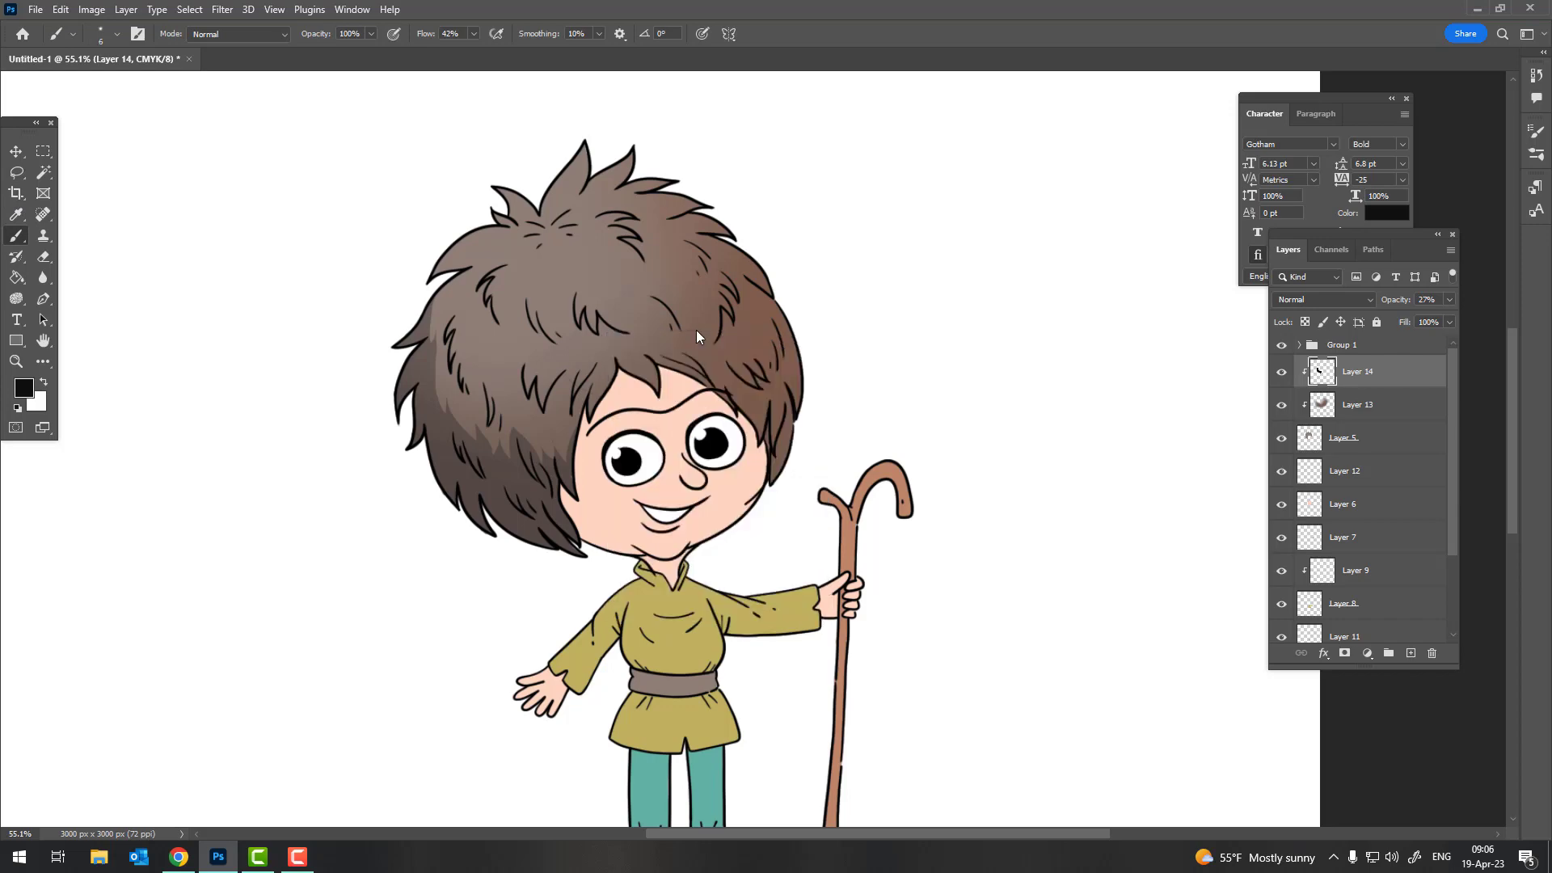
pyautogui.press('z')
pyautogui.scroll(3, 668, 410)
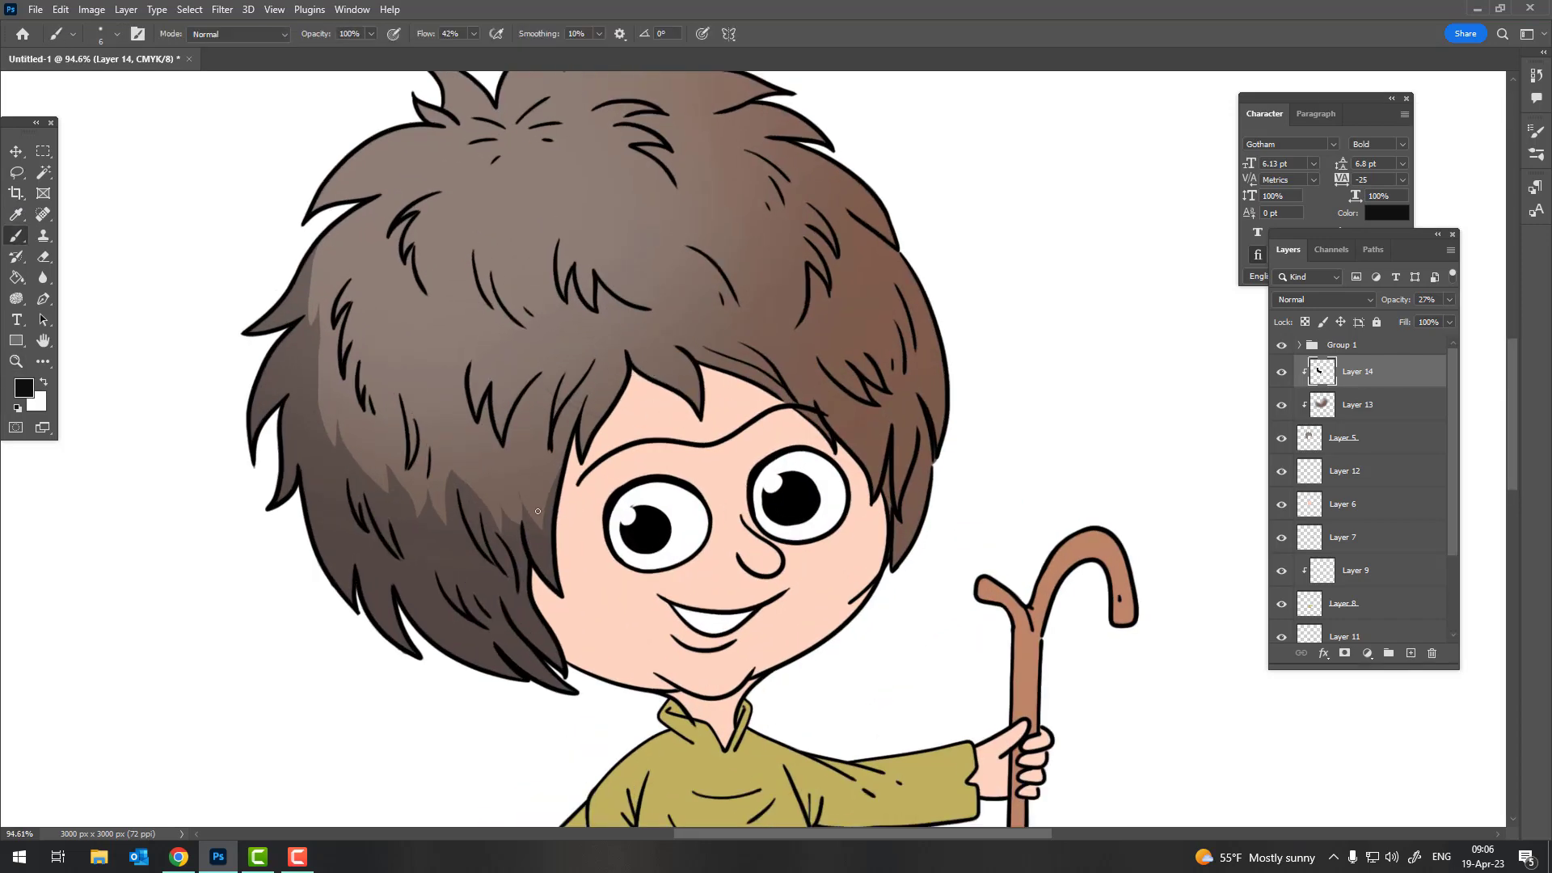
pyautogui.scroll(5, 525, 509)
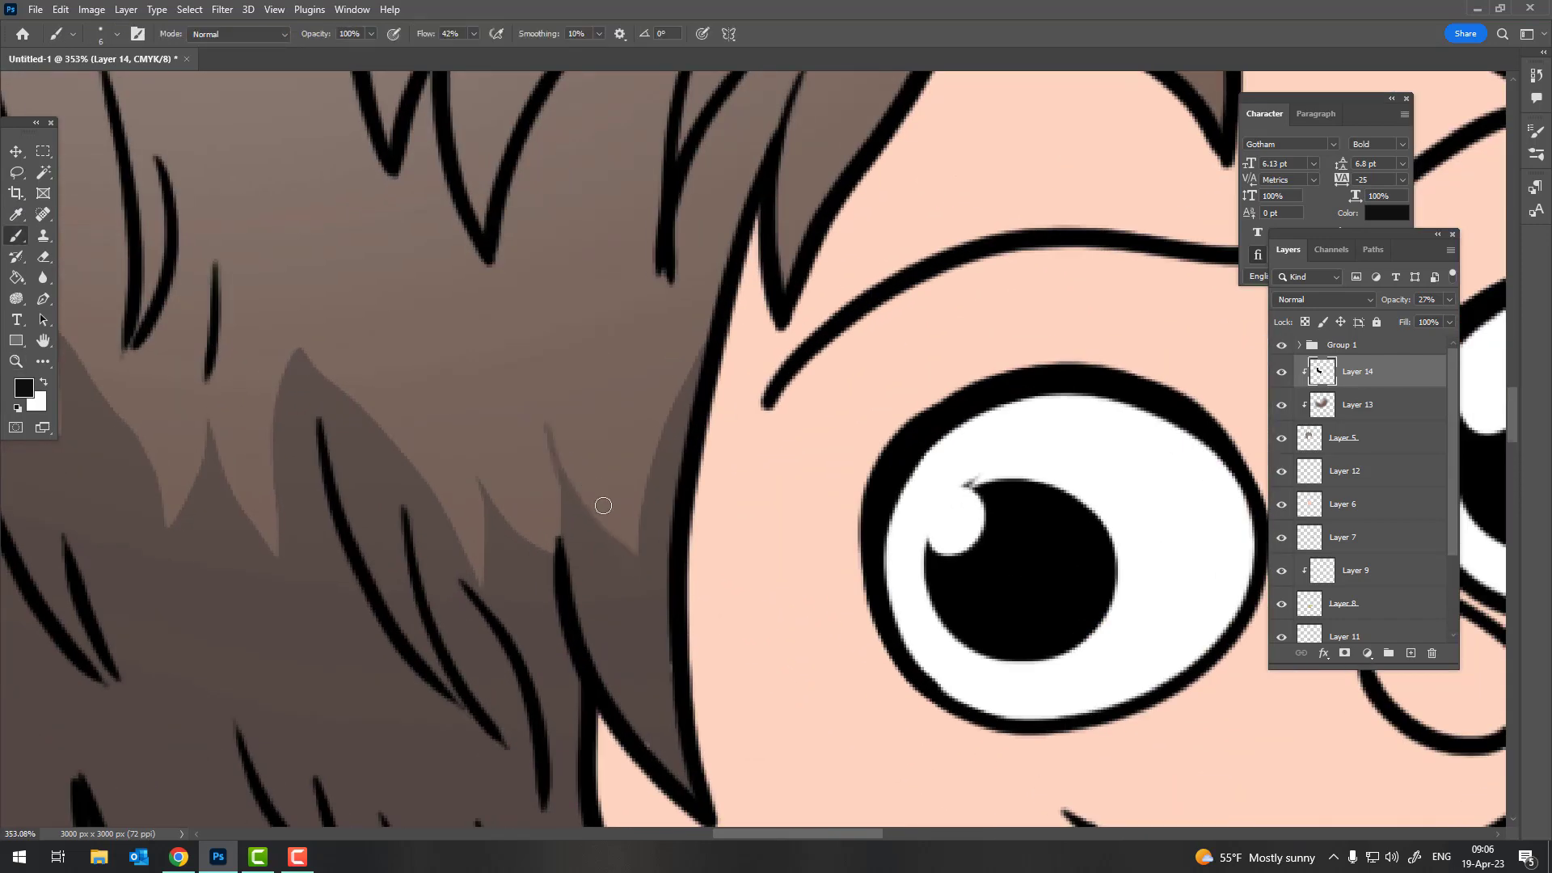
pyautogui.rightClick(584, 376)
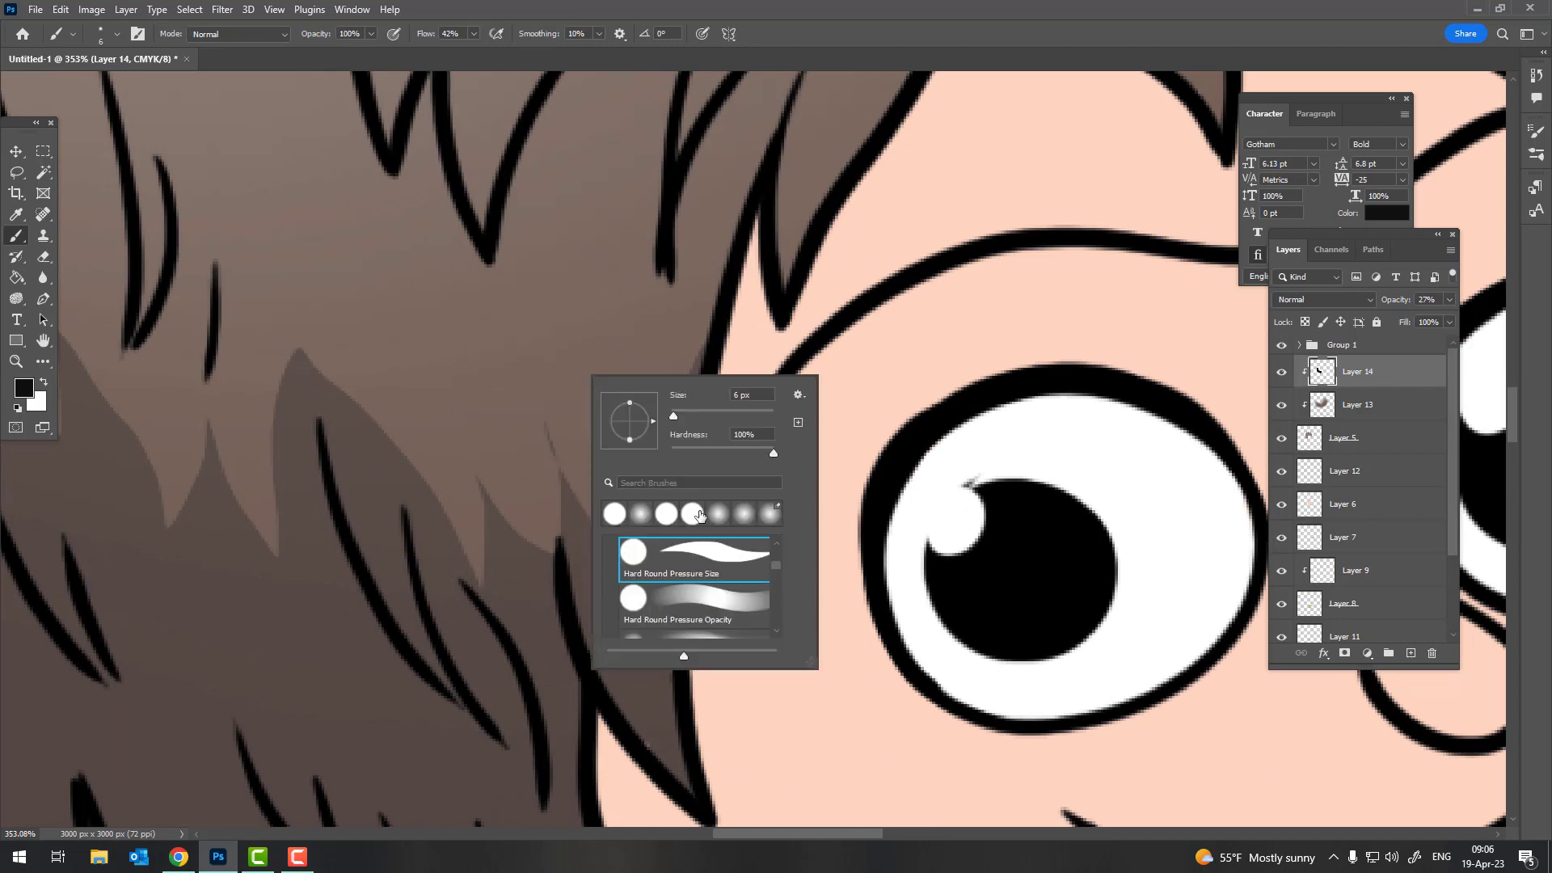
pyautogui.click(564, 438)
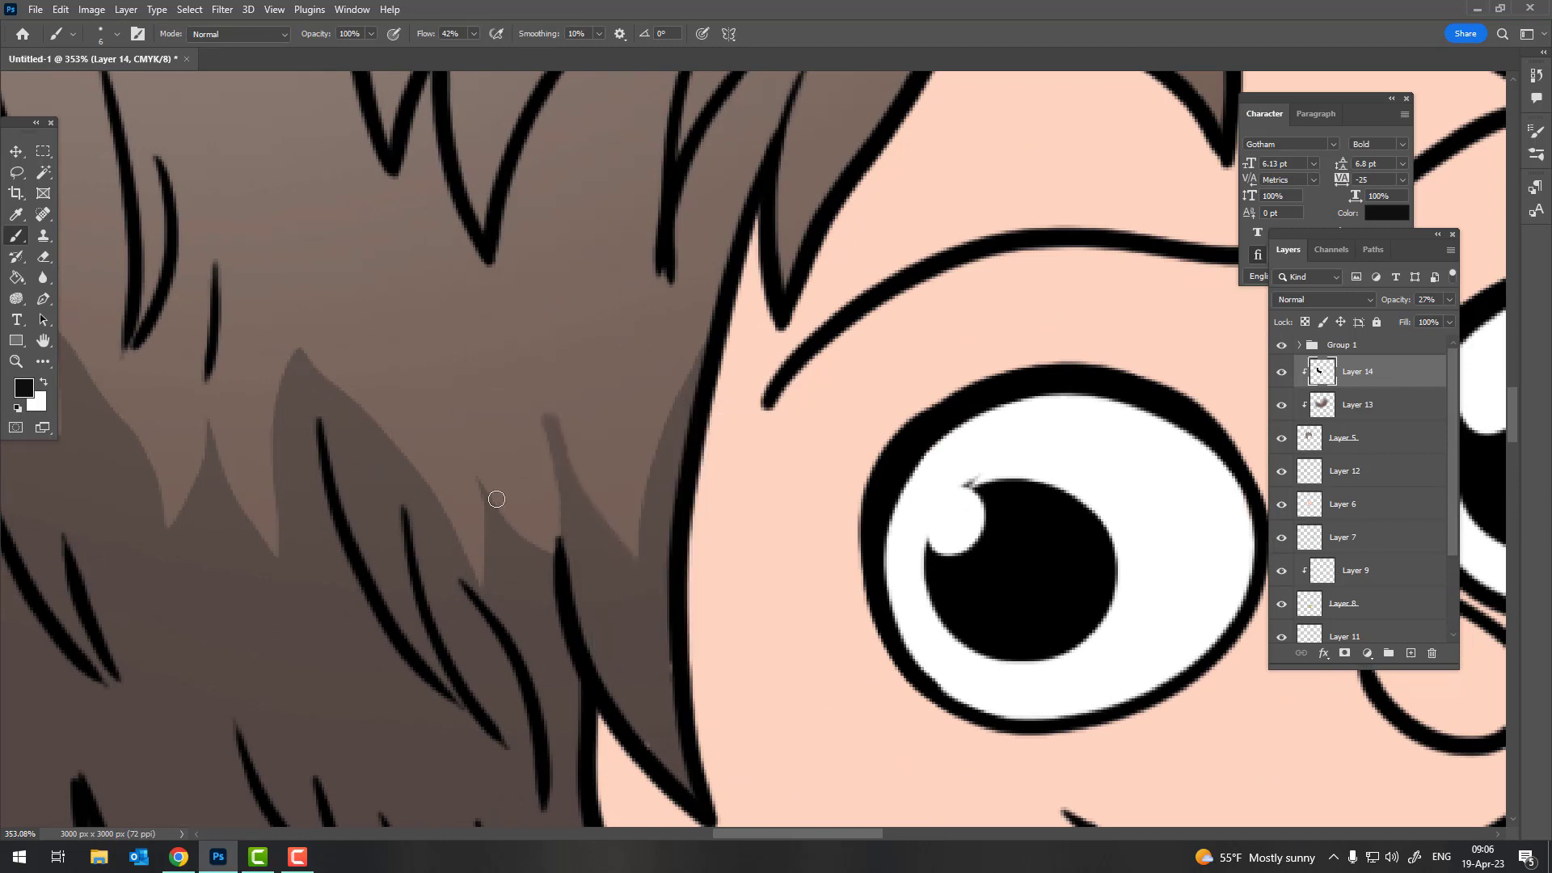
pyautogui.scroll(-5, 575, 566)
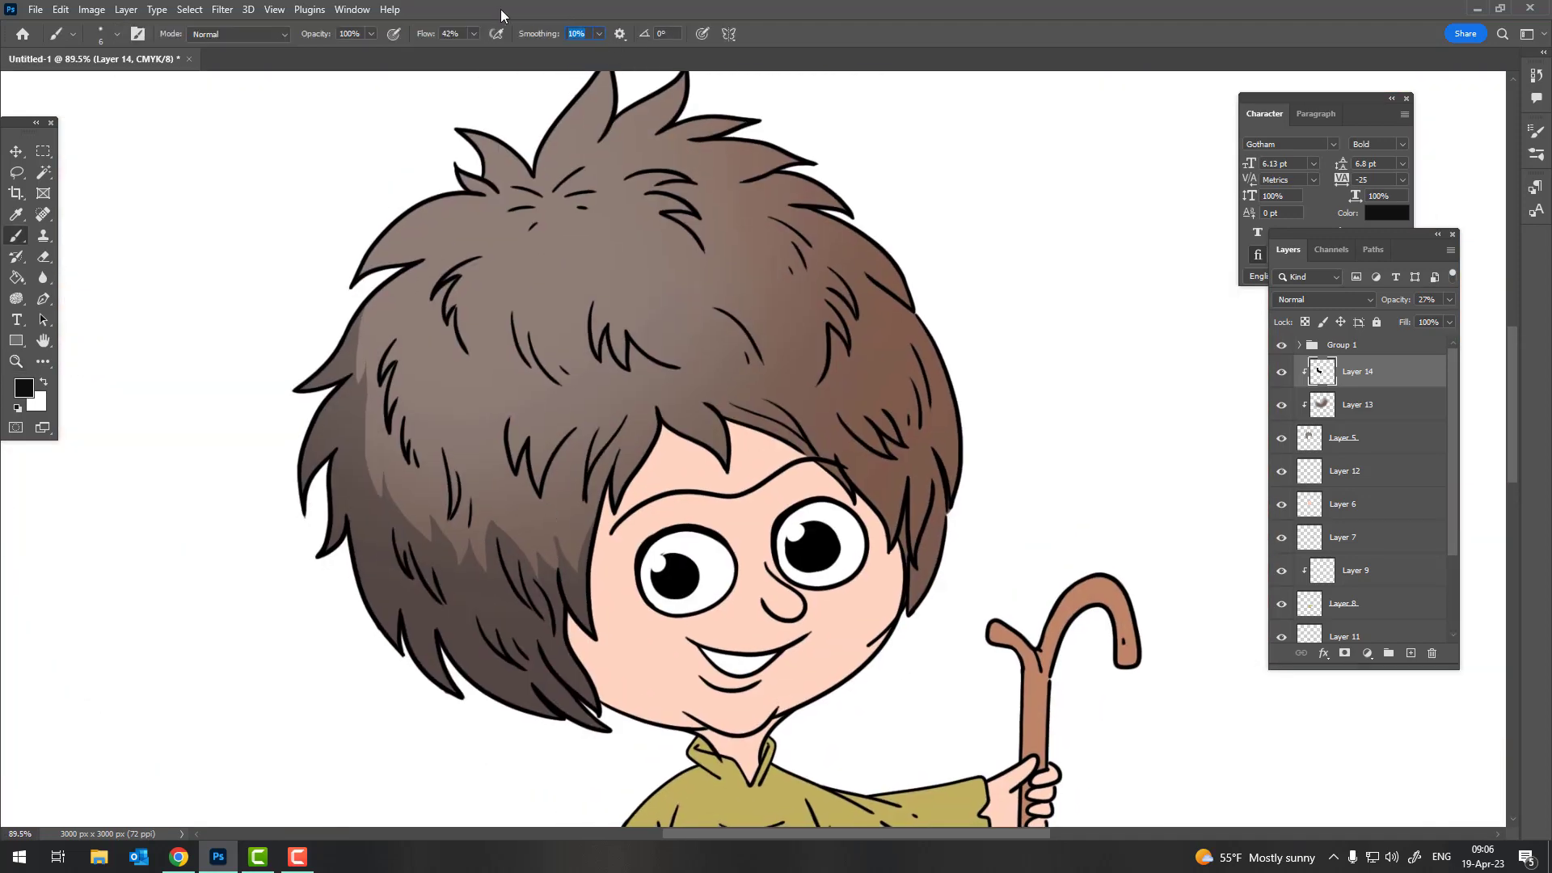
pyautogui.press('z')
pyautogui.moveTo(558, 276)
pyautogui.mouseDown()
pyautogui.moveTo(598, 202)
pyautogui.moveTo(533, 319)
pyautogui.moveTo(633, 279)
pyautogui.mouseUp()
pyautogui.press('l')
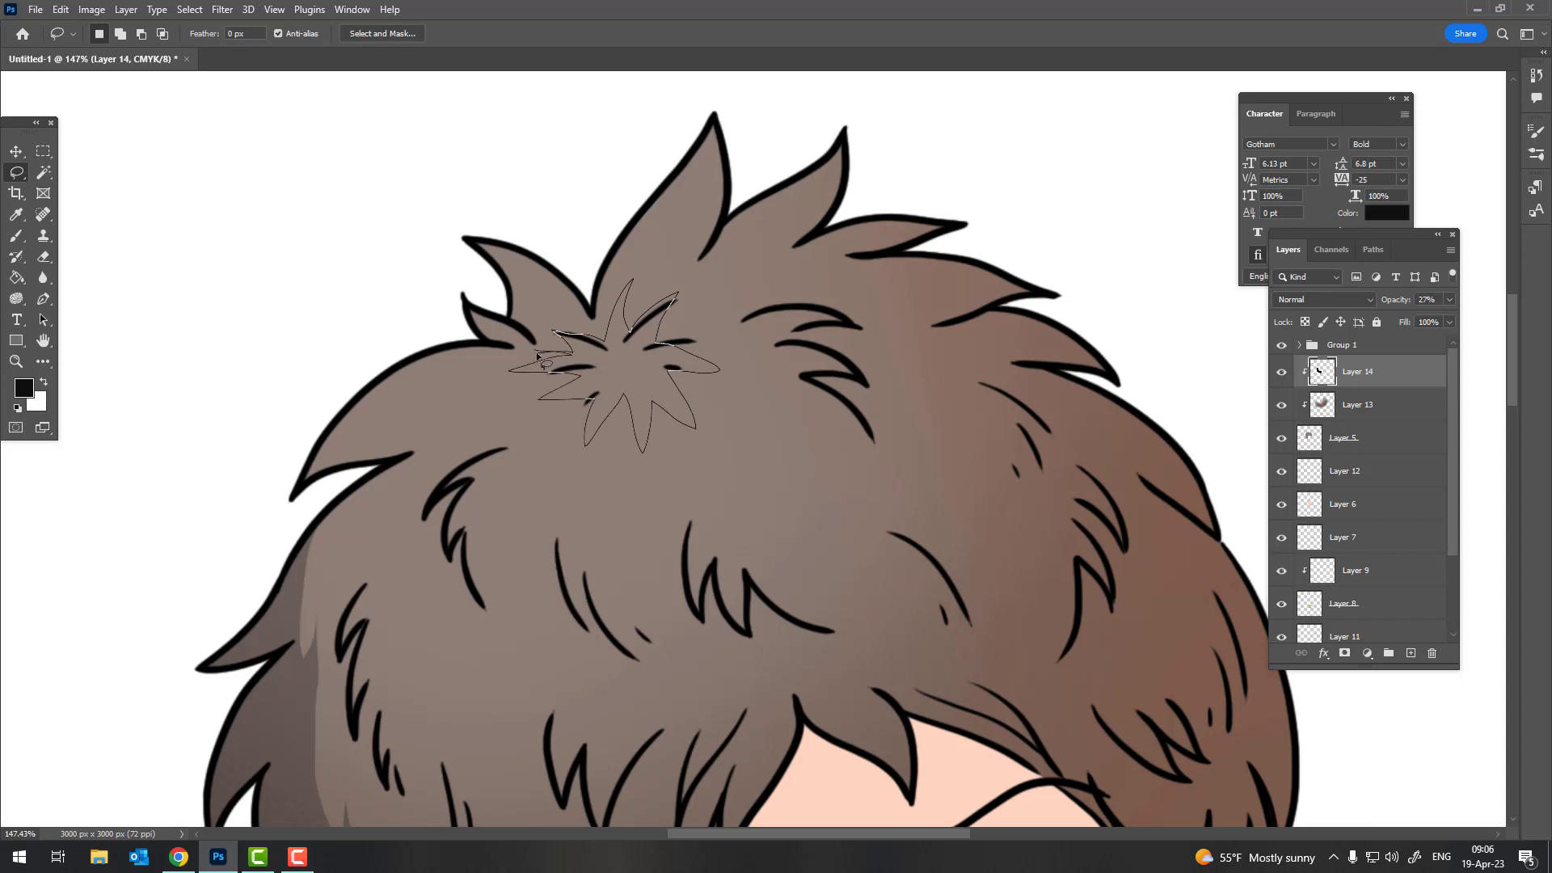
# Fill a star-shaped selection at the hair crown with the shadow colour and deselect
pyautogui.moveTo(537, 356); pyautogui.dragTo(538, 355)
pyautogui.press('g')
pyautogui.click(617, 333)
pyautogui.press('l')
pyautogui.rightClick(688, 372)
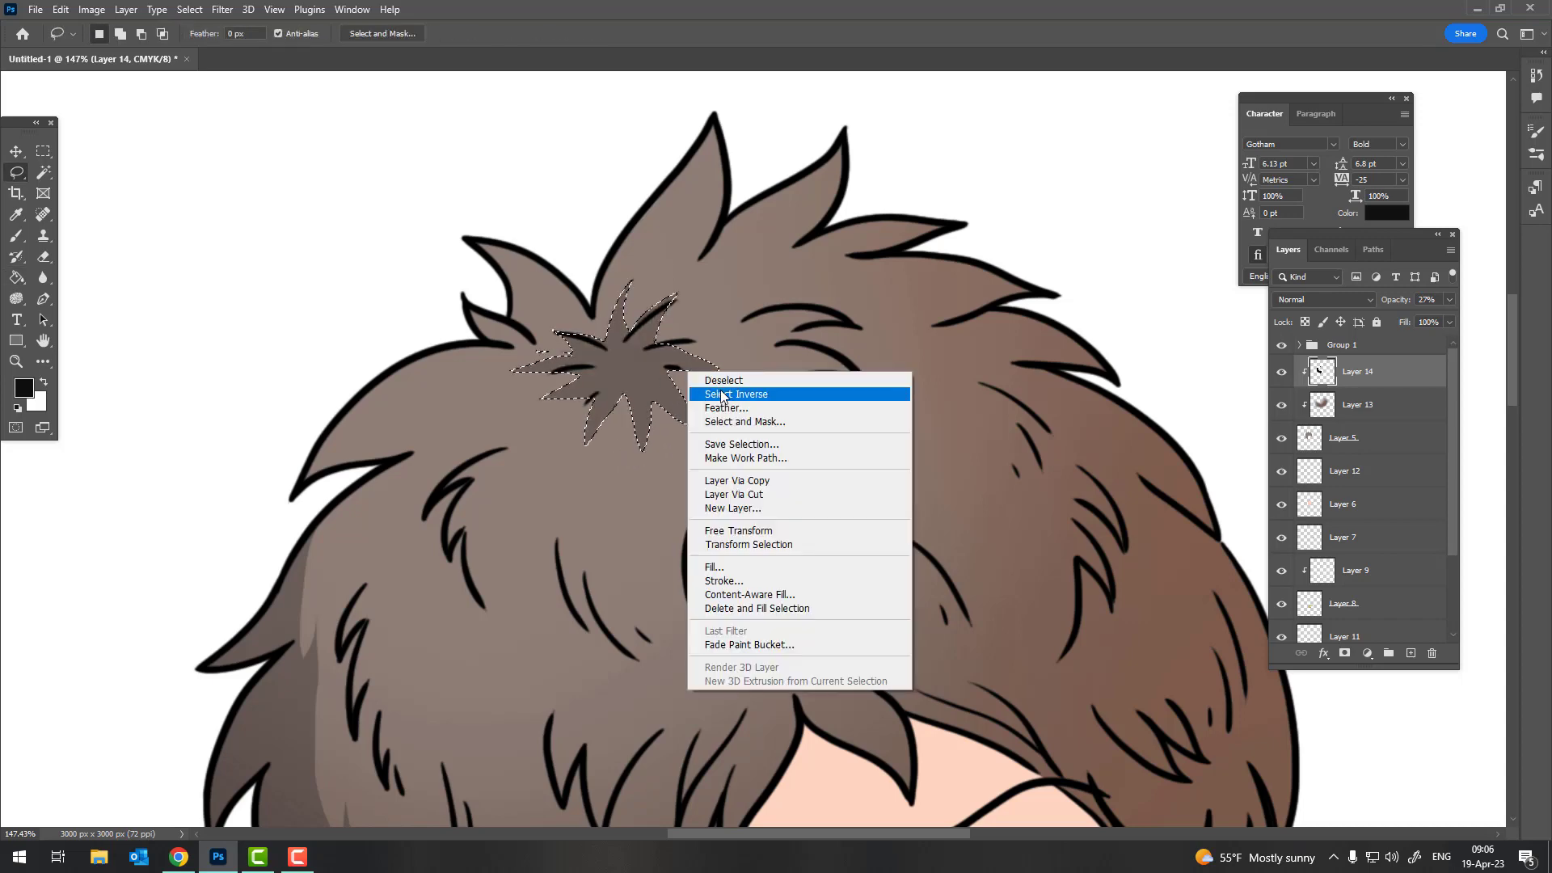
pyautogui.click(722, 380)
pyautogui.press('z')
pyautogui.moveTo(808, 413); pyautogui.dragTo(730, 413)
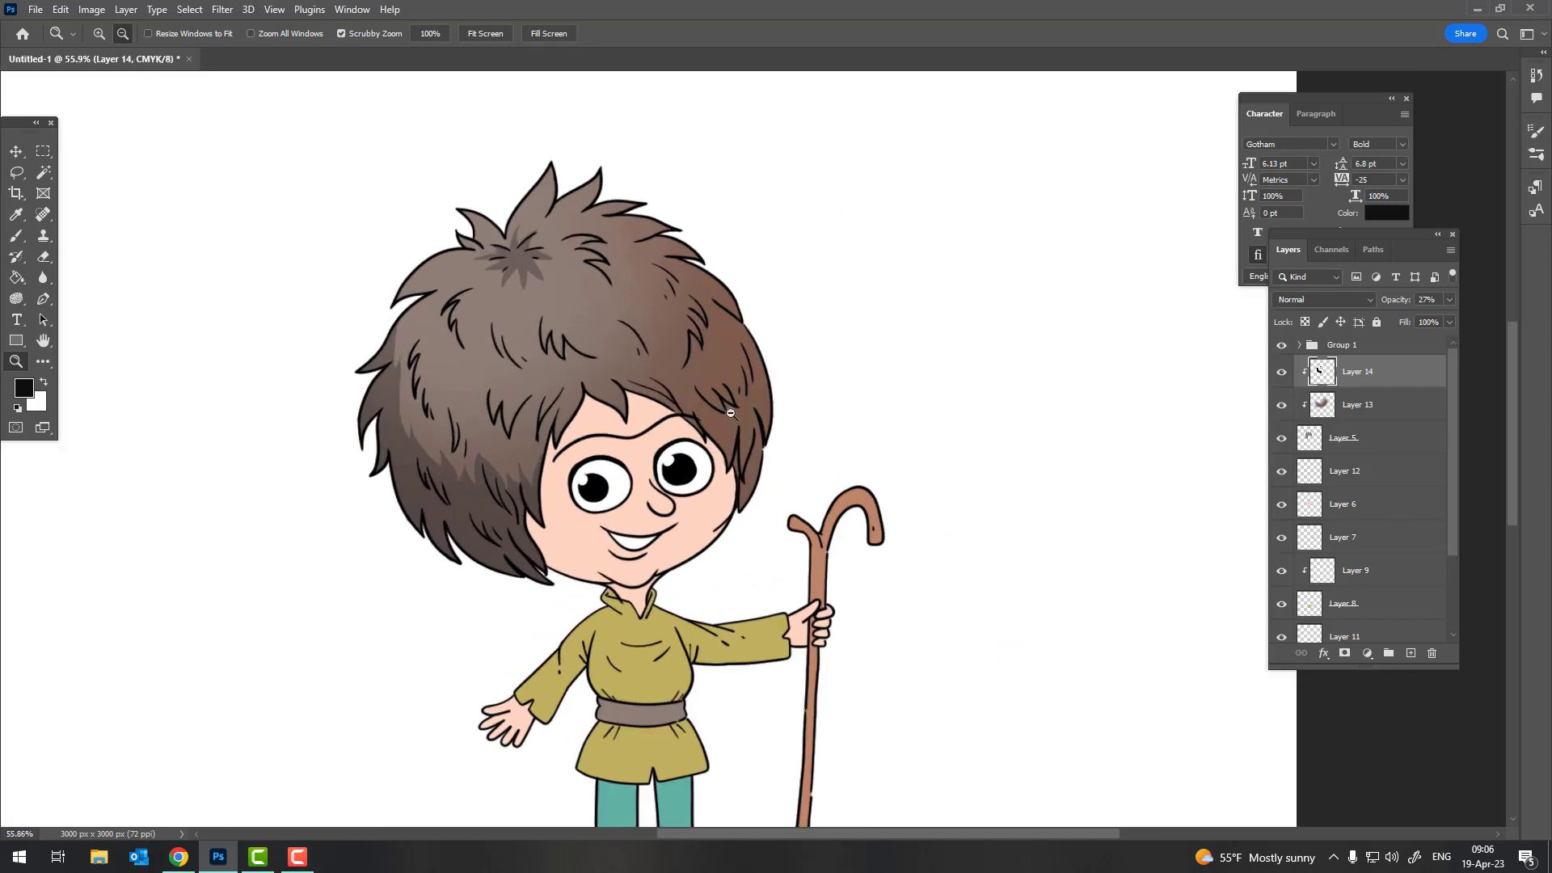
# Outline a shadow area on the right of the hair, then clear the selection
pyautogui.press('b')
pyautogui.click(20, 170)
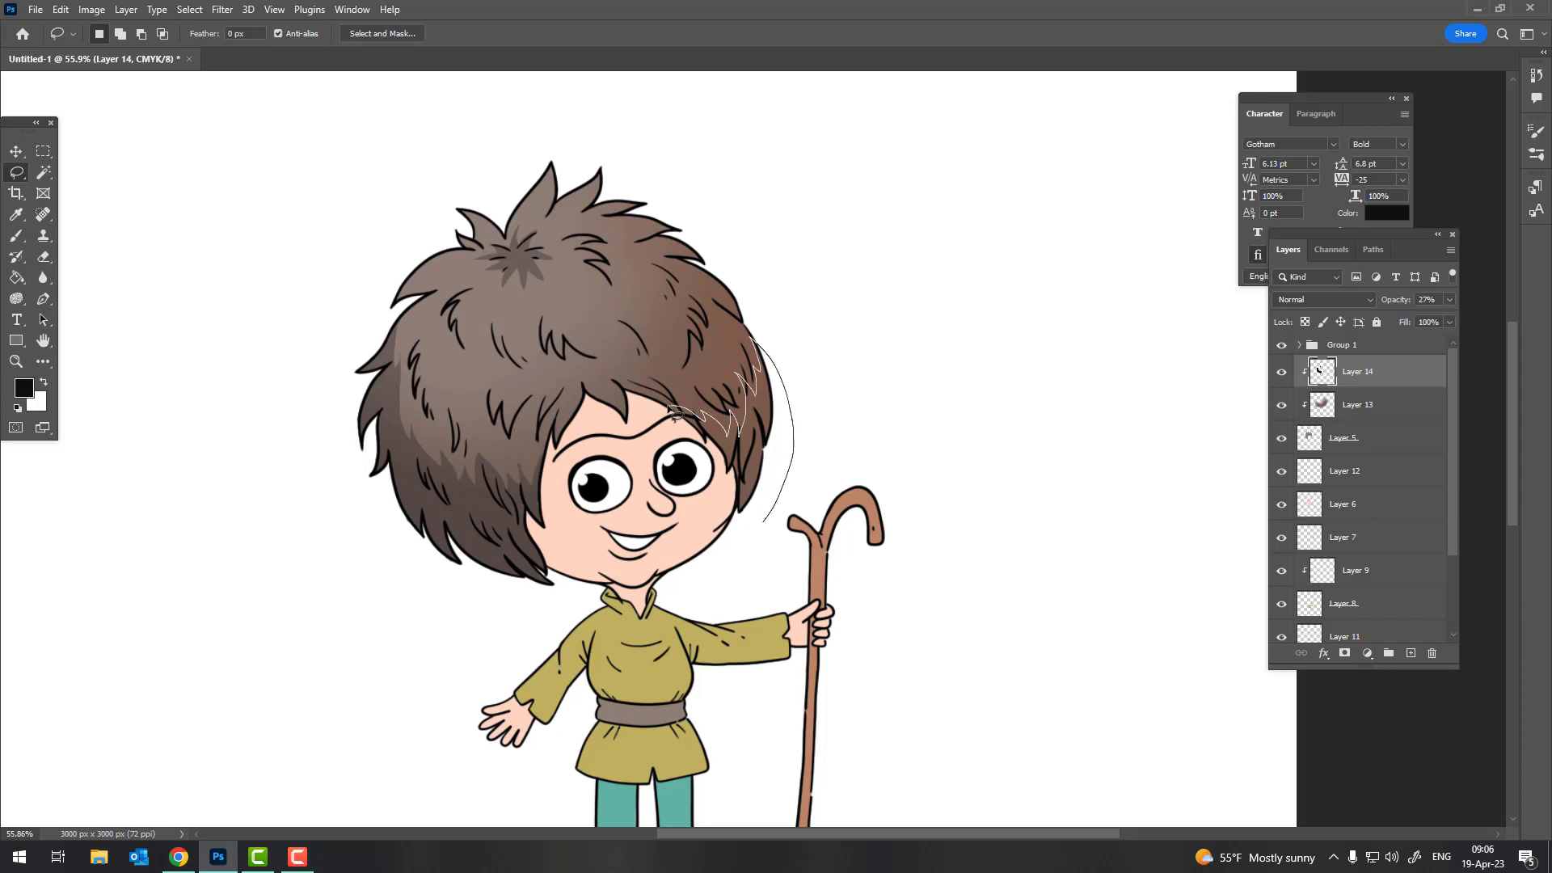
pyautogui.moveTo(676, 414); pyautogui.dragTo(738, 540)
pyautogui.press('g')
pyautogui.press('l')
pyautogui.rightClick(726, 385)
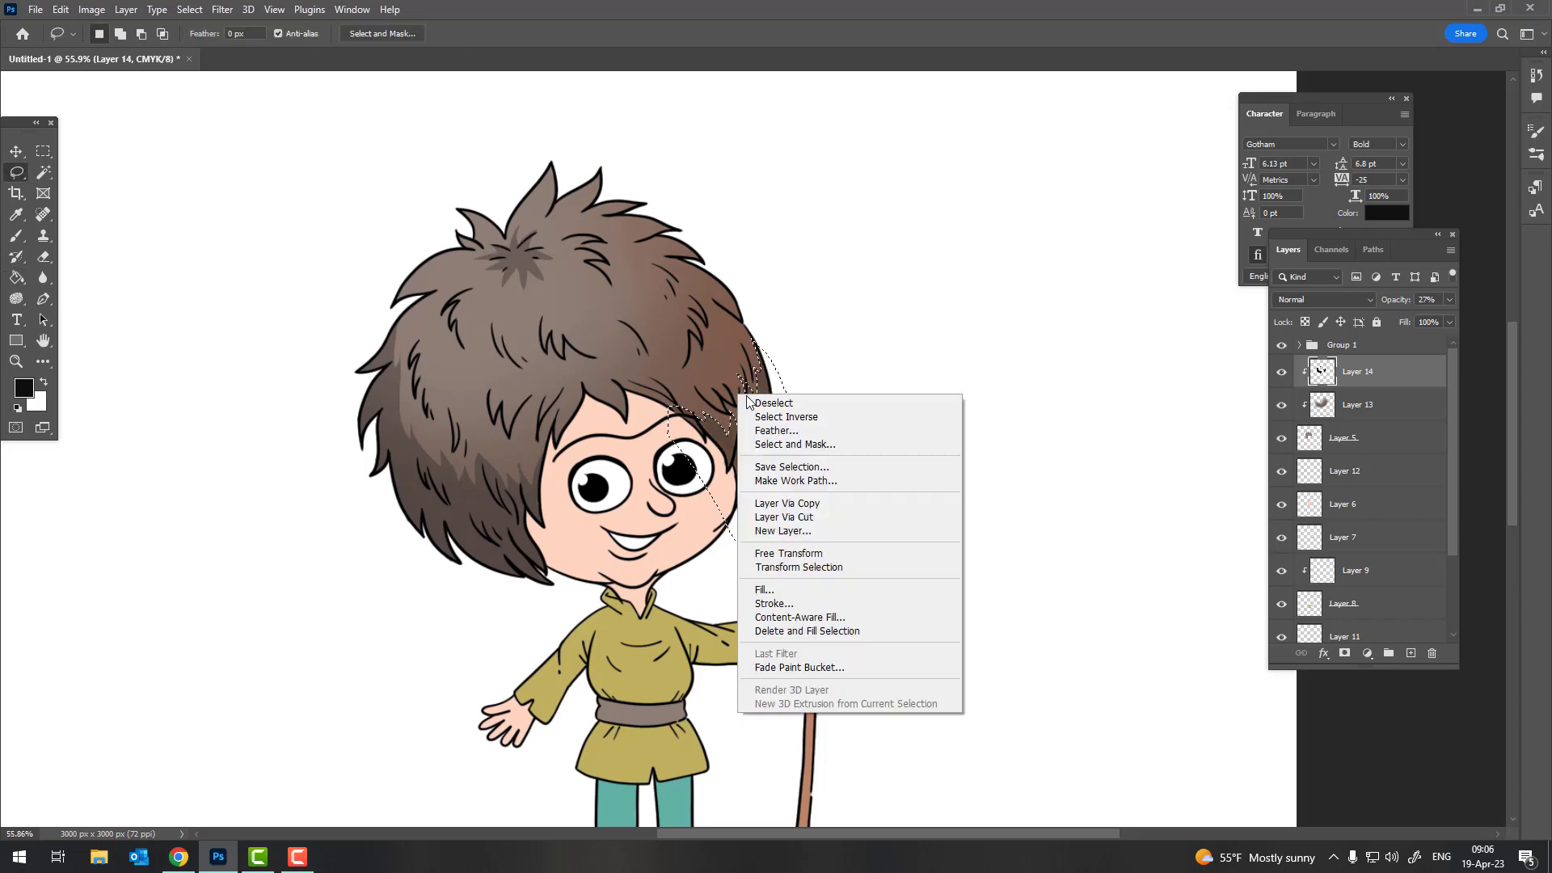
pyautogui.click(809, 408)
pyautogui.rightClick(767, 383)
pyautogui.click(804, 393)
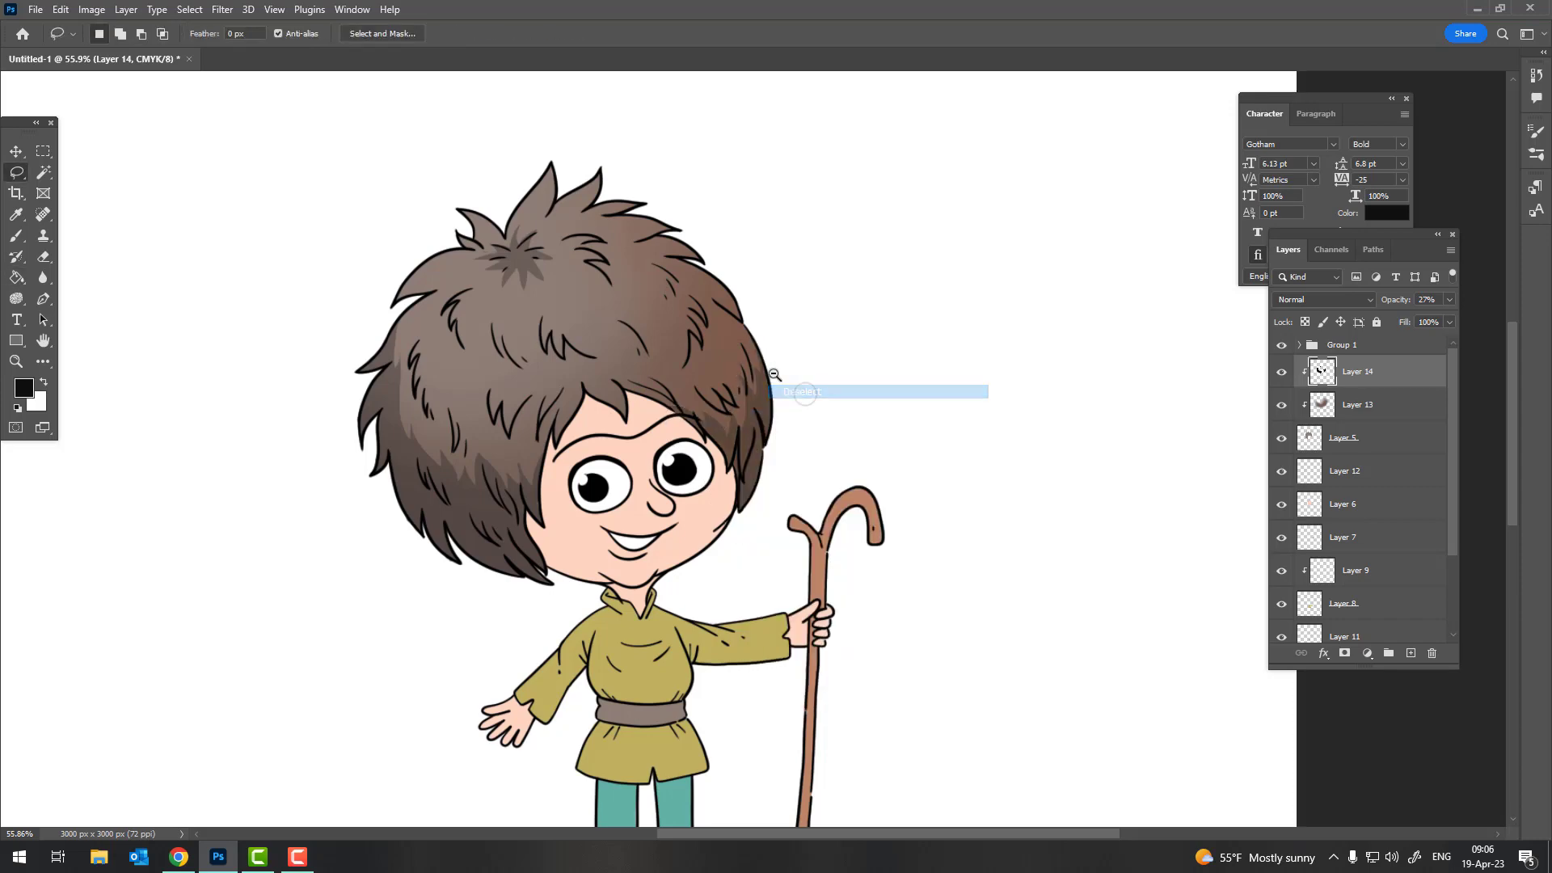
# Pick white as the foreground colour
pyautogui.press('z')
pyautogui.scroll(-3, 583, 426)
pyautogui.scroll(2, 584, 426)
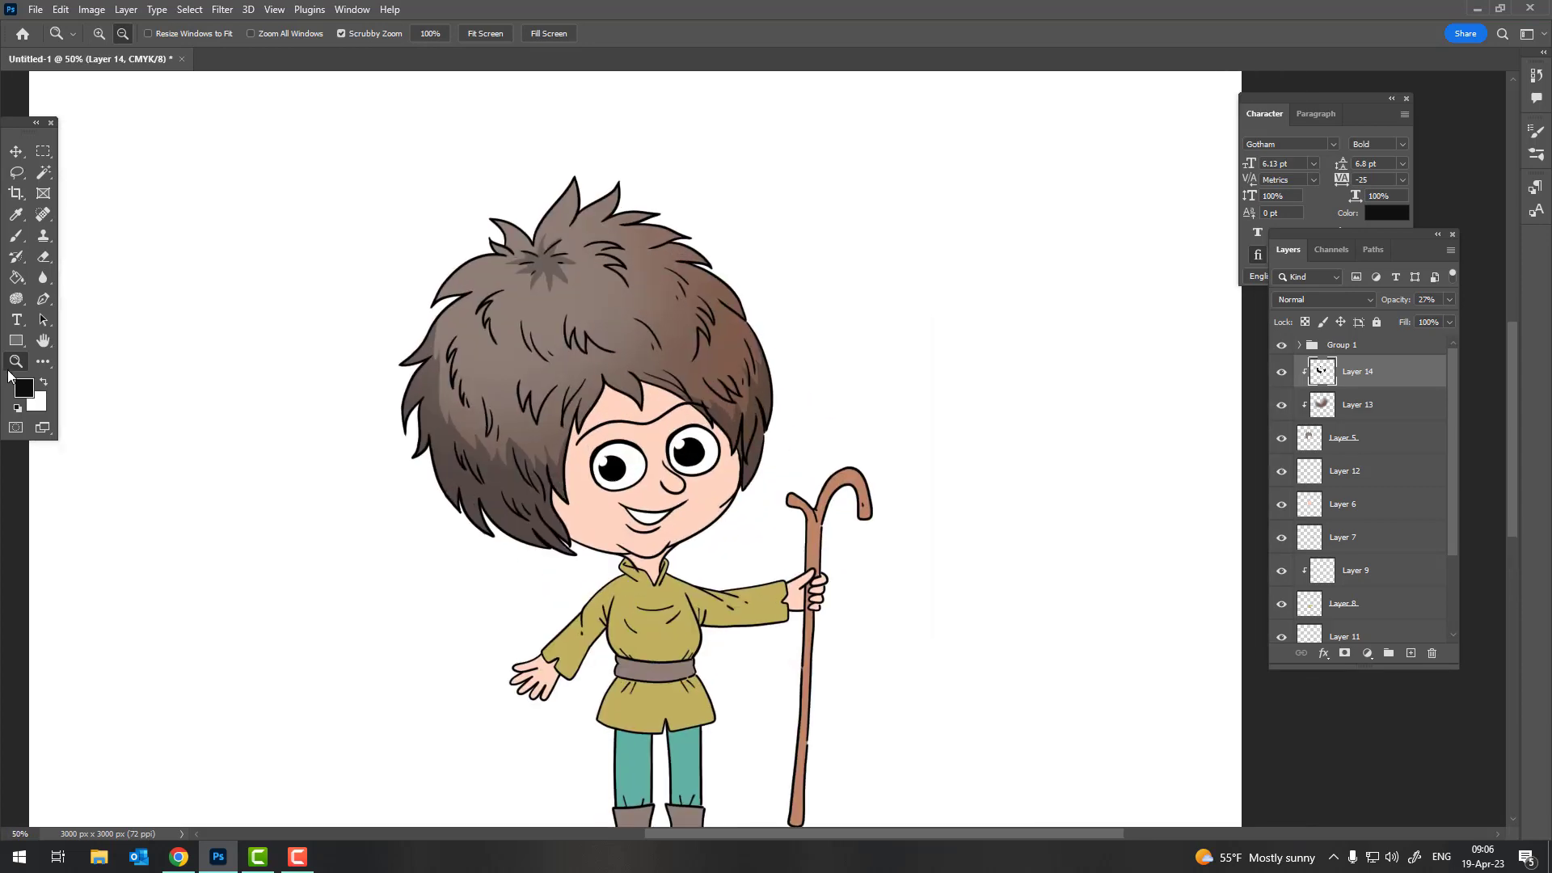
pyautogui.click(25, 390)
pyautogui.click(849, 372)
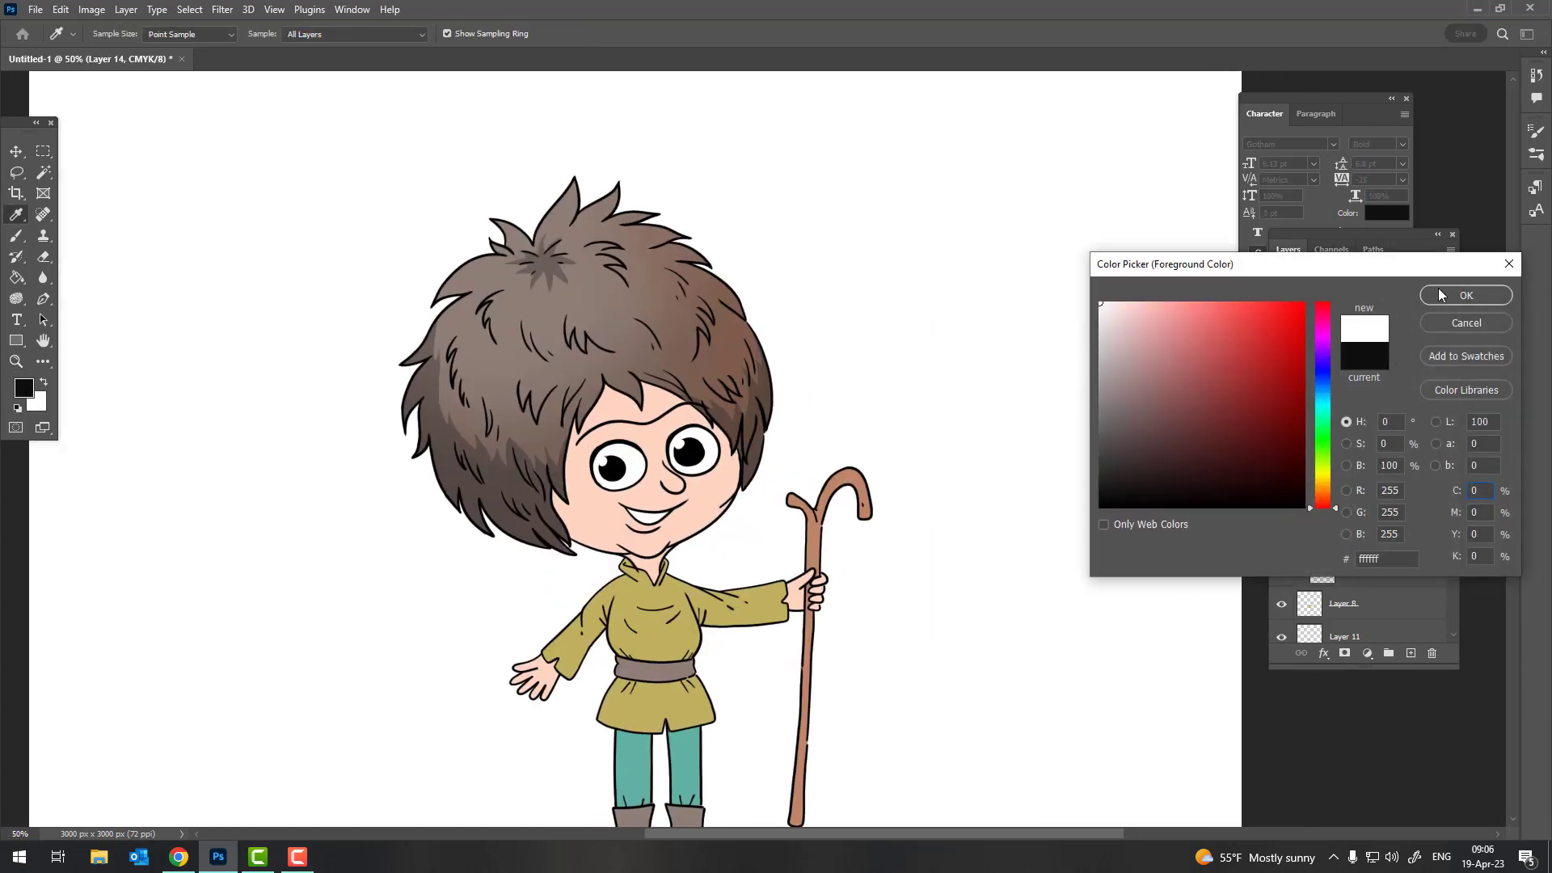
# Confirm white and add Layer 15 clipped to hair shading Layer 14
pyautogui.click(1466, 296)
pyautogui.click(1410, 653)
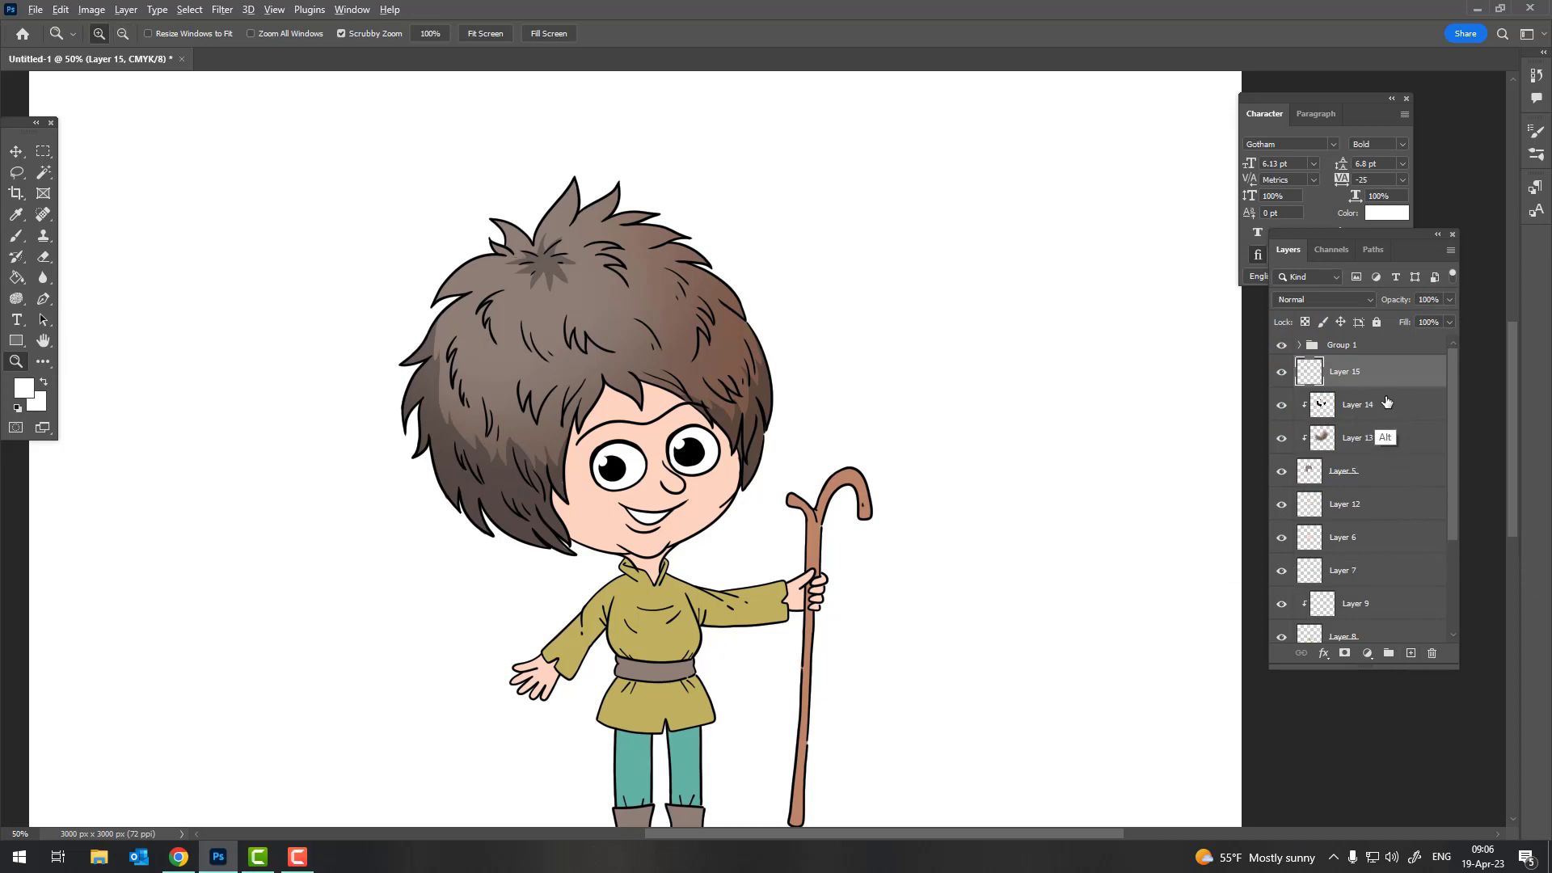
pyautogui.keyDown('alt'); pyautogui.click(1388, 398); pyautogui.keyUp('alt')
pyautogui.scroll(3, 411, 318)
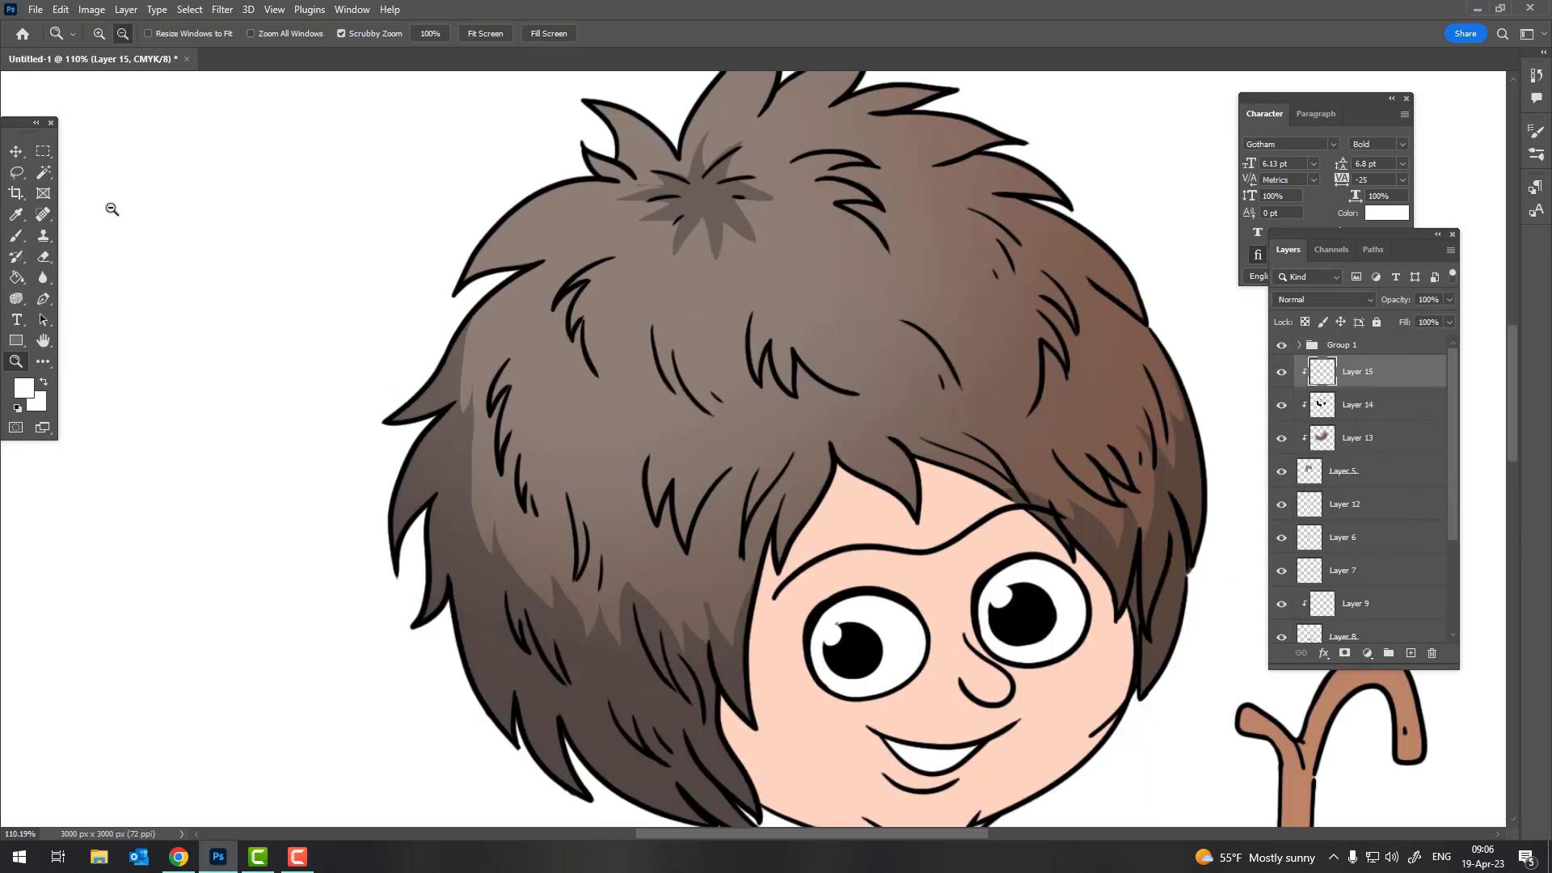
# Fill an upper-left hair highlight with white at 38% opacity, then deselect
pyautogui.click(15, 173)
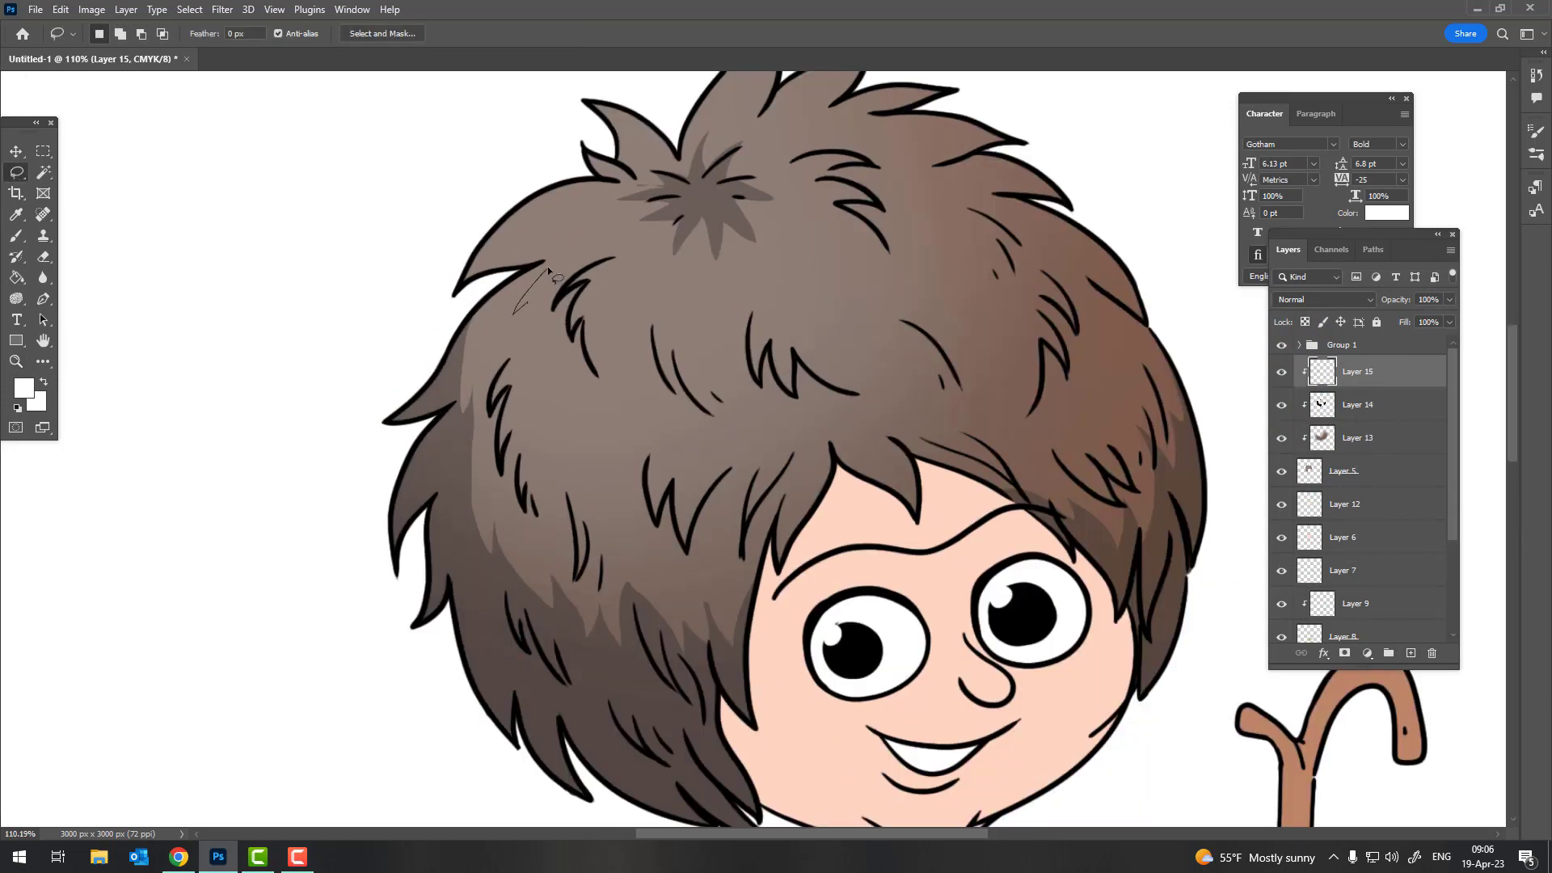
pyautogui.moveTo(546, 270)
pyautogui.mouseDown()
pyautogui.moveTo(582, 428)
pyautogui.moveTo(687, 542)
pyautogui.mouseUp()
pyautogui.moveTo(757, 439)
pyautogui.mouseDown()
pyautogui.moveTo(744, 412)
pyautogui.moveTo(672, 374)
pyautogui.moveTo(638, 279)
pyautogui.moveTo(555, 244)
pyautogui.moveTo(547, 267)
pyautogui.mouseUp()
pyautogui.press('g')
pyautogui.click(634, 387)
pyautogui.press('z')
pyautogui.moveTo(634, 386); pyautogui.dragTo(485, 388)
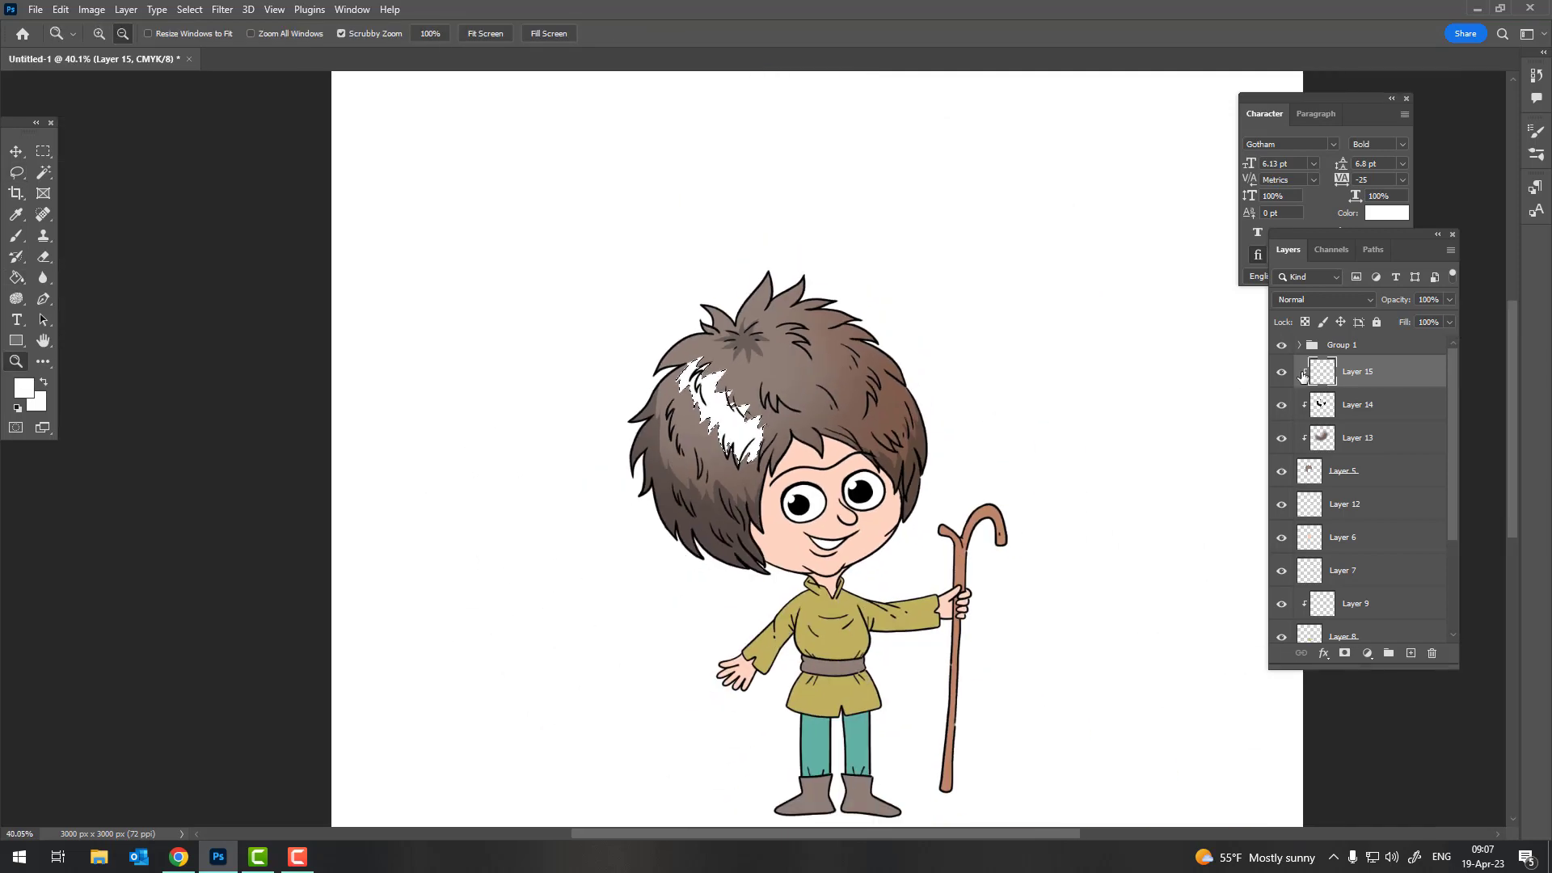
pyautogui.click(1450, 300)
pyautogui.moveTo(1414, 322); pyautogui.dragTo(1398, 323)
pyautogui.click(16, 173)
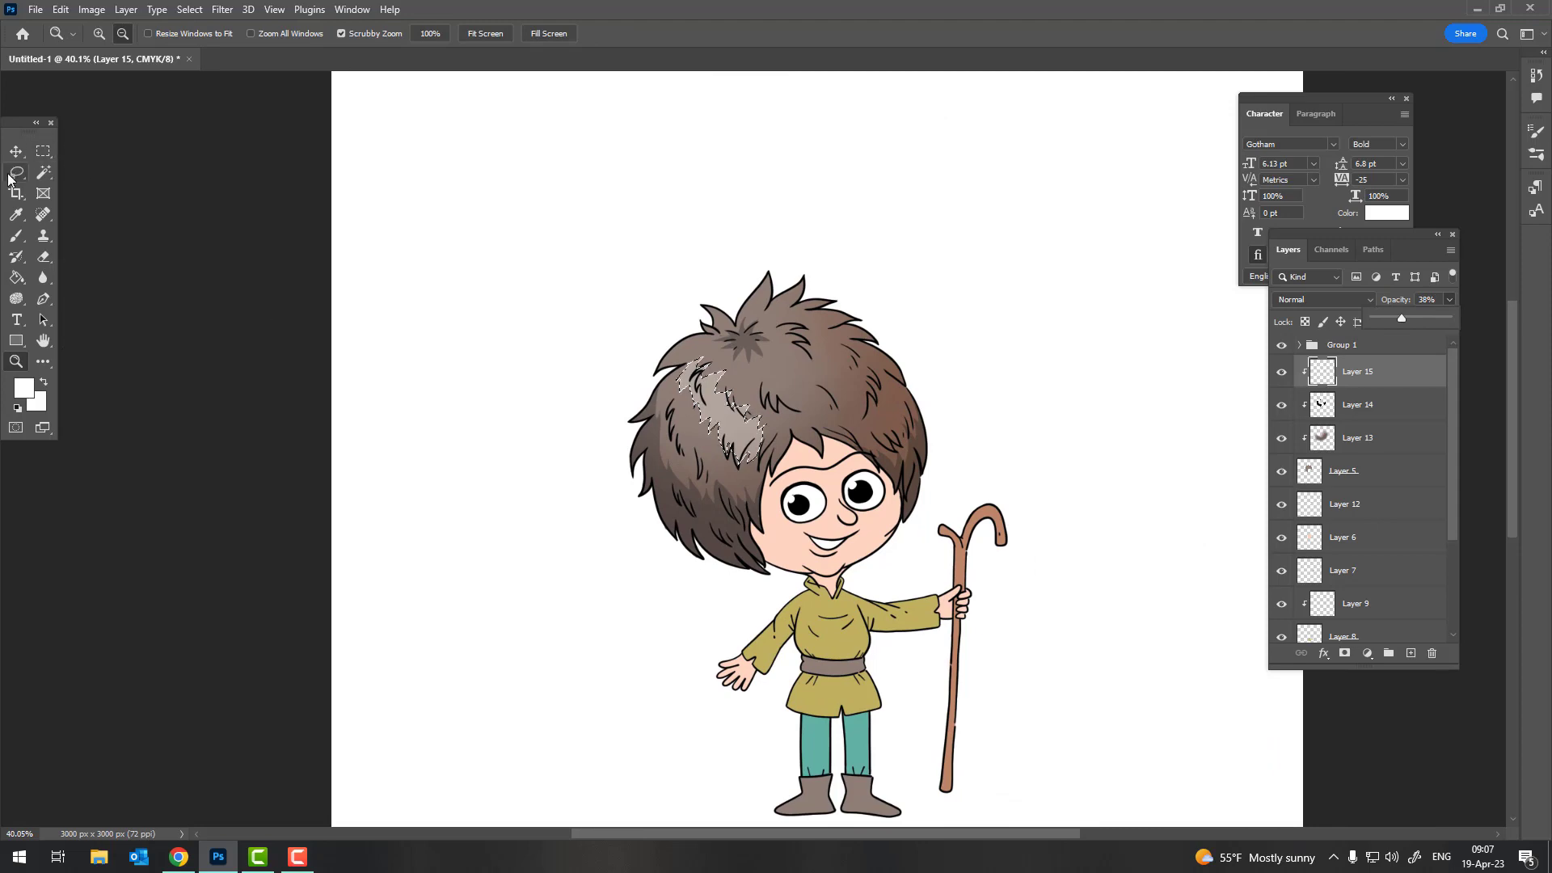
pyautogui.rightClick(747, 385)
pyautogui.click(776, 392)
# Outline a second highlight on the upper-right hair crown
pyautogui.press('z')
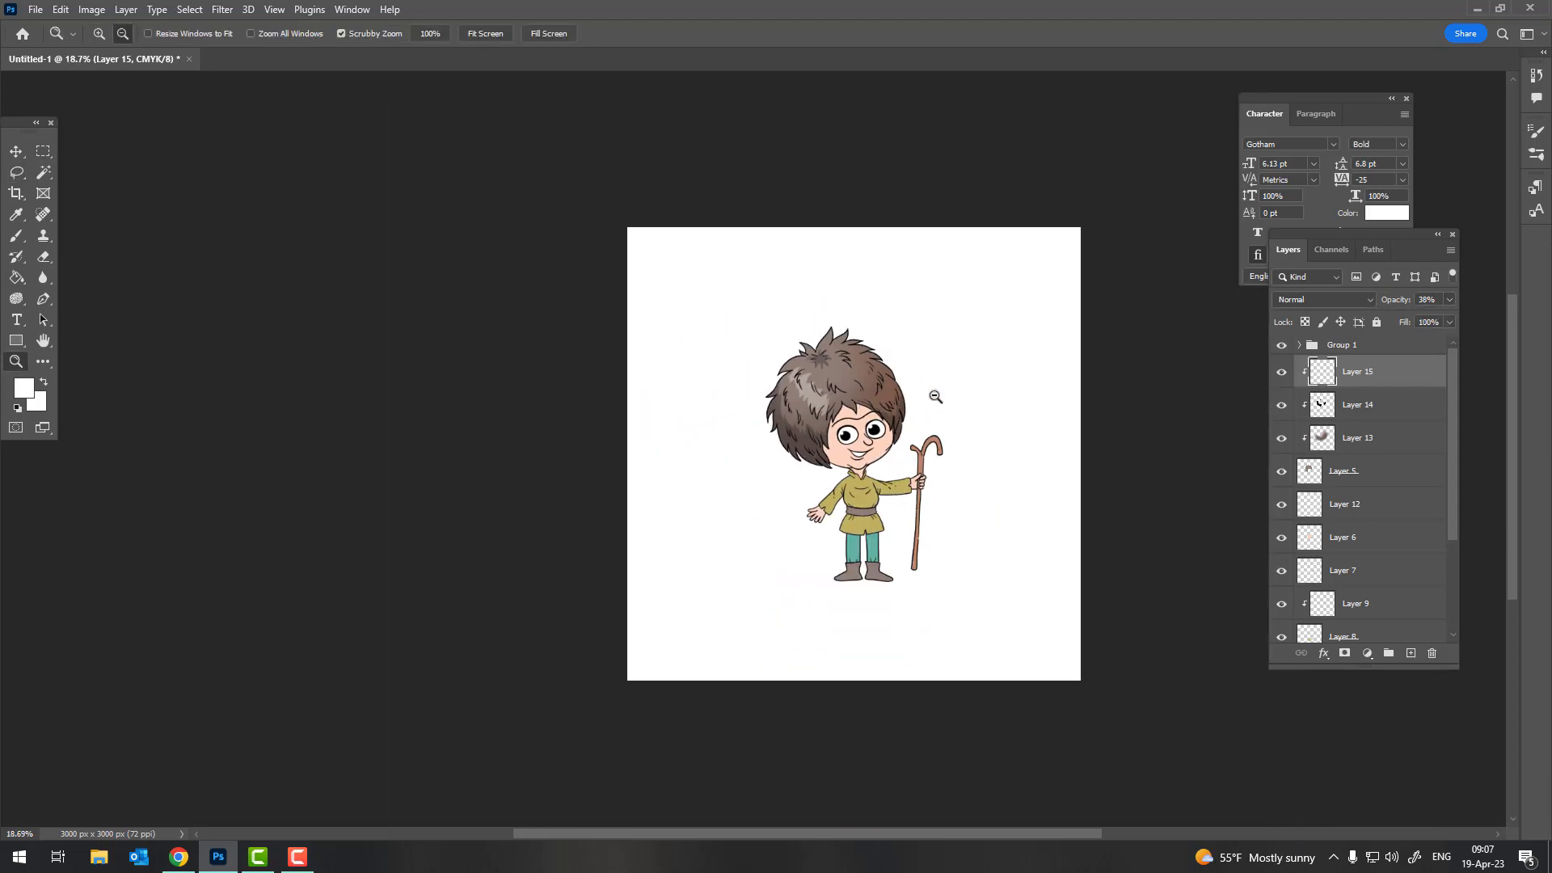
pyautogui.moveTo(849, 401); pyautogui.dragTo(936, 410)
pyautogui.click(16, 173)
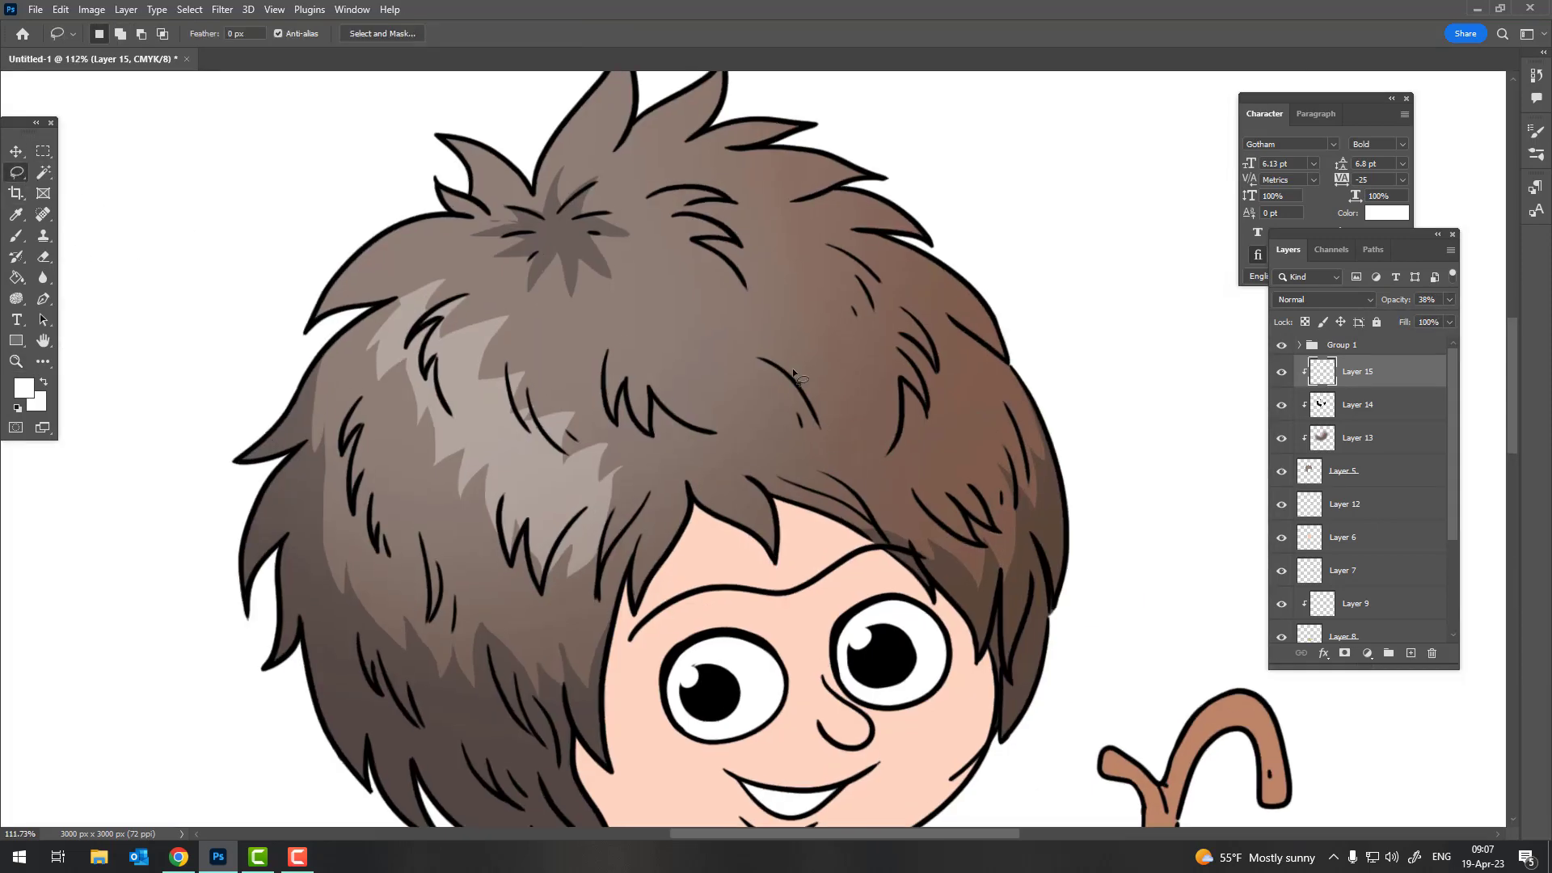
pyautogui.moveTo(826, 408)
pyautogui.mouseDown()
pyautogui.moveTo(824, 228)
pyautogui.moveTo(792, 257)
pyautogui.moveTo(796, 293)
pyautogui.moveTo(742, 346)
pyautogui.moveTo(797, 374)
pyautogui.mouseUp()
pyautogui.scroll(-3, 861, 425)
pyautogui.scroll(2, 887, 326)
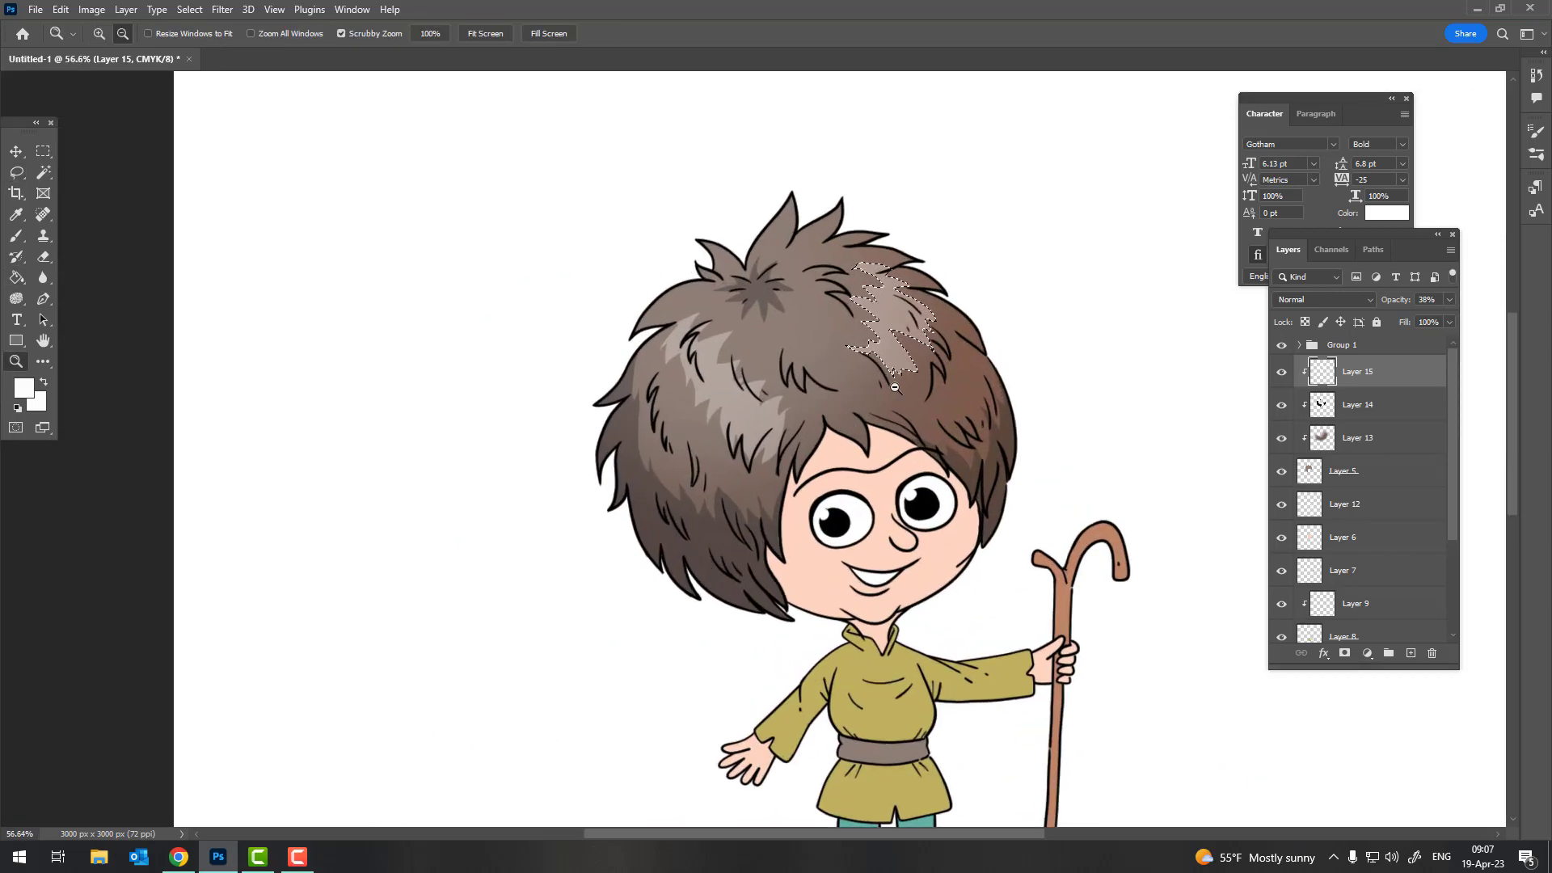
pyautogui.rightClick(888, 326)
pyautogui.press('Escape')
pyautogui.press('z')
pyautogui.scroll(-2, 913, 348)
pyautogui.scroll(-2, 937, 366)
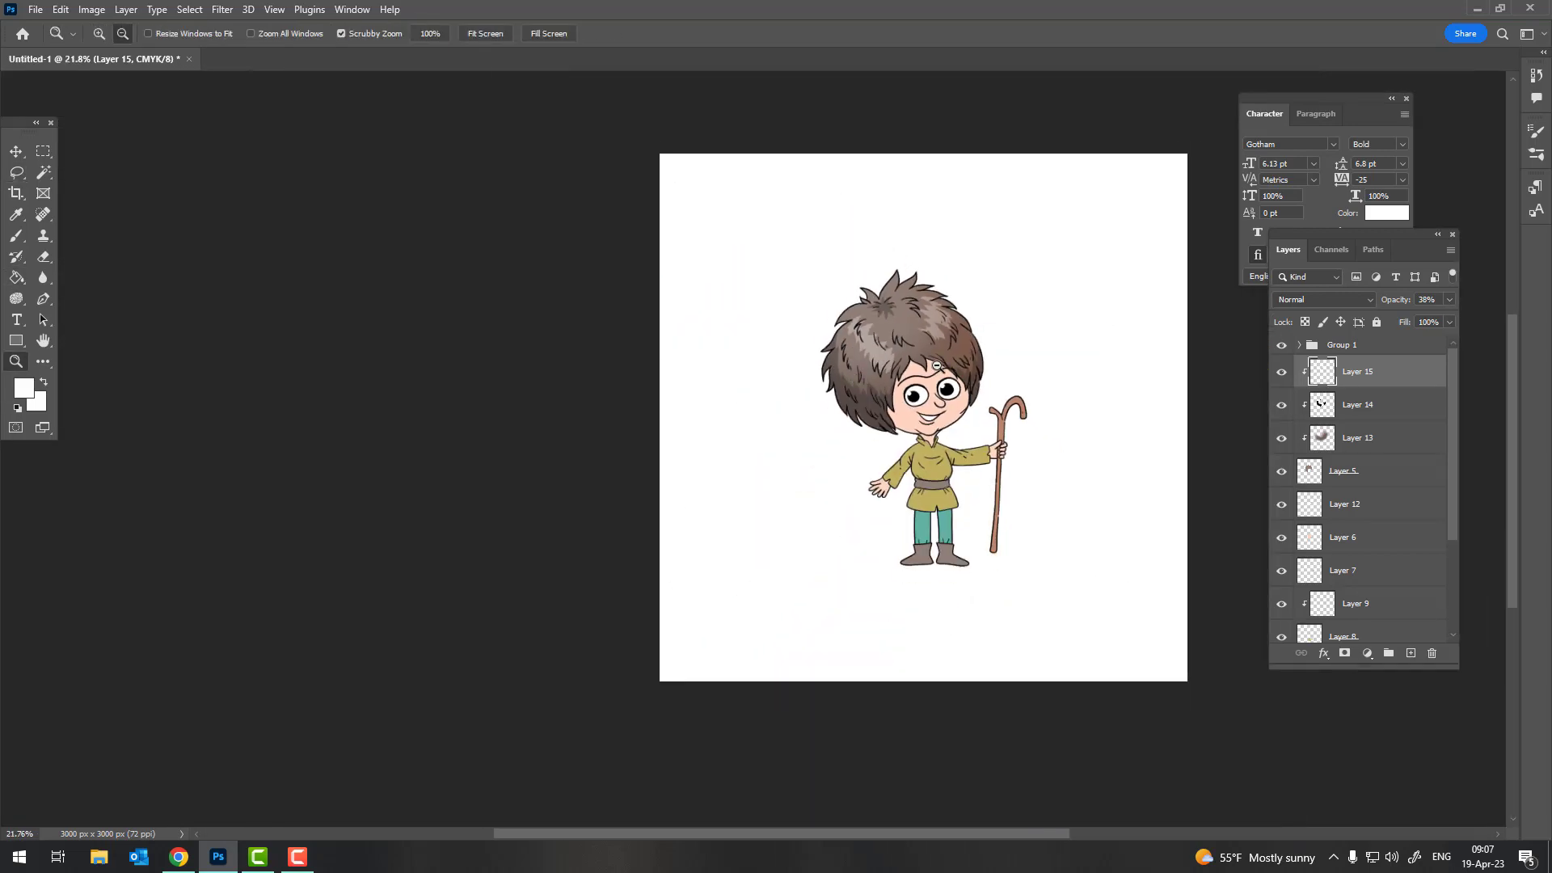
# Add a new layer above skin Layer 12 and clip it to the skin
pyautogui.click(1369, 511)
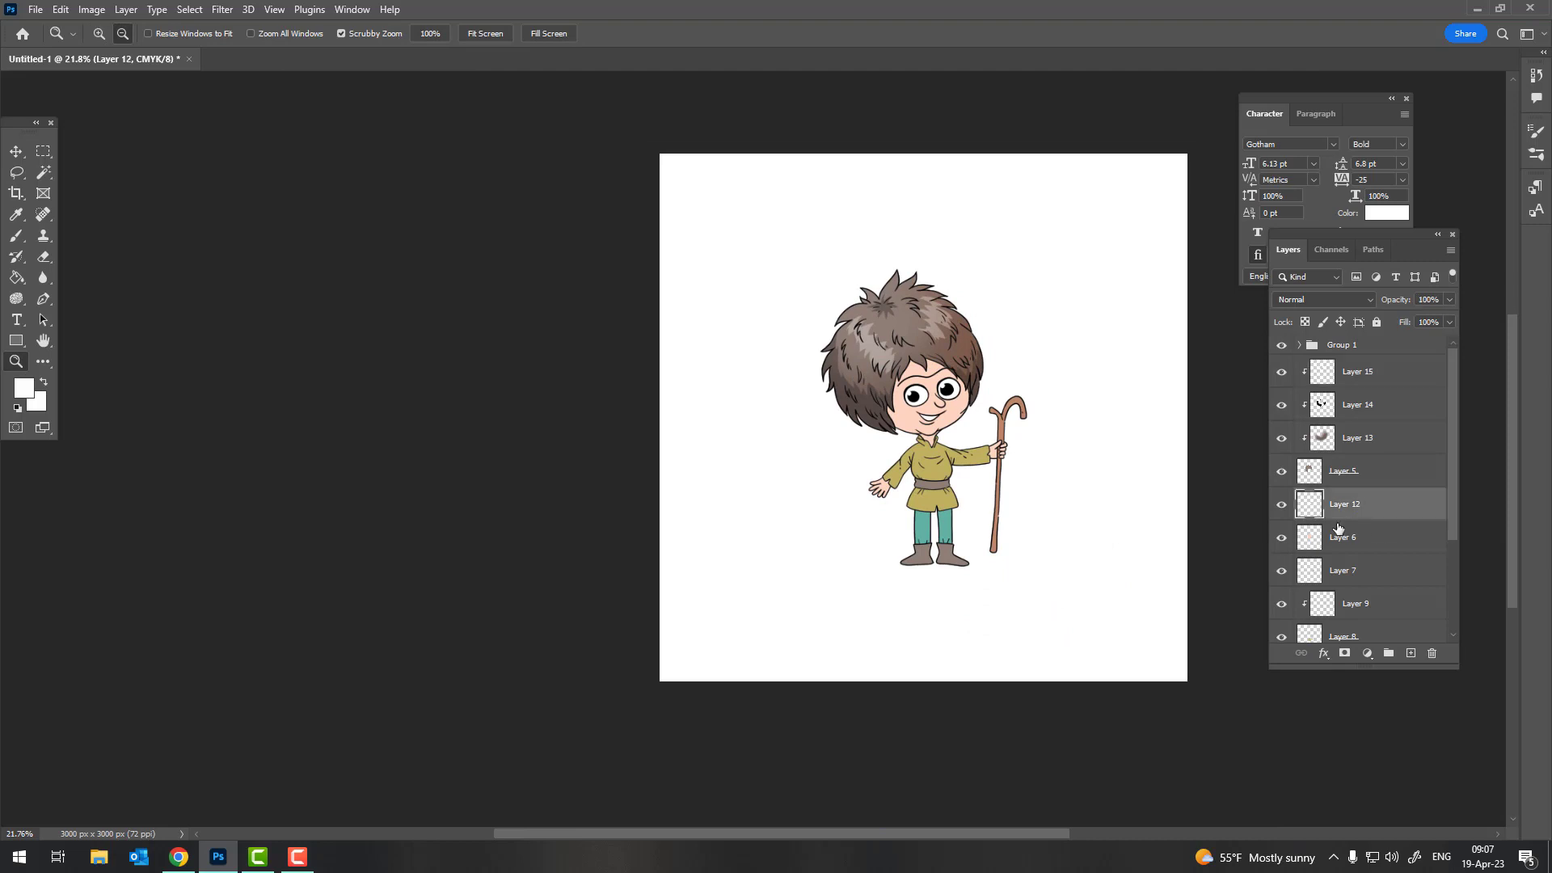
pyautogui.click(1374, 546)
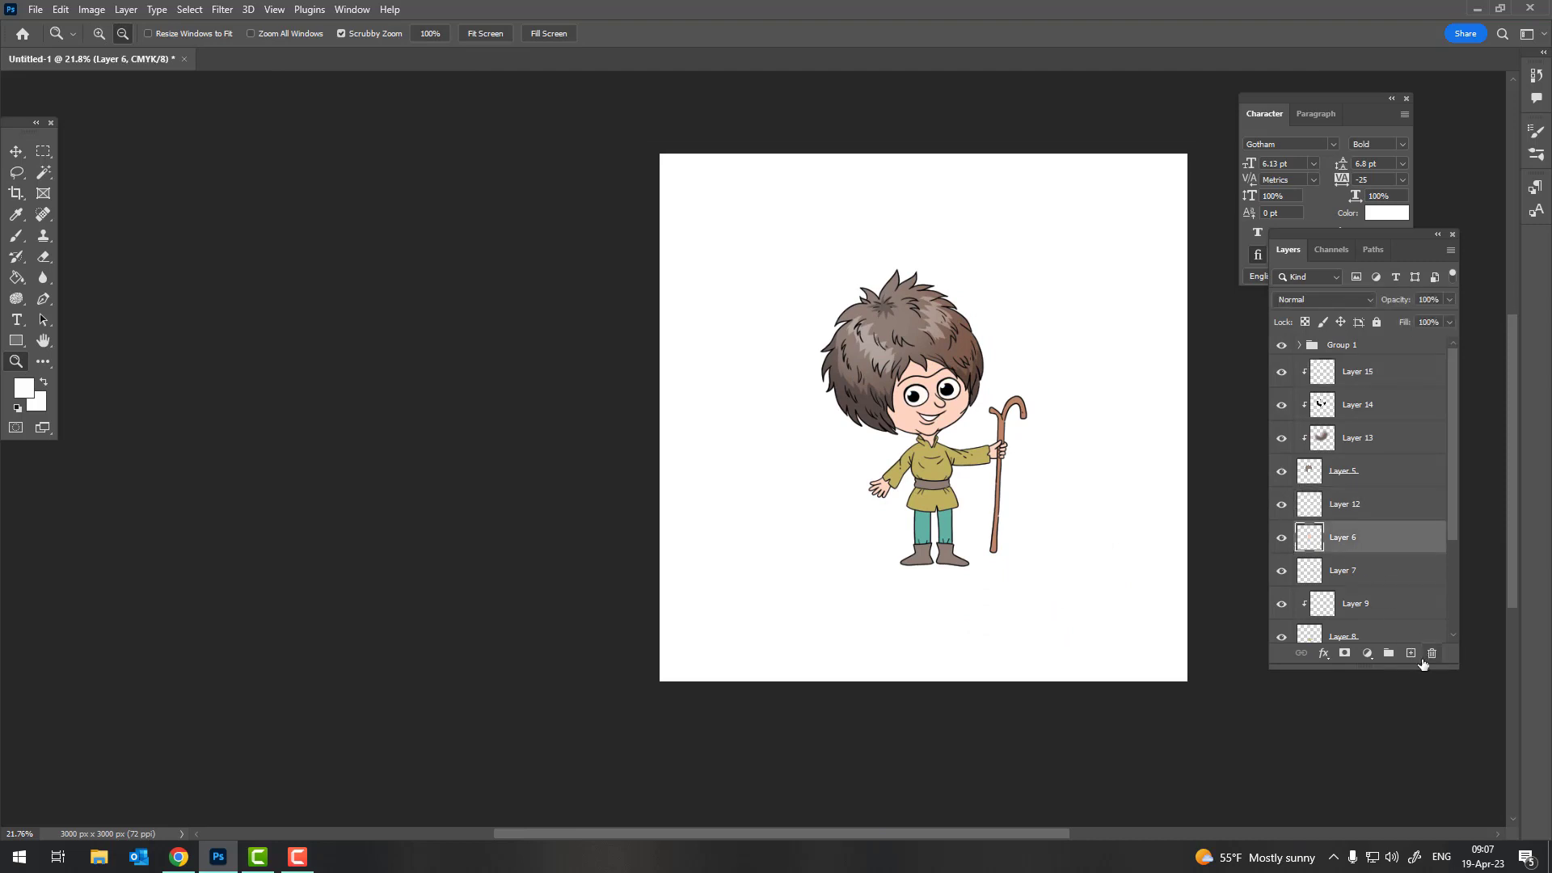
pyautogui.hotkey('ctrl', 'shift', 'alt', 'n')
pyautogui.hotkey('ctrl', 'alt', 'g')
pyautogui.scroll(2, 930, 440)
# Pick a light peach skin tone and a soft round brush tip
pyautogui.press('b')
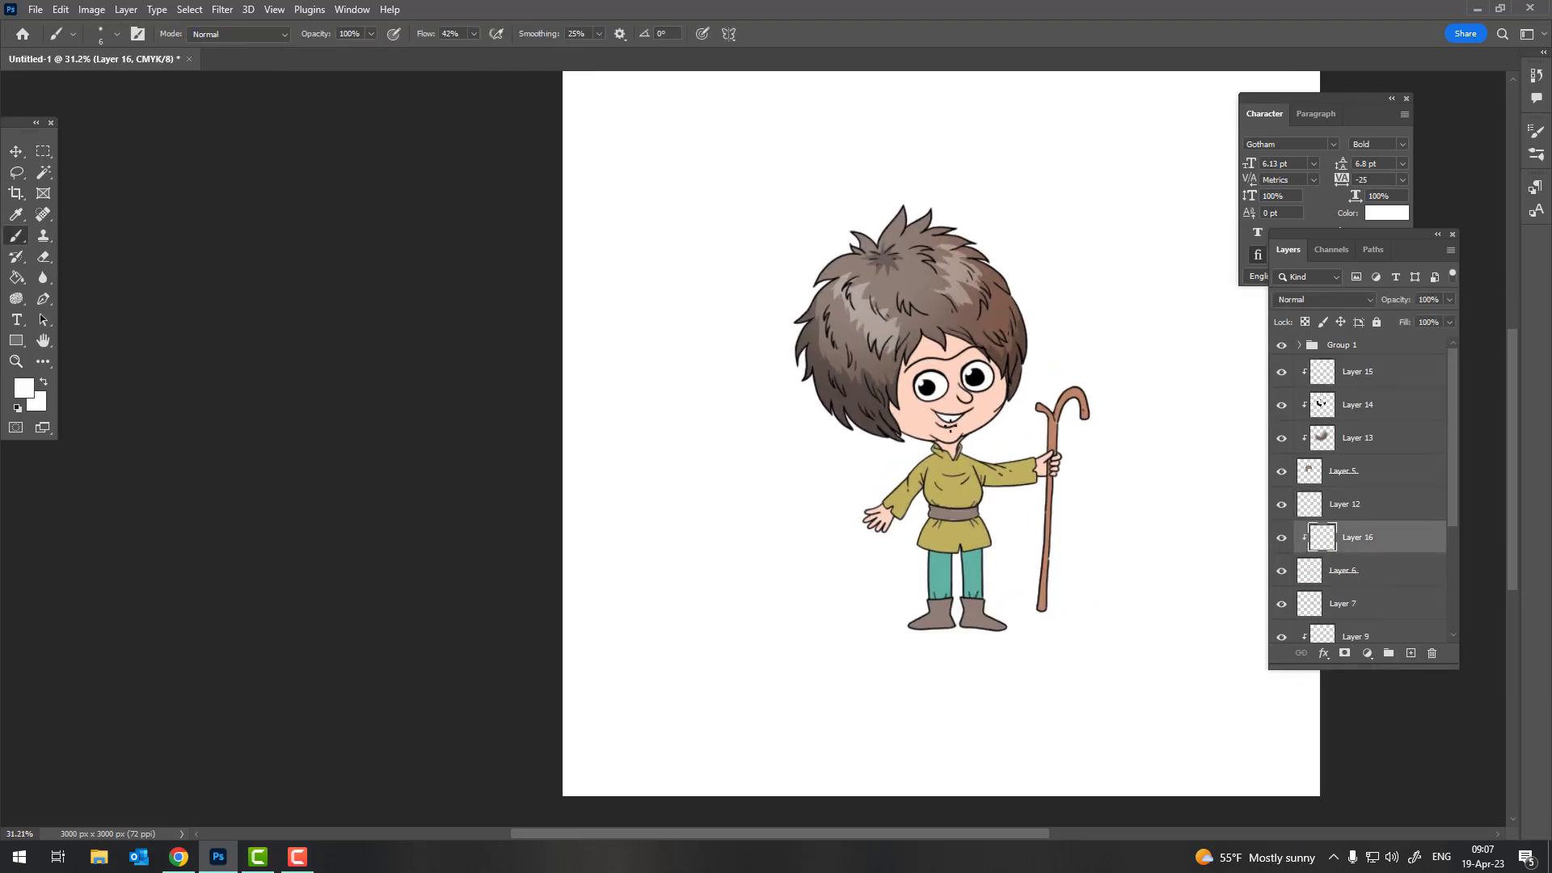
pyautogui.keyDown('alt'); pyautogui.click(929, 416); pyautogui.keyUp('alt')
pyautogui.click(24, 388)
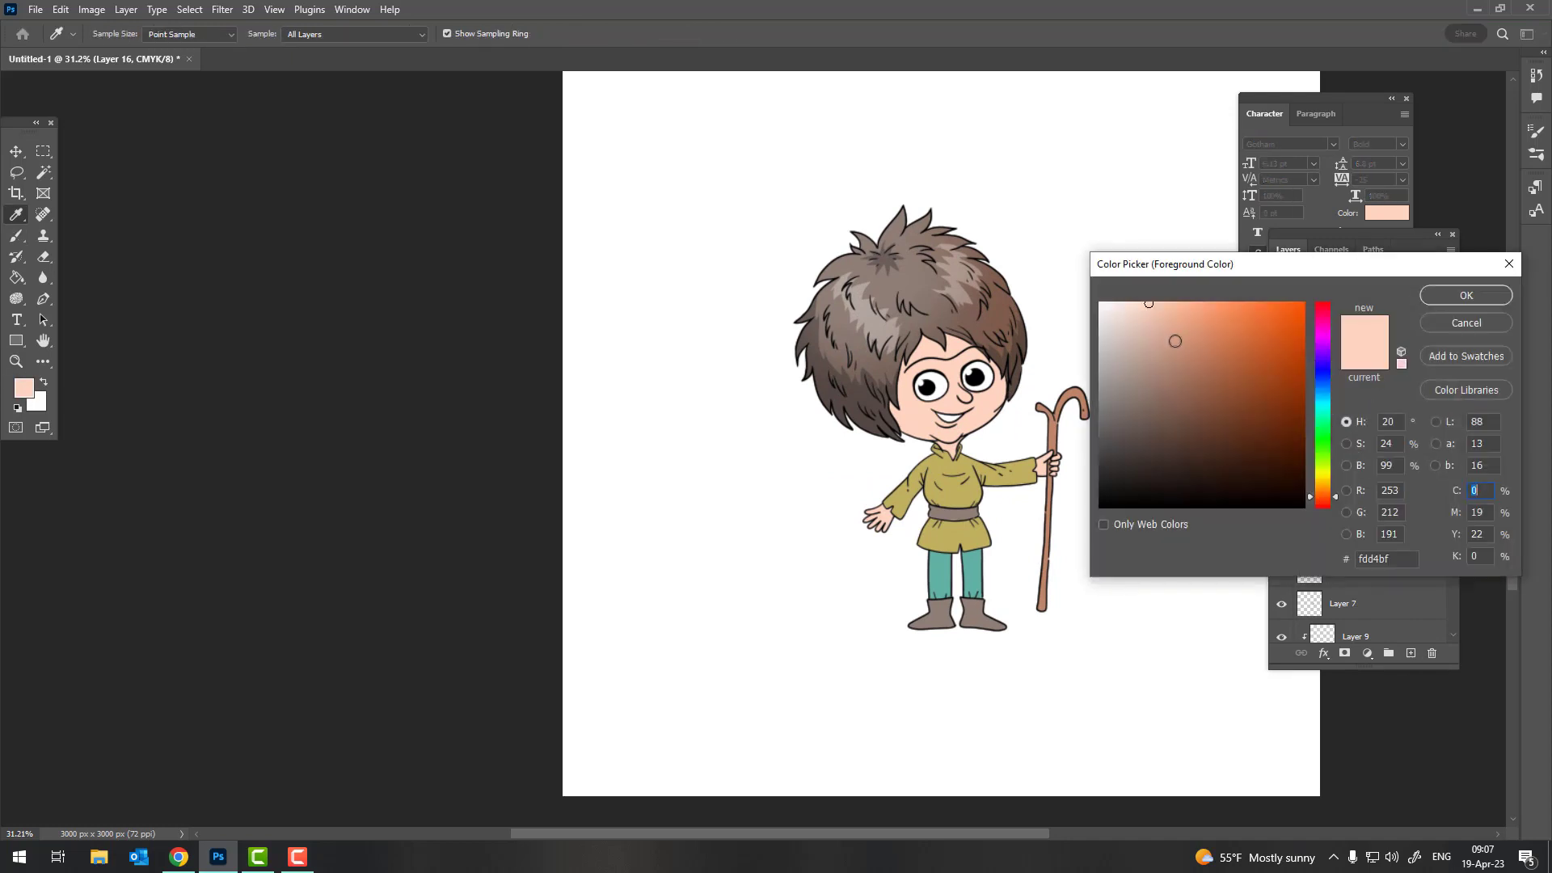
pyautogui.click(1466, 295)
pyautogui.rightClick(1038, 305)
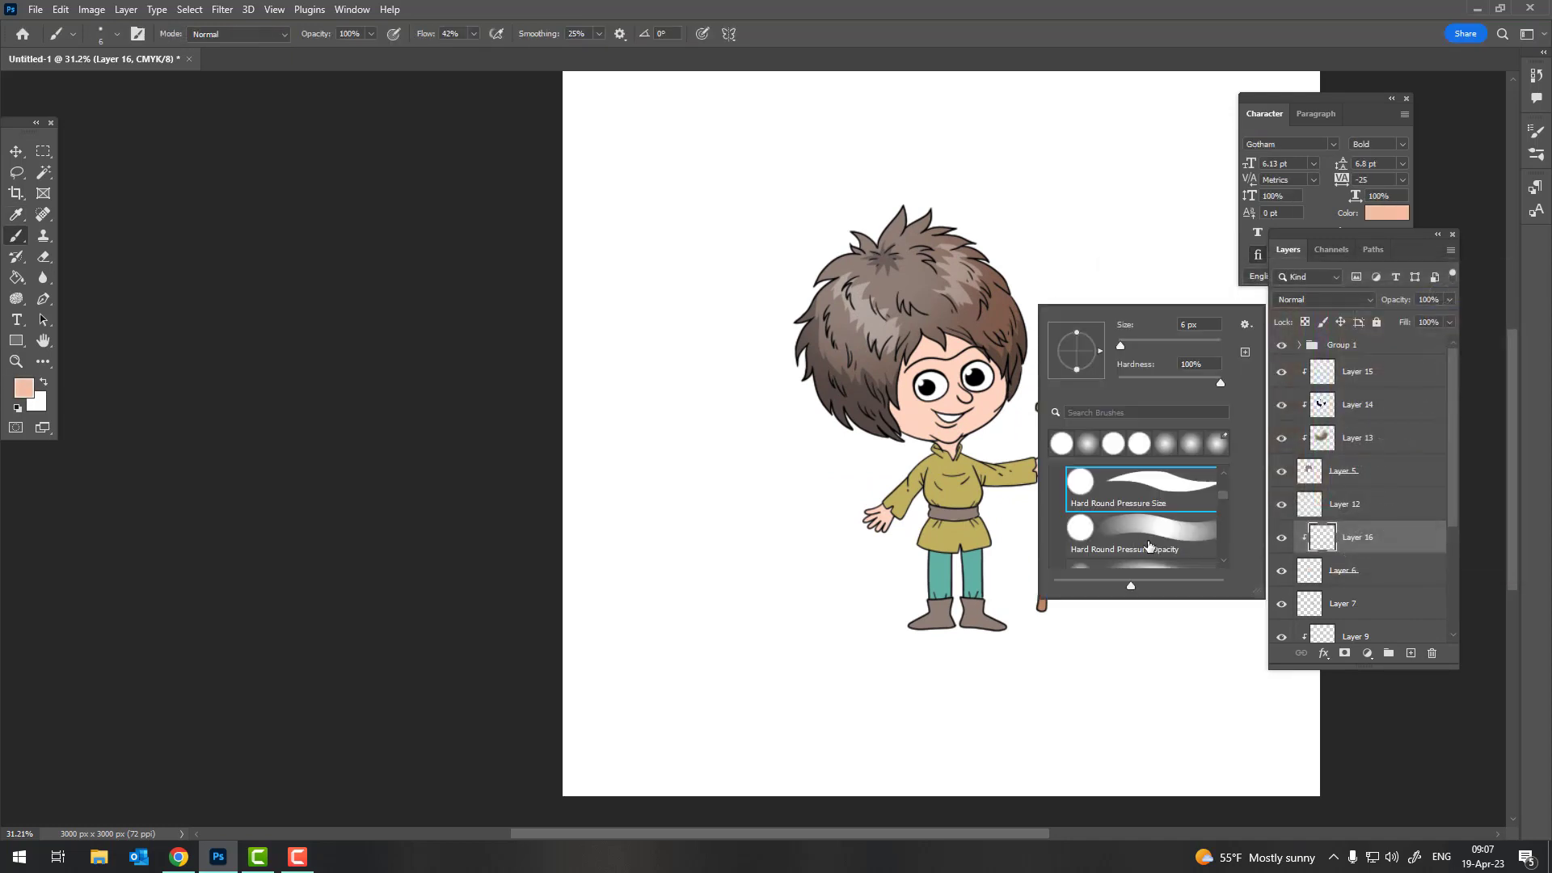
pyautogui.click(1095, 441)
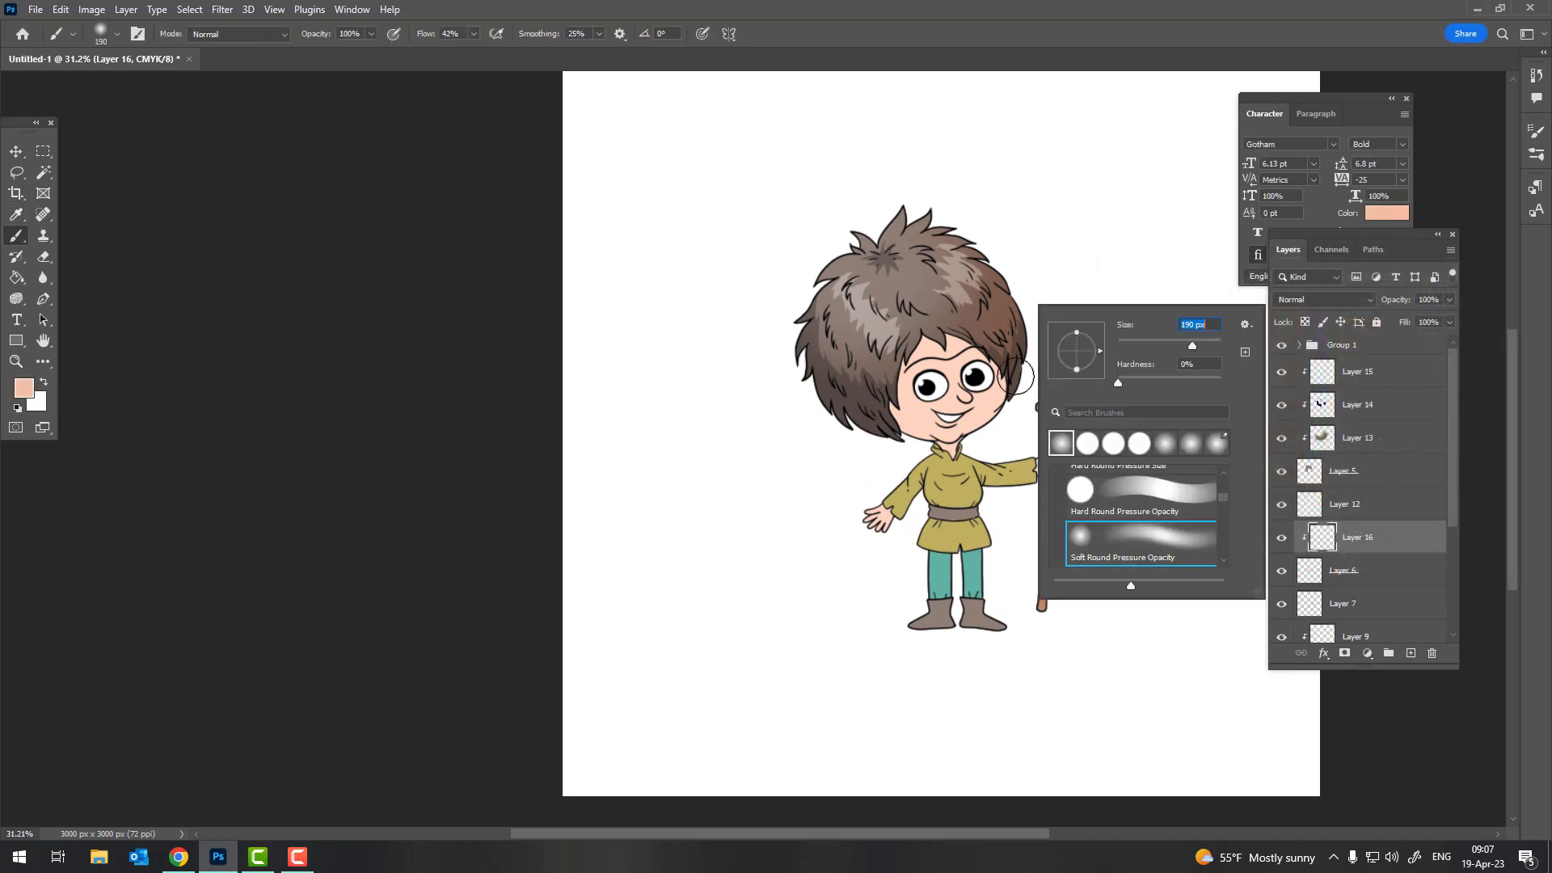
pyautogui.press('Return')
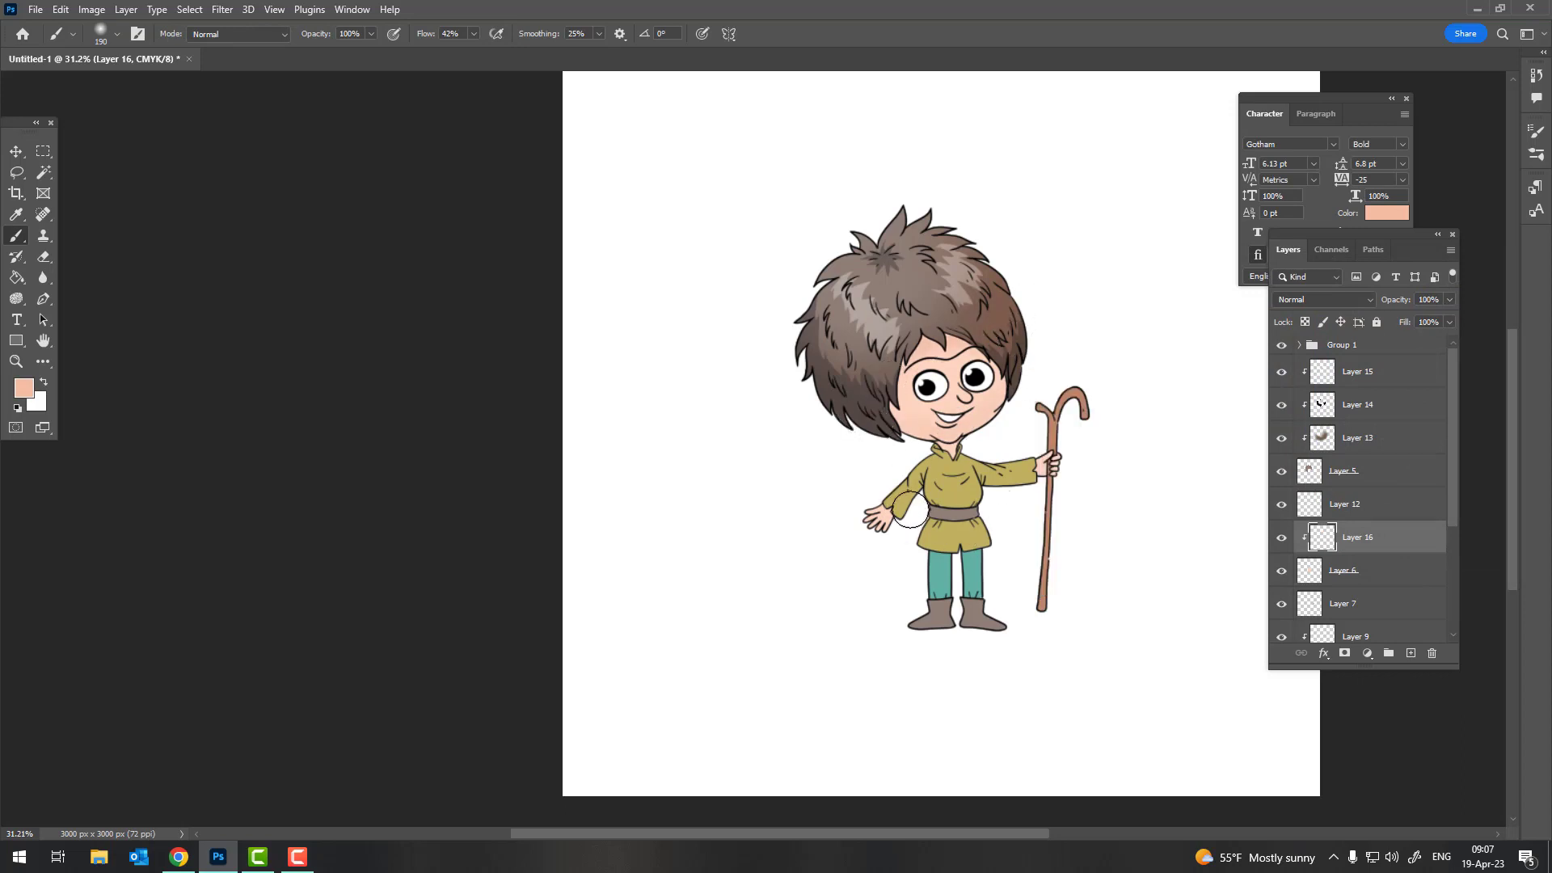
# Switch to a darker peach shading colour and a hard round brush tip
pyautogui.click(25, 386)
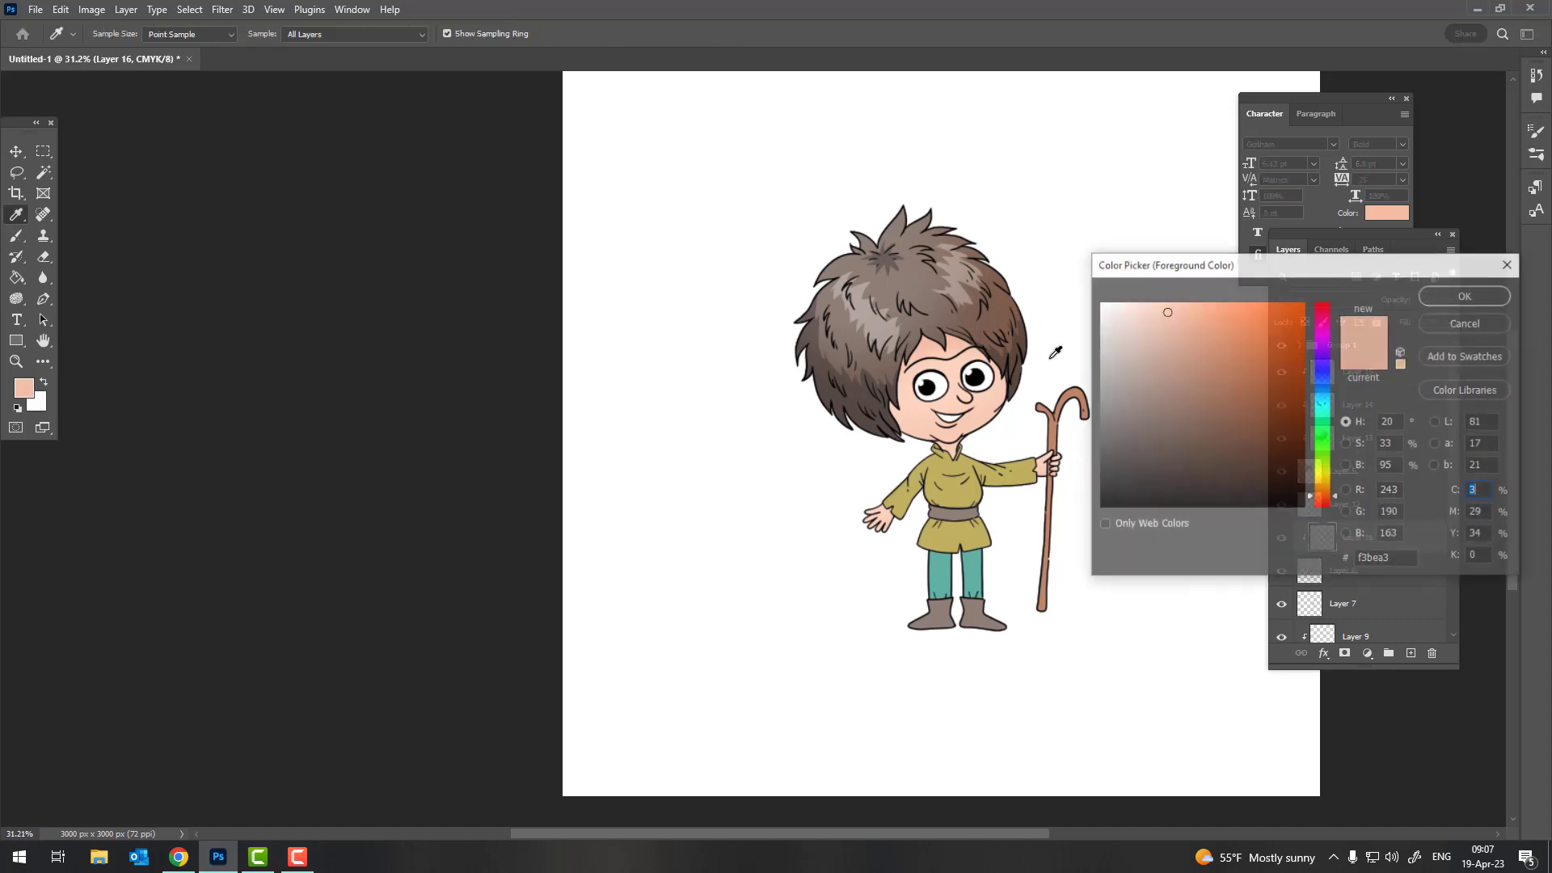
pyautogui.click(1467, 295)
pyautogui.press('b')
pyautogui.rightClick(1012, 533)
pyautogui.click(936, 506)
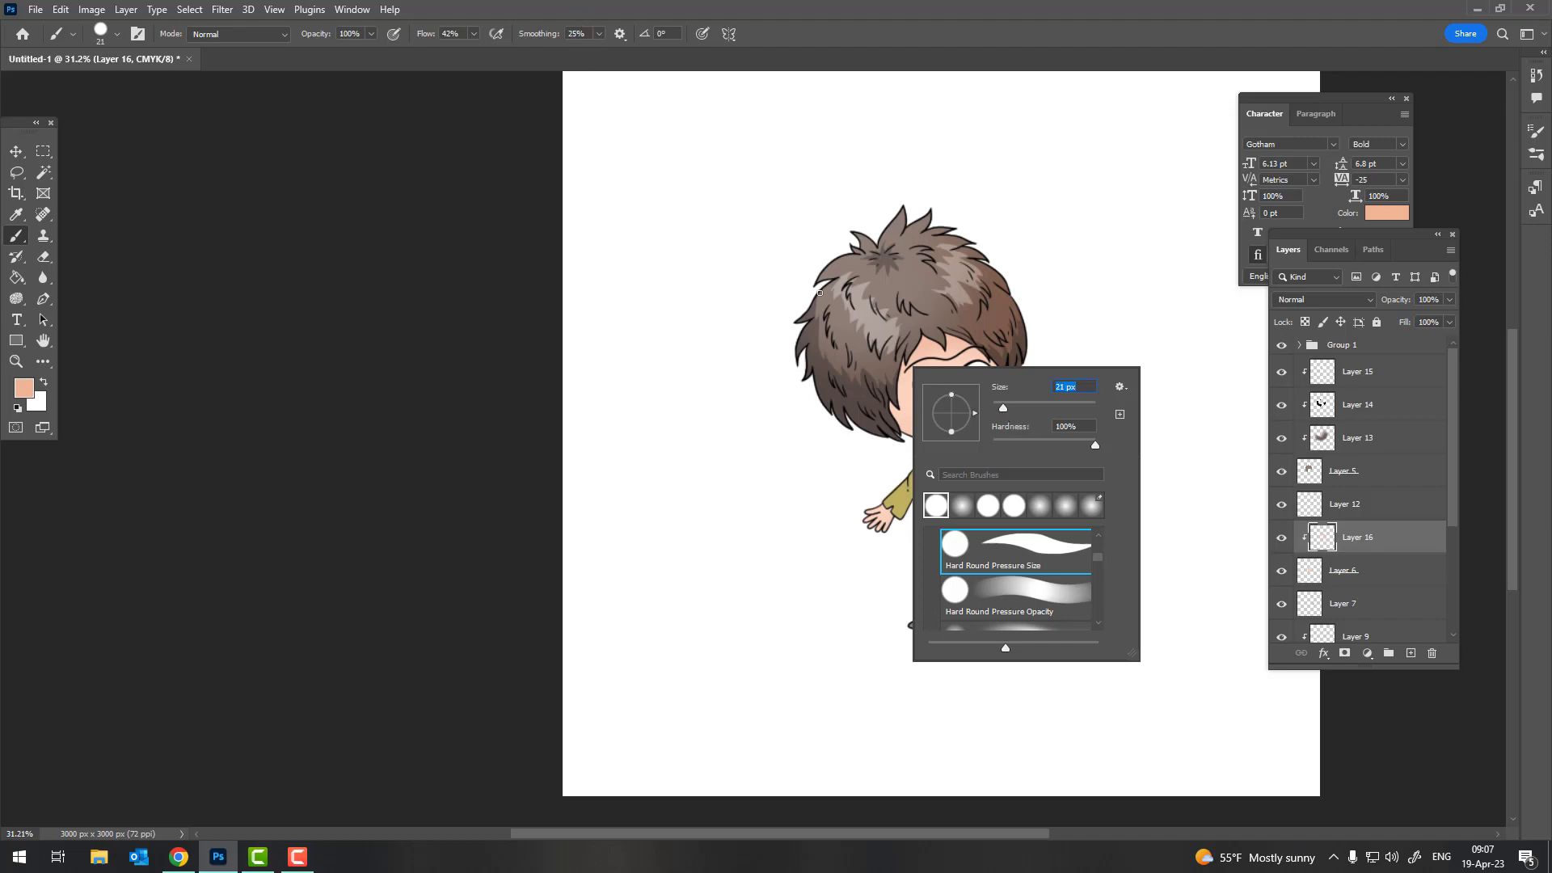
pyautogui.press('Return')
pyautogui.scroll(3, 930, 291)
pyautogui.scroll(3, 970, 278)
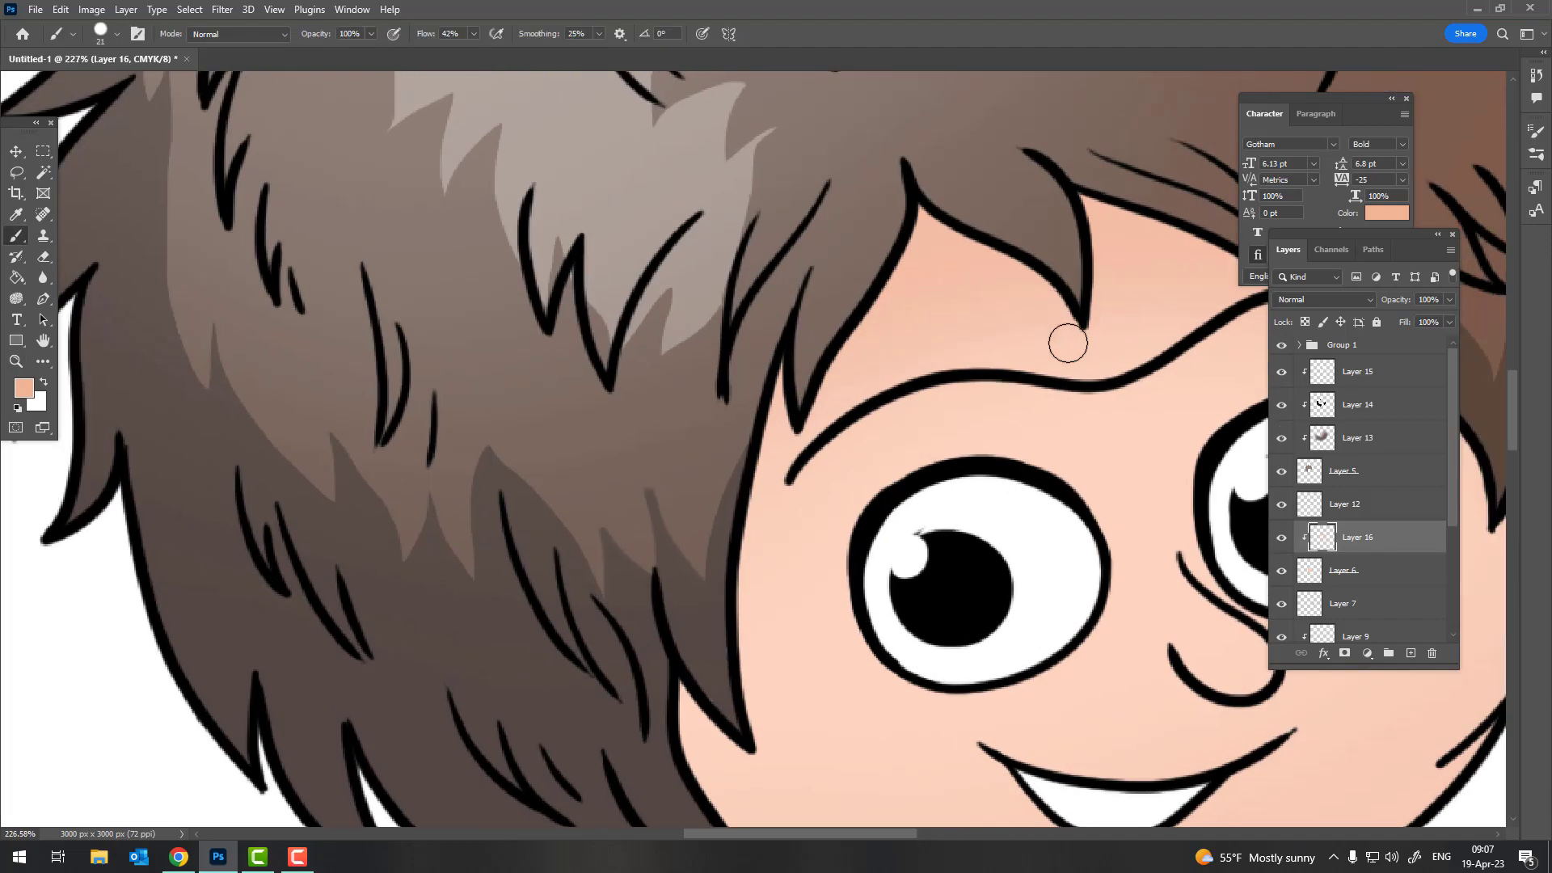
# Shade the forehead under the fringe, left cheek edge, jawline and chin
pyautogui.moveTo(929, 238); pyautogui.dragTo(1059, 330)
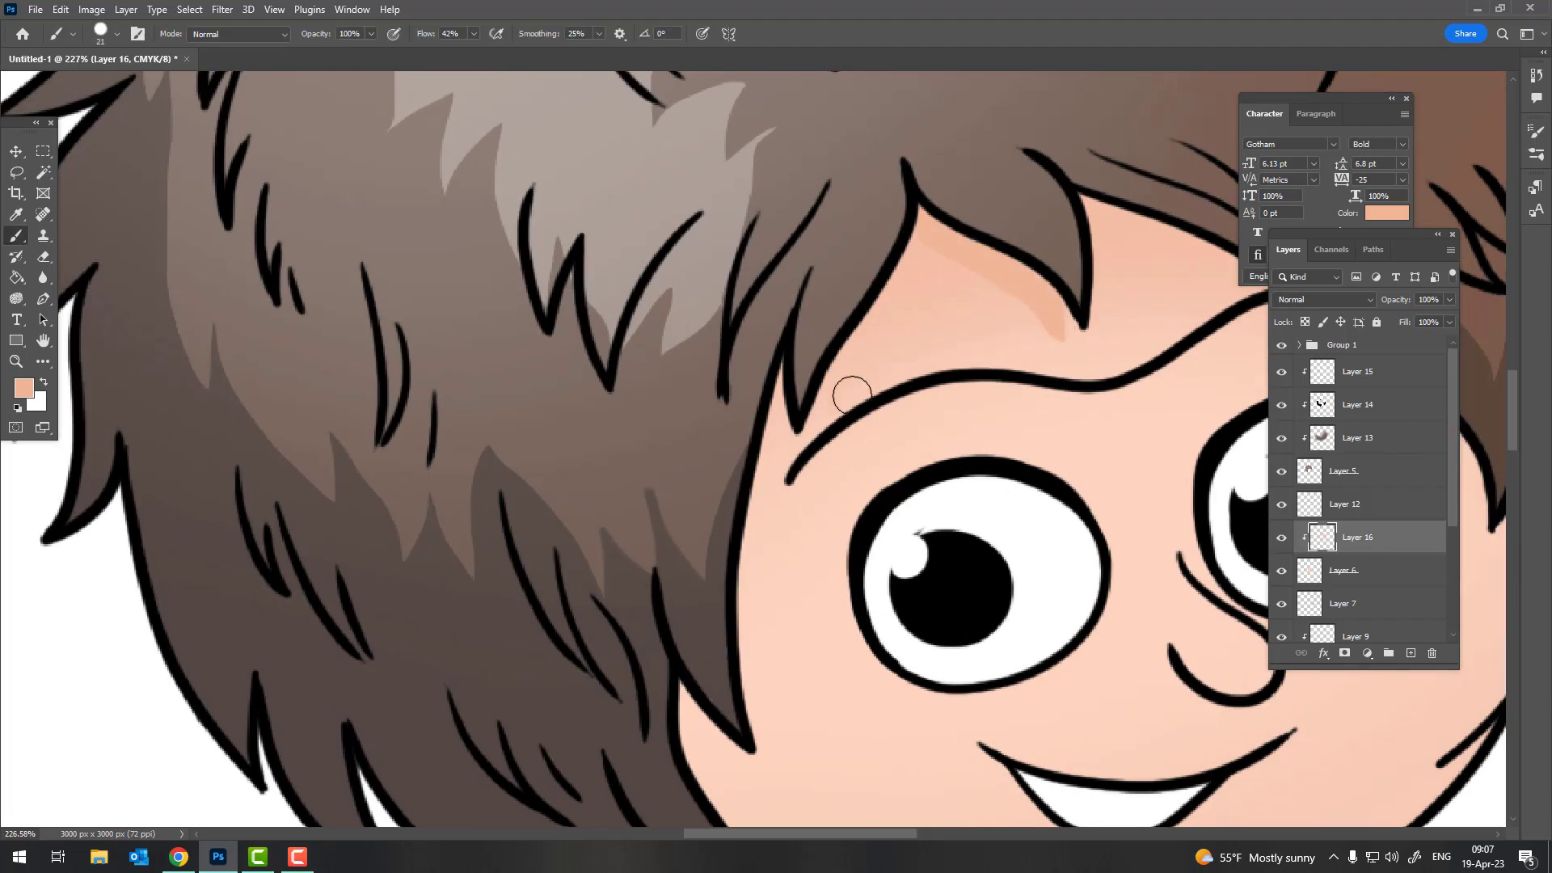
pyautogui.moveTo(823, 411); pyautogui.dragTo(901, 272)
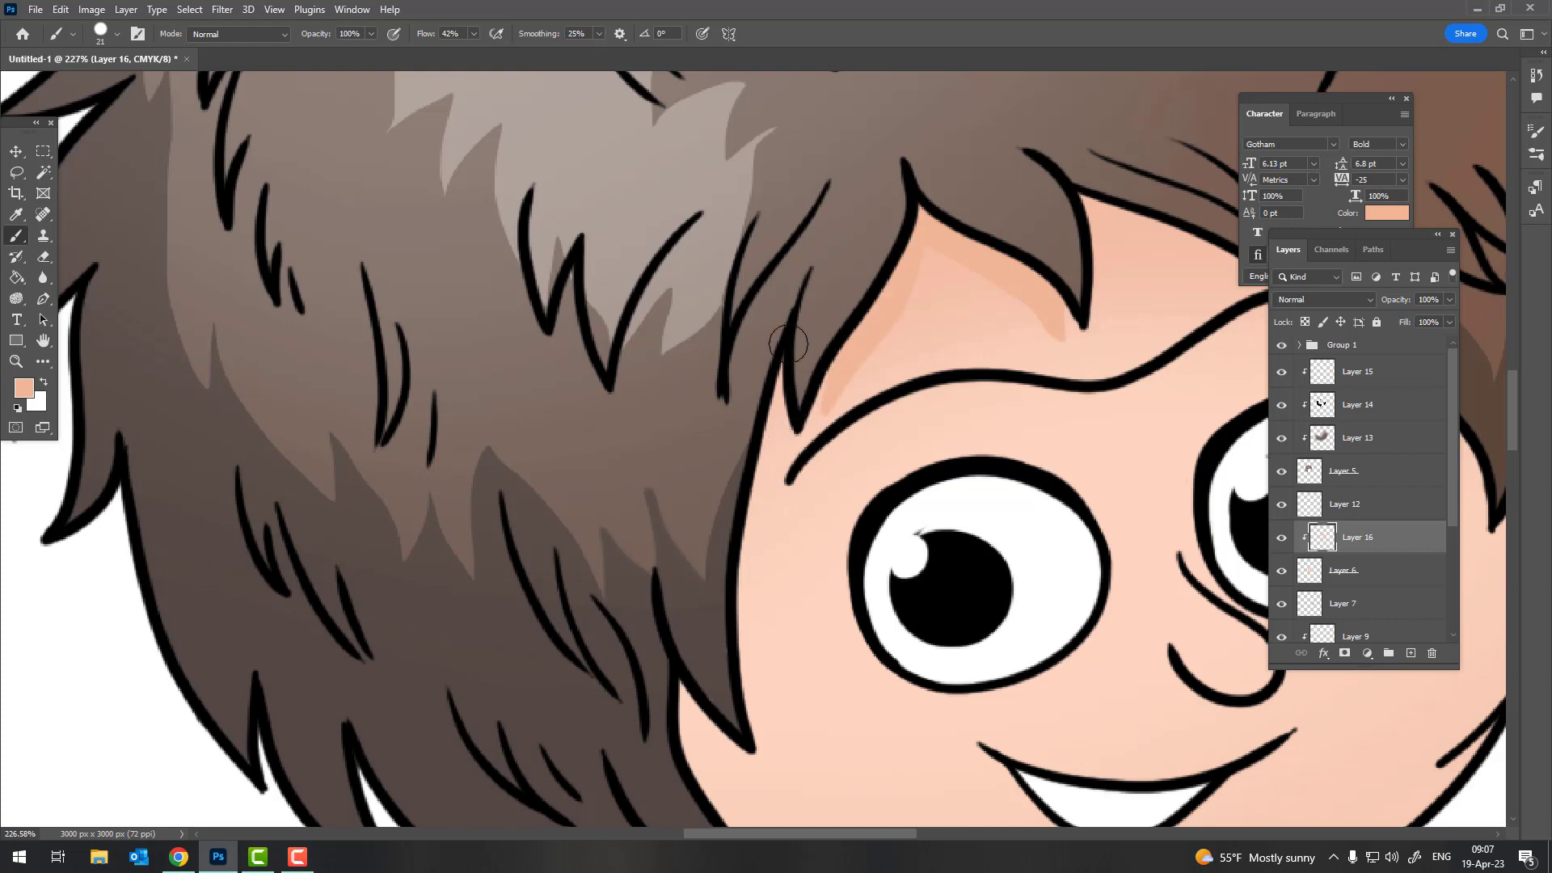
pyautogui.moveTo(788, 343)
pyautogui.mouseDown()
pyautogui.moveTo(760, 533)
pyautogui.moveTo(817, 758)
pyautogui.moveTo(747, 637)
pyautogui.mouseUp()
pyautogui.press('z')
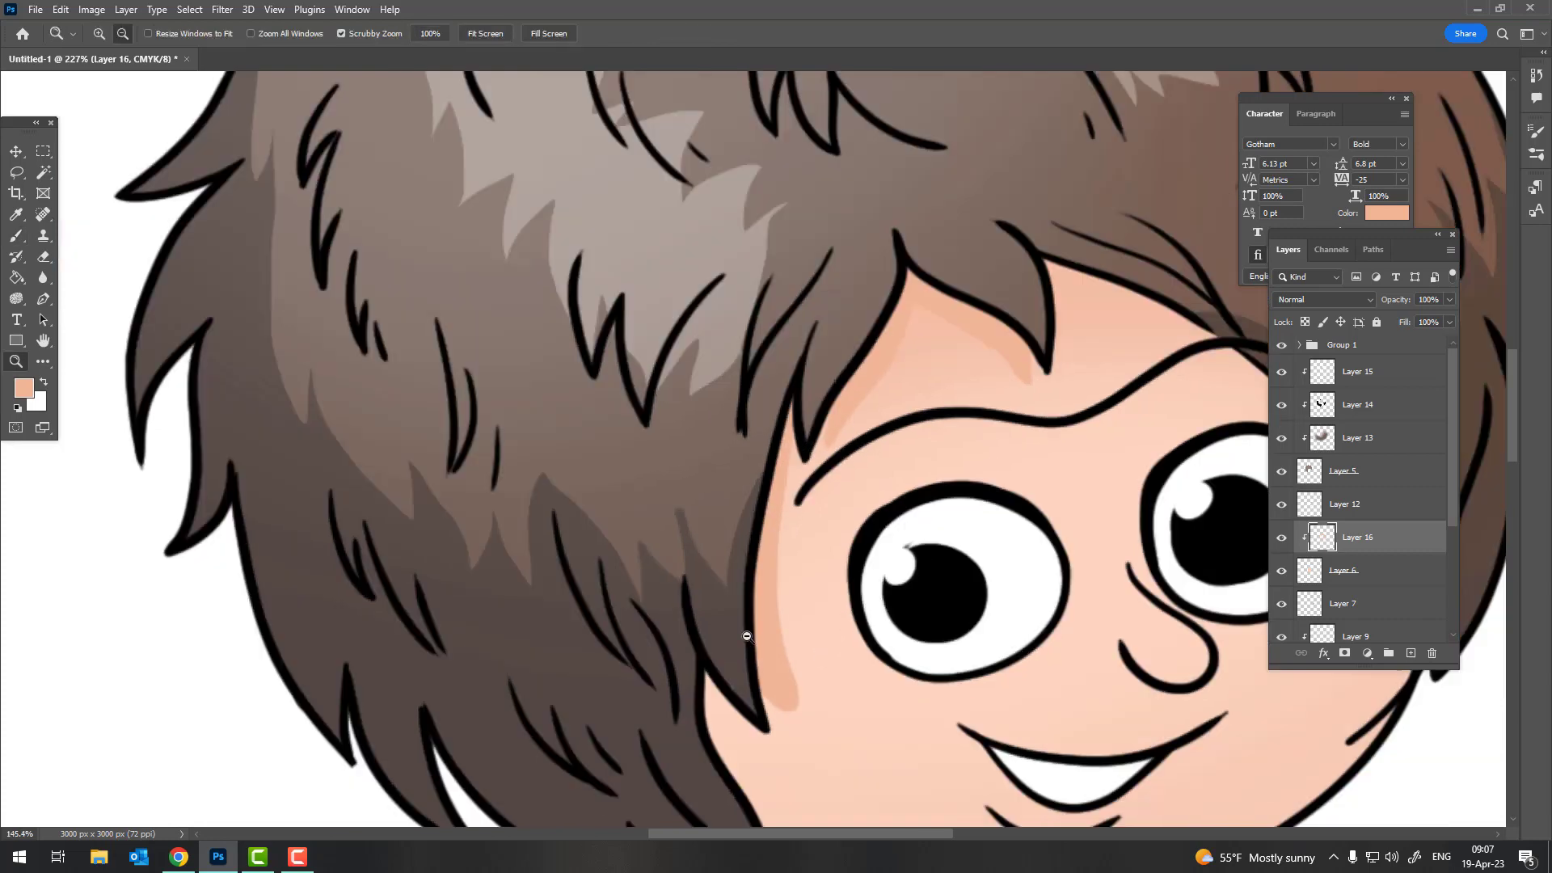
pyautogui.keyDown('alt'); pyautogui.click(747, 636); pyautogui.keyUp('alt')
pyautogui.press('b')
pyautogui.scroll(3, 728, 450)
pyautogui.moveTo(661, 387); pyautogui.dragTo(762, 566)
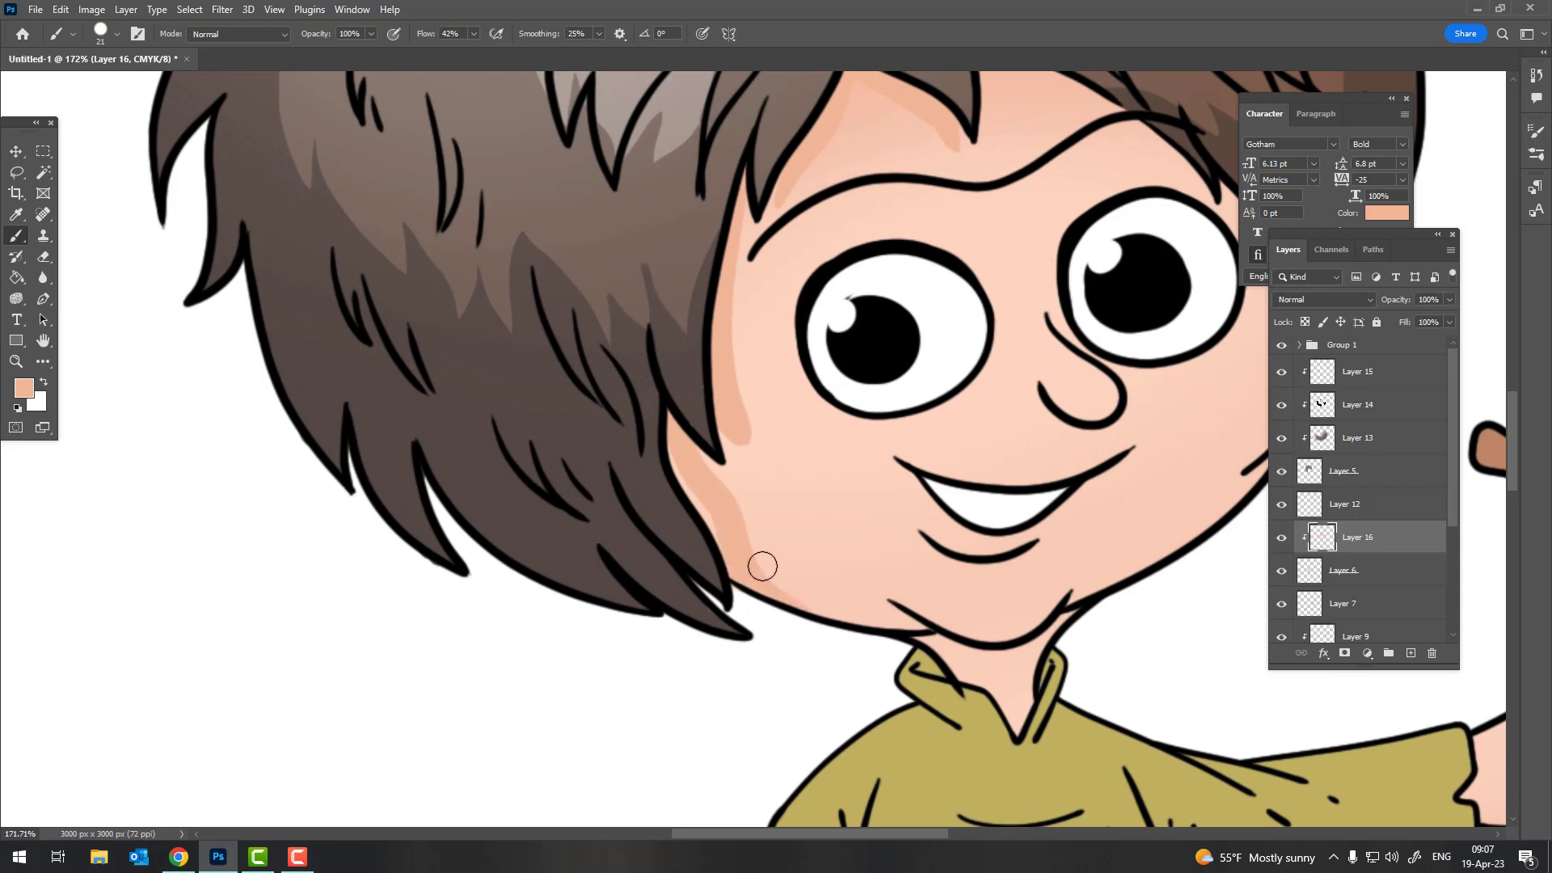
pyautogui.moveTo(718, 503); pyautogui.dragTo(930, 647)
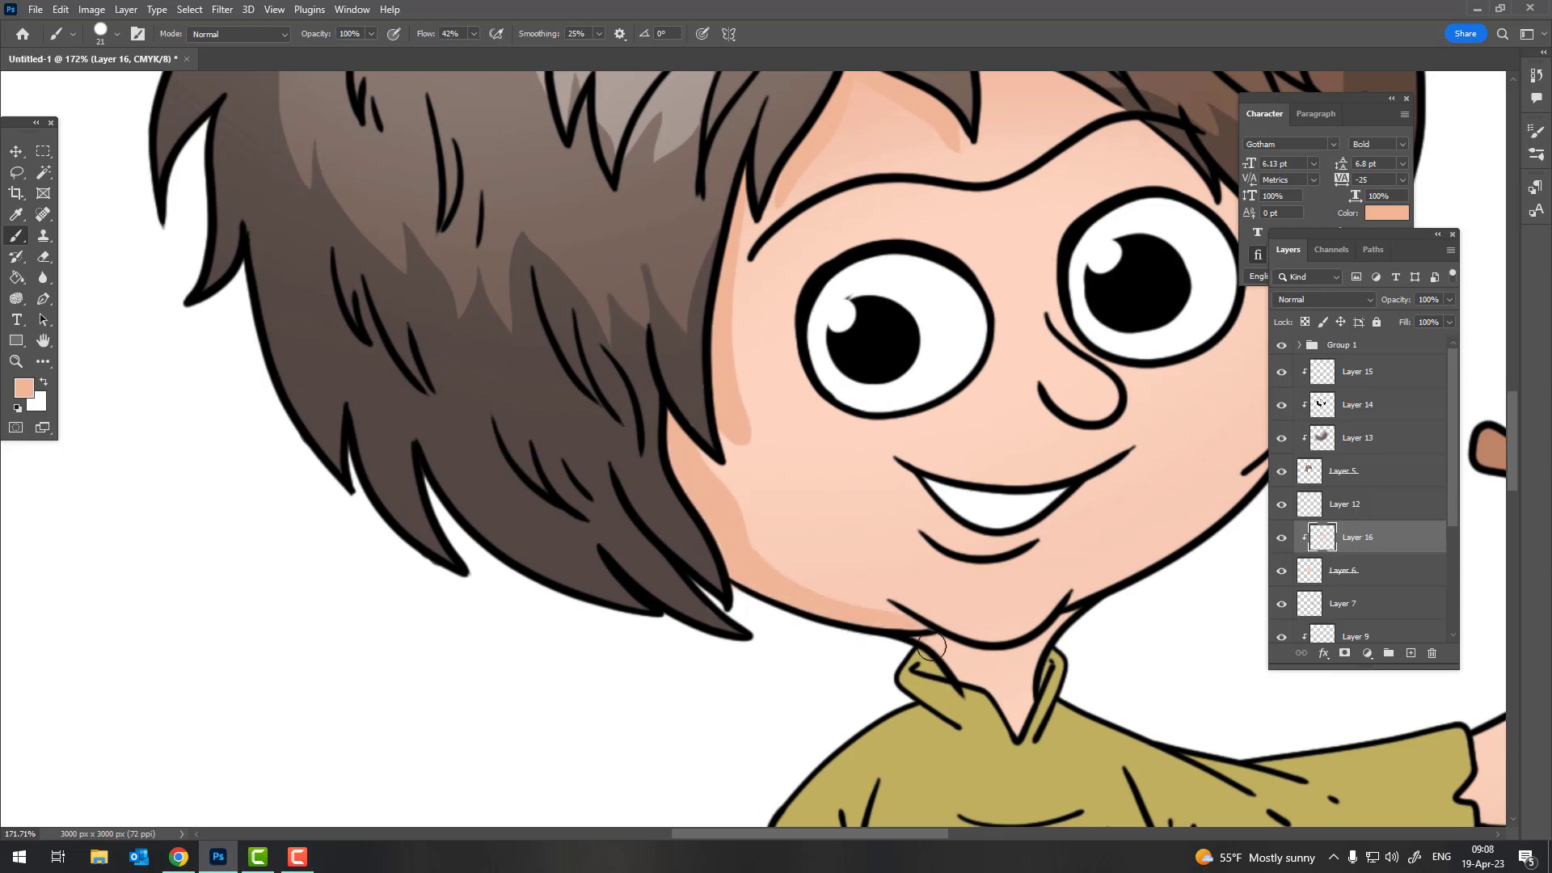
pyautogui.click(994, 615)
pyautogui.moveTo(922, 541); pyautogui.dragTo(1010, 566)
# Shade under the lower lip, the nose tip and the top of the neck
pyautogui.press('z')
pyautogui.keyDown('alt'); pyautogui.click(936, 618); pyautogui.keyUp('alt')
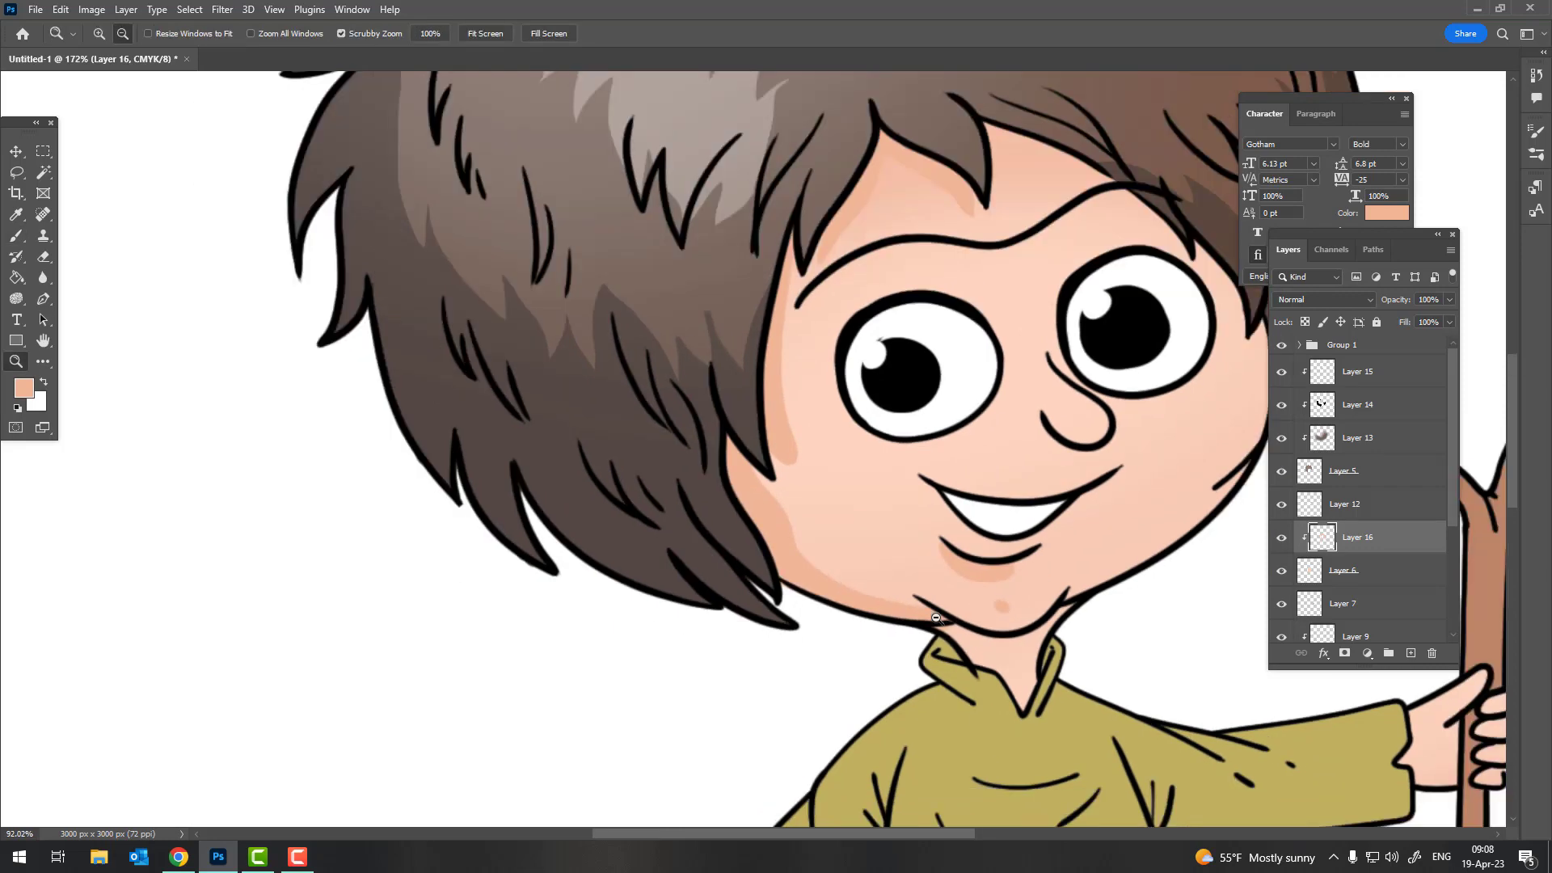
pyautogui.scroll(4, 817, 425)
pyautogui.press('b')
pyautogui.moveTo(781, 412); pyautogui.dragTo(845, 448)
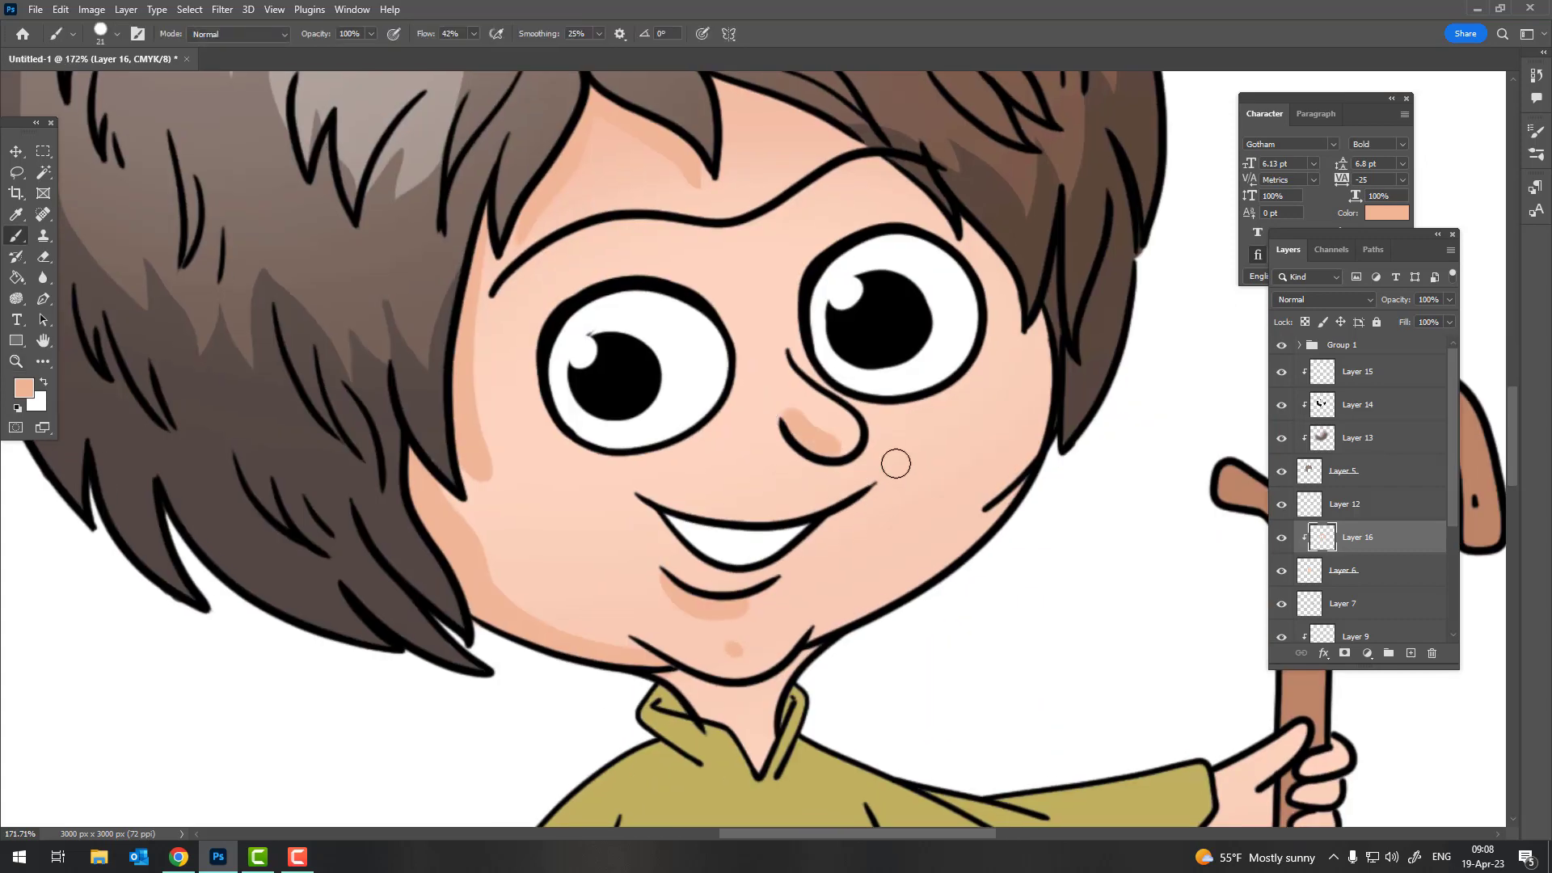
pyautogui.scroll(-5, 896, 463)
pyautogui.scroll(6, 808, 363)
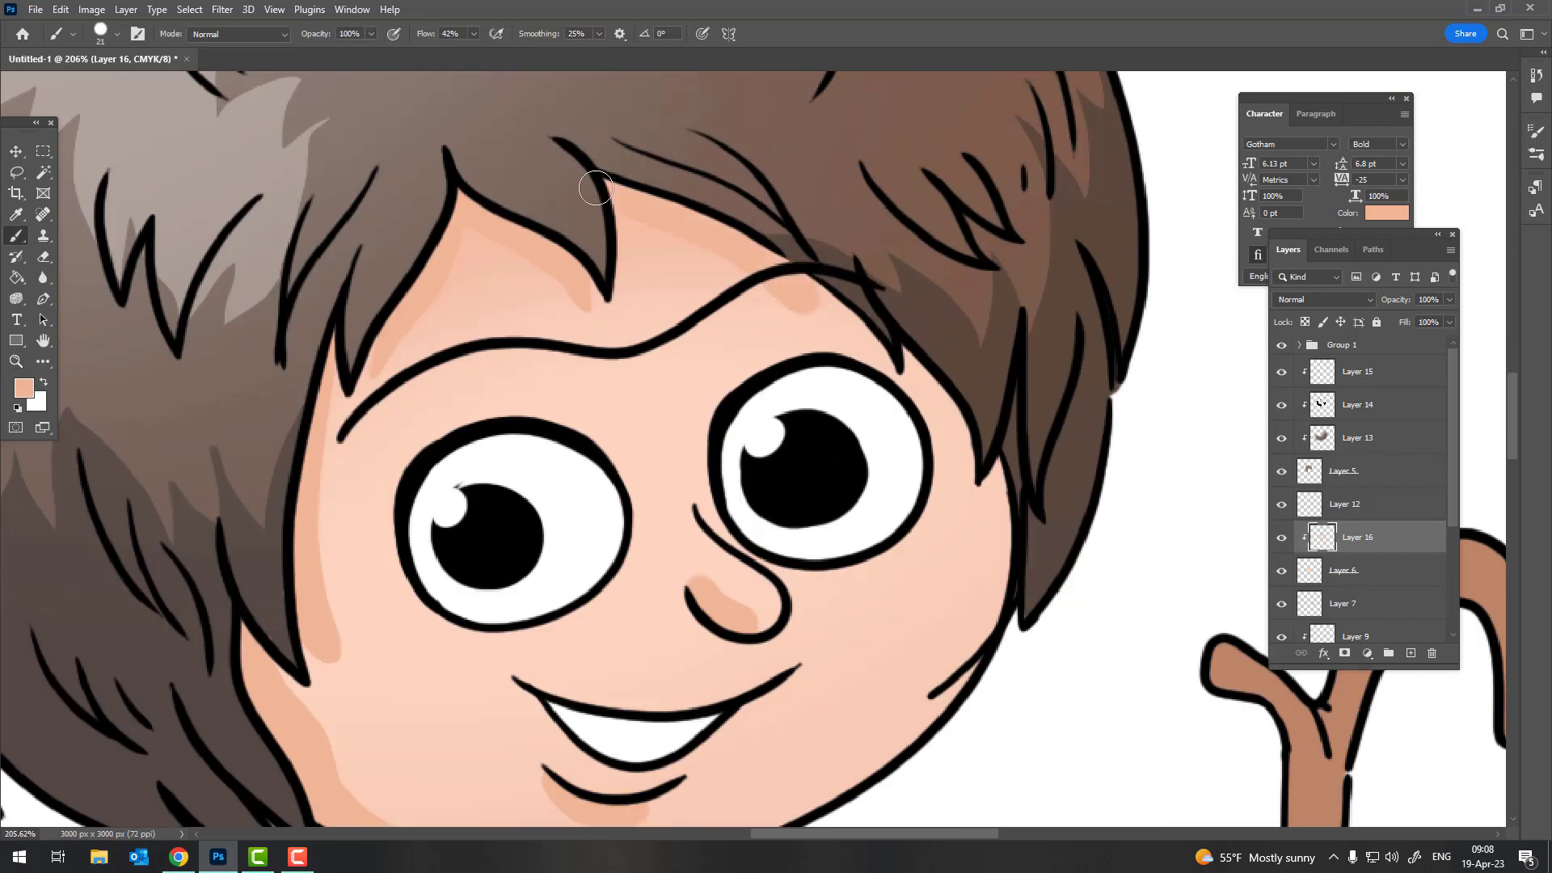
pyautogui.moveTo(1025, 564); pyautogui.dragTo(1002, 370)
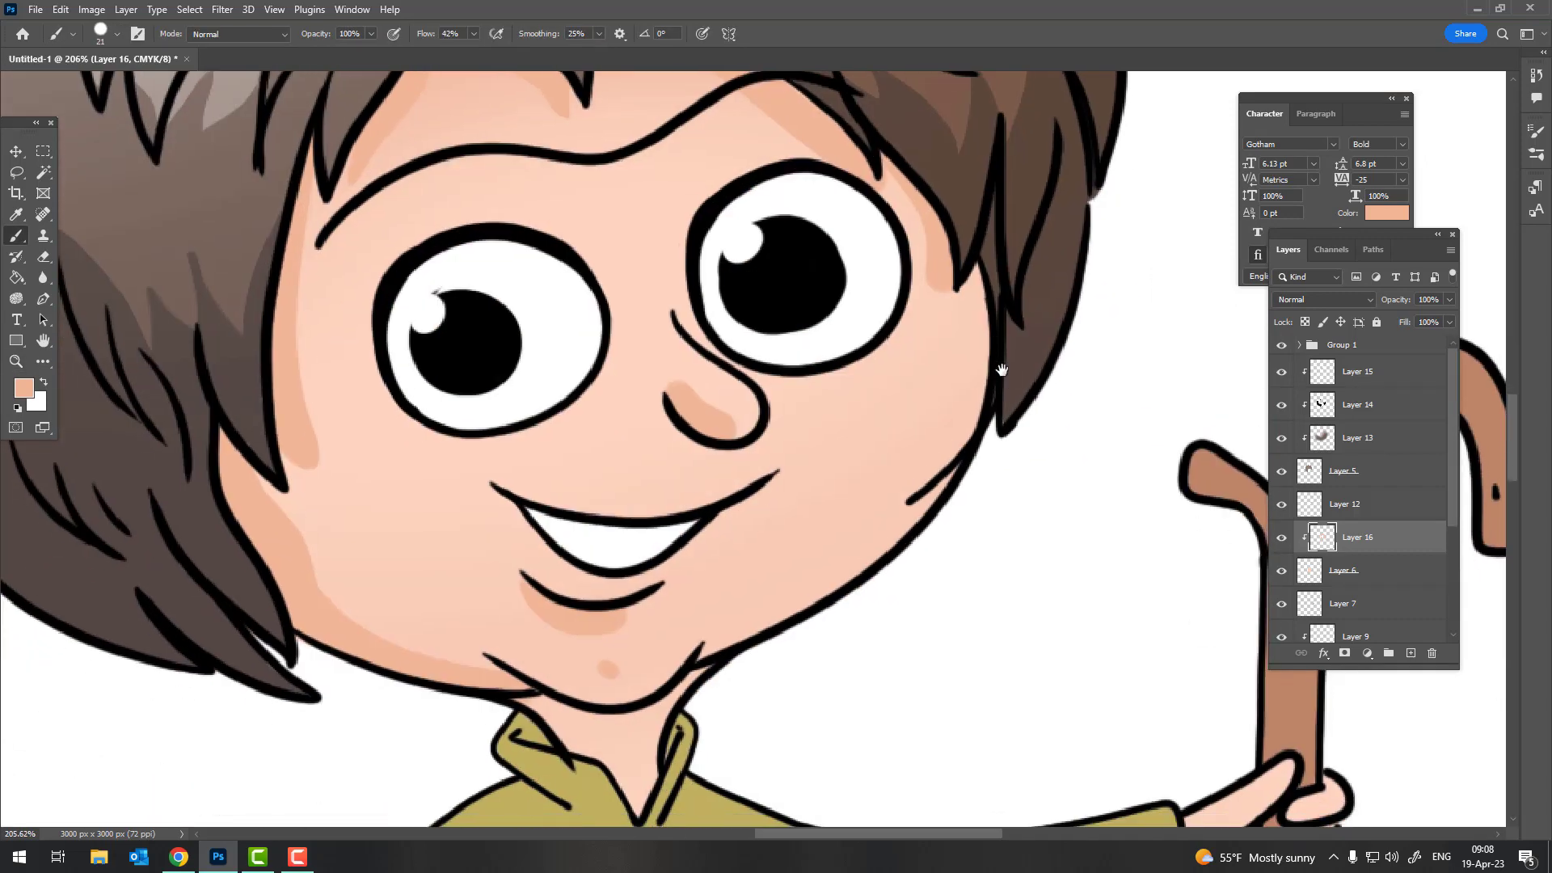
pyautogui.scroll(-4, 647, 631)
pyautogui.scroll(4, 639, 643)
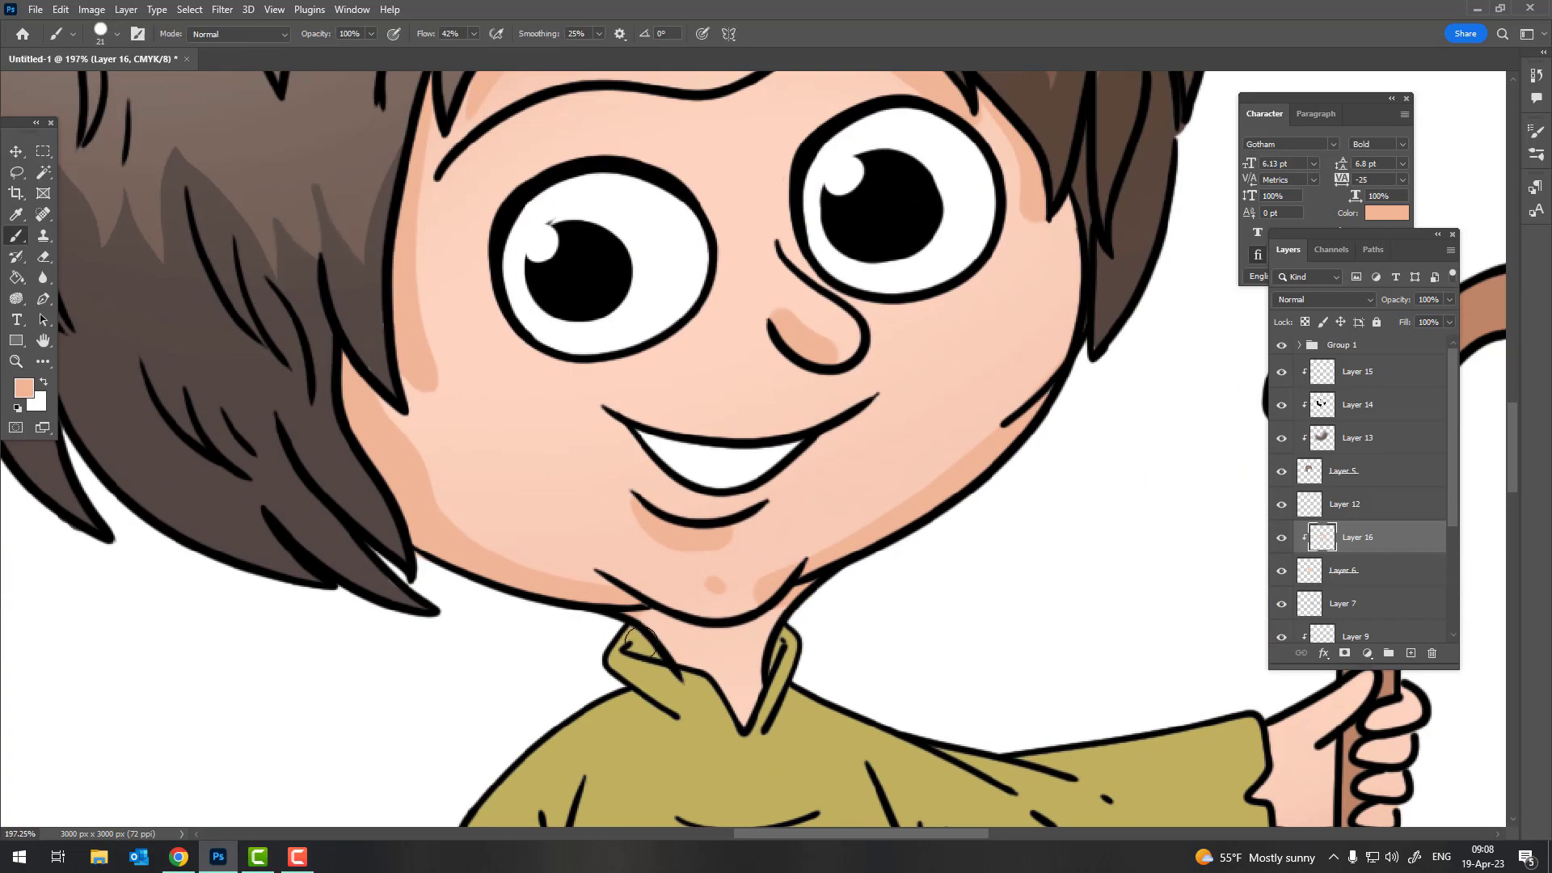
pyautogui.moveTo(647, 639); pyautogui.dragTo(772, 638)
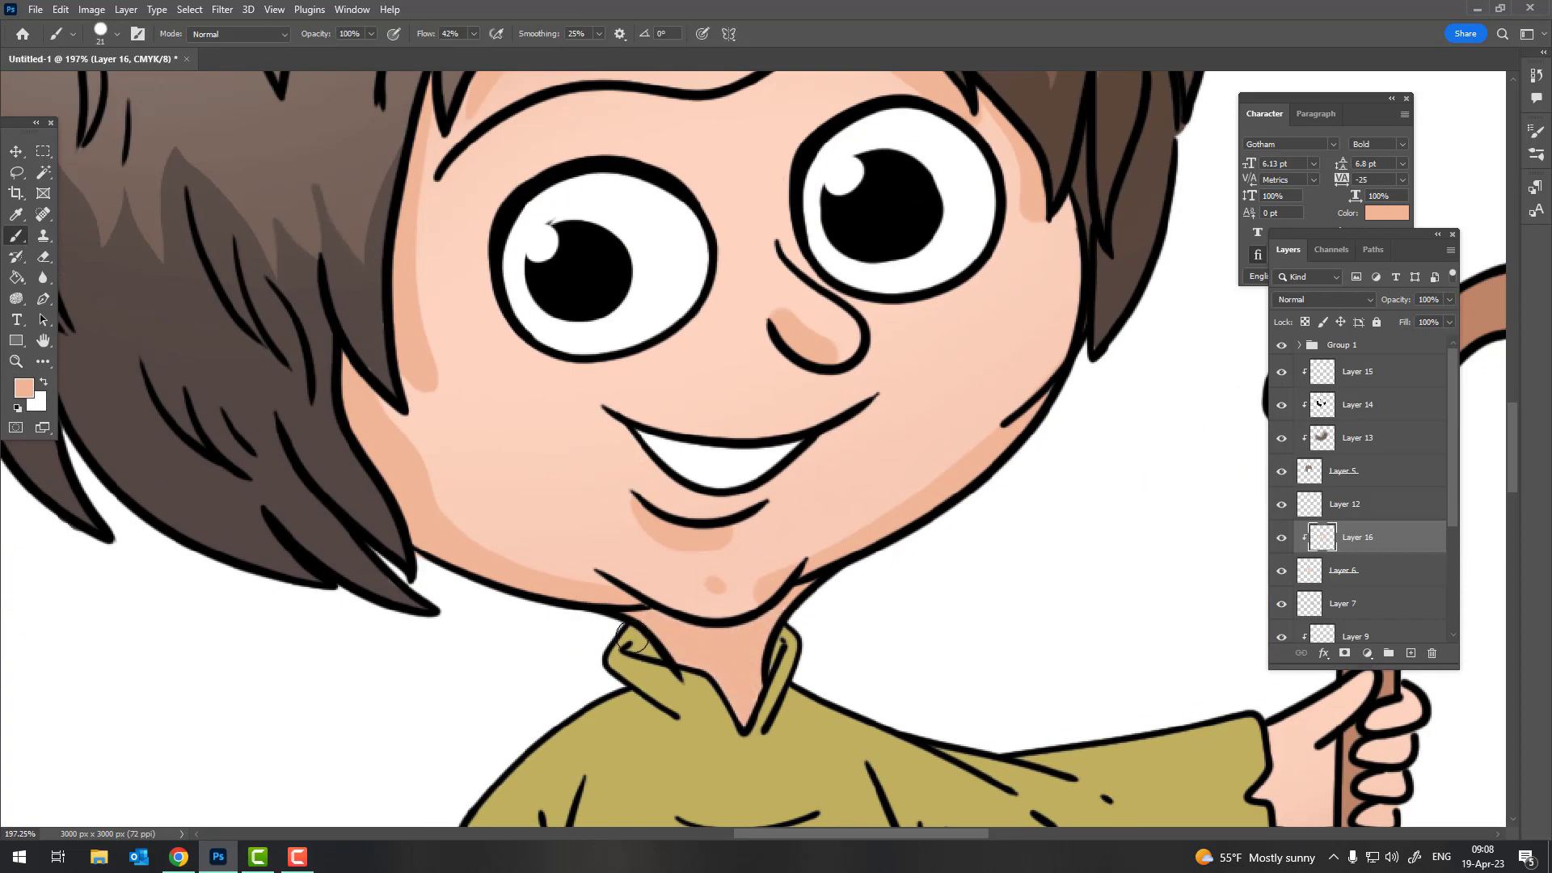
# Add a blush dot on the cheek and shade along both eye edges
pyautogui.scroll(-5, 911, 544)
pyautogui.scroll(5, 712, 399)
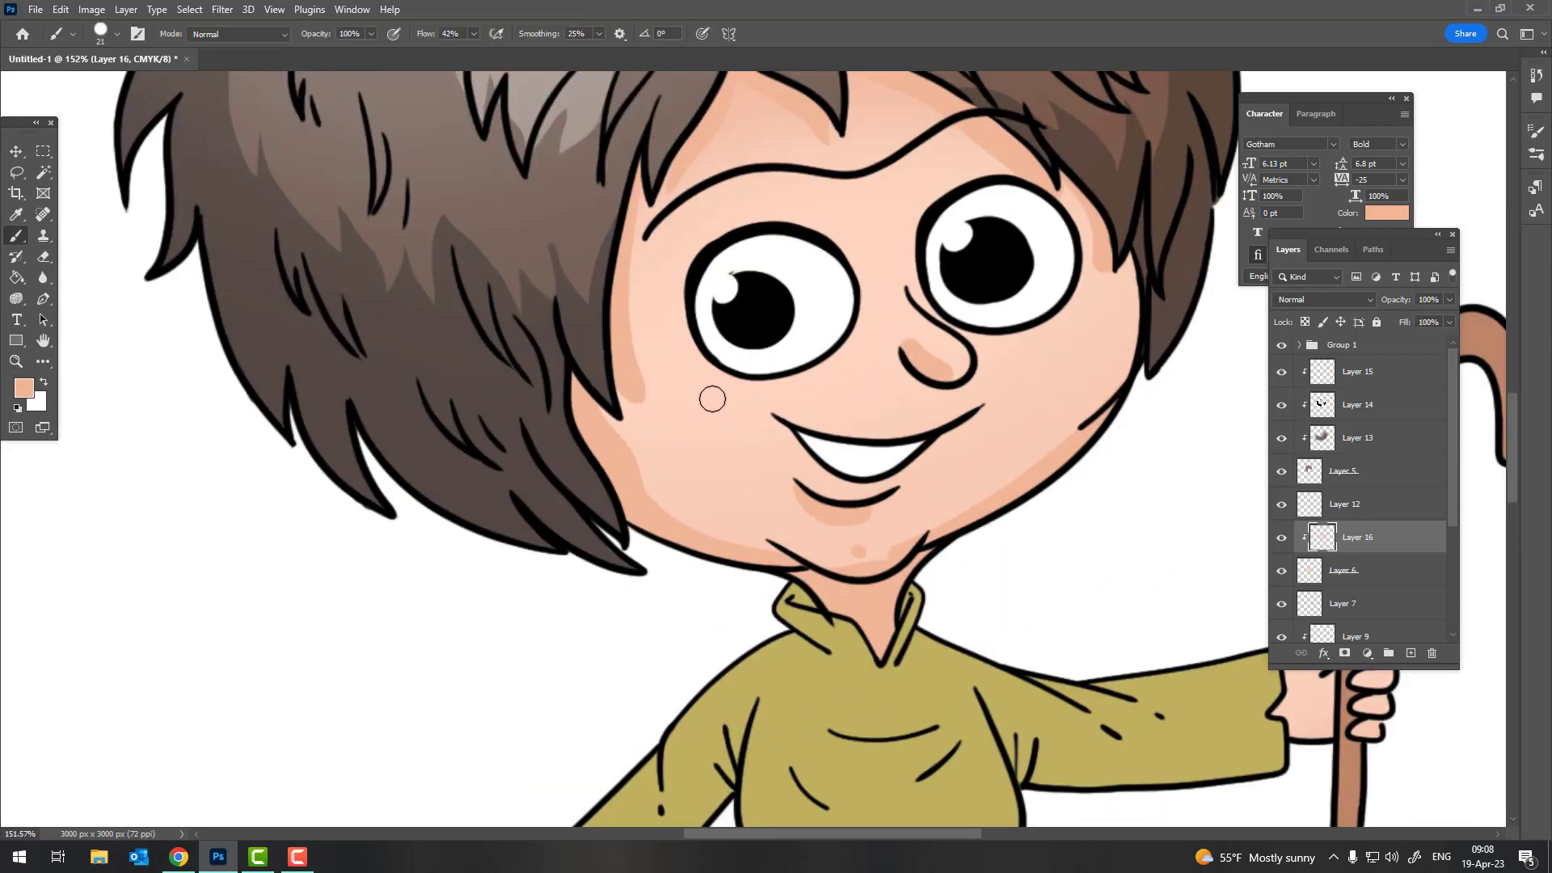
pyautogui.click(710, 402)
pyautogui.scroll(-5, 712, 399)
pyautogui.scroll(5, 778, 375)
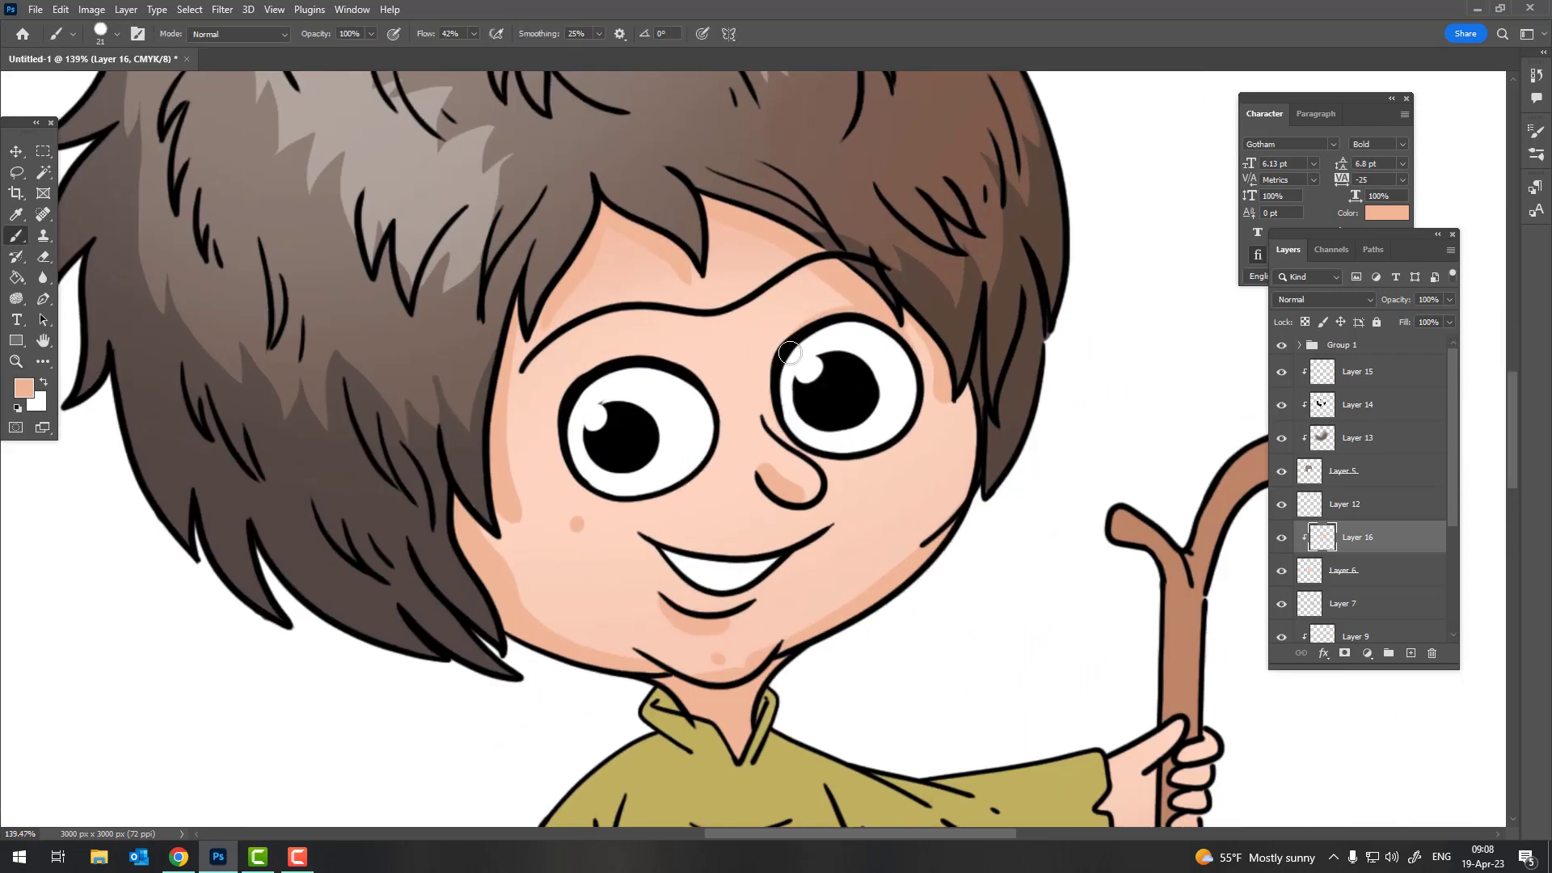
pyautogui.moveTo(766, 420); pyautogui.dragTo(837, 319)
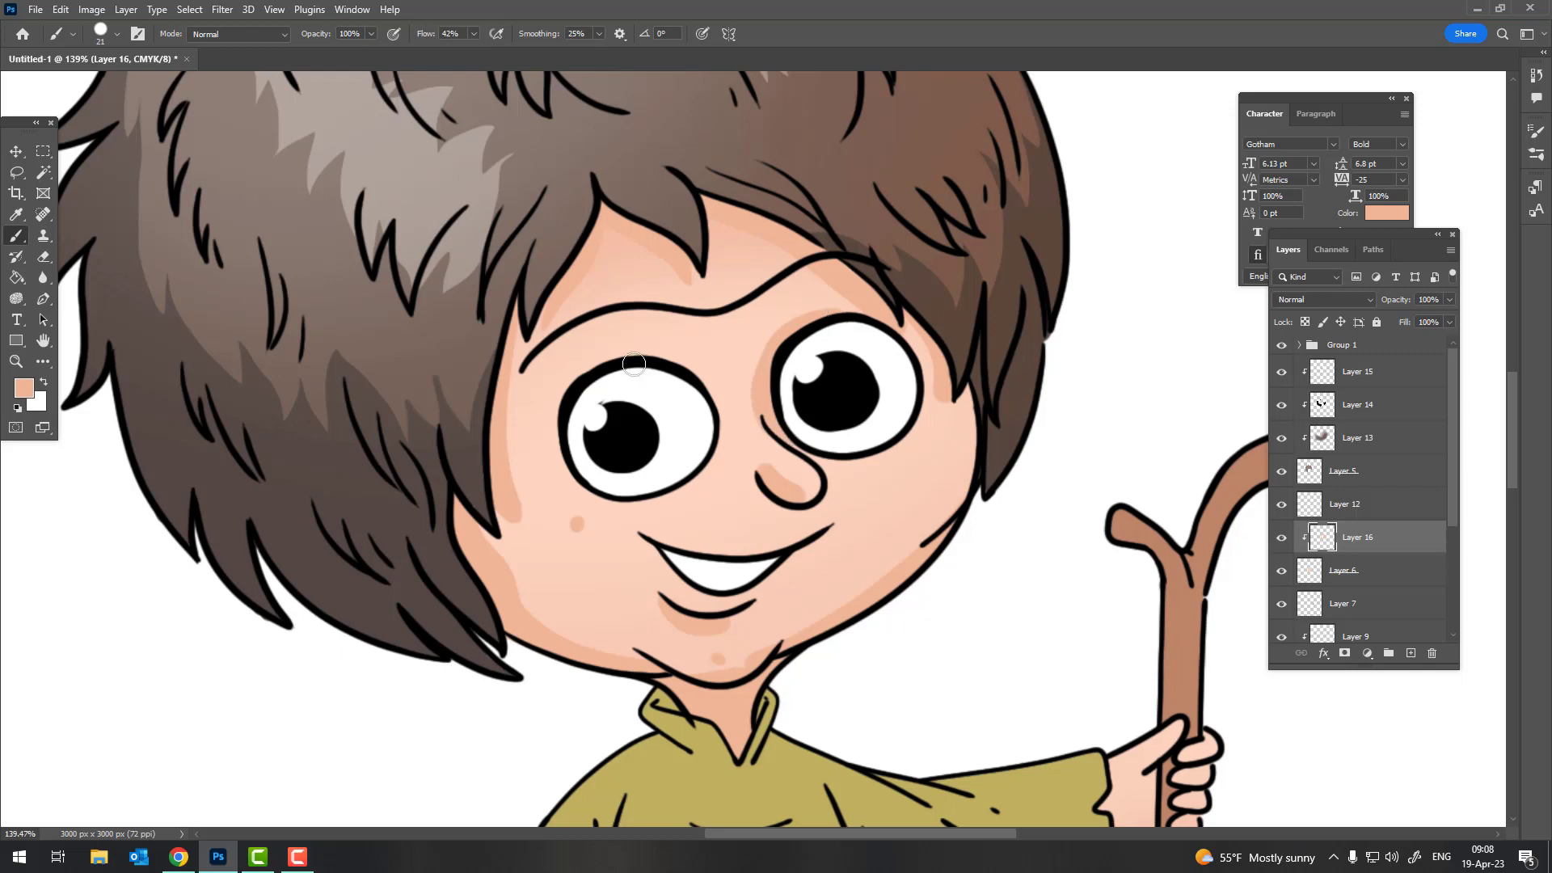
pyautogui.moveTo(634, 364)
pyautogui.mouseDown()
pyautogui.moveTo(553, 453)
pyautogui.moveTo(566, 489)
pyautogui.mouseUp()
pyautogui.press('z')
pyautogui.scroll(-5, 799, 421)
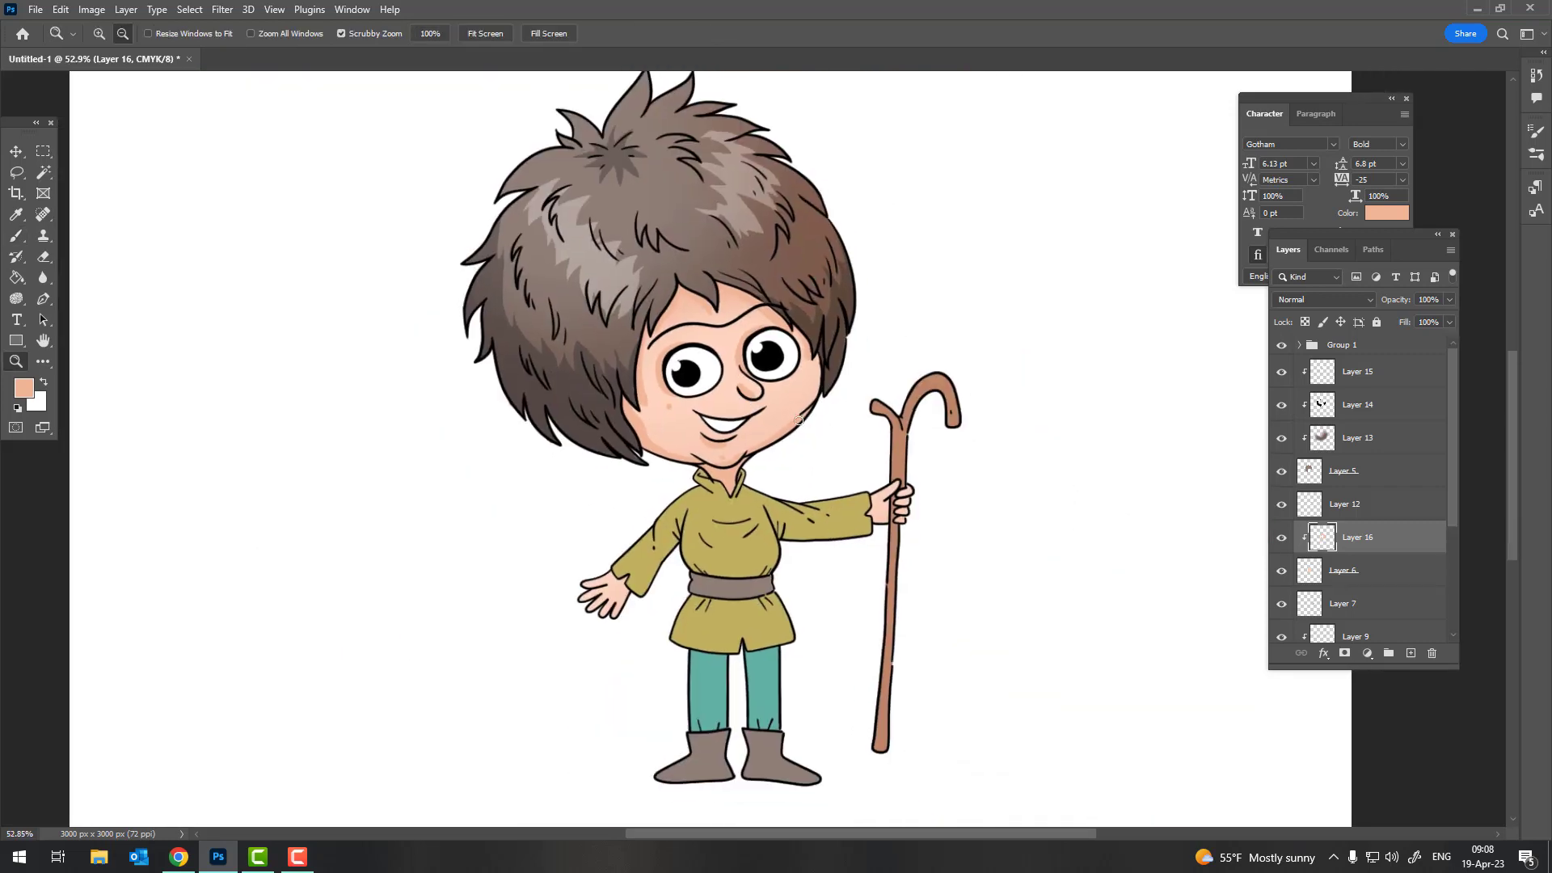
# Choose a deeper, redder salmon pink as the blush colour
pyautogui.press('b')
pyautogui.click(22, 391)
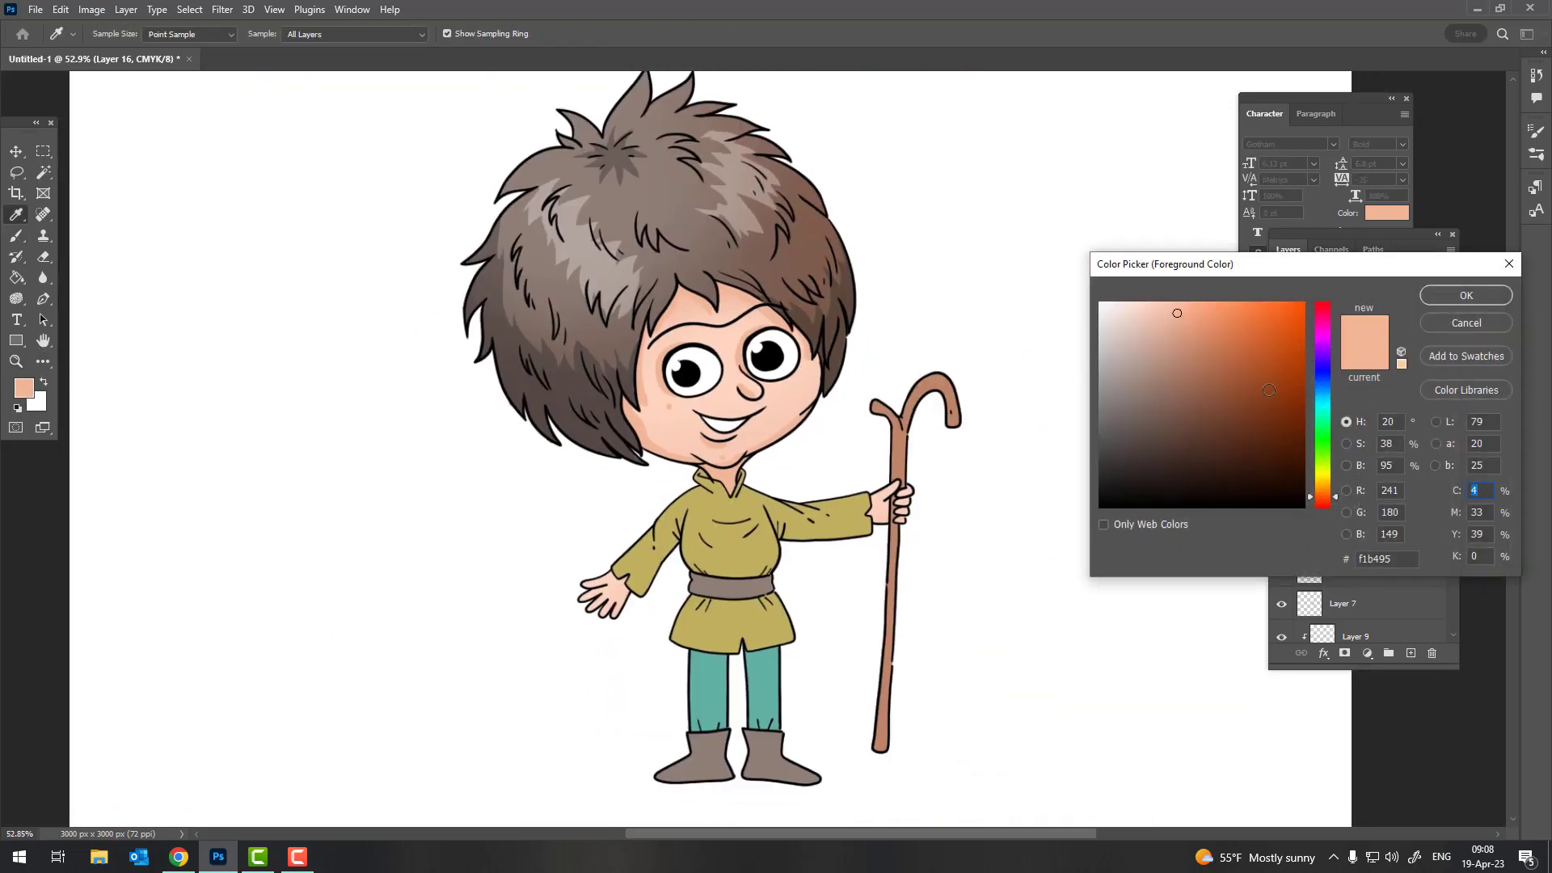
pyautogui.click(1192, 319)
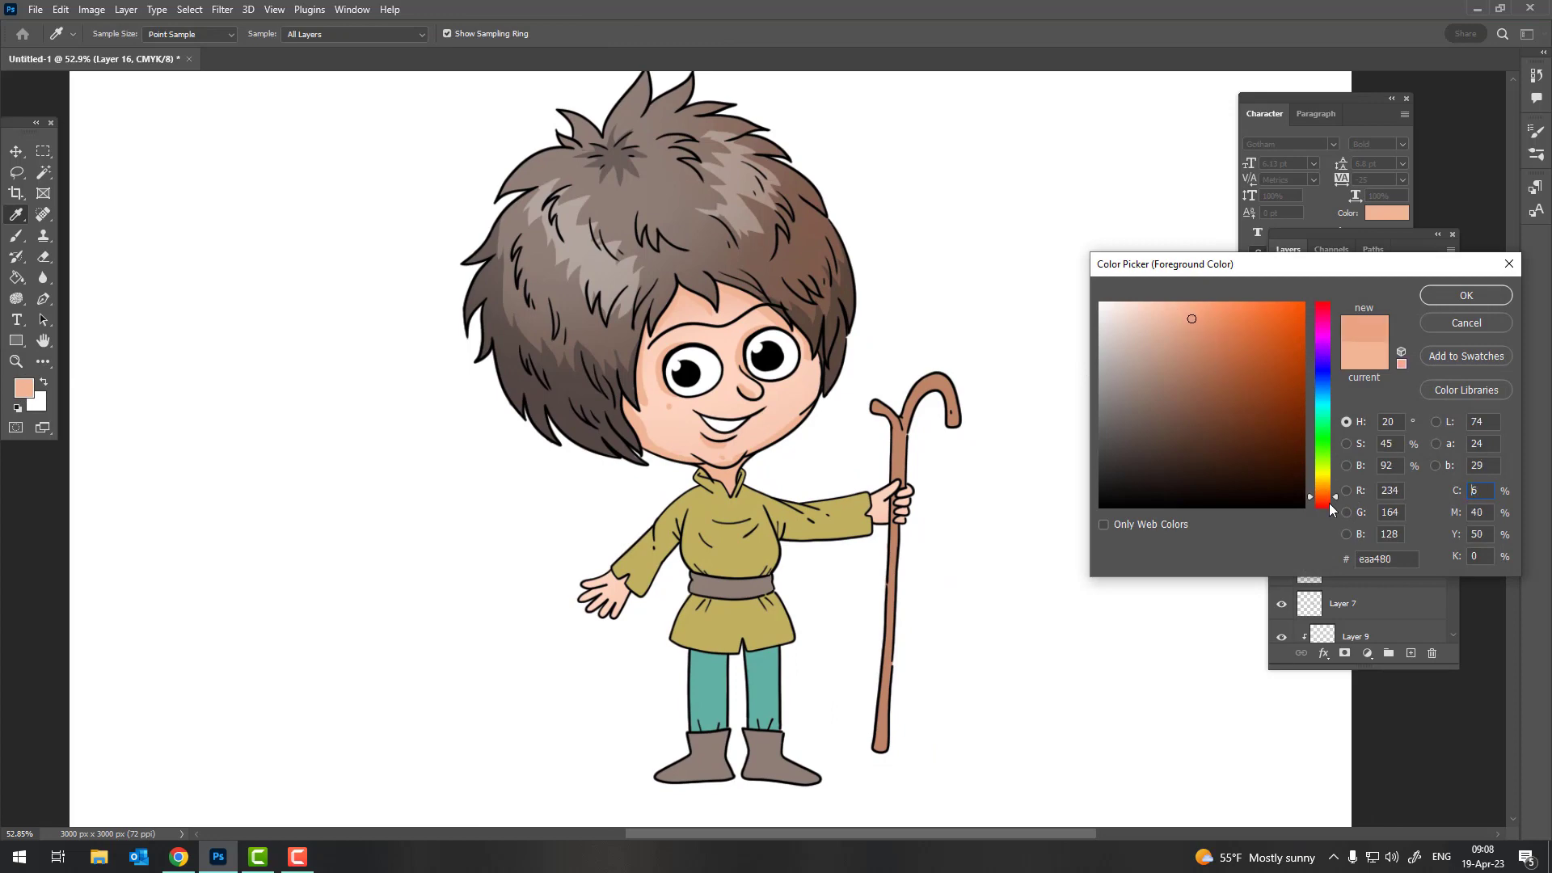
pyautogui.moveTo(1326, 500); pyautogui.dragTo(1323, 501)
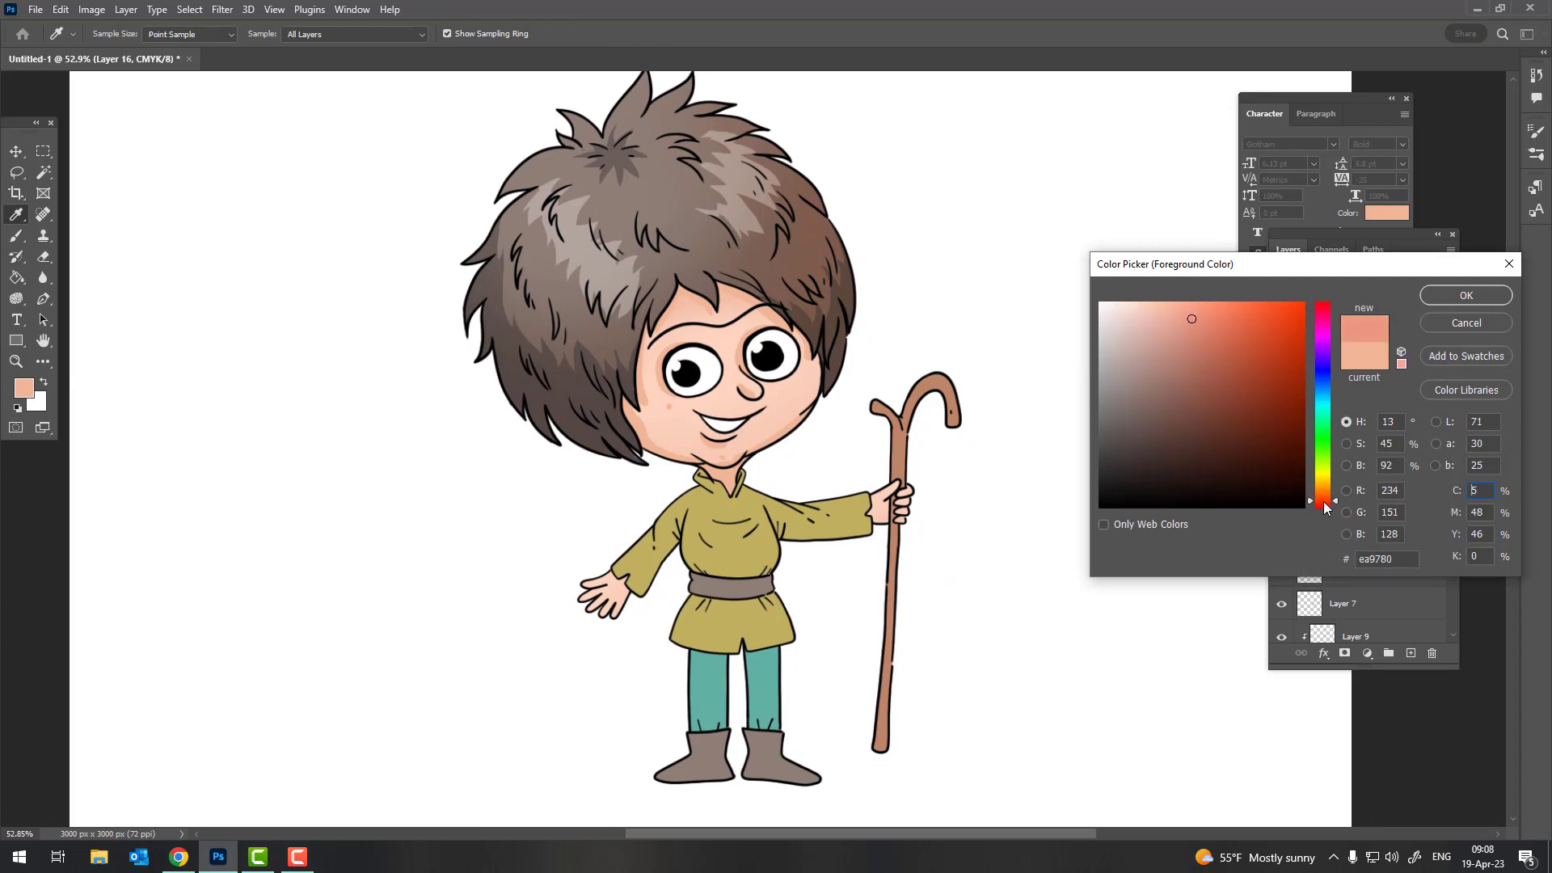
pyautogui.click(1466, 296)
# Set the brush to 73 px and paint salmon blush on both cheeks
pyautogui.scroll(5, 763, 387)
pyautogui.press('b')
pyautogui.rightClick(847, 386)
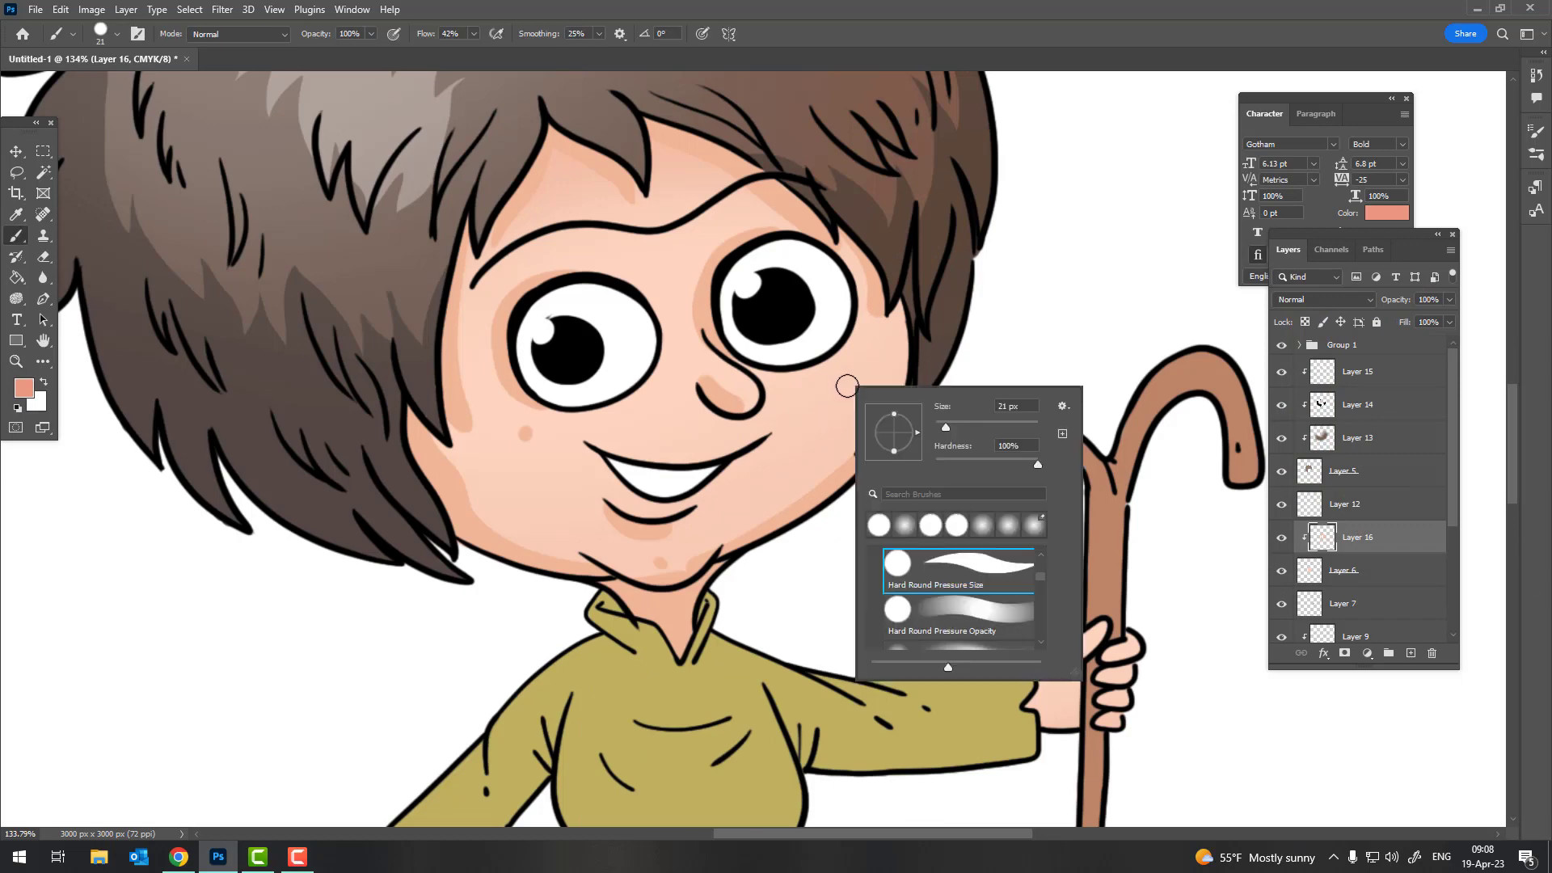
pyautogui.click(973, 423)
pyautogui.press('Return')
pyautogui.moveTo(803, 436); pyautogui.dragTo(845, 392)
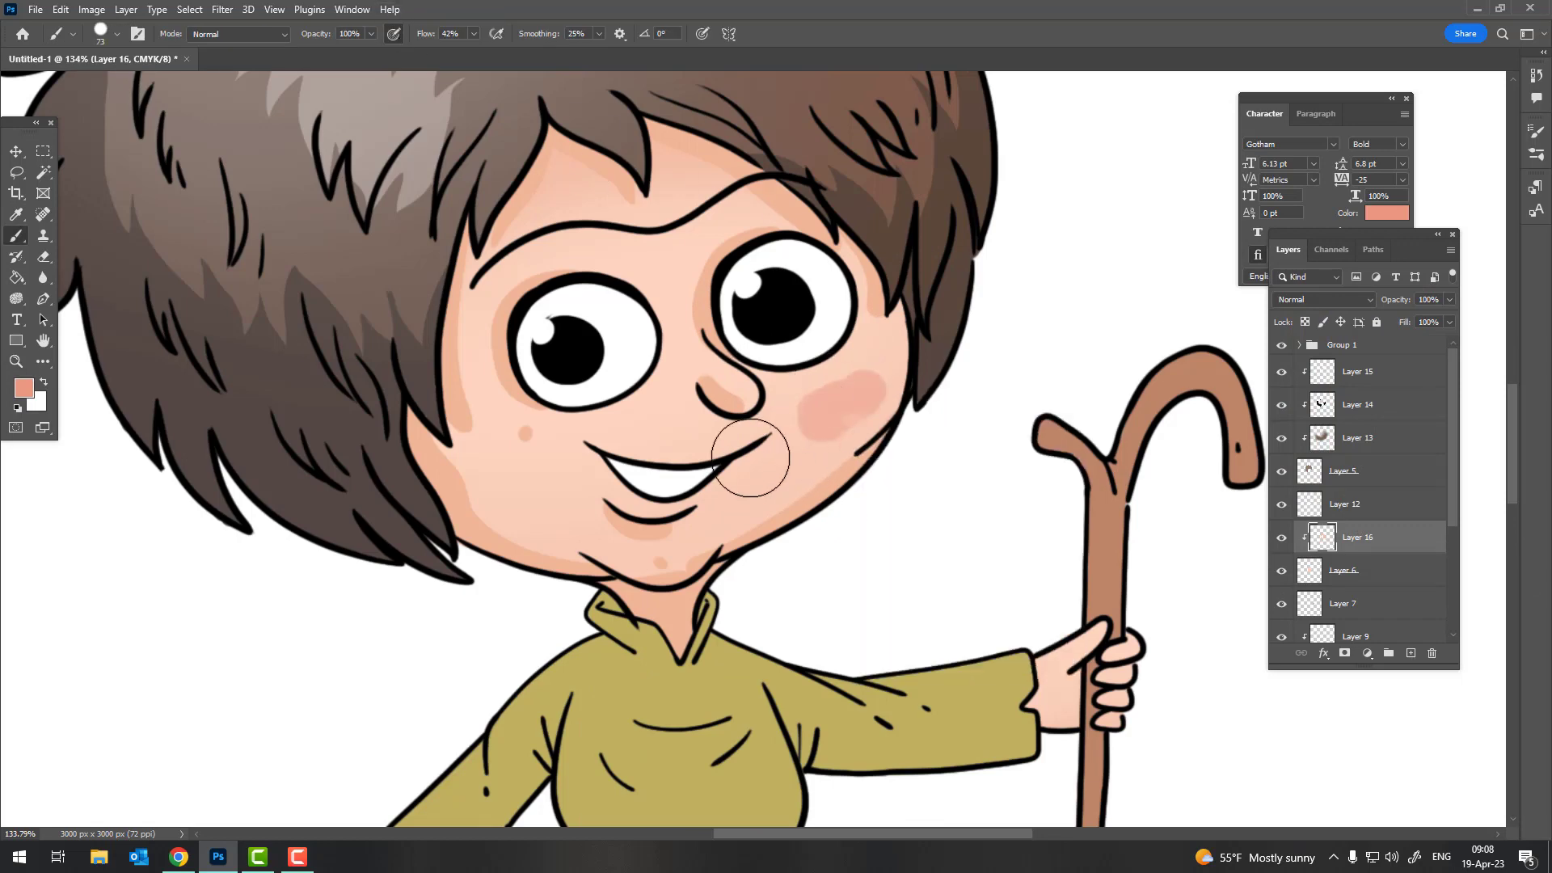
pyautogui.moveTo(512, 433); pyautogui.dragTo(512, 443)
# Strengthen the pink blush on the left cheek
pyautogui.press('z')
pyautogui.scroll(-7, 679, 520)
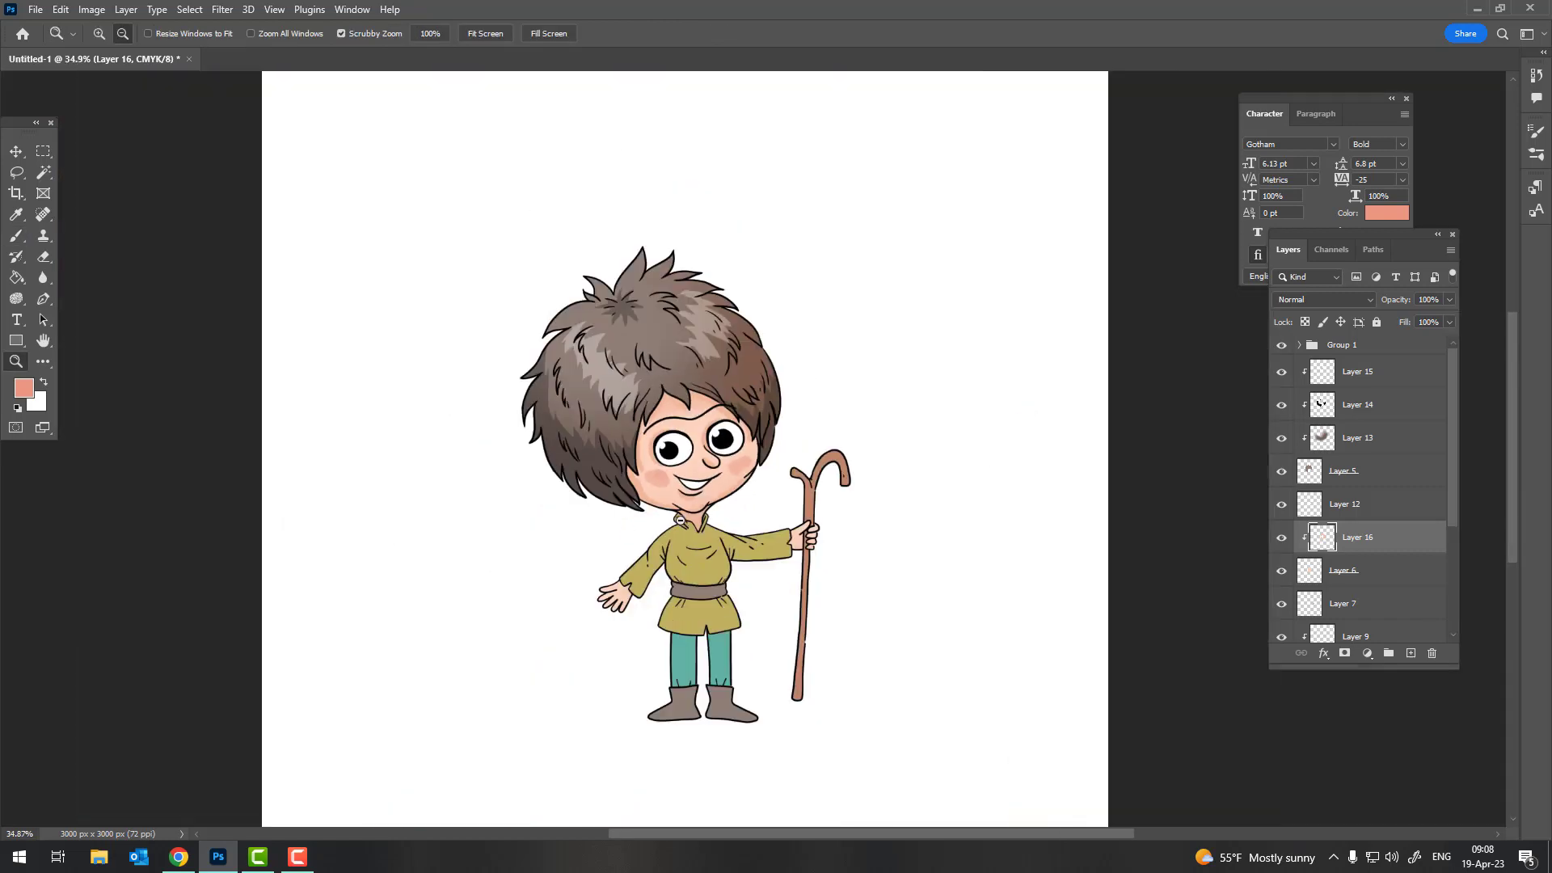
pyautogui.scroll(6, 726, 478)
pyautogui.press('b')
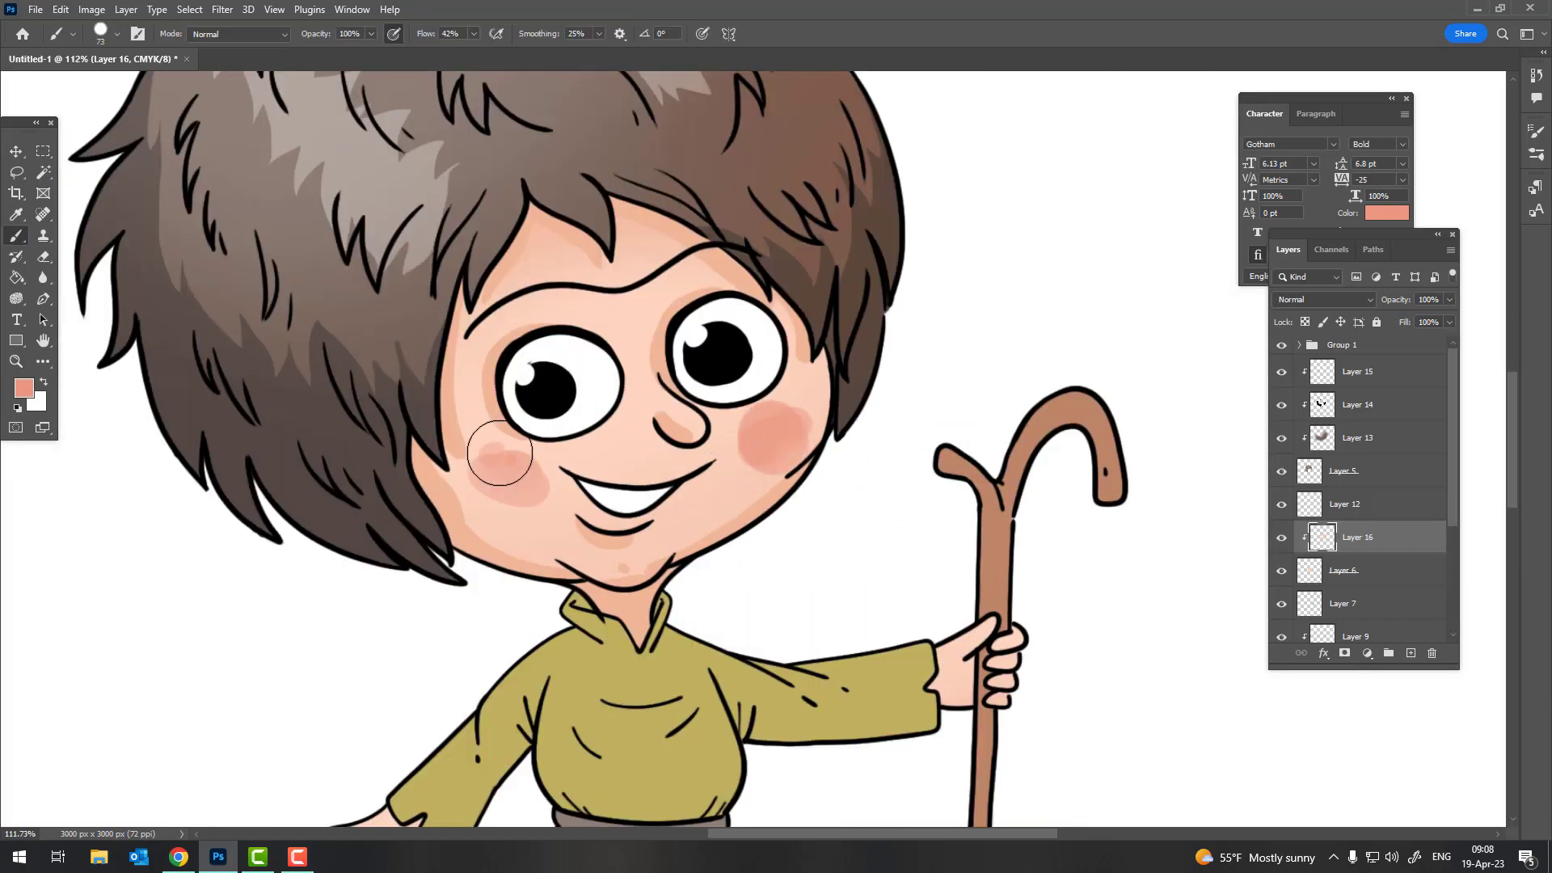
pyautogui.moveTo(500, 452)
pyautogui.mouseDown()
pyautogui.moveTo(509, 485)
pyautogui.moveTo(493, 465)
pyautogui.mouseUp()
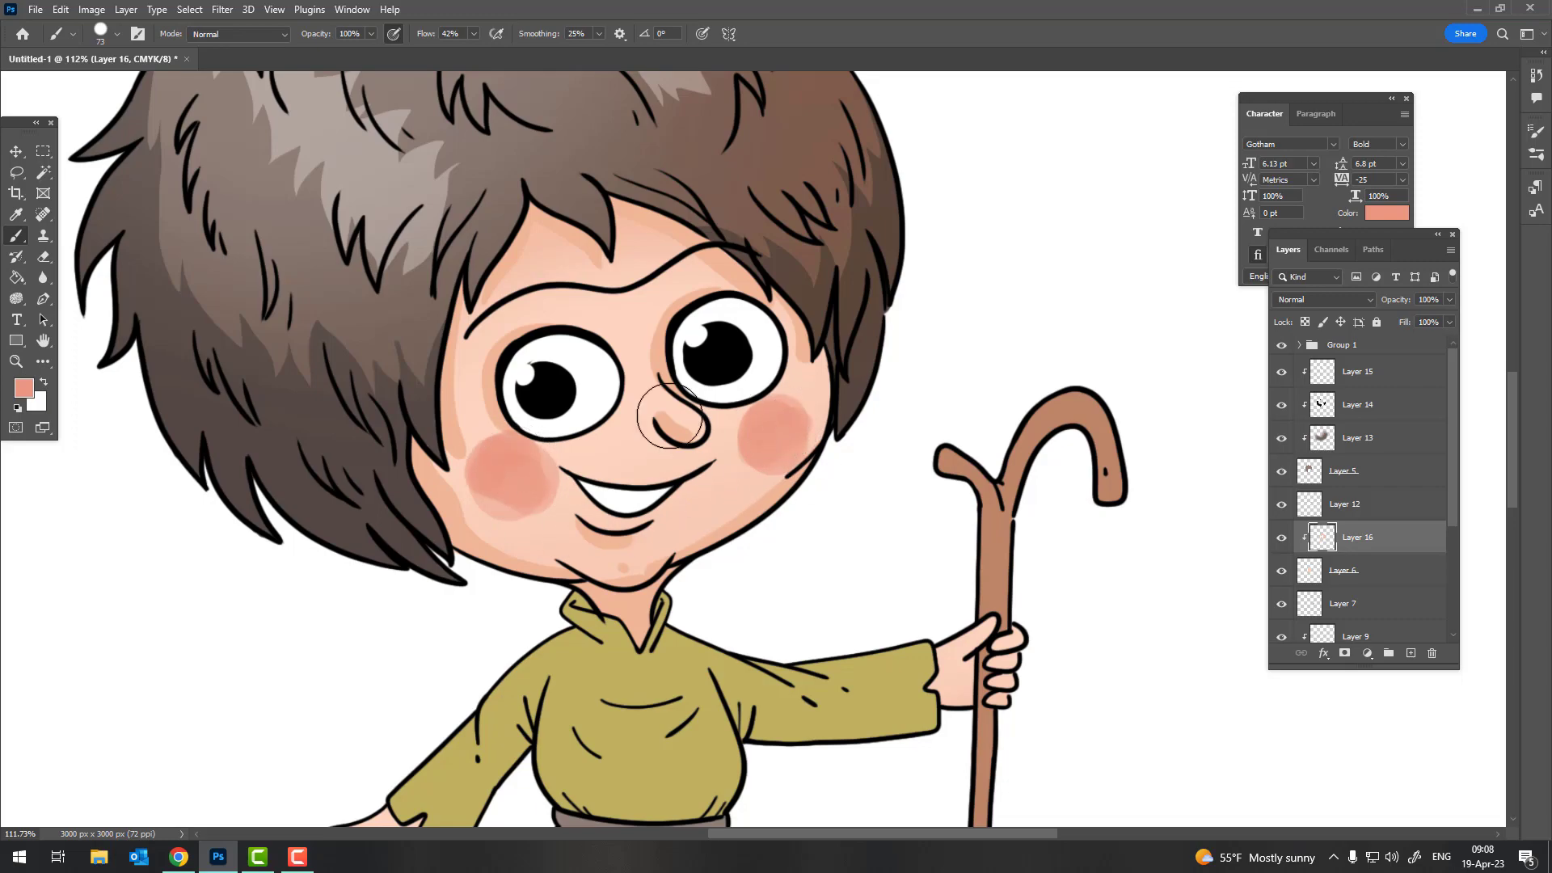
# Darken the left cheek blush, then sample the light skin tone from the face
pyautogui.press('z')
pyautogui.scroll(-6, 722, 498)
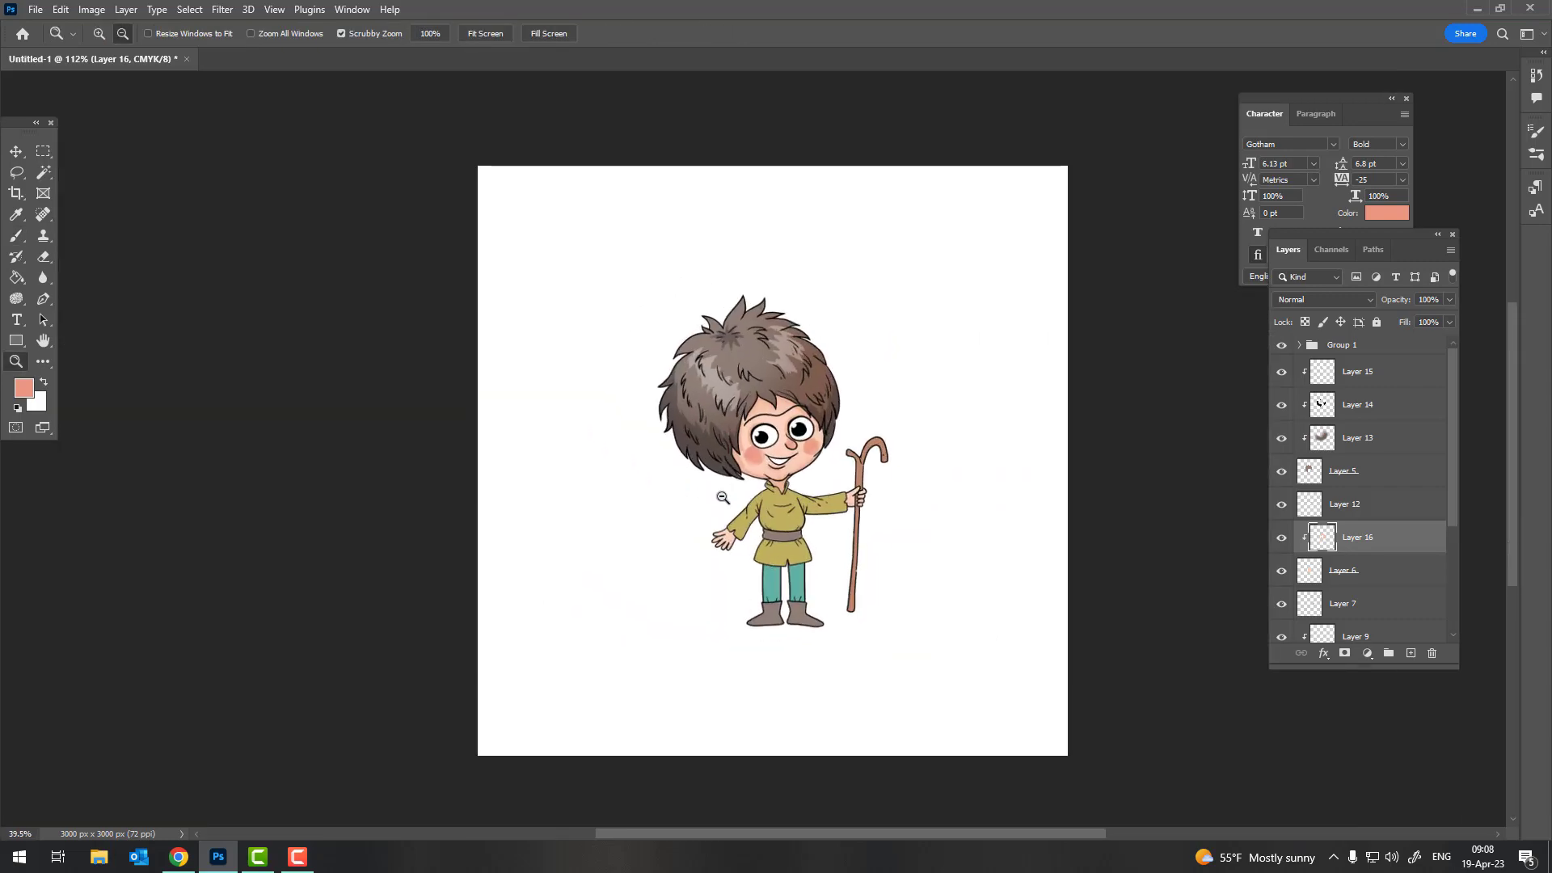
pyautogui.press('b')
pyautogui.scroll(5, 723, 498)
pyautogui.scroll(-3, 728, 518)
pyautogui.scroll(2, 649, 415)
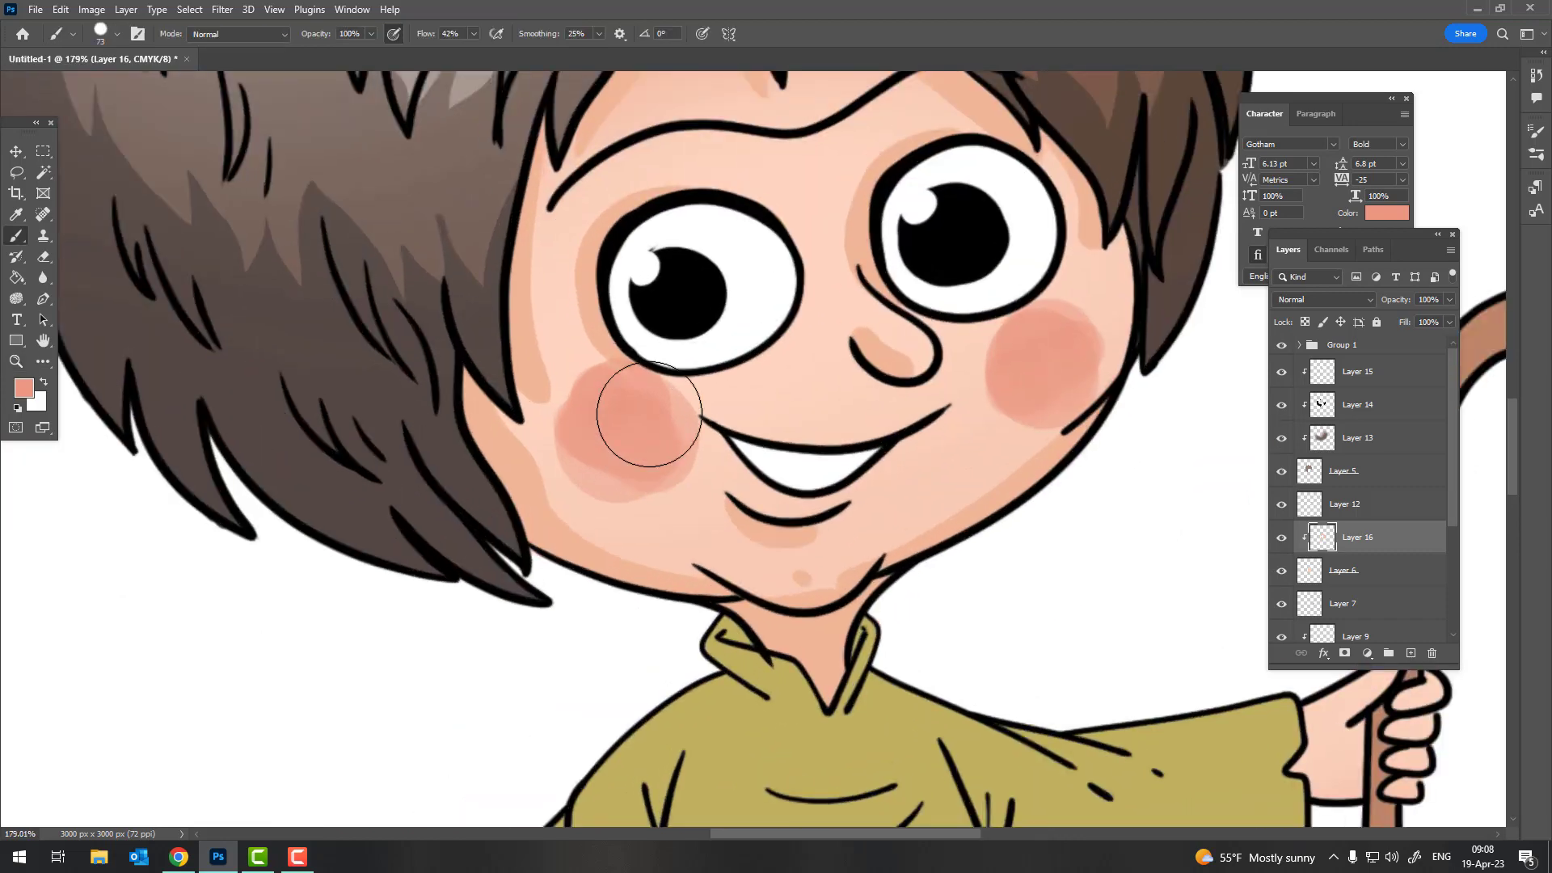
pyautogui.moveTo(650, 415); pyautogui.dragTo(615, 452)
pyautogui.scroll(-3, 784, 445)
pyautogui.scroll(-2, 784, 445)
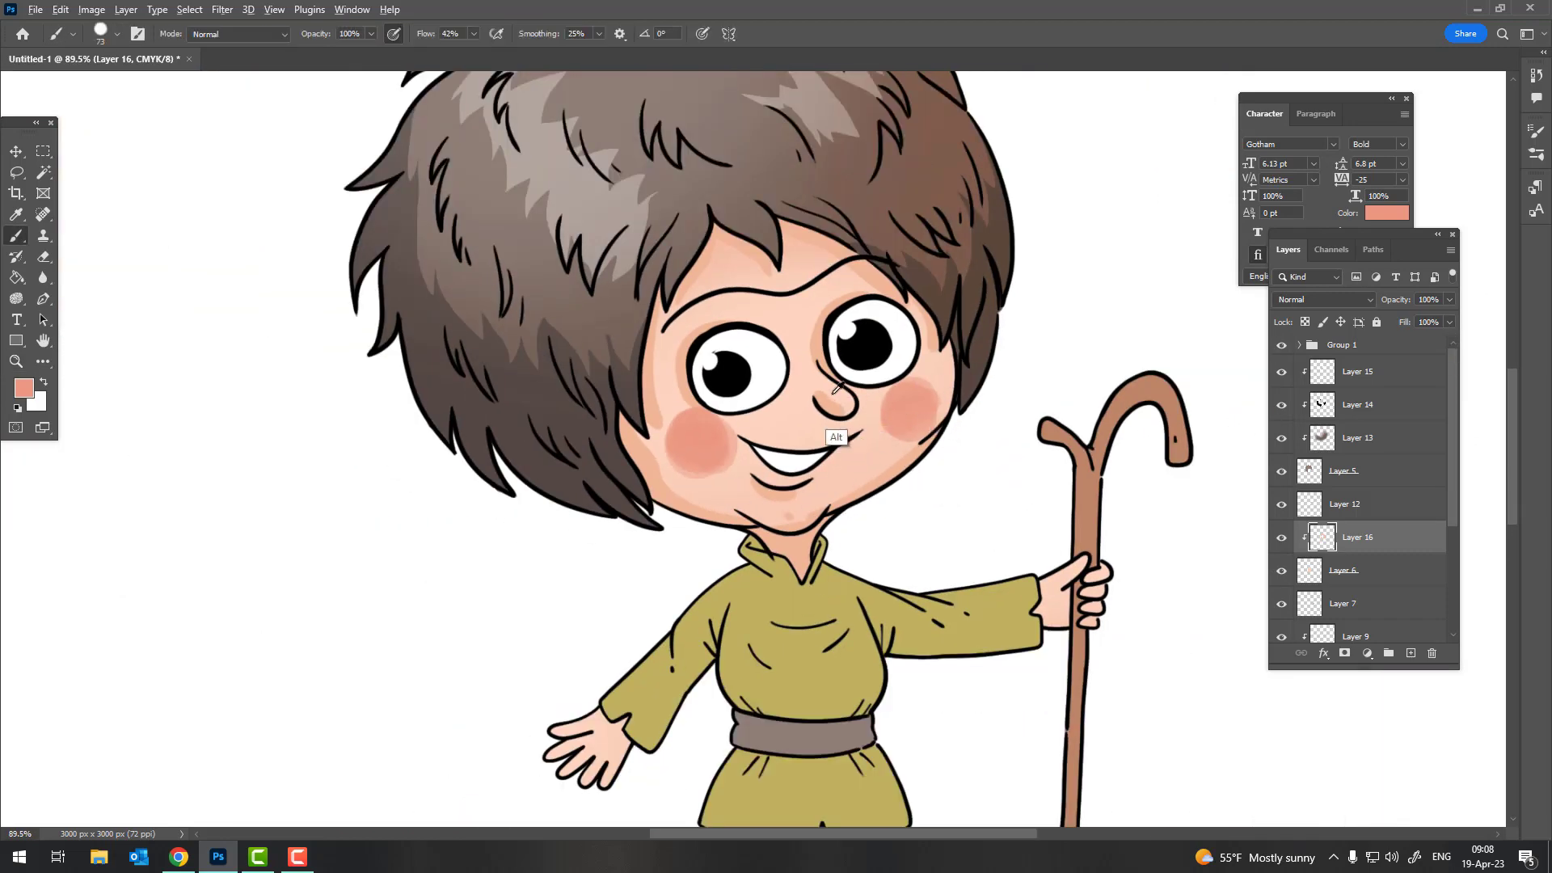
pyautogui.keyDown('alt'); pyautogui.click(792, 481); pyautogui.keyUp('alt')
# Confirm the sampled pale skin tone as the foreground colour
pyautogui.click(24, 388)
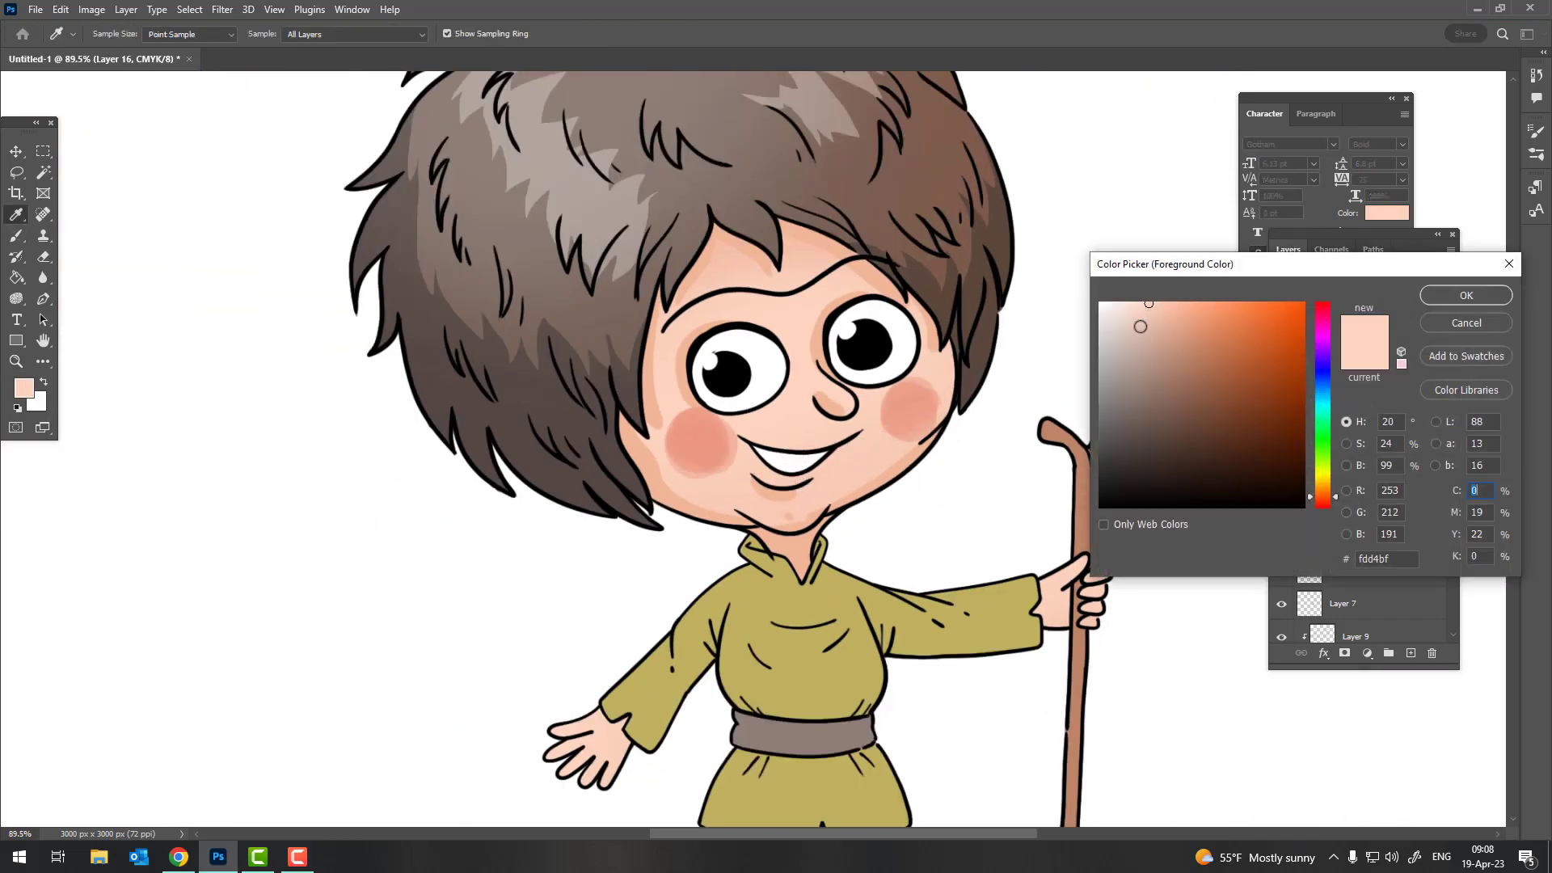
pyautogui.press('Return')
pyautogui.scroll(5, 978, 416)
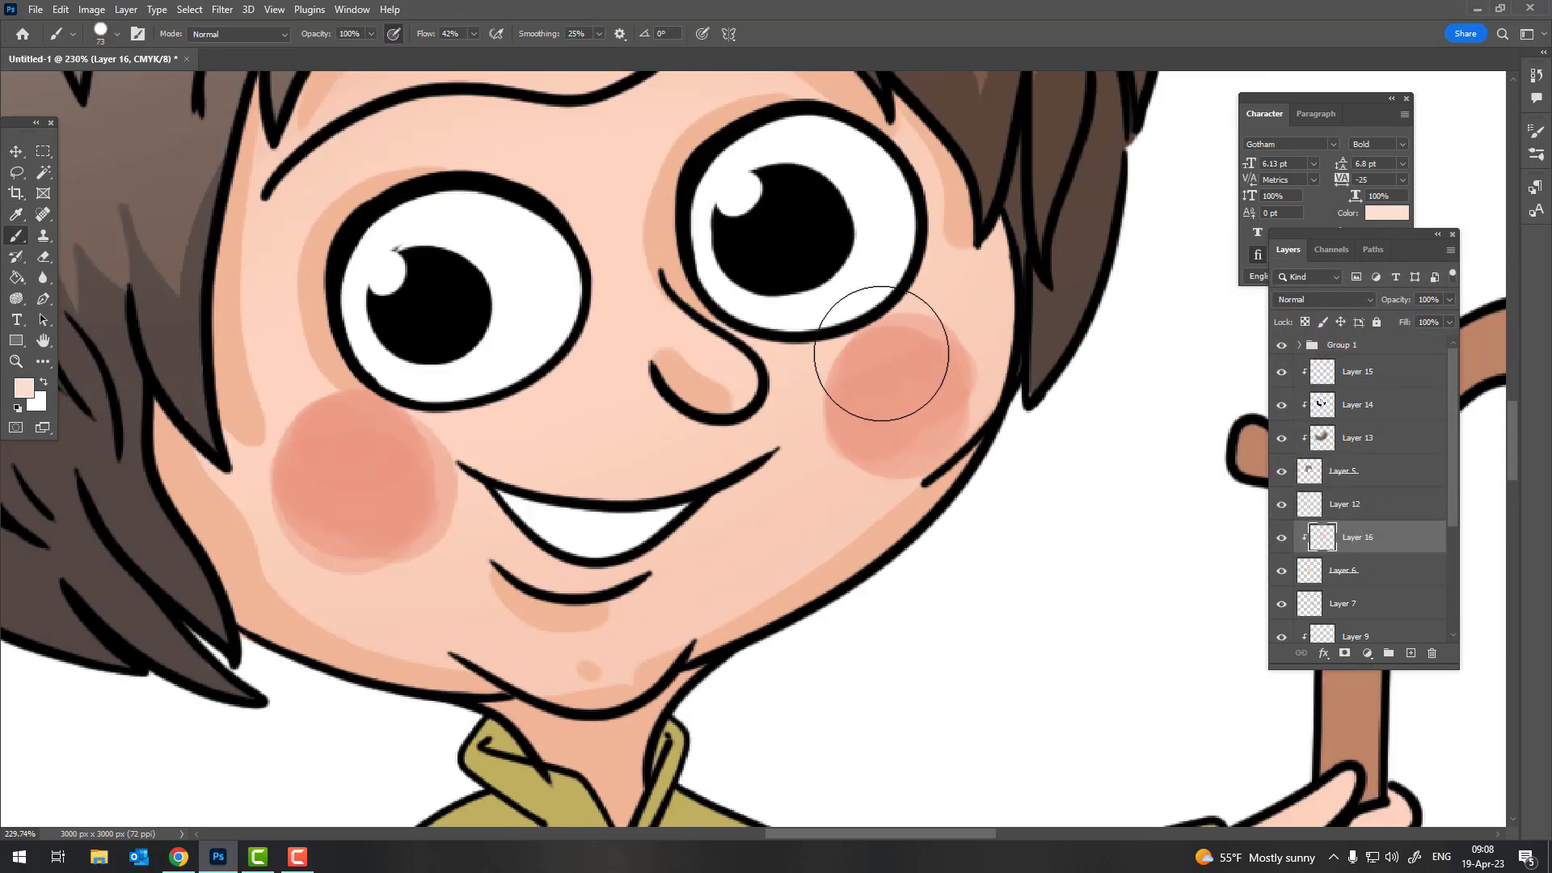
pyautogui.scroll(-5, 870, 364)
pyautogui.scroll(4, 809, 420)
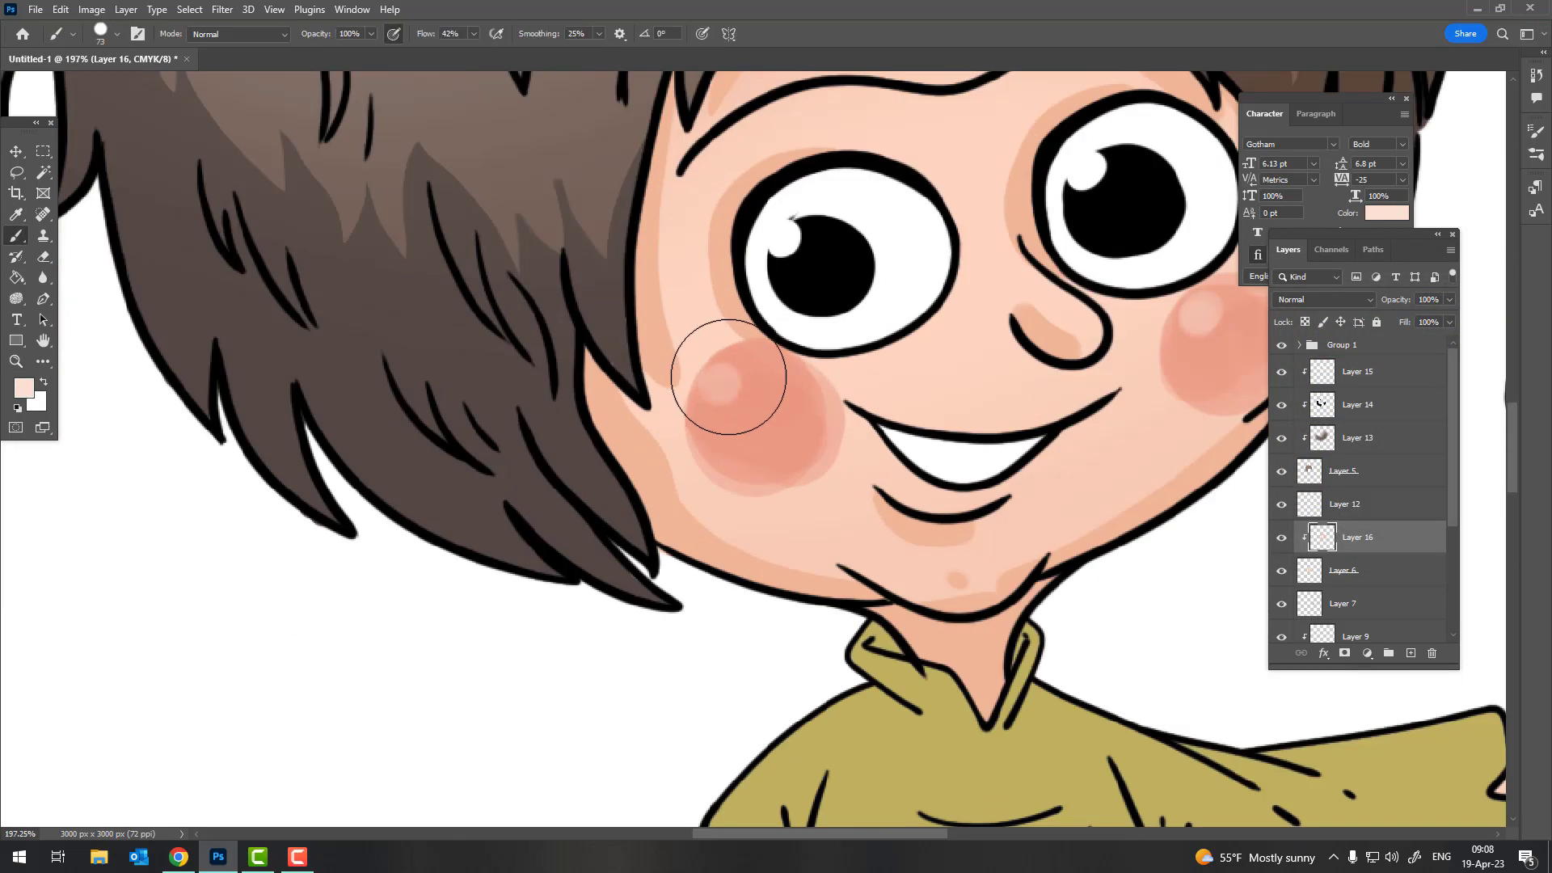
pyautogui.scroll(-5, 805, 397)
pyautogui.scroll(-2, 894, 388)
pyautogui.scroll(-3, 1057, 549)
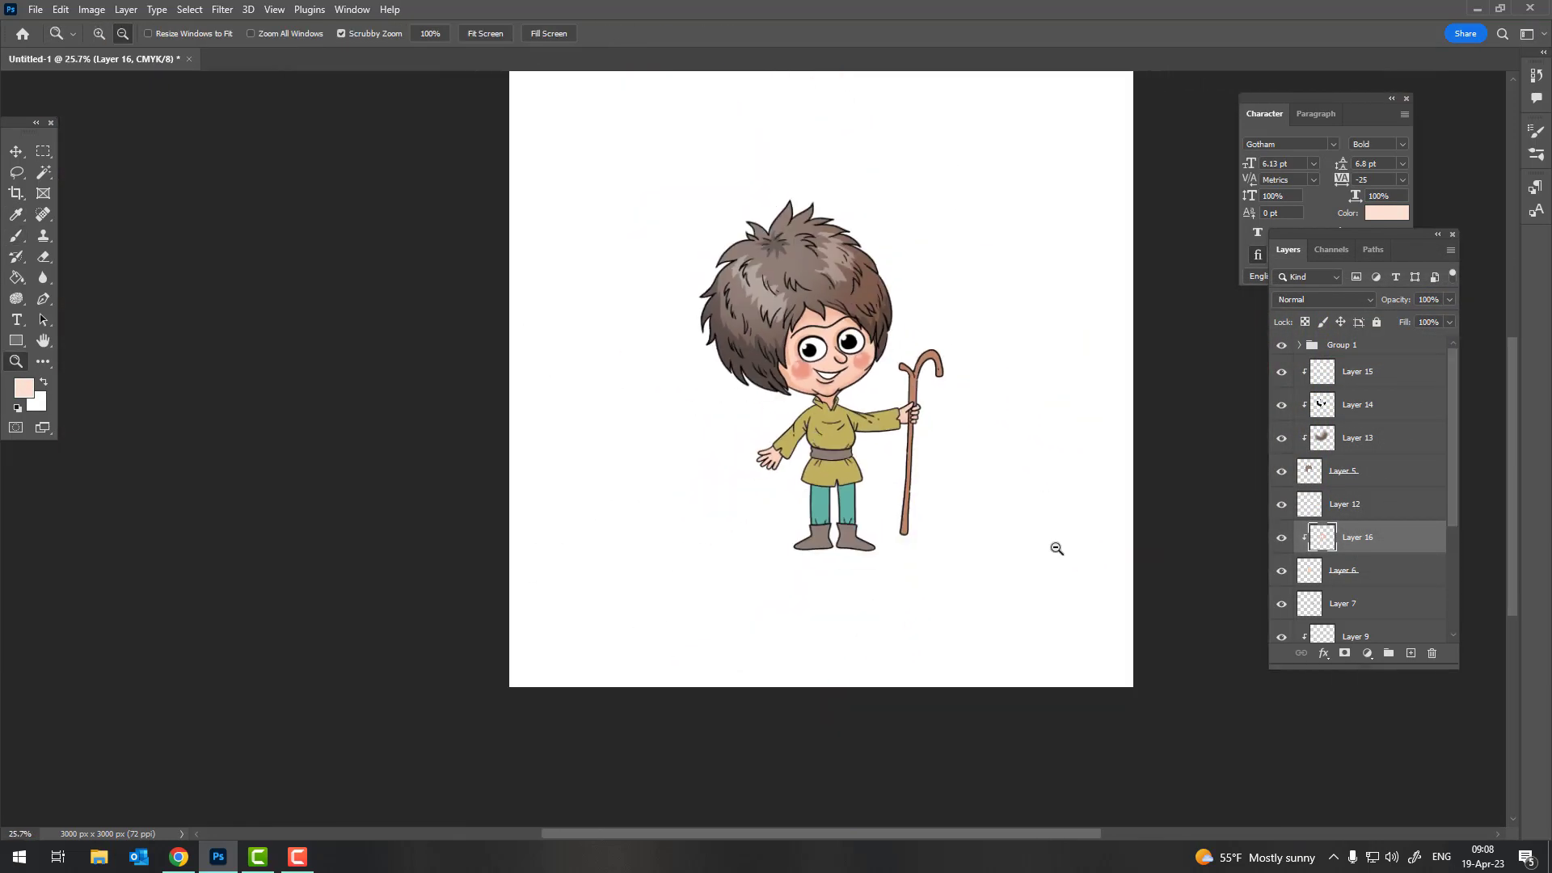
pyautogui.scroll(-2, 1449, 502)
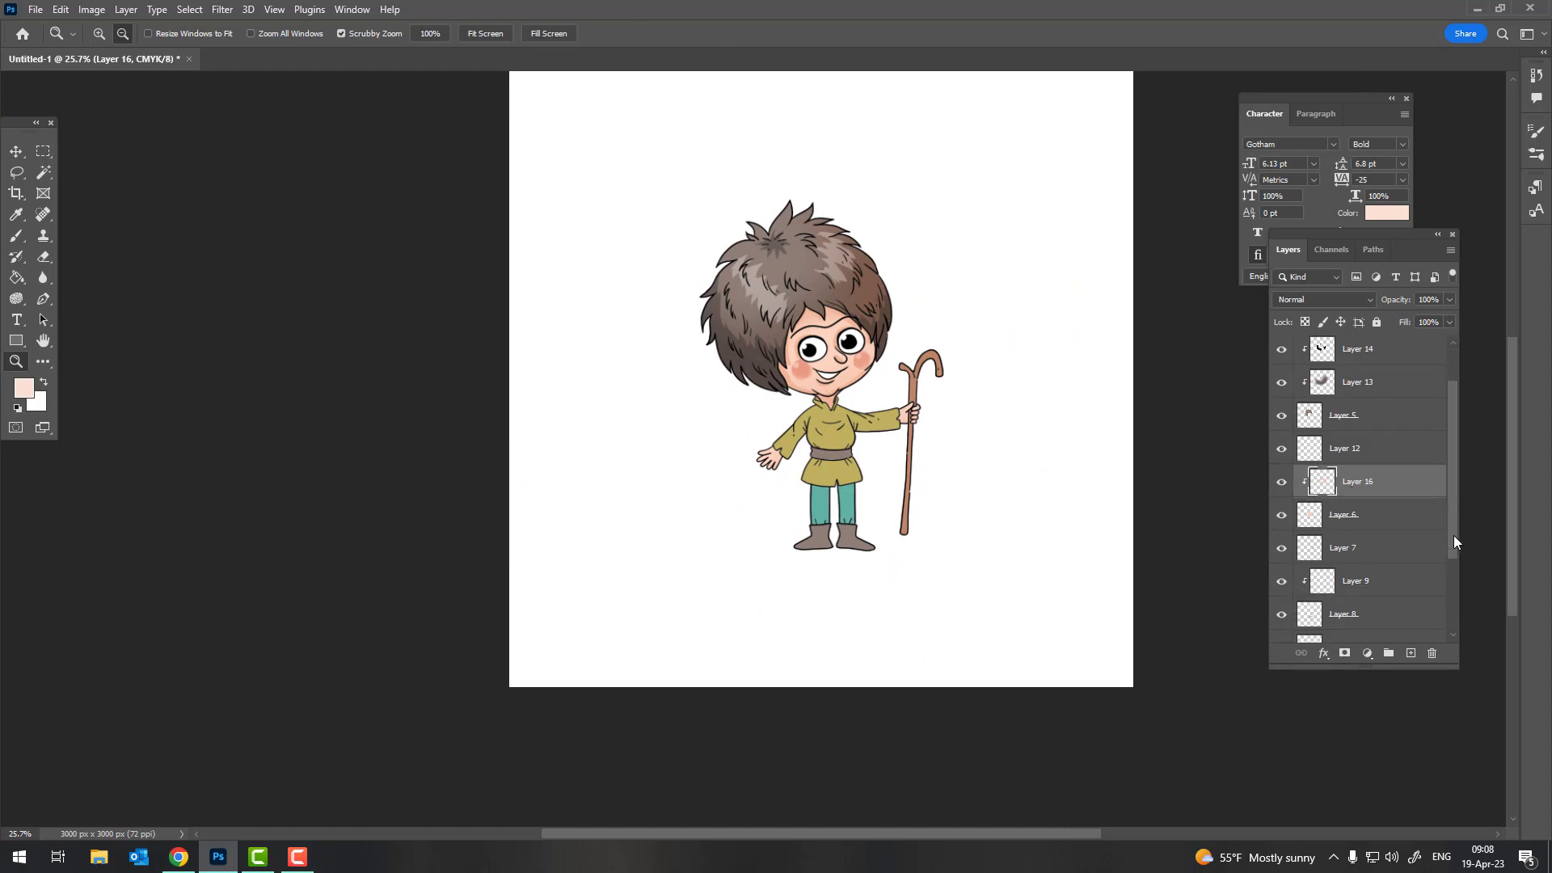
# Sample the salmon blush colour from the cheek and check the brush options
pyautogui.press('b')
pyautogui.scroll(5, 883, 295)
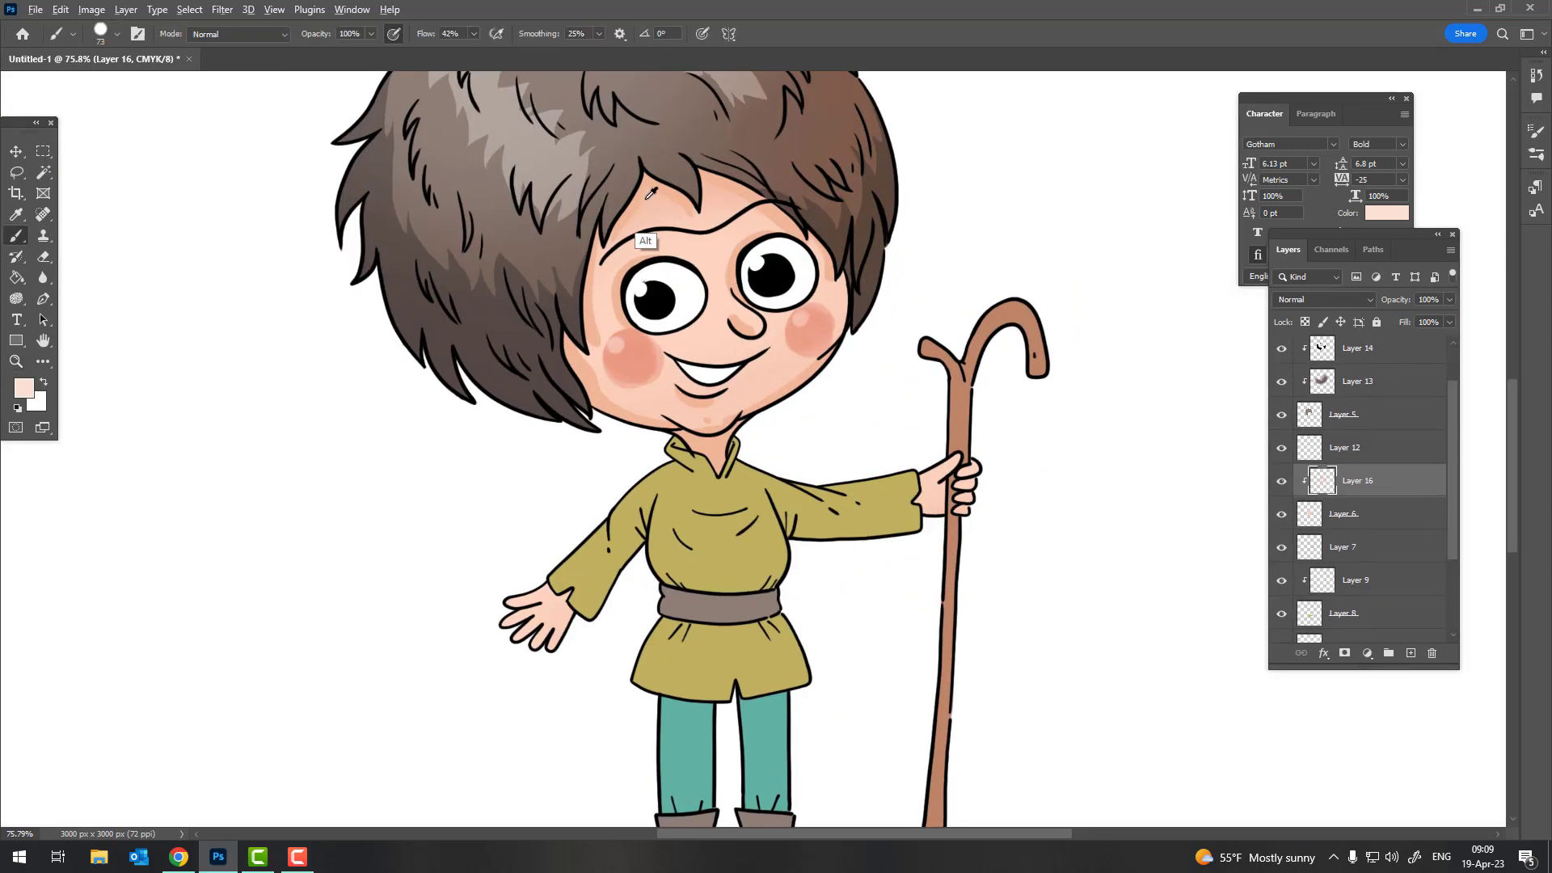
pyautogui.keyDown('alt'); pyautogui.click(638, 245); pyautogui.keyUp('alt')
pyautogui.rightClick(833, 283)
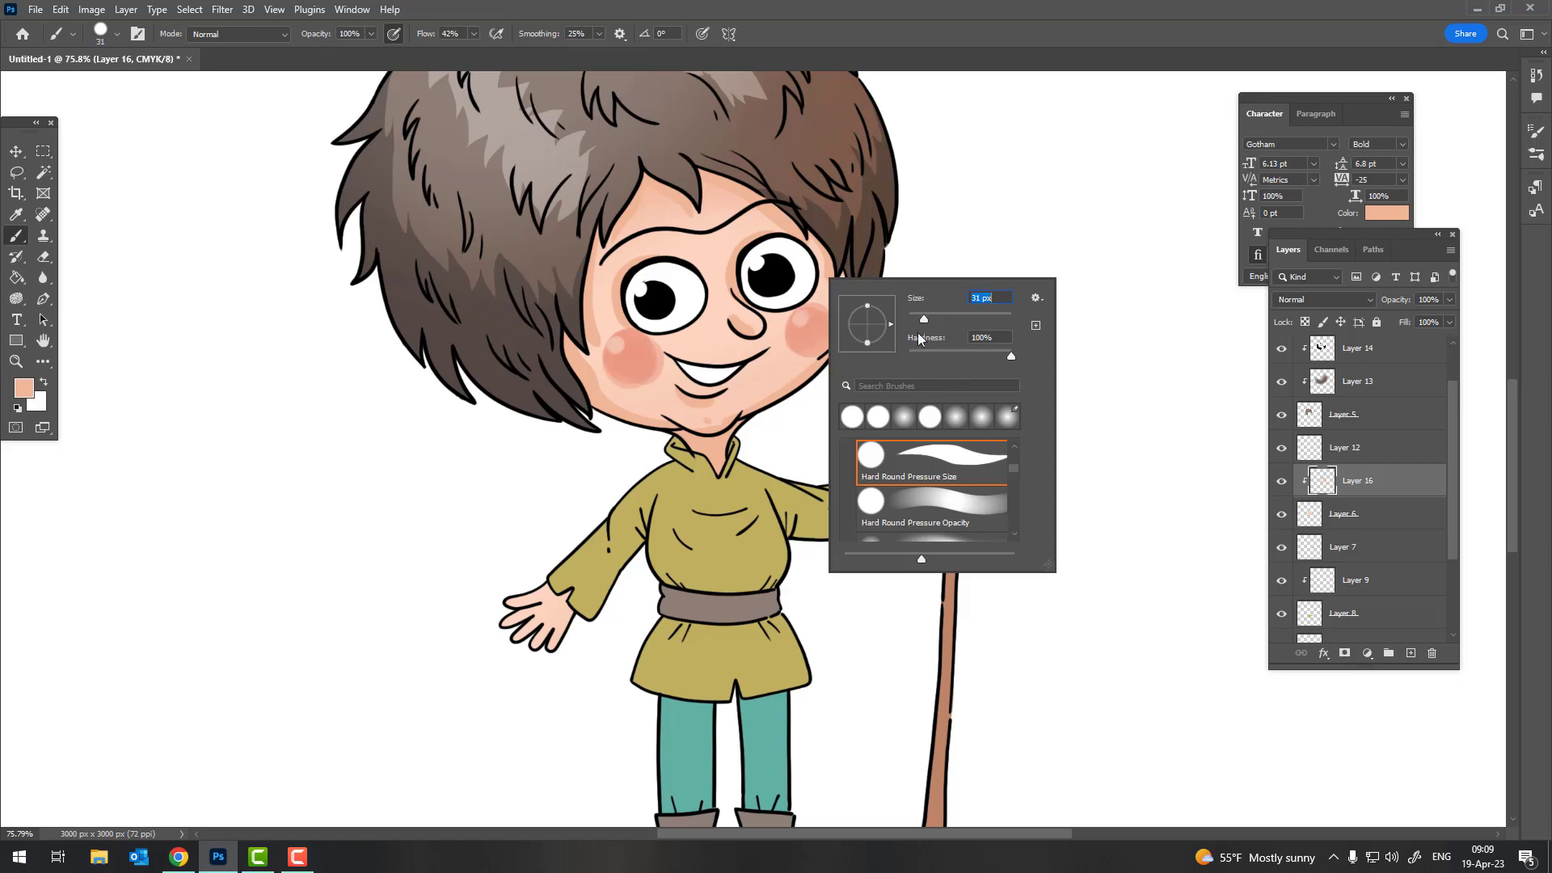
pyautogui.click(405, 34)
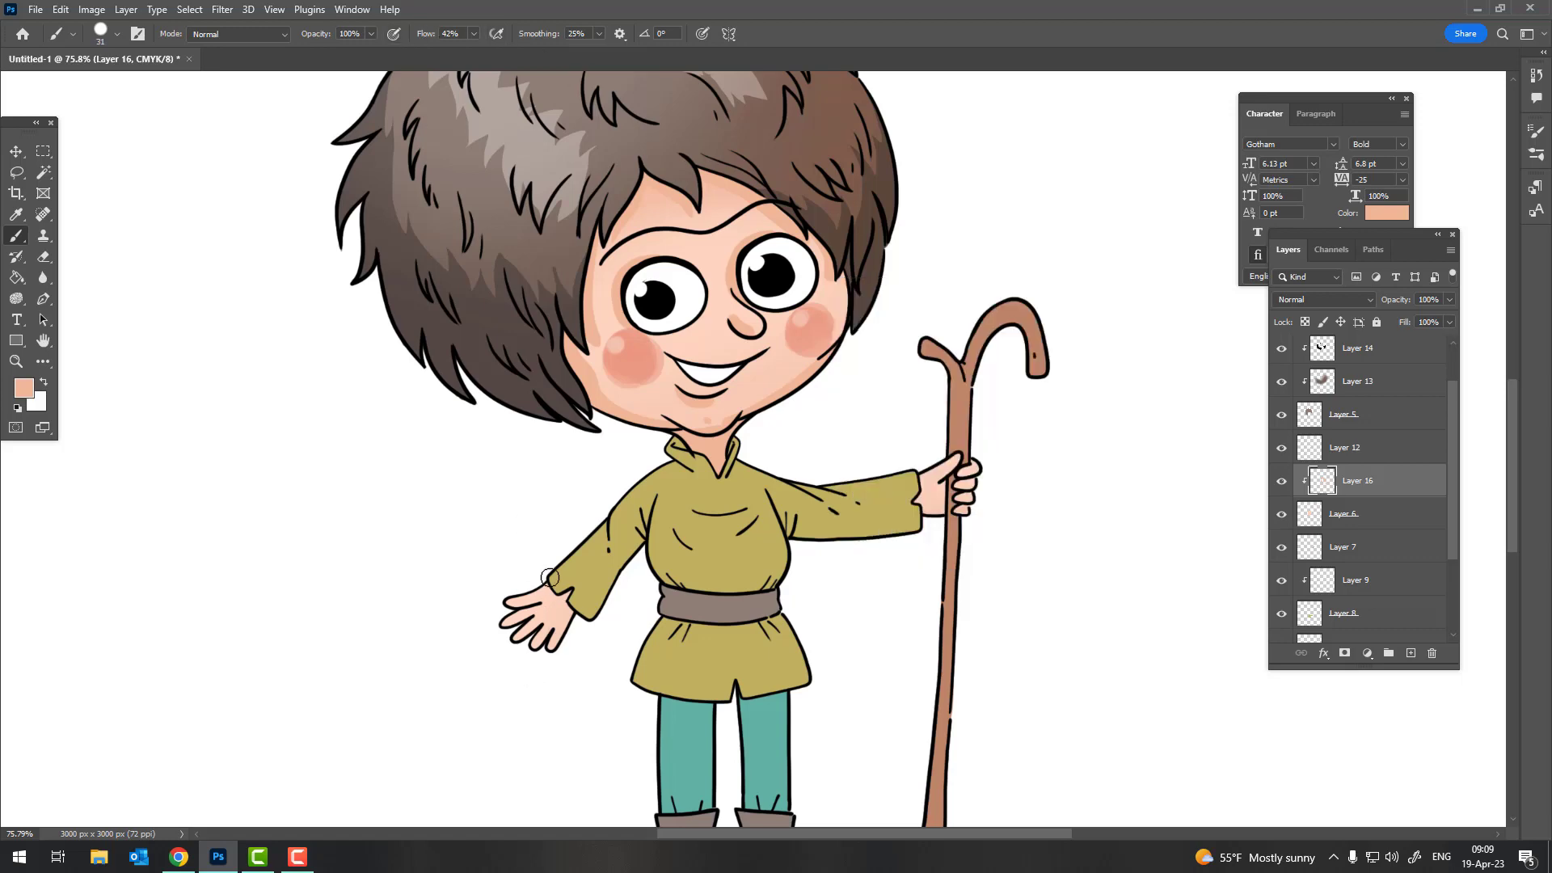
pyautogui.scroll(5, 550, 577)
# Shade the left hand's palm and finger bases and the right hand's lower palm and thumb
pyautogui.moveTo(558, 428); pyautogui.dragTo(461, 679)
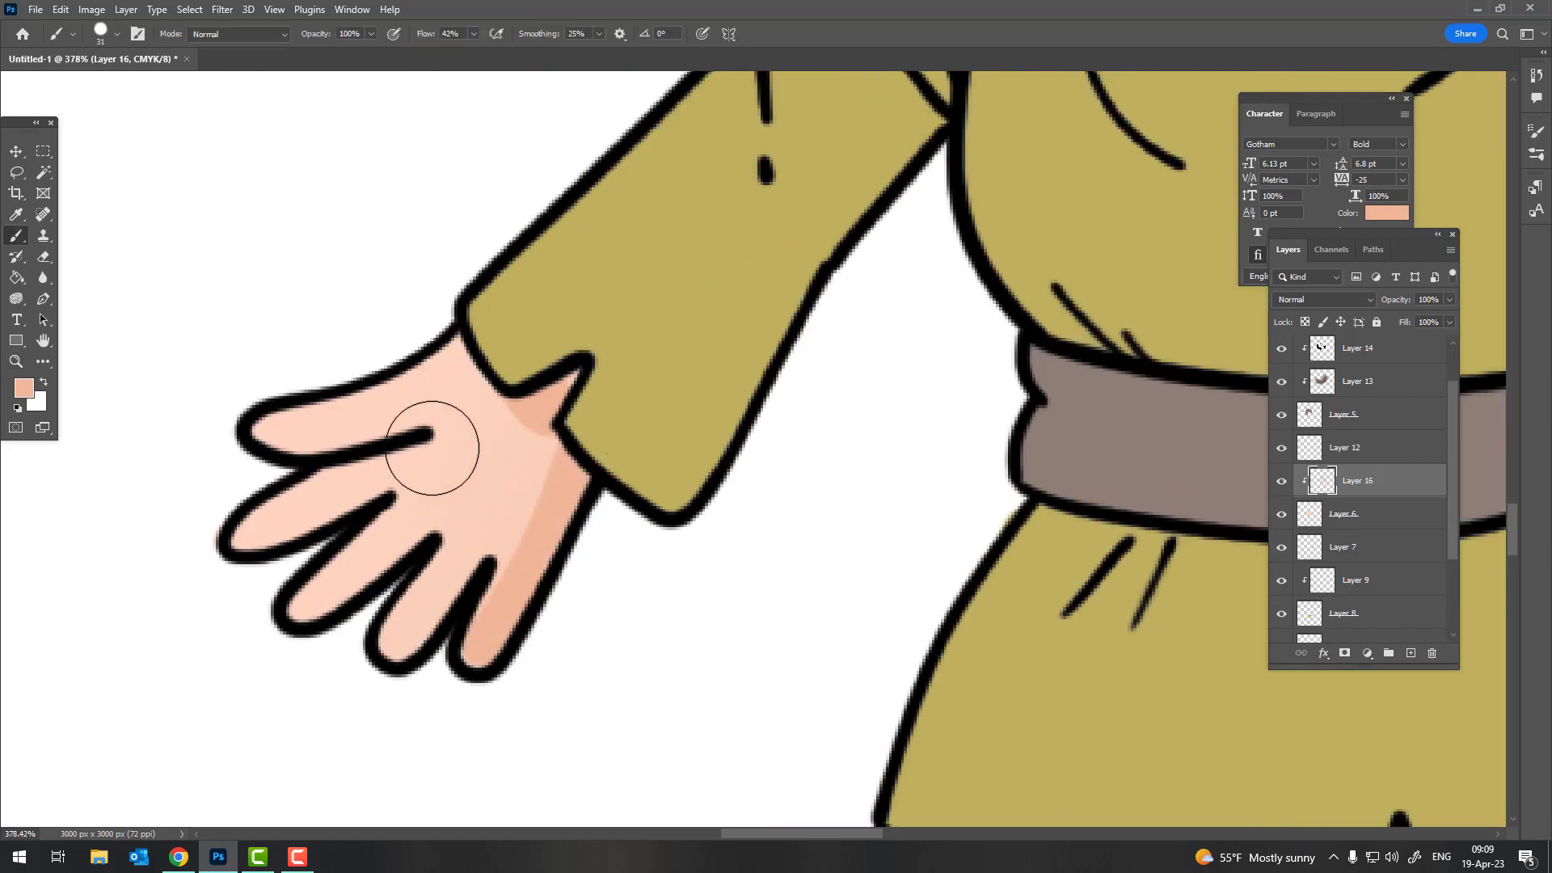
pyautogui.moveTo(433, 449)
pyautogui.mouseDown()
pyautogui.moveTo(450, 596)
pyautogui.moveTo(482, 544)
pyautogui.moveTo(444, 485)
pyautogui.moveTo(380, 502)
pyautogui.moveTo(391, 475)
pyautogui.moveTo(440, 453)
pyautogui.mouseUp()
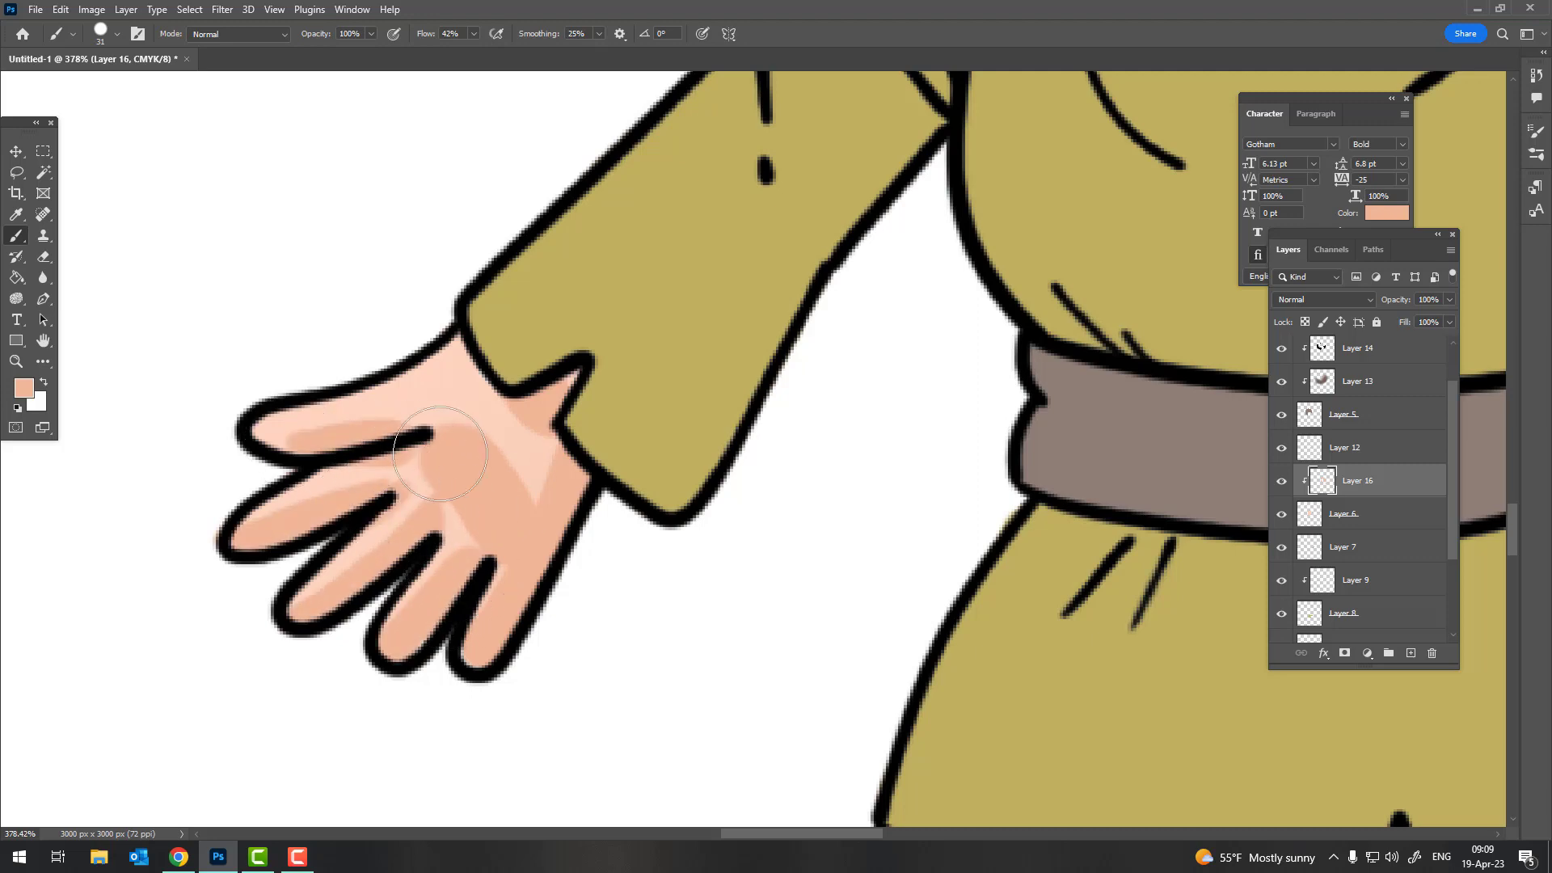
pyautogui.scroll(-5, 441, 453)
pyautogui.scroll(3, 945, 311)
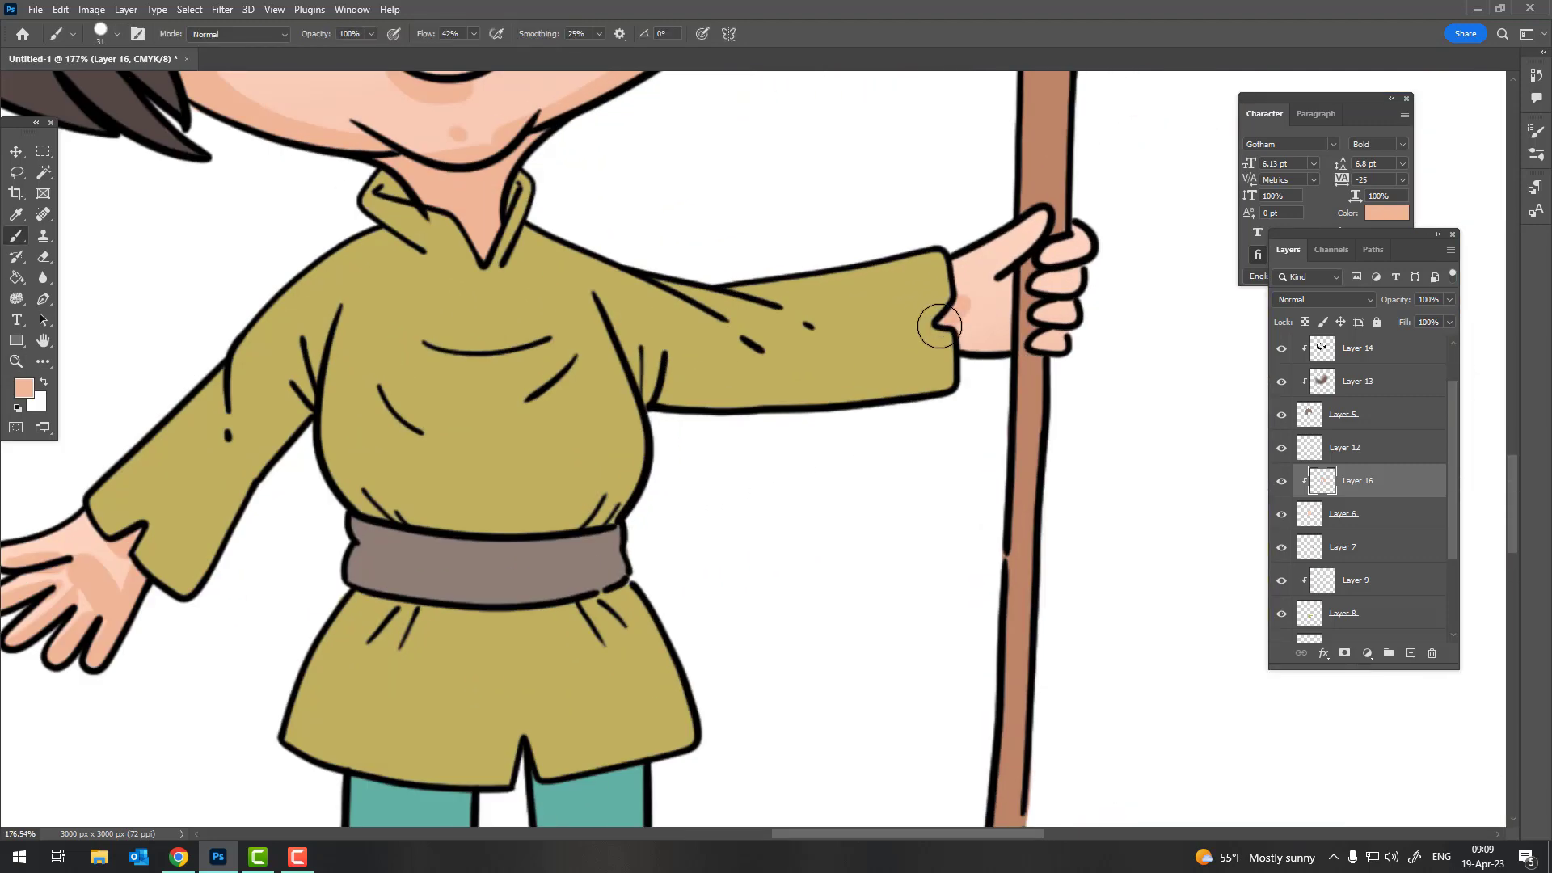
pyautogui.moveTo(940, 326)
pyautogui.mouseDown()
pyautogui.moveTo(995, 340)
pyautogui.moveTo(1034, 285)
pyautogui.moveTo(1067, 279)
pyautogui.moveTo(1051, 251)
pyautogui.moveTo(1043, 339)
pyautogui.moveTo(1046, 213)
pyautogui.mouseUp()
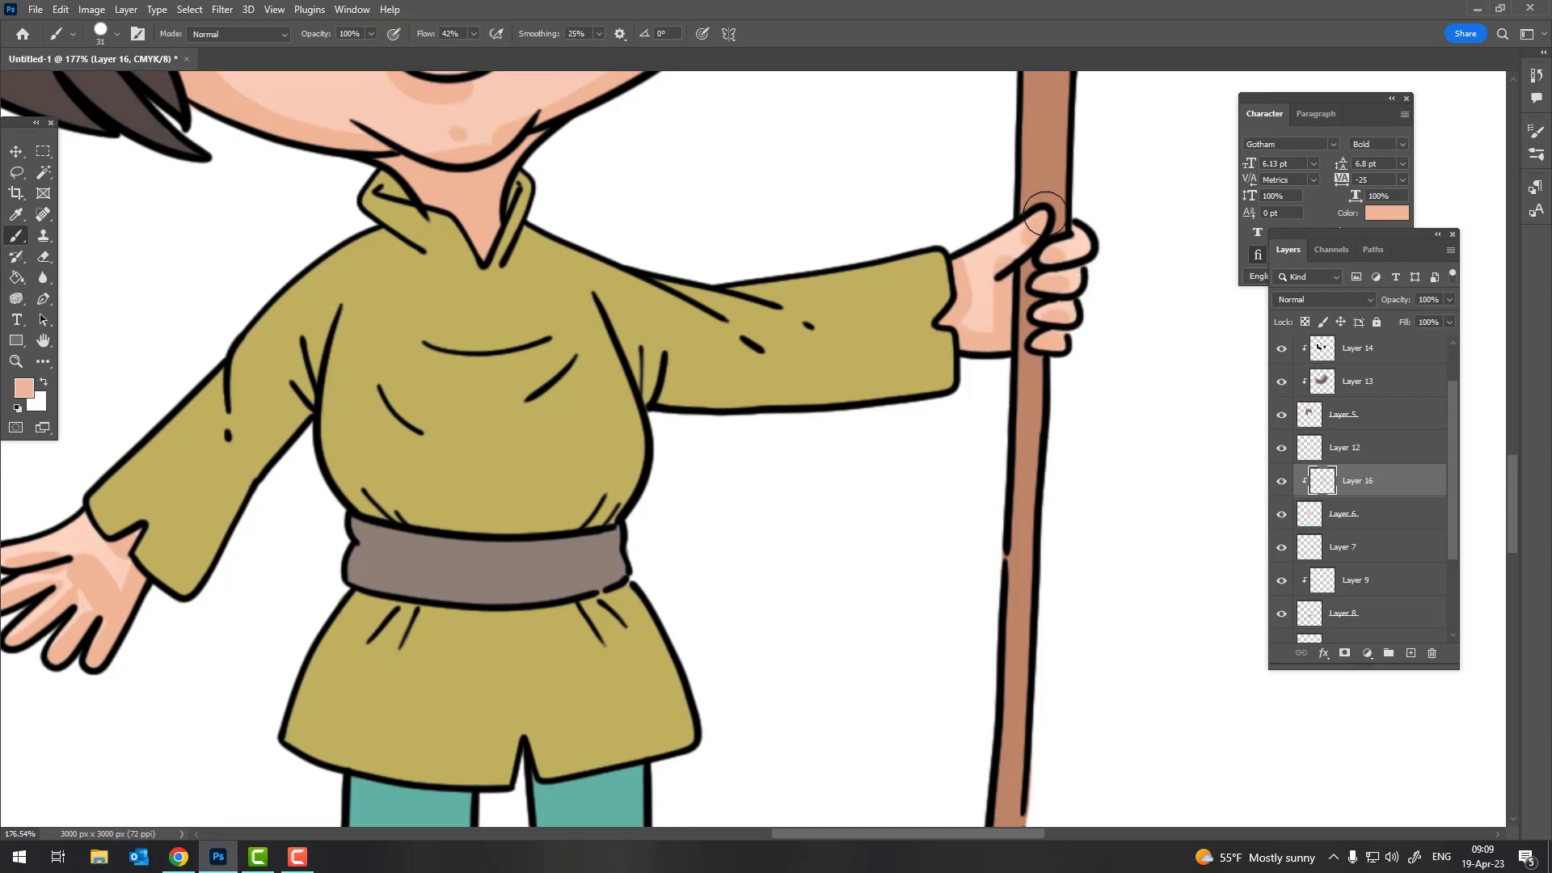
pyautogui.press('z')
pyautogui.scroll(-5, 889, 477)
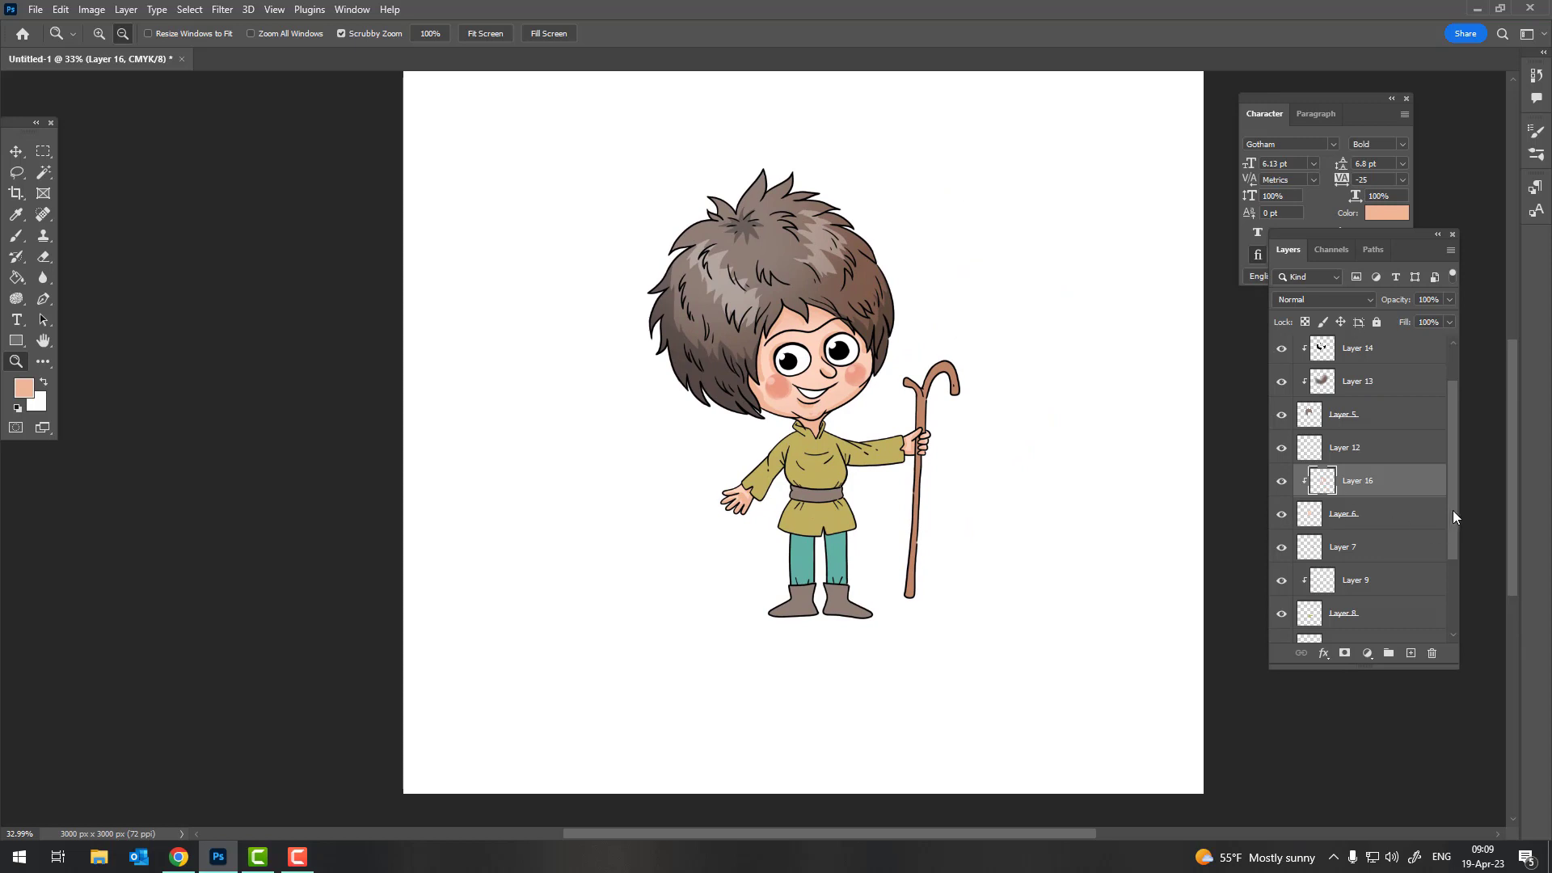
pyautogui.moveTo(1453, 513); pyautogui.dragTo(1453, 563)
# Add Layer 17 above Layer 7 and clip it to the staff
pyautogui.click(1282, 459)
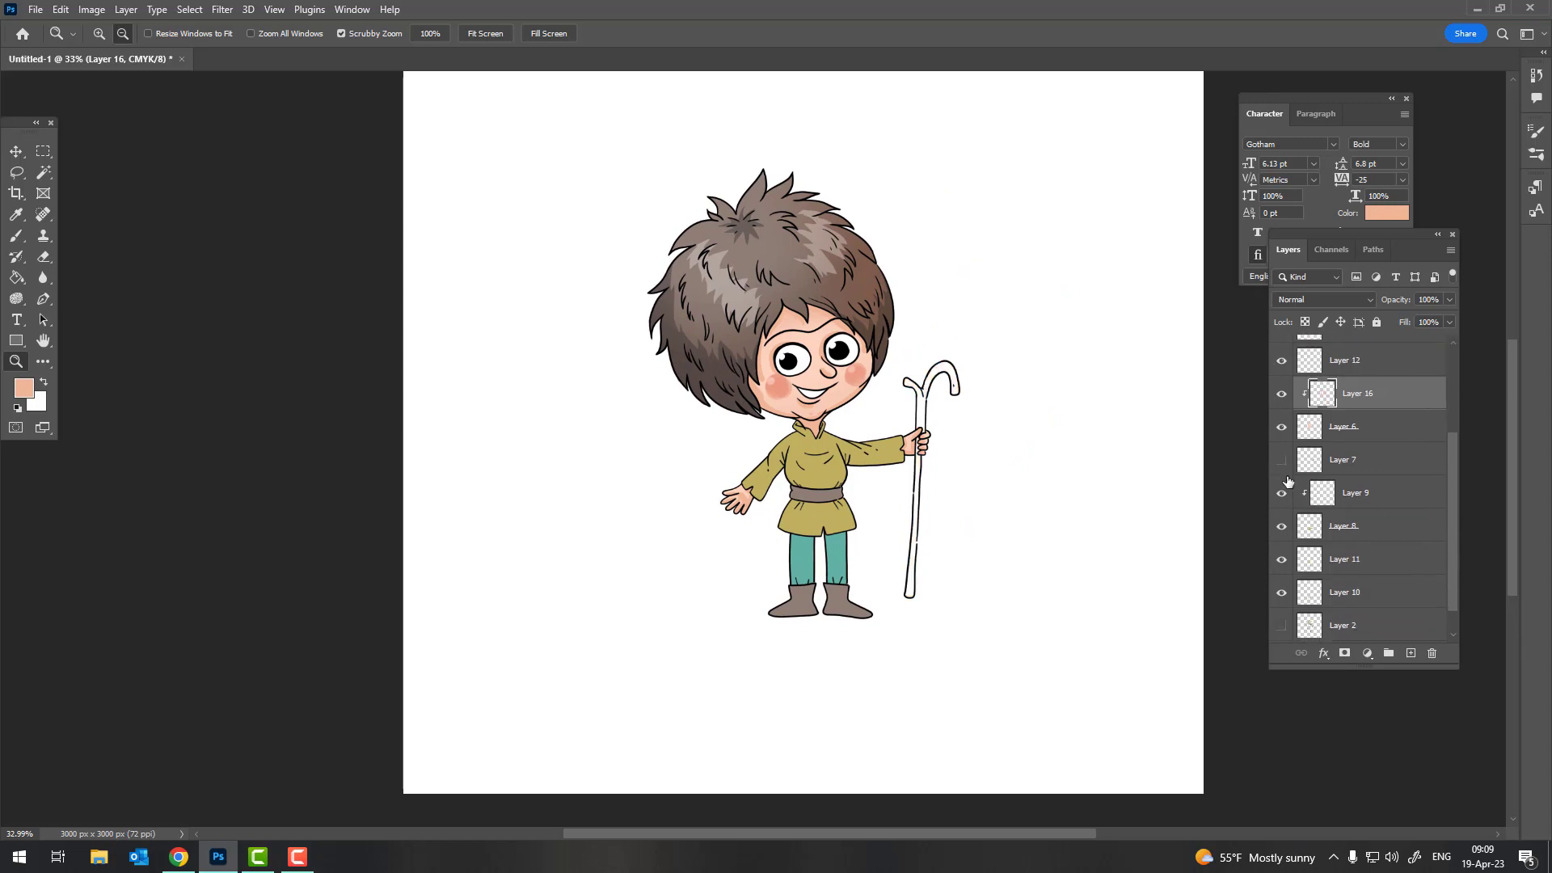
pyautogui.click(1282, 459)
pyautogui.click(1411, 652)
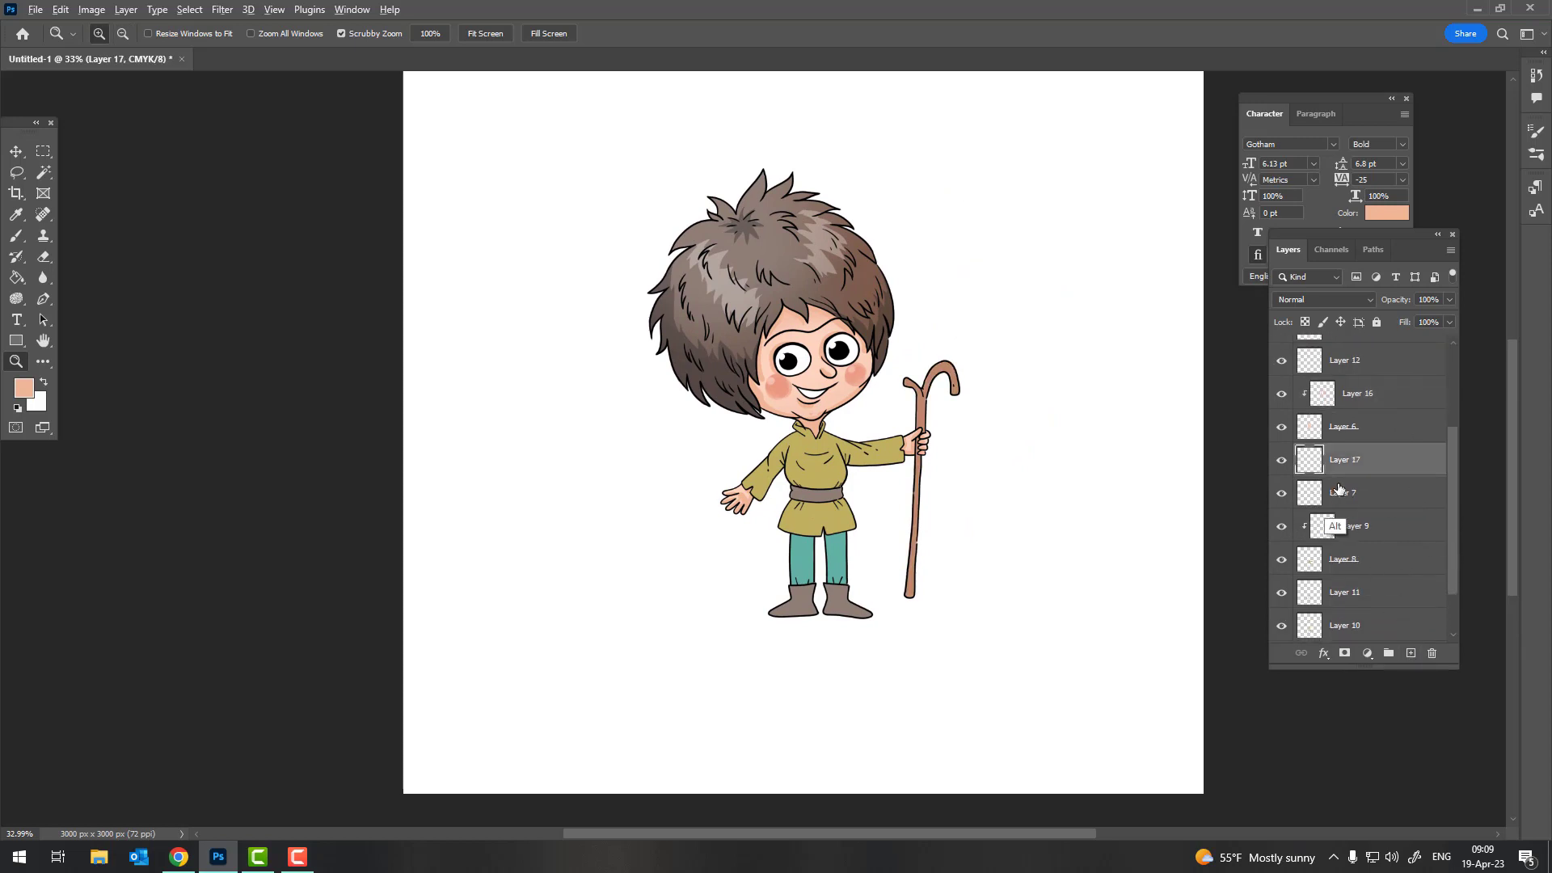
pyautogui.keyDown('alt'); pyautogui.click(1370, 475); pyautogui.keyUp('alt')
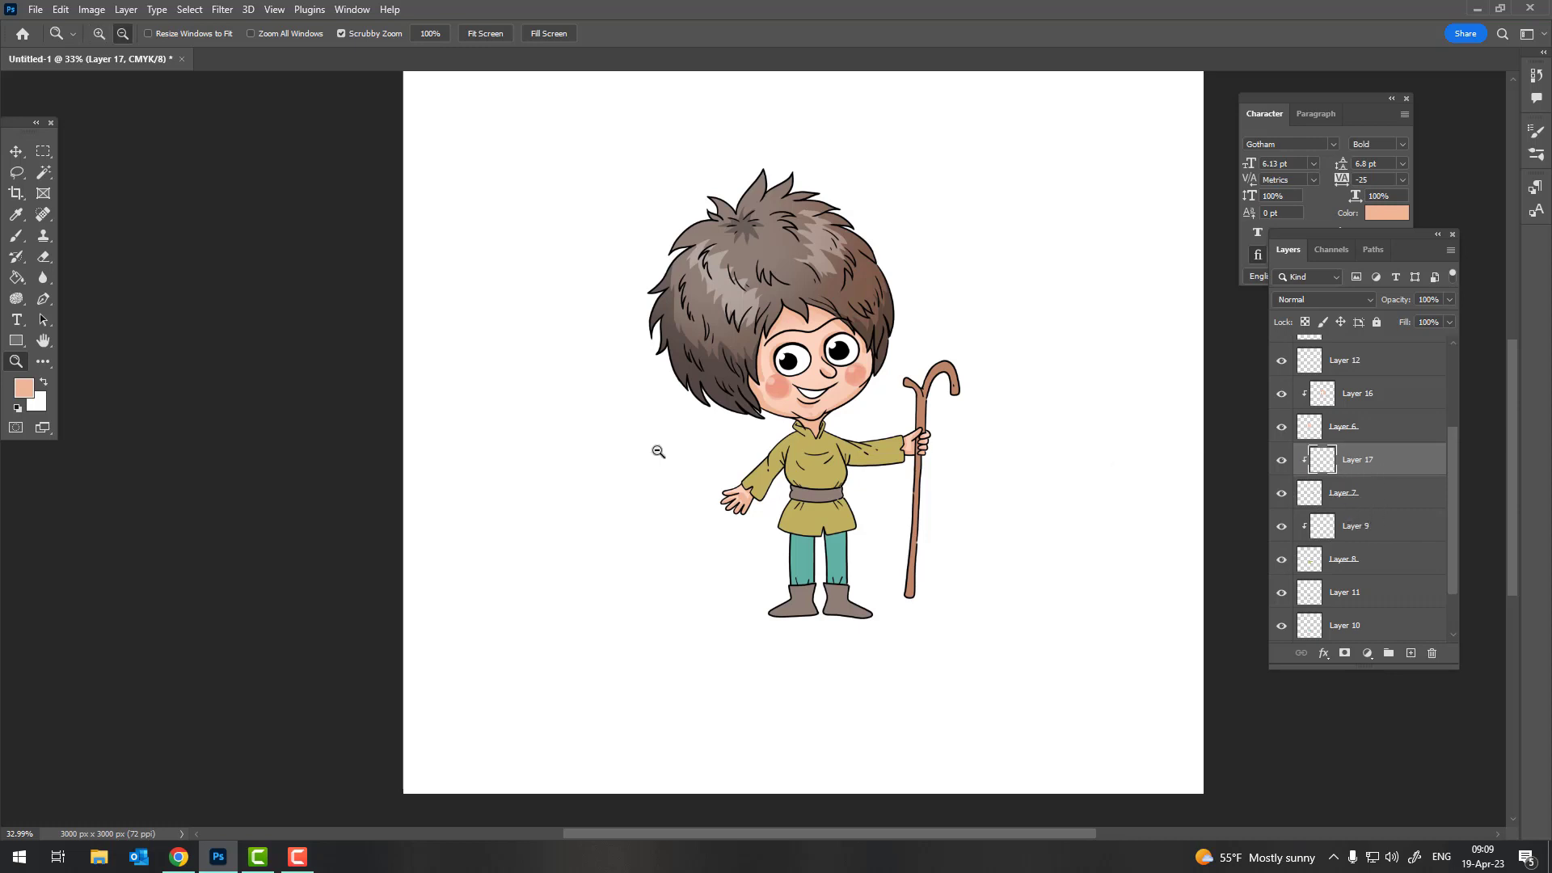
# Set the foreground to a darker shade of the staff's brown
pyautogui.click(29, 390)
pyautogui.click(954, 356)
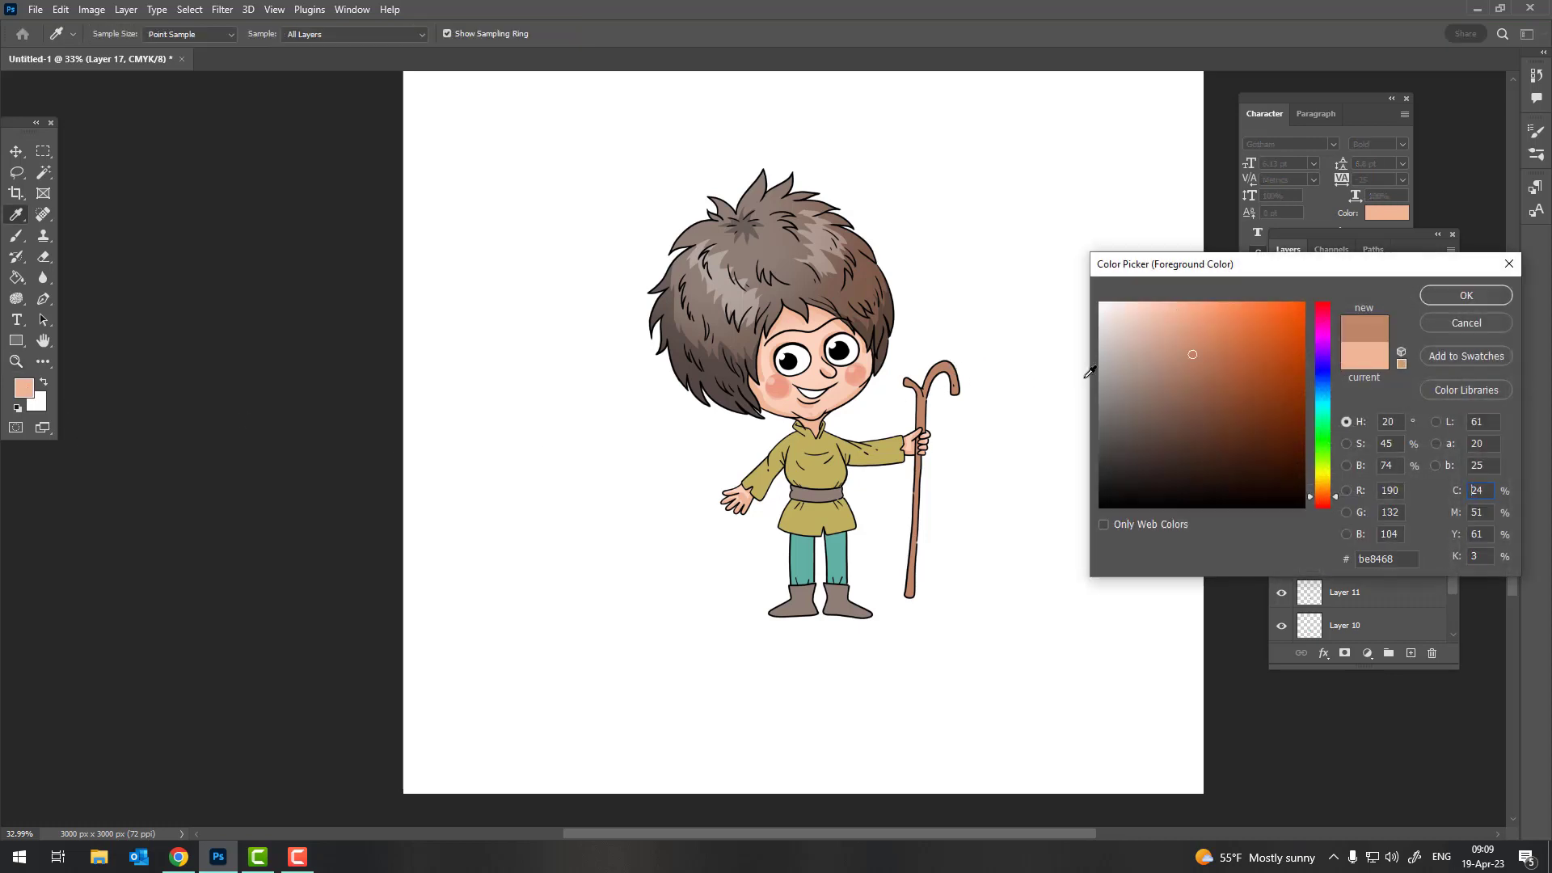
pyautogui.click(1212, 378)
pyautogui.click(1424, 301)
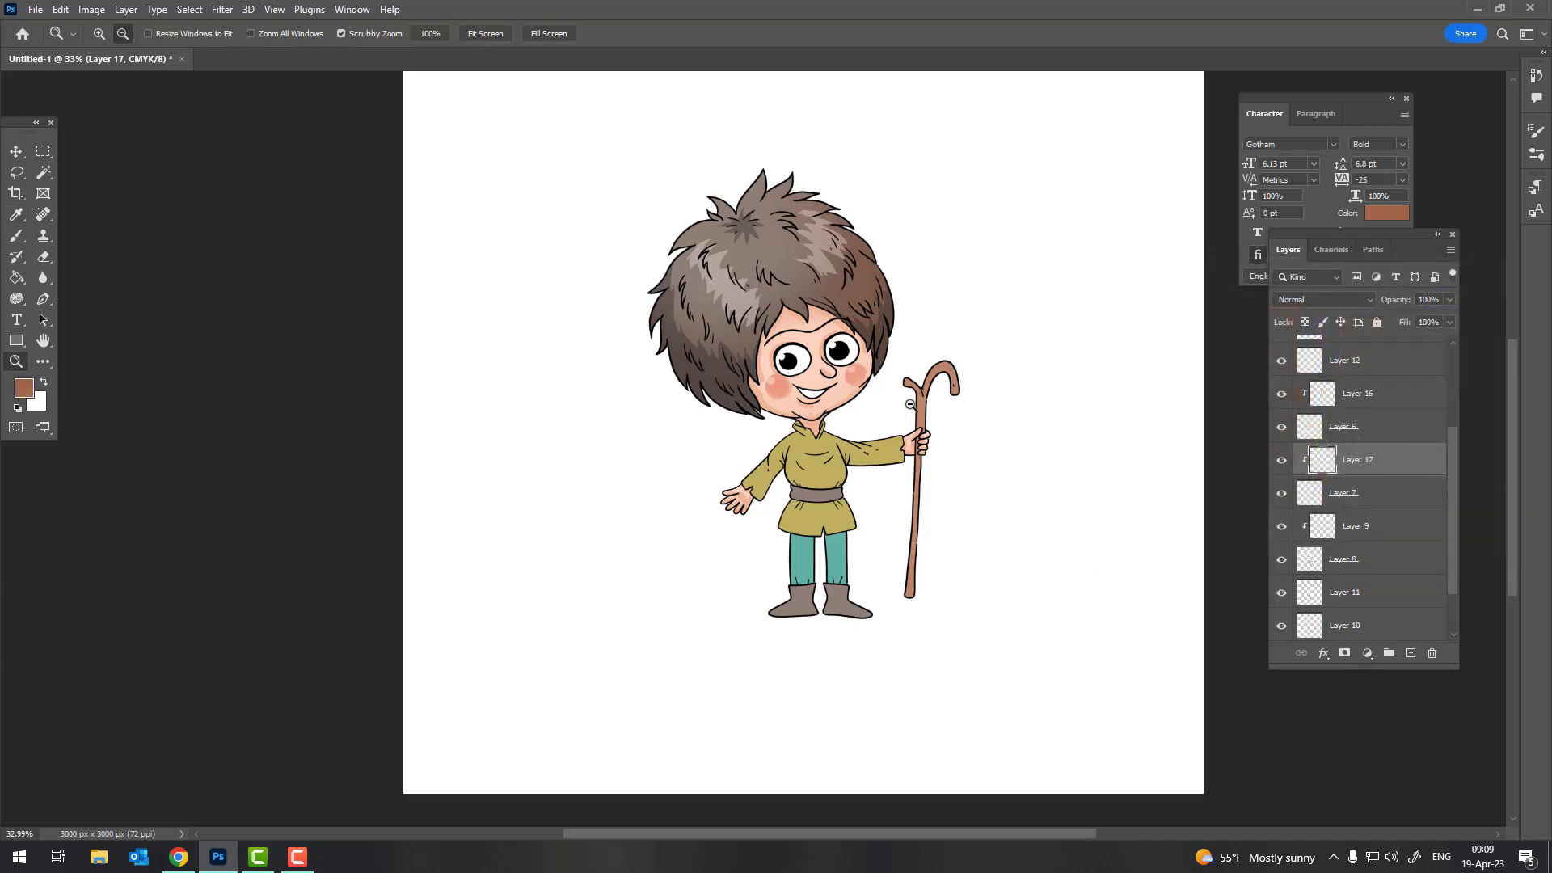
pyautogui.scroll(3, 929, 380)
pyautogui.scroll(2, 933, 384)
# Brush darker brown shading on the staff's hook and upper shaft
pyautogui.press('b')
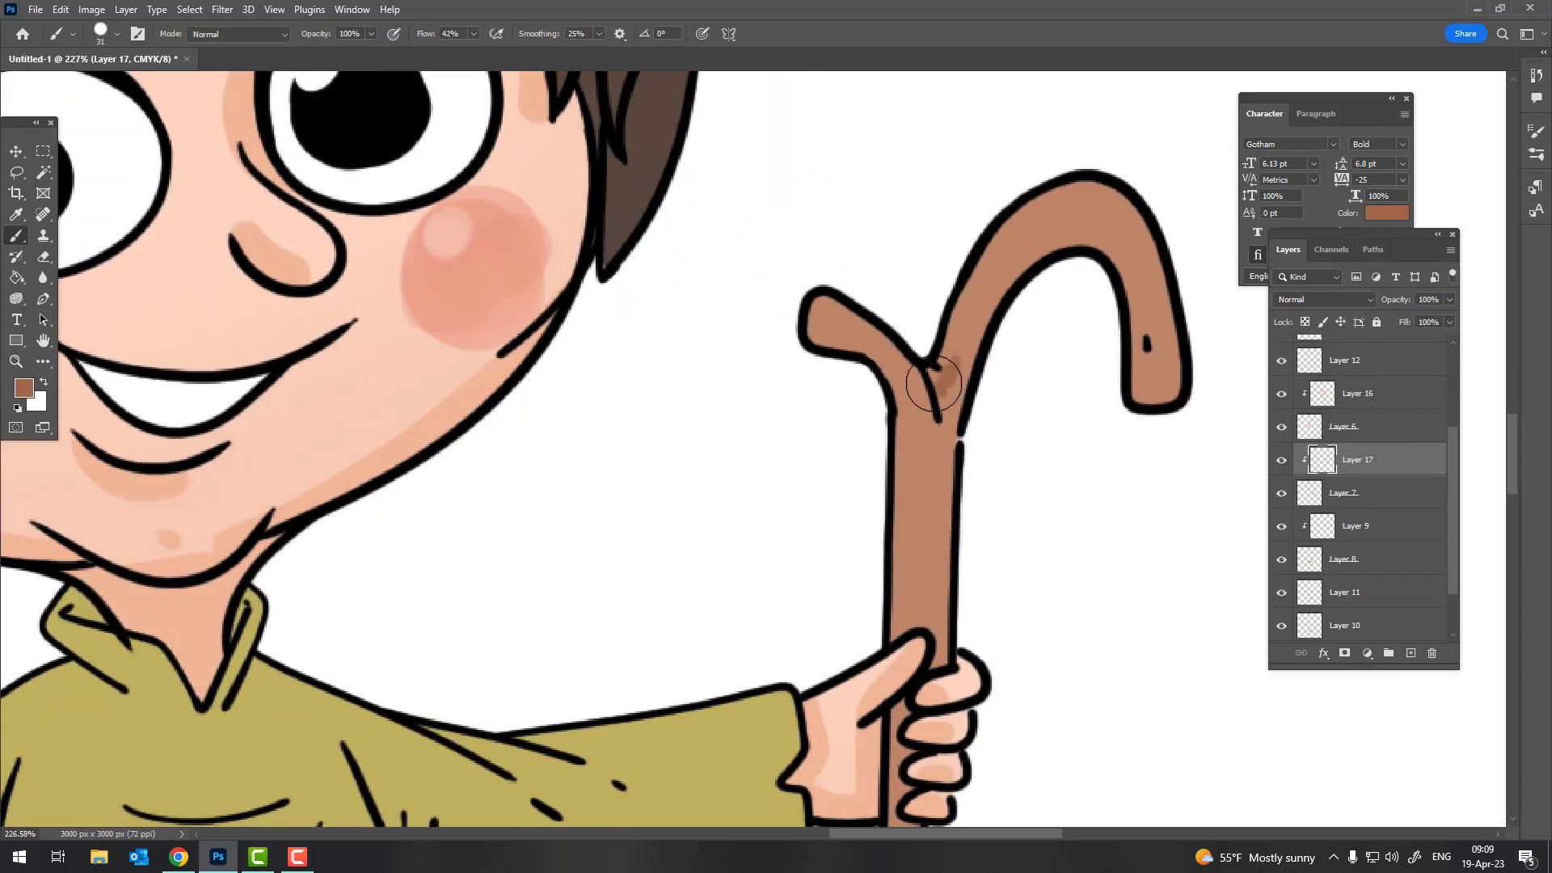
pyautogui.moveTo(970, 311)
pyautogui.mouseDown()
pyautogui.moveTo(946, 400)
pyautogui.moveTo(712, 408)
pyautogui.mouseUp()
pyautogui.moveTo(909, 396)
pyautogui.mouseDown()
pyautogui.moveTo(901, 317)
pyautogui.moveTo(909, 393)
pyautogui.mouseUp()
pyautogui.moveTo(655, 388)
pyautogui.mouseDown()
pyautogui.moveTo(671, 420)
pyautogui.moveTo(582, 335)
pyautogui.mouseUp()
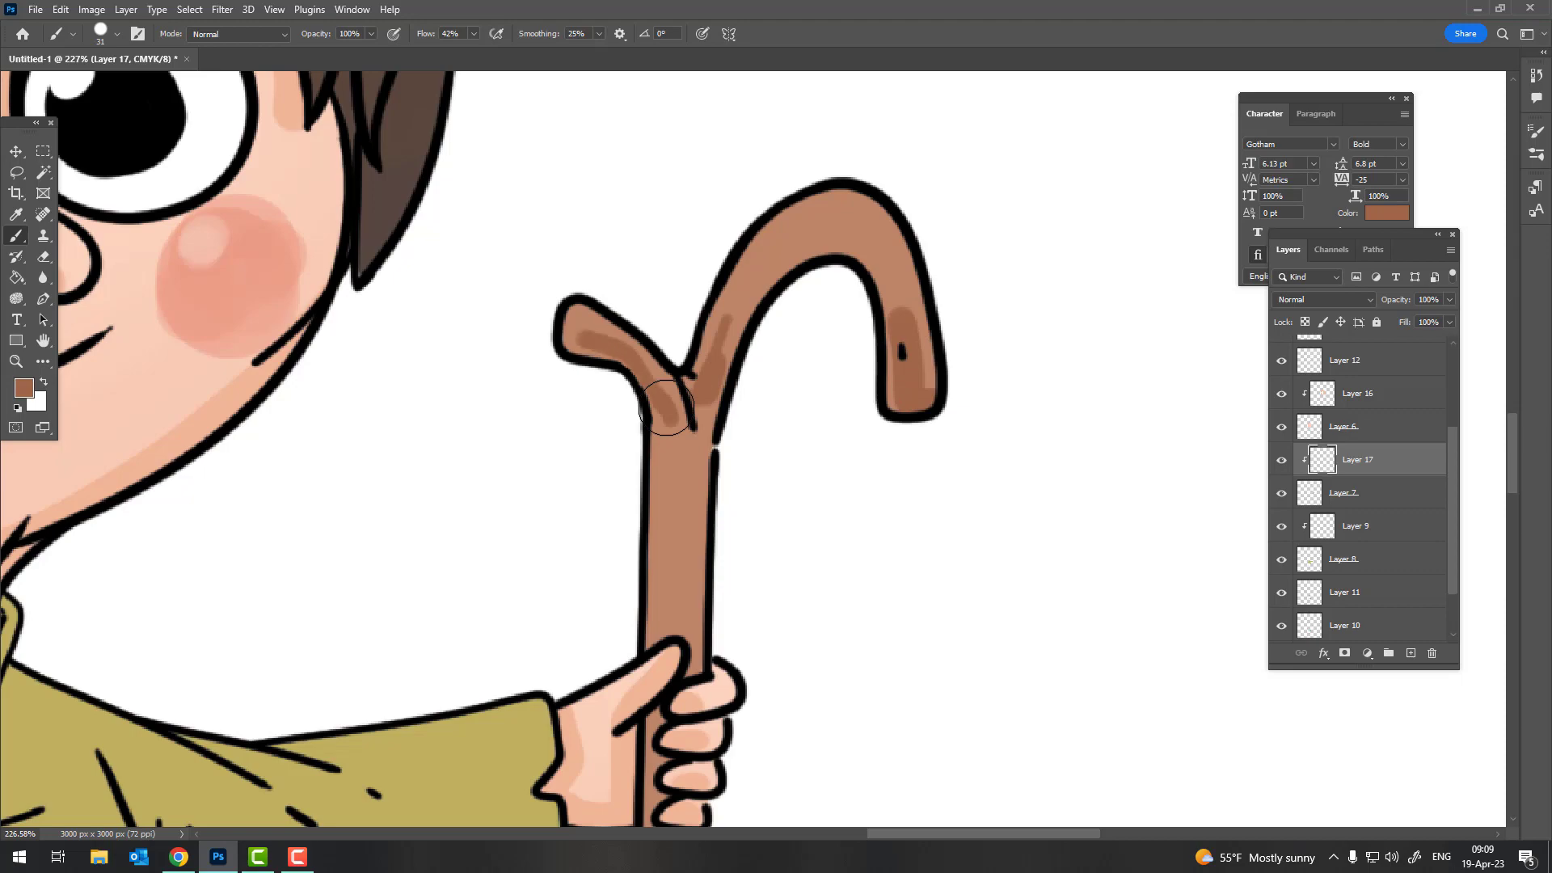
pyautogui.scroll(-5, 719, 405)
pyautogui.scroll(1, 808, 348)
pyautogui.scroll(5, 704, 340)
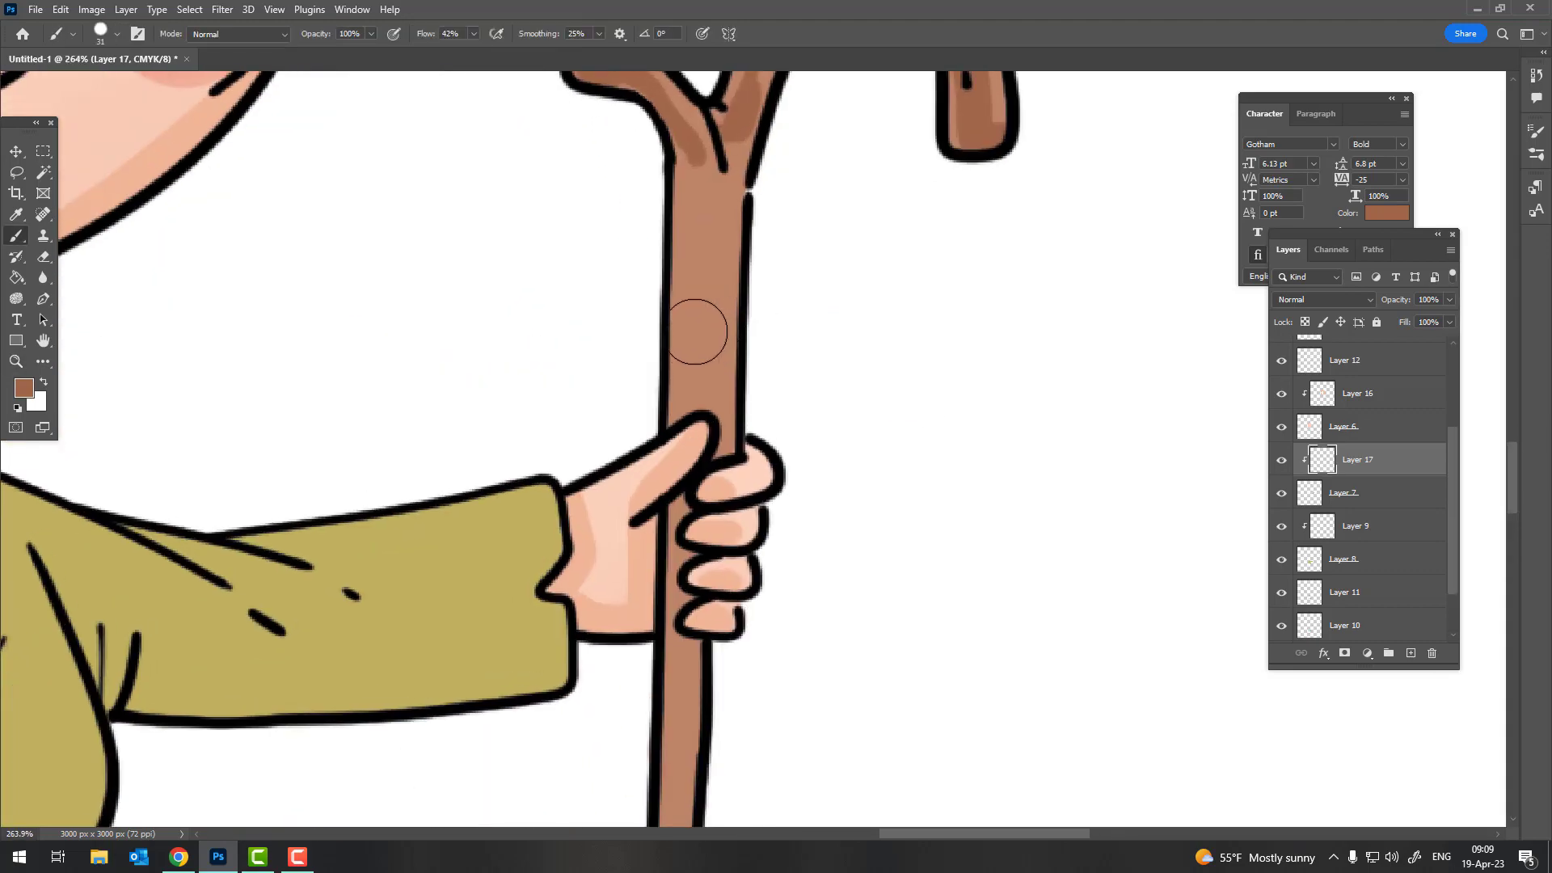
pyautogui.moveTo(697, 331); pyautogui.dragTo(696, 388)
pyautogui.moveTo(703, 210)
pyautogui.mouseDown()
pyautogui.moveTo(703, 271)
pyautogui.moveTo(748, 335)
pyautogui.moveTo(781, 112)
pyautogui.mouseUp()
# Continue the darker brown shading down the lower staff to its bottom end
pyautogui.press('z')
pyautogui.scroll(-5, 732, 497)
pyautogui.scroll(-2, 732, 497)
pyautogui.scroll(5, 790, 380)
pyautogui.press('b')
pyautogui.moveTo(752, 233); pyautogui.dragTo(750, 319)
pyautogui.moveTo(749, 372); pyautogui.dragTo(747, 400)
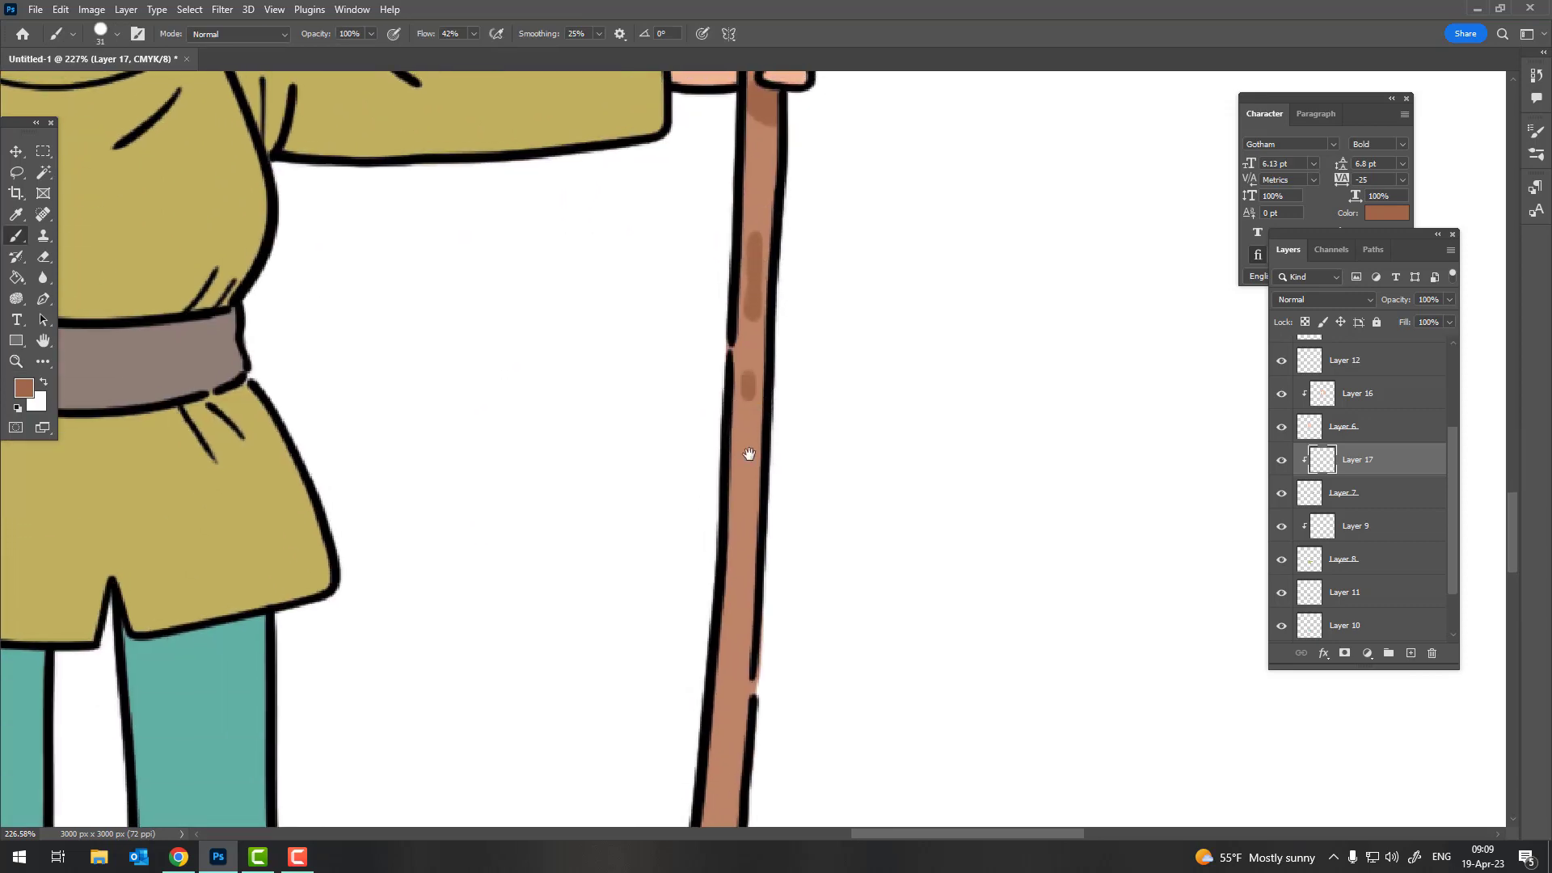
pyautogui.moveTo(750, 454); pyautogui.dragTo(810, 115)
pyautogui.moveTo(805, 319); pyautogui.dragTo(794, 372)
pyautogui.moveTo(786, 425); pyautogui.dragTo(766, 574)
pyautogui.moveTo(764, 639)
pyautogui.mouseDown()
pyautogui.moveTo(756, 720)
pyautogui.moveTo(748, 628)
pyautogui.moveTo(843, 444)
pyautogui.moveTo(925, 356)
pyautogui.mouseUp()
pyautogui.press('z')
# Add a new layer above the trousers layer and clip it to the trousers
pyautogui.moveTo(797, 329)
pyautogui.mouseDown()
pyautogui.moveTo(738, 399)
pyautogui.moveTo(868, 385)
pyautogui.mouseUp()
pyautogui.scroll(-1, 1451, 526)
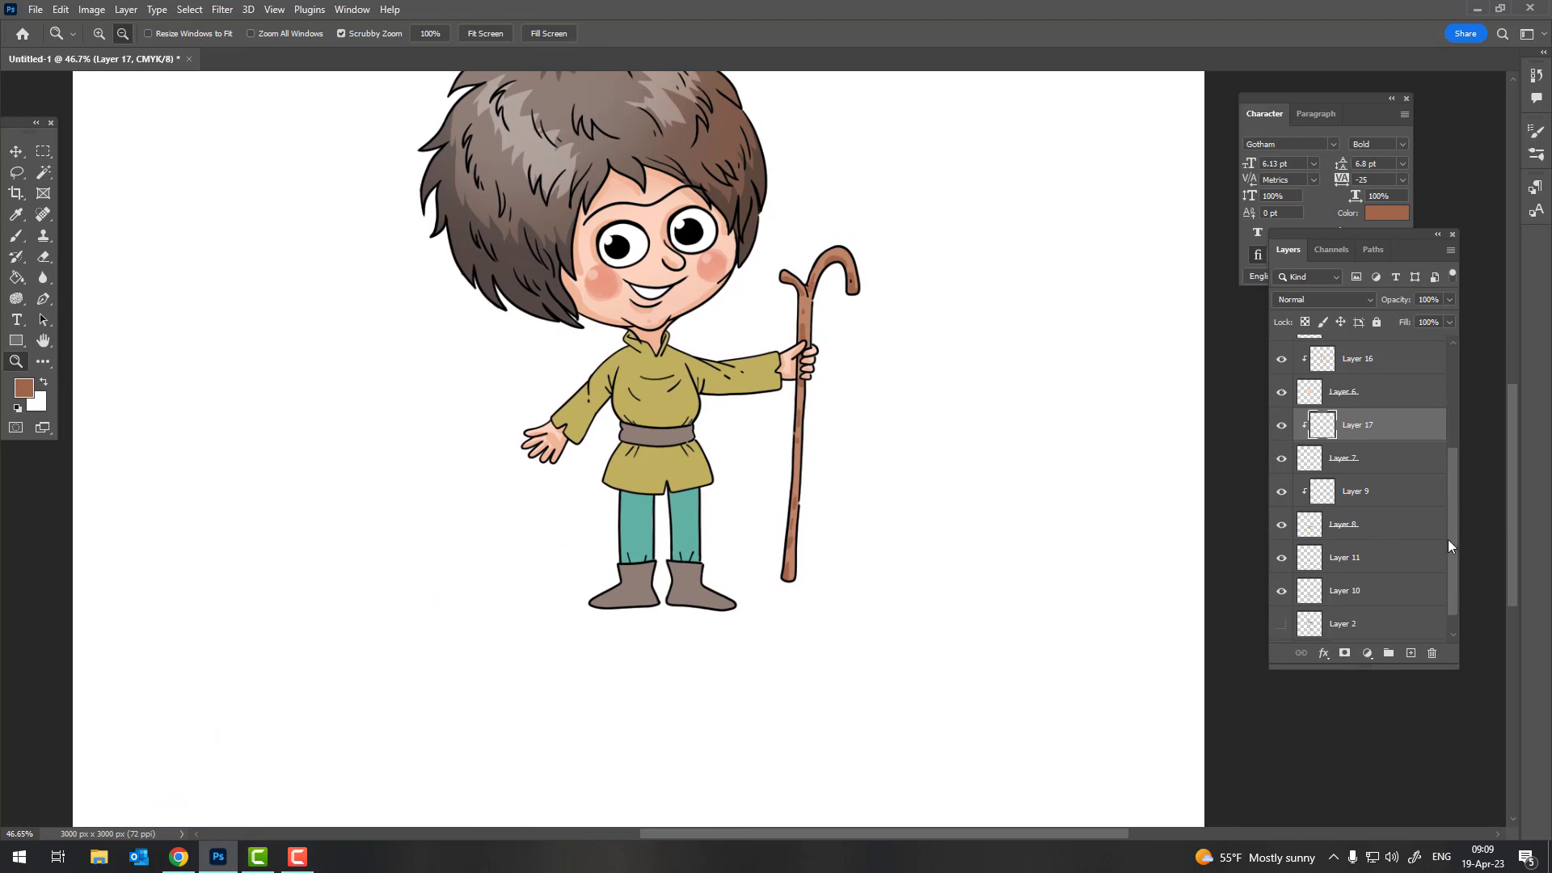
pyautogui.scroll(-1, 1448, 558)
pyautogui.click(1281, 559)
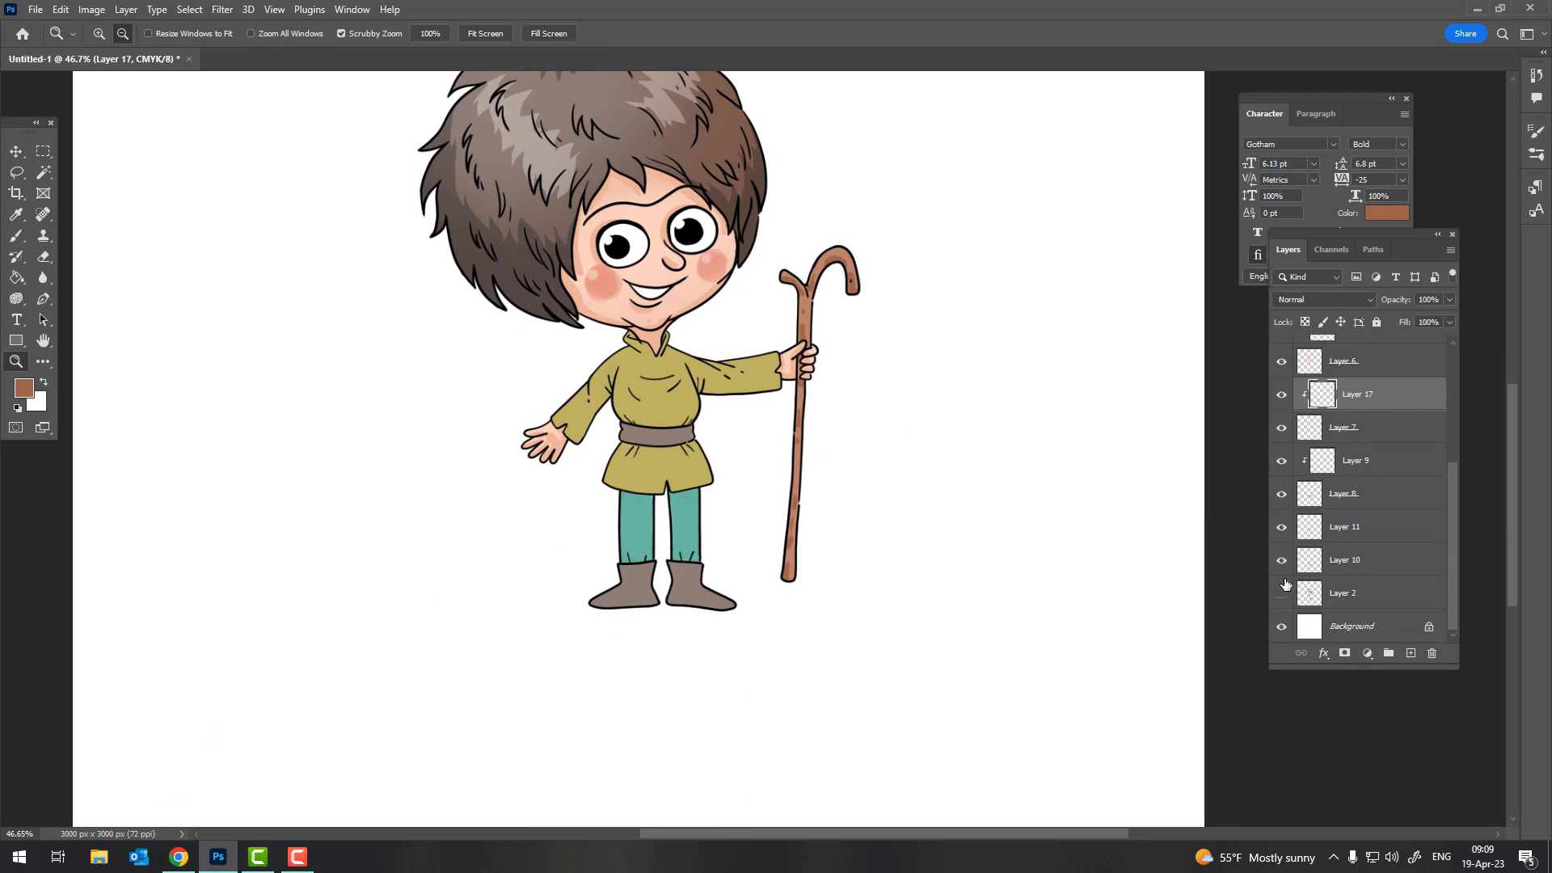
pyautogui.click(1311, 576)
pyautogui.click(1411, 652)
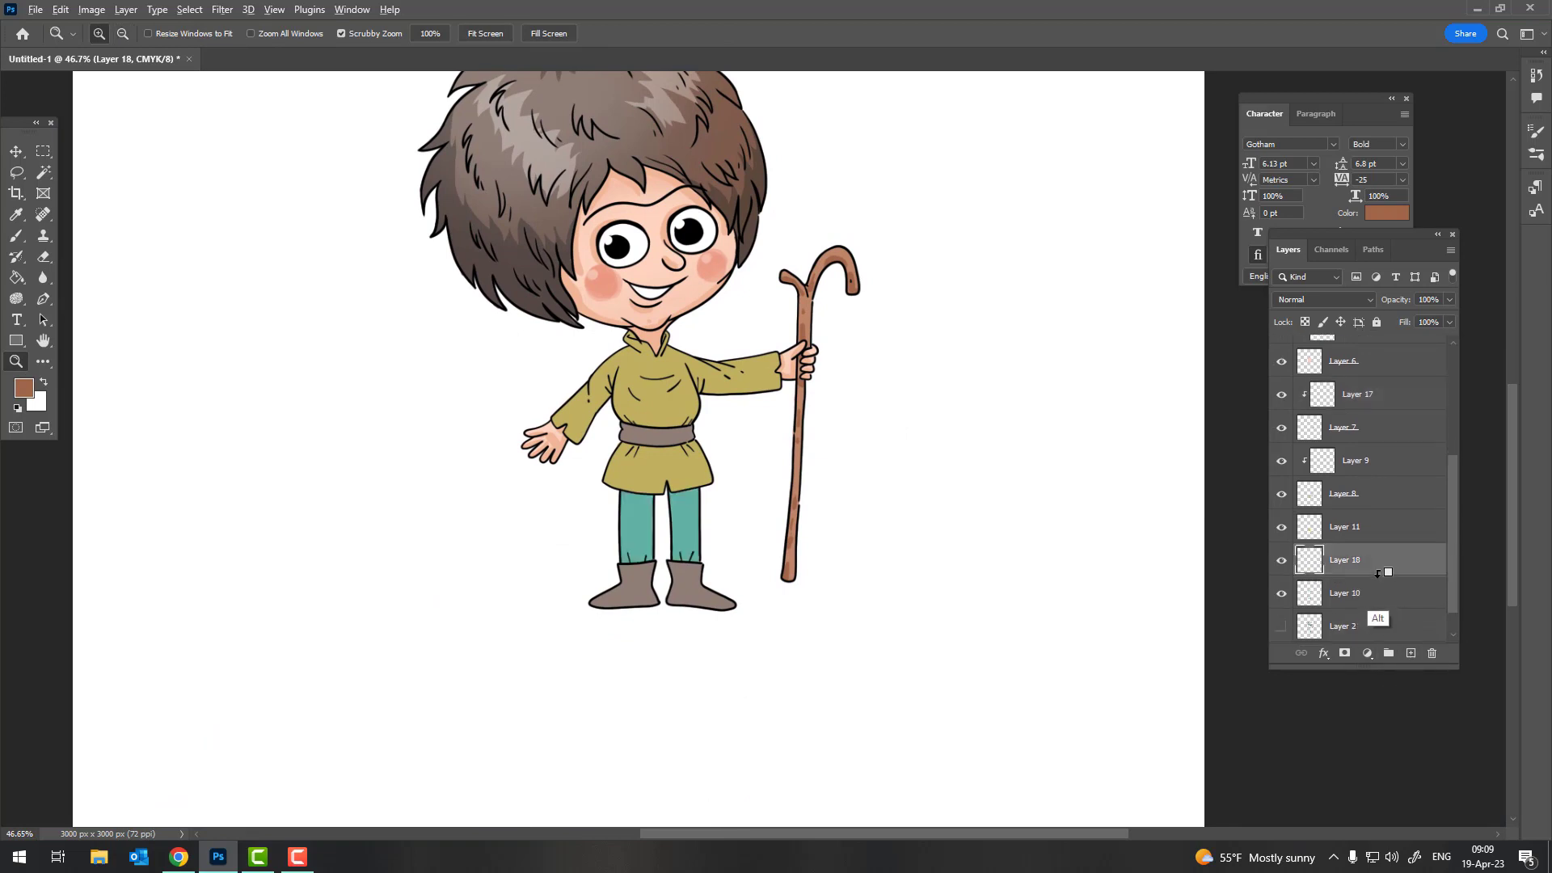
pyautogui.keyDown('alt'); pyautogui.click(1379, 576); pyautogui.keyUp('alt')
# Sample the trouser teal and set the foreground to a darker teal
pyautogui.moveTo(661, 501); pyautogui.dragTo(710, 526)
pyautogui.press('i')
pyautogui.click(710, 527)
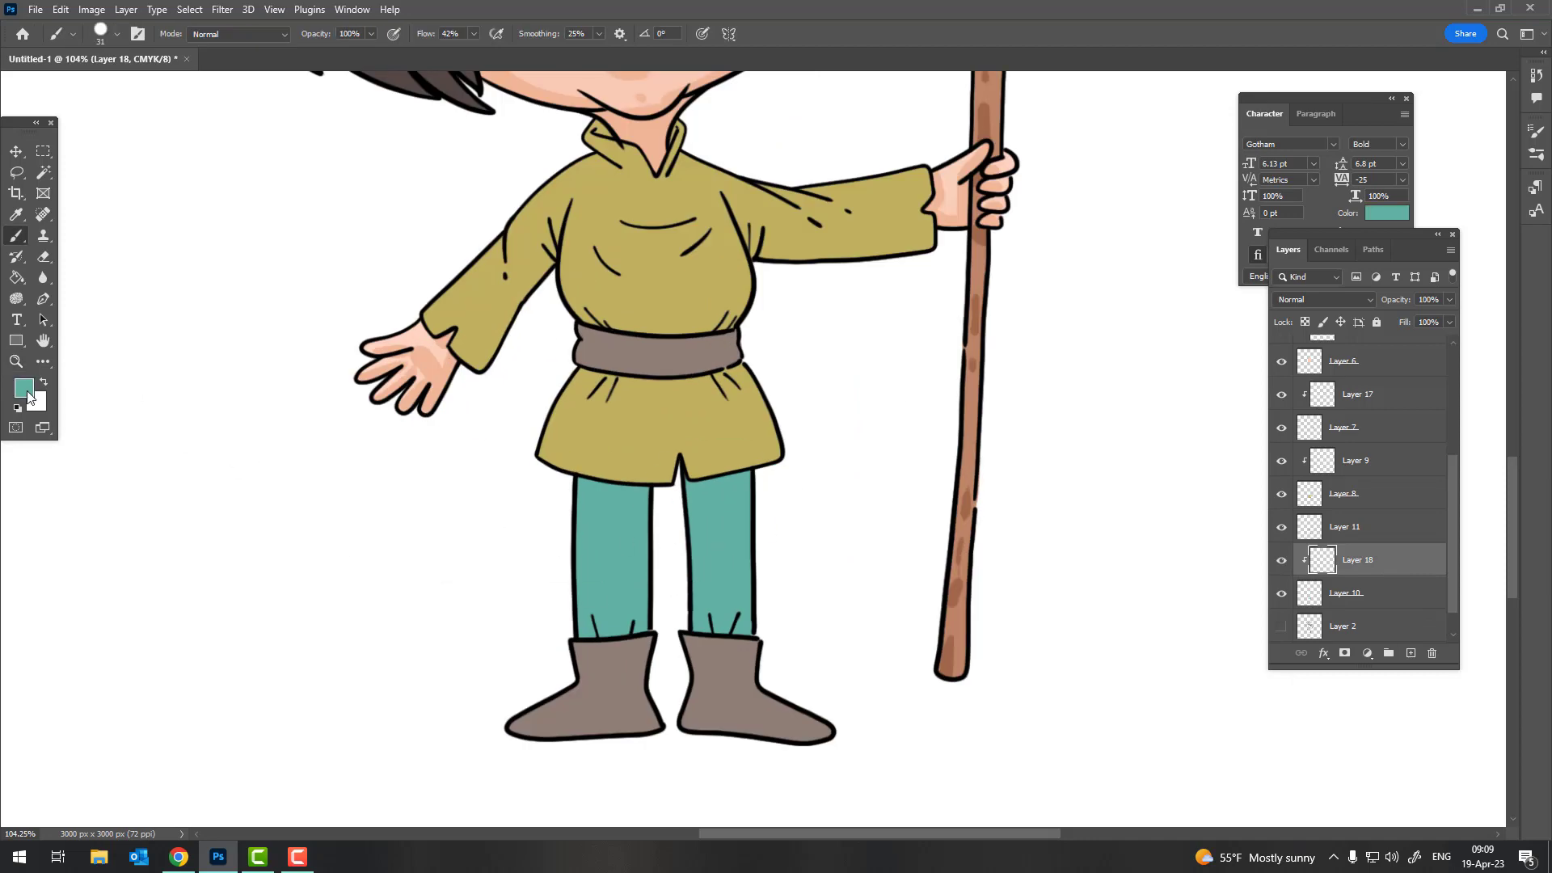
pyautogui.click(24, 388)
pyautogui.click(1204, 390)
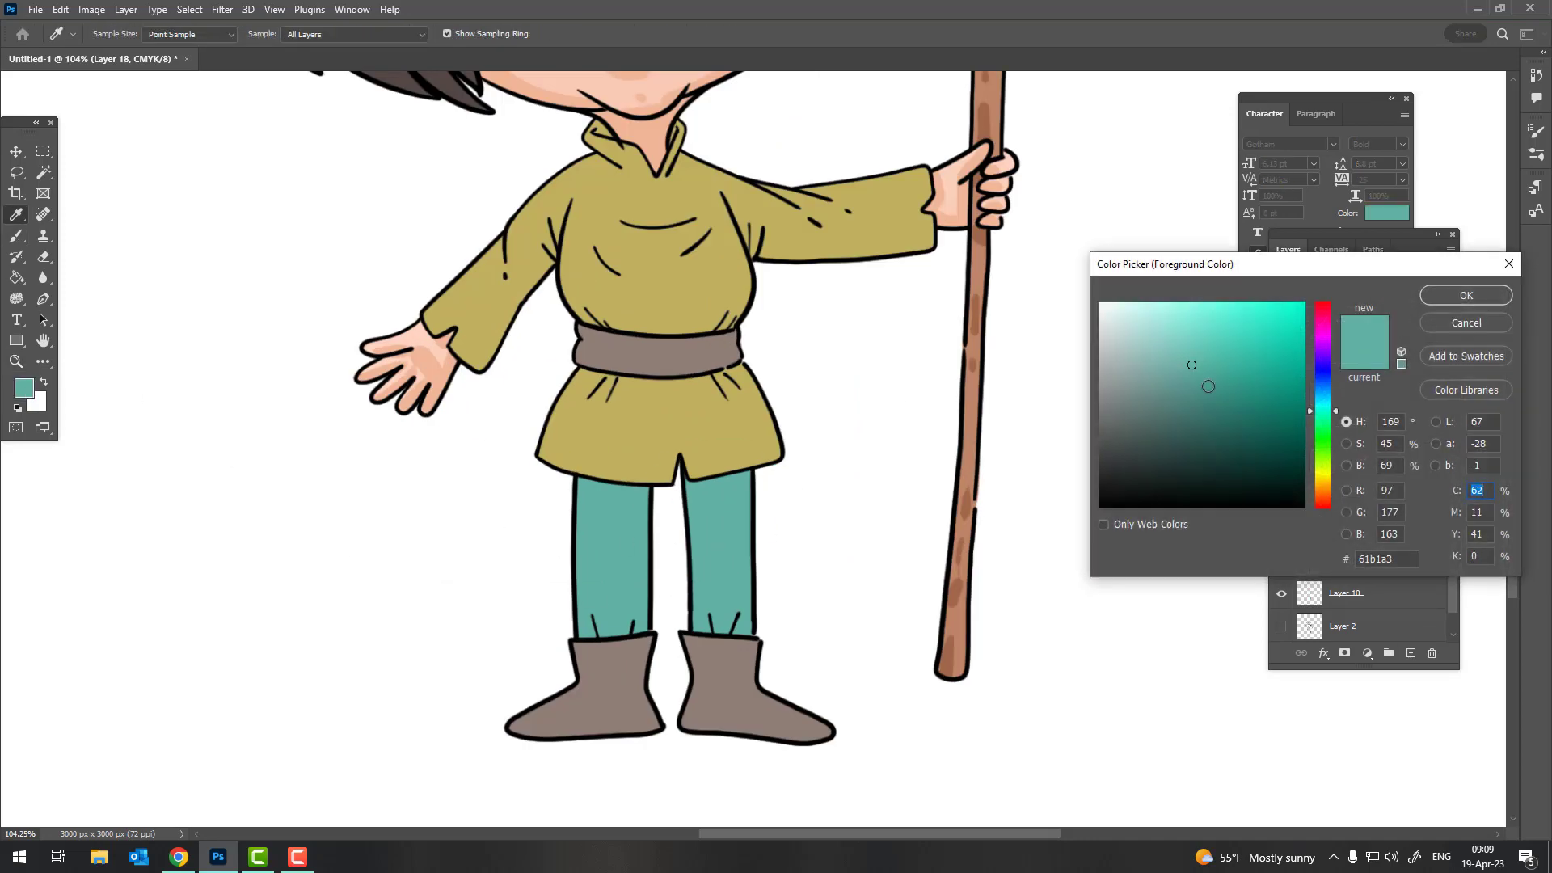
pyautogui.click(1468, 295)
# Switch the brush to a hard round preset
pyautogui.press('z')
pyautogui.scroll(5, 763, 461)
pyautogui.scroll(-5, 861, 386)
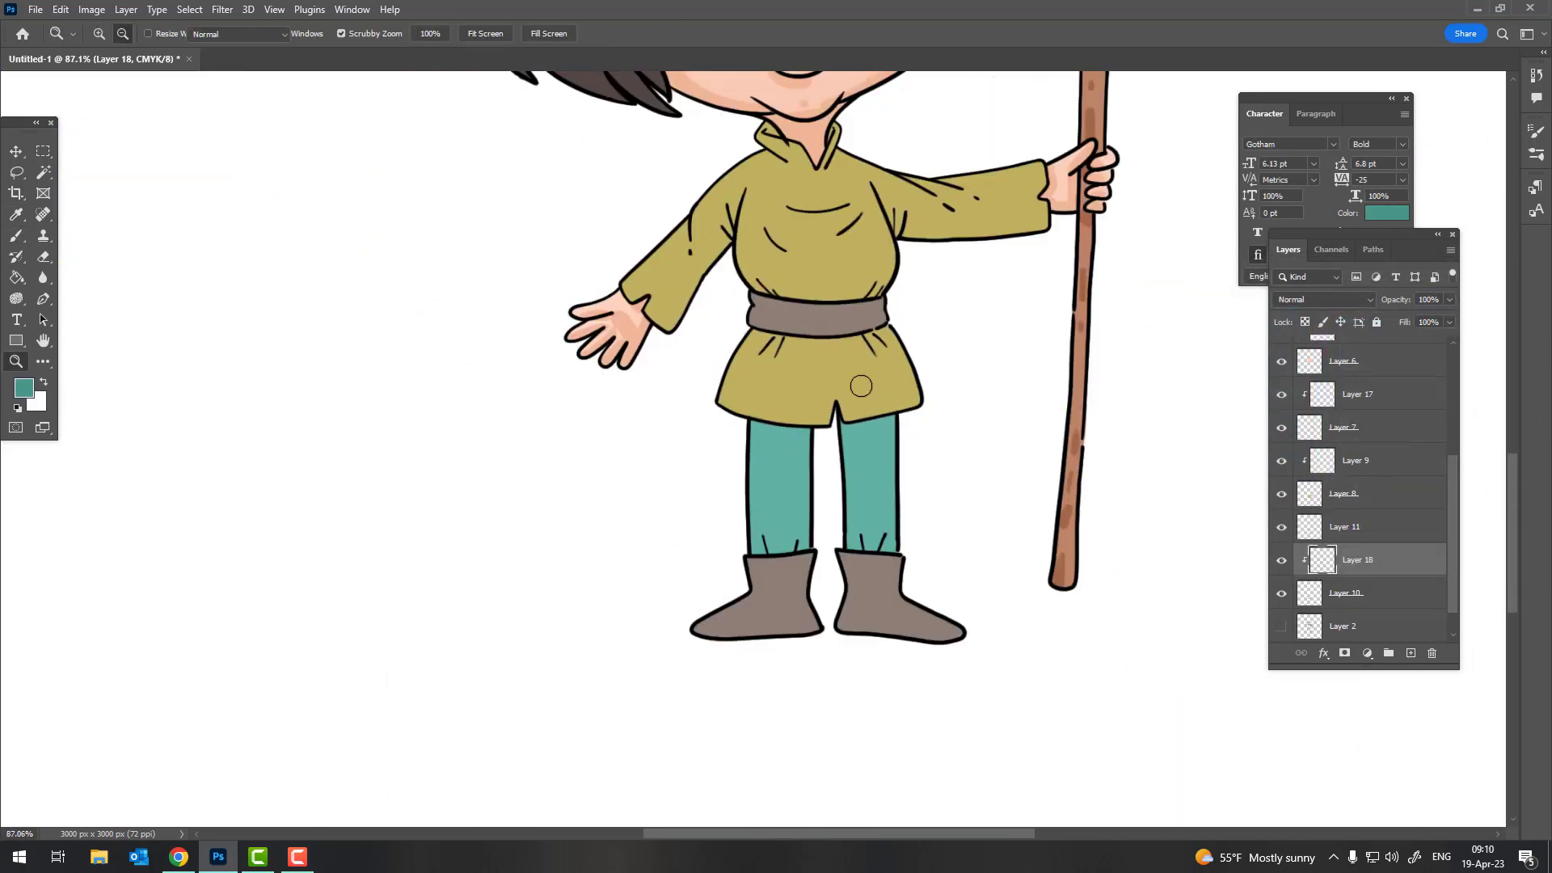
pyautogui.press('b')
pyautogui.rightClick(877, 378)
pyautogui.click(953, 518)
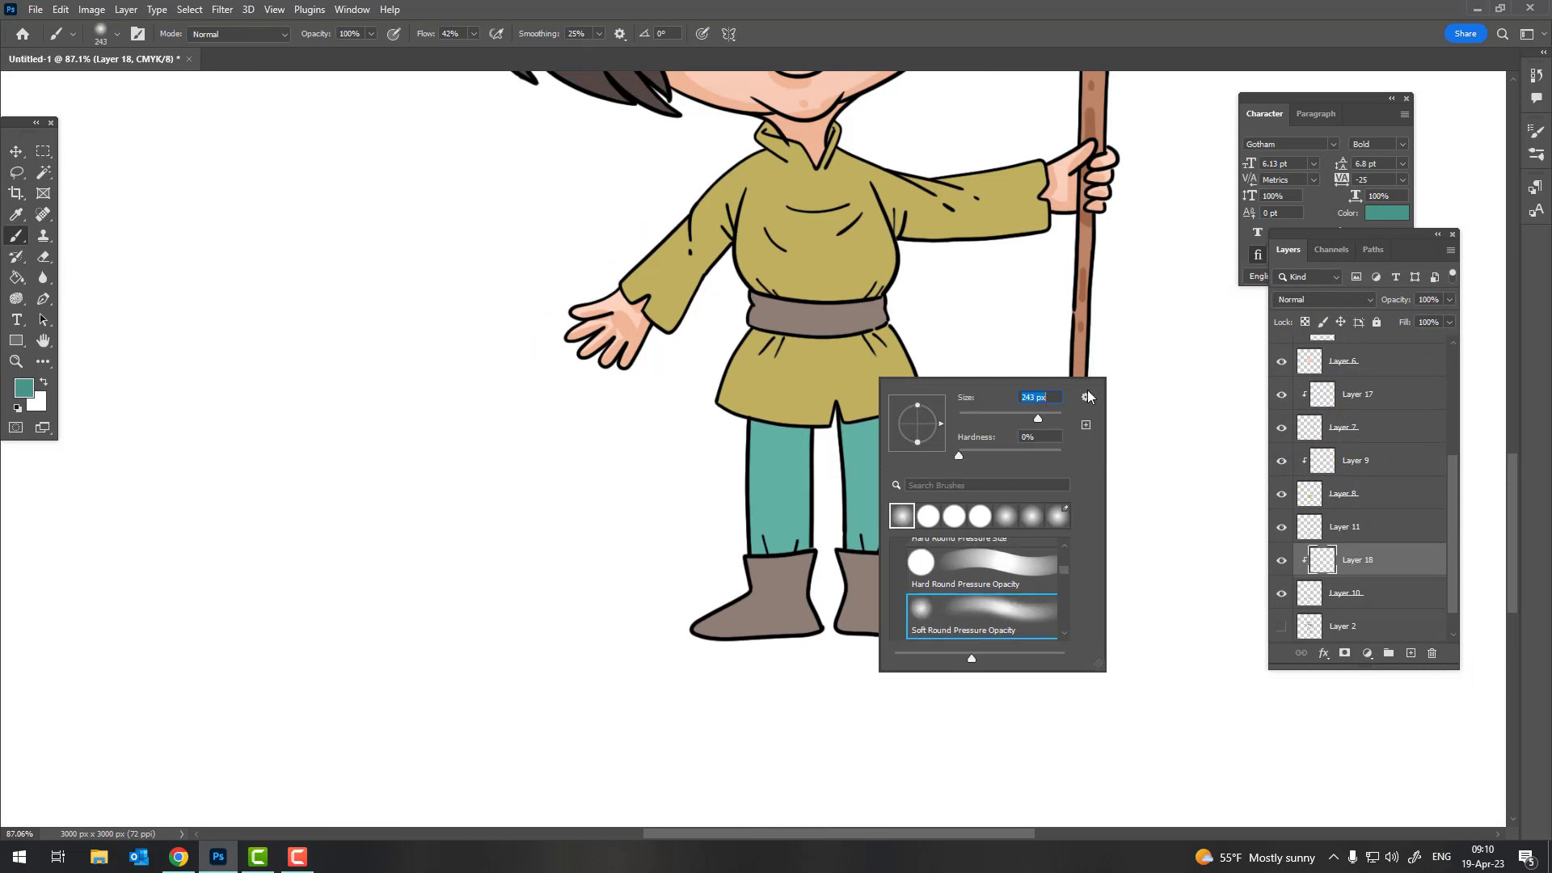
pyautogui.click(671, 390)
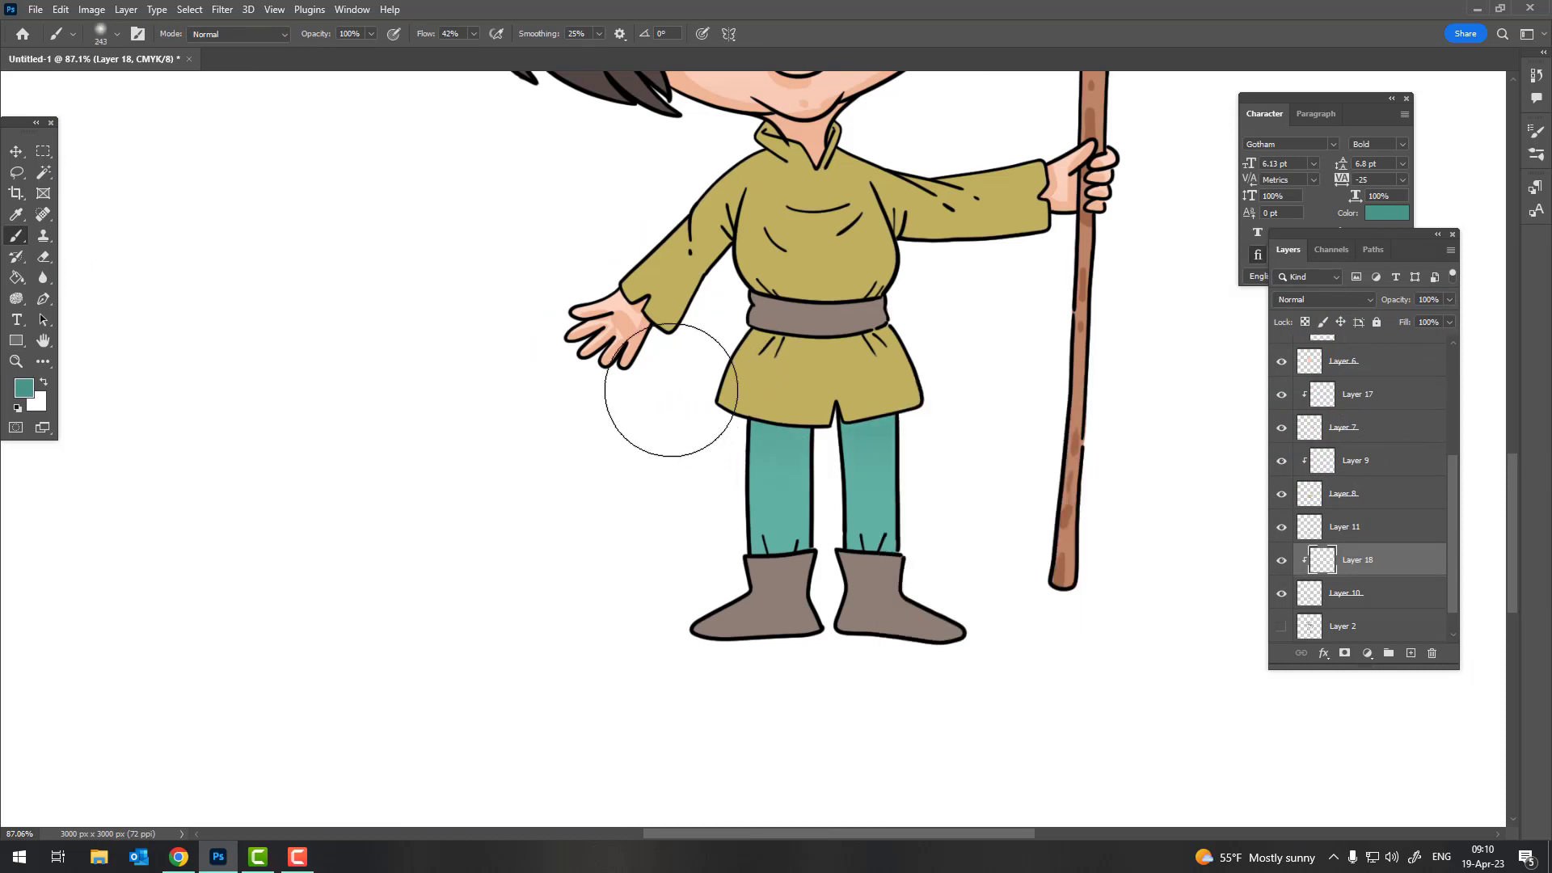
pyautogui.rightClick(878, 392)
pyautogui.click(937, 529)
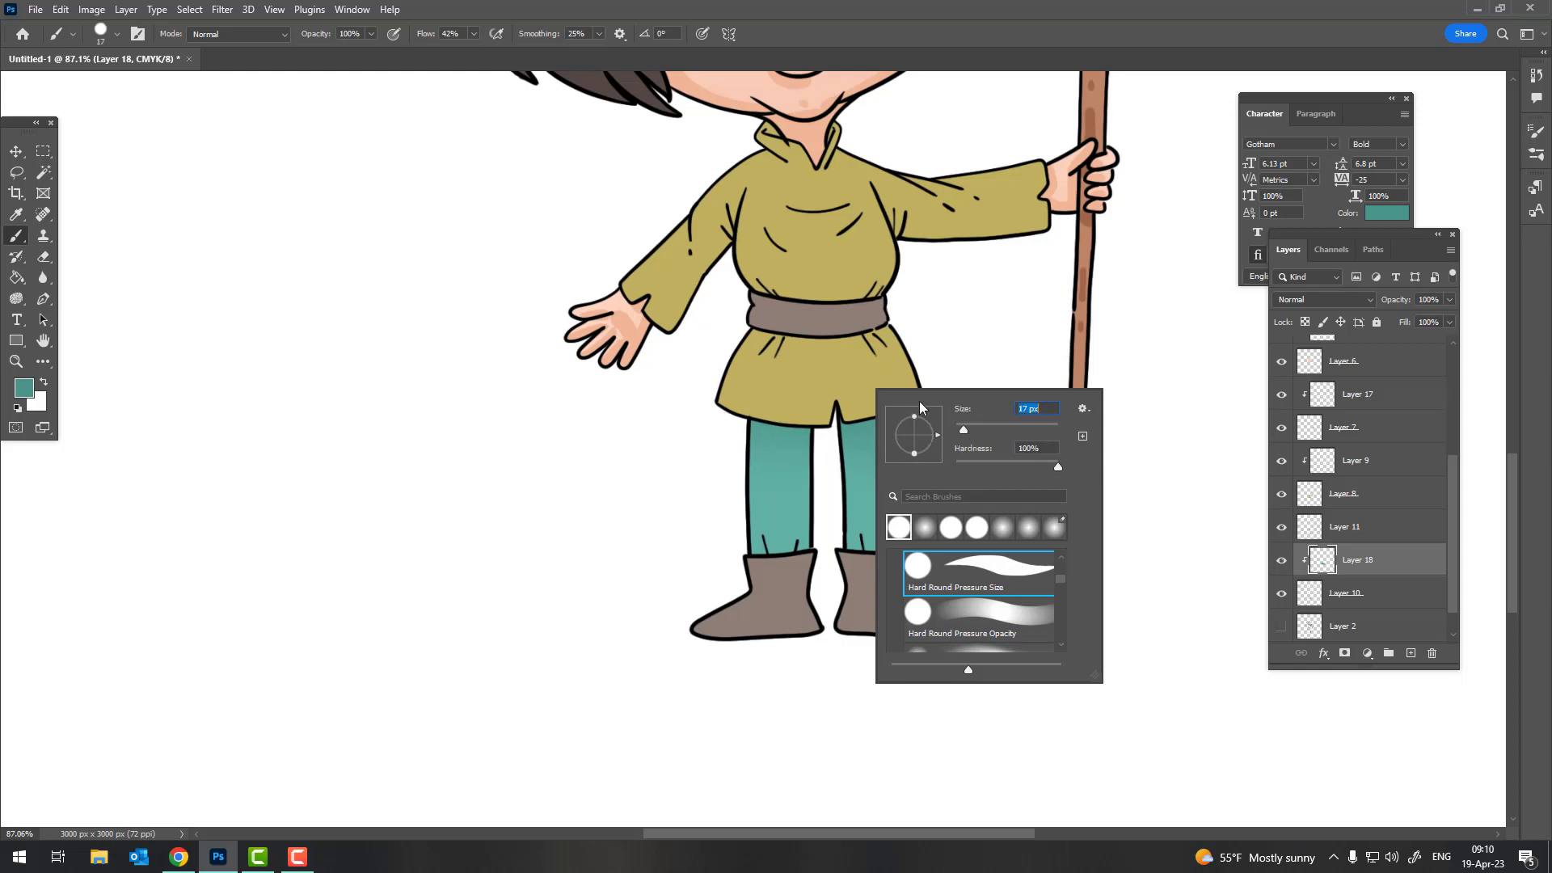
pyautogui.press('Escape')
pyautogui.scroll(5, 889, 477)
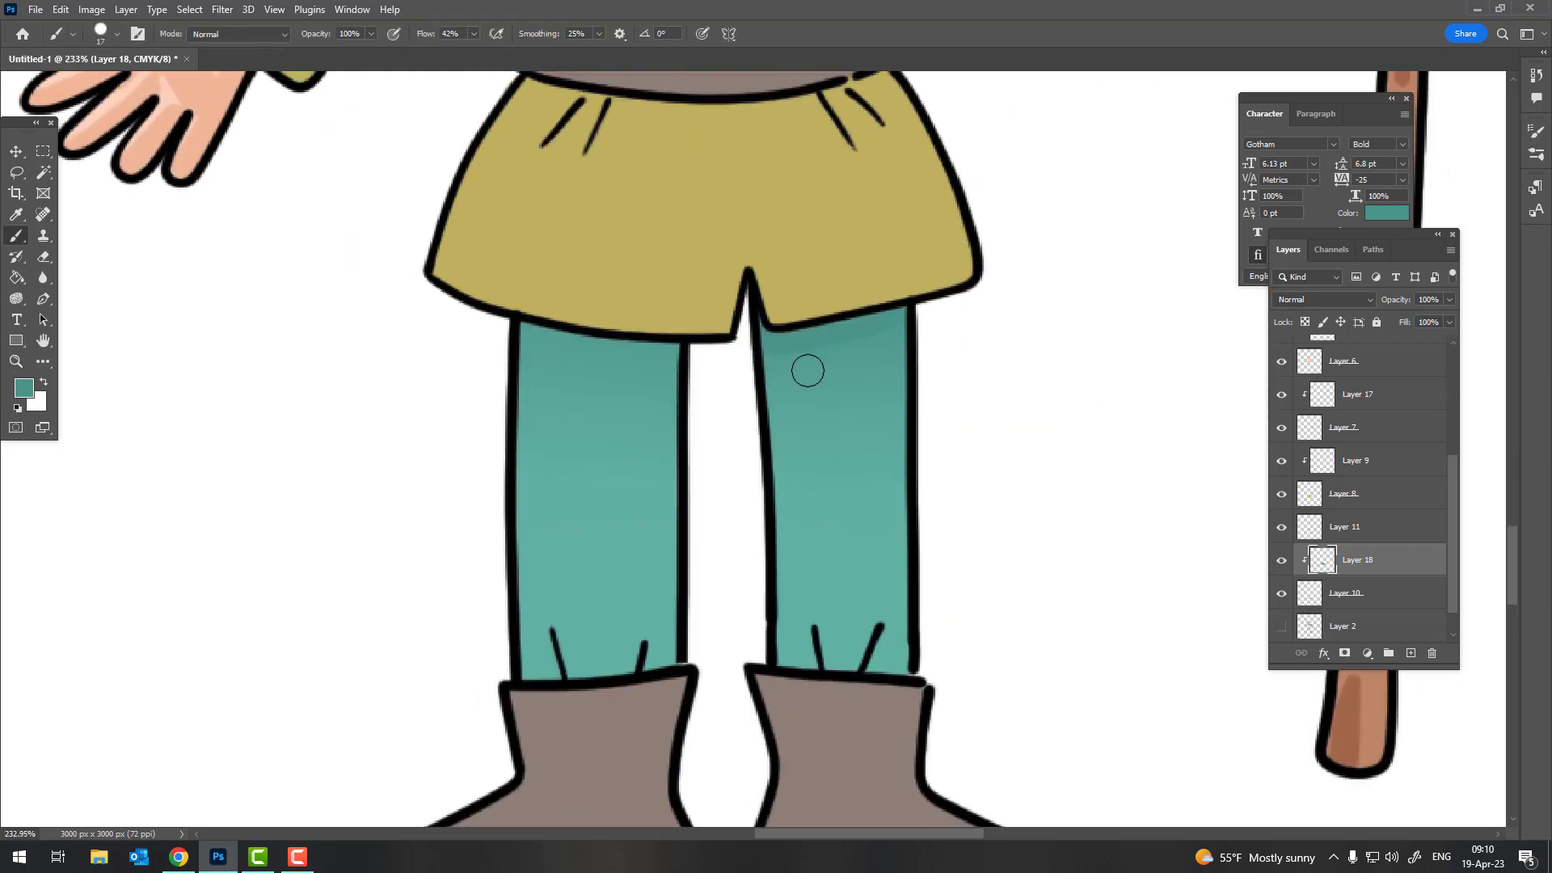
# Paint darker teal shading along the inner edges and tops of both trouser legs
pyautogui.moveTo(770, 332)
pyautogui.mouseDown()
pyautogui.moveTo(800, 668)
pyautogui.moveTo(907, 594)
pyautogui.mouseUp()
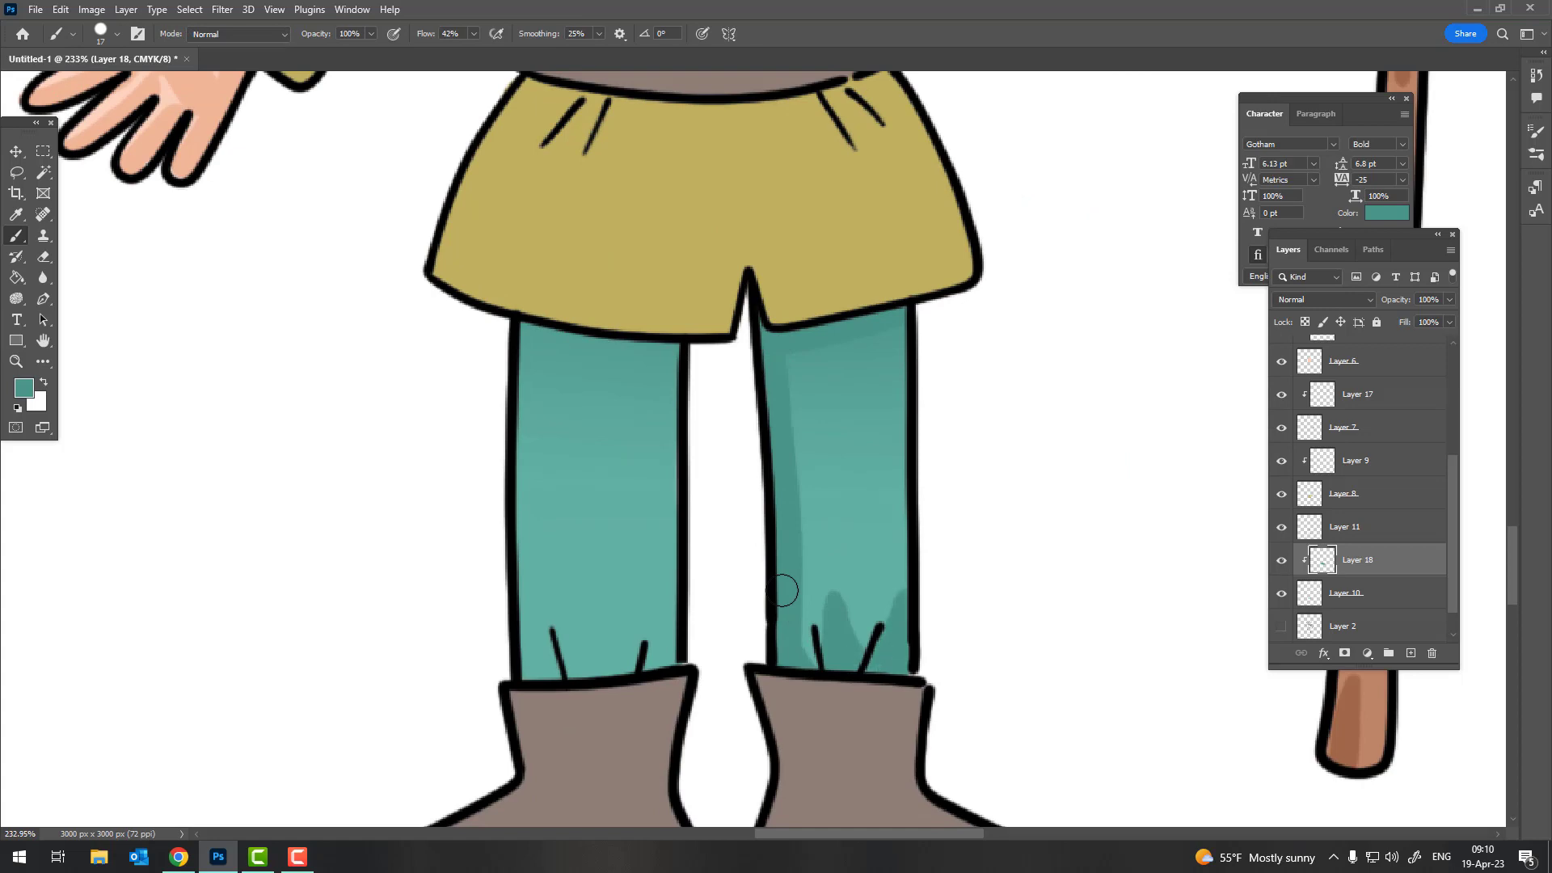
pyautogui.scroll(-1, 782, 591)
pyautogui.scroll(-2, 865, 582)
pyautogui.scroll(3, 890, 509)
pyautogui.moveTo(885, 432); pyautogui.dragTo(742, 392)
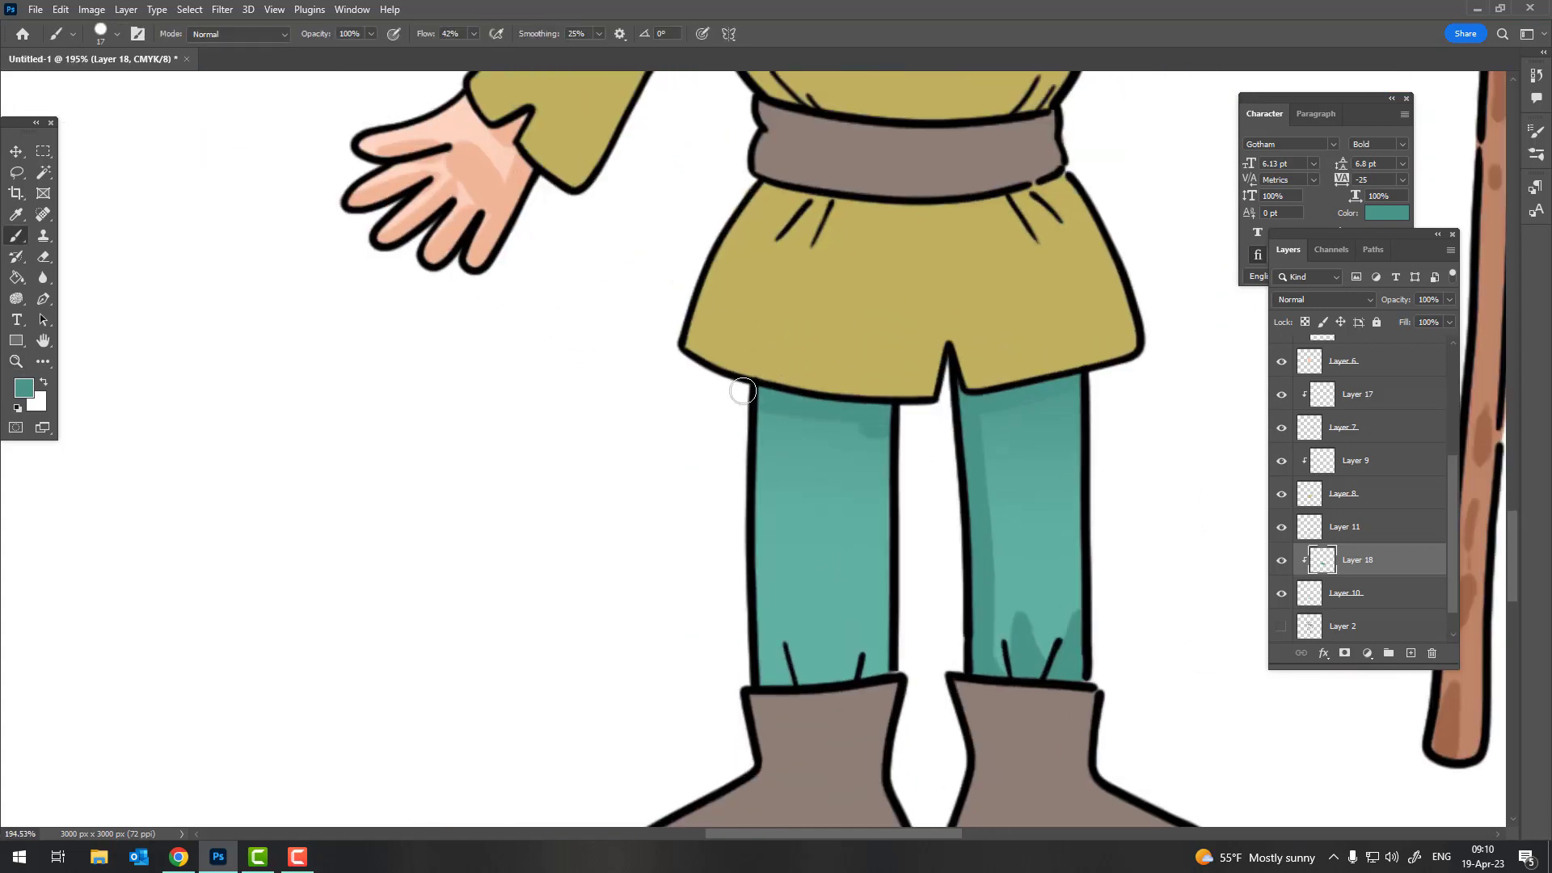
pyautogui.moveTo(875, 441); pyautogui.dragTo(873, 675)
pyautogui.moveTo(858, 444)
pyautogui.mouseDown()
pyautogui.moveTo(859, 678)
pyautogui.moveTo(854, 629)
pyautogui.mouseUp()
pyautogui.press('z')
pyautogui.scroll(-4, 790, 566)
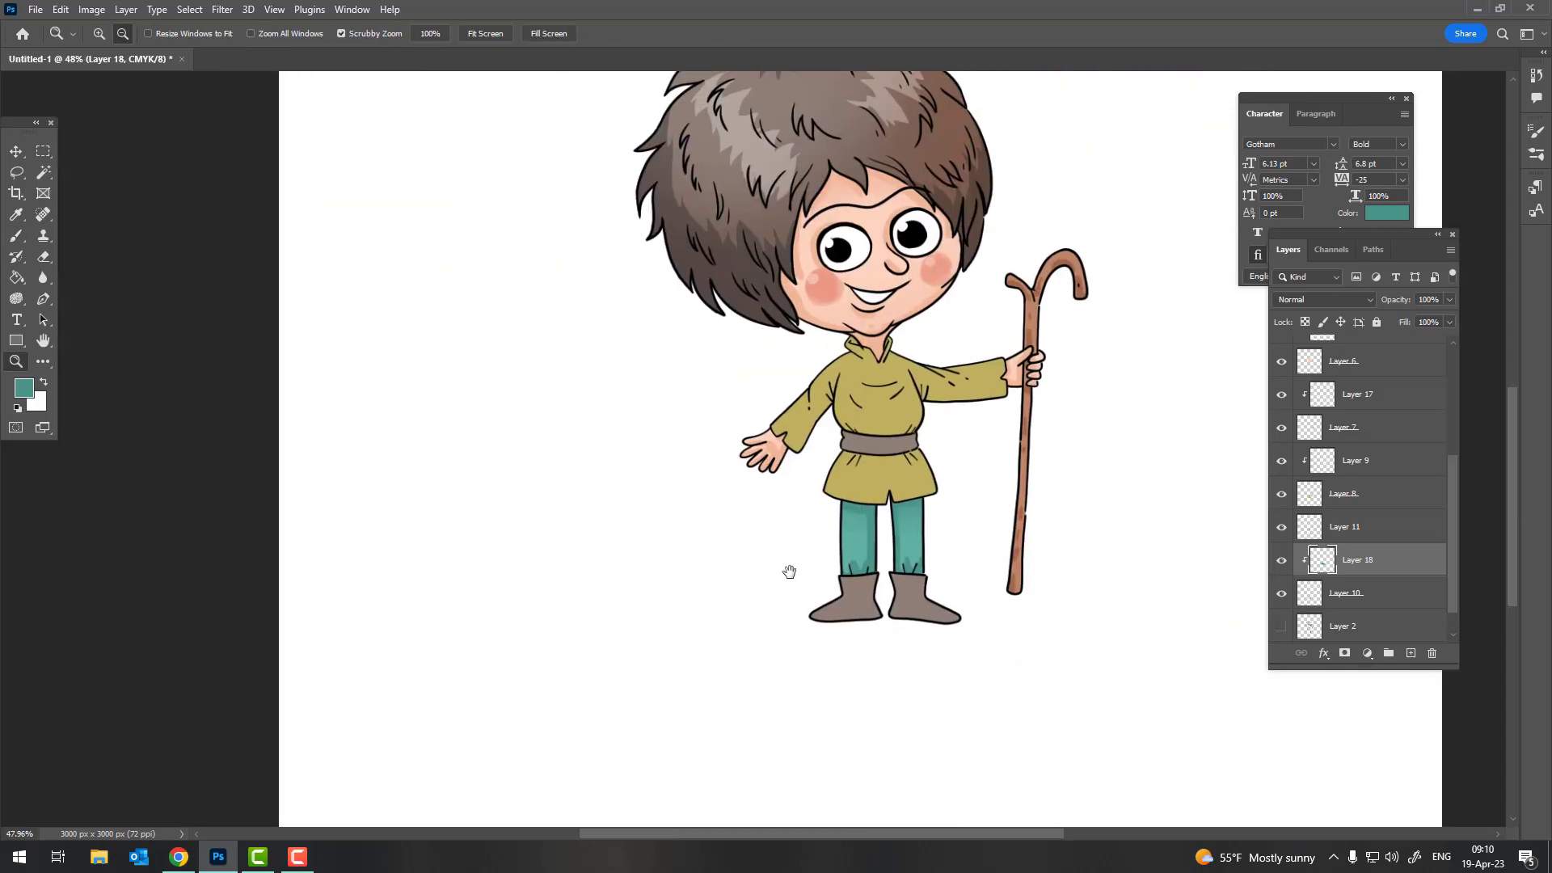
pyautogui.scroll(2, 809, 450)
pyautogui.press('b')
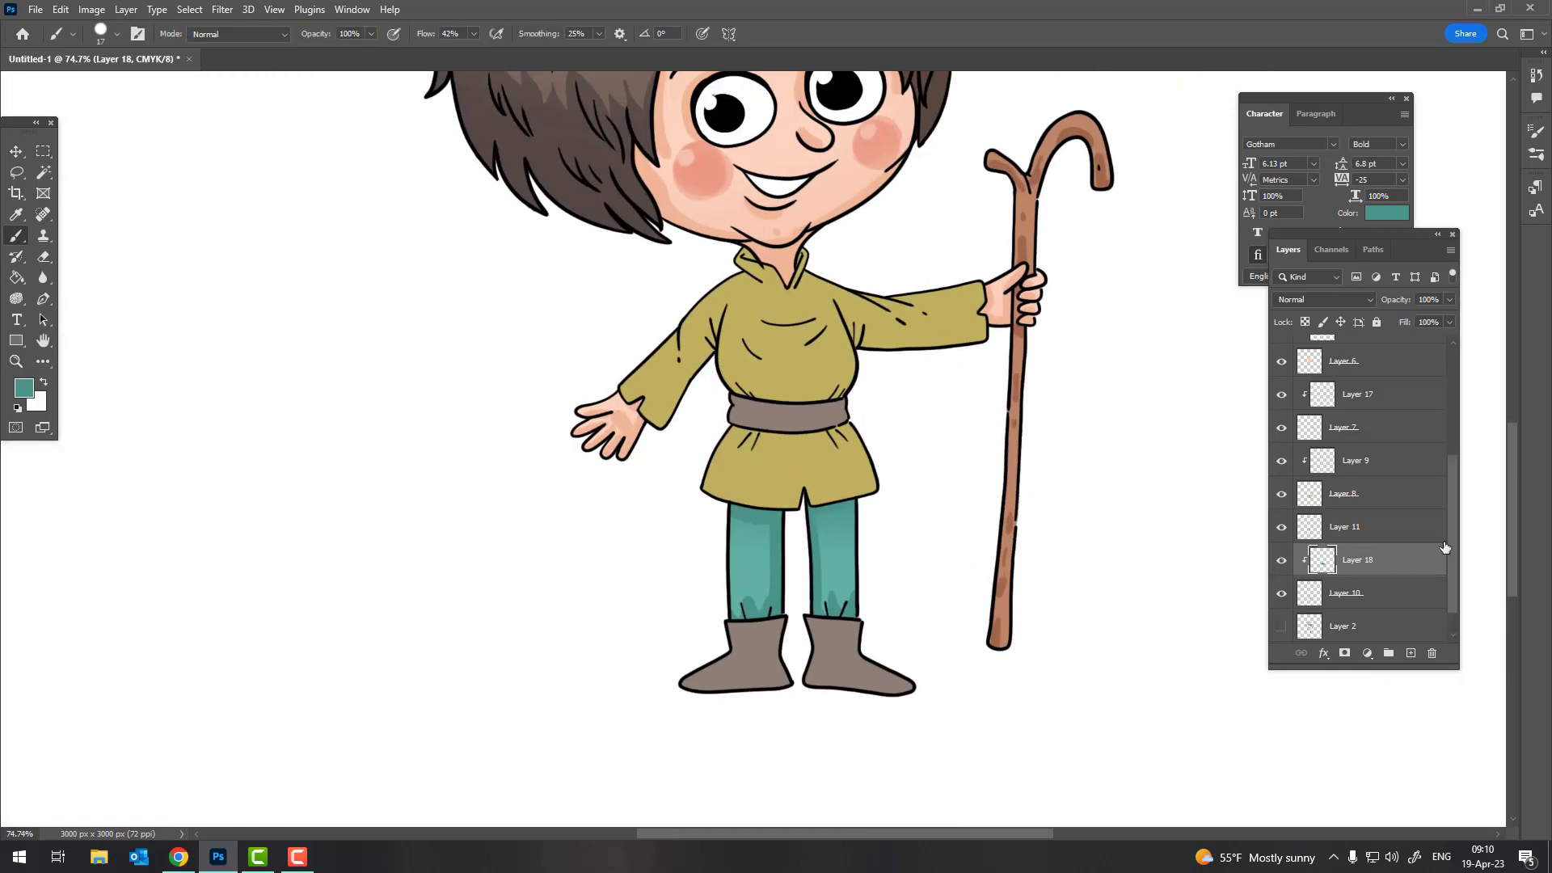
pyautogui.scroll(-1, 1452, 574)
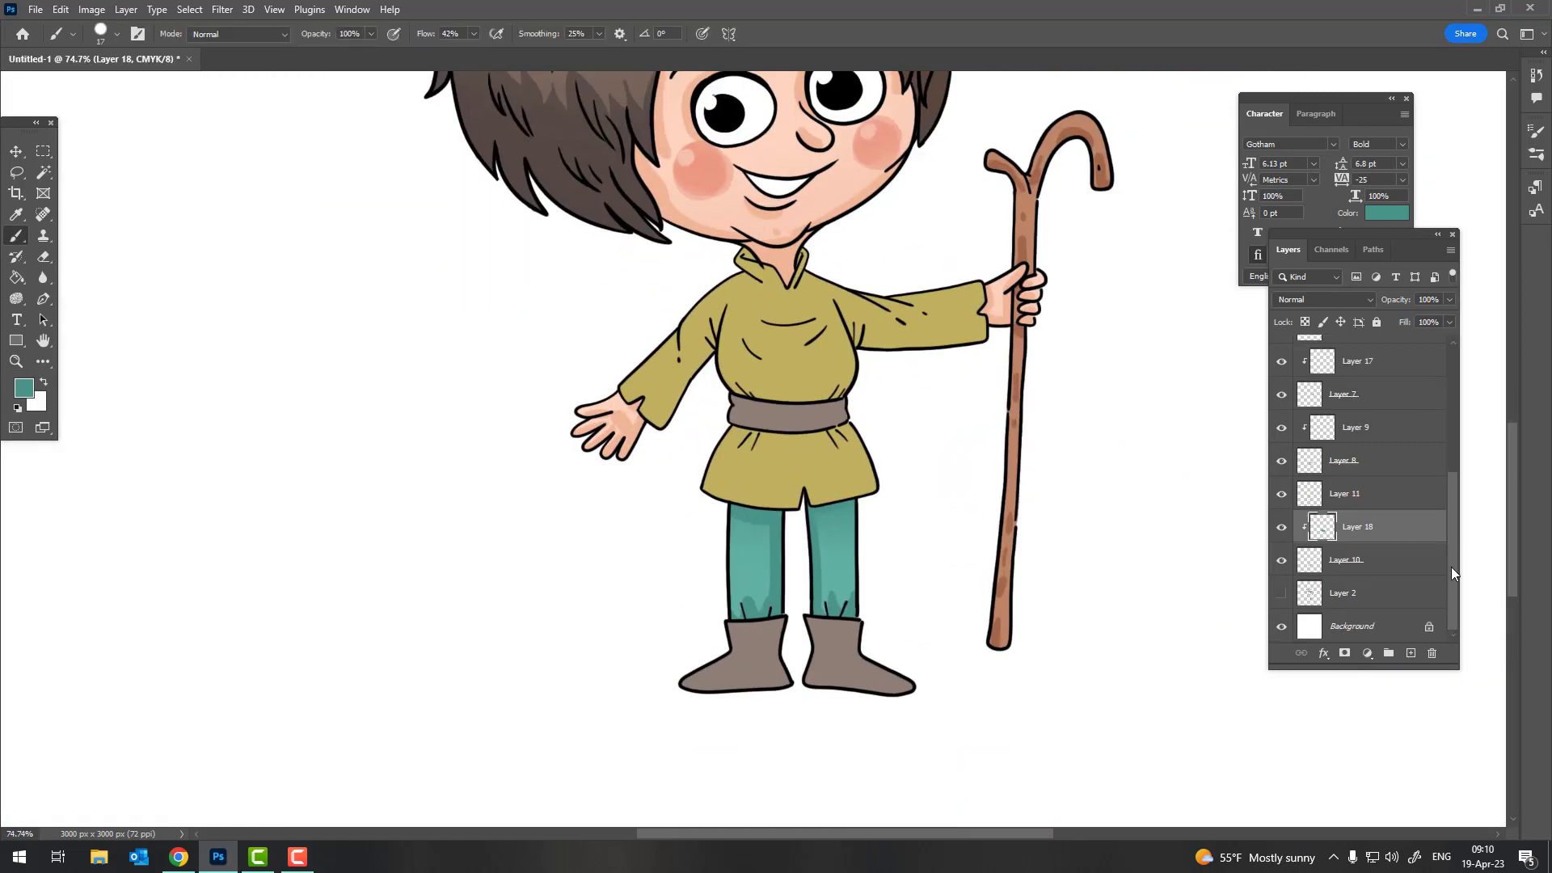
# Add a new layer clipped to Layer 11 and pick a dark brown sampled from the hair
pyautogui.click(1280, 494)
pyautogui.click(1414, 656)
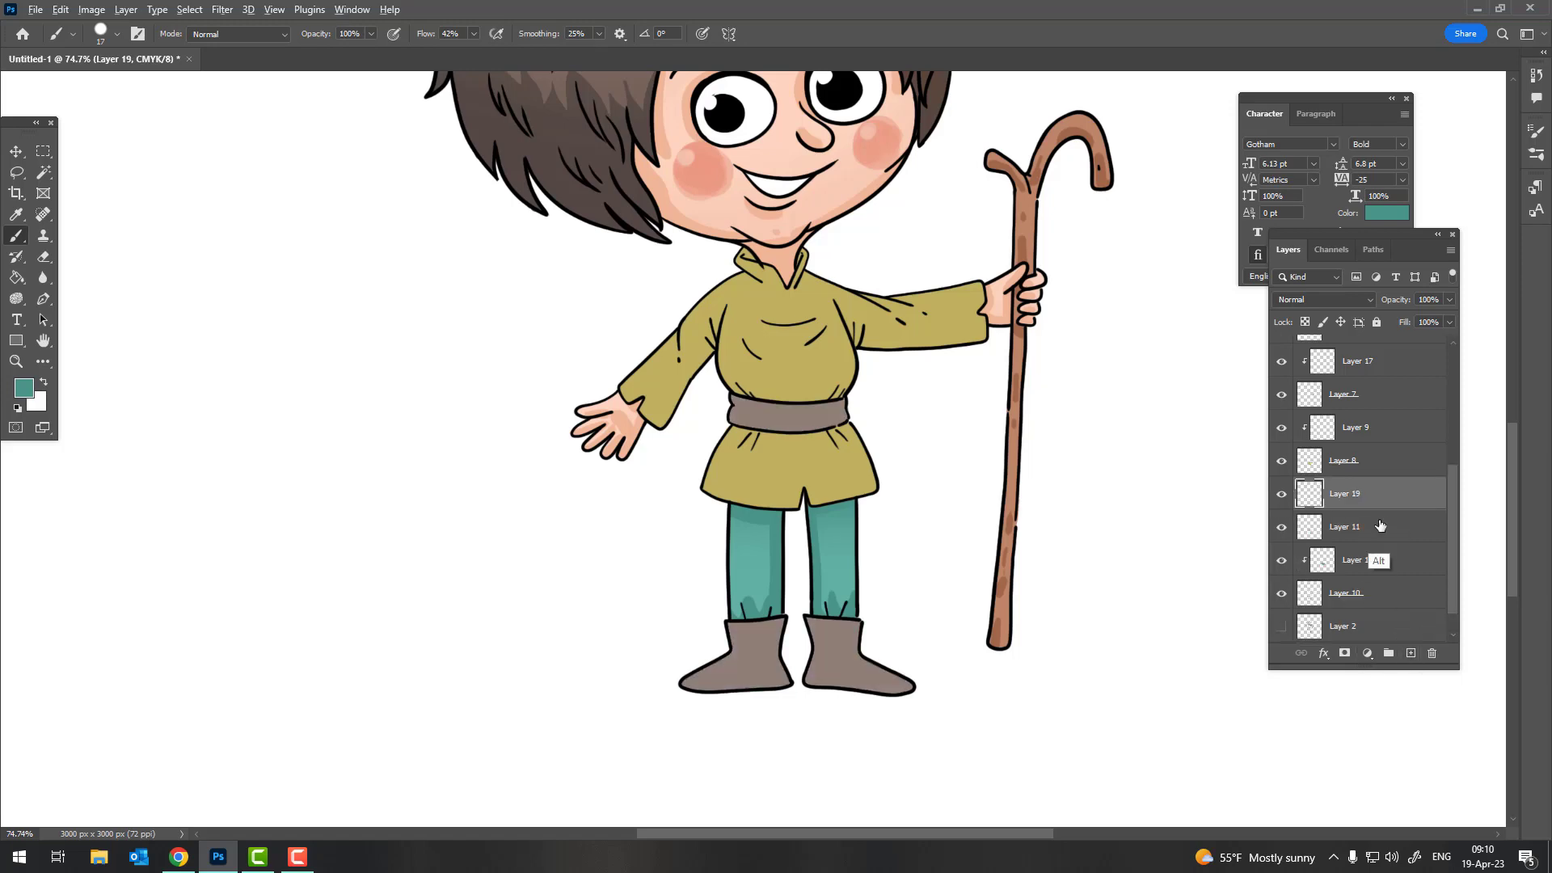
pyautogui.keyDown('alt'); pyautogui.click(1385, 509); pyautogui.keyUp('alt')
pyautogui.click(23, 389)
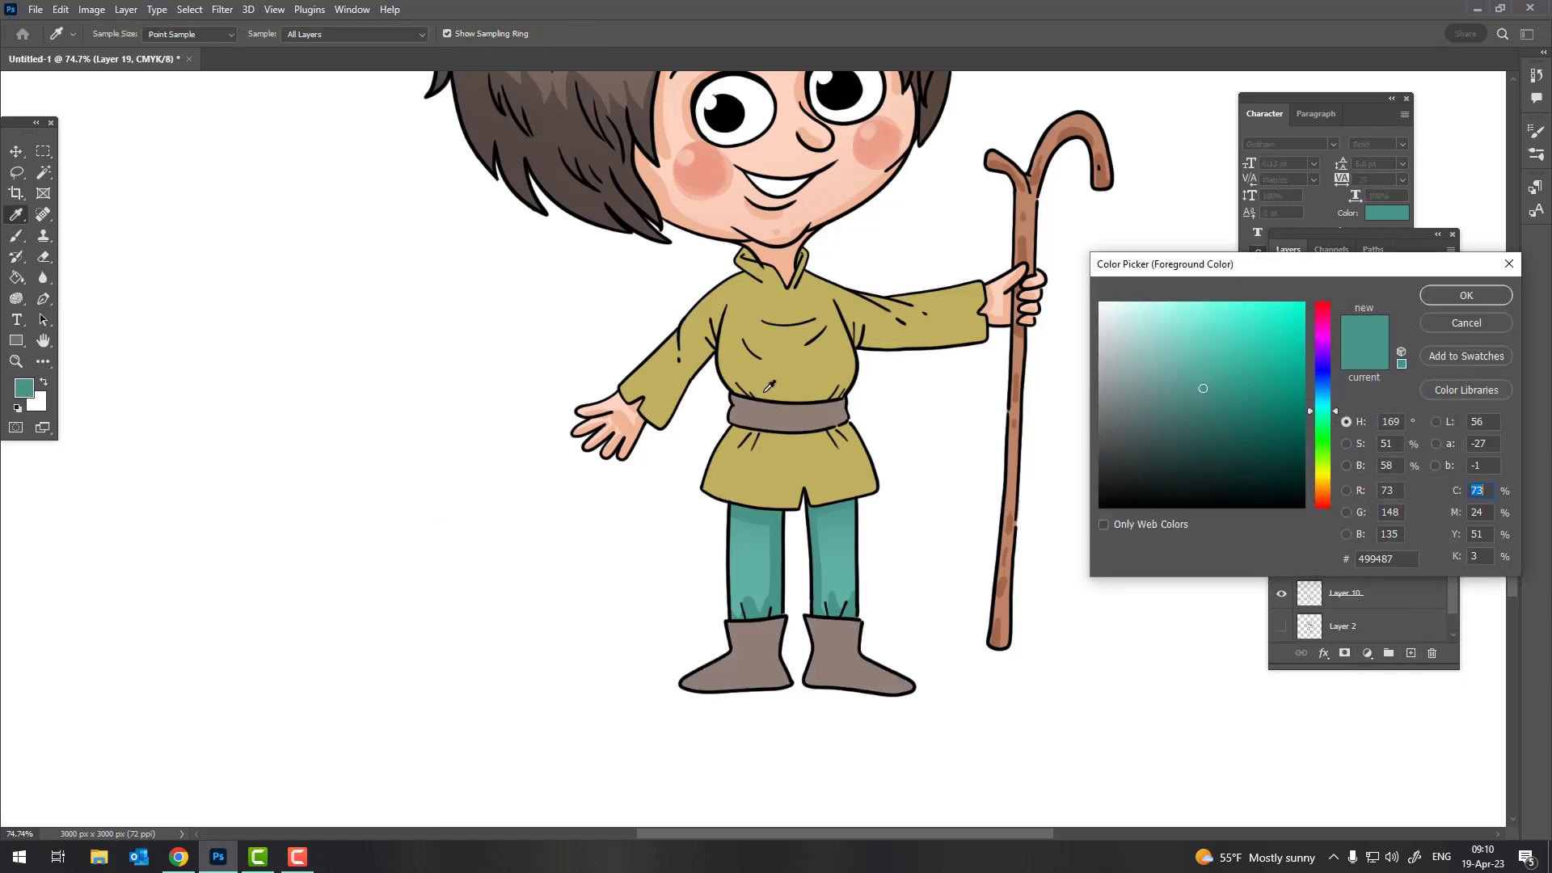
pyautogui.click(599, 142)
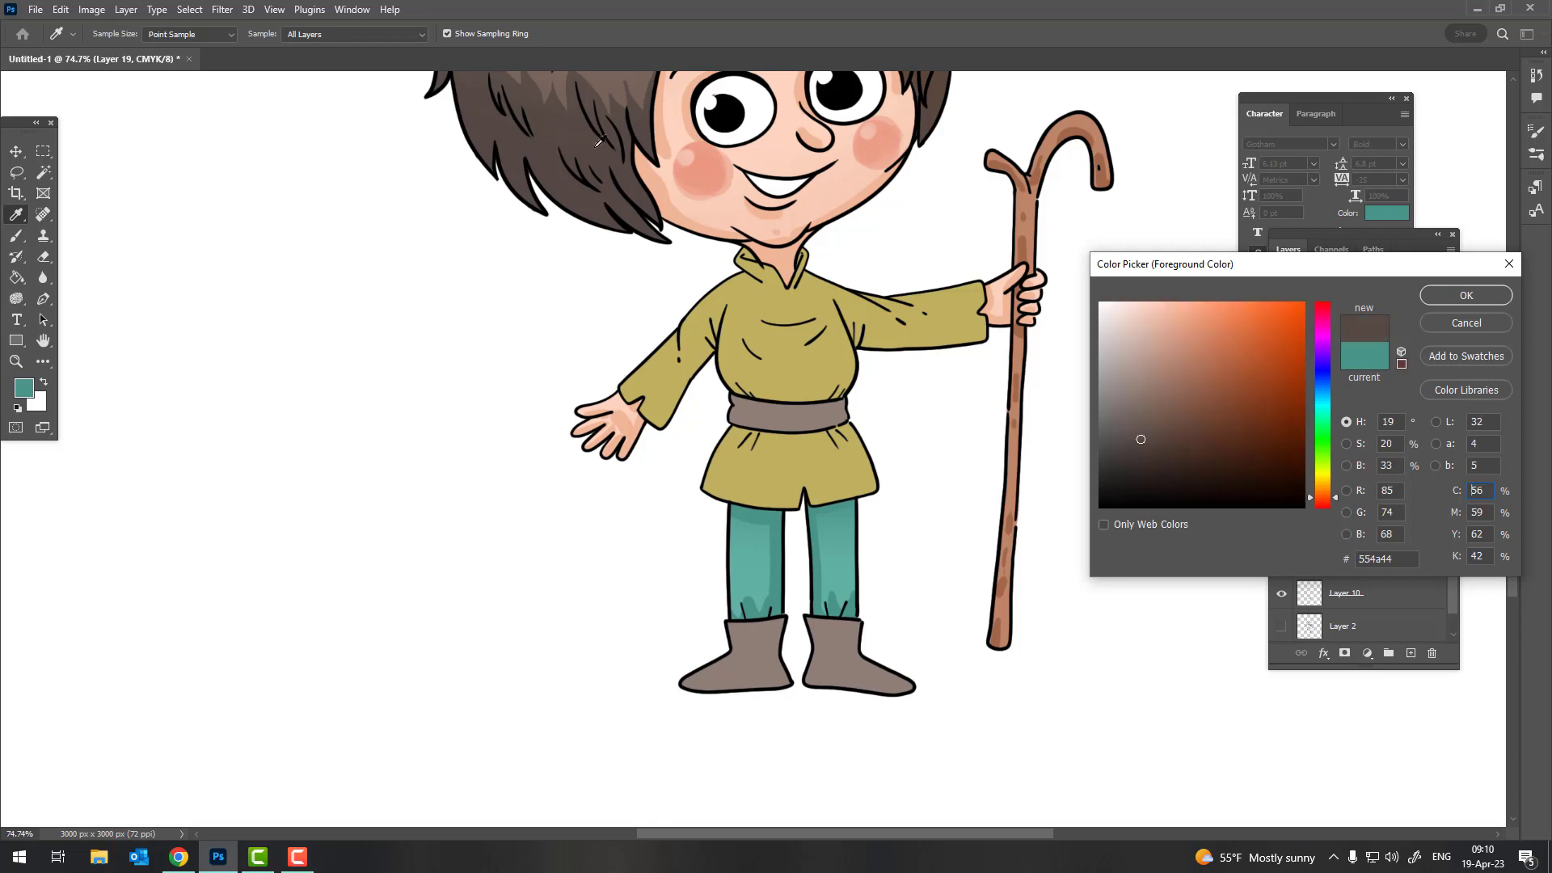
pyautogui.click(1465, 296)
# Sample the belt's grey-brown, darken it, and shade across the belt
pyautogui.press('b')
pyautogui.scroll(5, 808, 380)
pyautogui.moveTo(809, 375); pyautogui.dragTo(954, 372)
pyautogui.hotkey('ctrl', 'z')
pyautogui.scroll(2, 797, 384)
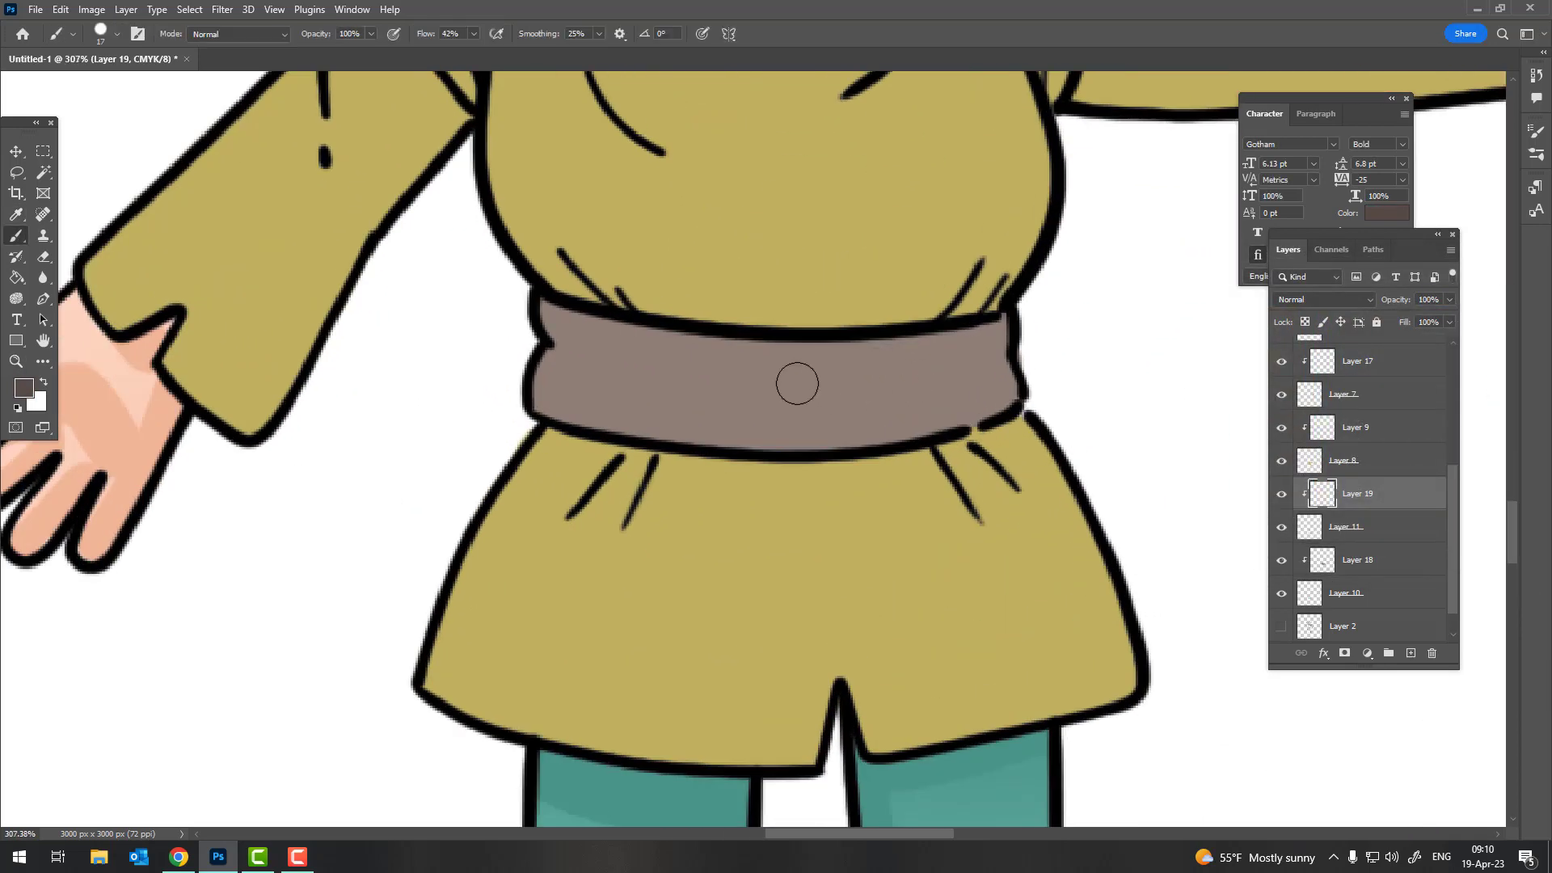
pyautogui.press('i')
pyautogui.click(798, 384)
pyautogui.click(23, 389)
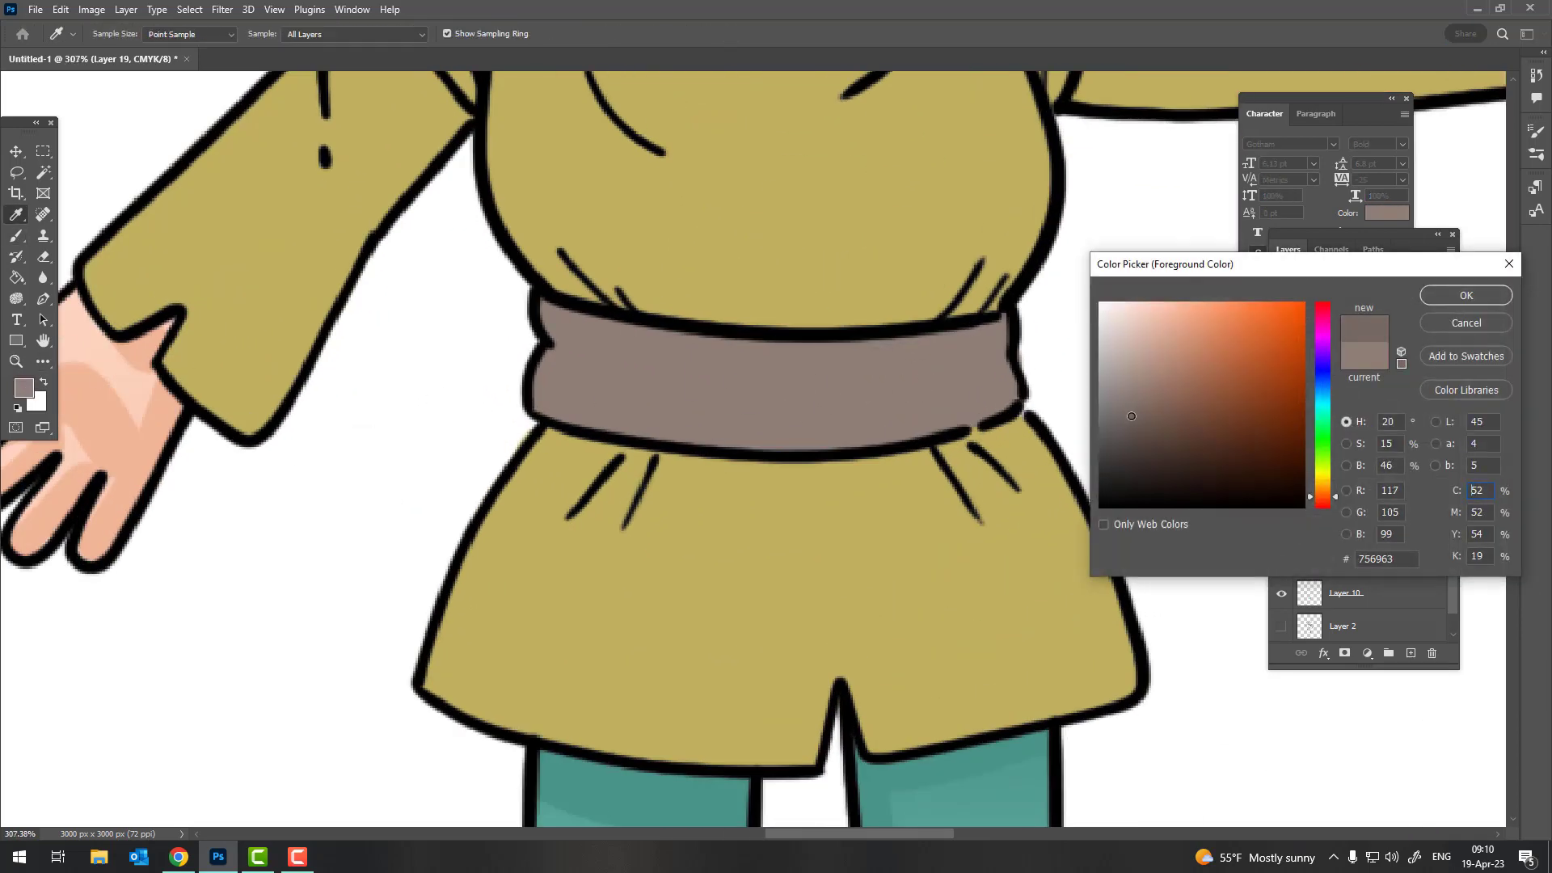
pyautogui.click(1465, 295)
pyautogui.press('b')
pyautogui.moveTo(763, 382); pyautogui.dragTo(1002, 362)
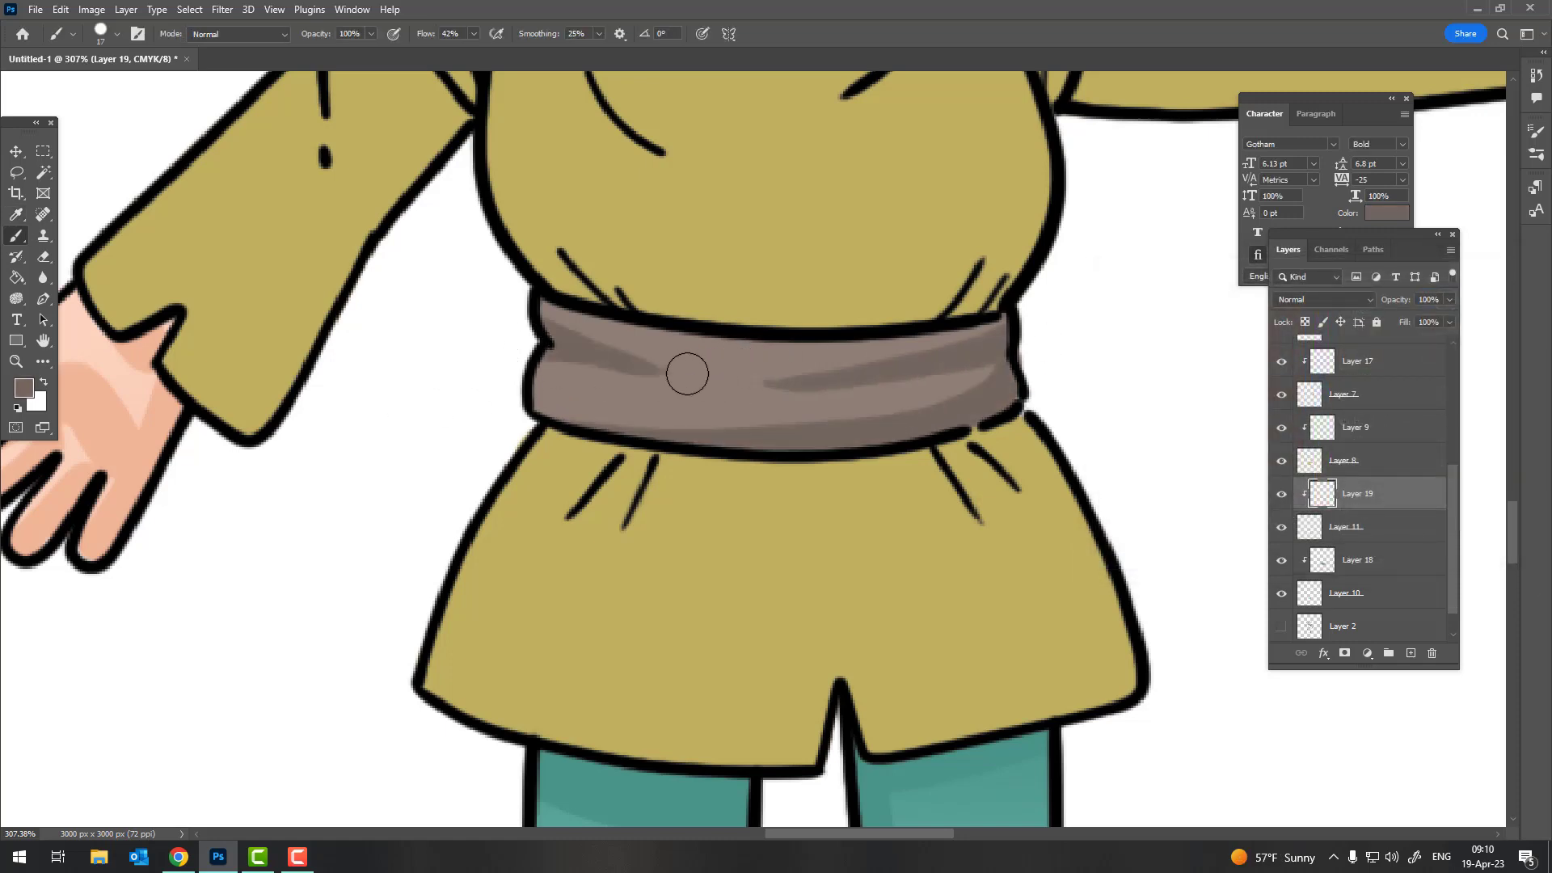
pyautogui.moveTo(542, 380); pyautogui.dragTo(801, 409)
# Shade the tops, sides and soles of both boots in the darker brown
pyautogui.press('z')
pyautogui.moveTo(1178, 399)
pyautogui.mouseDown()
pyautogui.moveTo(801, 359)
pyautogui.moveTo(857, 419)
pyautogui.mouseUp()
pyautogui.press('b')
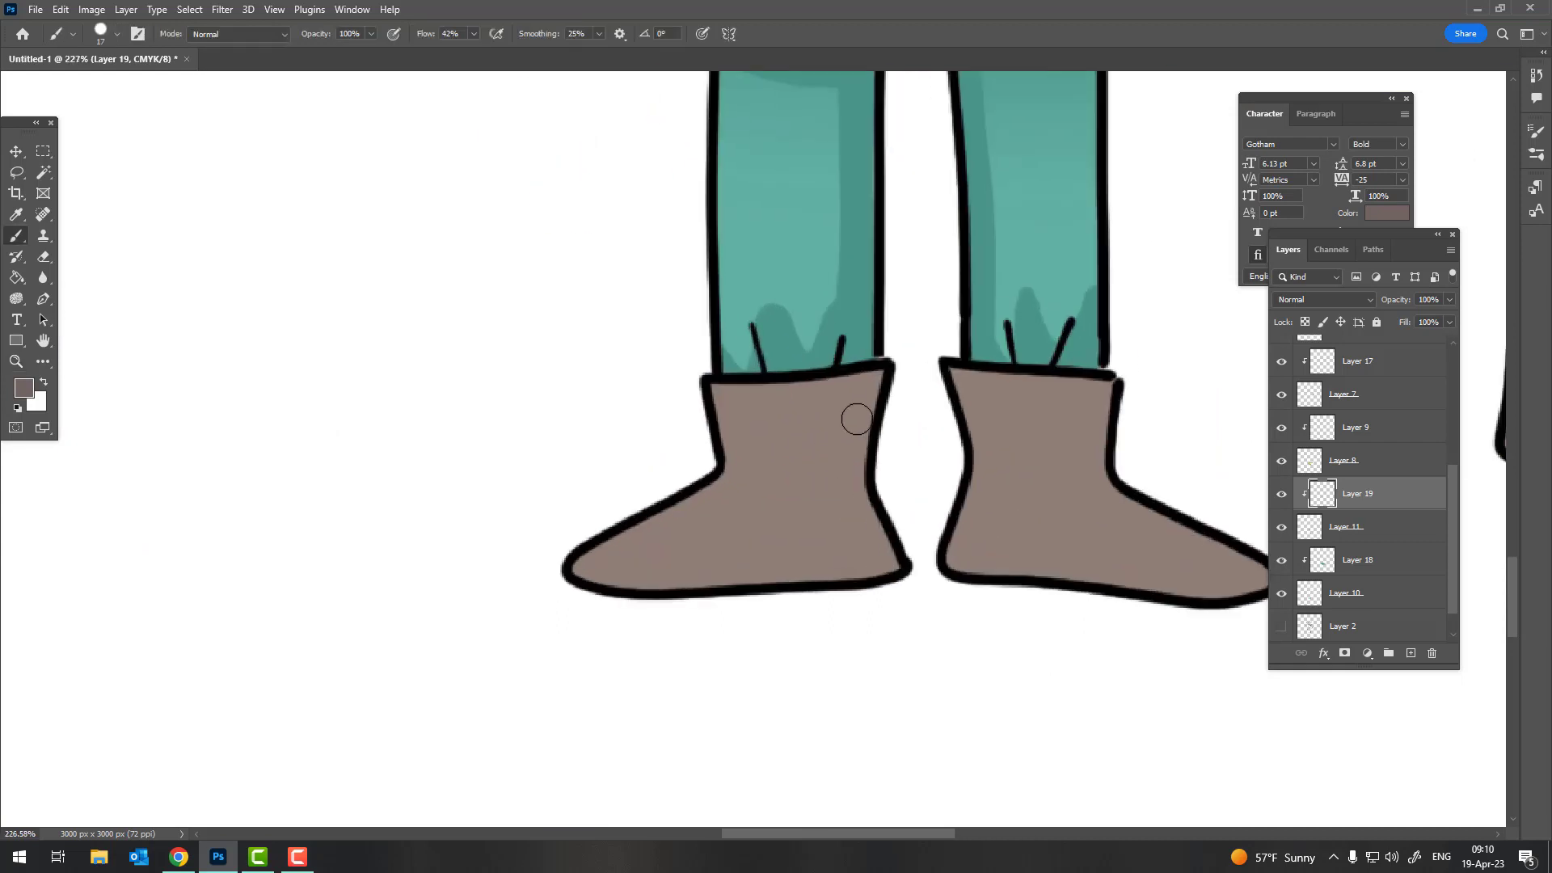
pyautogui.moveTo(740, 393)
pyautogui.mouseDown()
pyautogui.moveTo(837, 386)
pyautogui.moveTo(832, 526)
pyautogui.moveTo(582, 562)
pyautogui.mouseUp()
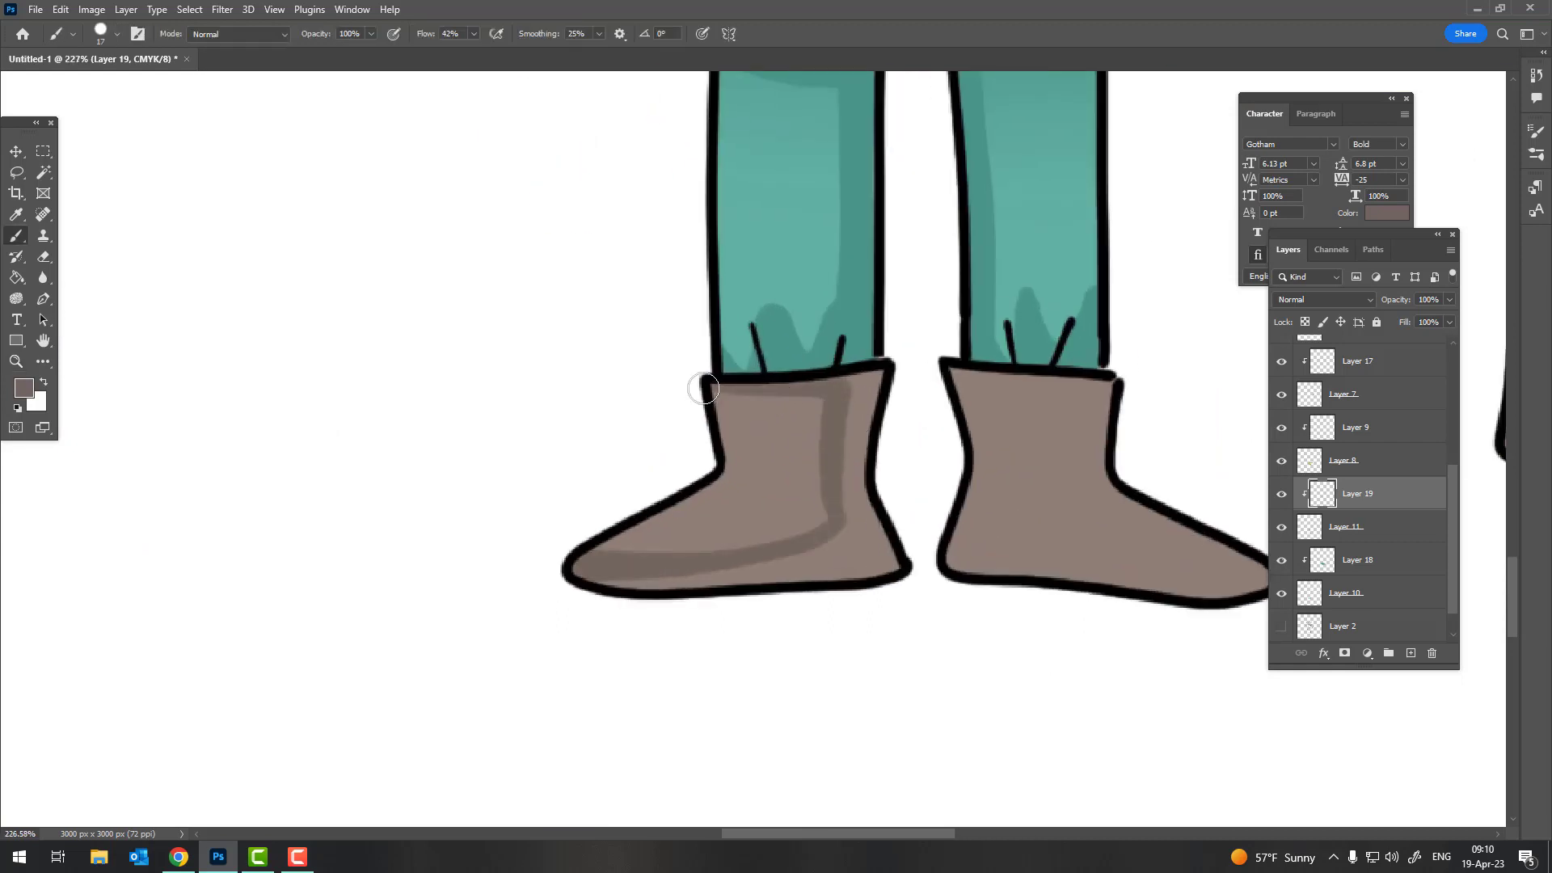
pyautogui.moveTo(893, 570)
pyautogui.mouseDown()
pyautogui.moveTo(867, 517)
pyautogui.moveTo(855, 421)
pyautogui.moveTo(869, 376)
pyautogui.mouseUp()
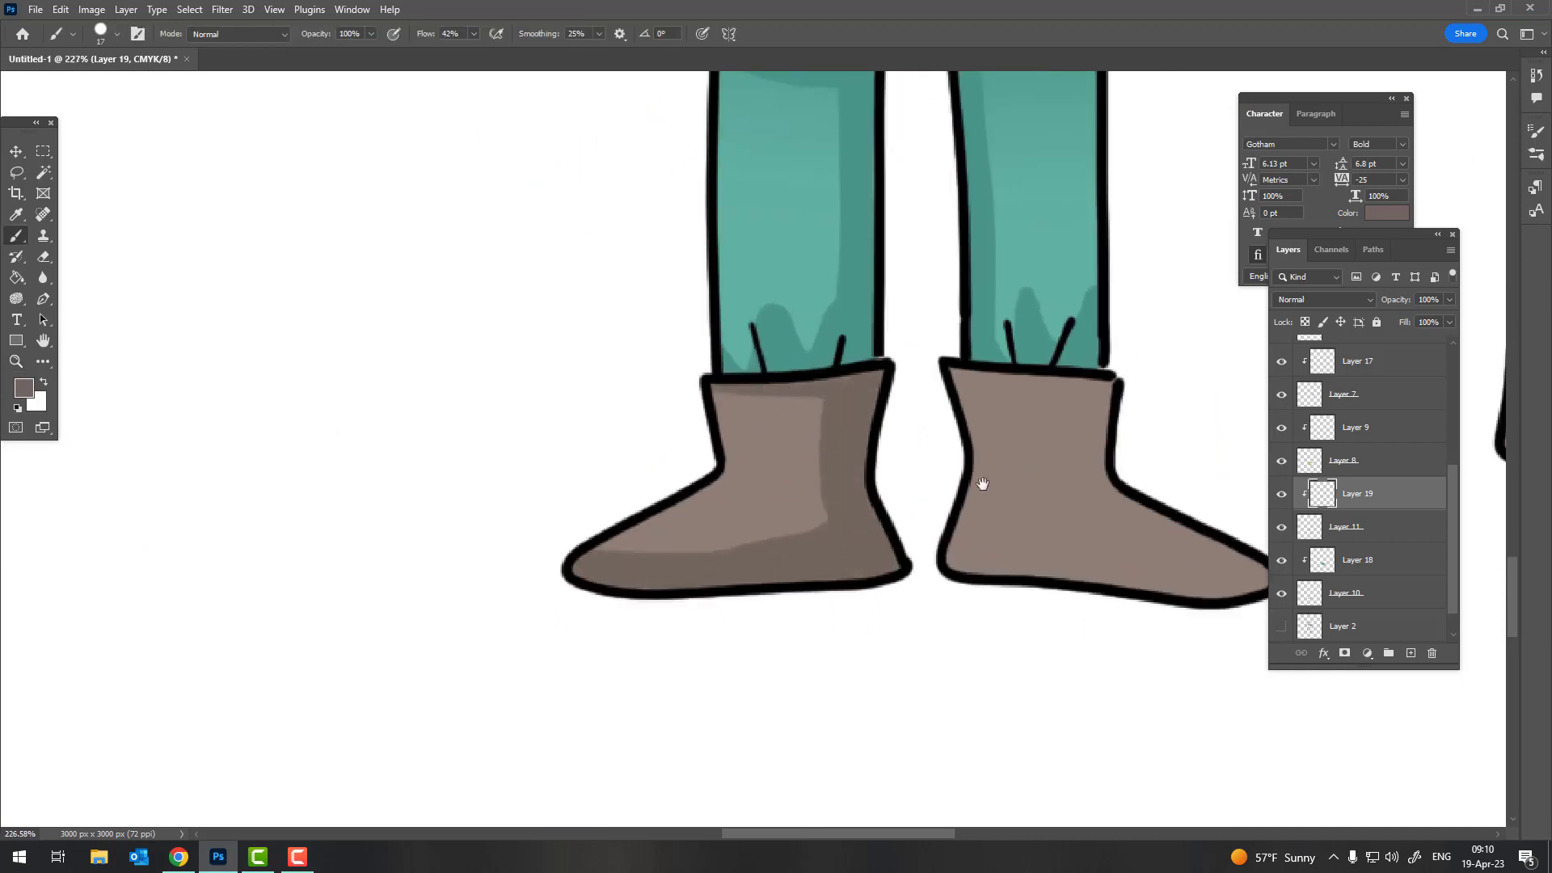
pyautogui.moveTo(1035, 456); pyautogui.dragTo(781, 293)
pyautogui.moveTo(859, 229)
pyautogui.mouseDown()
pyautogui.moveTo(724, 271)
pyautogui.moveTo(734, 387)
pyautogui.moveTo(1014, 427)
pyautogui.mouseUp()
pyautogui.moveTo(742, 350); pyautogui.dragTo(725, 408)
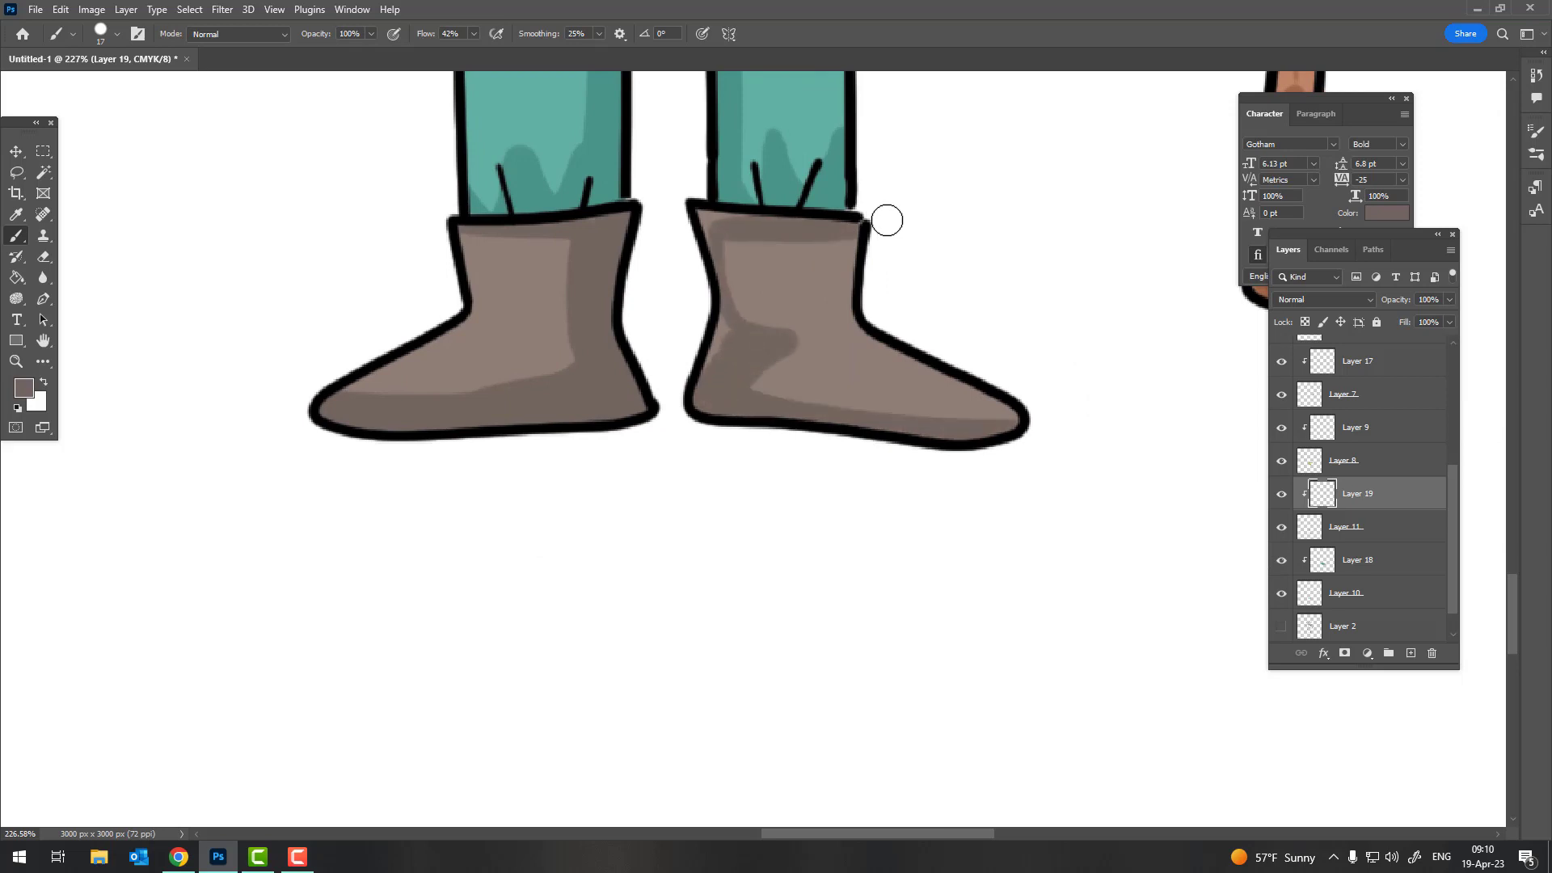
pyautogui.moveTo(715, 355)
pyautogui.mouseDown()
pyautogui.moveTo(709, 227)
pyautogui.moveTo(737, 320)
pyautogui.moveTo(1019, 425)
pyautogui.mouseUp()
# Darken the left boot's right side and zoom out to show the whole character
pyautogui.press('z')
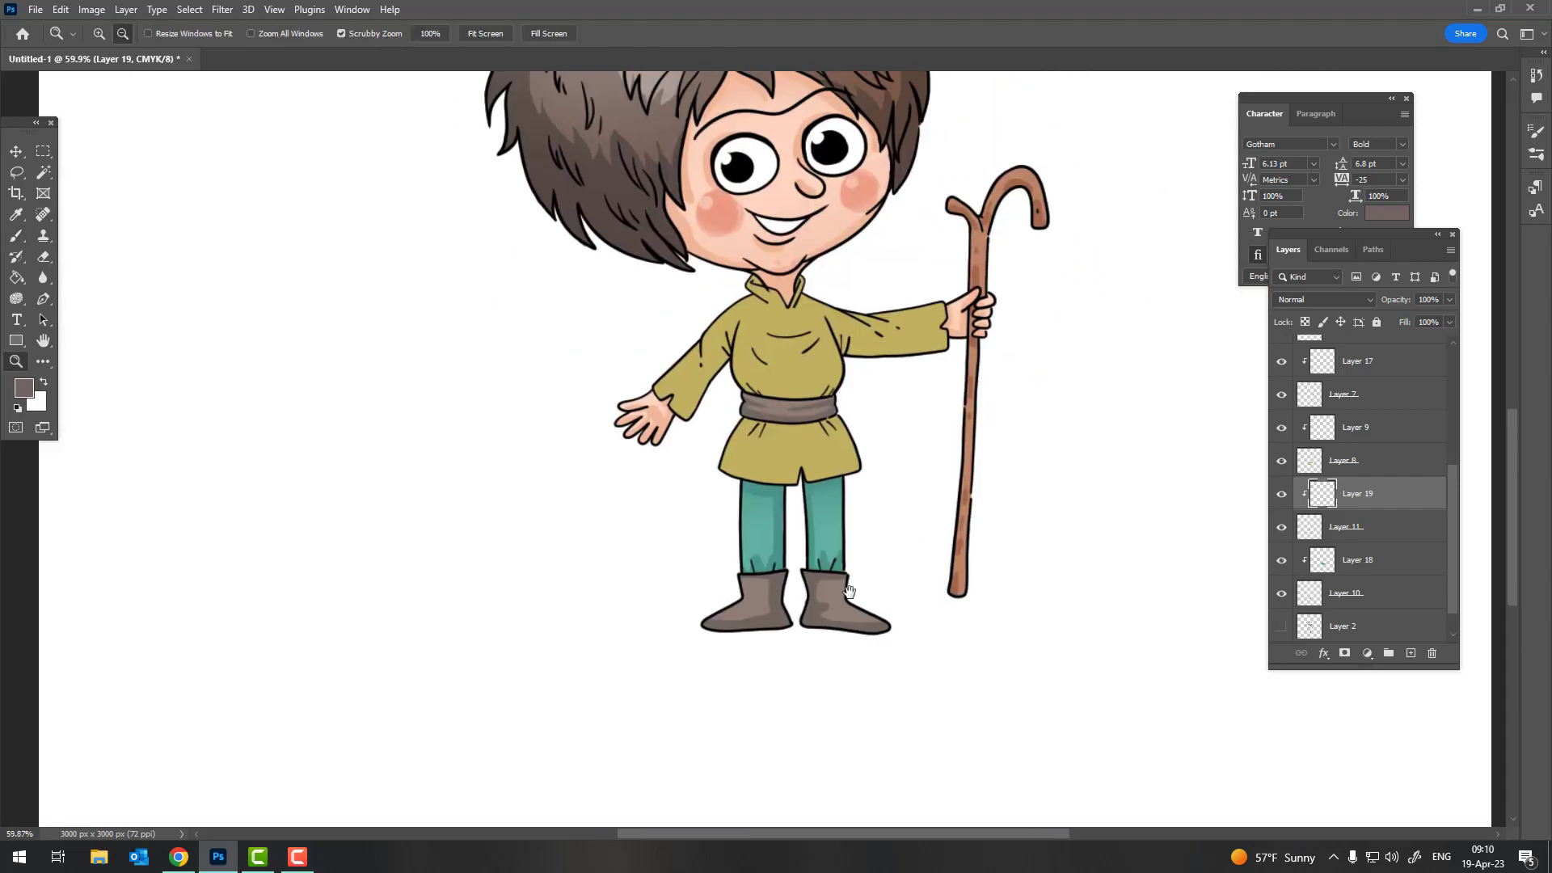
pyautogui.moveTo(889, 445); pyautogui.dragTo(815, 533)
pyautogui.press('b')
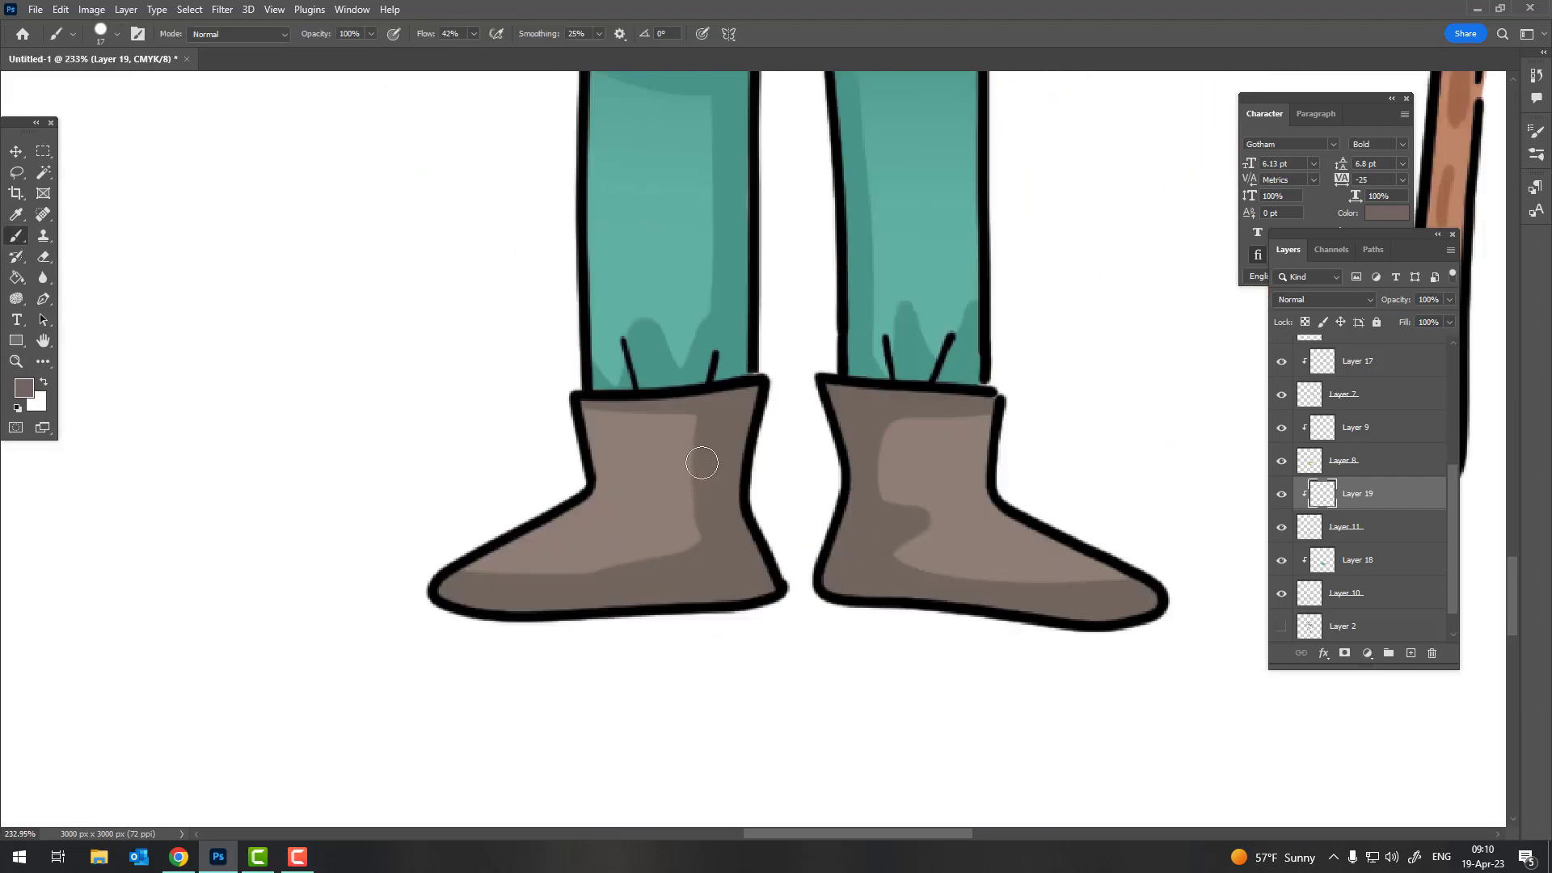
pyautogui.moveTo(702, 462); pyautogui.dragTo(696, 408)
pyautogui.moveTo(824, 518); pyautogui.dragTo(776, 518)
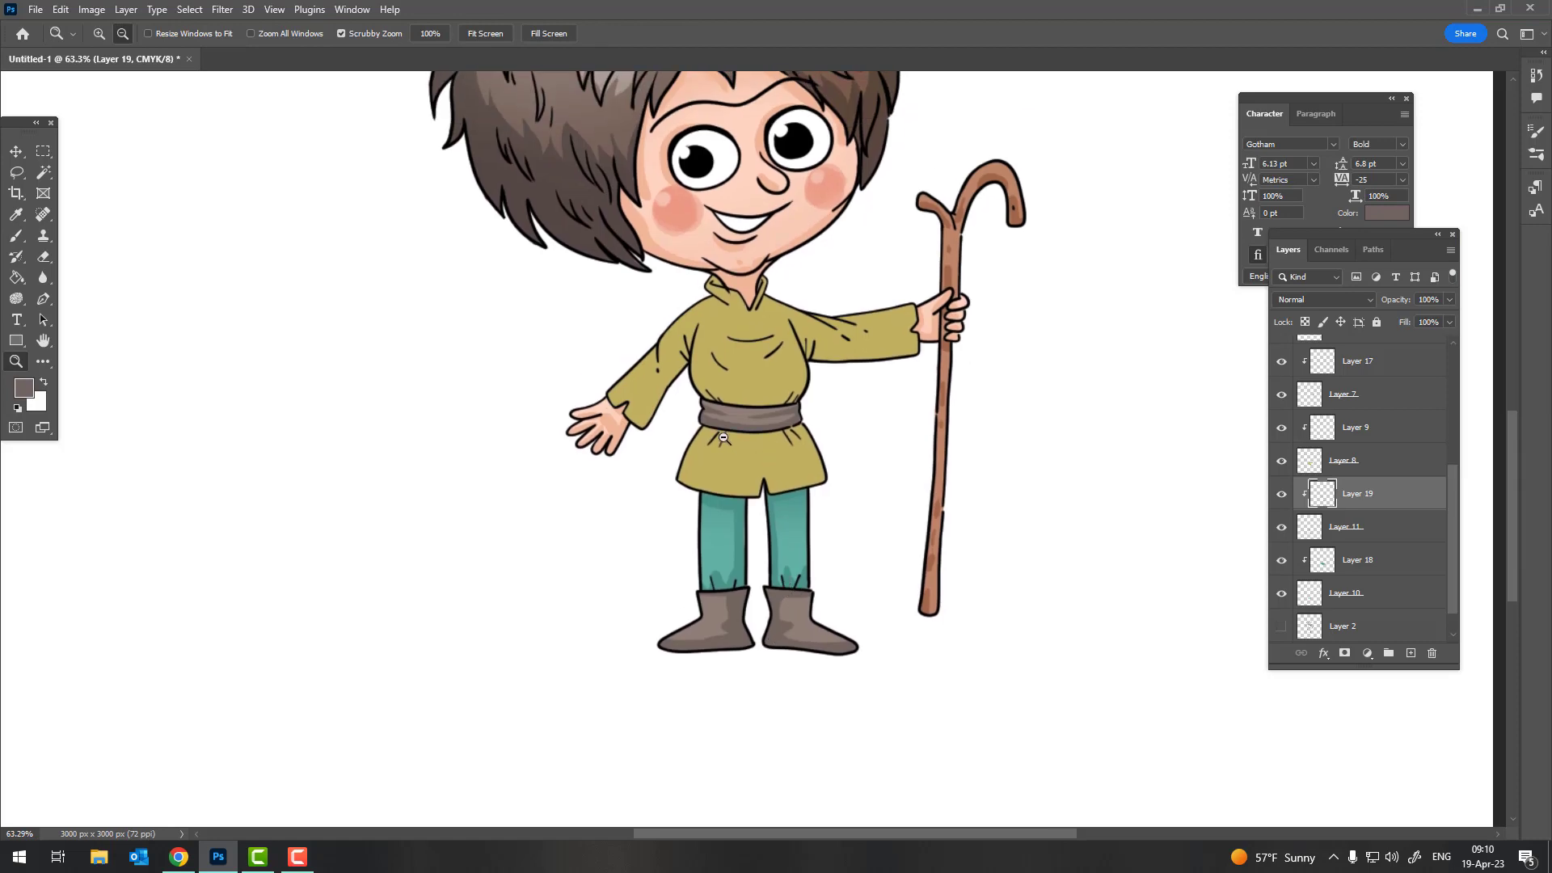
pyautogui.press('z')
pyautogui.moveTo(919, 368); pyautogui.dragTo(892, 406)
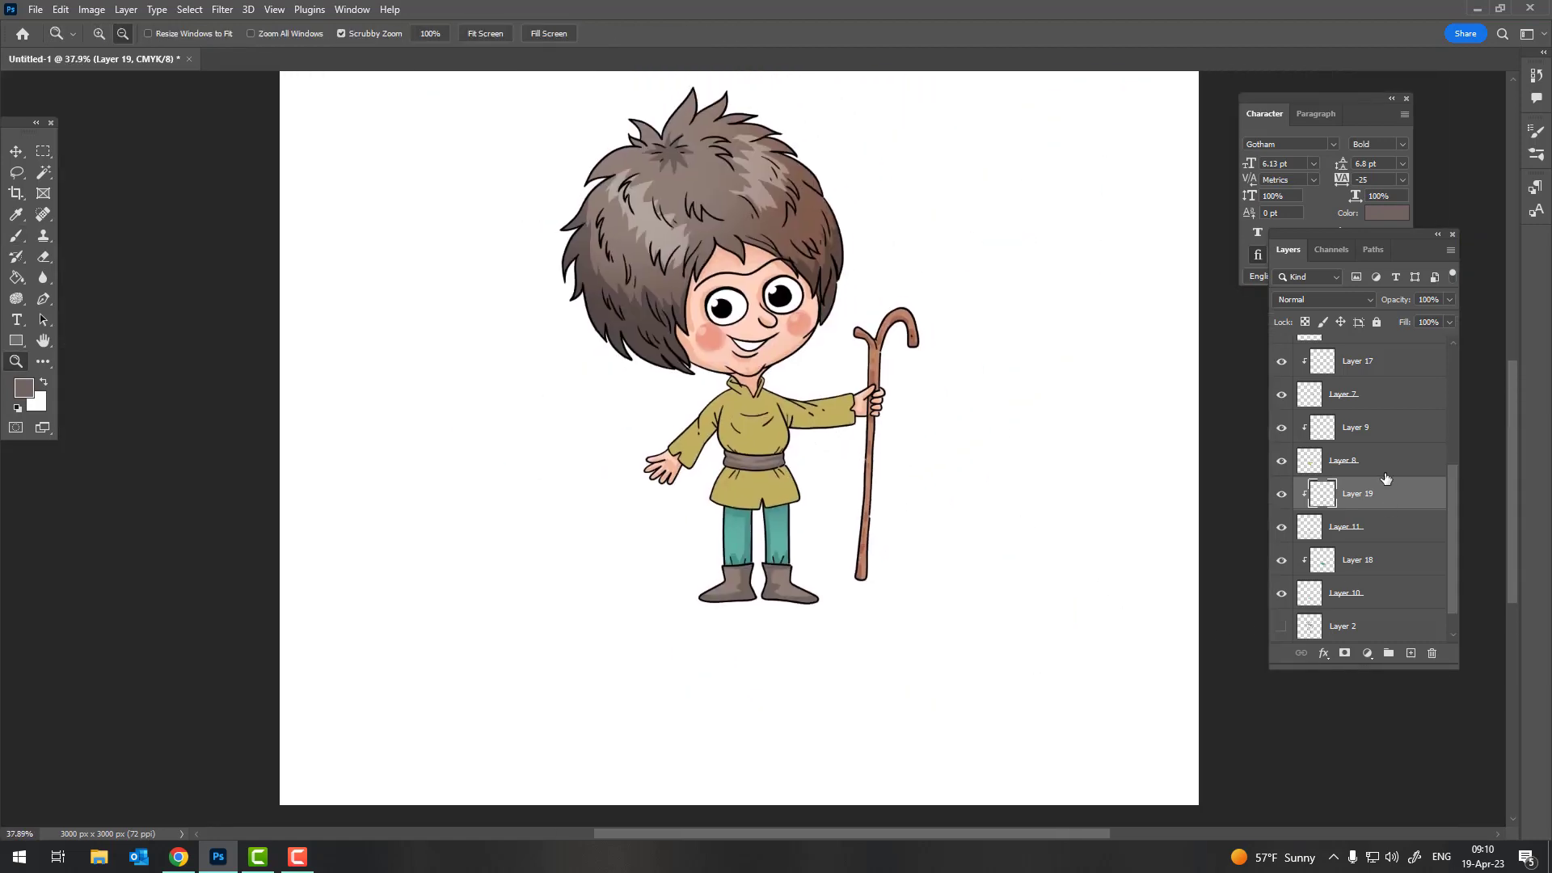
# On Layer 9, sample the tunic's olive colour and choose a soft round brush
pyautogui.click(1281, 464)
pyautogui.click(1282, 469)
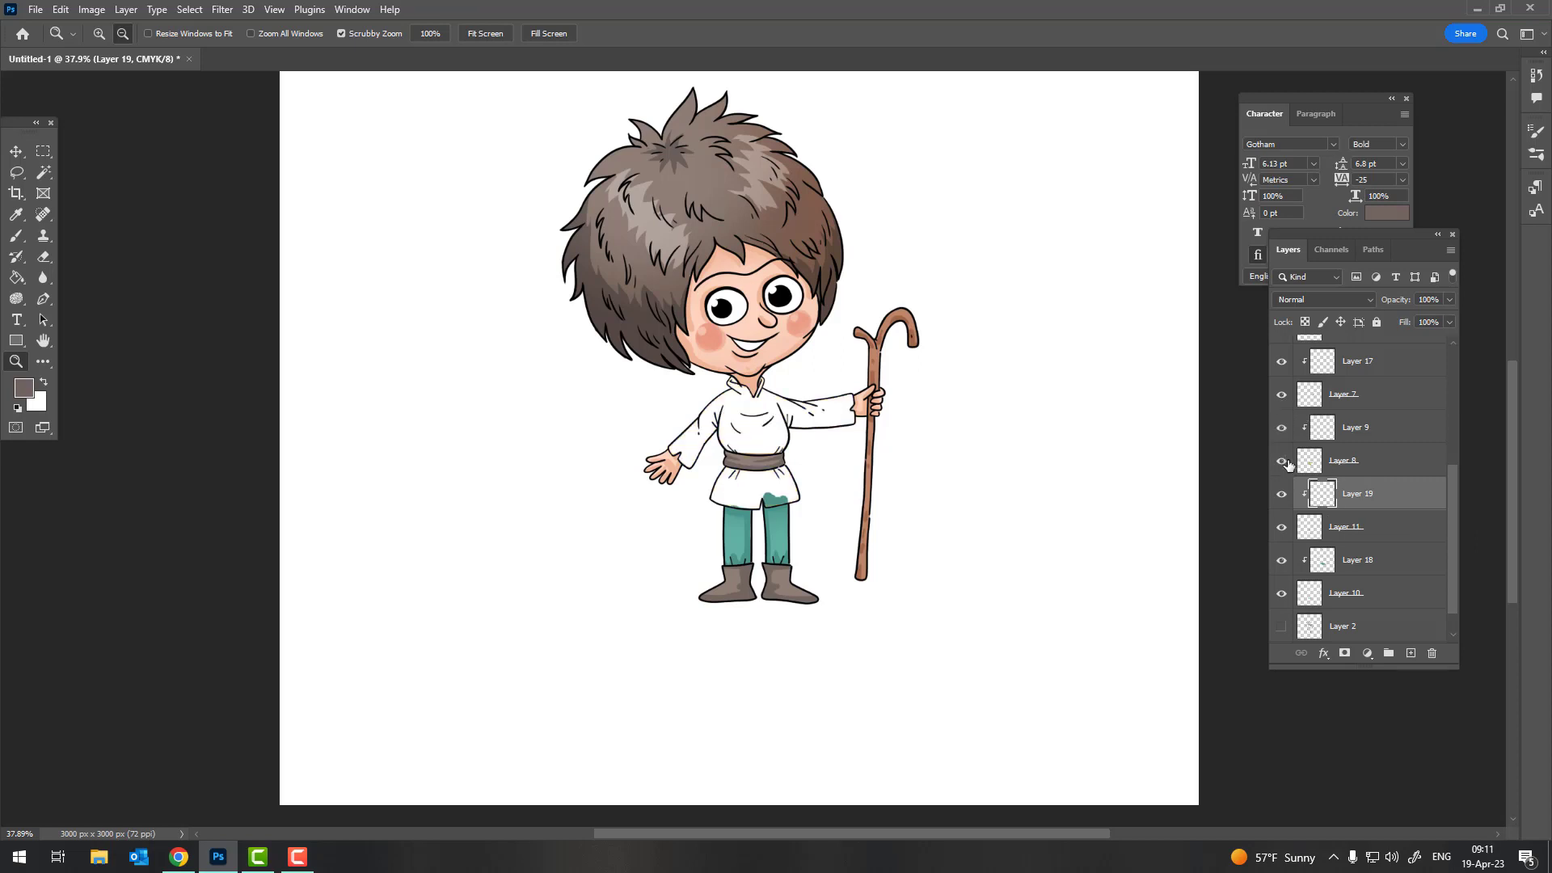
pyautogui.click(1358, 427)
pyautogui.moveTo(789, 428); pyautogui.dragTo(894, 450)
pyautogui.press('b')
pyautogui.keyDown('alt'); pyautogui.click(700, 444); pyautogui.keyUp('alt')
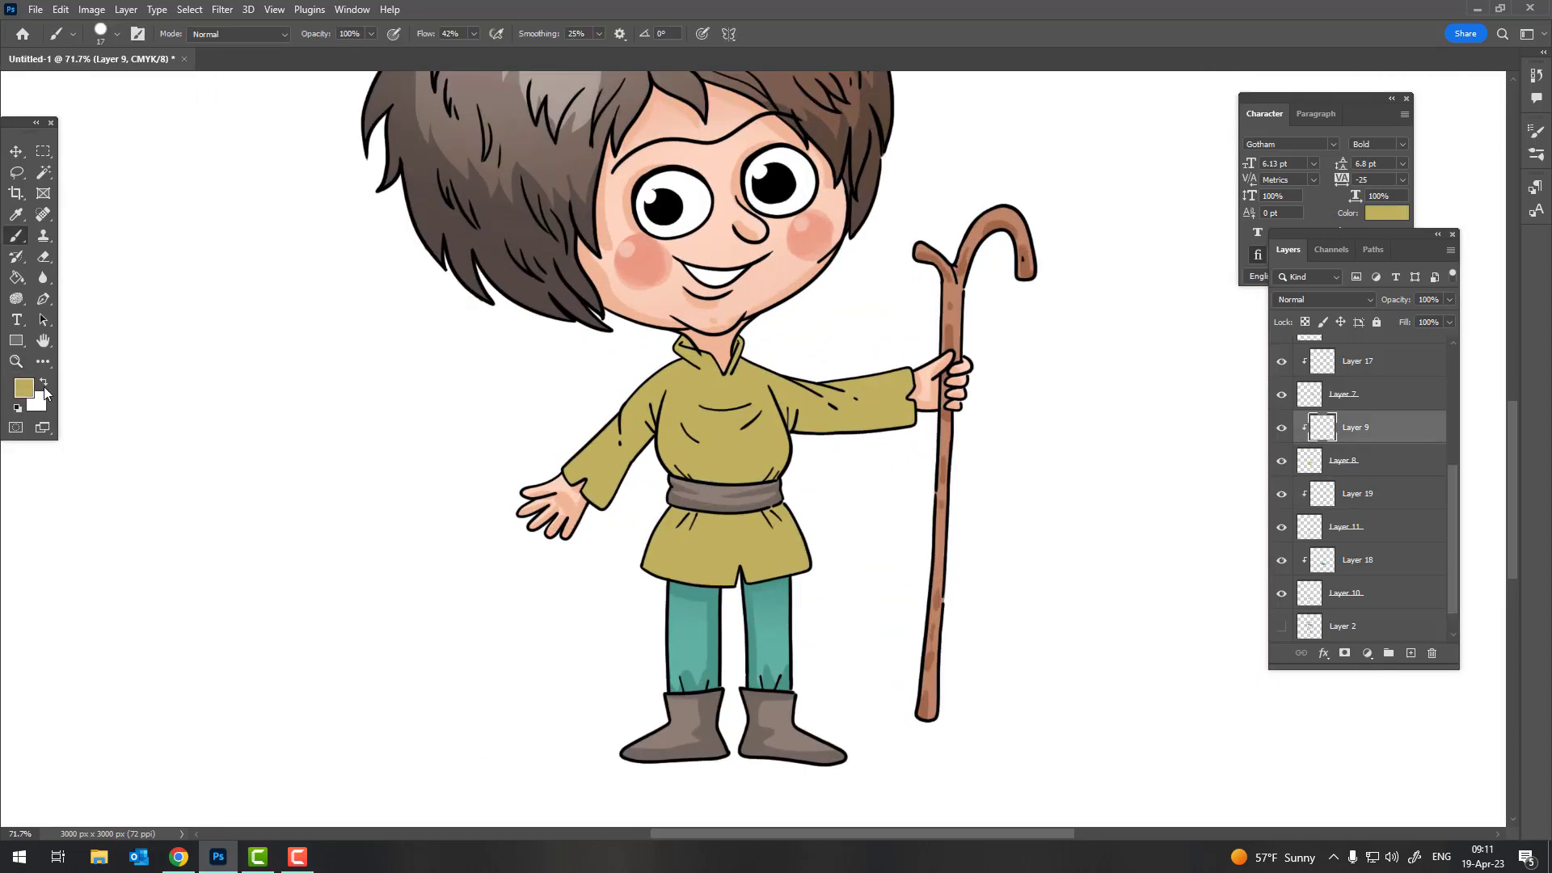
pyautogui.click(24, 388)
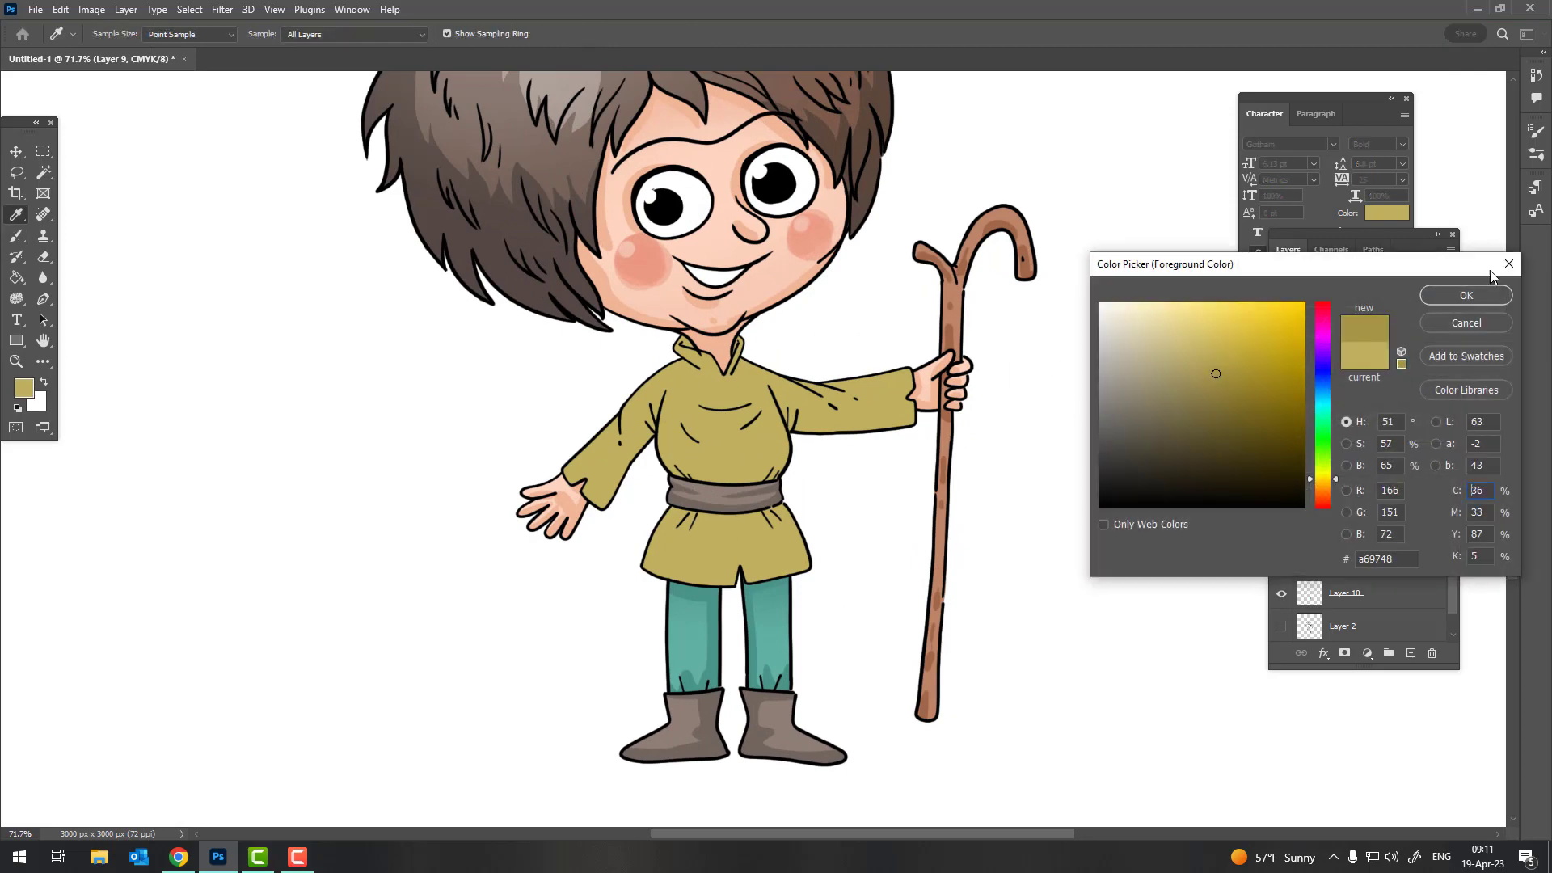
pyautogui.click(1466, 296)
pyautogui.rightClick(918, 472)
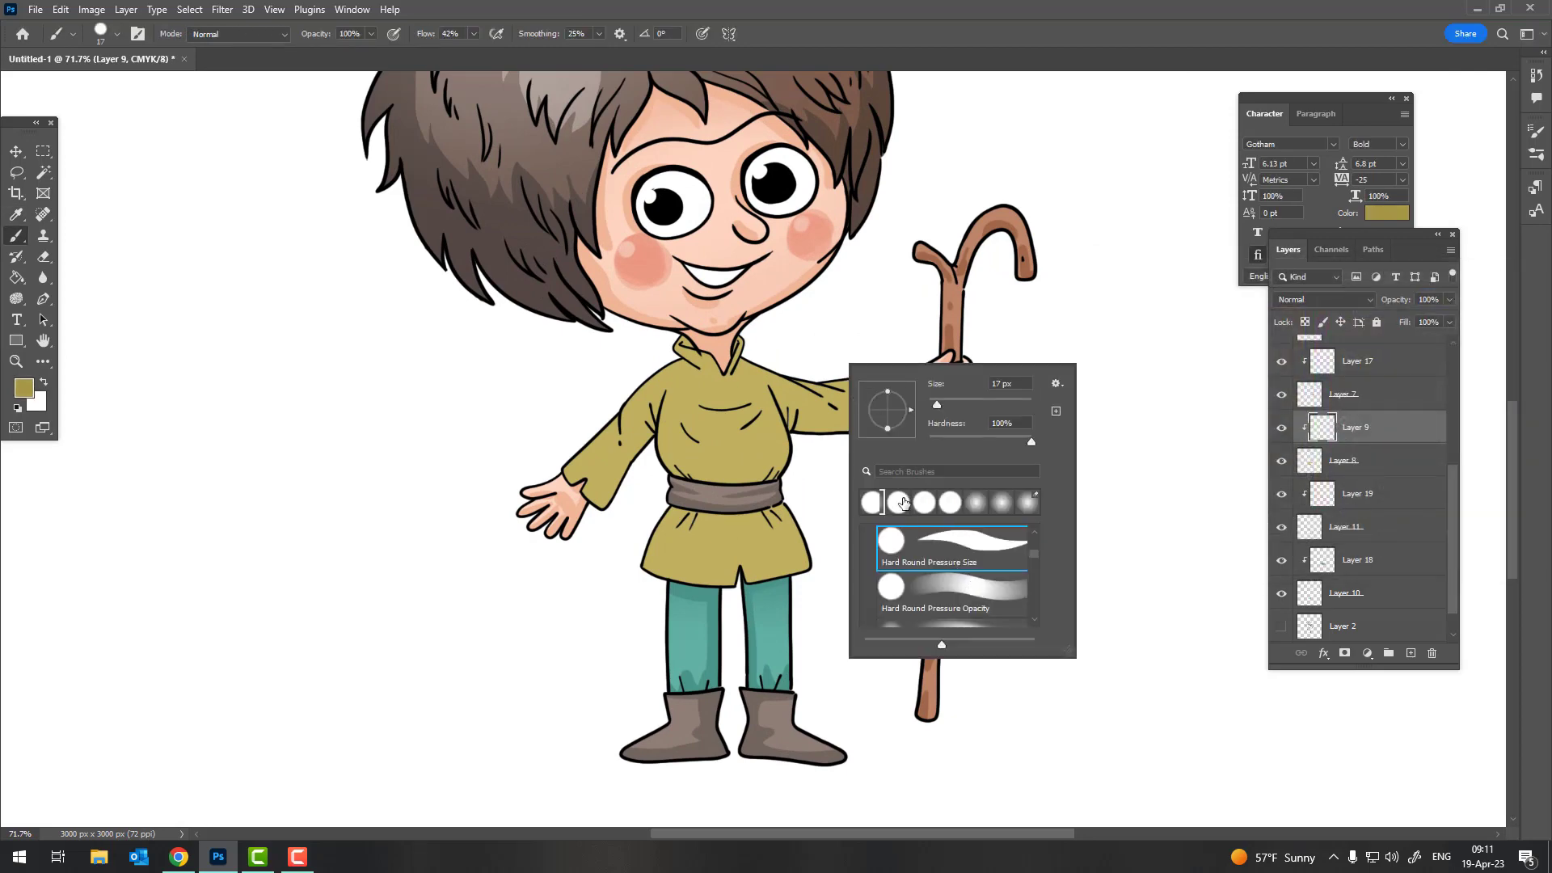
pyautogui.click(871, 502)
pyautogui.click(699, 468)
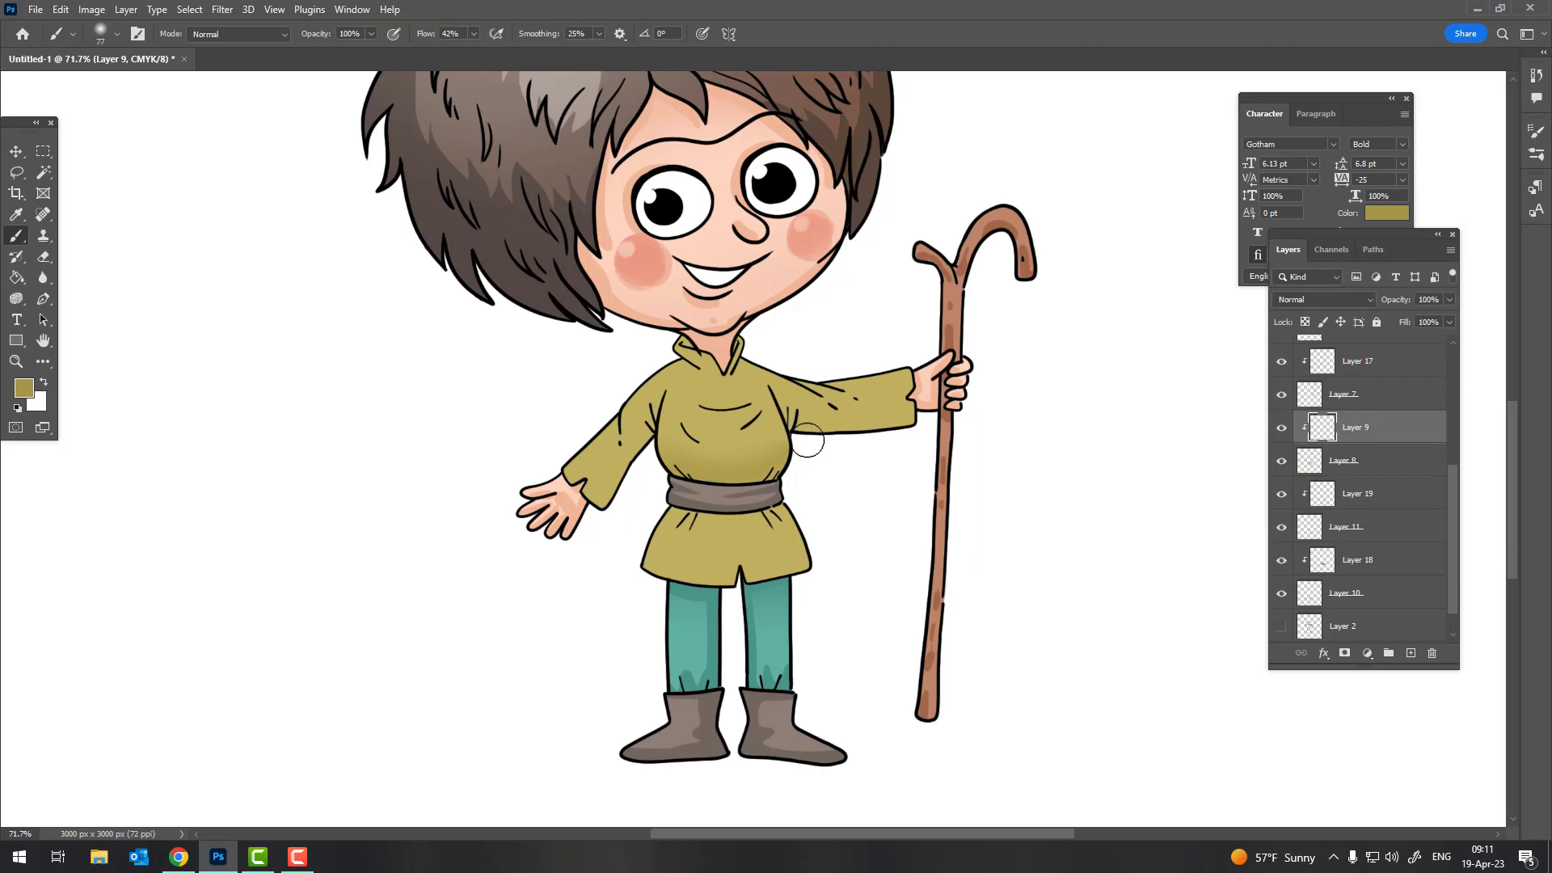
# Shade both sleeve undersides, the left torso, the lower shirt and under the collar
pyautogui.moveTo(666, 484); pyautogui.dragTo(753, 494)
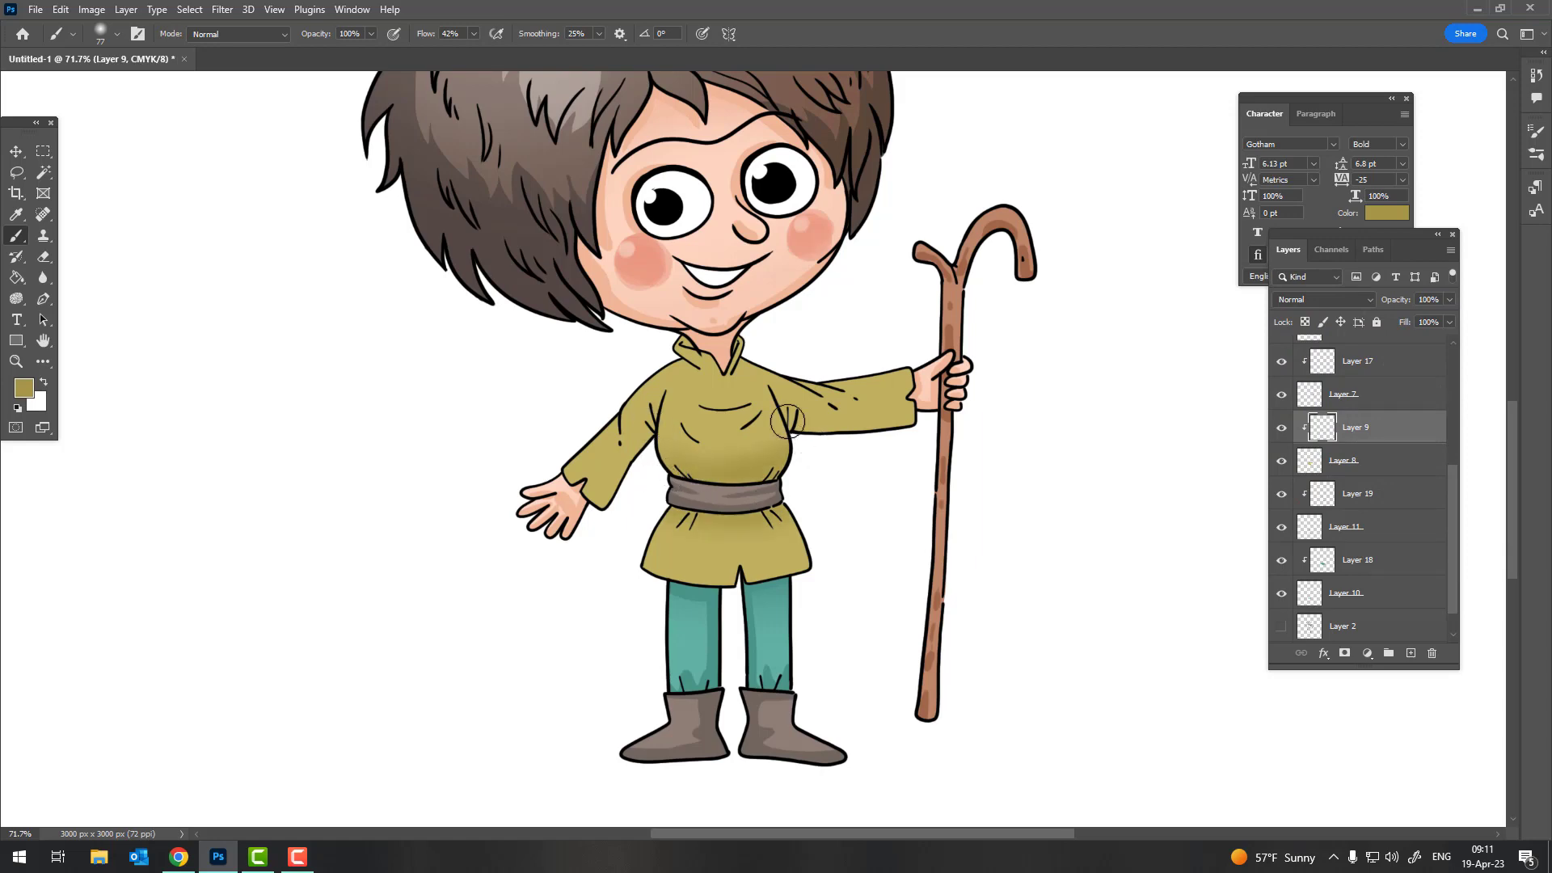
pyautogui.moveTo(912, 422); pyautogui.dragTo(782, 416)
pyautogui.moveTo(616, 486); pyautogui.dragTo(663, 422)
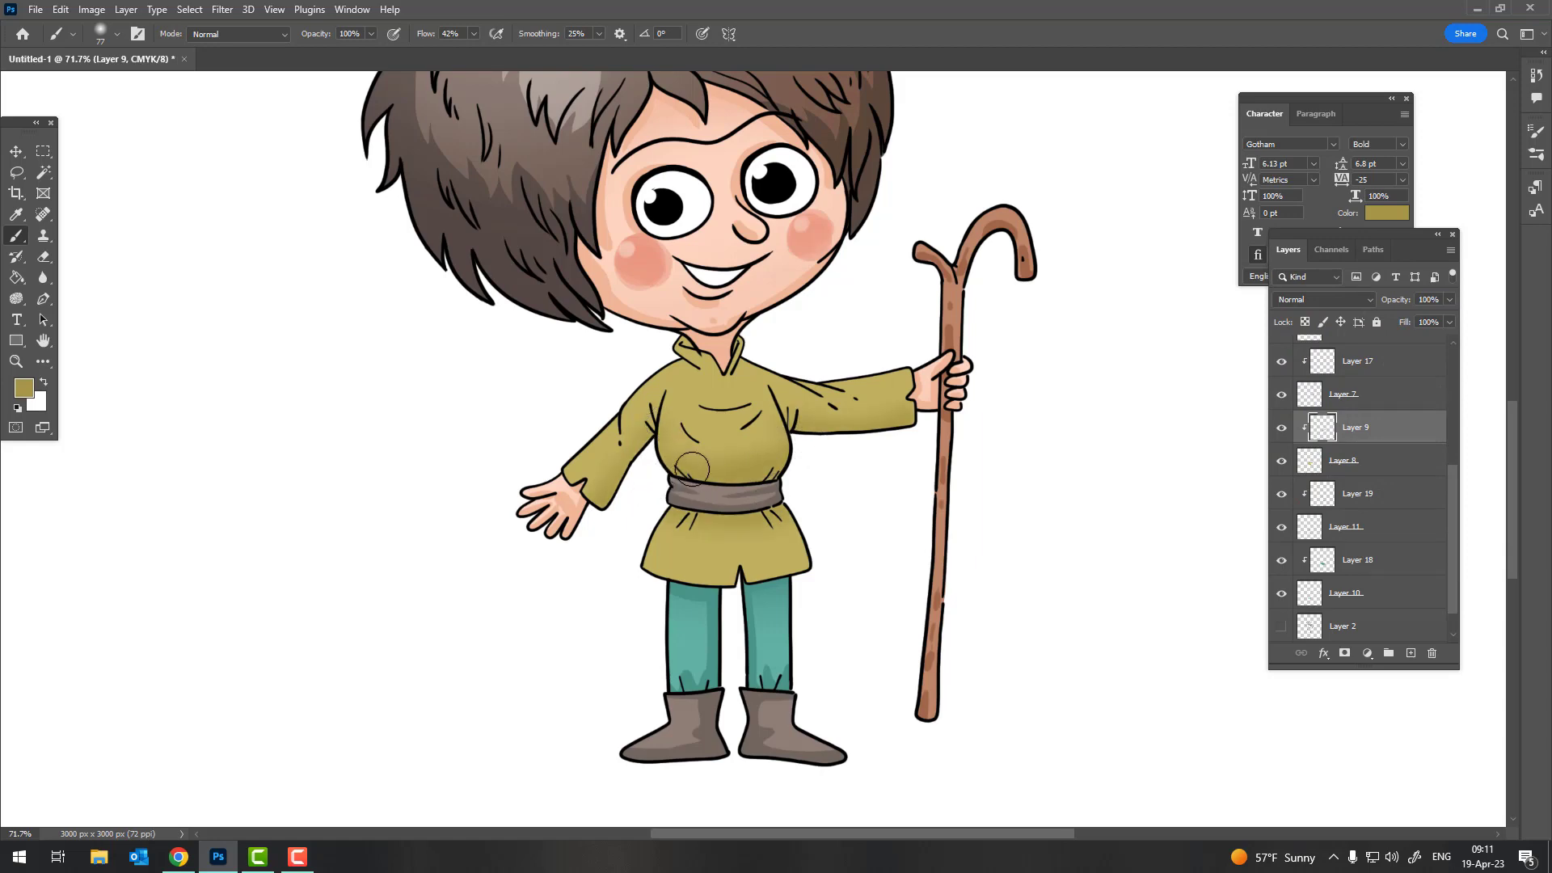
pyautogui.moveTo(687, 526); pyautogui.dragTo(653, 566)
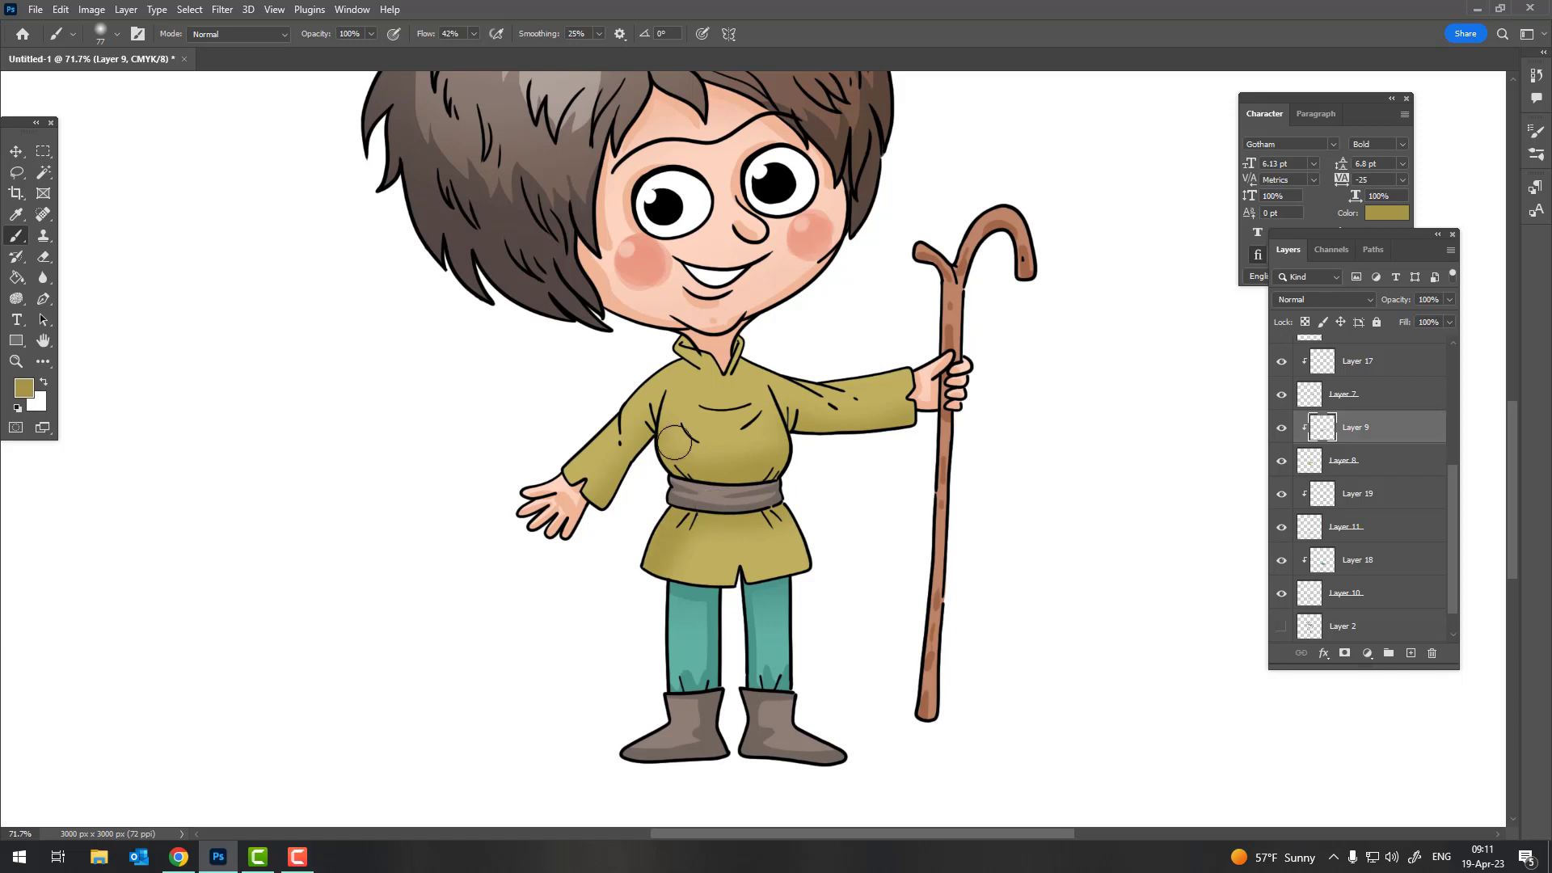
pyautogui.moveTo(675, 444)
pyautogui.mouseDown()
pyautogui.moveTo(668, 397)
pyautogui.moveTo(702, 456)
pyautogui.mouseUp()
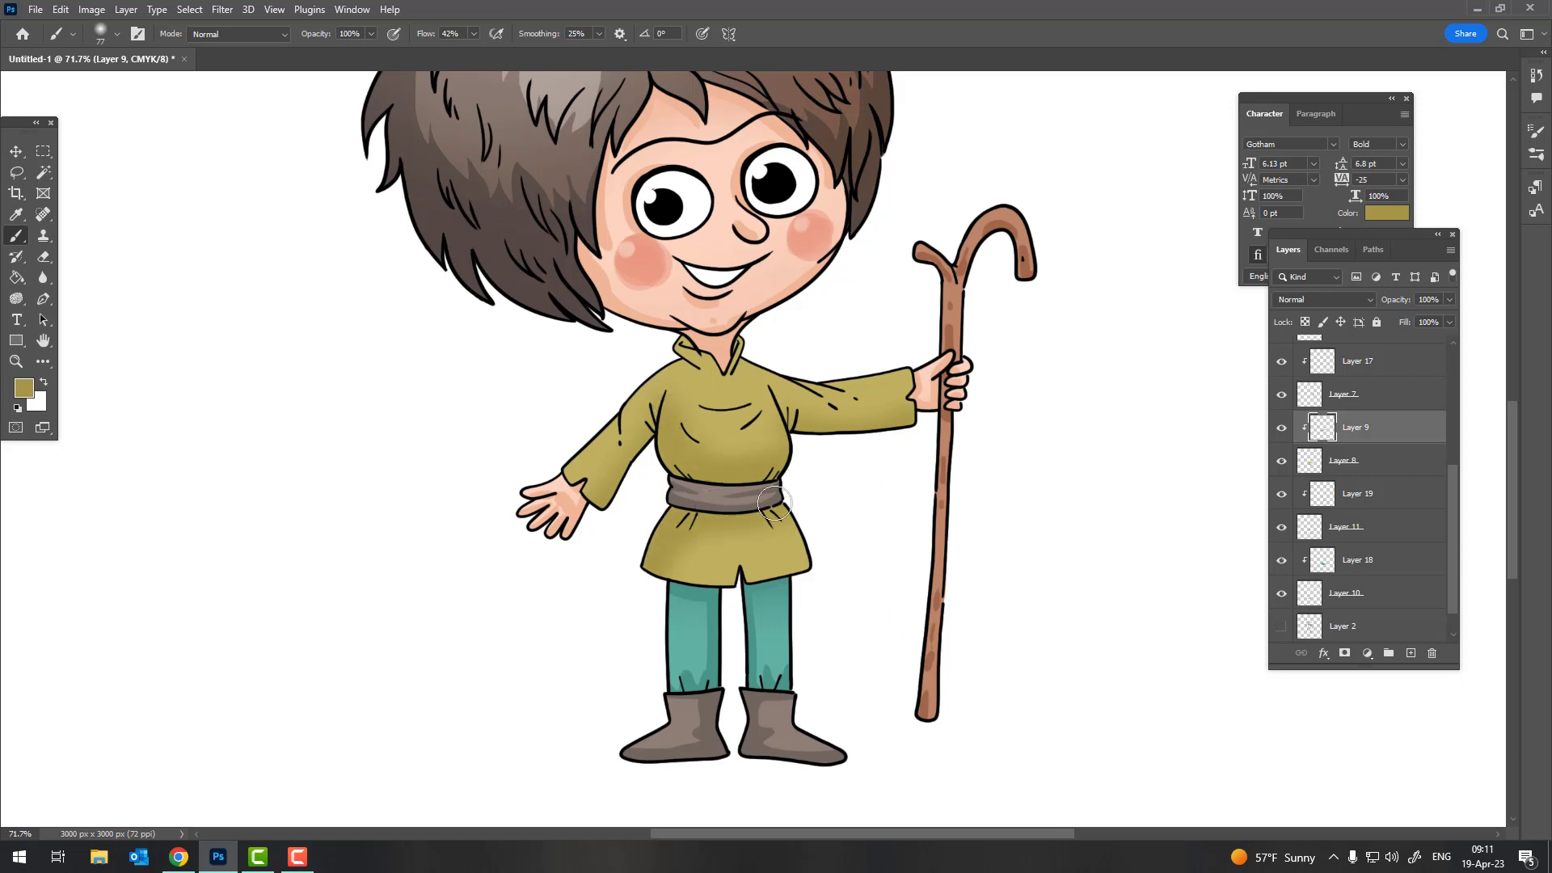
pyautogui.scroll(3, 780, 438)
pyautogui.rightClick(842, 360)
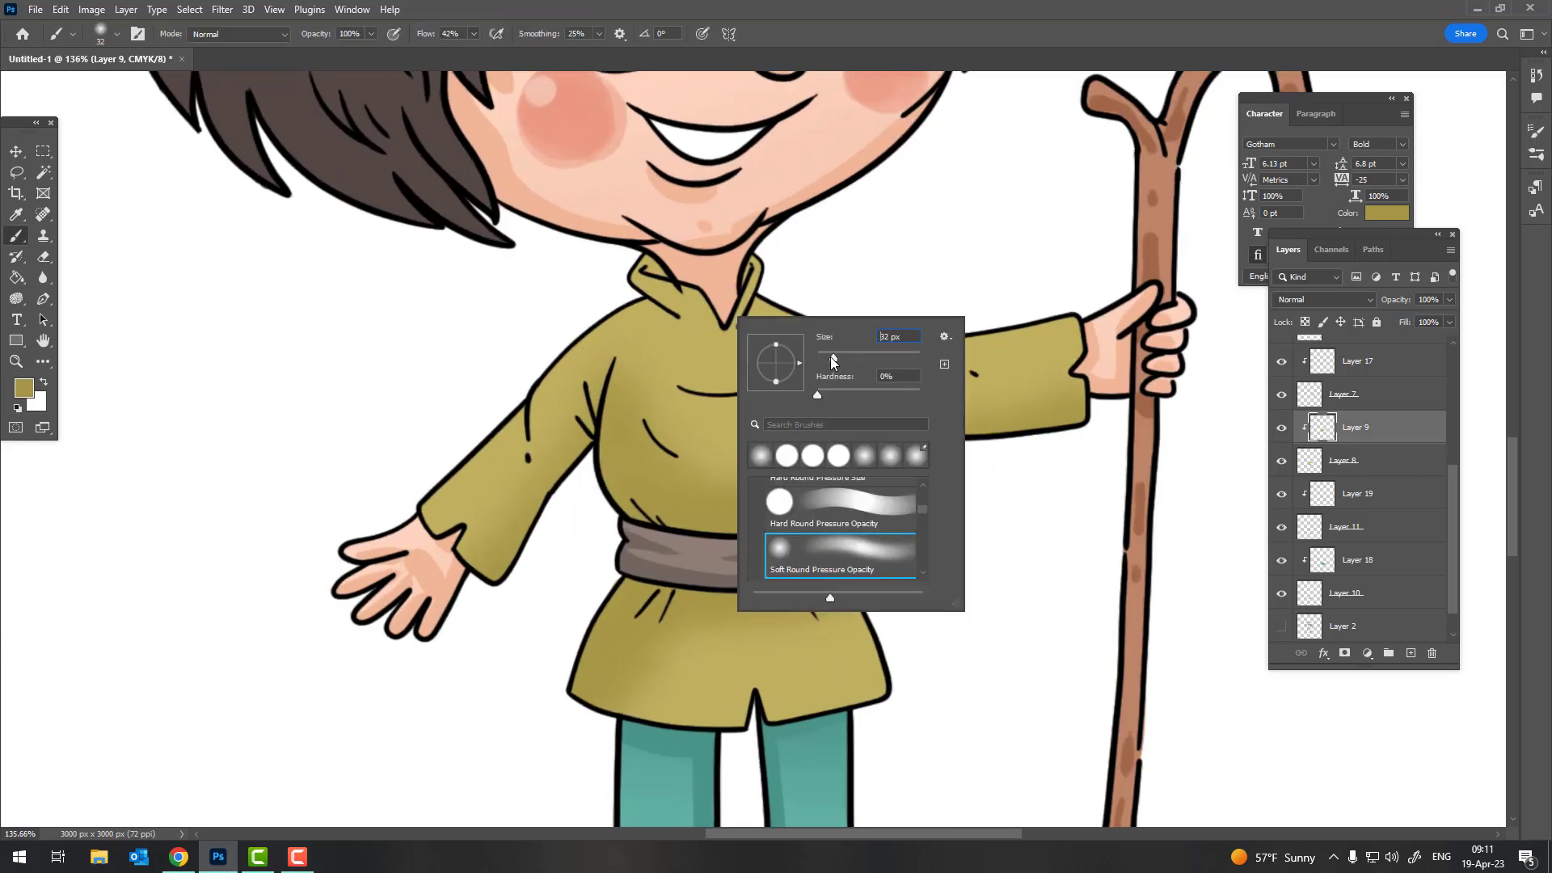
pyautogui.click(745, 258)
pyautogui.moveTo(728, 319); pyautogui.dragTo(805, 312)
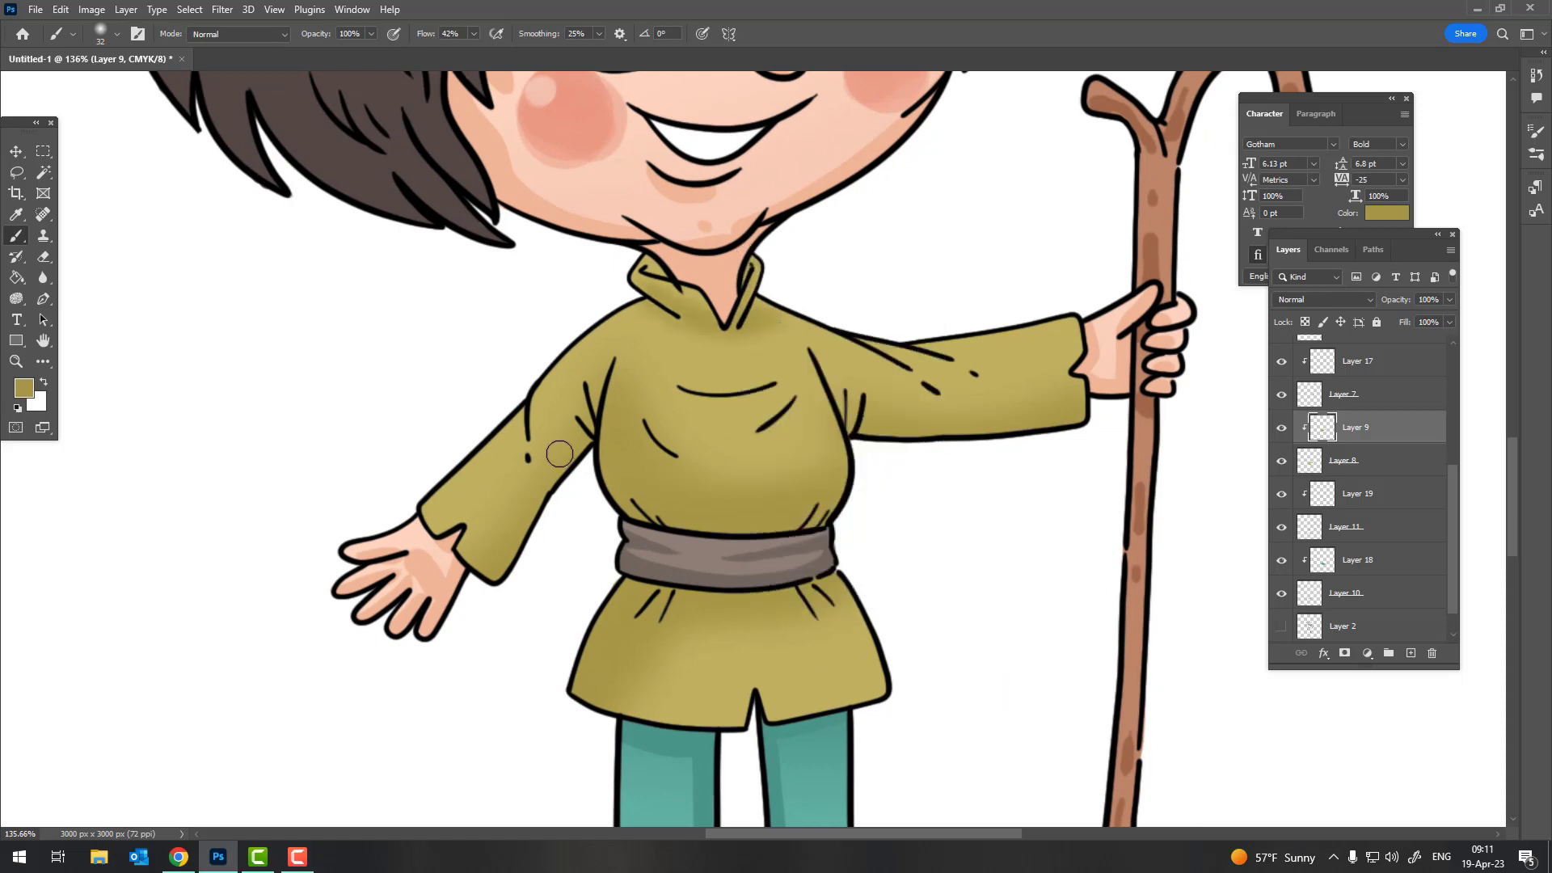
# Reduce the brush size to 6 px
pyautogui.click(23, 389)
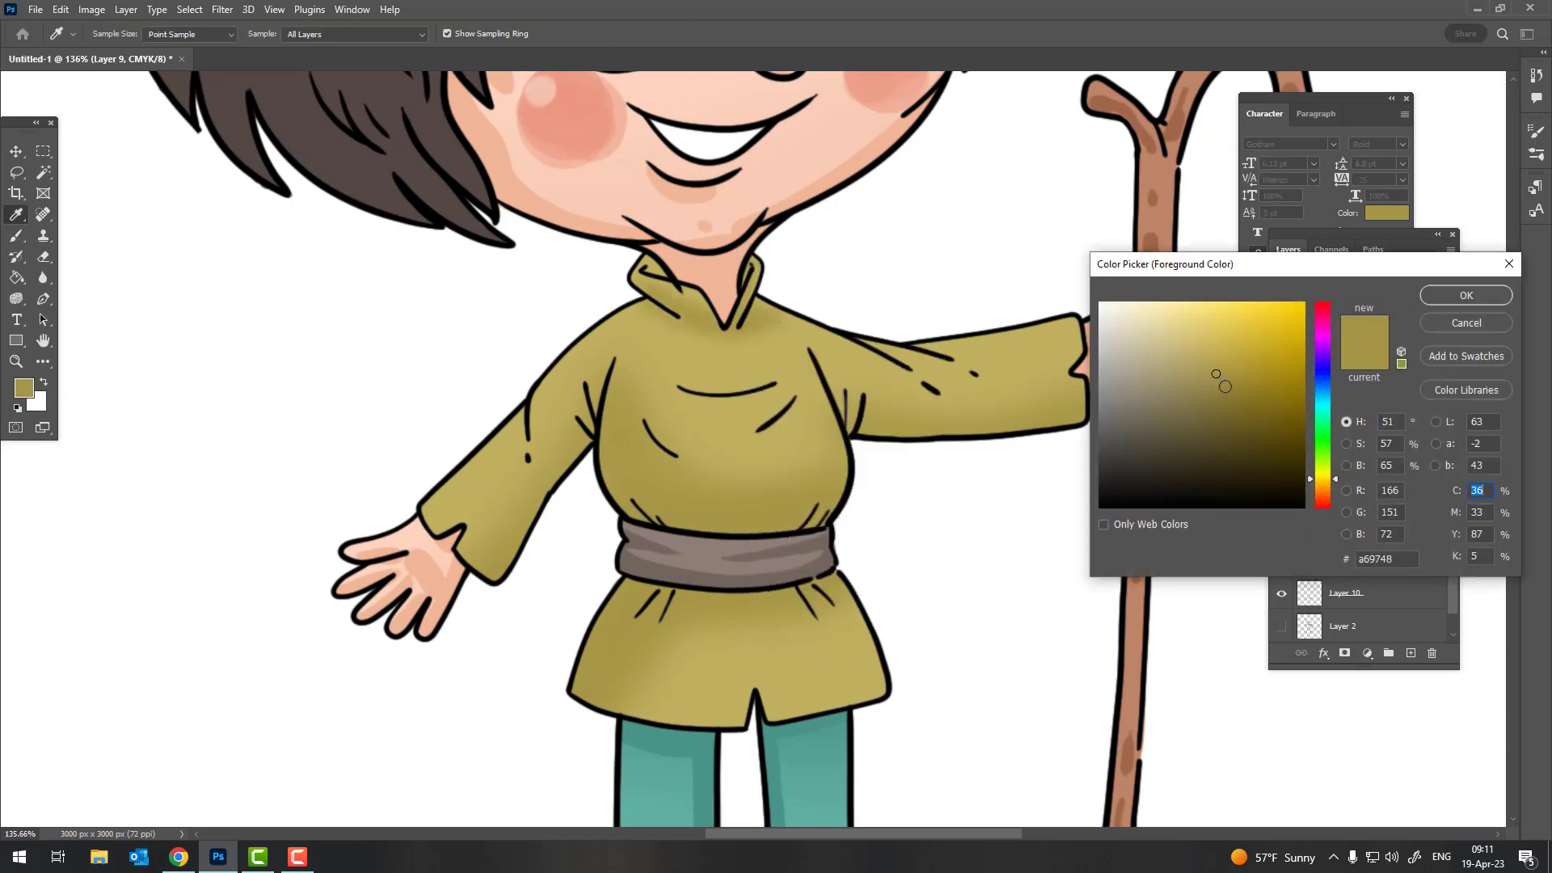
pyautogui.click(1466, 296)
pyautogui.press('b')
pyautogui.rightClick(822, 402)
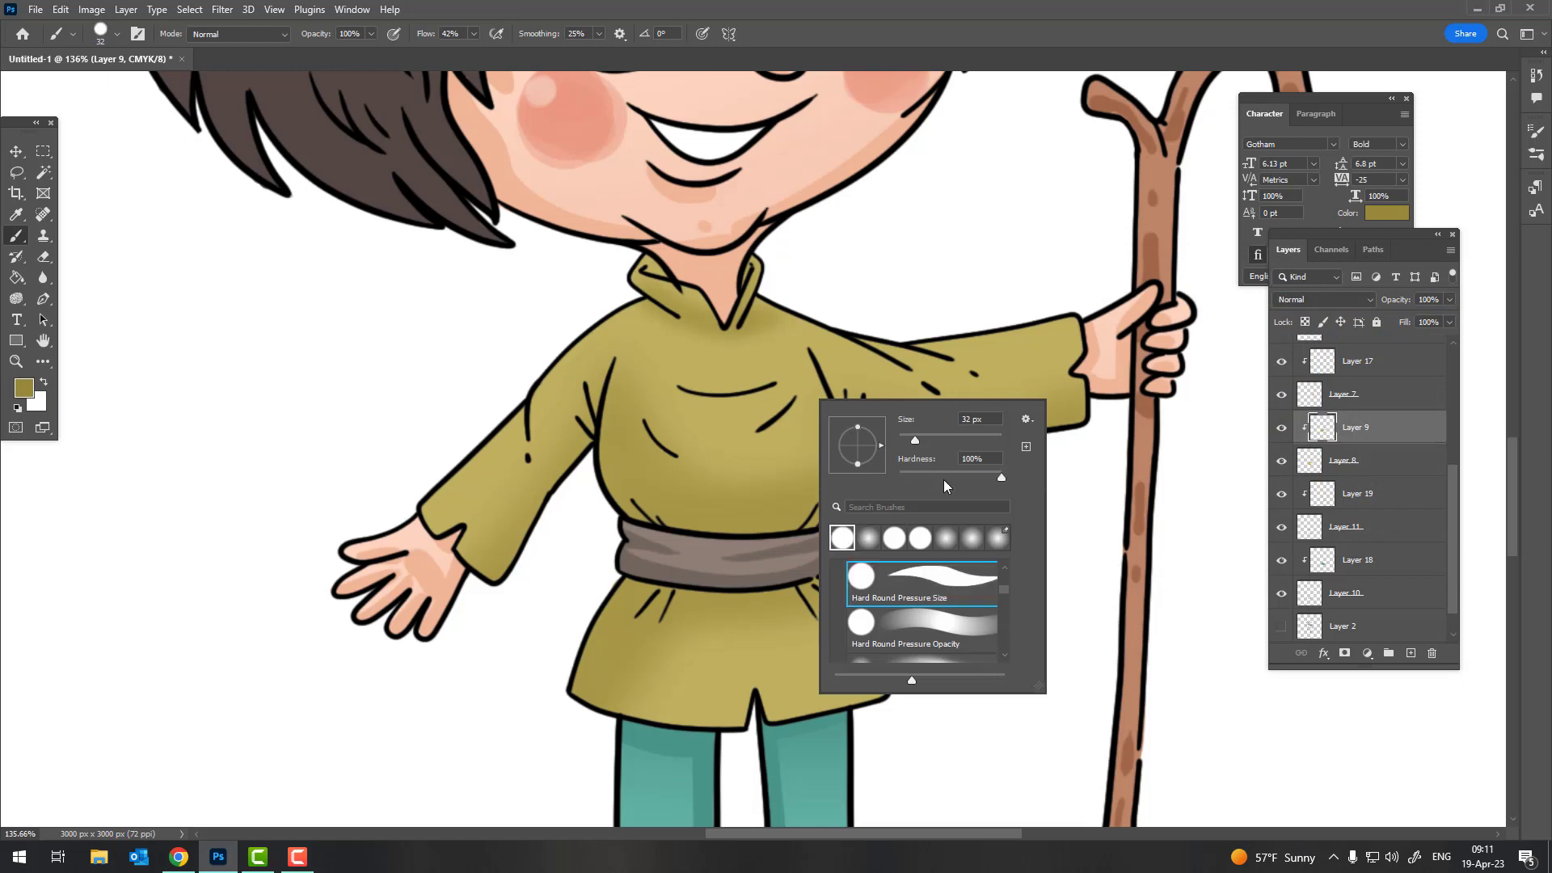
pyautogui.write('6')
pyautogui.press('Return')
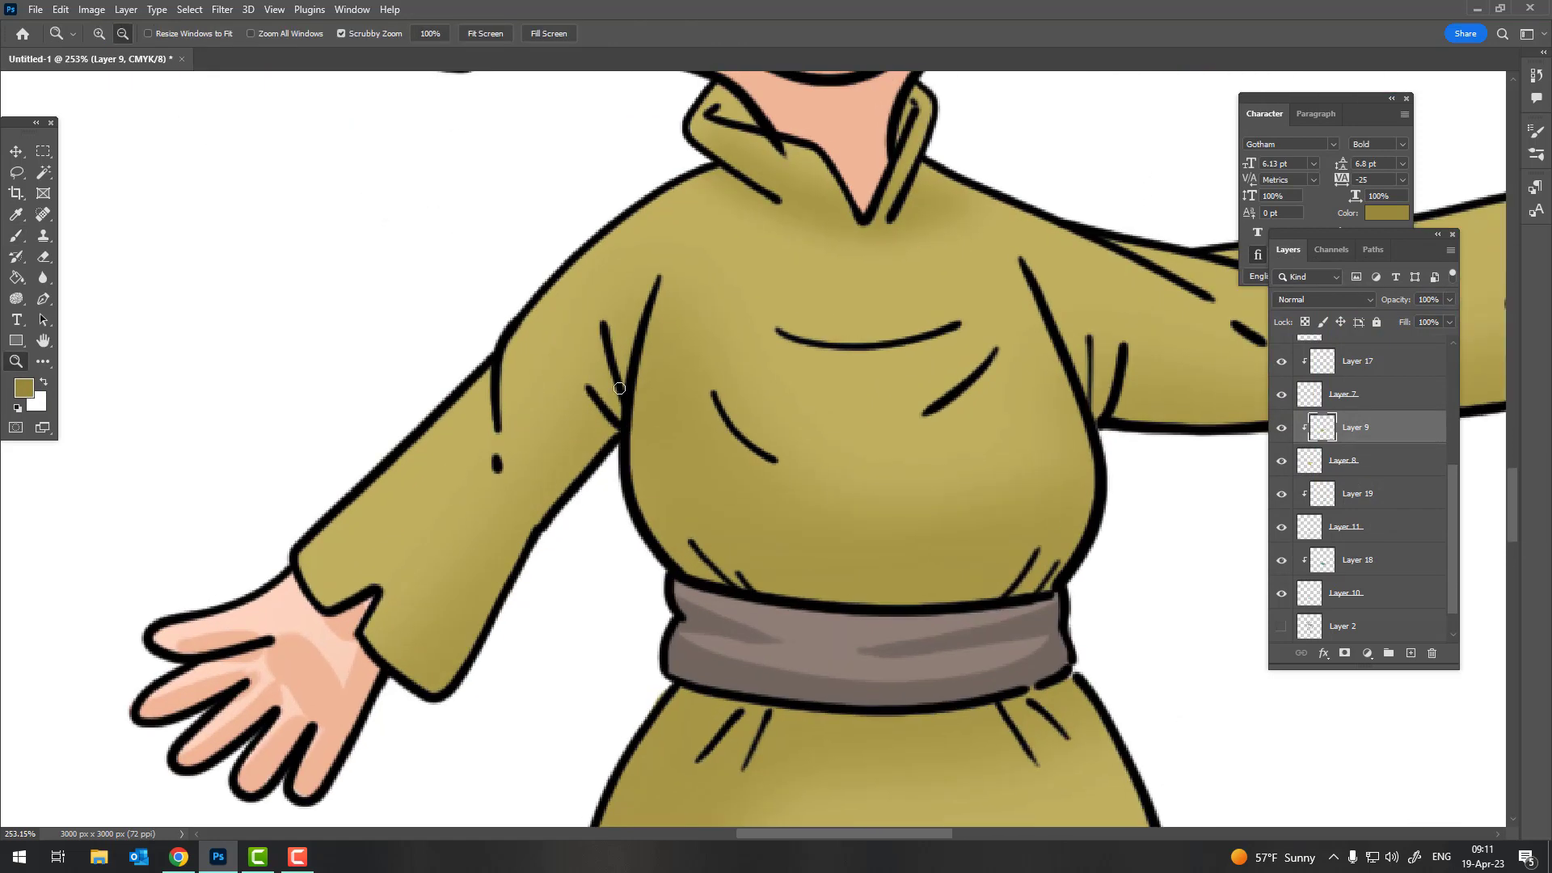
# Paint dark fold shading along the left sleeve, its lower edge and near the armpit
pyautogui.moveTo(562, 460); pyautogui.dragTo(646, 453)
pyautogui.moveTo(652, 260); pyautogui.dragTo(656, 263)
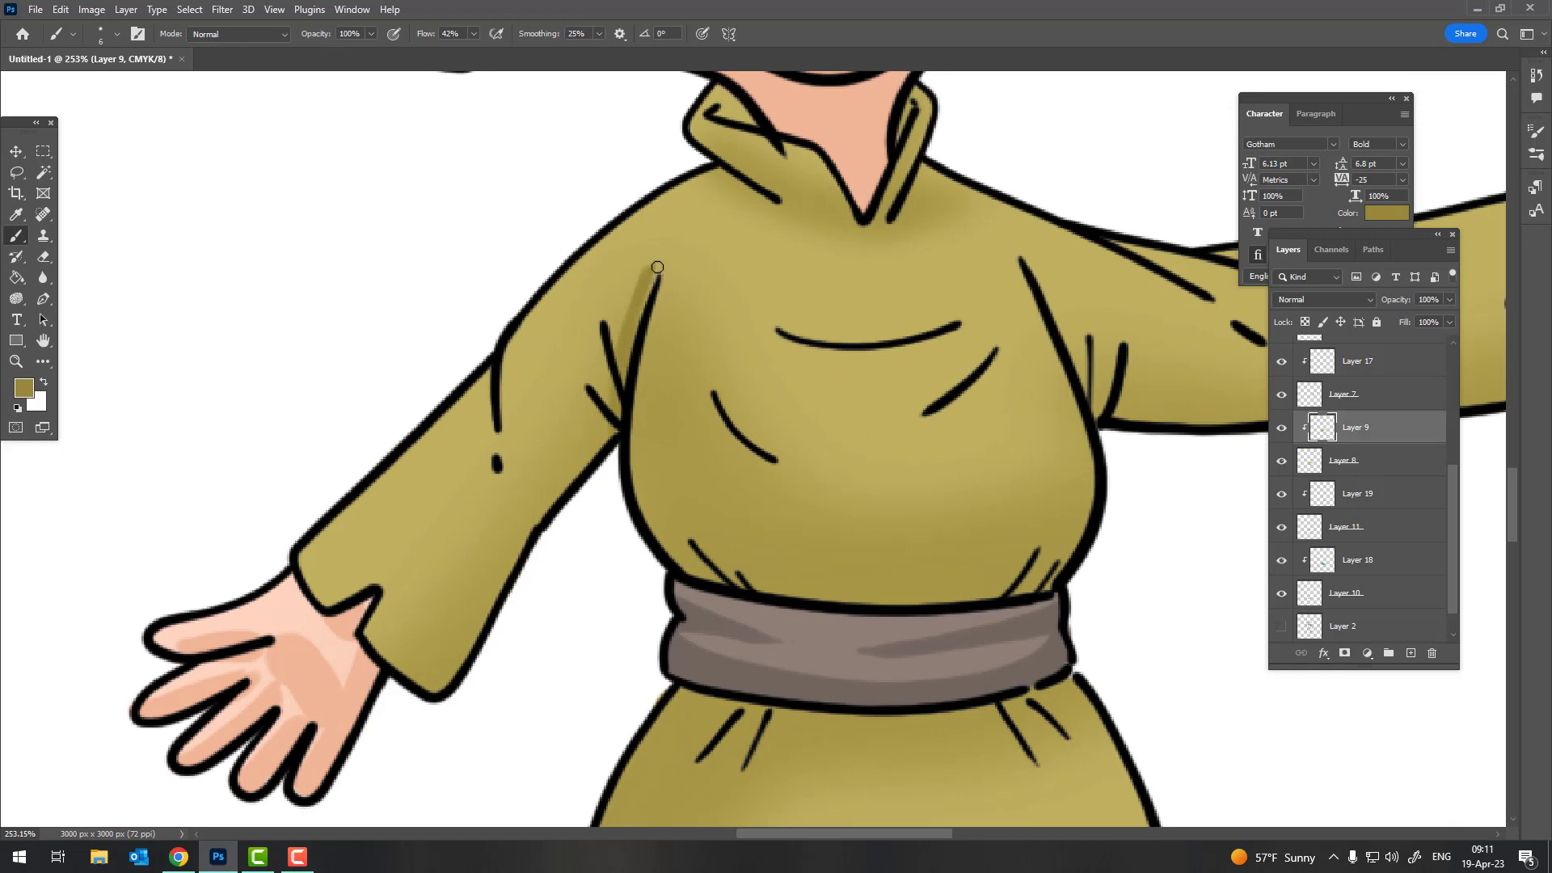
pyautogui.scroll(2, 629, 321)
pyautogui.moveTo(557, 284); pyautogui.dragTo(596, 427)
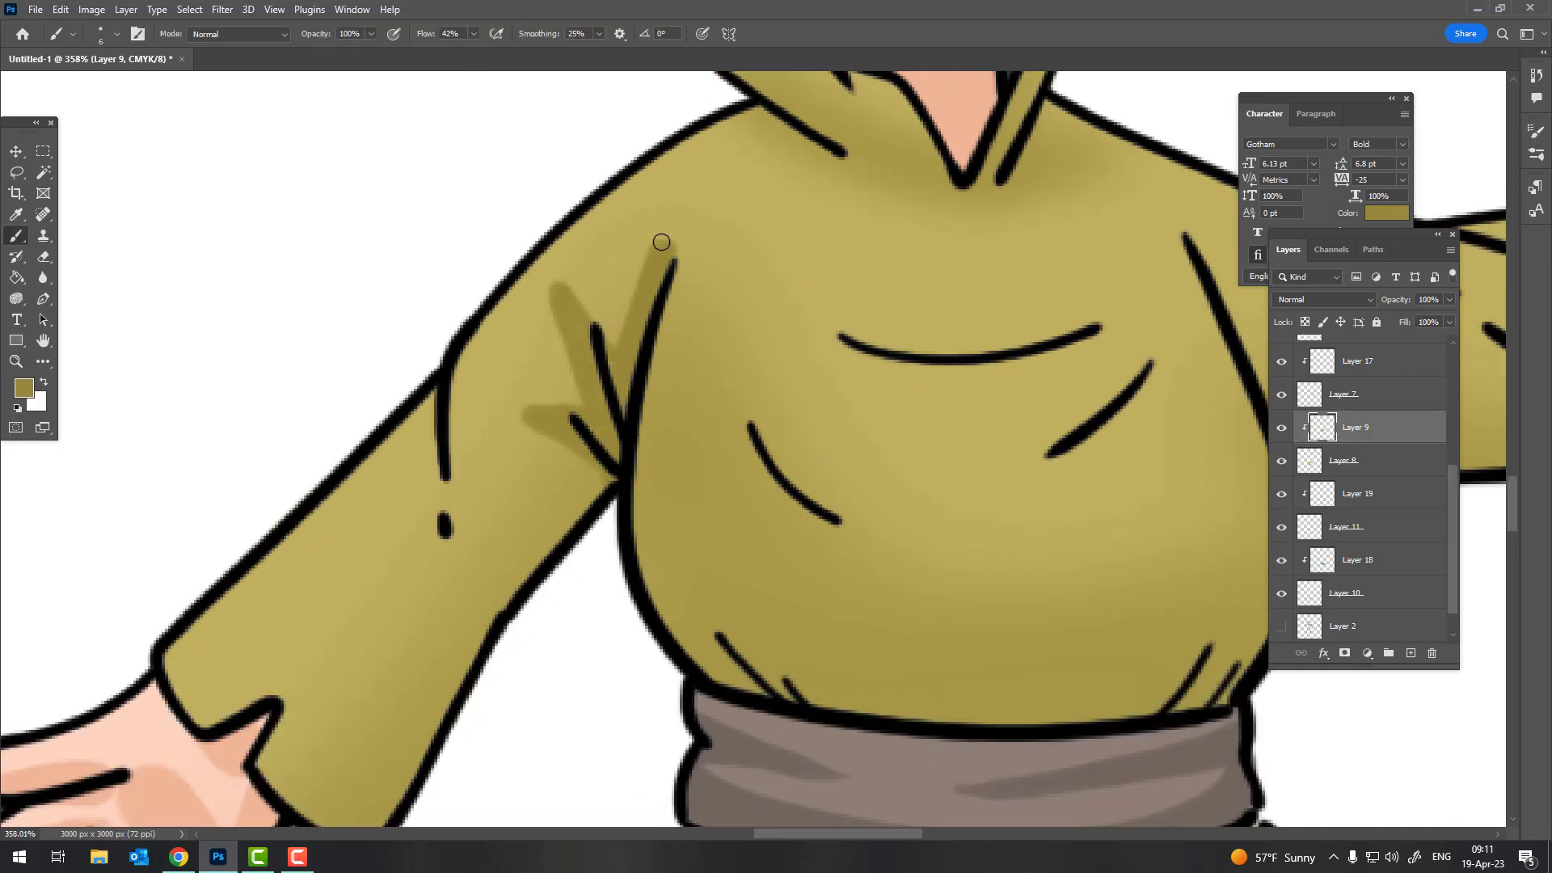
pyautogui.moveTo(612, 487)
pyautogui.mouseDown()
pyautogui.moveTo(760, 239)
pyautogui.moveTo(647, 429)
pyautogui.moveTo(485, 606)
pyautogui.moveTo(695, 371)
pyautogui.mouseUp()
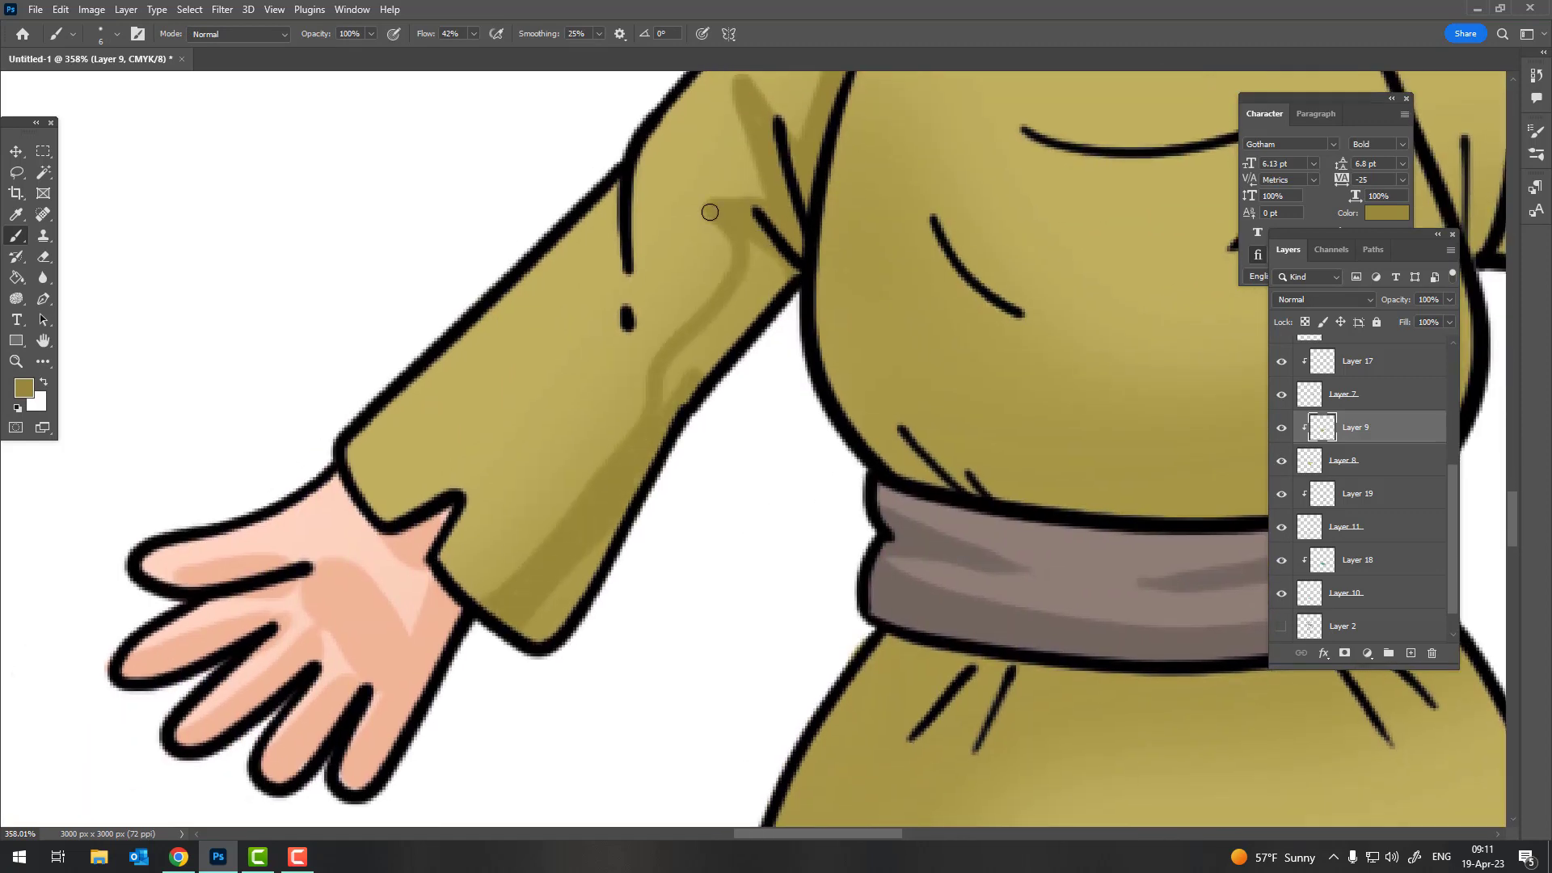
pyautogui.moveTo(538, 635); pyautogui.dragTo(608, 538)
pyautogui.moveTo(696, 339); pyautogui.dragTo(667, 396)
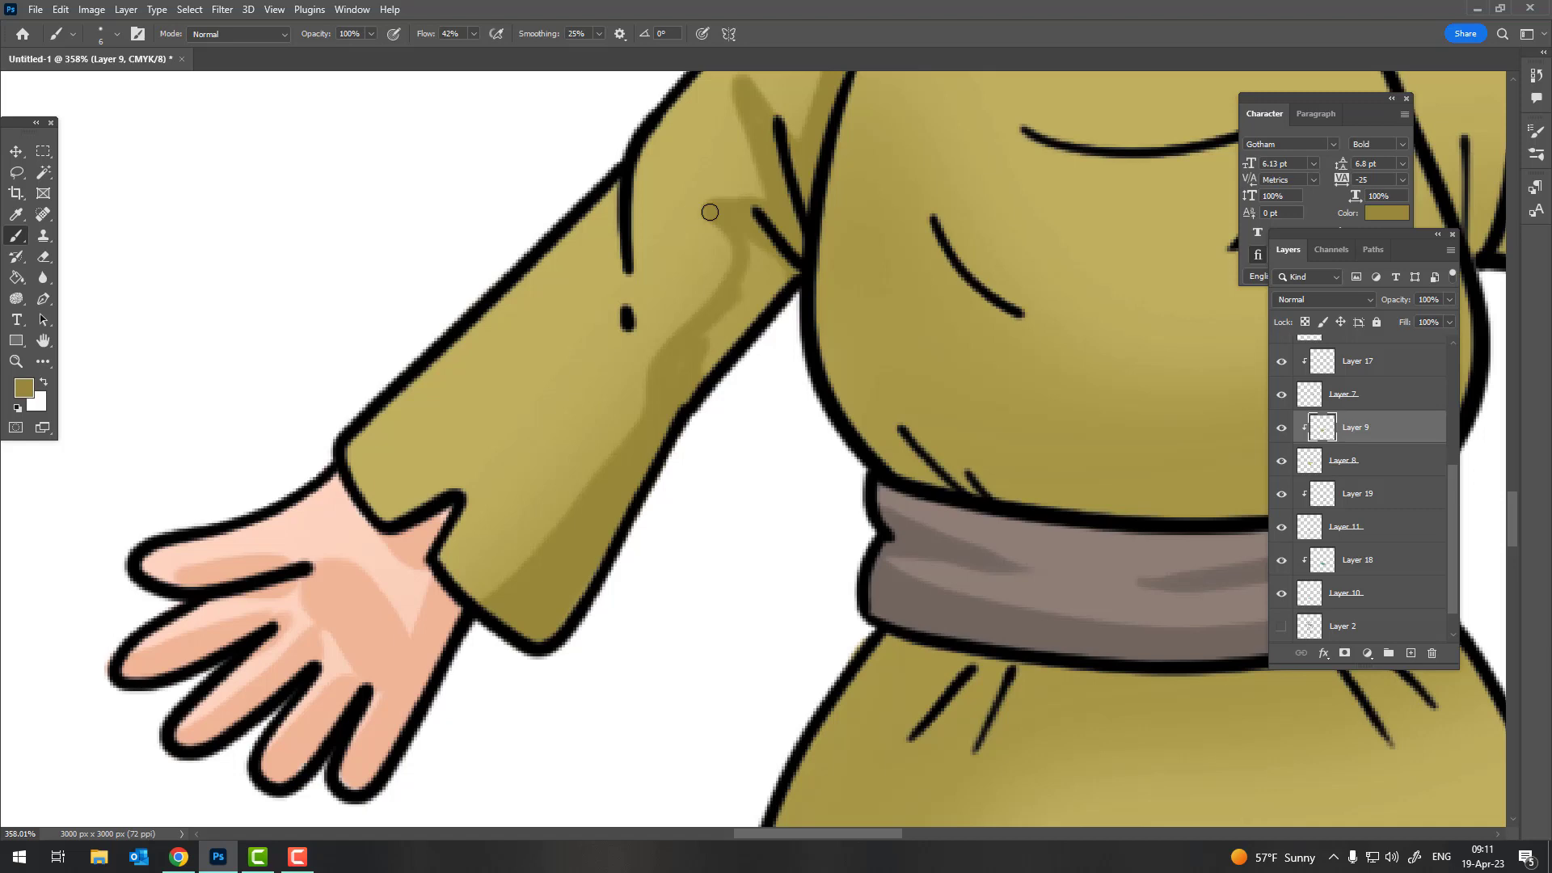
pyautogui.moveTo(764, 254); pyautogui.dragTo(704, 368)
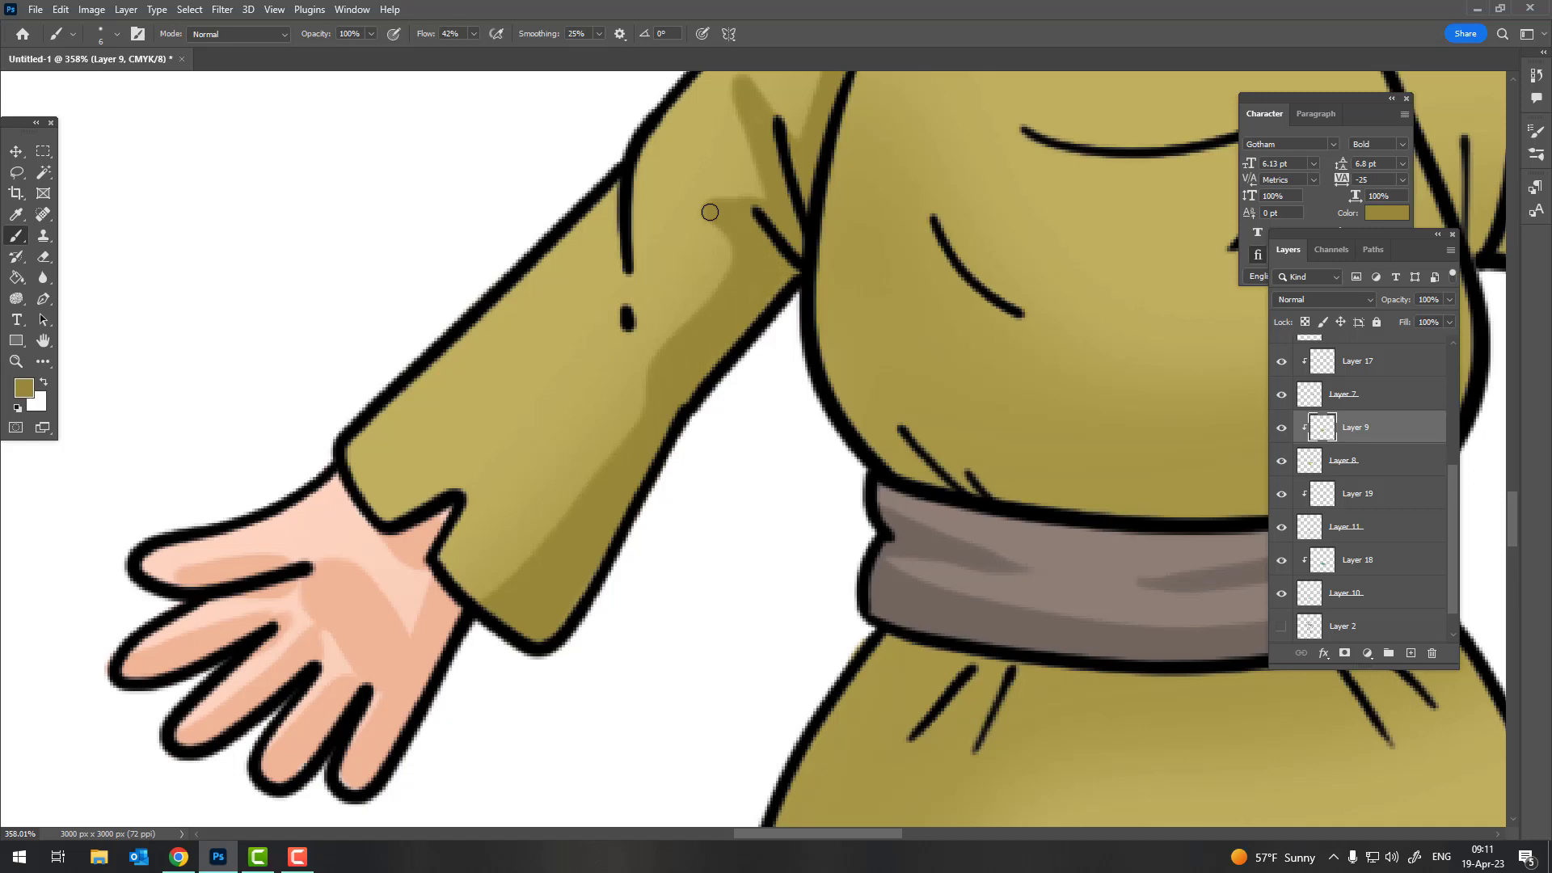
# Draw a zigzag fold shadow on the right sleeve and shade its lower edge
pyautogui.scroll(-5, 710, 212)
pyautogui.scroll(2, 599, 288)
pyautogui.scroll(2, 600, 288)
pyautogui.scroll(1, 599, 288)
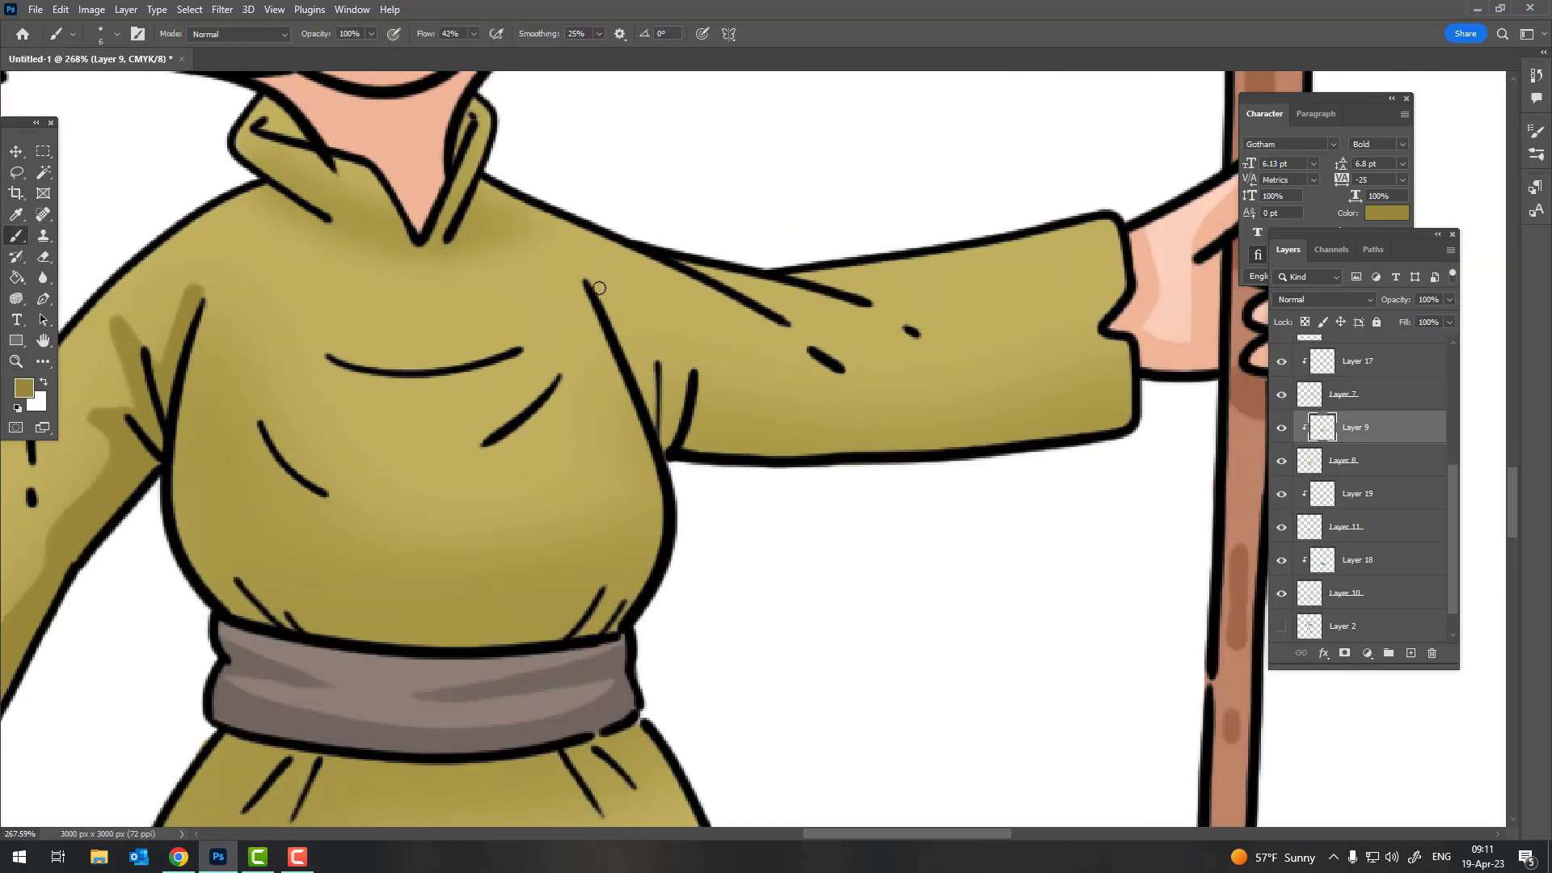
pyautogui.moveTo(600, 288)
pyautogui.mouseDown()
pyautogui.moveTo(987, 401)
pyautogui.moveTo(1127, 372)
pyautogui.moveTo(998, 441)
pyautogui.mouseUp()
pyautogui.moveTo(1130, 385); pyautogui.dragTo(970, 444)
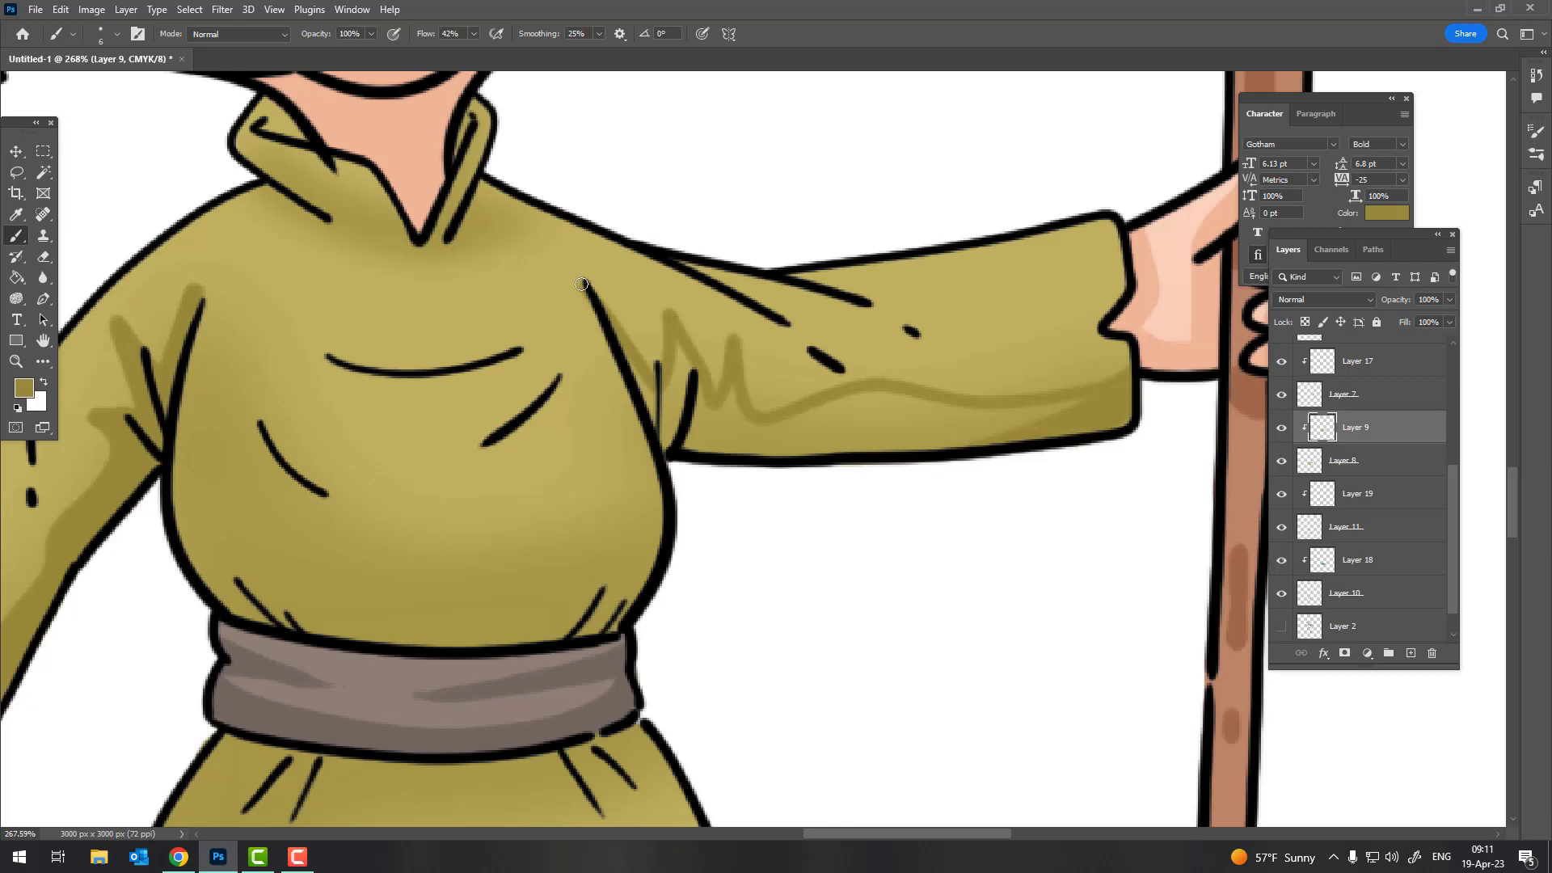
# Extend shading along the lower right sleeve and near the armpit, then zoom out
pyautogui.moveTo(1080, 405); pyautogui.dragTo(886, 448)
pyautogui.moveTo(1035, 416); pyautogui.dragTo(752, 453)
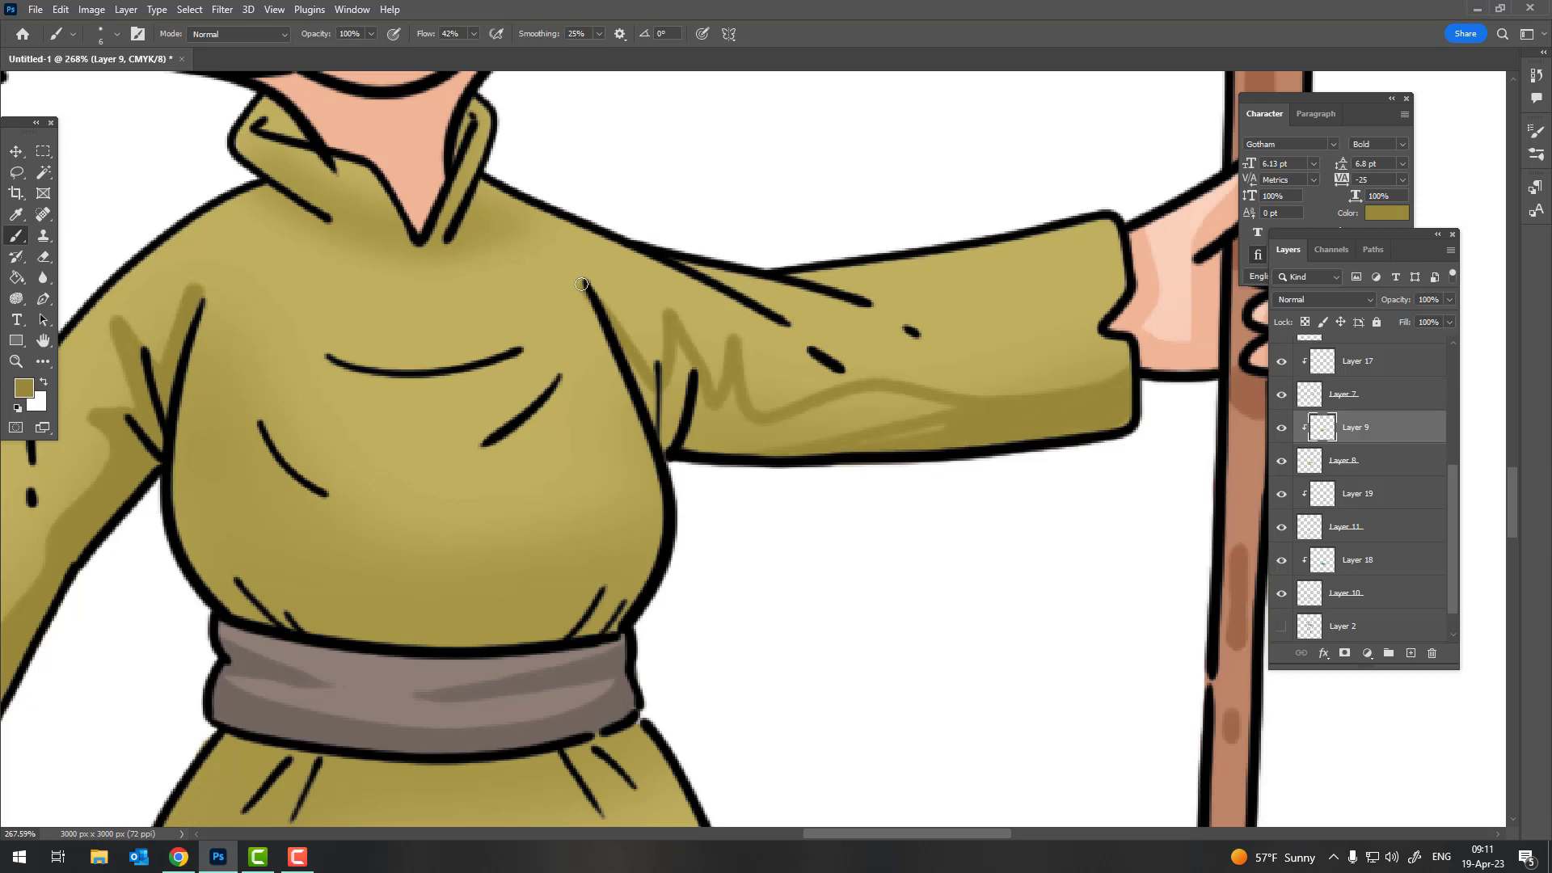
pyautogui.moveTo(954, 409); pyautogui.dragTo(784, 444)
pyautogui.moveTo(946, 404)
pyautogui.mouseDown()
pyautogui.moveTo(720, 448)
pyautogui.moveTo(752, 441)
pyautogui.mouseUp()
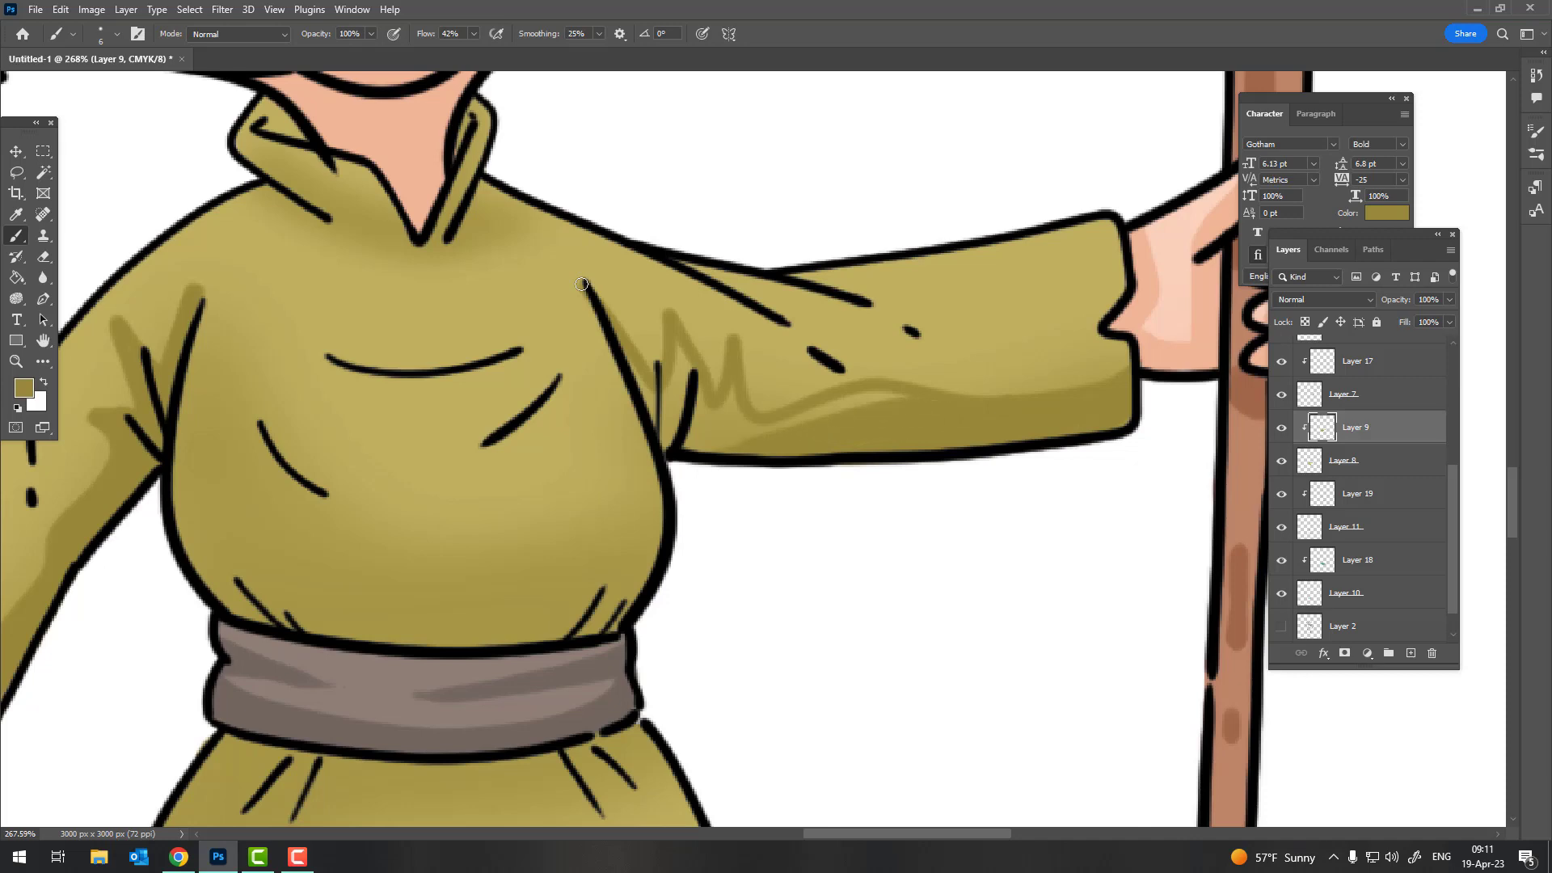
pyautogui.moveTo(897, 398); pyautogui.dragTo(747, 425)
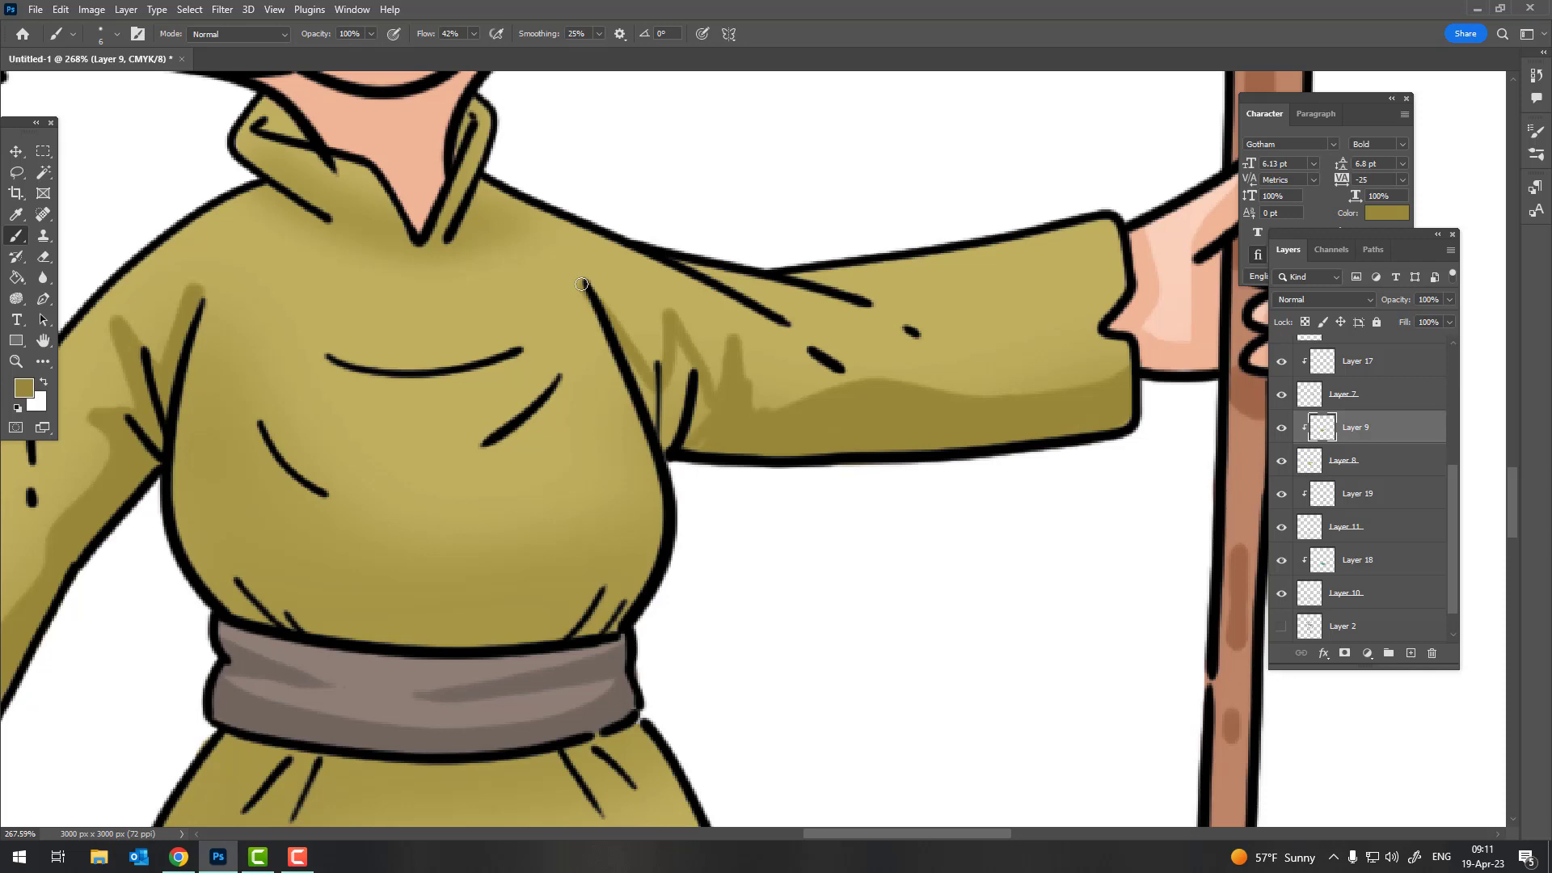
pyautogui.moveTo(687, 342); pyautogui.dragTo(670, 436)
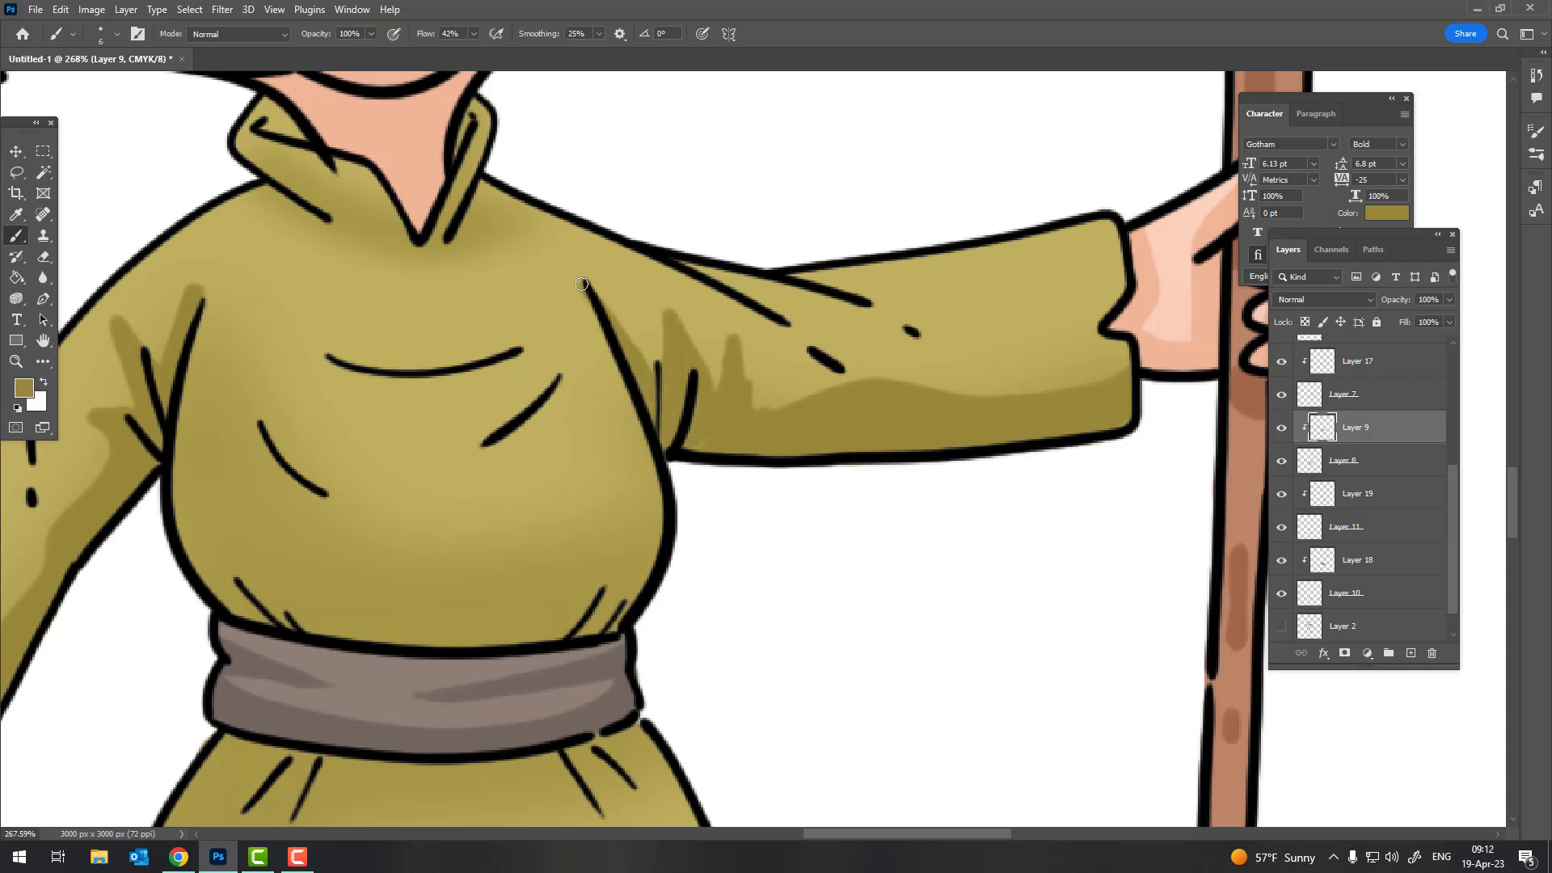
pyautogui.press('z')
pyautogui.scroll(-10, 582, 284)
pyautogui.scroll(2, 660, 388)
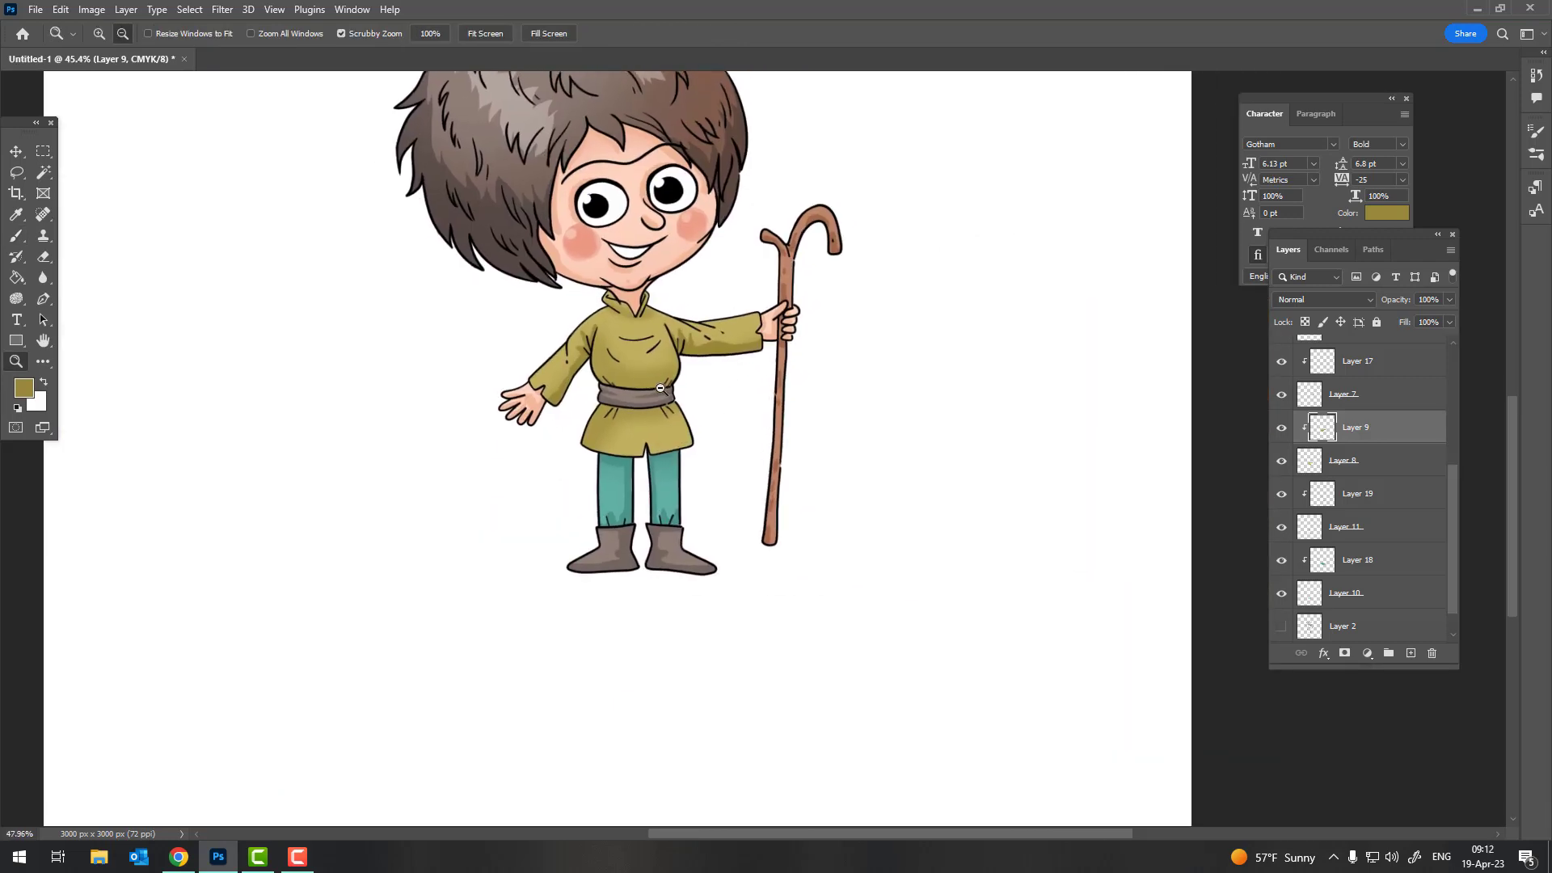
# Add shadows on the shoulders beside both sides of the collar
pyautogui.scroll(2, 660, 388)
pyautogui.scroll(10, 586, 316)
pyautogui.press('b')
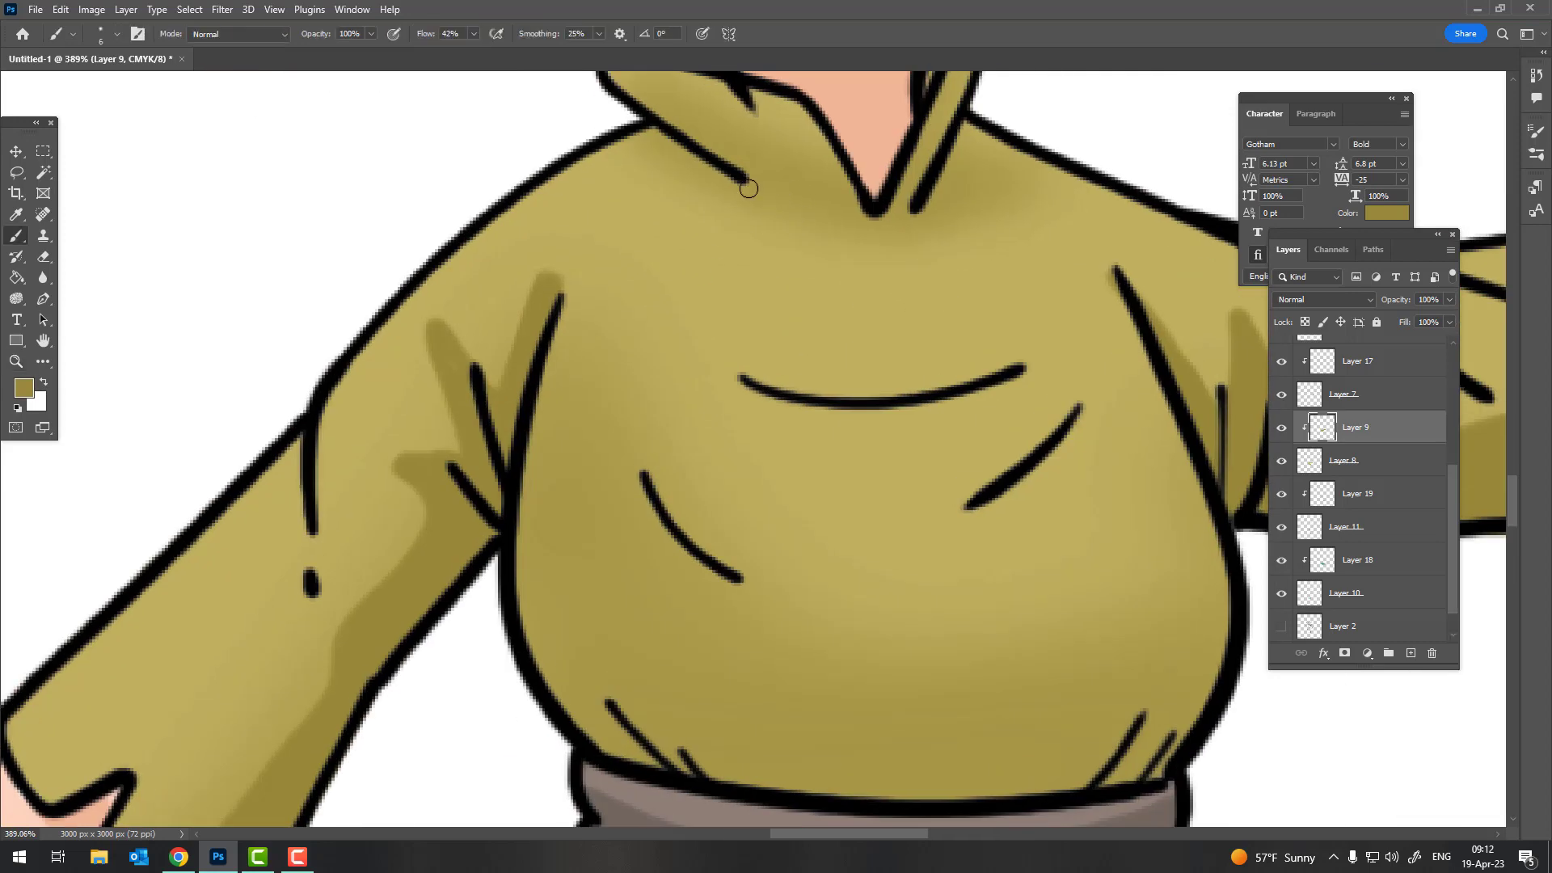
pyautogui.moveTo(639, 149); pyautogui.dragTo(733, 182)
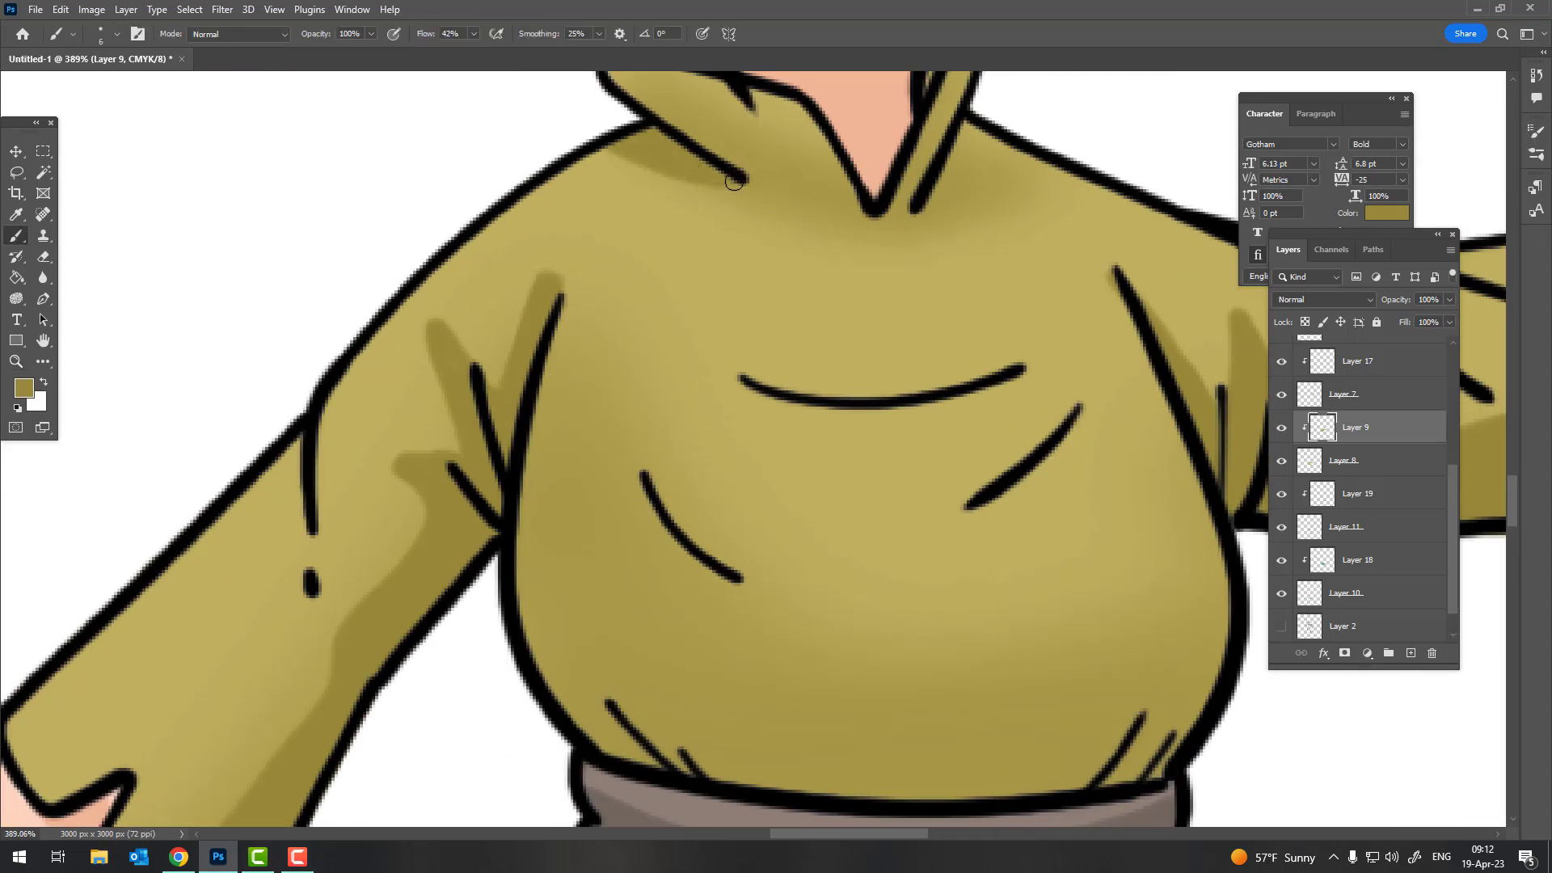
pyautogui.moveTo(930, 202); pyautogui.dragTo(971, 134)
pyautogui.press('z')
pyautogui.scroll(-5, 743, 483)
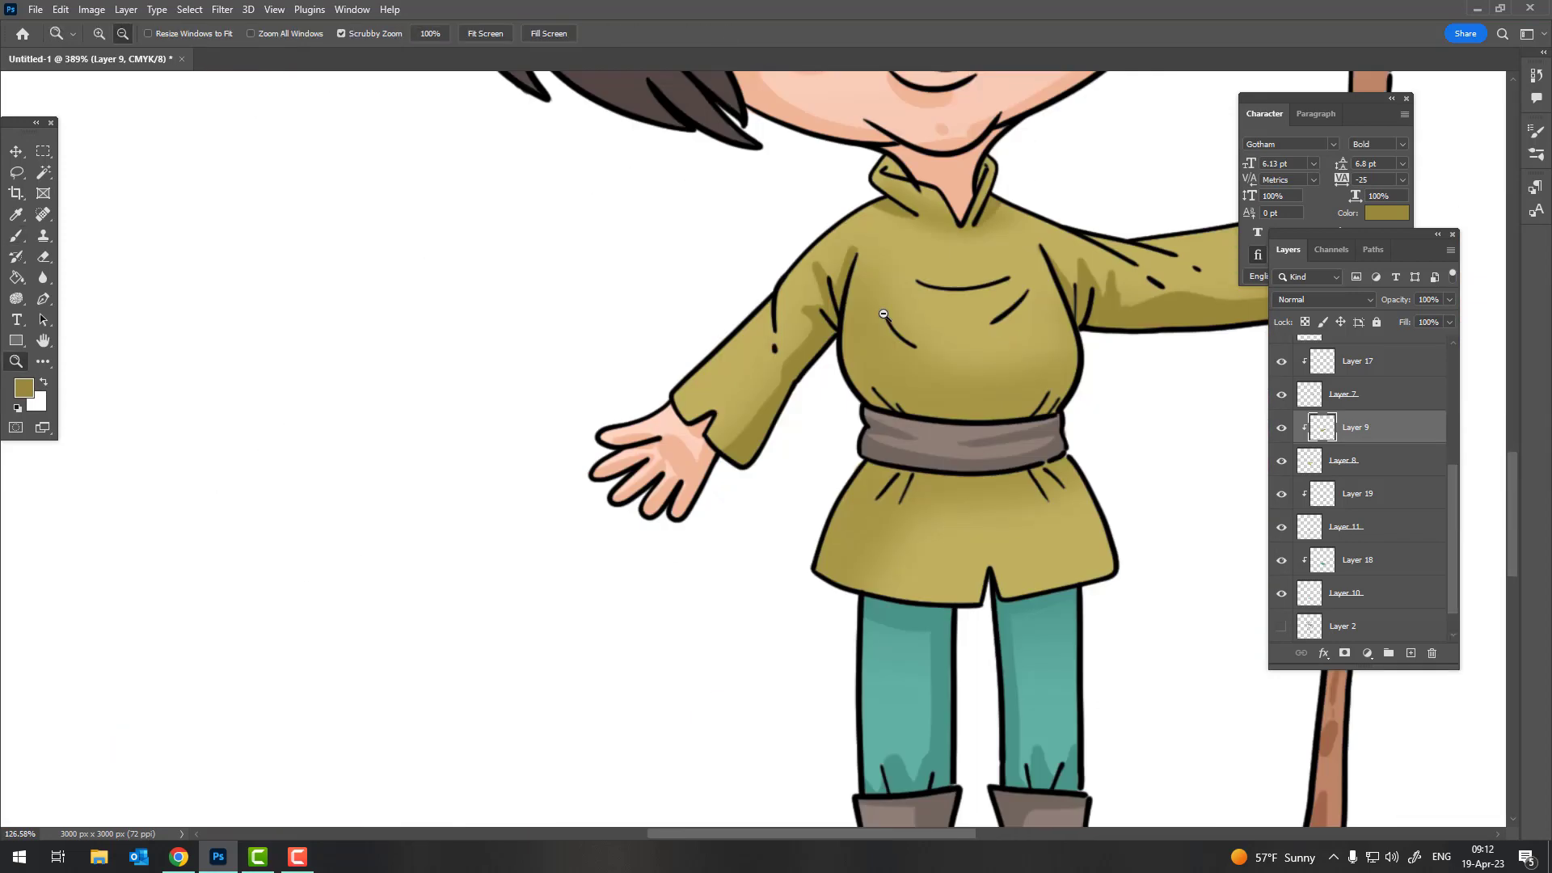
pyautogui.scroll(5, 743, 484)
pyautogui.press('b')
# Shade beneath the chest curve and along the left and right chest fold lines
pyautogui.moveTo(650, 341); pyautogui.dragTo(914, 331)
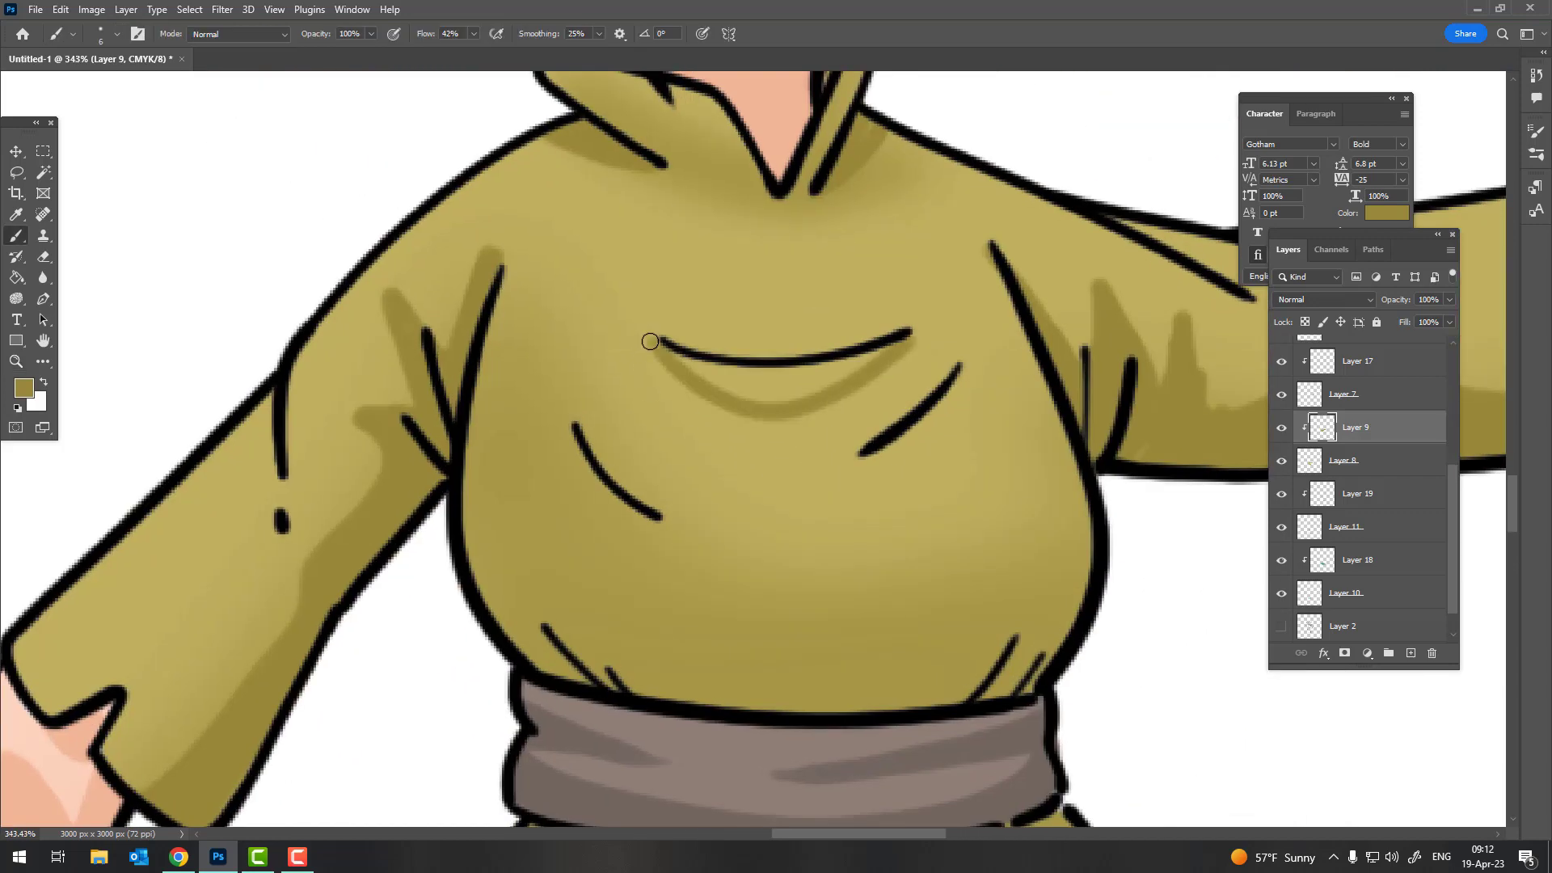
pyautogui.hotkey('ctrl', 'z')
pyautogui.moveTo(665, 354); pyautogui.dragTo(648, 336)
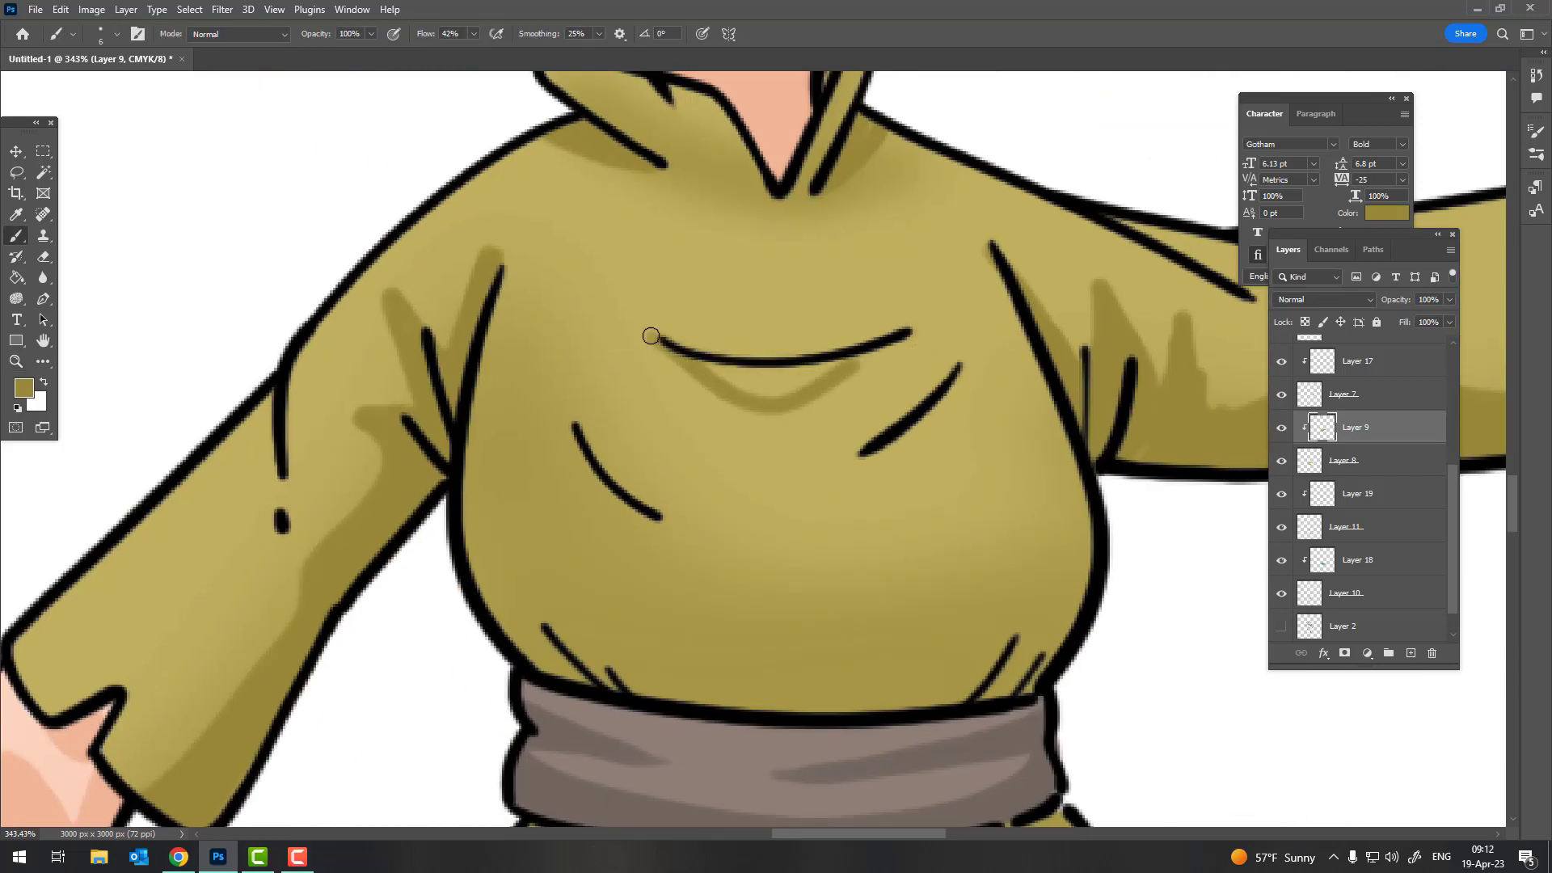
pyautogui.moveTo(897, 340); pyautogui.dragTo(651, 336)
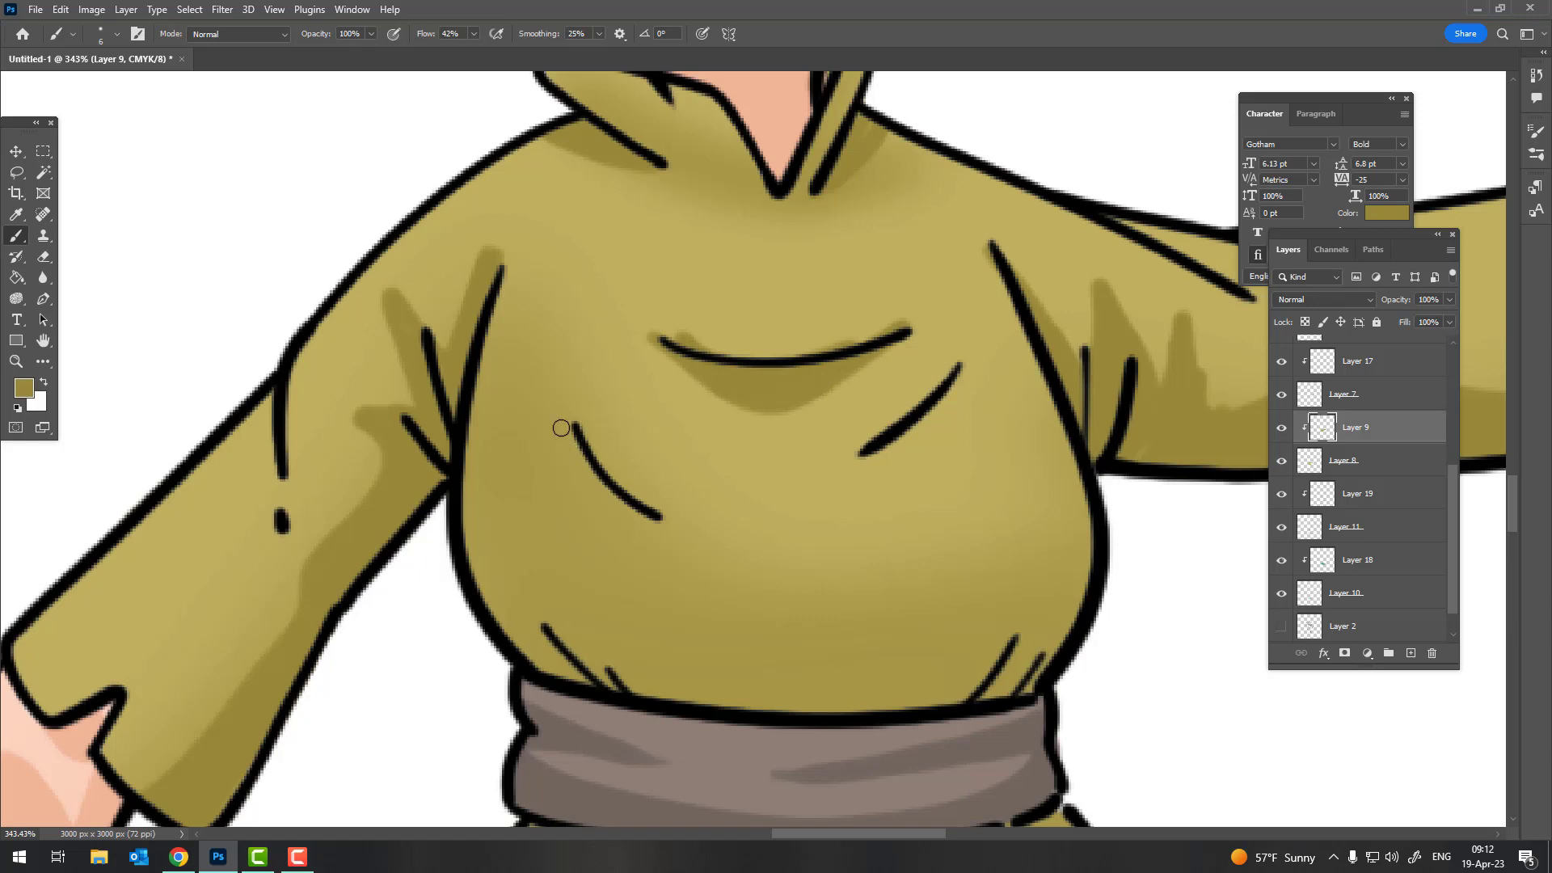
pyautogui.moveTo(561, 428); pyautogui.dragTo(561, 428)
pyautogui.moveTo(977, 376); pyautogui.dragTo(862, 472)
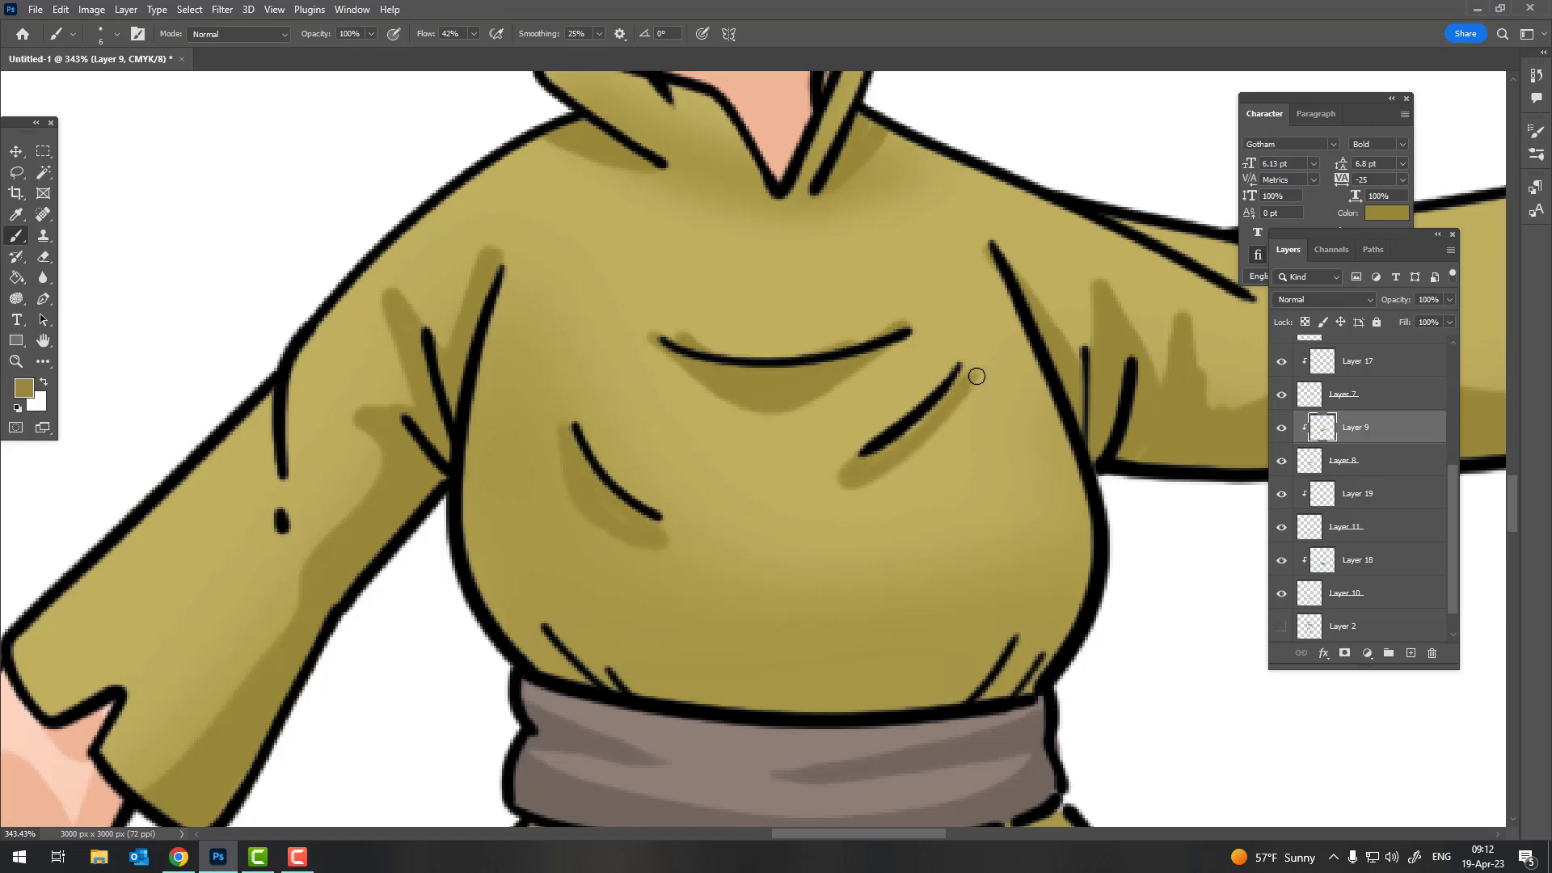
# Paint a zigzag shadow just above the belt
pyautogui.scroll(-5, 975, 375)
pyautogui.scroll(2, 650, 433)
pyautogui.scroll(2, 650, 433)
pyautogui.moveTo(631, 429); pyautogui.dragTo(1132, 485)
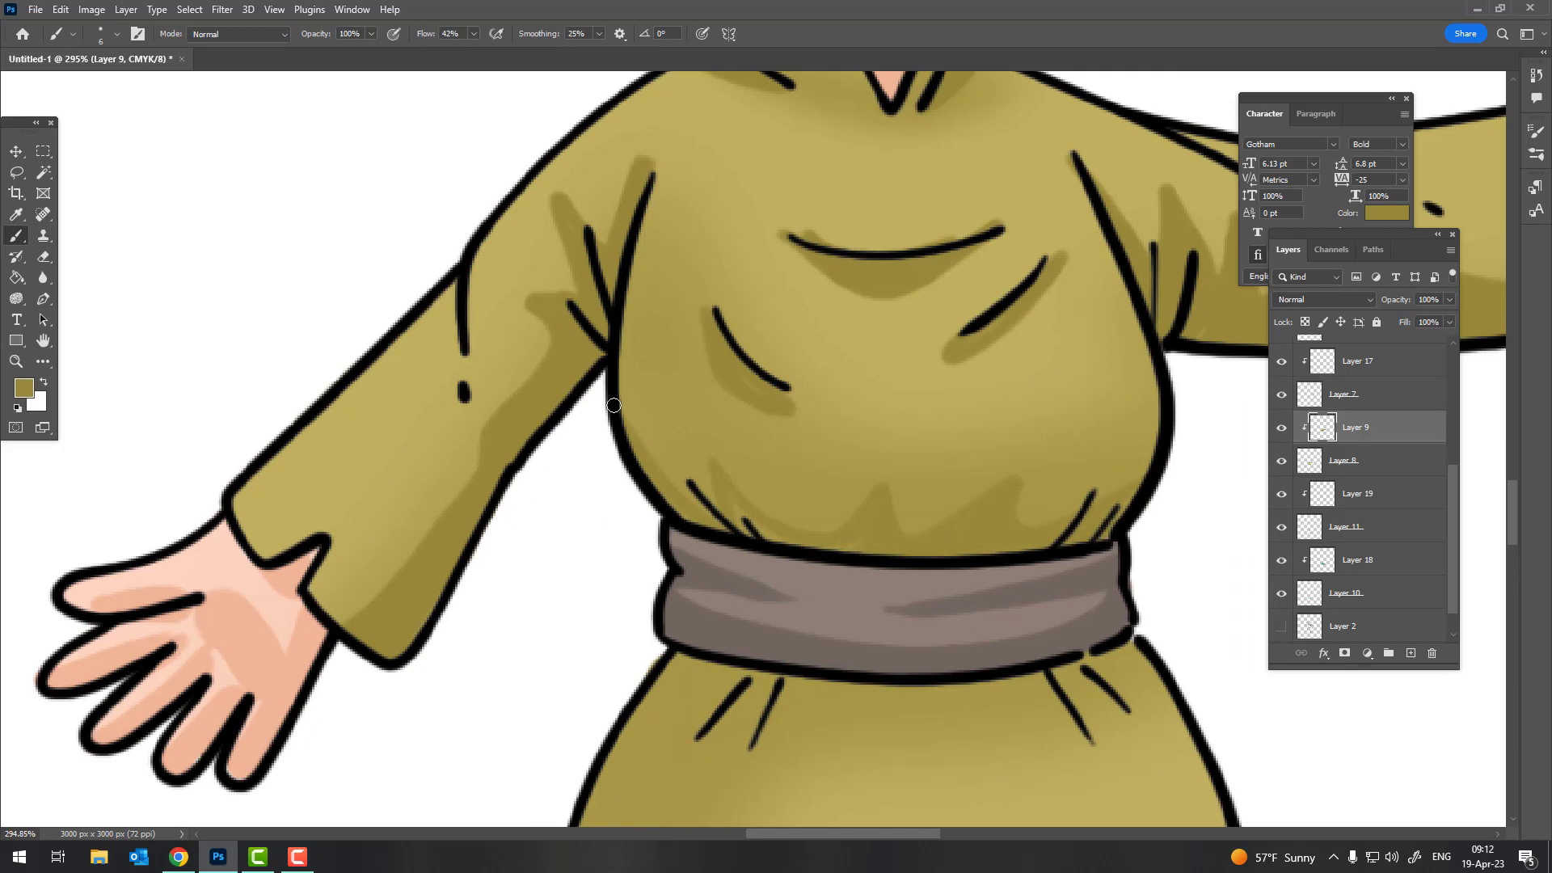
pyautogui.scroll(-3, 613, 405)
pyautogui.scroll(-3, 613, 405)
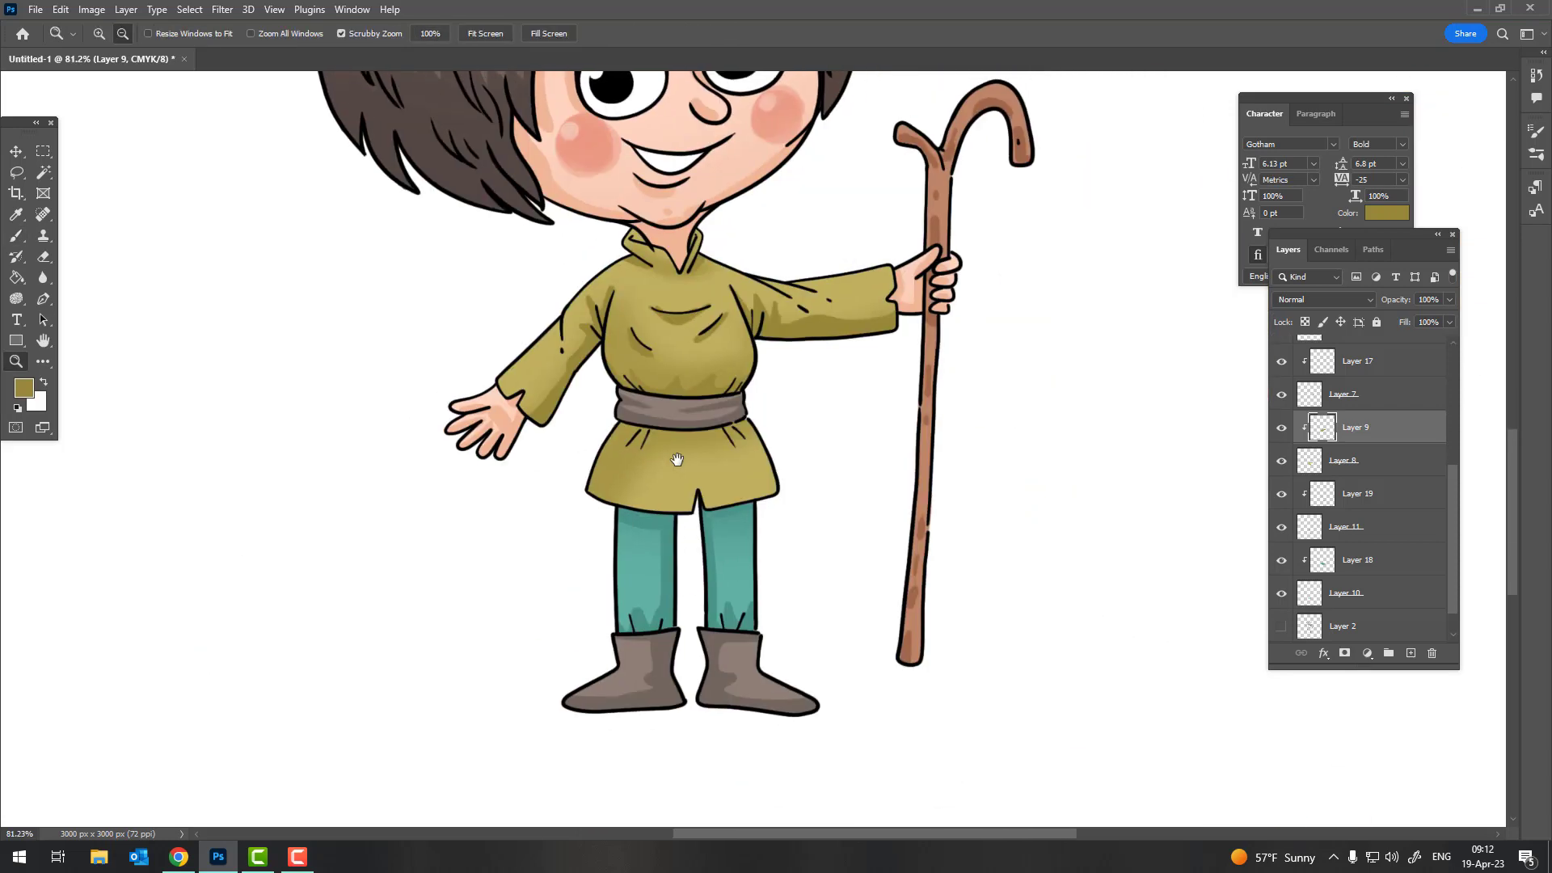
pyautogui.scroll(3, 570, 462)
pyautogui.scroll(2, 570, 462)
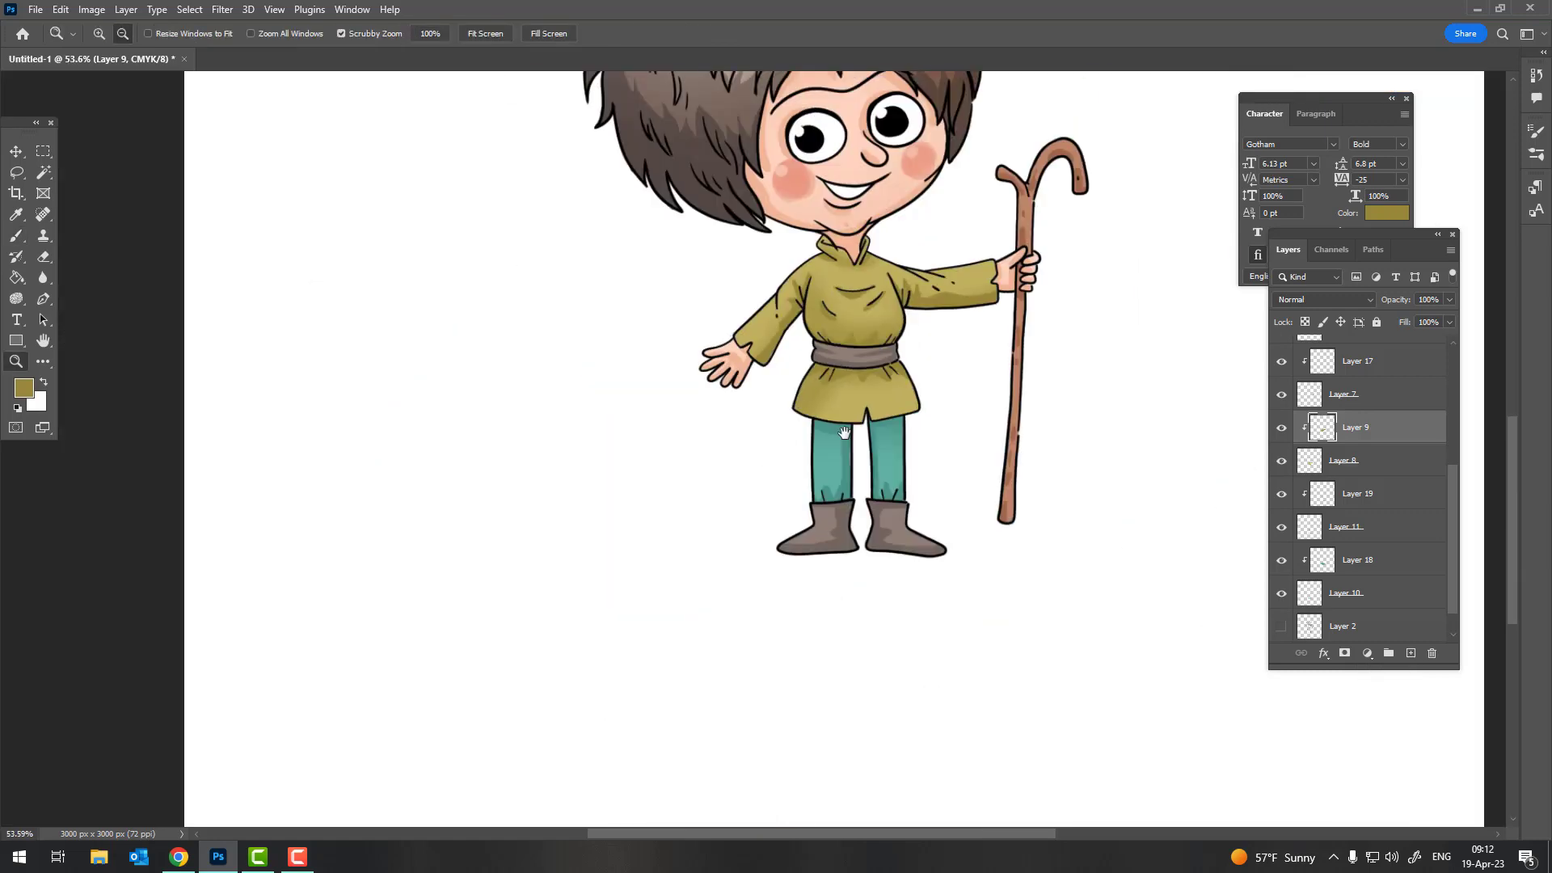
# Paint a curved shadow streak and two short streaks on the lower tunic
pyautogui.moveTo(909, 437); pyautogui.dragTo(876, 370)
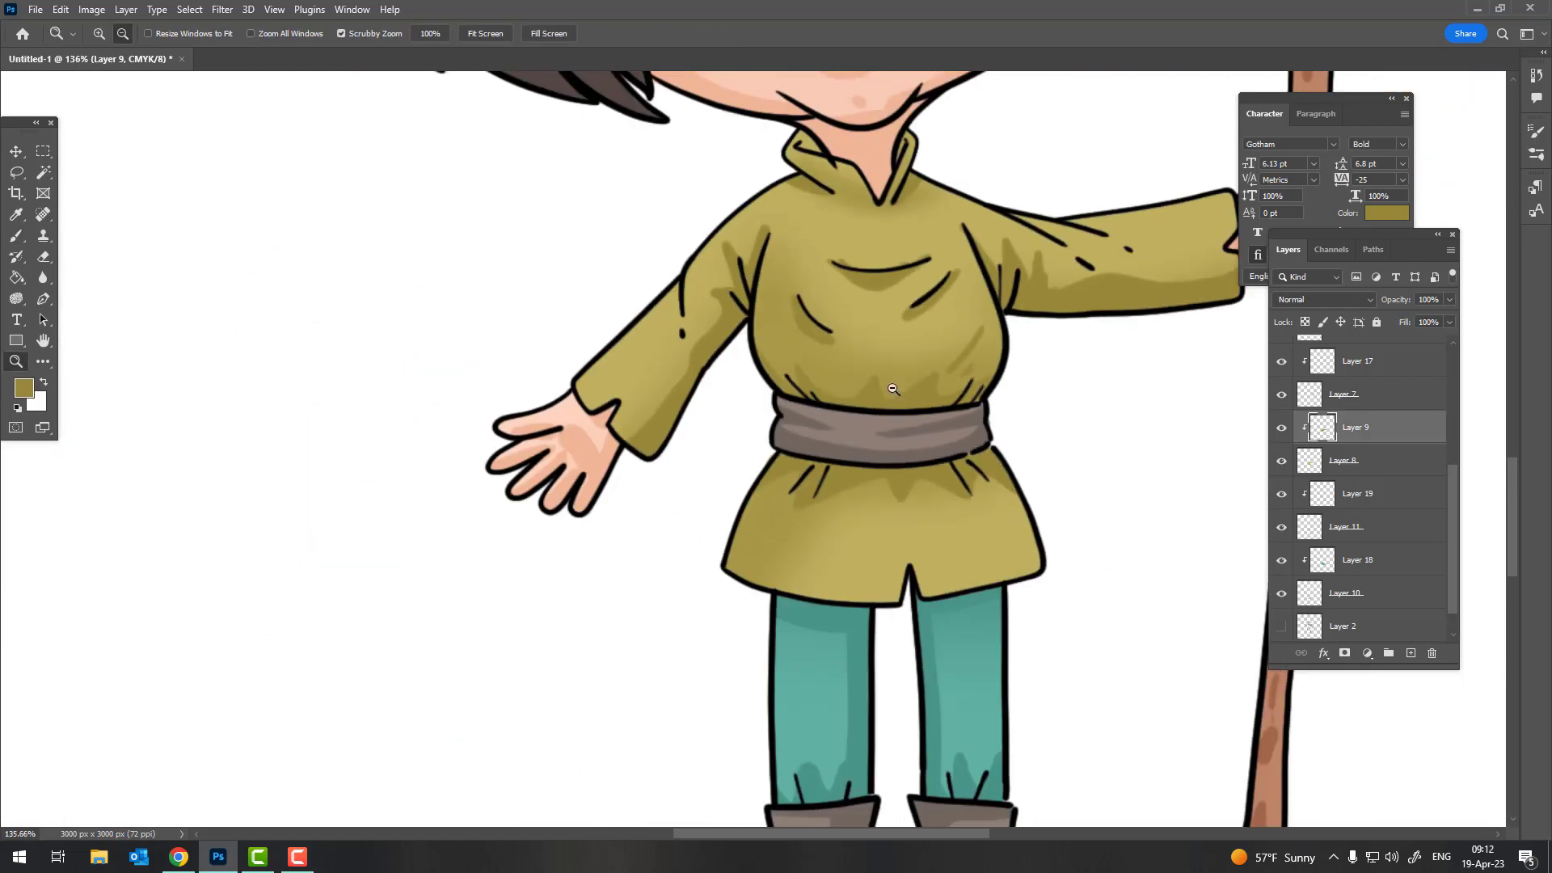
pyautogui.moveTo(974, 353); pyautogui.dragTo(721, 357)
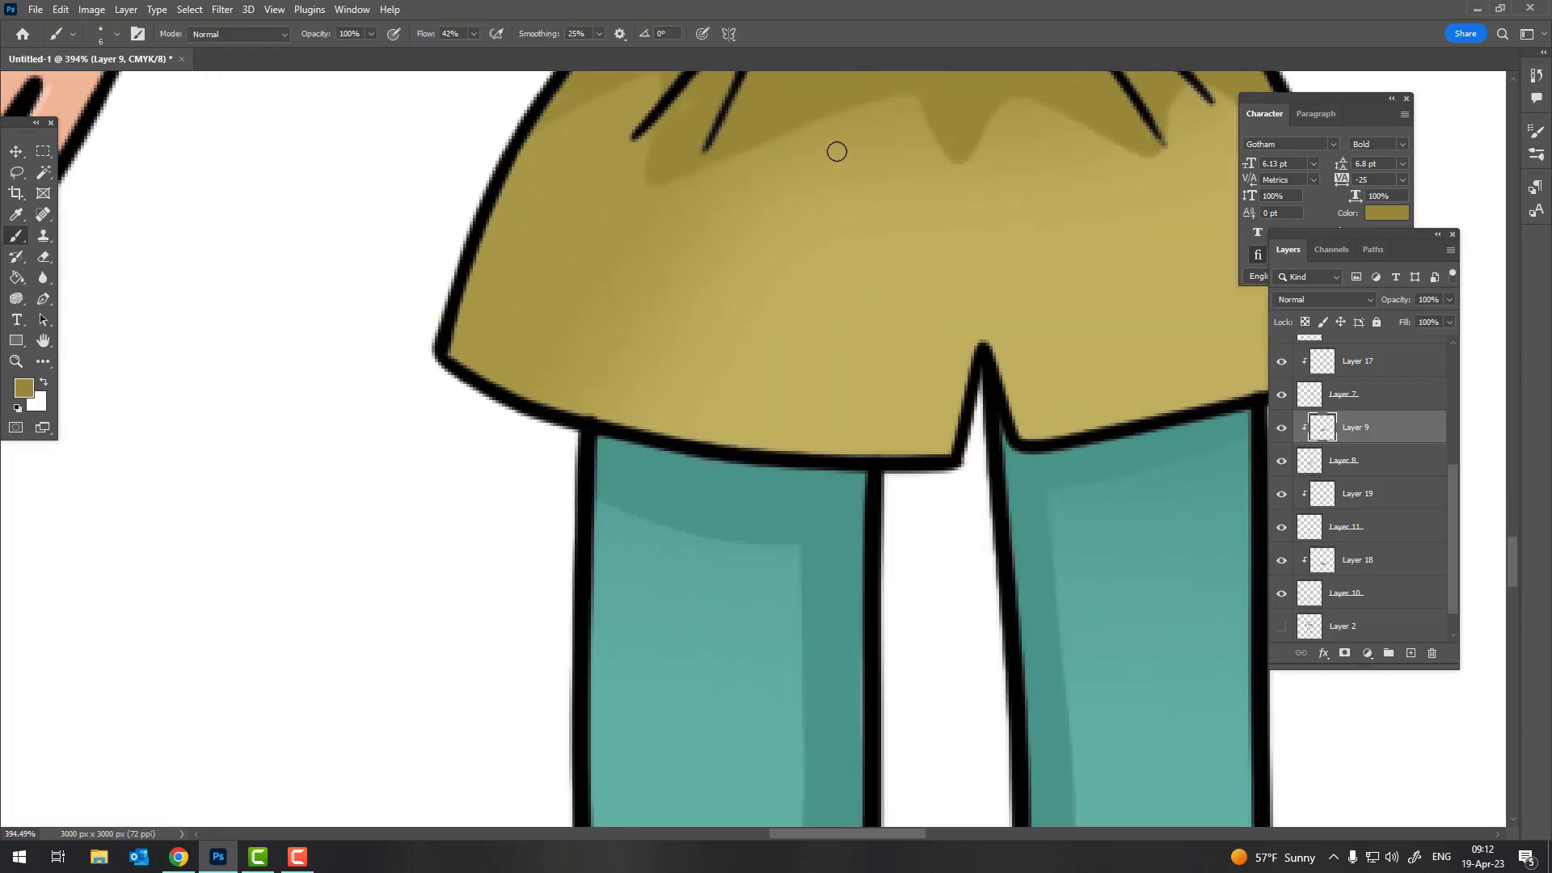
pyautogui.moveTo(833, 154); pyautogui.dragTo(647, 324)
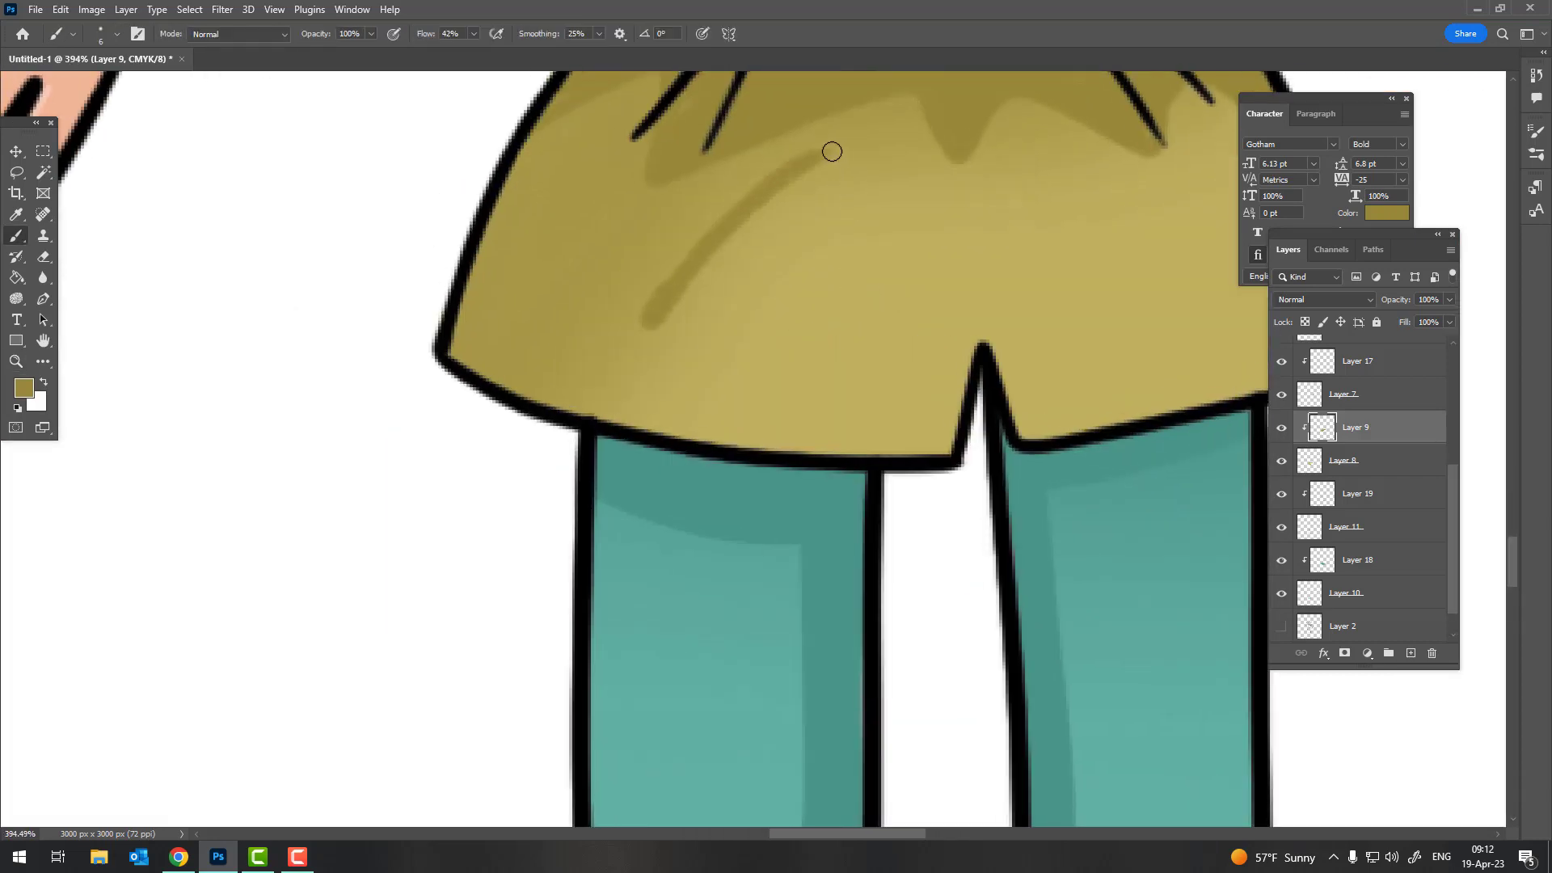
pyautogui.moveTo(645, 251); pyautogui.dragTo(773, 411)
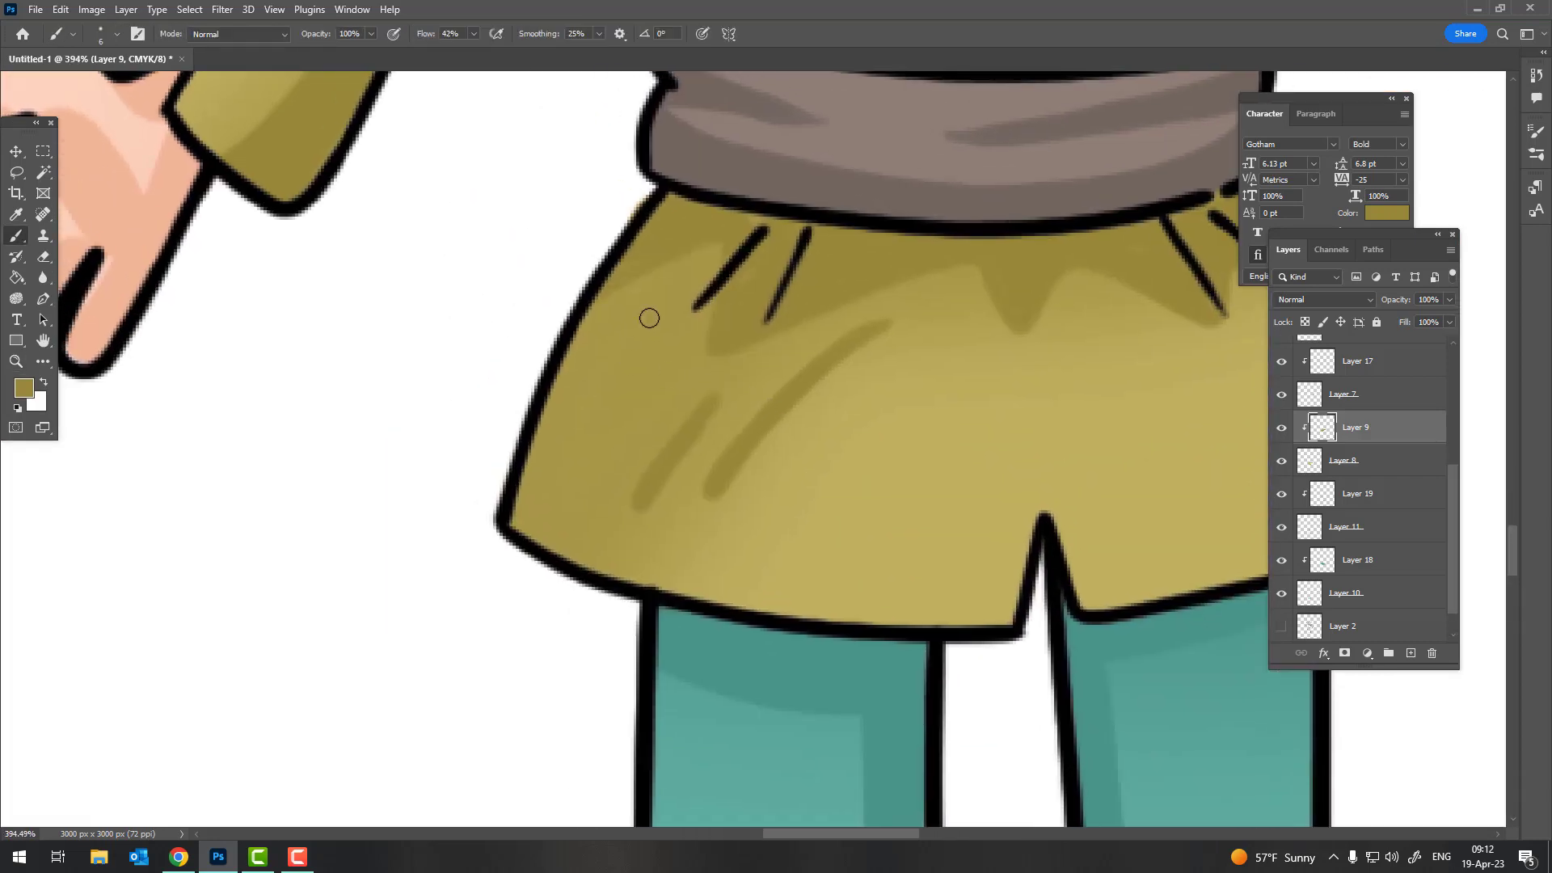
pyautogui.moveTo(649, 318); pyautogui.dragTo(616, 378)
pyautogui.moveTo(852, 336); pyautogui.dragTo(889, 376)
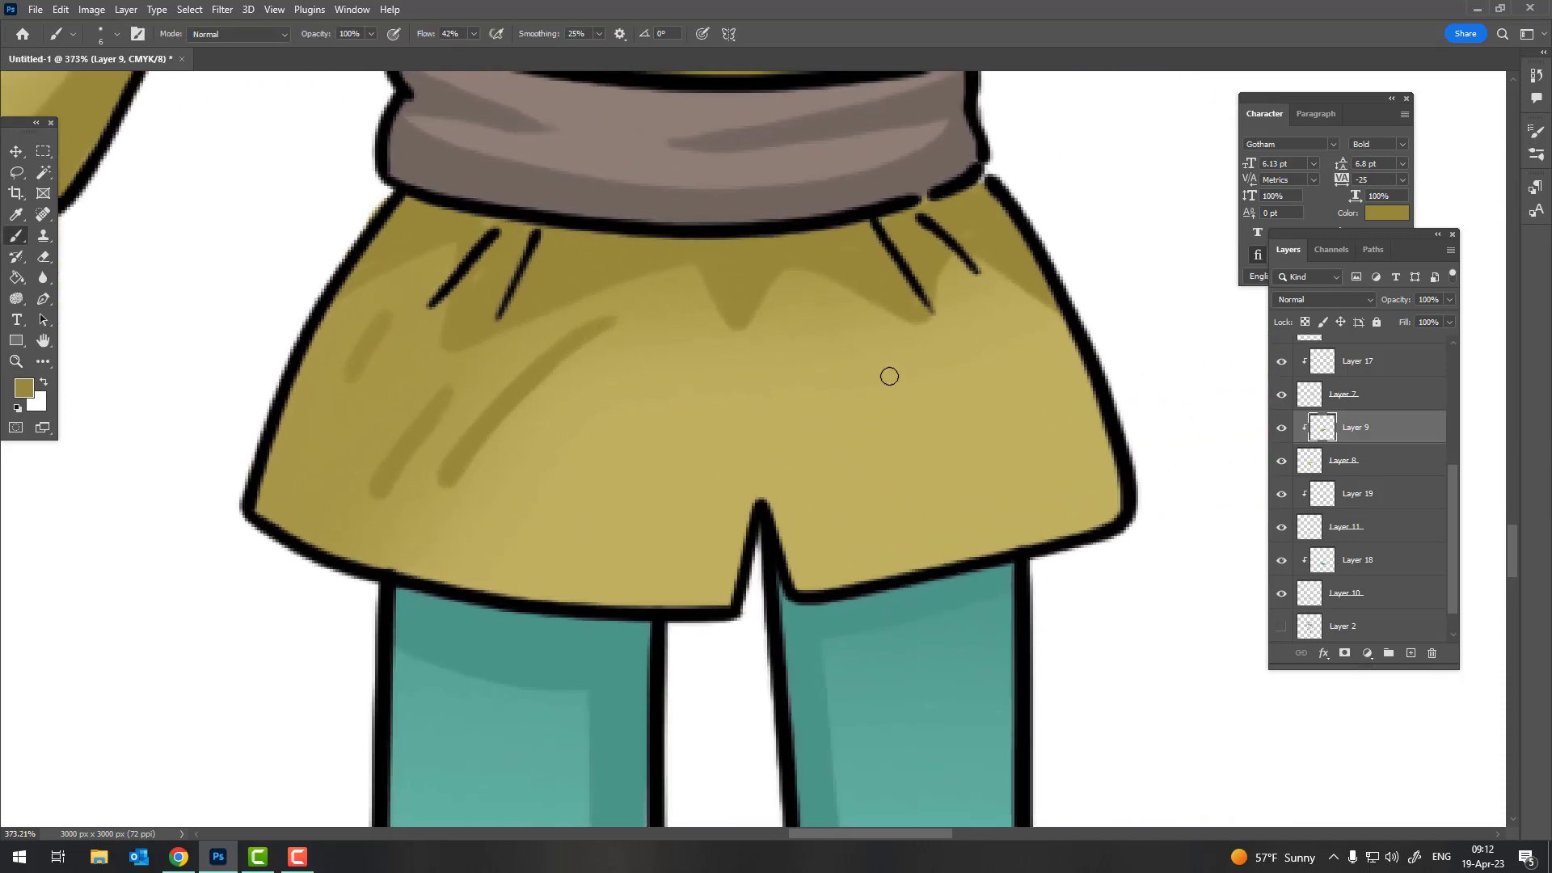
# Review the lower tunic shading, then zoom out to the whole character
pyautogui.keyDown('alt'); pyautogui.scroll(-5, 929, 399); pyautogui.keyUp('alt')
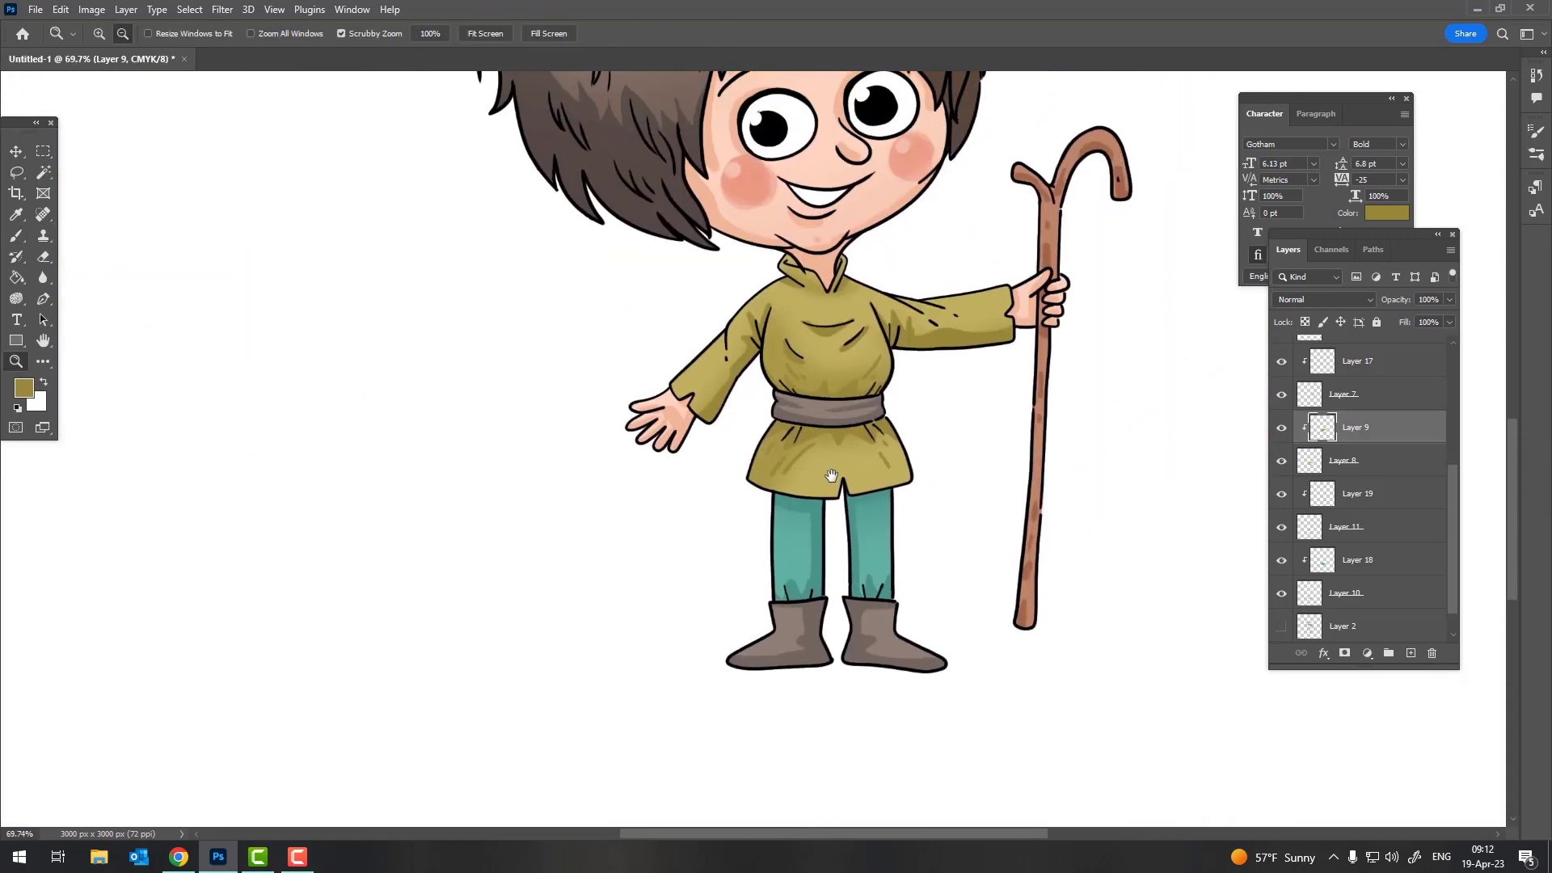
pyautogui.keyDown('alt'); pyautogui.scroll(5, 808, 404); pyautogui.keyUp('alt')
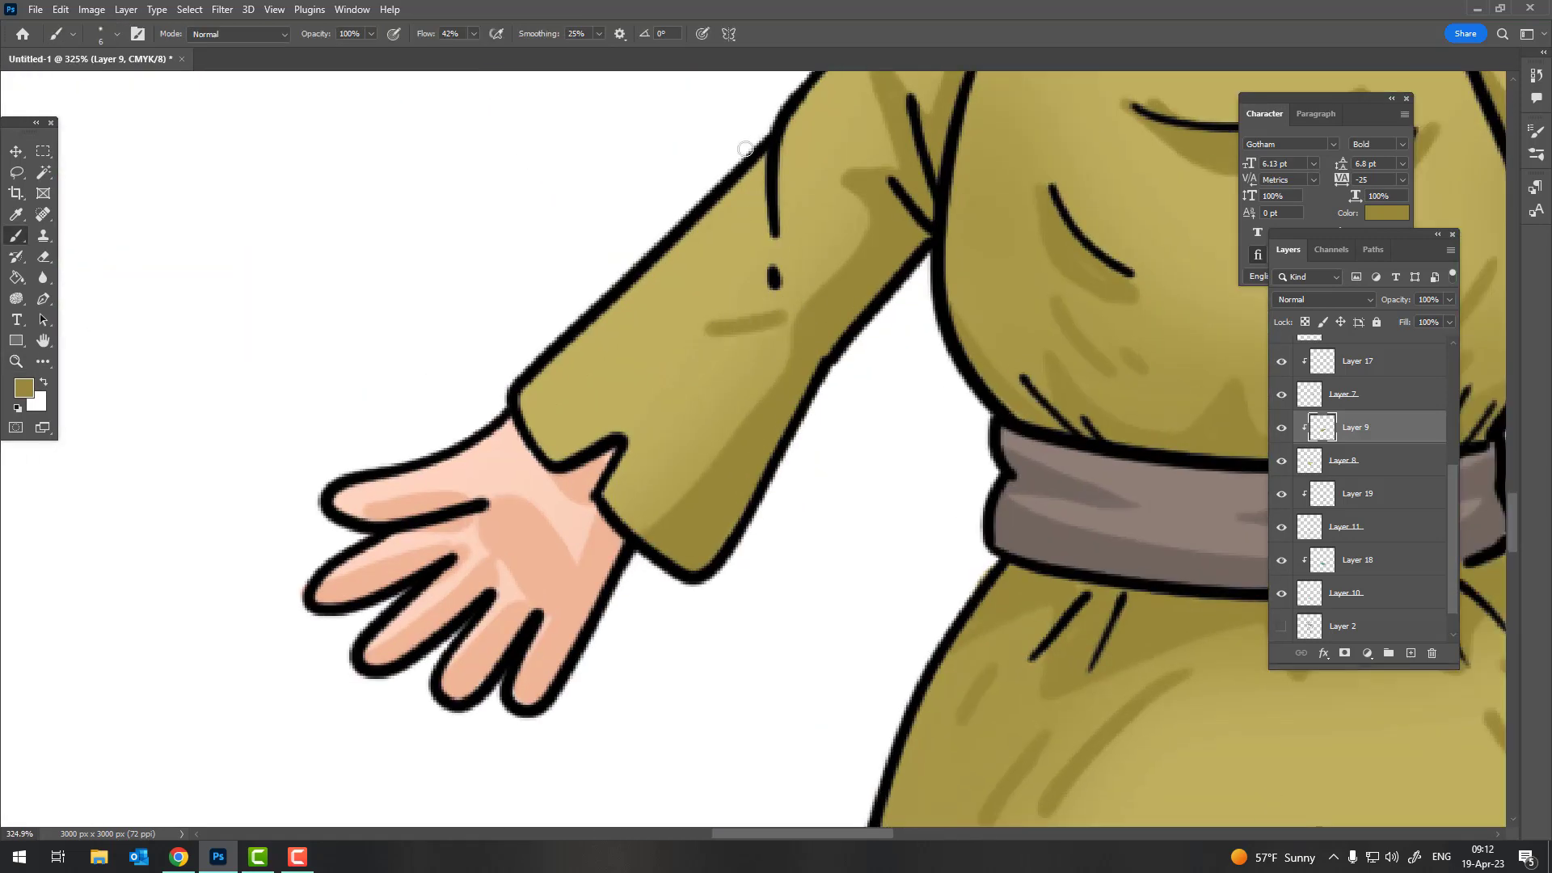
pyautogui.keyDown('alt'); pyautogui.scroll(-5, 742, 181); pyautogui.keyUp('alt')
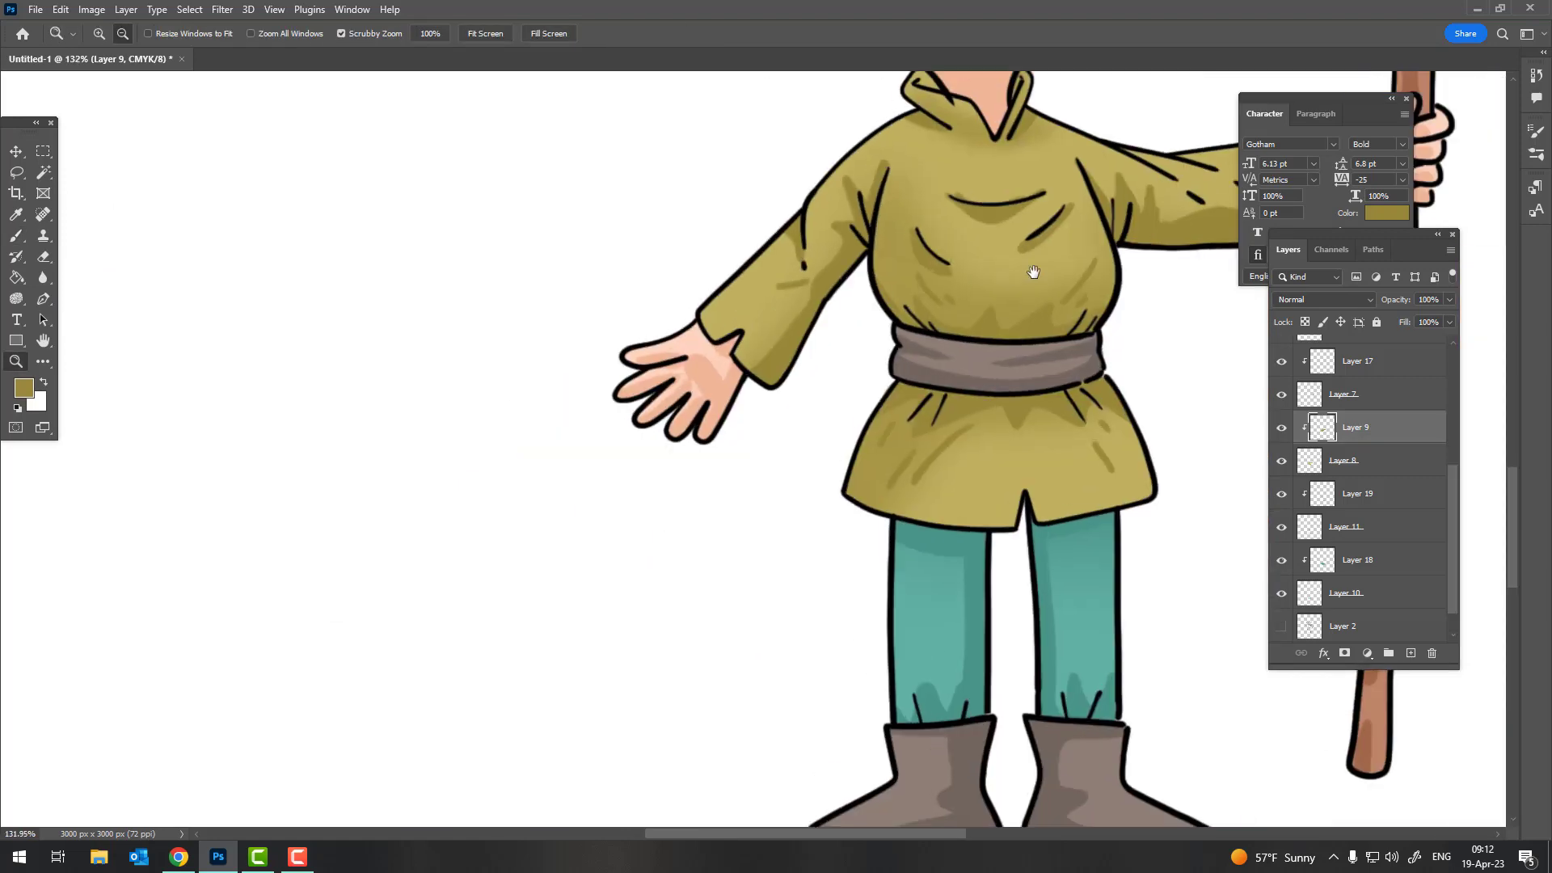
pyautogui.keyDown('alt'); pyautogui.scroll(2, 1033, 267); pyautogui.keyUp('alt')
pyautogui.keyDown('alt'); pyautogui.scroll(3, 779, 324); pyautogui.keyUp('alt')
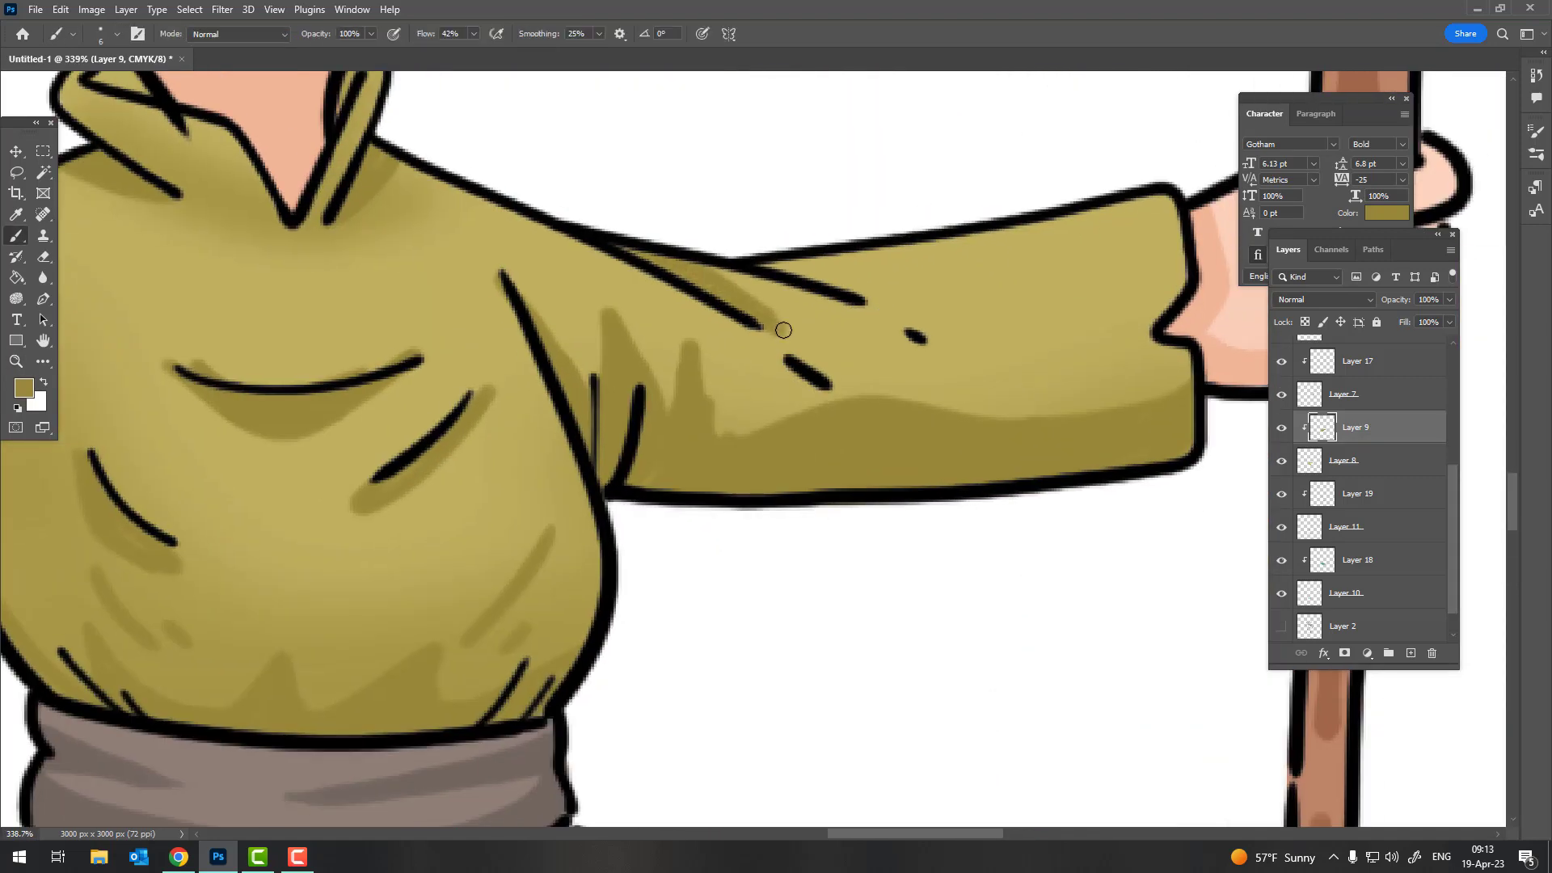
pyautogui.keyDown('alt'); pyautogui.scroll(-3, 862, 300); pyautogui.keyUp('alt')
pyautogui.keyDown('alt'); pyautogui.scroll(-2, 825, 324); pyautogui.keyUp('alt')
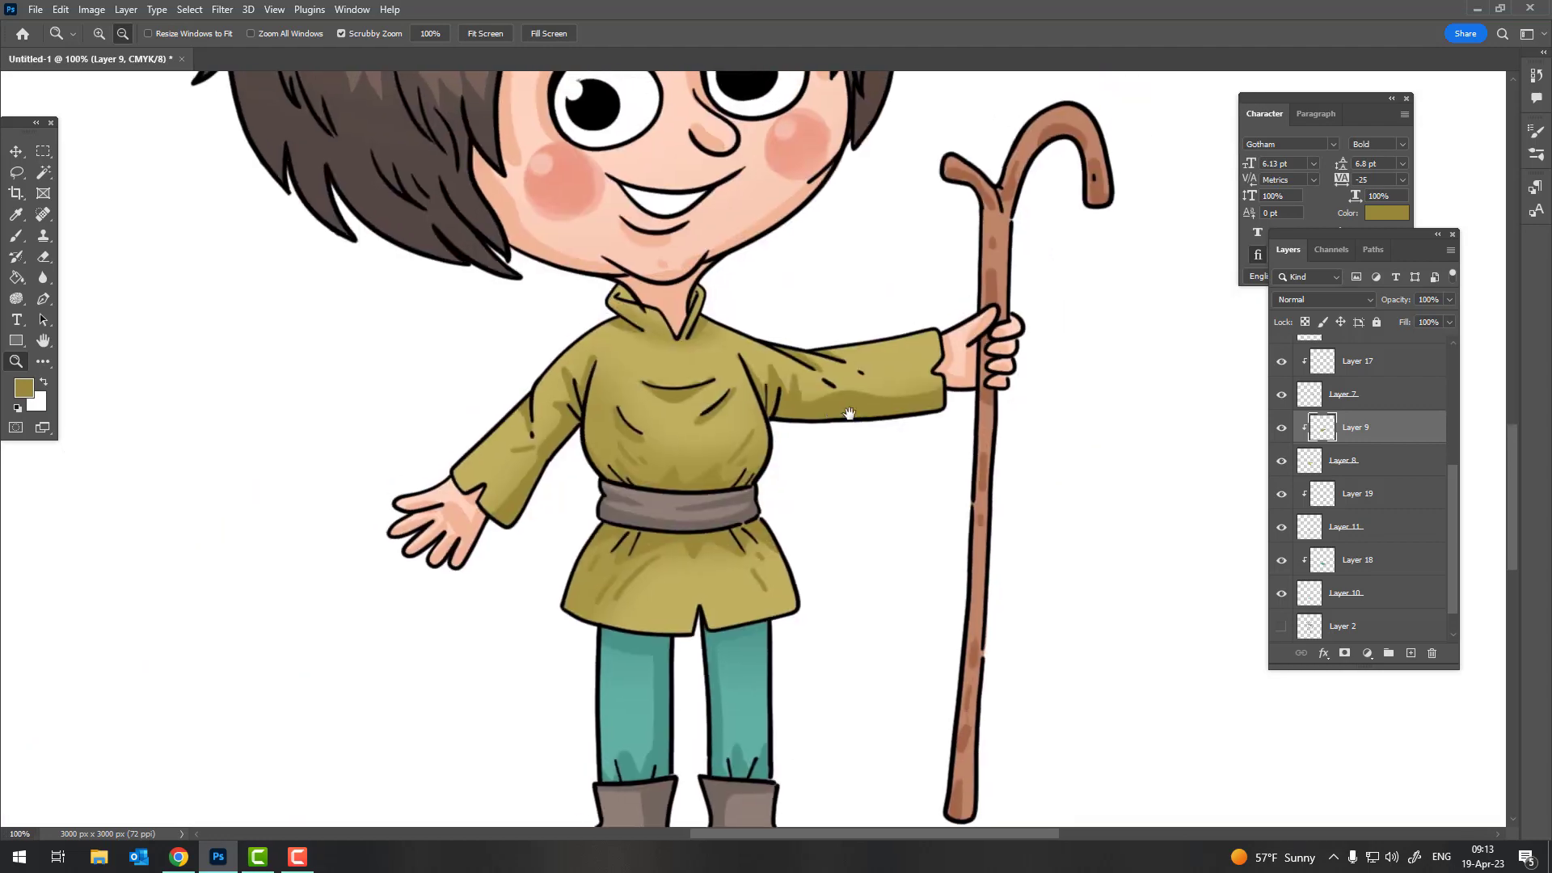
pyautogui.keyDown('alt'); pyautogui.scroll(2, 794, 357); pyautogui.keyUp('alt')
pyautogui.keyDown('alt'); pyautogui.scroll(2, 793, 357); pyautogui.keyUp('alt')
pyautogui.press('z')
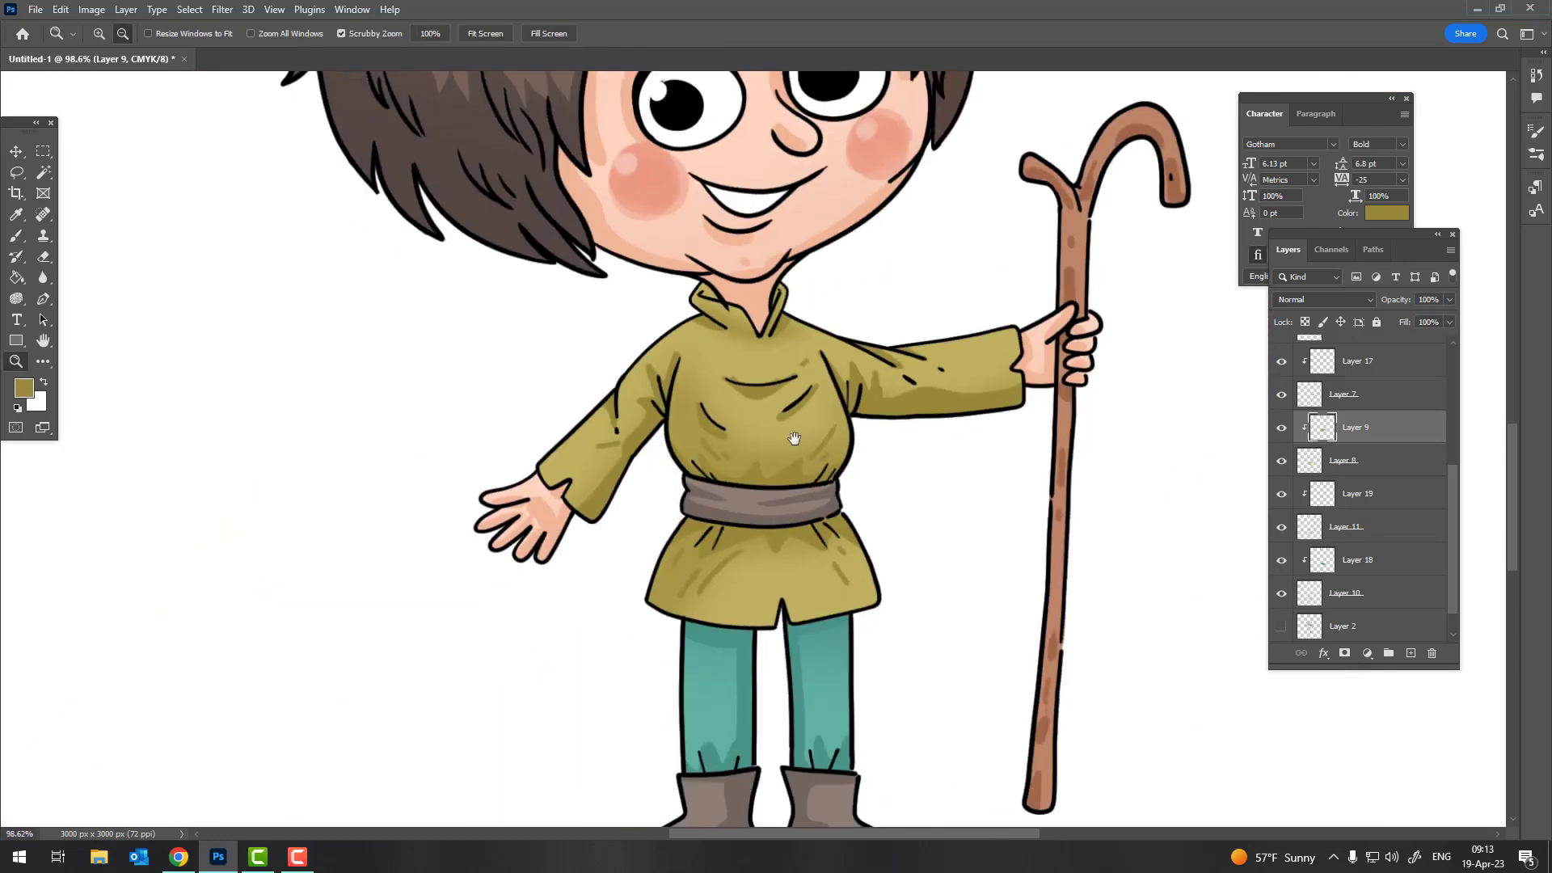
pyautogui.moveTo(793, 357); pyautogui.dragTo(802, 482)
# Sample the tunic's olive and set the foreground colour to lighter olive cbbf7b
pyautogui.press('i')
pyautogui.click(716, 394)
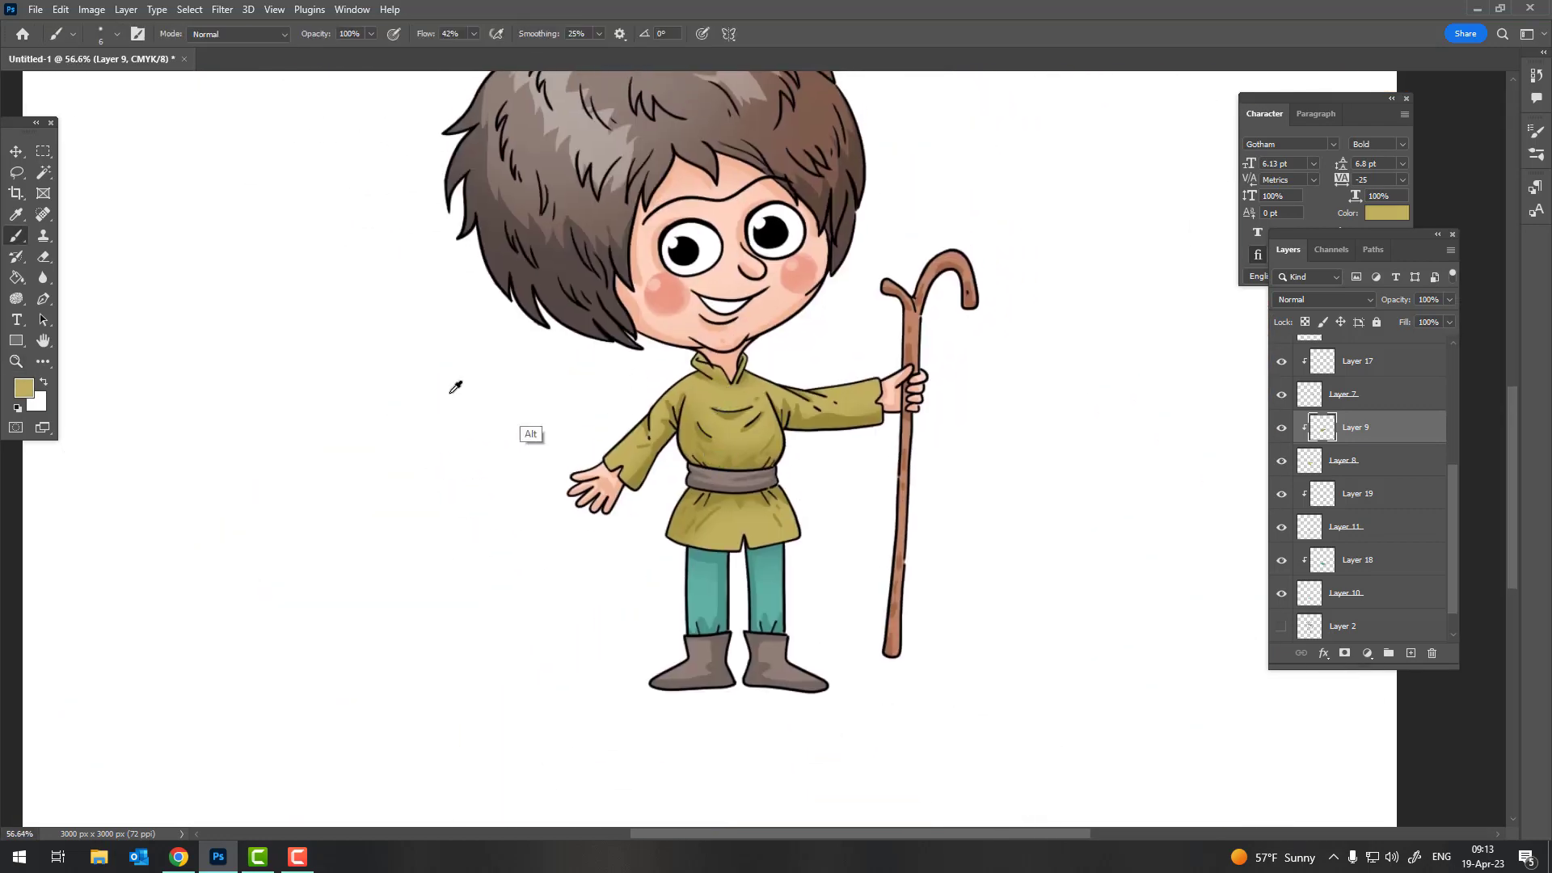
pyautogui.click(24, 388)
pyautogui.click(1179, 343)
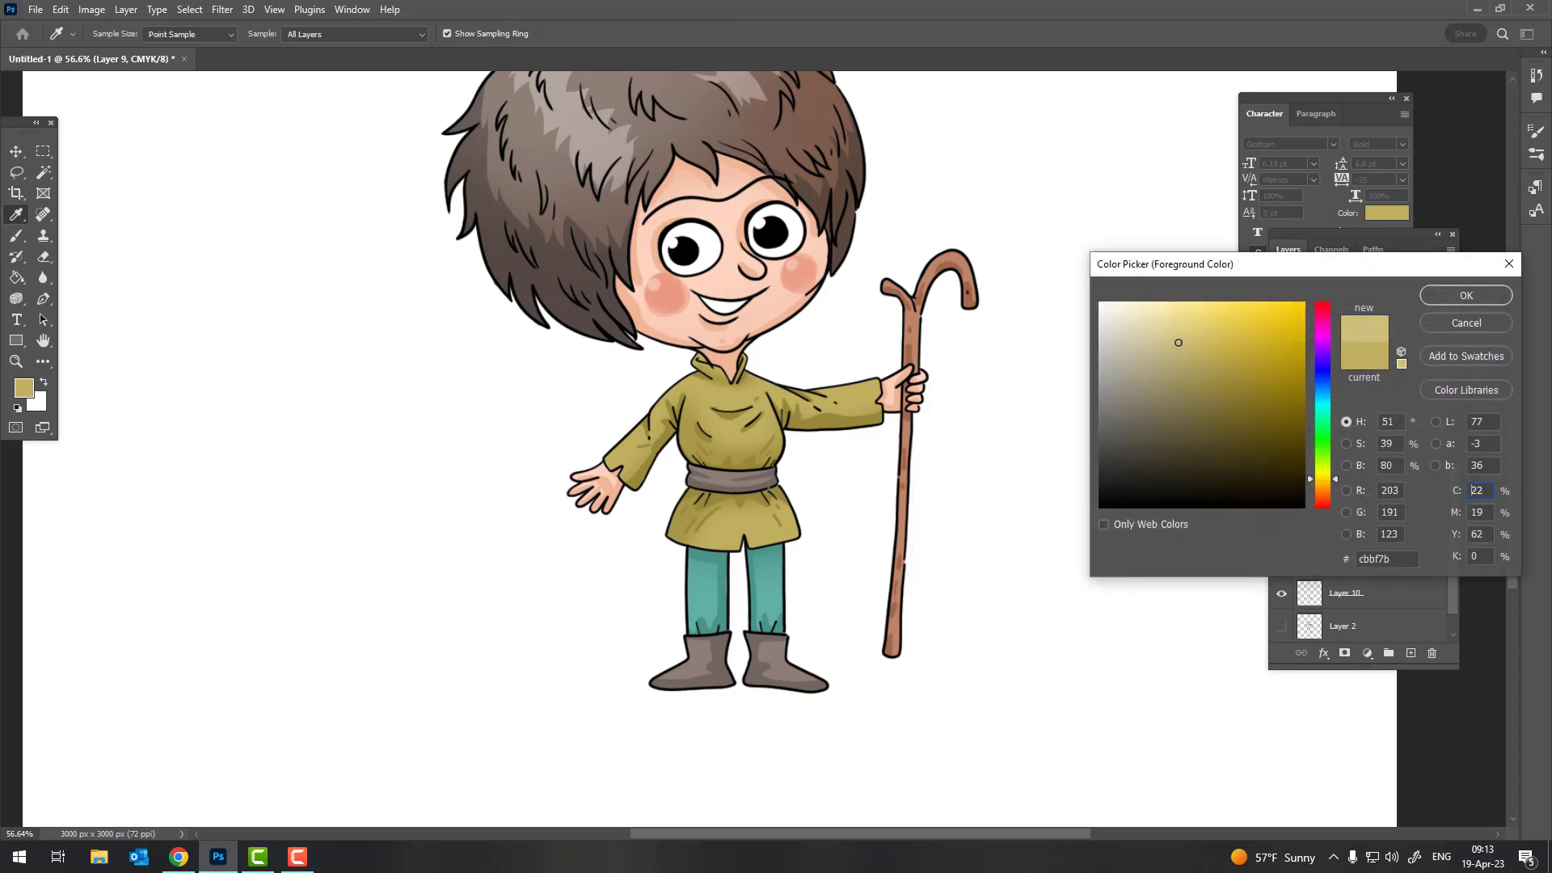
pyautogui.click(1466, 296)
# Paint a light olive highlight along the top of the outstretched sleeve
pyautogui.press('z')
pyautogui.moveTo(808, 388); pyautogui.dragTo(919, 495)
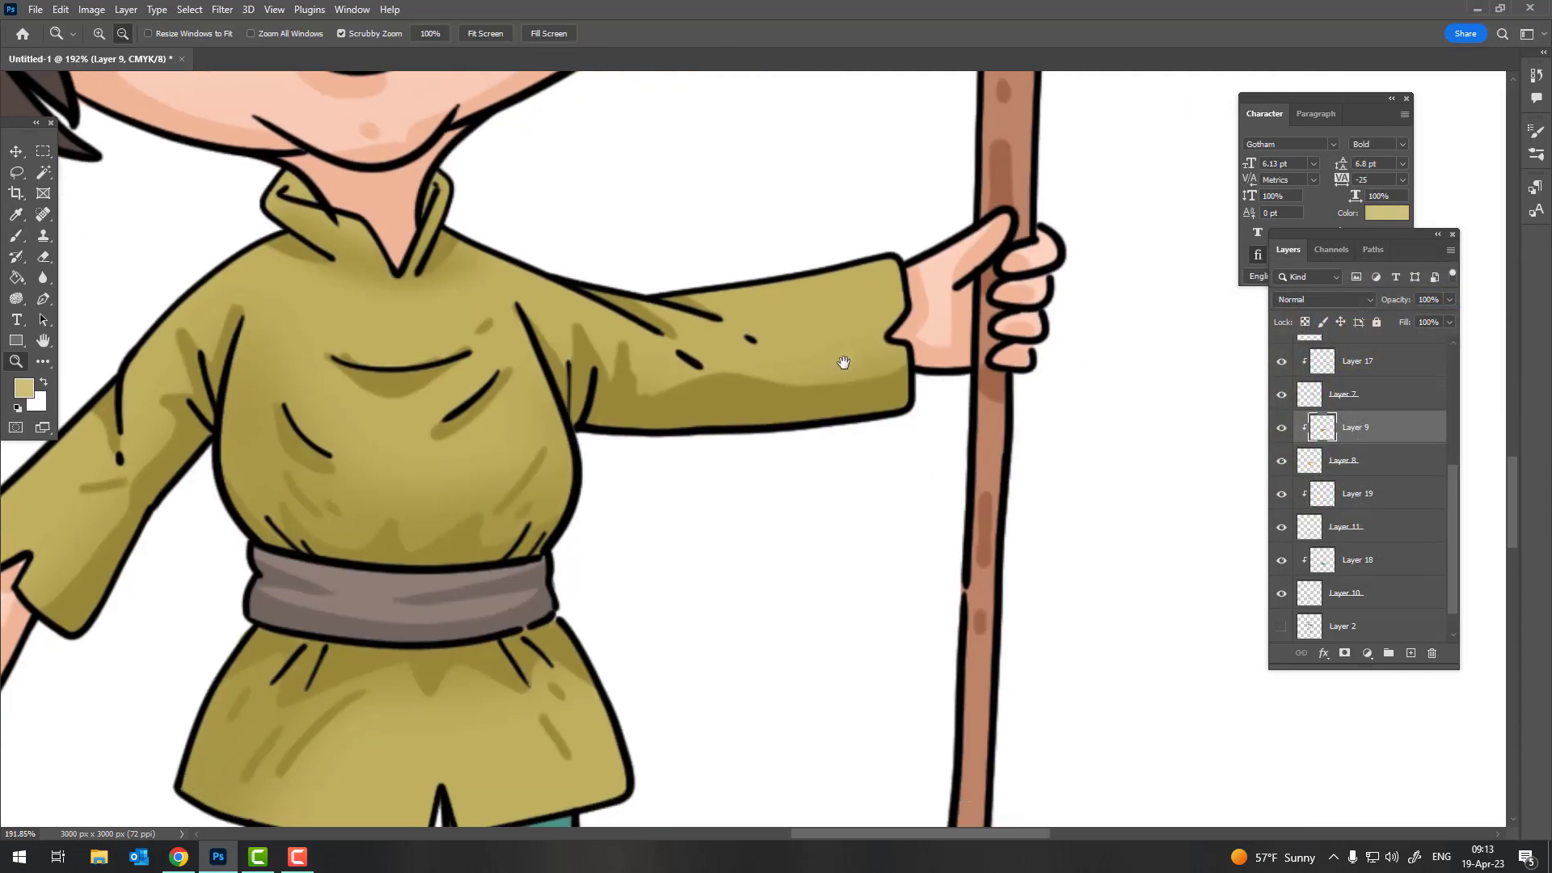
pyautogui.press('b')
pyautogui.moveTo(693, 352); pyautogui.dragTo(950, 287)
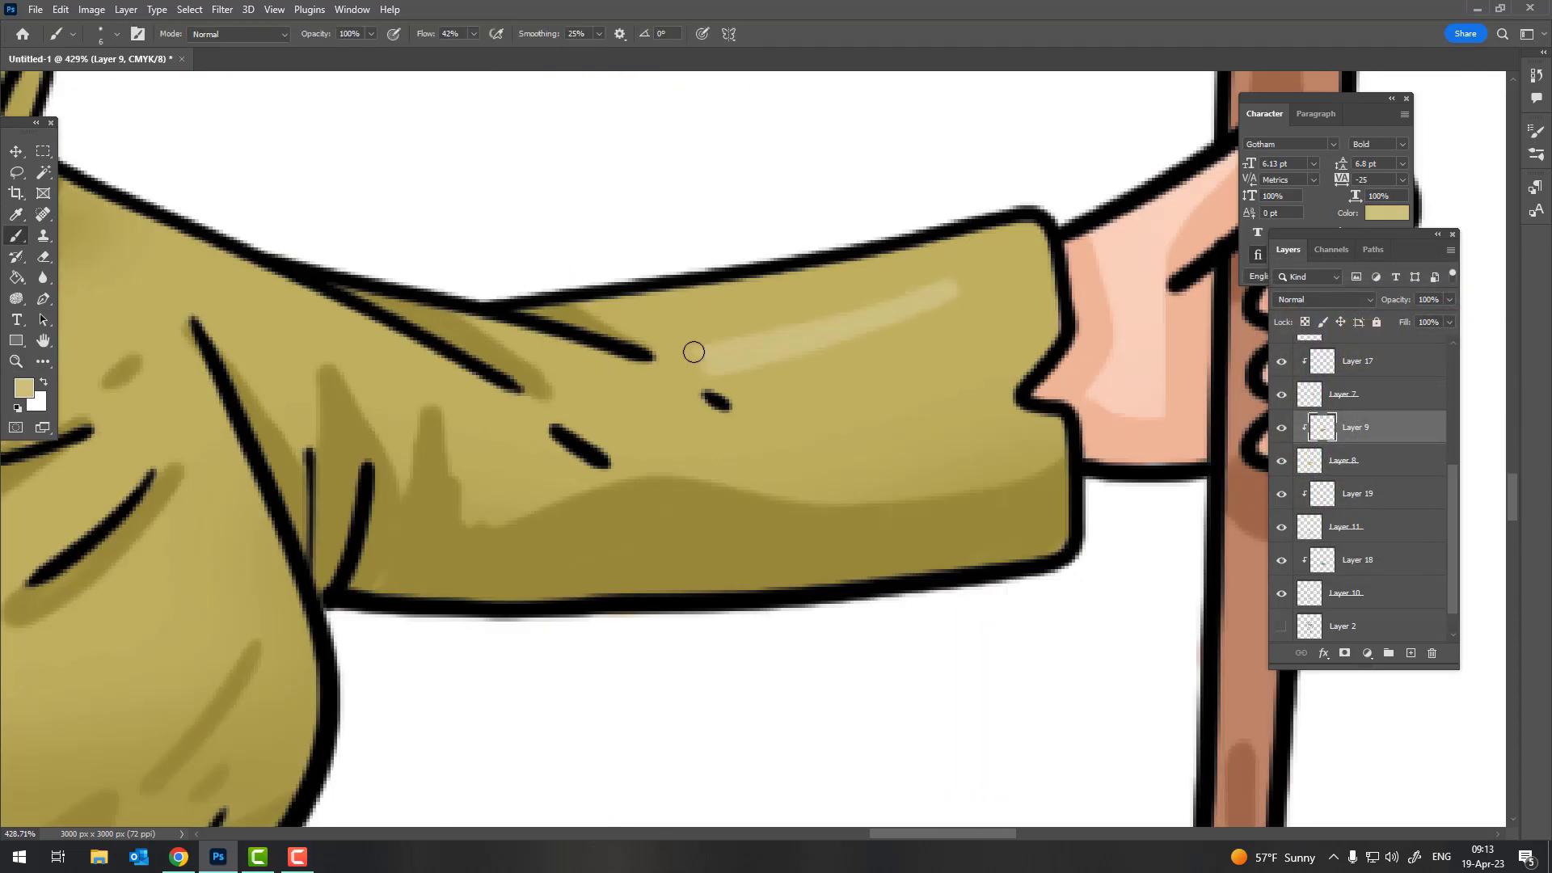
# Zoom and pan the view to bring the legs and boots into view
pyautogui.press('z')
pyautogui.scroll(-5, 693, 351)
pyautogui.scroll(4, 764, 344)
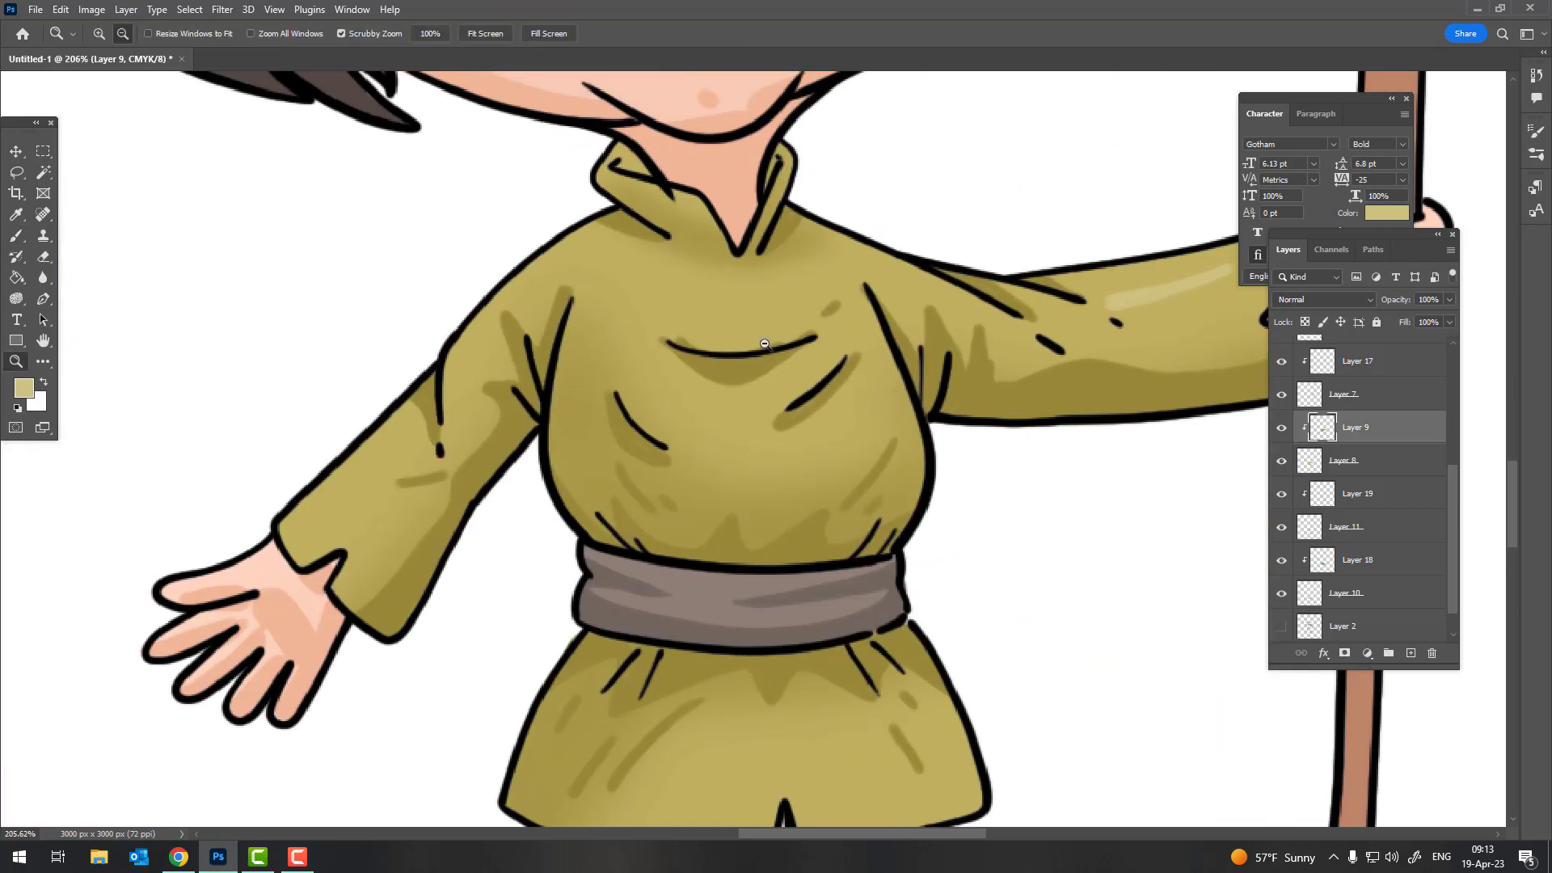
pyautogui.scroll(1, 765, 343)
pyautogui.scroll(-3, 806, 375)
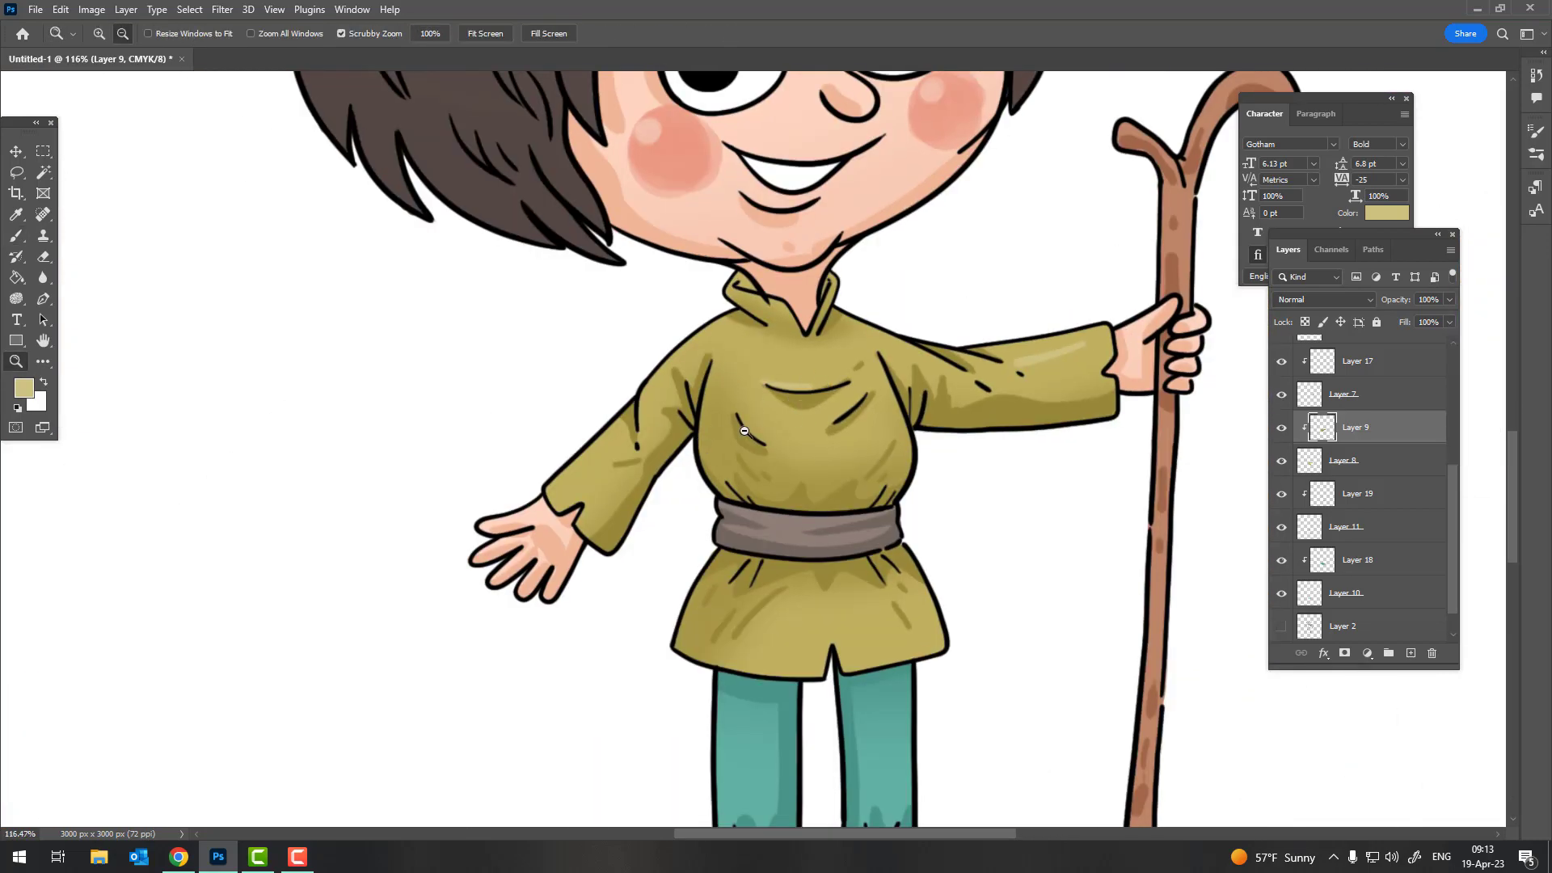
pyautogui.moveTo(693, 428); pyautogui.dragTo(678, 222)
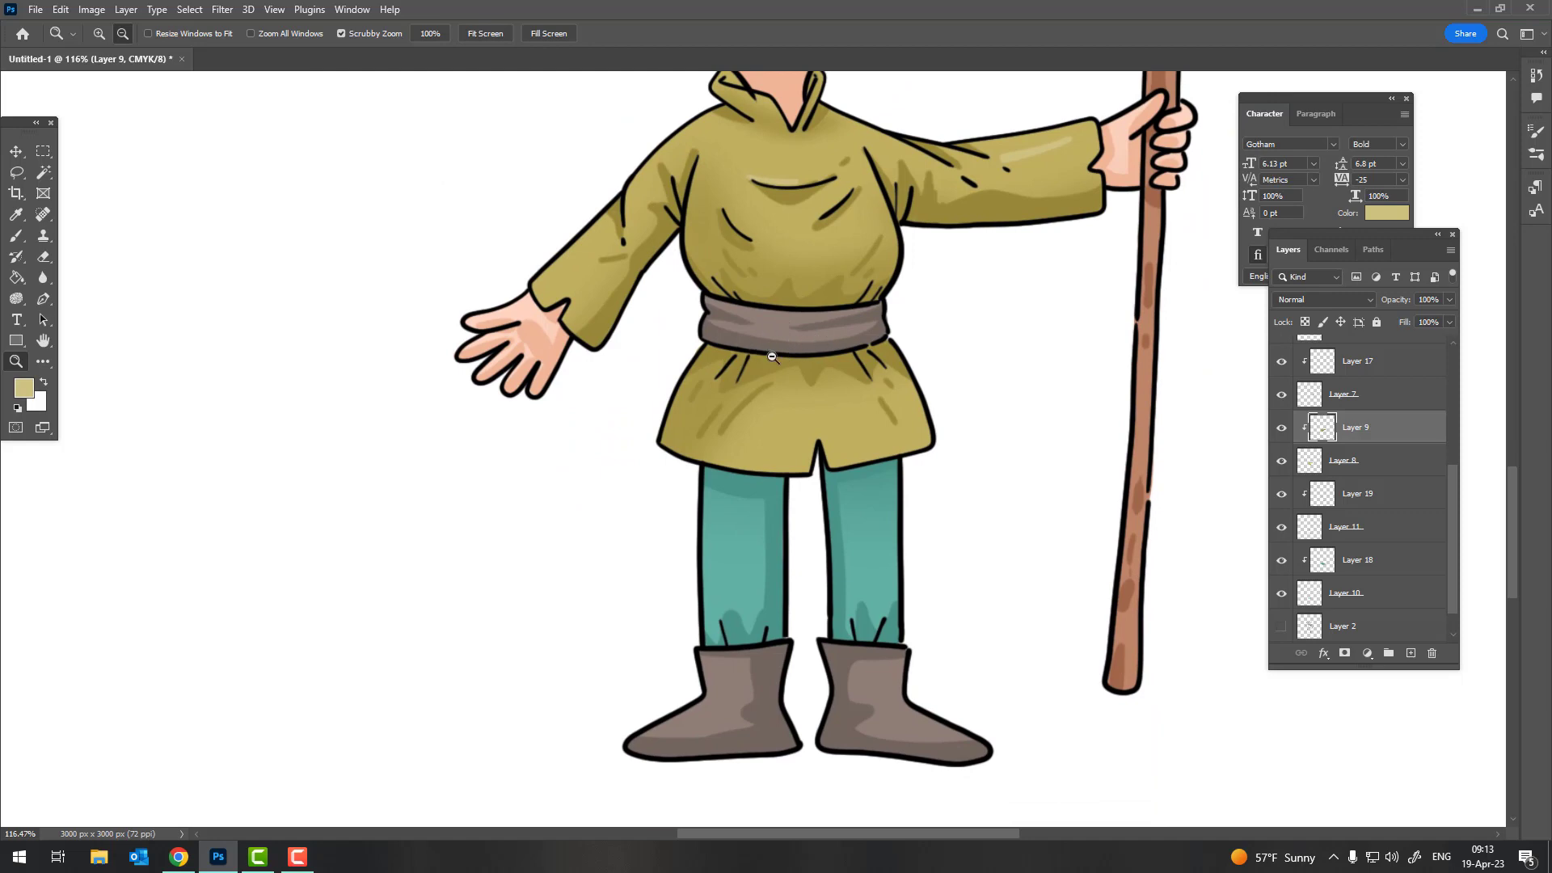
pyautogui.scroll(1, 808, 355)
pyautogui.scroll(3, 608, 325)
pyautogui.press('b')
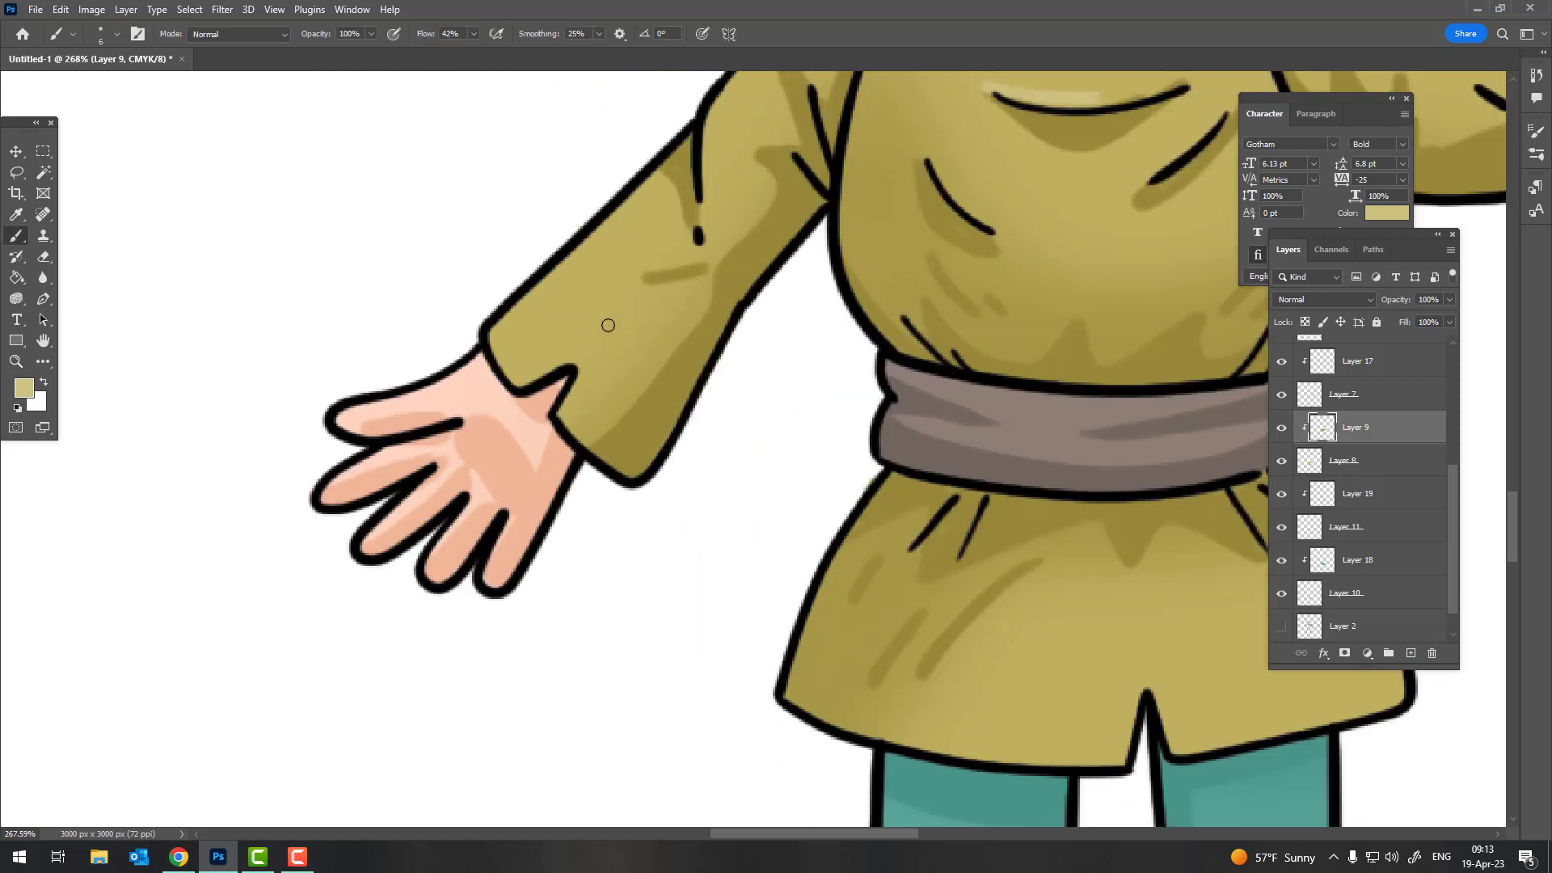
pyautogui.press('z')
pyautogui.scroll(-5, 686, 386)
pyautogui.scroll(1, 686, 386)
pyautogui.scroll(-2, 687, 386)
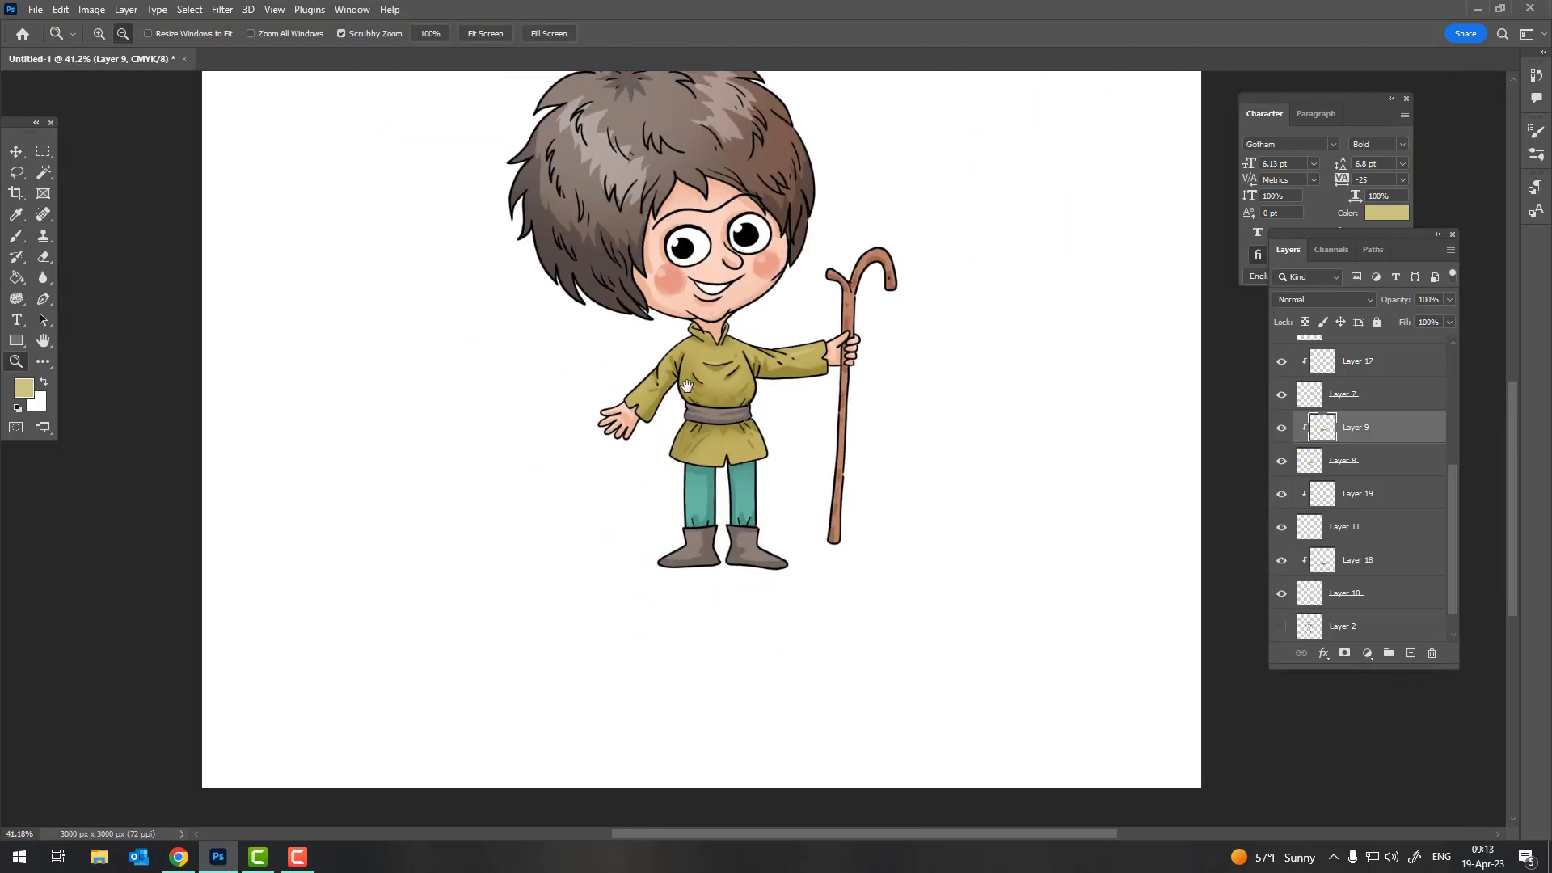
pyautogui.moveTo(615, 154); pyautogui.dragTo(628, 265)
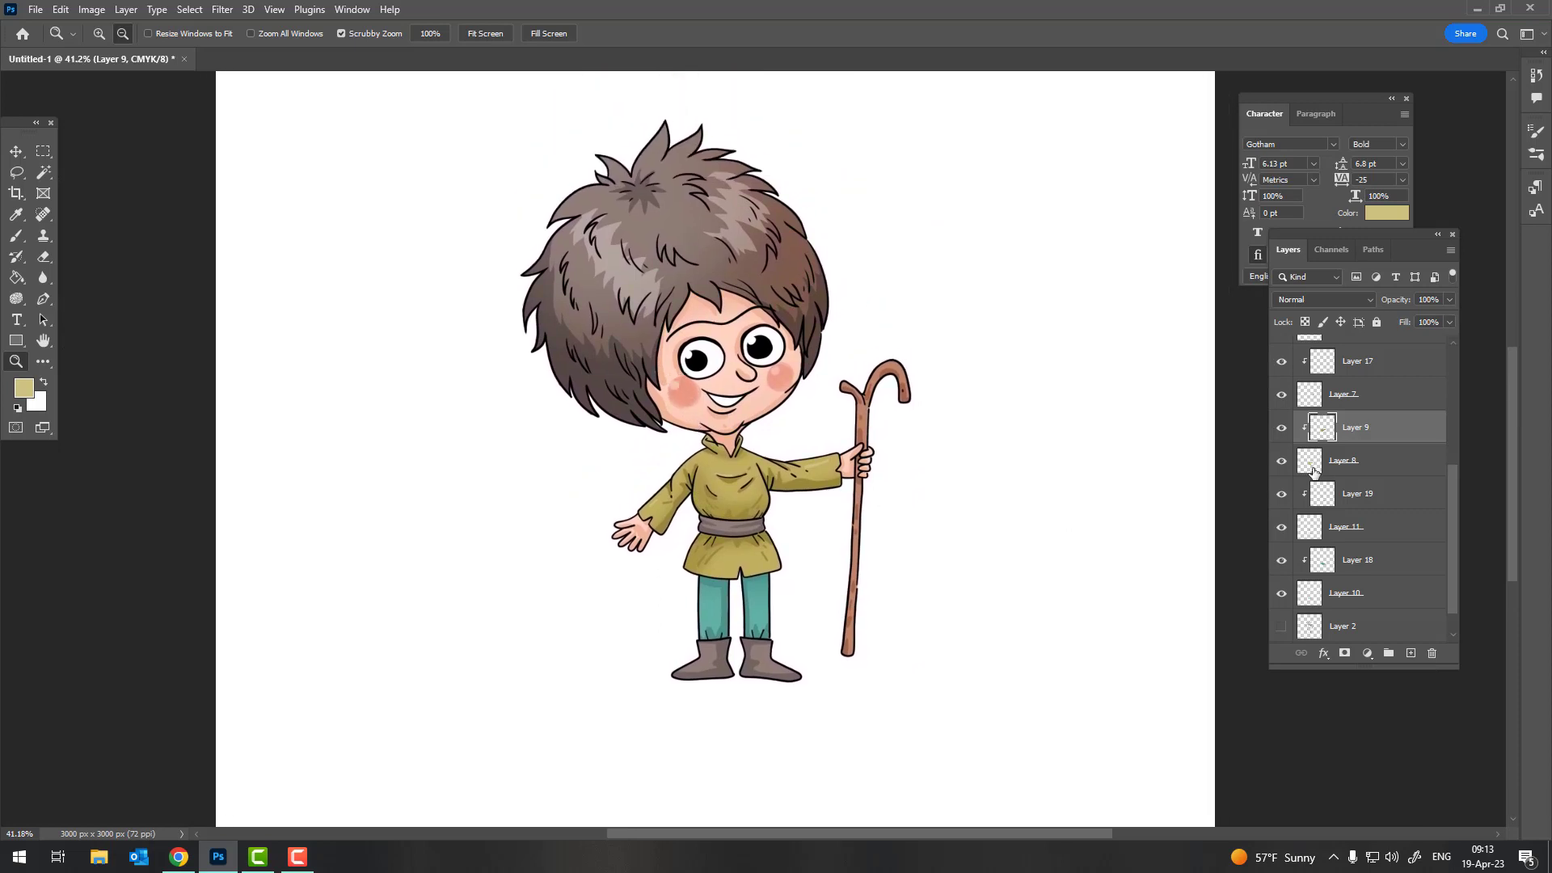
pyautogui.moveTo(891, 287); pyautogui.dragTo(942, 344)
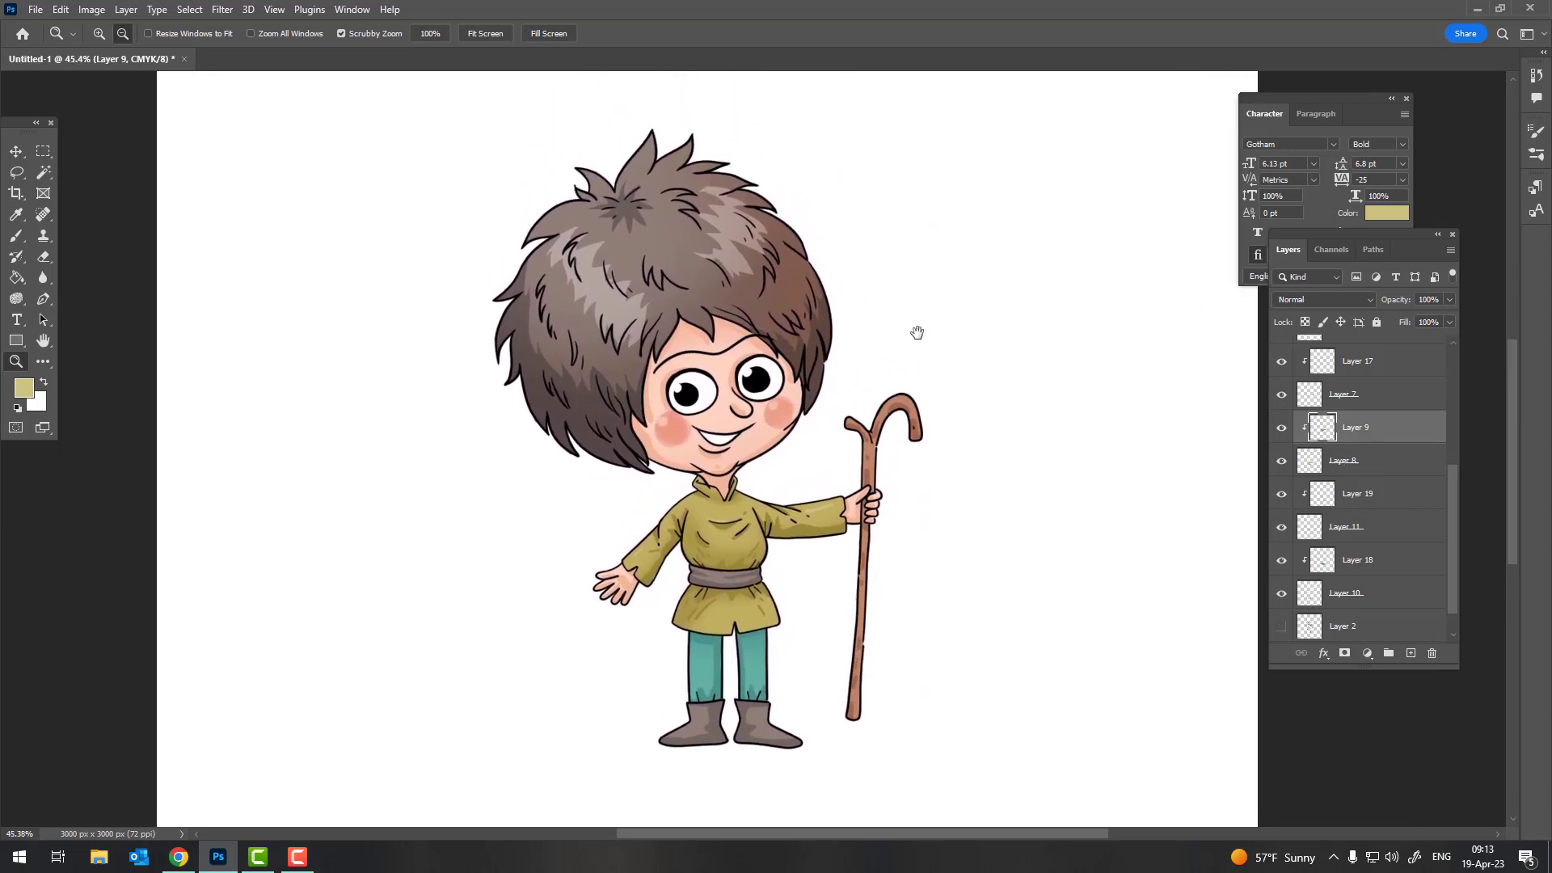